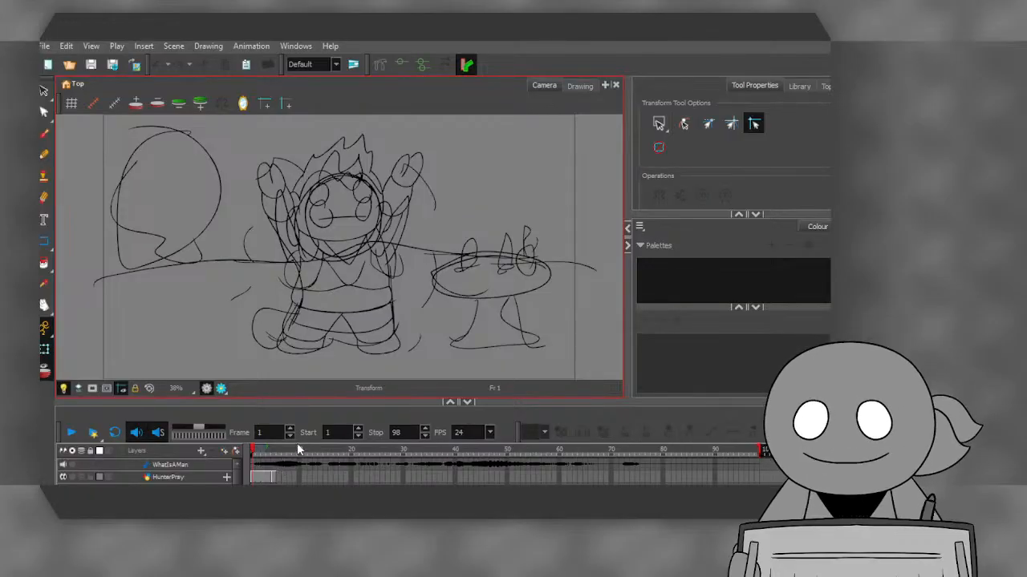
click(257, 449)
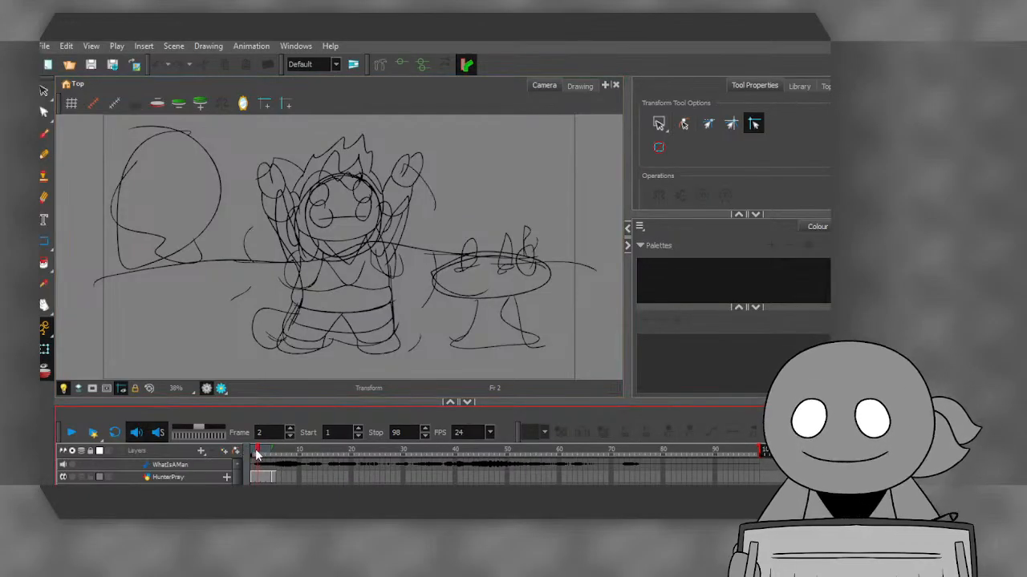
click(72, 433)
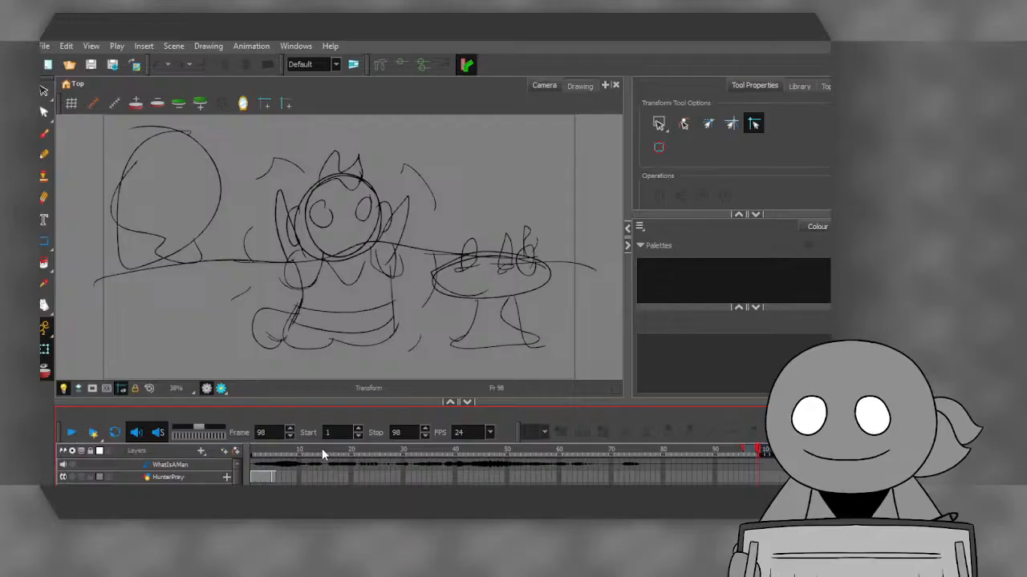
click(243, 450)
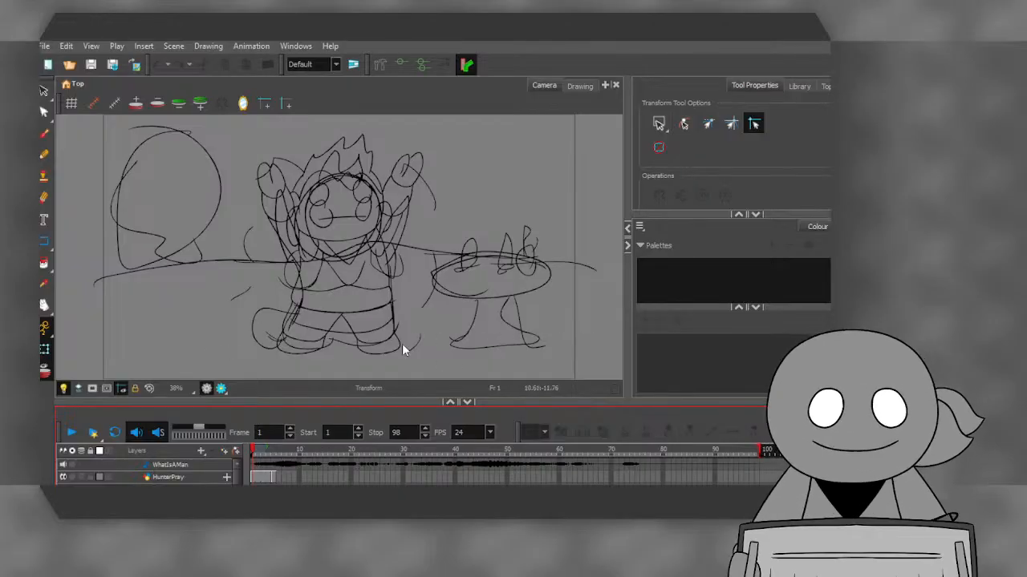
- Select the HunterPray drawing cell at frame 5
click(270, 451)
click(279, 453)
click(273, 453)
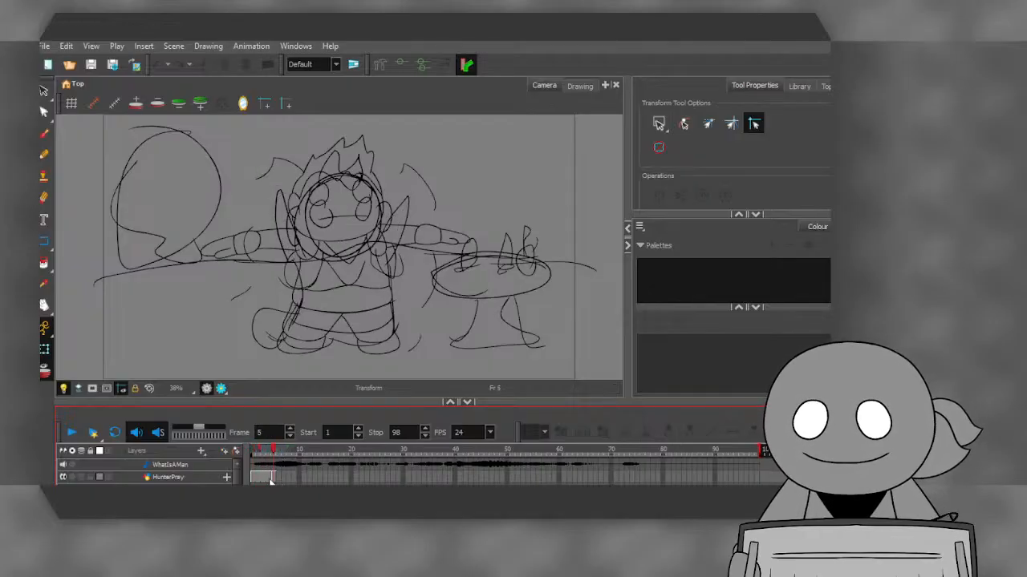
click(275, 479)
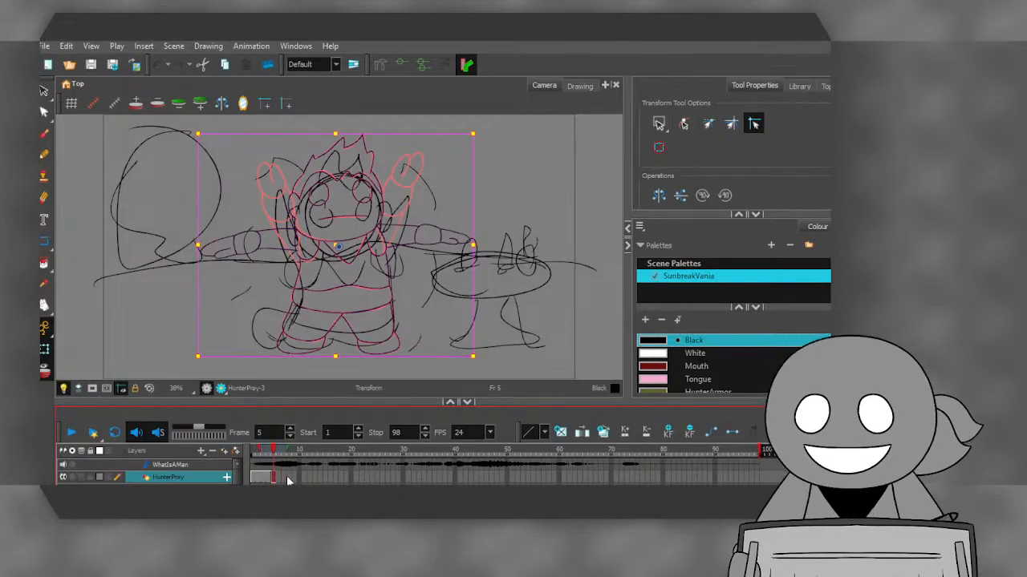
- Hide the rough Animatic sketch layer so it stays invisible
scroll(289, 480, down, 1)
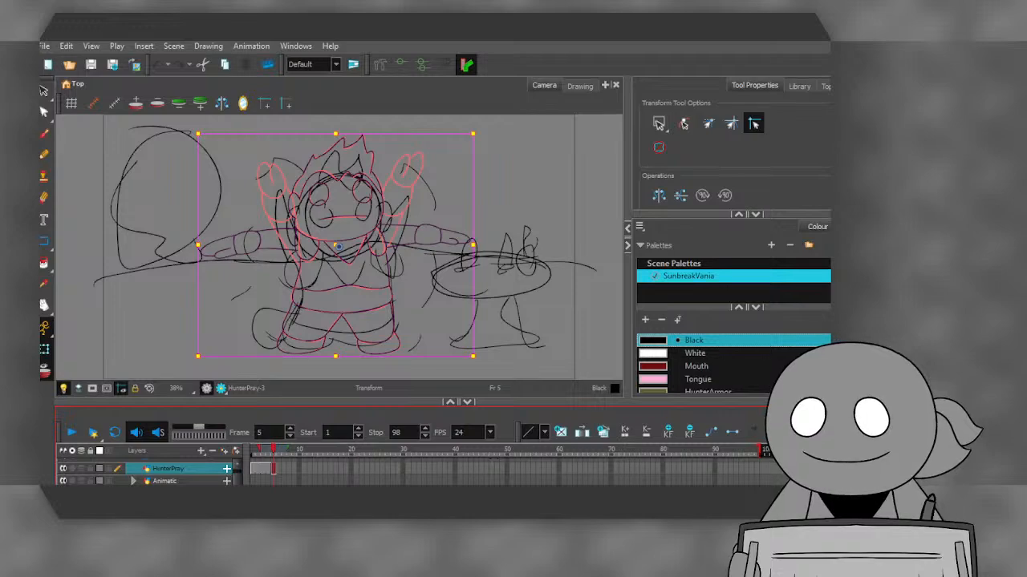
click(63, 481)
click(63, 481)
click(63, 481)
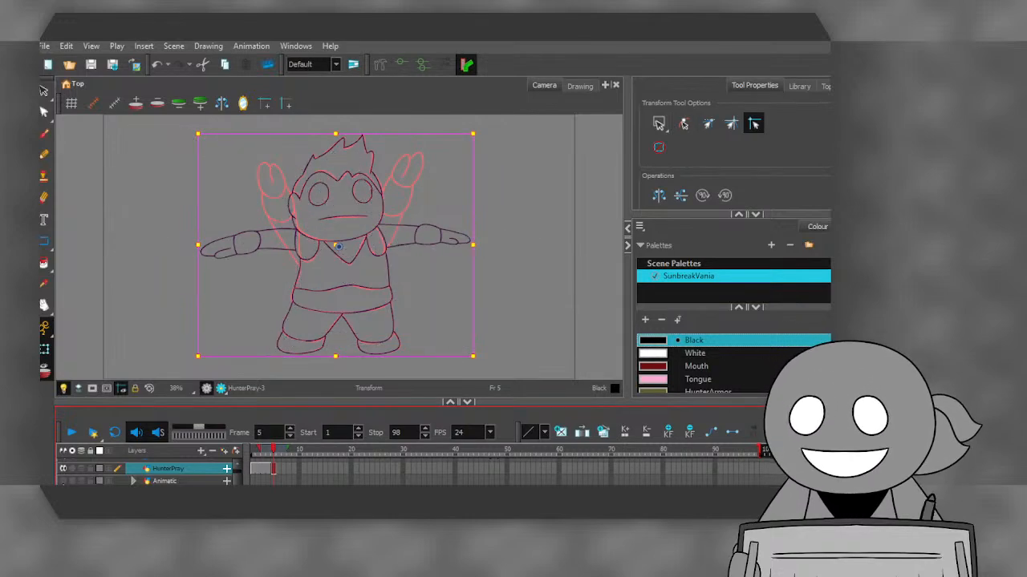
- Scrub frames 1 to 6 to compare the arms-raised and arms-out clean poses
click(253, 454)
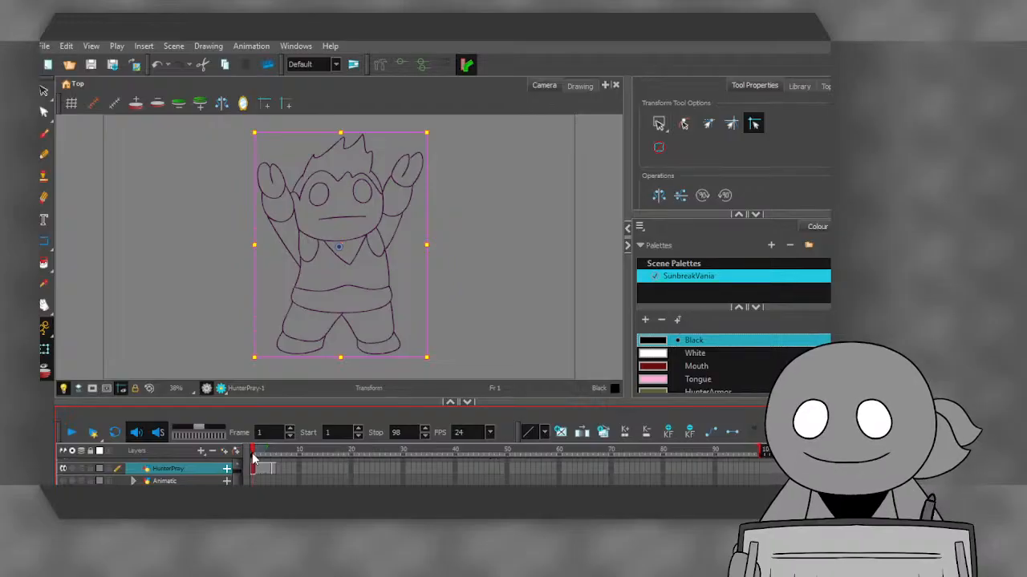
click(275, 459)
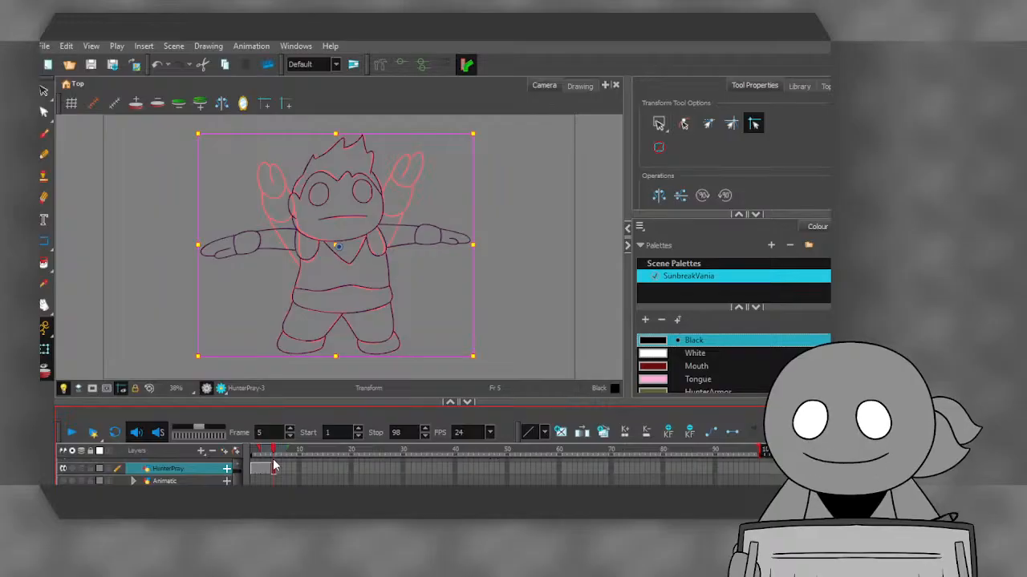
click(281, 459)
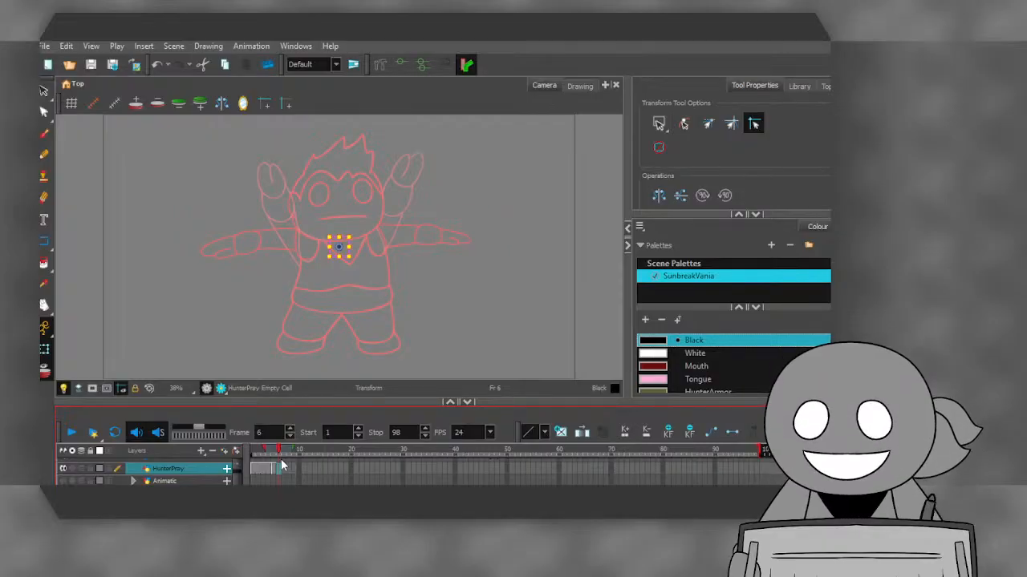
mouse_move(281, 459)
mouse_down()
mouse_move(245, 459)
mouse_move(286, 449)
mouse_up()
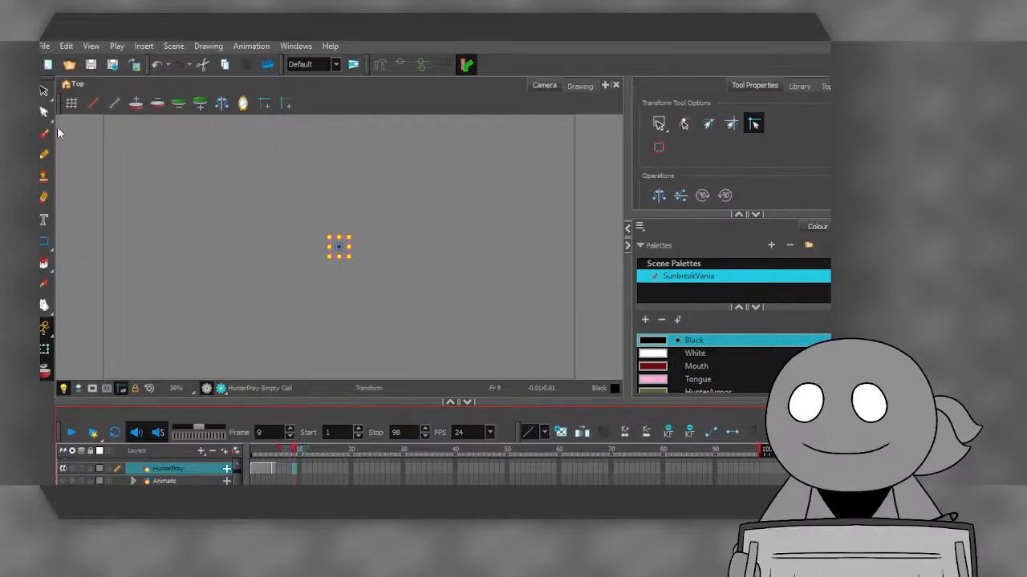
- With the Brush tool active, delete the drawing from the frame 9 cell
click(45, 133)
click(291, 471)
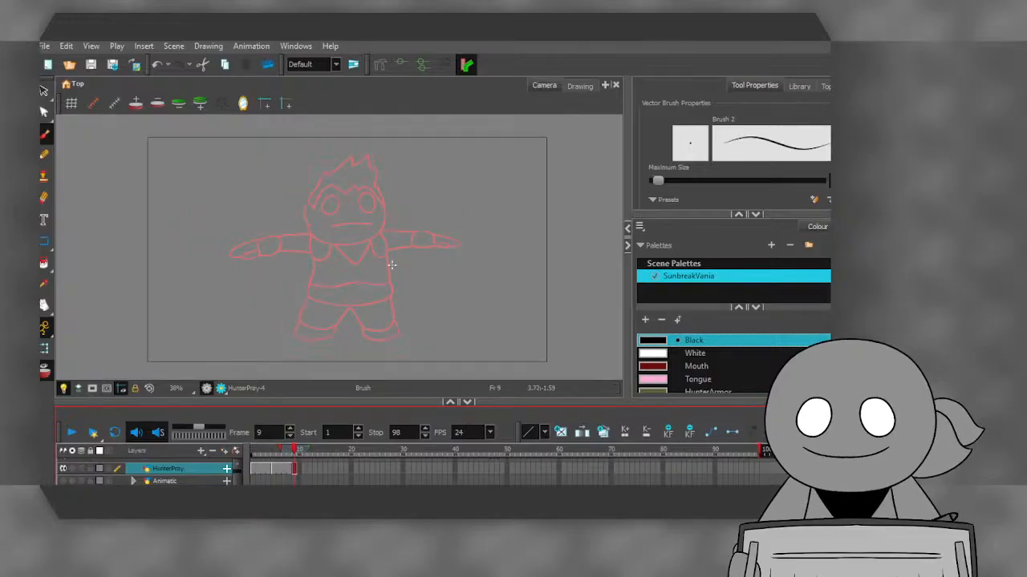
scroll(391, 265, down, 1)
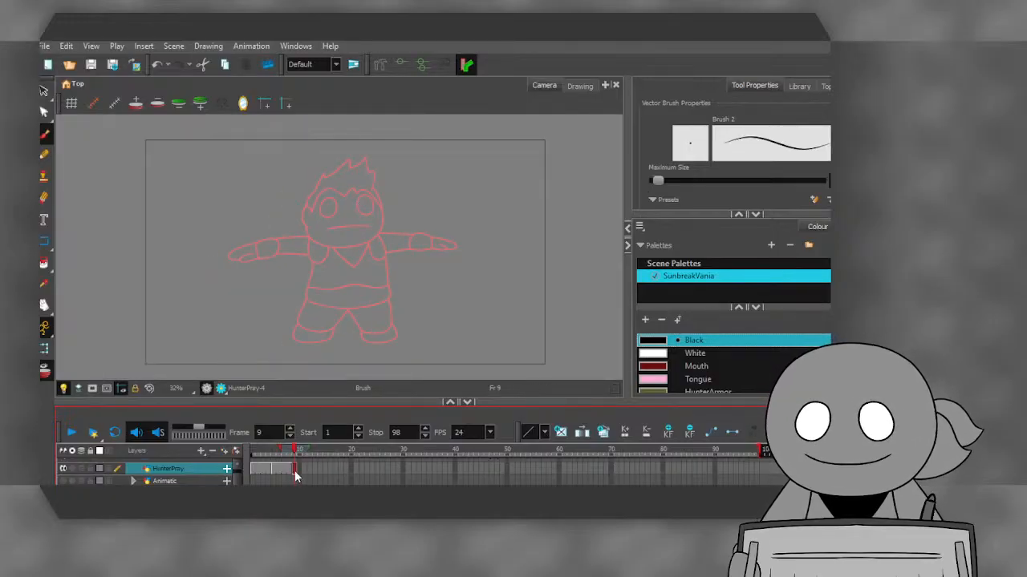
key(Delete)
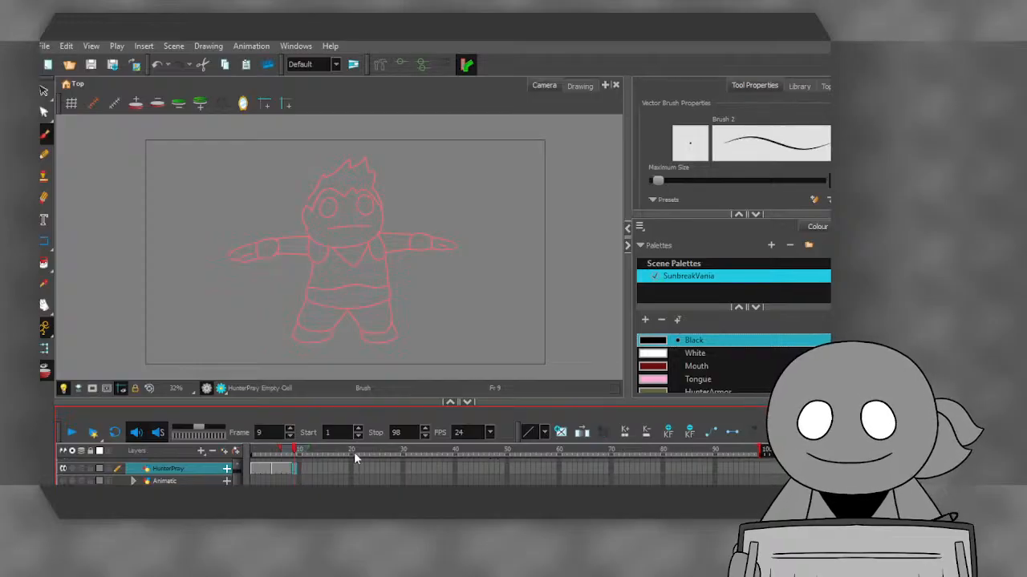
- Zoom the Camera view in on the hunter's head
scroll(317, 178, up, 4)
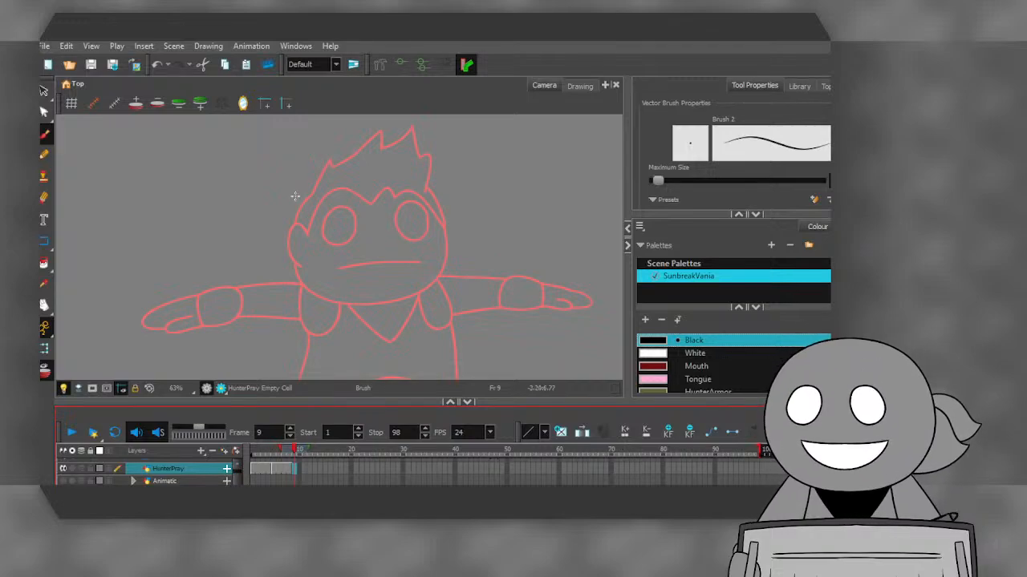
scroll(289, 234, down, 1)
scroll(263, 191, up, 1)
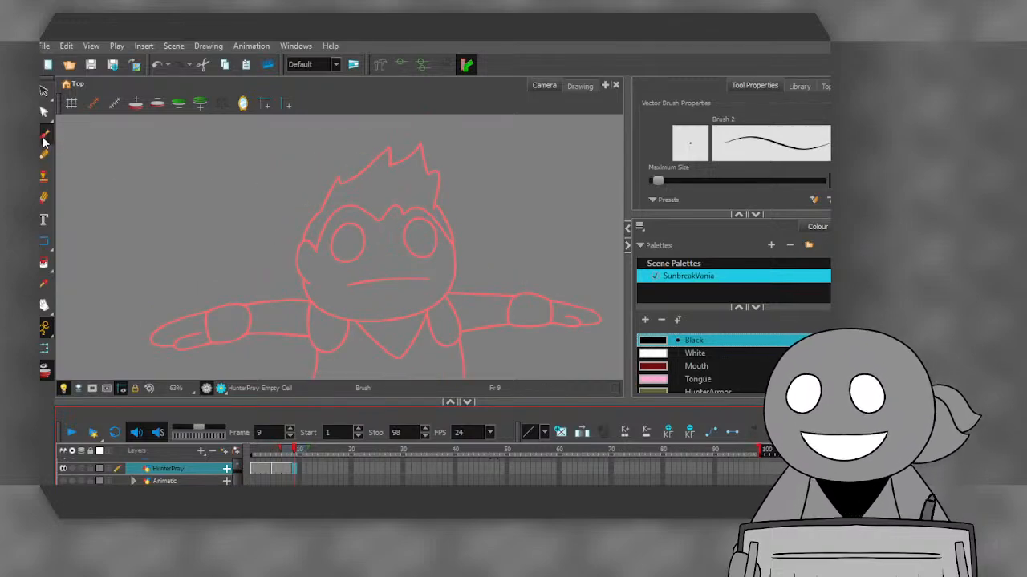
scroll(344, 179, up, 1)
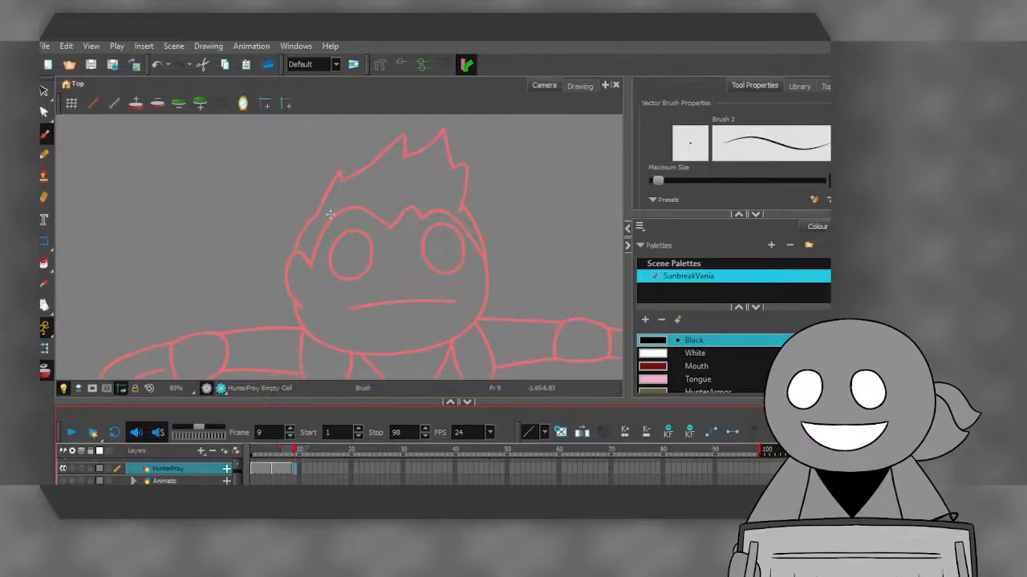
scroll(303, 274, up, 2)
- Ink the top and left side of the head over the red sketch, redoing the right end
mouse_move(272, 303)
mouse_down()
mouse_move(317, 221)
mouse_move(351, 213)
mouse_move(400, 245)
mouse_move(450, 233)
mouse_up()
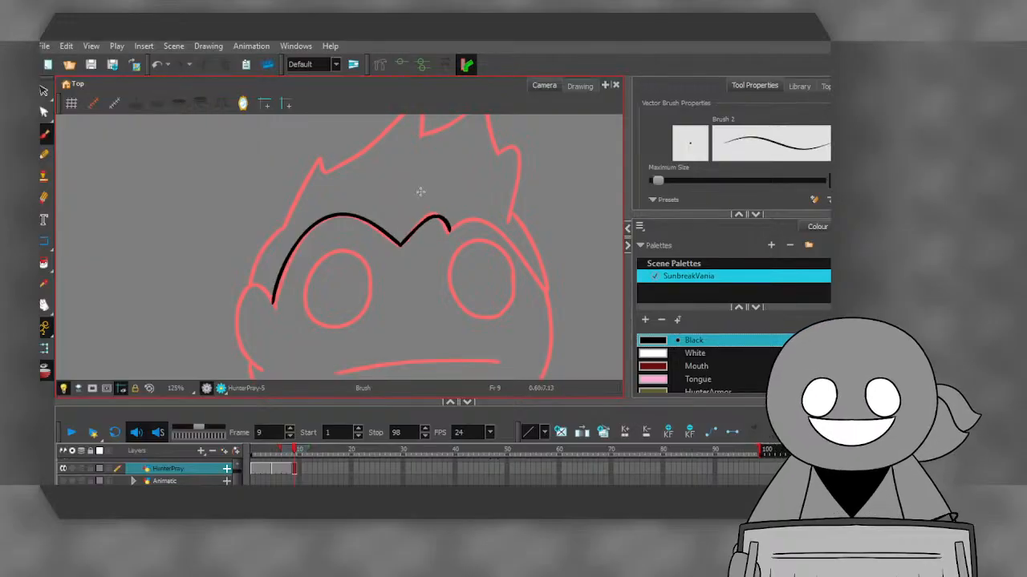
click(158, 64)
mouse_move(401, 243)
mouse_down()
mouse_move(431, 214)
mouse_move(444, 233)
mouse_move(486, 226)
mouse_move(546, 290)
mouse_up()
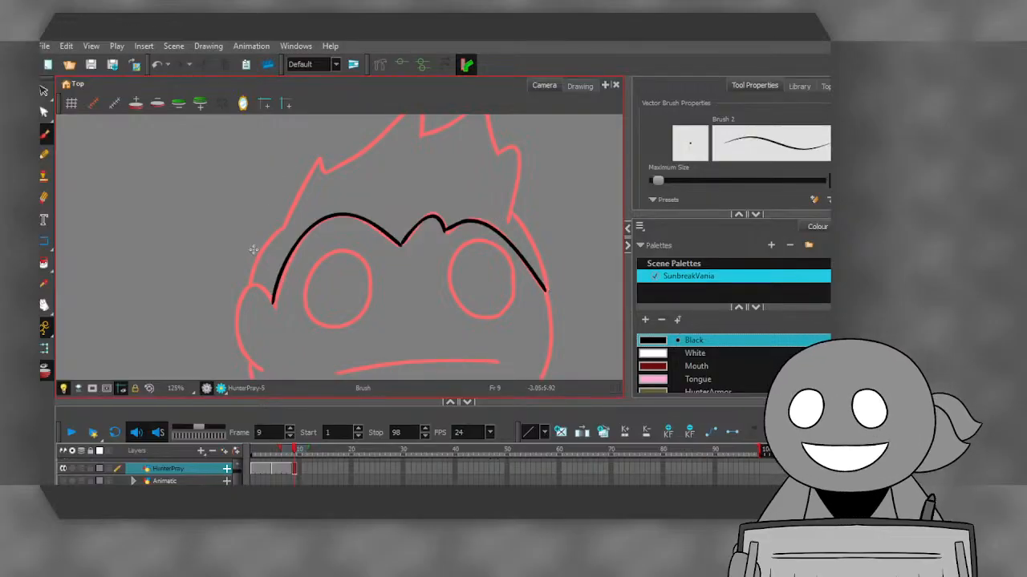
mouse_move(248, 280)
mouse_down()
mouse_move(320, 158)
mouse_move(335, 215)
mouse_up()
scroll(319, 163, up, 5)
scroll(318, 240, down, 8)
scroll(331, 205, up, 4)
- Ink the spiky hair along the guide, redrawing a spike's edge down to its tip
mouse_move(297, 273)
mouse_down()
mouse_move(391, 218)
mouse_move(490, 129)
mouse_move(492, 210)
mouse_up()
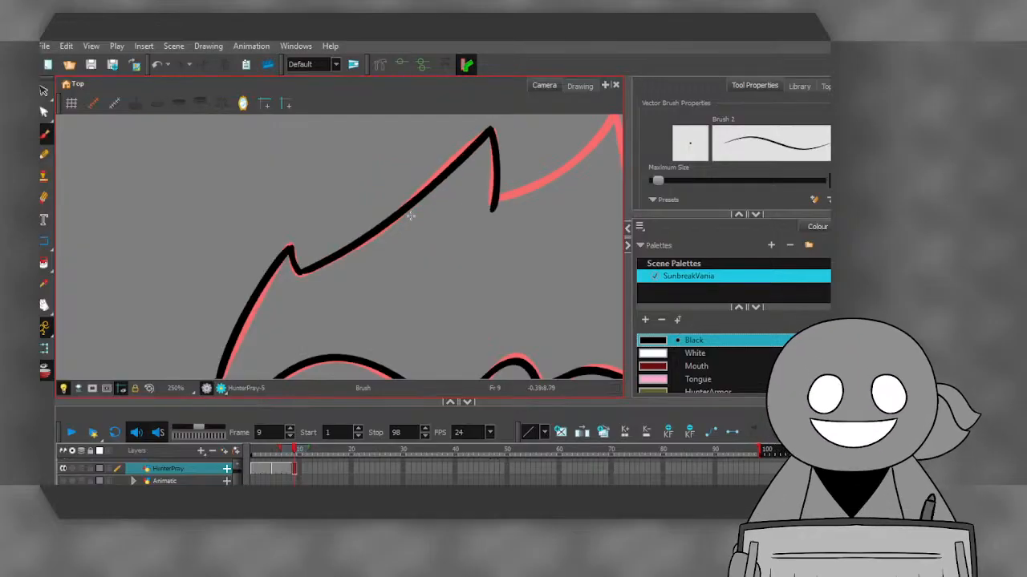
scroll(277, 237, down, 4)
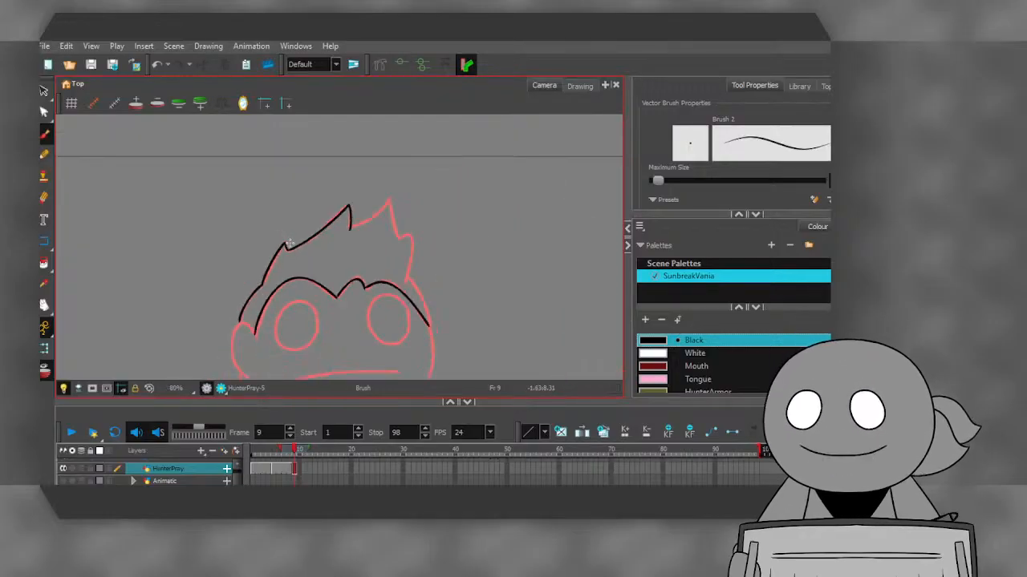
scroll(345, 232, up, 4)
mouse_move(341, 256)
mouse_down()
mouse_move(411, 215)
mouse_move(445, 173)
mouse_move(479, 297)
mouse_up()
click(158, 65)
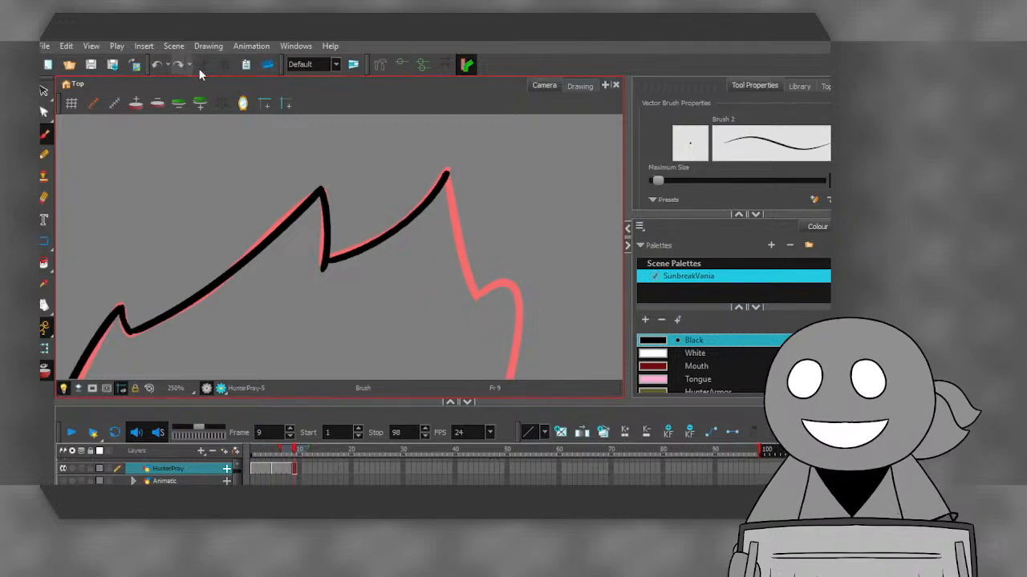
drag(446, 174, 473, 290)
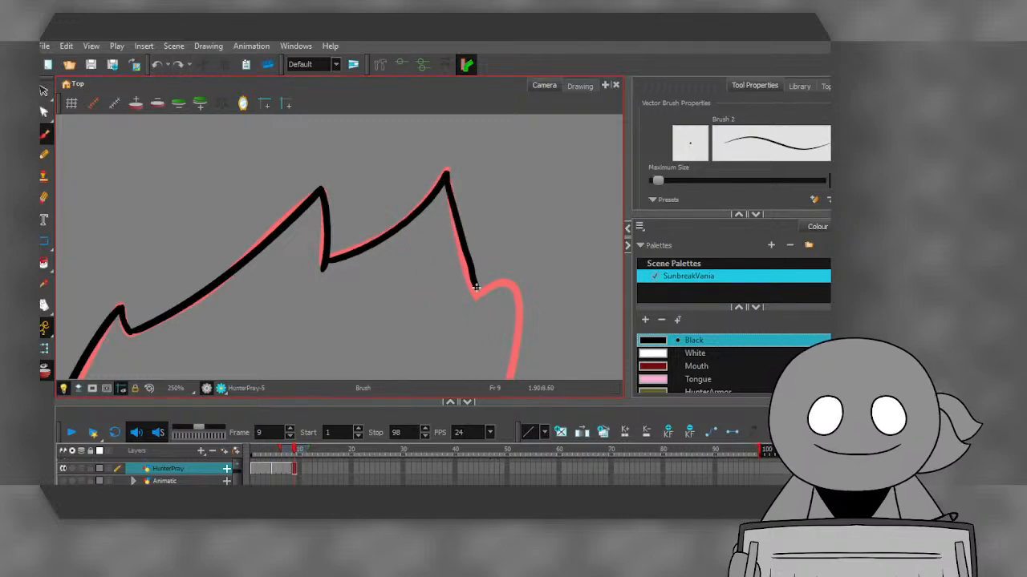
click(158, 65)
drag(443, 172, 479, 298)
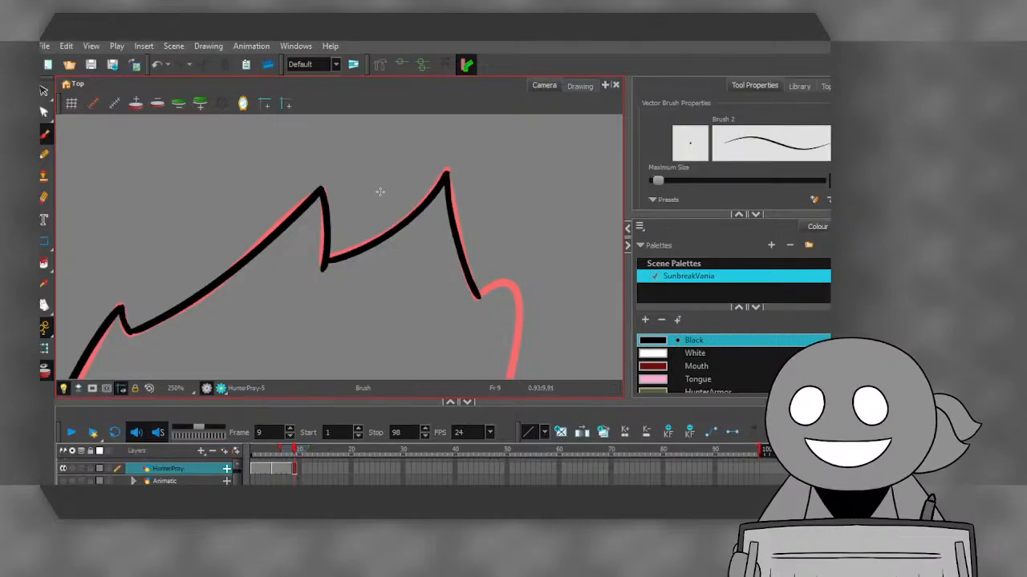
scroll(383, 202, down, 3)
scroll(394, 217, up, 3)
mouse_move(423, 204)
mouse_down()
mouse_move(464, 223)
mouse_move(442, 345)
mouse_up()
scroll(386, 216, down, 3)
scroll(415, 307, up, 2)
mouse_move(387, 197)
mouse_down()
mouse_move(453, 308)
mouse_move(464, 362)
mouse_up()
scroll(363, 232, down, 3)
scroll(363, 232, up, 5)
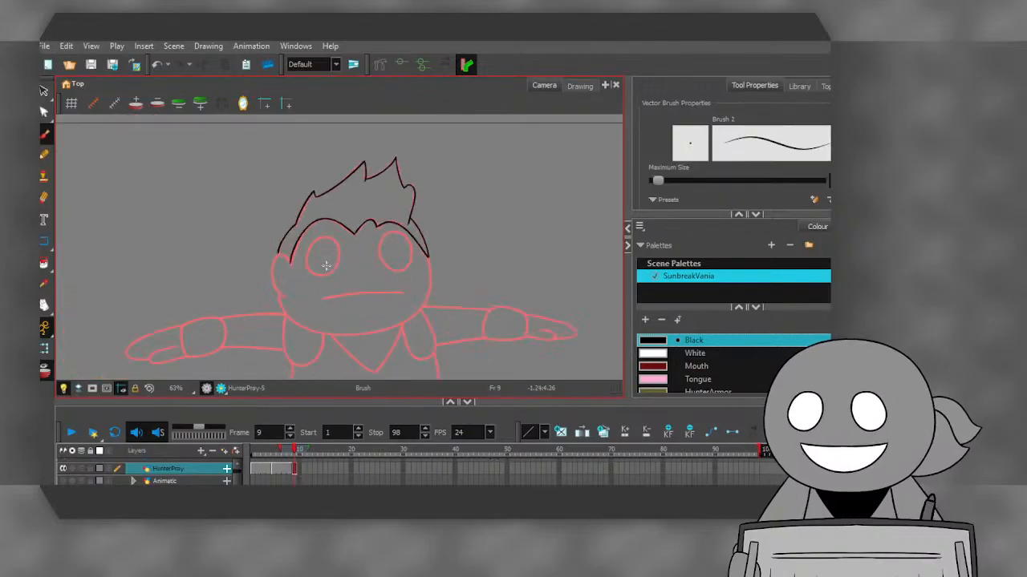
- Ink the left and right eye outlines and the hair line rising from the V dip
mouse_move(373, 254)
mouse_down()
mouse_move(360, 187)
mouse_move(333, 169)
mouse_move(298, 168)
mouse_move(262, 196)
mouse_move(242, 254)
mouse_move(250, 298)
mouse_move(286, 319)
mouse_move(333, 309)
mouse_move(366, 279)
mouse_move(374, 238)
mouse_up()
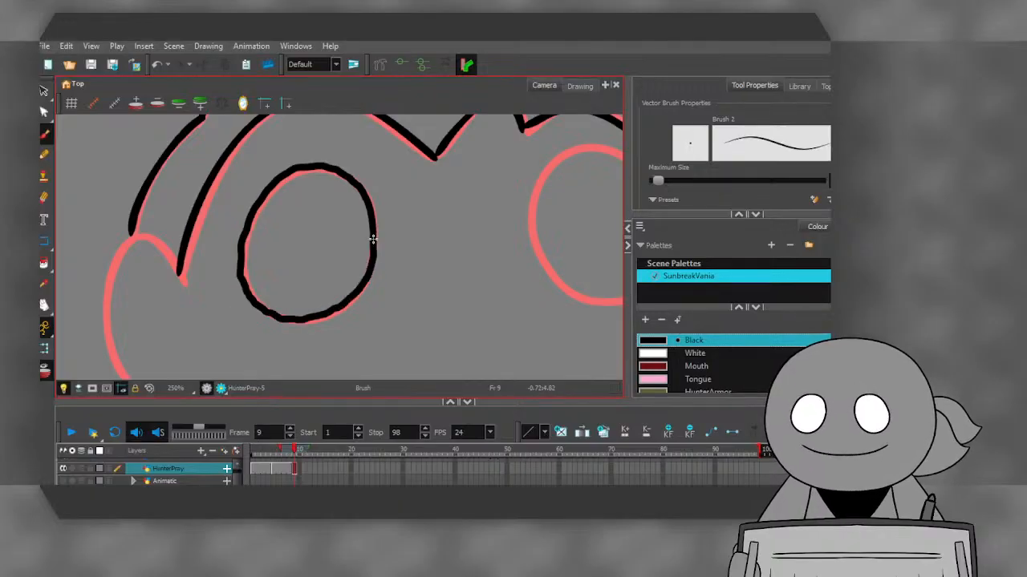
scroll(305, 222, down, 2)
scroll(391, 173, up, 1)
scroll(391, 173, down, 2)
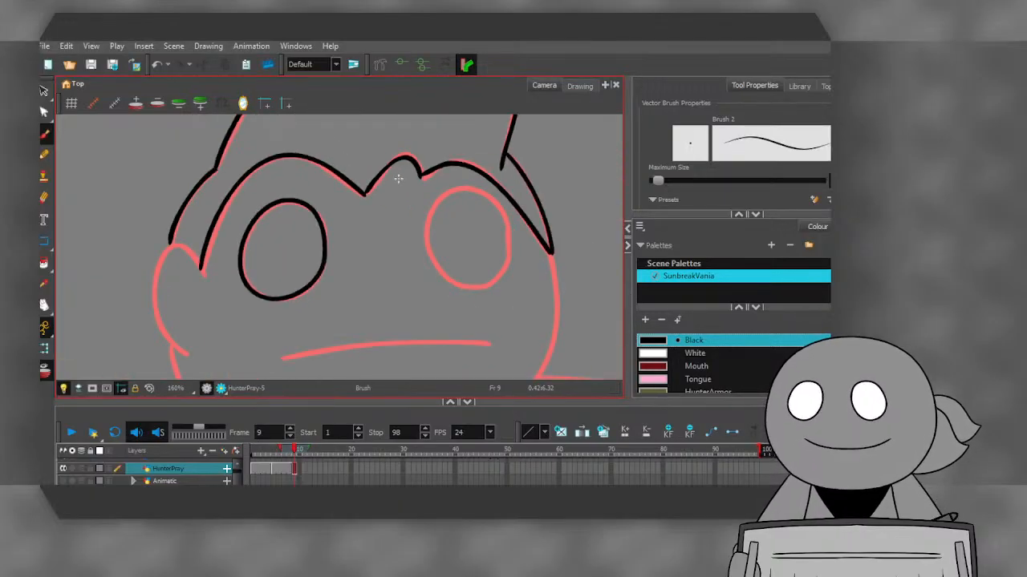
scroll(397, 184, up, 7)
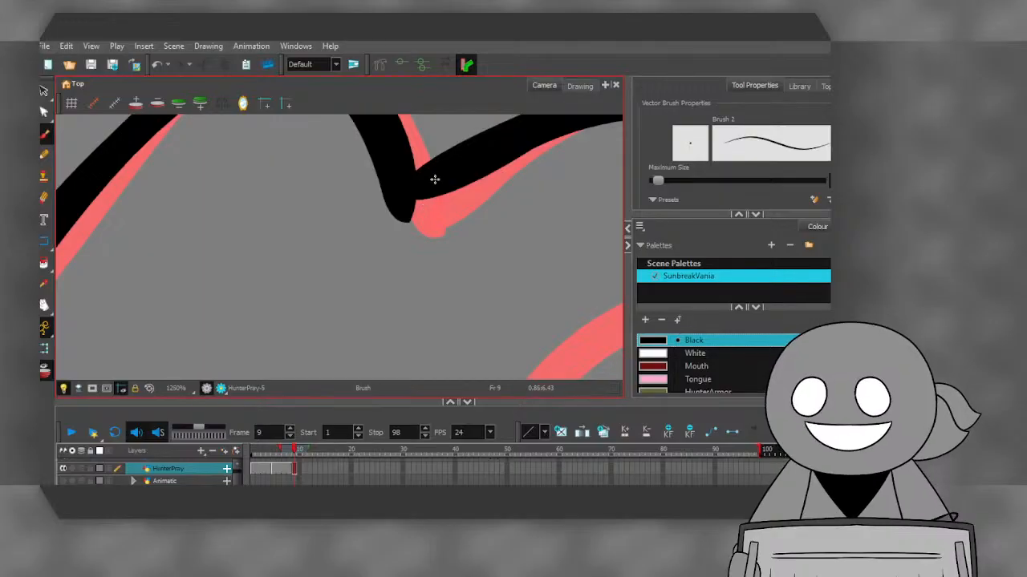
drag(405, 208, 467, 167)
scroll(382, 221, down, 3)
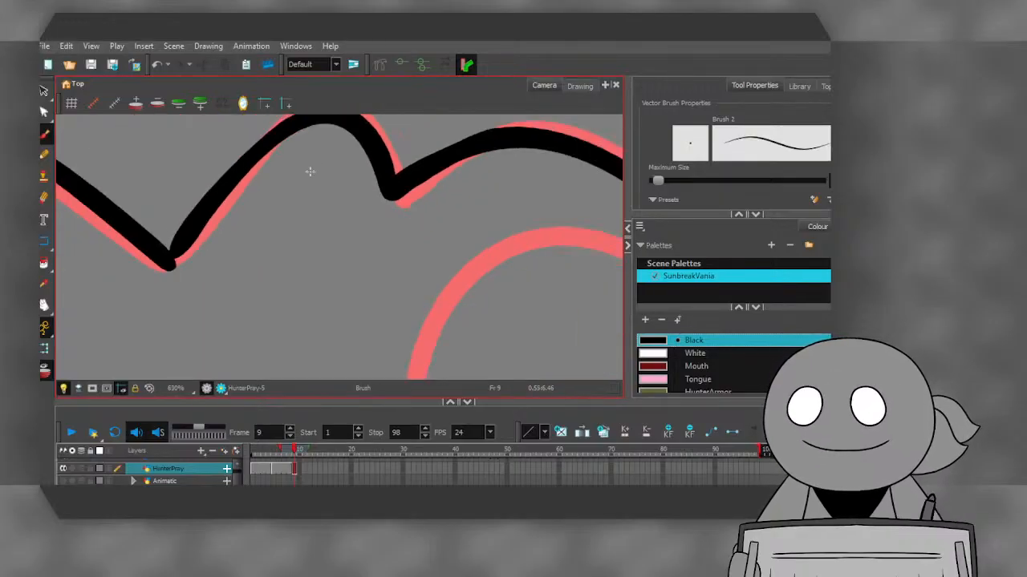
scroll(217, 222, down, 2)
scroll(214, 236, up, 5)
scroll(221, 153, down, 8)
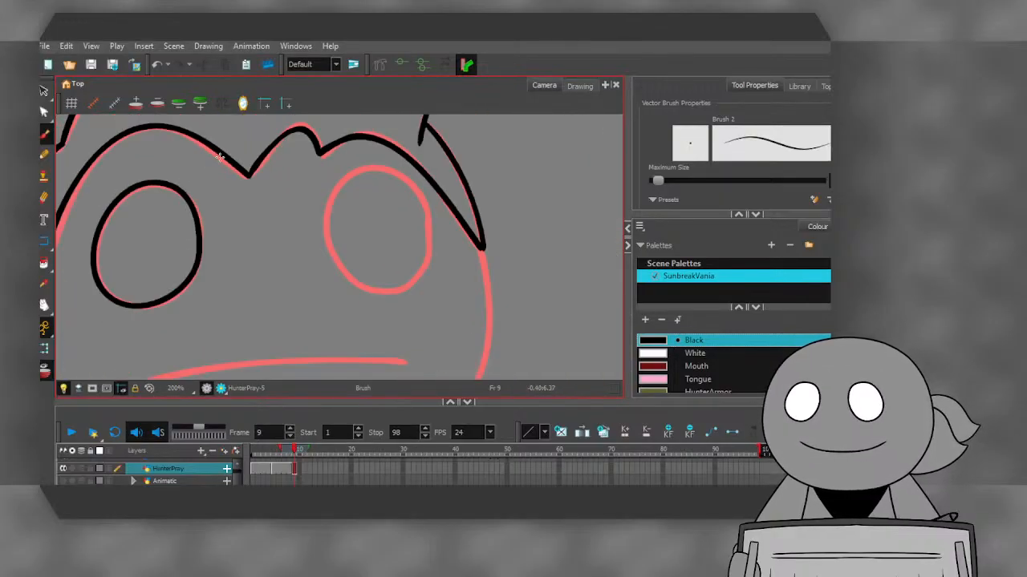
scroll(222, 152, up, 1)
mouse_move(481, 251)
mouse_down()
mouse_move(470, 207)
mouse_move(387, 168)
mouse_move(358, 271)
mouse_move(468, 297)
mouse_move(479, 227)
mouse_up()
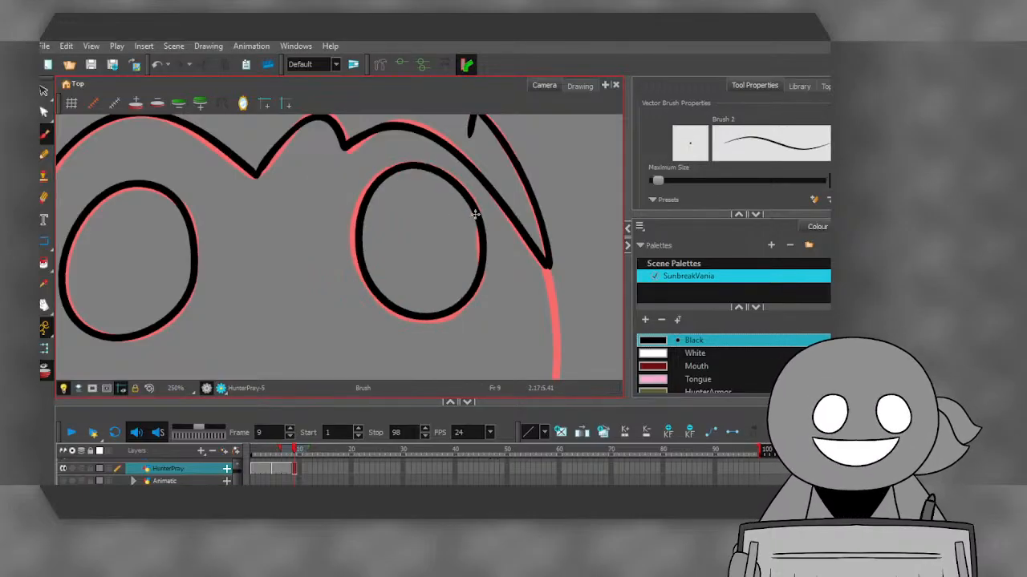
scroll(476, 214, down, 4)
scroll(350, 214, up, 4)
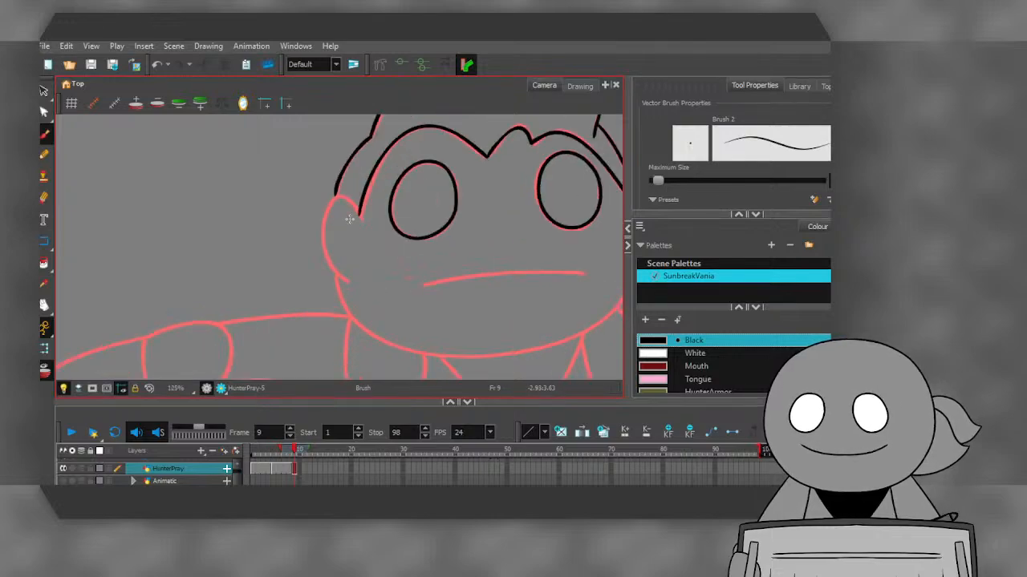
- Ink the side of the head over the guide, replacing a misplaced stroke
mouse_move(372, 220)
mouse_down()
mouse_move(338, 181)
mouse_move(311, 182)
mouse_move(297, 231)
mouse_up()
click(156, 64)
mouse_move(373, 225)
mouse_down()
mouse_move(329, 180)
mouse_move(304, 201)
mouse_move(293, 250)
mouse_move(303, 307)
mouse_move(351, 353)
mouse_up()
scroll(324, 164, up, 3)
scroll(332, 159, down, 6)
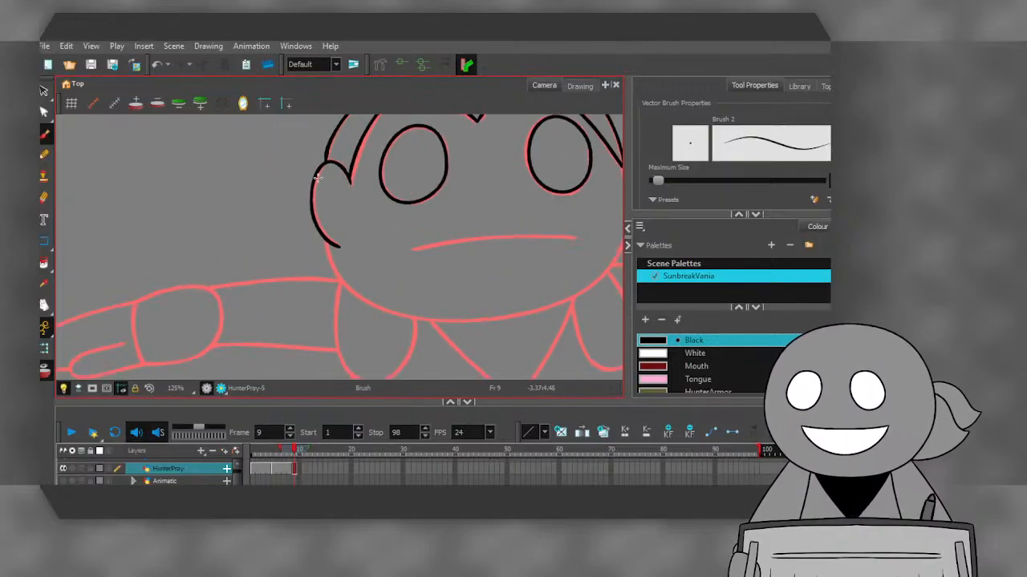
scroll(324, 218, down, 2)
scroll(422, 215, up, 2)
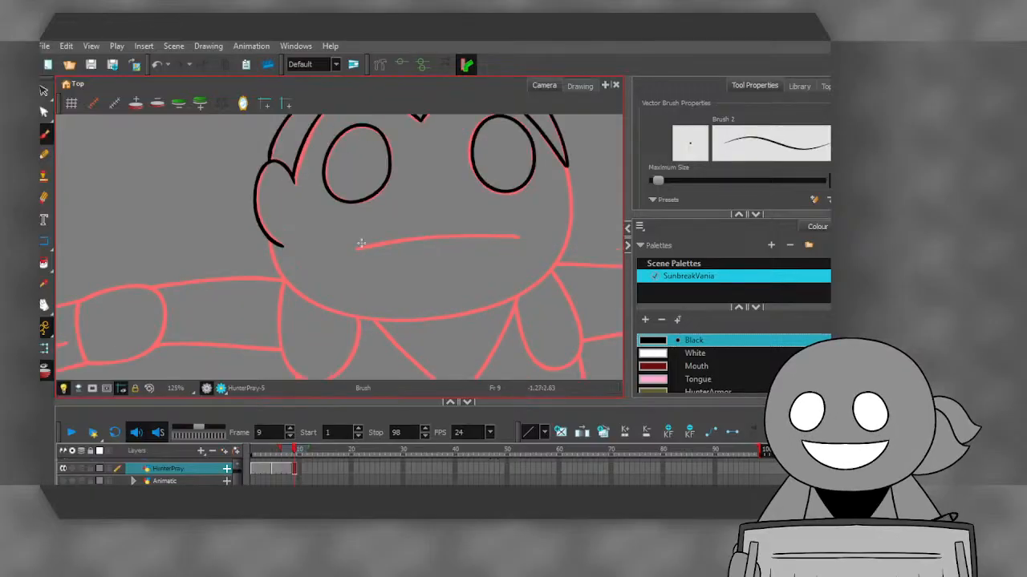
- Ink the mouth line and the chin and jaw along the red guide
drag(357, 248, 525, 239)
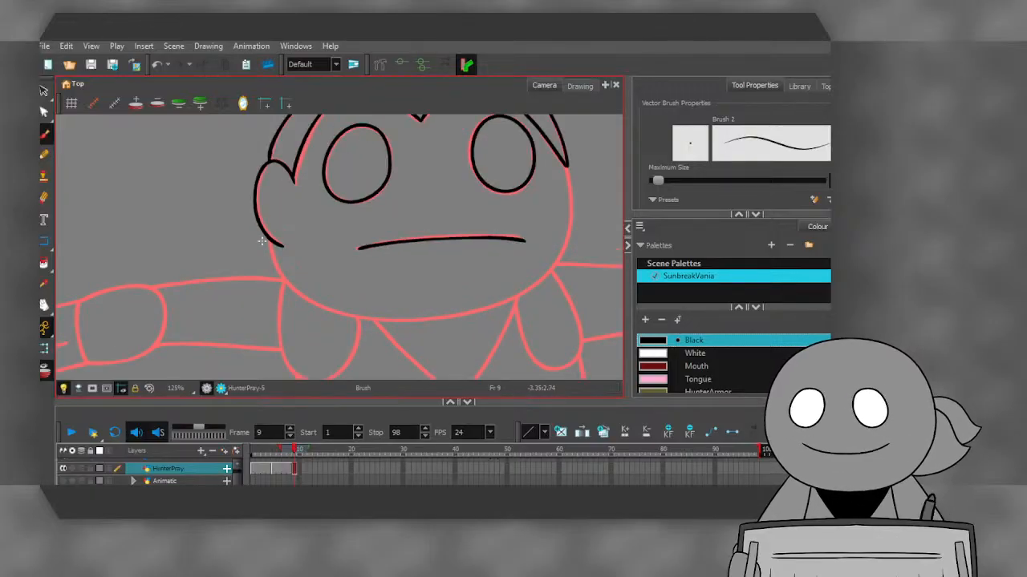
mouse_move(269, 243)
mouse_down()
mouse_move(279, 274)
mouse_move(309, 303)
mouse_move(366, 317)
mouse_move(486, 308)
mouse_move(534, 287)
mouse_move(561, 257)
mouse_move(565, 162)
mouse_up()
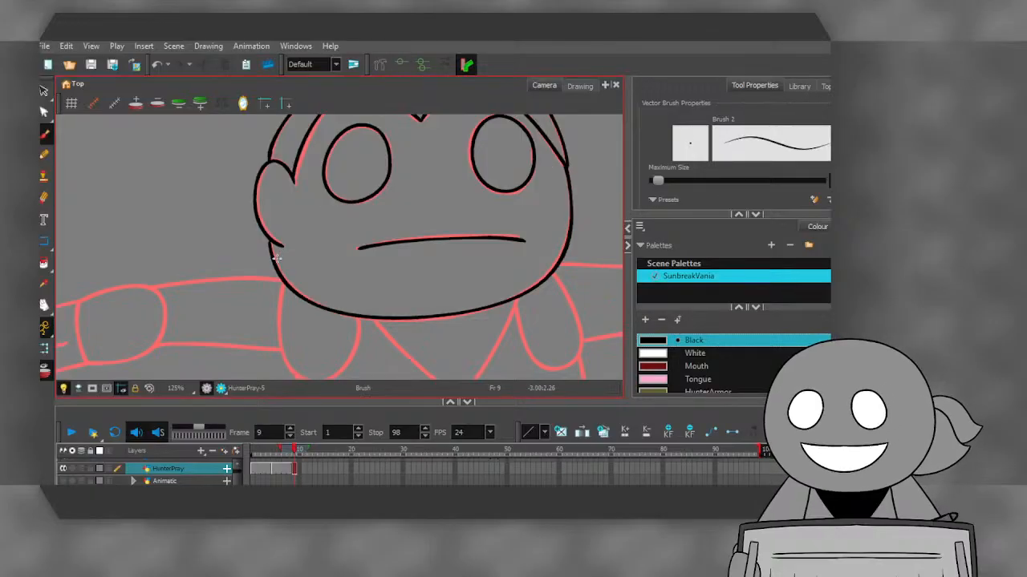
scroll(276, 257, down, 3)
key(alt+s)
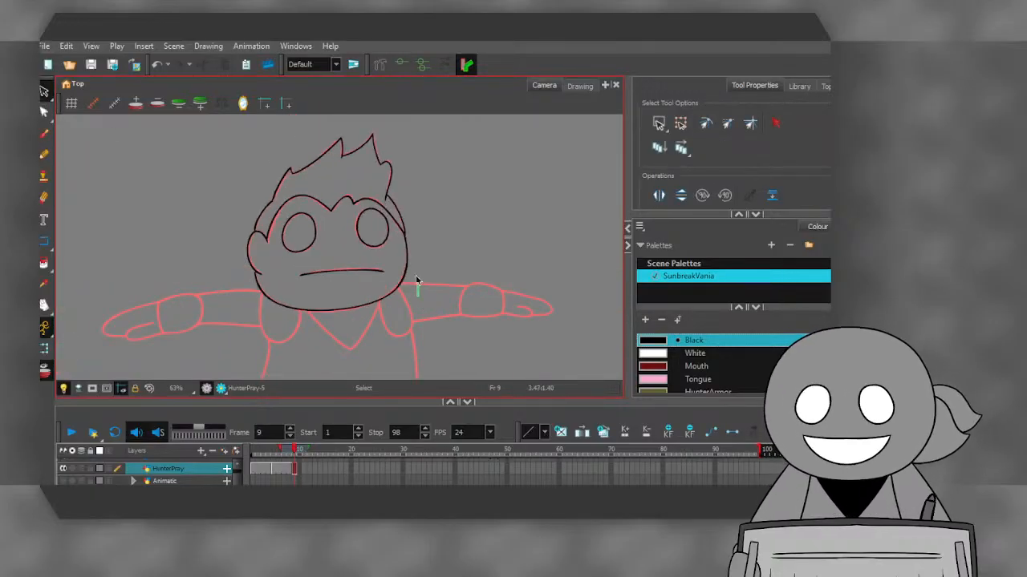
- Rotate the inked head strokes slightly and nudge them right and down
drag(417, 289, 173, 126)
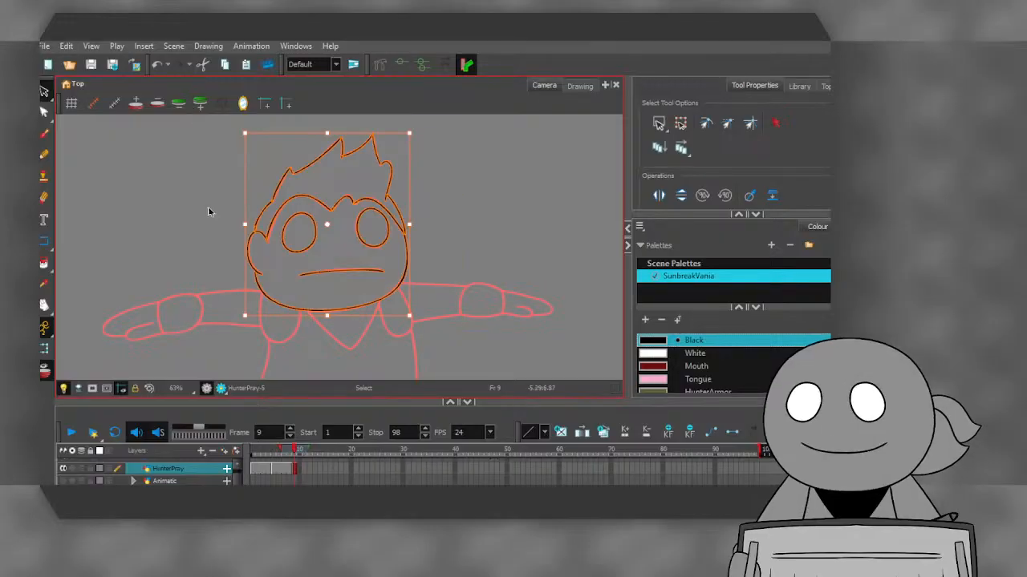
drag(237, 318, 221, 305)
scroll(252, 287, up, 2)
drag(285, 293, 292, 296)
click(228, 299)
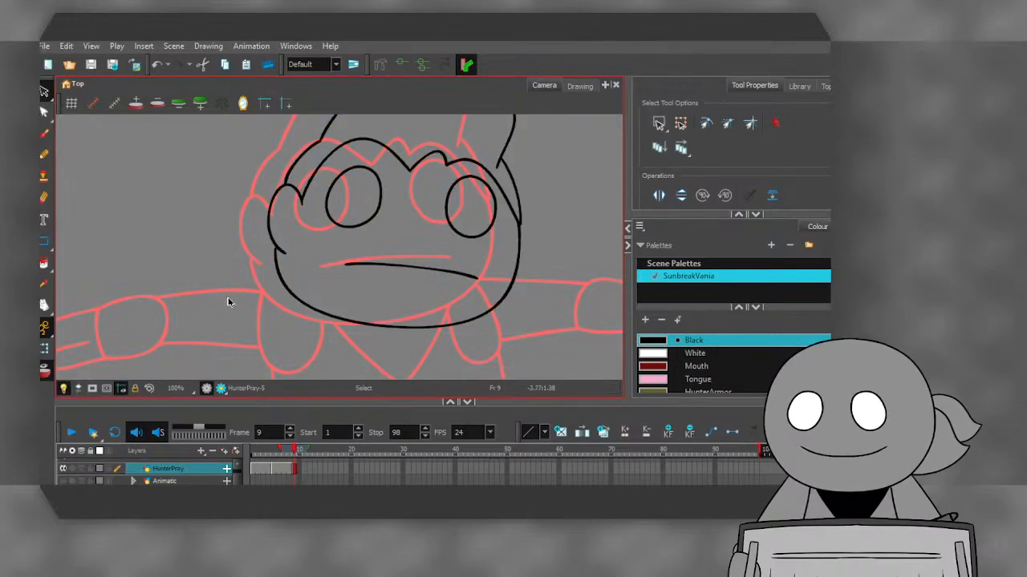
scroll(215, 256, down, 3)
- Draw a tall arch shape left of the hair with its left side and bottom
click(44, 134)
scroll(252, 302, up, 3)
scroll(252, 302, down, 2)
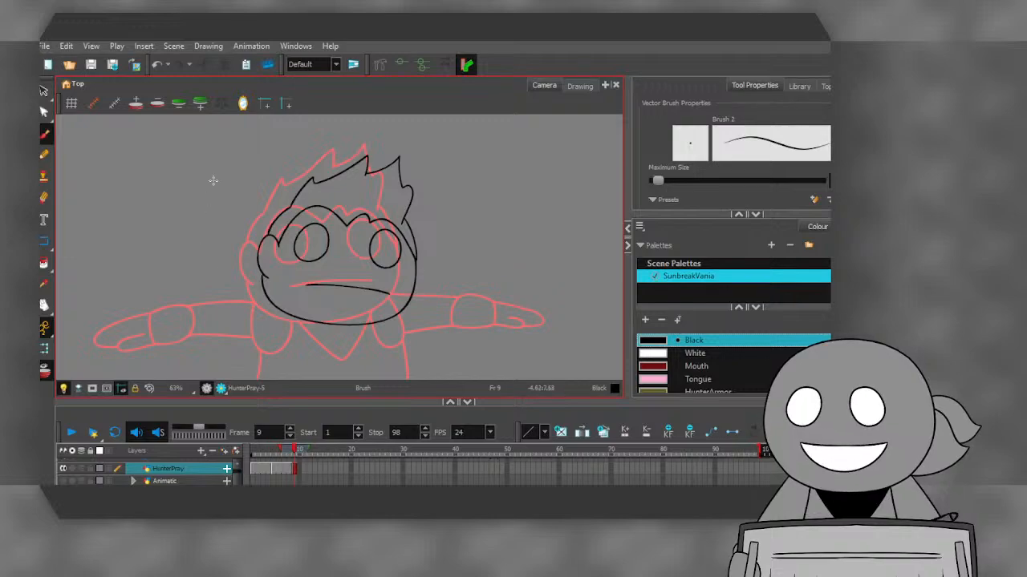
scroll(212, 184, up, 1)
drag(251, 180, 229, 195)
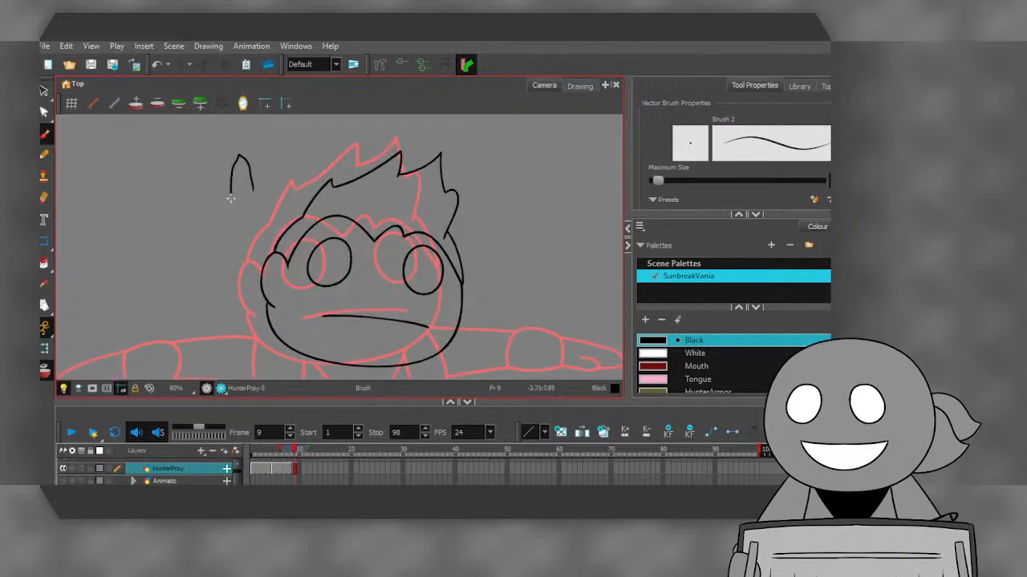
click(158, 65)
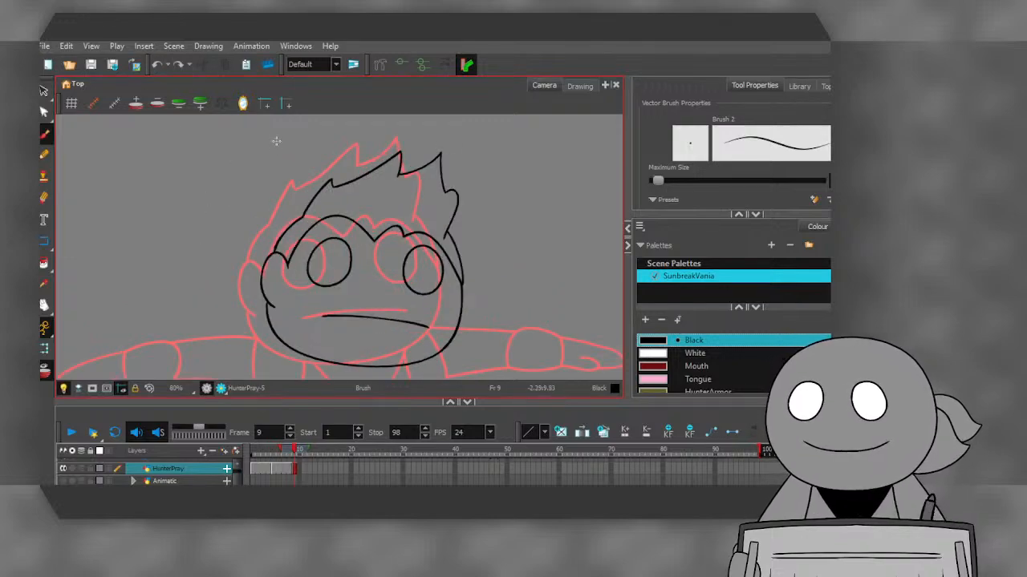
scroll(293, 169, down, 4)
scroll(273, 189, up, 3)
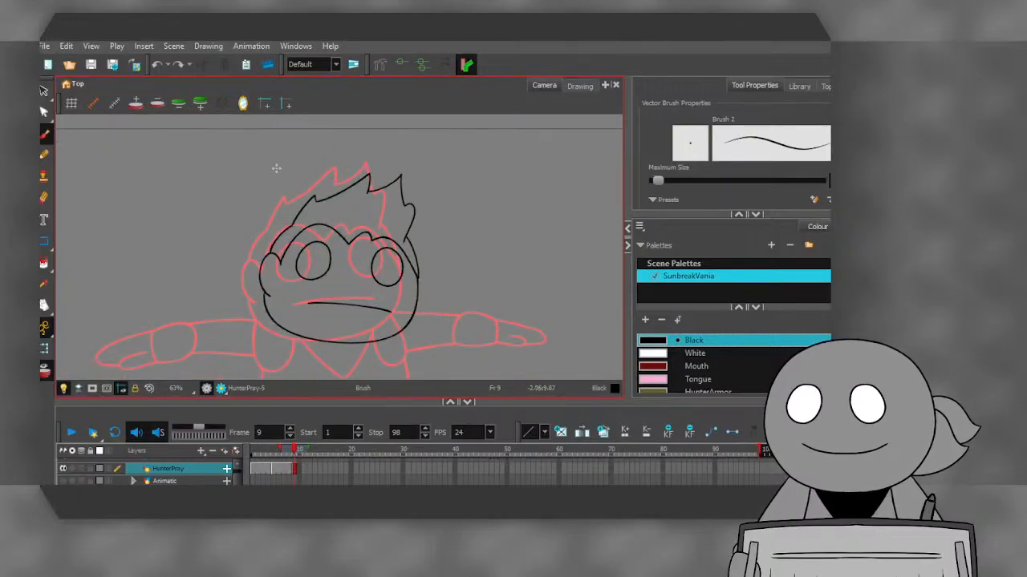
mouse_move(271, 197)
mouse_down()
mouse_move(265, 150)
mouse_move(258, 183)
mouse_up()
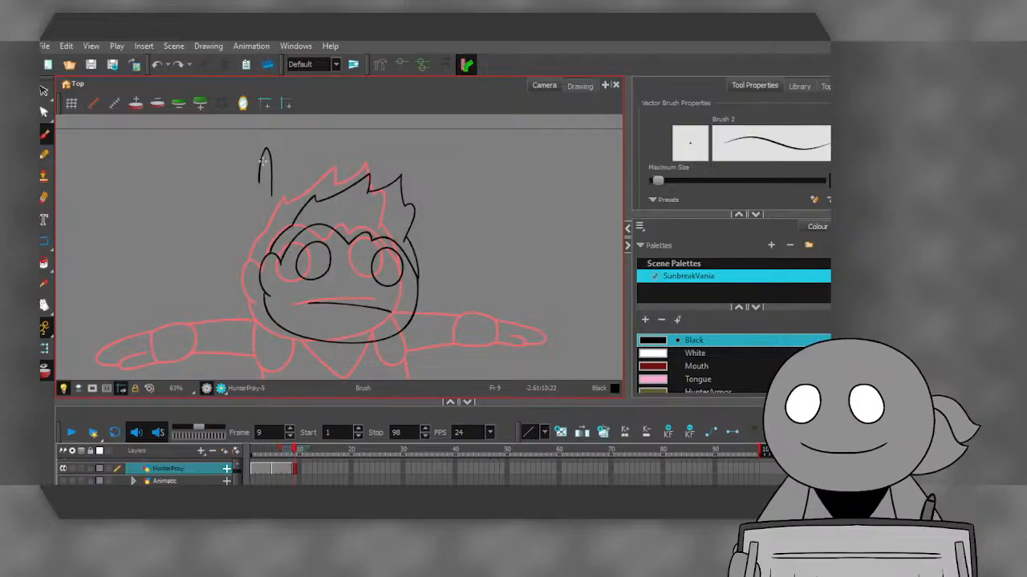
drag(247, 146, 239, 192)
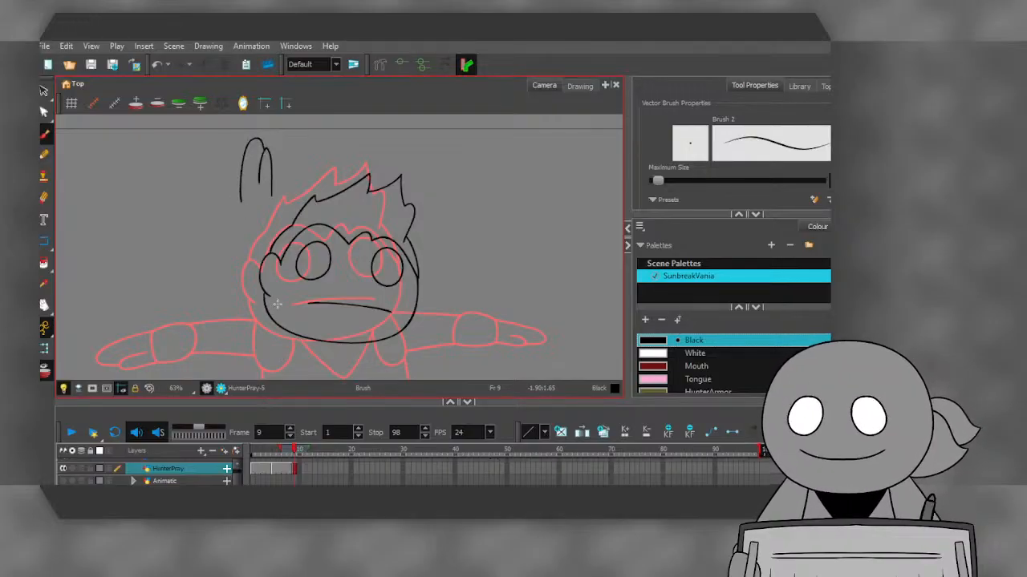
drag(240, 202, 269, 205)
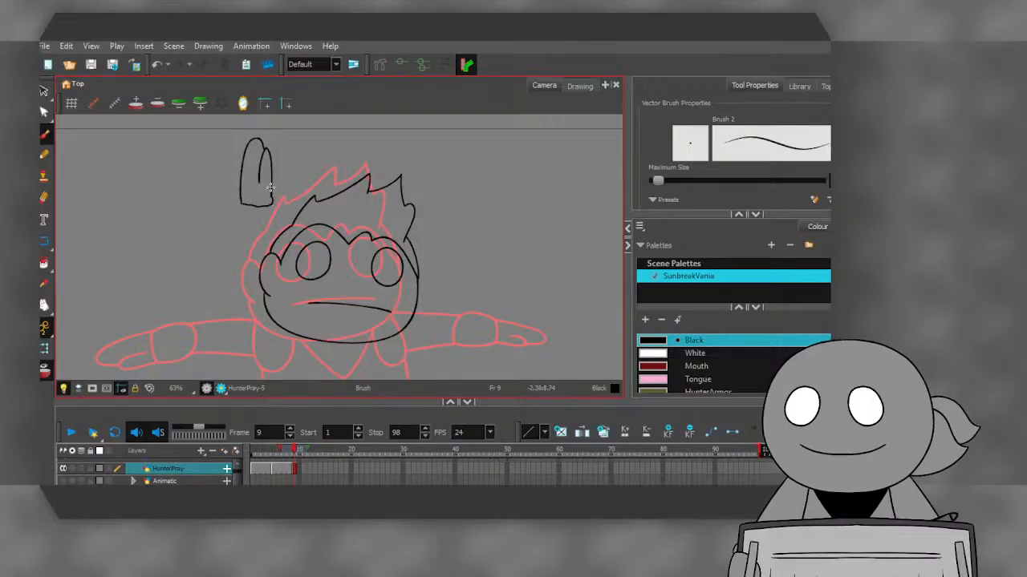
- Redraw the shape's bottom, add the banded base, and cut out the stray blob at the joint
scroll(260, 204, up, 3)
click(158, 64)
scroll(222, 195, up, 1)
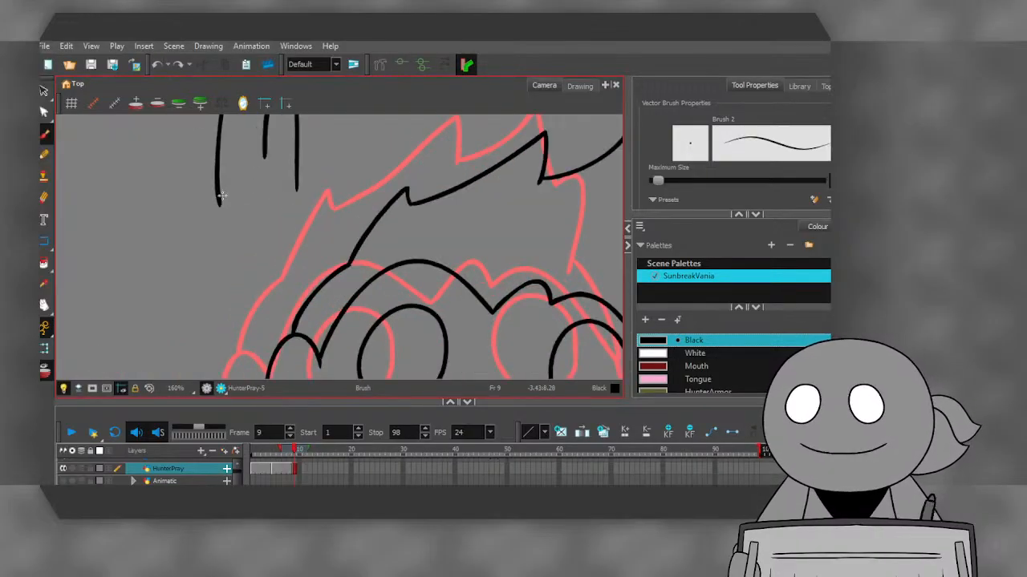
drag(219, 201, 293, 189)
mouse_move(217, 201)
mouse_down()
mouse_move(210, 266)
mouse_move(232, 293)
mouse_move(297, 295)
mouse_move(311, 280)
mouse_move(298, 183)
mouse_up()
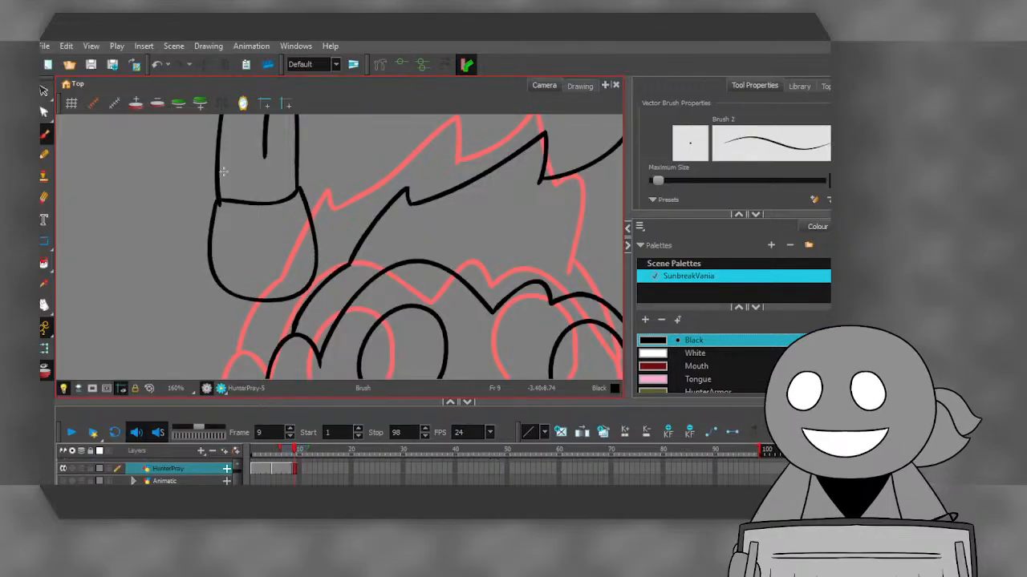
click(158, 64)
scroll(224, 184, up, 2)
mouse_move(214, 202)
mouse_down()
mouse_move(300, 209)
mouse_move(335, 186)
mouse_up()
scroll(213, 210, down, 1)
mouse_move(211, 207)
mouse_down()
mouse_move(202, 302)
mouse_move(212, 321)
mouse_move(259, 329)
mouse_move(316, 308)
mouse_move(313, 189)
mouse_up()
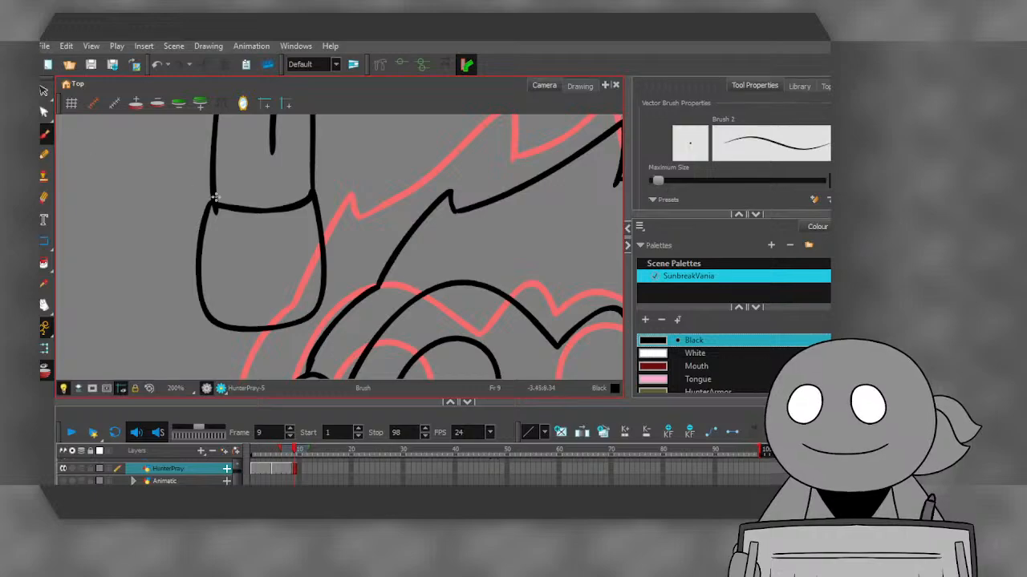
scroll(216, 196, up, 4)
mouse_move(44, 90)
mouse_down()
mouse_move(58, 114)
mouse_move(79, 103)
mouse_up()
drag(201, 201, 217, 227)
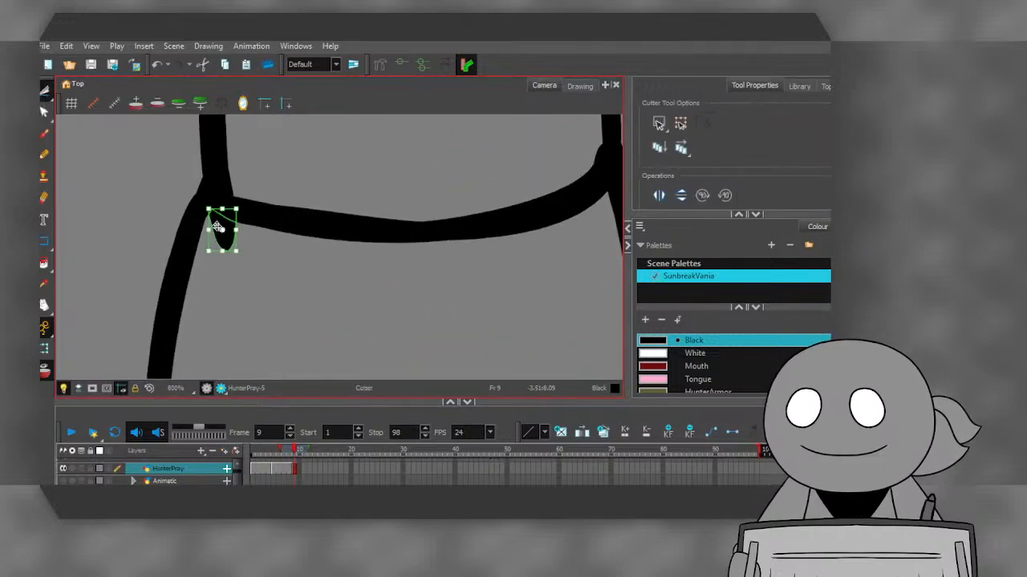
- Delete the stray blob and the thin slivers along the stroke edges
key(Delete)
scroll(268, 202, down, 1)
scroll(393, 215, up, 2)
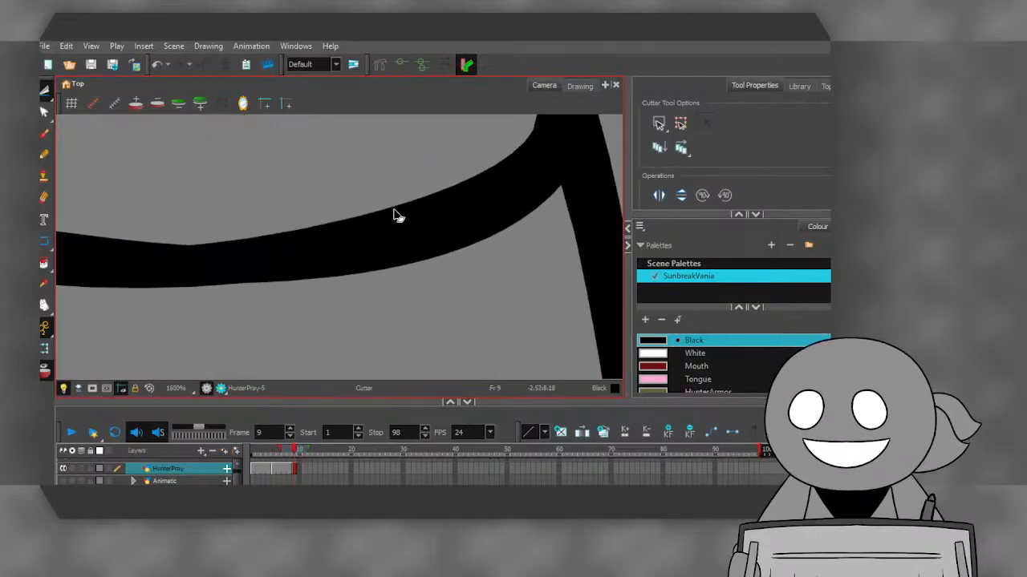
scroll(504, 200, down, 3)
scroll(521, 163, up, 2)
click(521, 162)
key(Delete)
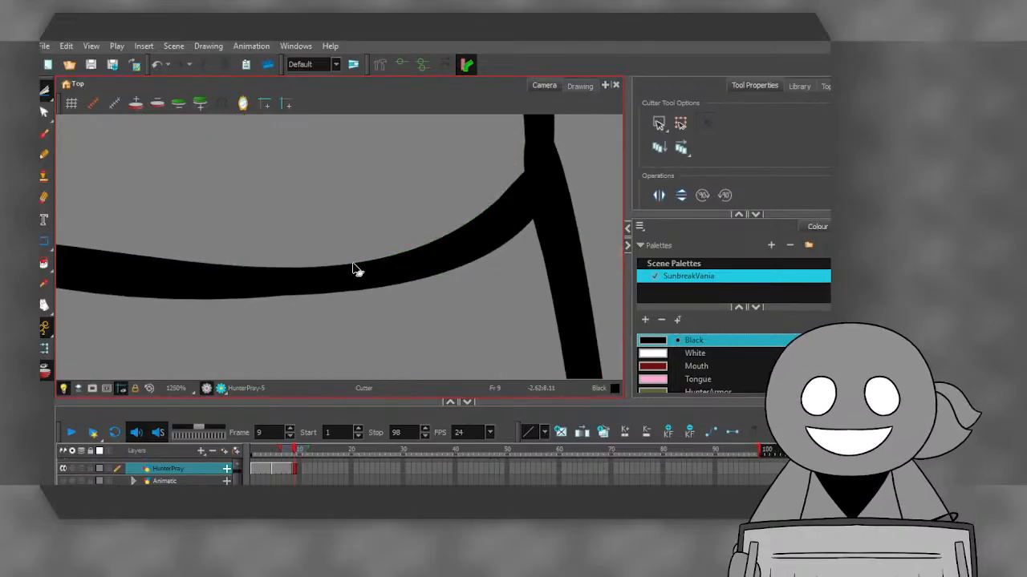
scroll(357, 271, down, 2)
scroll(223, 267, up, 3)
click(254, 252)
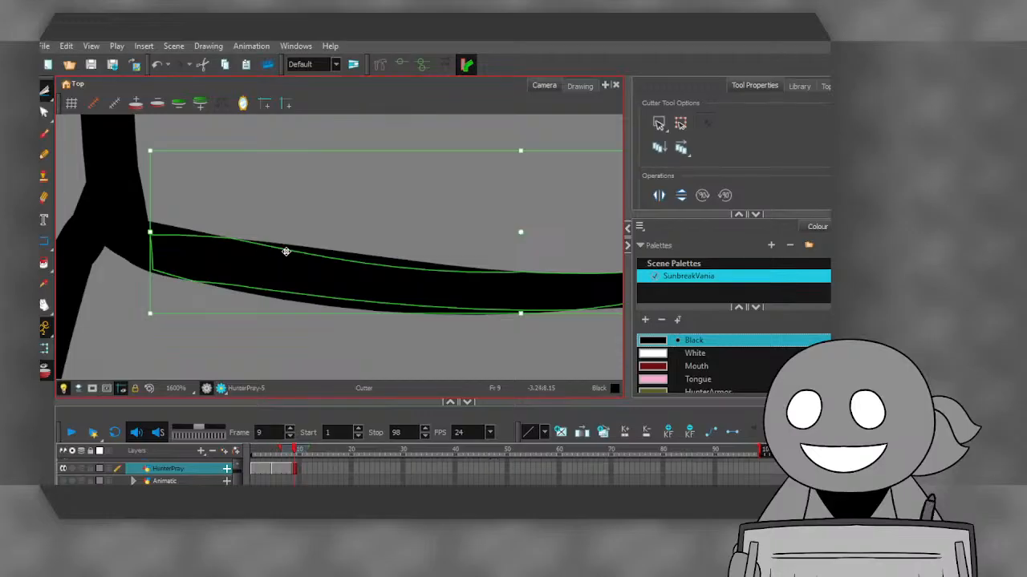
click(333, 259)
key(Delete)
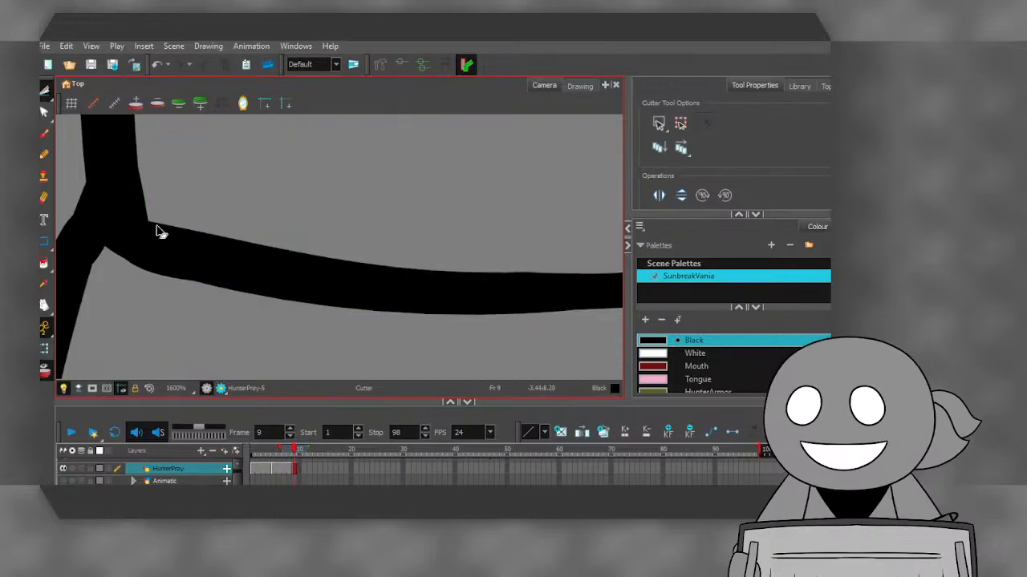
scroll(193, 241, down, 6)
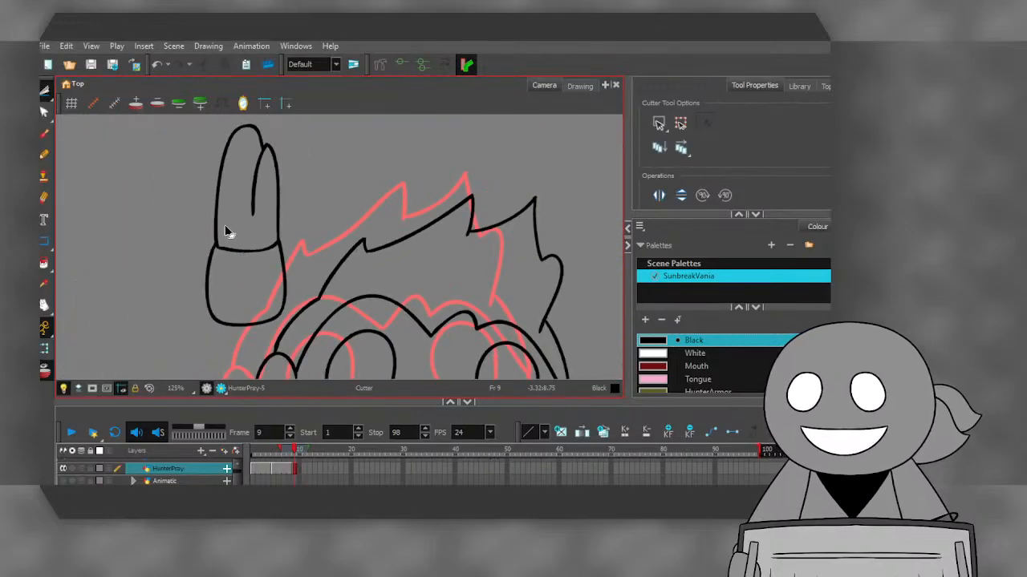
scroll(225, 231, up, 3)
- Thicken the inner corner of the bottom line with a brush stroke
click(44, 134)
scroll(202, 275, up, 2)
drag(201, 275, 265, 300)
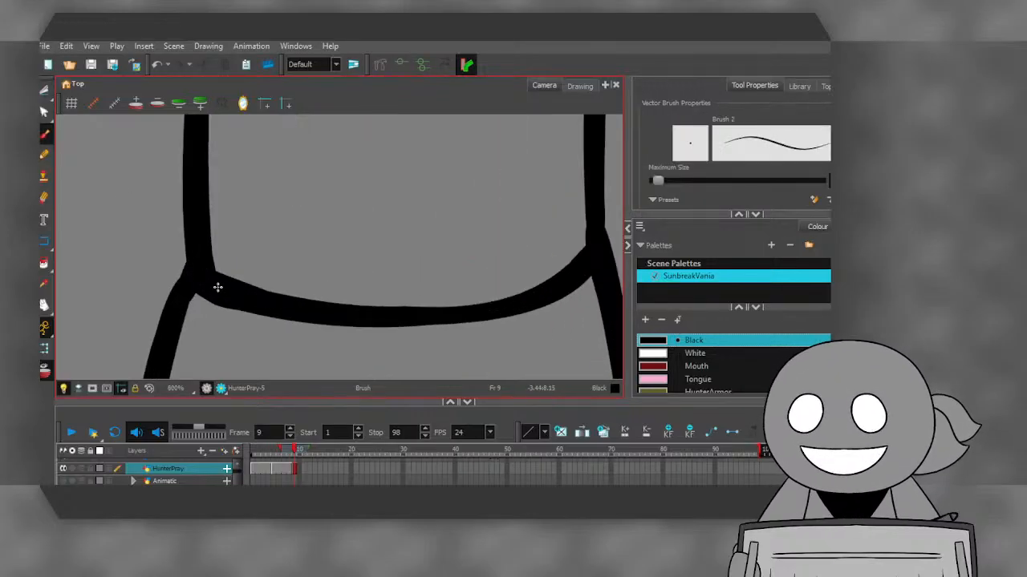
scroll(284, 238, down, 5)
scroll(369, 238, up, 1)
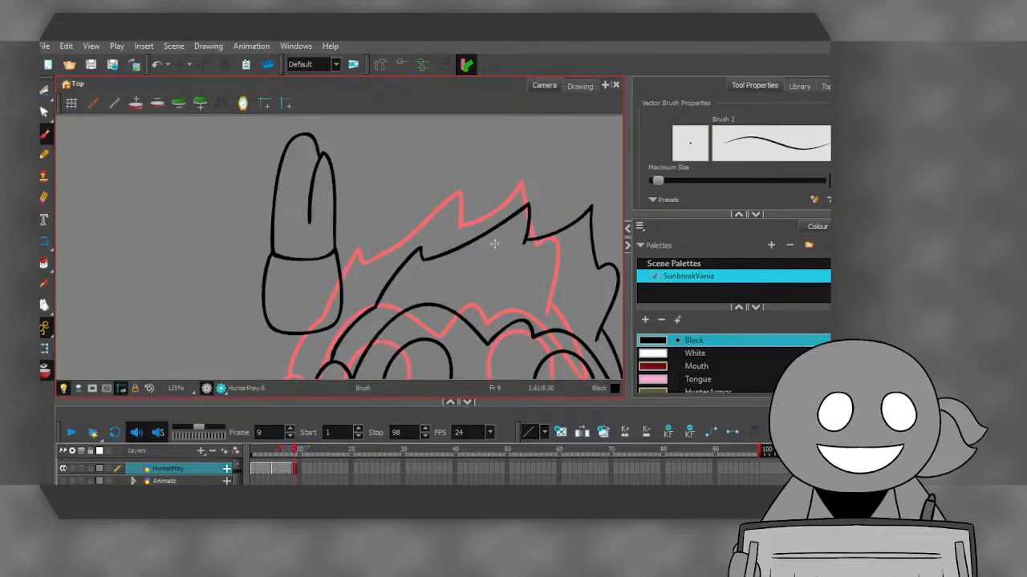
scroll(500, 246, down, 3)
scroll(339, 209, down, 1)
scroll(320, 255, up, 1)
scroll(325, 249, down, 2)
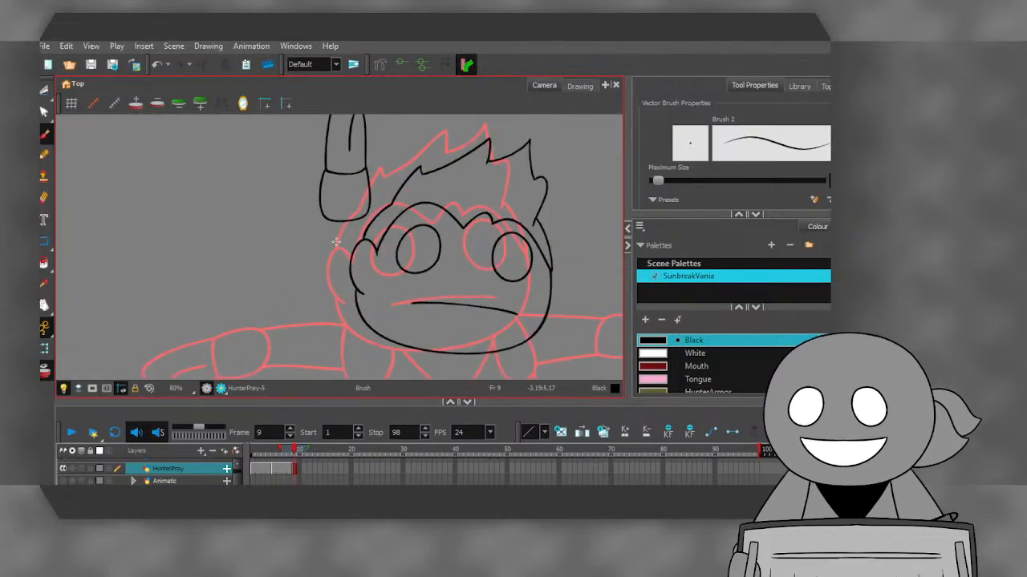
scroll(367, 276, up, 4)
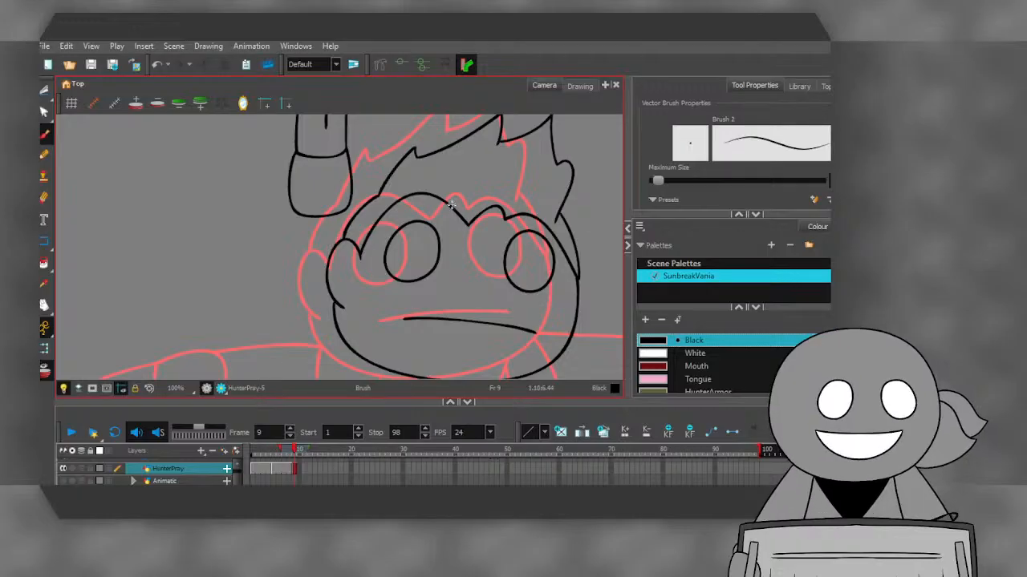
scroll(253, 209, down, 3)
scroll(265, 220, up, 2)
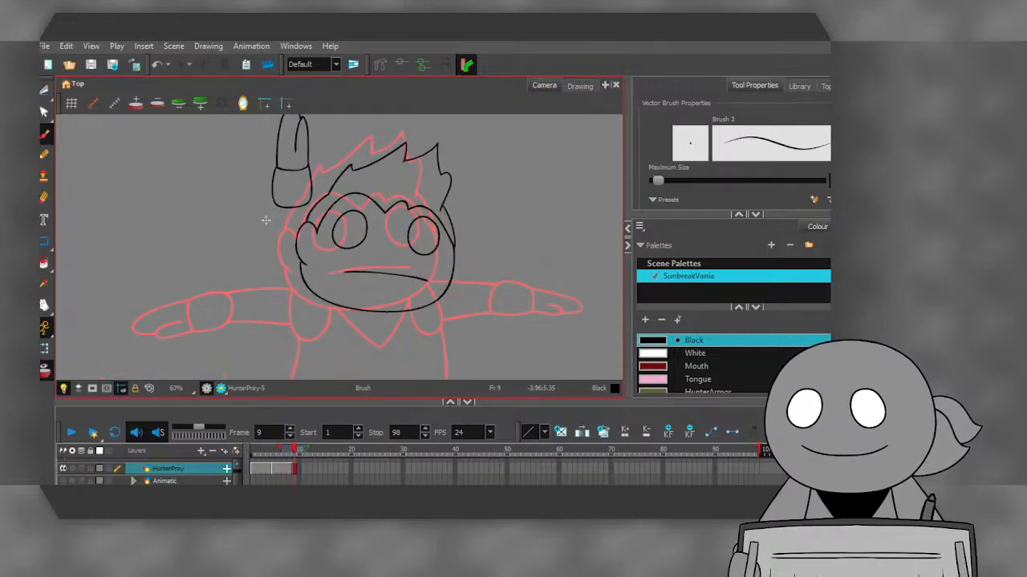
scroll(266, 221, down, 3)
scroll(283, 222, up, 1)
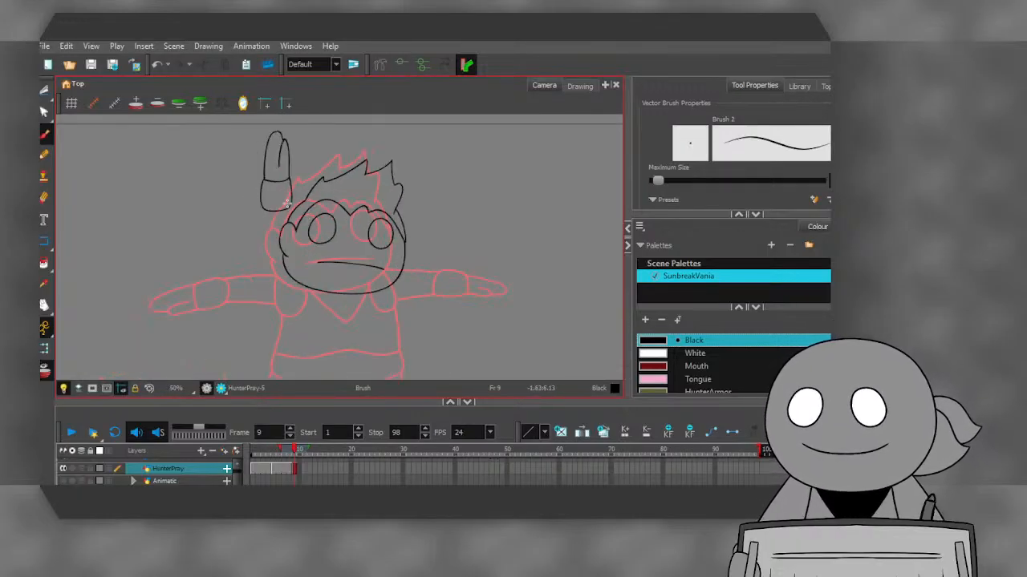
click(44, 91)
- Box-select the inked head line art on frame 9, redoing the marquee until every head stroke is included
mouse_move(410, 319)
mouse_down()
mouse_move(363, 219)
mouse_move(295, 166)
mouse_up()
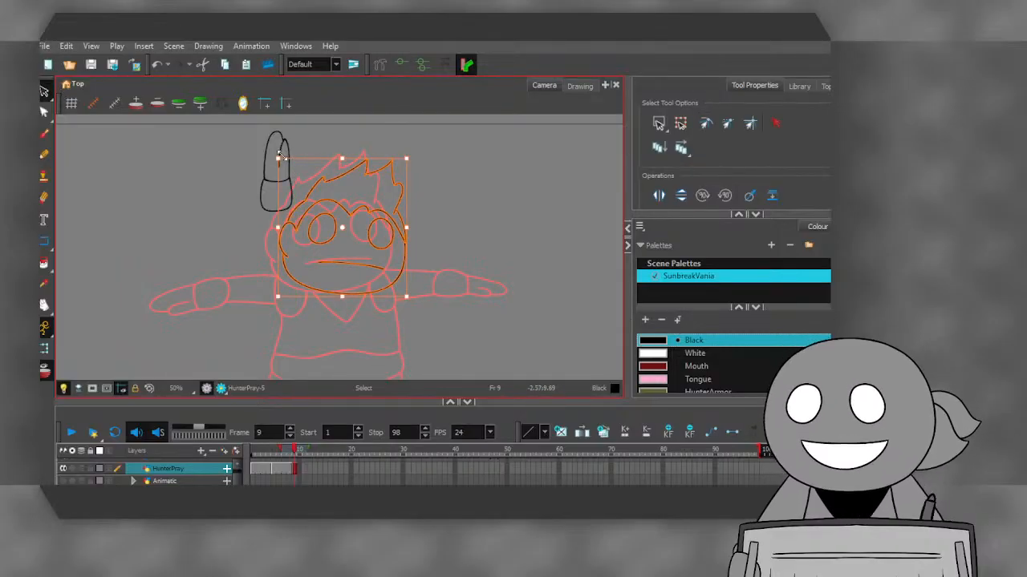
scroll(283, 225, up, 2)
scroll(283, 225, up, 1)
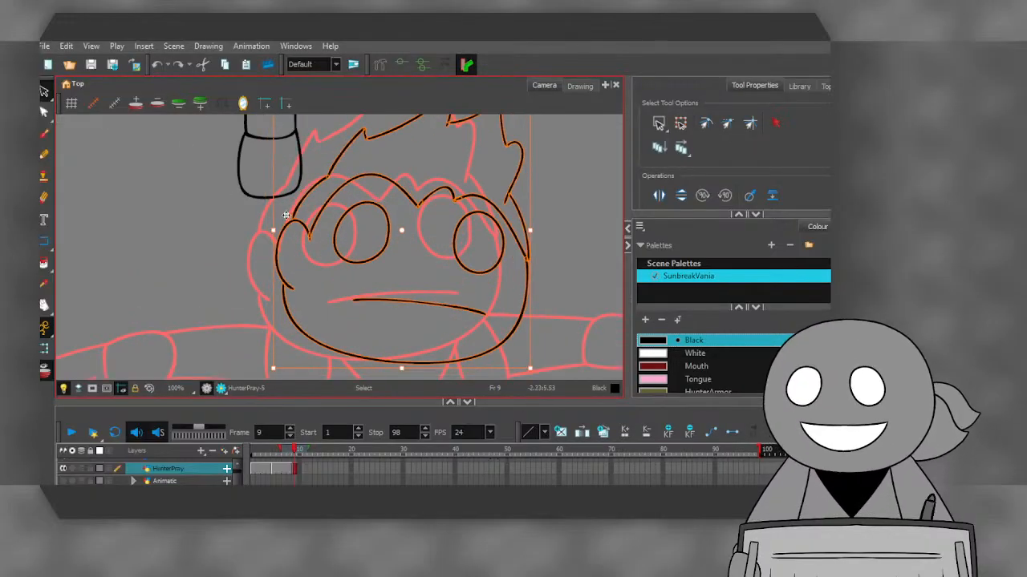
scroll(290, 215, down, 3)
mouse_move(438, 324)
mouse_down()
mouse_move(332, 229)
mouse_move(294, 175)
mouse_up()
scroll(299, 215, up, 4)
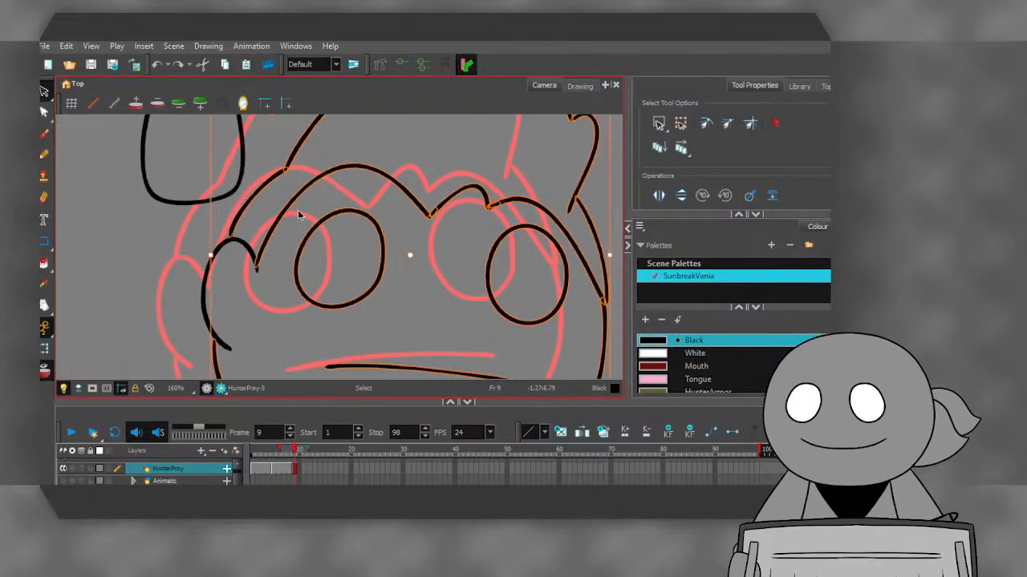
mouse_move(134, 240)
mouse_down()
mouse_move(257, 355)
mouse_move(279, 394)
mouse_up()
scroll(219, 198, down, 3)
scroll(219, 198, down, 2)
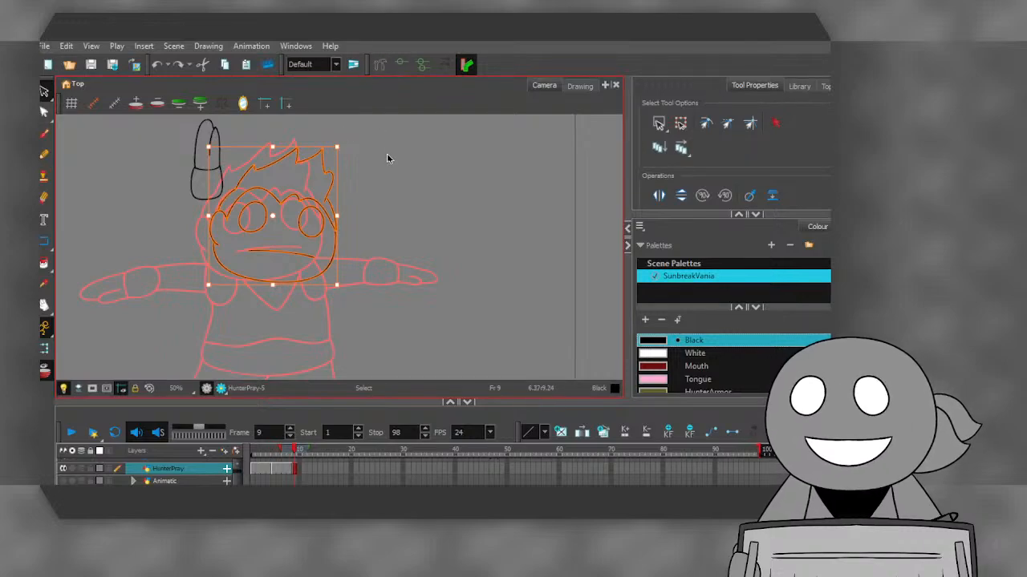
scroll(387, 158, down, 2)
scroll(273, 141, up, 2)
scroll(307, 174, up, 2)
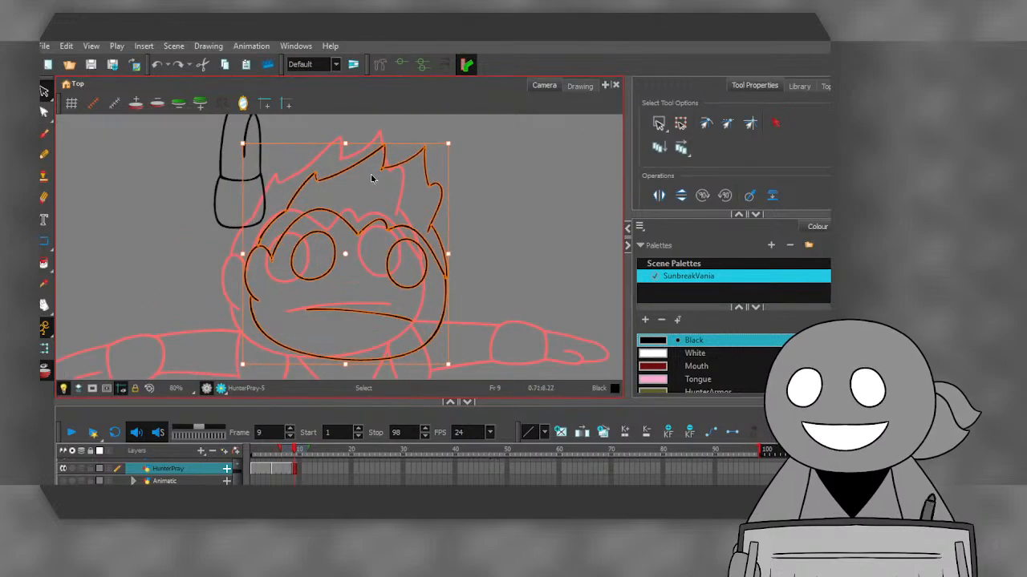
scroll(337, 241, down, 2)
scroll(308, 301, up, 3)
- Nudge the selected head slightly to the right and deselect it
drag(310, 298, 328, 298)
click(341, 284)
scroll(340, 285, down, 1)
scroll(241, 237, up, 2)
- With the Brush, ink the hair strand, the strokes below the chin and the V-shaped collar
click(44, 134)
scroll(197, 182, down, 3)
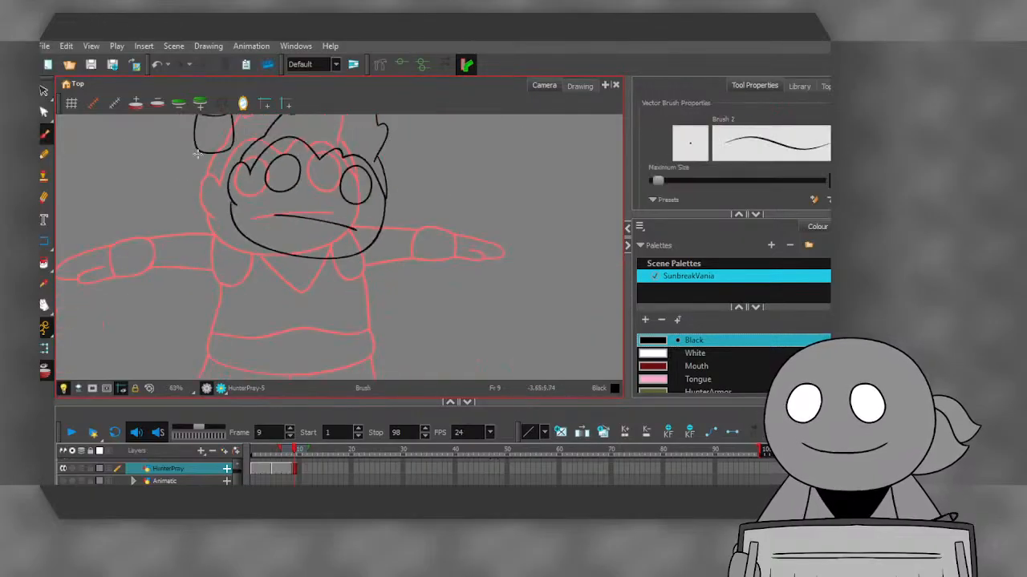
scroll(199, 155, up, 1)
drag(199, 152, 229, 311)
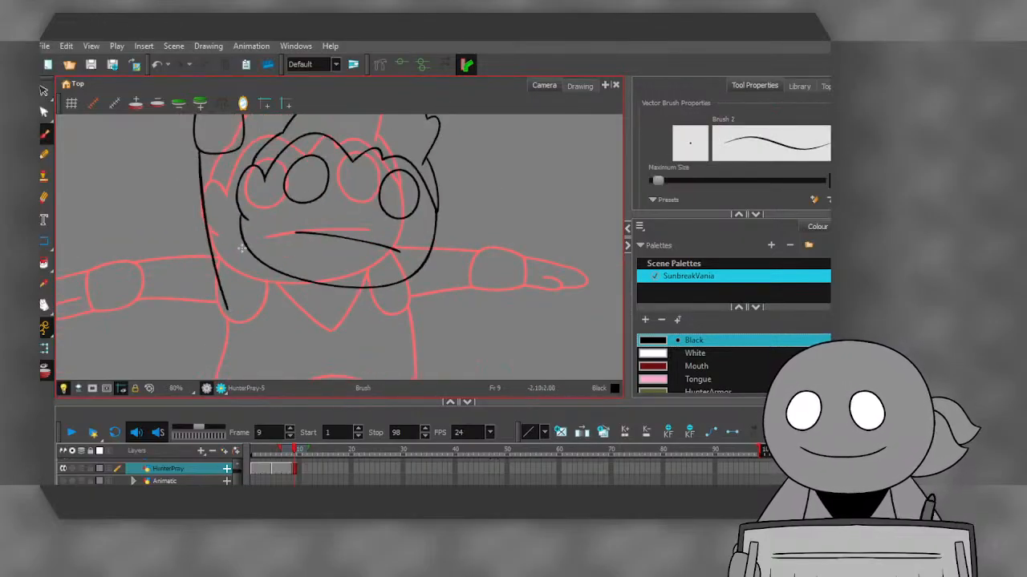
mouse_move(257, 243)
mouse_down()
mouse_move(275, 309)
mouse_move(267, 316)
mouse_move(246, 265)
mouse_move(229, 307)
mouse_up()
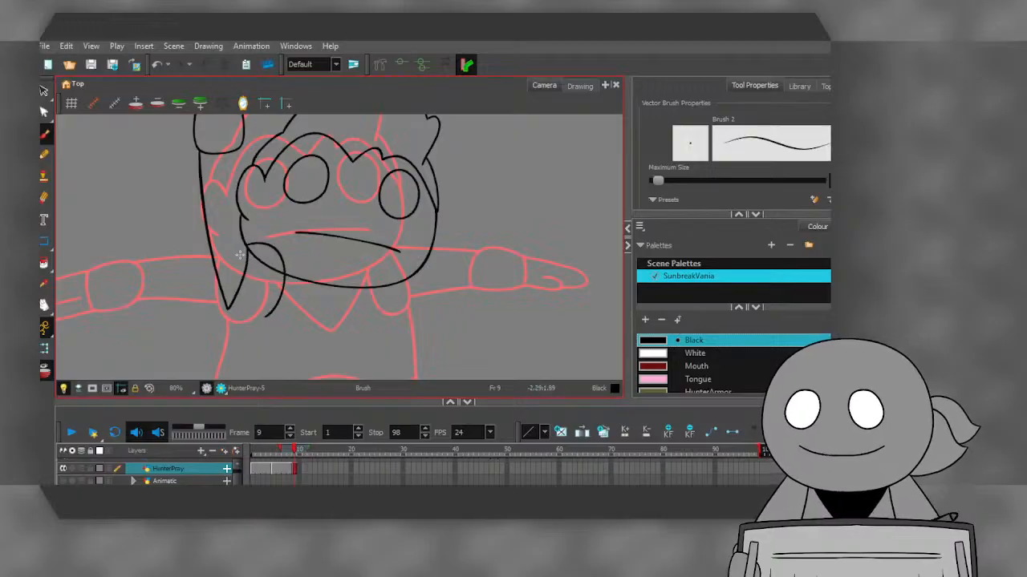
scroll(232, 271, down, 1)
scroll(239, 176, up, 2)
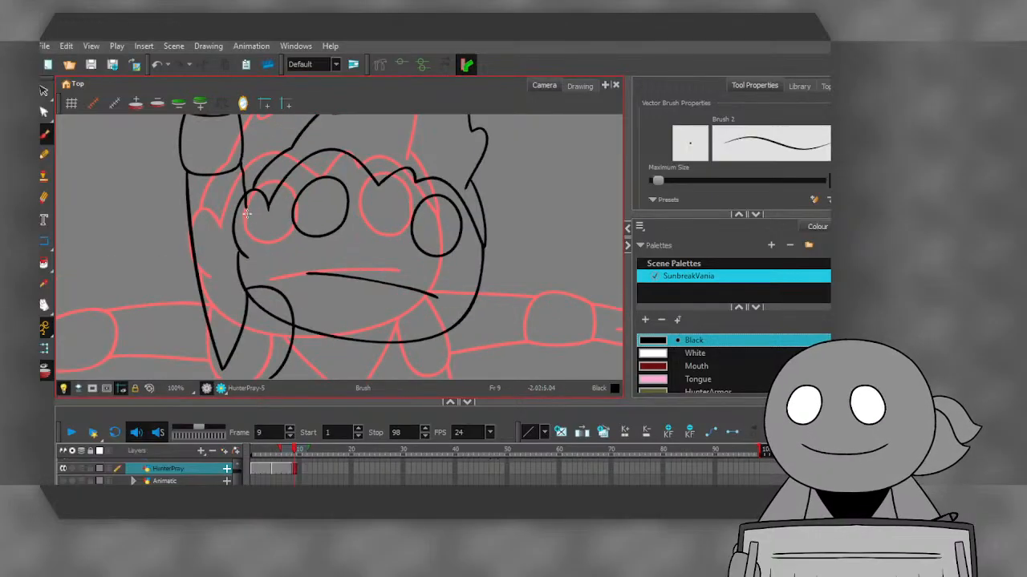
drag(247, 212, 250, 291)
scroll(219, 236, down, 6)
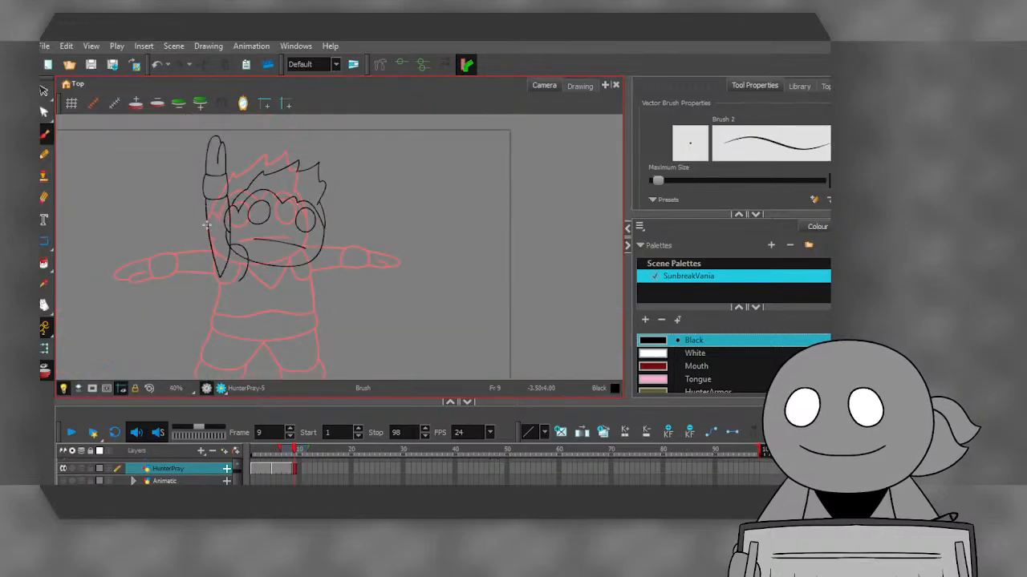
scroll(211, 273, up, 4)
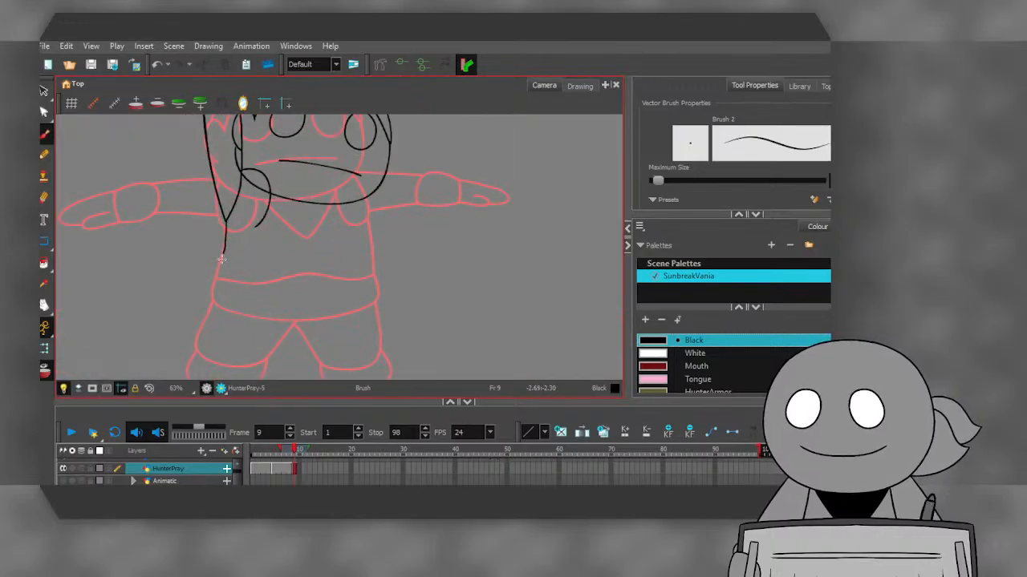
scroll(292, 186, up, 2)
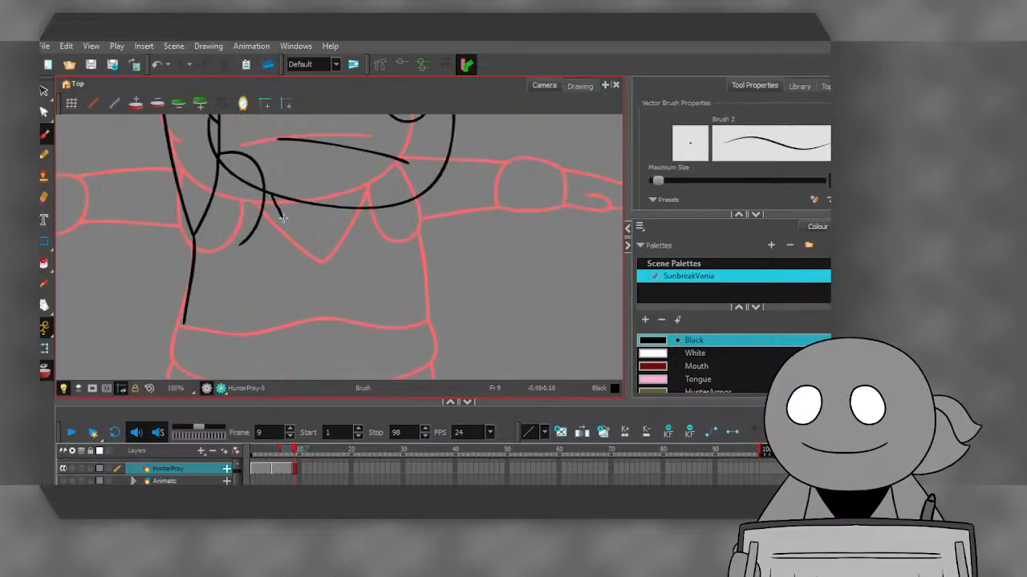
mouse_move(282, 218)
mouse_down()
mouse_move(326, 266)
mouse_move(369, 211)
mouse_move(391, 241)
mouse_up()
scroll(315, 207, up, 2)
scroll(315, 207, down, 3)
scroll(317, 205, up, 3)
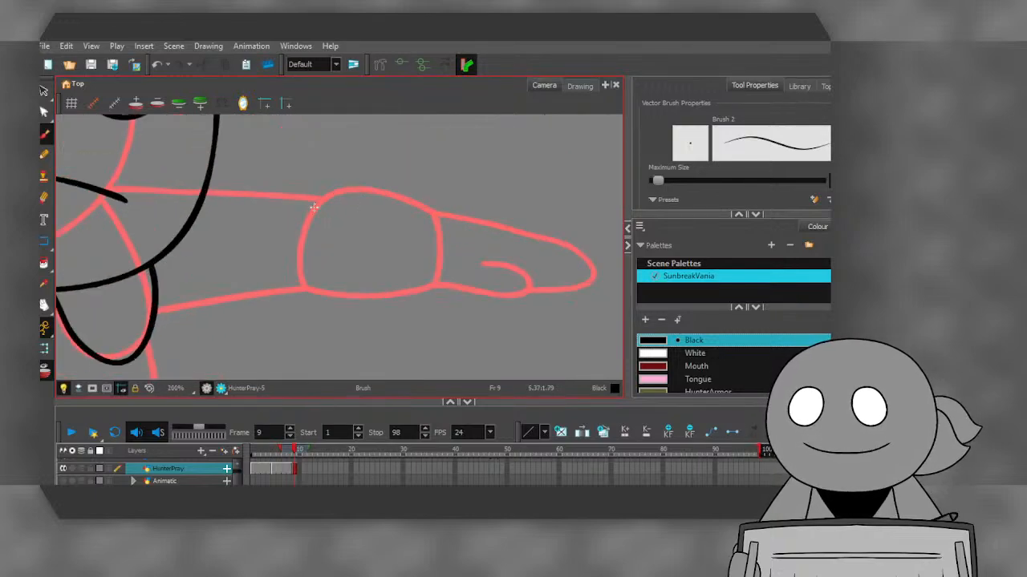
- Ink the outstretched arm and rounded fist, redrawing the arm's top and lower edges once each
mouse_move(303, 289)
mouse_down()
mouse_move(315, 211)
mouse_move(363, 191)
mouse_move(432, 211)
mouse_move(433, 283)
mouse_up()
mouse_move(304, 288)
mouse_down()
mouse_move(519, 293)
mouse_move(530, 275)
mouse_move(481, 259)
mouse_up()
mouse_move(434, 211)
mouse_down()
mouse_move(566, 247)
mouse_move(590, 265)
mouse_move(586, 282)
mouse_move(526, 288)
mouse_up()
drag(203, 192, 330, 195)
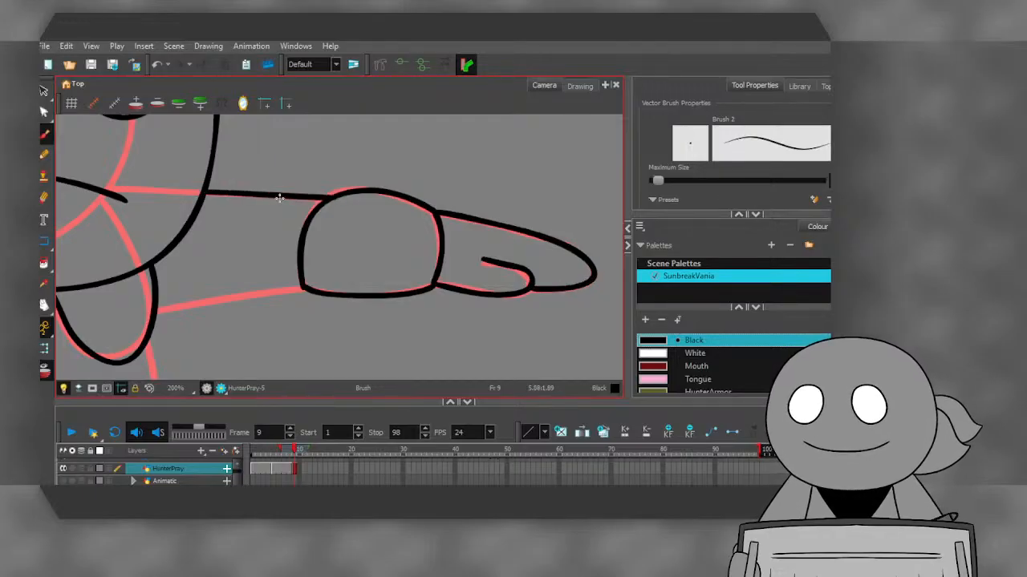
click(157, 64)
drag(208, 191, 320, 192)
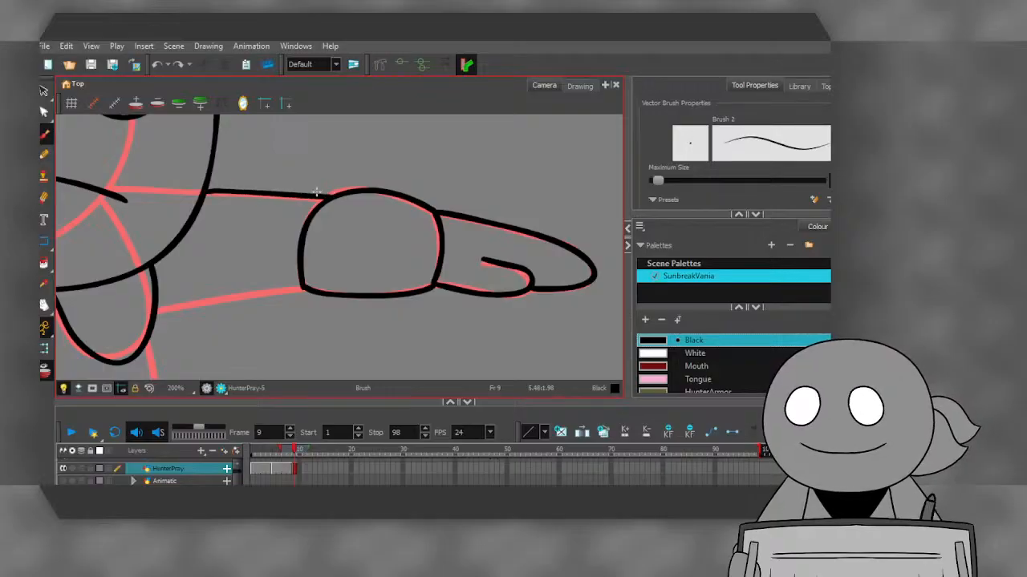
drag(152, 313, 303, 285)
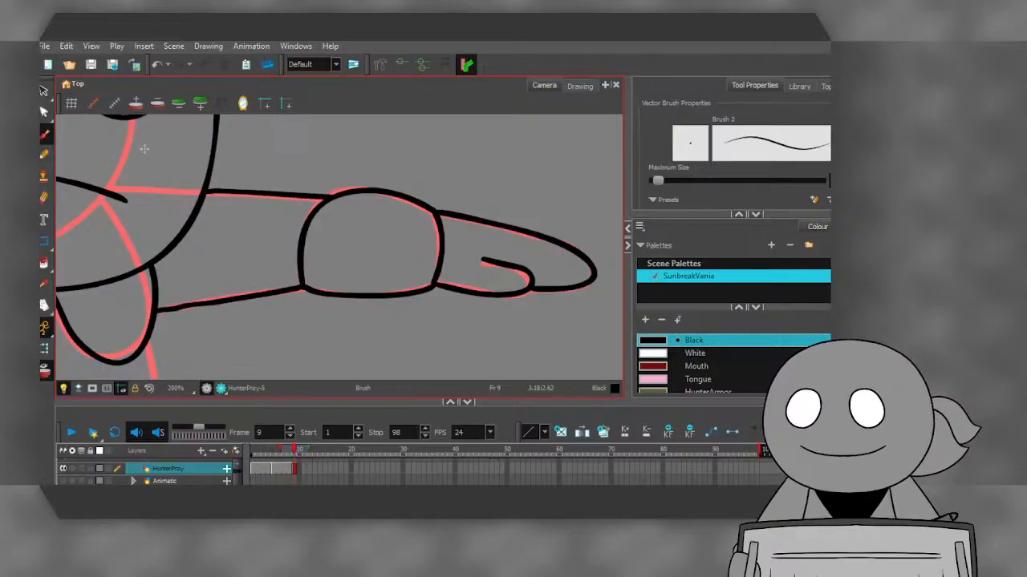
click(157, 64)
drag(155, 308, 304, 285)
scroll(298, 255, down, 3)
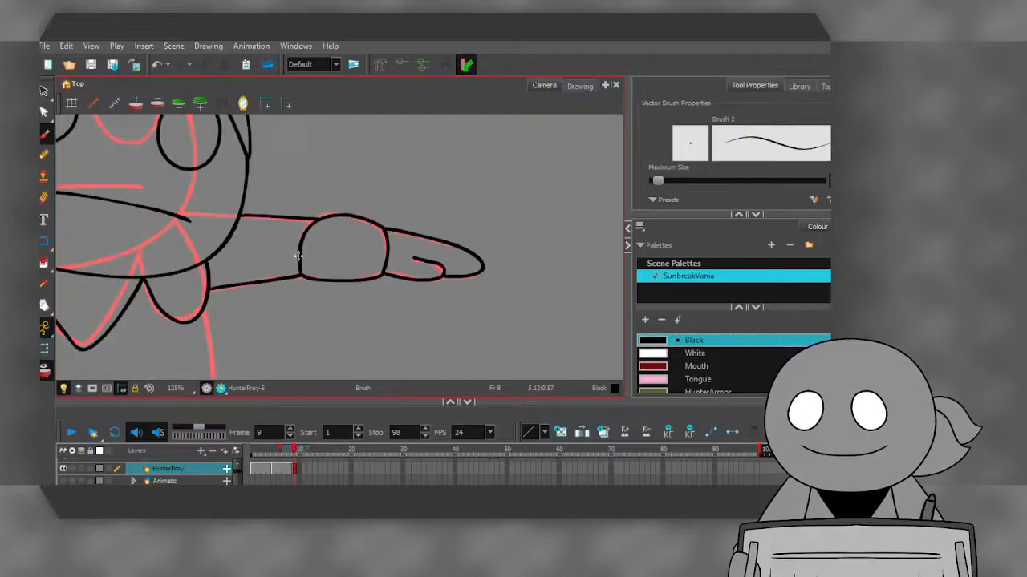
scroll(308, 258, up, 2)
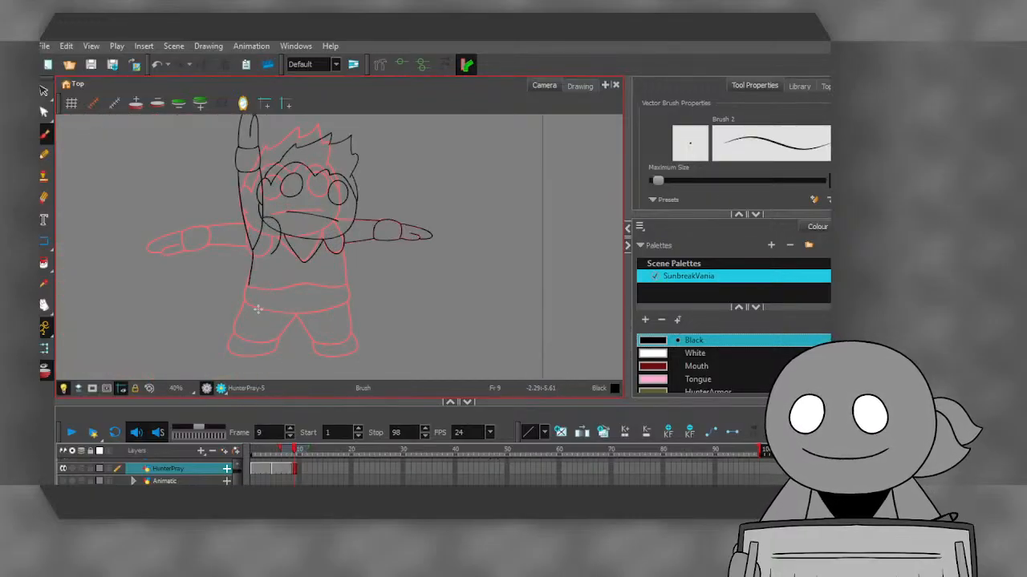
scroll(287, 234, up, 2)
scroll(227, 319, up, 3)
- Ink the oval's lower curve, then delete the stray line segment inside the oval with the Cutter
mouse_move(223, 299)
mouse_down()
mouse_move(244, 315)
mouse_move(310, 323)
mouse_move(317, 314)
mouse_up()
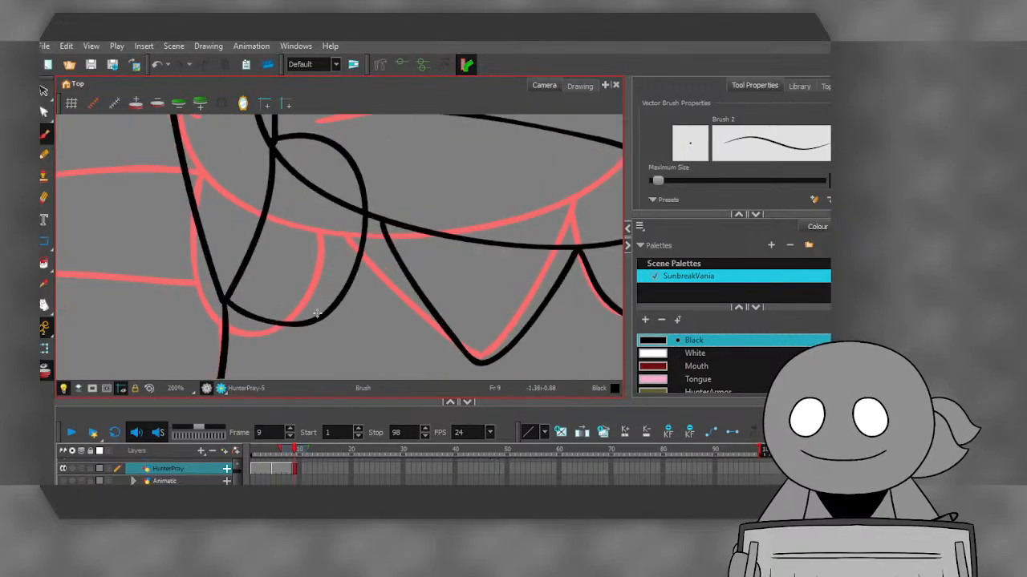
click(43, 94)
click(60, 103)
click(297, 178)
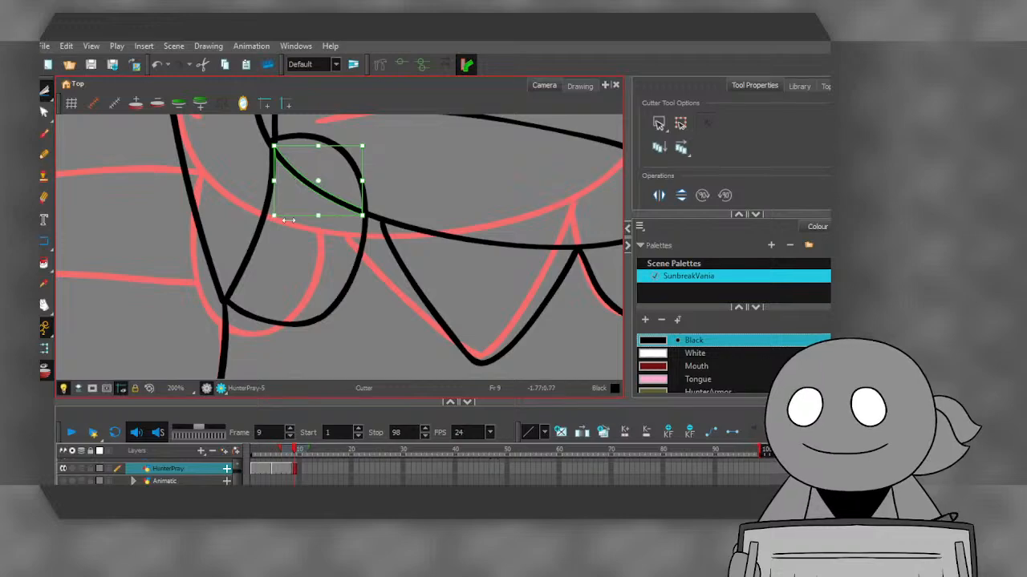
key(Delete)
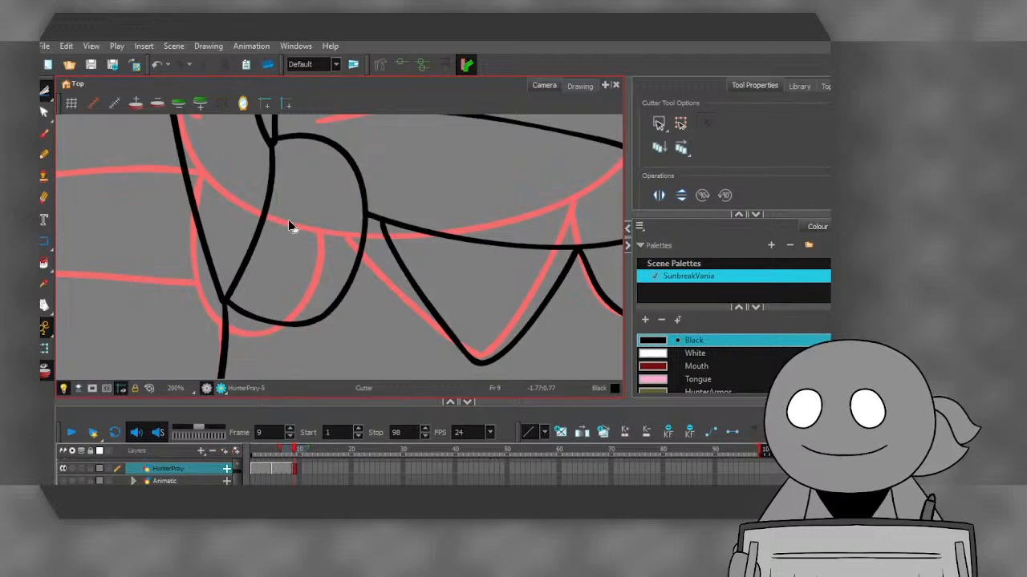
- Cut away the tiny leftover stroke piece and the small hook end of a stroke
scroll(291, 222, down, 3)
scroll(268, 156, up, 3)
scroll(248, 246, up, 2)
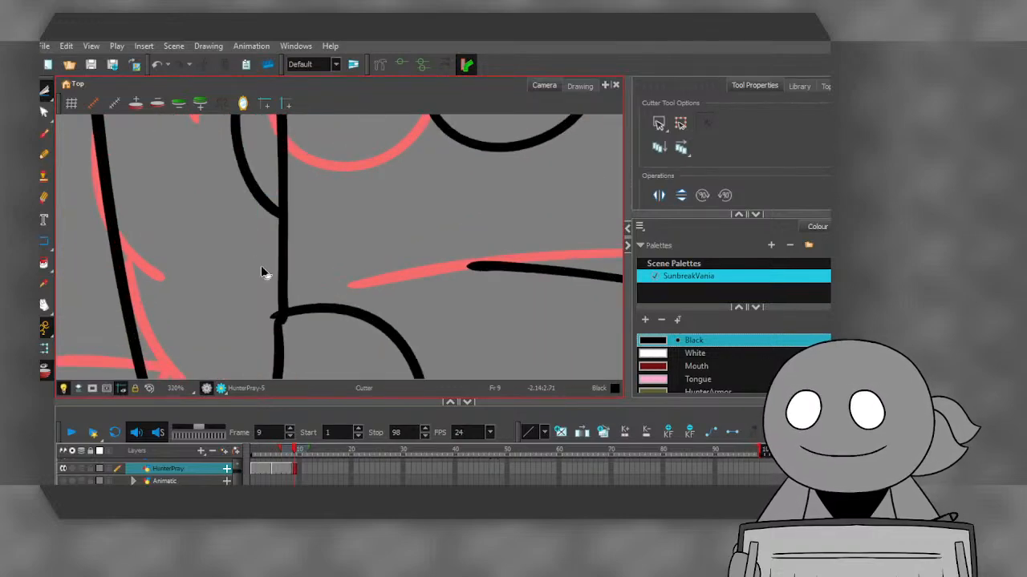
scroll(272, 316, up, 6)
click(291, 333)
scroll(287, 314, down, 10)
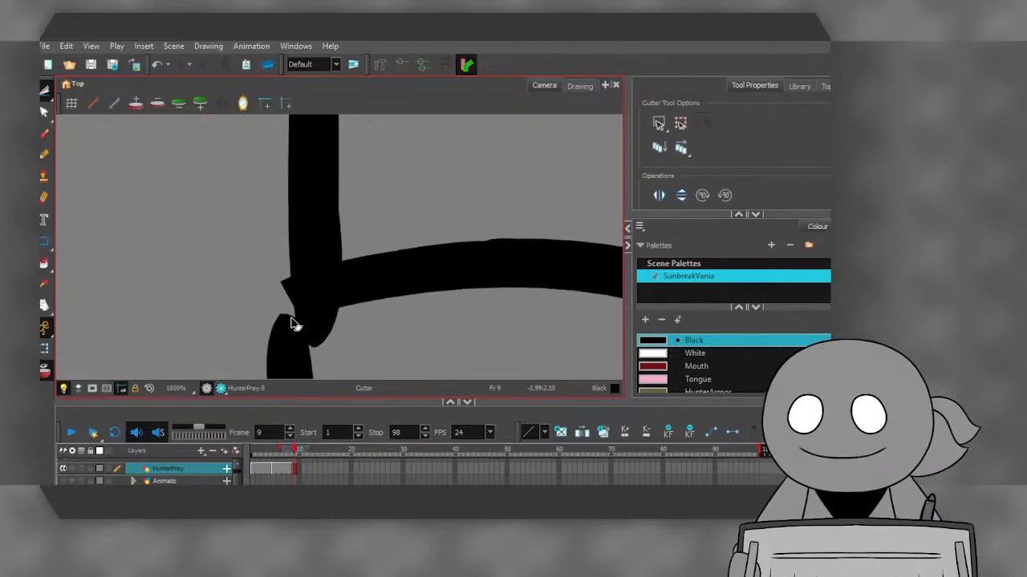
scroll(281, 264, up, 3)
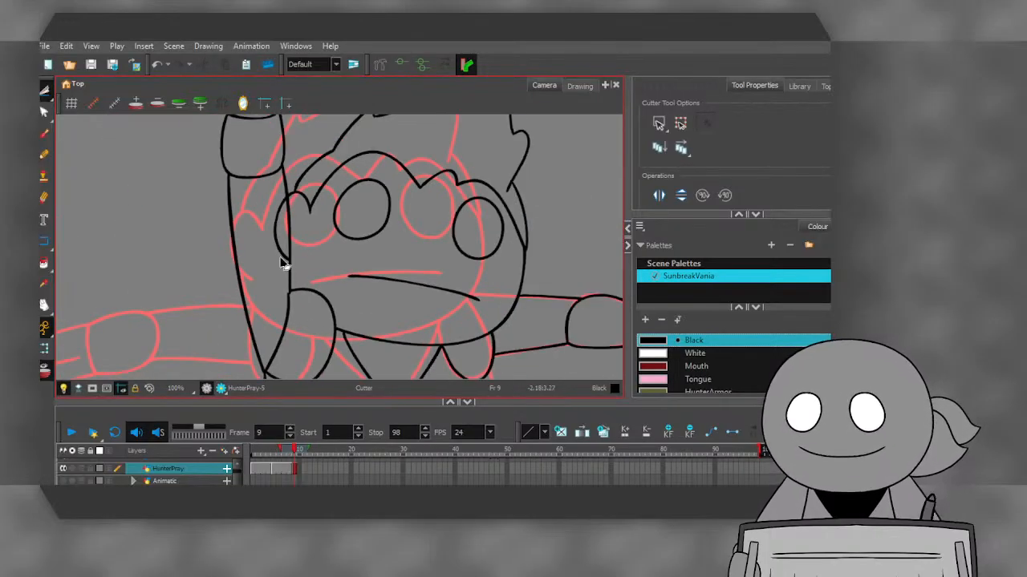
scroll(284, 267, up, 7)
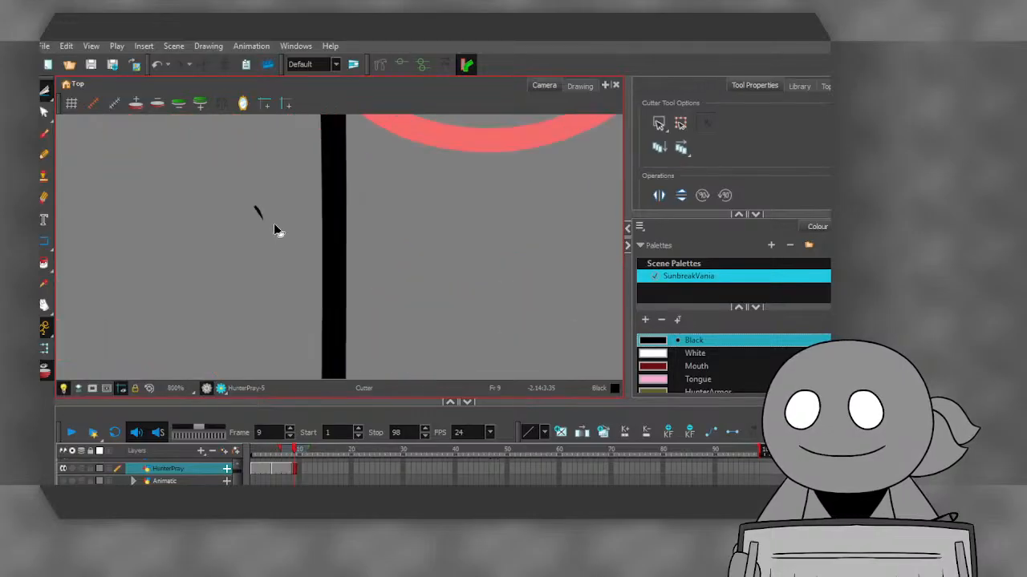
scroll(267, 201, down, 8)
scroll(262, 241, up, 2)
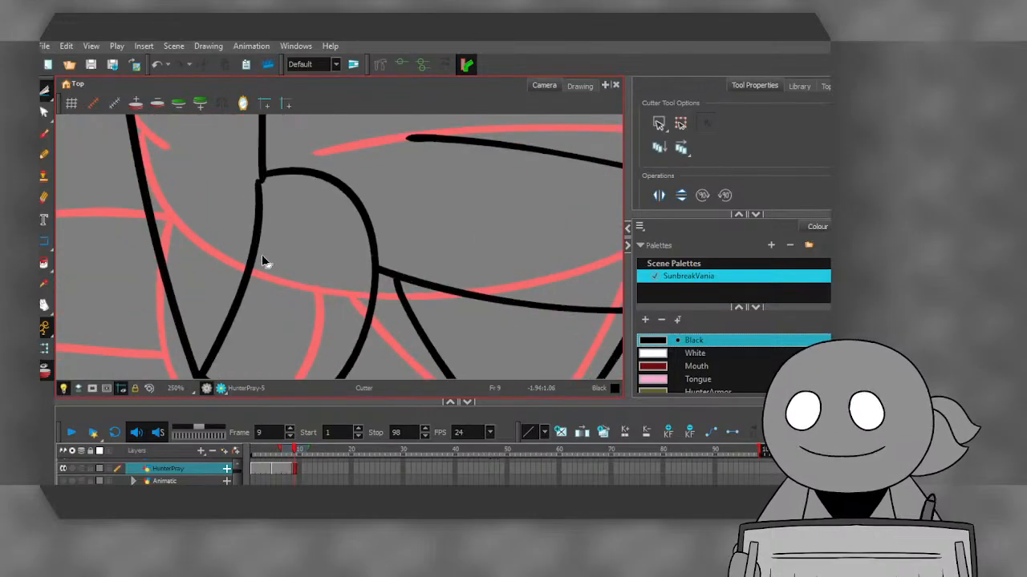
scroll(255, 216, up, 4)
drag(259, 259, 251, 257)
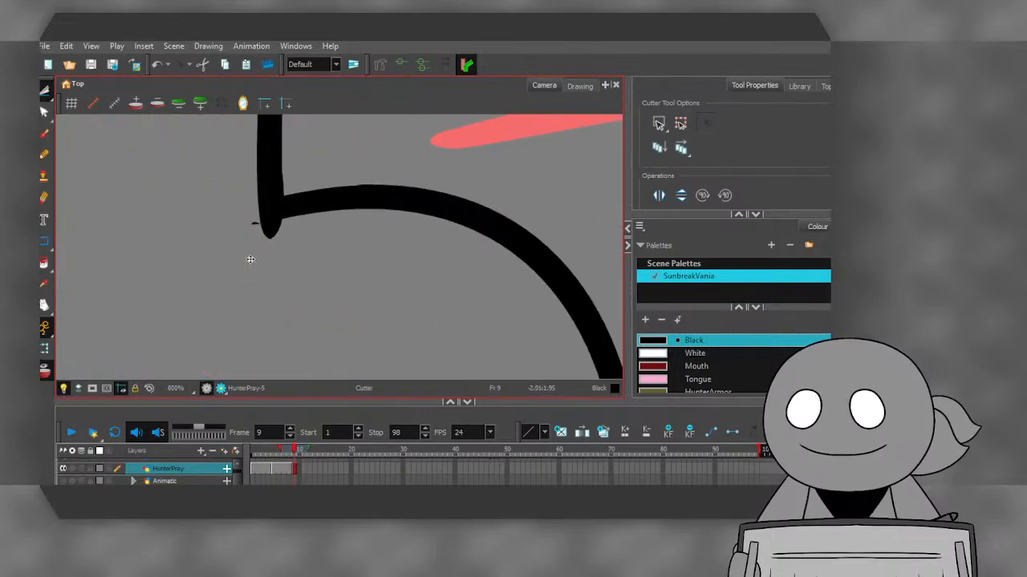
scroll(257, 222, up, 6)
scroll(297, 208, down, 10)
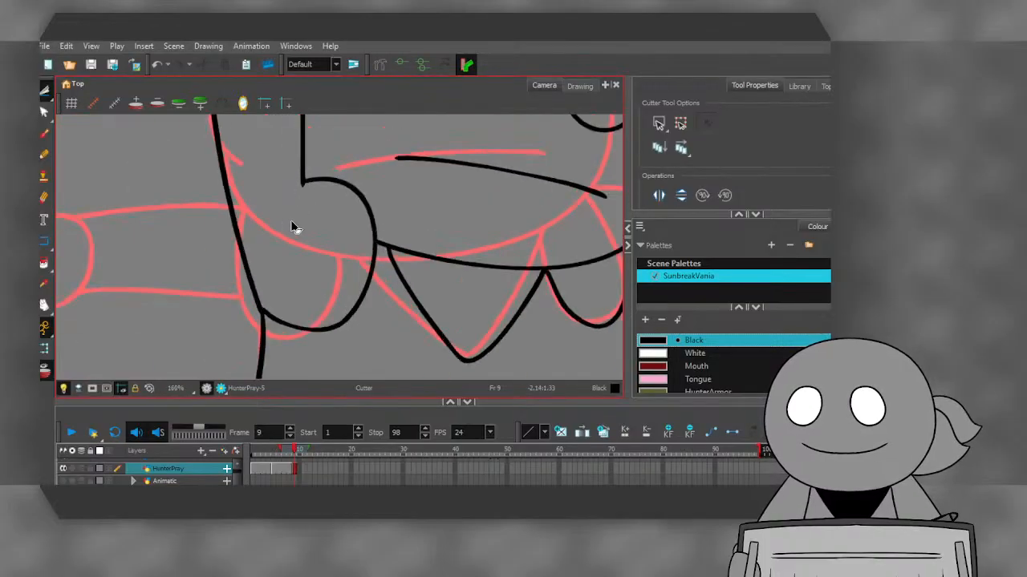
scroll(293, 225, up, 3)
- Draw a smooth replacement curve with the Brush from the junction down-left
click(44, 135)
mouse_move(310, 163)
mouse_down()
mouse_move(307, 215)
mouse_move(244, 359)
mouse_up()
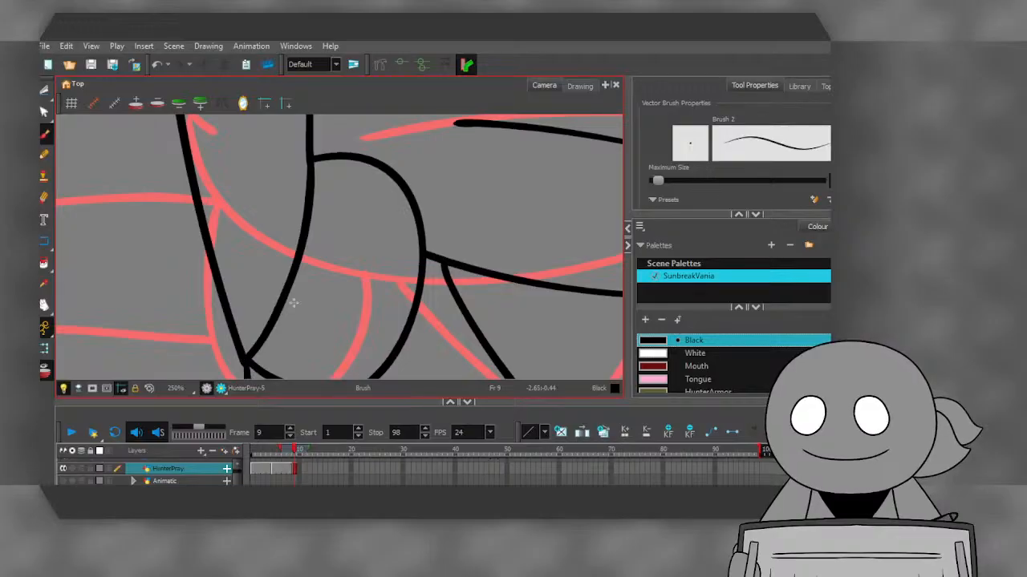
scroll(294, 303, down, 5)
- Ink the waist line across the torso and the torso's right side in black
scroll(434, 237, up, 4)
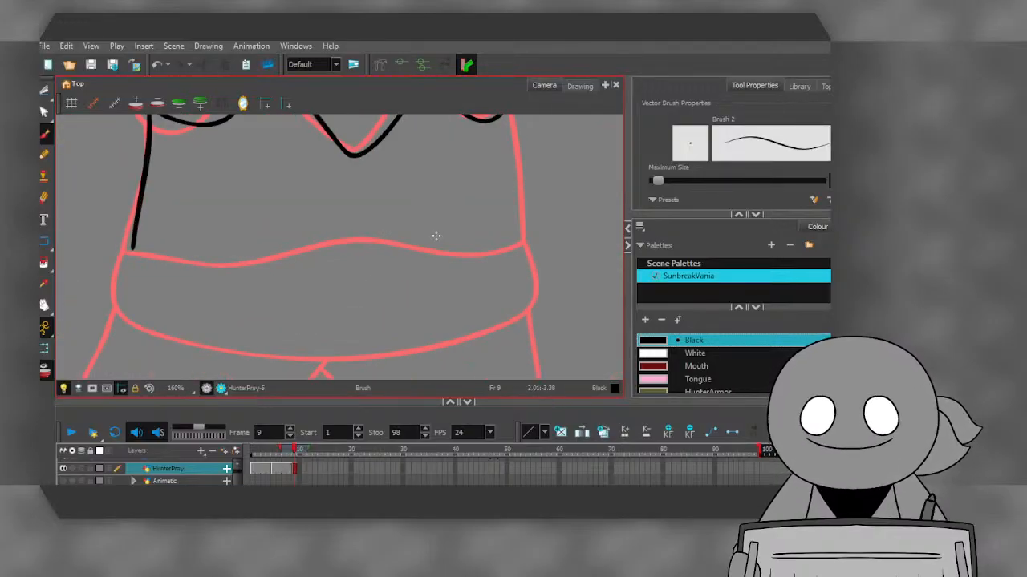
mouse_move(138, 253)
mouse_down()
mouse_move(251, 264)
mouse_move(384, 239)
mouse_move(441, 253)
mouse_move(520, 245)
mouse_up()
scroll(506, 245, down, 4)
scroll(463, 183, up, 4)
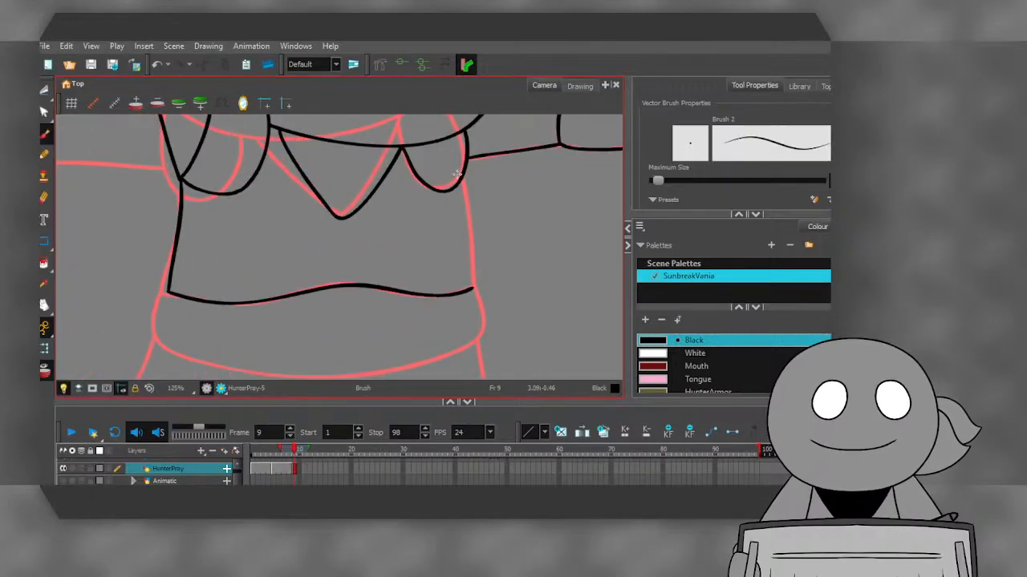
drag(463, 178, 478, 320)
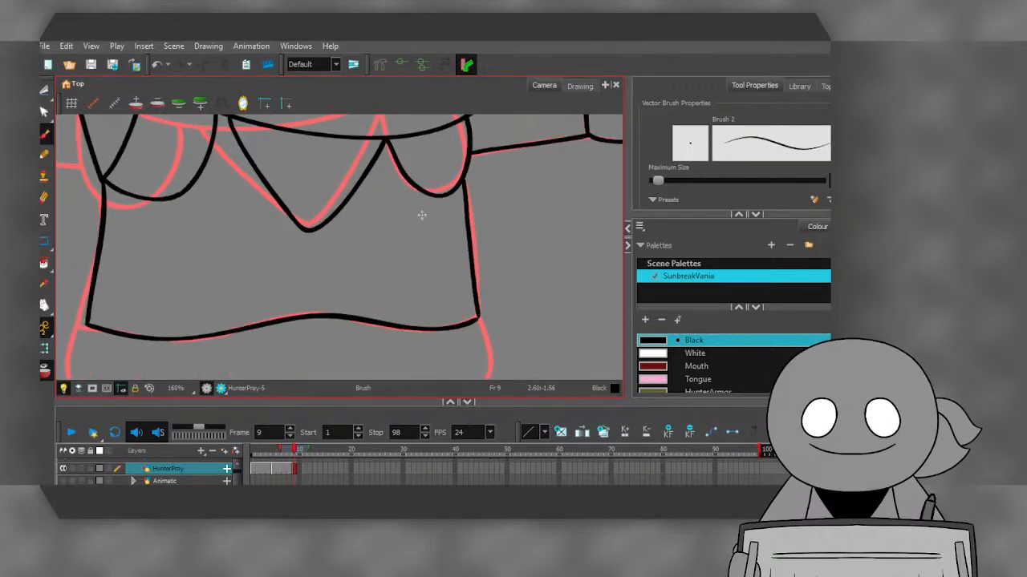
scroll(454, 186, up, 3)
scroll(458, 172, down, 4)
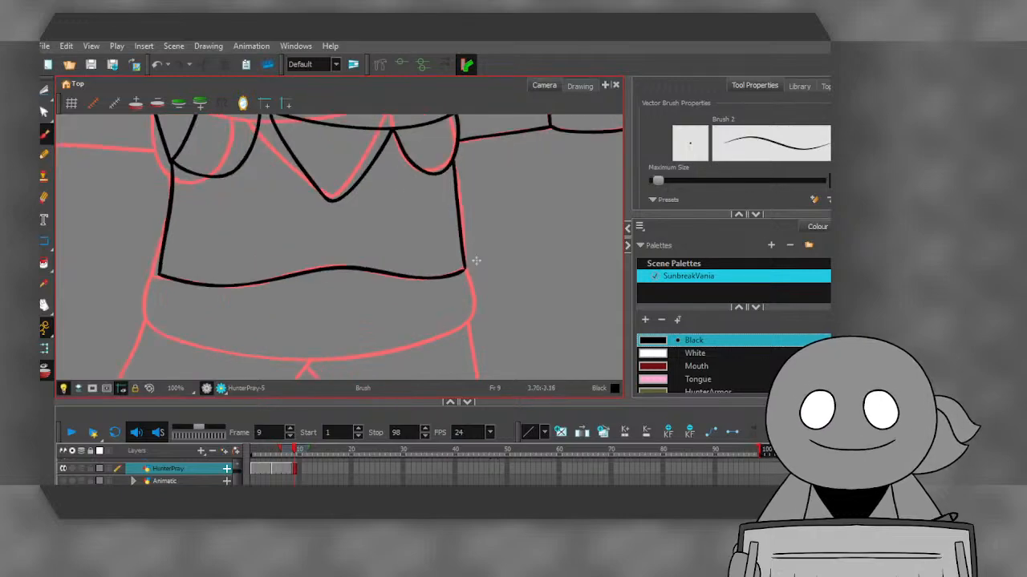
scroll(477, 258, up, 4)
scroll(374, 208, down, 5)
scroll(155, 236, up, 3)
scroll(203, 195, down, 2)
- Draw the torso's left and right side lines, redoing the right-side stroke once
mouse_move(206, 195)
mouse_down()
mouse_move(191, 258)
mouse_move(236, 281)
mouse_move(355, 293)
mouse_move(446, 279)
mouse_move(514, 249)
mouse_up()
scroll(191, 258, down, 2)
scroll(190, 241, up, 1)
scroll(506, 203, up, 4)
drag(504, 202, 532, 347)
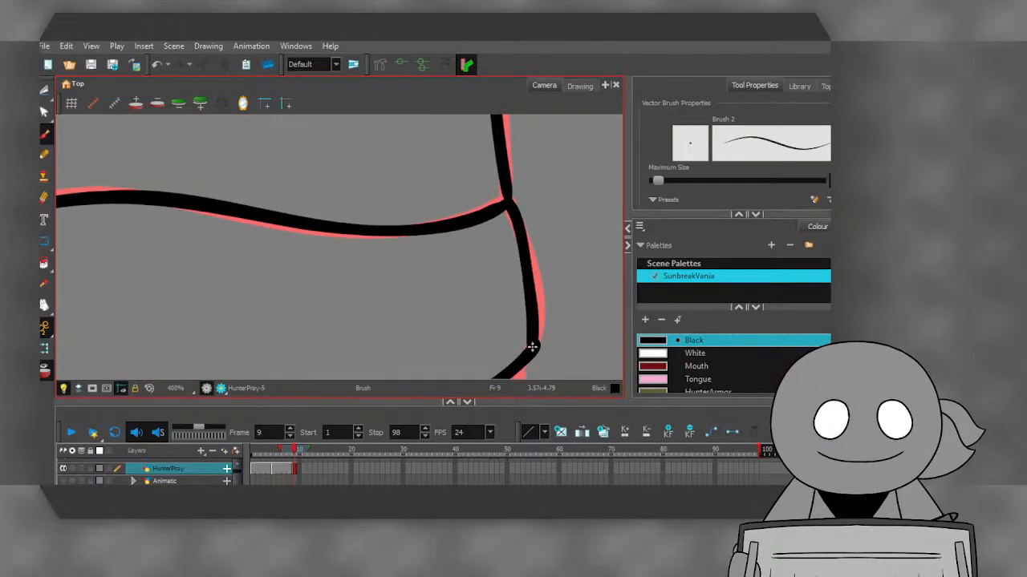
click(157, 64)
drag(504, 200, 537, 337)
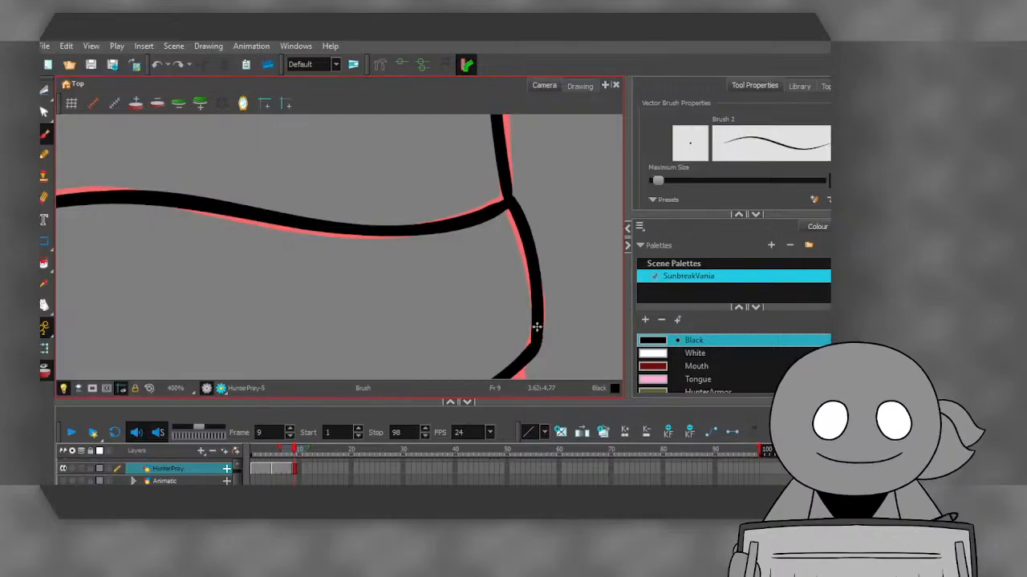
scroll(537, 337, down, 8)
scroll(207, 247, up, 5)
- Ink both leg outlines up to the belt and the bottom outlines of both feet
mouse_move(215, 237)
mouse_down()
mouse_move(190, 300)
mouse_move(207, 325)
mouse_move(287, 338)
mouse_move(325, 329)
mouse_move(391, 251)
mouse_move(449, 340)
mouse_move(479, 347)
mouse_move(539, 335)
mouse_up()
drag(556, 293, 552, 231)
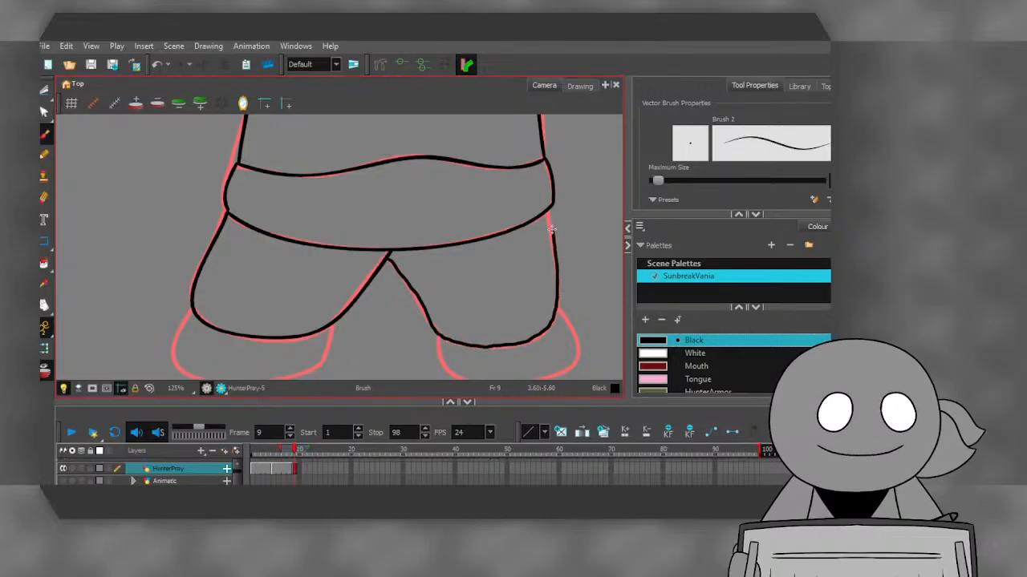
scroll(251, 217, down, 2)
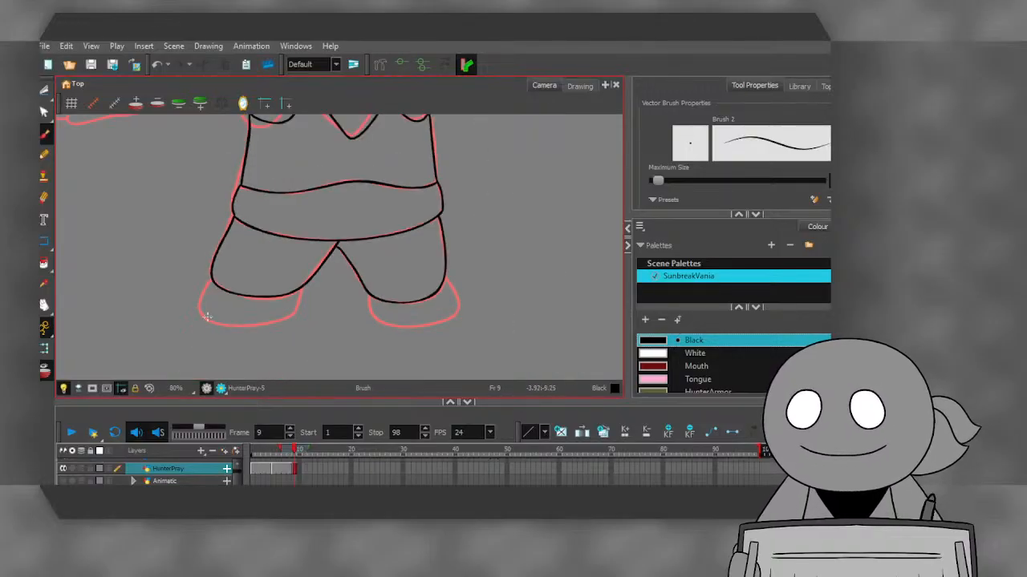
scroll(209, 311, up, 4)
mouse_move(207, 235)
mouse_down()
mouse_move(192, 311)
mouse_move(234, 333)
mouse_move(282, 341)
mouse_move(395, 329)
mouse_move(425, 309)
mouse_move(449, 245)
mouse_up()
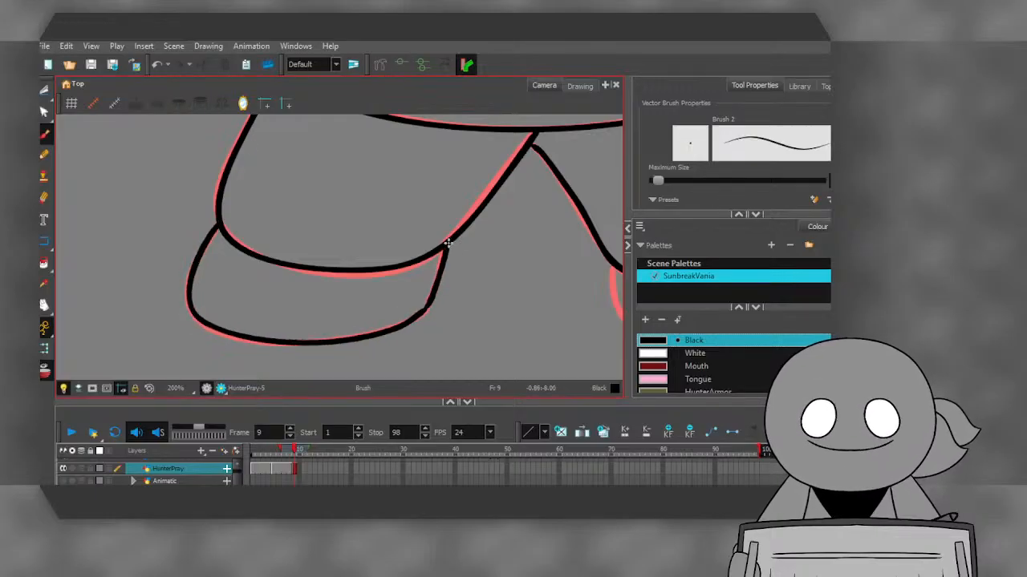
scroll(234, 243, down, 2)
scroll(233, 243, down, 2)
scroll(458, 265, up, 5)
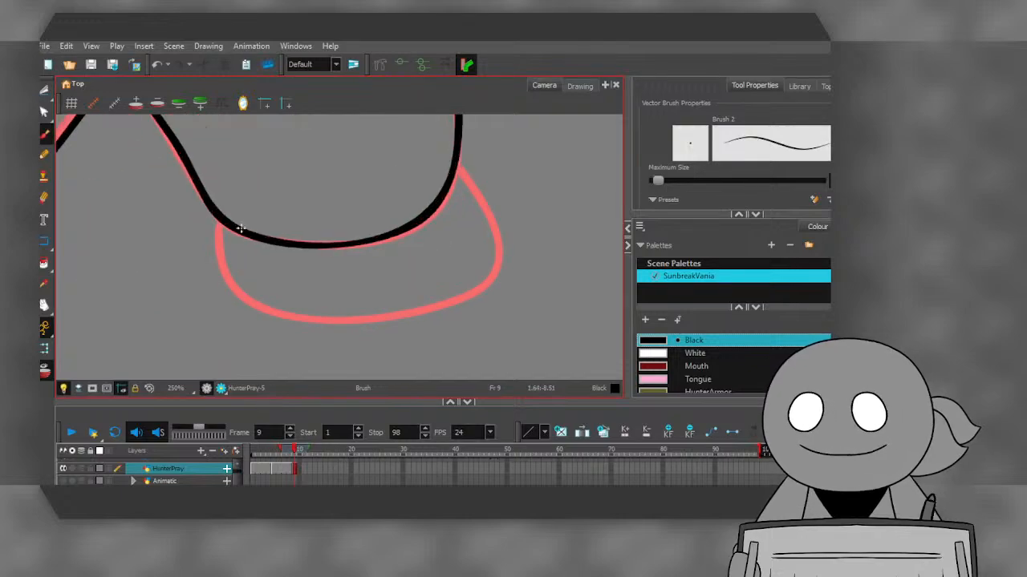
mouse_move(219, 226)
mouse_down()
mouse_move(242, 297)
mouse_move(283, 315)
mouse_move(394, 316)
mouse_move(488, 282)
mouse_move(495, 245)
mouse_move(459, 169)
mouse_up()
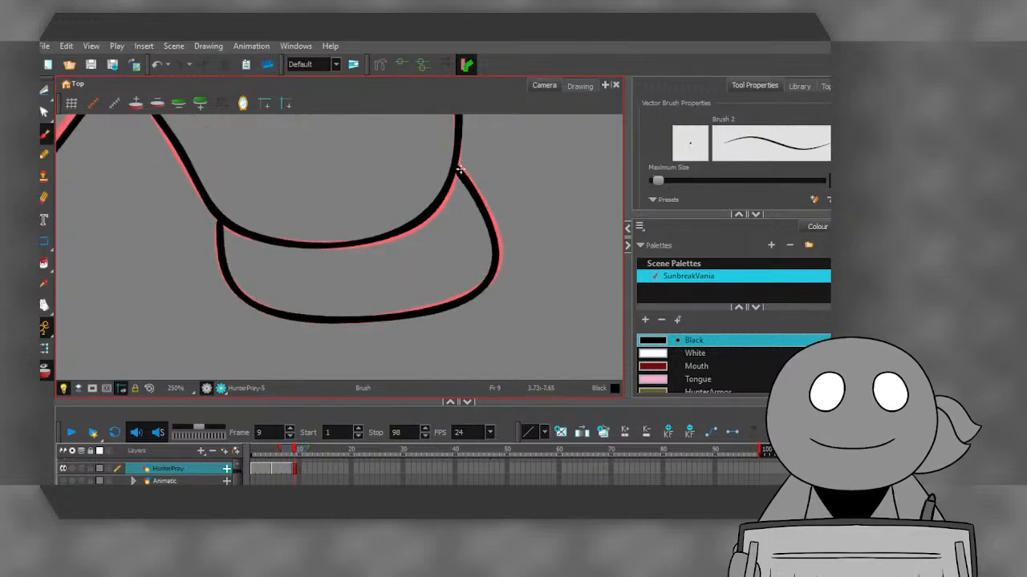
scroll(431, 218, down, 6)
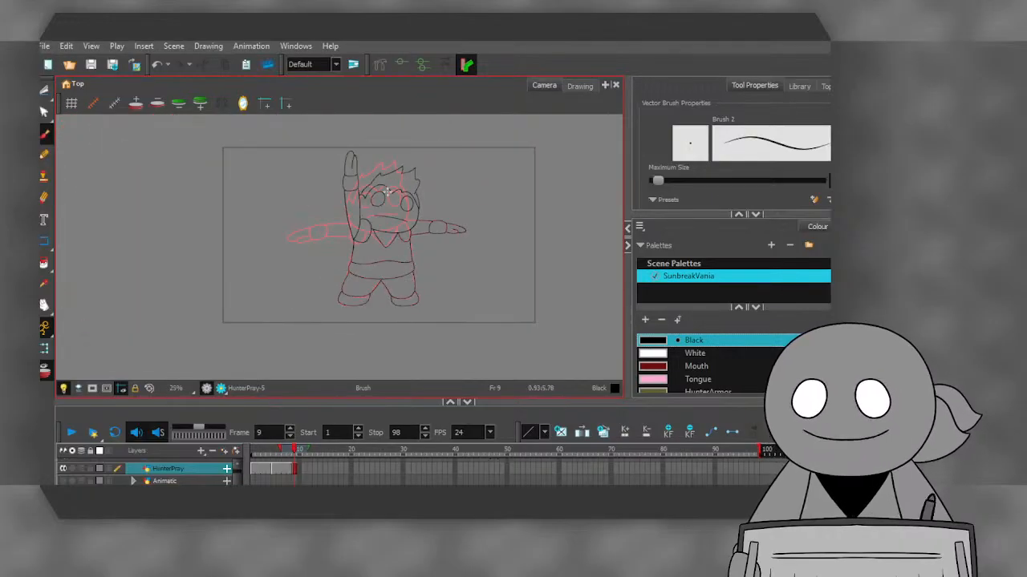
- Flip through the earlier frames, from frame 1 to frame 9, to review the Hunter's motion
scroll(388, 191, down, 2)
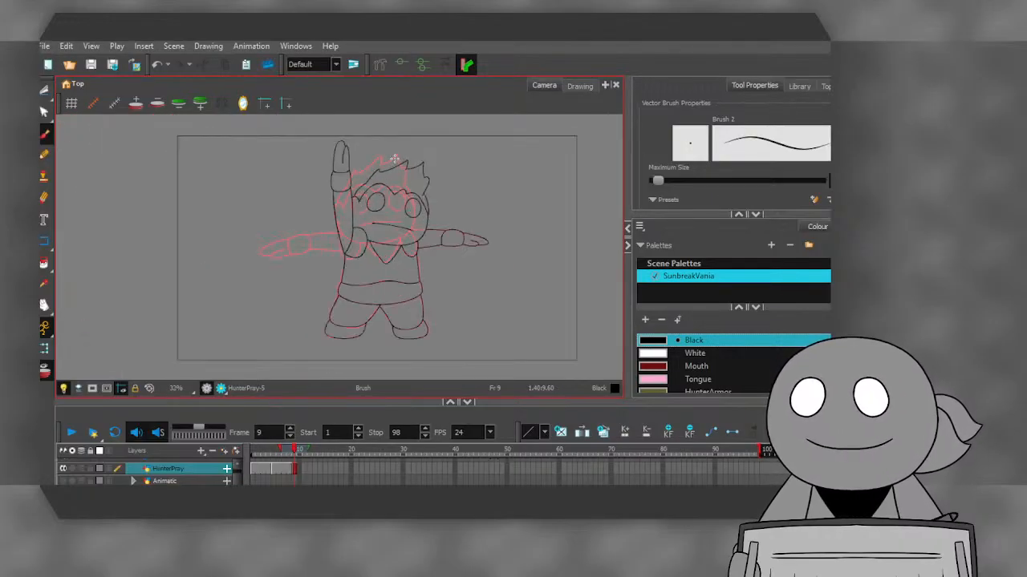
click(276, 468)
click(287, 471)
click(294, 470)
click(284, 469)
click(254, 469)
click(279, 470)
click(290, 469)
click(295, 468)
- Move to empty frame 11 and reduce the onion skin by one previous drawing
click(300, 468)
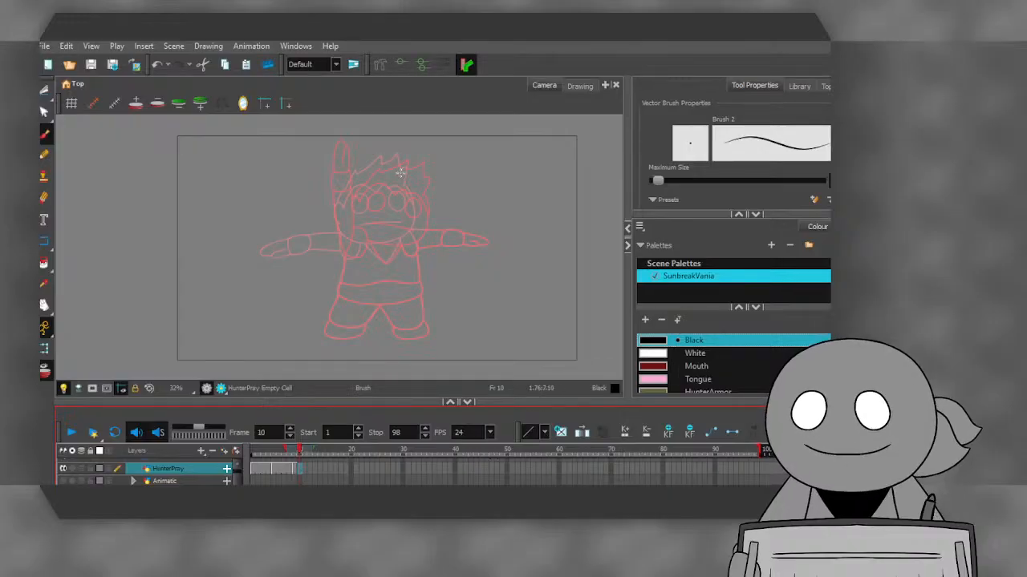
click(290, 470)
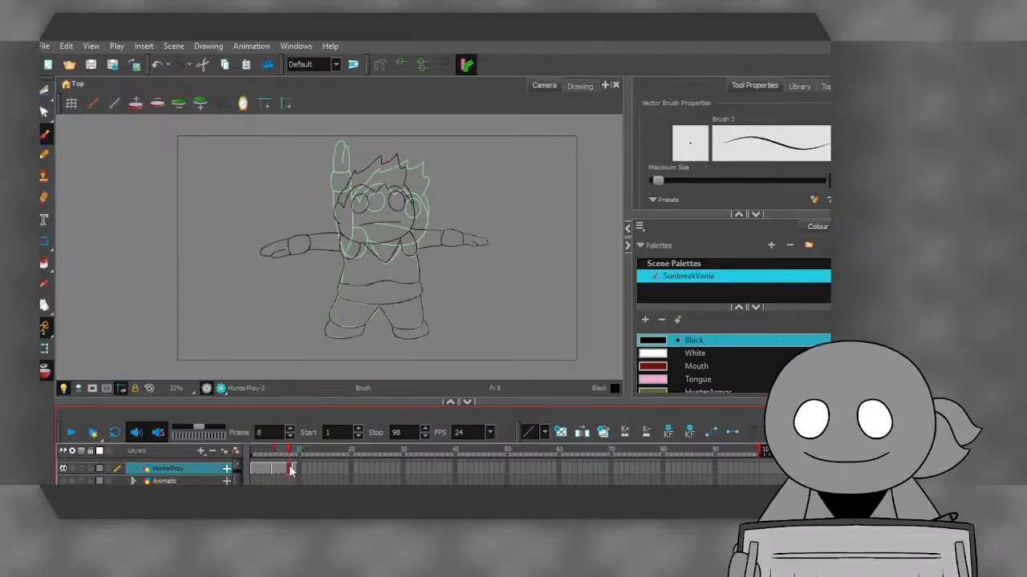
click(297, 468)
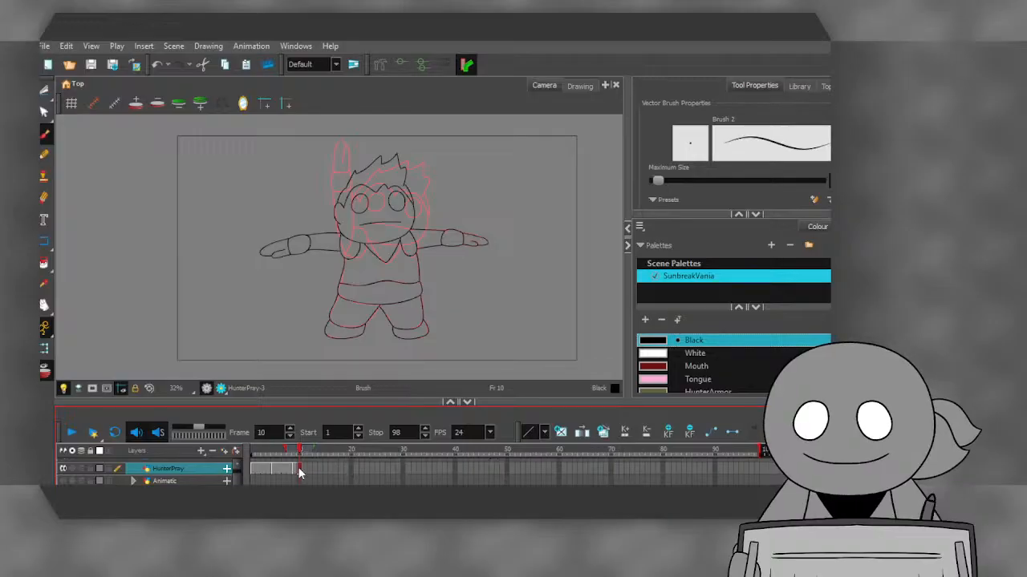
click(304, 469)
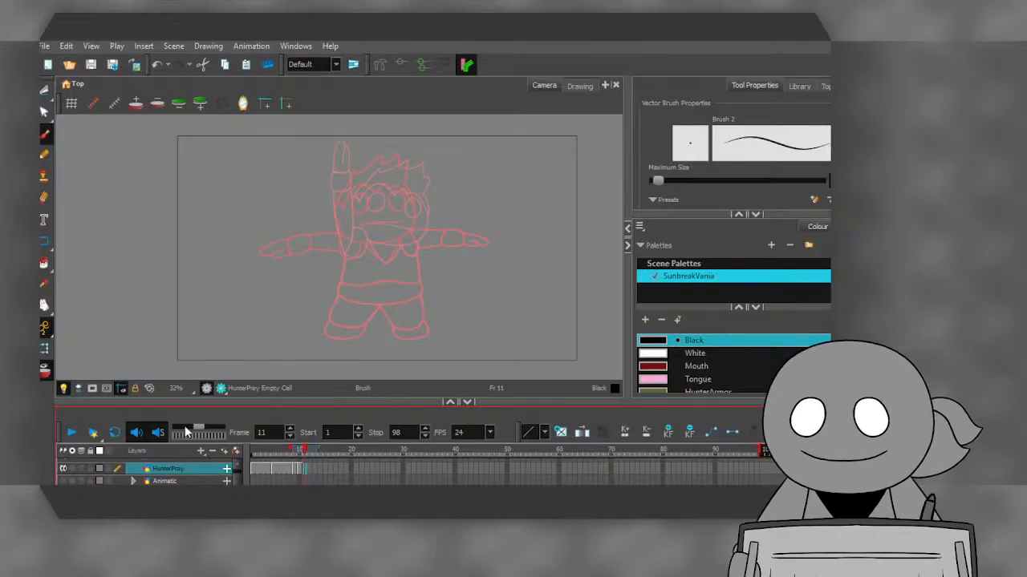
click(164, 103)
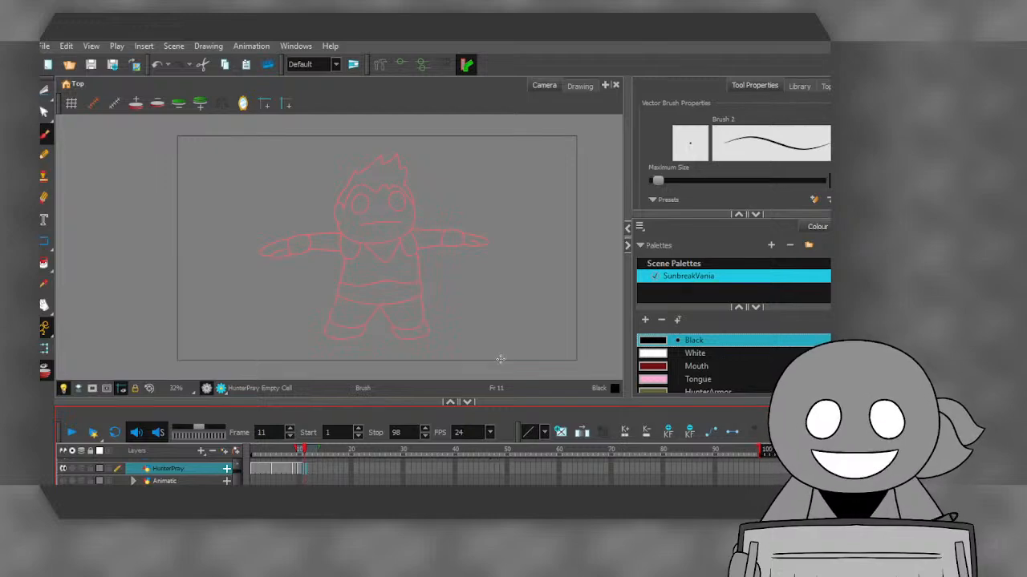
- Ink the spiky hair outline in black, undoing and redrawing the overshooting strokes
scroll(367, 157, up, 3)
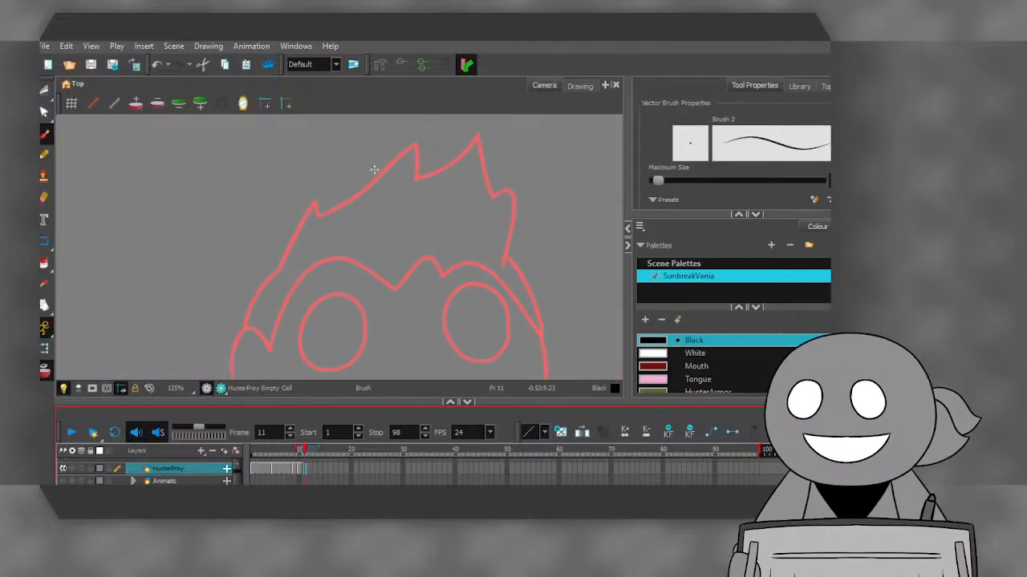
mouse_move(243, 330)
mouse_down()
mouse_move(315, 203)
mouse_move(320, 214)
mouse_move(354, 201)
mouse_move(413, 146)
mouse_move(417, 175)
mouse_move(431, 173)
mouse_move(478, 134)
mouse_up()
click(157, 65)
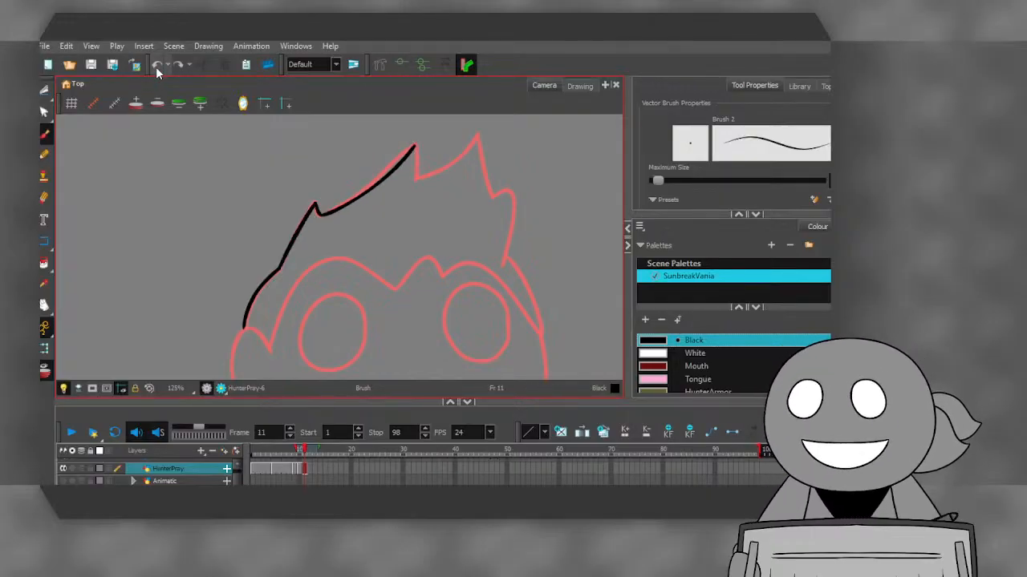
click(157, 65)
mouse_move(319, 212)
mouse_down()
mouse_move(414, 141)
mouse_move(415, 179)
mouse_move(458, 157)
mouse_move(476, 134)
mouse_move(494, 198)
mouse_move(509, 191)
mouse_move(505, 266)
mouse_up()
click(157, 65)
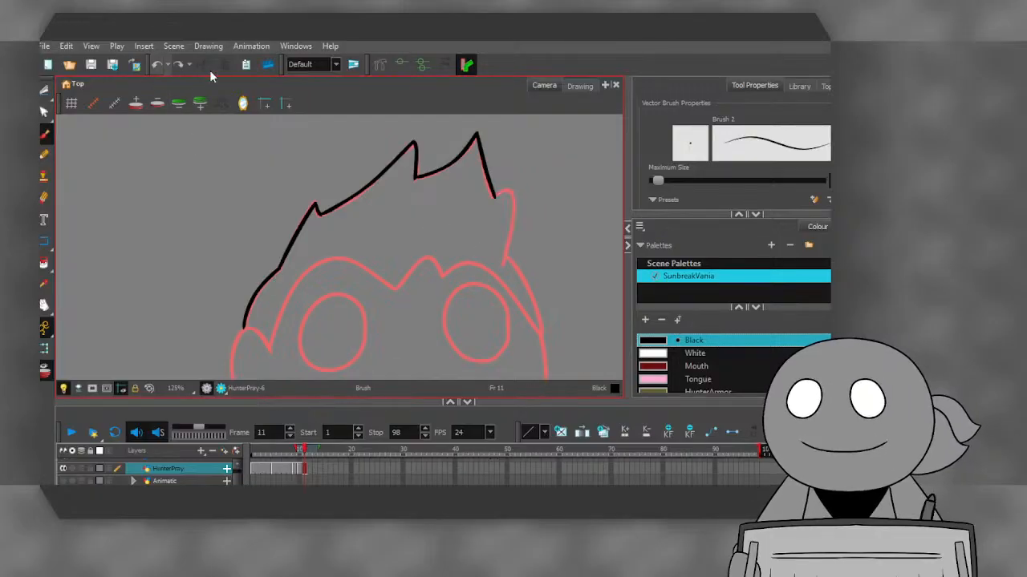
drag(512, 211, 502, 266)
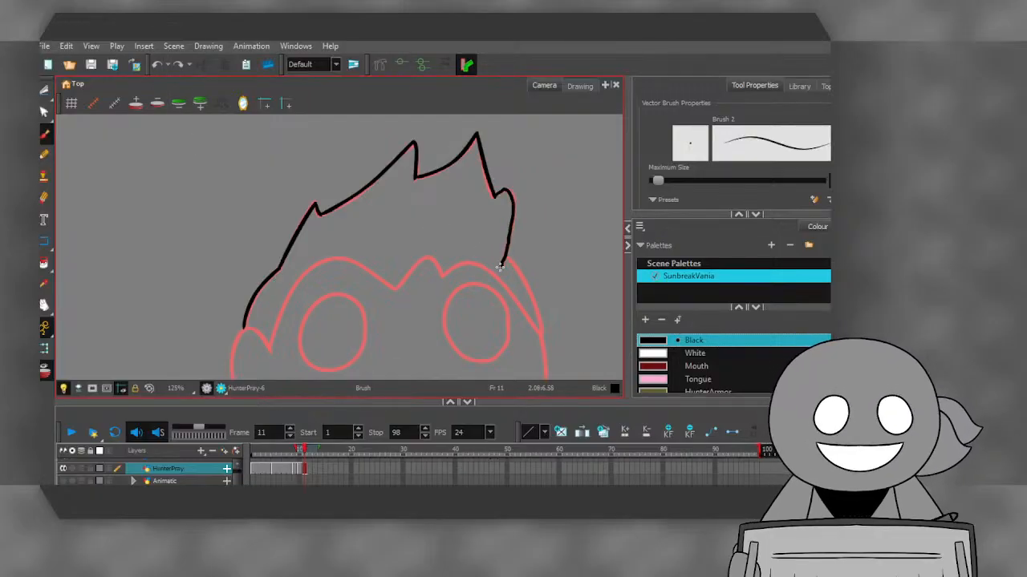
scroll(293, 195, down, 2)
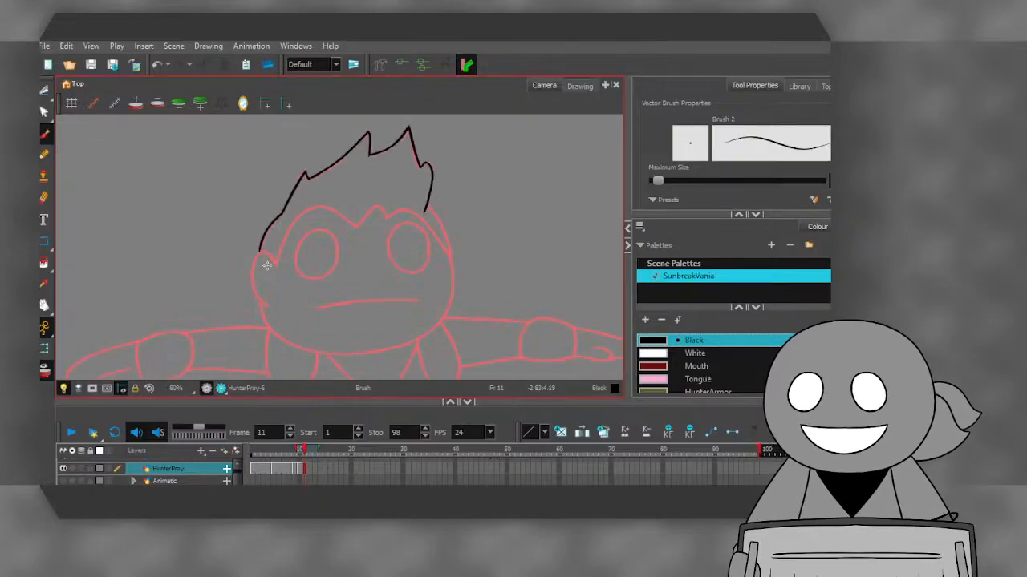
scroll(261, 241, up, 4)
mouse_move(271, 242)
mouse_down()
mouse_move(300, 277)
mouse_move(266, 261)
mouse_move(286, 205)
mouse_move(336, 158)
mouse_move(398, 174)
mouse_move(428, 200)
mouse_move(467, 159)
mouse_move(486, 179)
mouse_move(524, 167)
mouse_move(562, 189)
mouse_move(614, 260)
mouse_up()
scroll(281, 255, down, 2)
scroll(268, 256, up, 2)
scroll(268, 257, down, 1)
- Ink the head outline under the hair and both eye outlines, redoing the first eye strokes
mouse_move(564, 160)
mouse_down()
mouse_move(582, 171)
mouse_move(614, 261)
mouse_up()
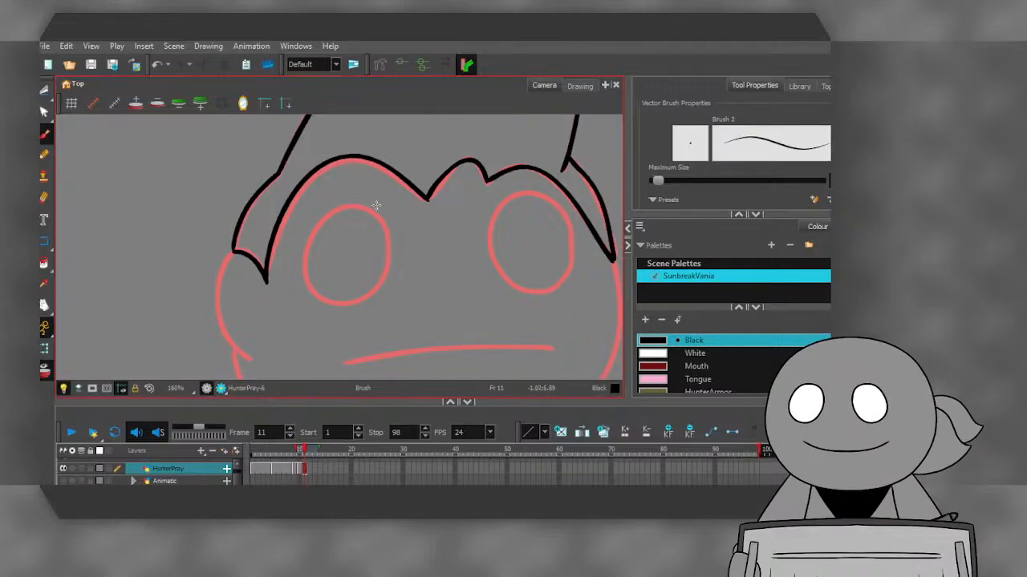
mouse_move(387, 260)
mouse_down()
mouse_move(386, 233)
mouse_move(369, 210)
mouse_move(347, 206)
mouse_move(309, 235)
mouse_move(303, 274)
mouse_move(324, 301)
mouse_move(362, 299)
mouse_move(389, 241)
mouse_up()
scroll(280, 180, down, 2)
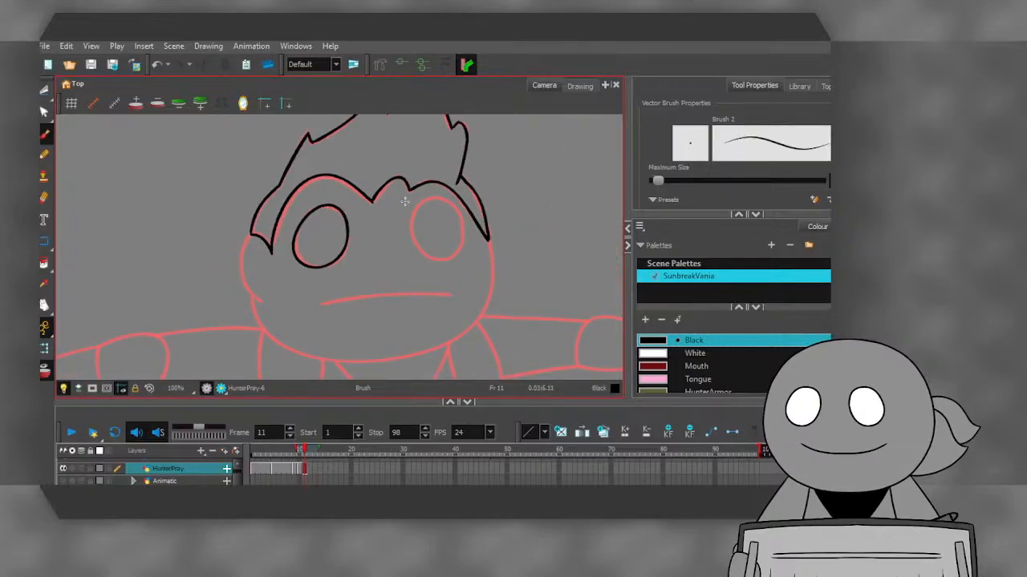
scroll(450, 220, up, 3)
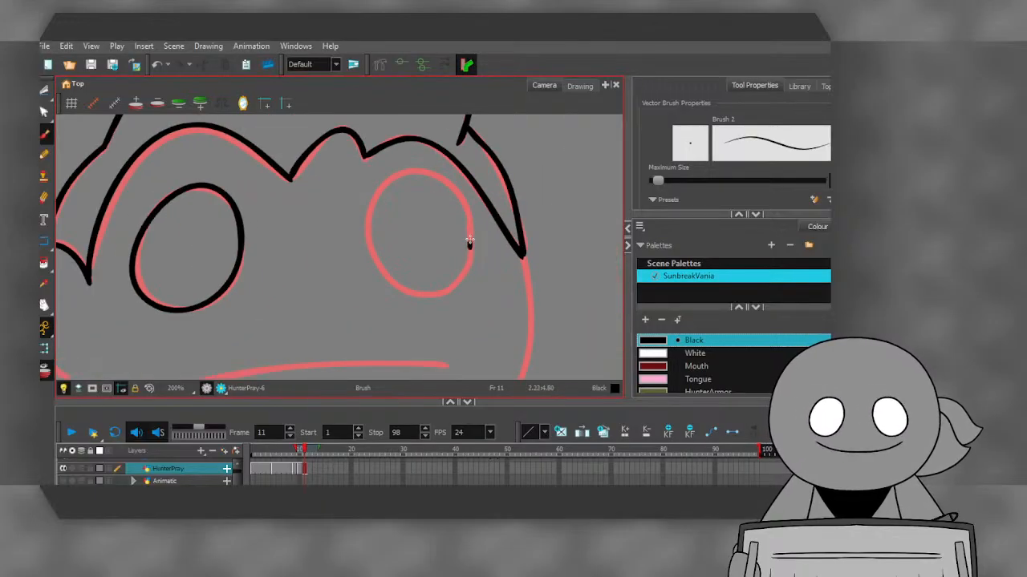
mouse_move(469, 241)
mouse_down()
mouse_move(451, 185)
mouse_move(410, 170)
mouse_move(379, 182)
mouse_move(364, 217)
mouse_move(379, 267)
mouse_move(420, 294)
mouse_move(462, 278)
mouse_move(469, 239)
mouse_up()
scroll(216, 166, down, 4)
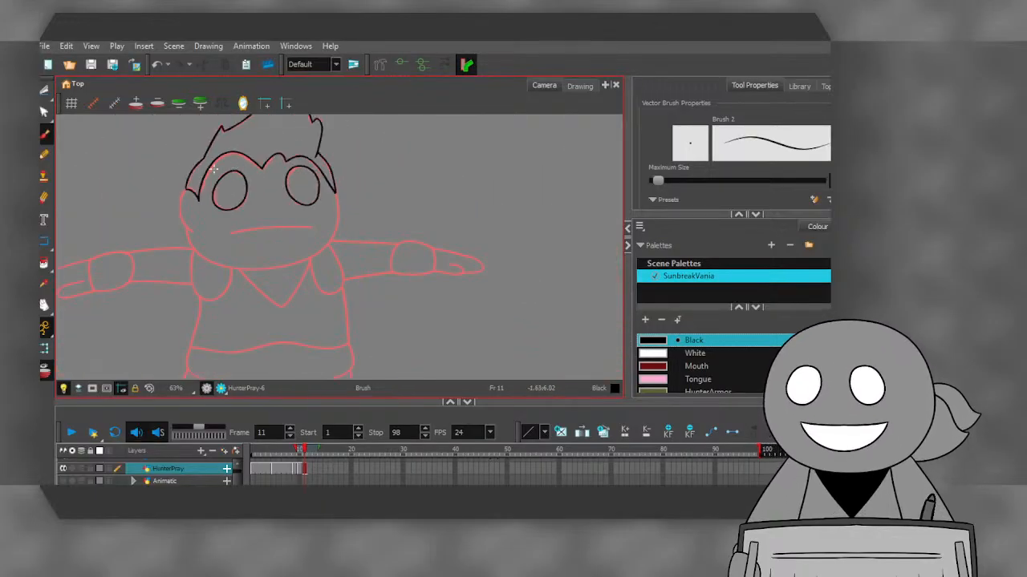
scroll(221, 208, up, 4)
double_click(157, 65)
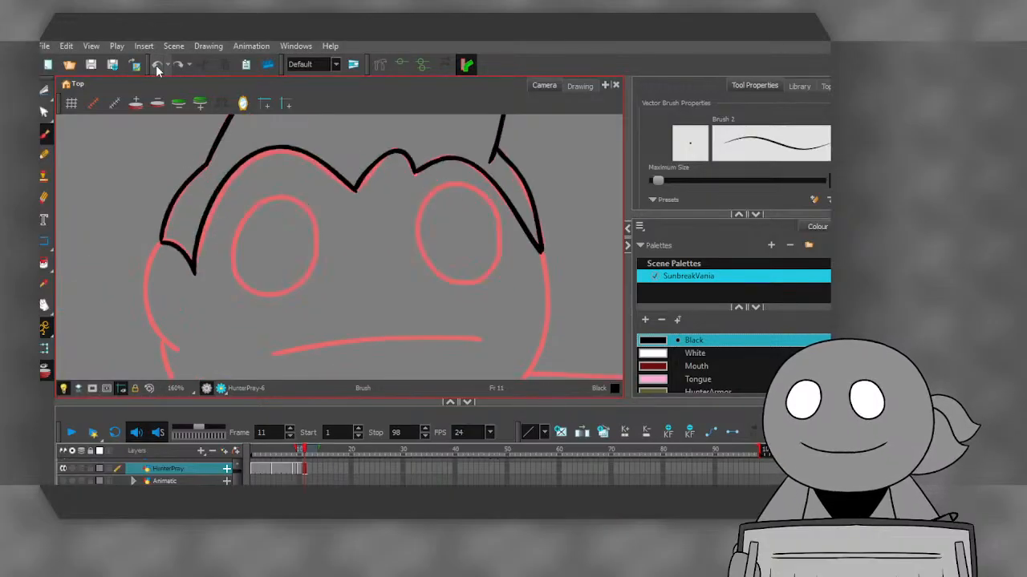
scroll(315, 252, up, 1)
scroll(222, 229, down, 1)
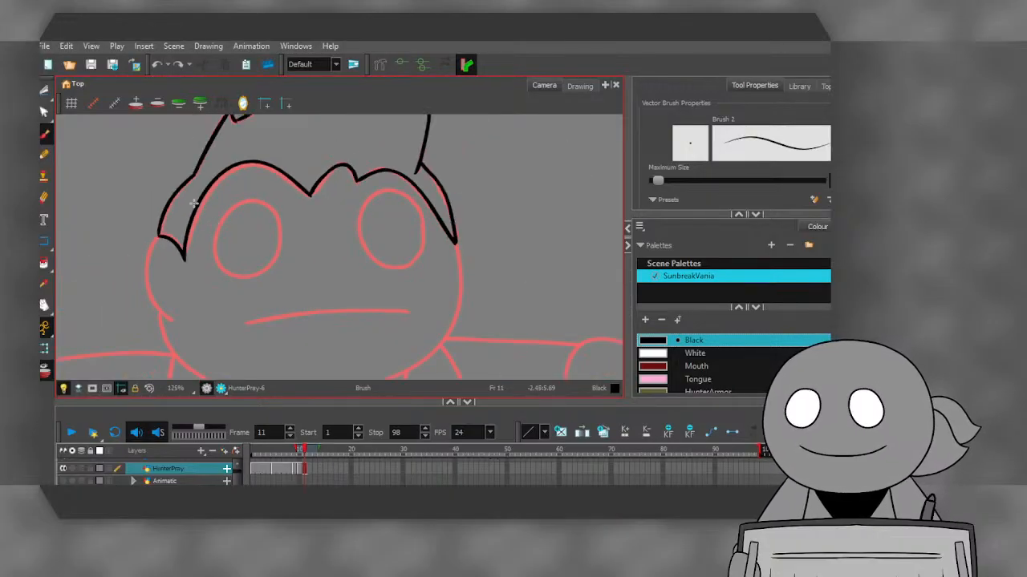
scroll(193, 215, up, 1)
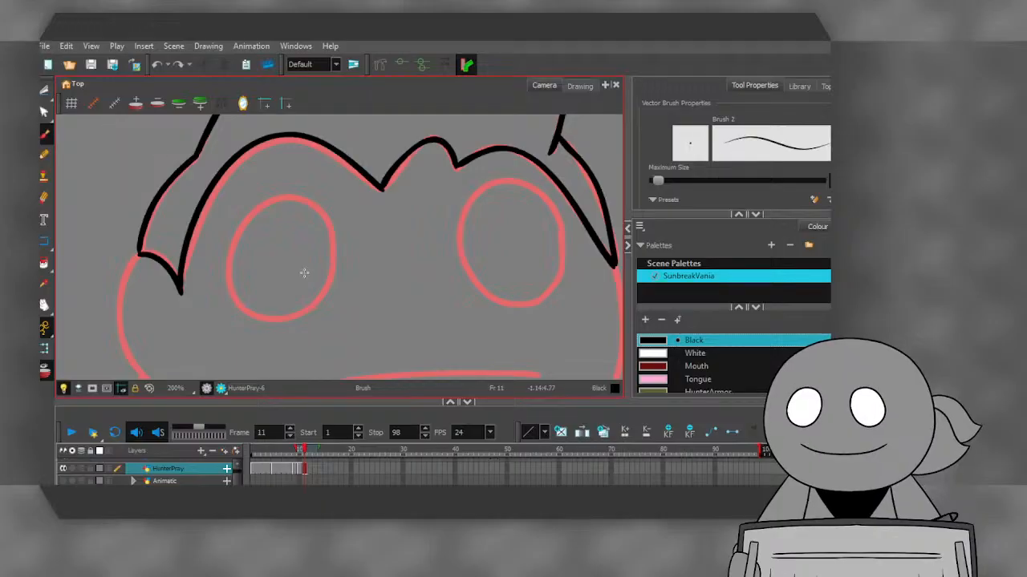
mouse_move(330, 272)
mouse_down()
mouse_move(329, 234)
mouse_move(302, 204)
mouse_move(272, 206)
mouse_move(245, 226)
mouse_move(228, 273)
mouse_move(244, 311)
mouse_move(290, 319)
mouse_move(324, 292)
mouse_move(330, 238)
mouse_up()
mouse_move(567, 253)
mouse_down()
mouse_move(543, 197)
mouse_move(505, 184)
mouse_move(468, 197)
mouse_move(455, 238)
mouse_move(467, 277)
mouse_move(508, 304)
mouse_move(544, 295)
mouse_move(560, 270)
mouse_move(560, 234)
mouse_up()
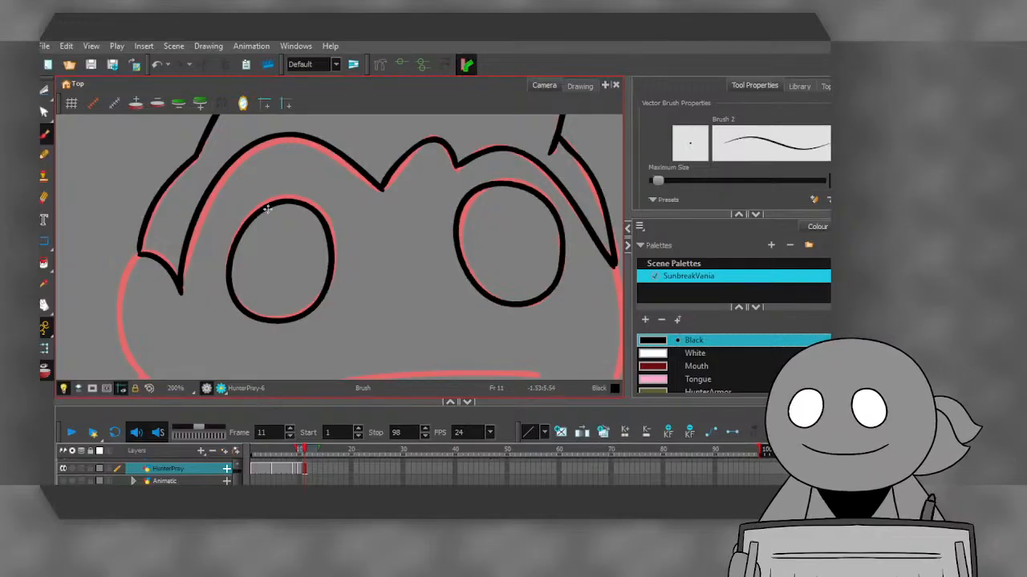
- Ink the mouth line, the left side of the face and the lower jaw curve
scroll(270, 210, down, 3)
scroll(237, 303, up, 3)
mouse_move(239, 307)
mouse_down()
mouse_move(363, 290)
mouse_move(502, 286)
mouse_up()
scroll(271, 217, down, 2)
scroll(183, 206, up, 3)
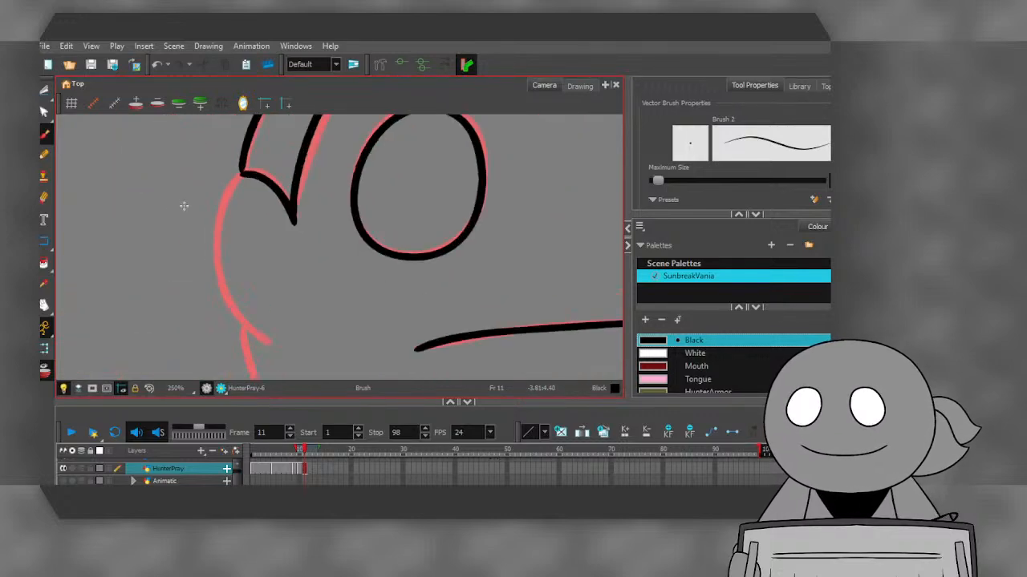
mouse_move(244, 172)
mouse_down()
mouse_move(223, 190)
mouse_move(210, 247)
mouse_move(228, 313)
mouse_move(270, 338)
mouse_up()
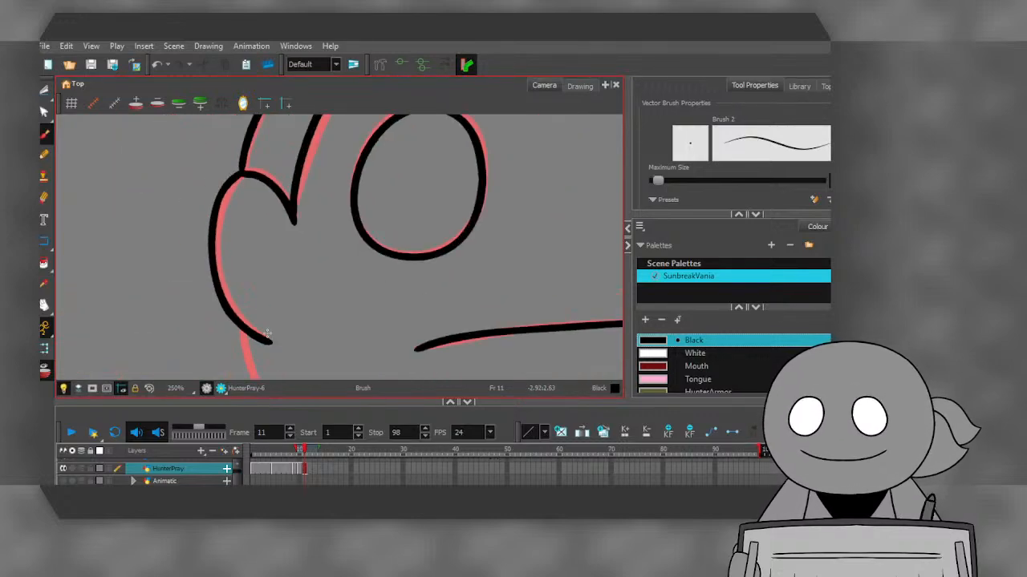
scroll(219, 194, down, 3)
scroll(219, 239, up, 2)
mouse_move(223, 255)
mouse_down()
mouse_move(250, 293)
mouse_move(281, 309)
mouse_move(334, 317)
mouse_move(435, 304)
mouse_move(503, 267)
mouse_move(519, 180)
mouse_up()
scroll(260, 279, down, 4)
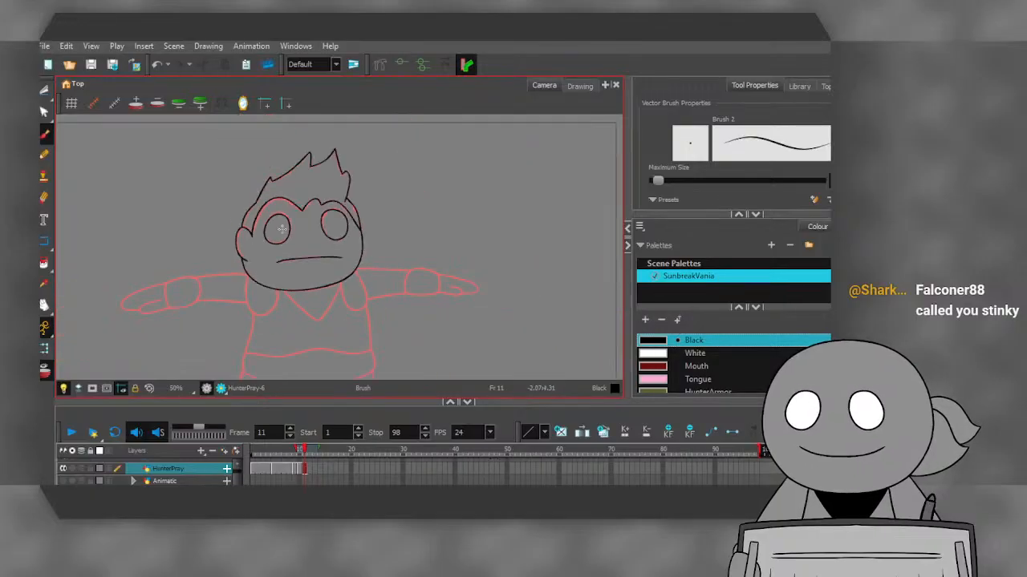
- Select the inked head strokes, rotate them slightly counter-clockwise and move them left onto the rough
scroll(276, 202, up, 1)
click(45, 91)
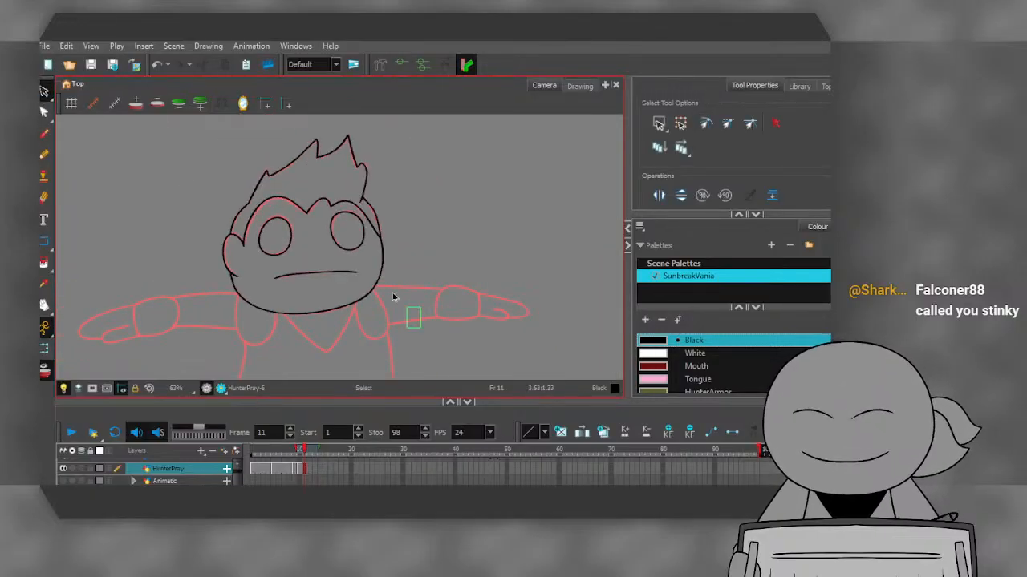
drag(405, 309, 149, 120)
mouse_move(209, 139)
mouse_down()
mouse_move(187, 141)
mouse_move(202, 134)
mouse_up()
mouse_move(243, 202)
mouse_down()
mouse_move(224, 200)
mouse_move(219, 213)
mouse_up()
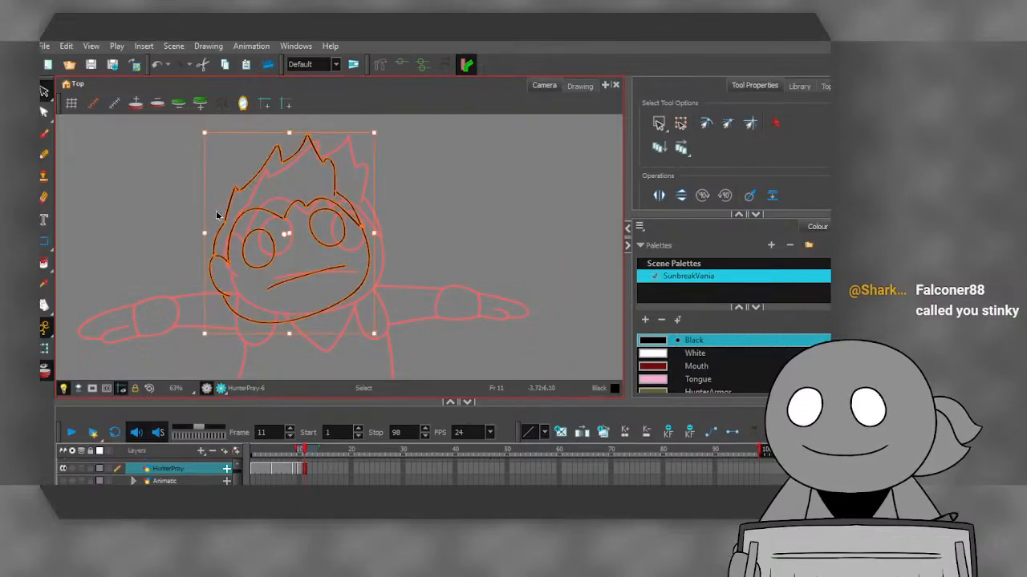
click(191, 223)
click(44, 133)
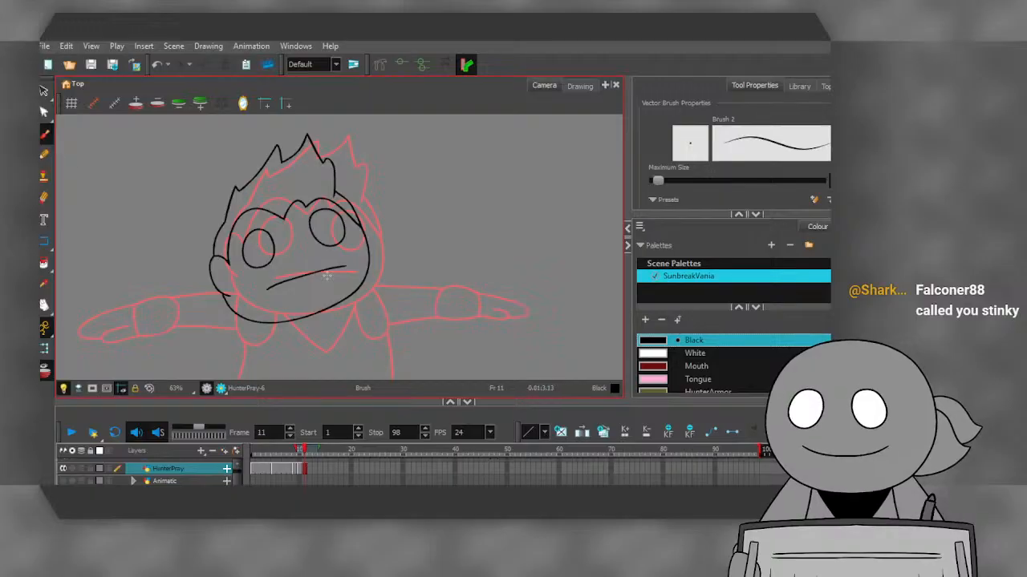
scroll(259, 255, down, 3)
scroll(259, 256, up, 5)
scroll(286, 226, down, 3)
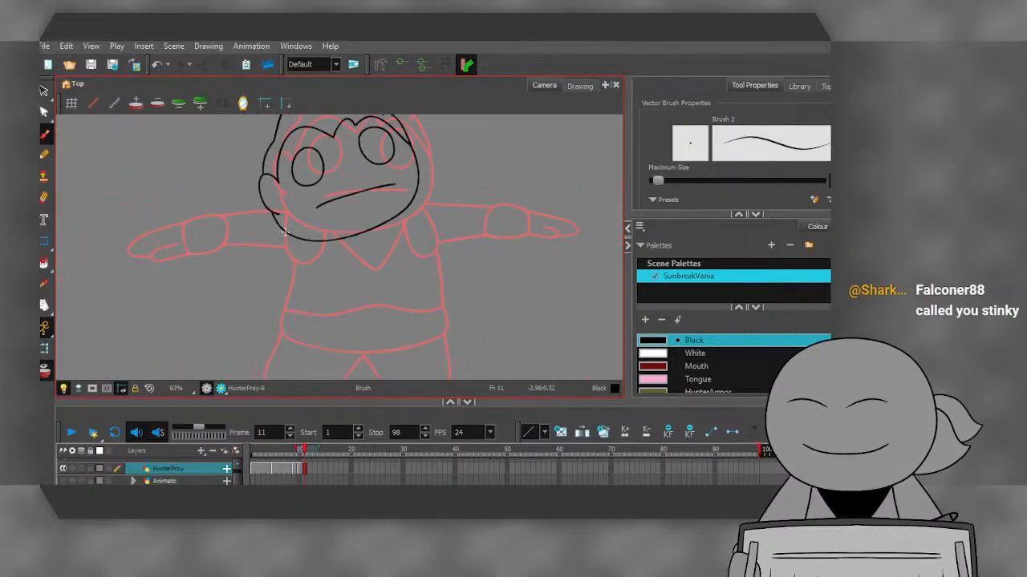
scroll(282, 228, up, 3)
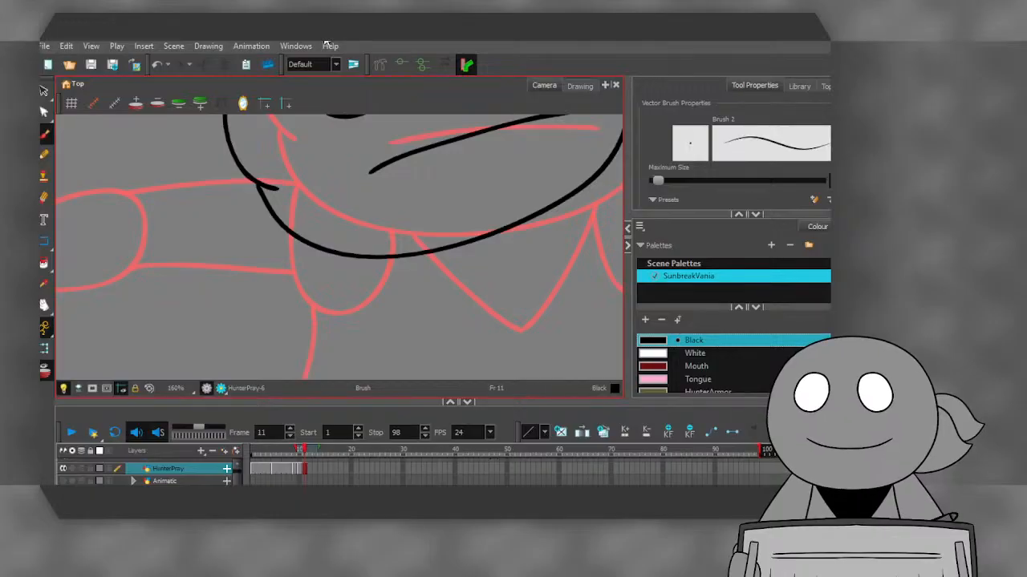
- Ink the small shape hanging below the right of the chin
scroll(344, 199, down, 4)
scroll(354, 213, down, 2)
scroll(401, 214, up, 5)
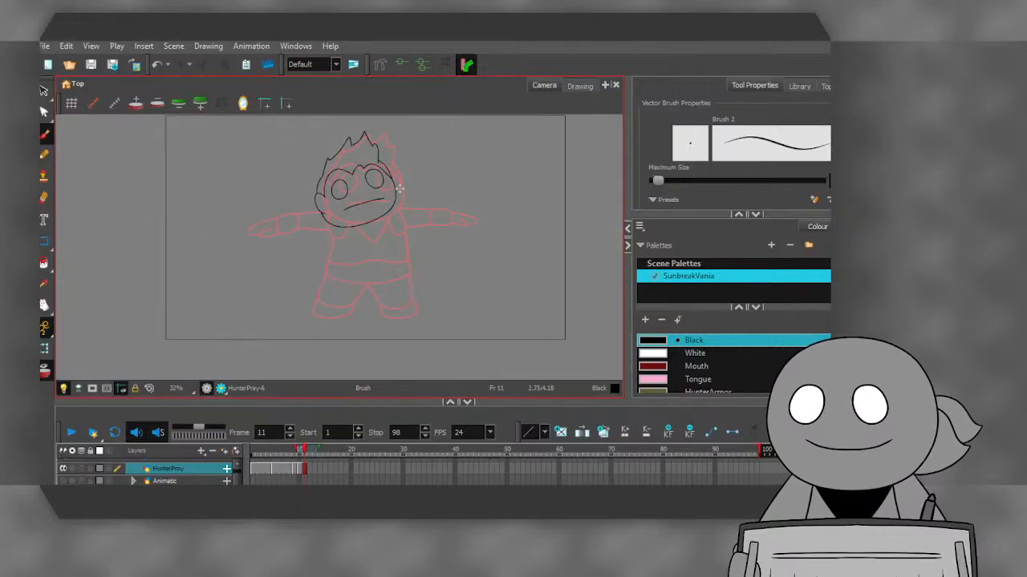
mouse_move(341, 267)
mouse_down()
mouse_move(385, 324)
mouse_move(405, 310)
mouse_move(373, 223)
mouse_up()
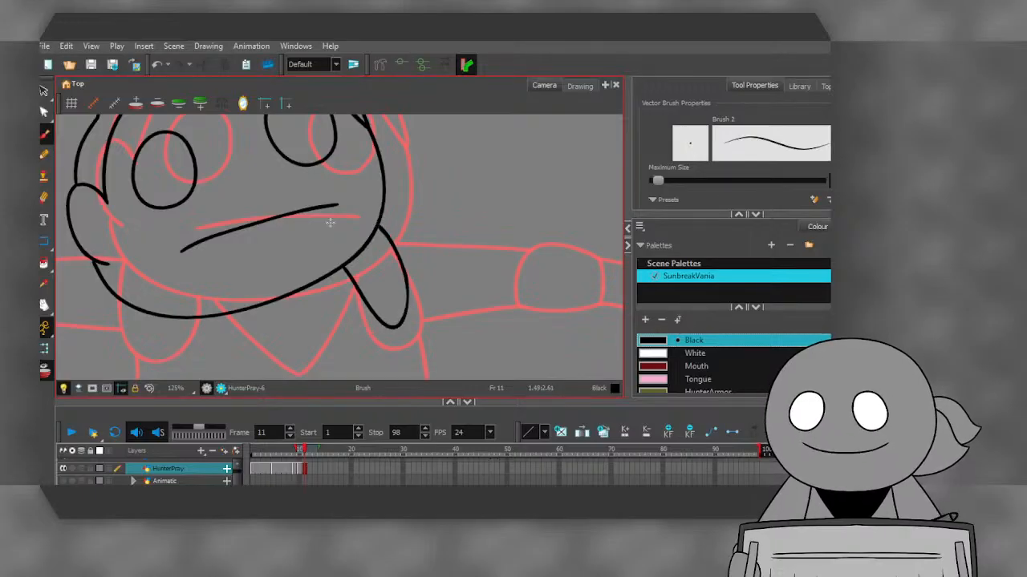
scroll(341, 222, down, 5)
scroll(282, 248, up, 1)
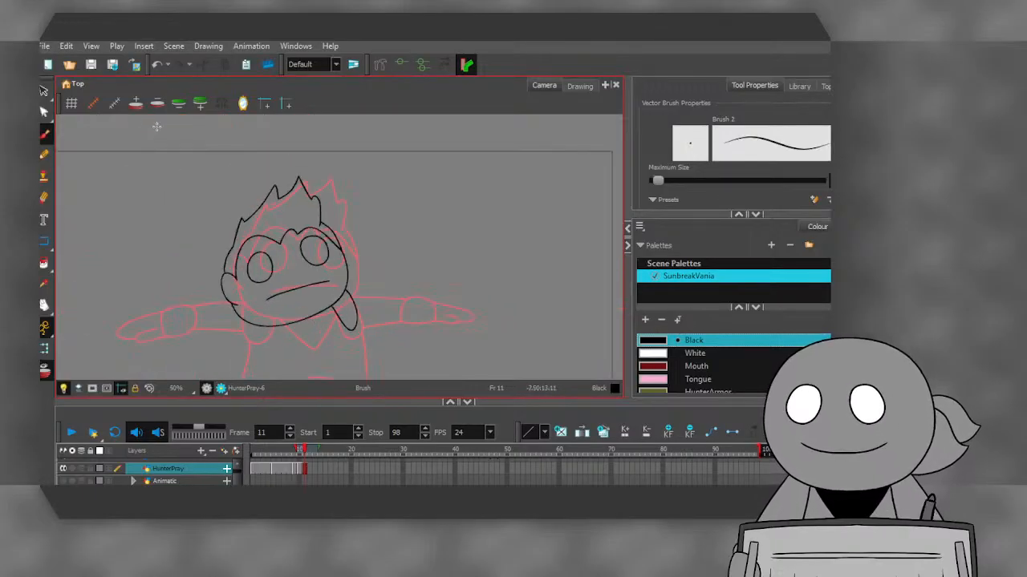
- Show one more onion-skin drawing and ink the raised hand outline with its closed bottom edge
click(135, 105)
scroll(336, 187, up, 1)
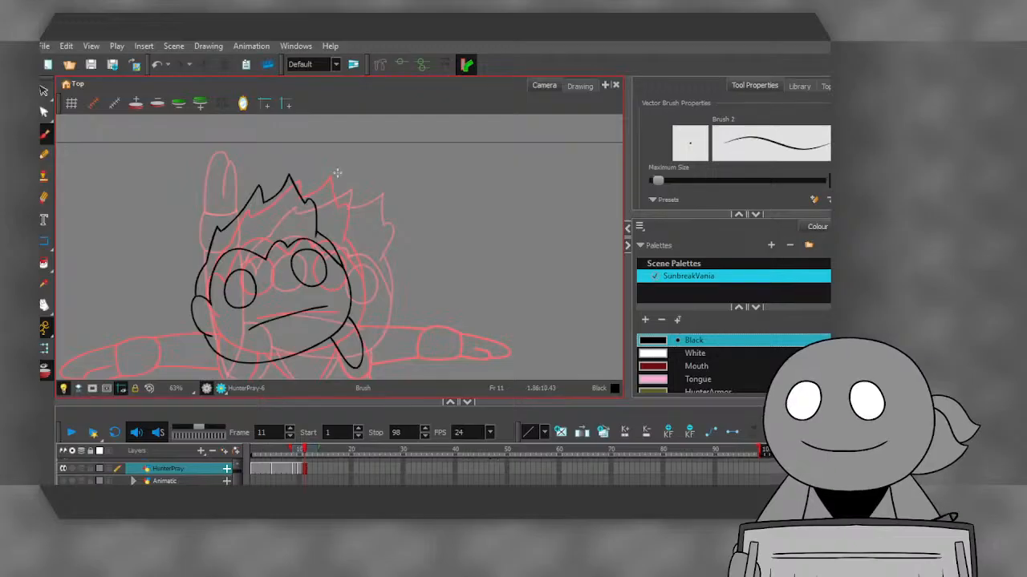
mouse_move(329, 197)
mouse_down()
mouse_move(340, 150)
mouse_move(363, 191)
mouse_up()
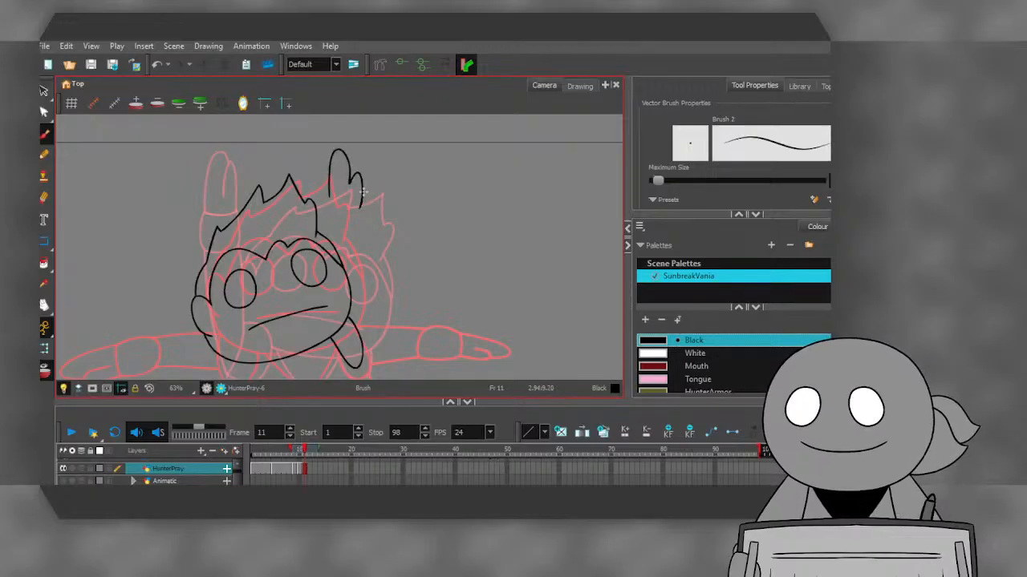
scroll(329, 195, up, 2)
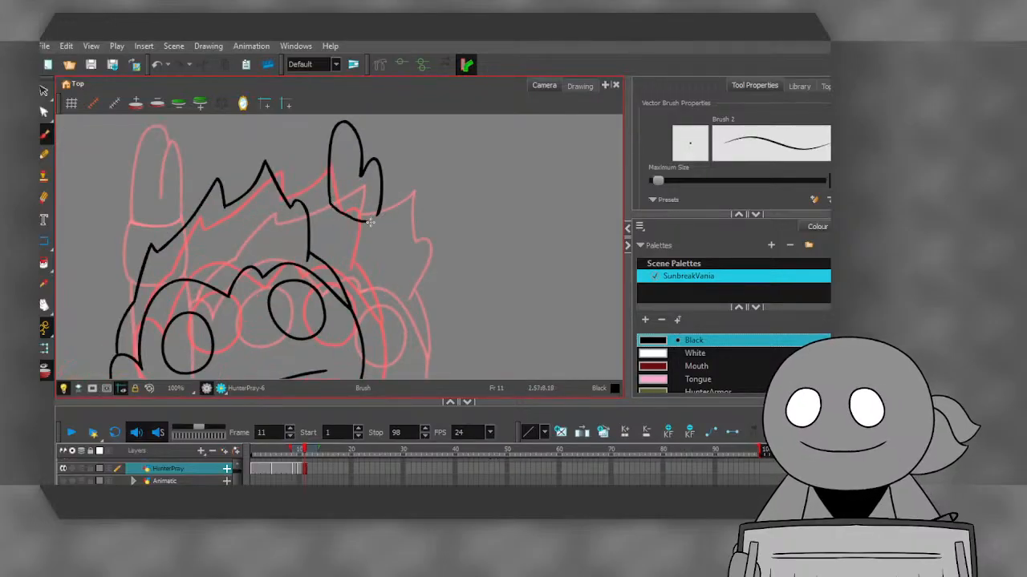
scroll(301, 184, up, 2)
scroll(308, 184, up, 1)
mouse_move(316, 176)
mouse_down()
mouse_move(334, 218)
mouse_move(381, 229)
mouse_move(416, 216)
mouse_up()
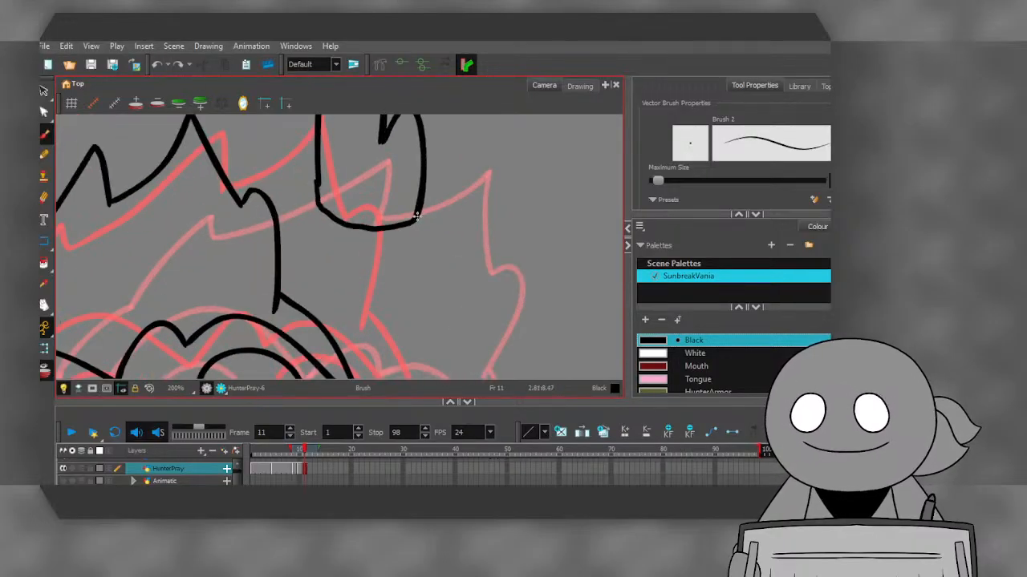
click(157, 64)
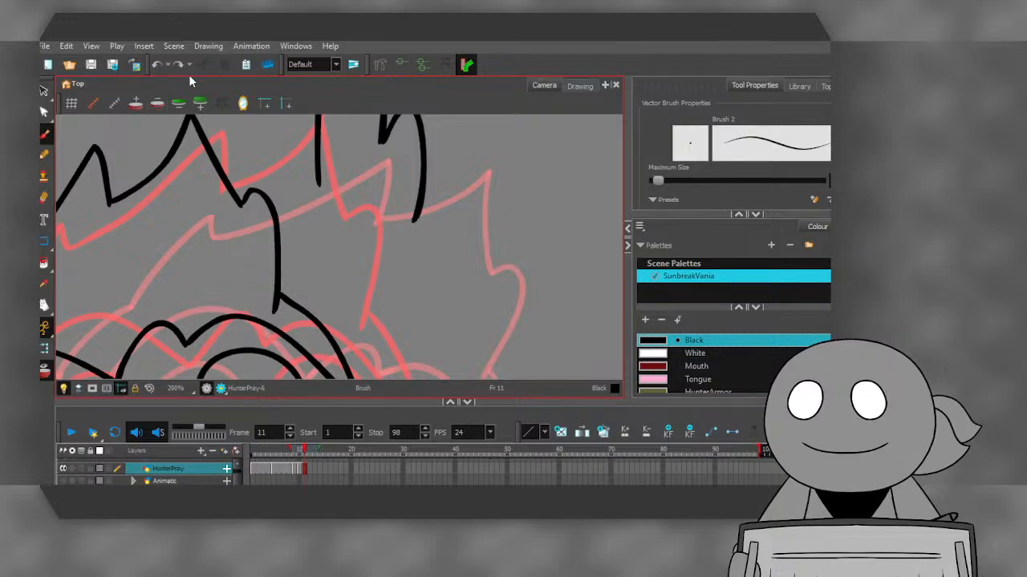
mouse_move(319, 185)
mouse_down()
mouse_move(338, 215)
mouse_move(381, 227)
mouse_move(417, 217)
mouse_up()
scroll(312, 160, down, 5)
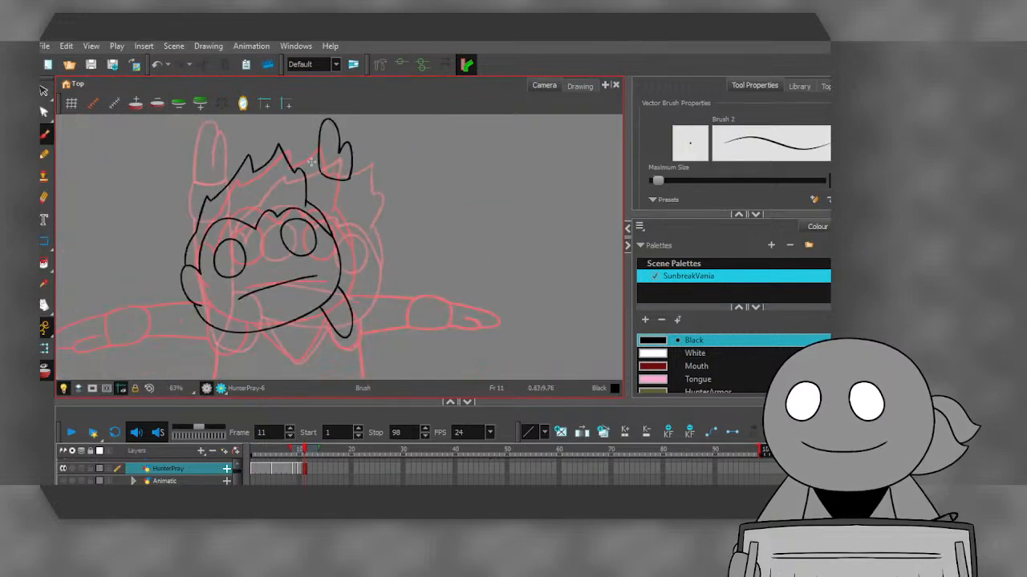
scroll(312, 161, up, 5)
- Draw the cuff under the raised hand and join the hand to the hair
mouse_move(325, 162)
mouse_down()
mouse_move(319, 269)
mouse_move(364, 285)
mouse_move(414, 273)
mouse_move(423, 184)
mouse_move(427, 377)
mouse_up()
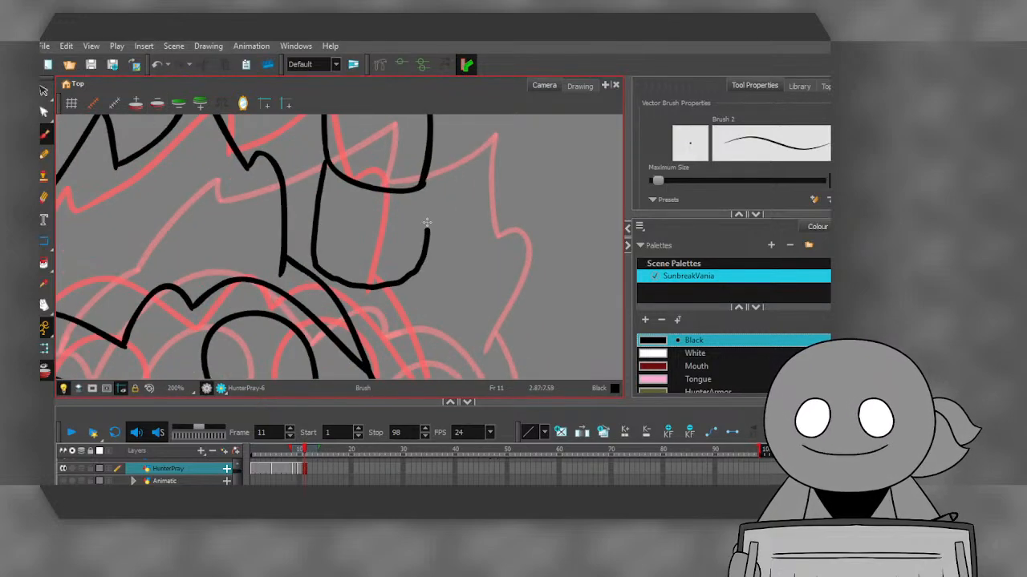
scroll(292, 116, down, 3)
scroll(416, 212, up, 1)
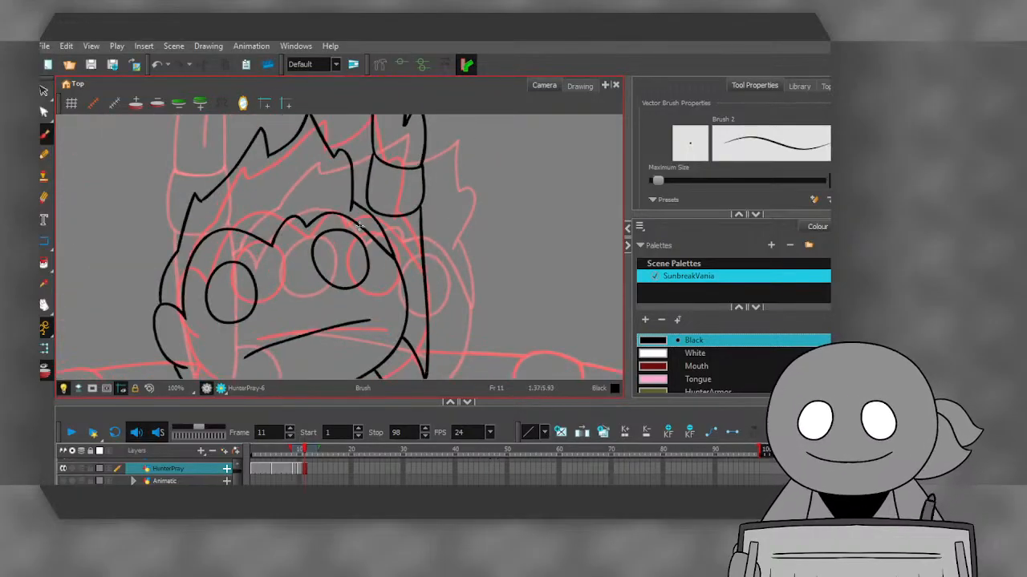
scroll(369, 197, up, 3)
drag(368, 202, 372, 225)
scroll(367, 198, down, 6)
scroll(377, 194, up, 4)
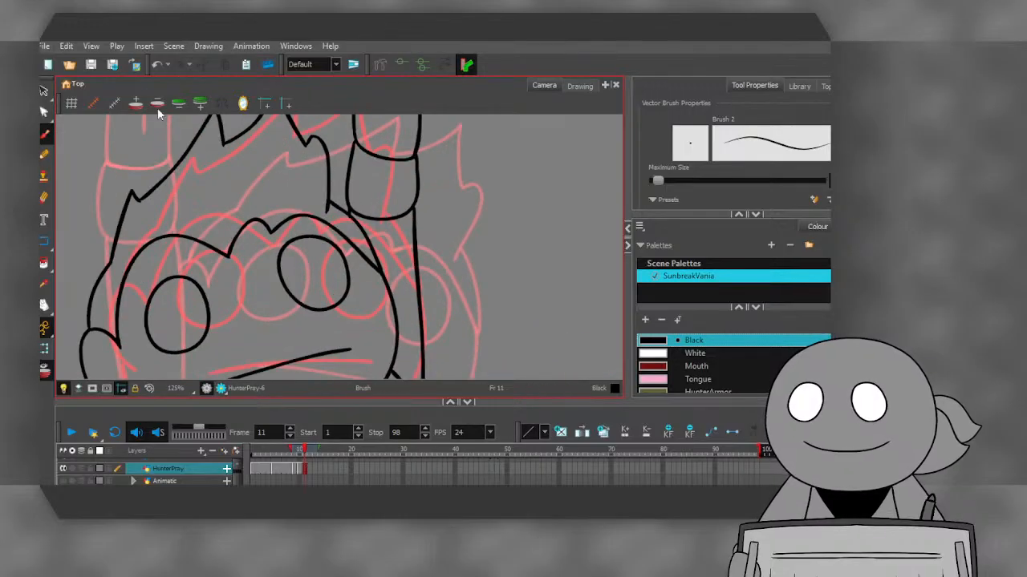
scroll(349, 200, up, 3)
scroll(296, 162, down, 8)
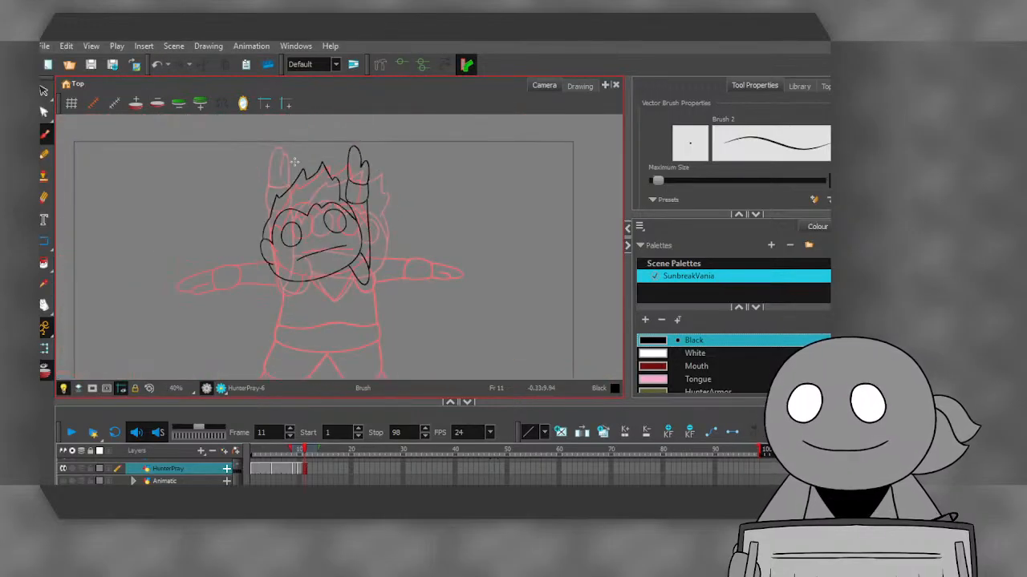
- Ink a rounded lobe below the left of the chin, redrawing it rounder
scroll(267, 275, up, 2)
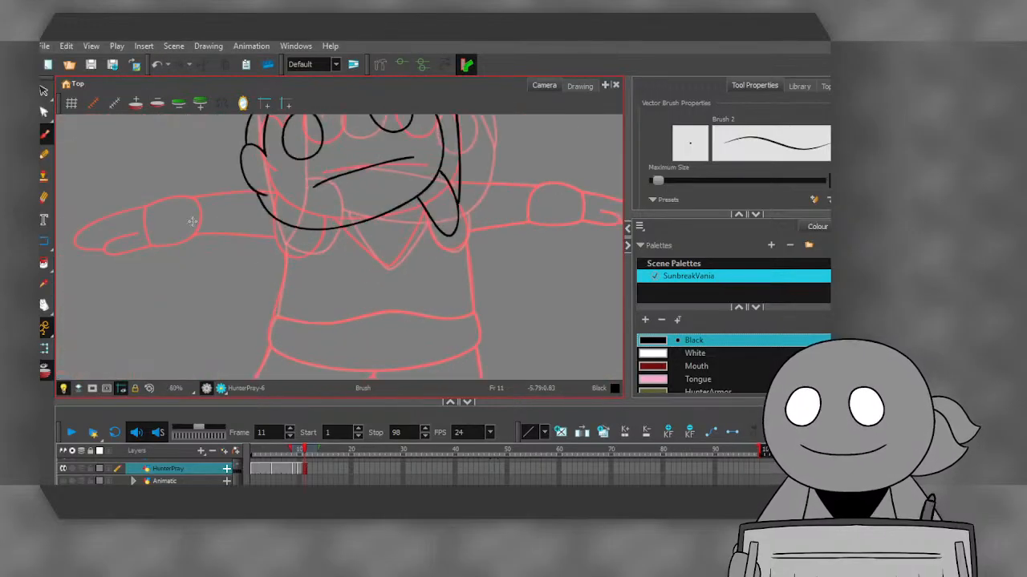
scroll(262, 215, up, 3)
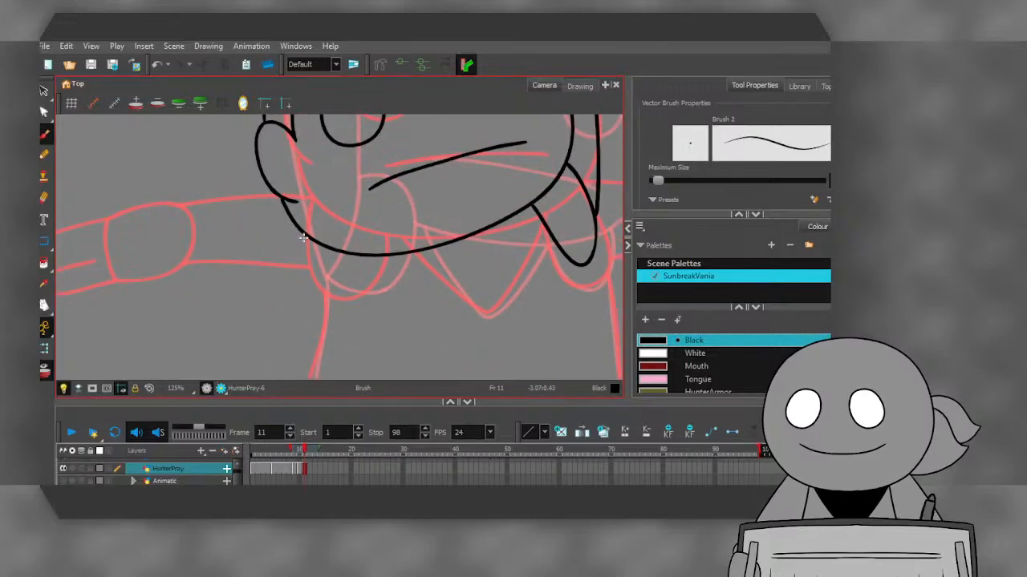
mouse_move(303, 237)
mouse_down()
mouse_move(311, 289)
mouse_move(334, 301)
mouse_move(364, 296)
mouse_move(384, 245)
mouse_up()
click(156, 64)
mouse_move(303, 239)
mouse_down()
mouse_move(316, 294)
mouse_move(362, 302)
mouse_move(388, 251)
mouse_up()
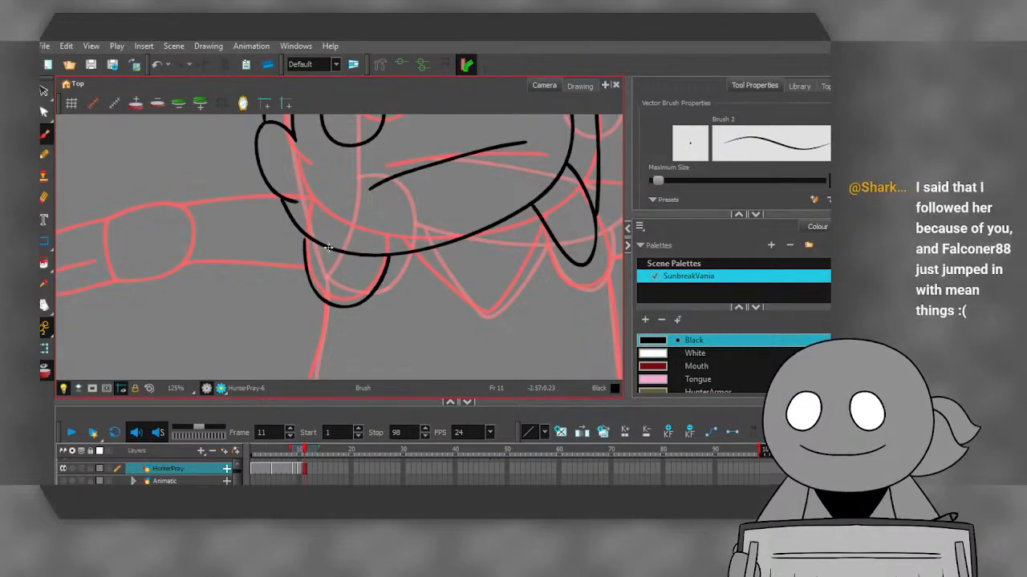
scroll(342, 266, down, 2)
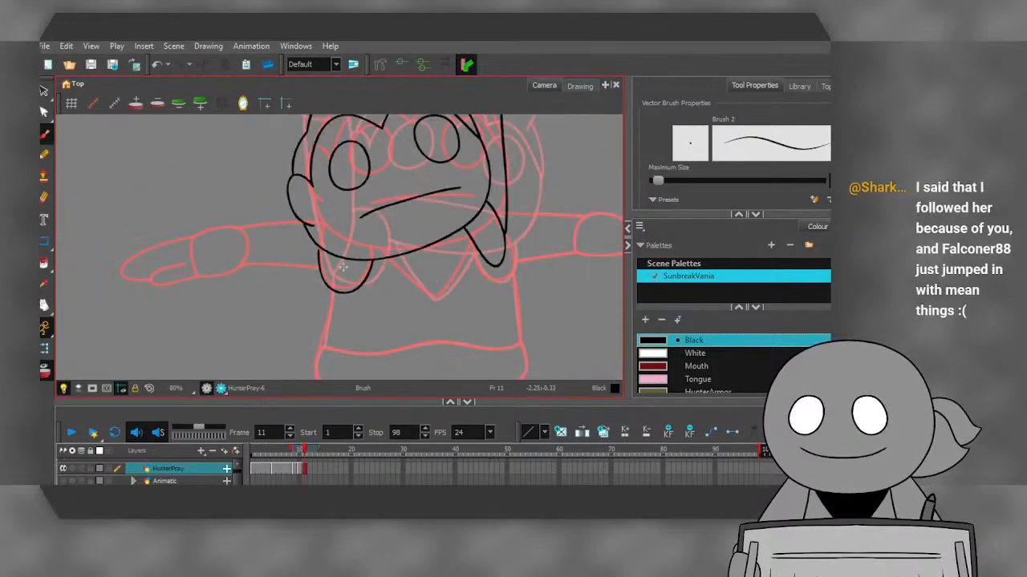
scroll(318, 235, up, 5)
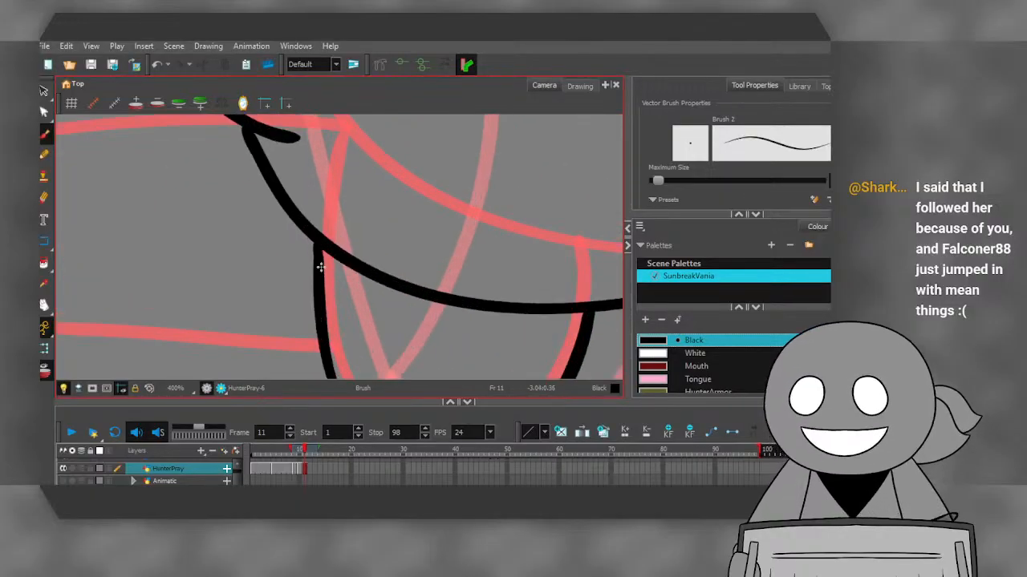
scroll(318, 259, down, 5)
scroll(107, 241, up, 1)
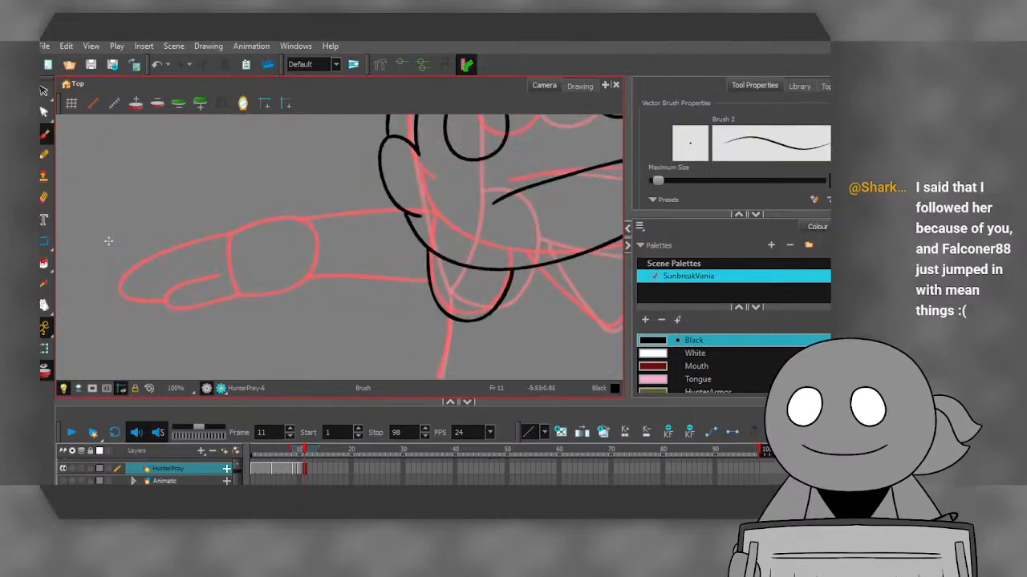
scroll(180, 233, up, 1)
- Ink the left hand's rounded palm, lower finger and upper finger out to the tip
mouse_move(339, 294)
mouse_down()
mouse_move(350, 229)
mouse_move(334, 213)
mouse_move(303, 211)
mouse_move(276, 214)
mouse_move(238, 272)
mouse_move(240, 308)
mouse_up()
click(156, 64)
click(159, 66)
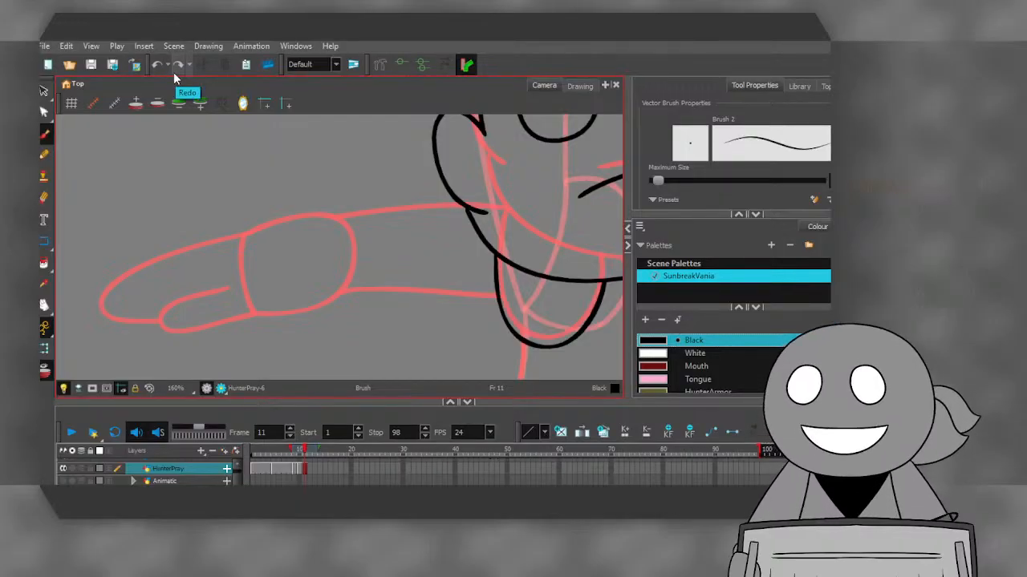
mouse_move(243, 234)
mouse_down()
mouse_move(270, 220)
mouse_move(336, 219)
mouse_move(351, 242)
mouse_move(335, 292)
mouse_move(239, 250)
mouse_move(254, 310)
mouse_move(305, 311)
mouse_move(340, 292)
mouse_up()
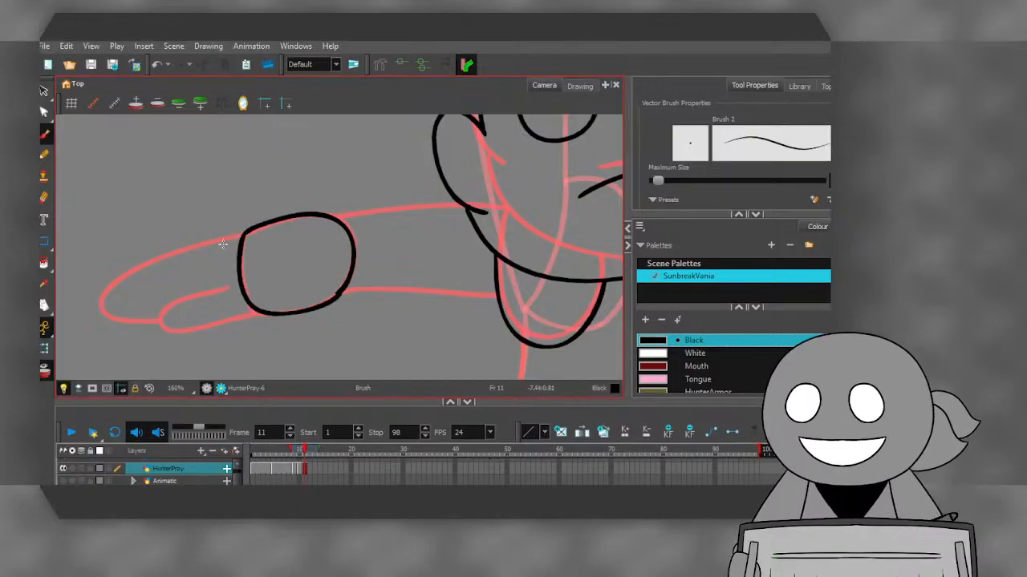
mouse_move(225, 289)
mouse_down()
mouse_move(171, 306)
mouse_move(159, 324)
mouse_move(261, 306)
mouse_up()
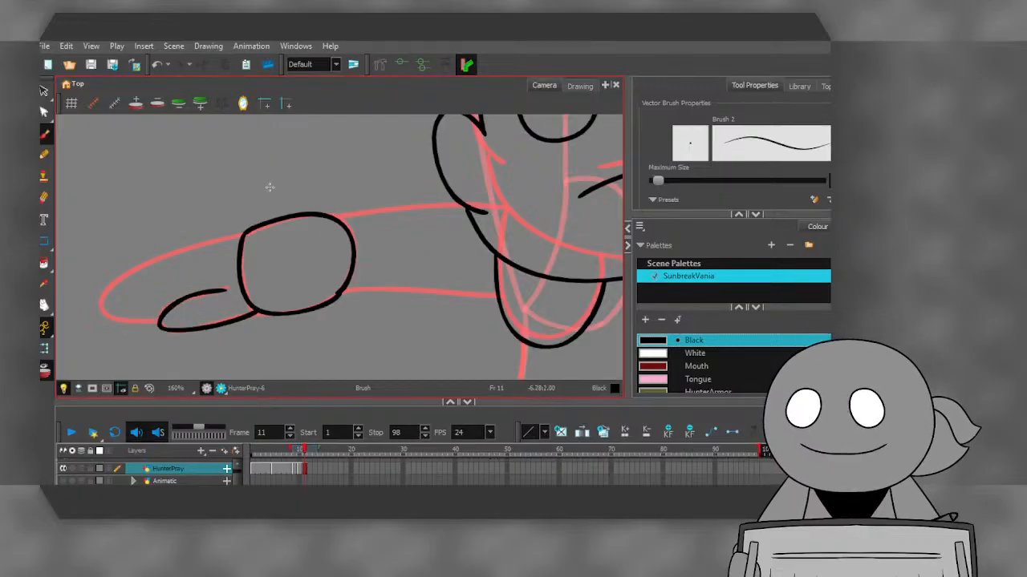
mouse_move(238, 234)
mouse_down()
mouse_move(128, 275)
mouse_move(97, 303)
mouse_move(158, 321)
mouse_up()
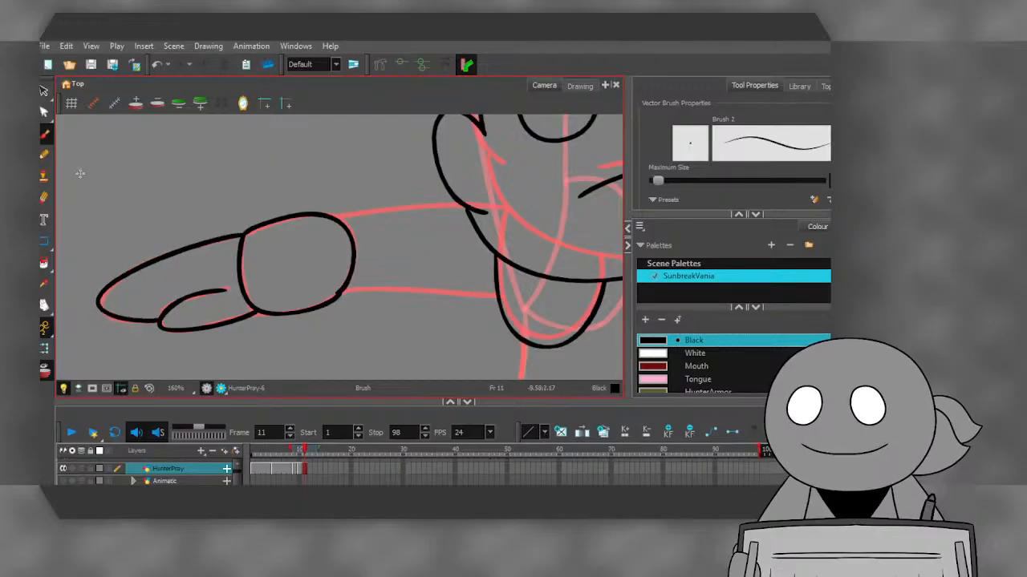
- Select the hand's oval stroke with the Select tool to inspect it, then deselect
click(44, 91)
click(277, 226)
click(277, 226)
scroll(243, 229, up, 4)
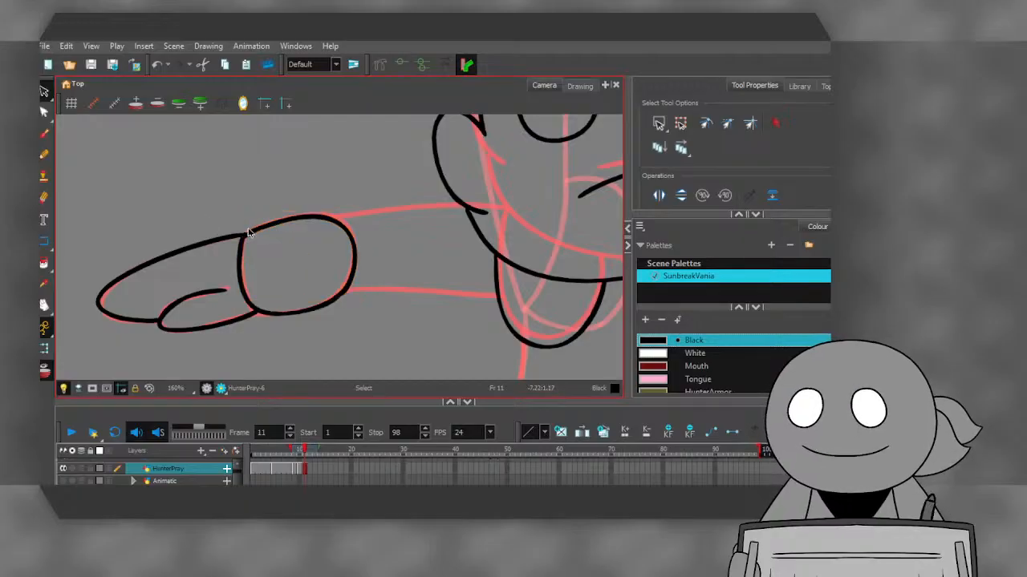
click(199, 183)
scroll(199, 183, down, 2)
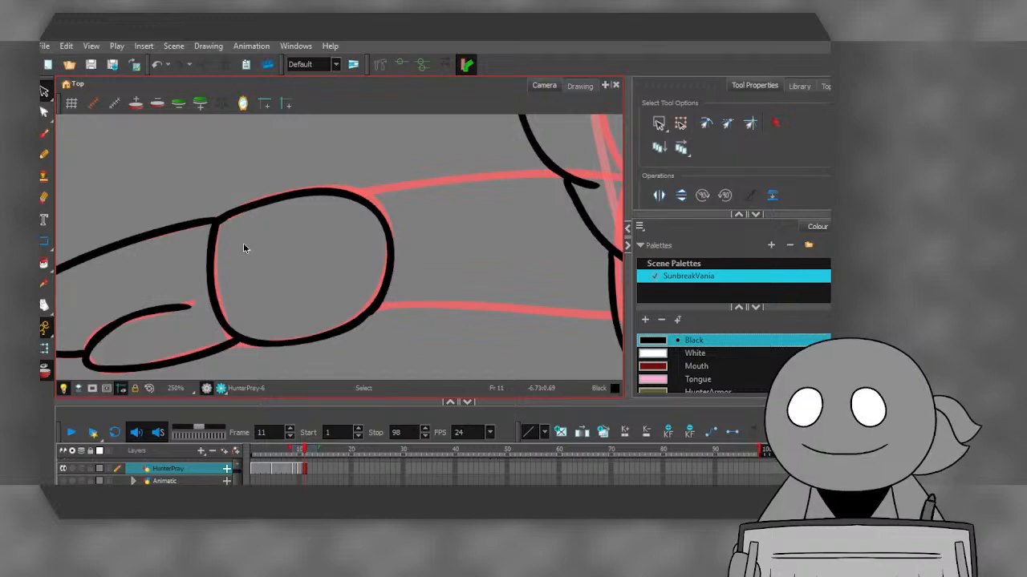
scroll(185, 209, down, 3)
scroll(159, 206, up, 2)
scroll(345, 207, up, 1)
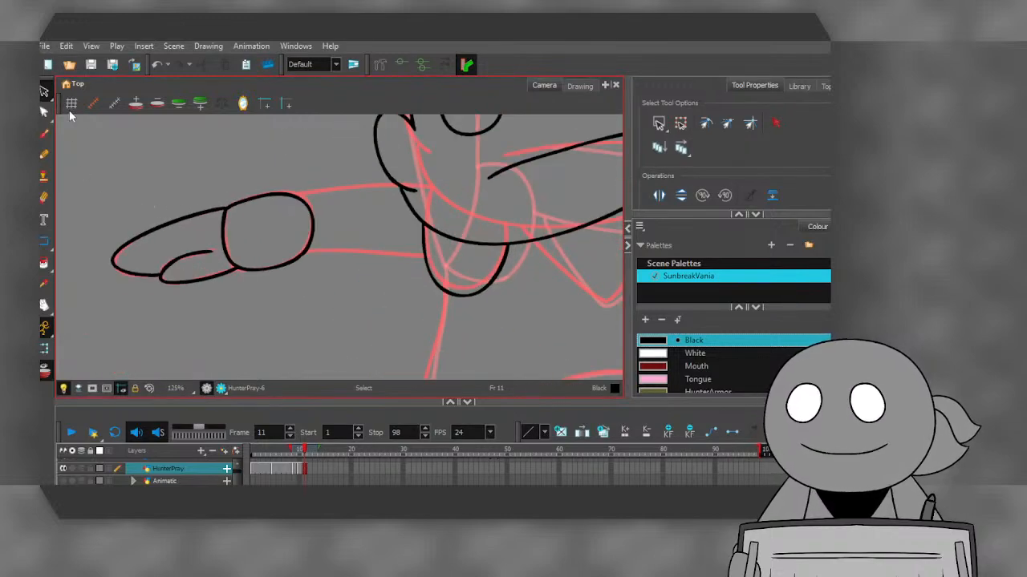
click(44, 91)
scroll(264, 241, down, 5)
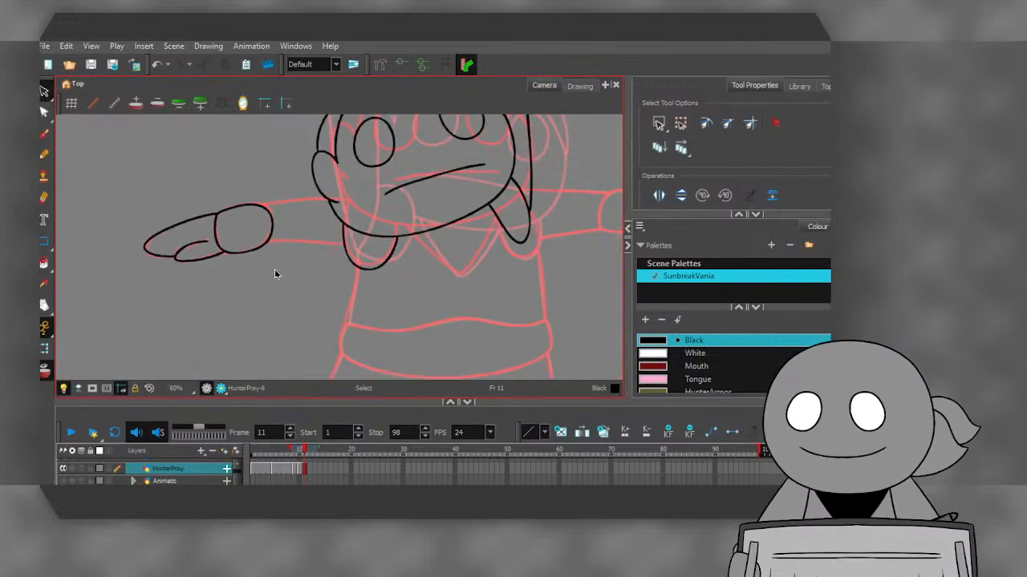
scroll(263, 228, up, 6)
- Ink the upper and lower arm lines and the side of the torso in black
click(44, 133)
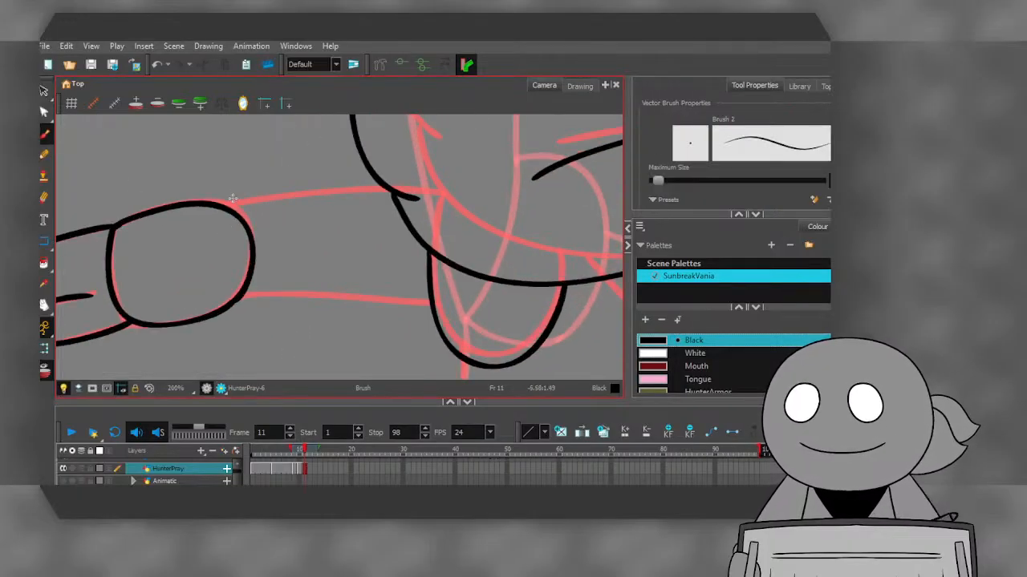
scroll(233, 198, up, 1)
drag(211, 206, 426, 189)
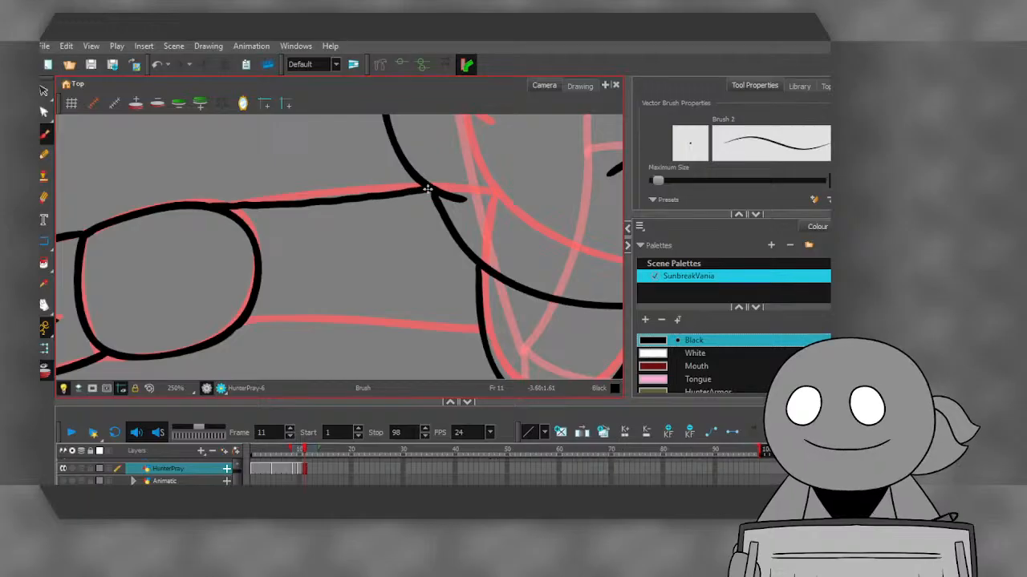
drag(234, 327, 483, 328)
scroll(226, 211, down, 5)
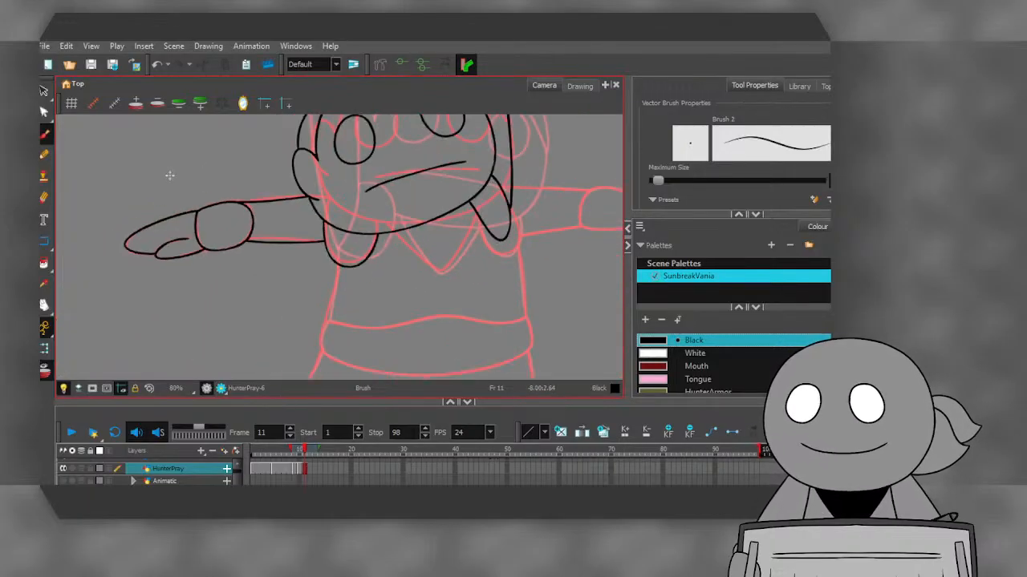
scroll(259, 232, up, 4)
drag(256, 211, 244, 299)
scroll(252, 213, up, 2)
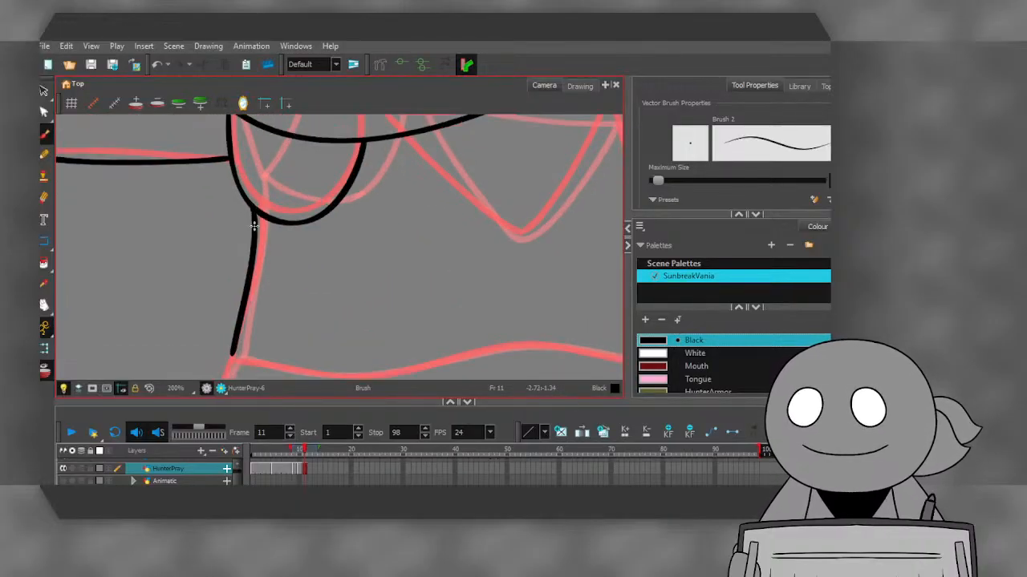
scroll(252, 222, down, 4)
scroll(305, 200, up, 3)
- Ink the collar's V-shaped point and continue it down the chest
mouse_move(303, 199)
mouse_down()
mouse_move(401, 277)
mouse_move(446, 199)
mouse_move(461, 144)
mouse_up()
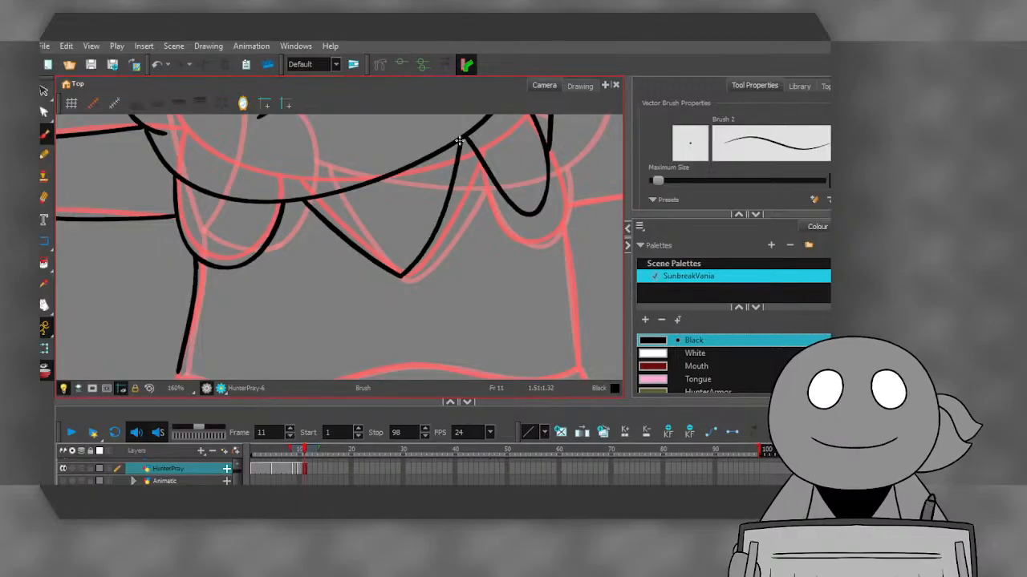
click(158, 64)
mouse_move(299, 200)
mouse_down()
mouse_move(391, 273)
mouse_move(426, 219)
mouse_move(449, 147)
mouse_up()
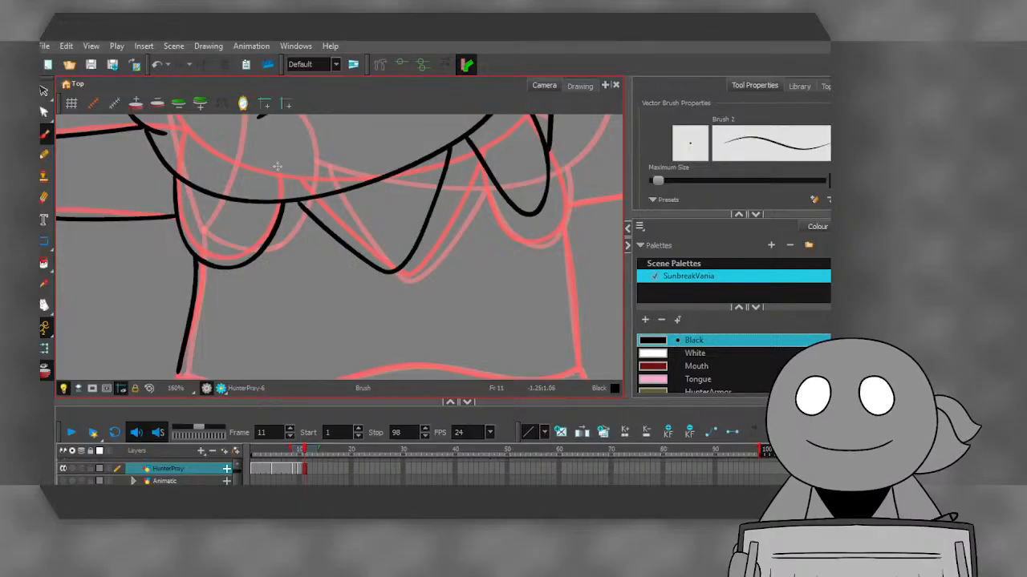
scroll(265, 186, down, 2)
scroll(397, 190, up, 2)
drag(400, 185, 433, 353)
scroll(433, 353, down, 3)
- Ink the belt's edges, the right side below the belt and the left leg line
mouse_move(249, 277)
mouse_down()
mouse_move(330, 284)
mouse_move(398, 271)
mouse_move(496, 273)
mouse_up()
mouse_move(249, 275)
mouse_down()
mouse_move(250, 322)
mouse_move(313, 336)
mouse_move(412, 341)
mouse_move(507, 308)
mouse_up()
scroll(495, 277, up, 1)
scroll(495, 277, up, 3)
mouse_move(497, 267)
mouse_down()
mouse_move(521, 299)
mouse_move(517, 370)
mouse_up()
scroll(500, 266, up, 3)
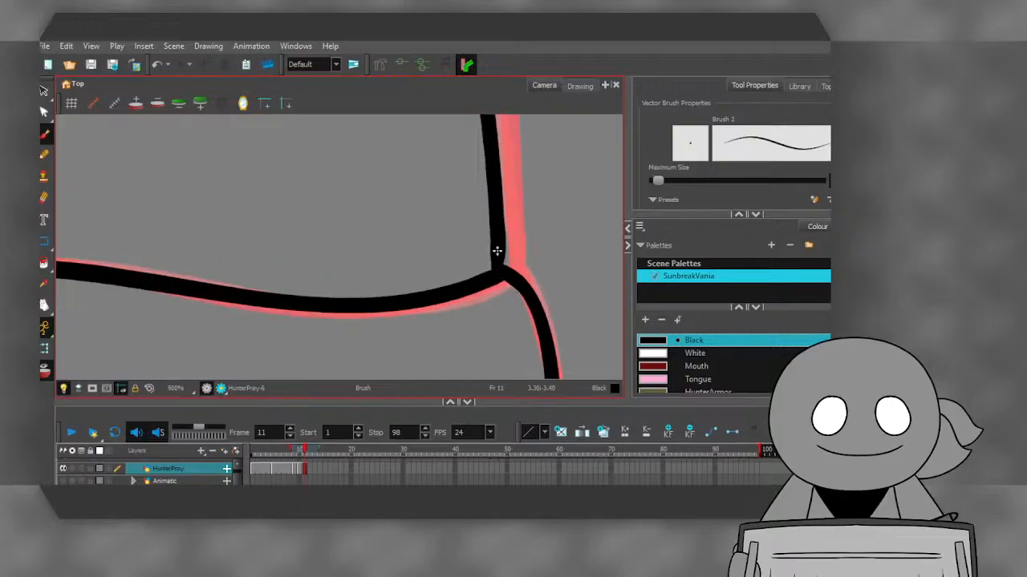
scroll(495, 250, down, 8)
scroll(294, 209, down, 2)
scroll(284, 277, up, 5)
mouse_move(299, 183)
mouse_down()
mouse_move(258, 305)
mouse_move(278, 330)
mouse_move(309, 341)
mouse_move(410, 344)
mouse_move(444, 324)
mouse_move(518, 230)
mouse_up()
- Ink the right leg's inner line and bottom over the red sketch
scroll(287, 252, down, 2)
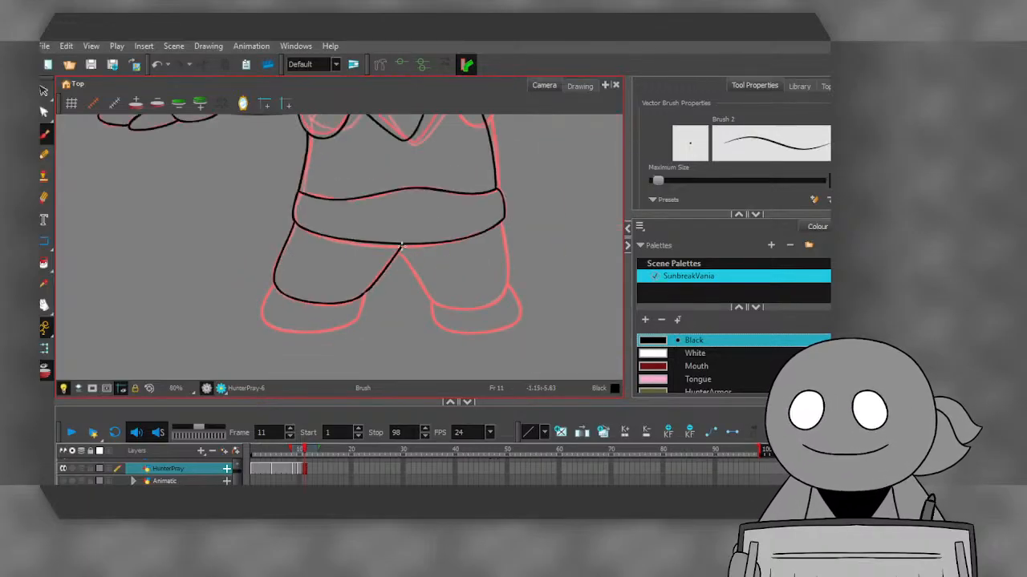
scroll(379, 245, up, 2)
mouse_move(351, 230)
mouse_down()
mouse_move(428, 336)
mouse_move(460, 343)
mouse_move(533, 335)
mouse_move(556, 324)
mouse_move(571, 298)
mouse_move(558, 168)
mouse_up()
scroll(353, 198, down, 1)
scroll(348, 229, up, 3)
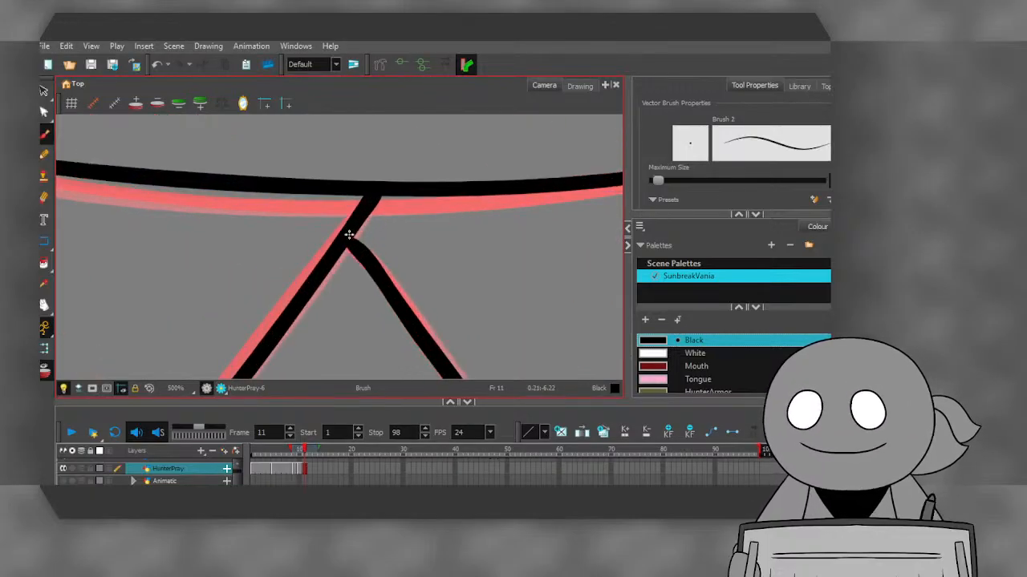
scroll(353, 233, down, 3)
scroll(191, 261, up, 3)
- Ink the left leg's side, the left foot's bottom and the right foot's bottom curve
mouse_move(245, 205)
mouse_down()
mouse_move(208, 294)
mouse_move(226, 331)
mouse_move(273, 354)
mouse_move(335, 360)
mouse_move(442, 344)
mouse_move(500, 317)
mouse_move(520, 285)
mouse_up()
drag(528, 237, 534, 233)
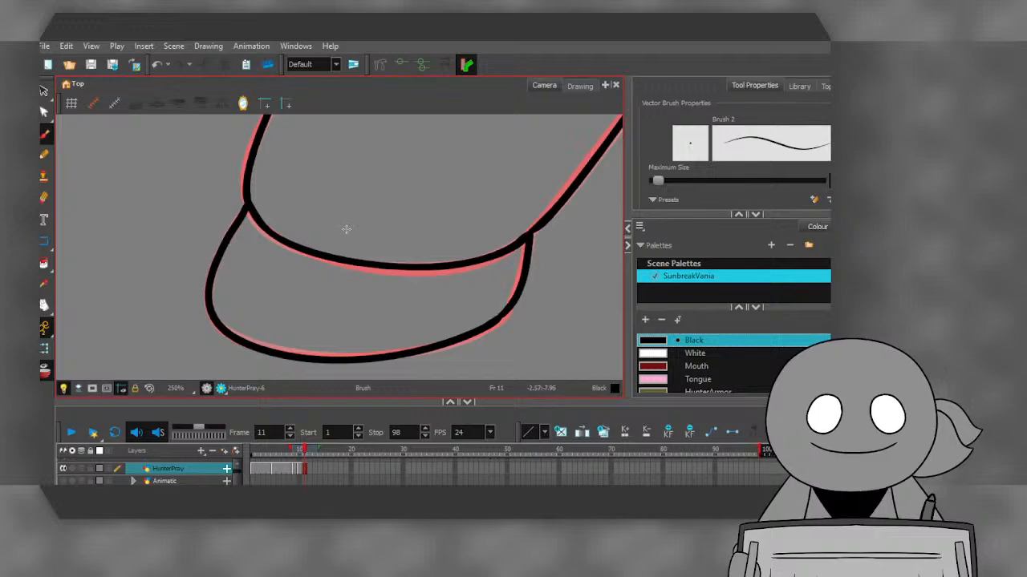
scroll(281, 242, down, 6)
scroll(427, 259, up, 6)
mouse_move(305, 218)
mouse_down()
mouse_move(326, 291)
mouse_move(370, 312)
mouse_move(433, 320)
mouse_move(546, 302)
mouse_move(572, 291)
mouse_move(591, 260)
mouse_move(552, 164)
mouse_up()
scroll(400, 320, down, 6)
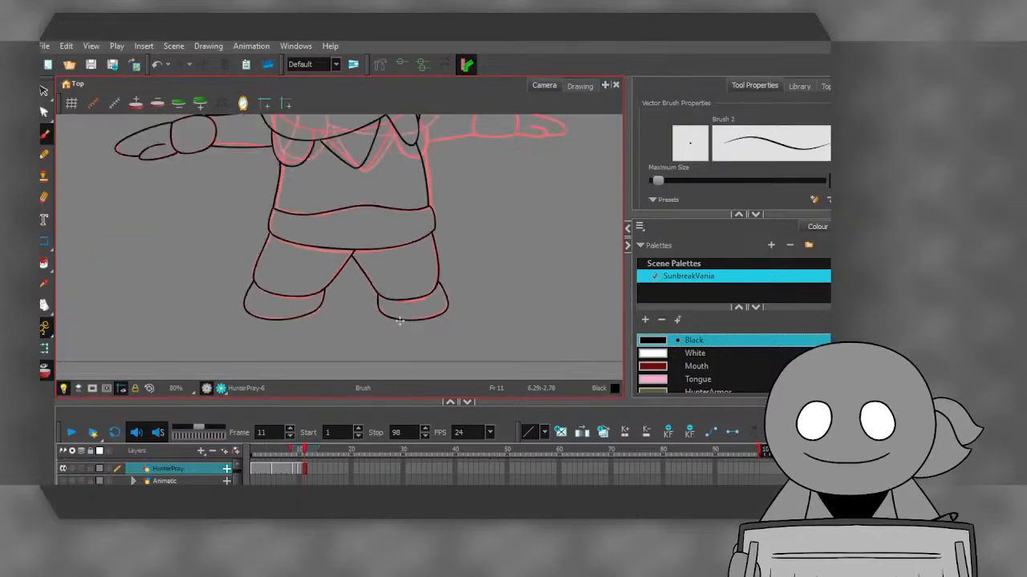
scroll(377, 257, up, 2)
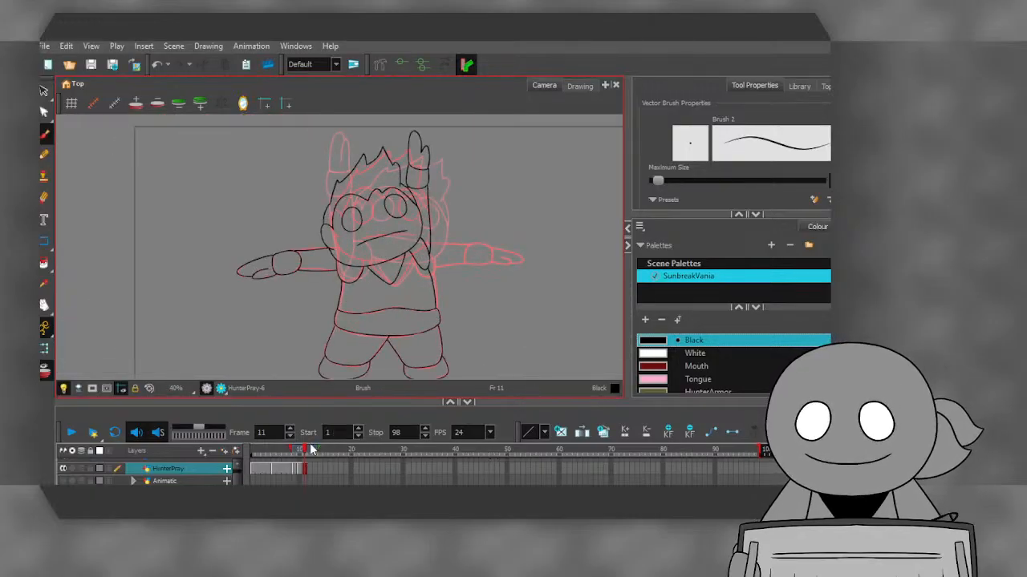
- Step between frames 9 and 11 to compare the cycle's drawings
click(301, 470)
click(294, 470)
click(299, 470)
click(296, 470)
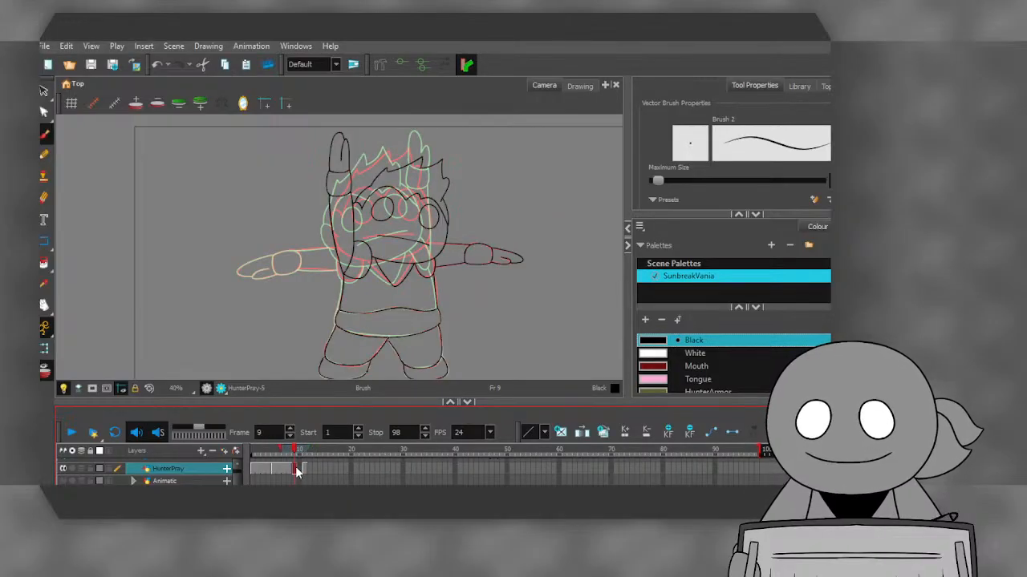
click(306, 470)
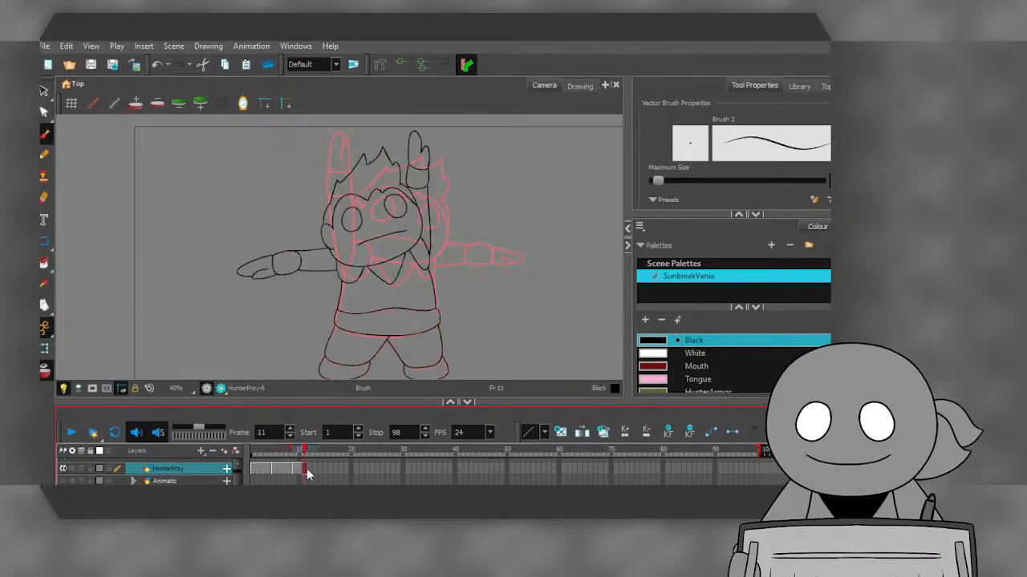
- Clear the extra HunterPray exposure at frame 13 after the last drawing
click(312, 470)
key(F5)
drag(313, 470, 310, 470)
click(305, 471)
click(316, 470)
key(Delete)
- Review the cycle's poses from the opening arms-raised frame through frame 12
click(304, 471)
click(294, 471)
click(308, 471)
click(267, 470)
click(280, 470)
click(257, 469)
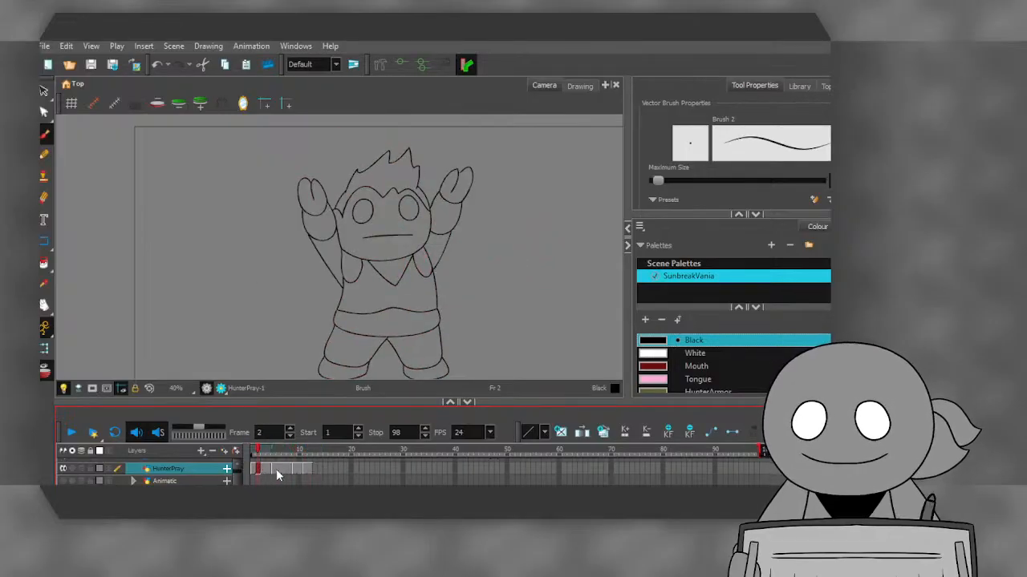
click(277, 469)
click(297, 469)
click(307, 469)
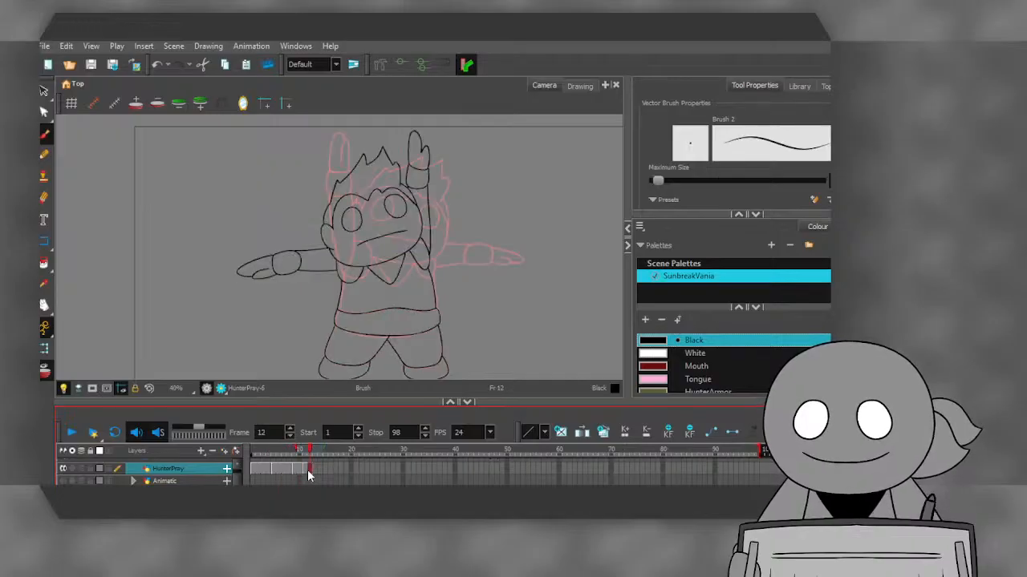
click(253, 470)
- Copy HunterPray cells 1–12 and paste the cycle at frames 13, 25 and 37
shift+click(311, 470)
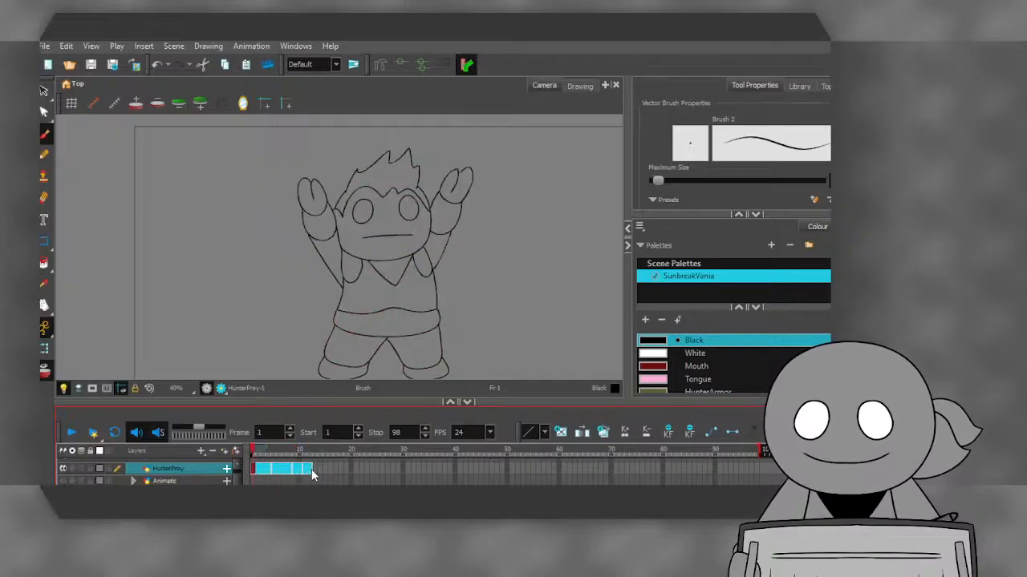
key(ctrl+c)
click(317, 469)
key(ctrl+v)
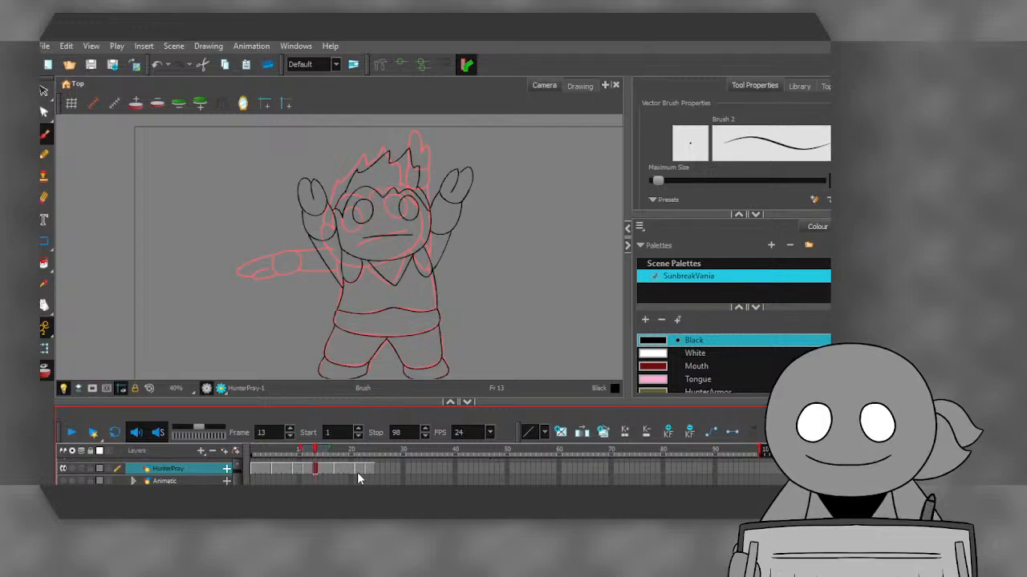
click(378, 470)
key(ctrl+v)
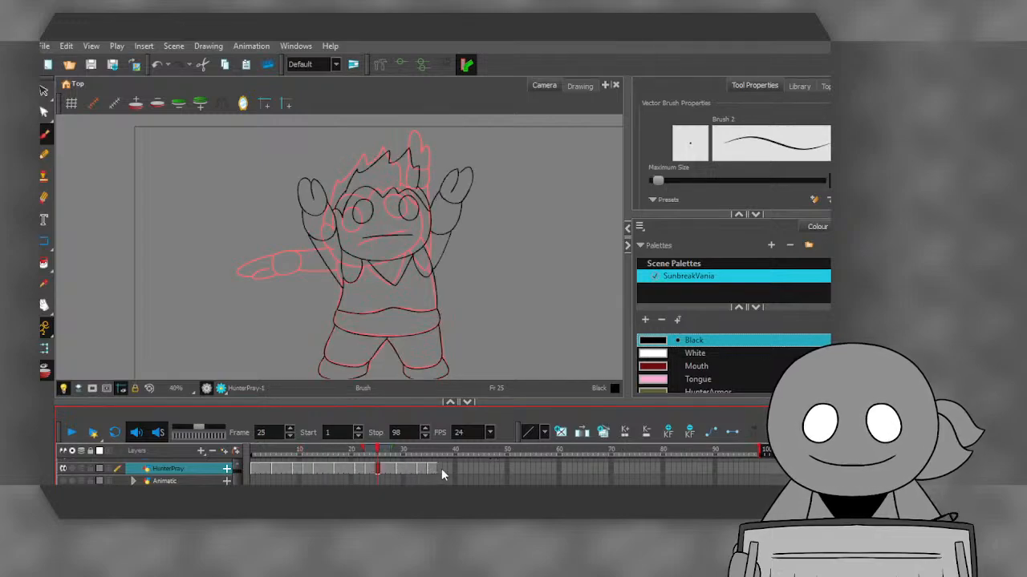
click(440, 470)
key(ctrl+v)
- Paste the cycle again at frames 49, 61, 73, 85 and 97, then return to frame 1
click(500, 470)
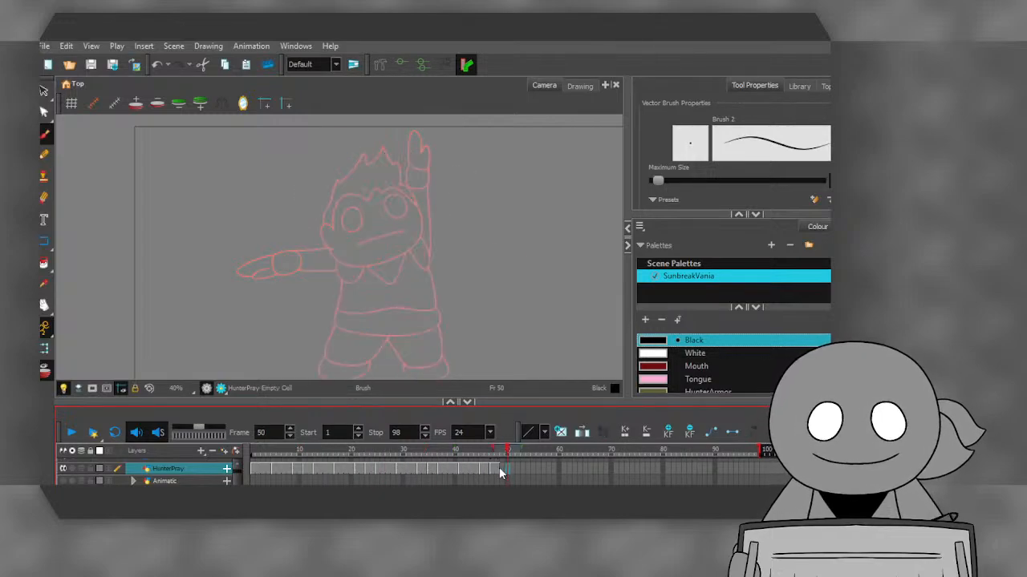
key(ctrl+v)
click(563, 469)
key(ctrl+v)
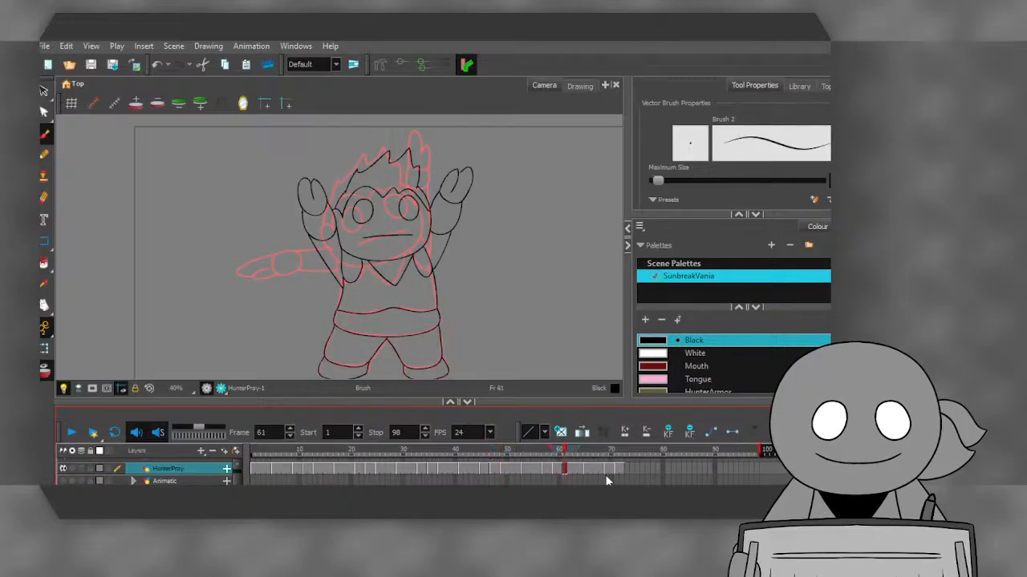
click(626, 469)
key(ctrl+v)
click(690, 470)
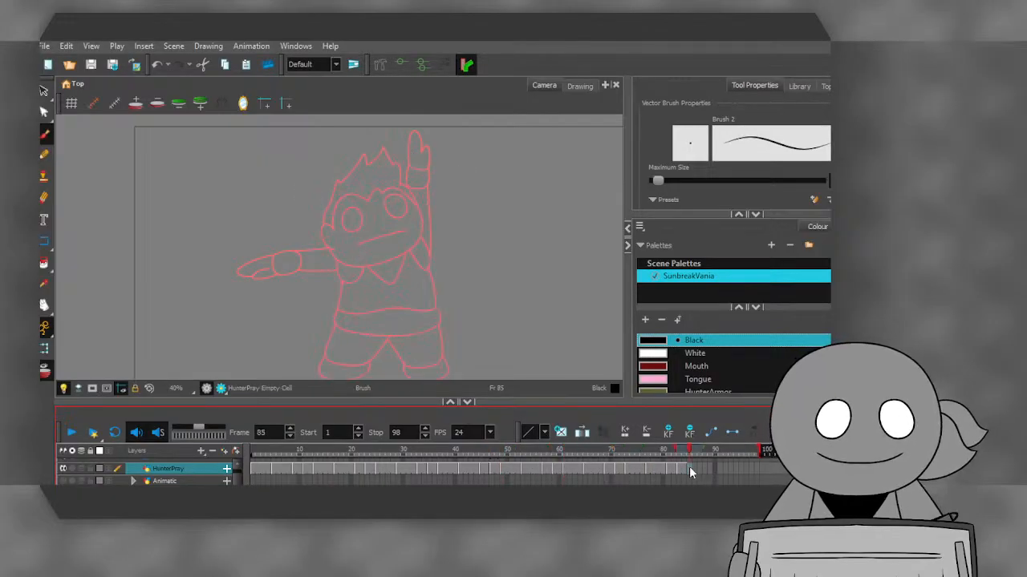
key(ctrl+v)
click(752, 469)
key(ctrl+v)
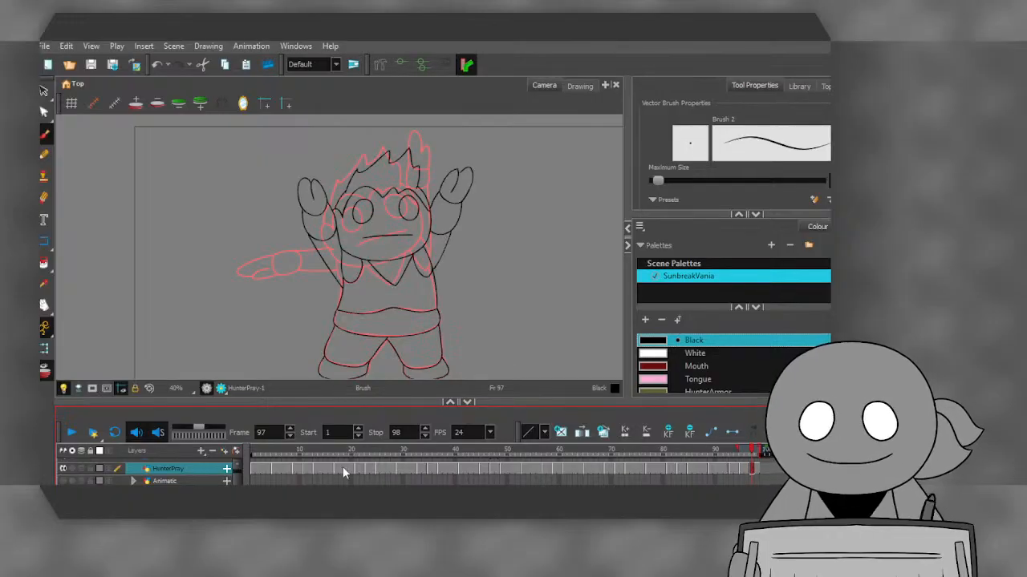
click(254, 455)
scroll(241, 280, down, 2)
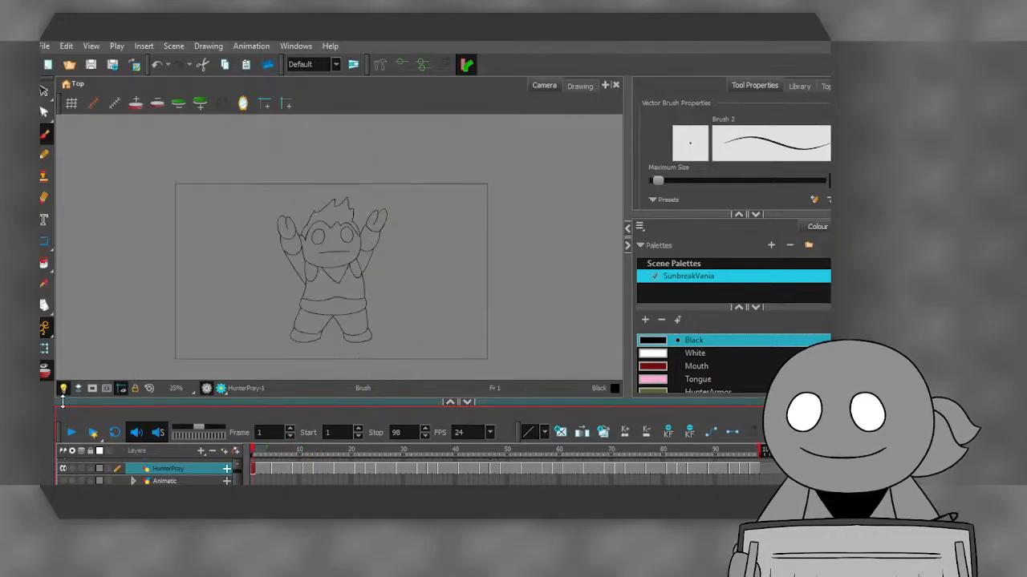
click(73, 433)
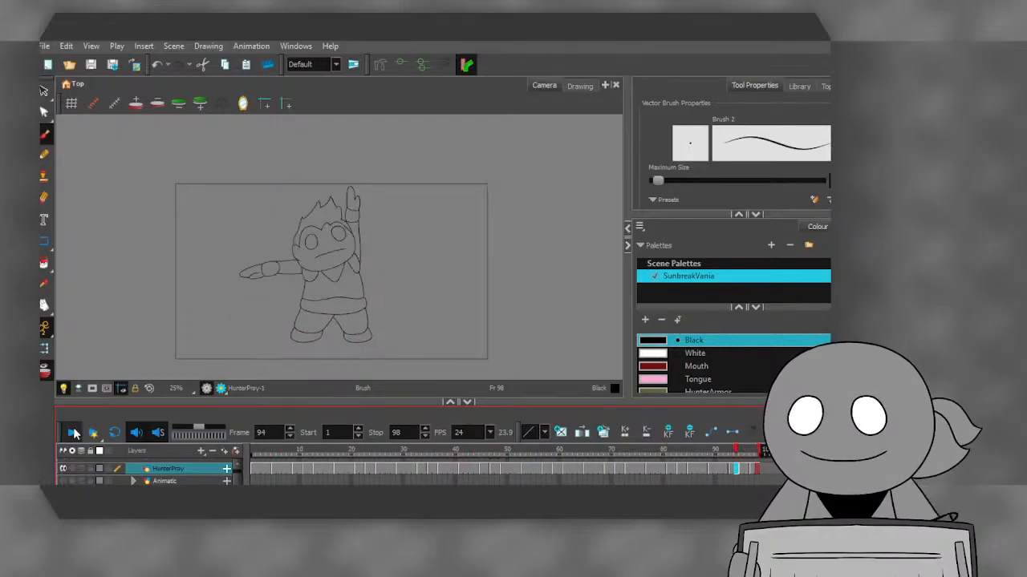
click(73, 433)
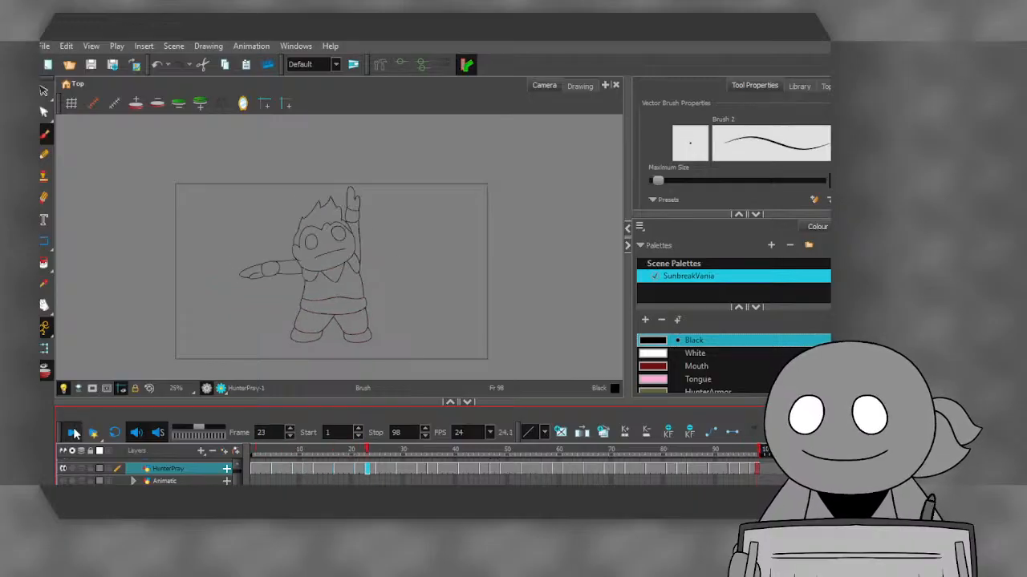
click(279, 452)
mouse_move(271, 454)
mouse_down()
mouse_move(253, 454)
mouse_move(309, 459)
mouse_move(239, 460)
mouse_up()
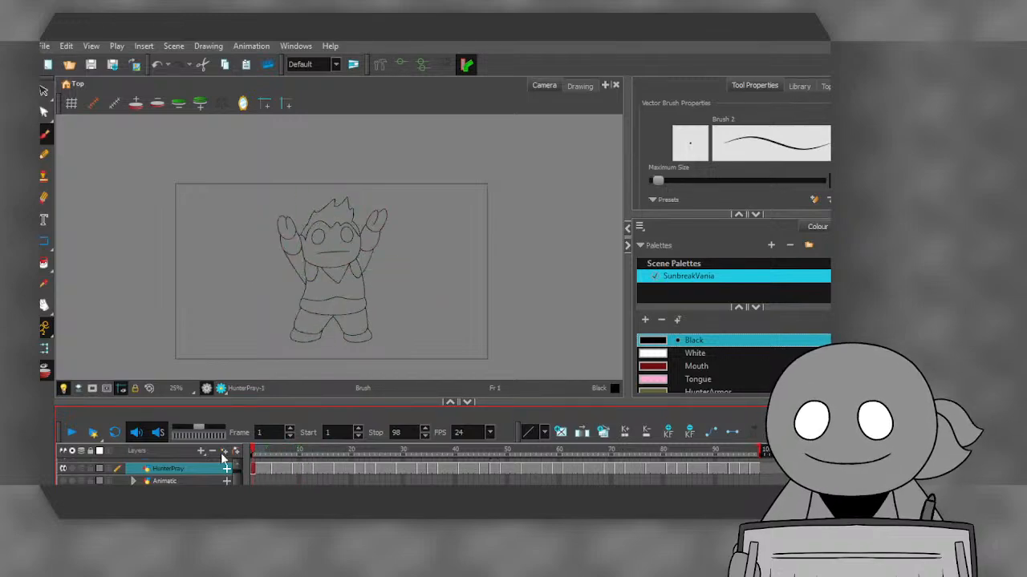
click(71, 432)
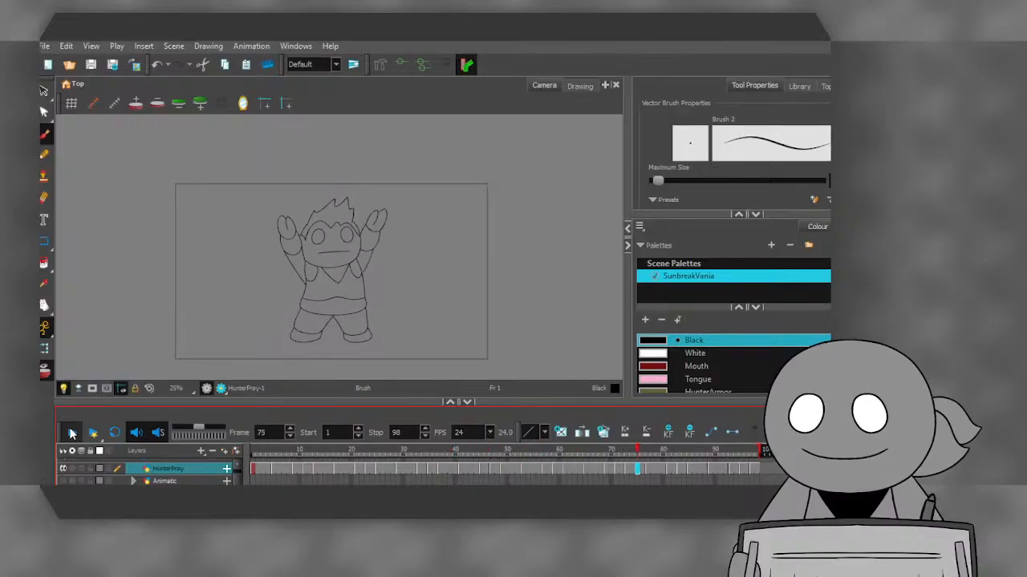
click(73, 433)
drag(266, 450, 232, 458)
scroll(296, 287, up, 8)
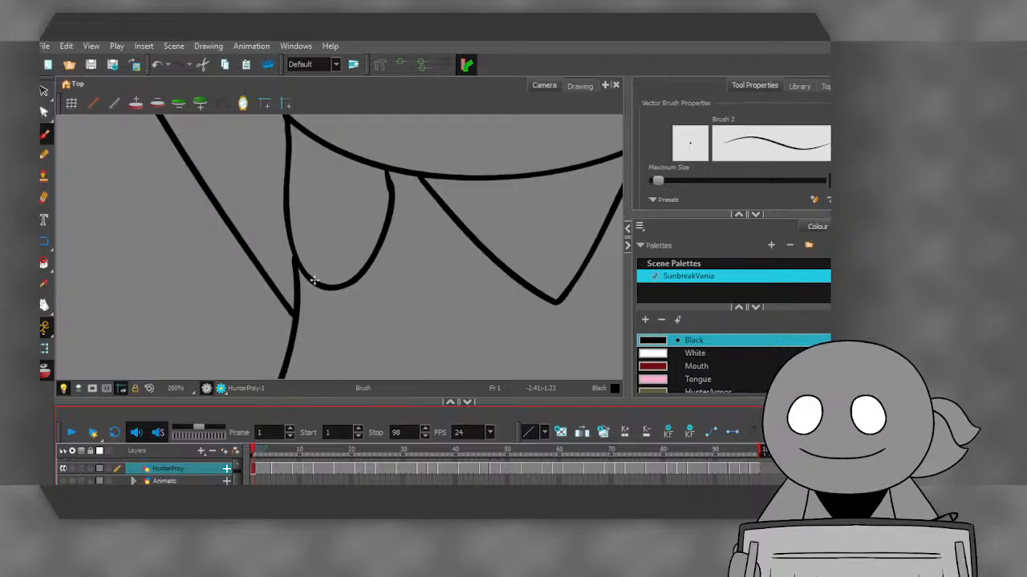
- Check frame 9's drawing, then return to frame 1
drag(281, 463, 296, 456)
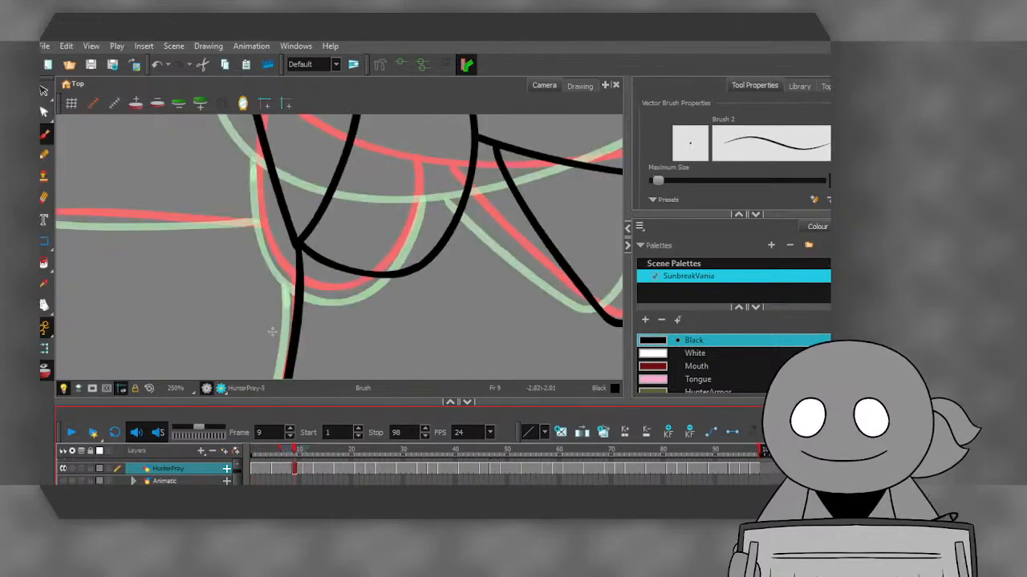
scroll(269, 268, down, 3)
scroll(277, 256, down, 2)
scroll(268, 345, up, 2)
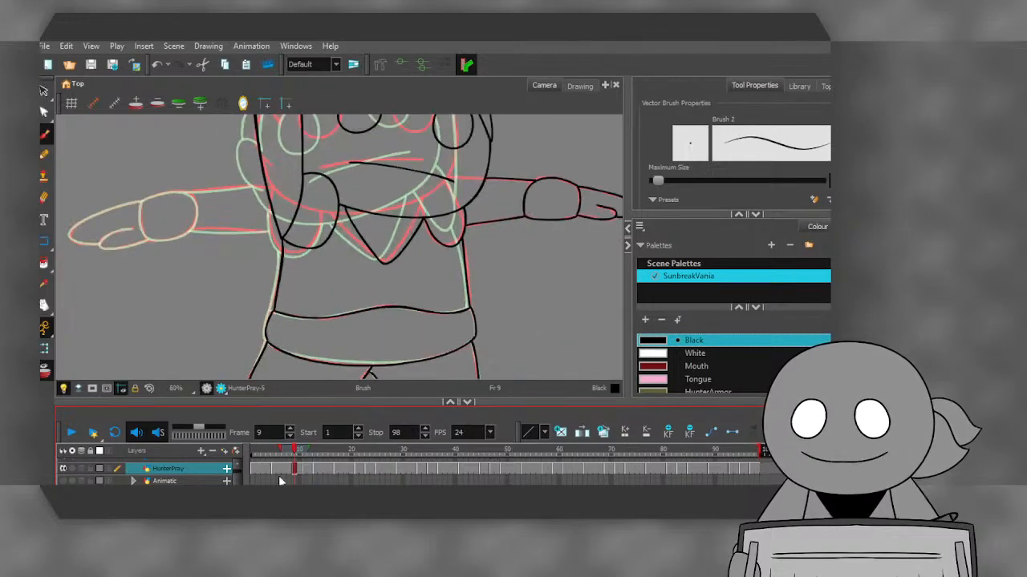
drag(259, 455, 245, 451)
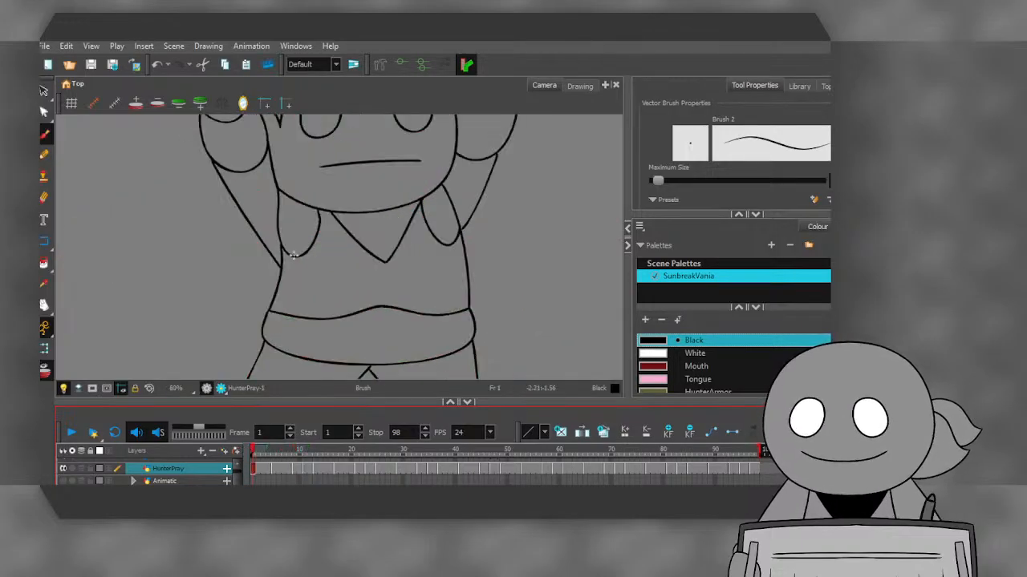
scroll(284, 248, up, 3)
scroll(260, 233, down, 2)
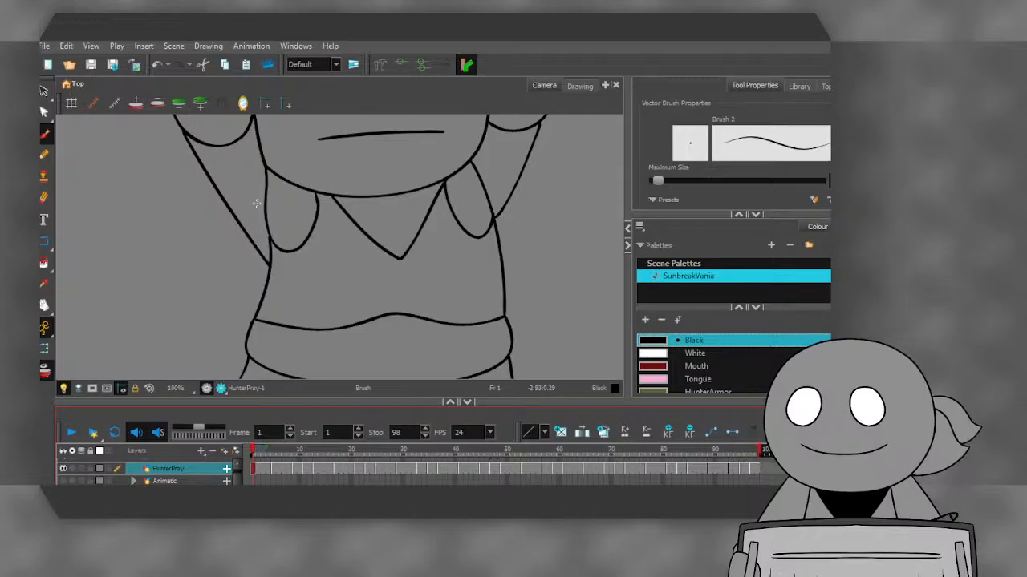
scroll(199, 159, up, 3)
- Draw beside the character's left side, then select and delete the stray stroke
drag(189, 142, 322, 310)
scroll(231, 223, down, 4)
scroll(230, 223, up, 4)
key(alt+s)
click(282, 297)
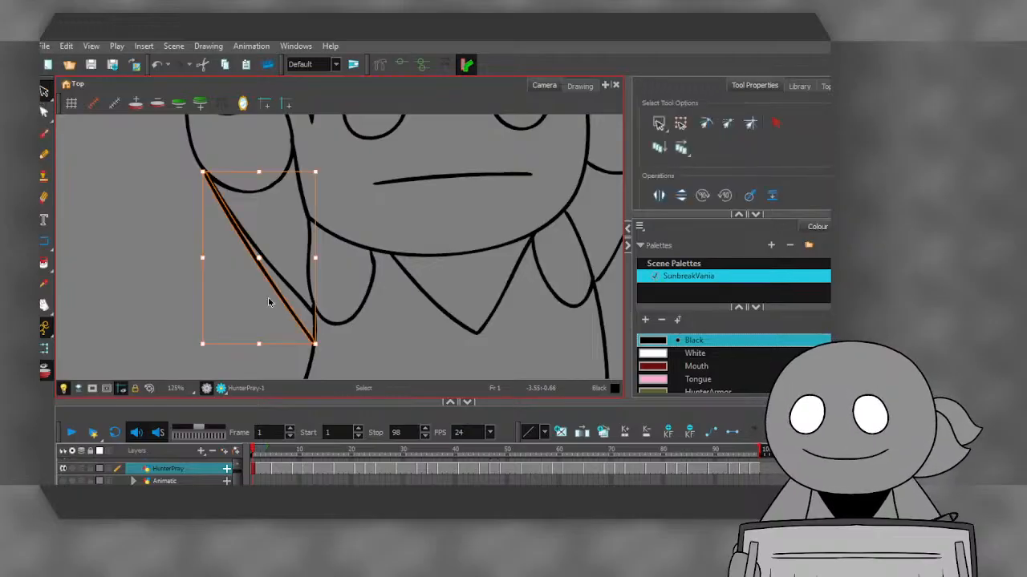
key(Delete)
- Play the animation loop from frame 1
scroll(271, 235, down, 2)
scroll(277, 253, up, 3)
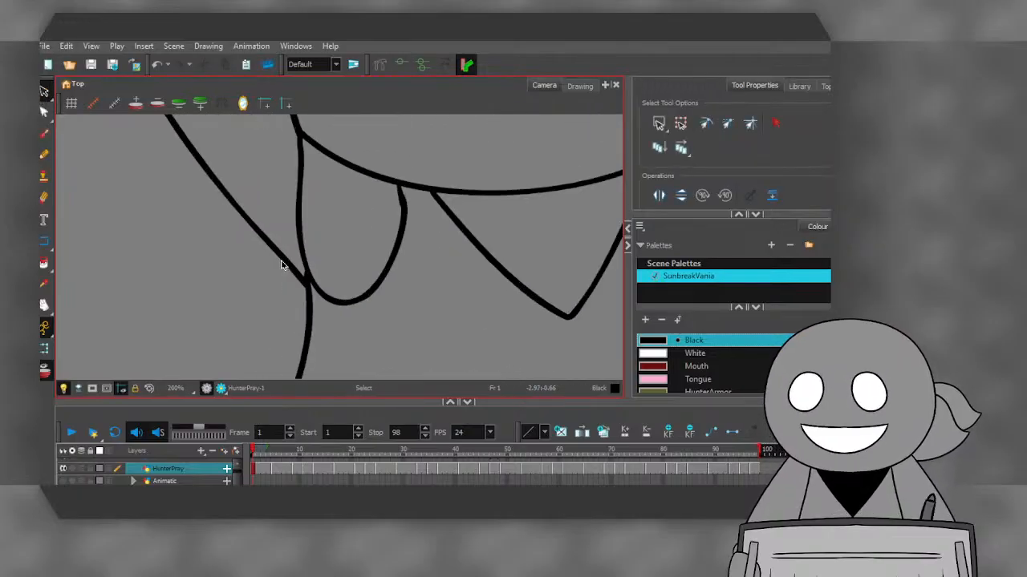
scroll(304, 277, up, 4)
scroll(324, 285, down, 3)
scroll(314, 251, up, 3)
scroll(315, 272, down, 7)
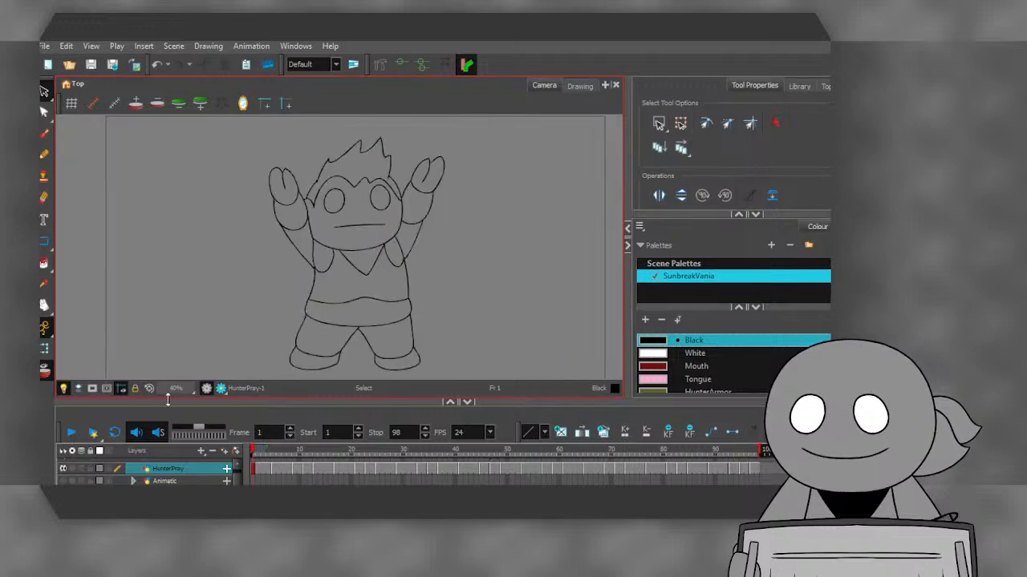
click(71, 432)
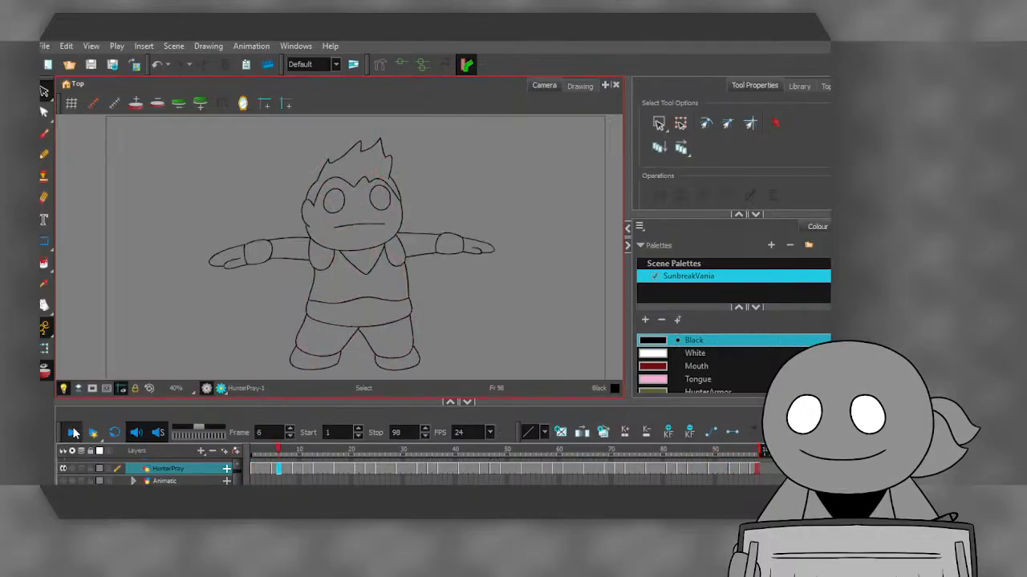
- Let playback reach frame 98 and pick the Shuriken swatch at the end of the palette
scroll(359, 280, down, 2)
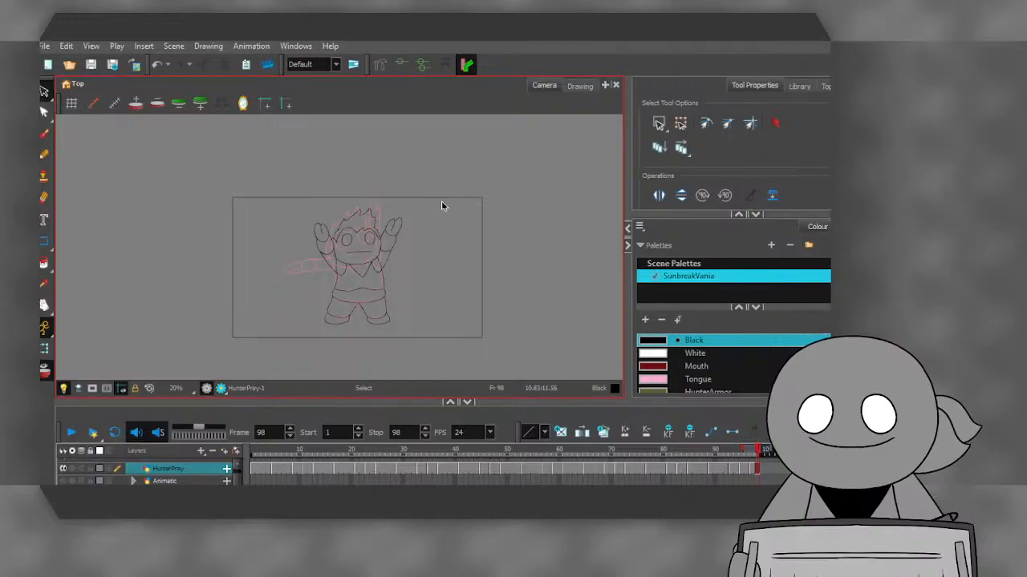
scroll(722, 366, down, 10)
click(704, 381)
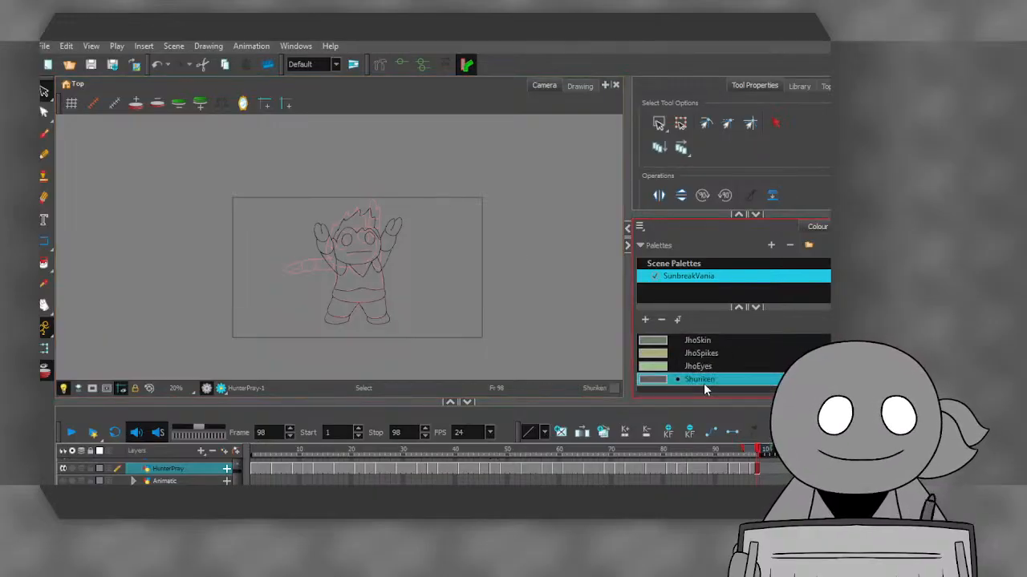
- Add a new swatch, New 0, below Shuriken in the SunbreakVania palette
click(645, 320)
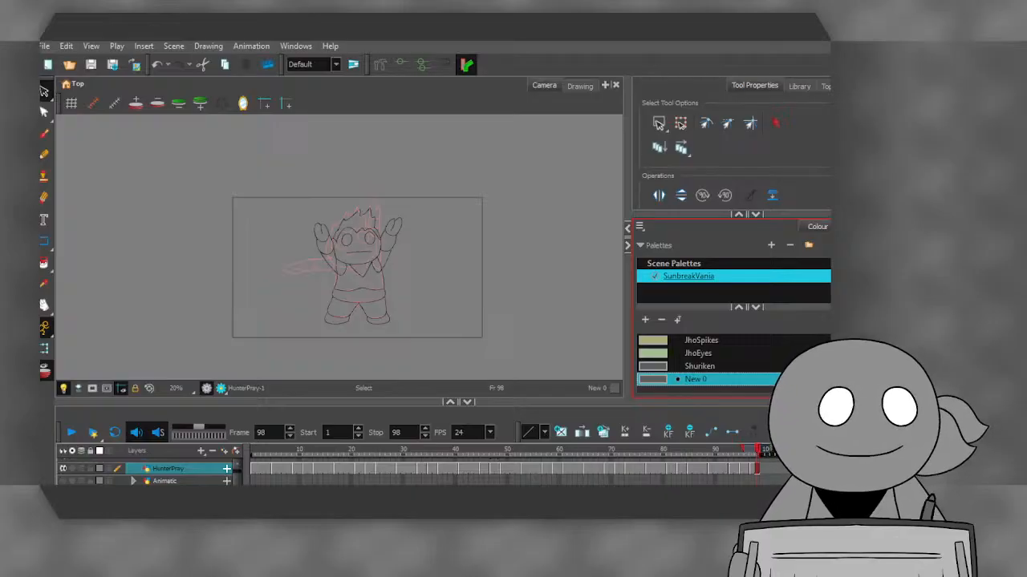
- Set New 0 to R 67, G 54, B 46 and rename it NPCHair
double_click(659, 378)
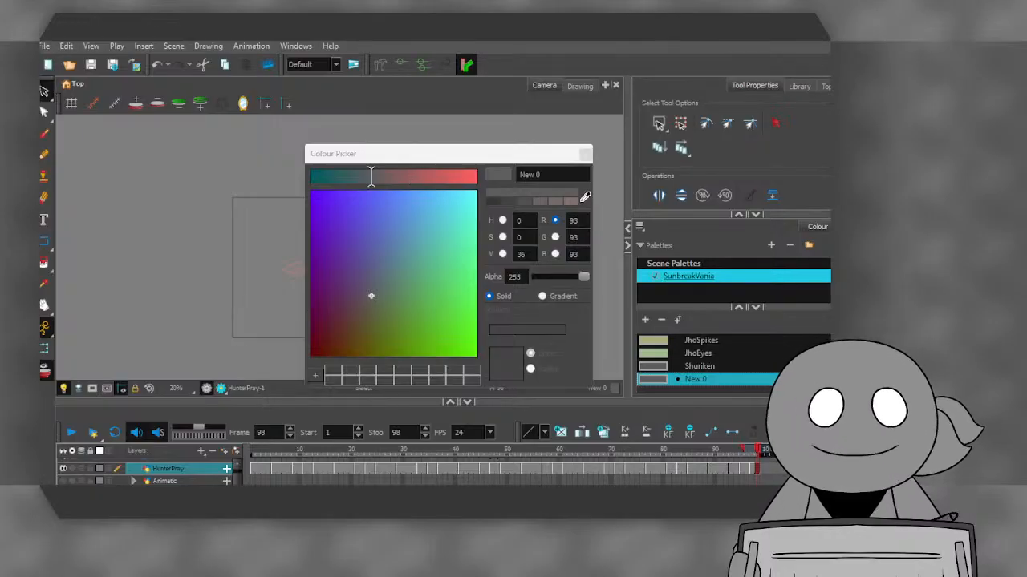
double_click(577, 220)
text(67)
double_click(583, 237)
text(54)
double_click(577, 253)
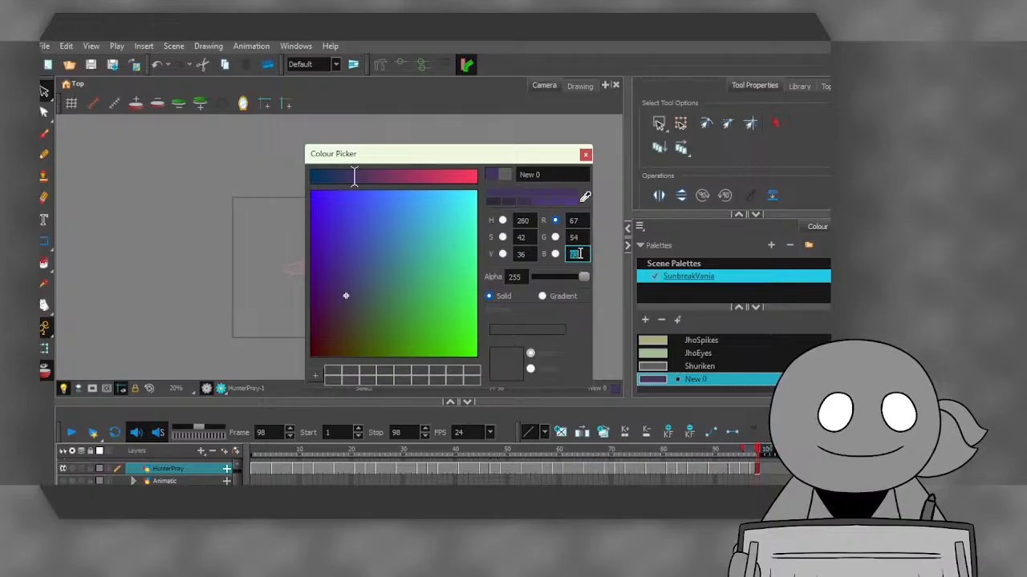
text(46)
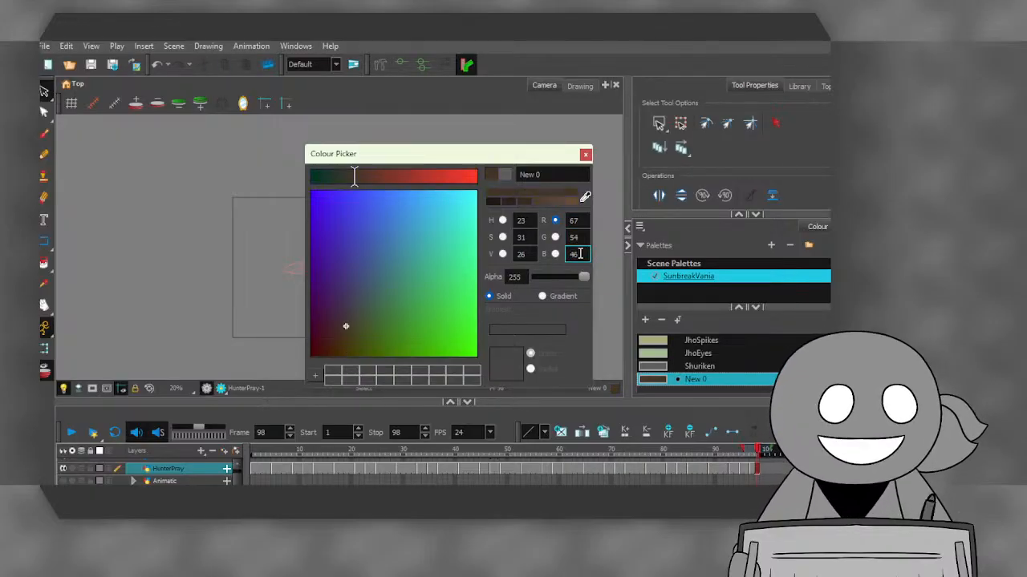
double_click(536, 175)
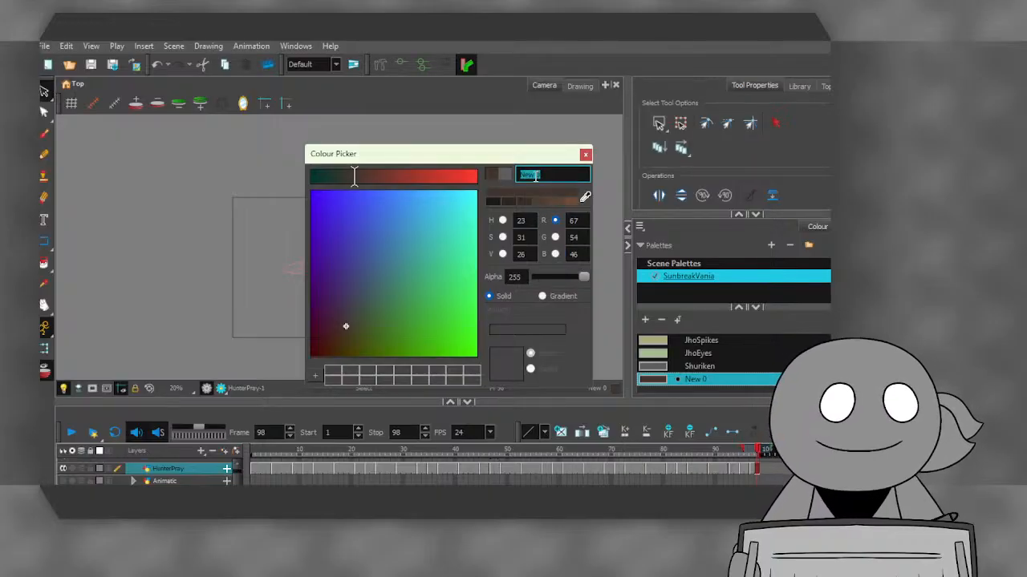
text(MovieHunter)
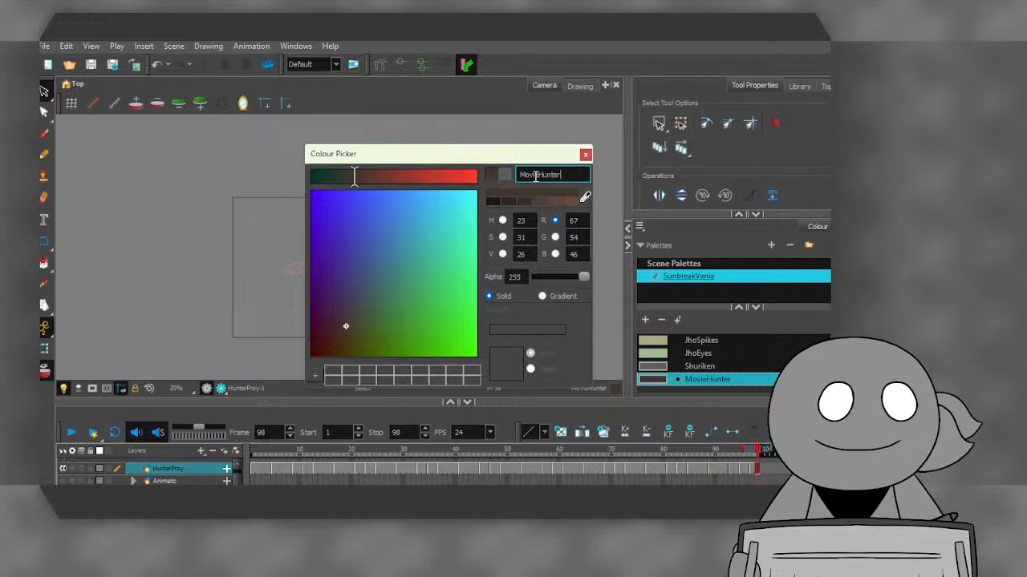
key(BackSpace)
key(BackSpace)
key(BackSpace)
key(BackSpace)
key(BackSpace)
key(BackSpace)
key(BackSpace)
key(BackSpace)
key(BackSpace)
text(NPCHair)
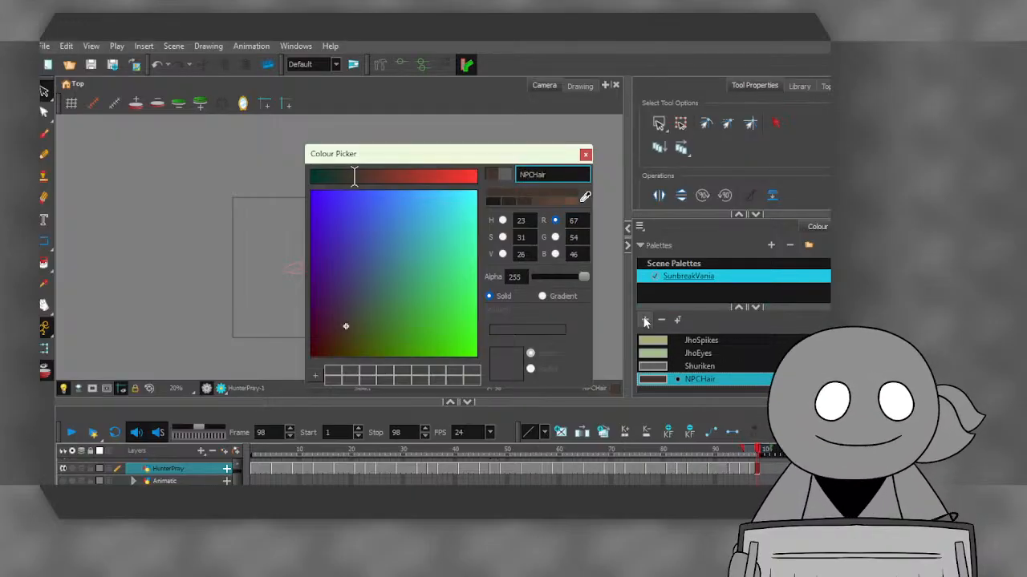
- Create NPCSkin with RGB 185/145/113, then add another swatch, New 2
click(645, 320)
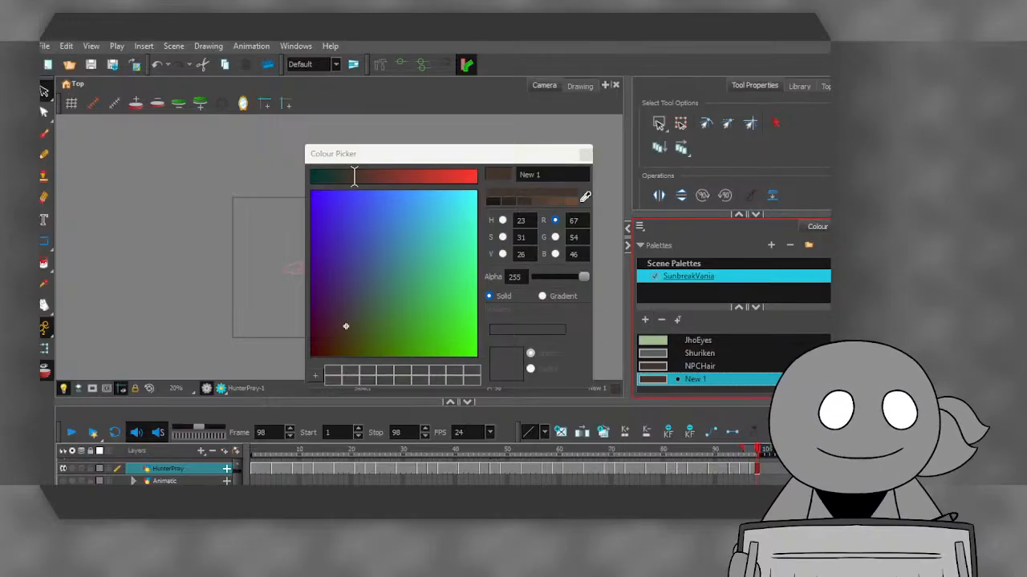
double_click(573, 220)
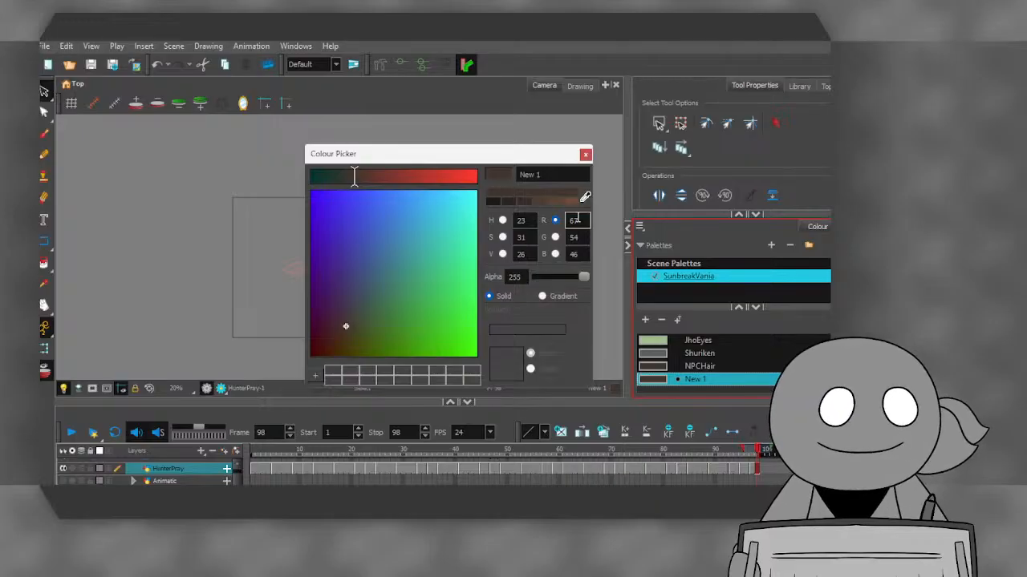
text(185)
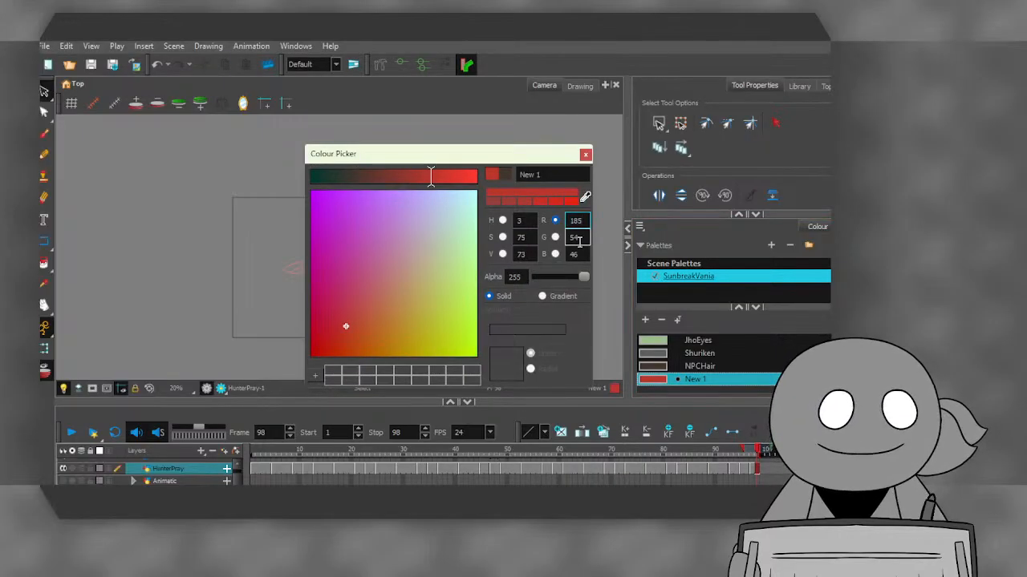
double_click(576, 238)
text(145)
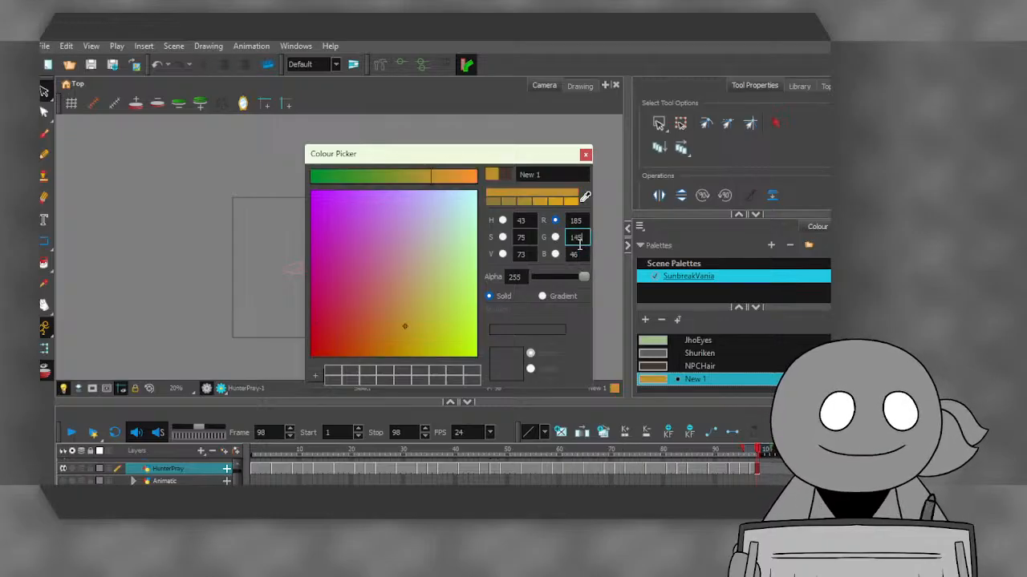
double_click(577, 254)
text(113)
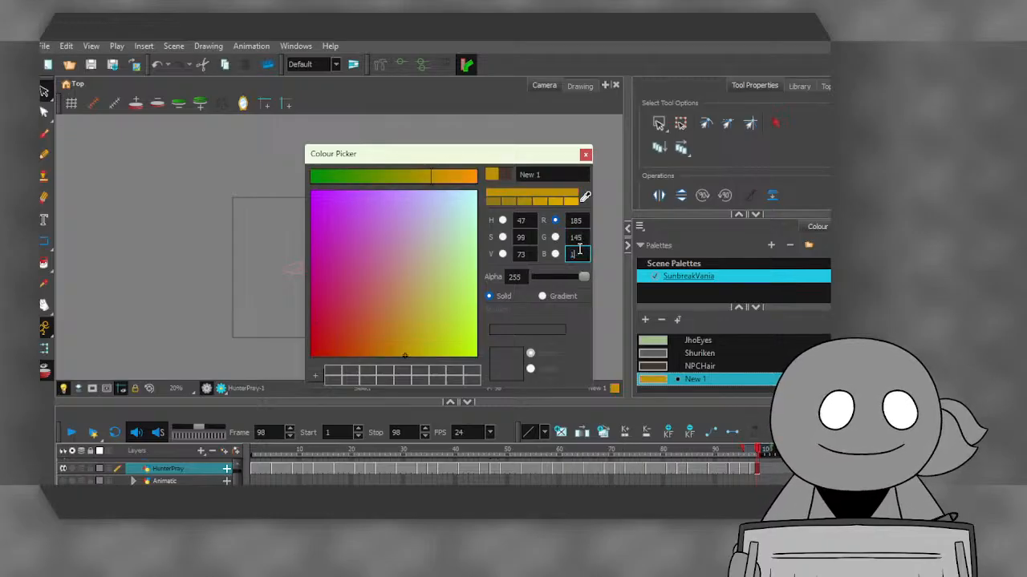
click(533, 174)
triple_click(533, 175)
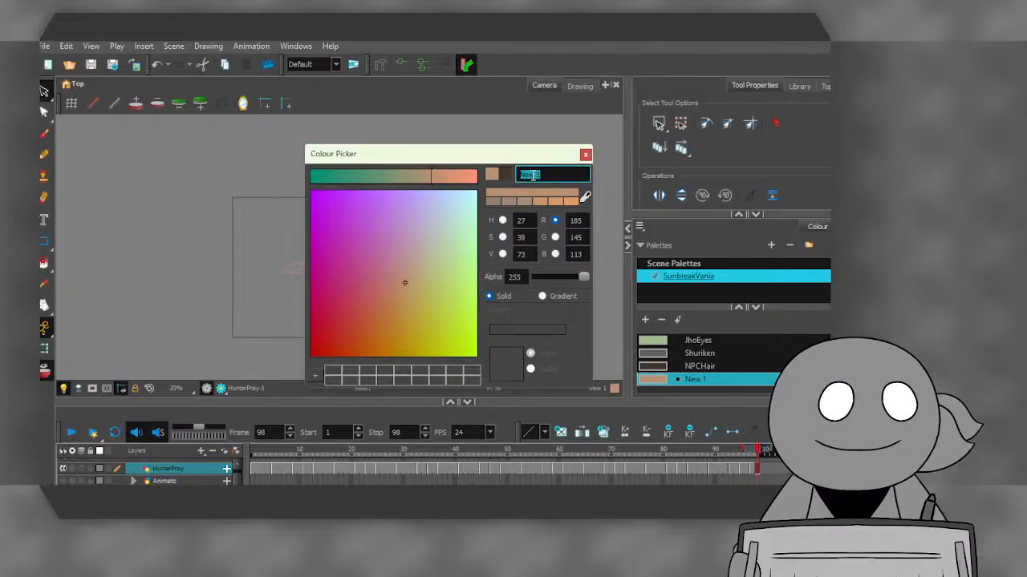
text(NPCS)
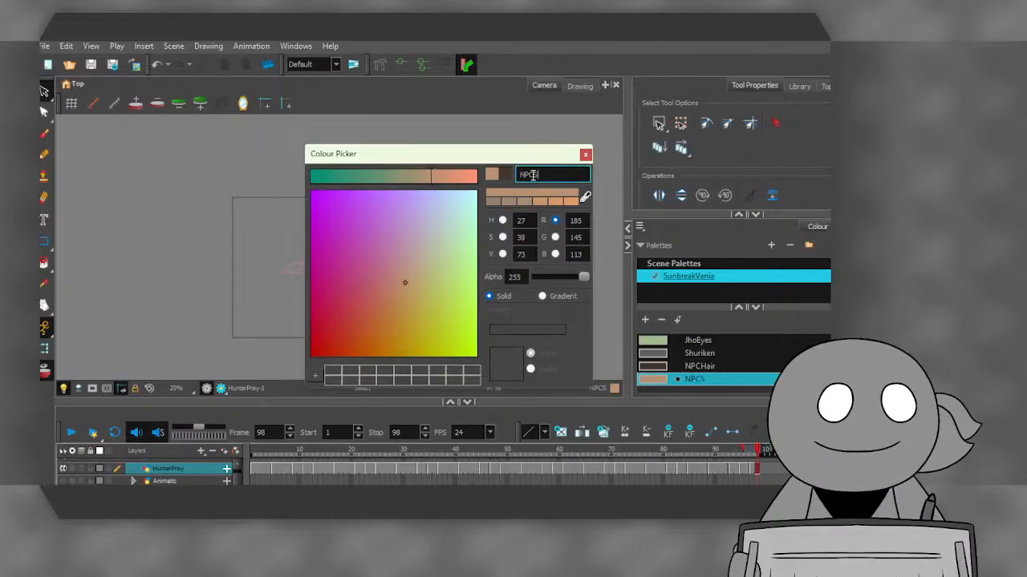
text(kin)
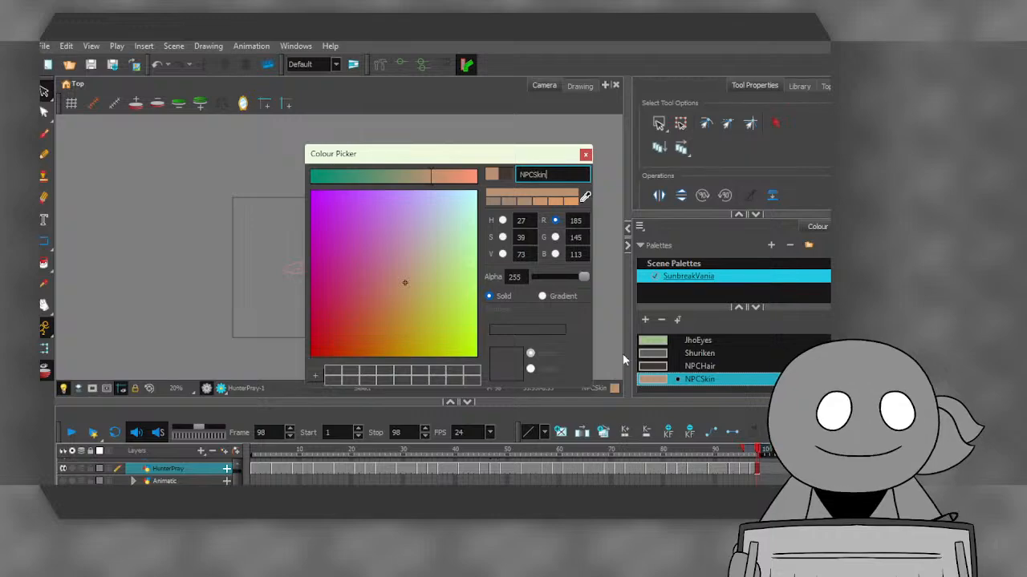
click(645, 320)
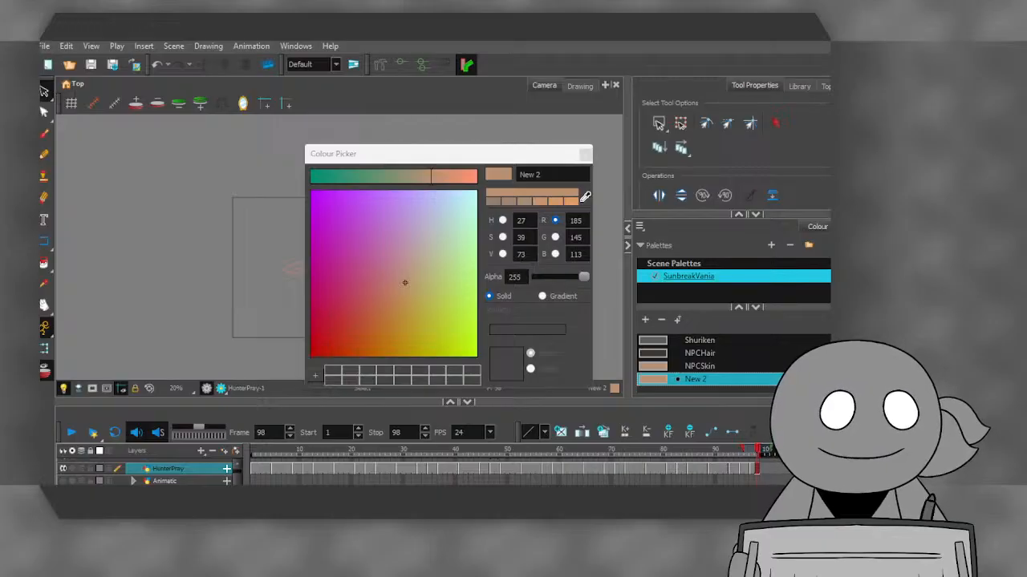
- Rename New 2 to NPCBelt with RGB 138/119/100, then add swatch New 3
drag(449, 153, 137, 174)
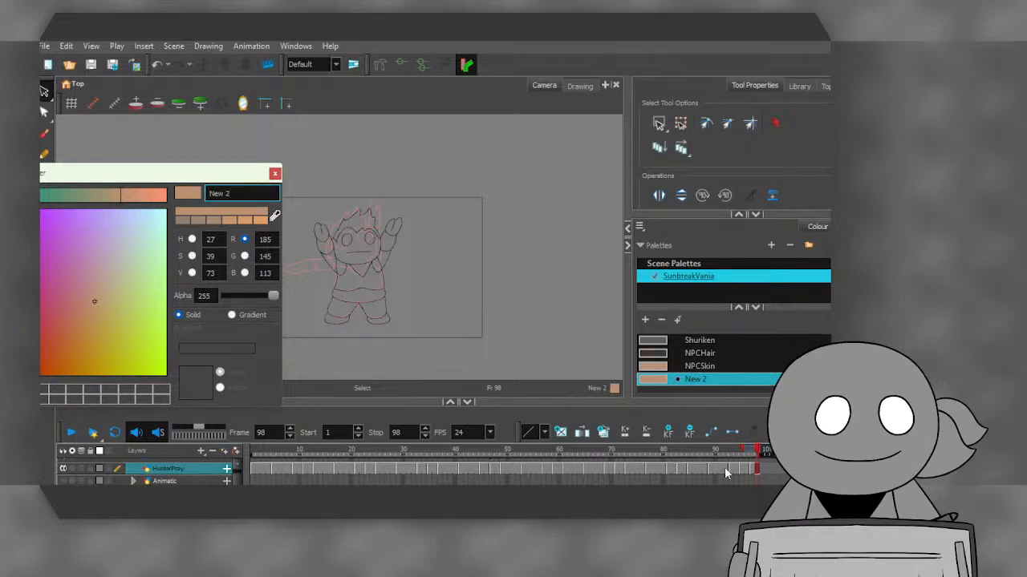
mouse_move(166, 173)
mouse_down()
mouse_move(298, 174)
mouse_move(397, 156)
mouse_up()
triple_click(505, 176)
text(NPCBelt)
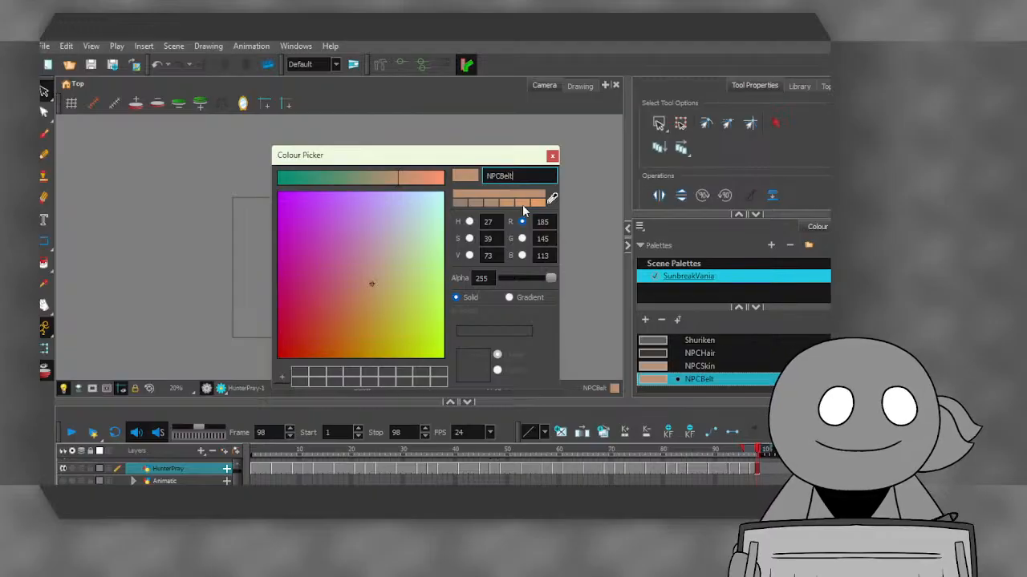
click(543, 222)
text(138)
click(546, 239)
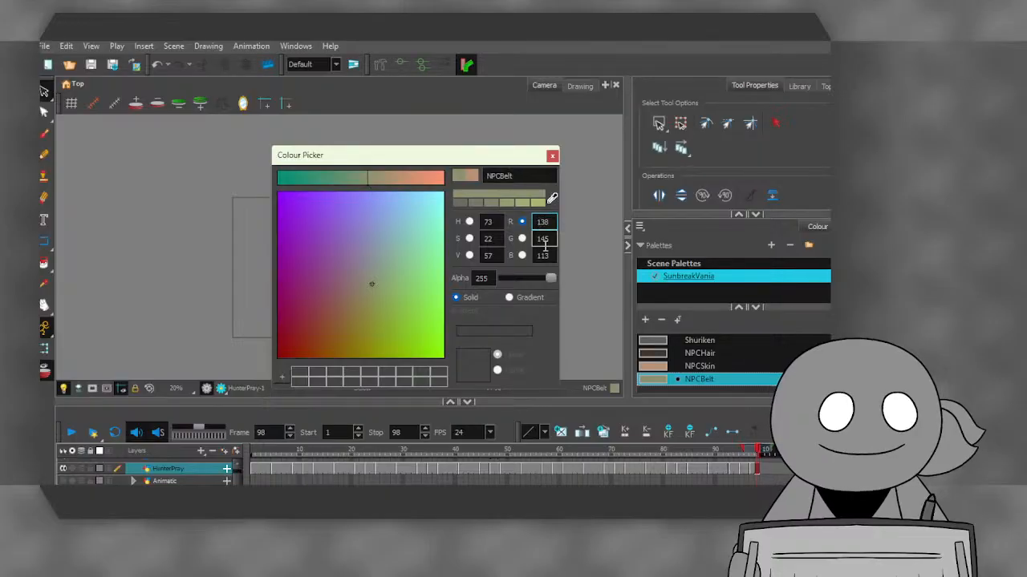
text(119)
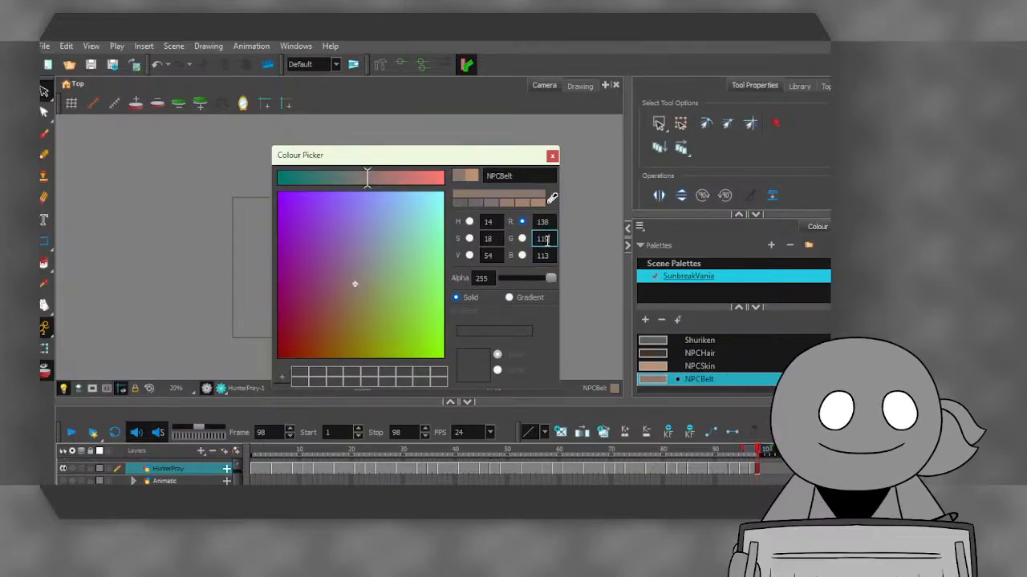
click(546, 255)
text(109)
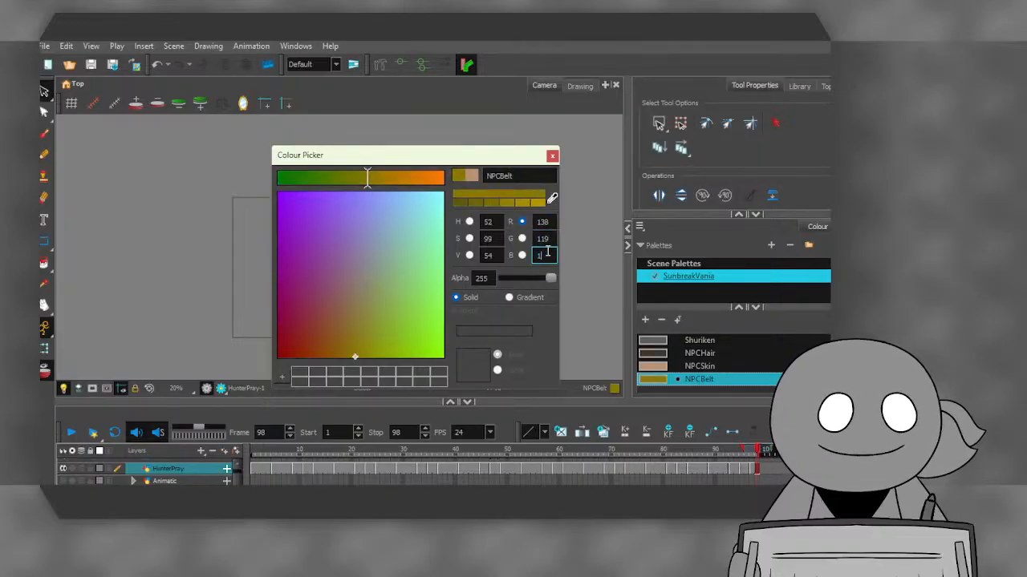
key(BackSpace)
text(00)
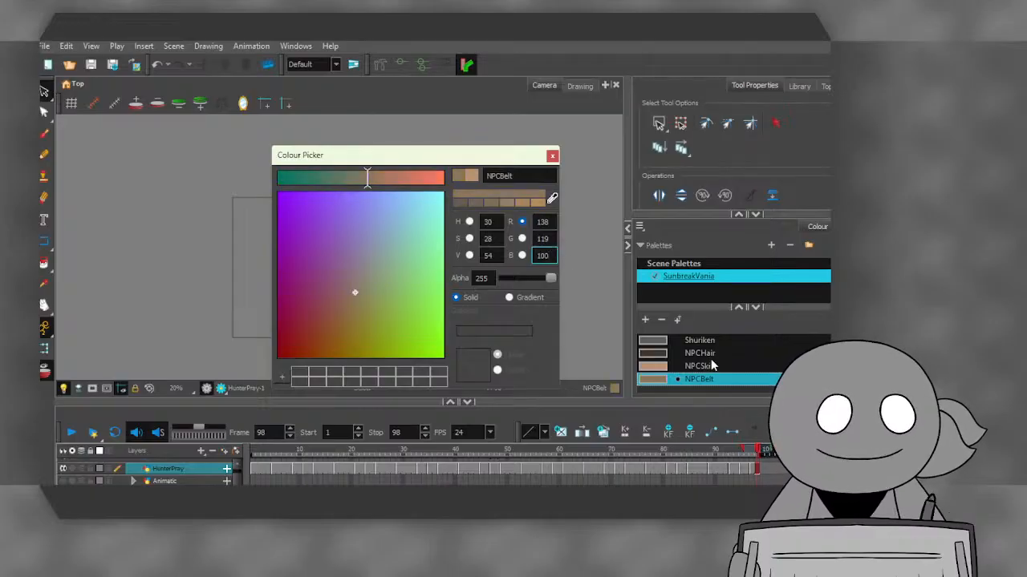
click(645, 319)
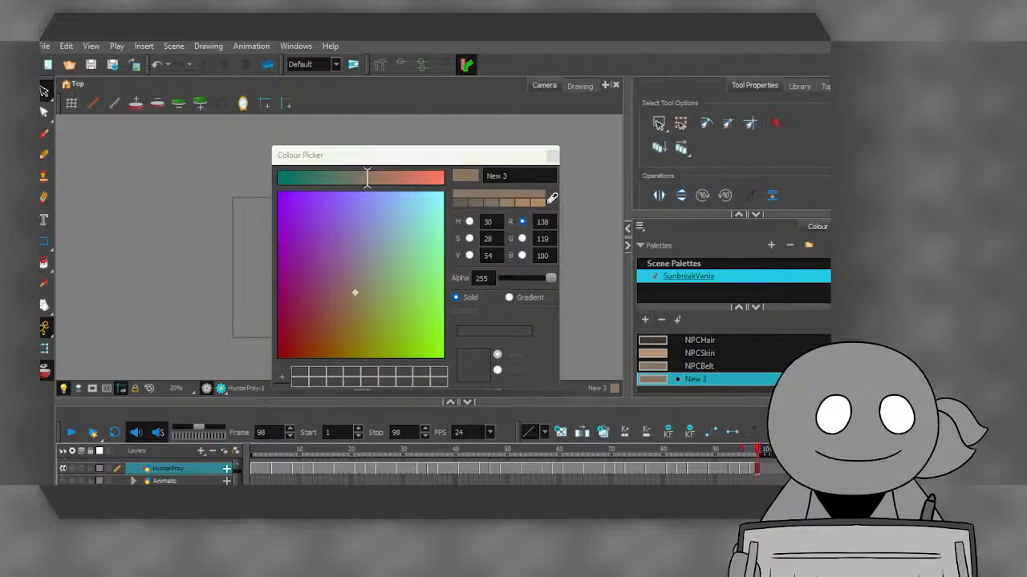
- Rename New 3 to NPCArmor and set its RGB to 61, 62, 63
click(500, 172)
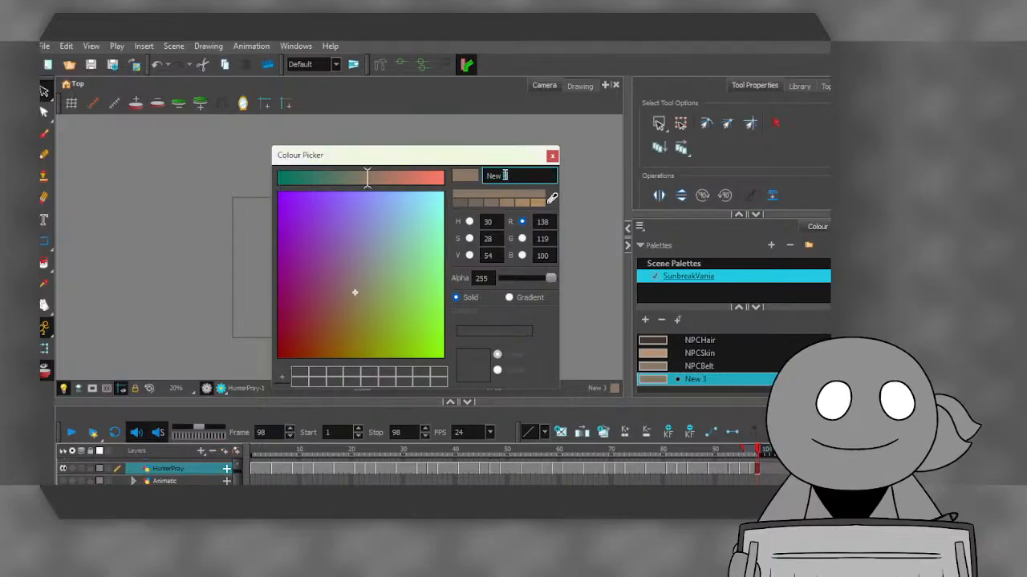
text(NPC)
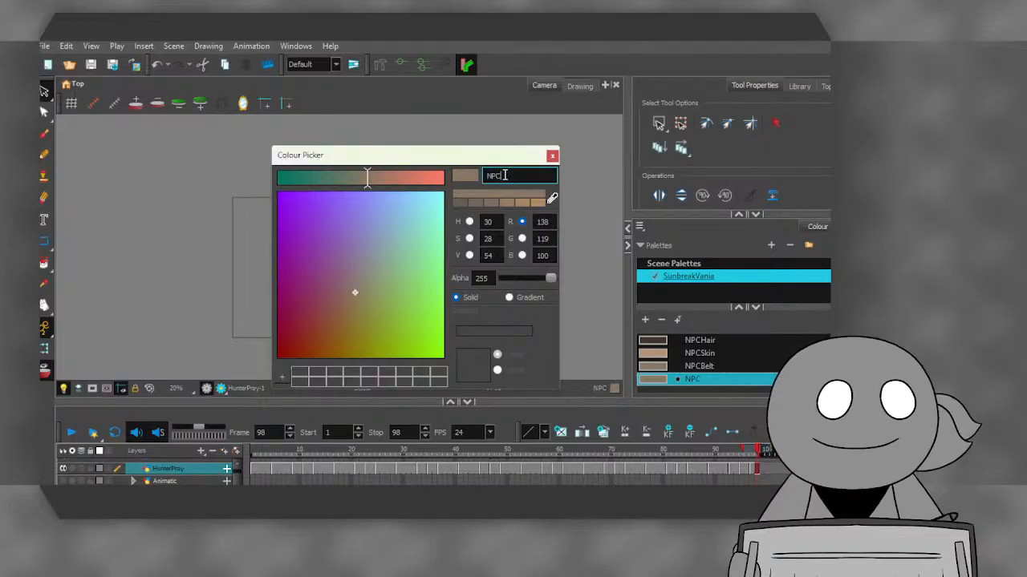
text(Armor)
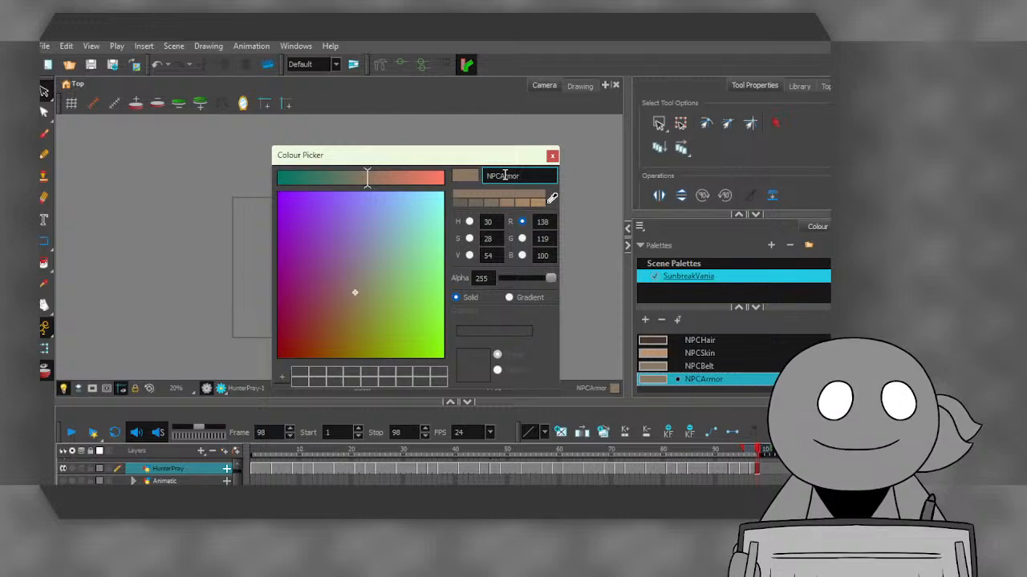
double_click(543, 222)
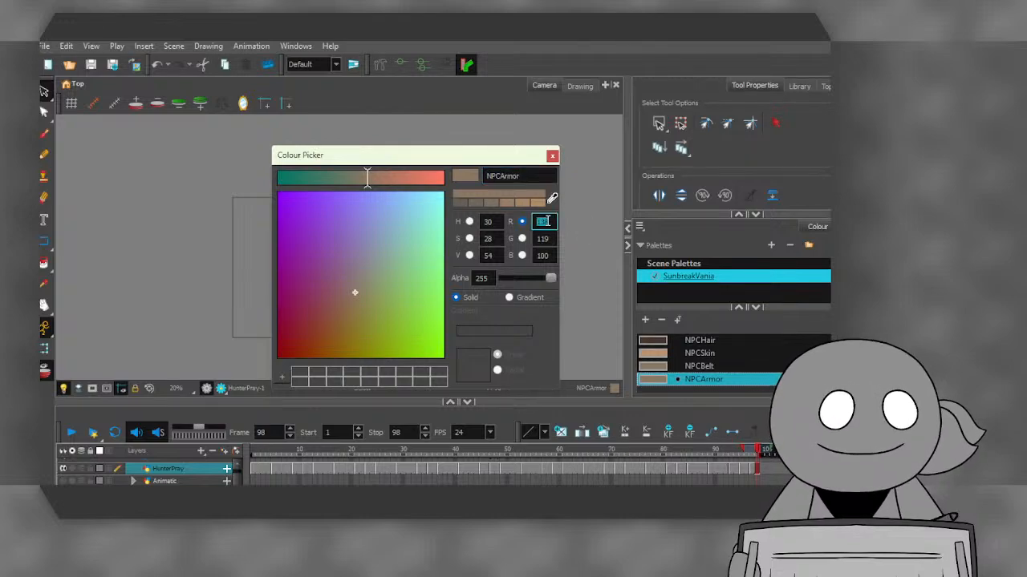
text(61)
double_click(550, 239)
text(62)
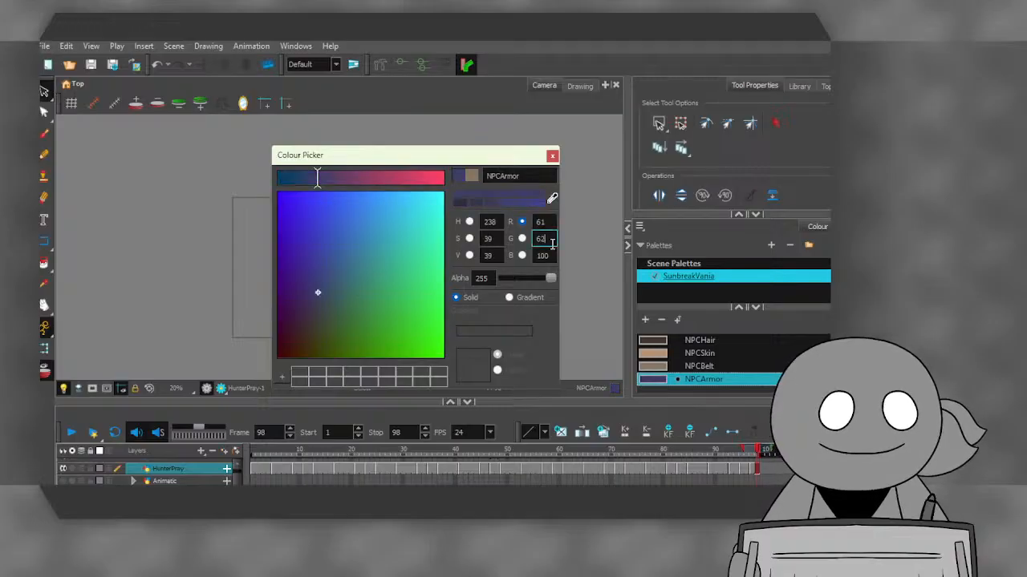
click(543, 255)
text(63)
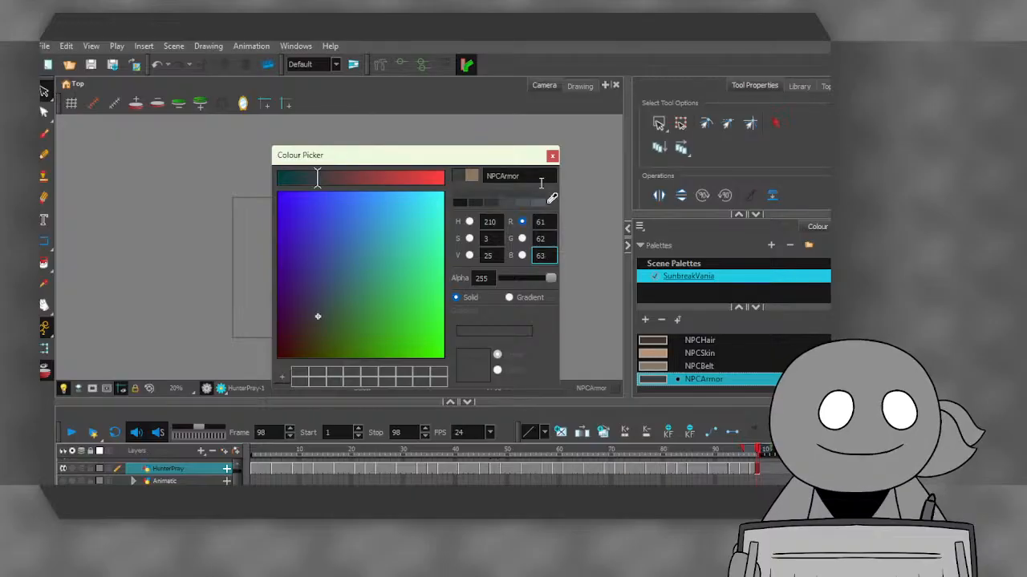
- Add New 4 with RGB 111, 116, 115 and rename it NPCBands
click(644, 319)
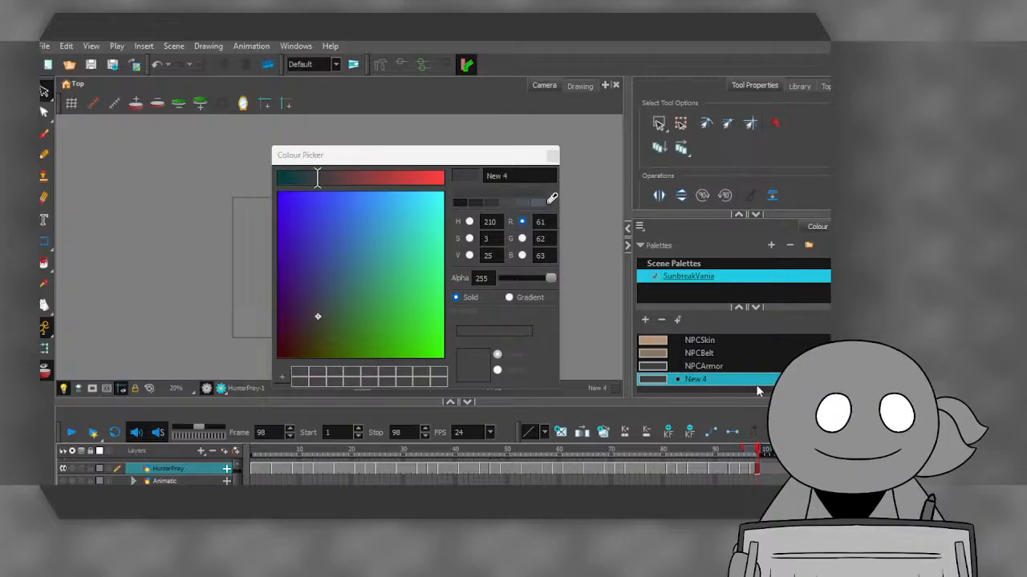
double_click(550, 221)
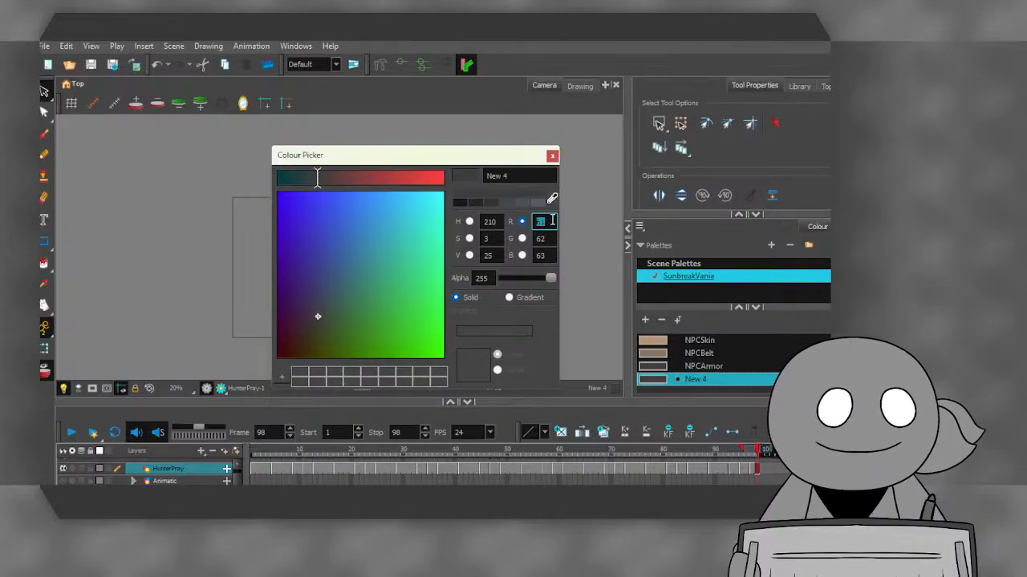
text(111)
double_click(553, 237)
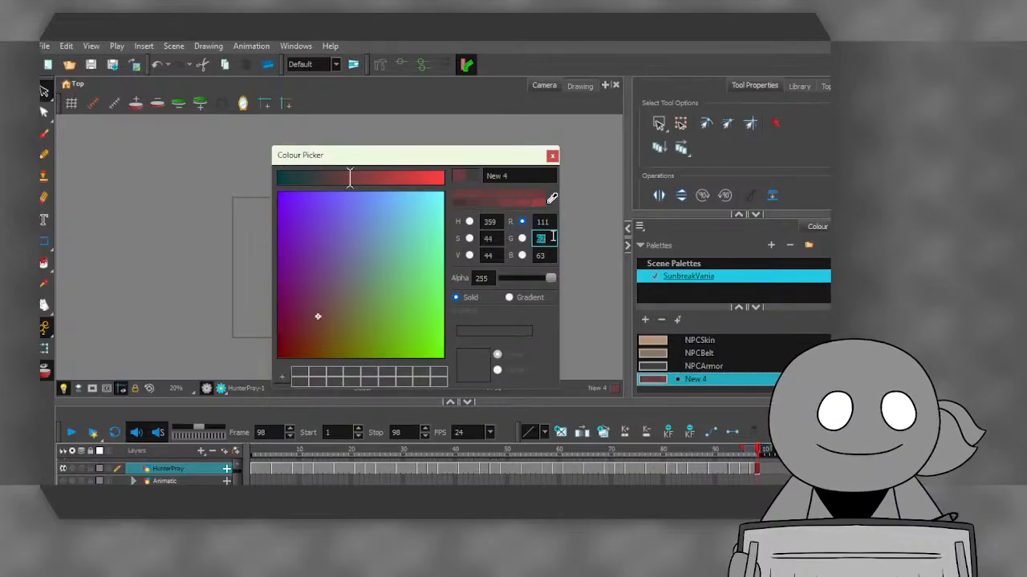
text(116)
double_click(551, 255)
text(115)
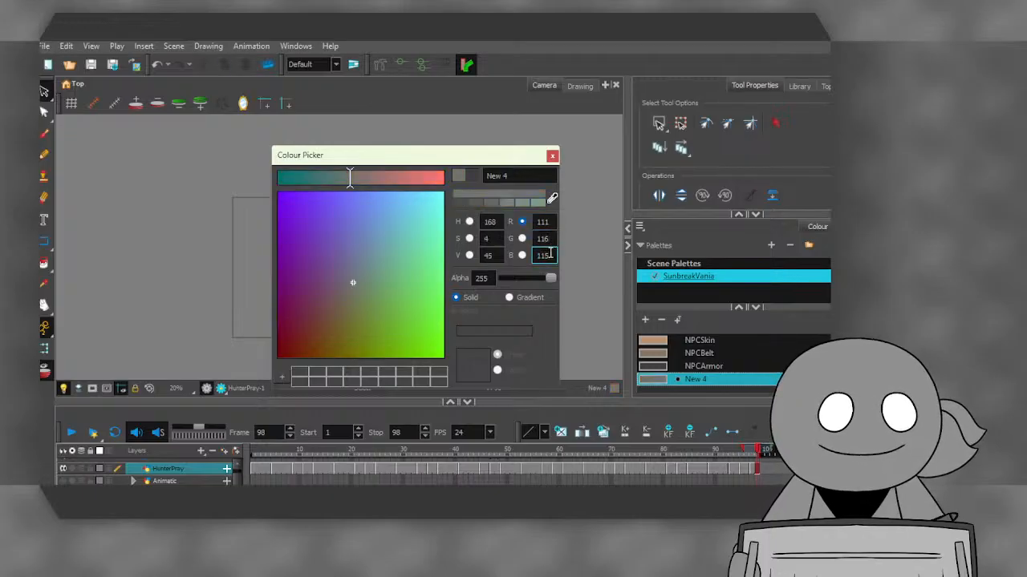
click(552, 156)
click(700, 380)
double_click(700, 380)
text(NPCBands)
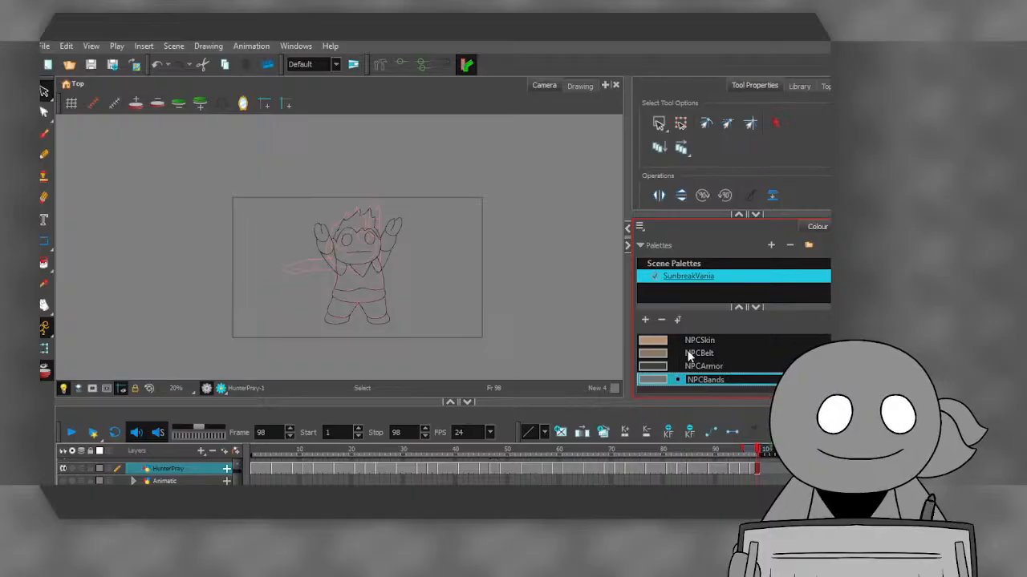
- Select the NPCHair swatch and set the Paint tool to Paint Unpainted mode
click(688, 356)
click(674, 344)
scroll(672, 343, up, 1)
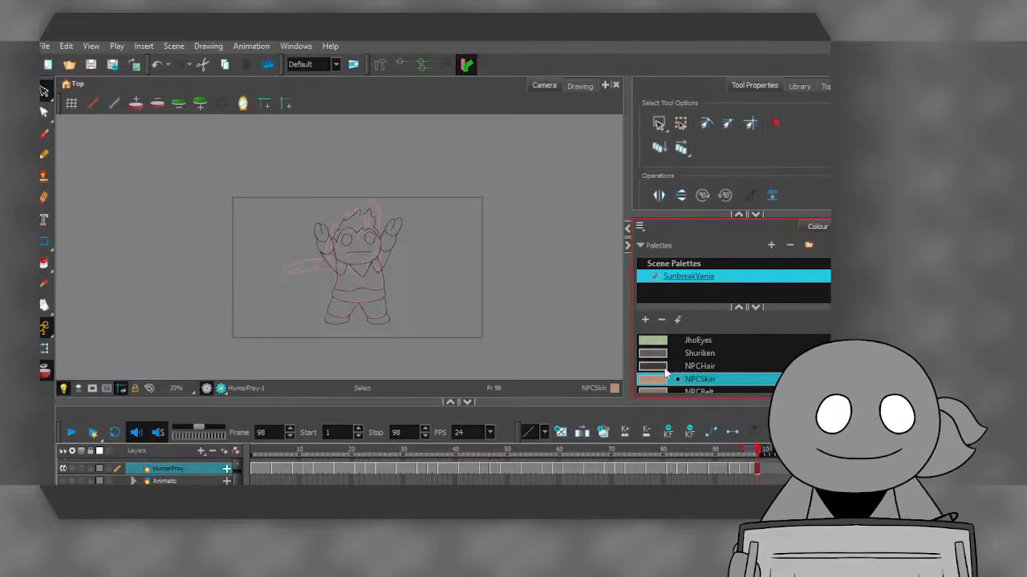
click(682, 365)
click(44, 265)
click(44, 272)
click(76, 275)
- Fill the hunter's hair dark brown on the drawings from frame 3 through frame 11
scroll(361, 239, up, 3)
click(360, 212)
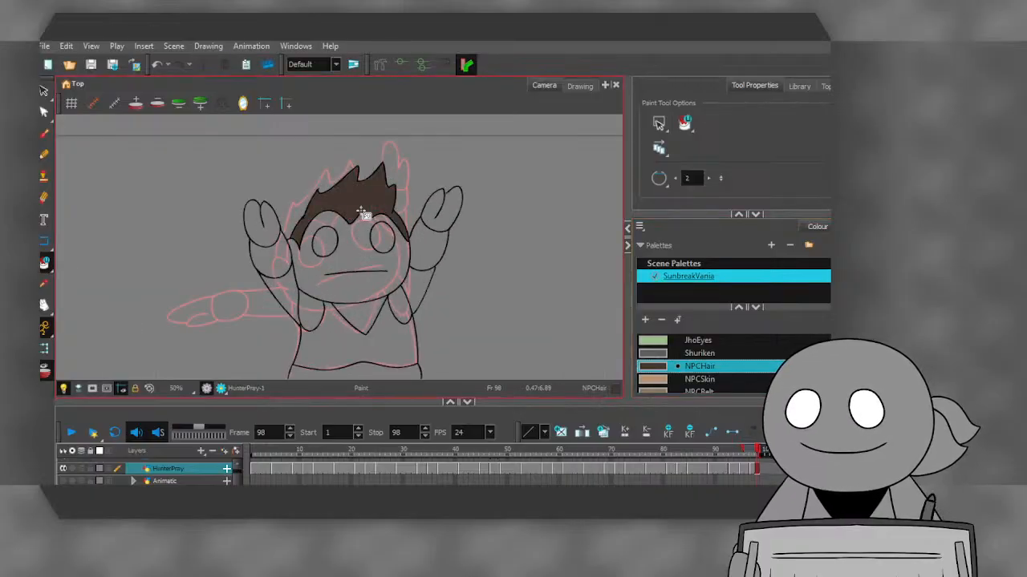
scroll(361, 212, up, 1)
click(264, 465)
key(period)
key(period)
click(367, 201)
key(period)
key(period)
key(period)
key(period)
key(period)
key(period)
click(372, 206)
key(period)
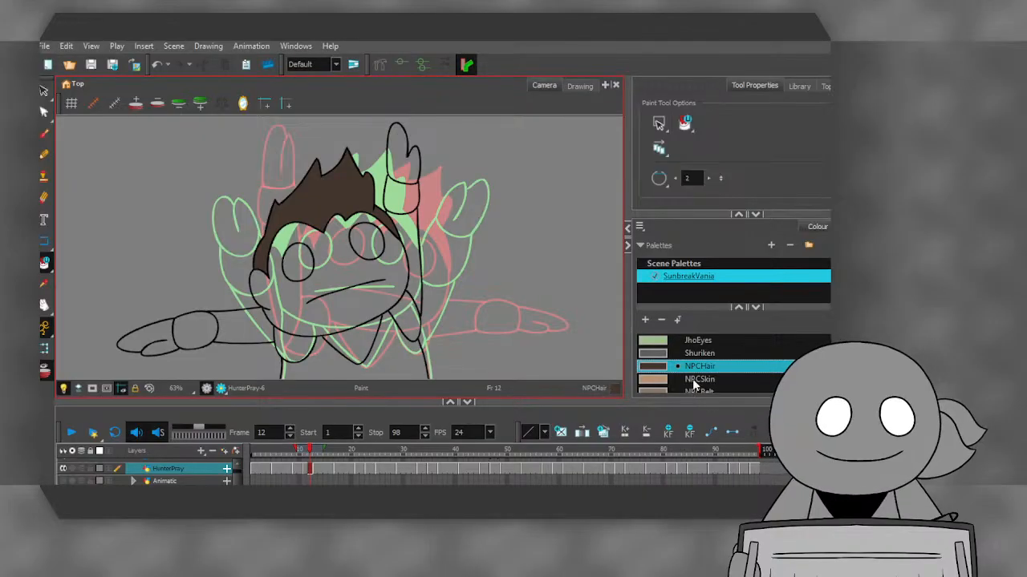
- With NPCSkin, fill the face, arms, raised hand and left hand with skin tone
click(694, 381)
click(352, 275)
click(409, 233)
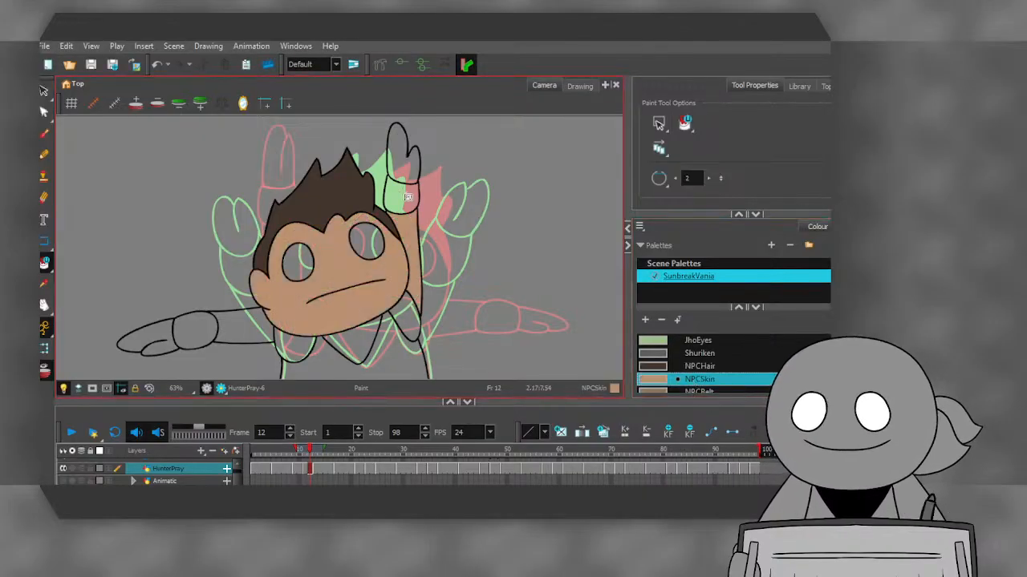
click(399, 164)
click(221, 335)
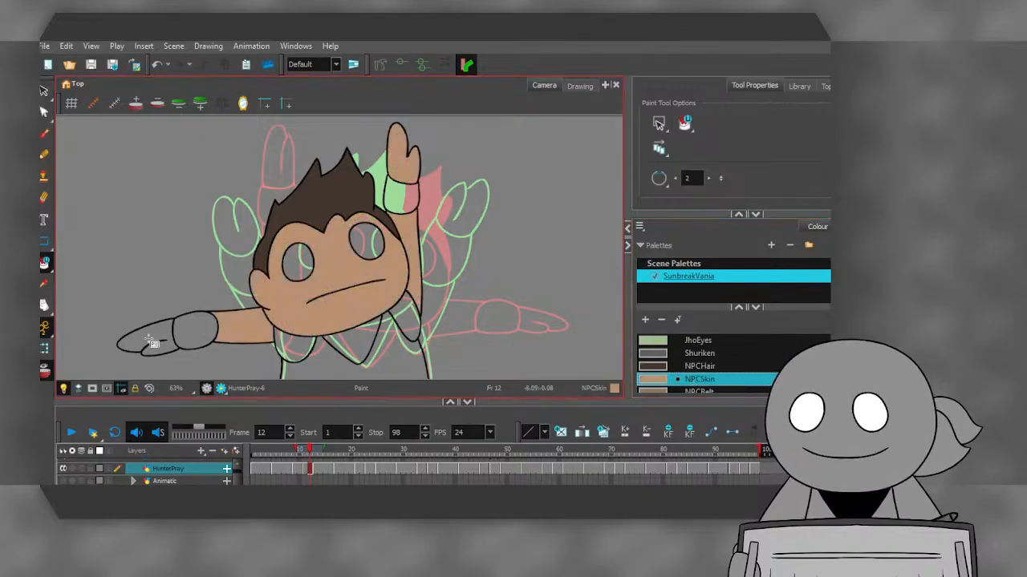
click(146, 340)
key(period)
- Fill the left arm, left hand, right arm, face and right hand with skin tone on the next drawing
click(248, 275)
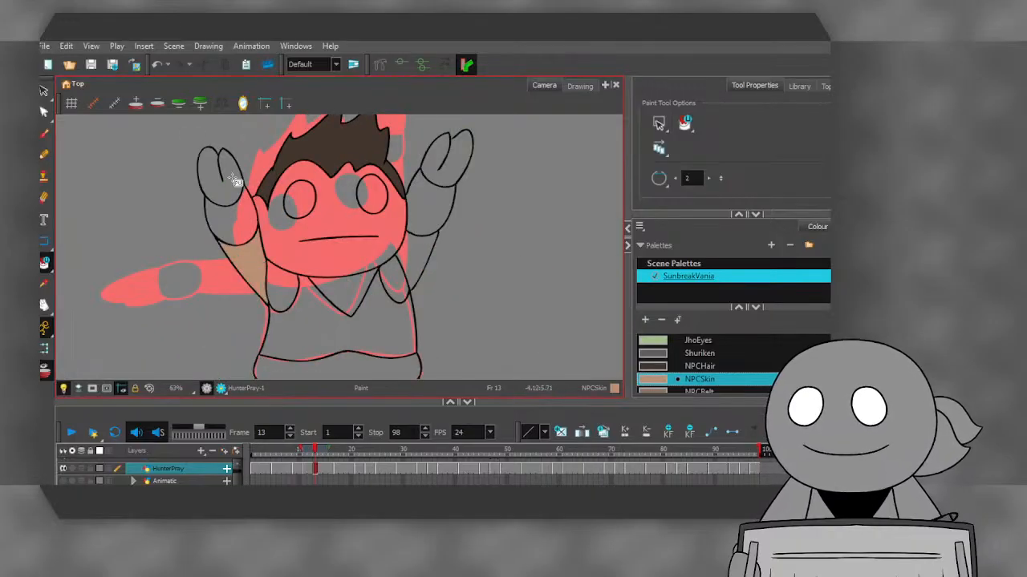
click(233, 178)
click(420, 256)
click(392, 218)
click(446, 170)
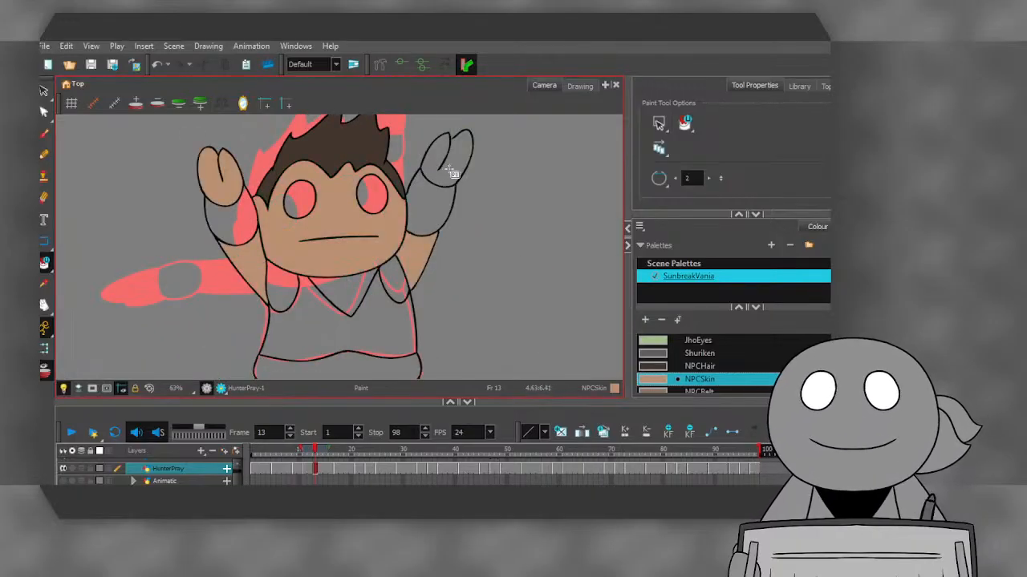
key(period)
key(period)
key(period)
key(period)
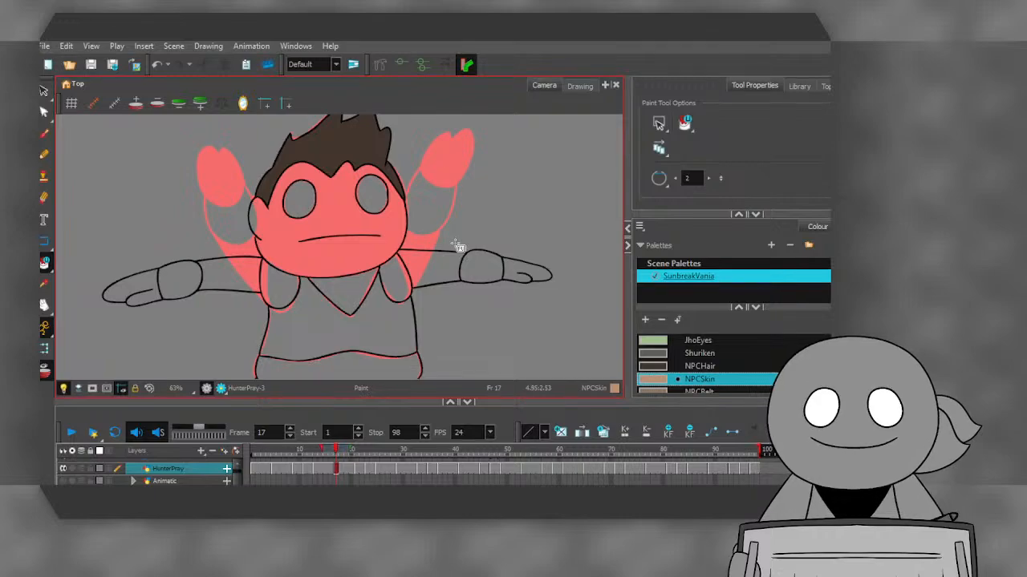
- Fill the right arm, fingers, face, left arm and left hand with skin tone, redoing one wrong fill
click(433, 278)
click(518, 269)
click(396, 239)
click(205, 274)
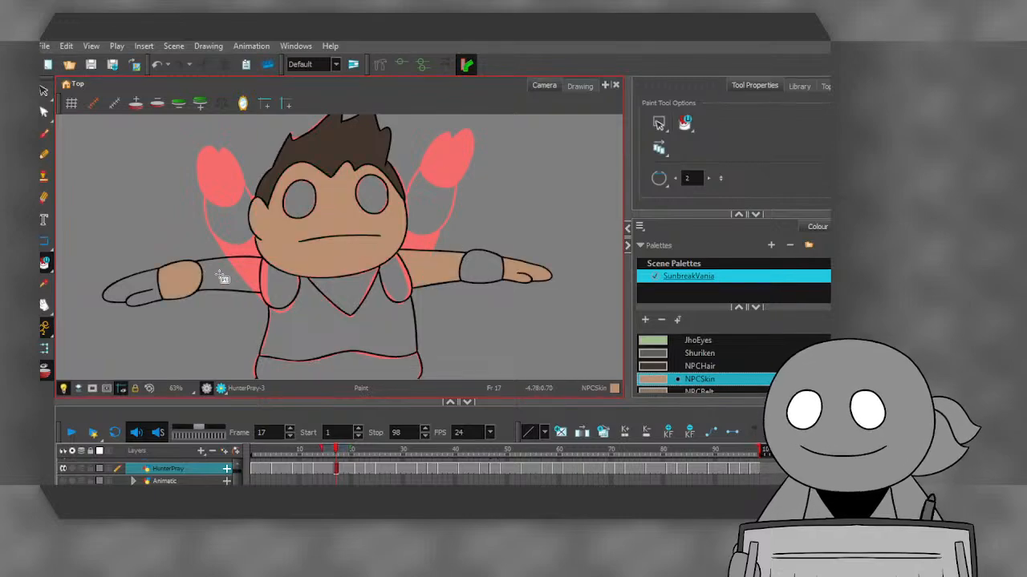
key(ctrl+z)
click(229, 284)
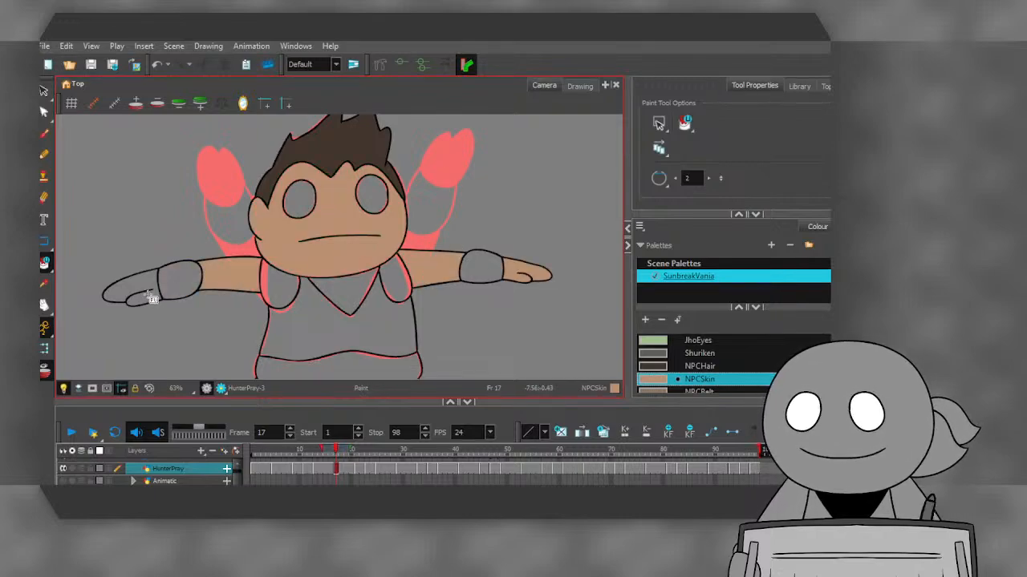
click(143, 294)
key(period)
key(period)
- Fill the raised arm, face, right arm and right hand with skin tone on the following drawing
key(period)
key(period)
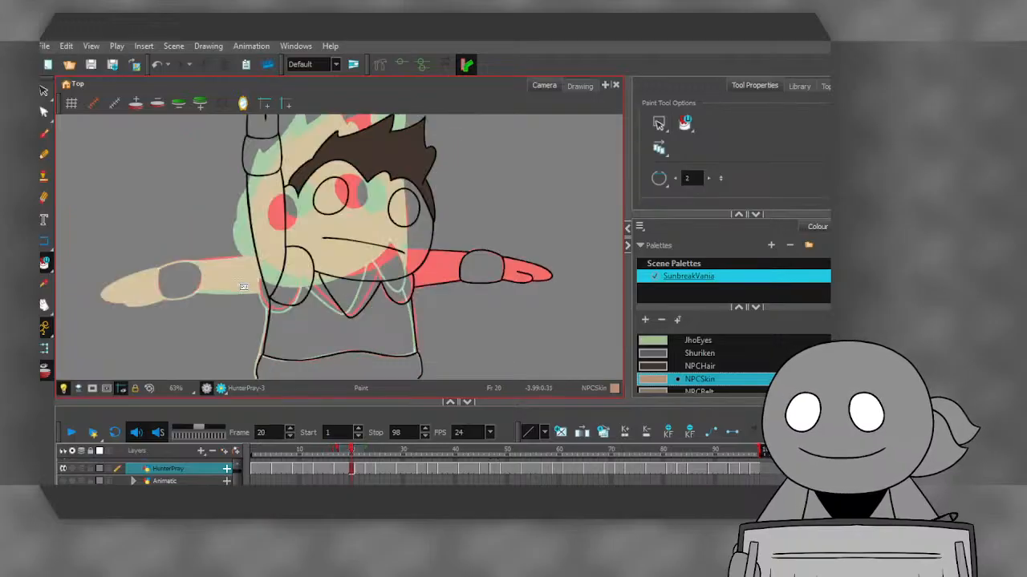
click(270, 247)
click(375, 230)
click(442, 266)
click(526, 271)
scroll(317, 321, down, 2)
key(period)
key(period)
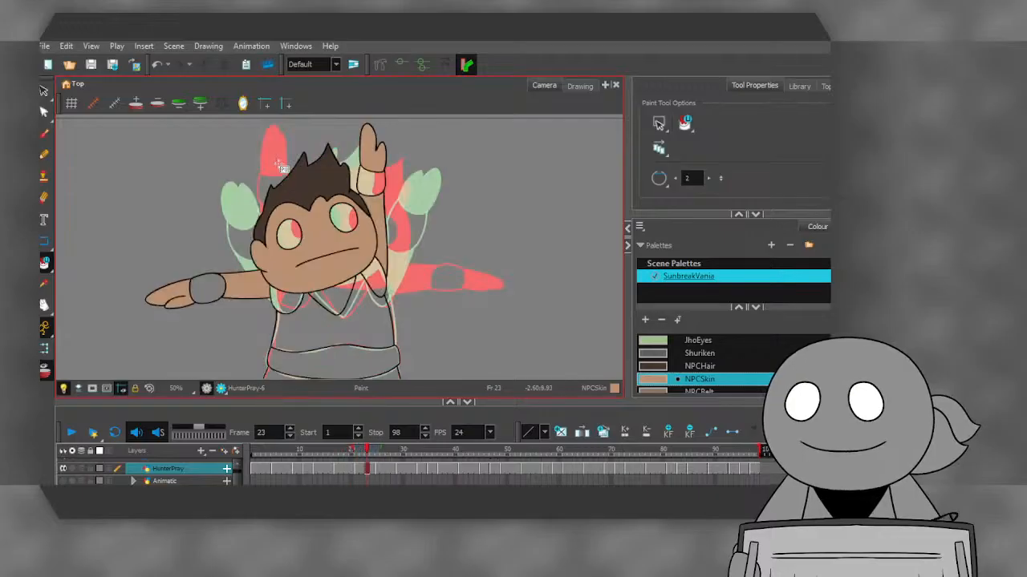
key(comma)
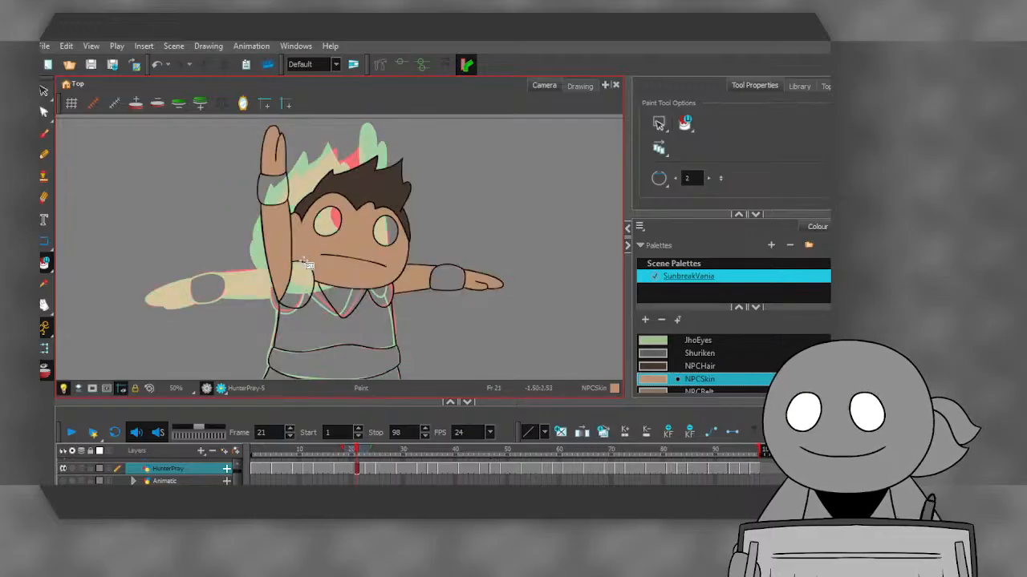
scroll(680, 373, down, 1)
click(681, 355)
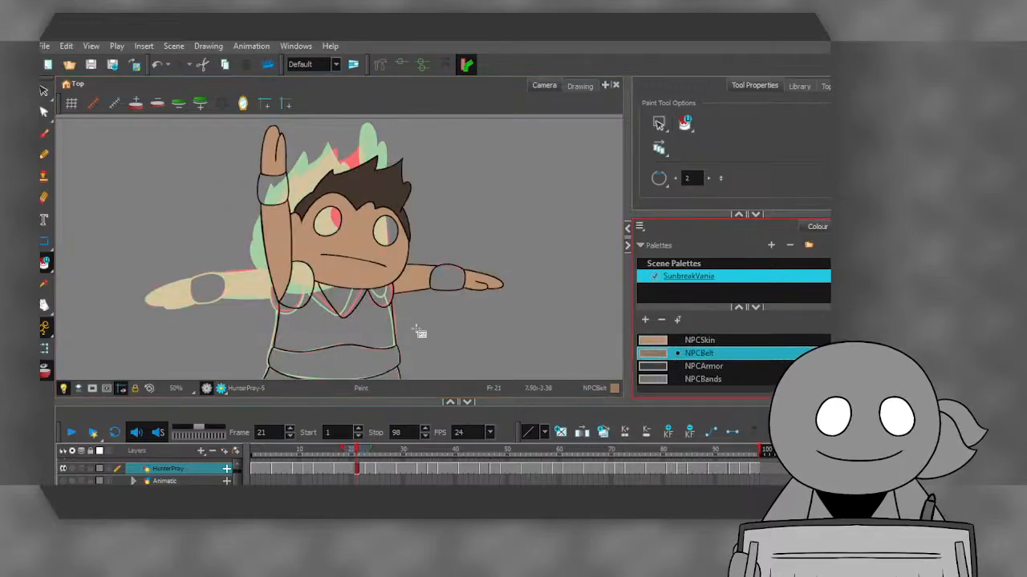
- Fill the belt and area under the raised arm brown, then fill the neck with NPCSkin
scroll(283, 241, down, 2)
scroll(302, 309, up, 2)
click(305, 326)
click(298, 250)
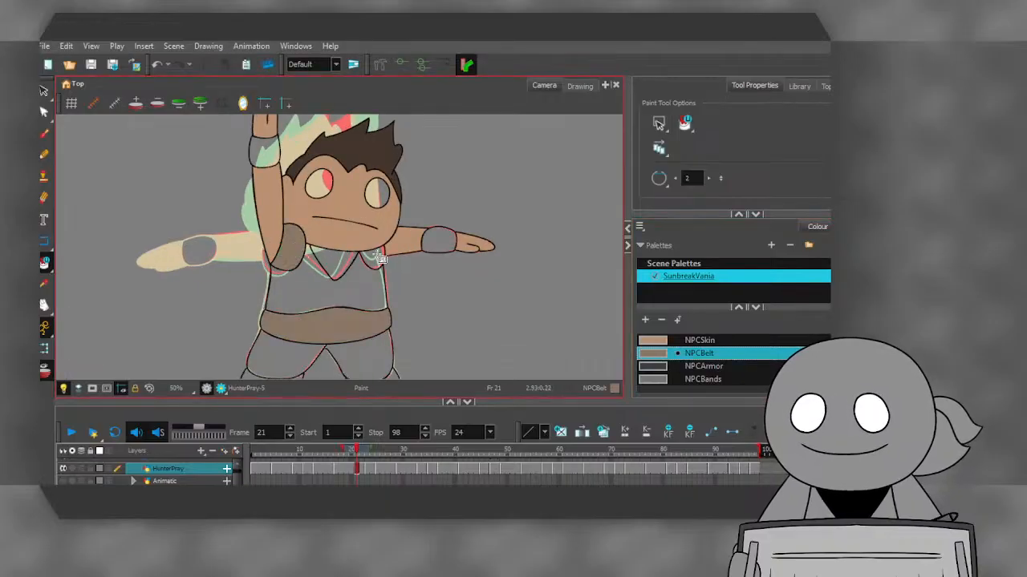
click(698, 340)
click(333, 267)
key(comma)
click(333, 267)
key(comma)
key(comma)
key(comma)
key(comma)
key(comma)
key(comma)
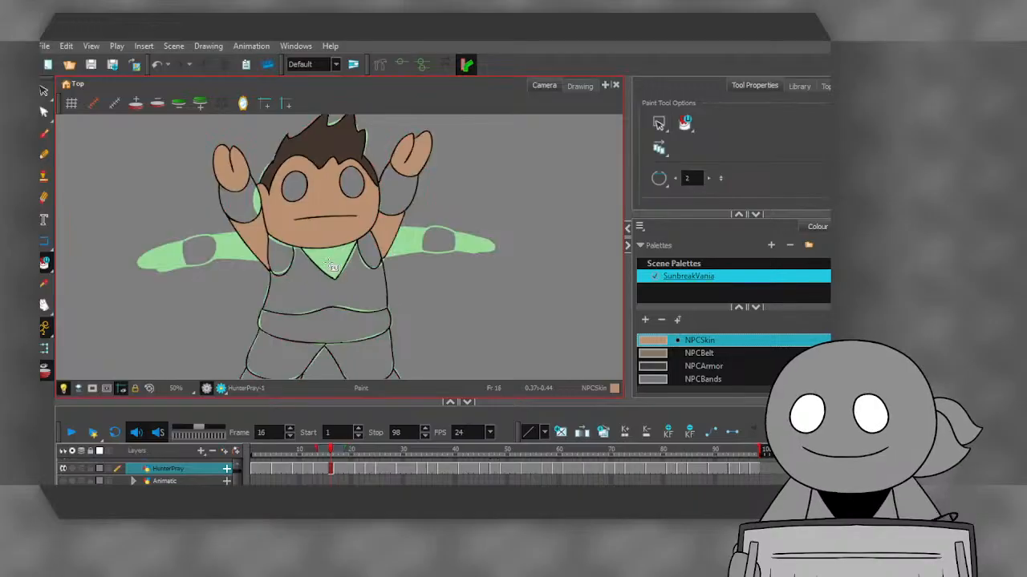
key(comma)
key(comma)
key(comma)
key(comma)
key(comma)
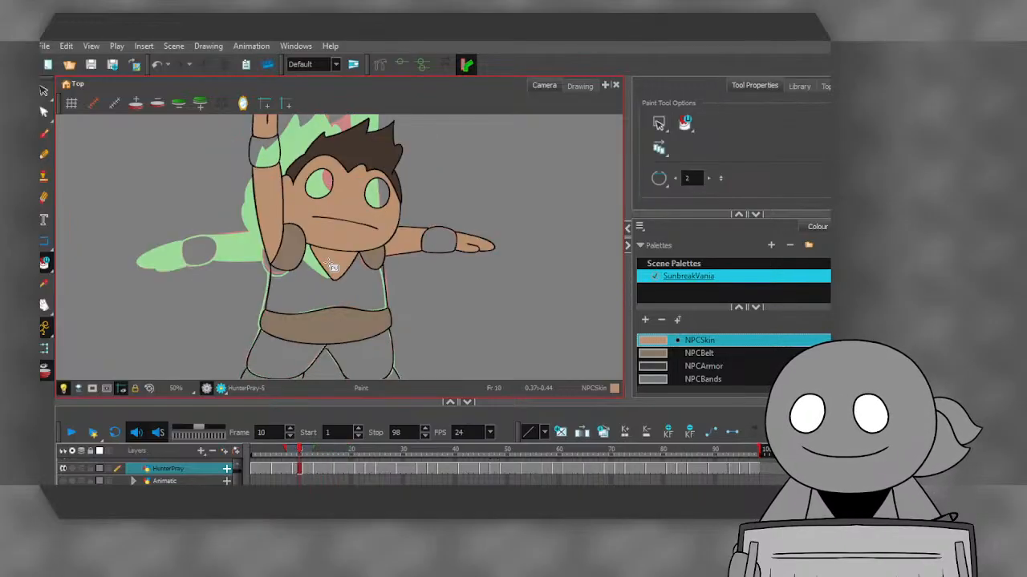
- With NPCBelt, fill the belt and shoulders brown on the next two frames
key(period)
click(698, 354)
key(period)
click(346, 329)
key(period)
key(period)
click(284, 265)
click(341, 322)
click(373, 255)
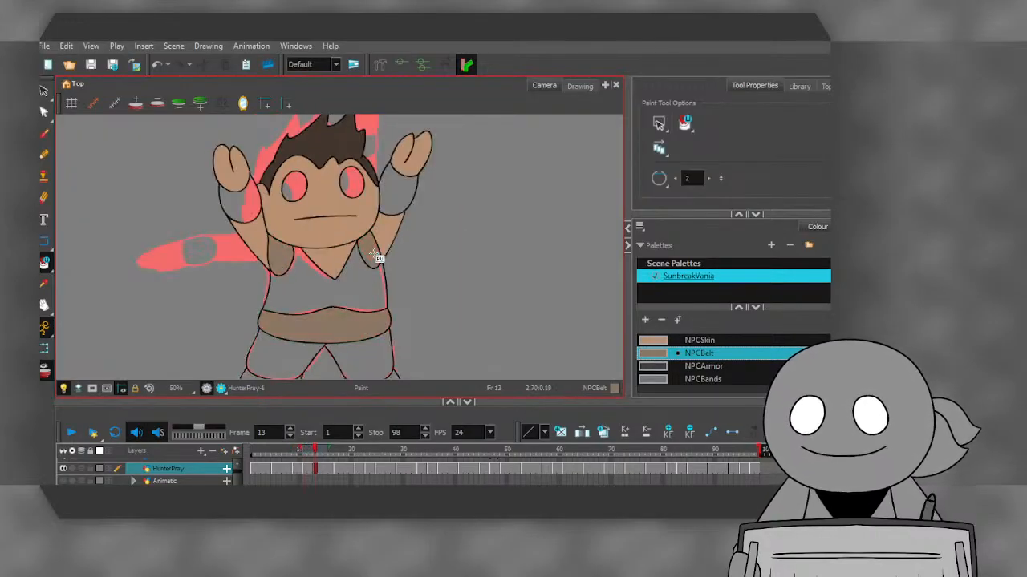
- Fill the right shoulder, belt and left shoulder brown on the next drawing
key(period)
key(period)
key(period)
key(period)
click(371, 250)
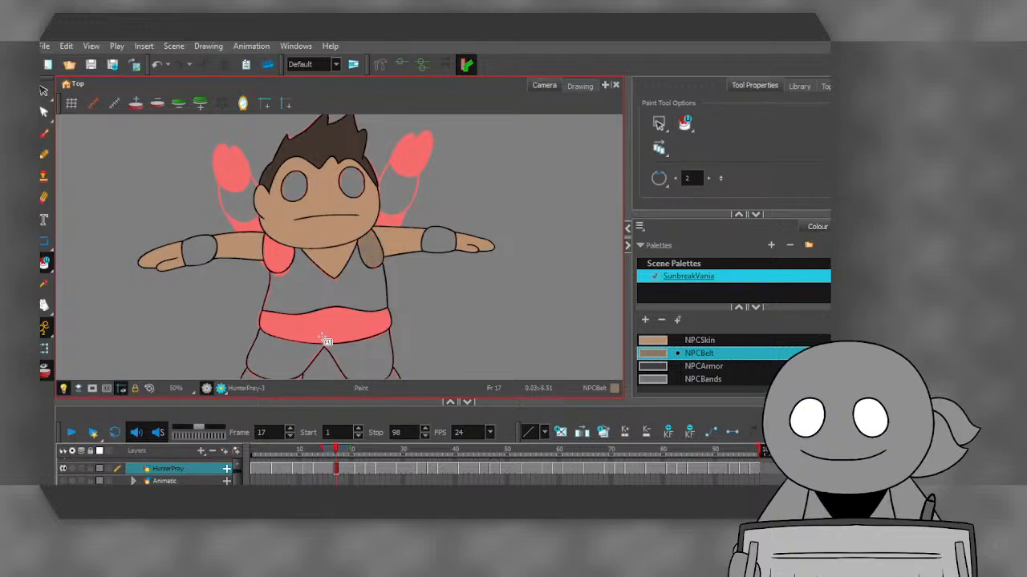
click(321, 332)
click(283, 262)
key(period)
key(period)
key(period)
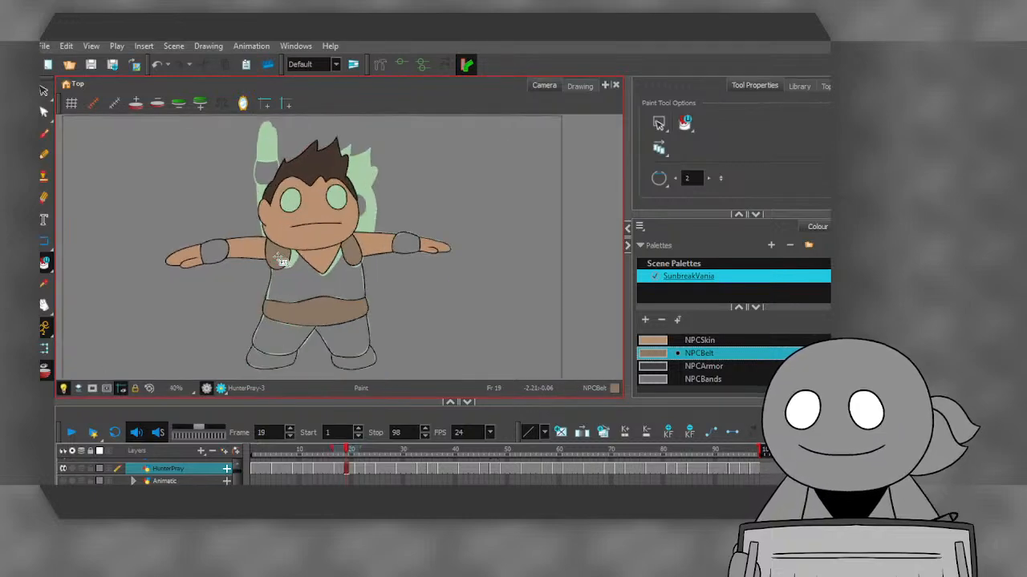
key(period)
key(period)
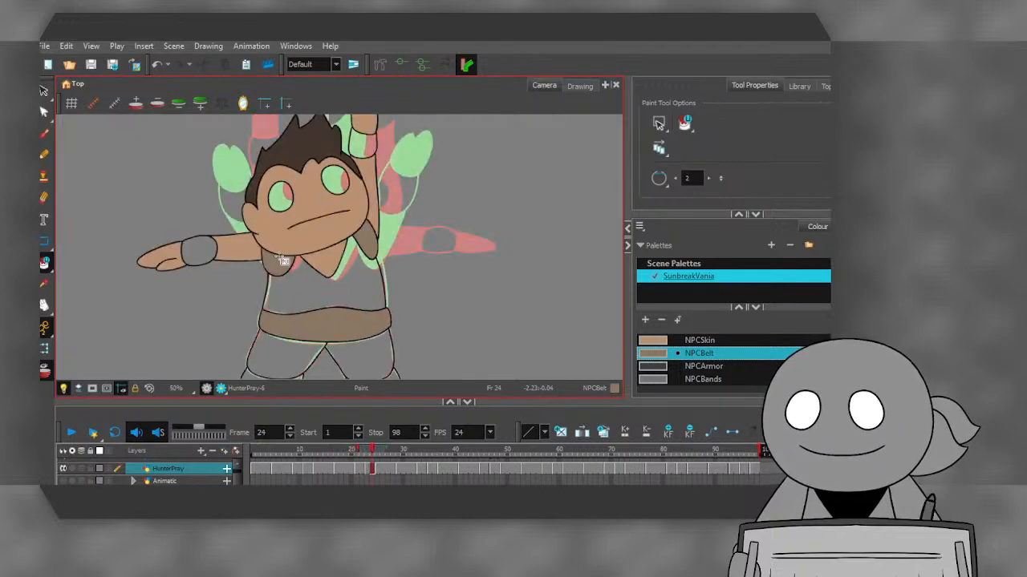
- With NPCArmor, fill the torso, both legs and both feet dark grey
click(724, 367)
click(355, 297)
scroll(359, 337, down, 2)
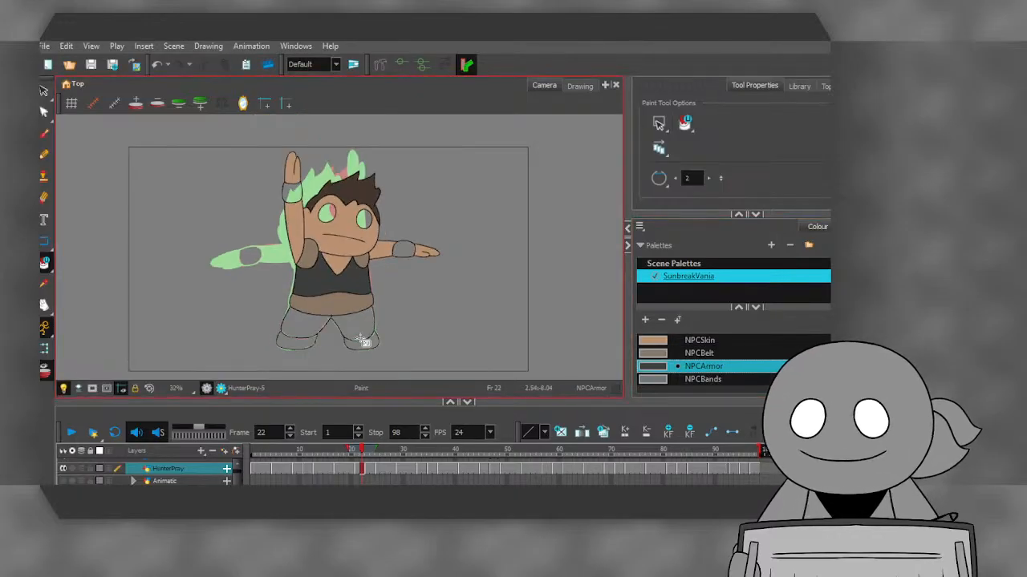
scroll(360, 341, up, 1)
click(354, 324)
click(313, 324)
click(281, 342)
click(362, 342)
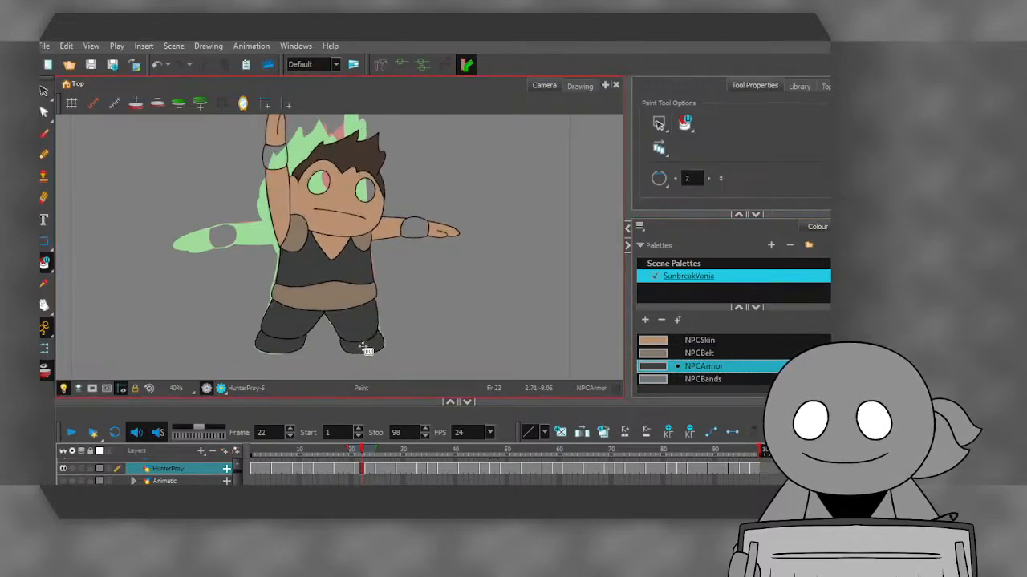
key(period)
- Fill the torso, legs and feet dark grey on the next two drawings
click(357, 337)
click(354, 325)
click(298, 320)
click(279, 343)
click(321, 265)
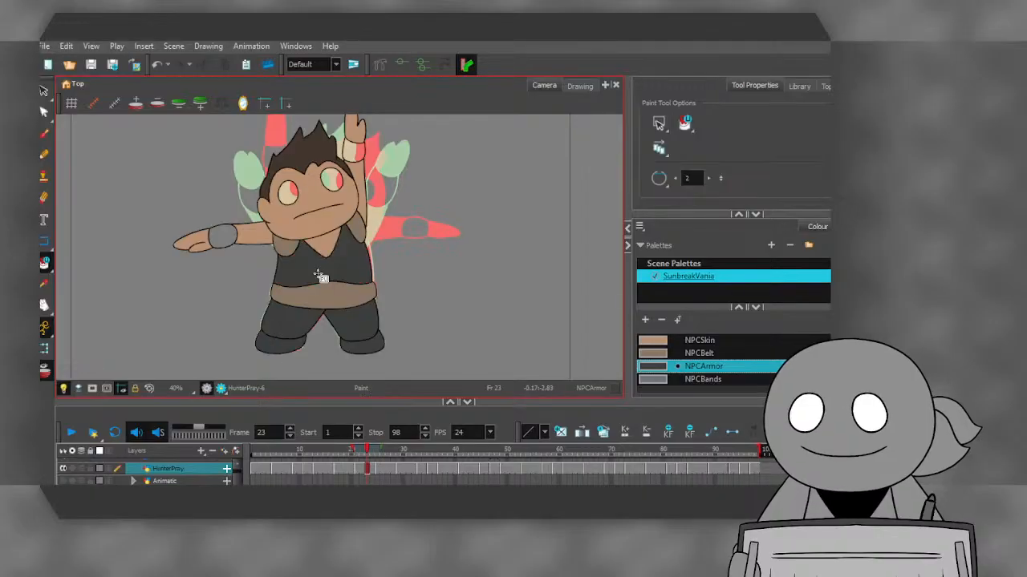
key(period)
key(period)
click(321, 275)
click(358, 325)
click(358, 353)
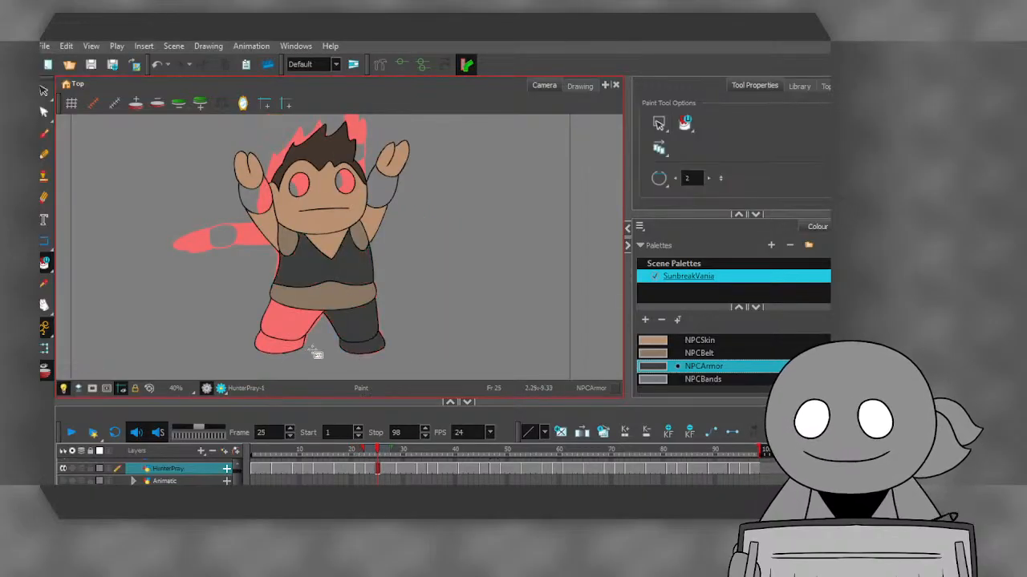
click(278, 347)
click(285, 328)
key(period)
key(period)
key(period)
key(period)
- Fill the left leg, torso, right leg and both feet dark grey on the following drawing
click(287, 327)
click(330, 275)
click(352, 321)
click(362, 353)
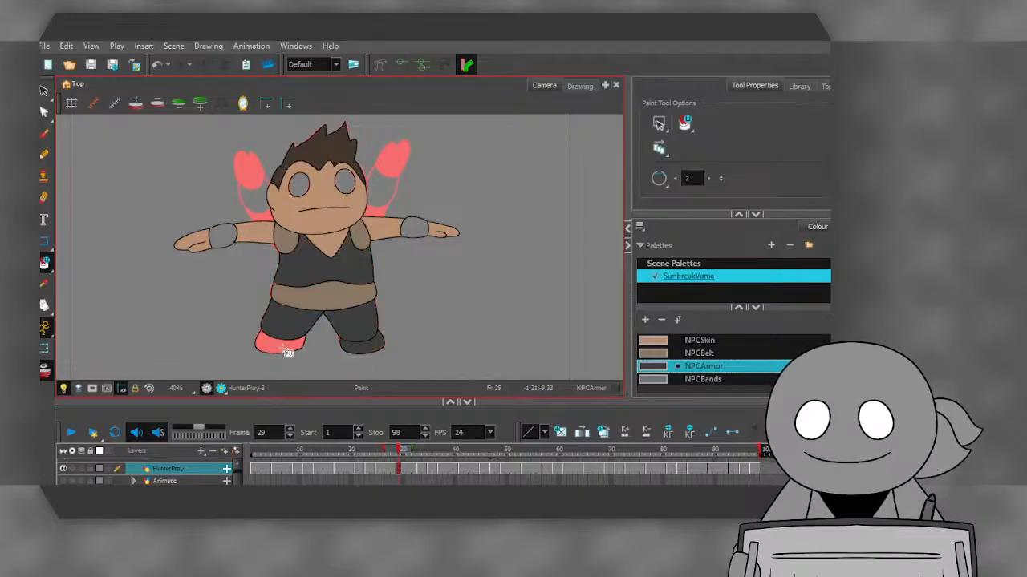
click(277, 344)
key(period)
key(period)
key(period)
key(period)
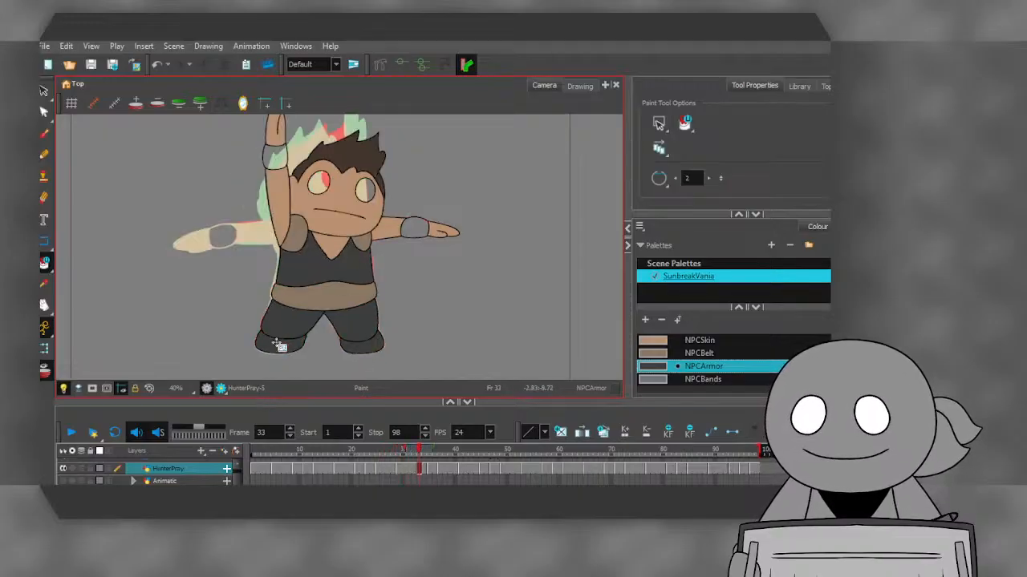
scroll(666, 357, up, 10)
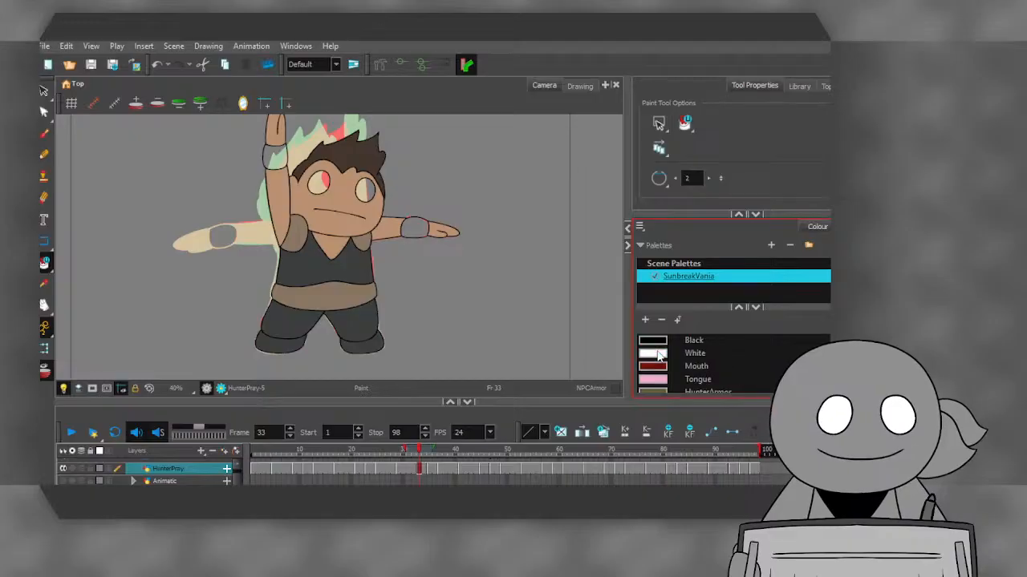
- With the White swatch, fill the red eyes white on frames 33 through 37
click(661, 354)
click(325, 187)
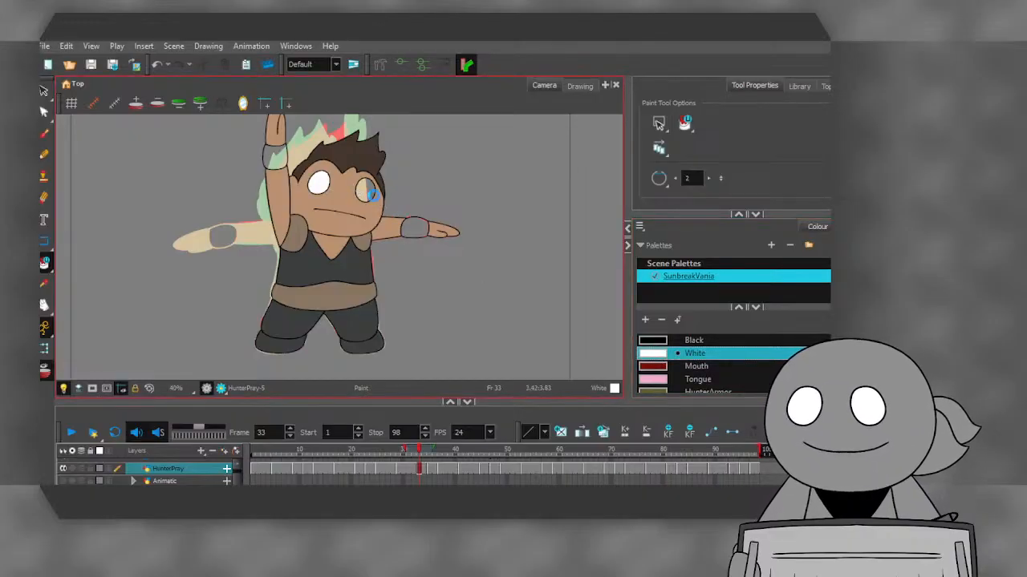
key(period)
key(period)
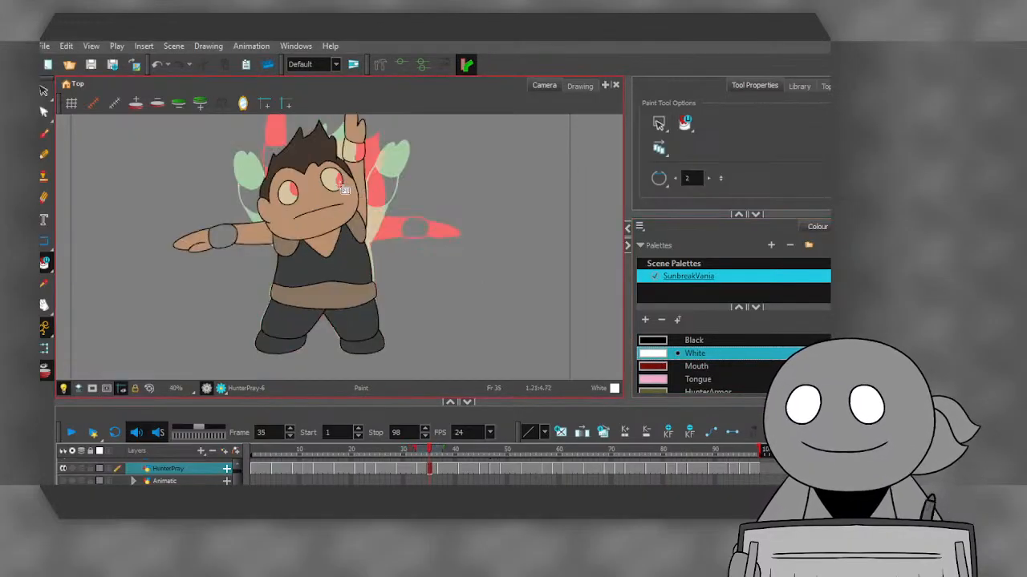
click(339, 186)
click(295, 194)
key(period)
key(period)
click(297, 193)
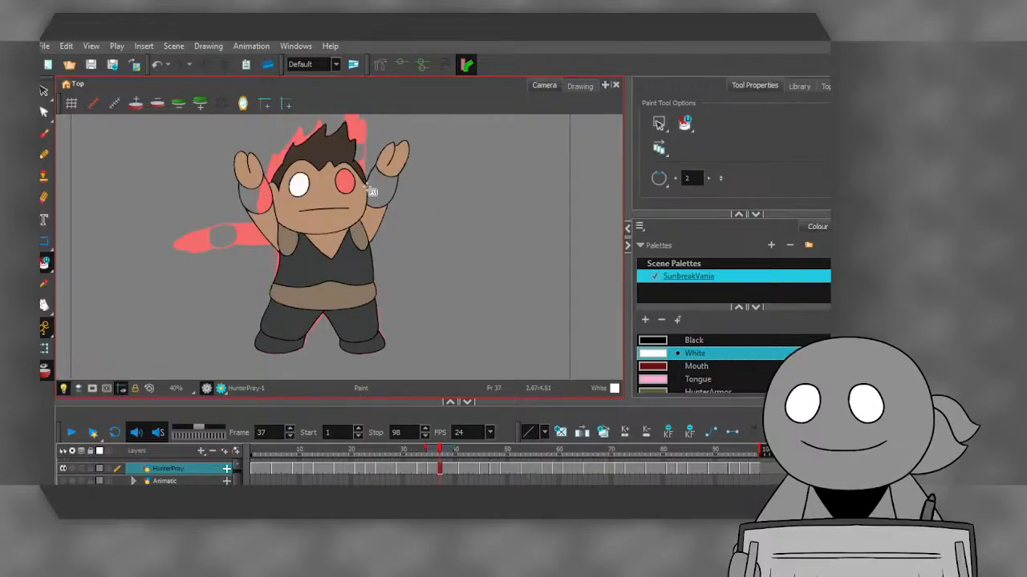
click(345, 186)
- Fill the eyes white on frames 39 and 41
key(period)
key(period)
click(350, 190)
key(period)
key(period)
click(349, 191)
click(297, 192)
key(period)
key(period)
key(period)
key(period)
key(period)
scroll(706, 373, down, 5)
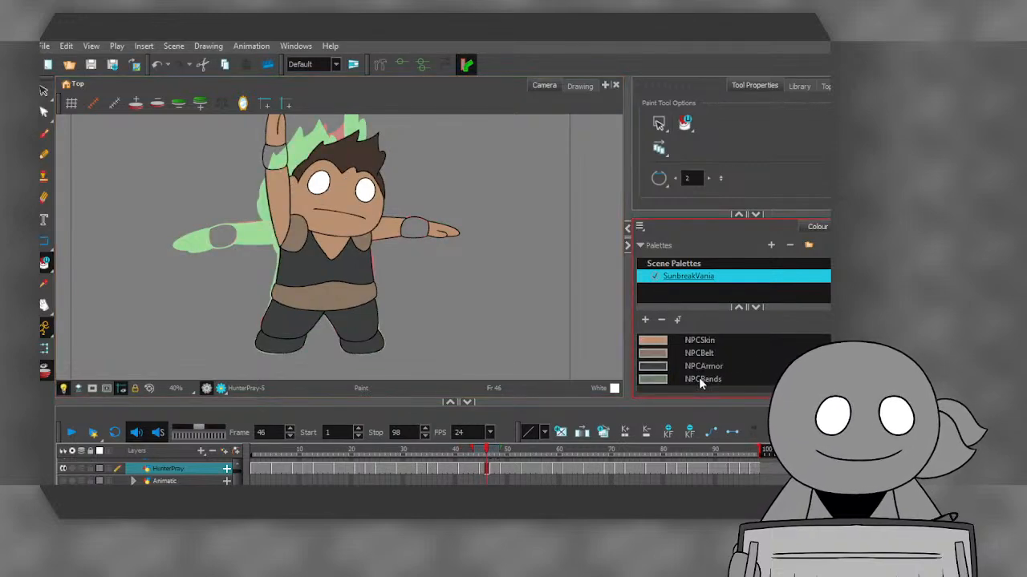
- With NPCBands, fill the raised and extended wrist bands grey across the next drawings
click(699, 379)
key(shift+n)
click(307, 190)
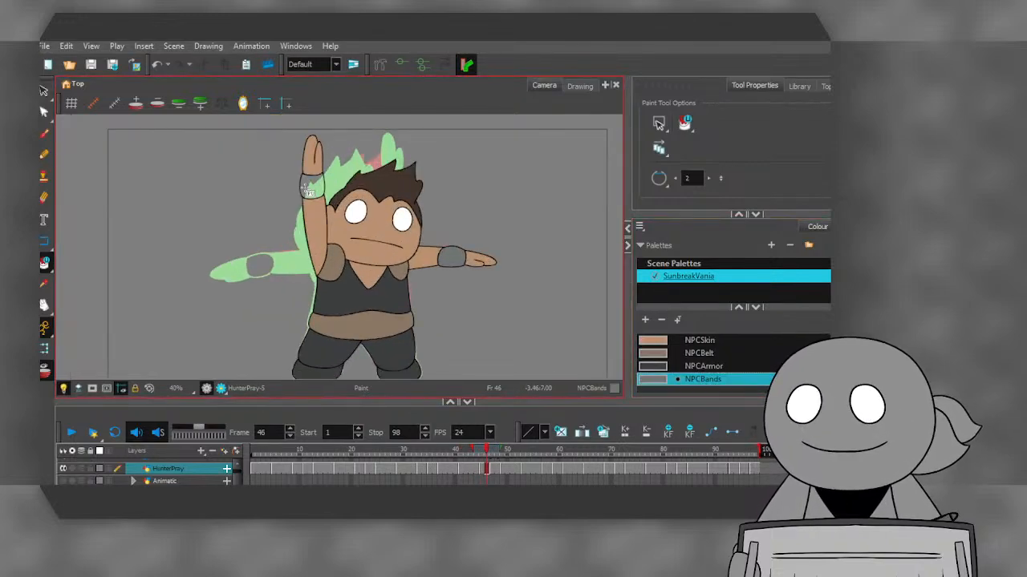
key(period)
click(259, 263)
click(393, 183)
key(period)
key(period)
- Fill the remaining left and right wrist bands grey, then rewind to frame 1 and play
click(418, 218)
click(293, 235)
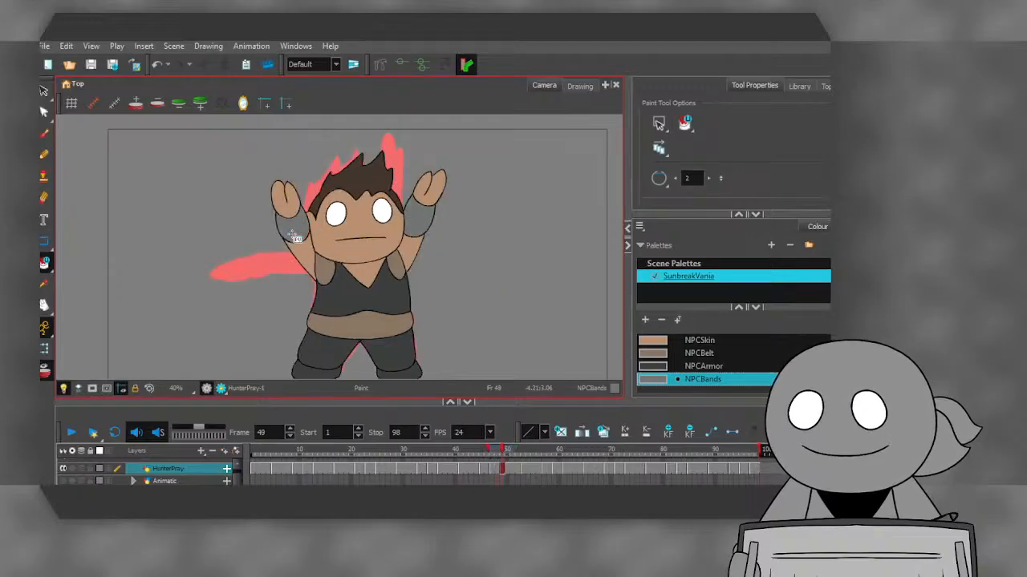
key(period)
key(period)
key(period)
key(period)
click(259, 265)
key(period)
key(period)
key(period)
key(period)
key(period)
key(period)
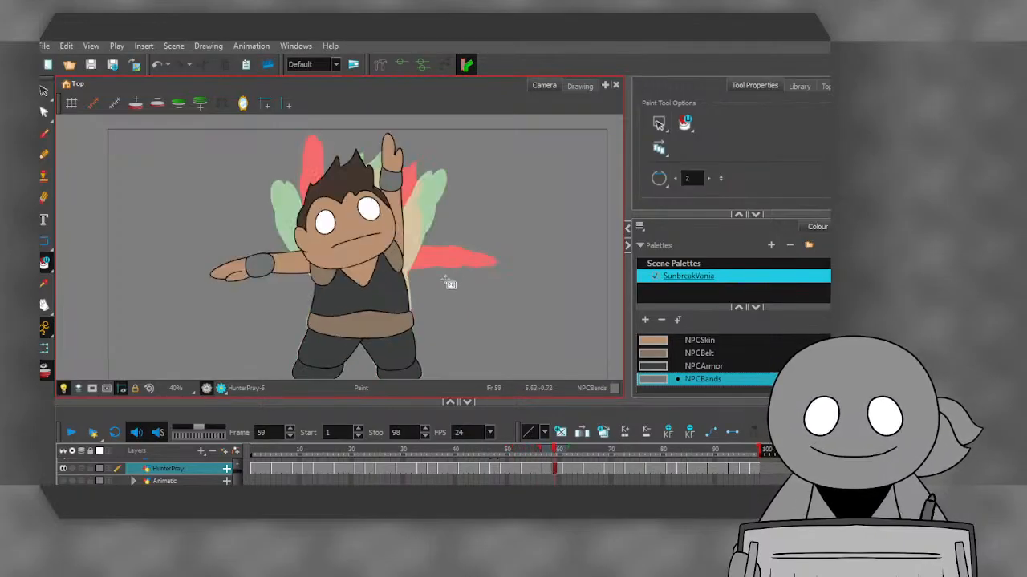
scroll(447, 282, down, 1)
drag(345, 449, 77, 453)
click(72, 433)
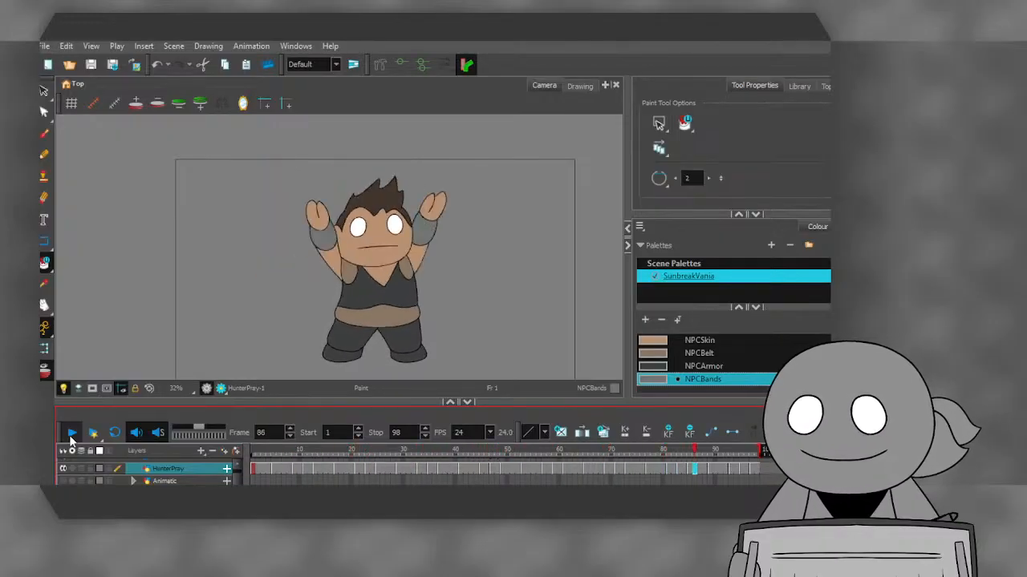
- Turn on the Animatic layer's visibility in the Timeline and go back to frame 1
scroll(453, 244, down, 2)
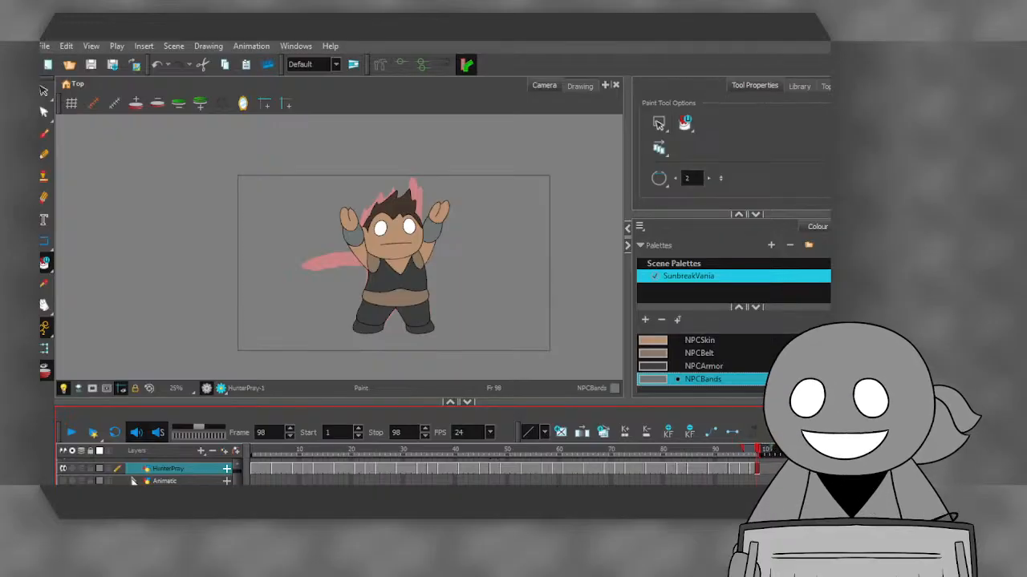
scroll(134, 481, up, 2)
scroll(132, 481, down, 2)
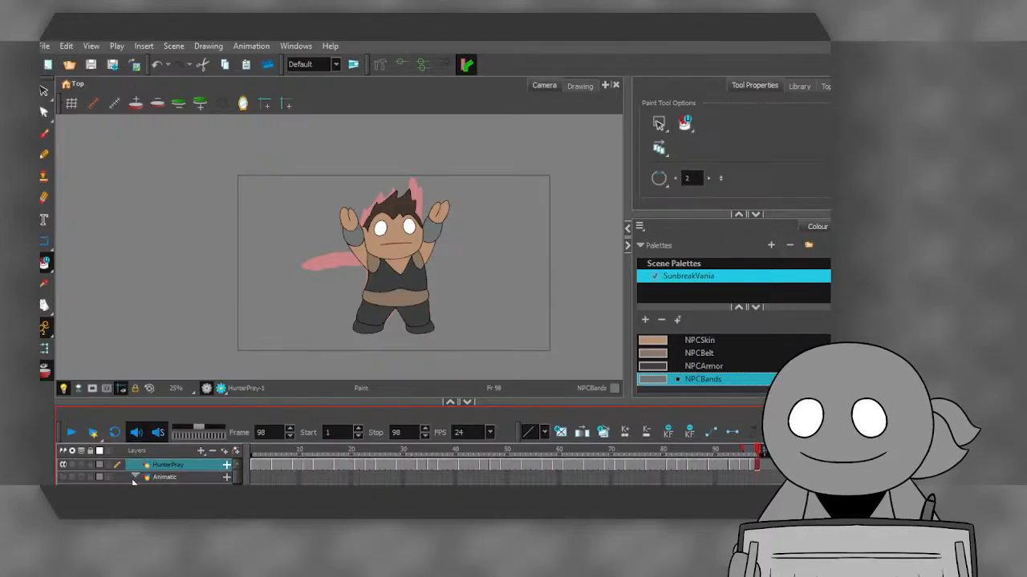
click(63, 481)
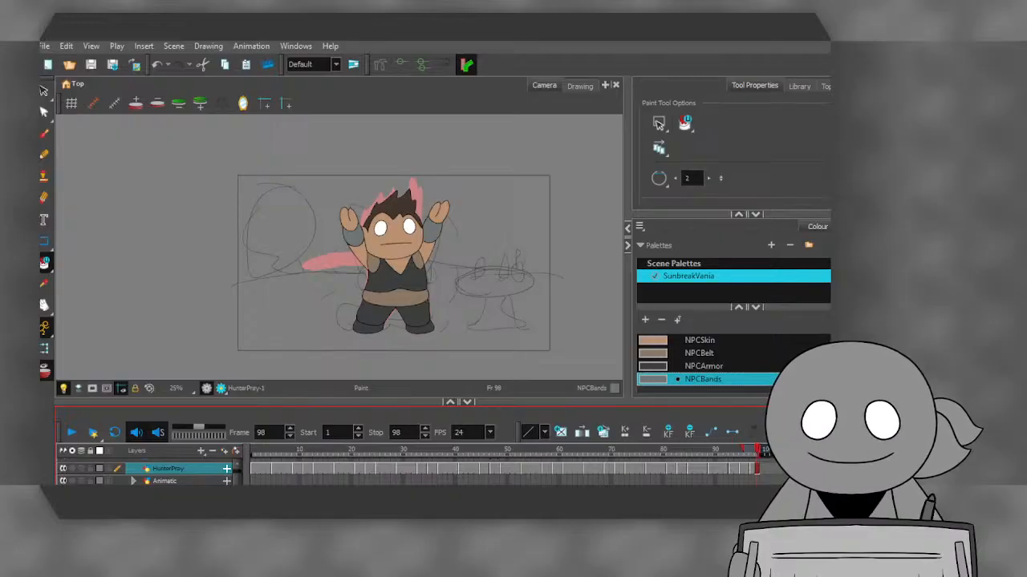
click(254, 449)
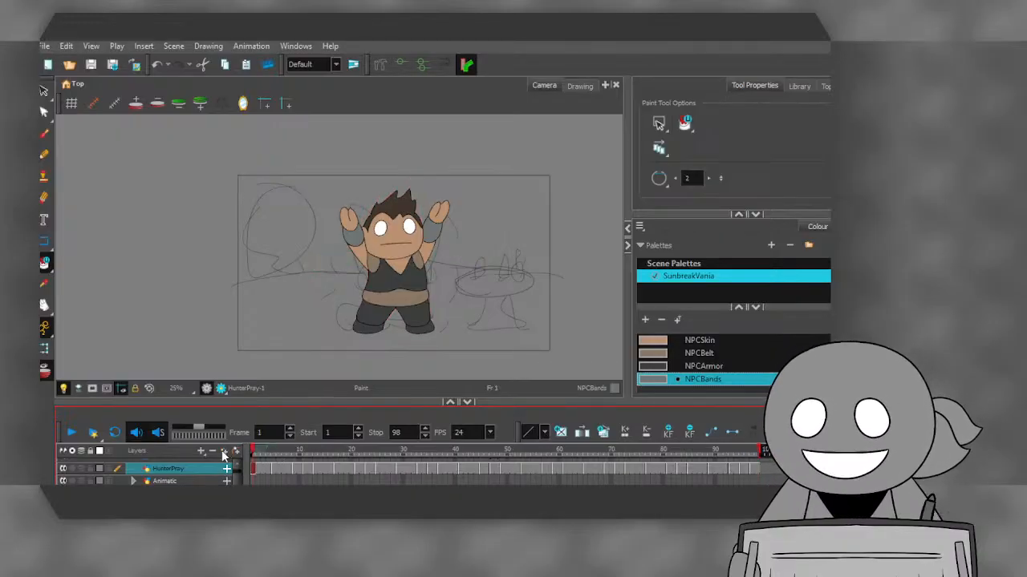
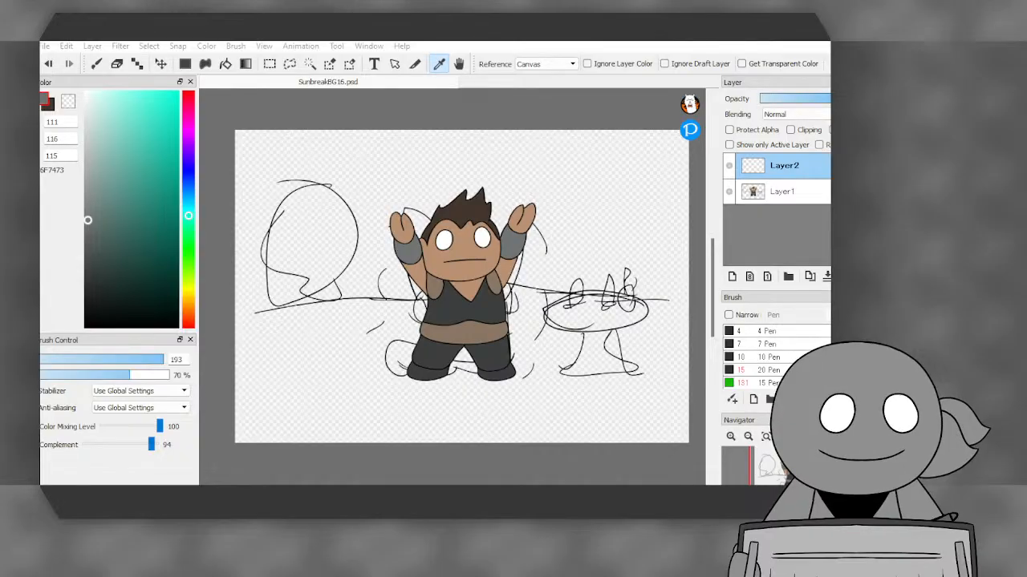
- Pick grey 808080 and the Pen tool with the 10 preset
click(84, 210)
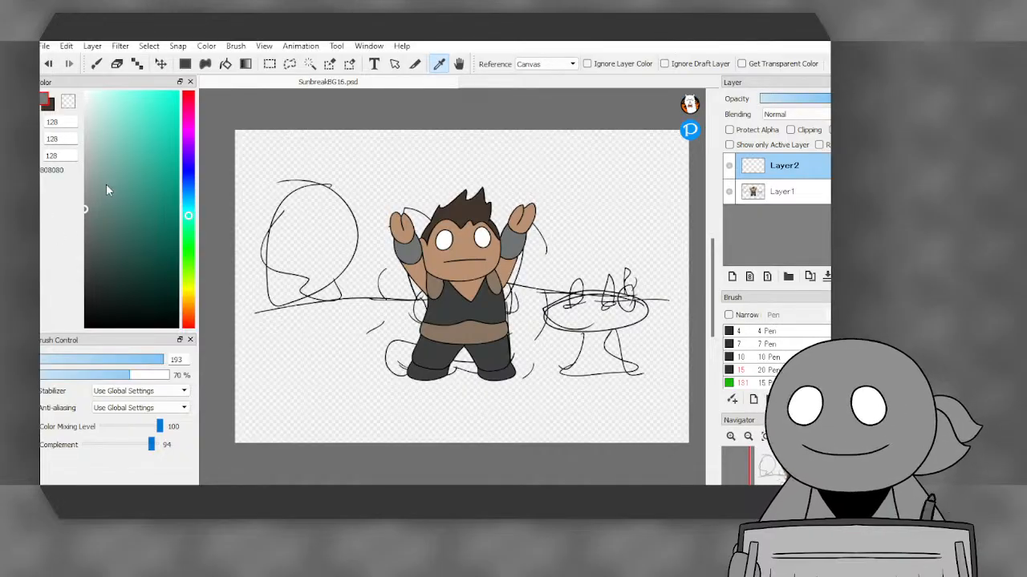
click(102, 68)
scroll(343, 317, down, 1)
scroll(346, 316, up, 1)
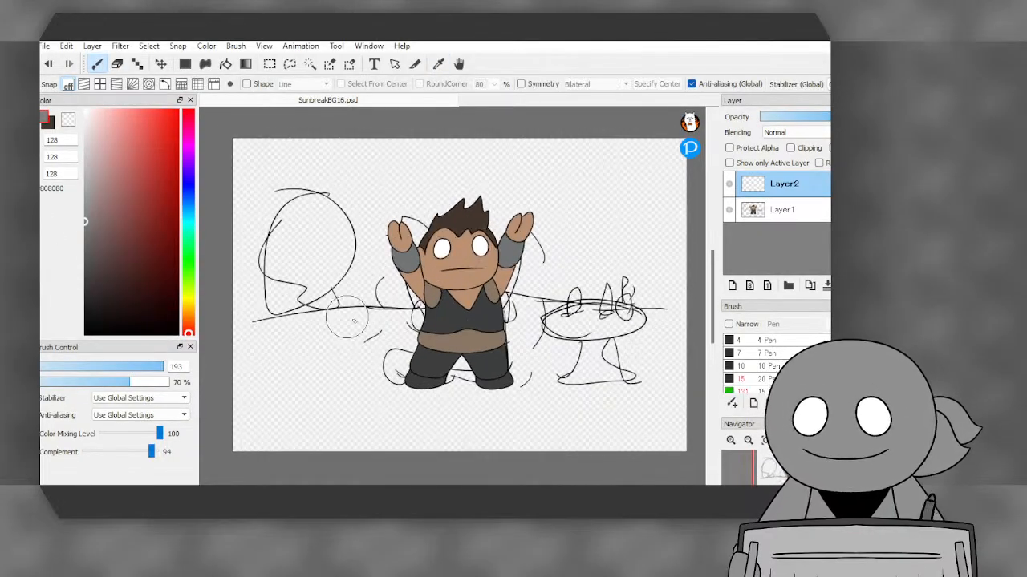
click(758, 366)
scroll(437, 300, down, 2)
scroll(578, 312, up, 1)
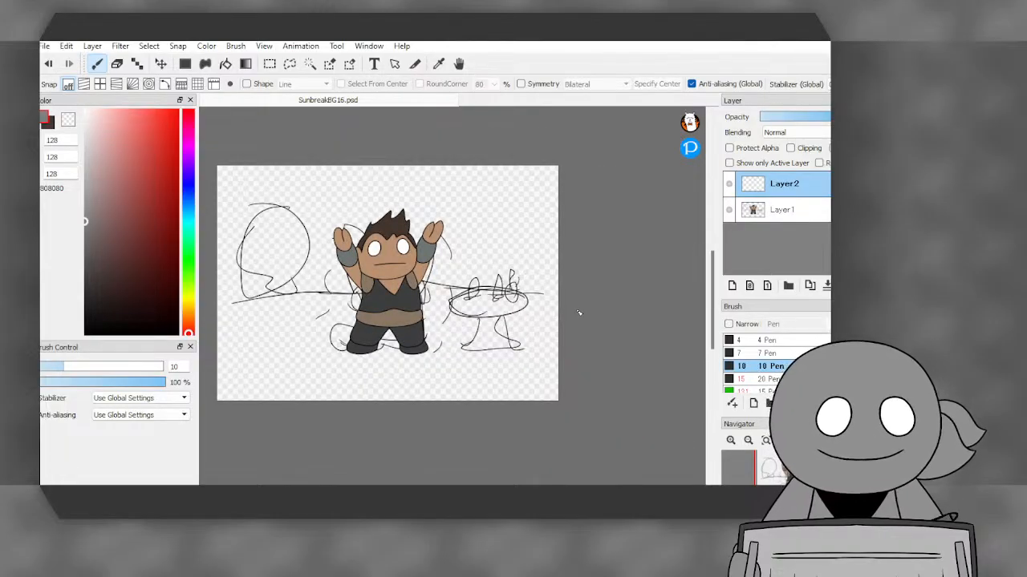
scroll(256, 214, up, 1)
scroll(220, 245, down, 1)
scroll(227, 288, up, 1)
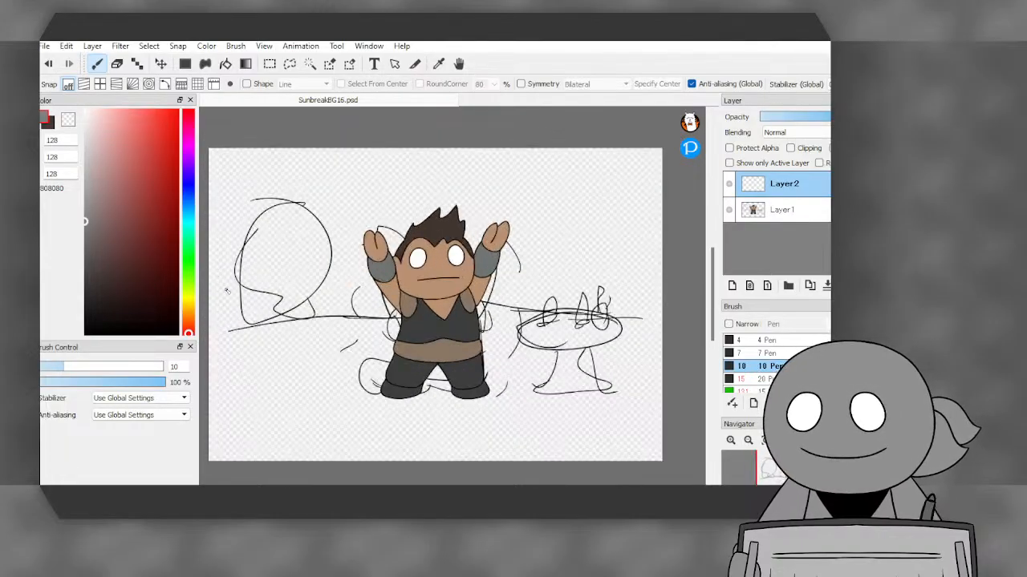
- Fade the Layer1 sketch to 30% opacity and return to Layer2
click(782, 209)
click(780, 117)
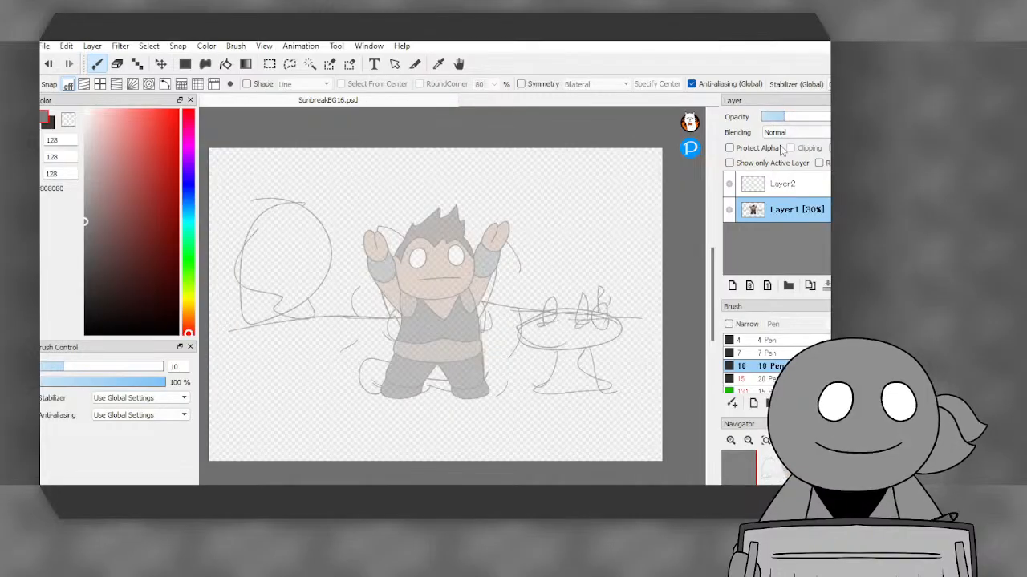
click(785, 184)
scroll(216, 239, up, 1)
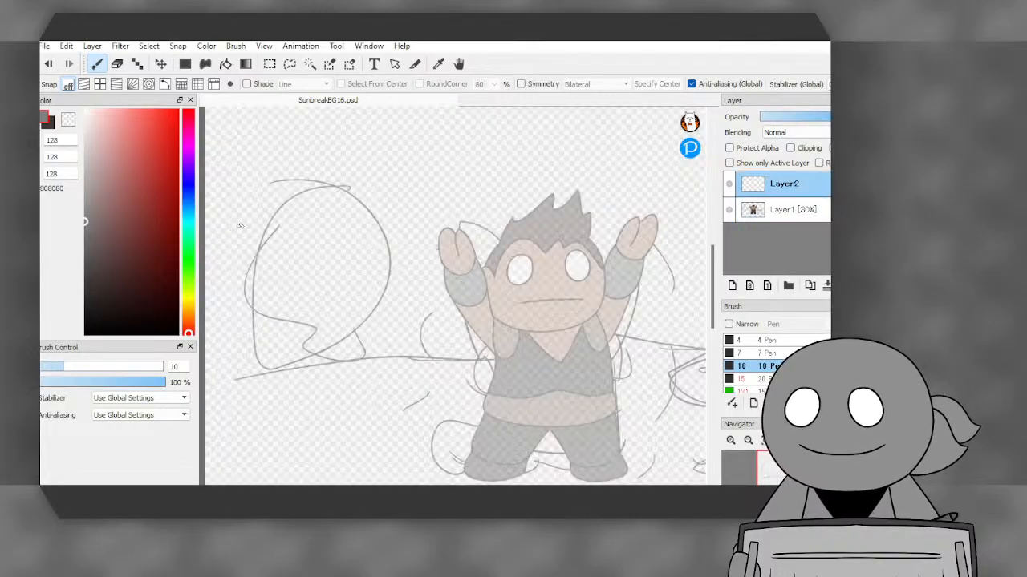
scroll(218, 218, down, 1)
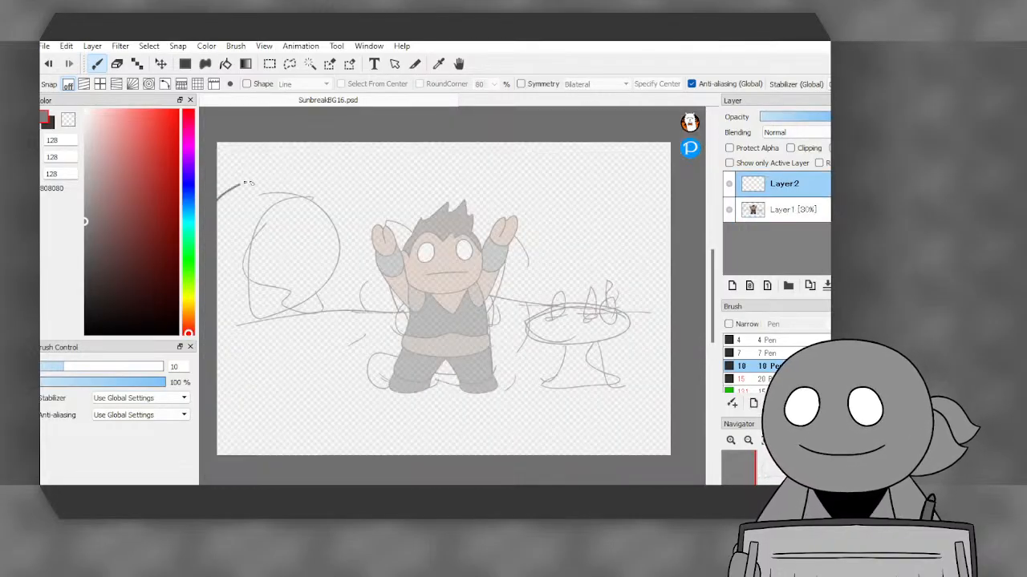
- Try two arcs over the sketch, undo both, and turn on concentric circle snapping
mouse_move(245, 183)
mouse_down()
mouse_move(341, 280)
mouse_move(305, 317)
mouse_up()
click(48, 64)
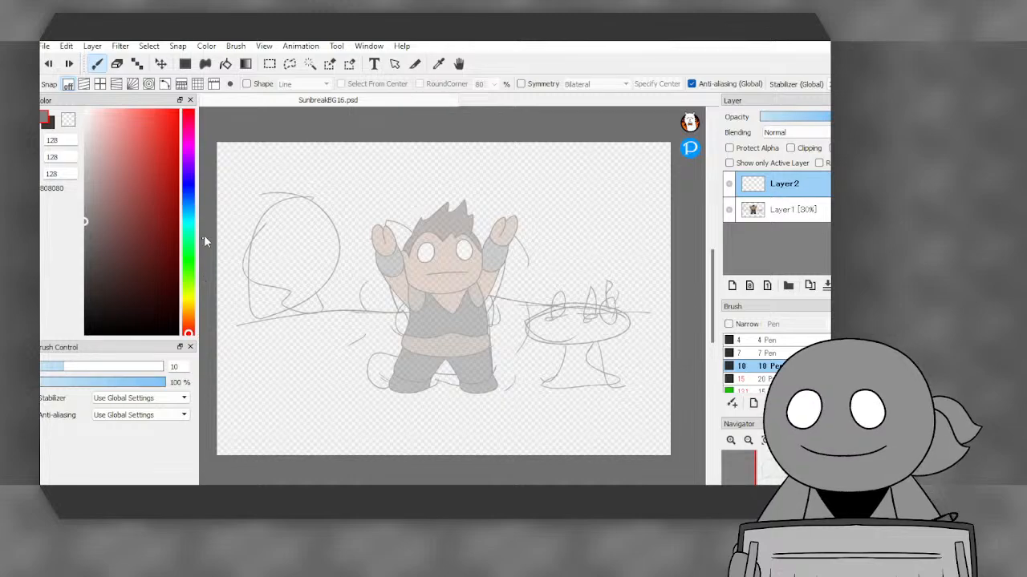
mouse_move(229, 201)
mouse_down()
mouse_move(340, 249)
mouse_move(305, 317)
mouse_up()
click(48, 63)
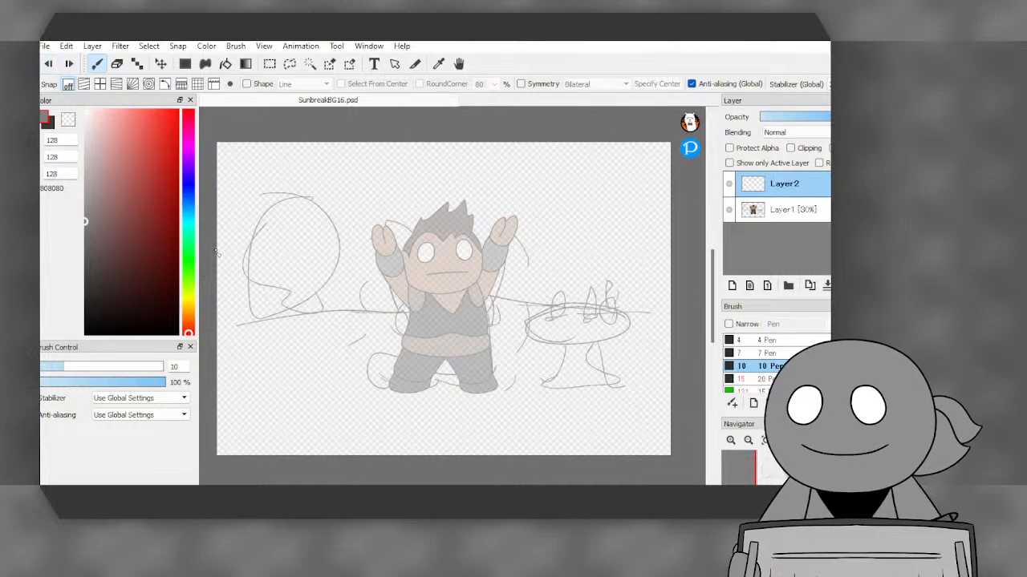
click(150, 84)
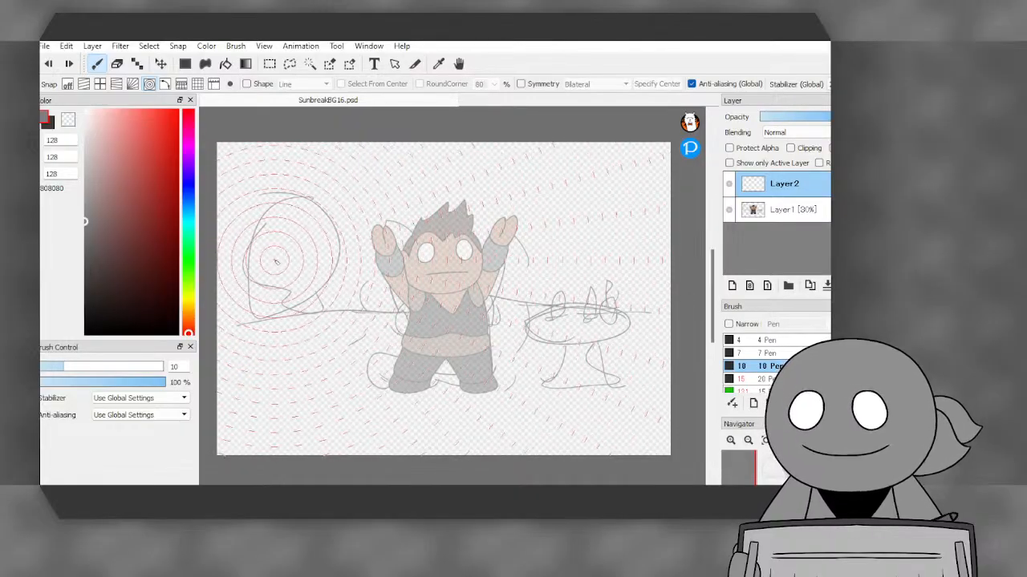
- Draw a snapped grey circle around the left sketch with the Pen, then add Layer3
mouse_move(217, 215)
mouse_down()
mouse_move(347, 247)
mouse_move(334, 310)
mouse_move(305, 320)
mouse_move(220, 313)
mouse_up()
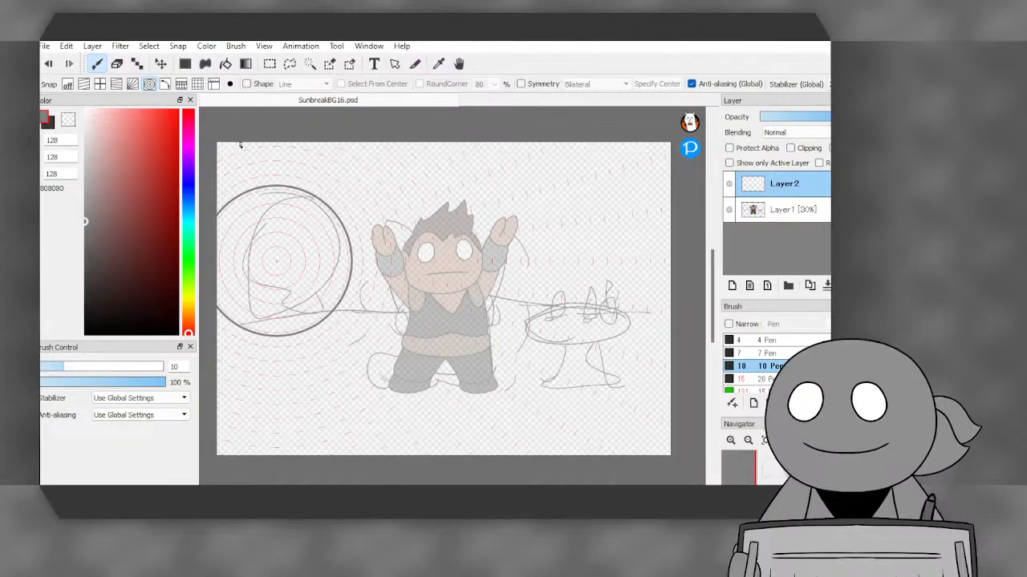
click(269, 65)
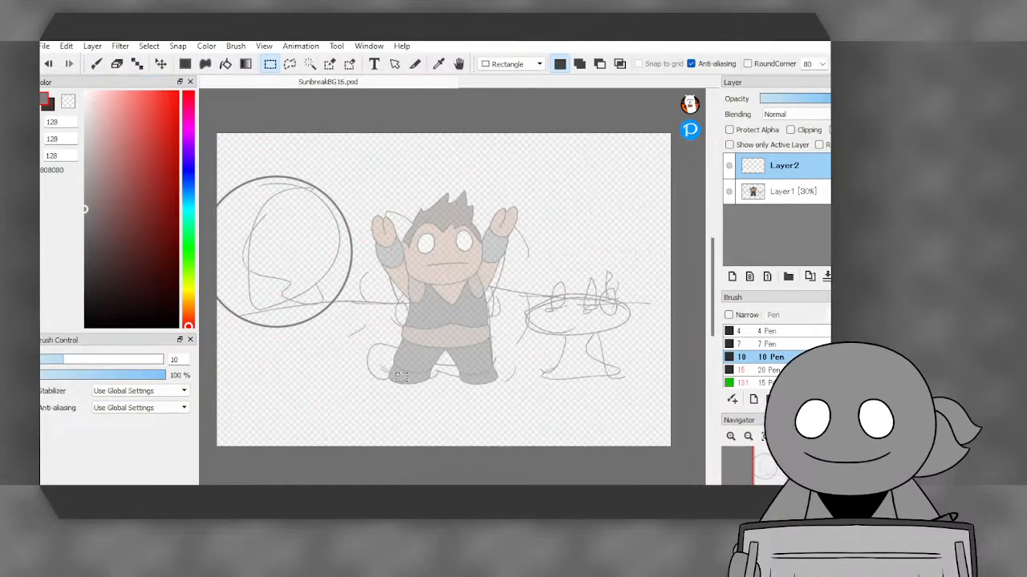
click(93, 69)
click(732, 285)
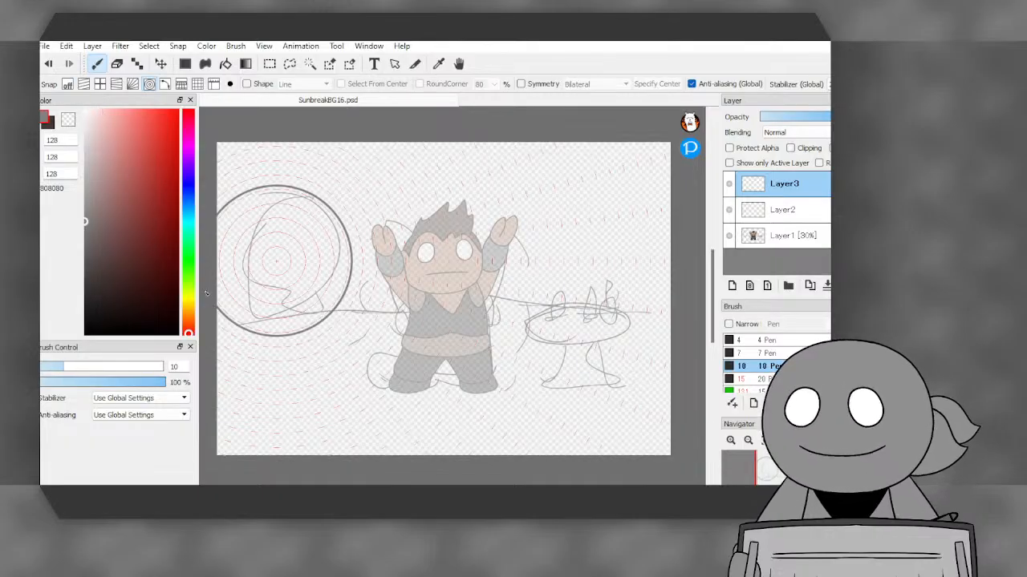
- Turn on grid snapping and draw a straight horizontal ground line across the canvas
click(100, 84)
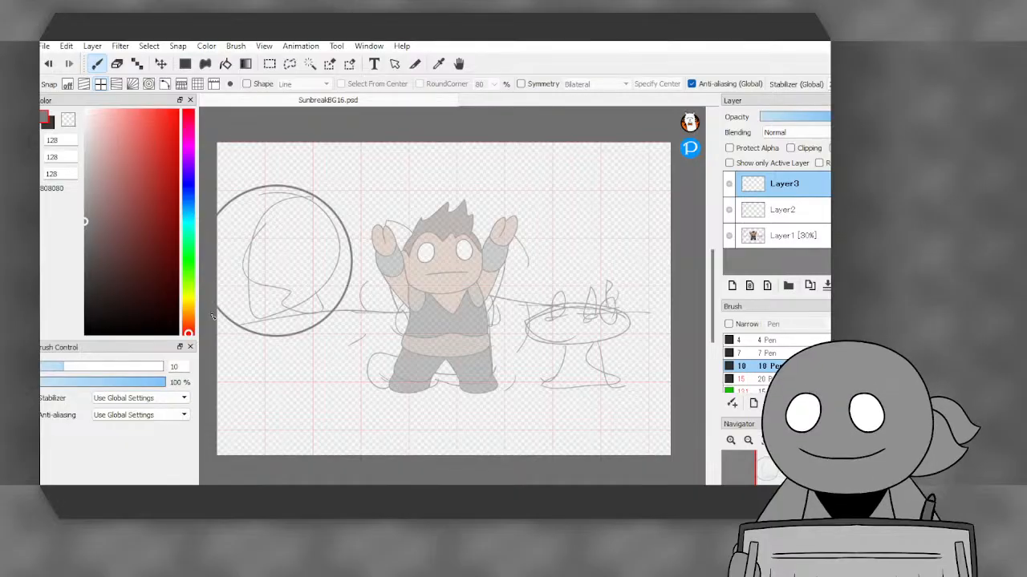
mouse_move(227, 320)
mouse_down()
mouse_move(557, 233)
mouse_move(772, 237)
mouse_up()
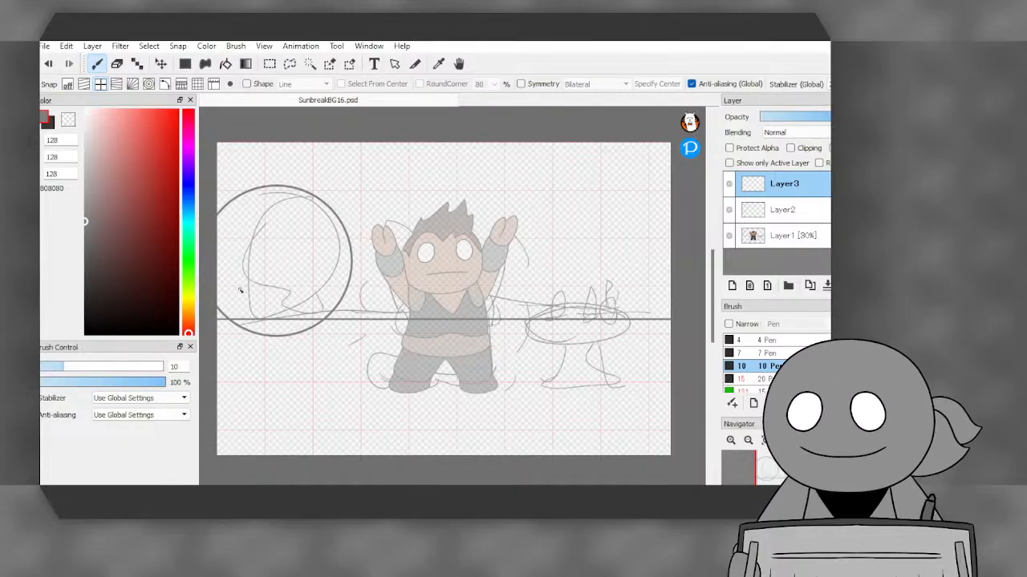
scroll(240, 291, down, 1)
scroll(215, 305, up, 2)
scroll(234, 296, down, 2)
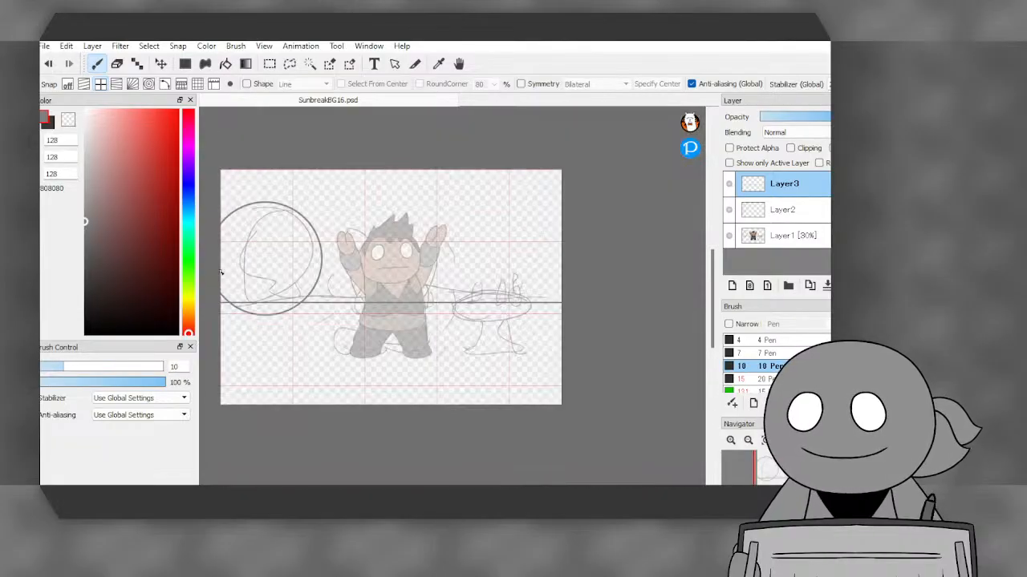
scroll(223, 271, up, 2)
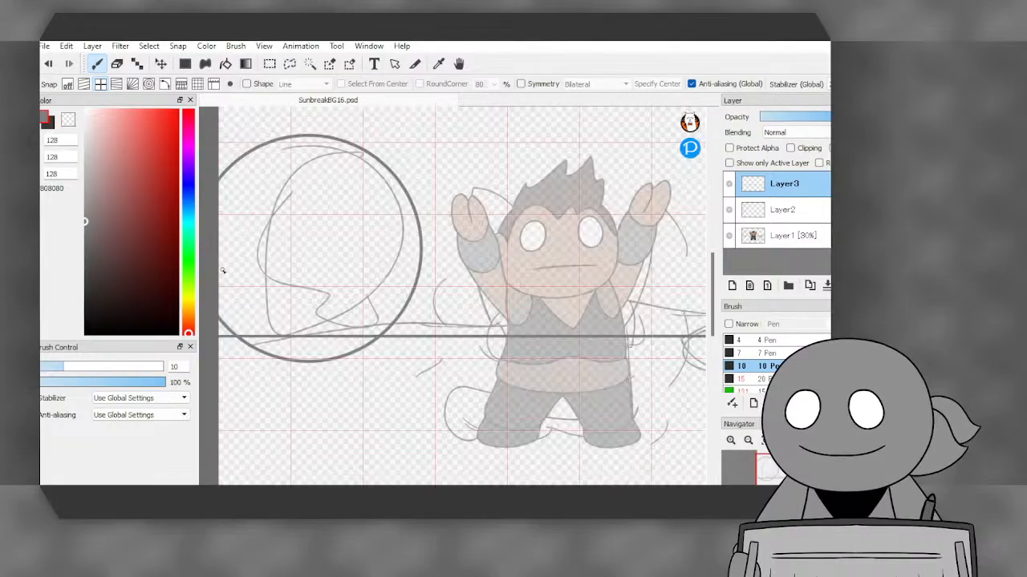
- Erase the section of the ground line that runs inside the circle
click(117, 64)
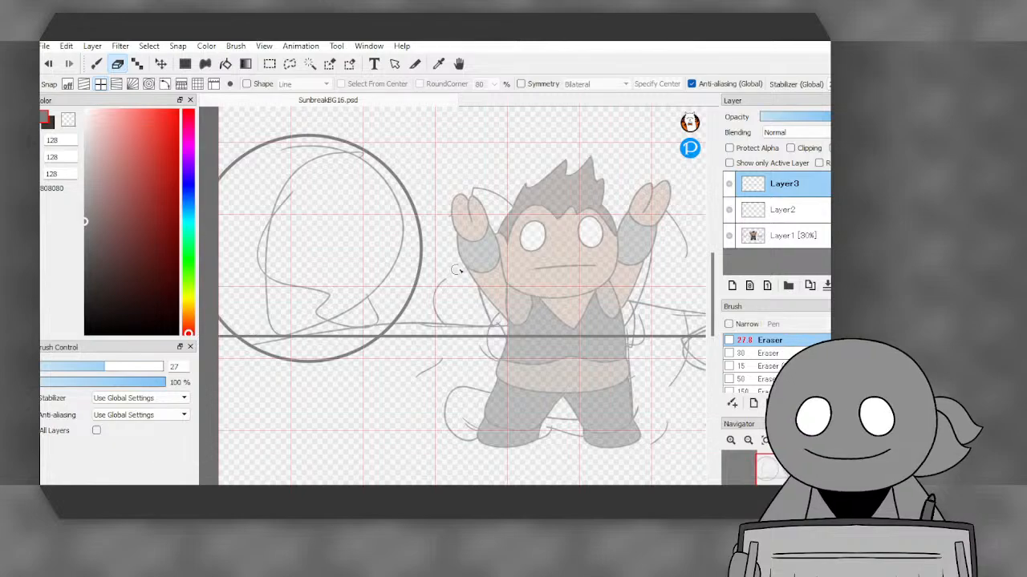
scroll(259, 309, up, 2)
mouse_move(241, 331)
mouse_down()
mouse_move(275, 316)
mouse_move(411, 296)
mouse_up()
scroll(251, 349, down, 1)
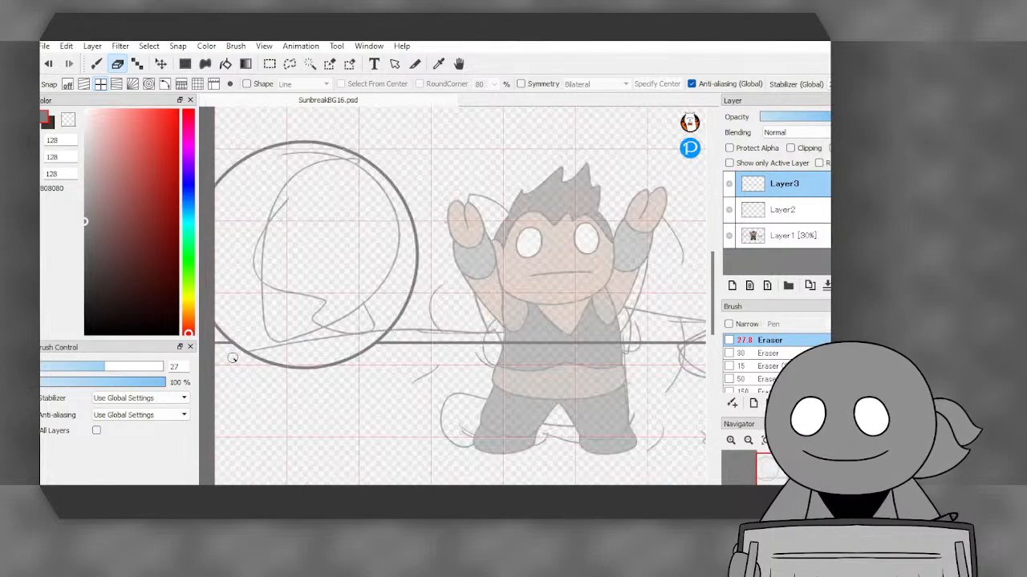
scroll(234, 353, up, 3)
scroll(232, 333, up, 2)
scroll(248, 294, down, 5)
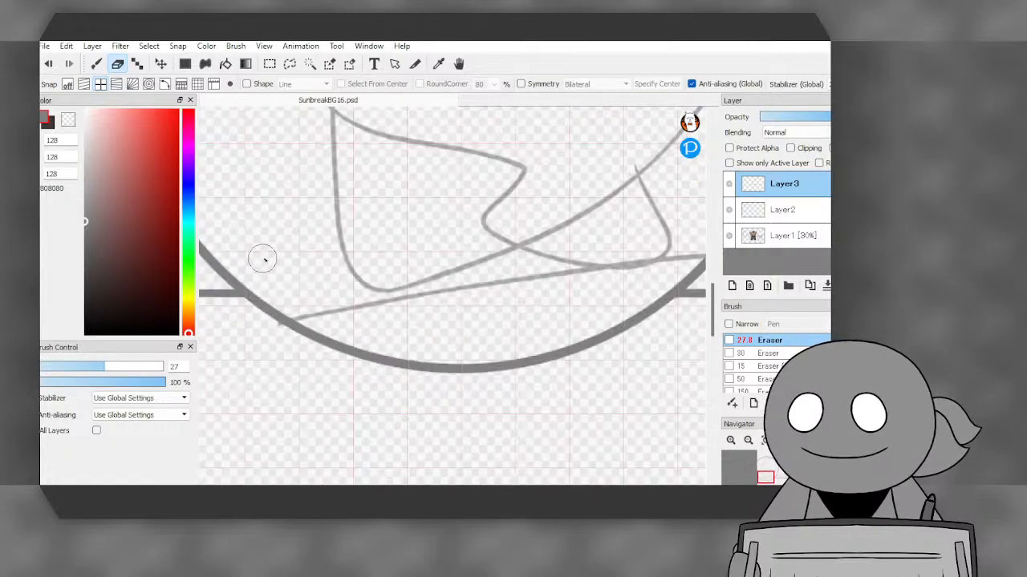
scroll(297, 242, up, 1)
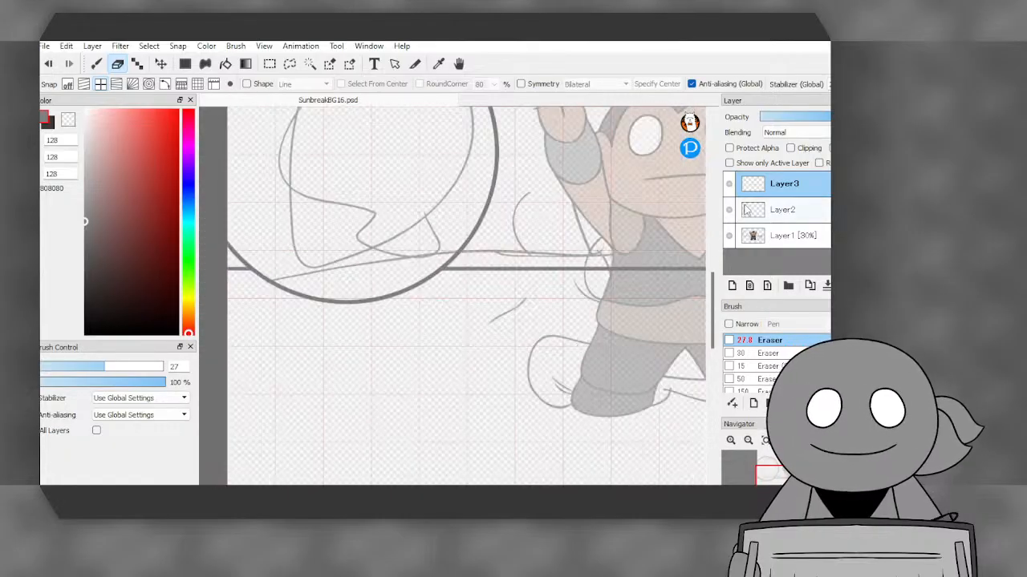
click(270, 64)
scroll(420, 298, down, 1)
scroll(425, 298, up, 3)
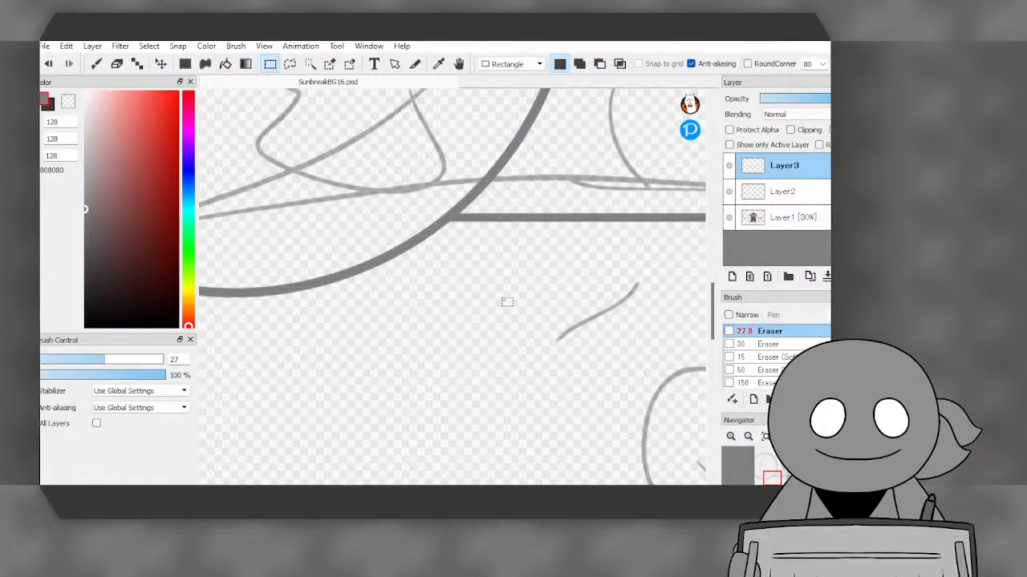
- Select the area below the line and delete the circle's arc there on Layer2
scroll(446, 268, down, 1)
drag(463, 277, 255, 259)
scroll(255, 259, up, 4)
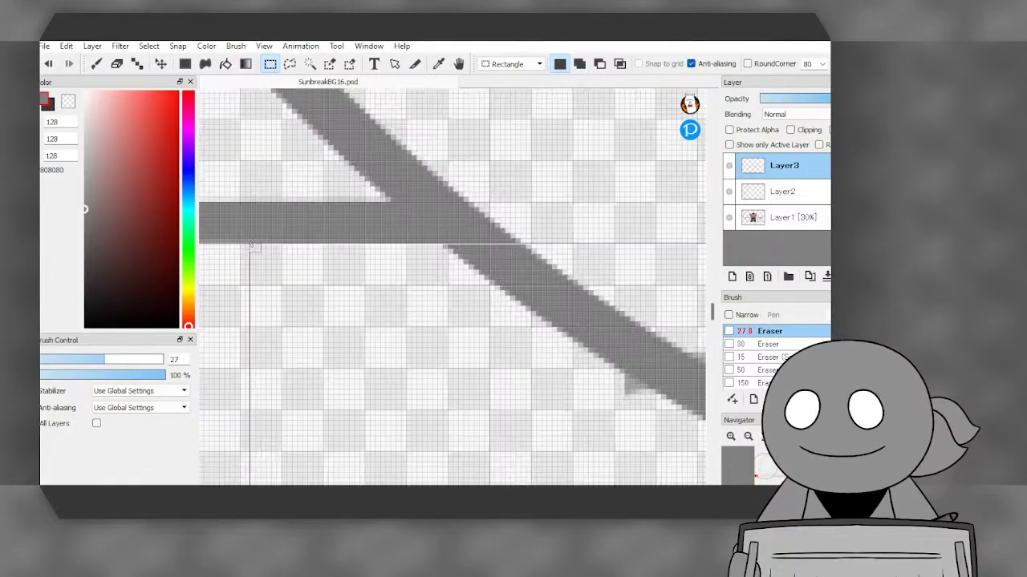
scroll(254, 246, up, 1)
scroll(253, 243, down, 3)
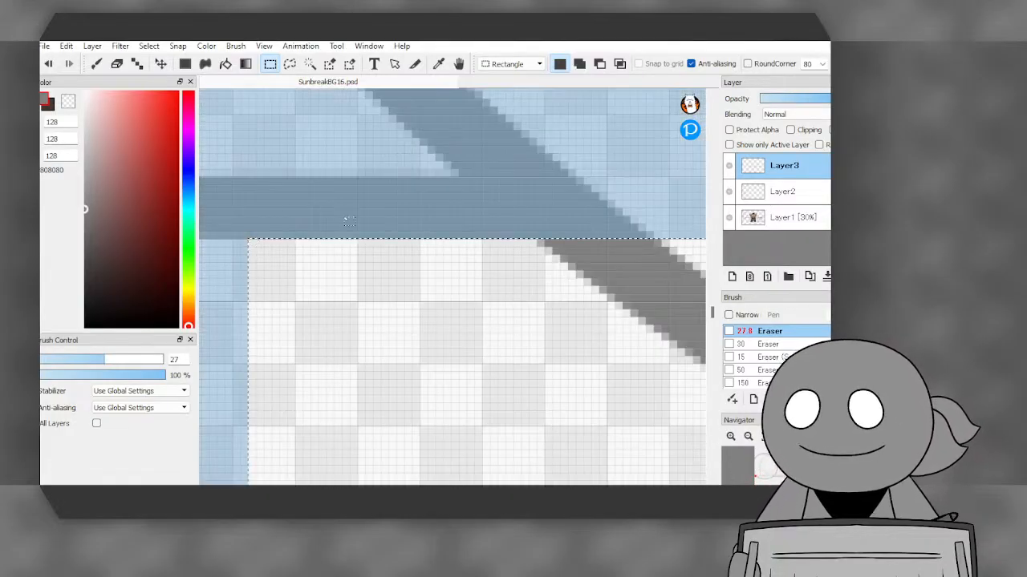
scroll(517, 223, up, 2)
scroll(580, 233, up, 1)
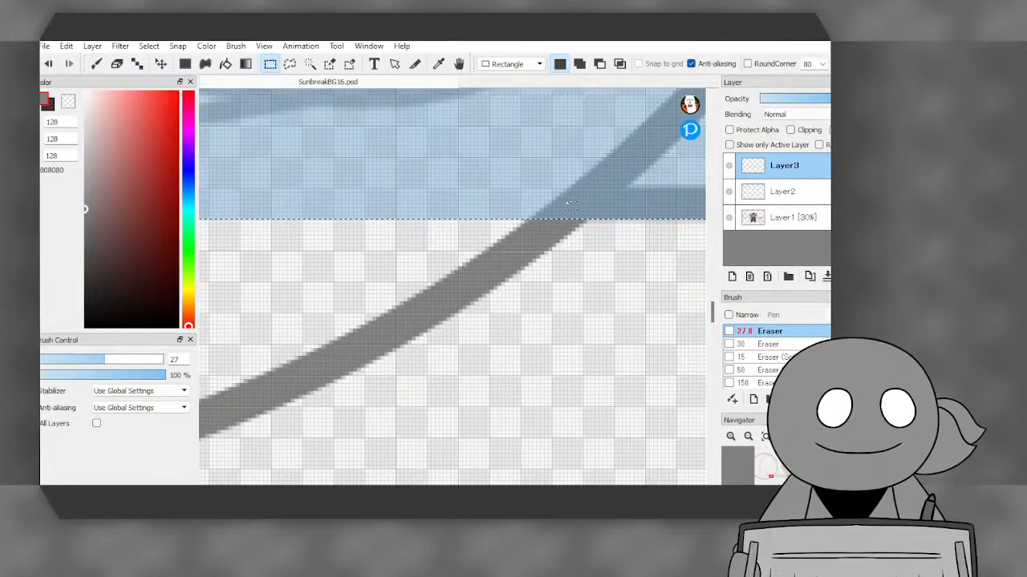
scroll(562, 225, down, 2)
scroll(394, 275, up, 2)
scroll(533, 249, up, 1)
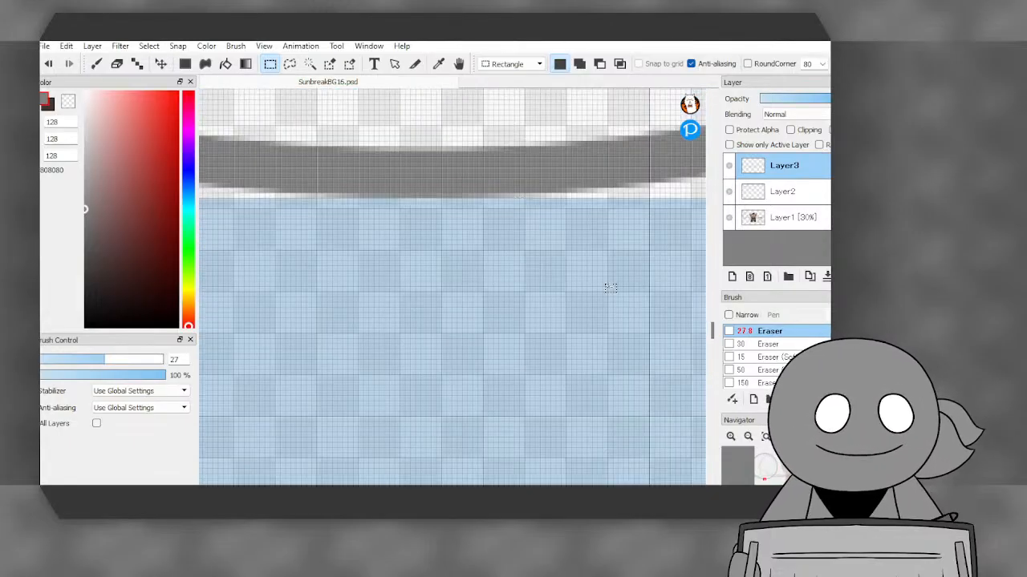
scroll(611, 295, down, 2)
drag(645, 318, 329, 190)
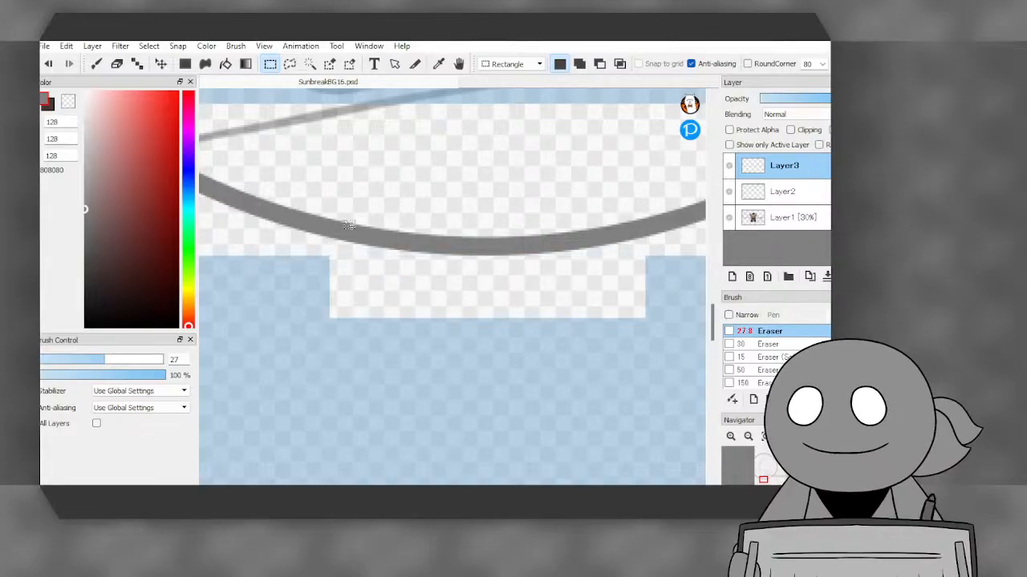
scroll(358, 272, down, 4)
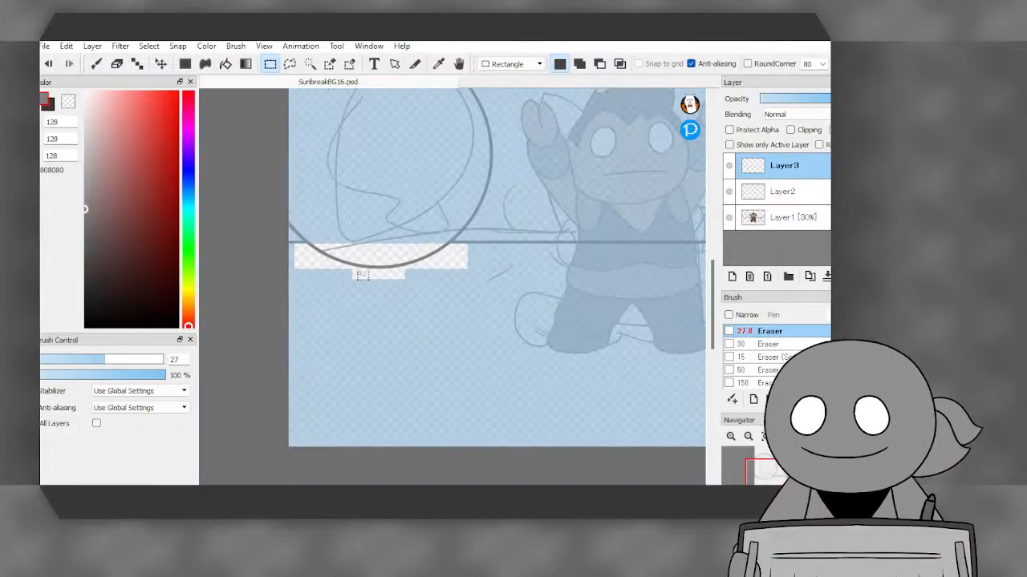
click(774, 192)
key(Delete)
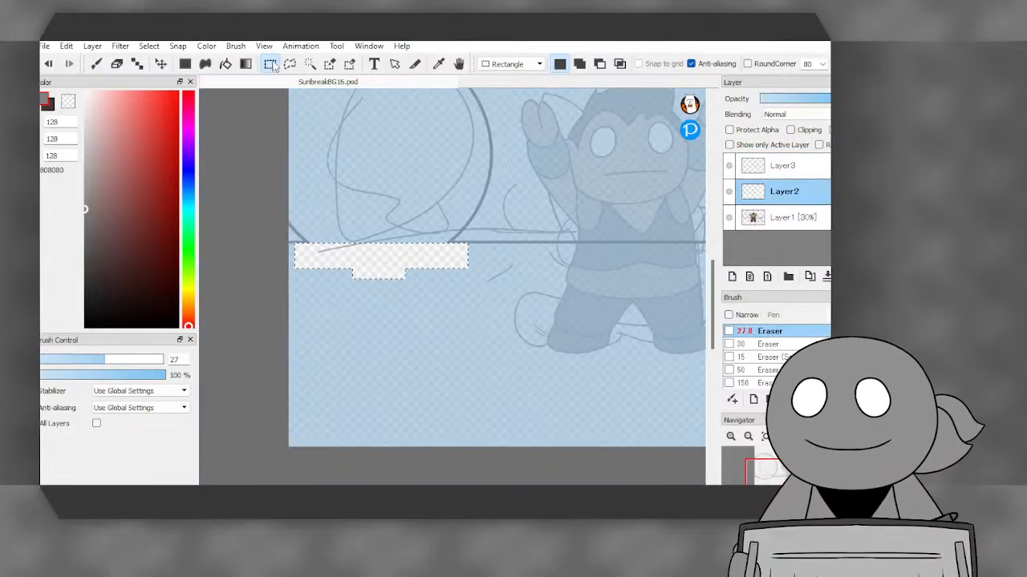
click(259, 135)
- Merge Layer3 down into Layer2 and choose the Pen for inking
scroll(452, 251, down, 3)
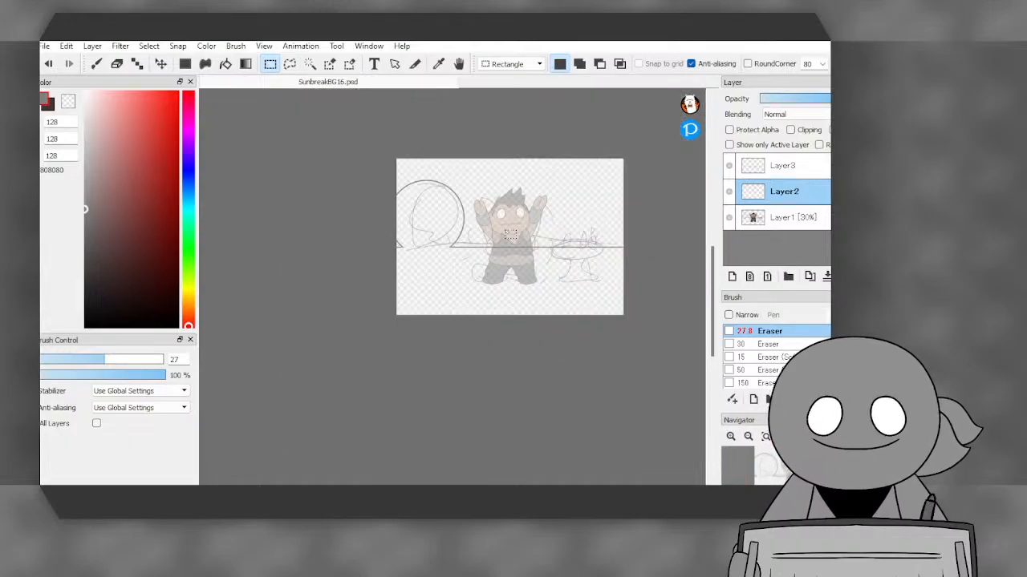
scroll(510, 235, up, 1)
click(783, 166)
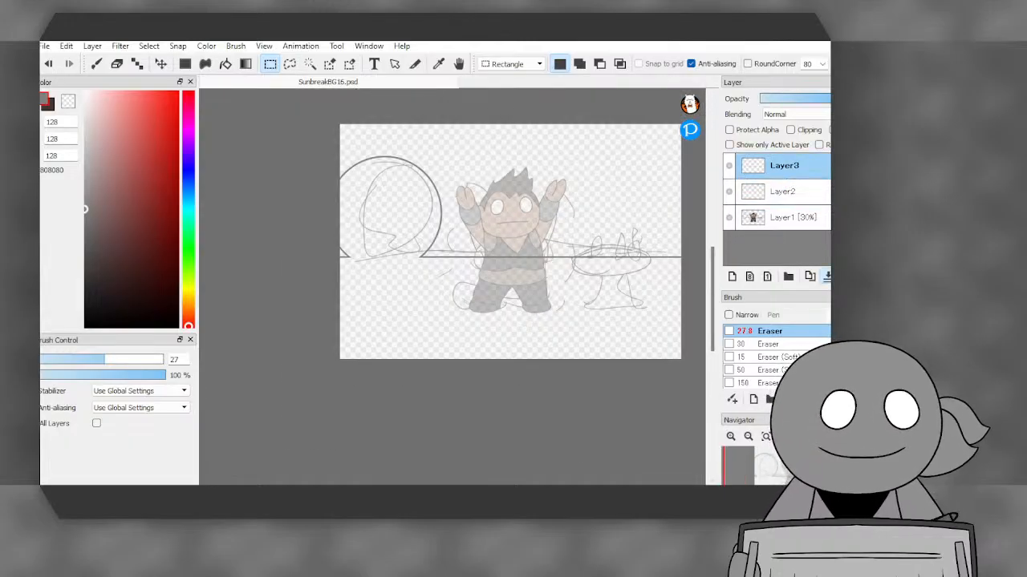
click(827, 277)
scroll(409, 215, down, 1)
scroll(541, 183, up, 2)
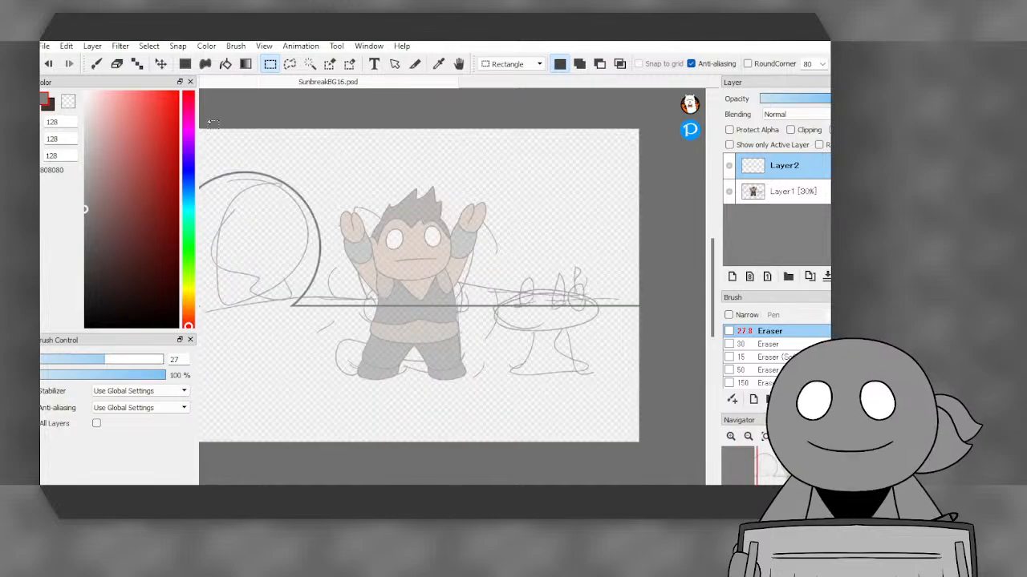
click(96, 64)
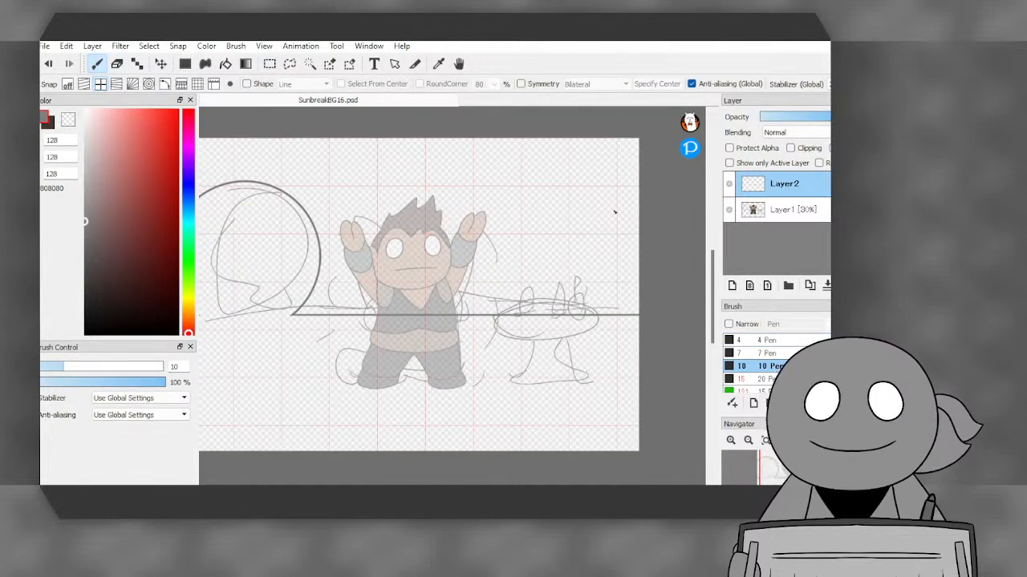
- Add a new Layer3 above Layer1 and try two base strokes, undoing both
click(775, 215)
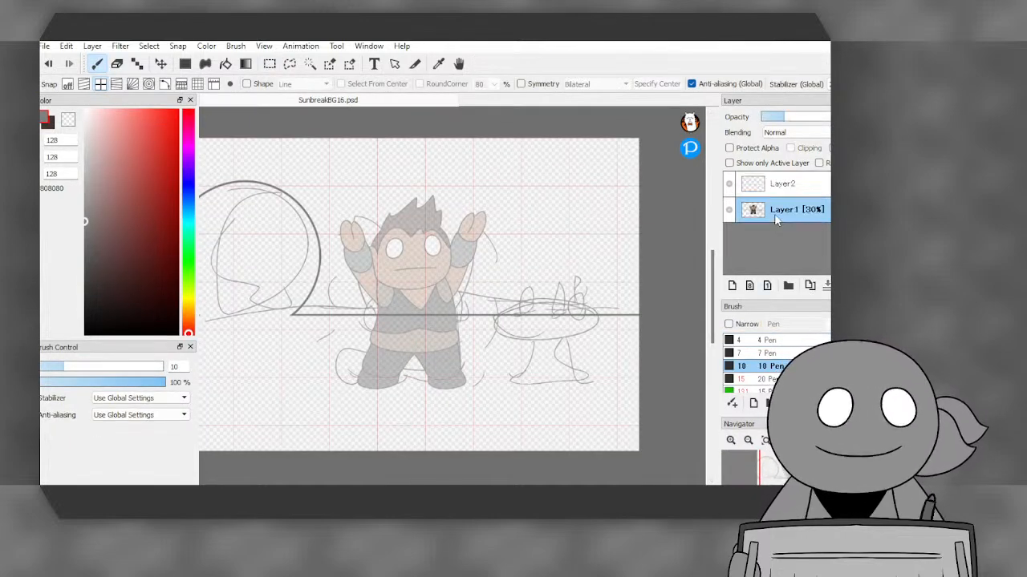
click(732, 287)
scroll(562, 245, down, 1)
scroll(321, 297, up, 1)
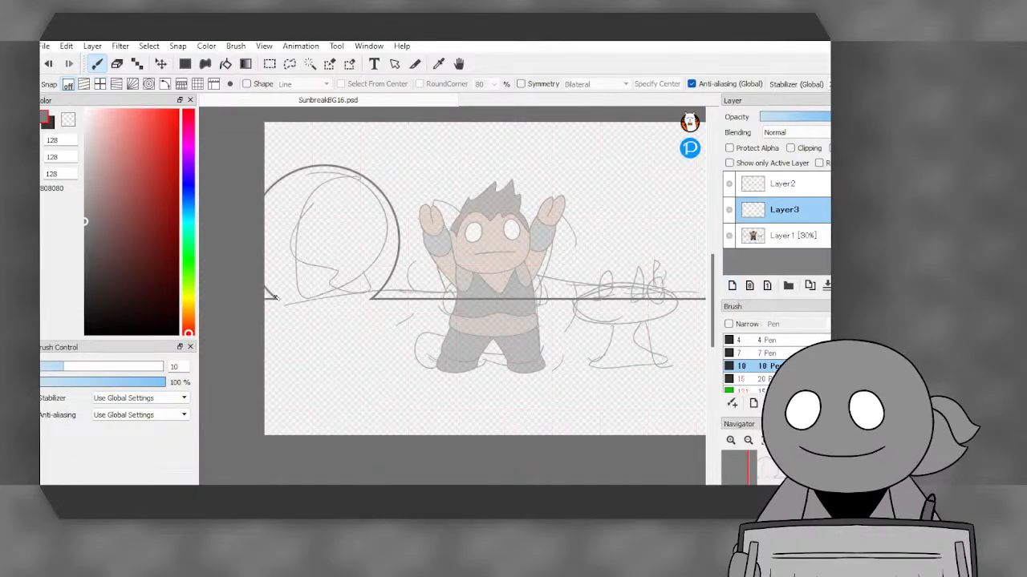
scroll(274, 298, up, 1)
drag(283, 298, 475, 281)
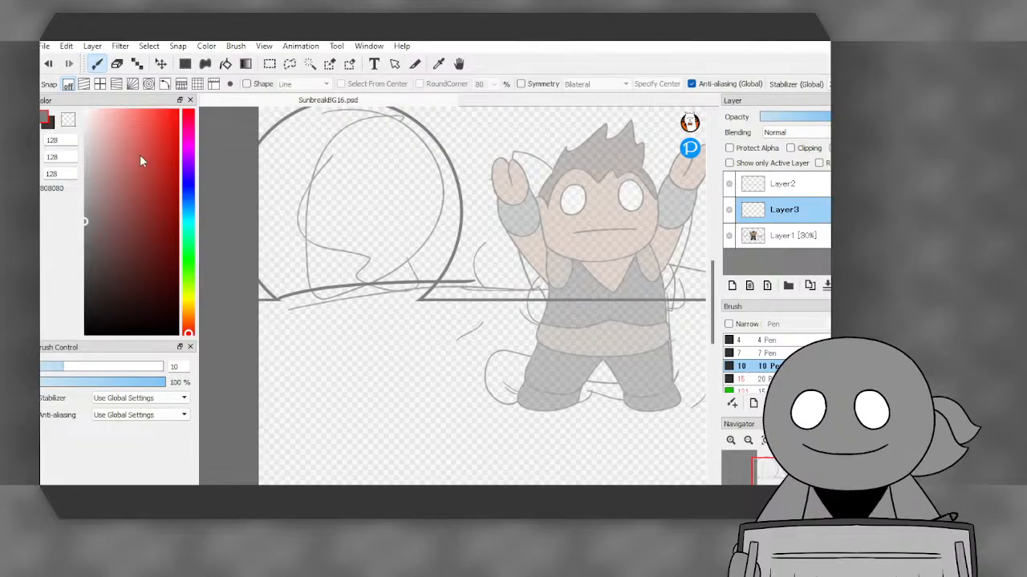
key(ctrl+z)
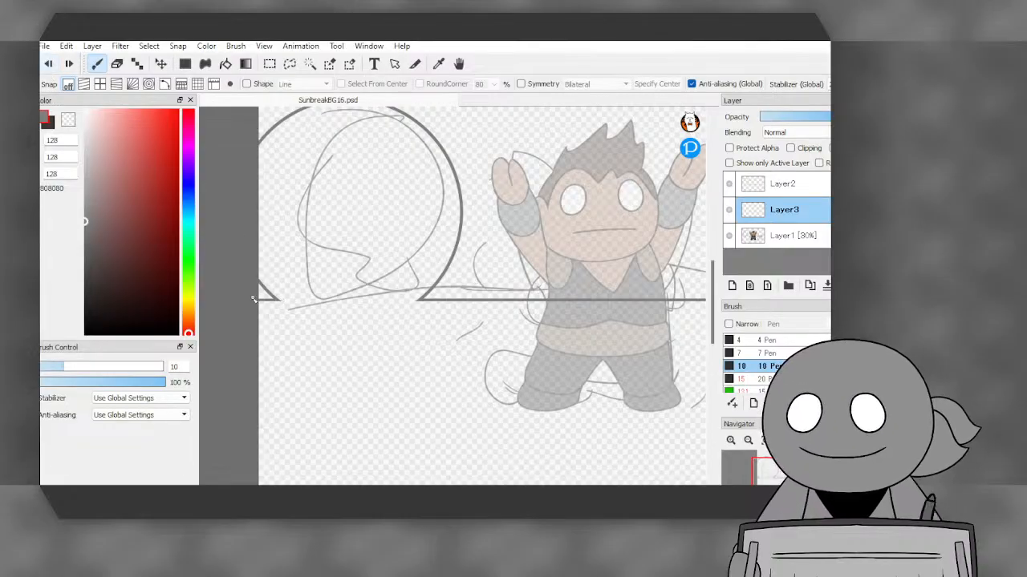
scroll(254, 299, up, 2)
mouse_move(237, 298)
mouse_down()
mouse_move(332, 298)
mouse_move(299, 299)
mouse_move(460, 267)
mouse_move(525, 269)
mouse_up()
scroll(329, 295, down, 2)
scroll(270, 275, up, 2)
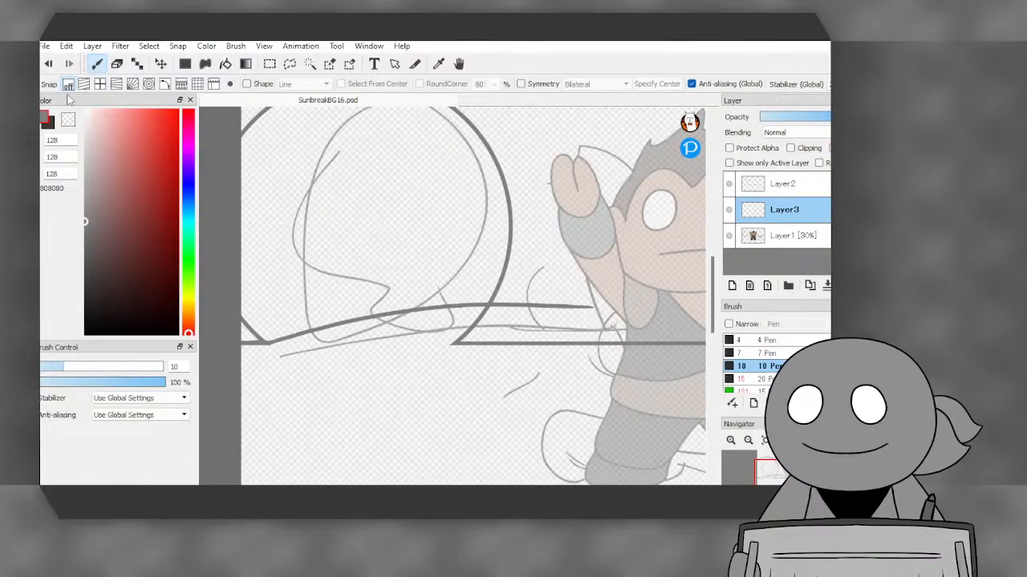
key(ctrl+z)
- Ink the archway curve rising up through the circle, then add an empty Layer4 above Layer1
mouse_move(268, 343)
mouse_down()
mouse_move(344, 327)
mouse_move(353, 310)
mouse_move(363, 146)
mouse_move(375, 109)
mouse_up()
scroll(254, 327, down, 3)
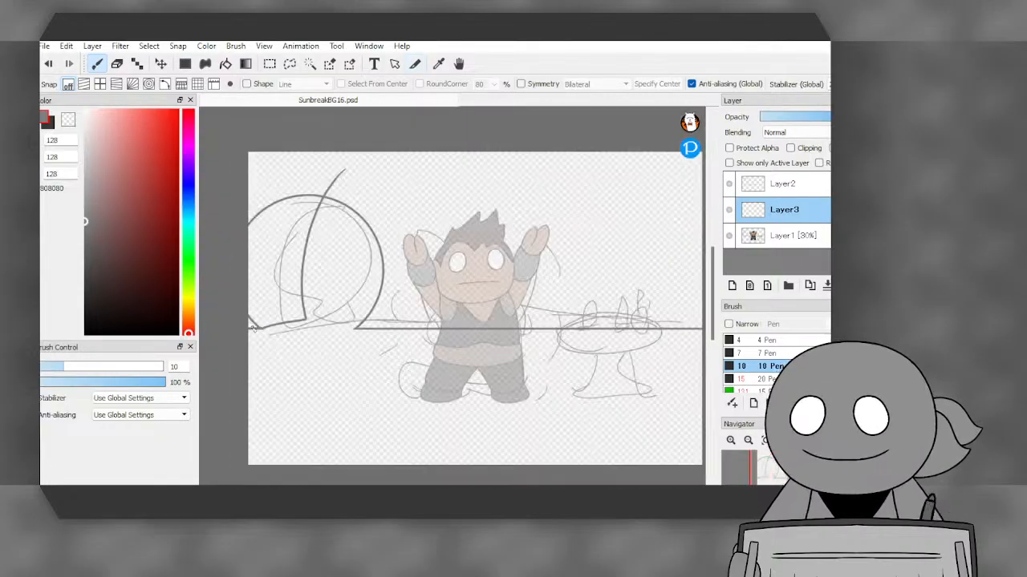
scroll(284, 223, up, 3)
mouse_move(340, 175)
mouse_down()
mouse_move(372, 130)
mouse_move(354, 98)
mouse_up()
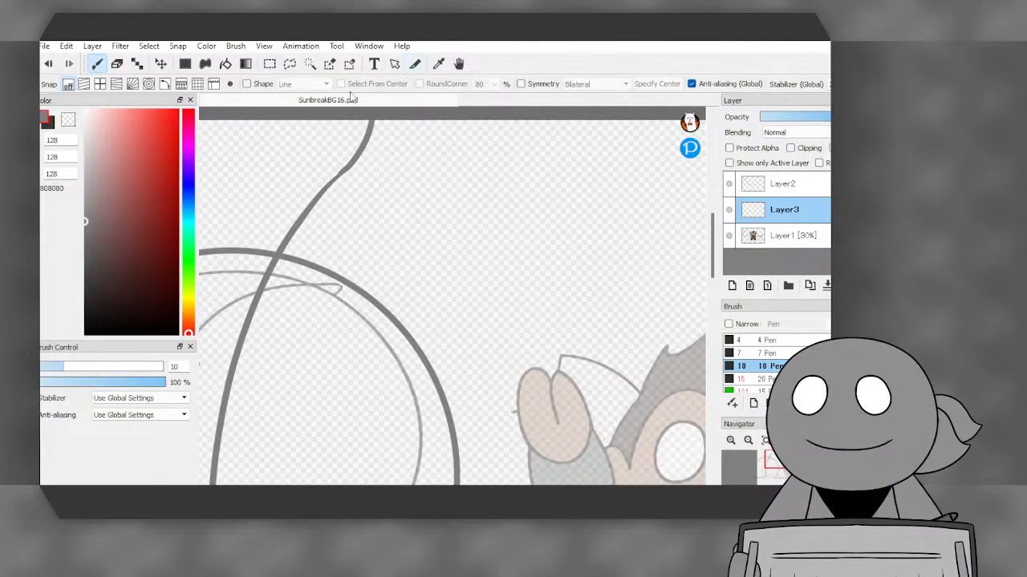
scroll(286, 184, down, 3)
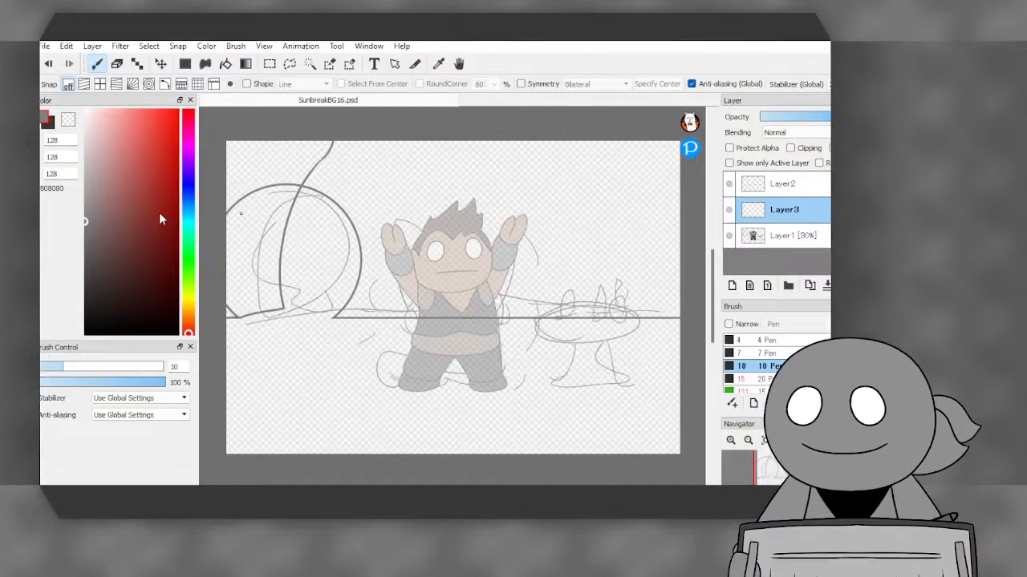
click(754, 236)
click(731, 287)
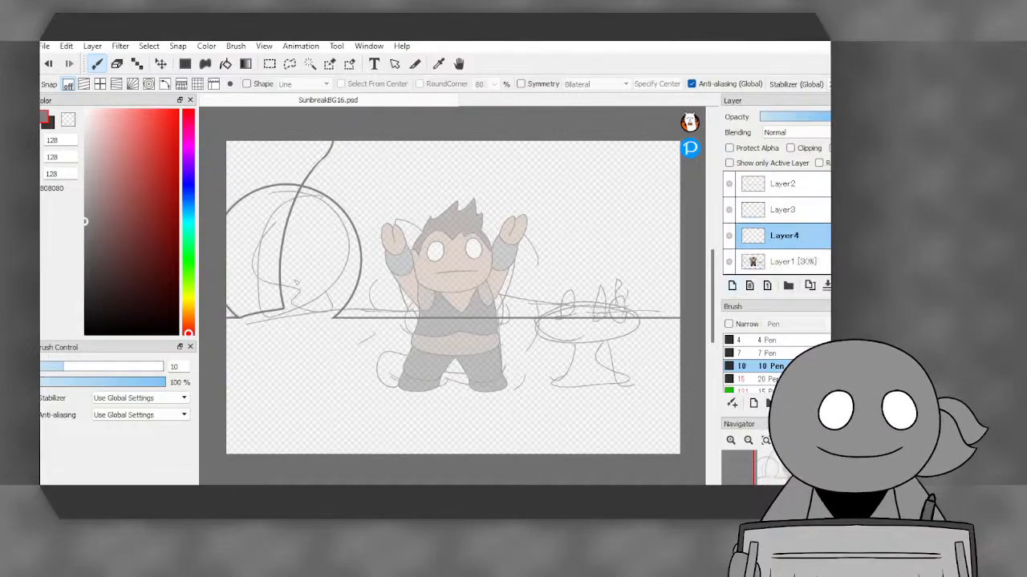
- Ink the long ground line, redrawing it once, and a second archway curve on Layer4
drag(343, 302, 728, 297)
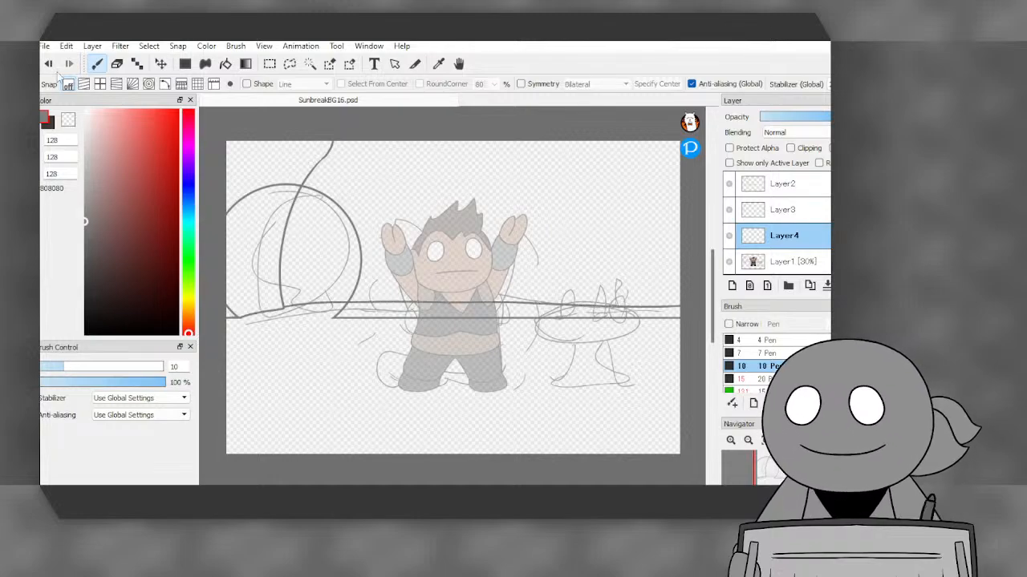
click(50, 65)
drag(361, 309, 672, 295)
mouse_move(282, 303)
mouse_down()
mouse_move(271, 239)
mouse_move(310, 141)
mouse_up()
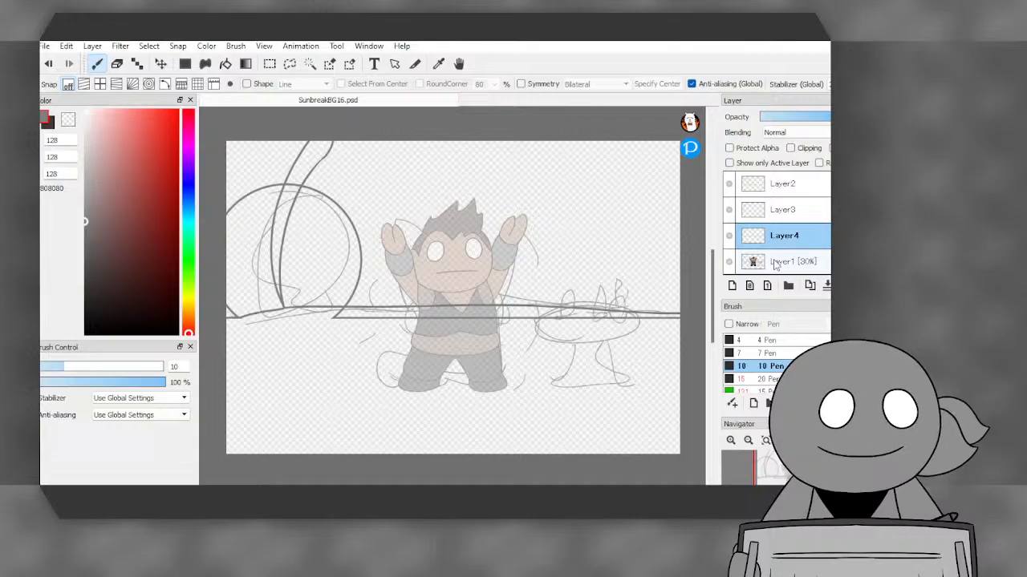
- Toggle the sketch layer off and on to check the inks, then add Layer5 at the top
click(729, 261)
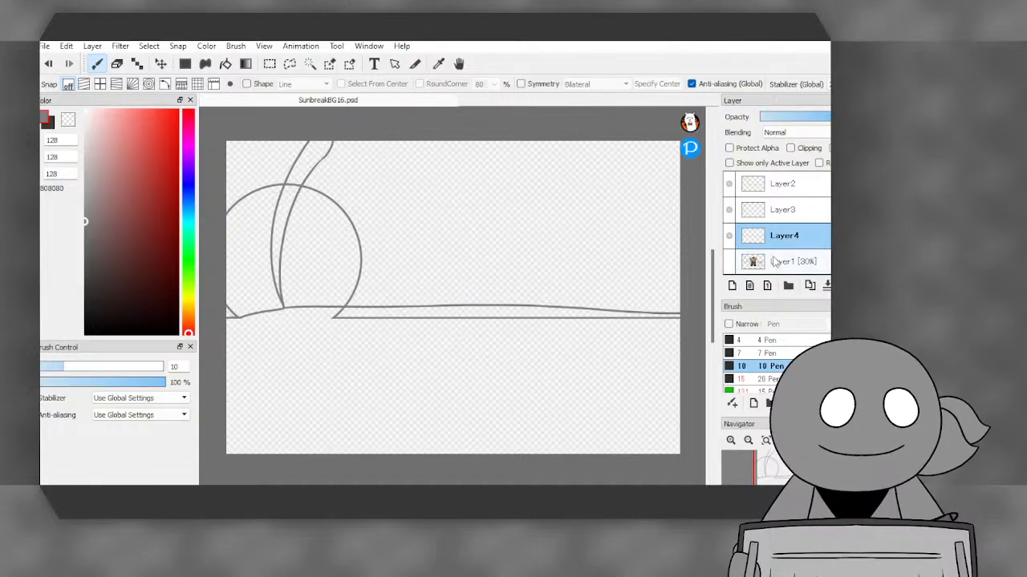
click(729, 261)
click(754, 186)
click(731, 286)
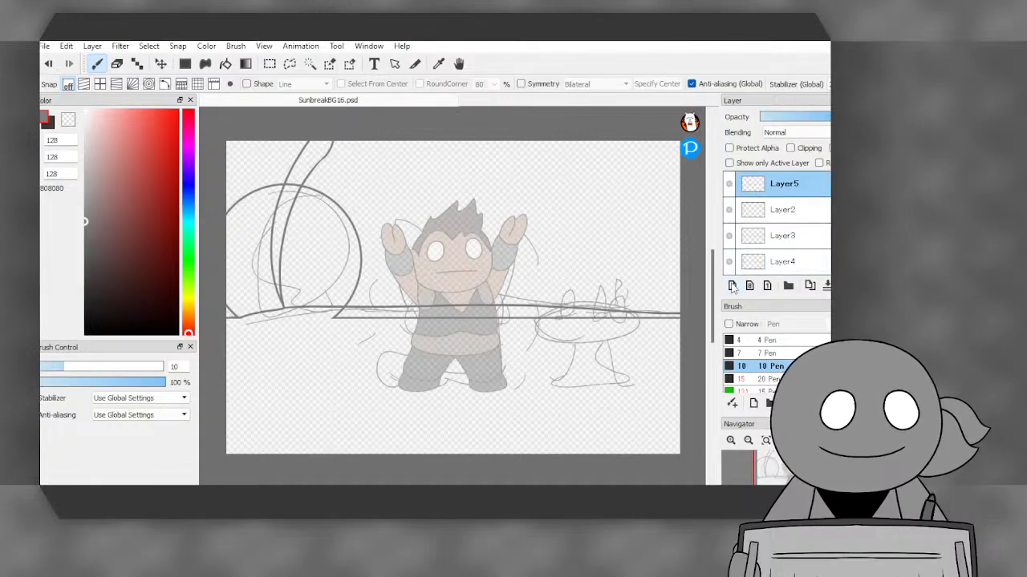
- Ink the oval tabletop and flared pedestal base, undoing failed arcs and a straight leg
scroll(597, 256, down, 2)
scroll(598, 255, up, 5)
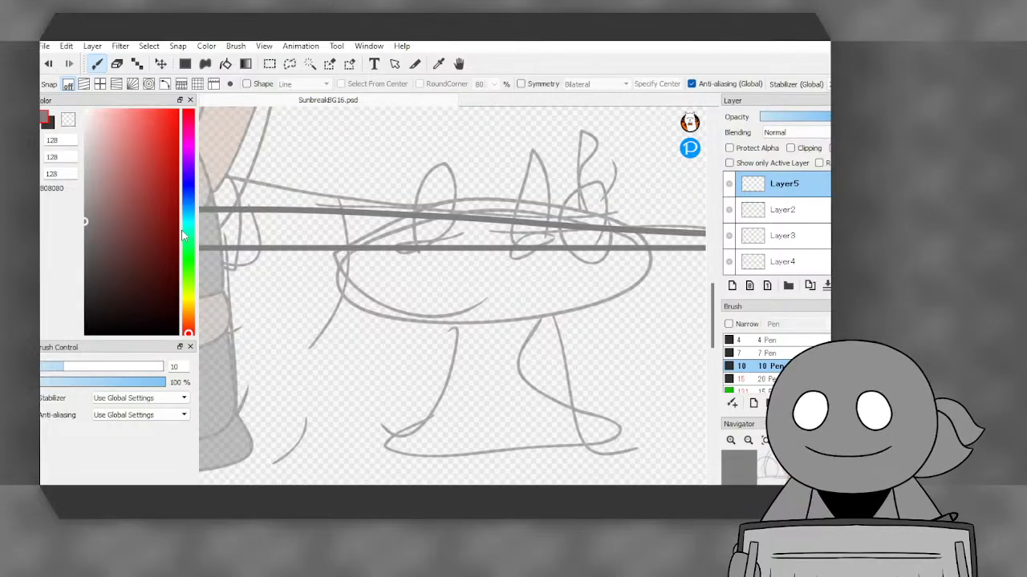
scroll(622, 205, up, 1)
mouse_move(653, 241)
mouse_down()
mouse_move(414, 196)
mouse_move(200, 212)
mouse_up()
mouse_move(202, 305)
mouse_down()
mouse_move(338, 333)
mouse_move(588, 317)
mouse_move(608, 228)
mouse_move(544, 213)
mouse_move(300, 219)
mouse_move(200, 313)
mouse_move(365, 360)
mouse_move(626, 351)
mouse_move(615, 241)
mouse_up()
key(ctrl+z)
key(ctrl+z)
scroll(345, 213, down, 2)
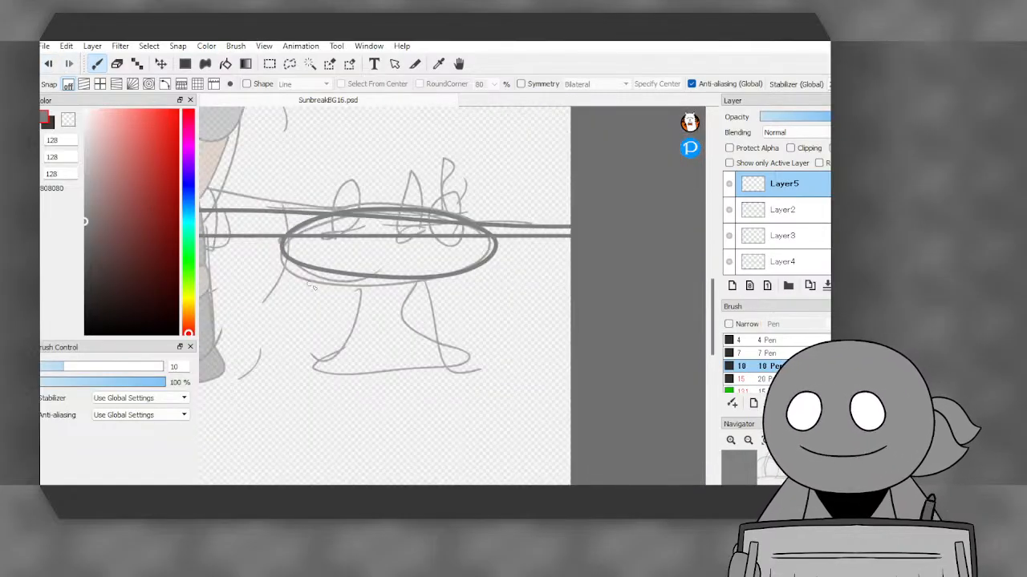
scroll(324, 283, up, 1)
drag(292, 255, 288, 396)
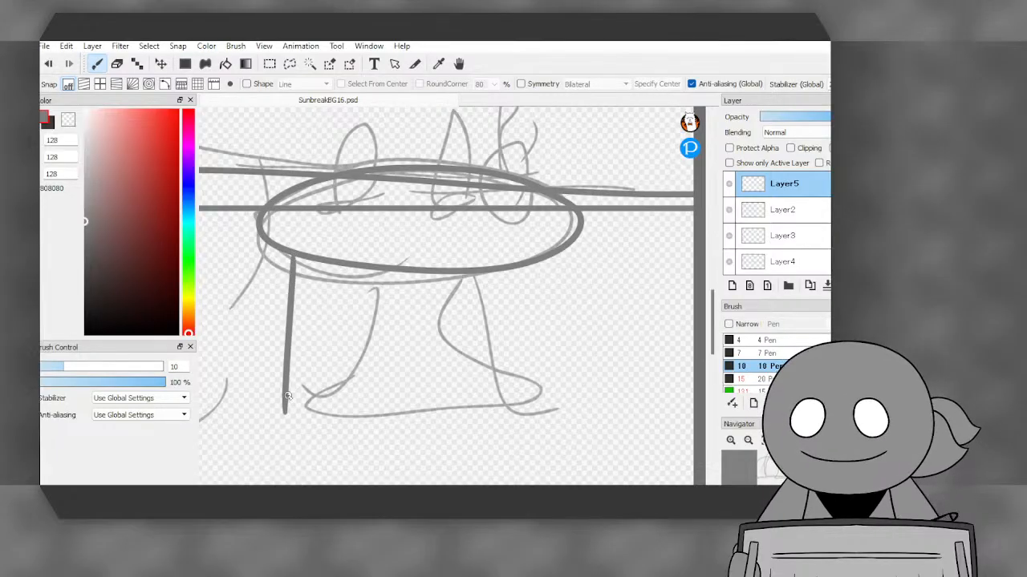
key(ctrl+z)
mouse_move(368, 268)
mouse_down()
mouse_move(368, 329)
mouse_move(297, 387)
mouse_move(314, 405)
mouse_move(401, 409)
mouse_move(517, 393)
mouse_move(477, 275)
mouse_up()
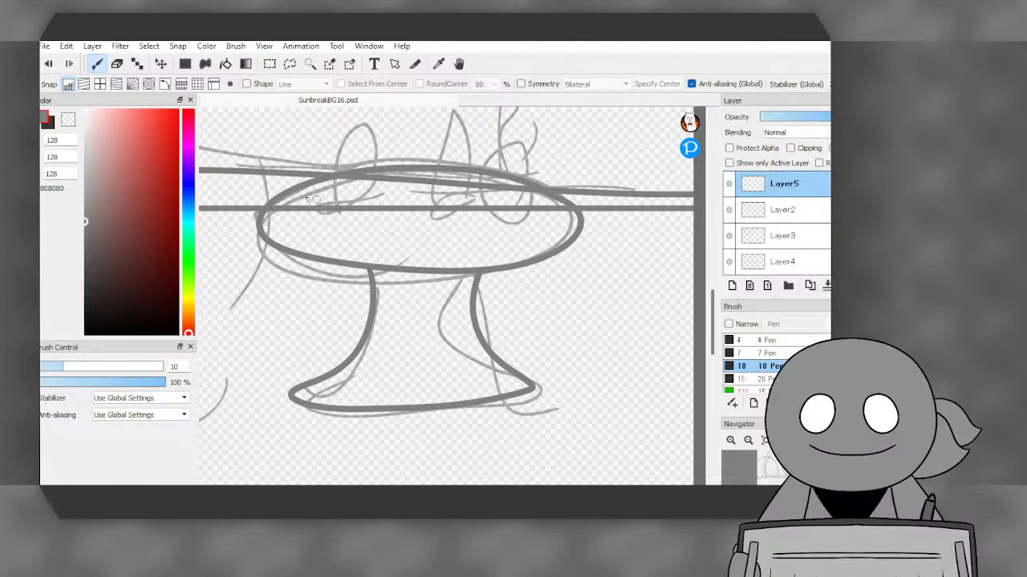
scroll(298, 246, down, 4)
scroll(386, 292, up, 3)
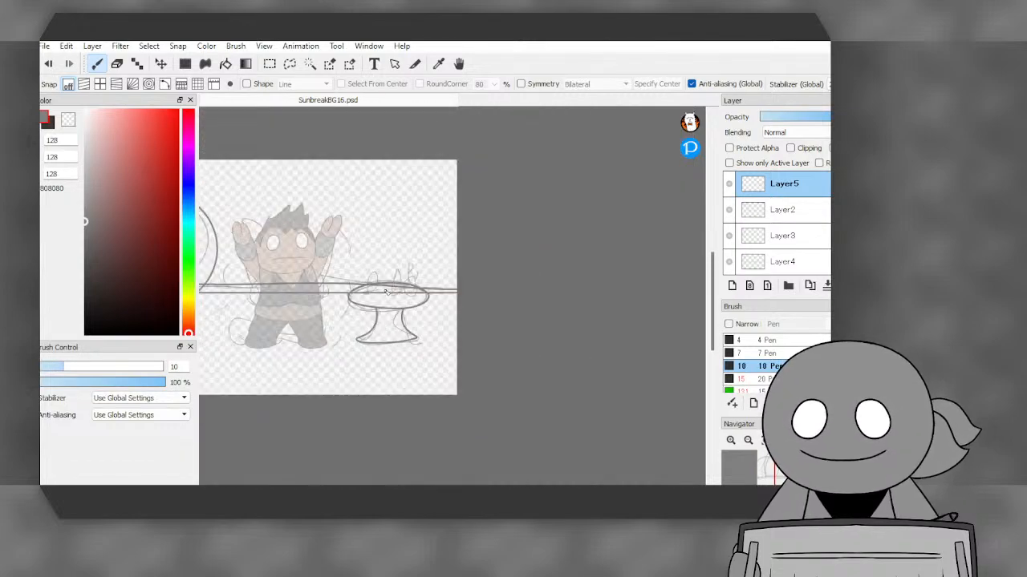
scroll(356, 302, up, 3)
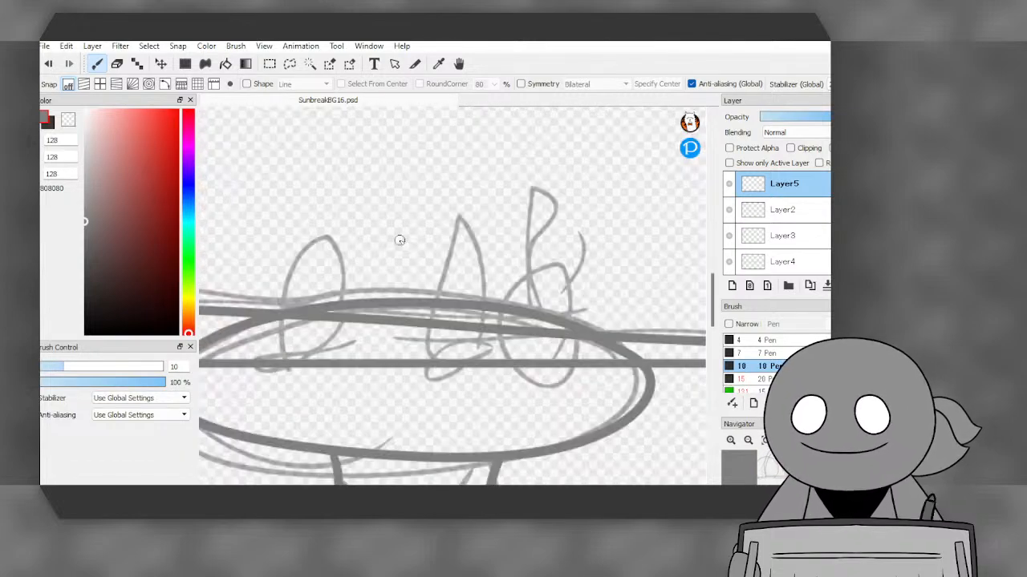
- Add Layer6 and ink the small figure's round head, body and raised arms
click(731, 286)
scroll(471, 263, up, 1)
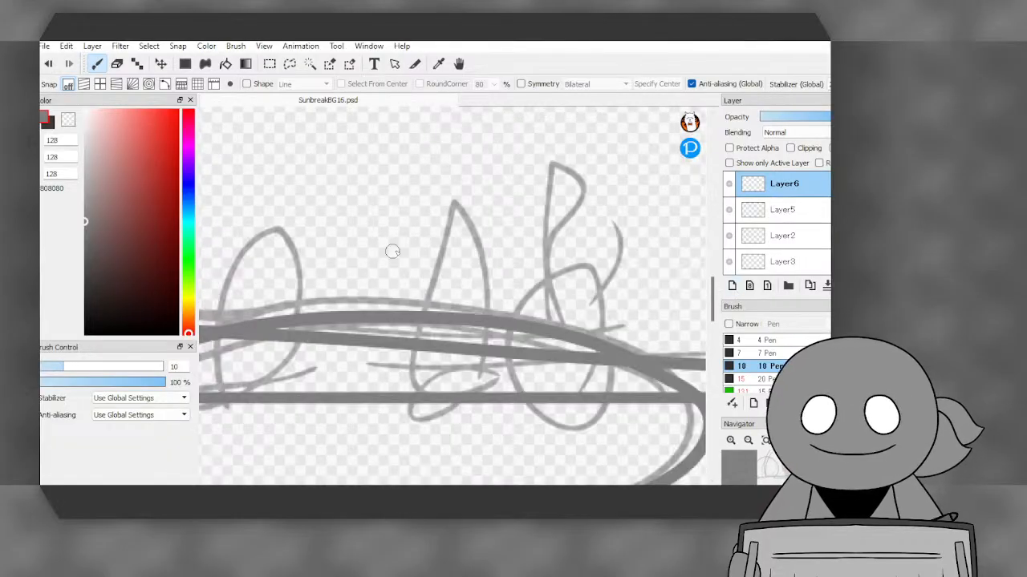
mouse_move(430, 228)
mouse_down()
mouse_move(360, 193)
mouse_move(394, 276)
mouse_move(422, 200)
mouse_up()
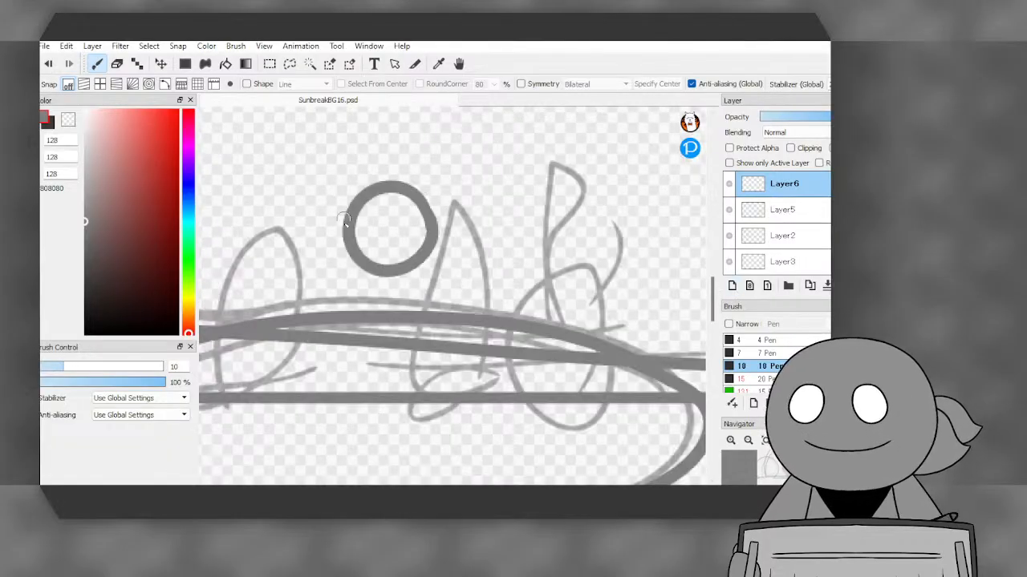
mouse_move(358, 271)
mouse_down()
mouse_move(321, 371)
mouse_move(387, 413)
mouse_move(440, 385)
mouse_move(421, 264)
mouse_move(307, 216)
mouse_move(291, 305)
mouse_up()
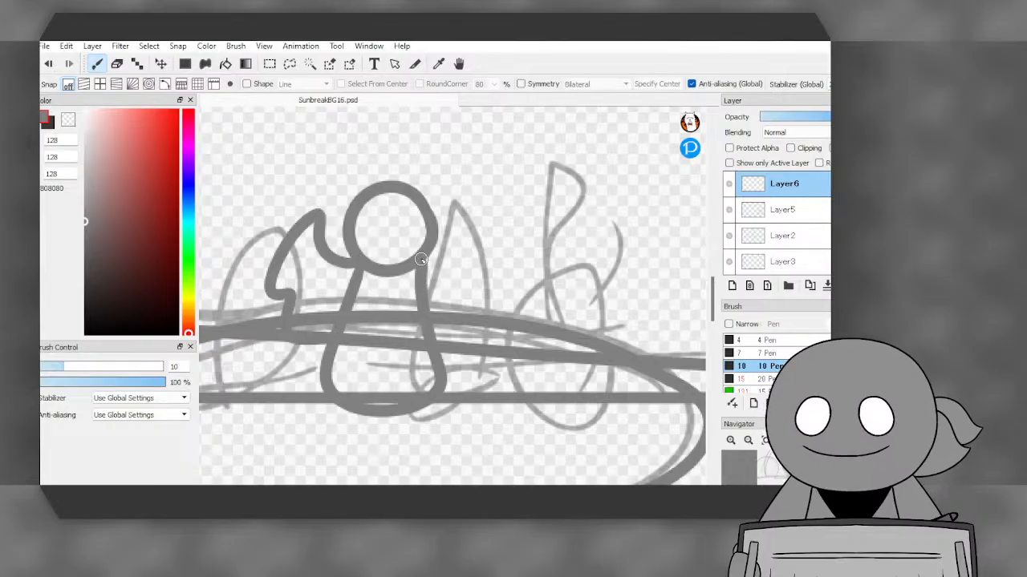
mouse_move(422, 262)
mouse_down()
mouse_move(451, 261)
mouse_move(493, 211)
mouse_move(487, 293)
mouse_move(448, 323)
mouse_up()
scroll(305, 232, down, 3)
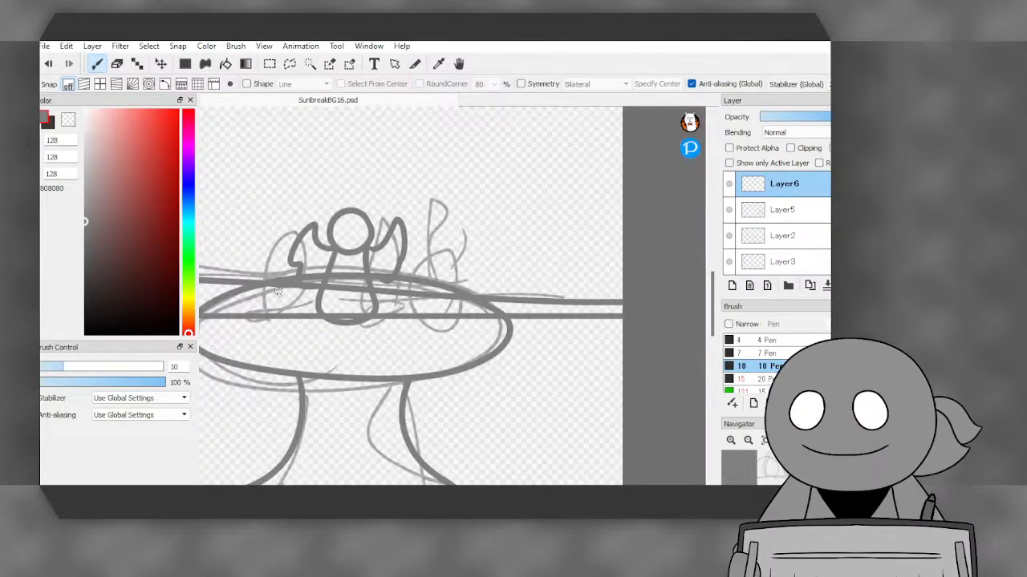
scroll(272, 298, up, 3)
- Ink two curved shapes on the tabletop, then hide Layer6 to check it
mouse_move(334, 314)
mouse_down()
mouse_move(313, 365)
mouse_move(335, 317)
mouse_up()
scroll(345, 288, down, 3)
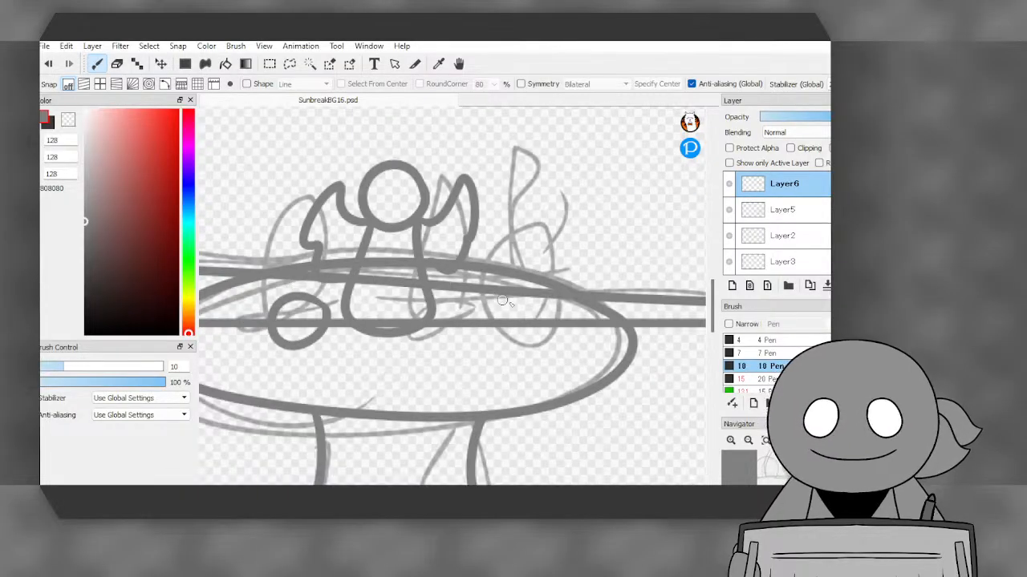
scroll(473, 296, up, 3)
mouse_move(522, 319)
mouse_down()
mouse_move(502, 288)
mouse_move(411, 346)
mouse_move(460, 336)
mouse_move(507, 345)
mouse_move(522, 285)
mouse_up()
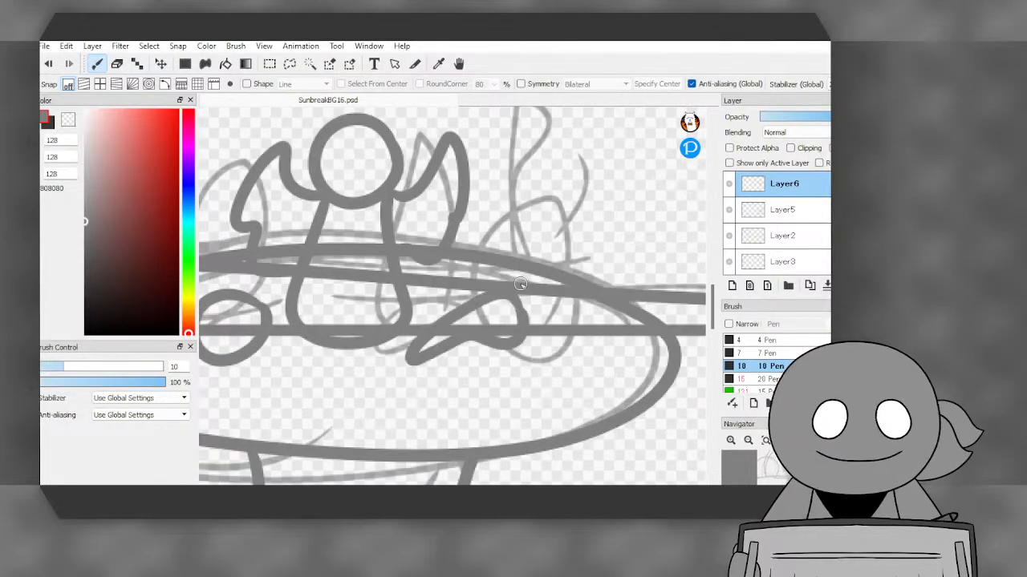
scroll(497, 285, down, 4)
scroll(458, 285, down, 2)
scroll(405, 361, up, 2)
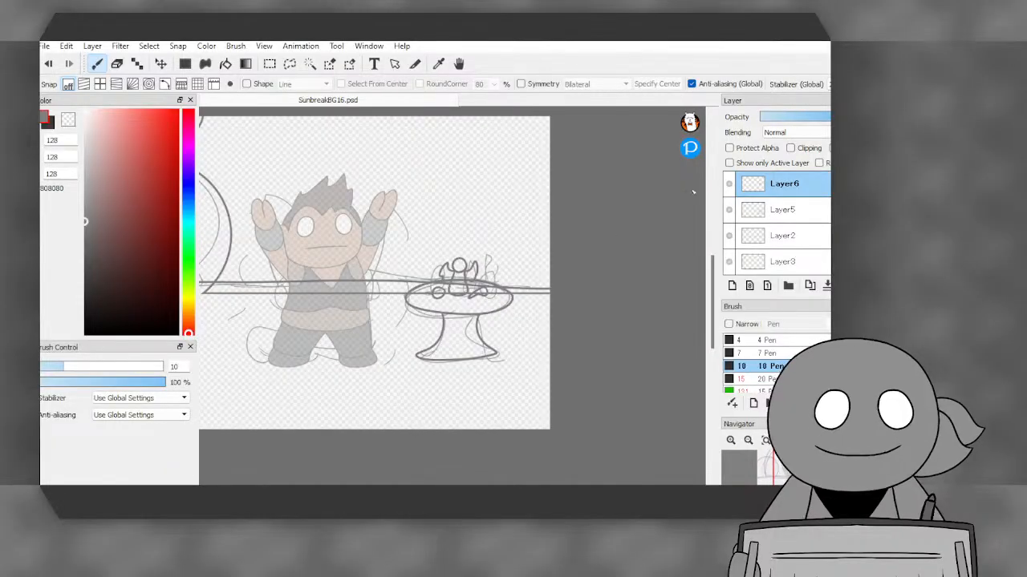
click(732, 186)
- Show Layer6 again, briefly toggle the table layer, and make Layer5 active
click(731, 186)
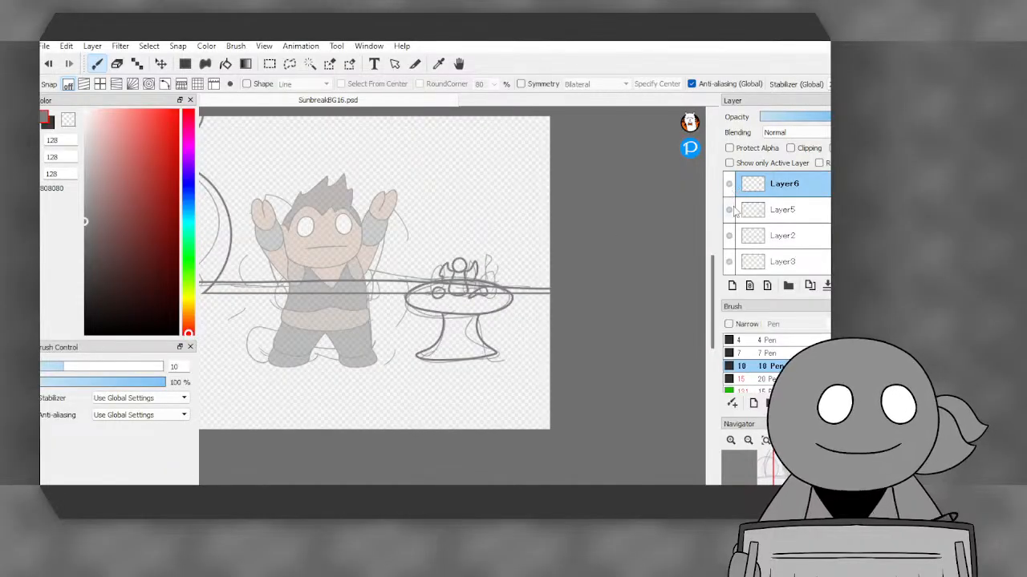
click(730, 210)
click(730, 210)
click(764, 217)
scroll(423, 278, up, 2)
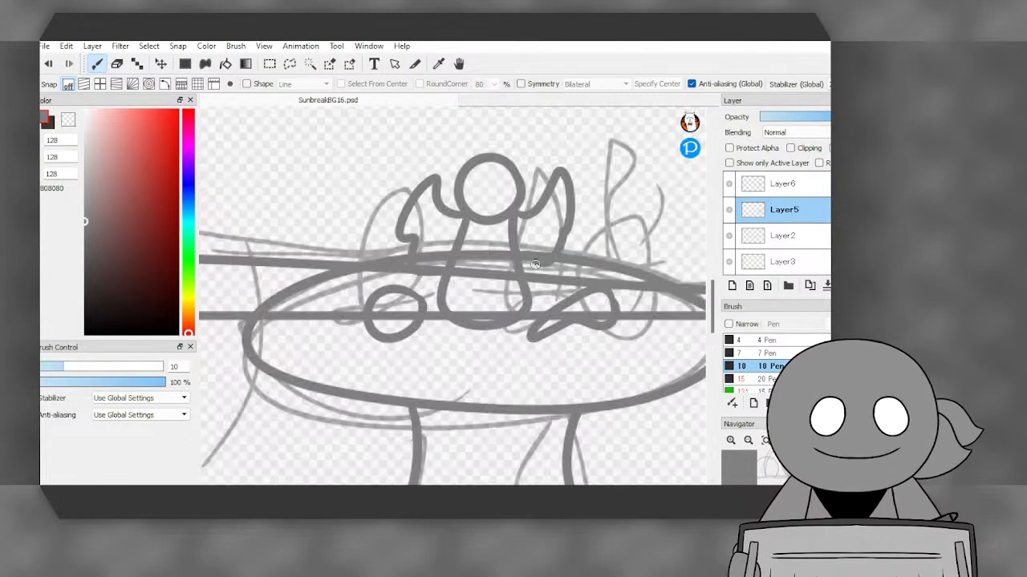
scroll(425, 256, down, 5)
scroll(427, 227, up, 1)
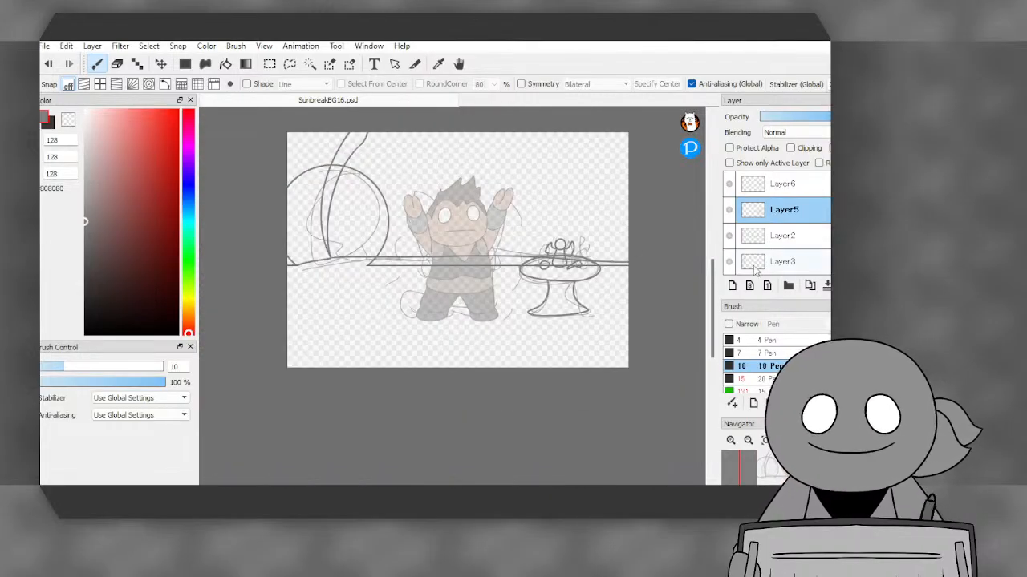
scroll(783, 235, down, 2)
- Hide Layer1, the figure and the table, then add Layer7 and set colour 84776A
click(732, 263)
scroll(736, 261, up, 2)
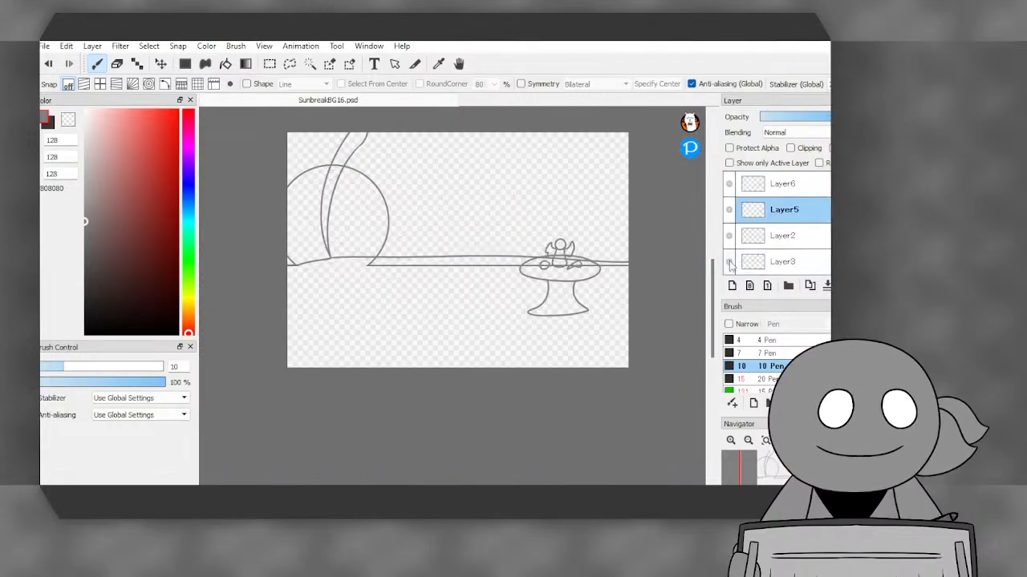
click(729, 208)
click(729, 209)
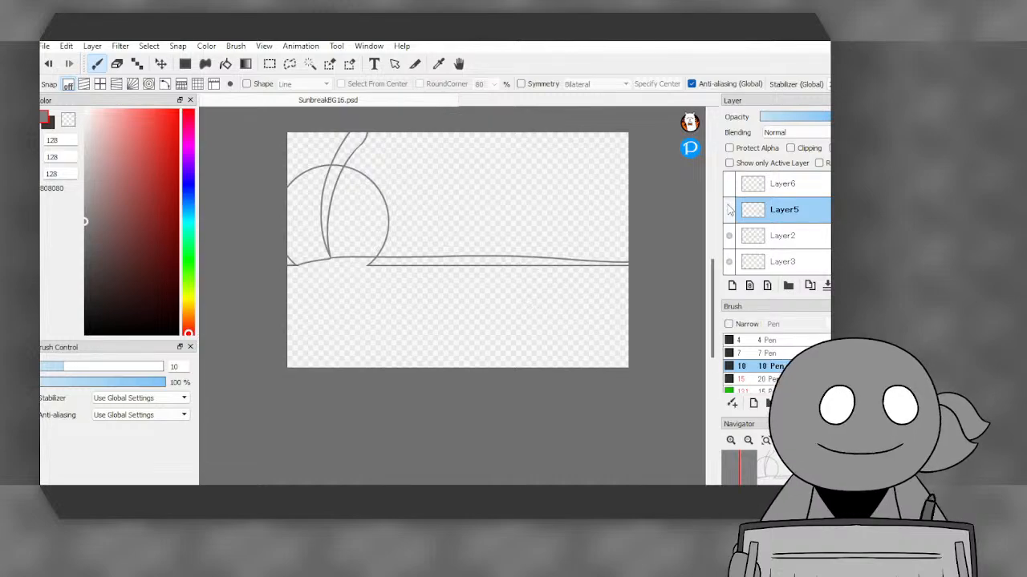
scroll(729, 210, down, 2)
click(731, 285)
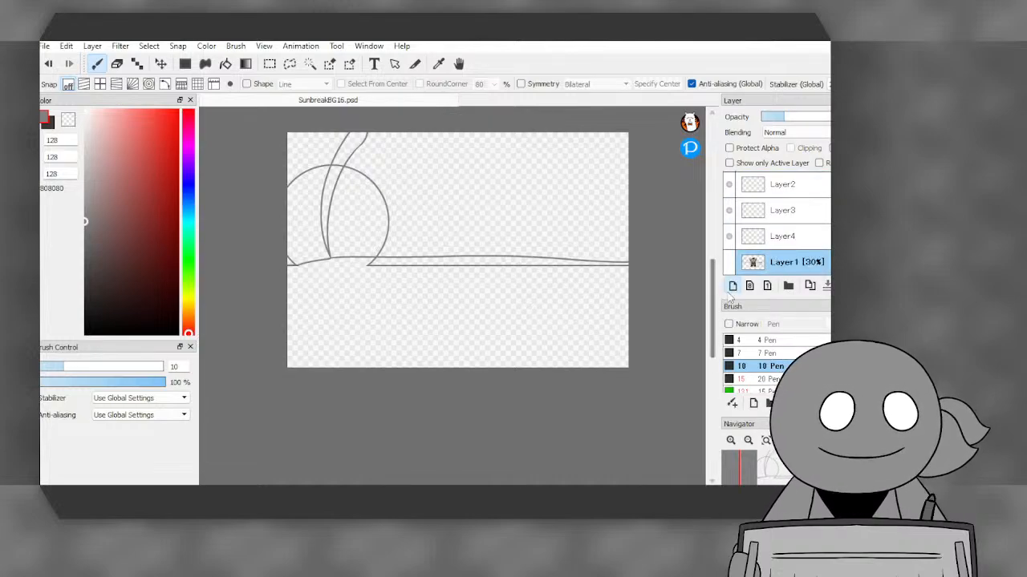
mouse_move(84, 190)
mouse_down()
mouse_move(80, 177)
mouse_move(107, 208)
mouse_move(41, 209)
mouse_move(36, 223)
mouse_move(103, 217)
mouse_up()
- Shift the hue toward orange and bucket-fill the new layer with a brownish colour
click(189, 315)
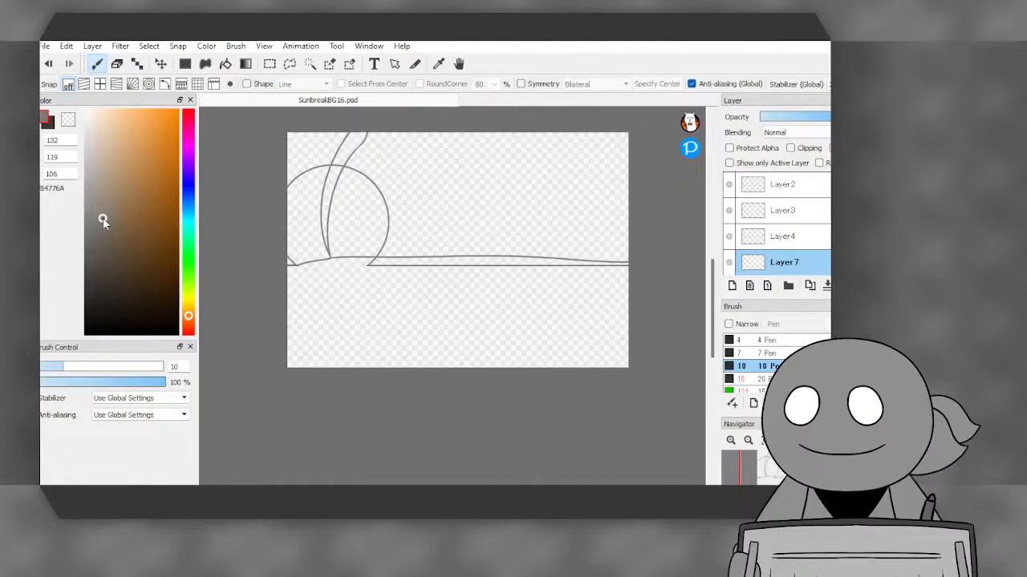
click(226, 64)
click(434, 325)
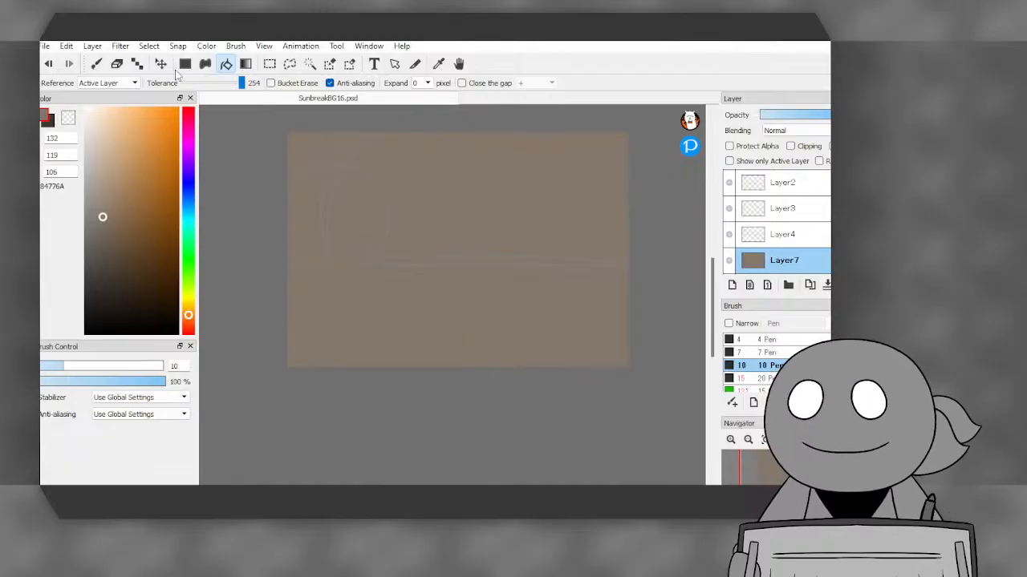
- Select the sky, clear the fill below the horizon, then undo to restore the full fill
click(271, 64)
drag(241, 118, 660, 261)
key(ctrl+shift+i)
key(Delete)
scroll(660, 261, down, 5)
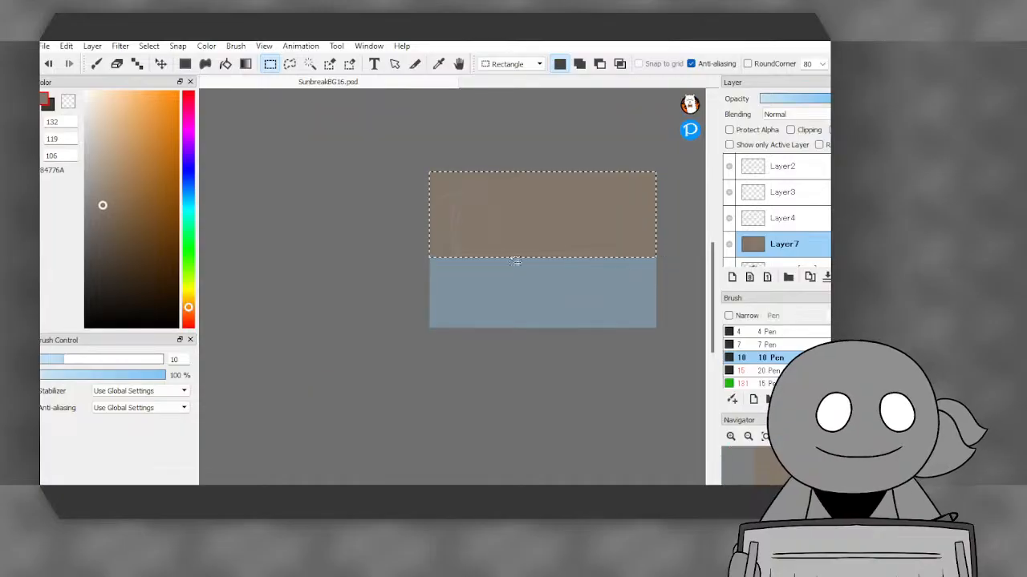
key(ctrl+d)
scroll(451, 257, up, 5)
scroll(448, 258, down, 2)
scroll(448, 259, down, 2)
key(ctrl+z)
key(ctrl+z)
key(ctrl+z)
scroll(324, 259, down, 2)
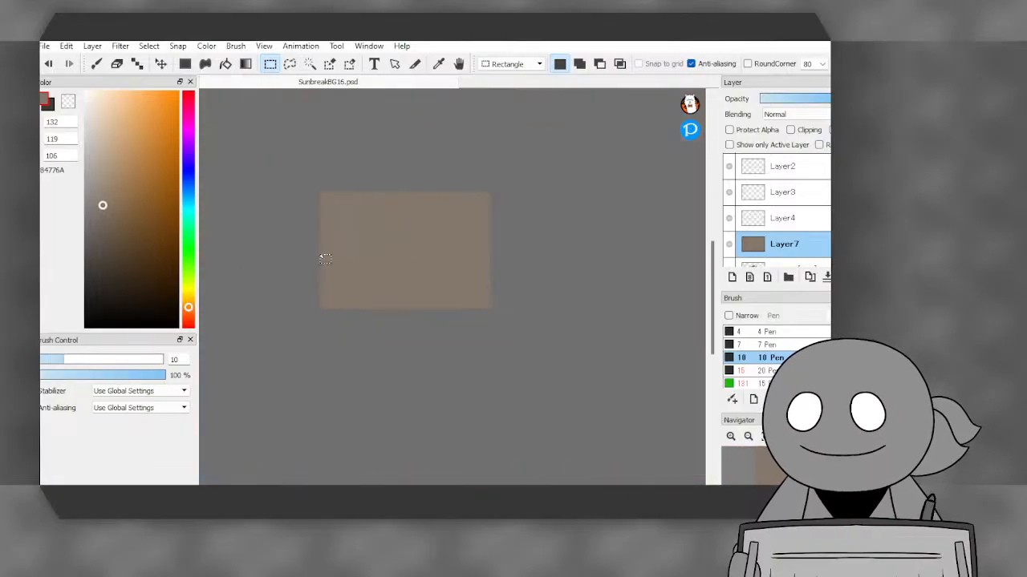
scroll(342, 259, up, 2)
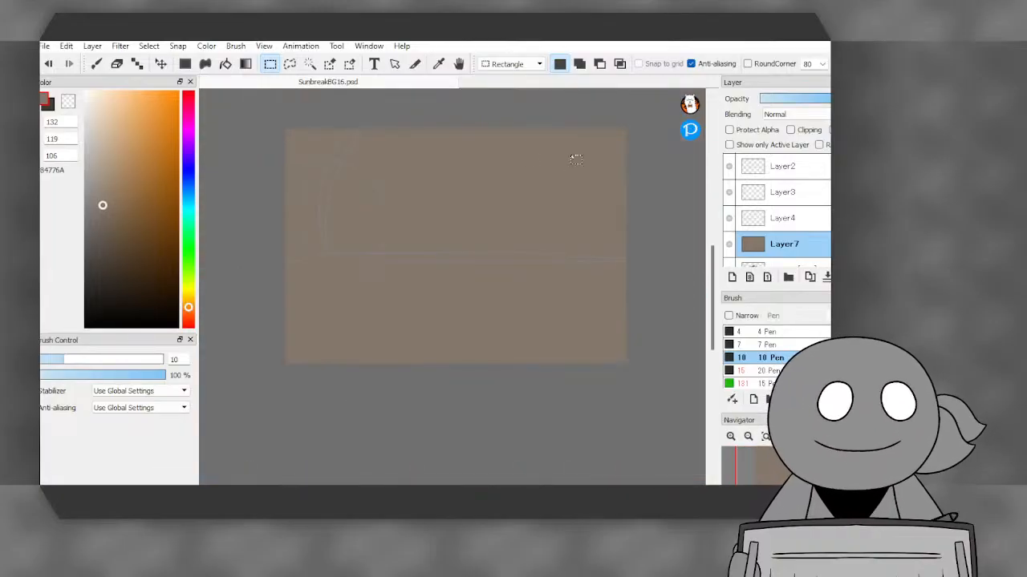
- Bucket-fill Layer7 with light tan B5A18A
drag(117, 198, 107, 159)
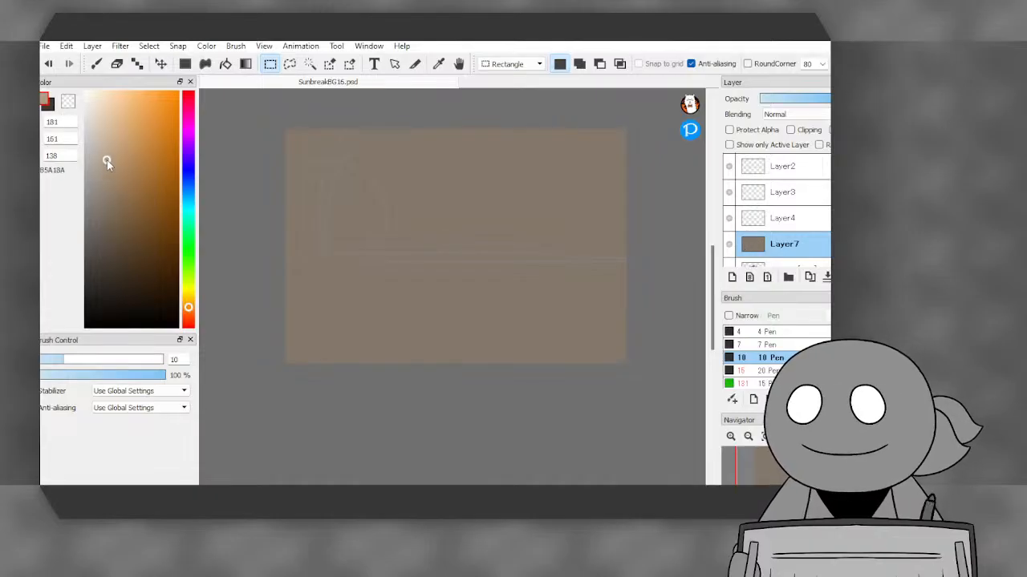
click(226, 64)
click(359, 284)
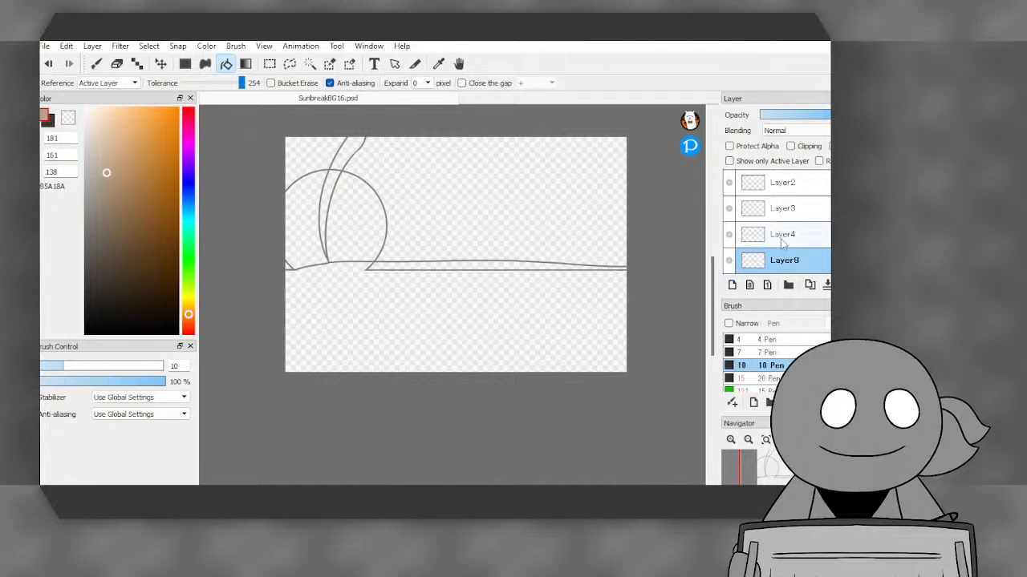
- With a size-215 Pen, paint tan, greyish brown and dark brown swatch dots top right
scroll(764, 268, up, 2)
scroll(765, 268, up, 1)
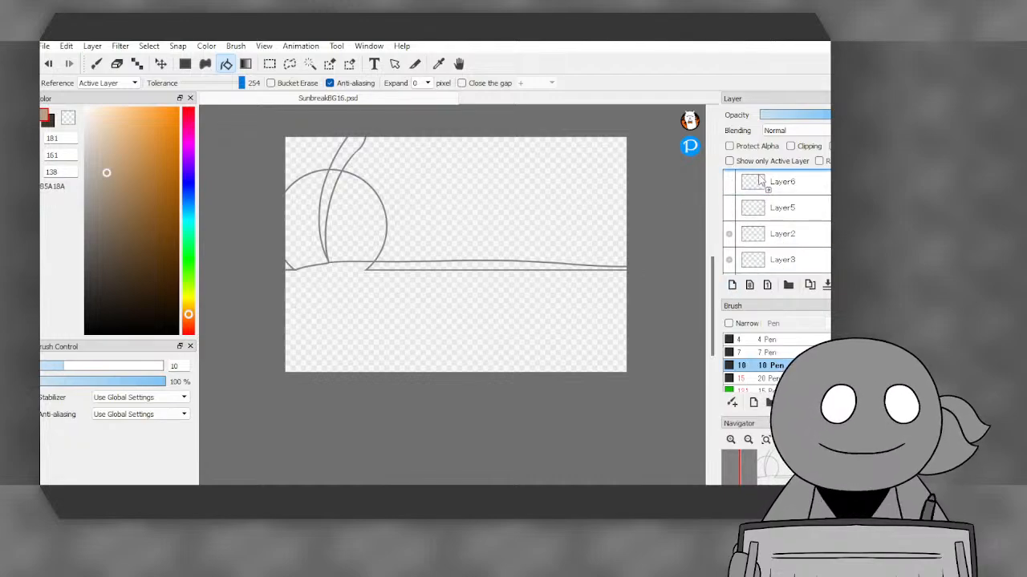
click(95, 64)
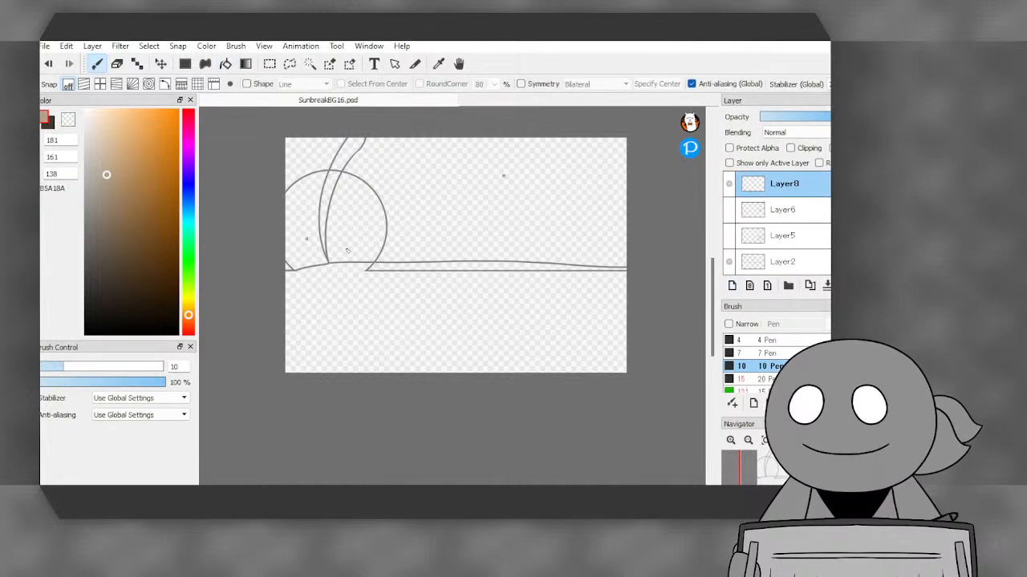
drag(92, 367, 181, 366)
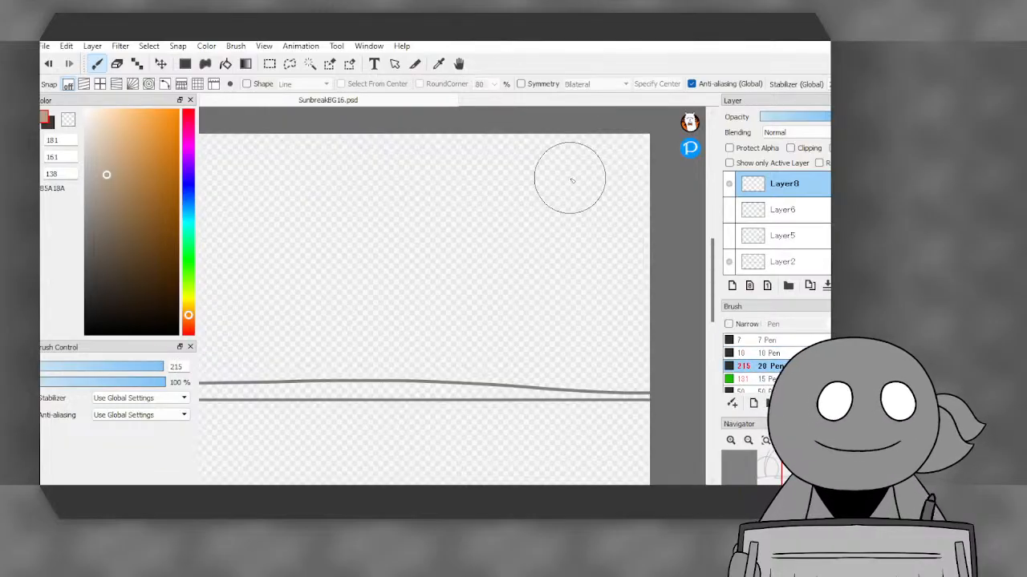
click(571, 173)
drag(110, 221, 145, 289)
click(496, 186)
click(548, 270)
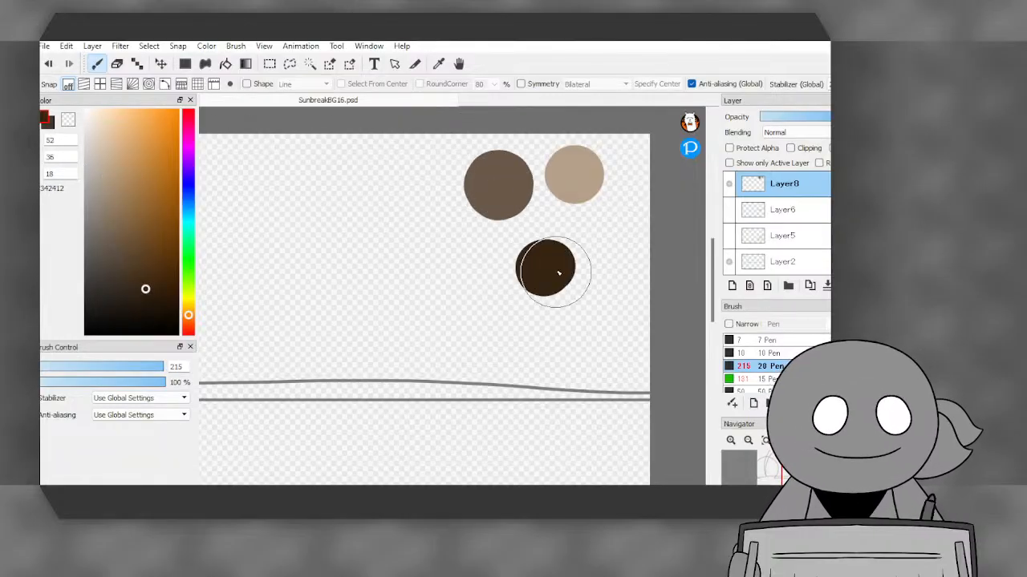
- Add a light peach tan EABD87 dot, then medium and dark brown dots beside it
scroll(566, 233, down, 3)
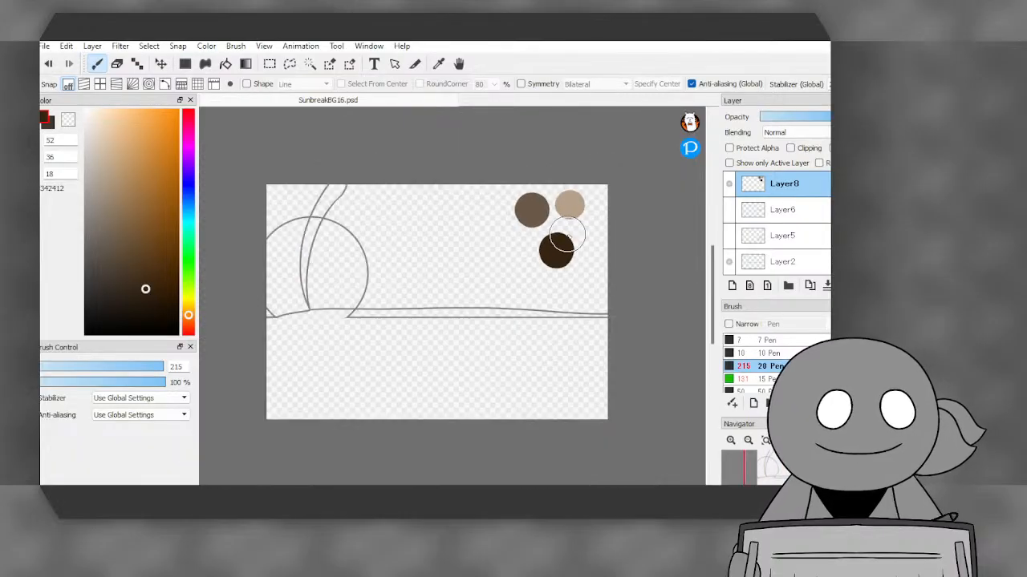
drag(129, 169, 124, 126)
scroll(459, 229, up, 2)
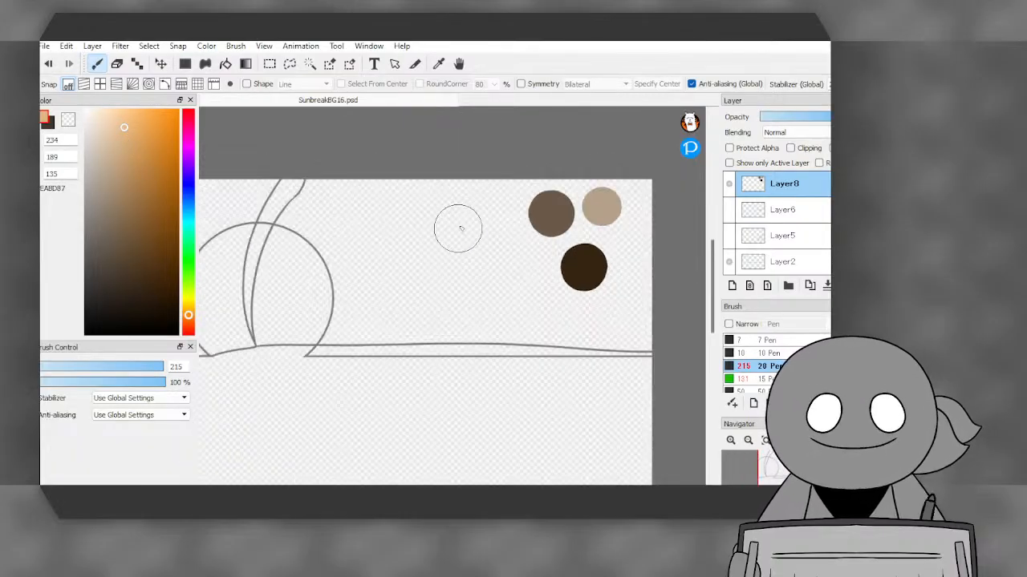
click(458, 219)
mouse_move(124, 170)
mouse_down()
mouse_move(141, 193)
mouse_move(134, 241)
mouse_up()
click(490, 263)
click(435, 263)
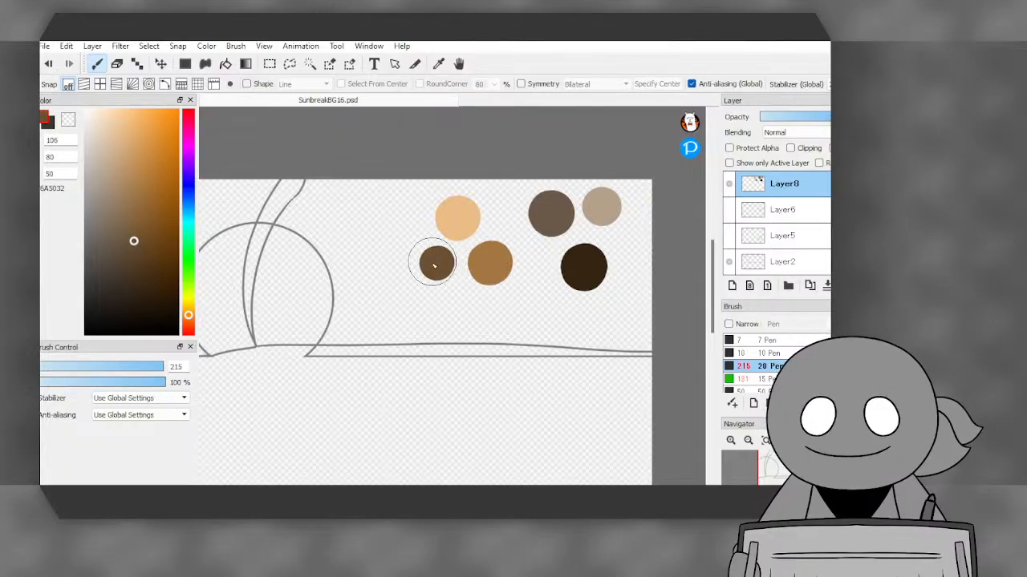
- Paint a pale yellow E1D79F dot and a dark olive 736B40 dot below it
drag(187, 315, 188, 303)
click(105, 156)
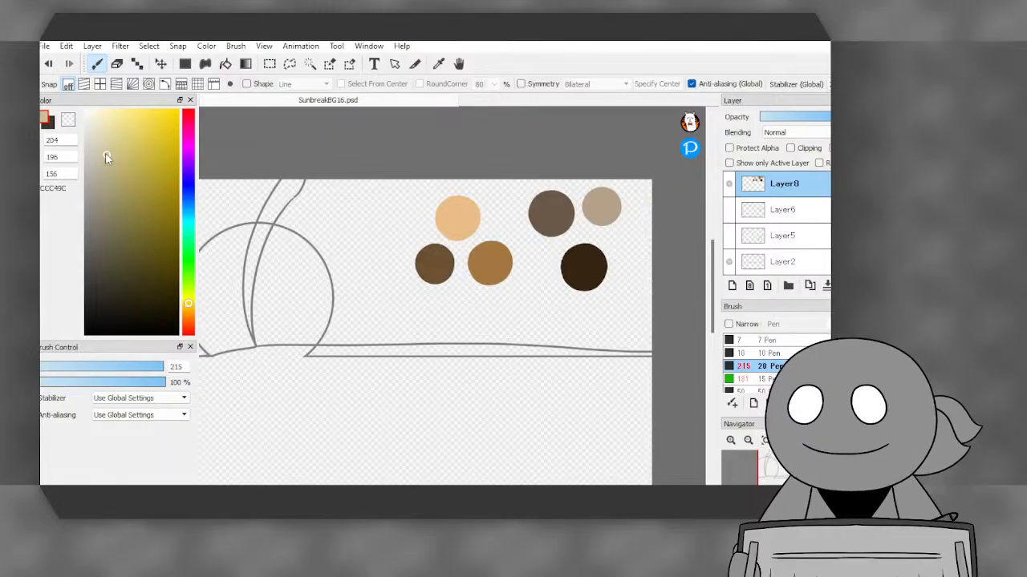
click(111, 136)
scroll(367, 198, up, 2)
drag(367, 201, 341, 201)
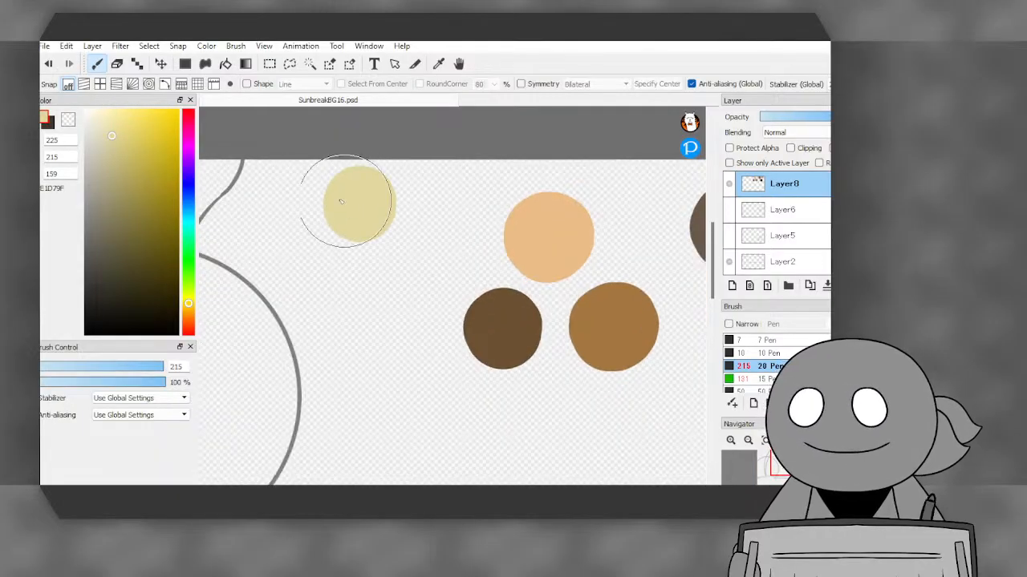
drag(129, 202, 125, 234)
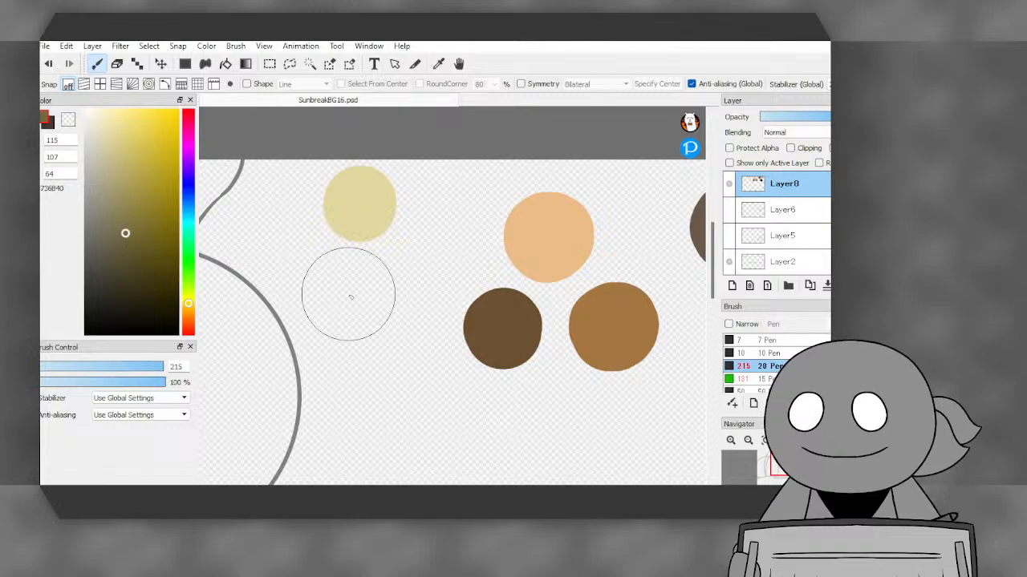
click(349, 296)
scroll(348, 241, down, 3)
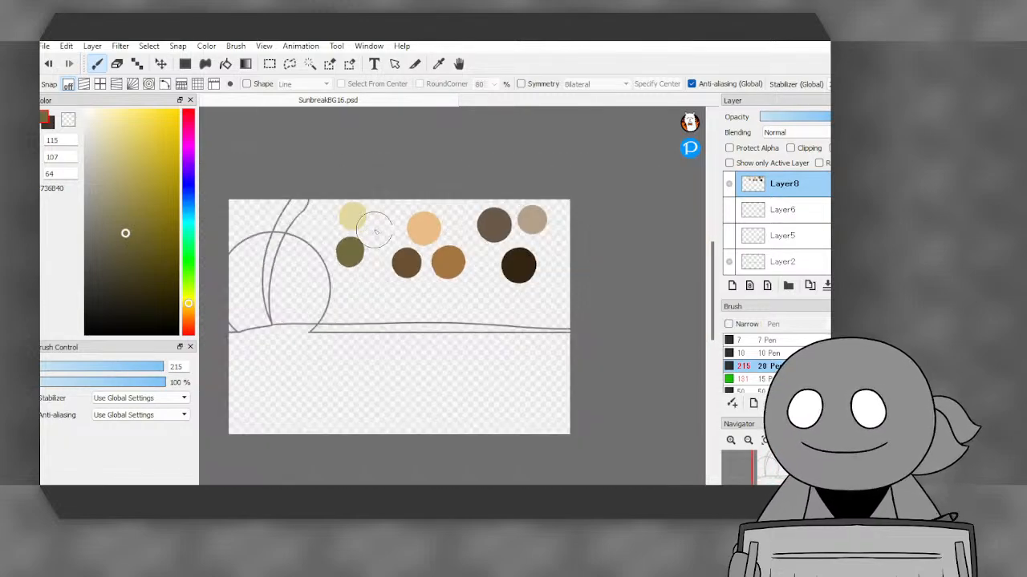
scroll(478, 241, down, 2)
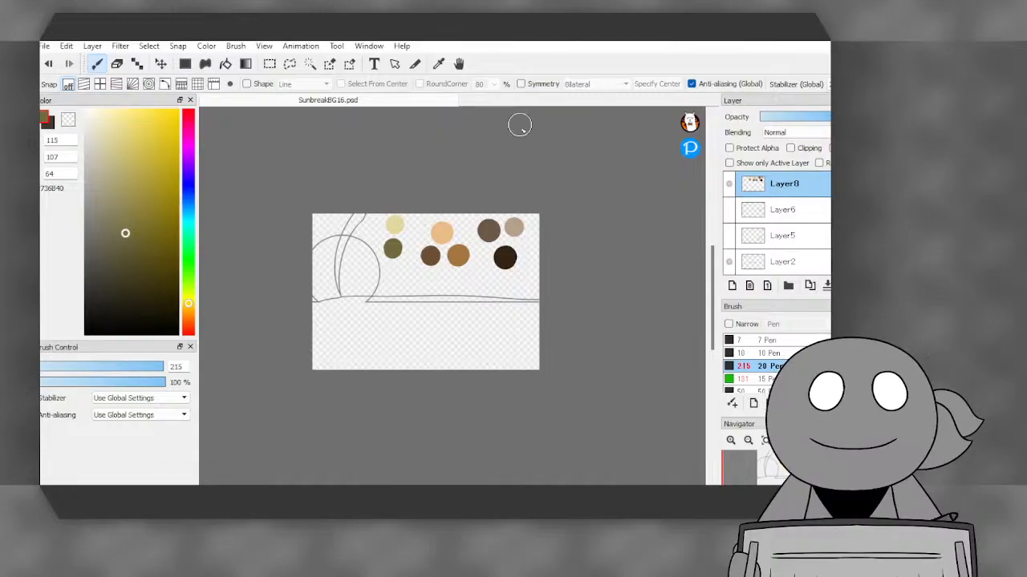
- Eyedrop the greyish brown 6A5A49 swatch, then the light tan swatch
click(439, 65)
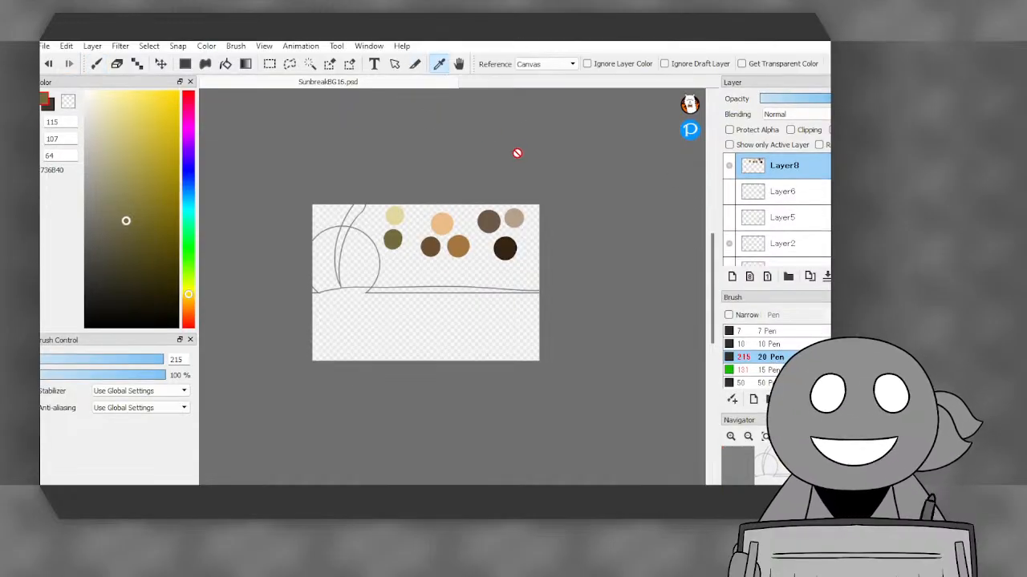
scroll(546, 191, up, 3)
scroll(534, 194, down, 2)
scroll(522, 194, up, 6)
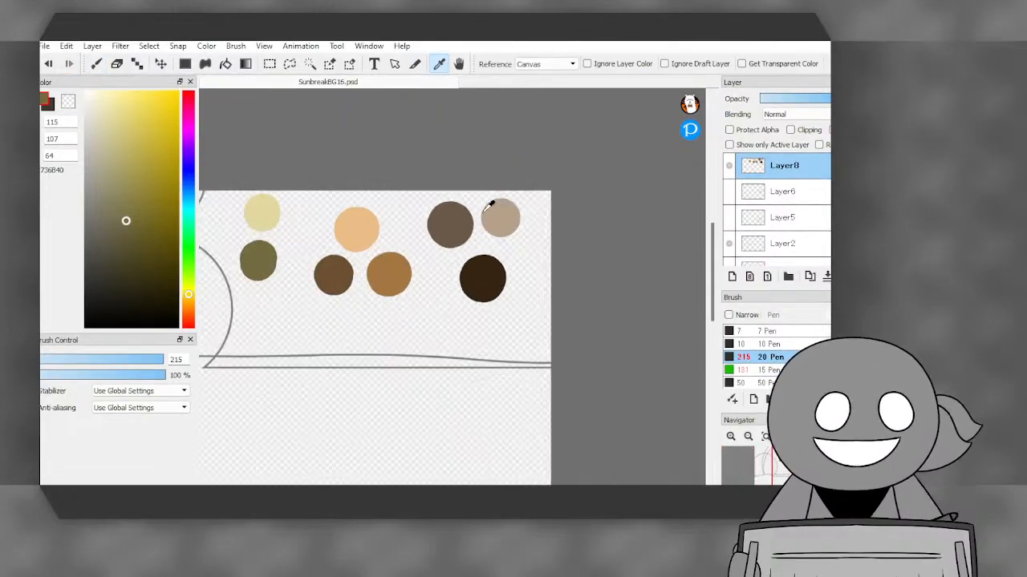
click(444, 207)
scroll(469, 199, down, 3)
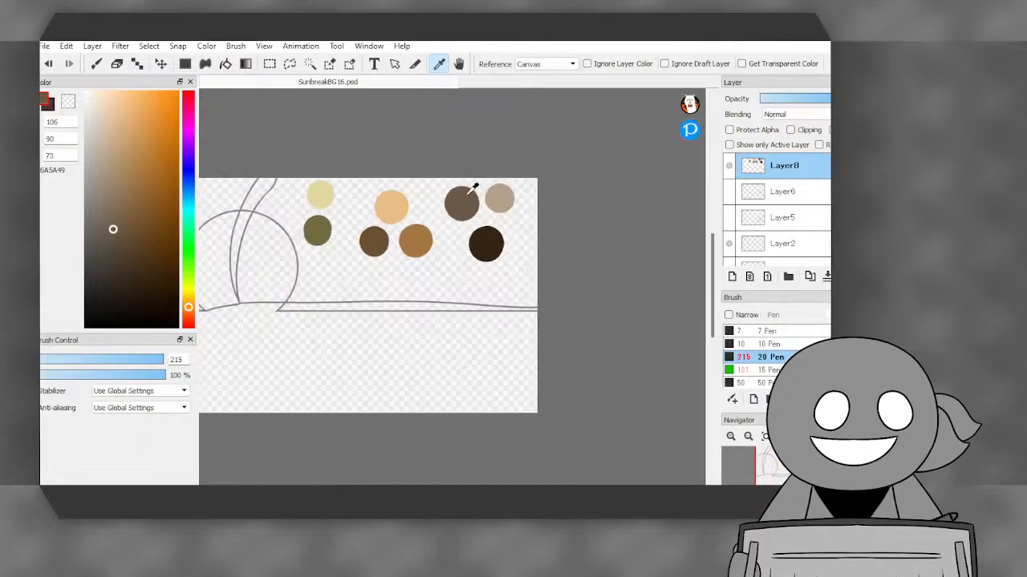
scroll(536, 177, up, 2)
scroll(537, 178, down, 3)
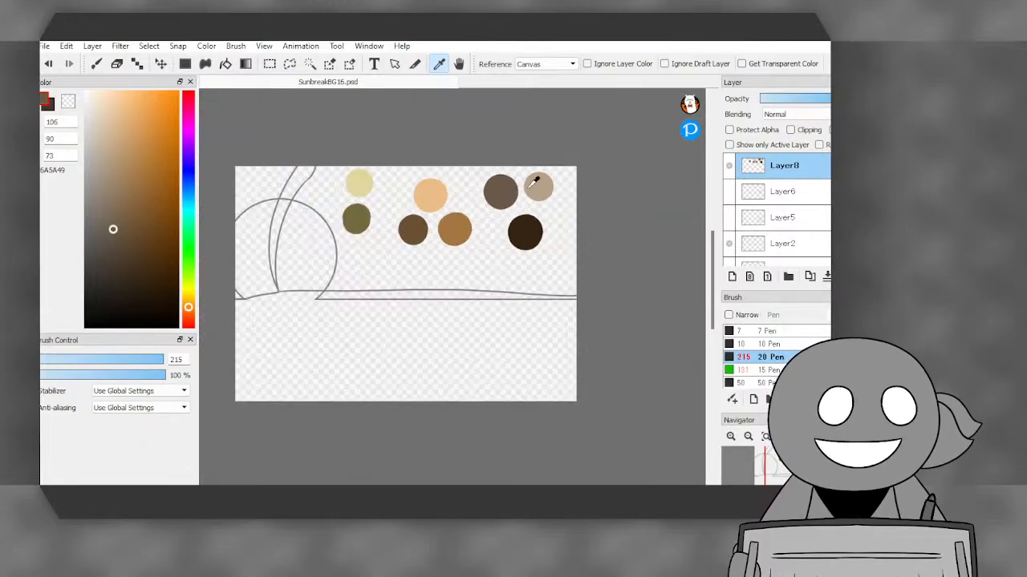
scroll(540, 177, up, 1)
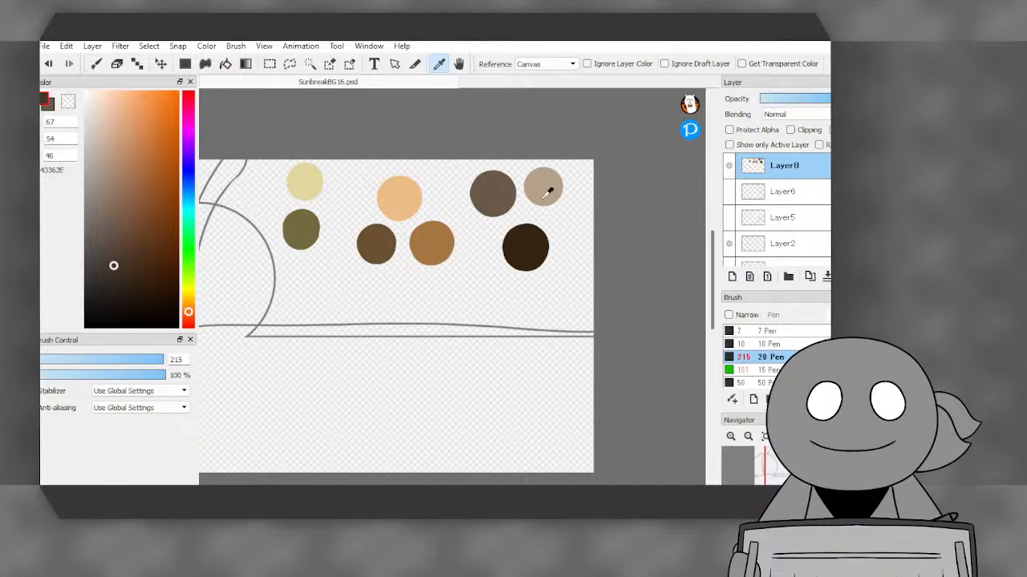
click(544, 187)
scroll(544, 187, down, 2)
scroll(534, 192, up, 1)
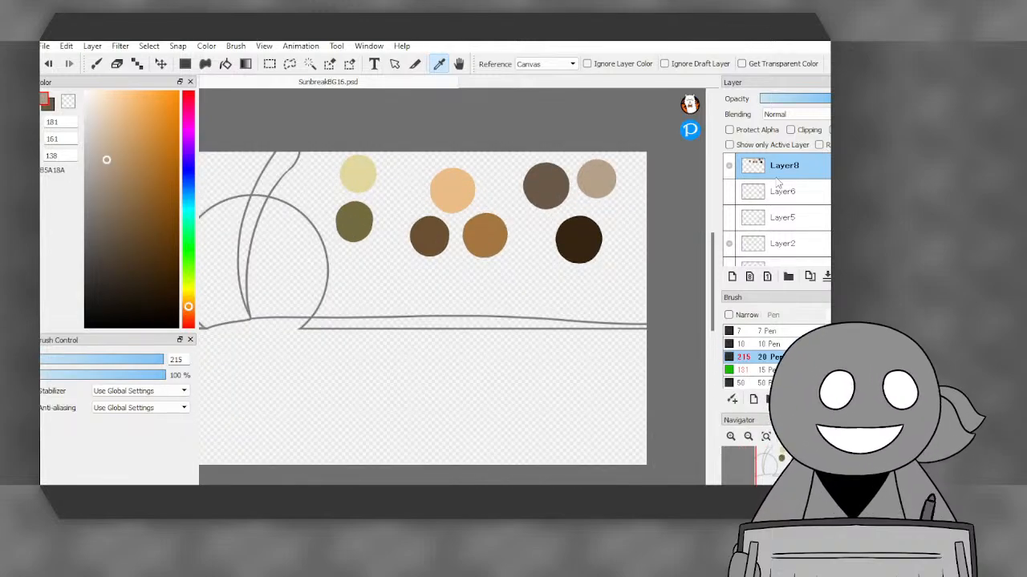
- Hide Layer8, make Layer7's tan fill visible, then show Layer8 again
click(729, 166)
scroll(730, 170, down, 3)
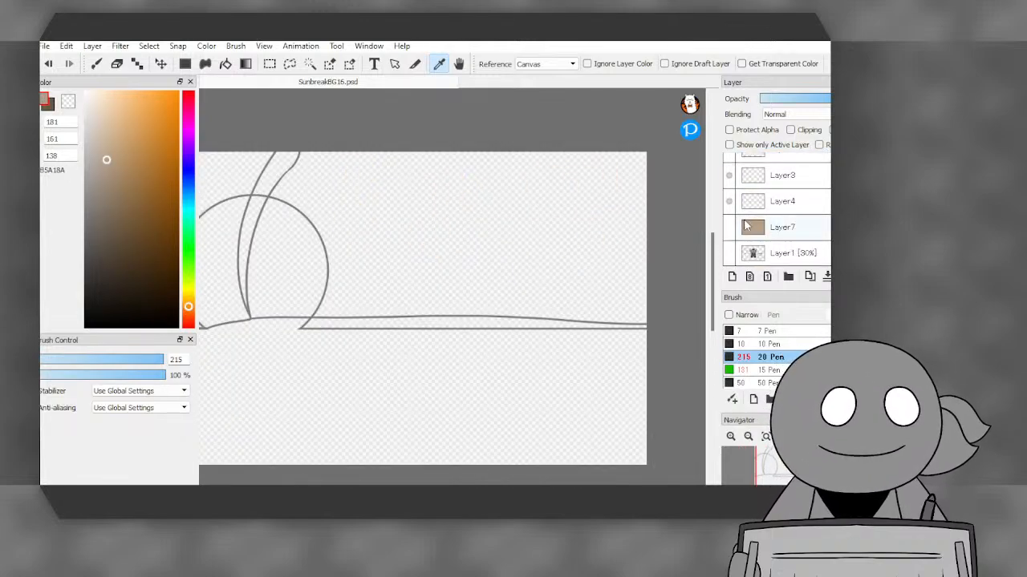
click(729, 228)
scroll(732, 230, up, 3)
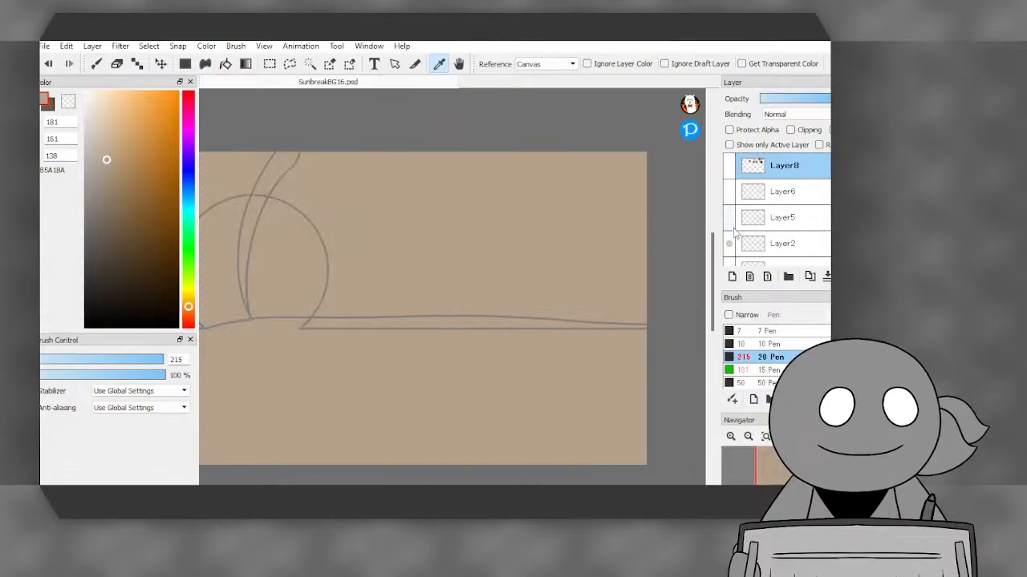
click(729, 166)
- Sample the dark brown 342412 swatch and return to the Pen
click(578, 237)
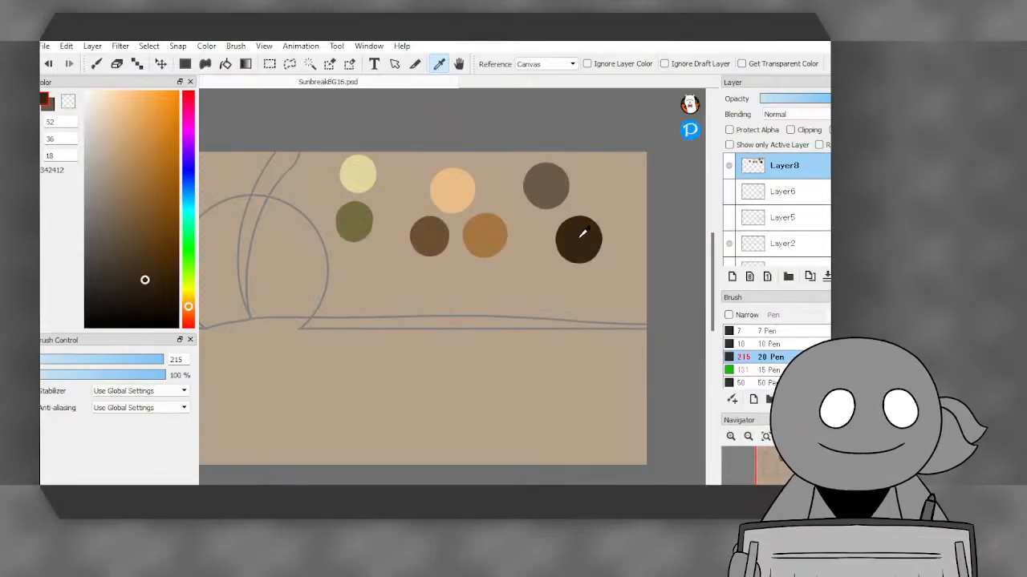
scroll(541, 172, down, 1)
scroll(541, 172, up, 1)
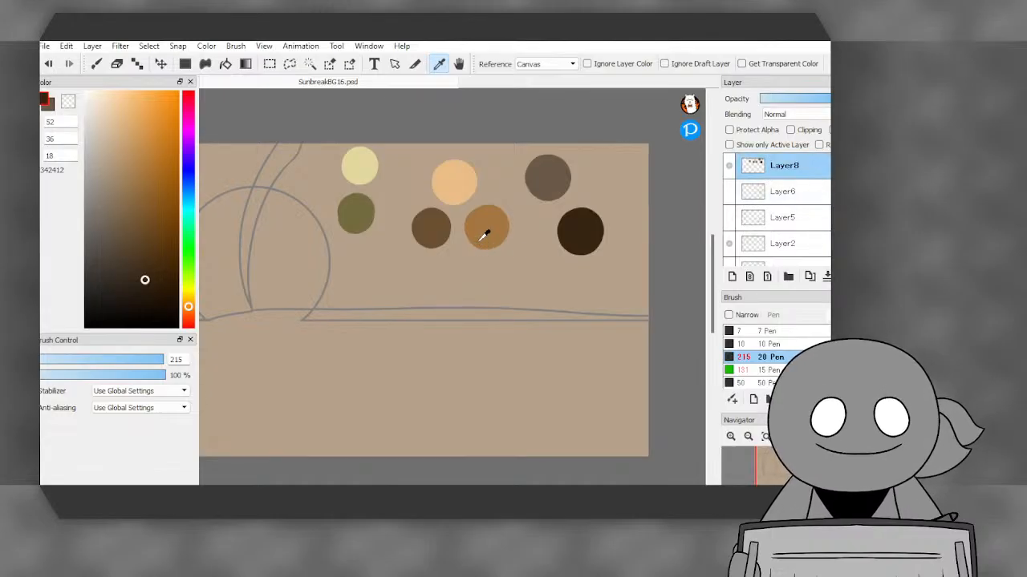
scroll(499, 192, down, 1)
scroll(502, 189, up, 1)
scroll(506, 188, down, 1)
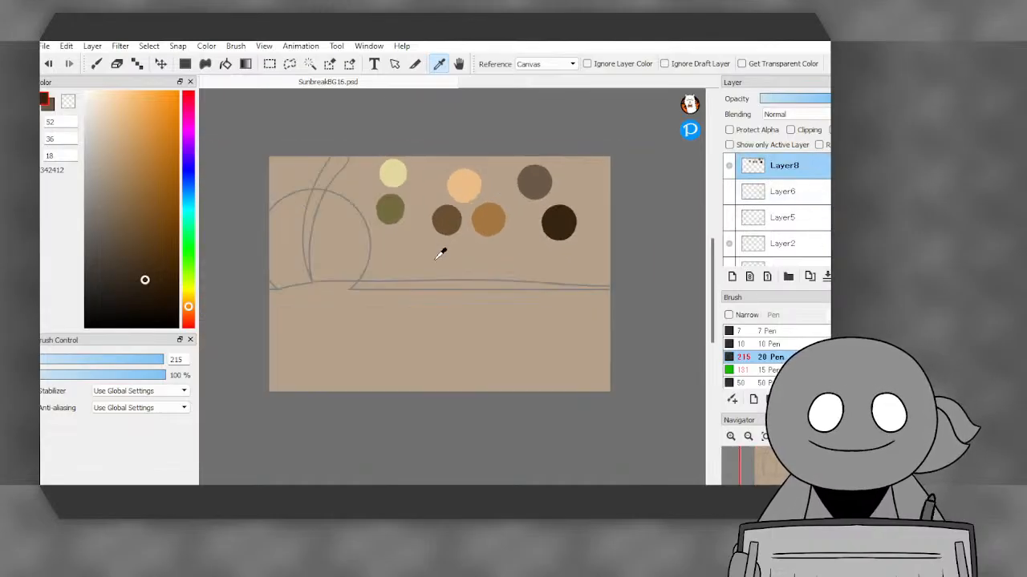
scroll(442, 248, up, 1)
click(96, 63)
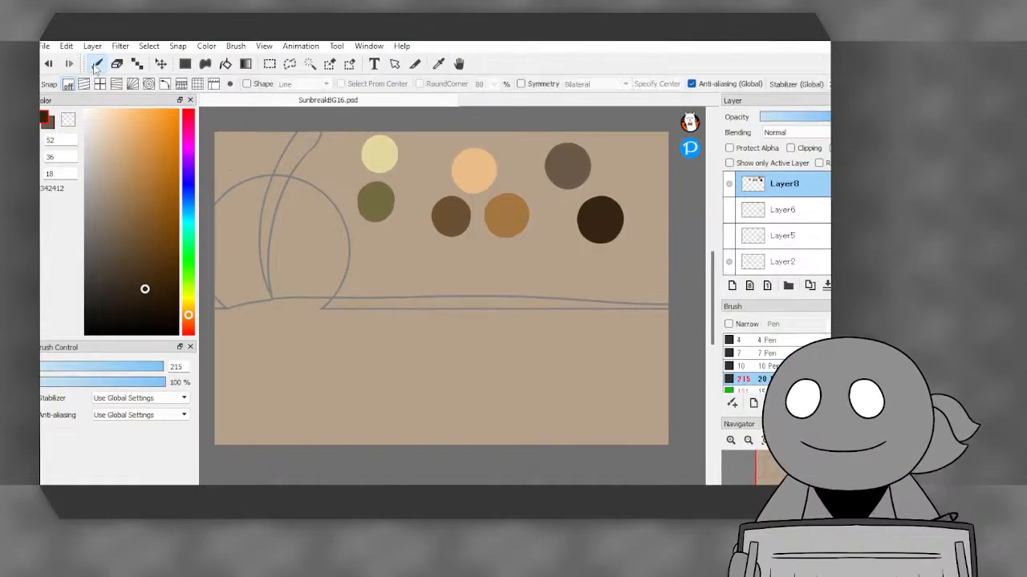
- On Layer7 with the Blurry watercolour brush, paint a dark brown smudge along the horizon
scroll(816, 216, down, 4)
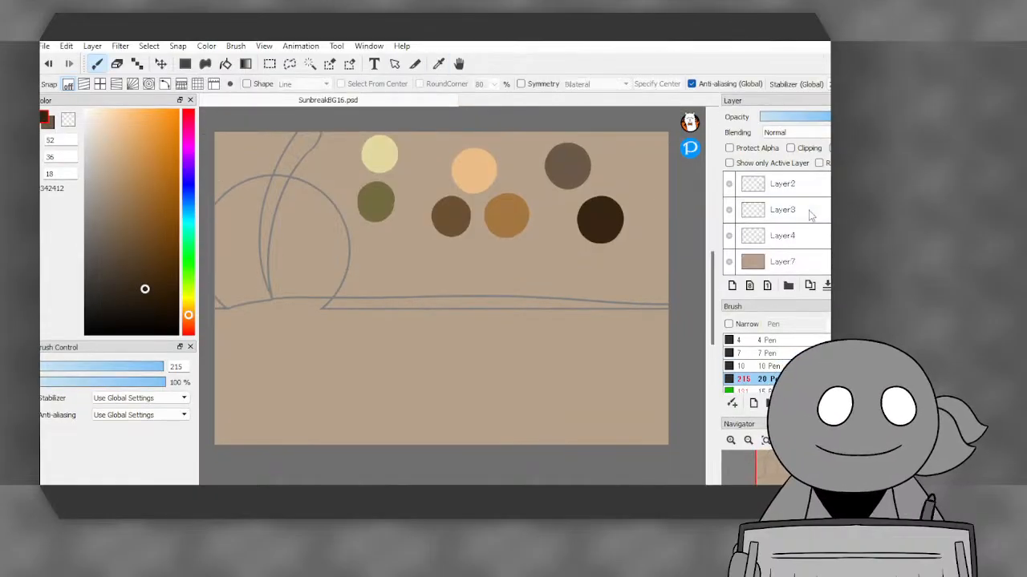
click(806, 235)
scroll(776, 365, down, 1)
scroll(778, 367, down, 5)
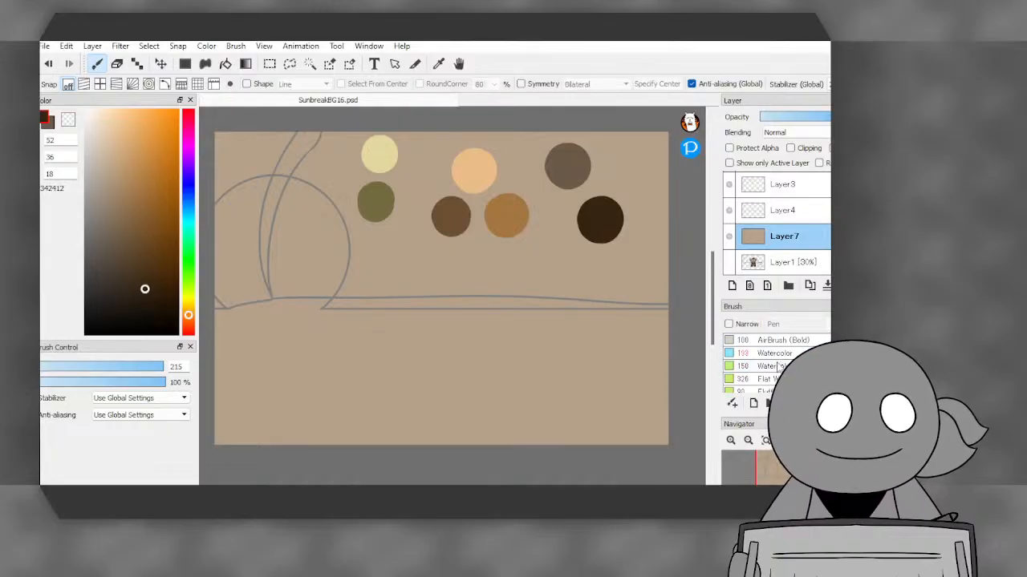
scroll(778, 367, down, 3)
click(774, 365)
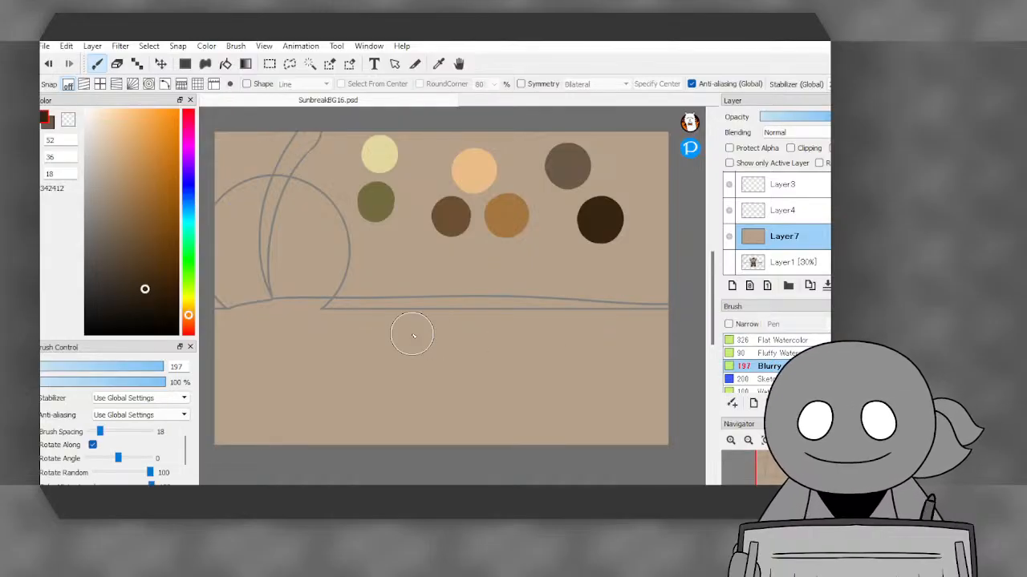
mouse_move(361, 295)
mouse_down()
mouse_move(257, 304)
mouse_move(335, 297)
mouse_move(213, 323)
mouse_move(275, 339)
mouse_move(284, 366)
mouse_move(241, 417)
mouse_move(255, 388)
mouse_move(329, 395)
mouse_up()
- Swap to the mid-brown colour, streak the lower ground, then sample the tan background
key(x)
mouse_move(310, 311)
mouse_down()
mouse_move(344, 303)
mouse_move(223, 308)
mouse_move(327, 299)
mouse_move(233, 327)
mouse_move(493, 306)
mouse_move(343, 320)
mouse_move(542, 314)
mouse_move(362, 340)
mouse_move(605, 341)
mouse_move(325, 399)
mouse_move(550, 390)
mouse_move(406, 431)
mouse_move(531, 422)
mouse_up()
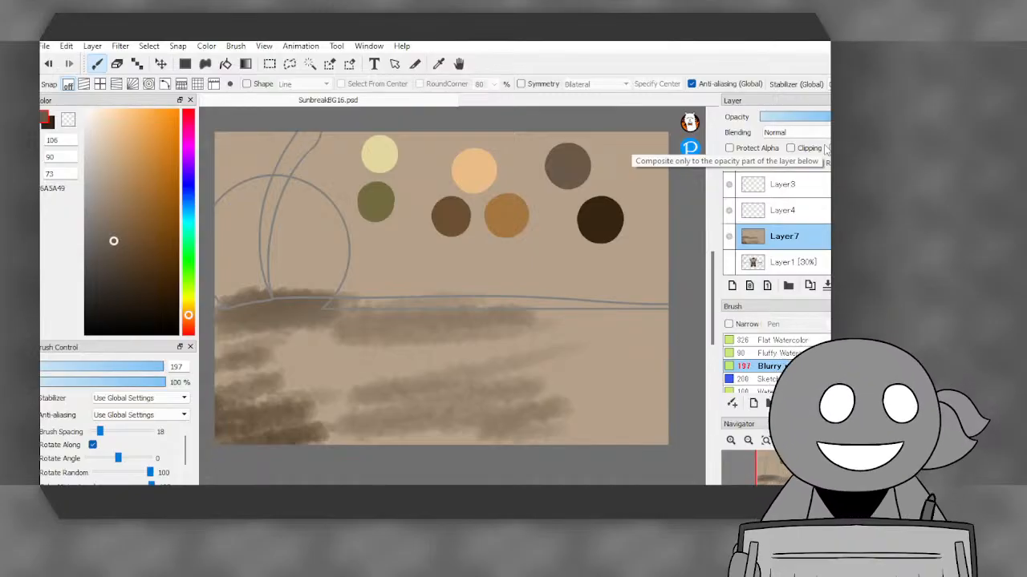
mouse_move(522, 390)
mouse_down()
mouse_move(465, 431)
mouse_move(399, 411)
mouse_move(389, 365)
mouse_move(205, 307)
mouse_move(435, 310)
mouse_move(614, 340)
mouse_move(251, 362)
mouse_up()
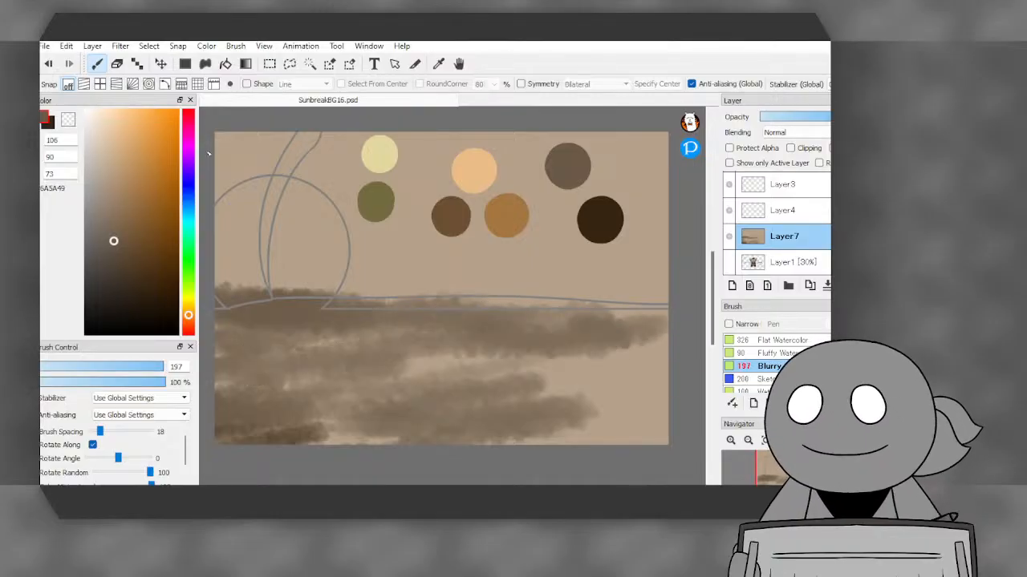
click(439, 64)
click(641, 146)
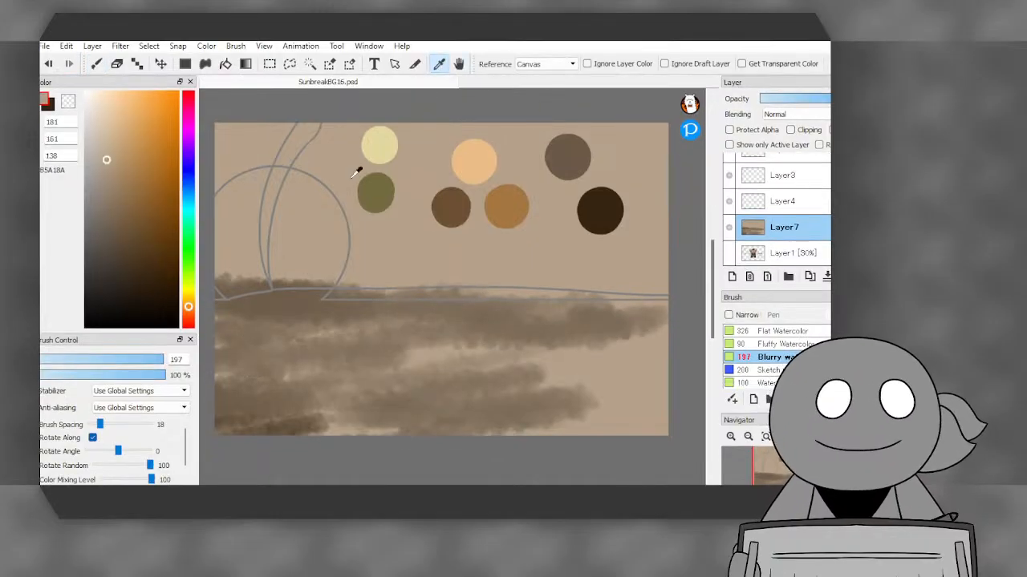
- Soften and lighten the lower brown ground streaks with tan
key(b)
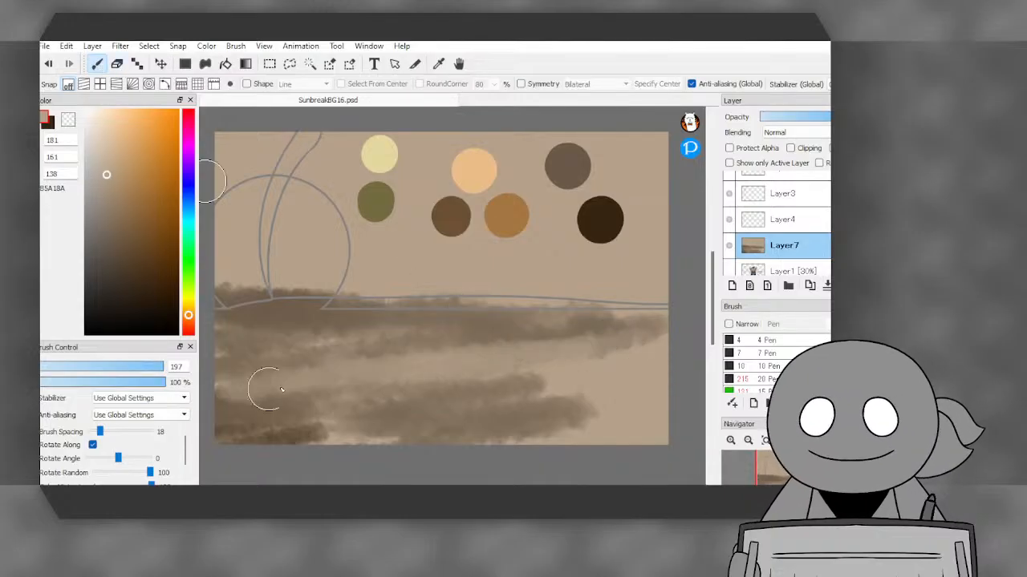
mouse_move(280, 390)
mouse_down()
mouse_move(297, 364)
mouse_move(363, 351)
mouse_move(255, 351)
mouse_move(218, 343)
mouse_move(218, 332)
mouse_move(243, 329)
mouse_move(281, 347)
mouse_up()
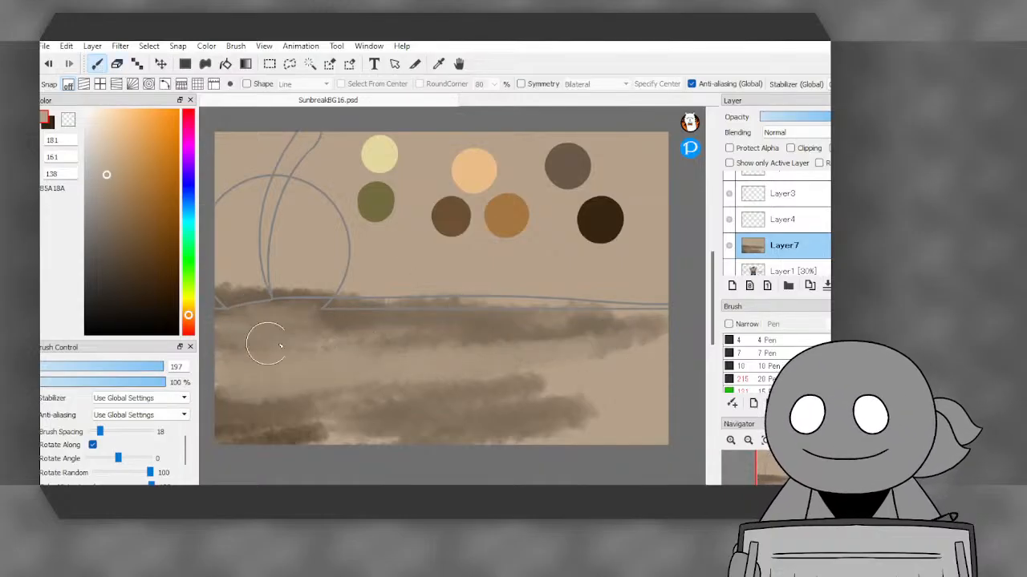
mouse_move(265, 417)
mouse_down()
mouse_move(284, 429)
mouse_move(245, 442)
mouse_move(238, 428)
mouse_move(642, 422)
mouse_move(550, 406)
mouse_move(601, 394)
mouse_move(328, 426)
mouse_move(453, 393)
mouse_move(647, 316)
mouse_move(481, 313)
mouse_move(454, 365)
mouse_move(268, 394)
mouse_move(470, 435)
mouse_up()
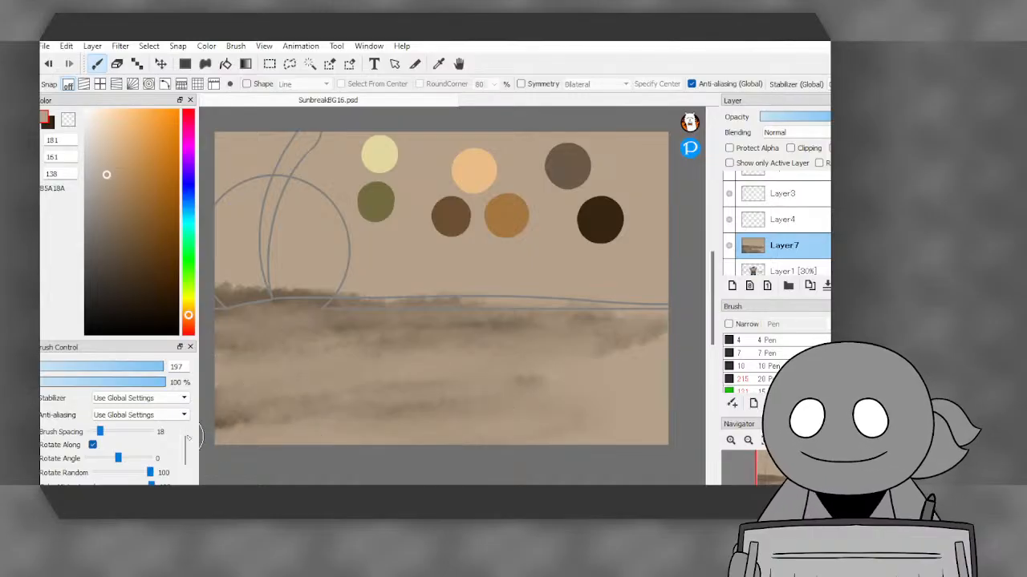
- Add dark brown streaks across the right, middle and bottom of the ground
click(145, 289)
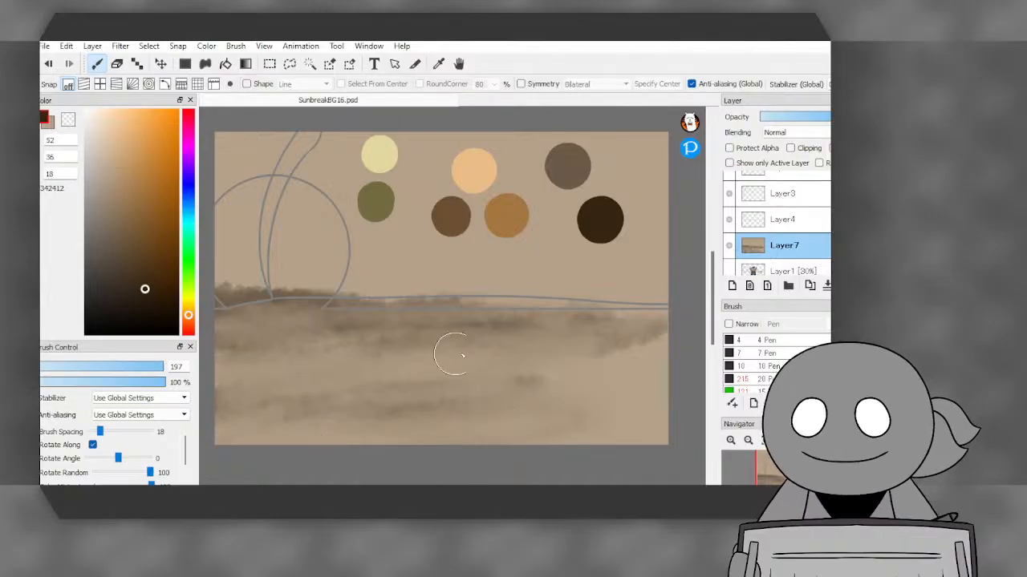
mouse_move(451, 355)
mouse_down()
mouse_move(607, 319)
mouse_move(551, 338)
mouse_move(608, 386)
mouse_move(598, 426)
mouse_move(563, 441)
mouse_move(436, 432)
mouse_up()
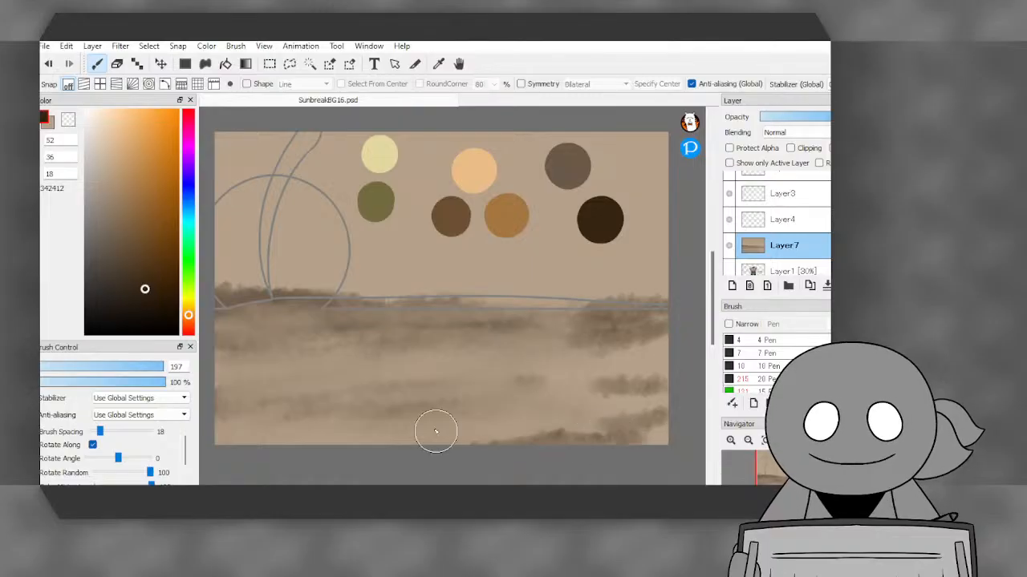
mouse_move(299, 445)
mouse_down()
mouse_move(579, 436)
mouse_move(321, 442)
mouse_up()
drag(269, 403, 321, 389)
drag(590, 330, 416, 318)
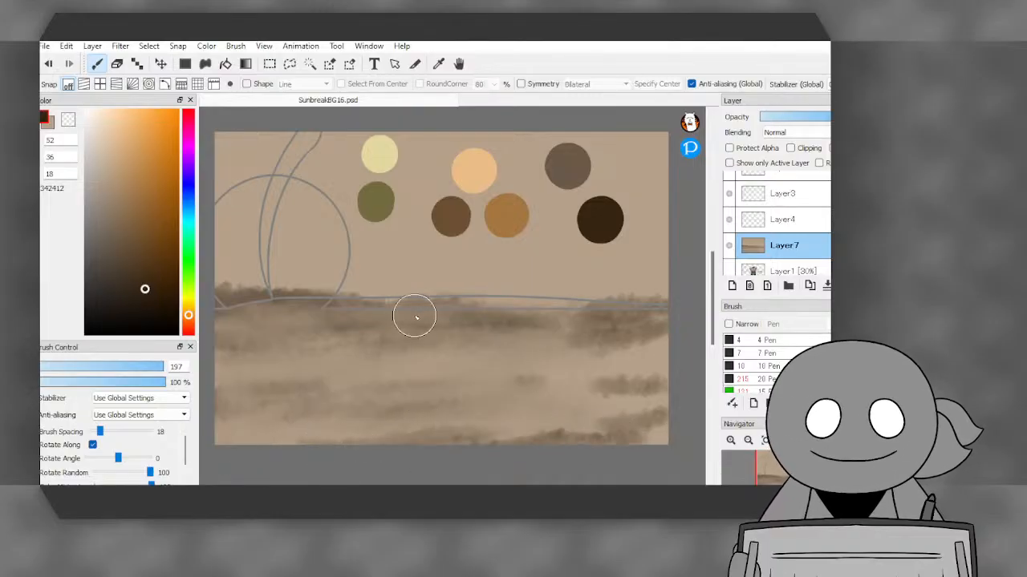
mouse_move(538, 310)
mouse_down()
mouse_move(279, 316)
mouse_move(211, 330)
mouse_up()
drag(261, 390, 393, 398)
mouse_move(473, 438)
mouse_down()
mouse_move(637, 433)
mouse_move(591, 414)
mouse_move(637, 366)
mouse_move(549, 334)
mouse_move(264, 337)
mouse_move(289, 390)
mouse_move(450, 424)
mouse_move(253, 444)
mouse_up()
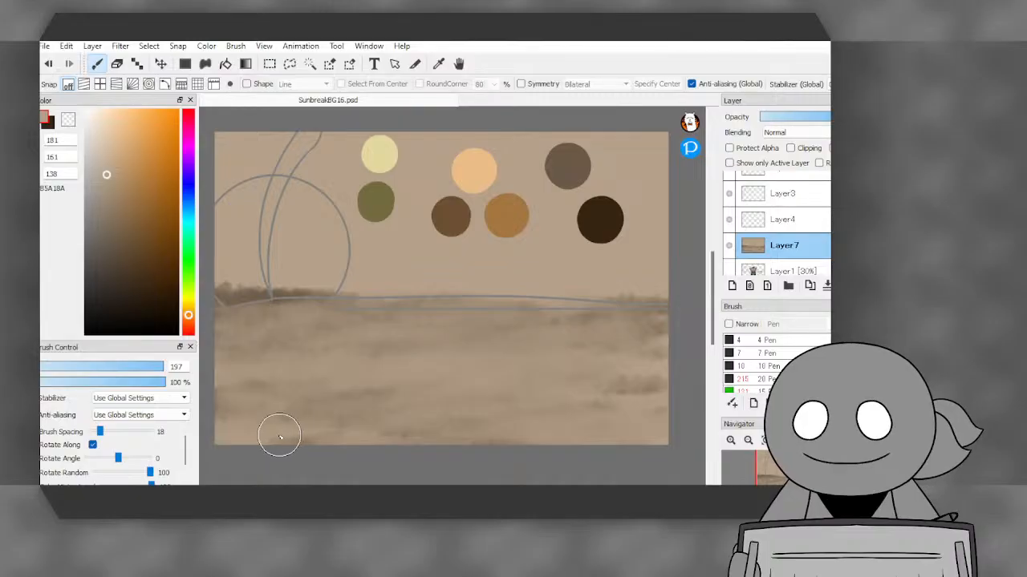
- Add faint dark brown texture along the bottom edge and mid-ground
click(145, 289)
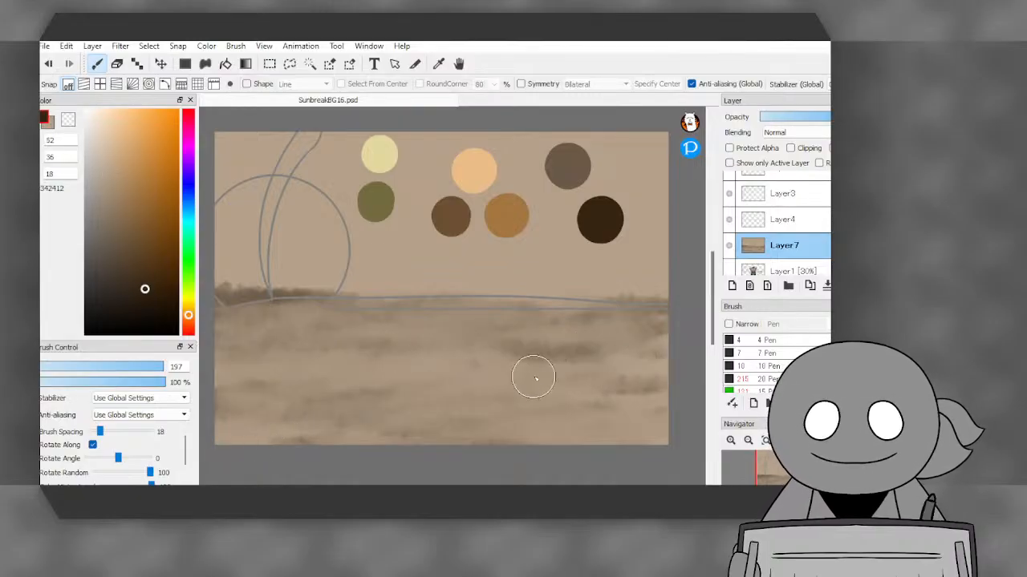
drag(466, 392, 402, 399)
drag(565, 441, 456, 443)
drag(341, 442, 298, 443)
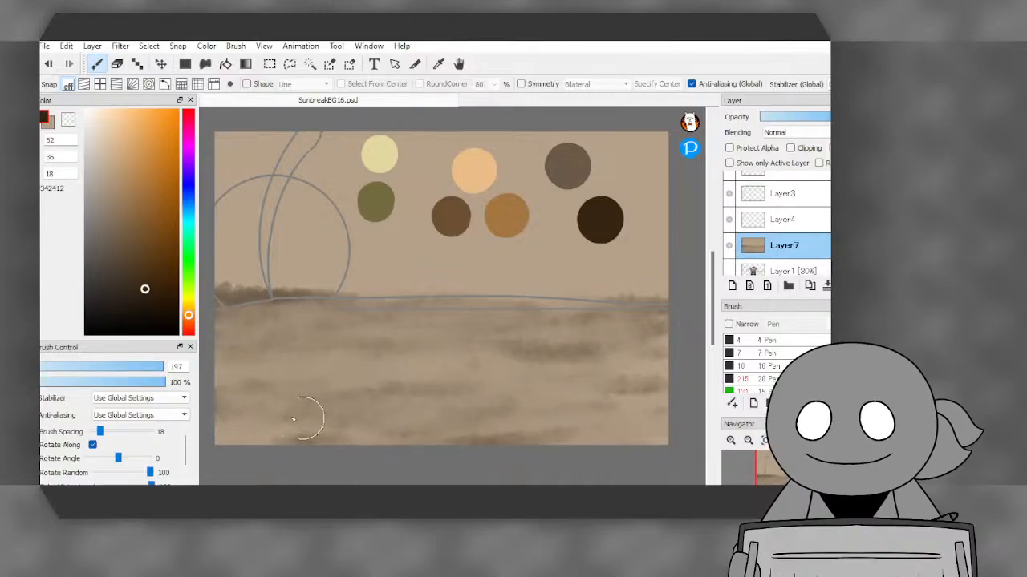
drag(348, 362, 388, 358)
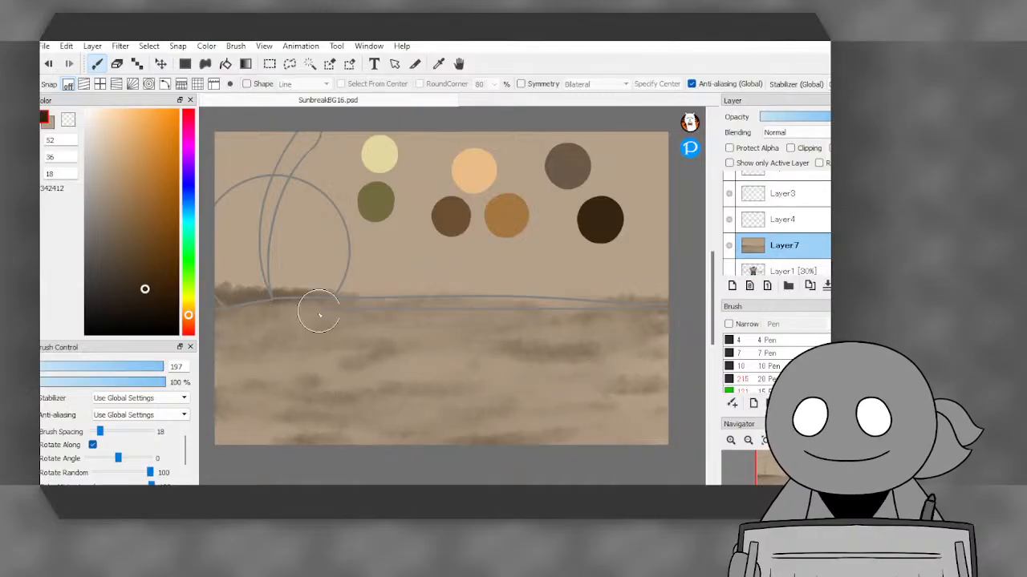
- Smooth the ground band with light tan, then check and select the sketch layer Layer4
click(106, 175)
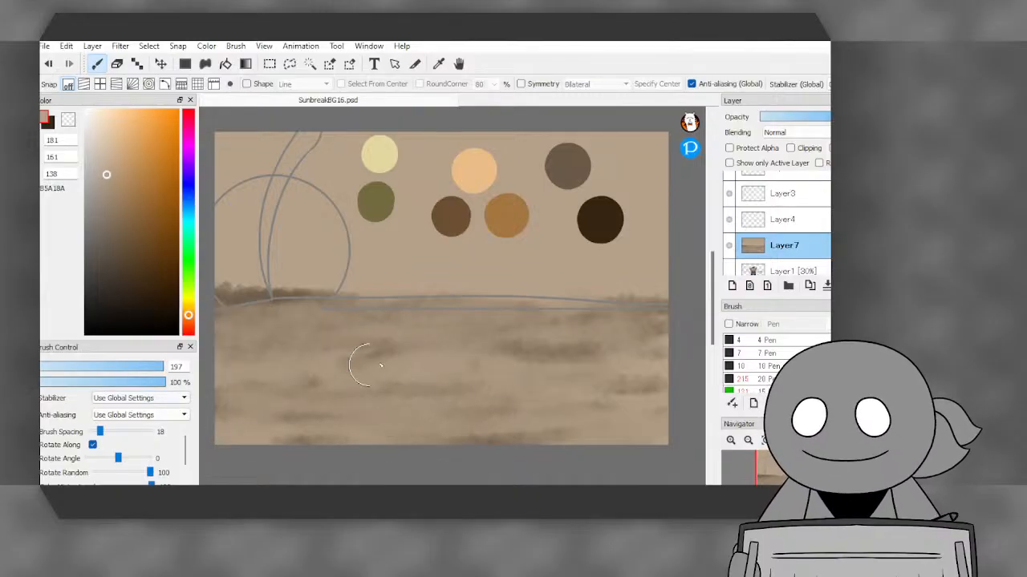
mouse_move(368, 366)
mouse_down()
mouse_move(276, 345)
mouse_move(543, 351)
mouse_move(653, 320)
mouse_up()
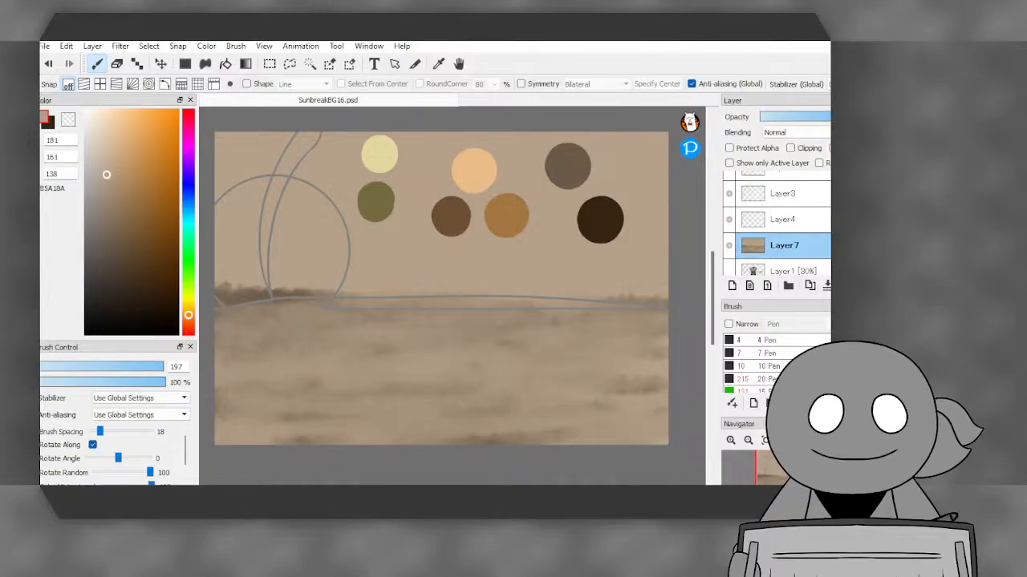
click(729, 220)
click(729, 220)
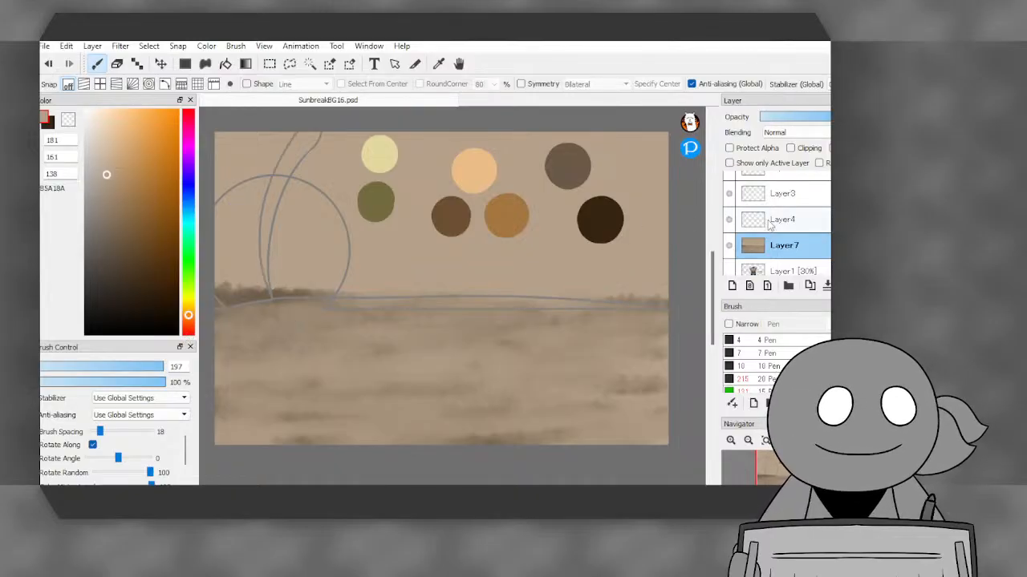
click(770, 221)
- Sample the grey sketch-line colour and try a flat grey fill, then undo it
click(440, 66)
scroll(289, 129, up, 4)
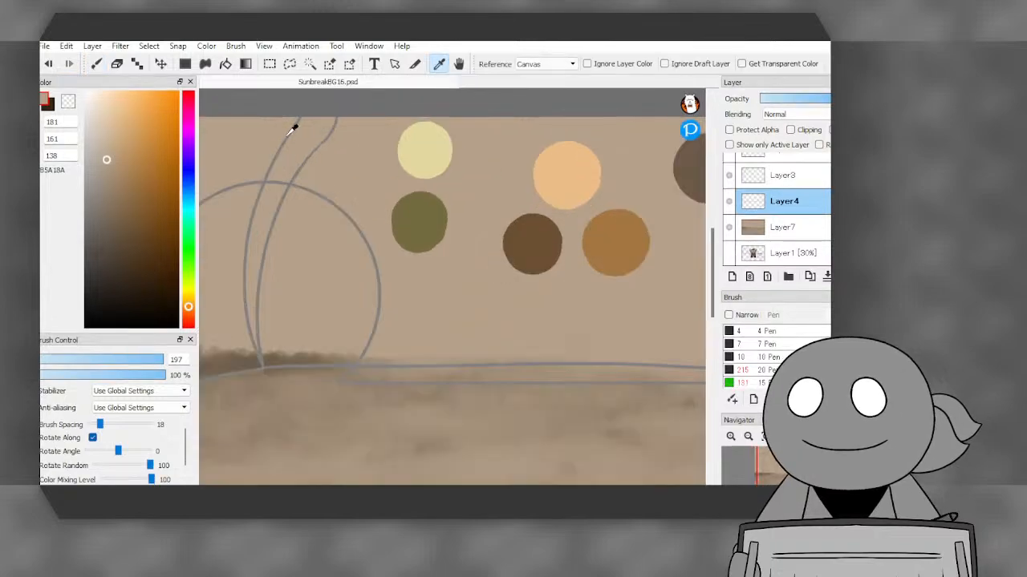
click(285, 147)
scroll(286, 146, down, 4)
click(226, 64)
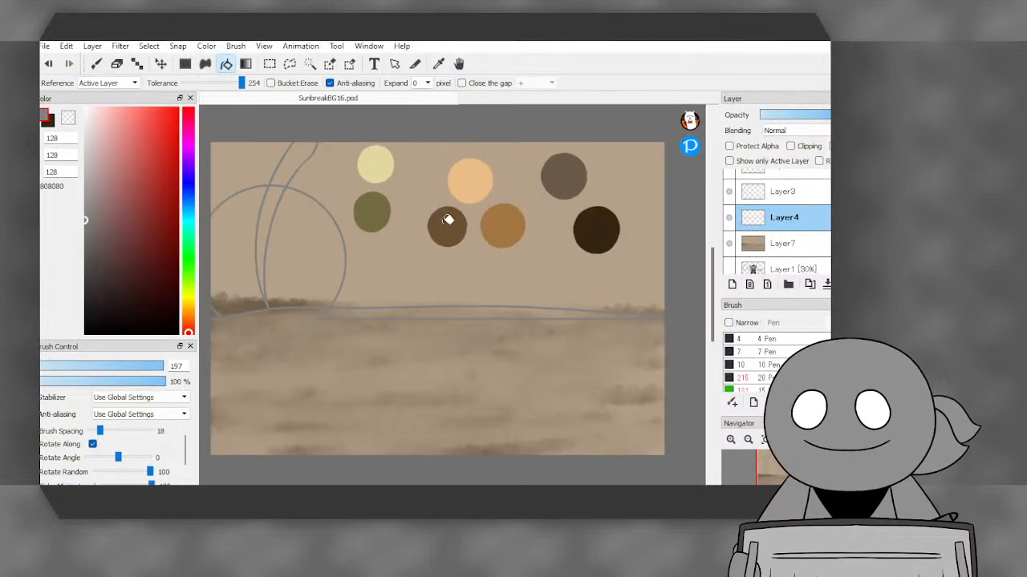
click(552, 256)
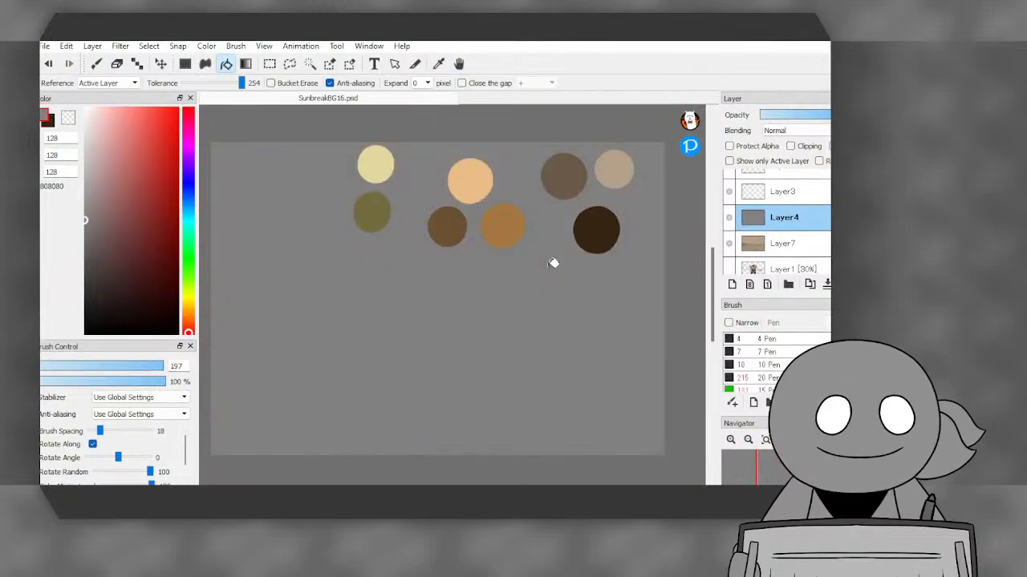
key(ctrl+z)
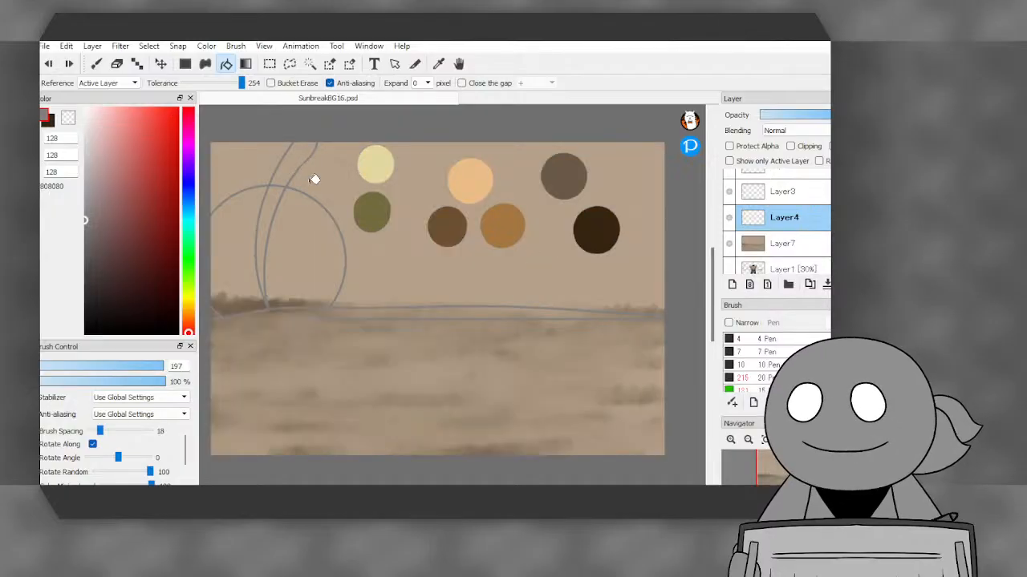
- Check Layer4's sketch lines by toggling them, and undo another unwanted grey fill on Layer4
click(729, 221)
click(729, 222)
click(729, 221)
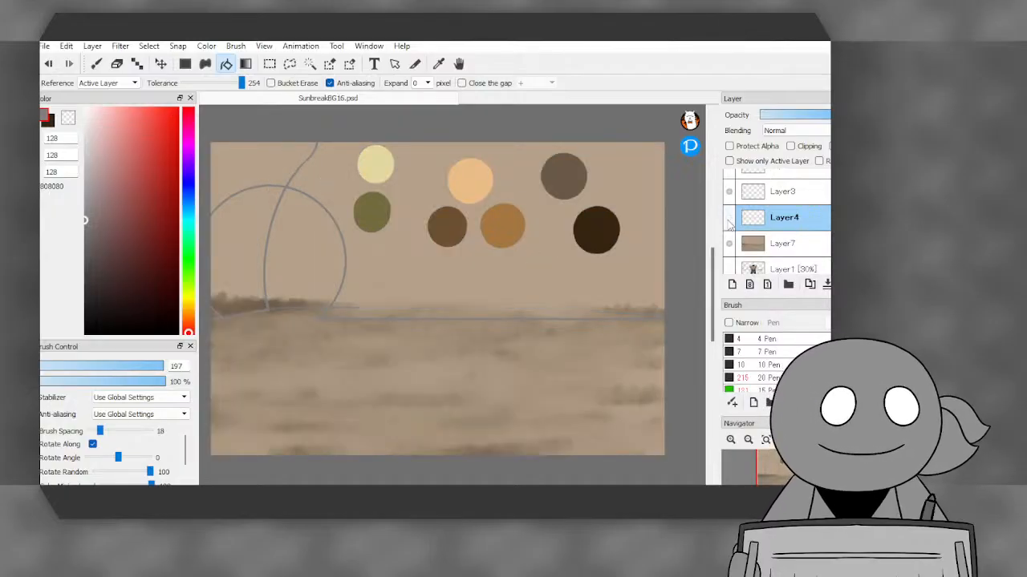
click(729, 222)
click(727, 219)
click(727, 219)
scroll(667, 319, up, 4)
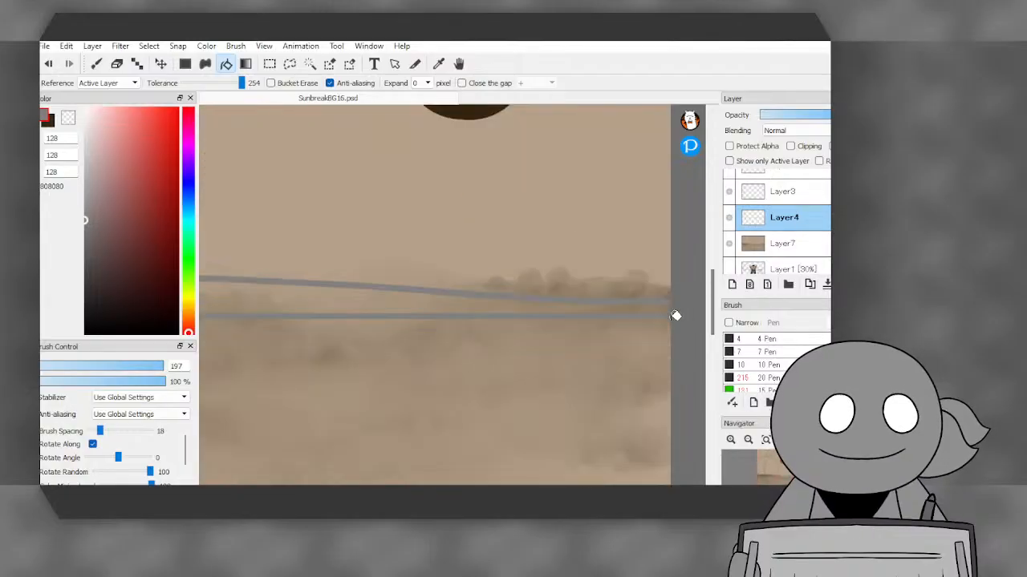
scroll(662, 330, down, 5)
scroll(406, 200, up, 4)
scroll(406, 200, down, 4)
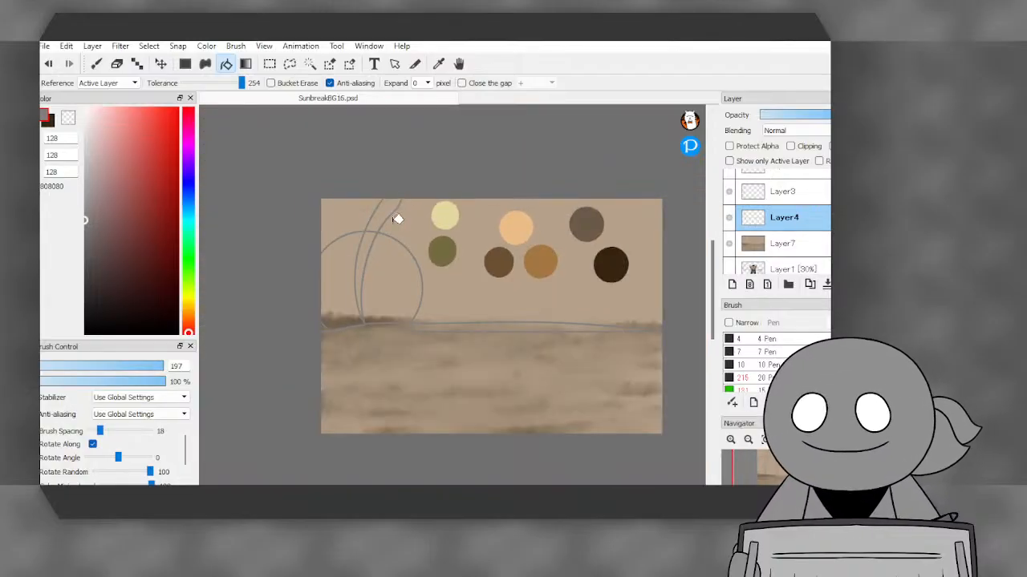
click(398, 219)
key(ctrl+z)
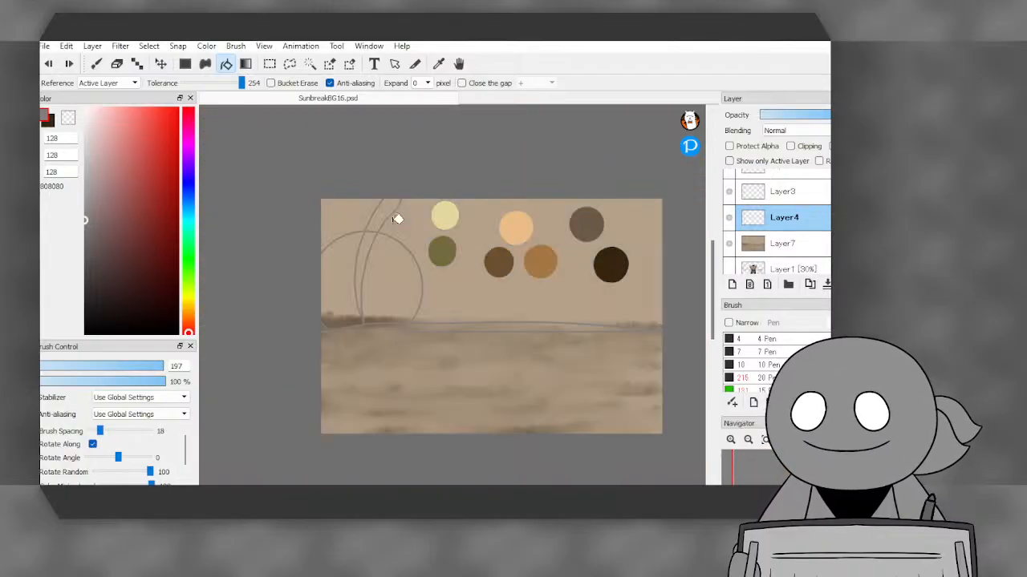
- Hide the sketch lines on Layer3 and the circle outline on Layer2
click(738, 195)
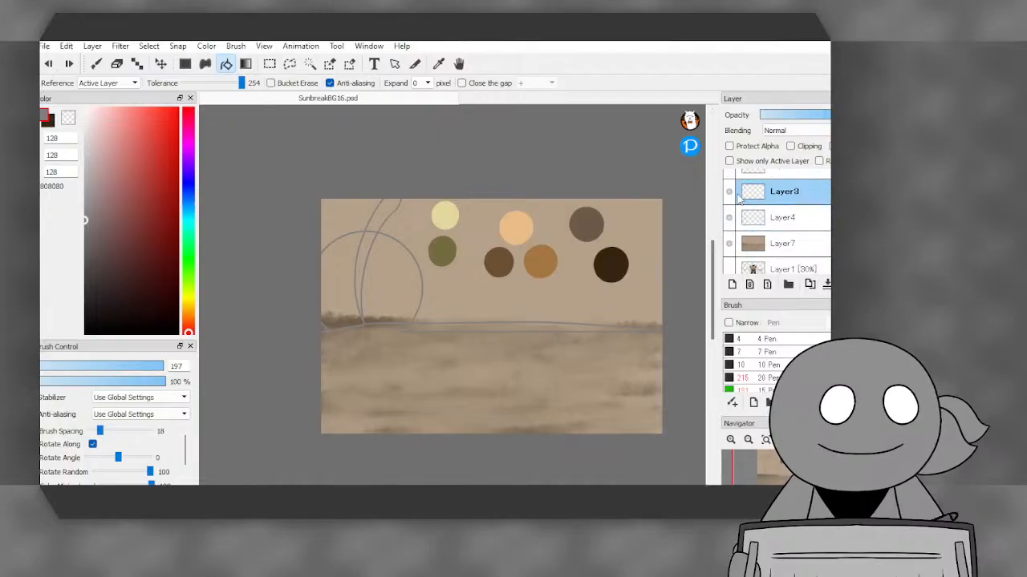
click(730, 193)
scroll(731, 195, up, 1)
click(730, 194)
scroll(731, 195, up, 2)
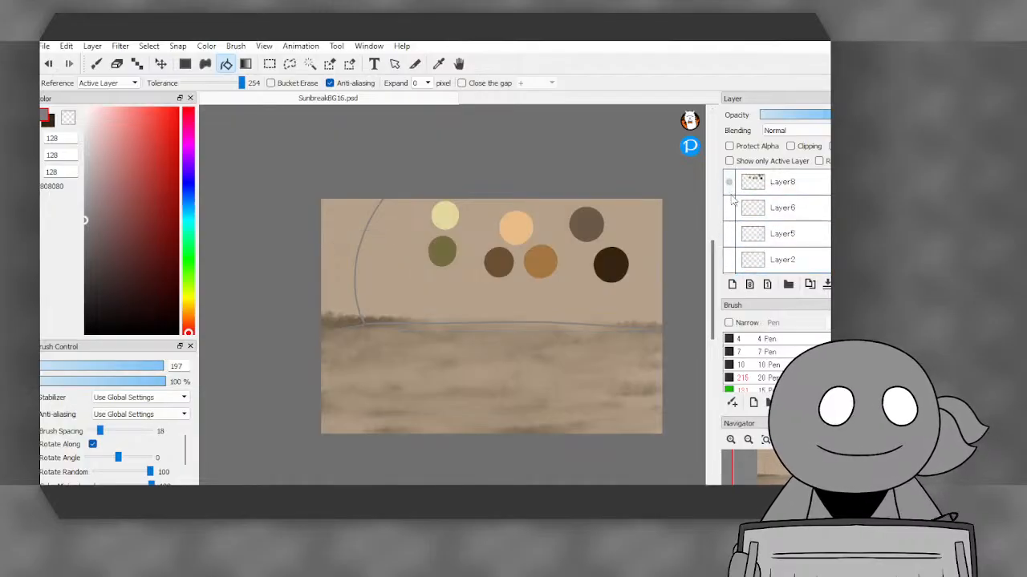
scroll(730, 195, down, 1)
scroll(665, 335, up, 5)
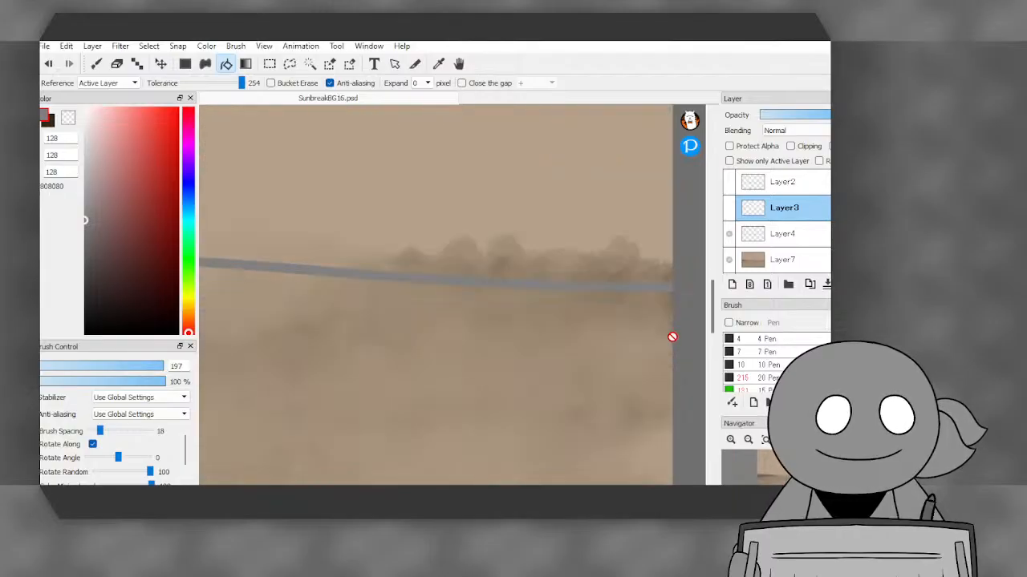
scroll(490, 248, down, 5)
scroll(393, 252, up, 3)
scroll(419, 204, down, 2)
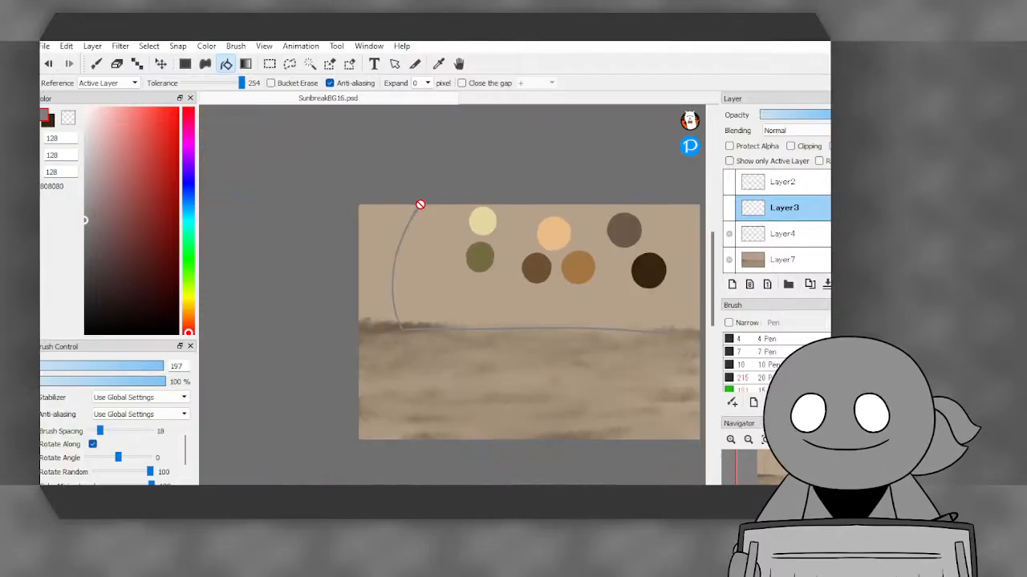
scroll(397, 327, up, 3)
scroll(397, 327, up, 3)
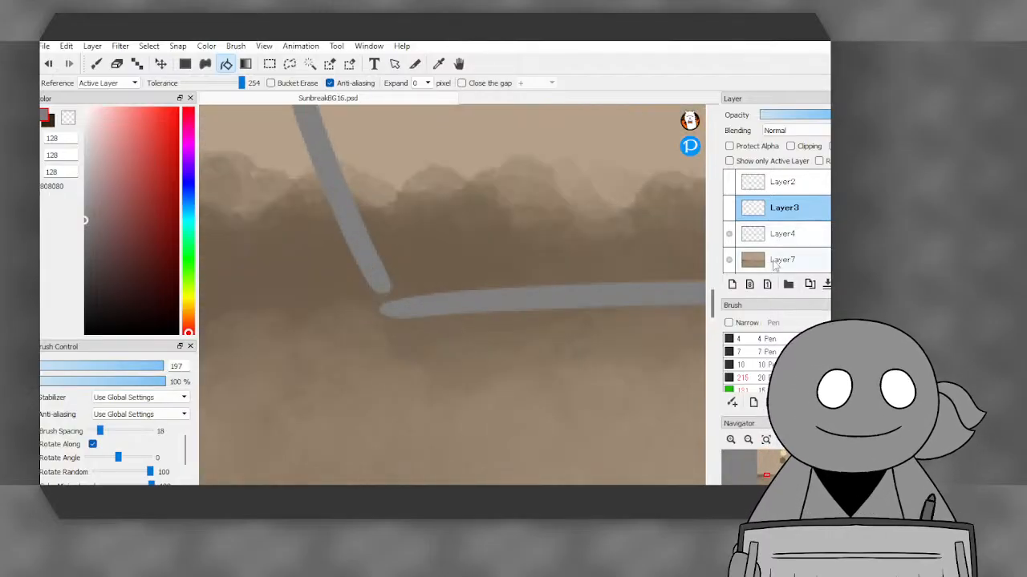
- On Layer4, draw a size-10 pen stroke joining the diagonal arch line to the horizon
click(768, 365)
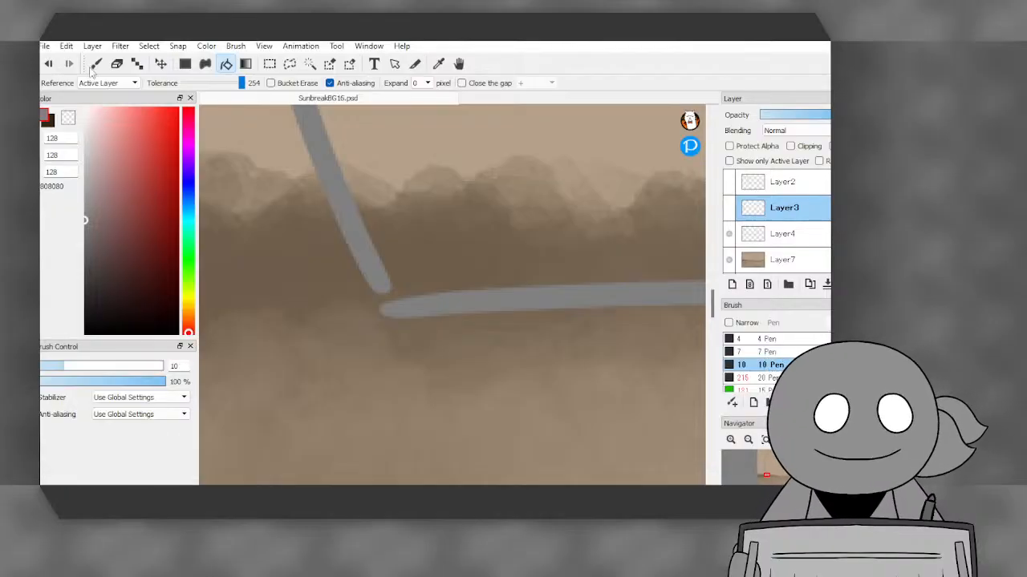
click(95, 64)
scroll(378, 282, up, 2)
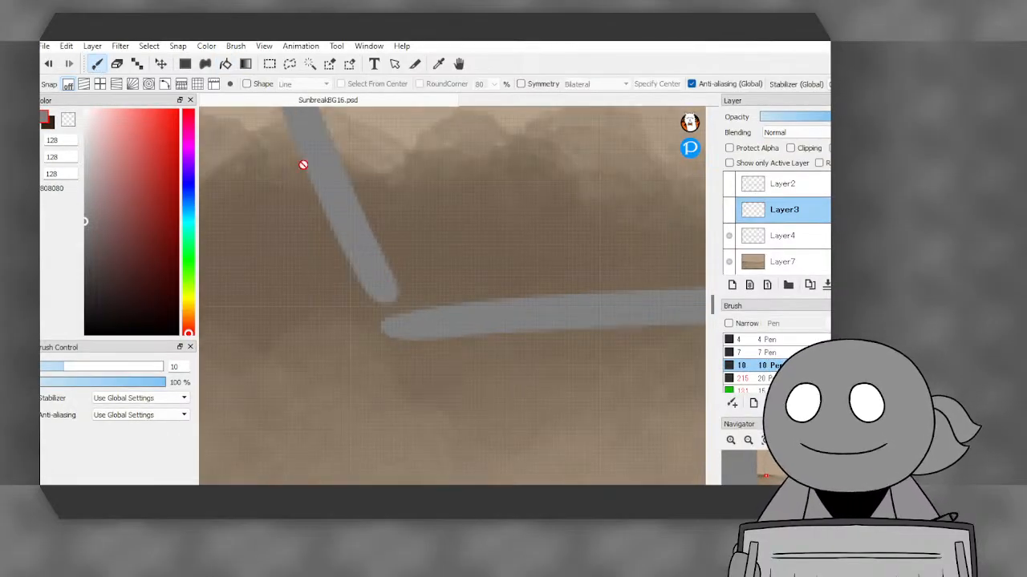
click(766, 235)
mouse_move(367, 266)
mouse_down()
mouse_move(392, 305)
mouse_move(375, 301)
mouse_move(396, 322)
mouse_up()
- Bucket-fill the archway area above the joined lines with grey
key(g)
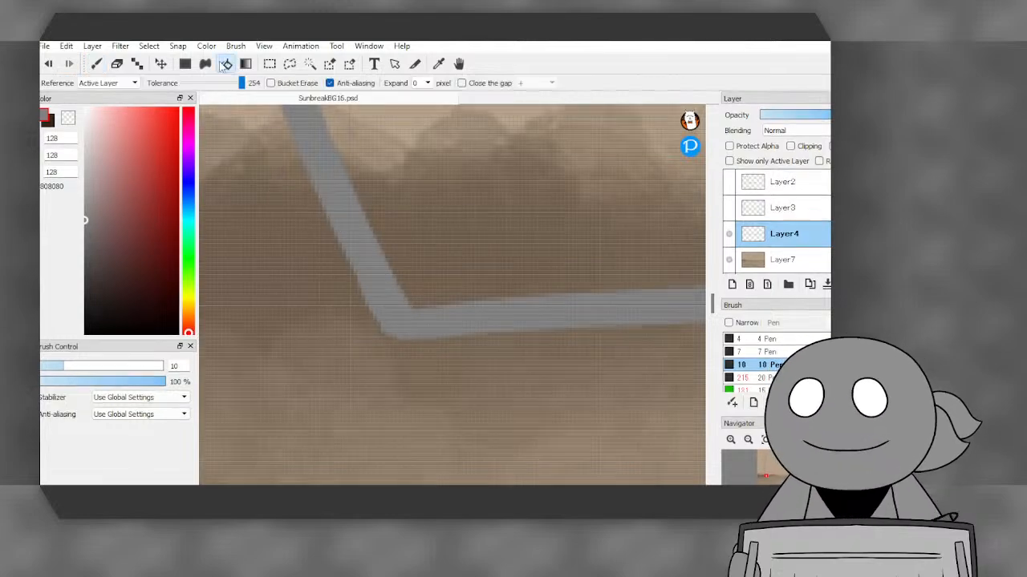
click(424, 161)
scroll(358, 297, down, 6)
scroll(344, 296, up, 3)
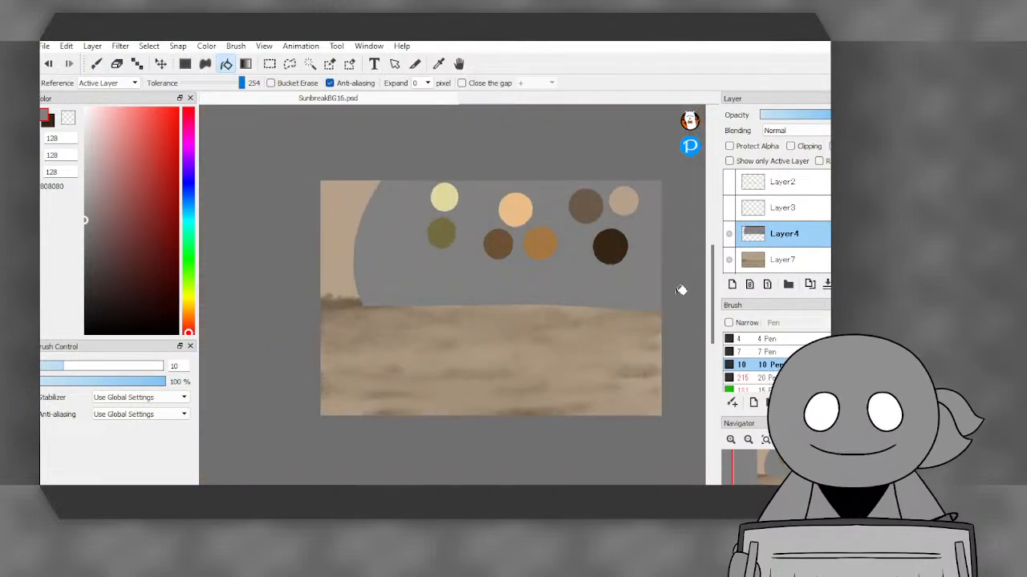
- Show Layer2's sketch lines again
click(729, 183)
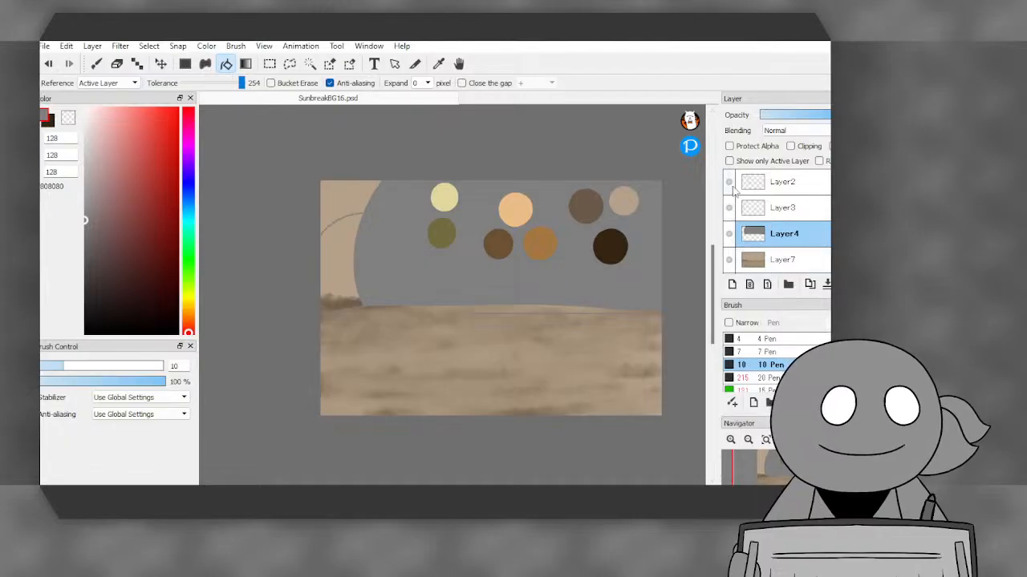
scroll(732, 189, up, 2)
scroll(733, 189, down, 3)
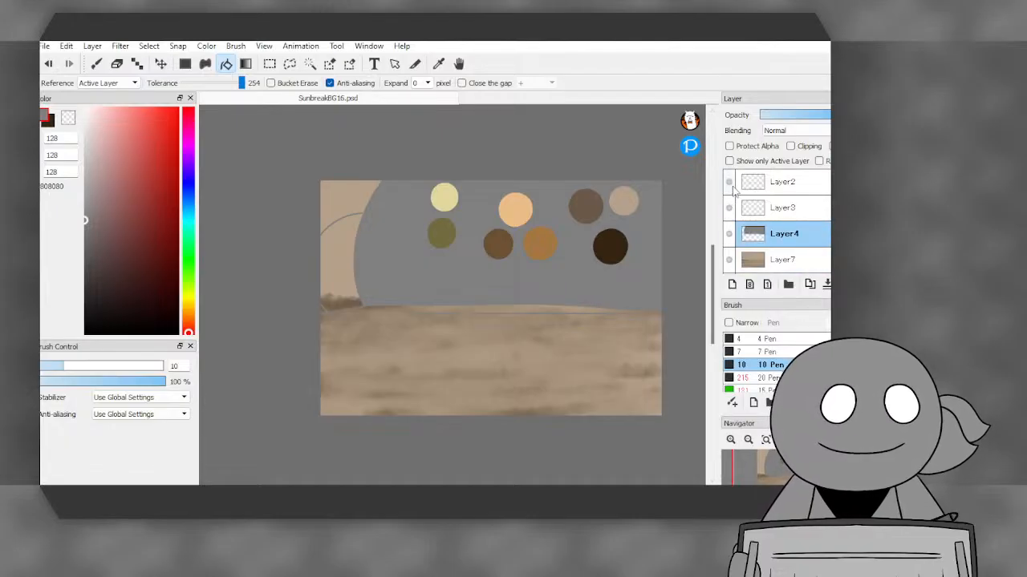
scroll(732, 190, up, 2)
scroll(732, 189, down, 2)
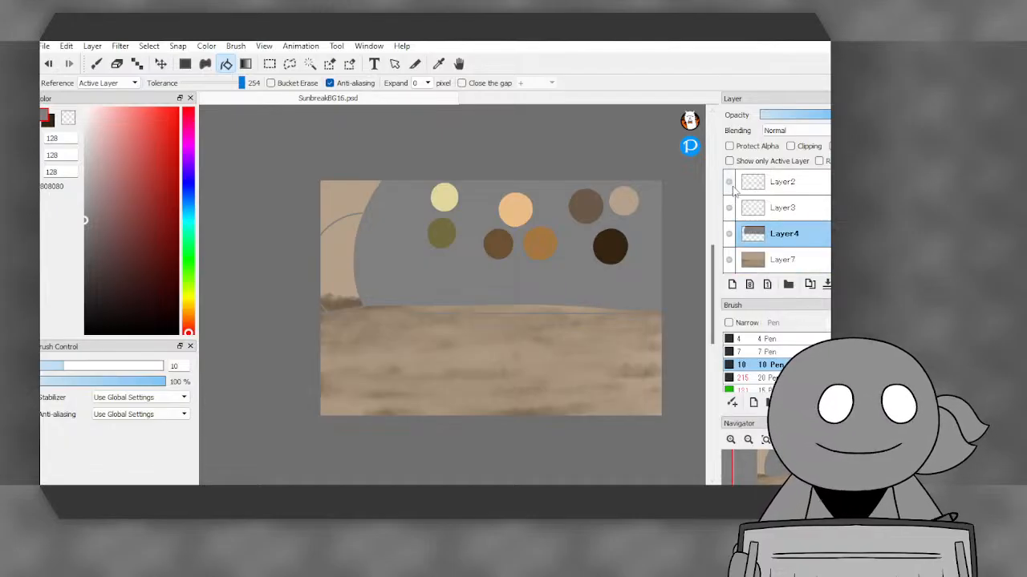
- Add Layer9 clipped to Layer4 and bucket-fill the archway with the dark brown swatch colour
click(732, 284)
click(811, 146)
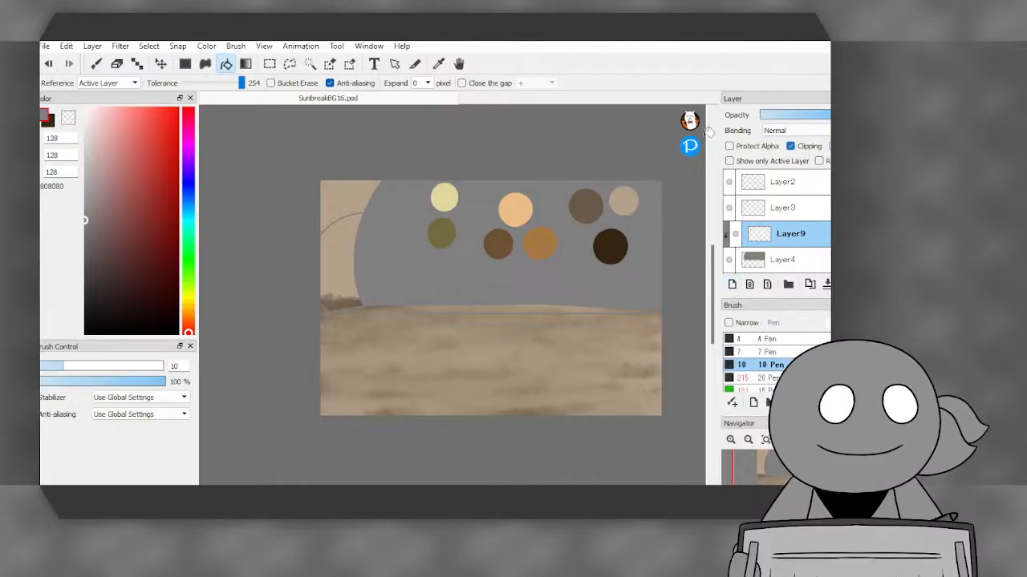
click(438, 64)
click(618, 237)
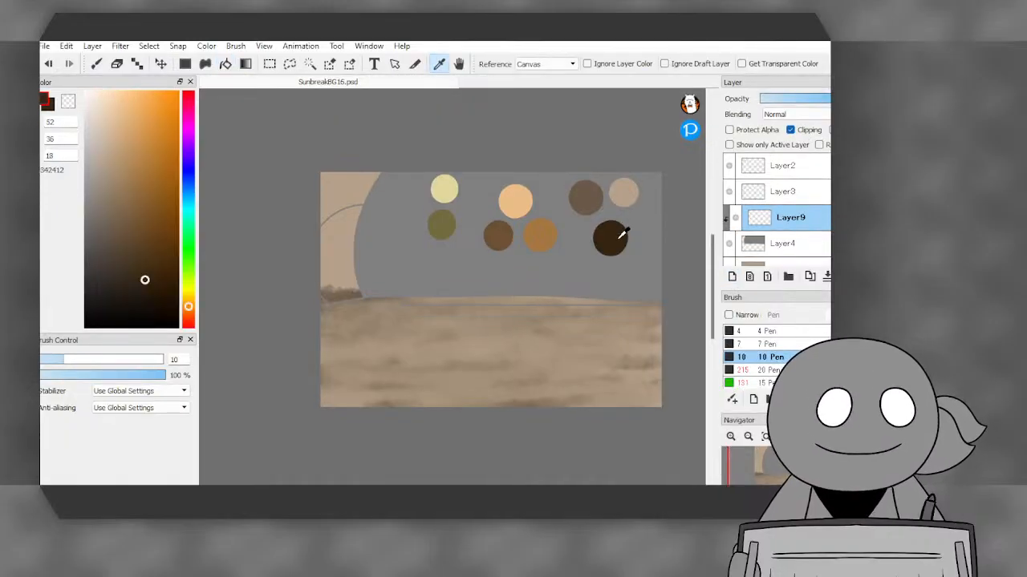
click(225, 64)
click(497, 260)
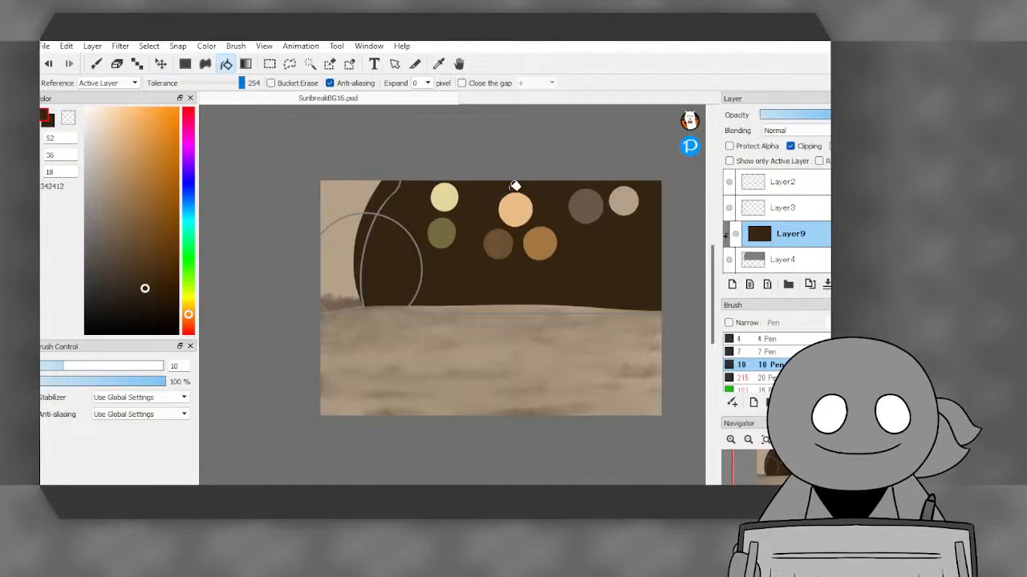
- Sample the greyish-brown and light tan swatch colours, then select Layer2
click(439, 64)
click(598, 191)
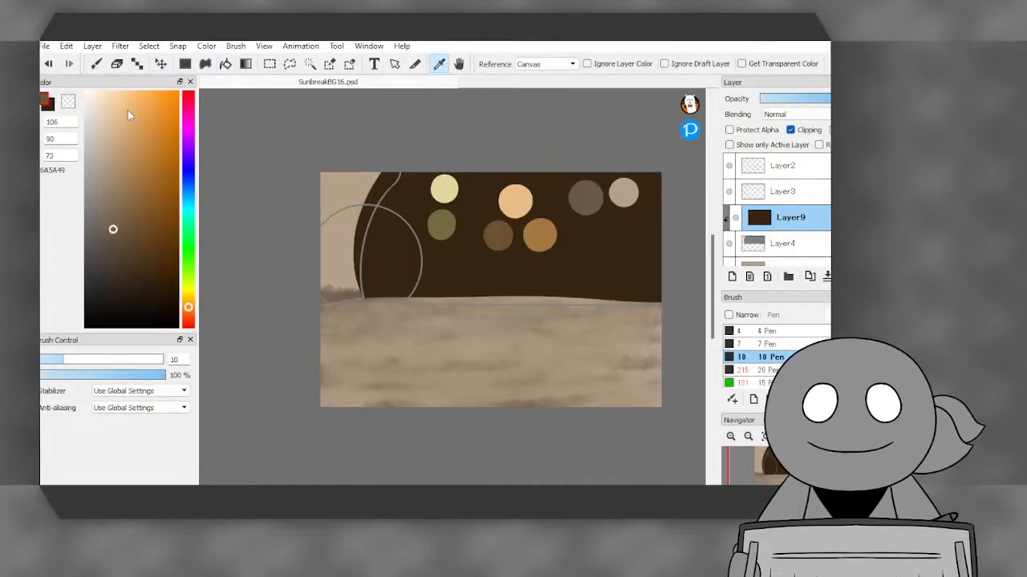
click(95, 64)
alt+click(604, 197)
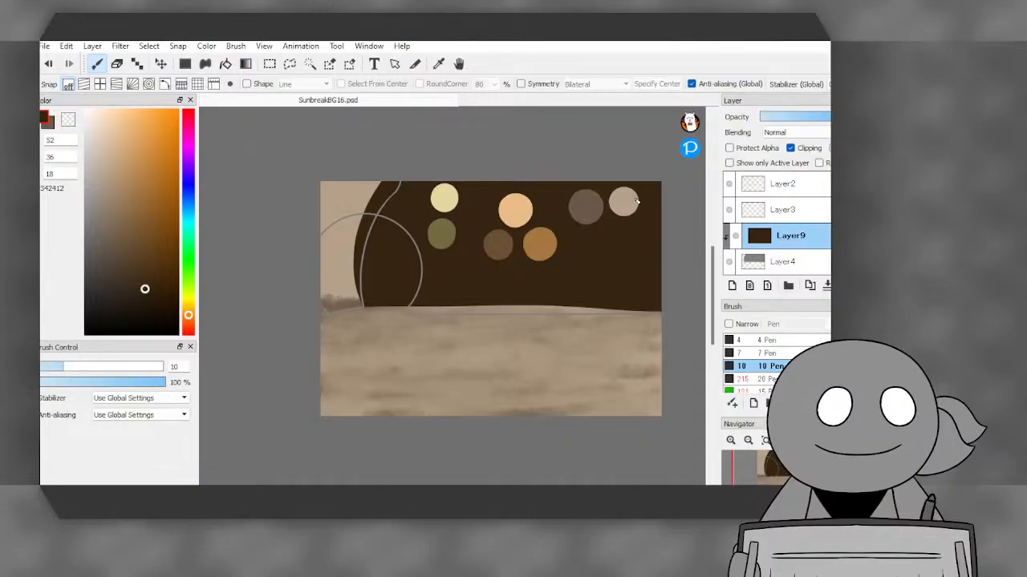
click(438, 64)
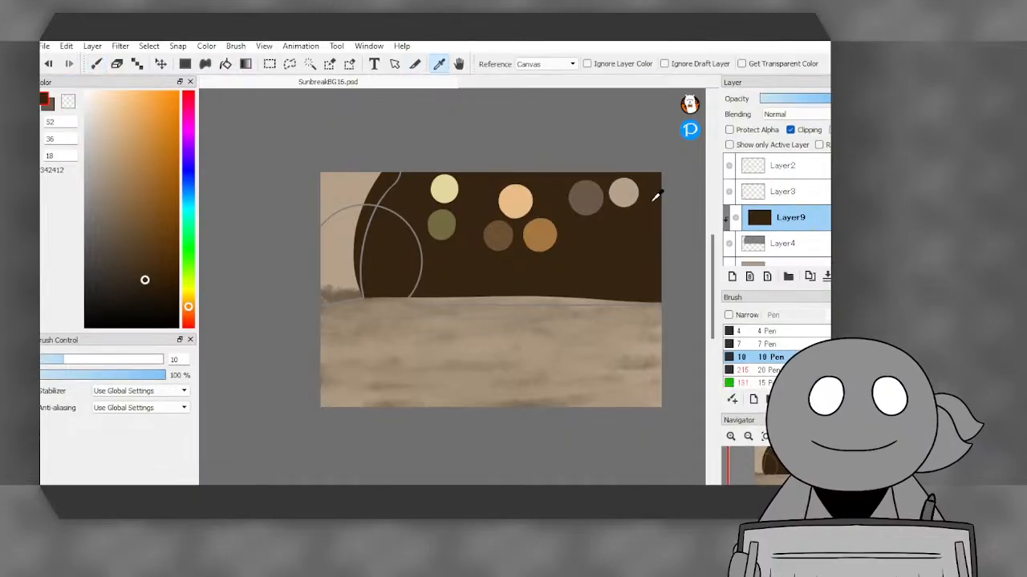
click(627, 188)
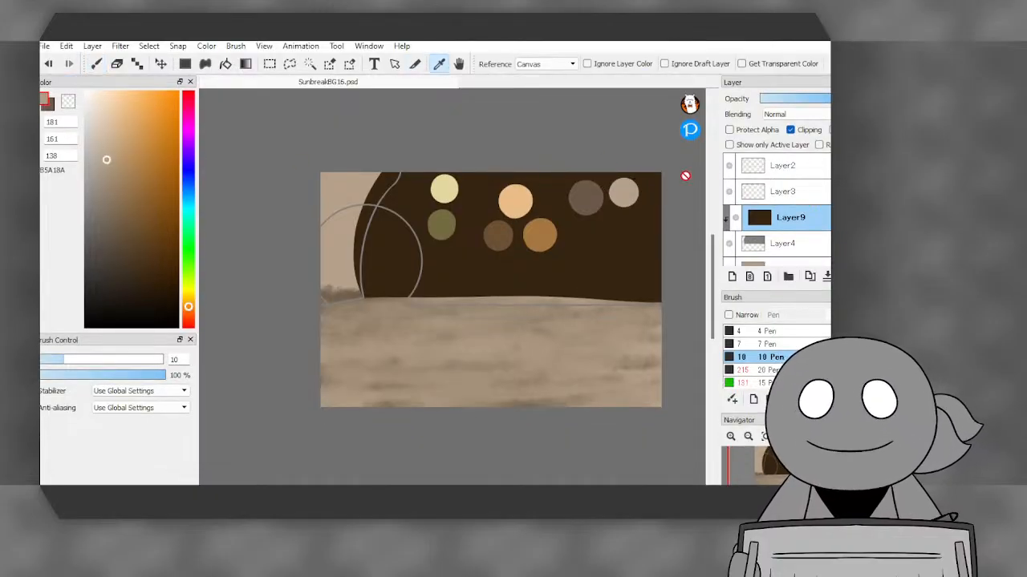
scroll(766, 222, up, 2)
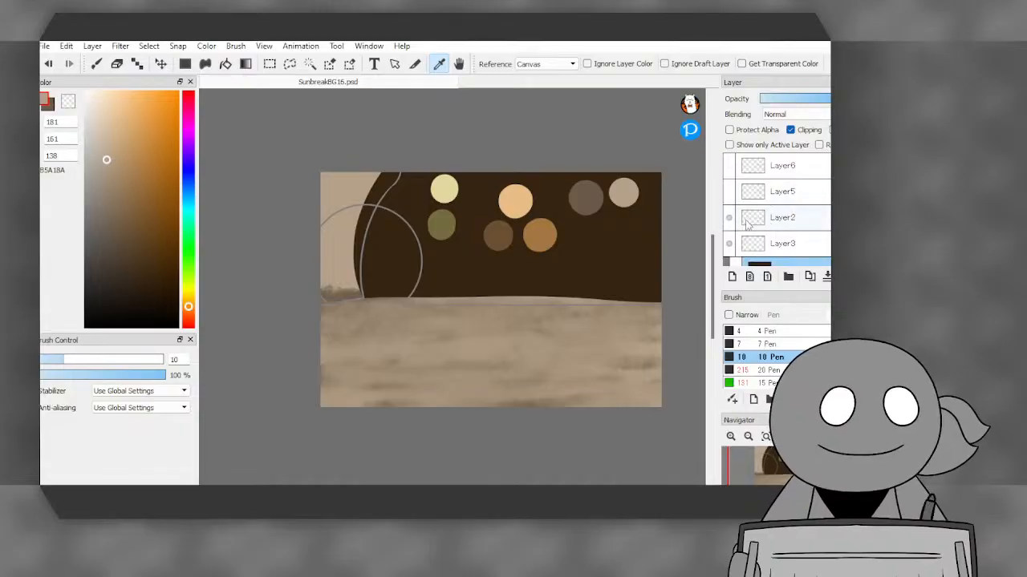
click(827, 224)
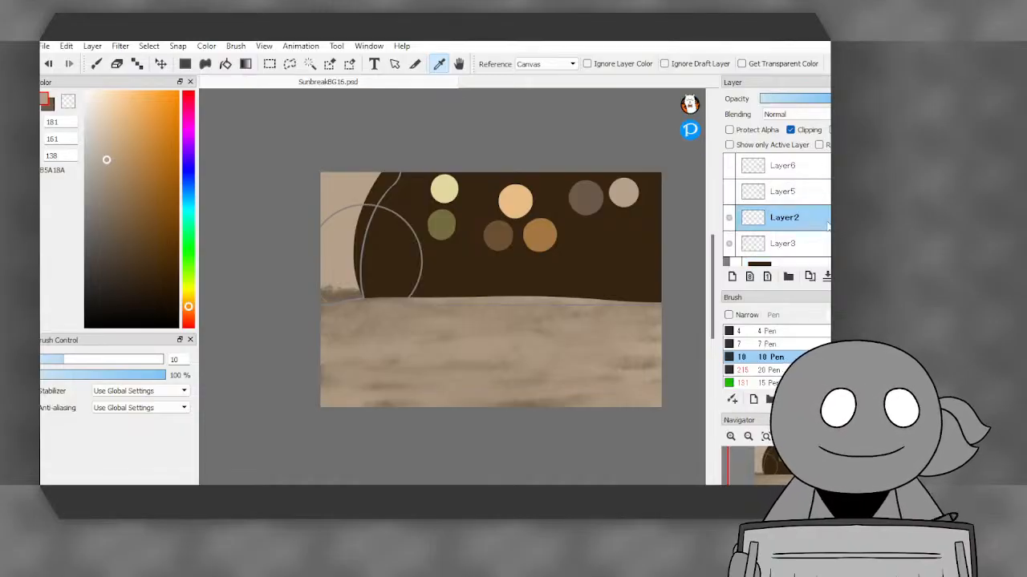
scroll(344, 191, up, 4)
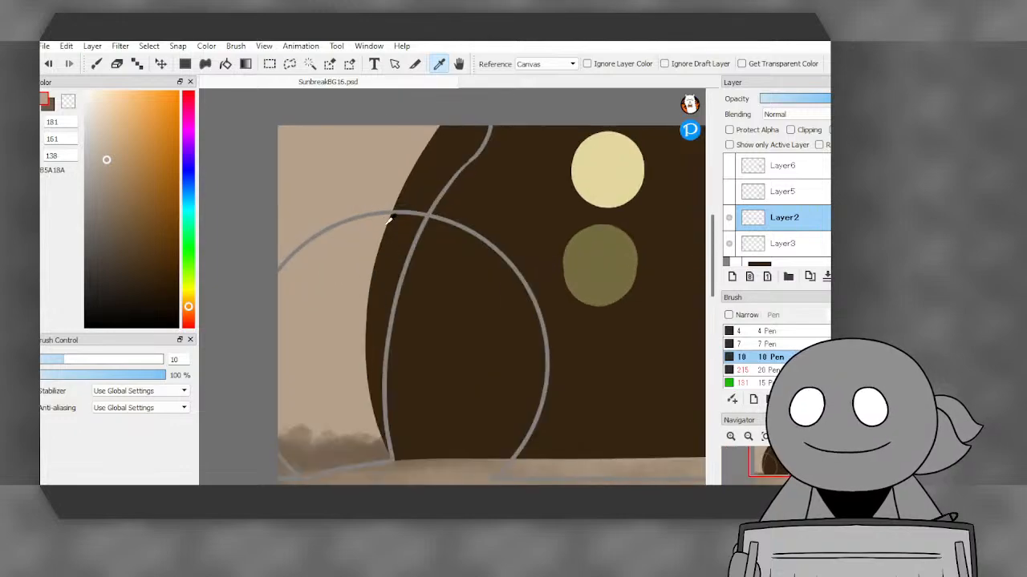
- Sample the grey sketch colour and fill the areas around the brown shape grey on Layer2 and Layer3
click(391, 234)
scroll(365, 201, down, 2)
click(228, 64)
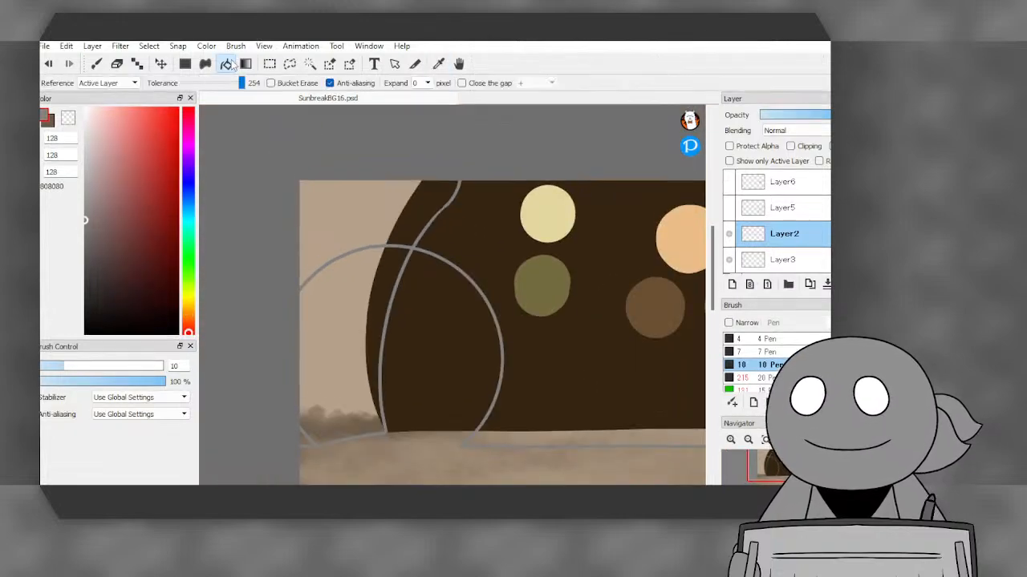
click(377, 211)
scroll(362, 192, down, 2)
scroll(443, 277, up, 1)
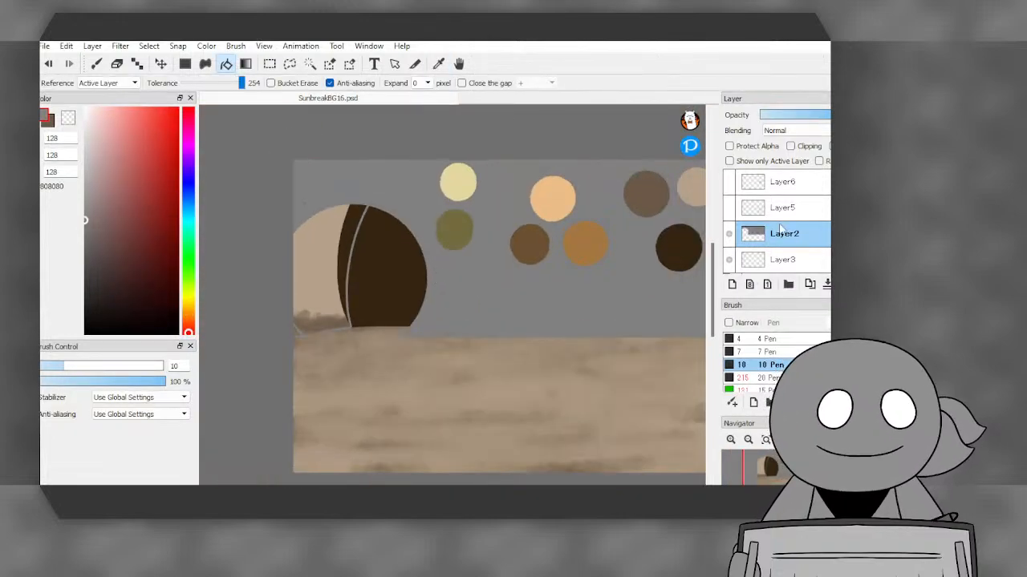
scroll(780, 229, down, 1)
click(770, 236)
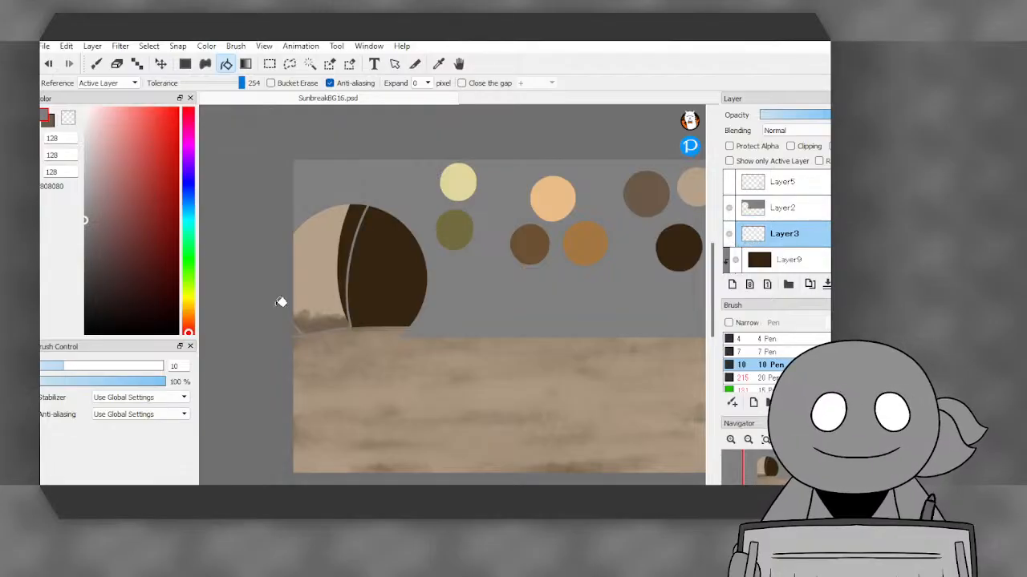
click(325, 272)
scroll(353, 236, down, 1)
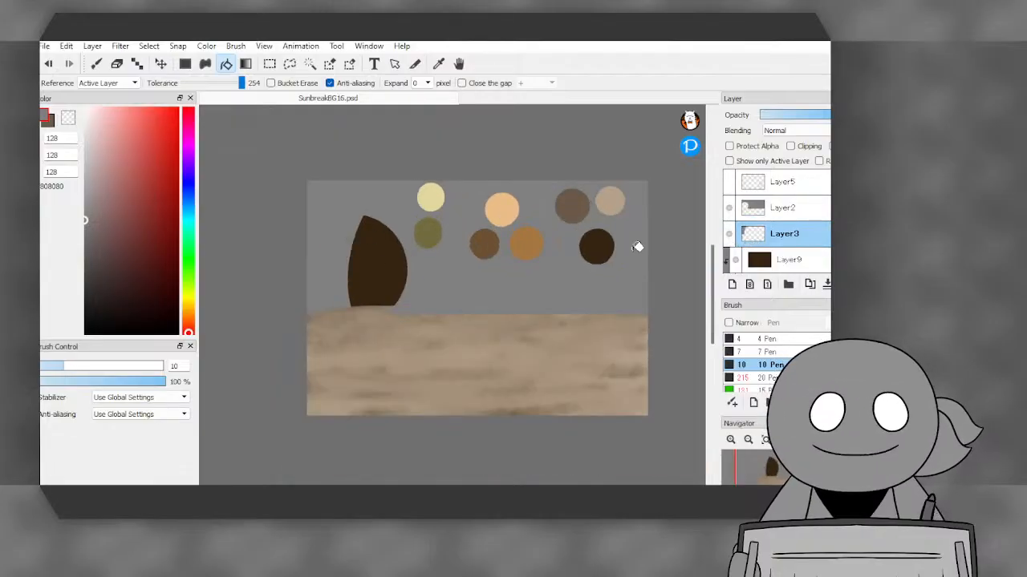
- Pick the tan B5A18A swatch colour and add Layer10 above Layer2
click(438, 63)
scroll(642, 190, up, 2)
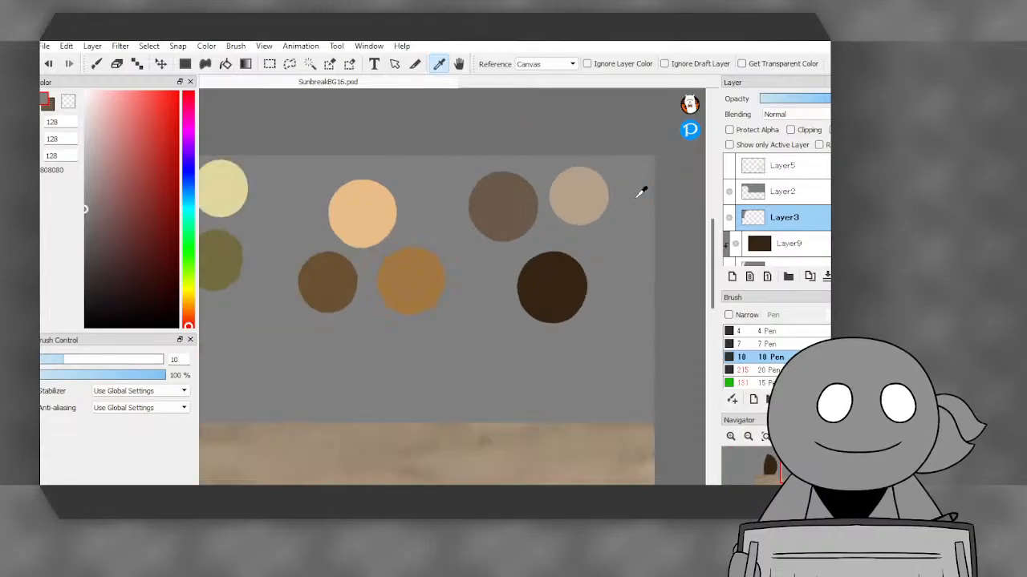
scroll(610, 192, up, 1)
click(557, 187)
scroll(576, 190, down, 4)
scroll(577, 187, up, 2)
scroll(771, 220, up, 1)
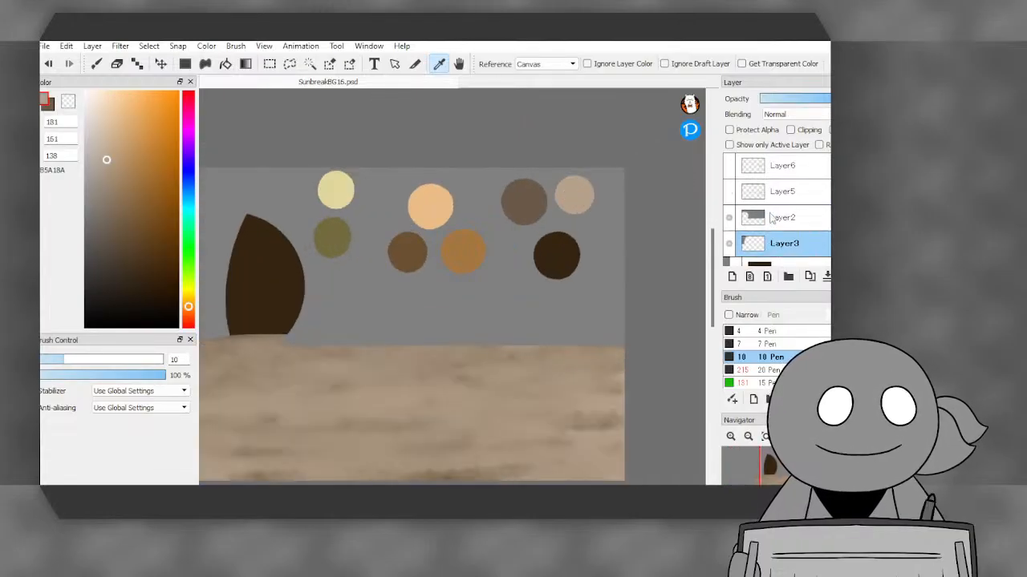
click(771, 219)
click(733, 276)
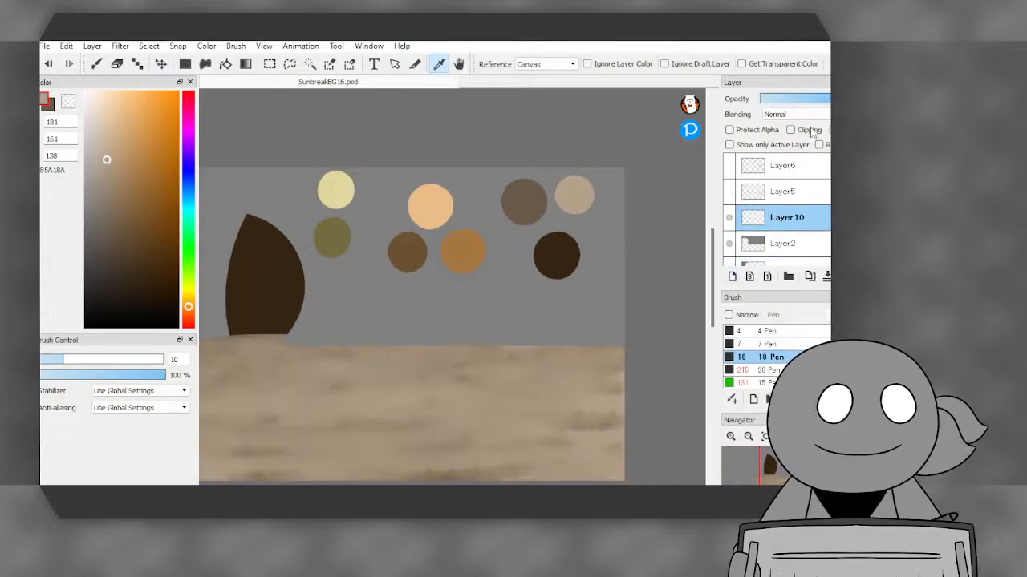
- Clip Layer10 to the layer below and bucket-fill the grey sky tan
click(810, 130)
click(225, 63)
click(477, 205)
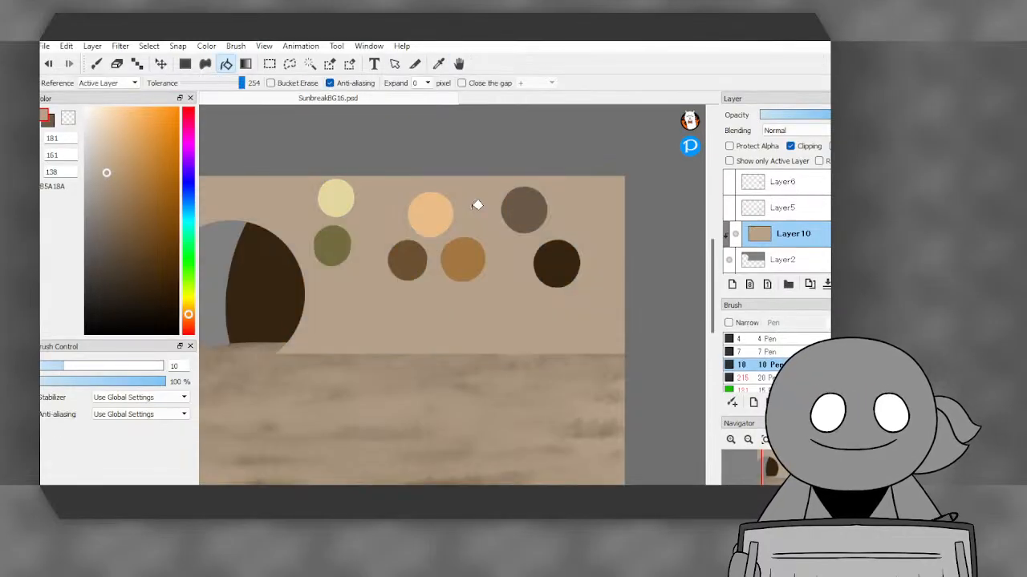
scroll(632, 209, down, 2)
scroll(596, 225, up, 1)
scroll(794, 252, down, 2)
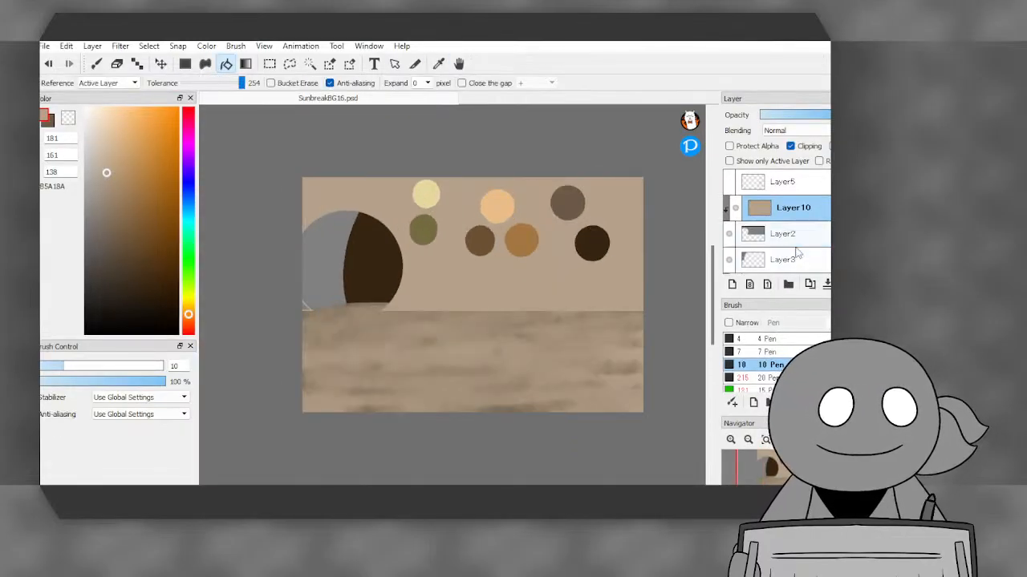
- Add Layer11 clipped above Layer3 and fill the archway's left half with brown 6A5A49
click(791, 245)
click(733, 284)
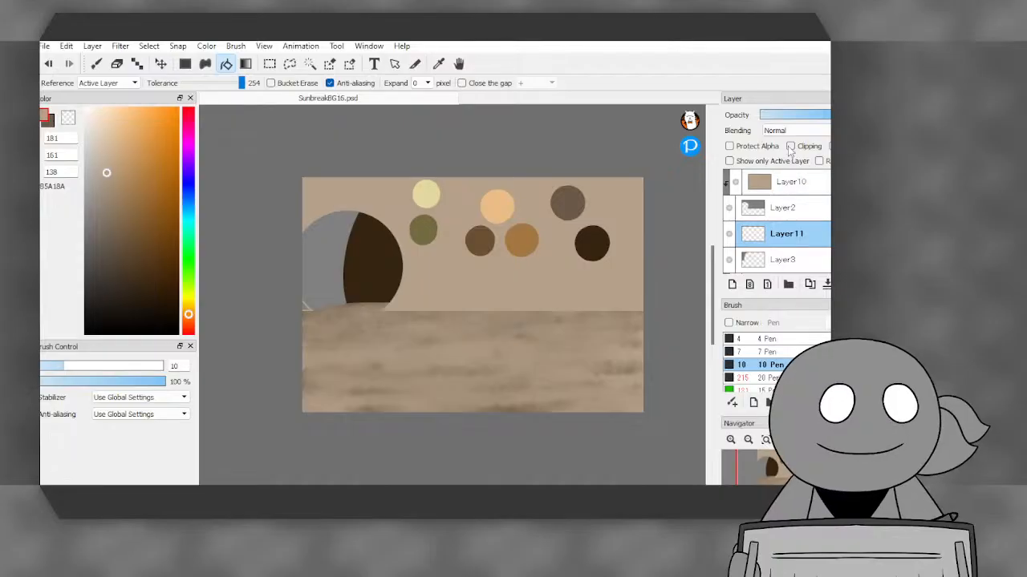
click(790, 147)
click(439, 64)
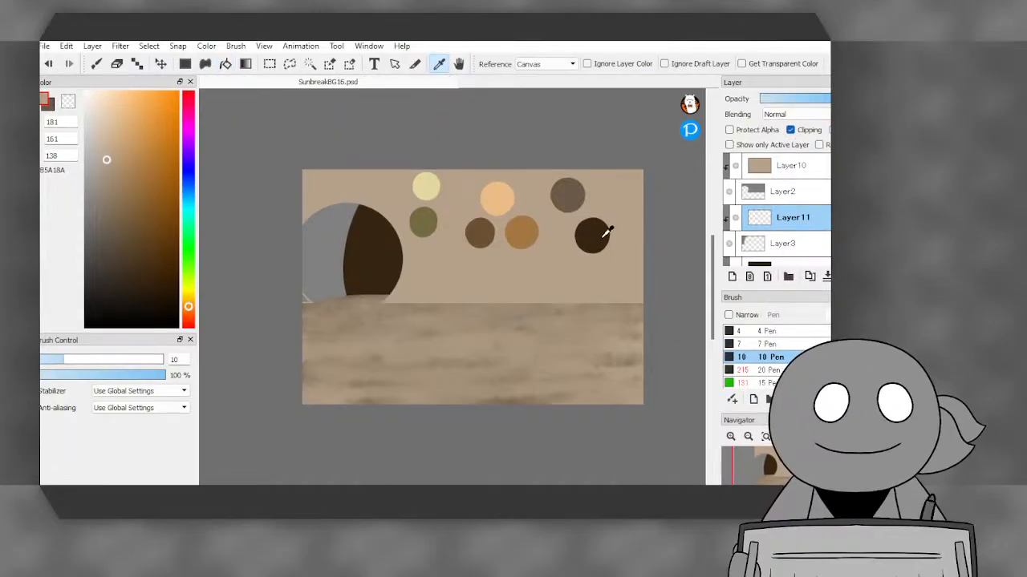
click(570, 192)
click(225, 63)
click(332, 268)
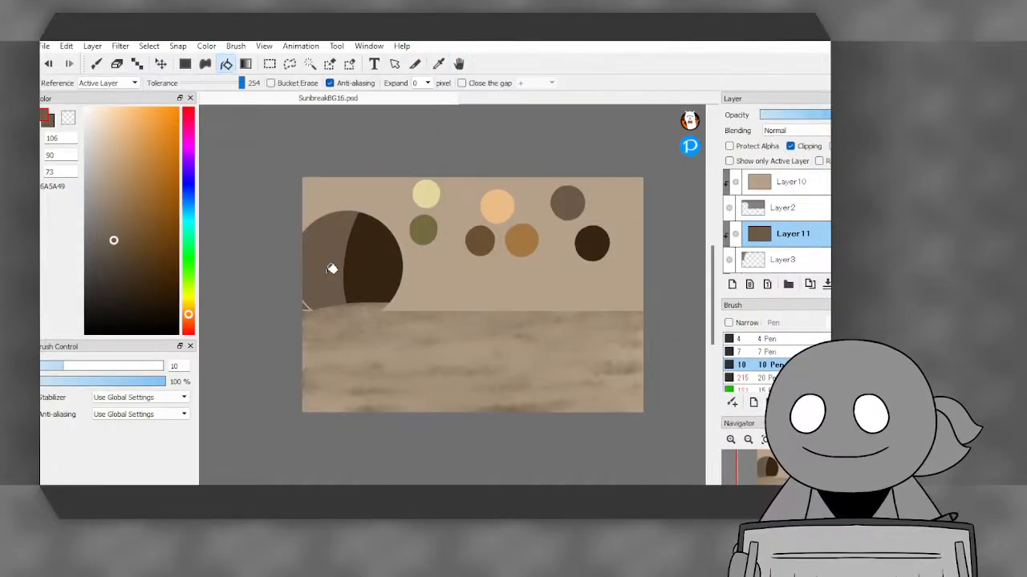
- Select Layer2, hide the tan sky to sample the grey beneath, then show it again
click(782, 181)
click(782, 207)
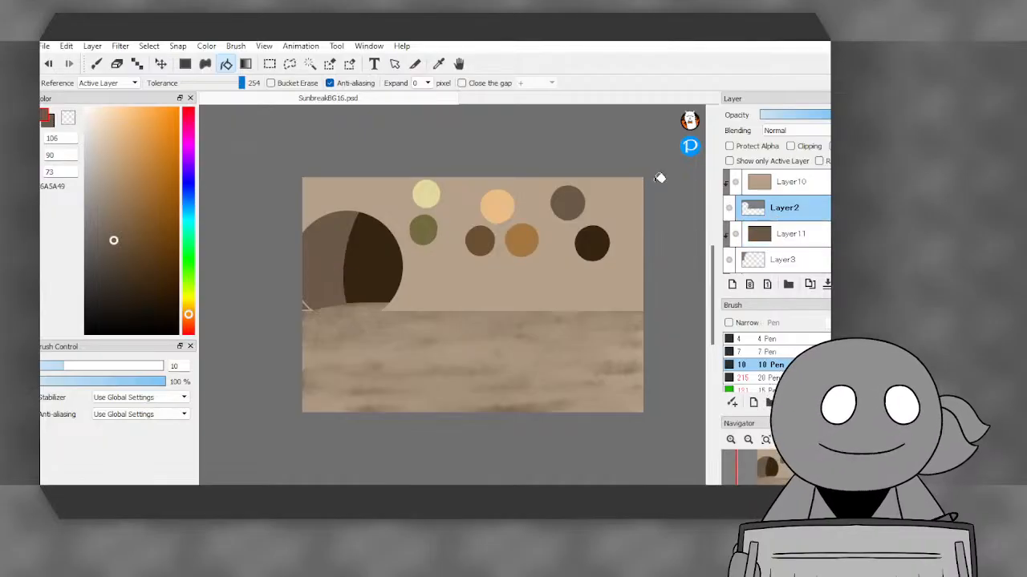
click(438, 64)
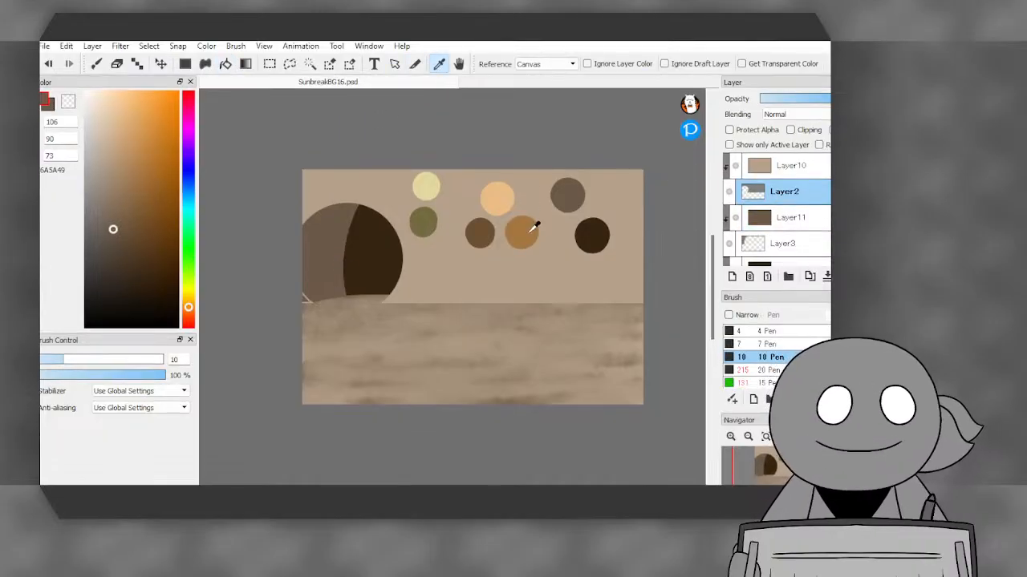
click(736, 166)
click(536, 201)
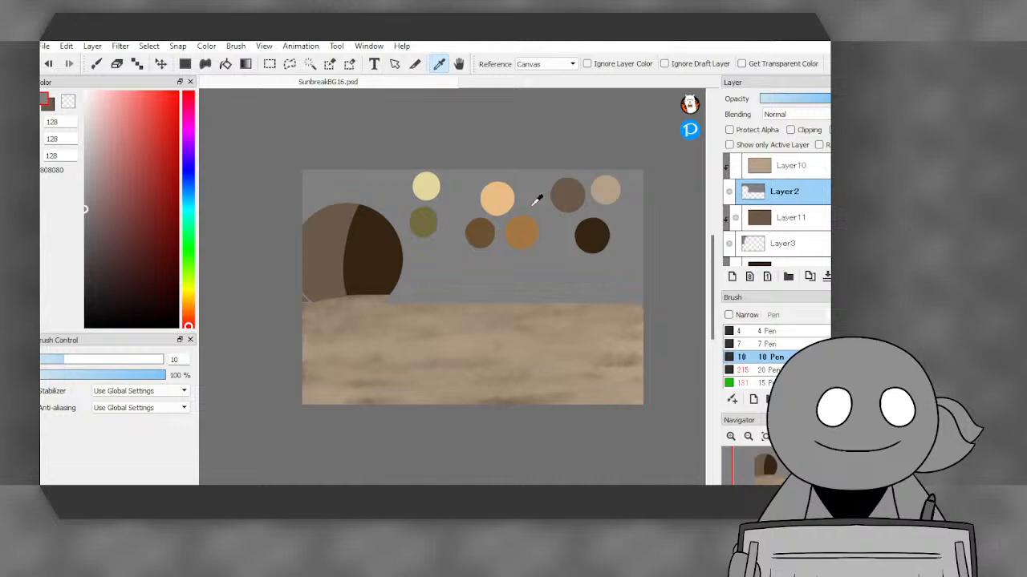
click(226, 64)
scroll(311, 304, up, 5)
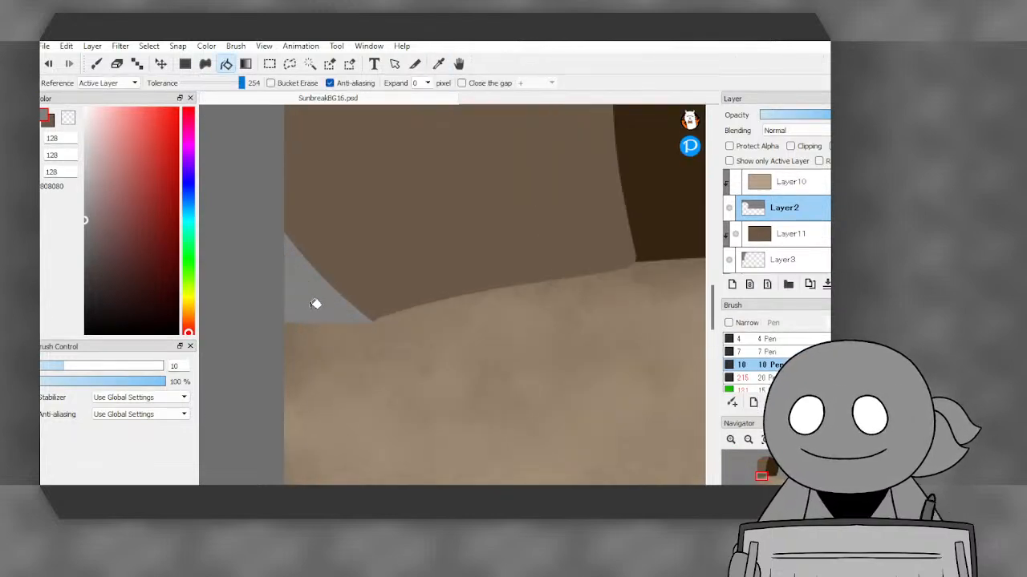
scroll(315, 304, down, 5)
click(736, 183)
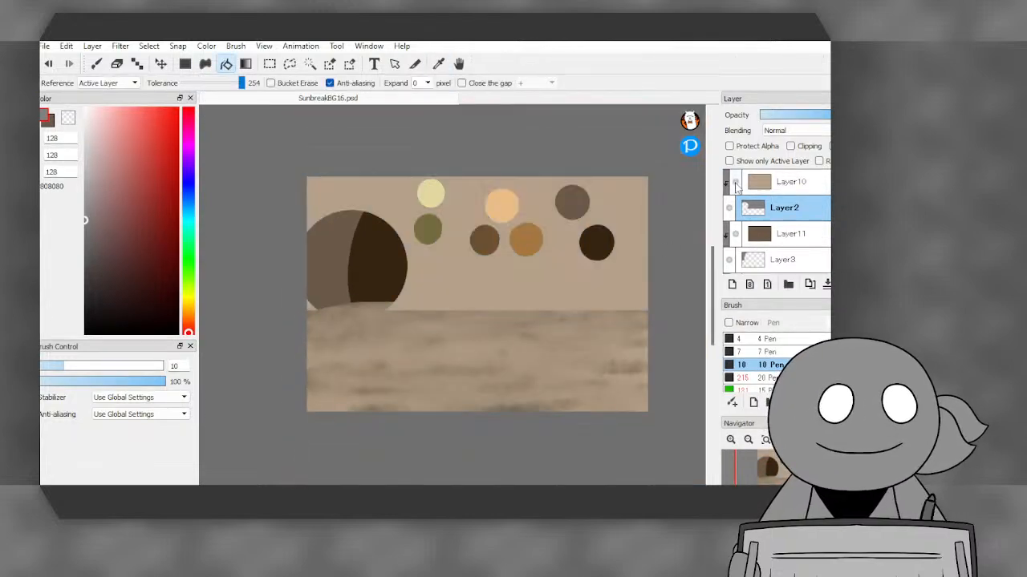
scroll(762, 210, up, 1)
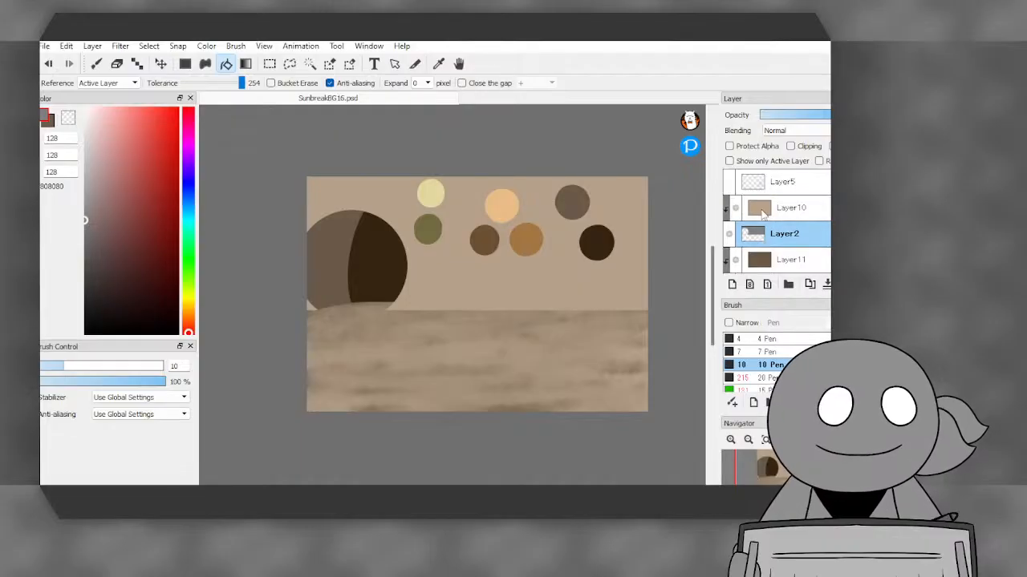
- Select Layer10, pick up the beige sky colour, and switch to the pen brushes
click(762, 210)
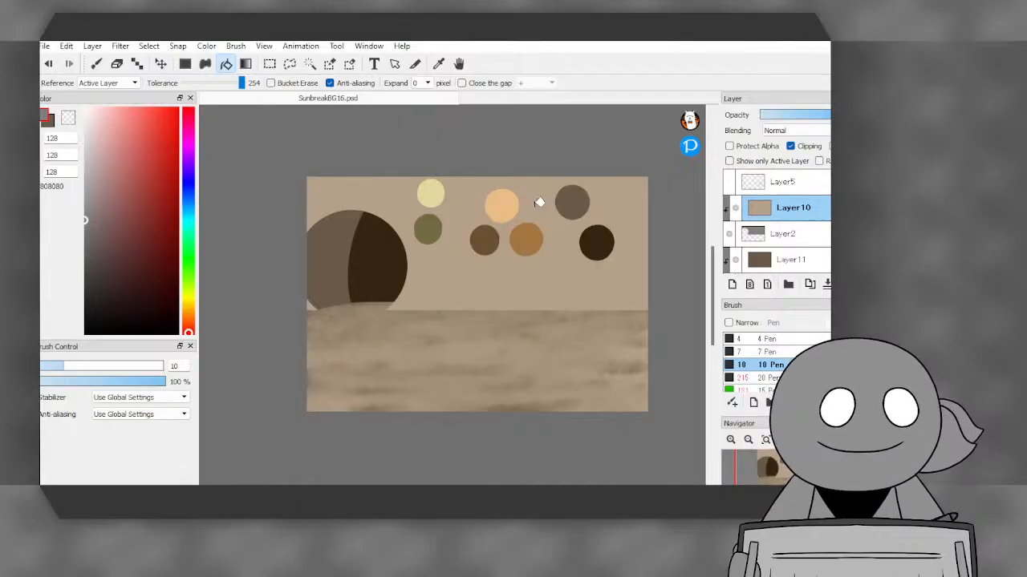
click(438, 64)
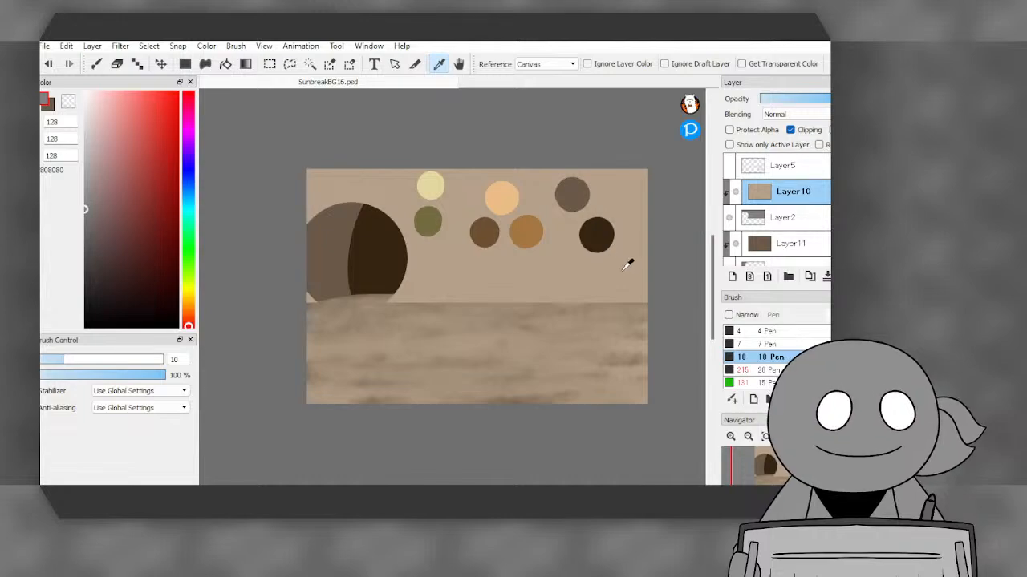
click(617, 271)
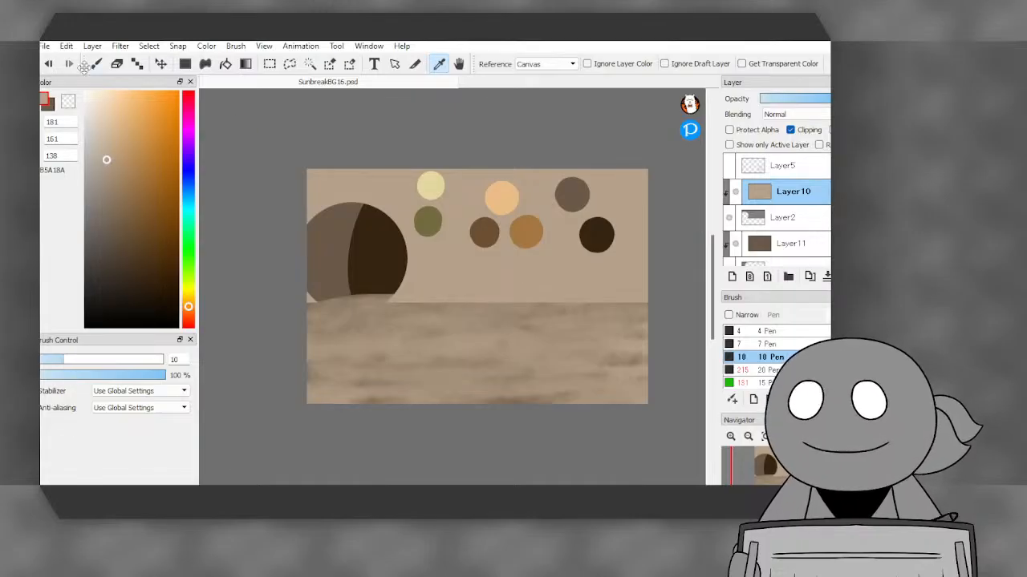
click(96, 64)
scroll(762, 360, down, 3)
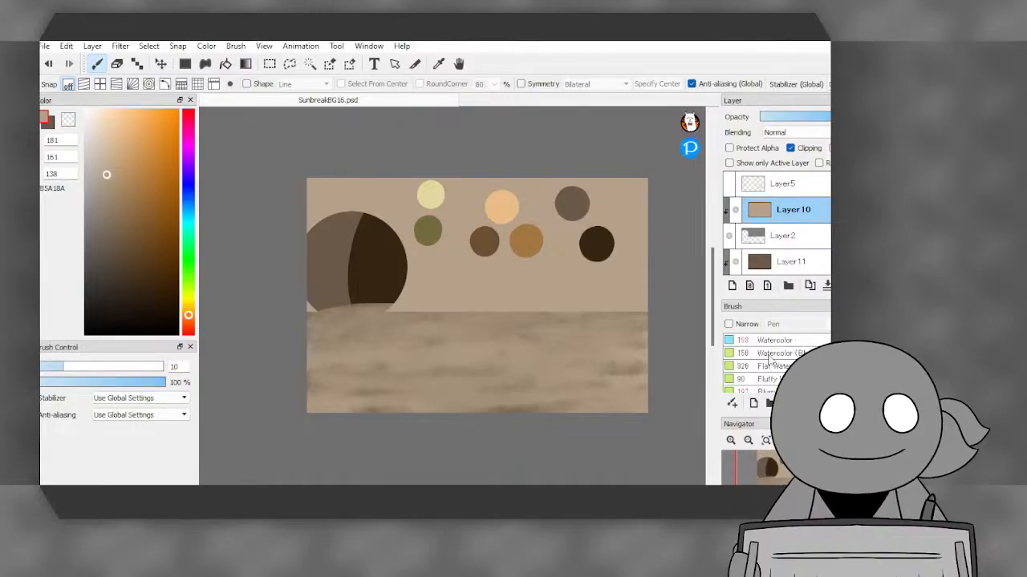
- Choose the Watercolor brush at size 193 and swap to the darker brown colour
click(770, 354)
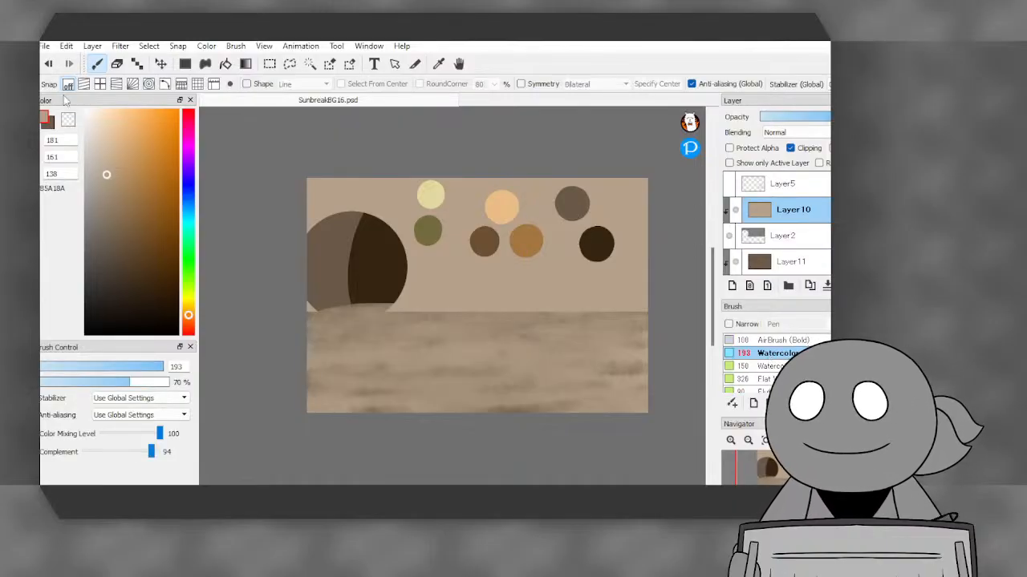
click(51, 119)
scroll(580, 211, up, 2)
scroll(580, 211, down, 1)
scroll(751, 231, up, 1)
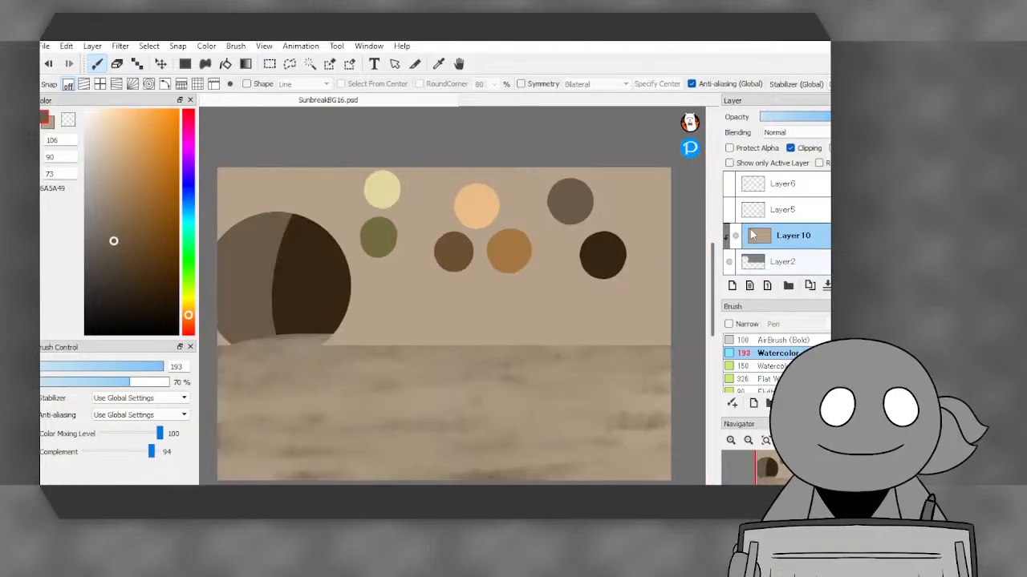
scroll(752, 233, up, 1)
- On Layer8, move the colour swatch circles down onto the ground
click(770, 184)
click(161, 64)
drag(412, 202, 407, 391)
scroll(789, 236, down, 1)
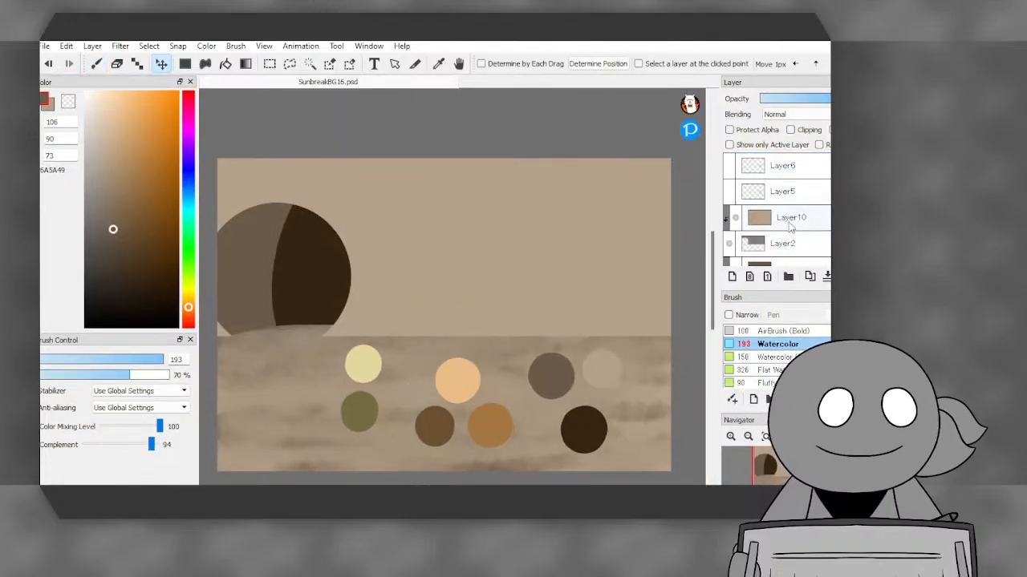
- On sky Layer10, paint soft dark brown vertical streaks across the tan sky
click(788, 227)
key(p)
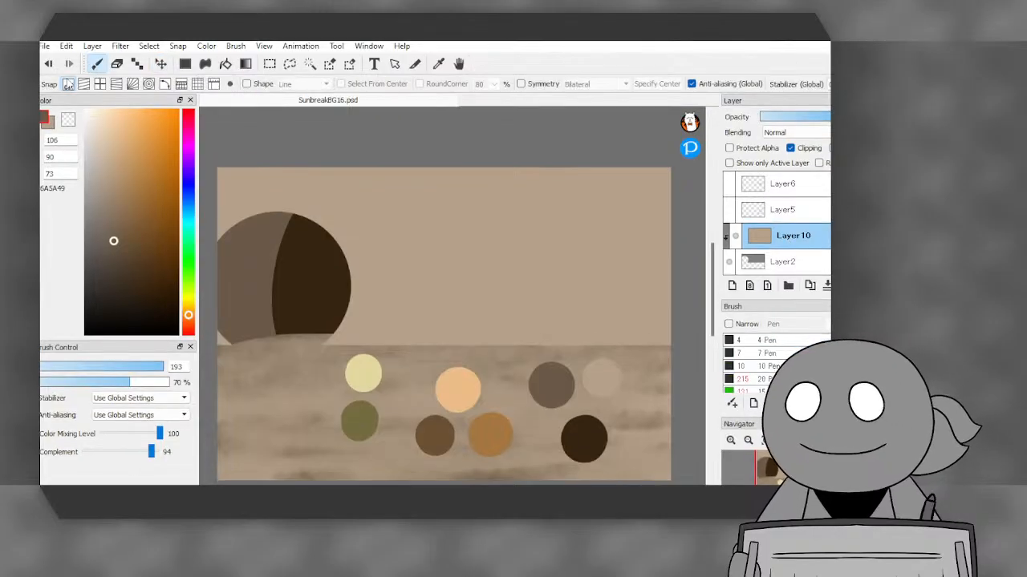
mouse_move(630, 165)
mouse_down()
mouse_move(645, 207)
mouse_move(650, 353)
mouse_up()
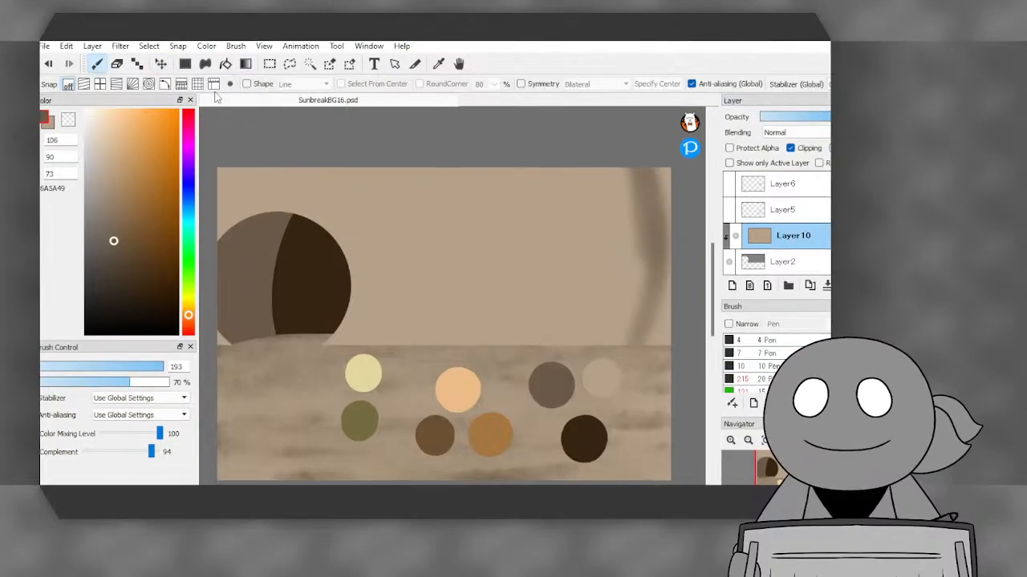
click(48, 64)
mouse_move(536, 175)
mouse_down()
mouse_move(581, 258)
mouse_move(579, 342)
mouse_move(550, 367)
mouse_up()
drag(505, 184, 487, 330)
drag(630, 170, 652, 360)
drag(598, 170, 600, 308)
drag(651, 167, 668, 298)
drag(483, 166, 457, 316)
drag(449, 171, 433, 324)
drag(421, 170, 420, 260)
- Add dark vertical streaks beside the archway's right edge and across the back wall
mouse_move(331, 349)
mouse_down()
mouse_move(357, 280)
mouse_move(312, 237)
mouse_move(217, 233)
mouse_move(212, 304)
mouse_move(222, 347)
mouse_move(211, 332)
mouse_move(304, 351)
mouse_up()
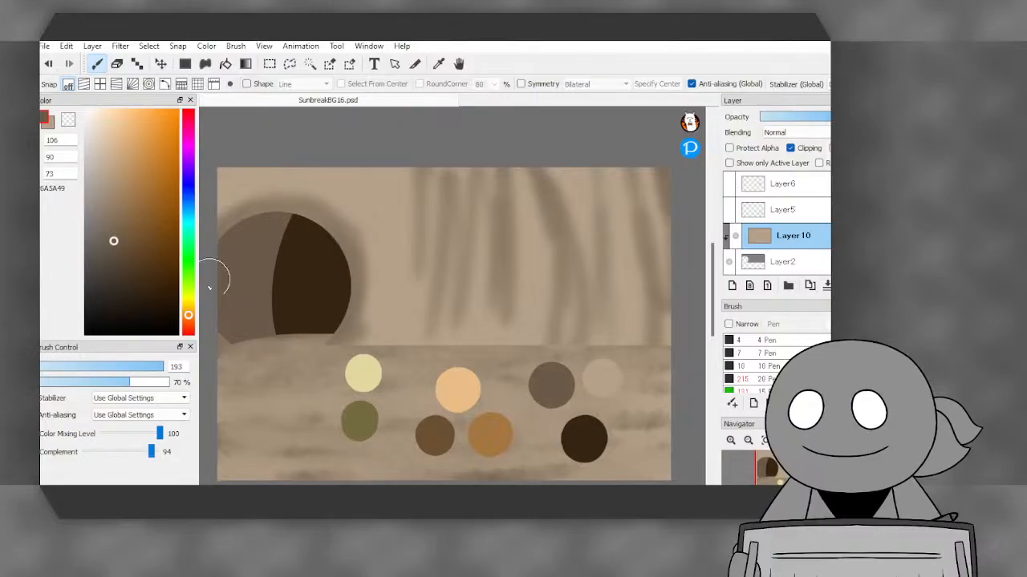
mouse_move(249, 161)
mouse_down()
mouse_move(239, 202)
mouse_move(253, 191)
mouse_up()
drag(335, 161, 347, 209)
mouse_move(358, 159)
mouse_down()
mouse_move(385, 293)
mouse_move(413, 345)
mouse_up()
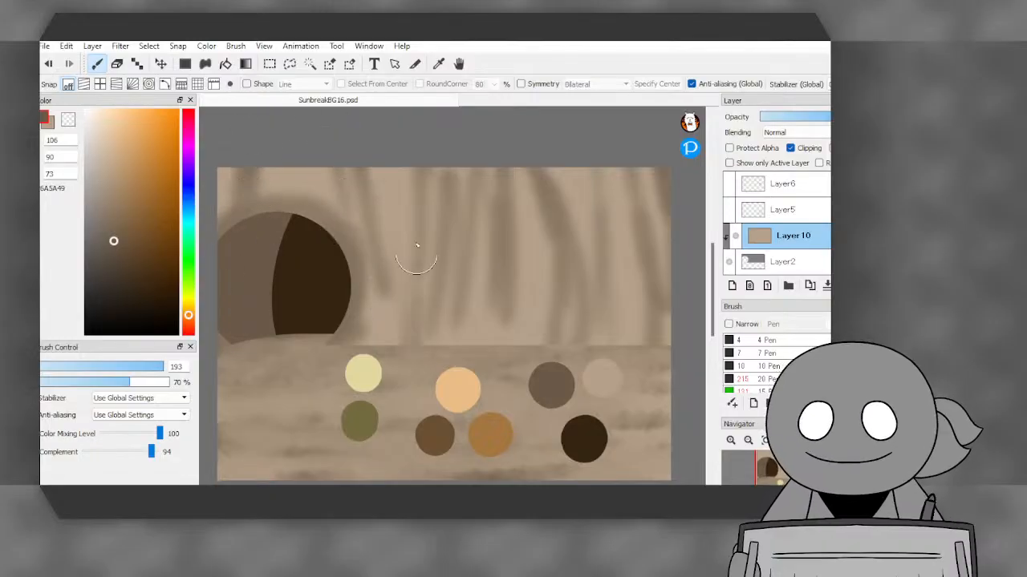
drag(411, 227, 505, 345)
drag(514, 229, 529, 351)
drag(511, 164, 522, 230)
drag(561, 170, 593, 345)
drag(602, 170, 640, 345)
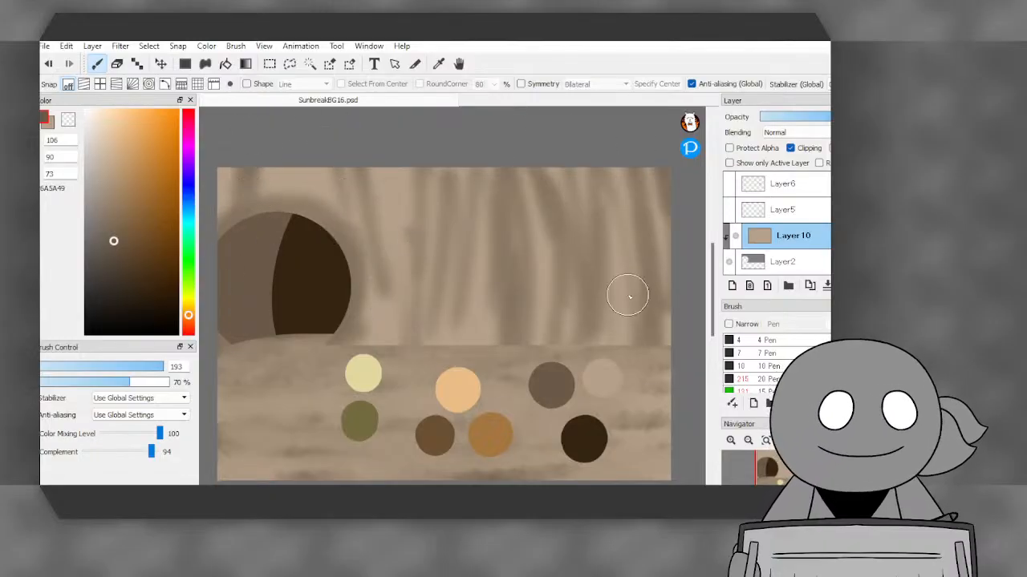
- With light beige, lighten the sky around the archway top and soften the streaks
click(46, 122)
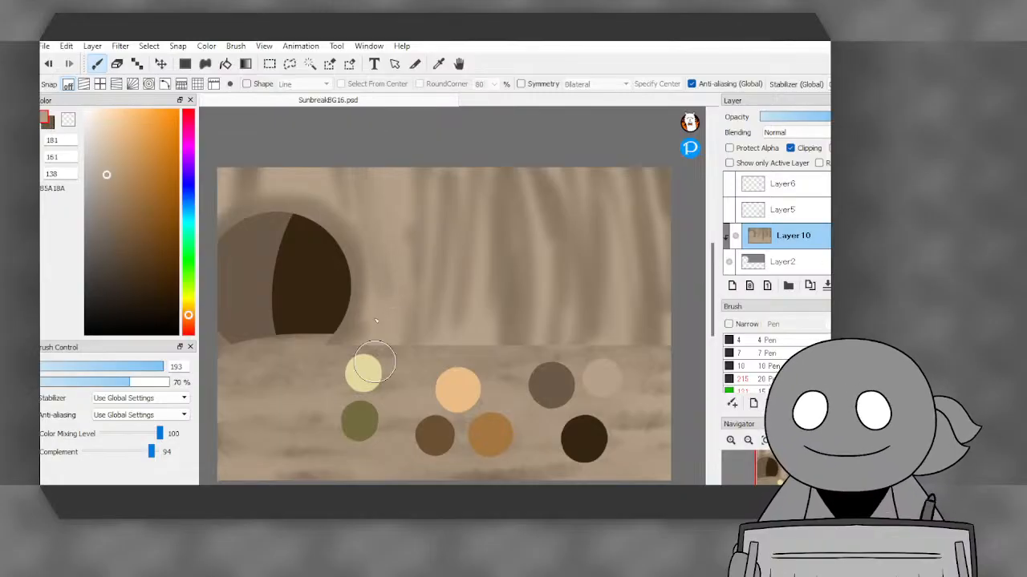
mouse_move(370, 220)
mouse_down()
mouse_move(362, 213)
mouse_move(366, 275)
mouse_move(307, 168)
mouse_move(270, 187)
mouse_move(220, 181)
mouse_move(240, 195)
mouse_move(275, 186)
mouse_move(240, 210)
mouse_up()
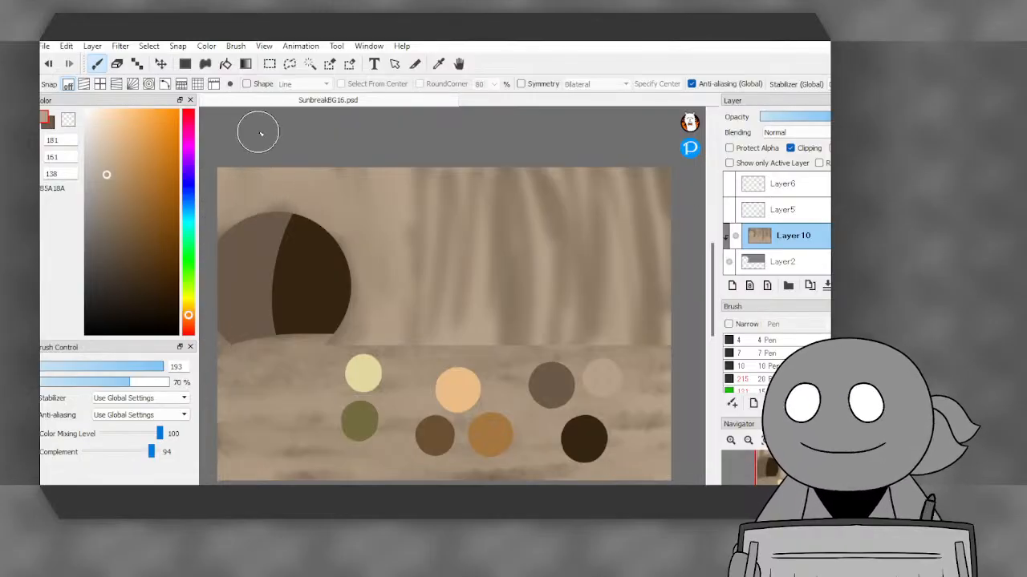
mouse_move(445, 198)
mouse_down()
mouse_move(453, 384)
mouse_move(463, 175)
mouse_move(524, 387)
mouse_move(496, 152)
mouse_up()
mouse_move(505, 349)
mouse_down()
mouse_move(550, 164)
mouse_move(522, 142)
mouse_move(505, 190)
mouse_move(597, 222)
mouse_move(639, 215)
mouse_move(655, 164)
mouse_move(653, 187)
mouse_up()
- With dark brown, deepen the diagonal streaks and shading beside the archway
click(46, 126)
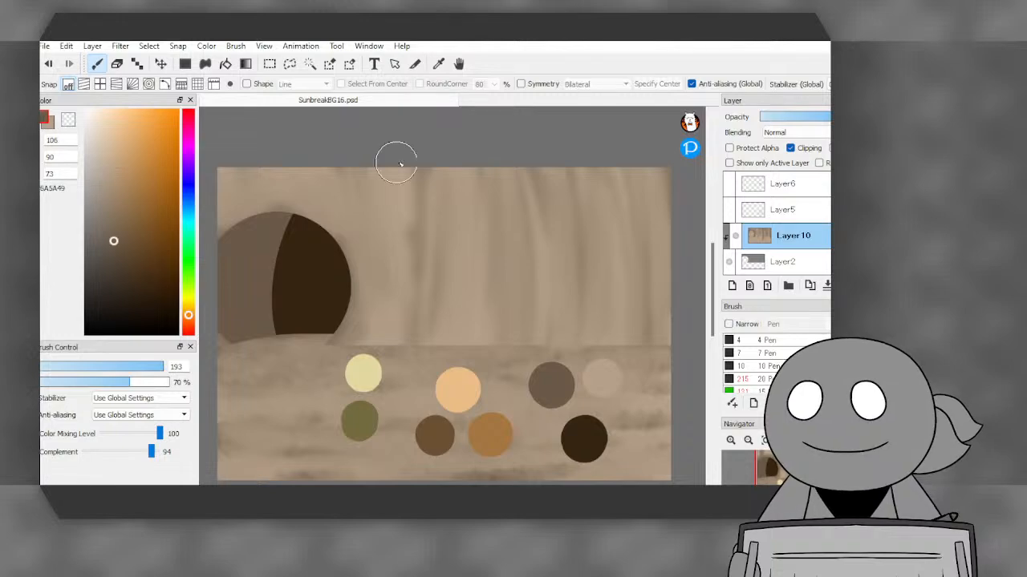
mouse_move(398, 164)
mouse_down()
mouse_move(407, 189)
mouse_move(389, 180)
mouse_up()
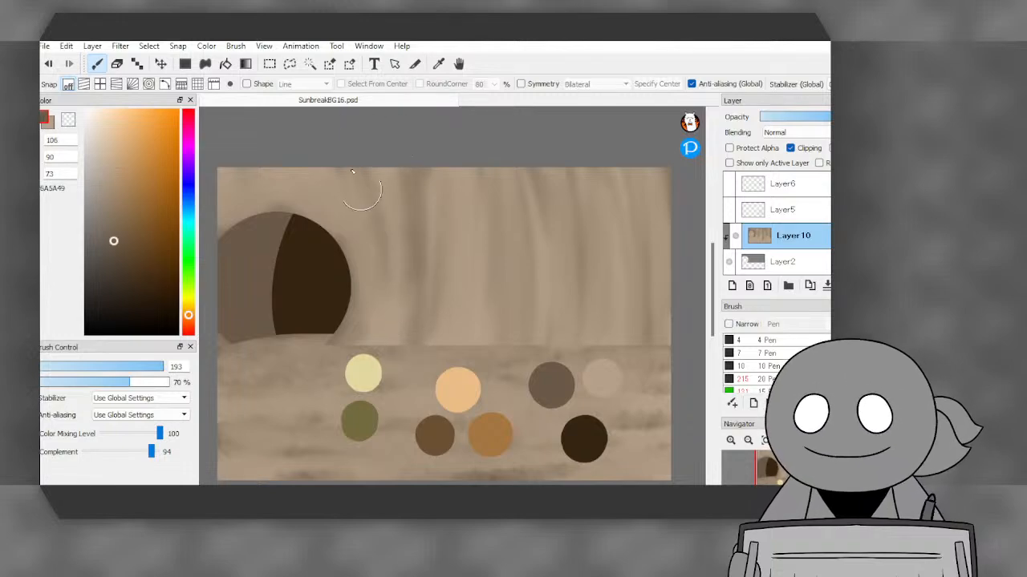
drag(373, 229, 408, 369)
drag(359, 199, 398, 347)
drag(370, 299, 341, 339)
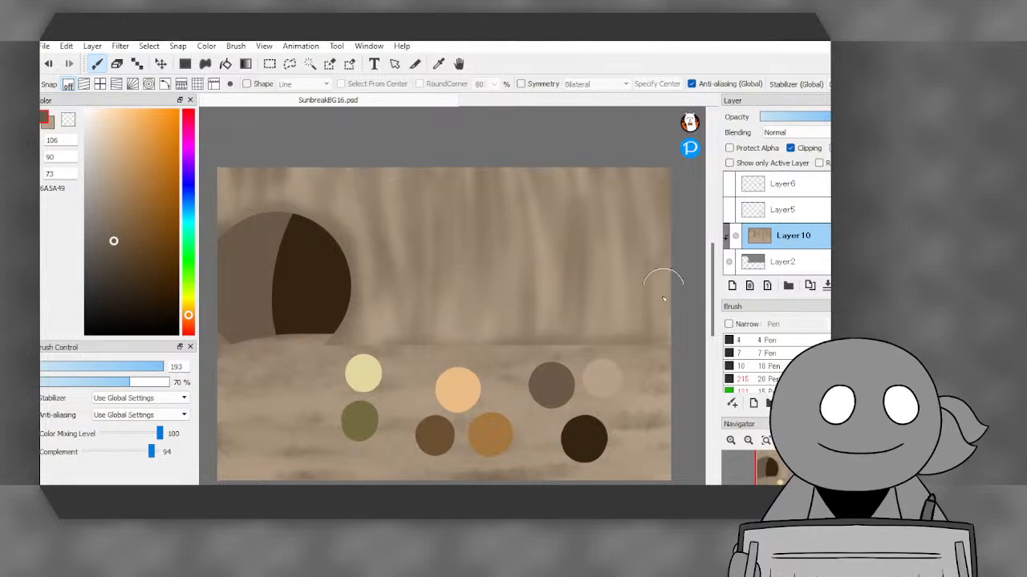
- Sample the archway's grey-brown and a light beige from the canvas into the colour swatches
alt+click(632, 317)
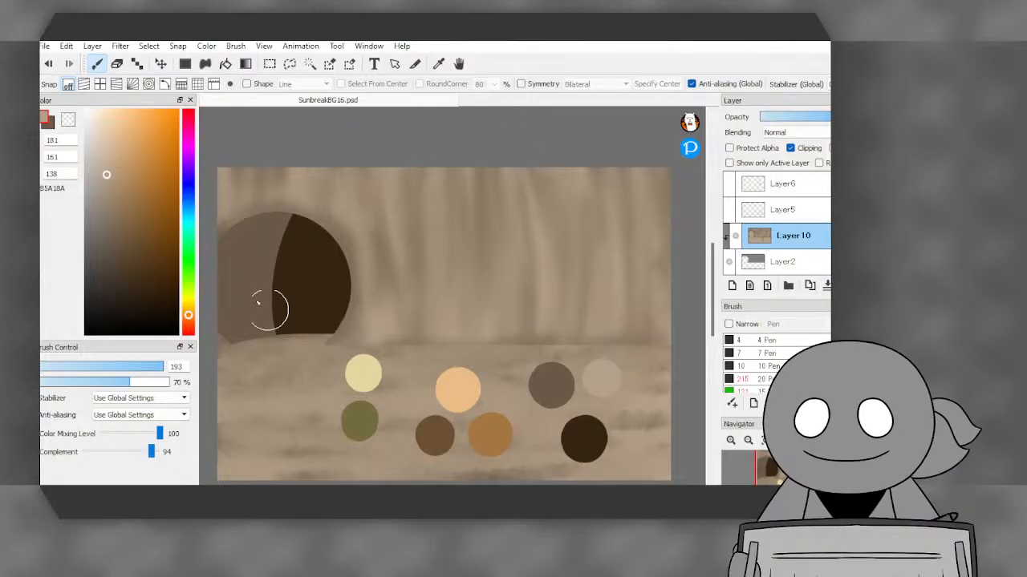
alt+click(257, 302)
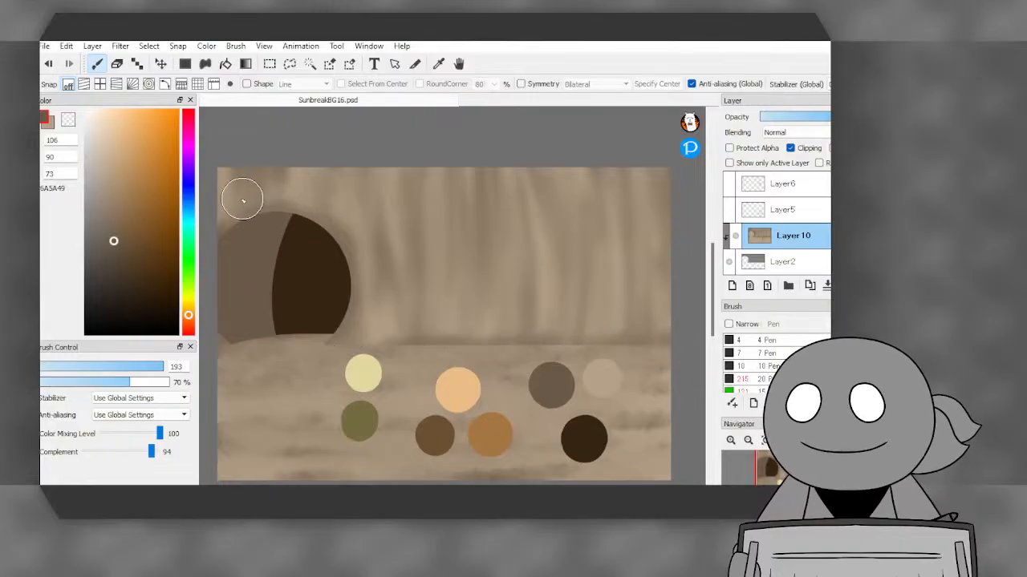
click(51, 125)
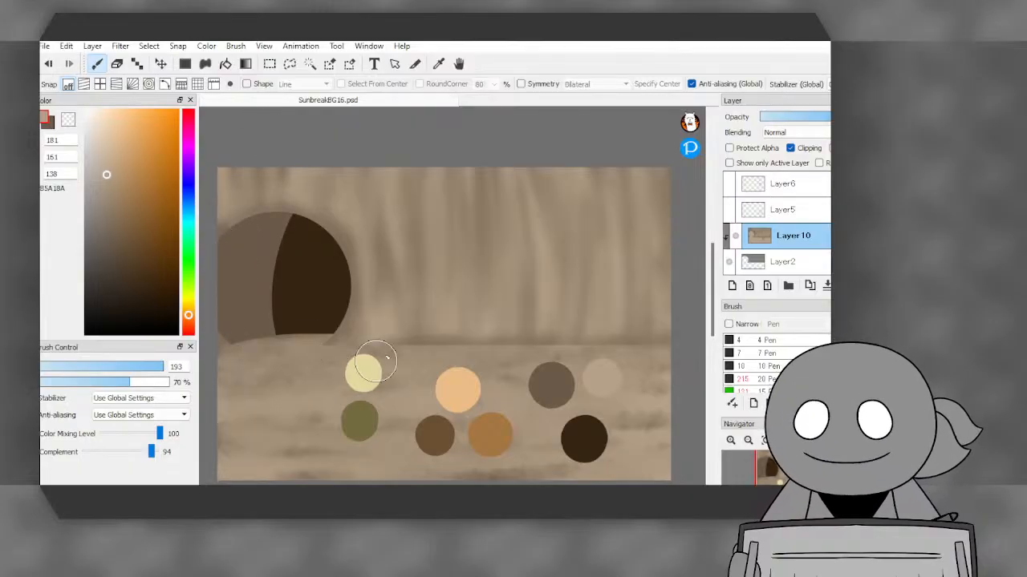
click(50, 125)
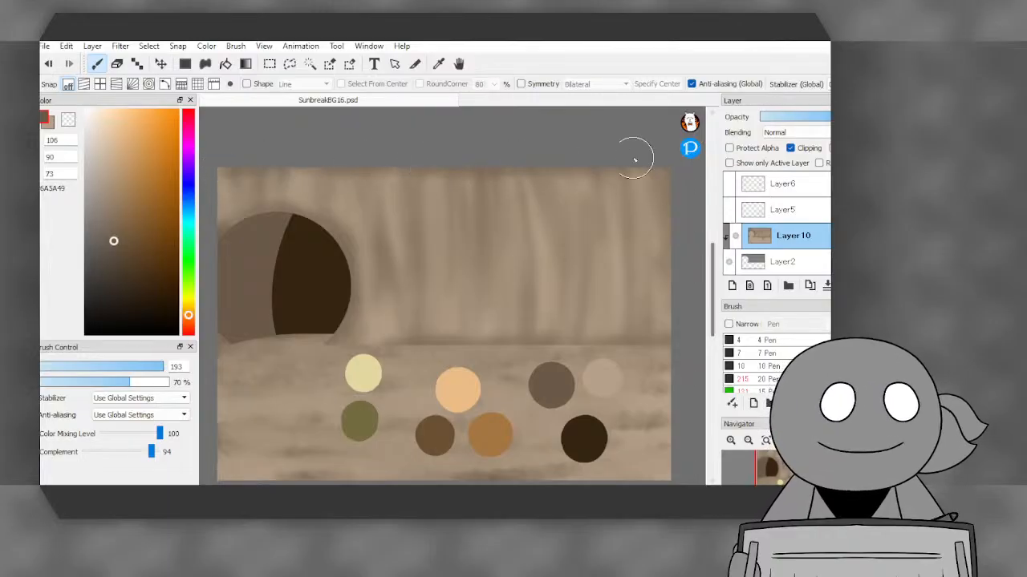
scroll(596, 173, down, 1)
scroll(586, 190, up, 1)
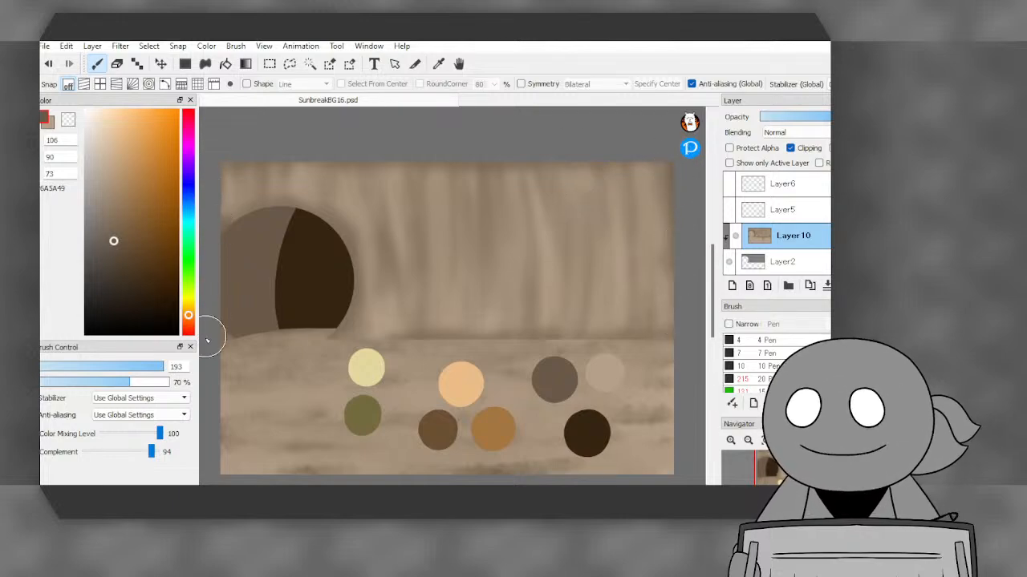
scroll(470, 233, down, 1)
scroll(443, 267, up, 1)
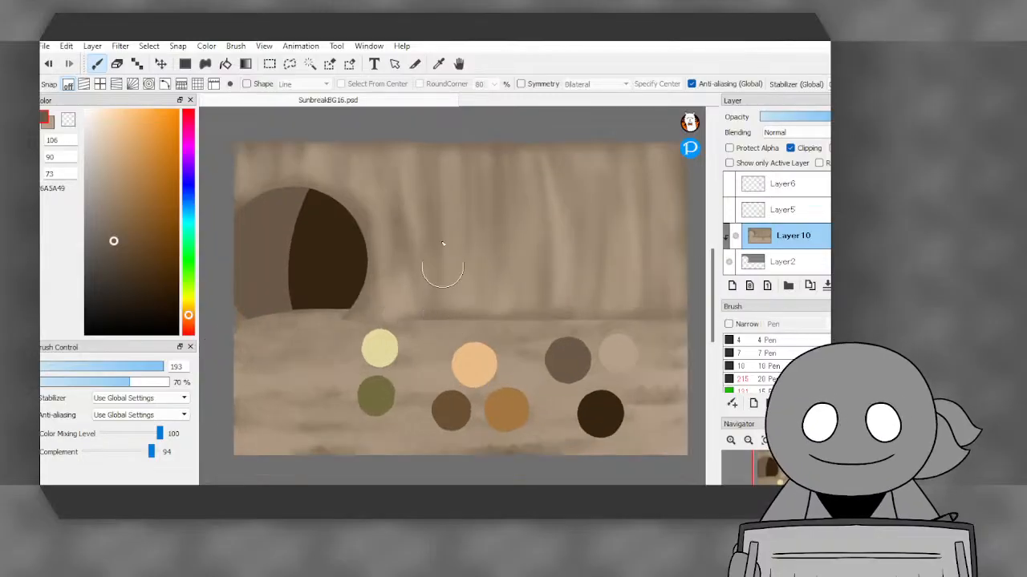
click(438, 64)
click(48, 108)
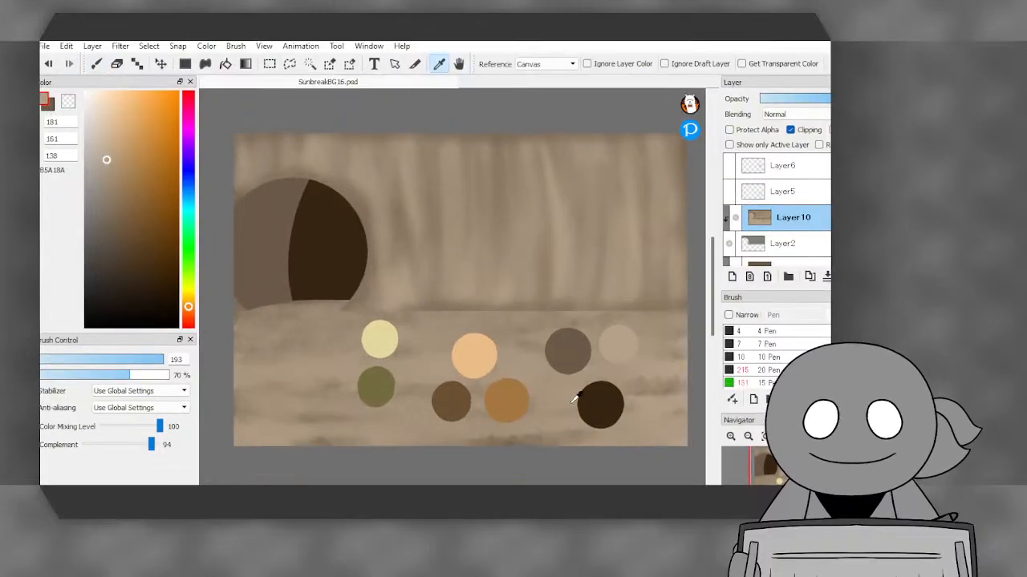
scroll(755, 222, down, 3)
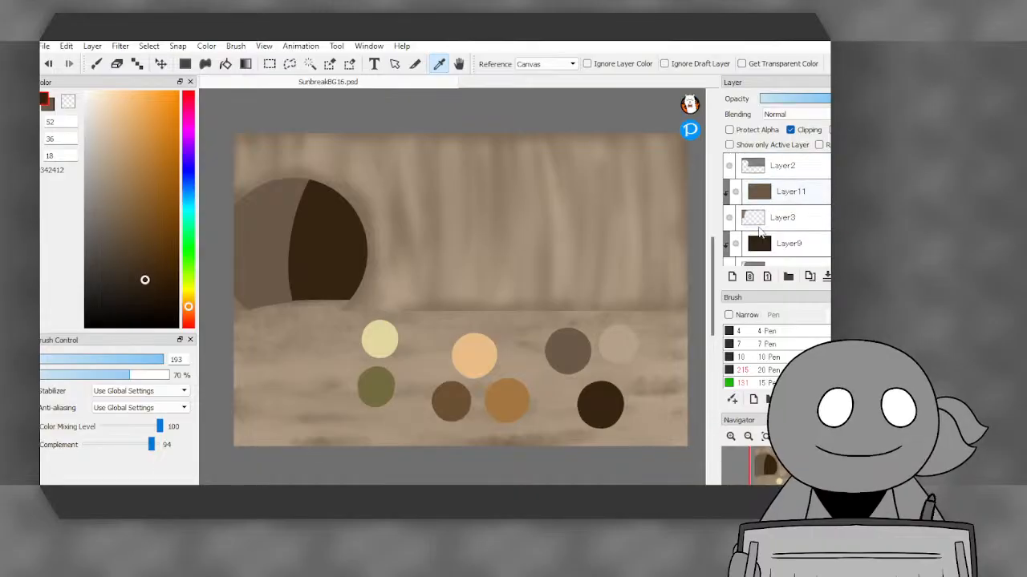
- Select Layer3, add then delete an extra clipped Layer12, and return to the Pen
click(756, 218)
click(731, 277)
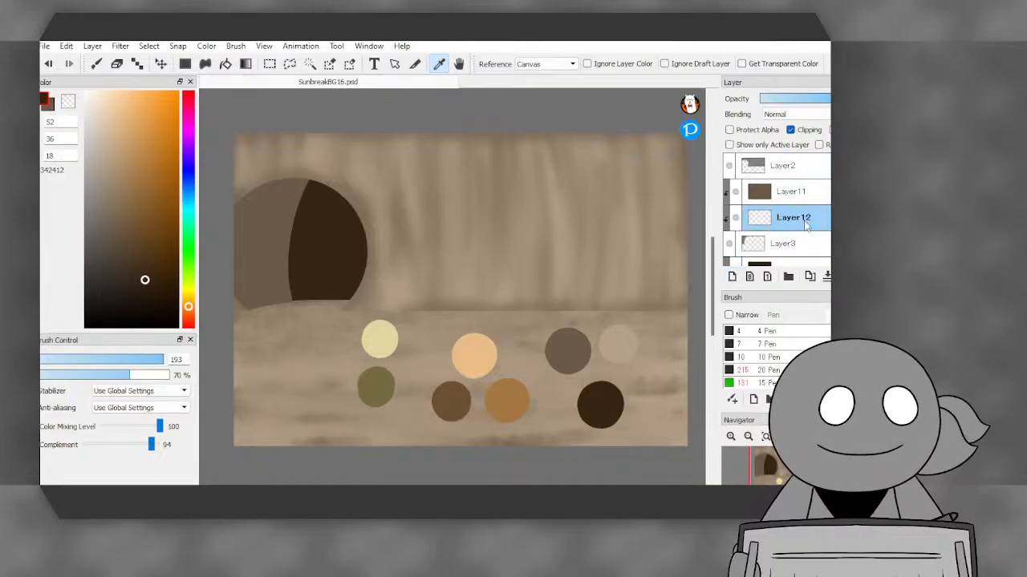
click(826, 276)
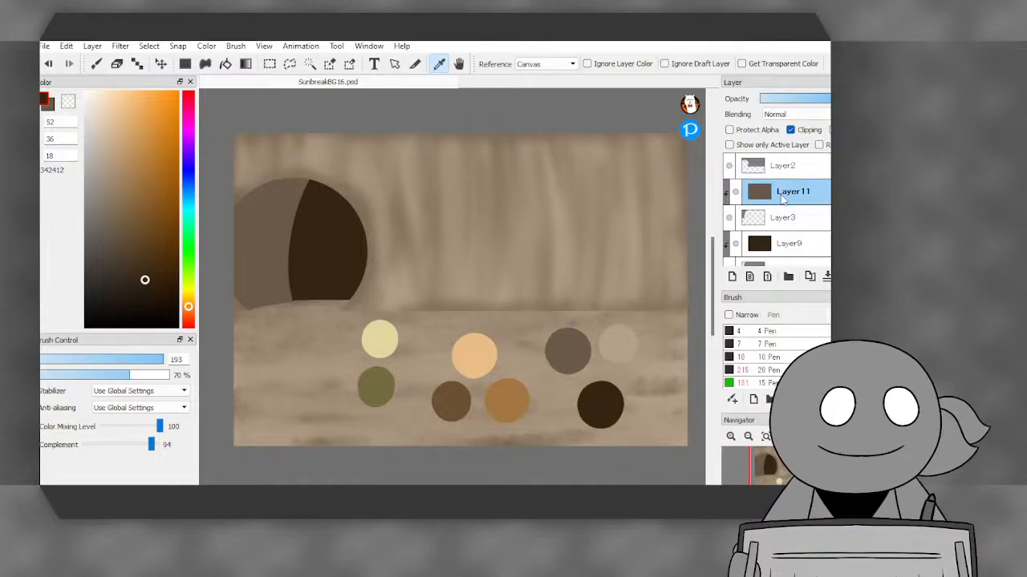
key(p)
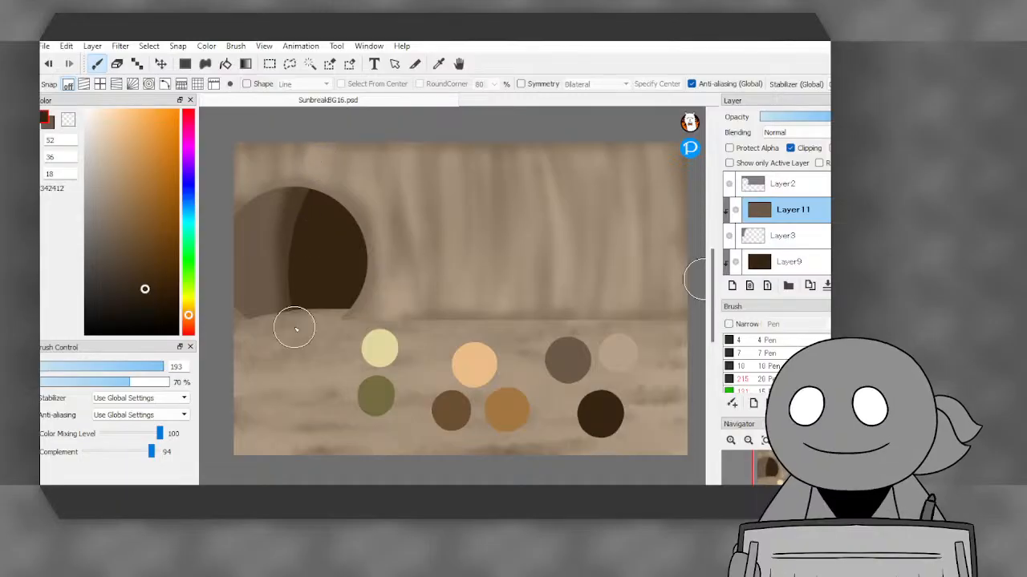
scroll(281, 275, up, 4)
scroll(272, 328, down, 2)
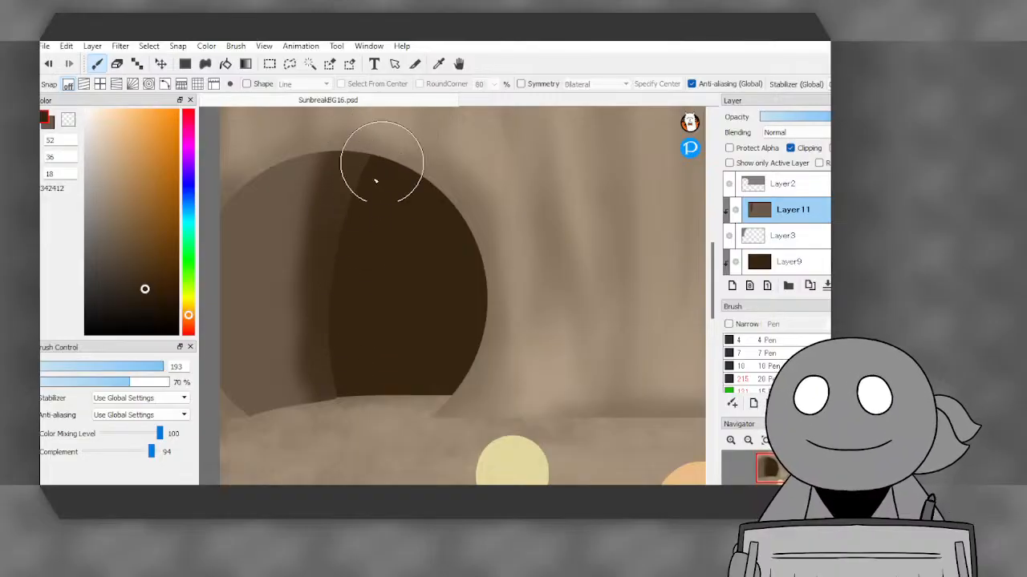
scroll(362, 407, up, 3)
scroll(305, 316, down, 4)
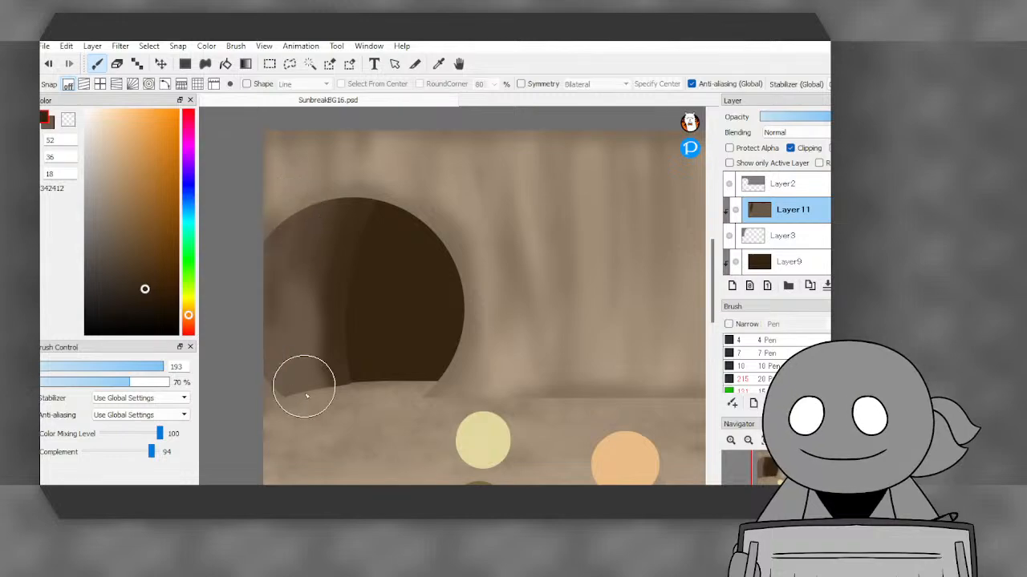
- Blend the archway's left half with vertical grey-brown and dark brown strokes
click(53, 122)
mouse_move(309, 196)
mouse_down()
mouse_move(314, 374)
mouse_move(338, 192)
mouse_move(346, 391)
mouse_up()
mouse_move(359, 170)
mouse_down()
mouse_move(330, 300)
mouse_move(349, 261)
mouse_move(314, 358)
mouse_move(327, 286)
mouse_move(328, 409)
mouse_move(340, 190)
mouse_move(300, 408)
mouse_move(322, 260)
mouse_move(289, 299)
mouse_move(292, 339)
mouse_move(271, 324)
mouse_move(303, 203)
mouse_move(272, 257)
mouse_move(289, 381)
mouse_up()
mouse_move(329, 228)
mouse_down()
mouse_move(315, 364)
mouse_move(320, 282)
mouse_up()
scroll(331, 198, down, 2)
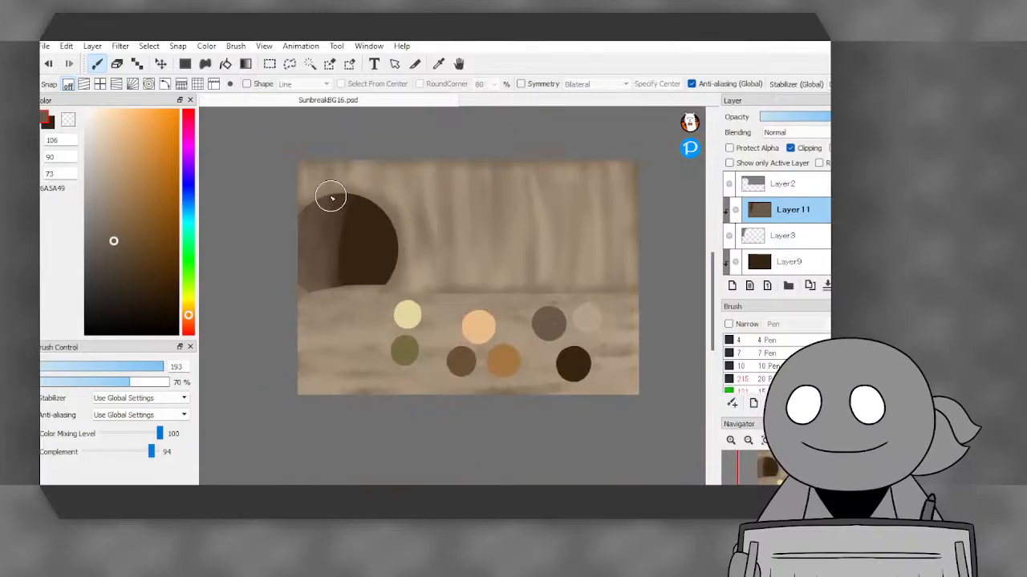
scroll(310, 240, up, 1)
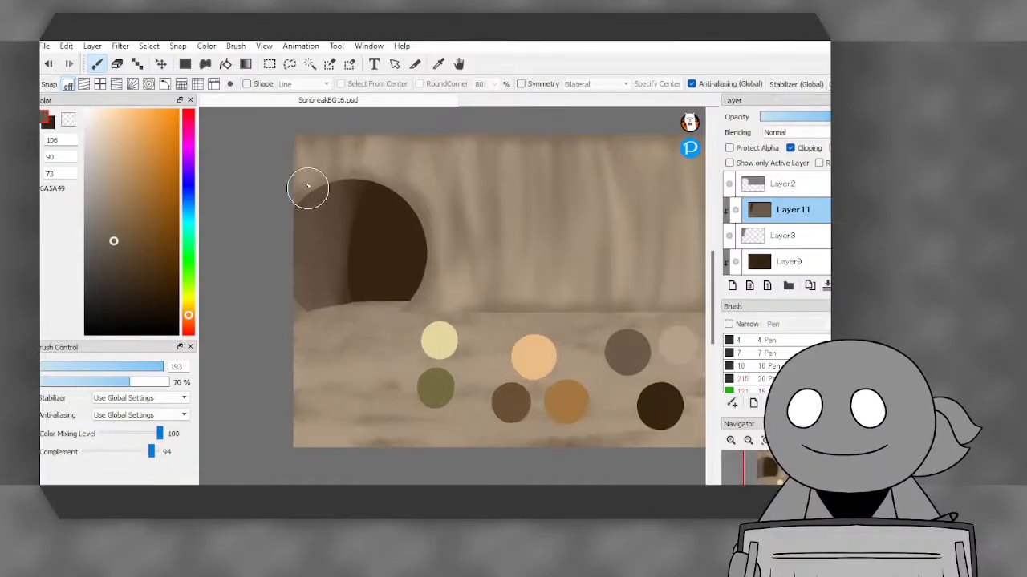
click(46, 122)
mouse_move(354, 167)
mouse_down()
mouse_move(322, 287)
mouse_move(343, 205)
mouse_move(334, 342)
mouse_move(325, 173)
mouse_up()
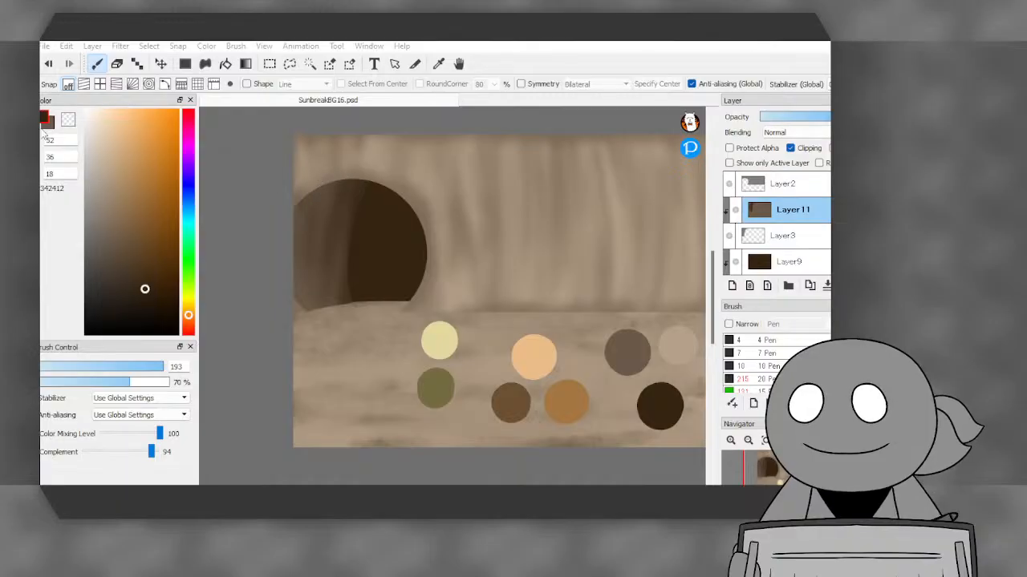
- Select the dark archway Layer9 with grey-brown 6A5A49 as the painting colour
click(113, 241)
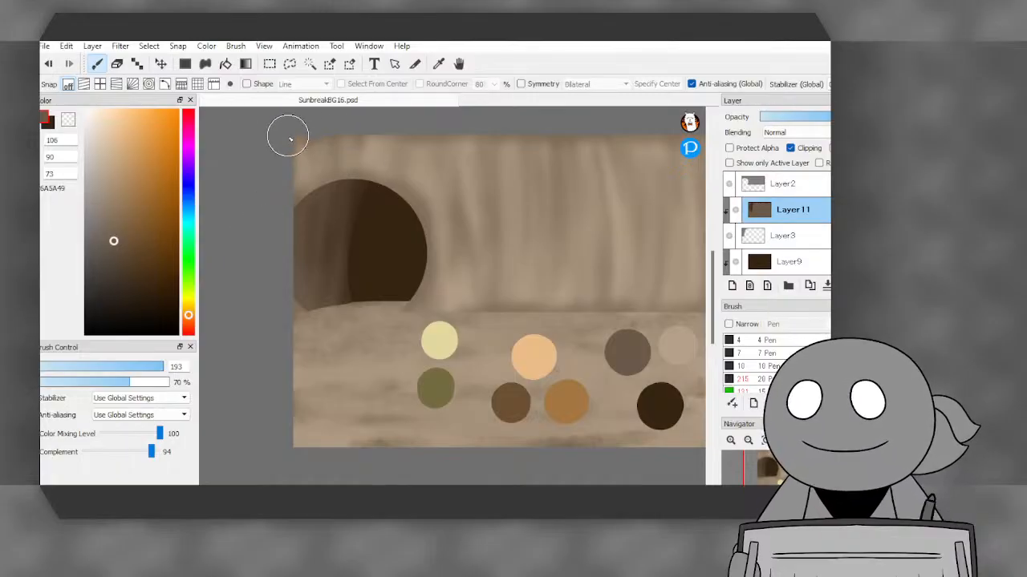
click(53, 123)
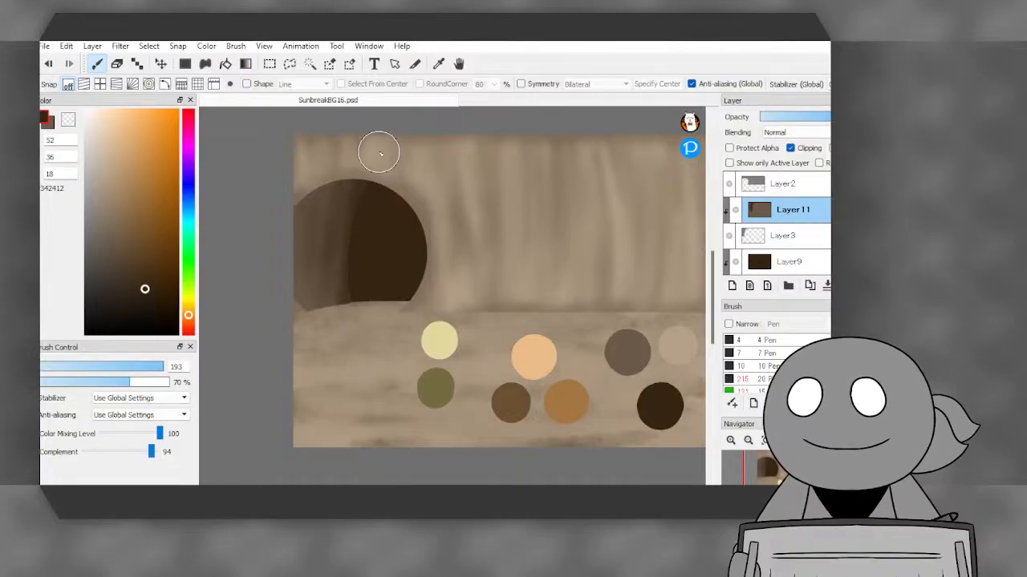
click(777, 258)
click(51, 126)
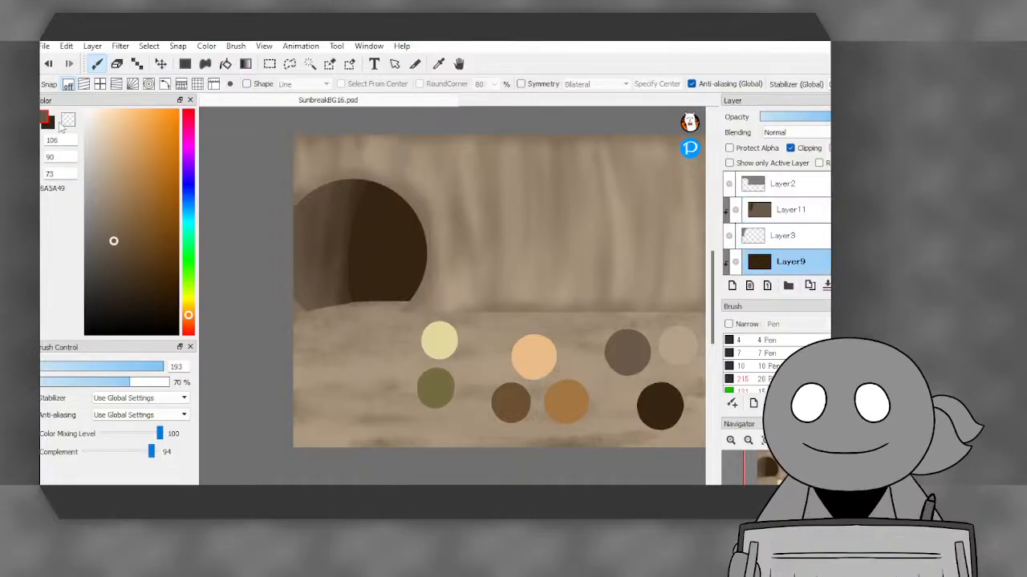
- Paint a lighter vertical streak down the archway, then return to Layer9 with dark brown 342412
drag(382, 194, 391, 312)
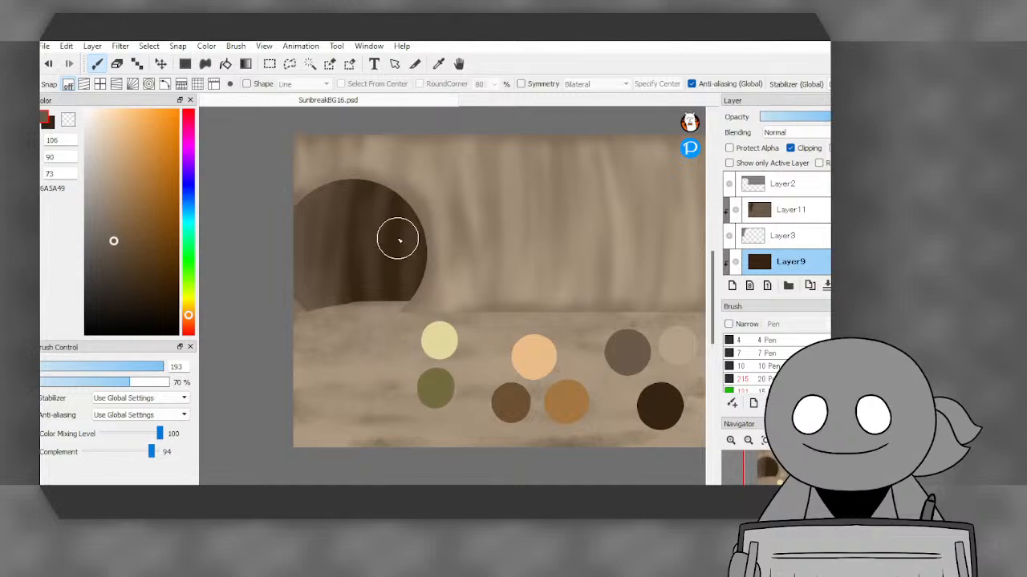
scroll(811, 213, down, 3)
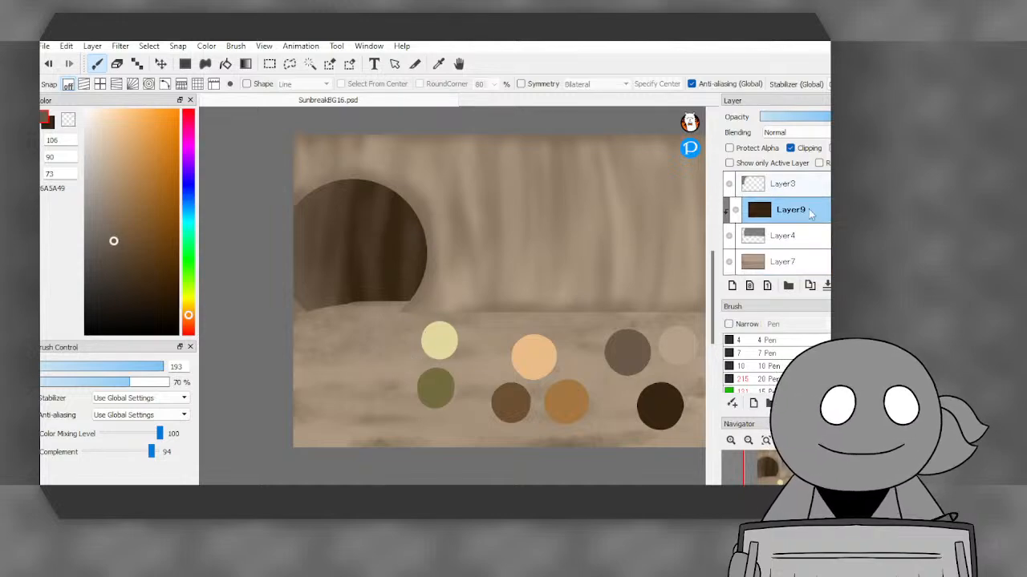
click(795, 234)
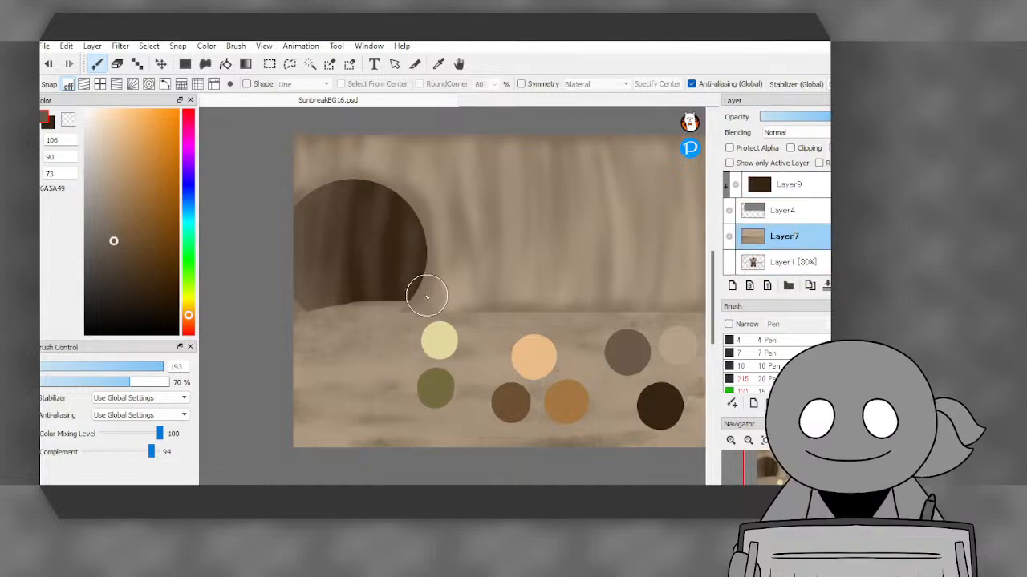
click(53, 124)
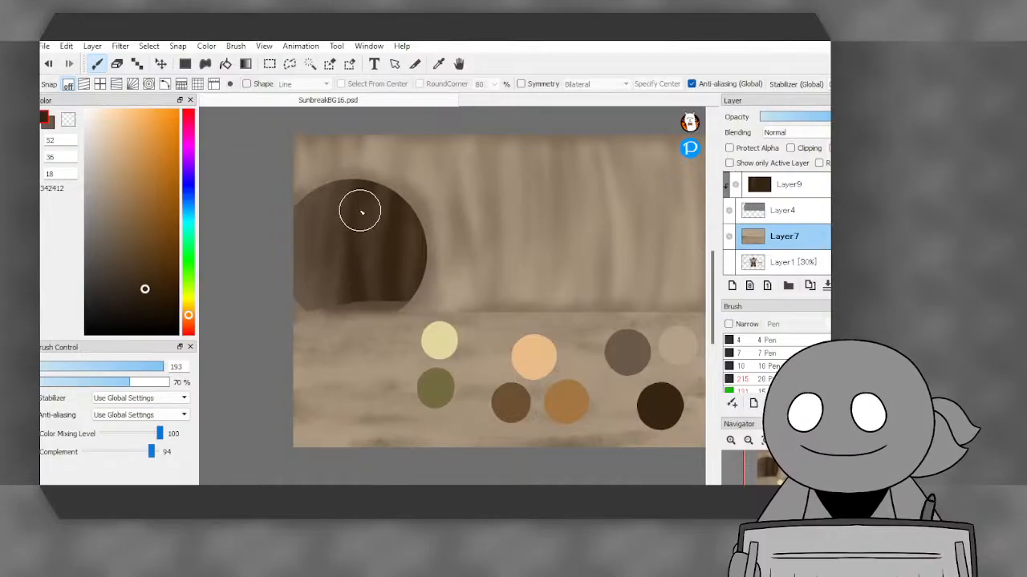
click(772, 193)
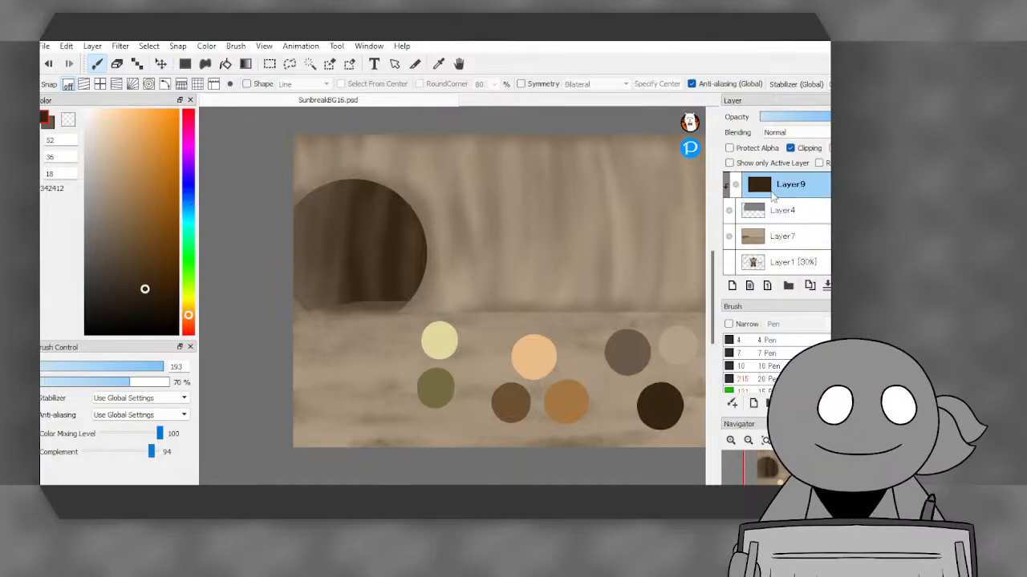
scroll(377, 260, down, 2)
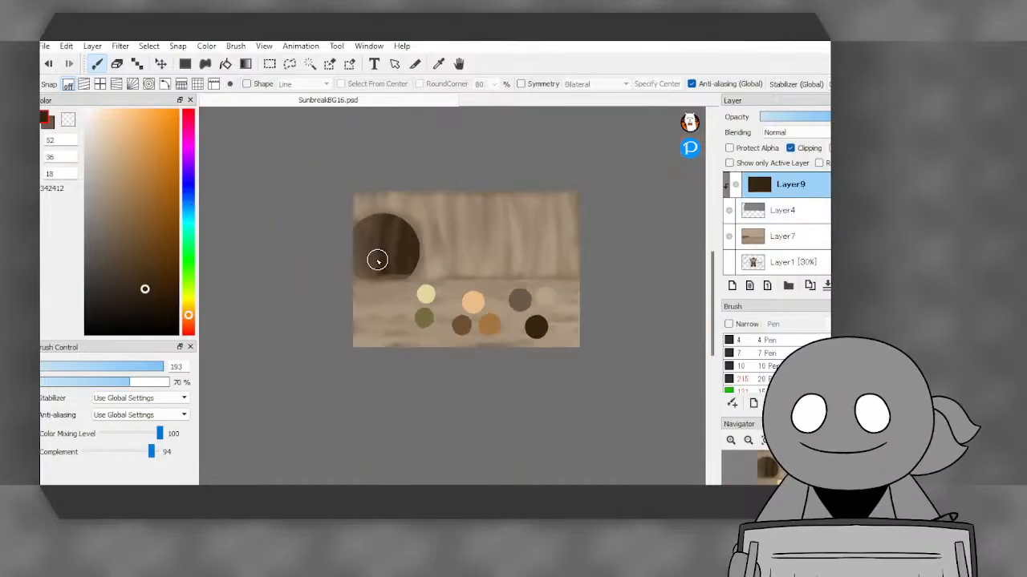
scroll(440, 252, down, 1)
scroll(442, 241, up, 2)
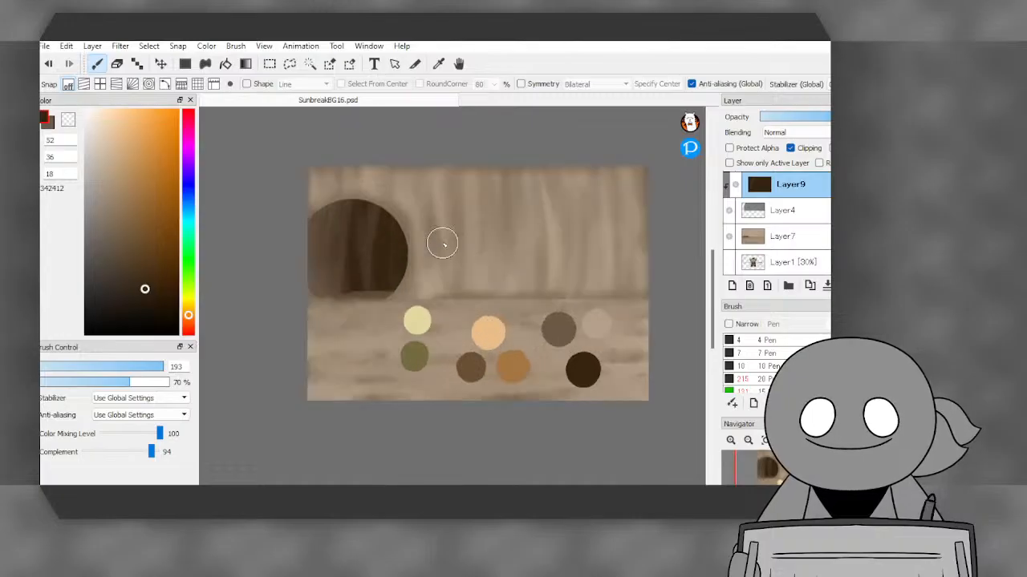
scroll(742, 217, up, 7)
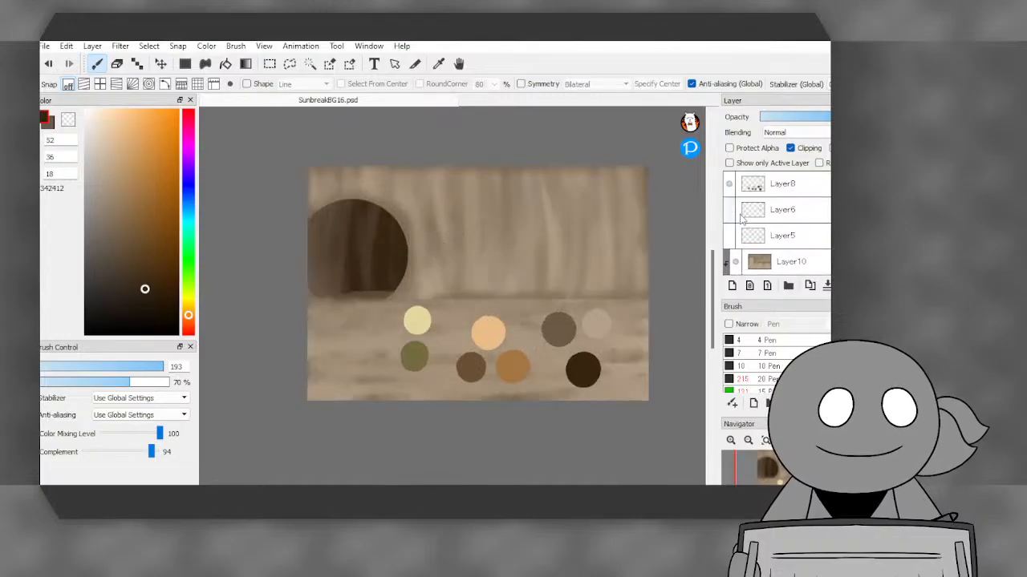
- On Layer5, sample the sketch-line grey and bucket-fill the table top and stem
scroll(741, 220, down, 1)
scroll(741, 245, up, 1)
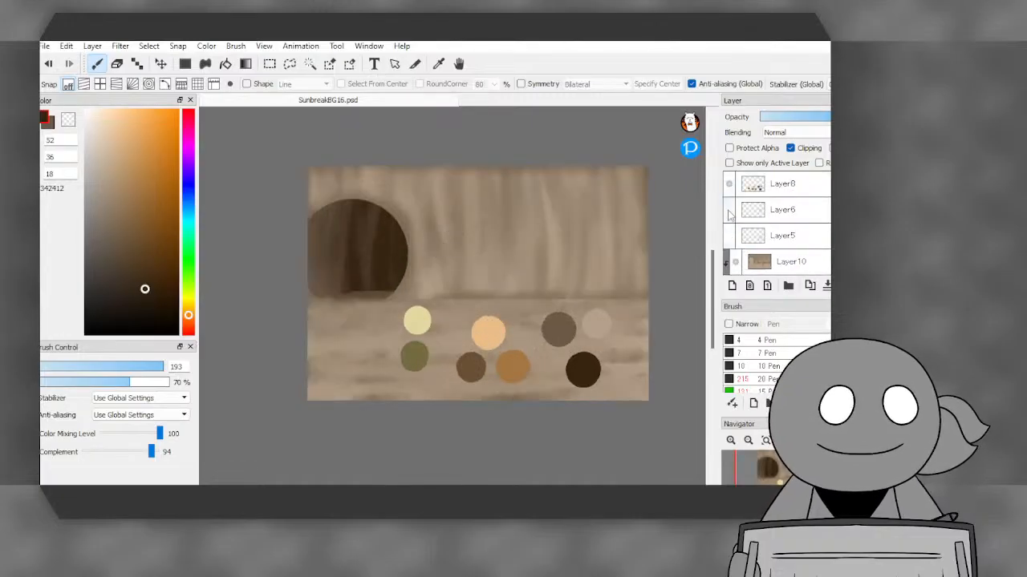
click(728, 183)
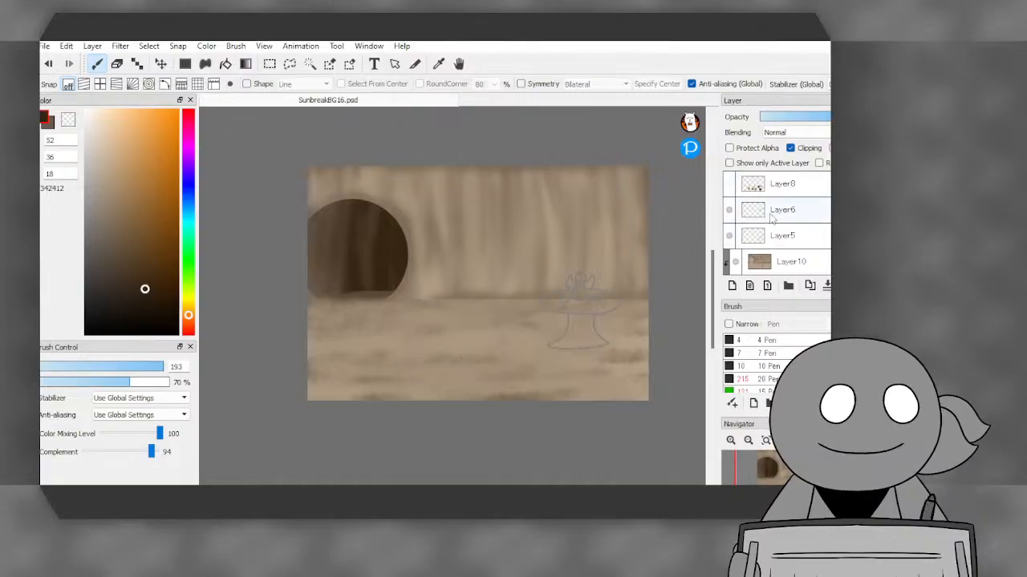
click(782, 235)
scroll(624, 295, up, 3)
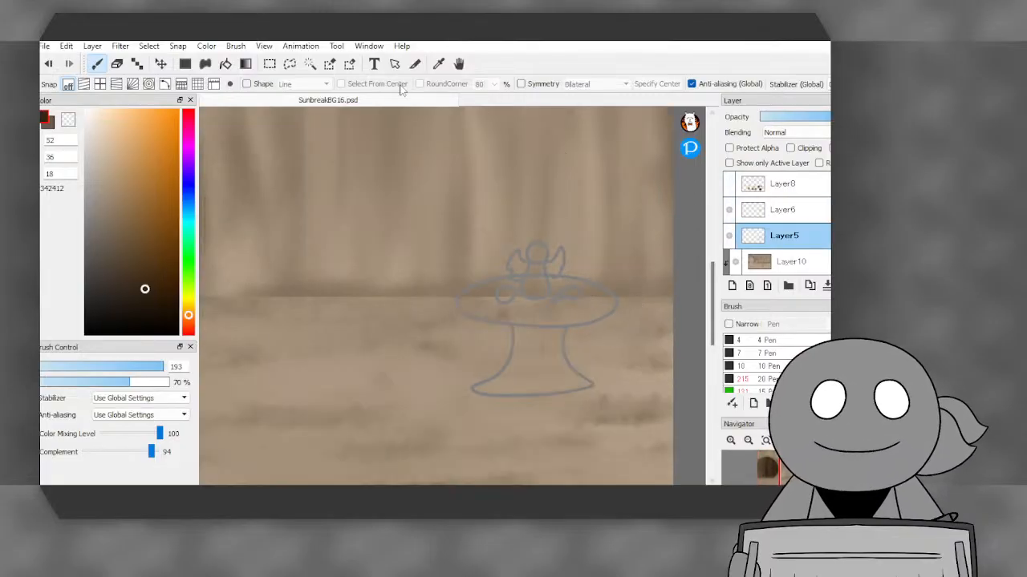
click(439, 64)
click(607, 278)
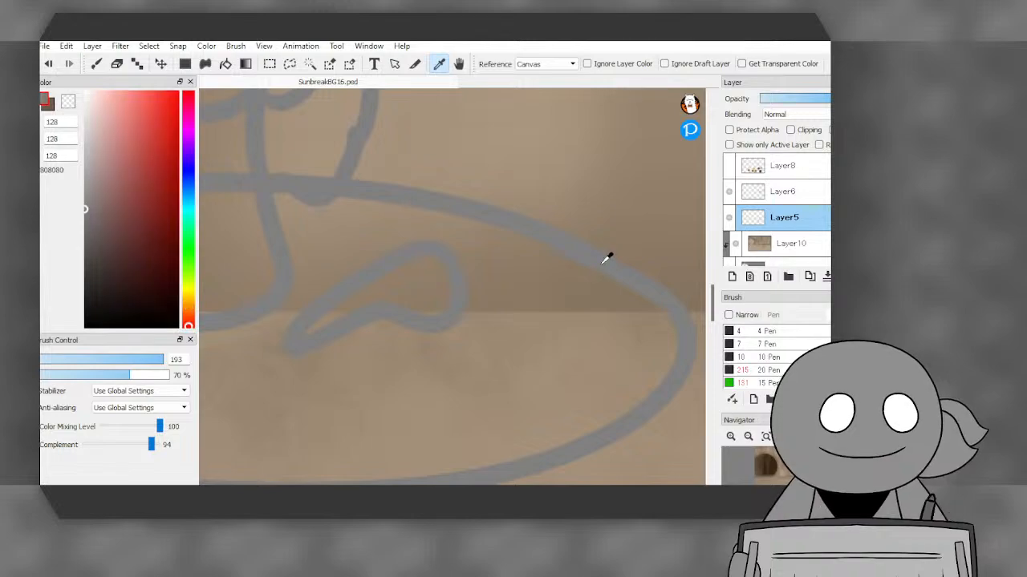
scroll(604, 257, down, 3)
click(226, 66)
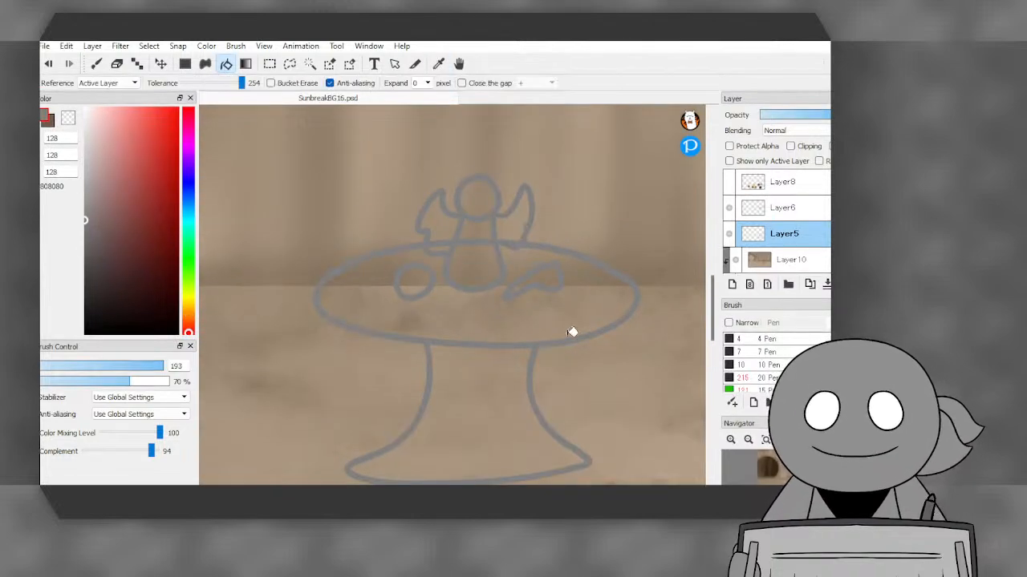
click(567, 309)
click(501, 377)
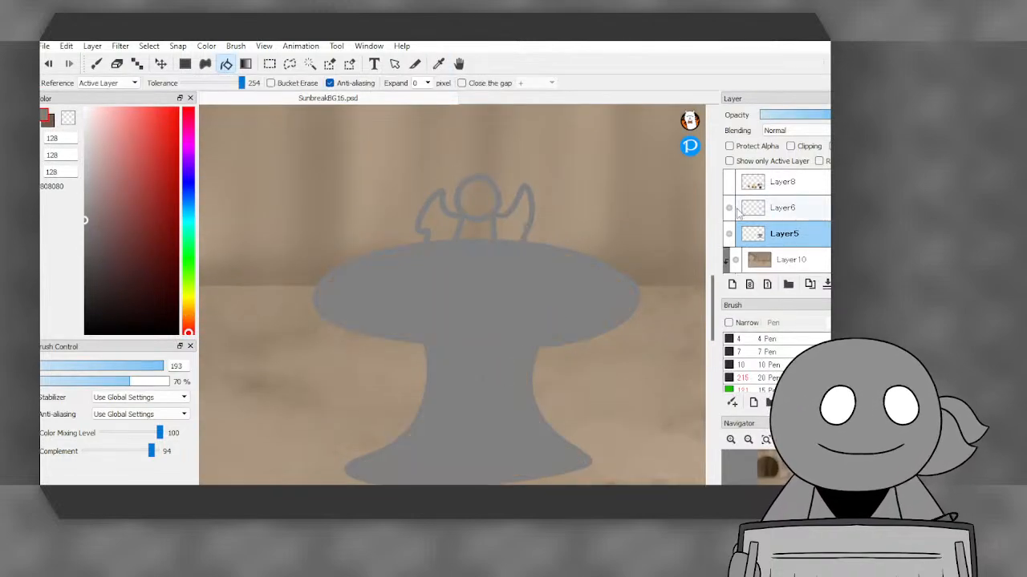
- Hide the figure sketch and move Layer8's colour circles up onto the wall
click(729, 209)
click(734, 185)
scroll(670, 246, down, 3)
click(750, 186)
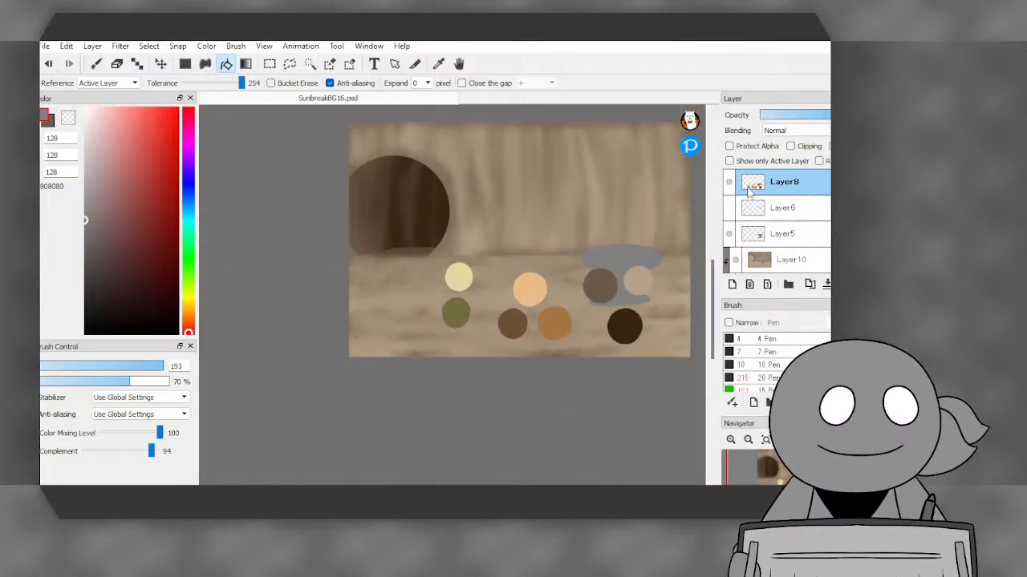
click(161, 64)
drag(586, 304, 590, 184)
scroll(589, 184, up, 3)
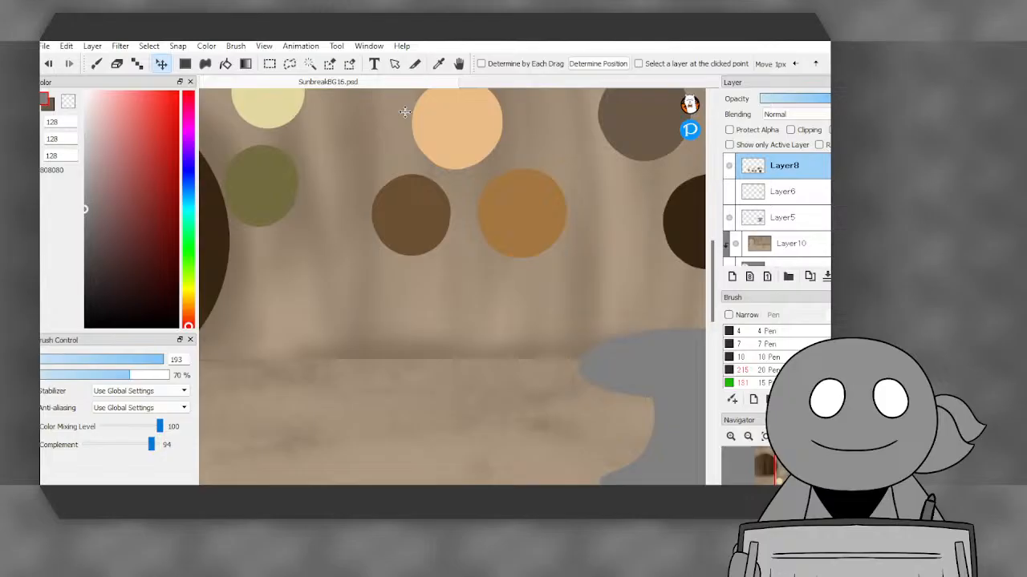
- Sample the orange and medium brown colours from the swatch circles
click(439, 64)
click(528, 200)
click(42, 104)
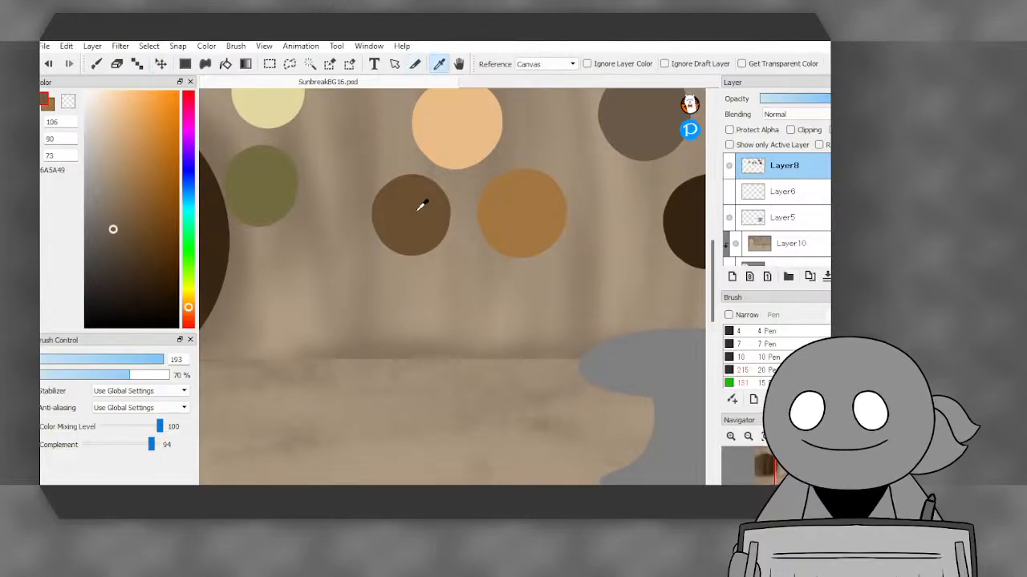
scroll(432, 199, down, 4)
- Add a new Layer12 clipped to the grey table layer
click(782, 218)
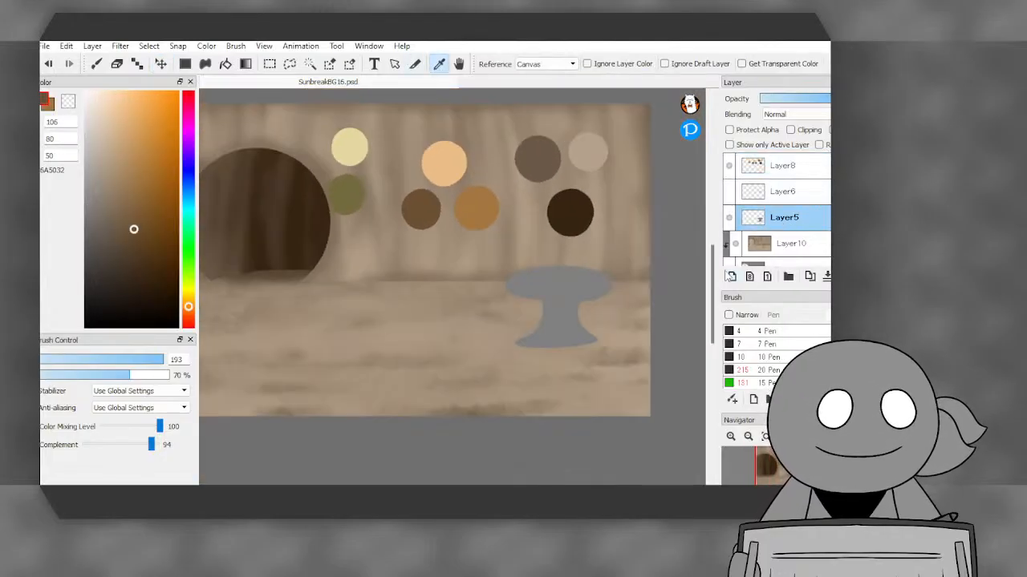
click(731, 277)
click(790, 129)
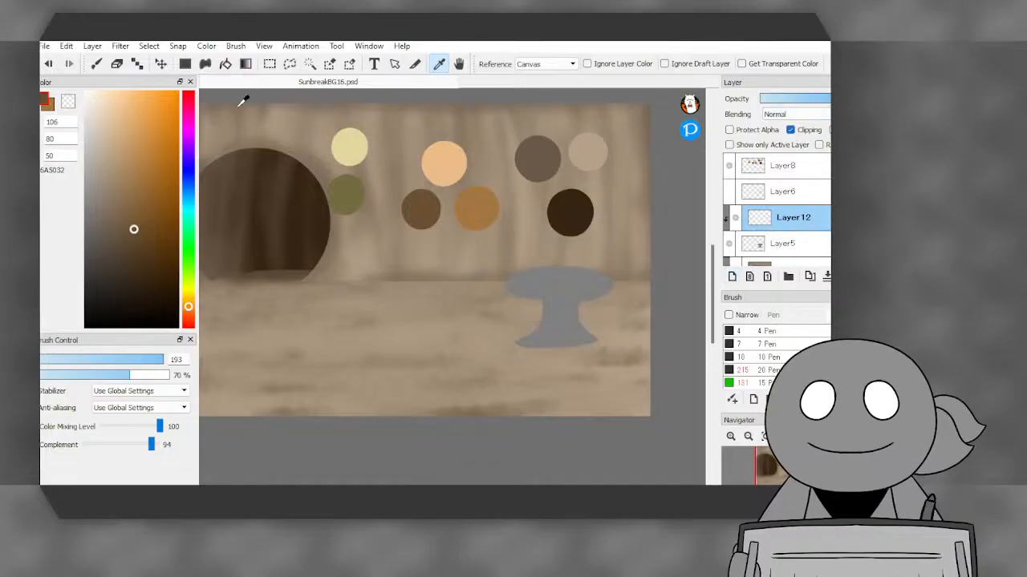
- Bucket-fill the table on Layer12 with orange brown A57742
click(226, 65)
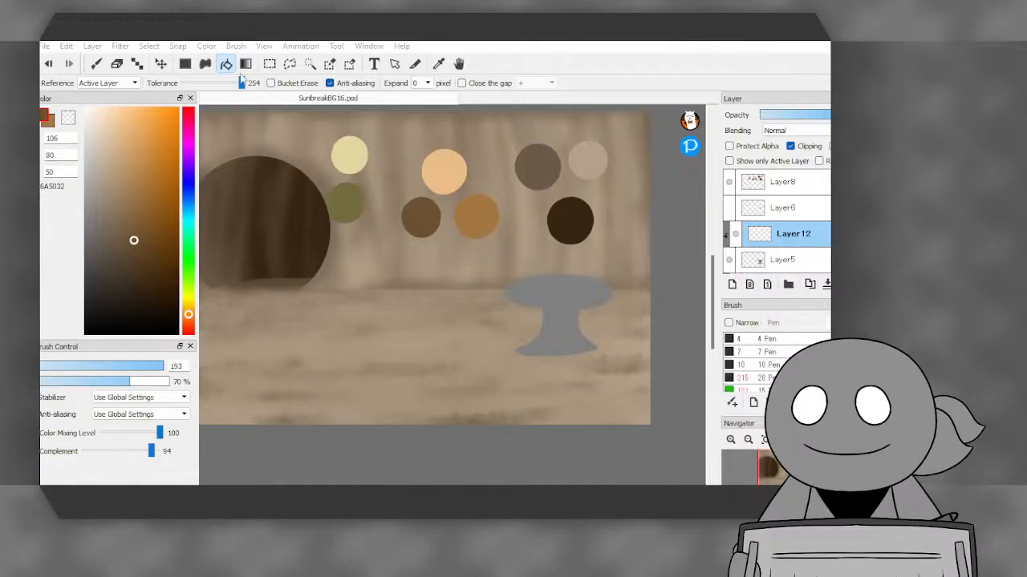
scroll(609, 291, up, 2)
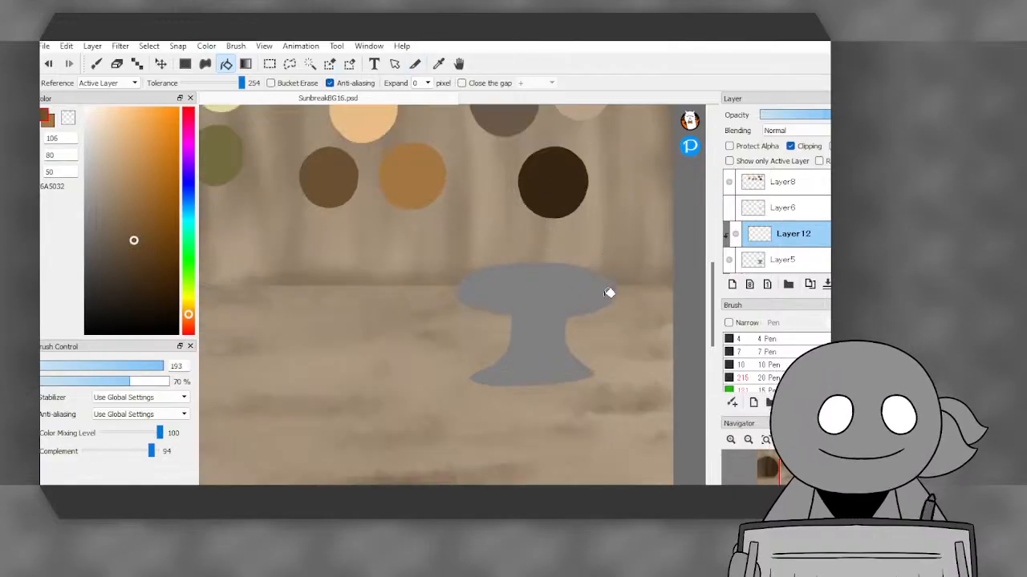
click(46, 124)
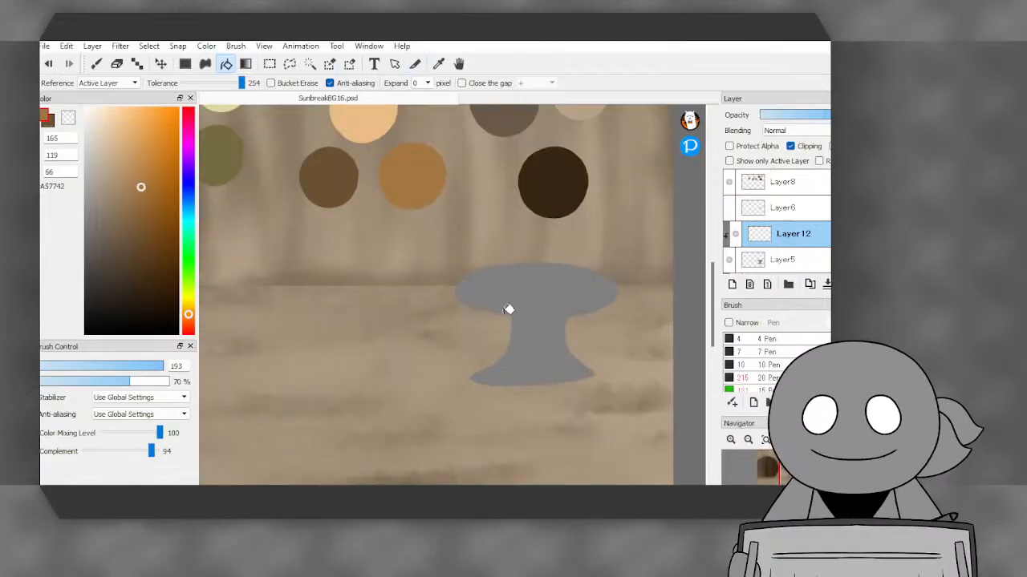
click(541, 317)
scroll(550, 318, down, 2)
scroll(544, 295, up, 1)
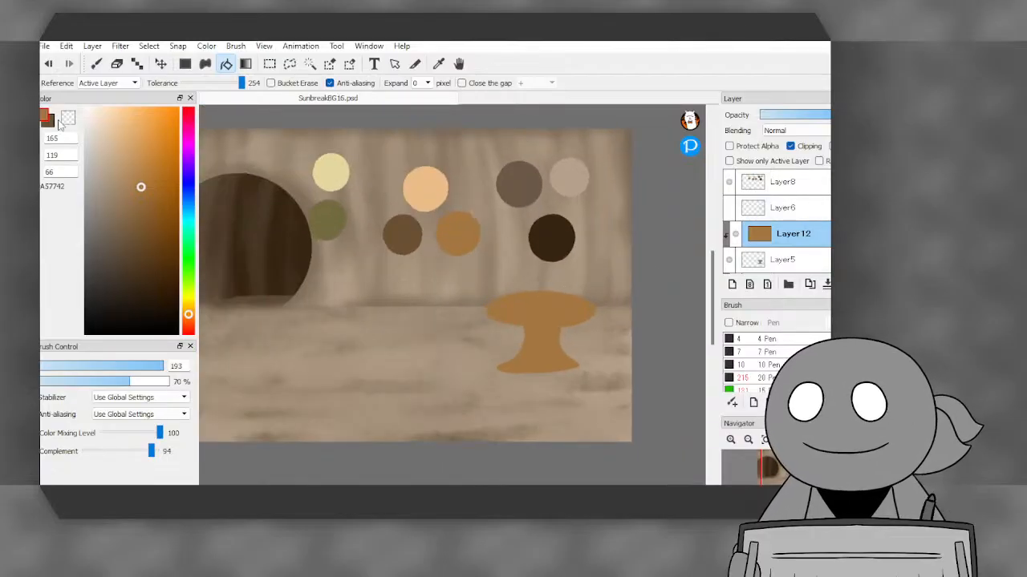
- With a smaller Watercolor brush in darker brown 6A5032, shade the table top's underside
click(58, 125)
click(96, 64)
scroll(597, 345, up, 2)
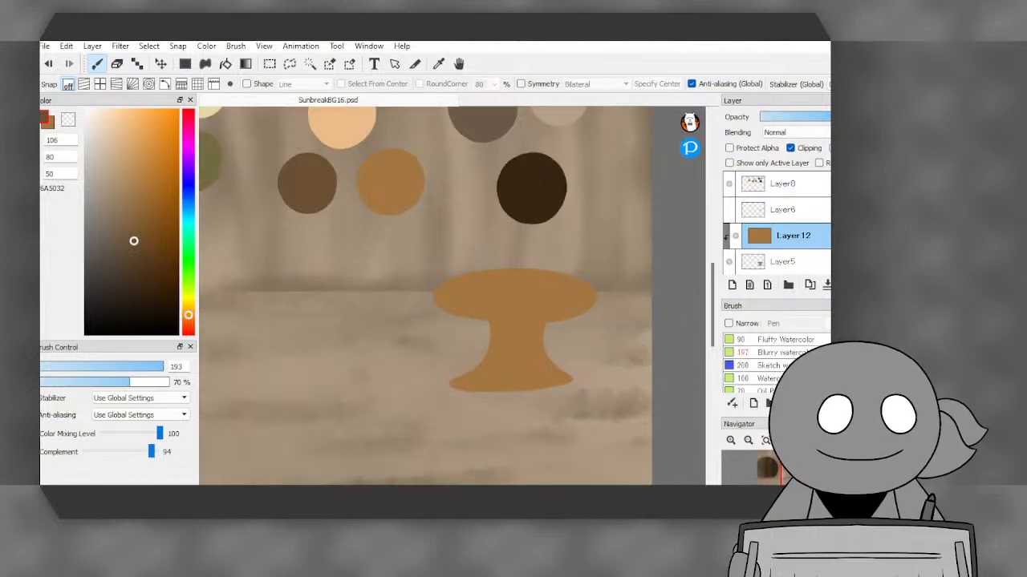
scroll(774, 343, up, 1)
click(777, 340)
drag(120, 369, 138, 369)
scroll(575, 343, up, 1)
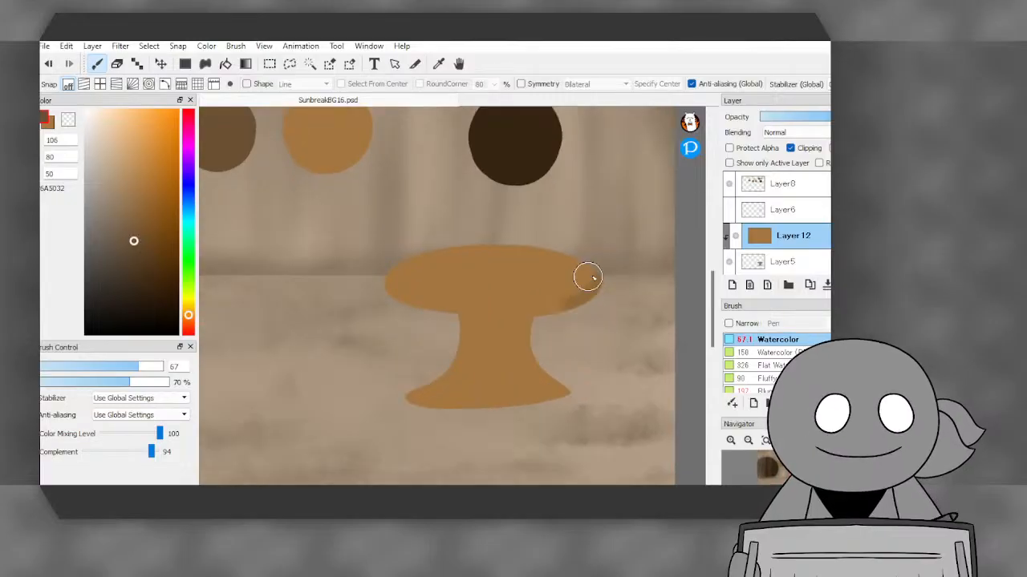
mouse_move(588, 277)
mouse_down()
mouse_move(530, 302)
mouse_move(593, 298)
mouse_move(387, 297)
mouse_move(462, 313)
mouse_move(579, 297)
mouse_move(388, 292)
mouse_move(404, 292)
mouse_move(389, 281)
mouse_move(424, 247)
mouse_move(581, 247)
mouse_move(546, 243)
mouse_move(377, 307)
mouse_move(445, 252)
mouse_move(598, 273)
mouse_move(504, 246)
mouse_move(564, 263)
mouse_move(395, 267)
mouse_move(560, 263)
mouse_move(500, 279)
mouse_move(391, 282)
mouse_move(608, 284)
mouse_move(368, 296)
mouse_move(377, 285)
mouse_move(614, 283)
mouse_move(372, 272)
mouse_move(598, 264)
mouse_move(376, 281)
mouse_move(452, 320)
mouse_move(525, 327)
mouse_move(454, 322)
mouse_move(464, 334)
mouse_move(464, 316)
mouse_move(421, 381)
mouse_move(465, 342)
mouse_move(390, 397)
mouse_move(581, 390)
mouse_move(411, 391)
mouse_move(435, 414)
mouse_move(584, 385)
mouse_move(559, 394)
mouse_move(569, 388)
mouse_move(544, 316)
mouse_move(530, 328)
mouse_move(598, 384)
mouse_move(505, 293)
mouse_move(481, 333)
mouse_move(471, 394)
mouse_move(492, 320)
mouse_move(424, 398)
mouse_move(481, 318)
mouse_move(470, 363)
mouse_move(505, 327)
mouse_move(496, 410)
mouse_move(505, 328)
mouse_move(494, 401)
mouse_move(501, 362)
mouse_move(529, 392)
mouse_move(517, 315)
mouse_move(551, 406)
mouse_move(495, 345)
mouse_move(456, 429)
mouse_up()
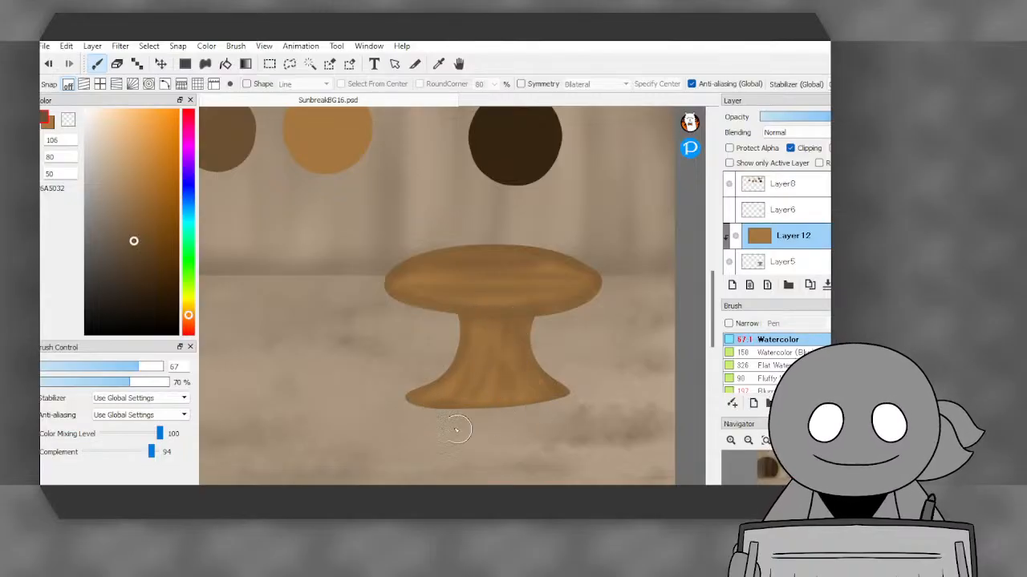
- Alternate orange and dark brown to blend wood streaks on the table top and stem
click(141, 189)
mouse_move(571, 264)
mouse_down()
mouse_move(445, 264)
mouse_move(551, 278)
mouse_move(428, 262)
mouse_move(475, 260)
mouse_move(433, 279)
mouse_move(562, 296)
mouse_move(411, 289)
mouse_move(528, 295)
mouse_move(450, 303)
mouse_move(433, 296)
mouse_move(491, 286)
mouse_move(394, 277)
mouse_move(449, 267)
mouse_up()
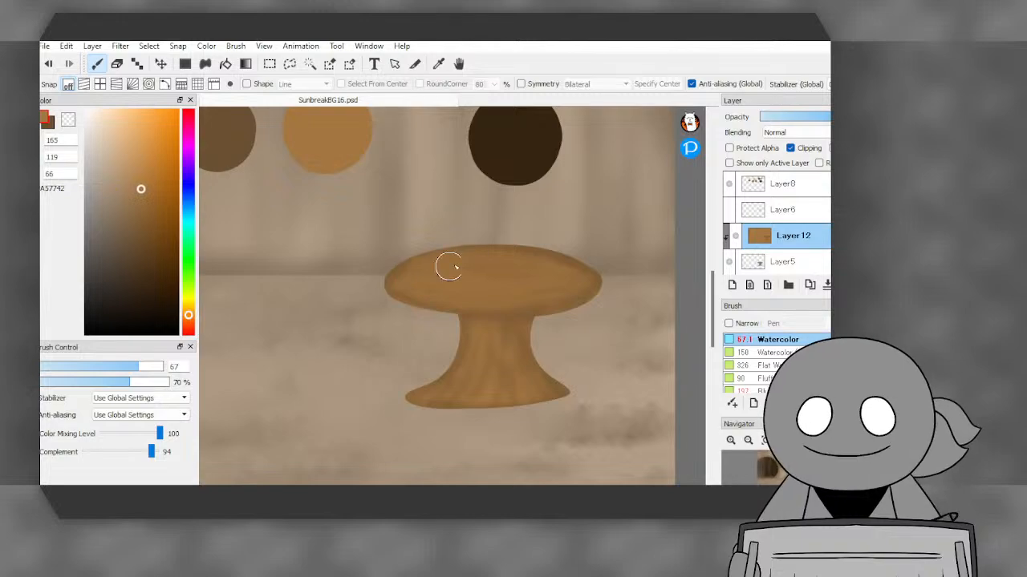
mouse_move(563, 270)
mouse_down()
mouse_move(530, 251)
mouse_move(585, 278)
mouse_move(526, 302)
mouse_move(419, 296)
mouse_move(391, 286)
mouse_move(480, 268)
mouse_move(403, 263)
mouse_move(484, 252)
mouse_move(455, 252)
mouse_move(548, 265)
mouse_move(593, 283)
mouse_move(495, 306)
mouse_move(559, 307)
mouse_move(385, 289)
mouse_move(502, 281)
mouse_move(460, 328)
mouse_up()
click(51, 120)
mouse_move(378, 295)
mouse_down()
mouse_move(478, 314)
mouse_move(440, 301)
mouse_move(593, 303)
mouse_move(500, 320)
mouse_move(571, 309)
mouse_move(387, 297)
mouse_move(552, 315)
mouse_move(616, 285)
mouse_move(560, 247)
mouse_move(457, 251)
mouse_move(376, 272)
mouse_move(500, 254)
mouse_move(598, 266)
mouse_move(420, 261)
mouse_move(569, 272)
mouse_move(423, 281)
mouse_move(592, 281)
mouse_move(394, 283)
mouse_move(546, 291)
mouse_move(415, 290)
mouse_move(595, 276)
mouse_move(421, 278)
mouse_move(419, 262)
mouse_move(591, 274)
mouse_move(416, 268)
mouse_move(547, 263)
mouse_move(412, 252)
mouse_move(593, 233)
mouse_move(507, 258)
mouse_move(498, 246)
mouse_move(606, 258)
mouse_move(500, 261)
mouse_move(515, 277)
mouse_move(446, 304)
mouse_up()
click(59, 122)
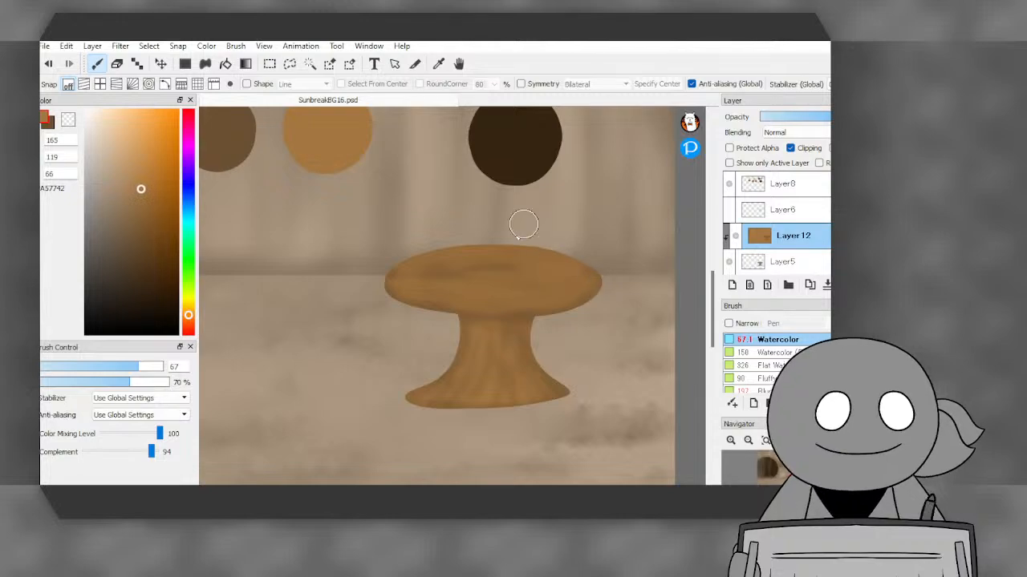
mouse_move(468, 372)
mouse_down()
mouse_move(468, 383)
mouse_move(461, 377)
mouse_move(486, 393)
mouse_move(507, 393)
mouse_up()
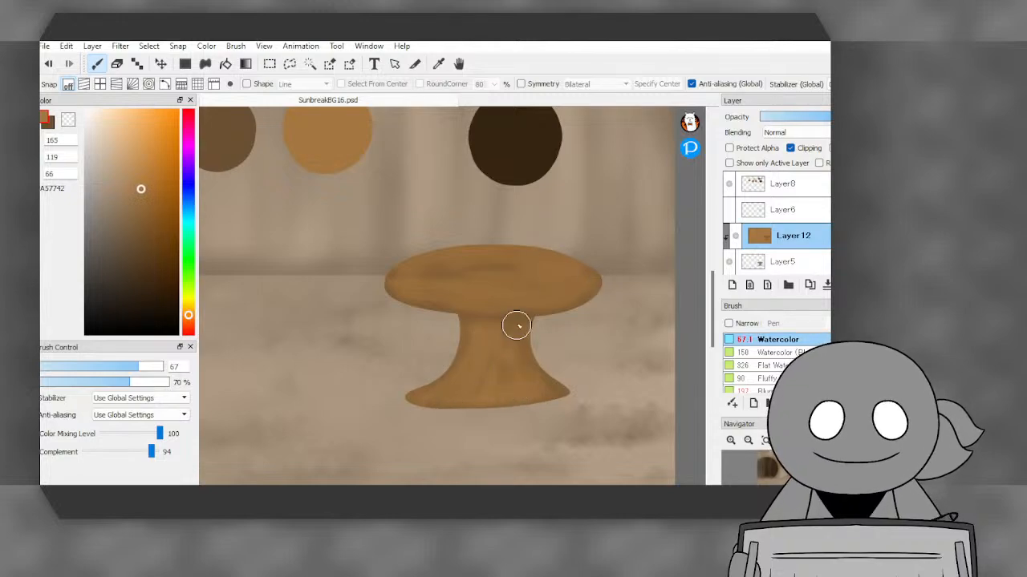
click(44, 120)
mouse_move(460, 307)
mouse_down()
mouse_move(543, 315)
mouse_move(441, 317)
mouse_up()
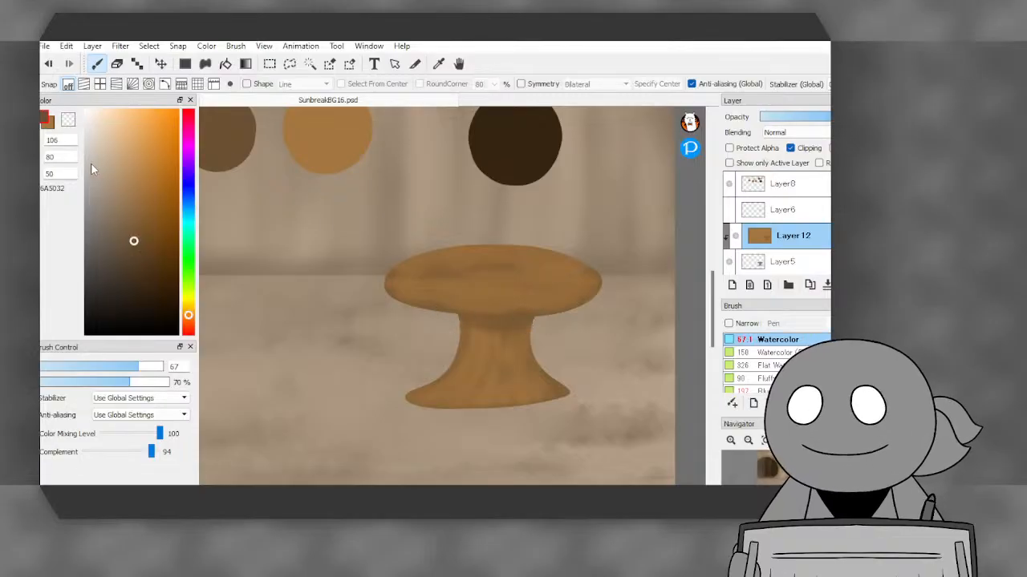
- Darken the edge of the table base with dark brown strokes
scroll(365, 308, down, 3)
scroll(303, 227, up, 2)
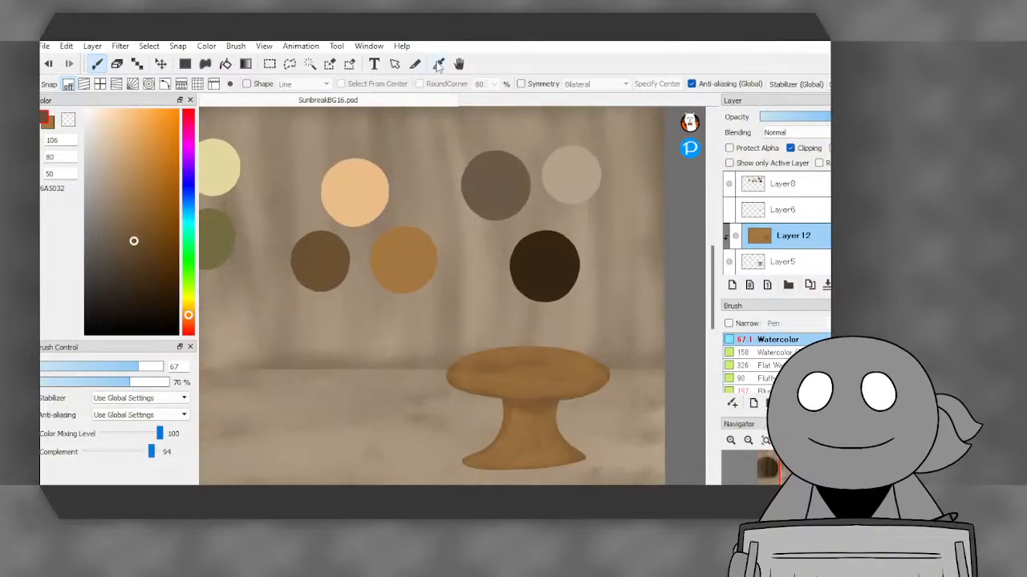
click(438, 66)
click(98, 64)
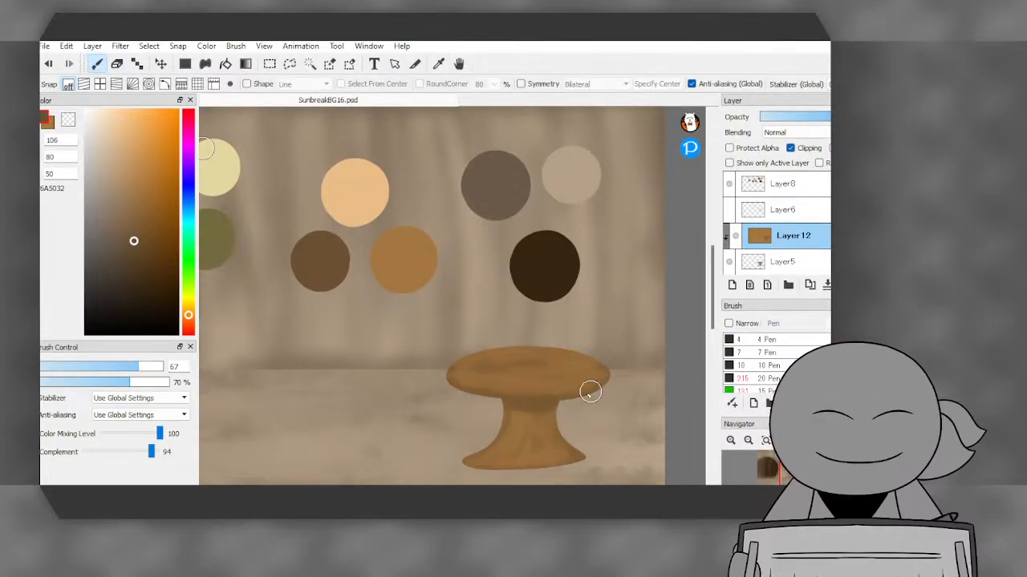
scroll(601, 361, down, 1)
scroll(596, 387, up, 3)
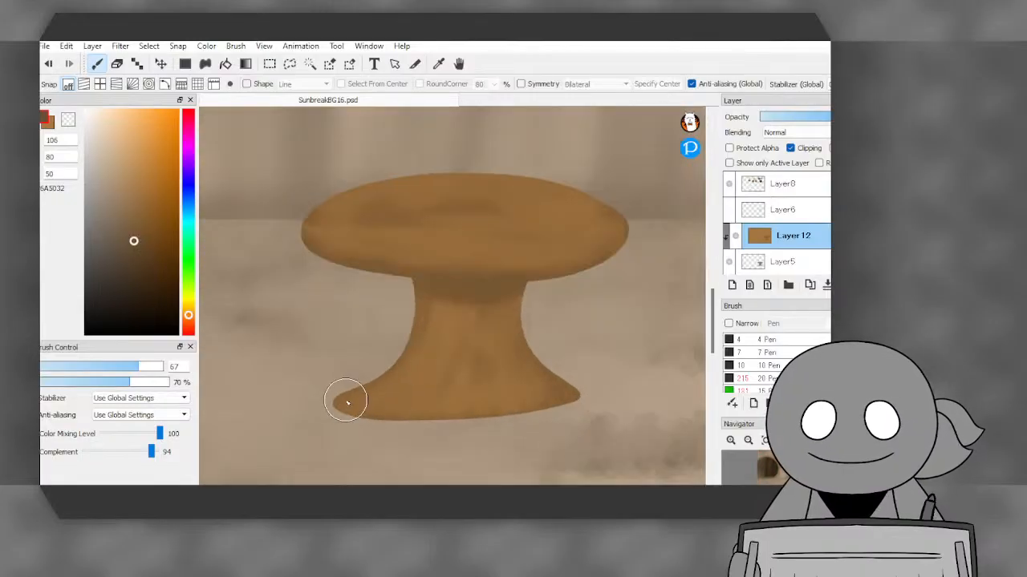
mouse_move(342, 407)
mouse_down()
mouse_move(533, 394)
mouse_move(347, 401)
mouse_move(406, 419)
mouse_move(593, 402)
mouse_move(360, 414)
mouse_move(311, 405)
mouse_move(540, 412)
mouse_up()
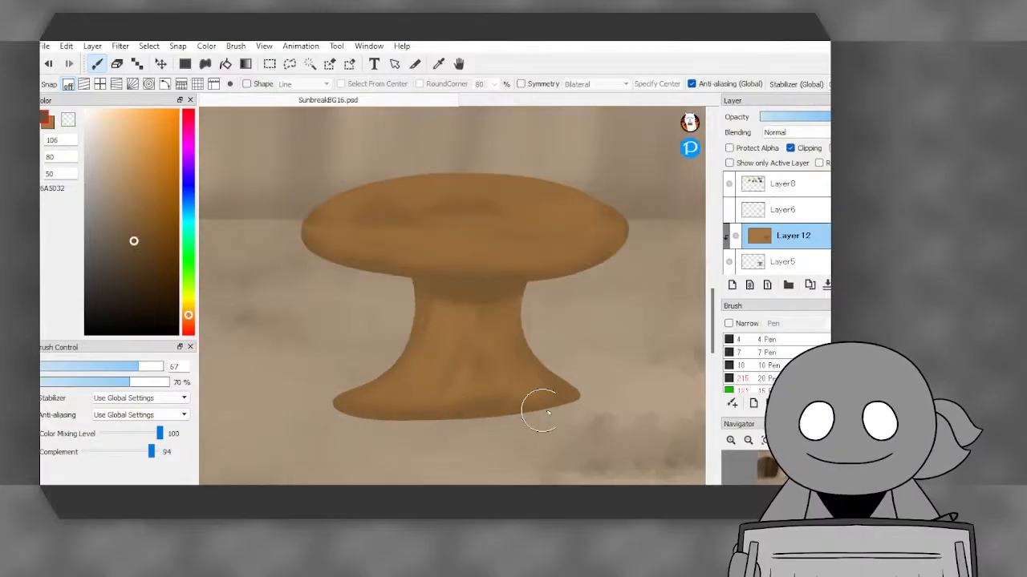
click(141, 188)
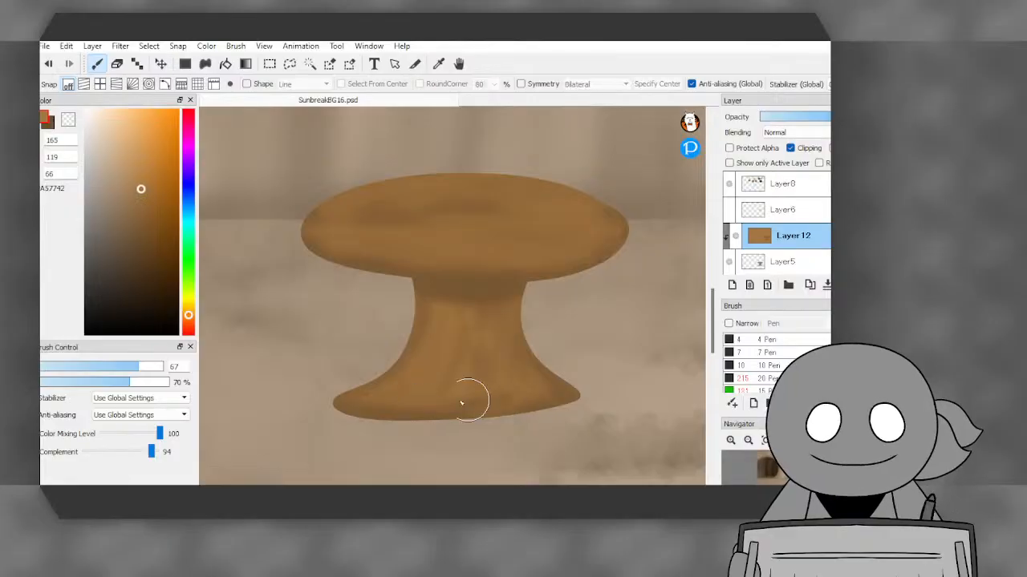
click(52, 125)
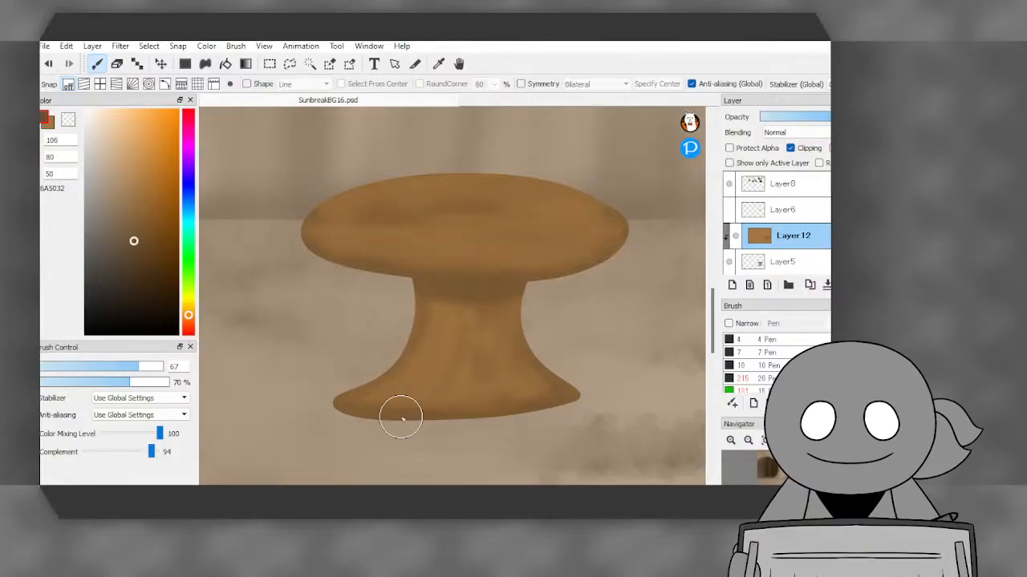
scroll(446, 345, down, 2)
scroll(473, 344, down, 2)
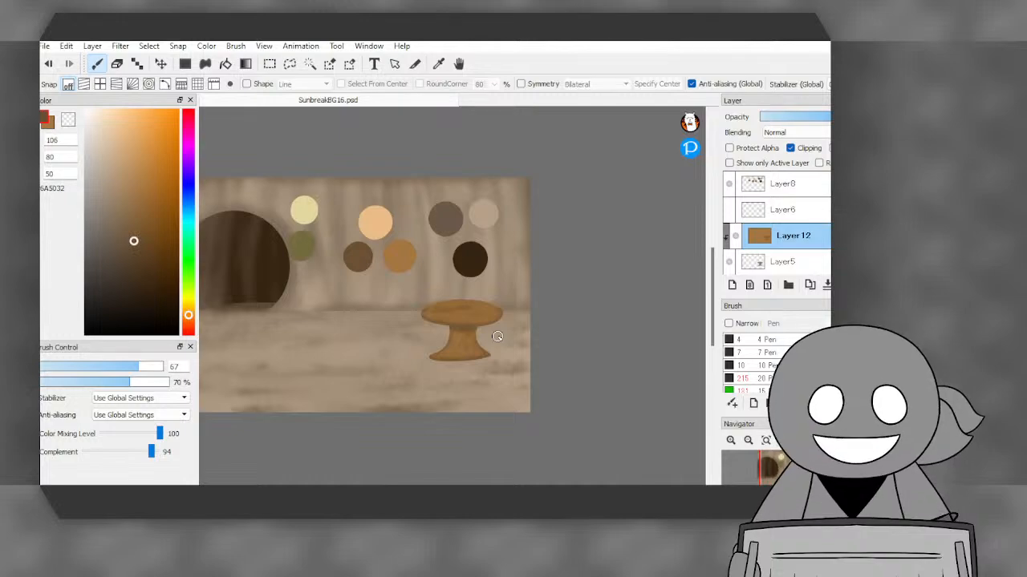
scroll(497, 336, up, 2)
- Hide the brown table layer, select the grey base layer, and load its grey on a small hard pen
click(736, 235)
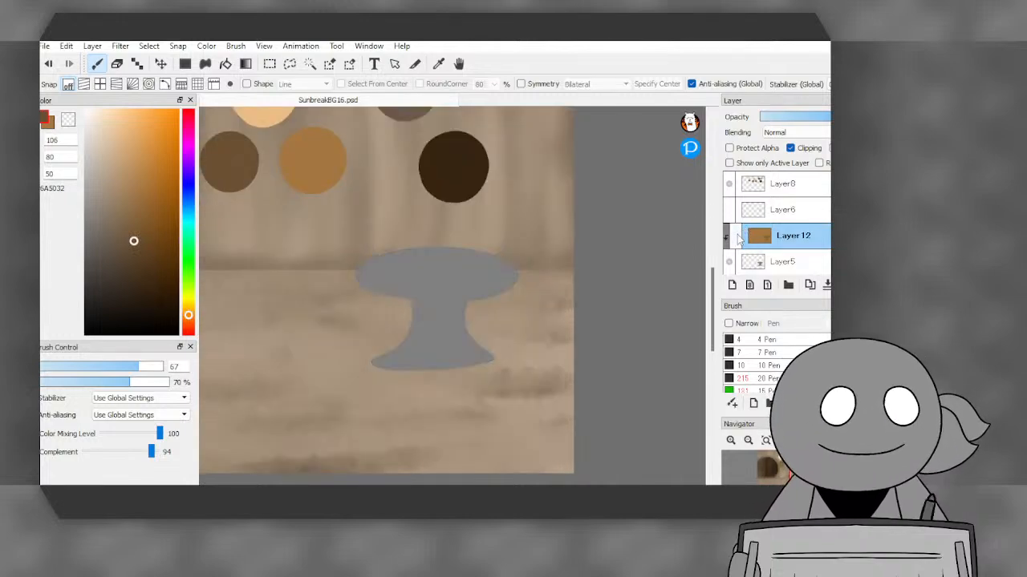
click(776, 262)
click(439, 64)
scroll(493, 321, up, 2)
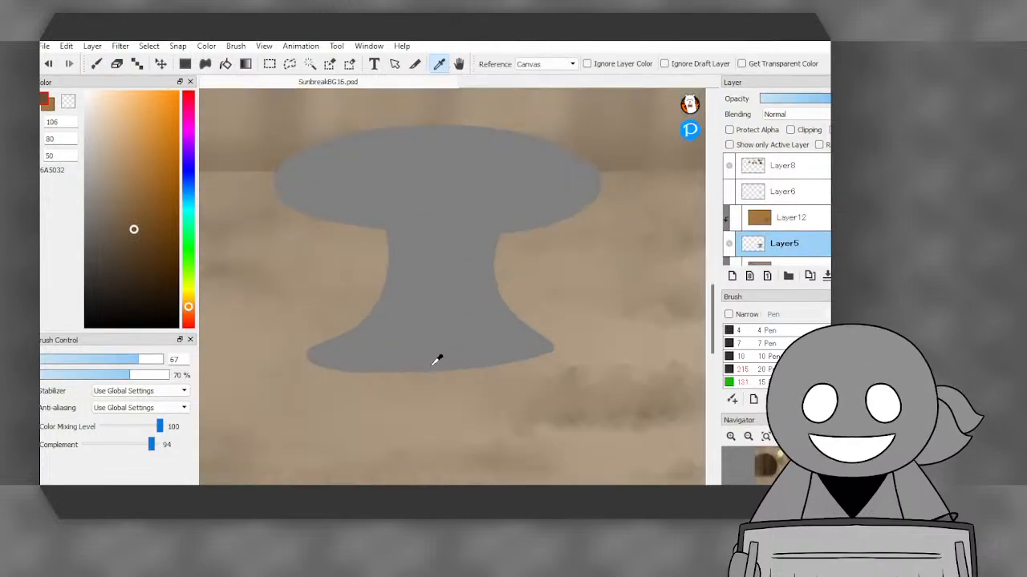
click(440, 345)
click(769, 356)
scroll(433, 360, up, 1)
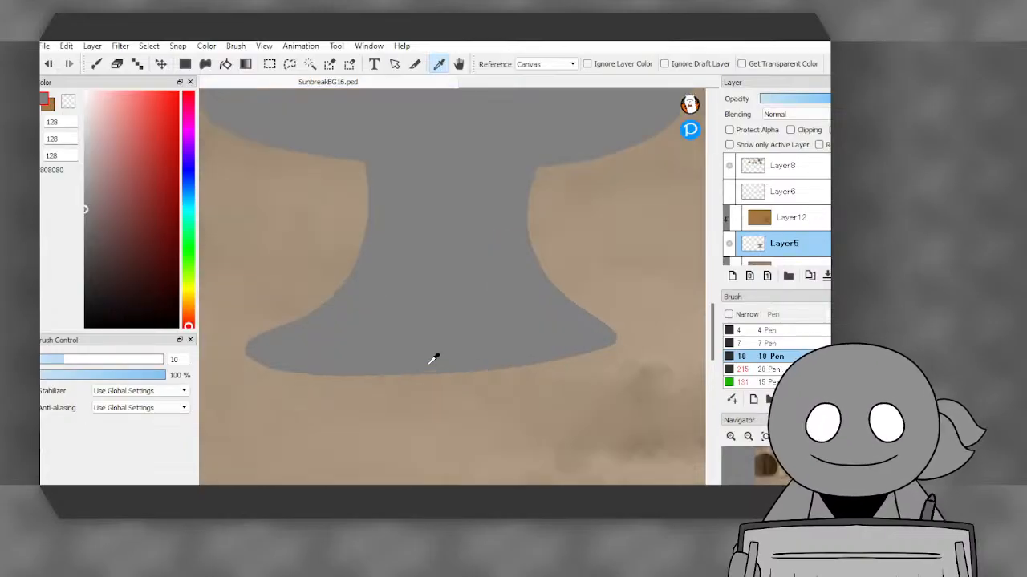
key(b)
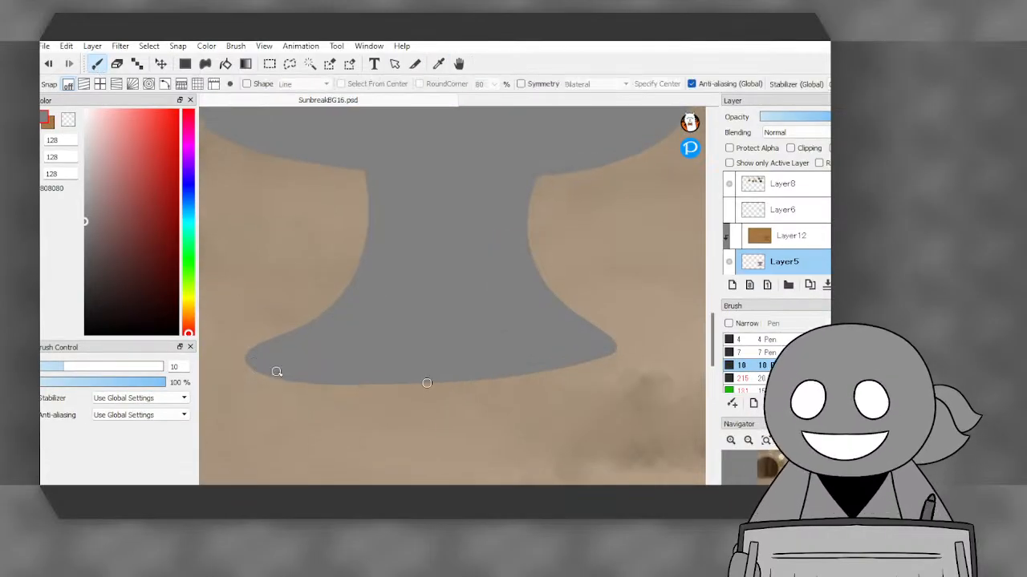
- Try several grey strokes along the pedestal base's bottom edge, undoing each attempt
mouse_move(276, 372)
mouse_down()
mouse_move(336, 386)
mouse_move(523, 389)
mouse_move(603, 350)
mouse_up()
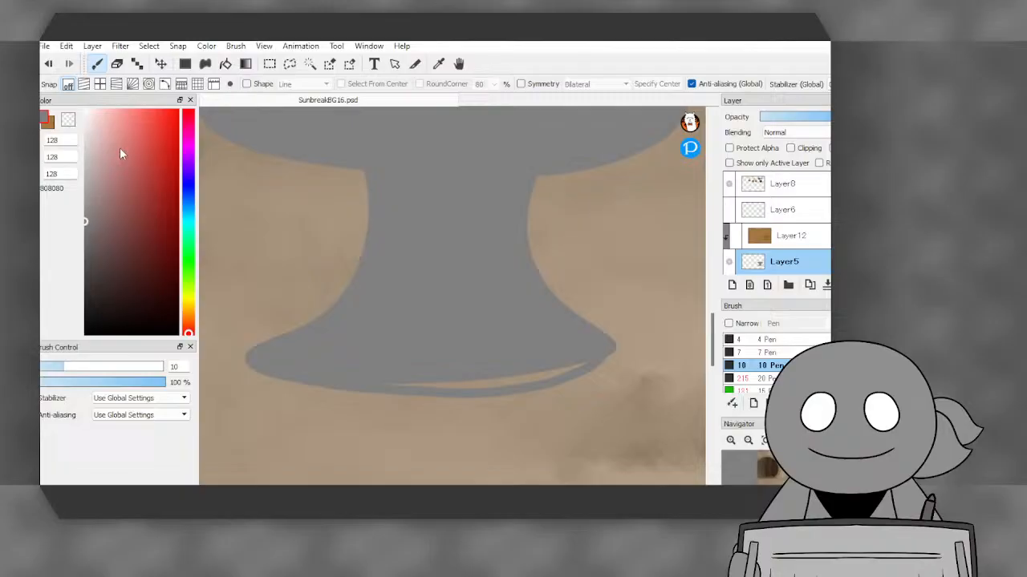
click(48, 64)
mouse_move(264, 362)
mouse_down()
mouse_move(390, 394)
mouse_move(494, 393)
mouse_move(598, 369)
mouse_move(611, 345)
mouse_up()
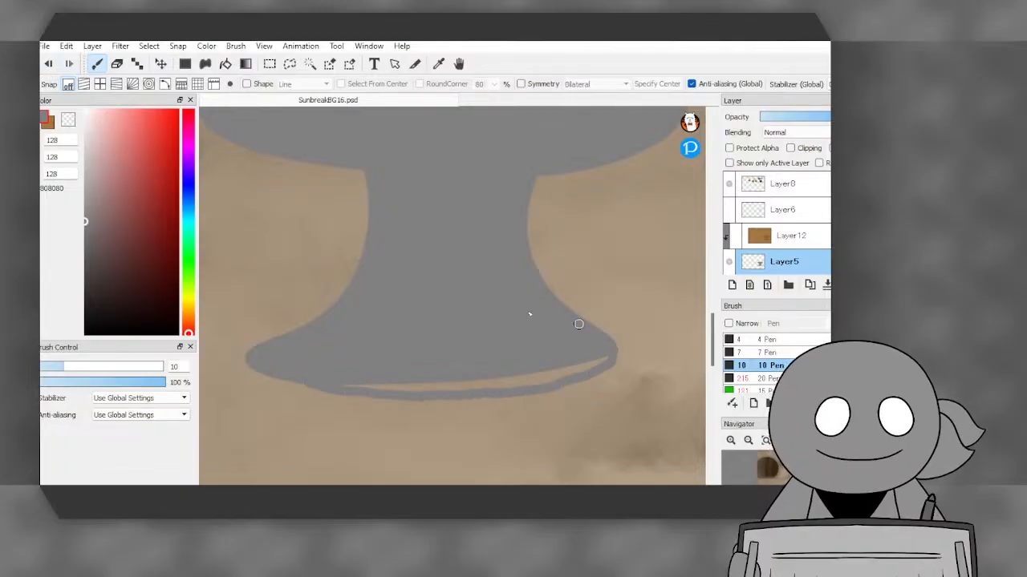
click(50, 64)
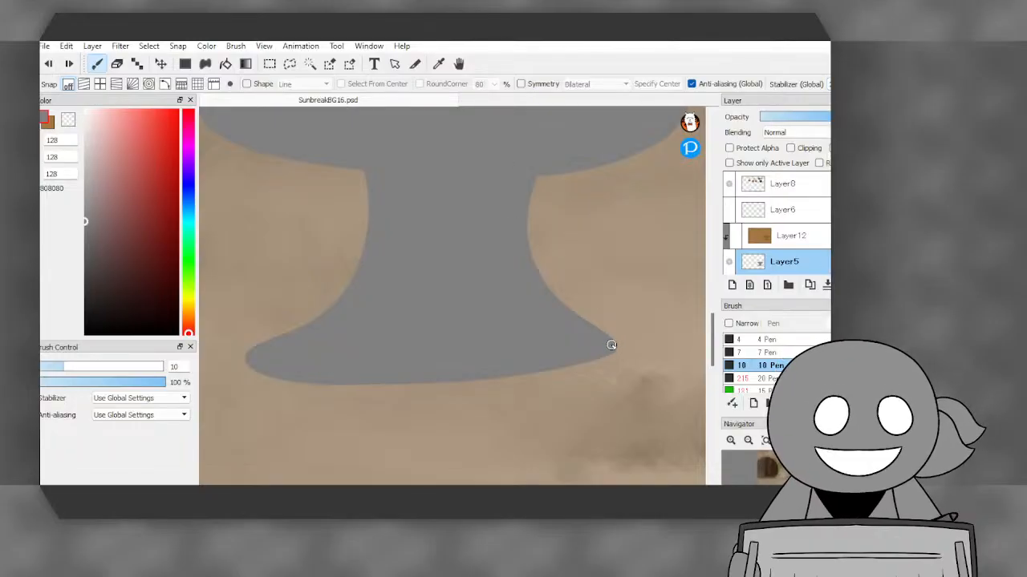
mouse_move(611, 345)
mouse_down()
mouse_move(501, 386)
mouse_move(306, 368)
mouse_move(377, 393)
mouse_move(612, 357)
mouse_move(605, 341)
mouse_up()
click(49, 64)
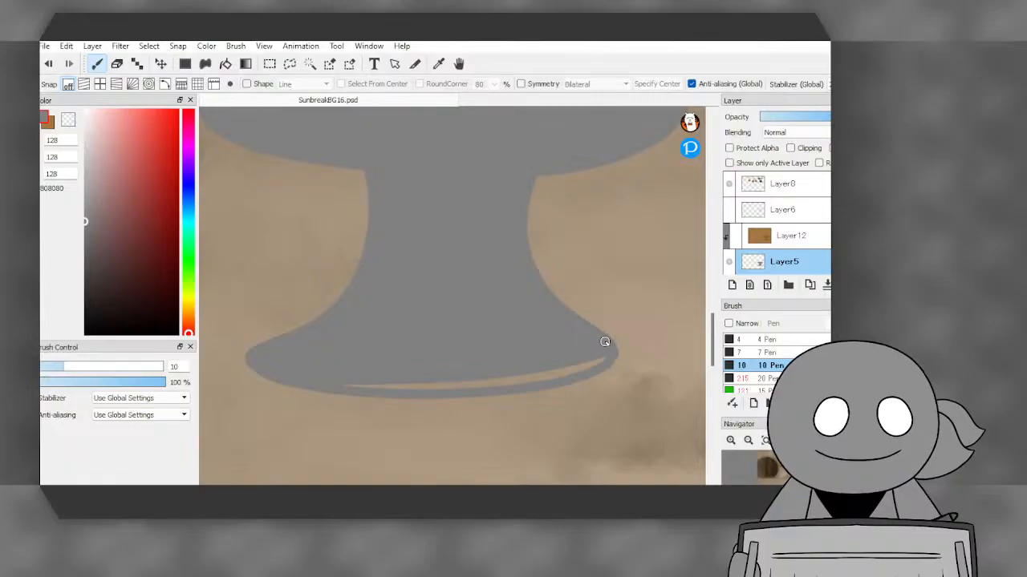
scroll(354, 336, down, 5)
scroll(397, 335, up, 7)
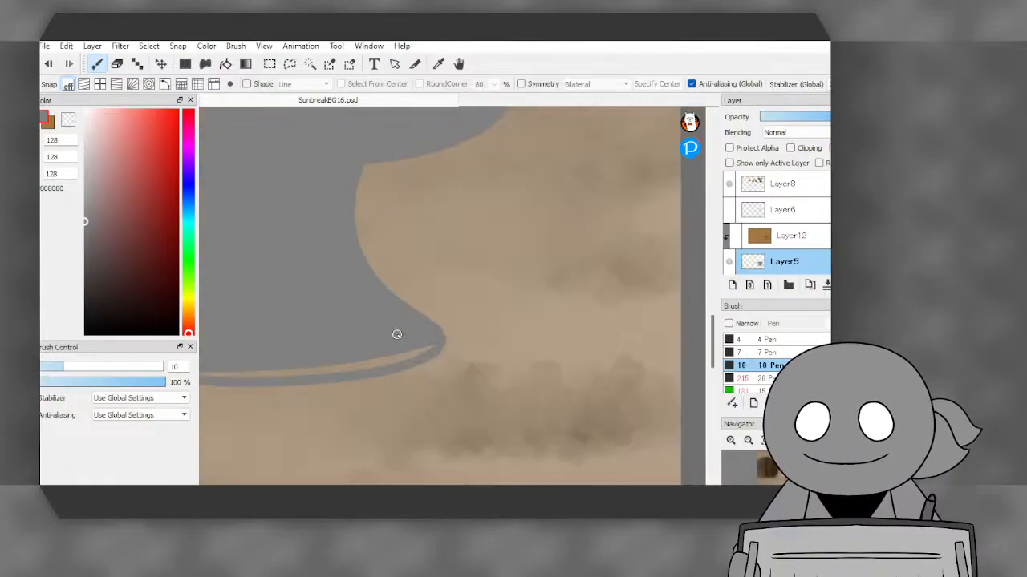
- Smooth the base's upper-right edge in grey and bucket-fill the tan gap under the base
mouse_move(394, 289)
mouse_down()
mouse_move(450, 313)
mouse_move(480, 364)
mouse_up()
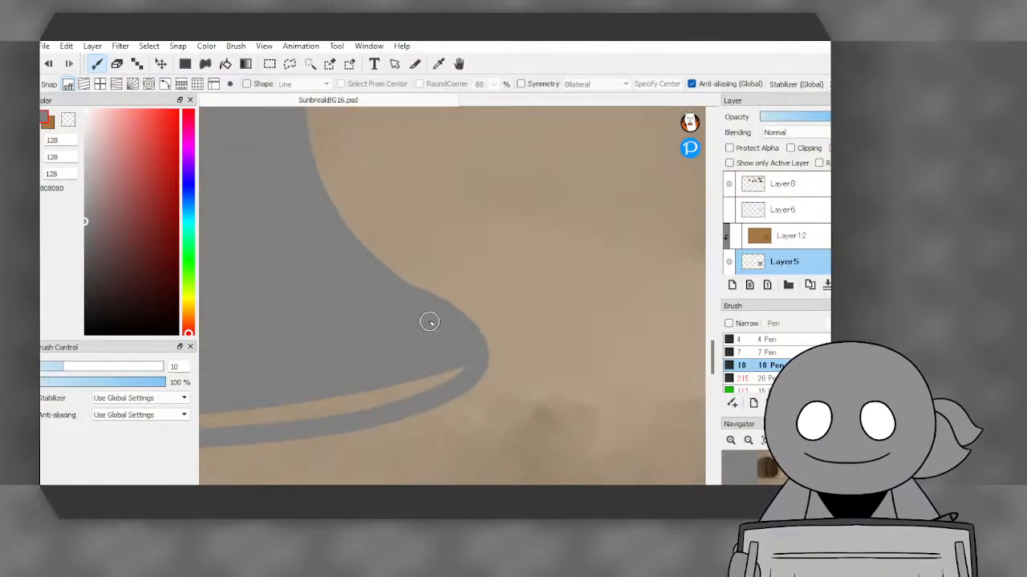
scroll(408, 326, down, 3)
click(226, 66)
scroll(329, 328, up, 2)
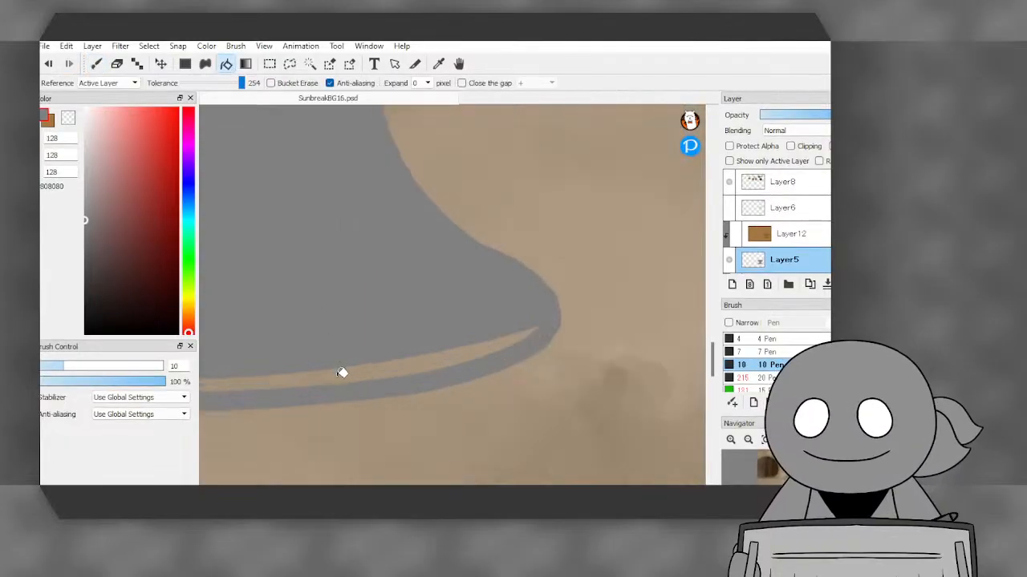
click(340, 371)
scroll(514, 353, down, 4)
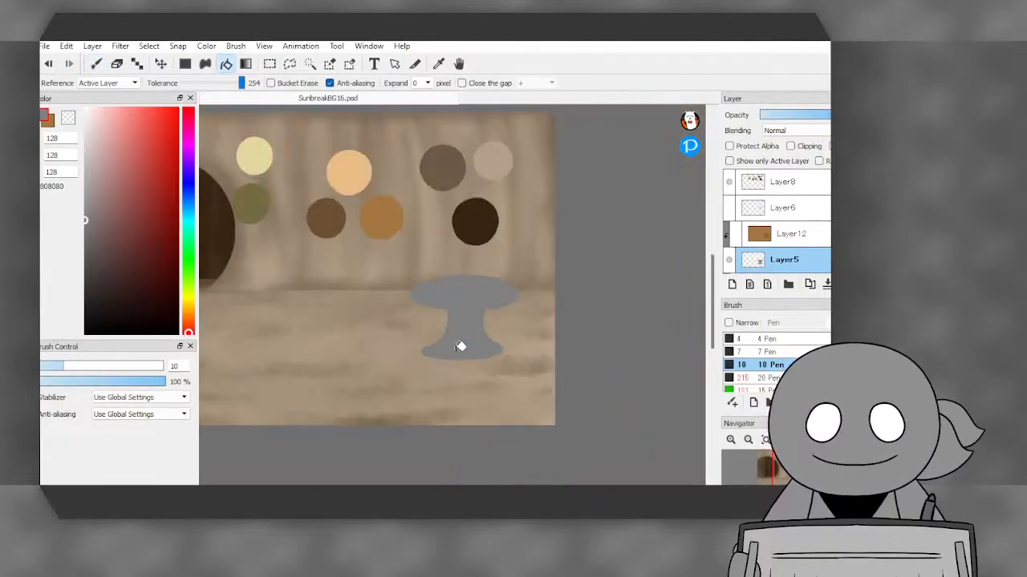
scroll(460, 346, up, 4)
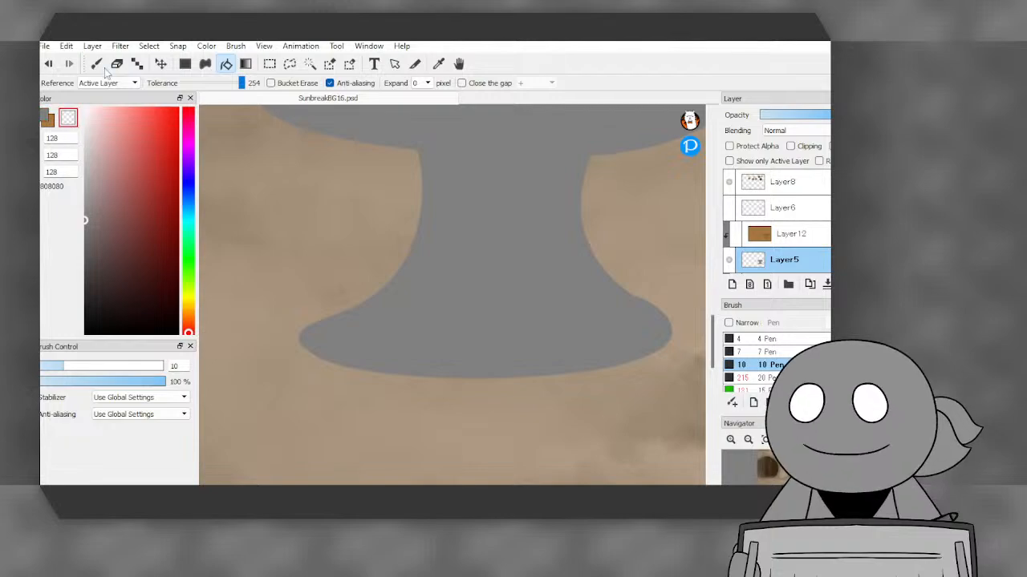
- Trim the base's left tip with tan, pull its left edge inward, and reshape the right bulge
click(97, 64)
drag(313, 319, 327, 370)
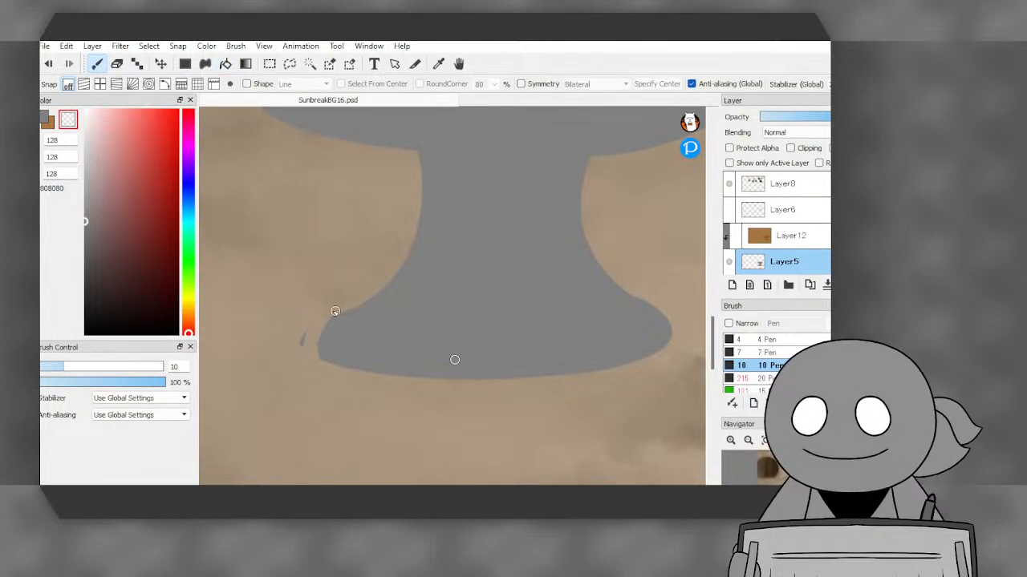
drag(335, 311, 322, 340)
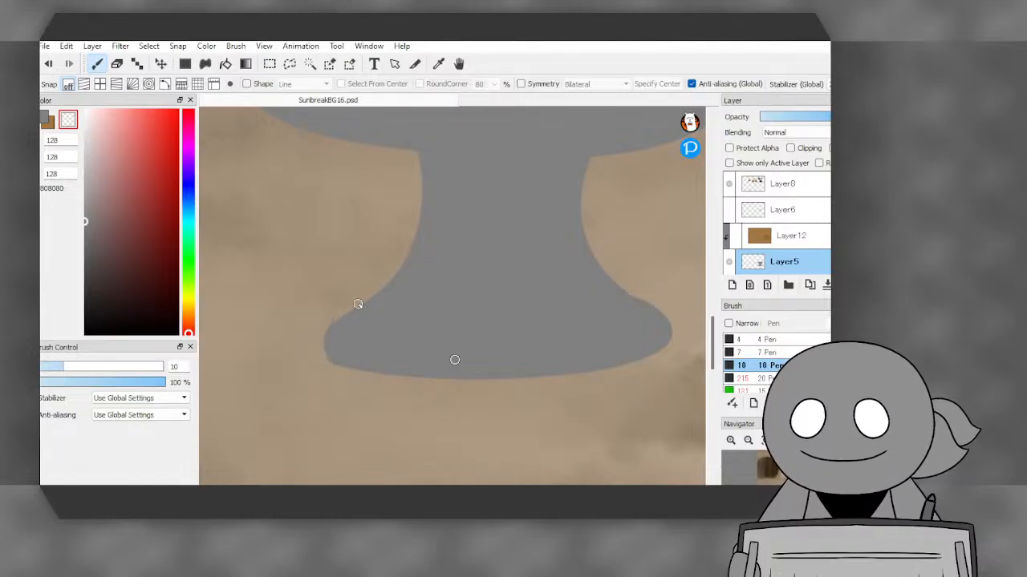
scroll(455, 360, down, 4)
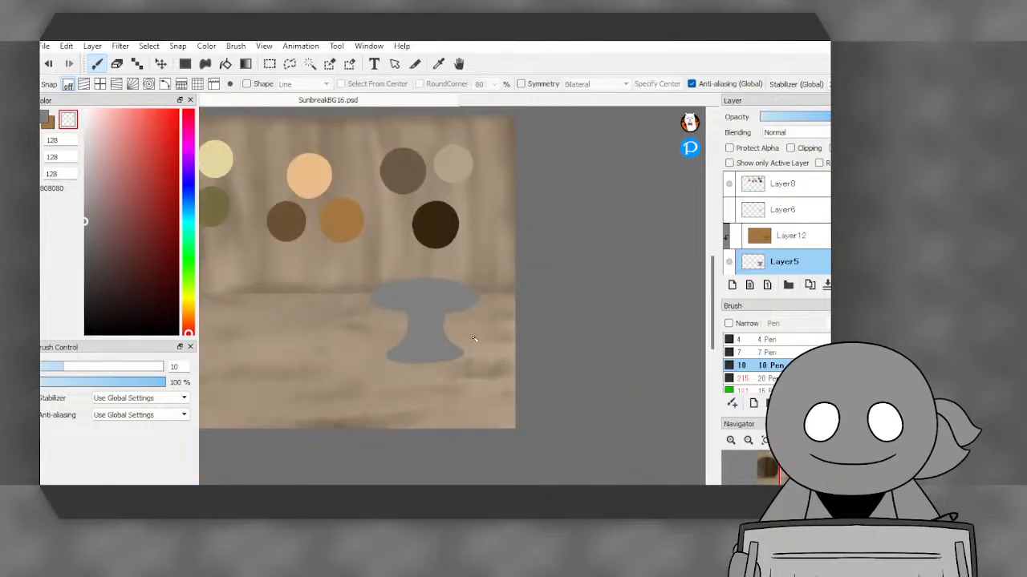
scroll(452, 364, up, 4)
scroll(464, 301, up, 3)
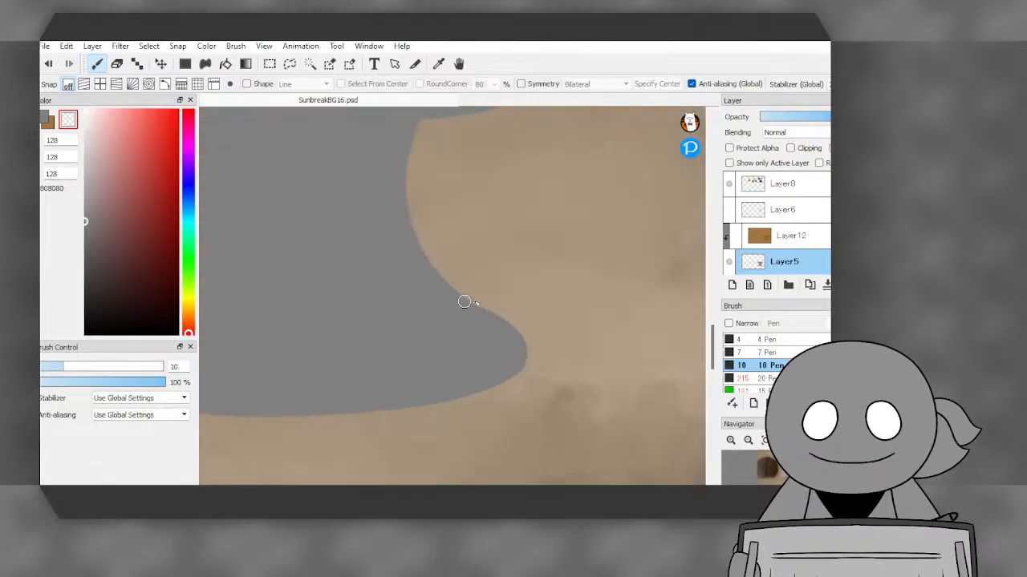
mouse_move(498, 311)
mouse_down()
mouse_move(550, 351)
mouse_move(506, 468)
mouse_up()
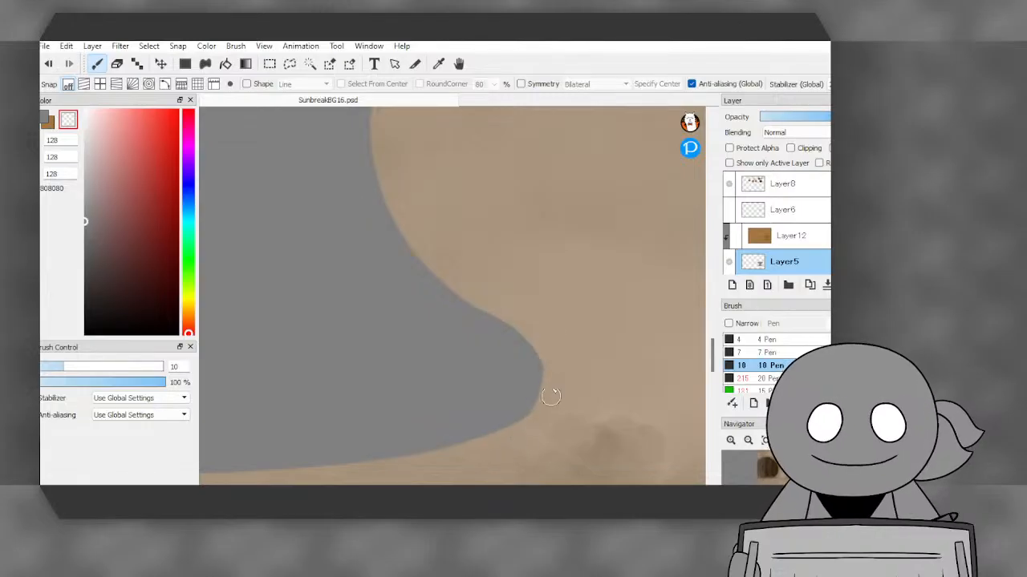
- Fill out the pedestal's left slope in grey and push its left edge slightly outward
scroll(585, 304, down, 5)
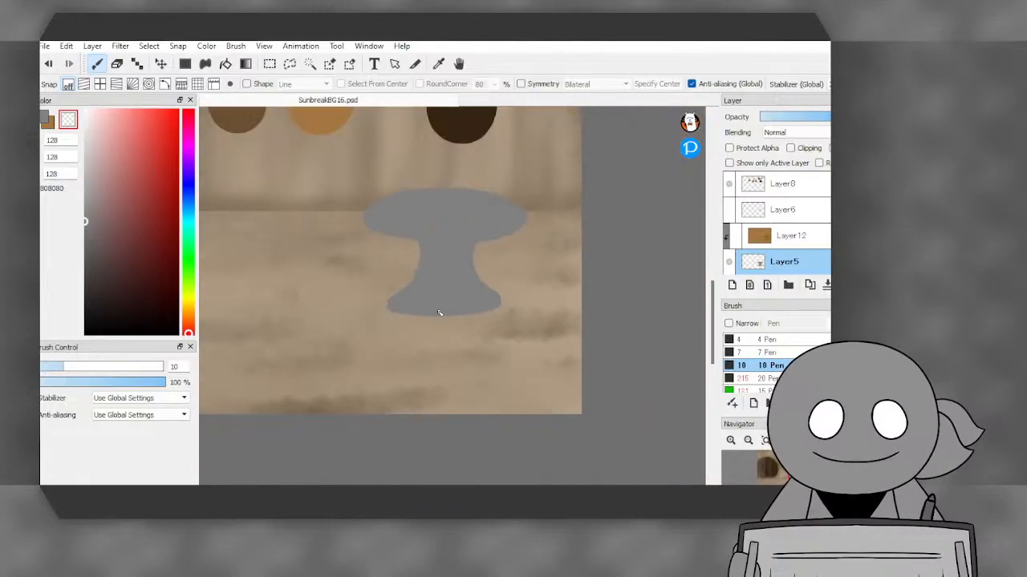
scroll(438, 313, up, 2)
scroll(456, 293, up, 1)
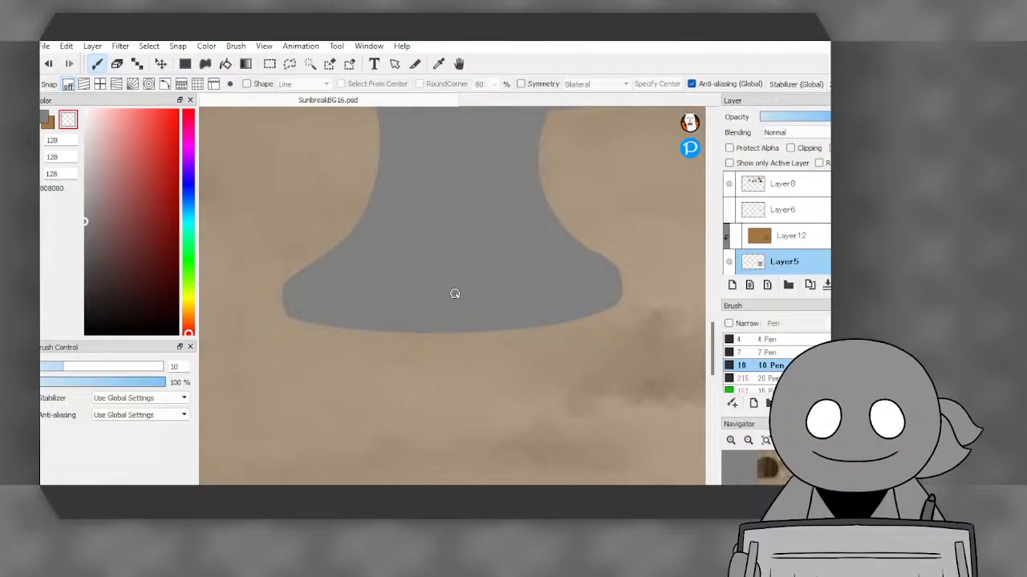
scroll(359, 318, down, 2)
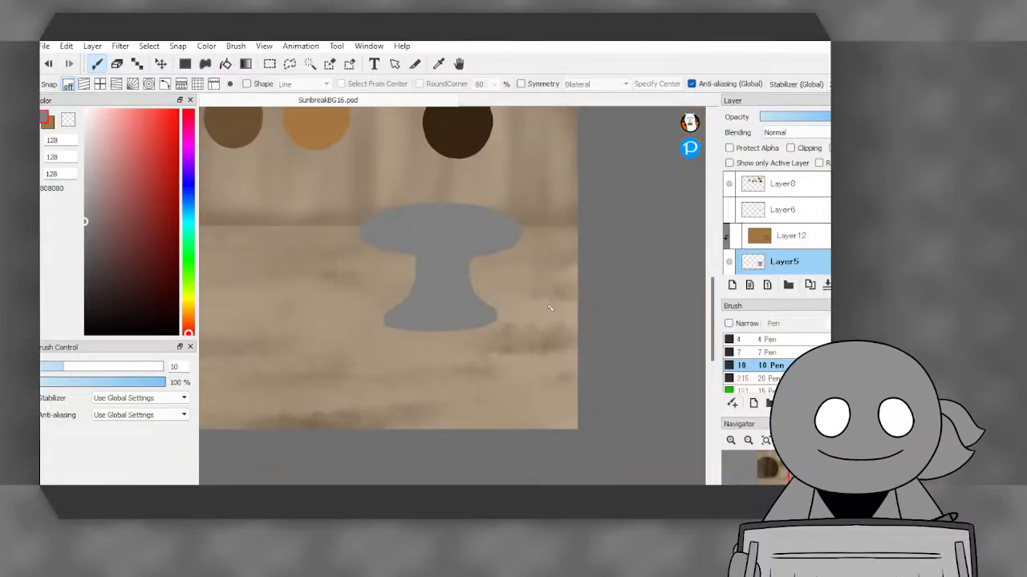
scroll(549, 308, down, 1)
scroll(487, 353, up, 2)
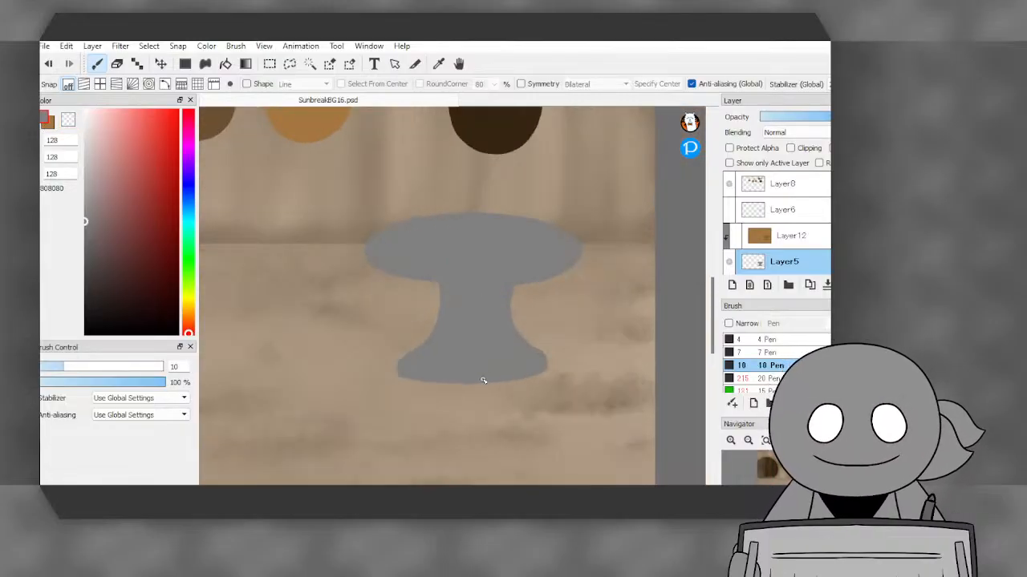
scroll(483, 380, up, 3)
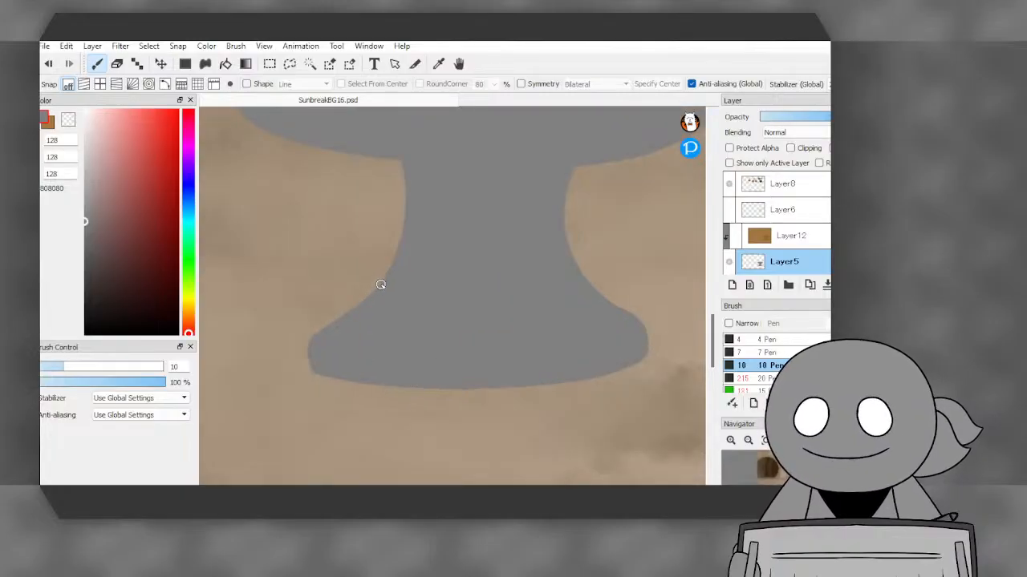
mouse_move(380, 285)
mouse_down()
mouse_move(353, 308)
mouse_move(332, 320)
mouse_up()
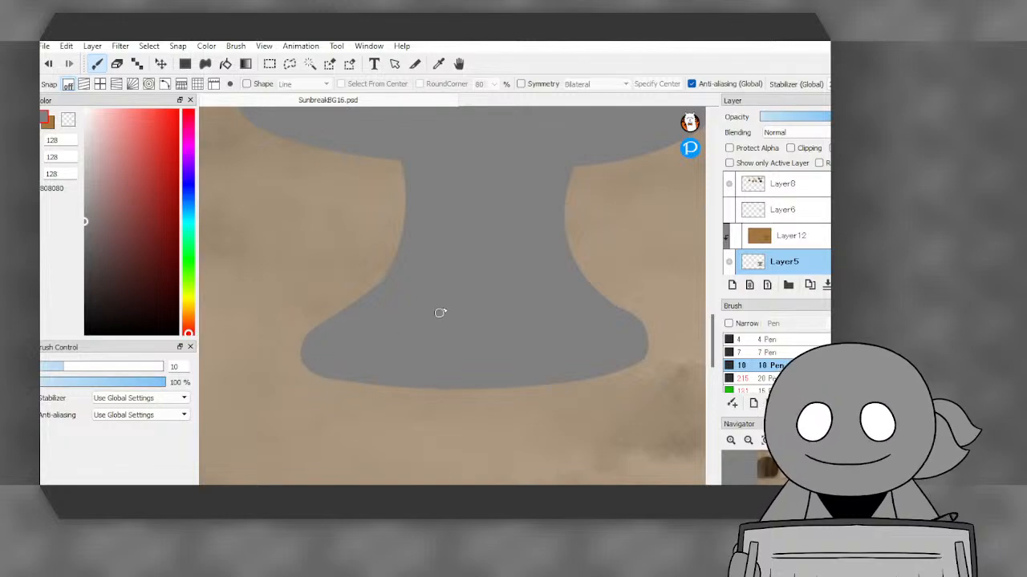
scroll(319, 335, up, 1)
scroll(386, 276, up, 1)
mouse_move(450, 226)
mouse_down()
mouse_move(430, 257)
mouse_move(328, 310)
mouse_move(294, 364)
mouse_up()
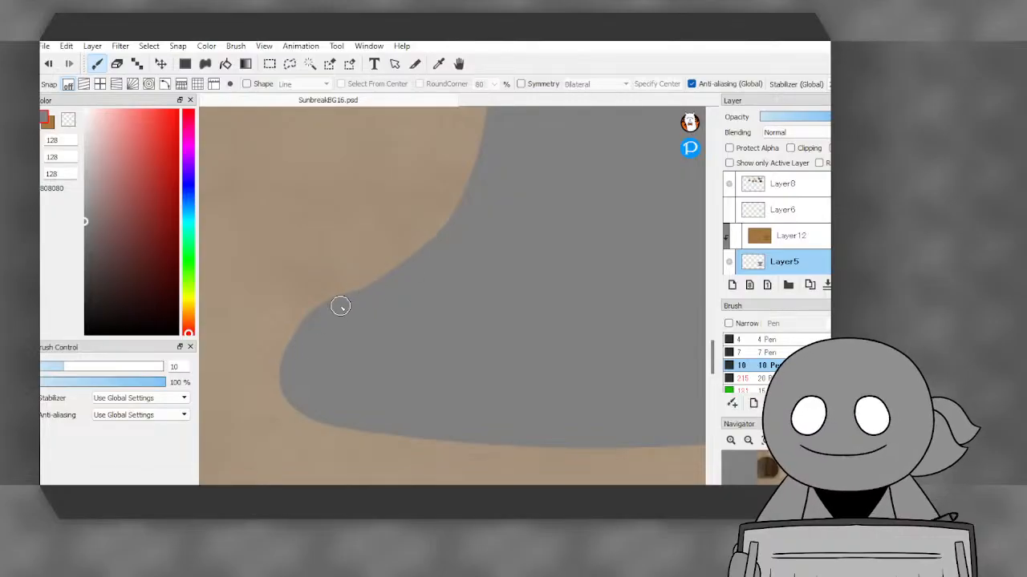
scroll(468, 241, down, 3)
scroll(449, 264, up, 3)
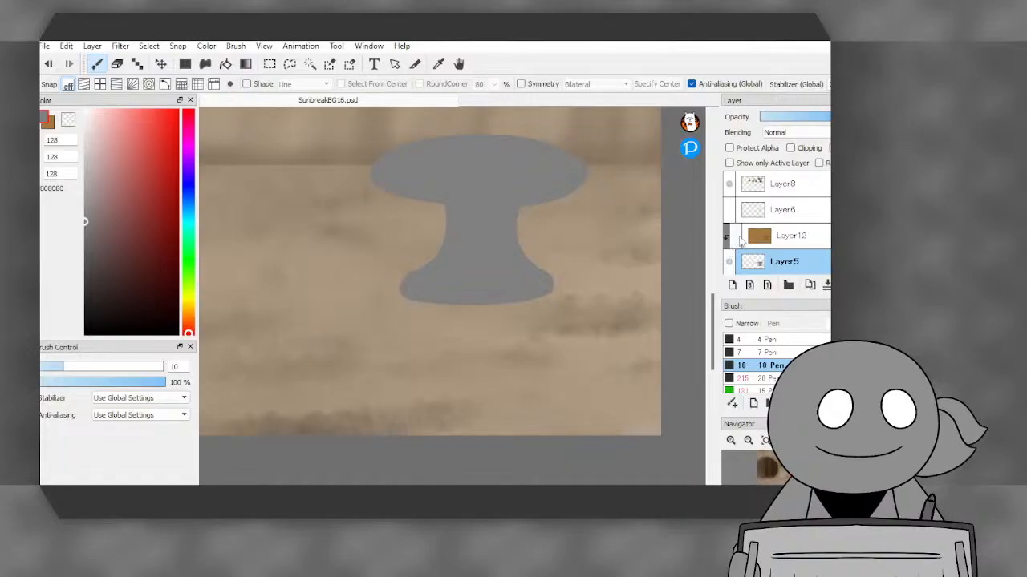
- Show and select Layer12 so the pedestal turns brown, then eyedrop orange-brown A57742
click(737, 237)
scroll(415, 279, up, 3)
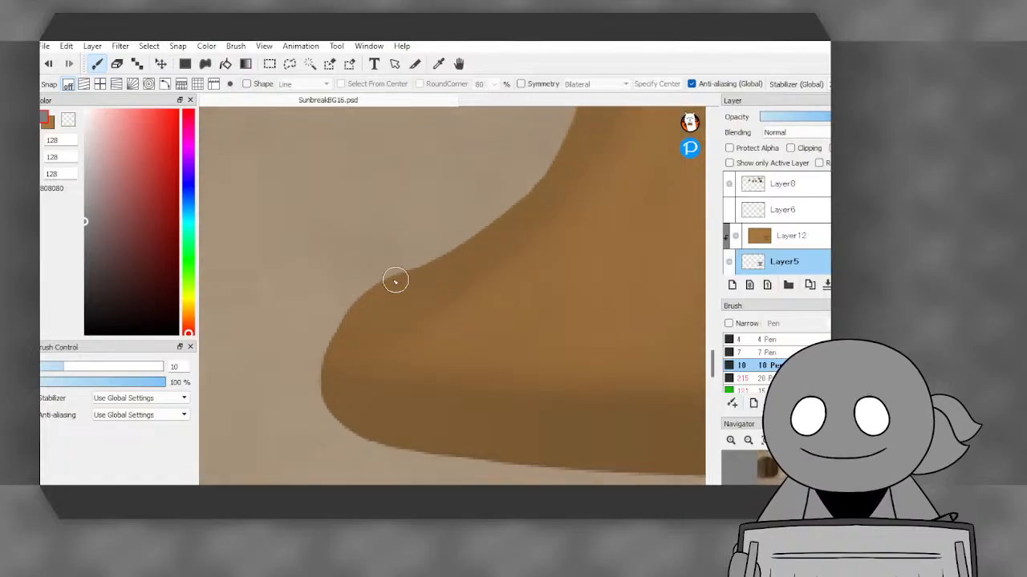
scroll(507, 294, down, 5)
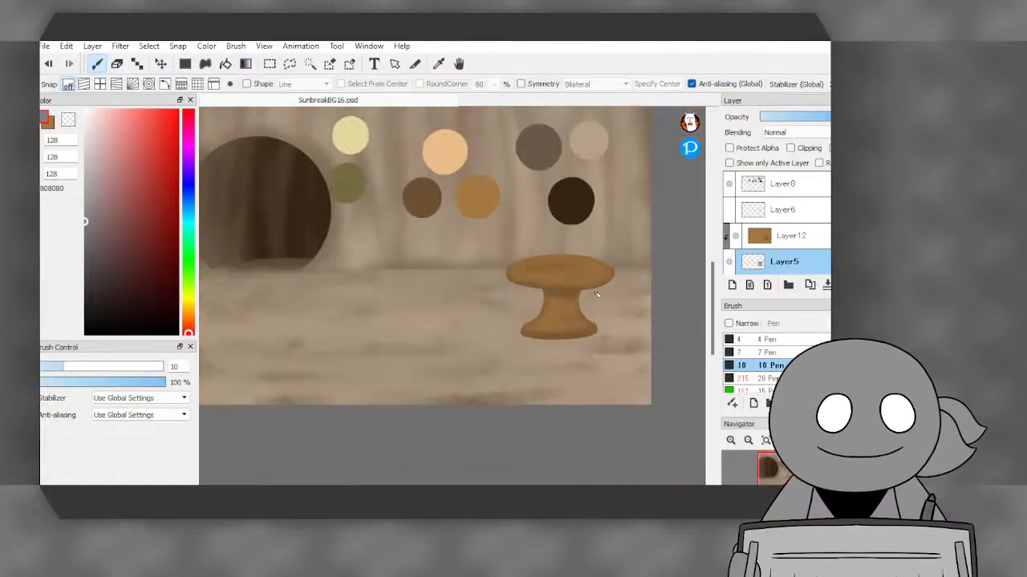
click(762, 246)
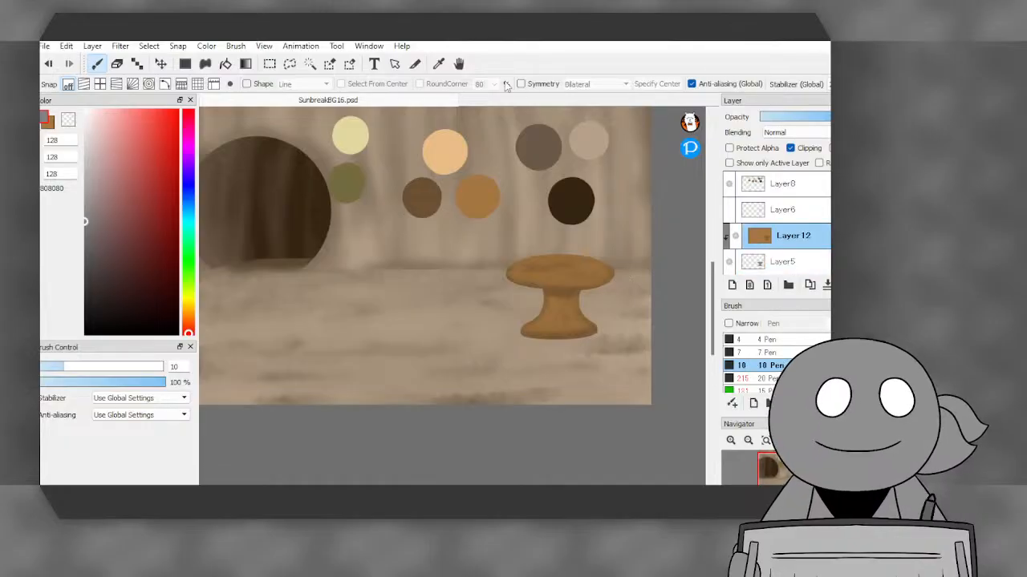
click(439, 63)
click(478, 180)
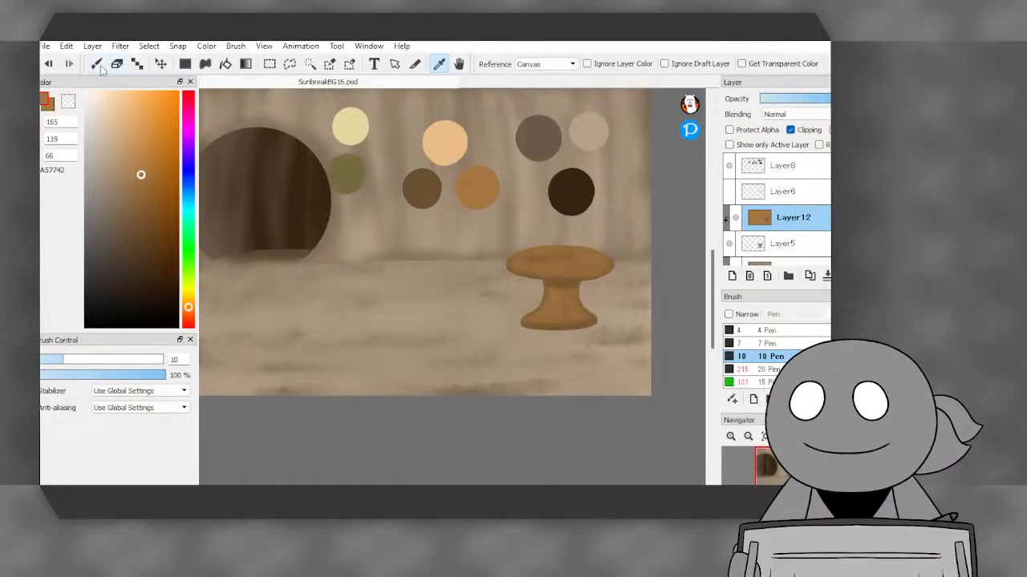
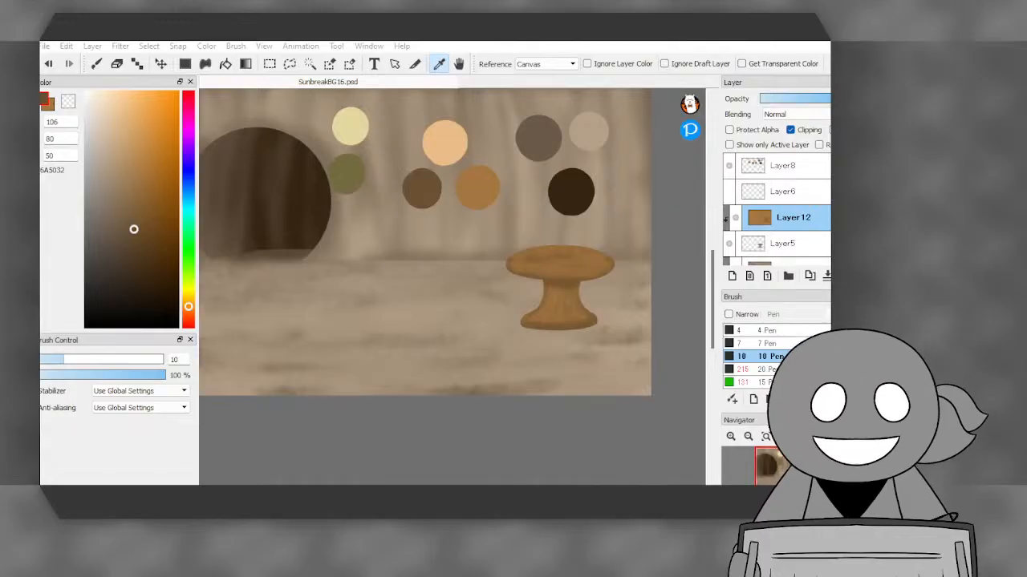
- Paint dark brown 6A5032 grain streaks down the pedestal with the brush
scroll(608, 265, up, 2)
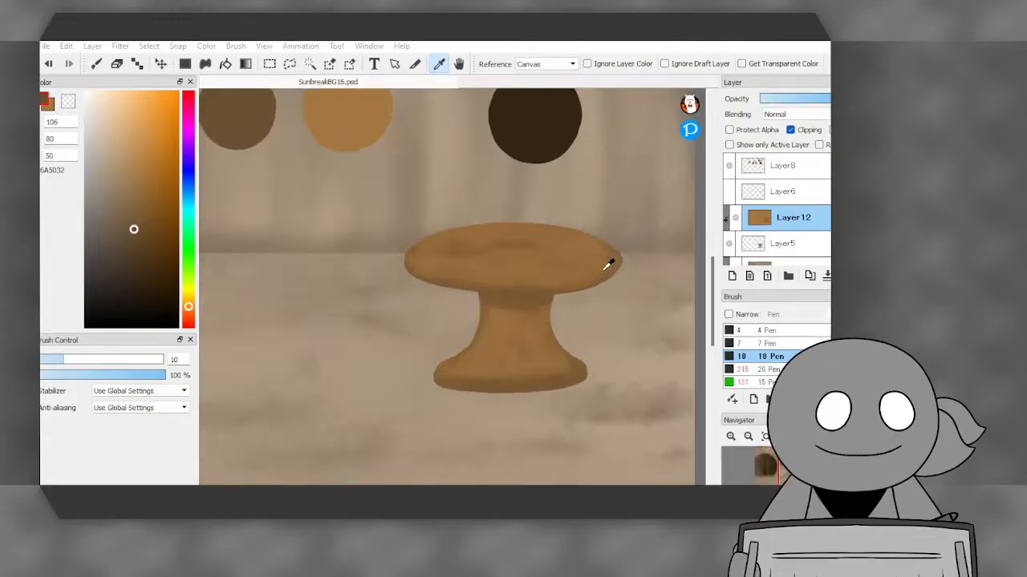
scroll(546, 265, down, 3)
scroll(482, 225, up, 3)
alt+click(412, 176)
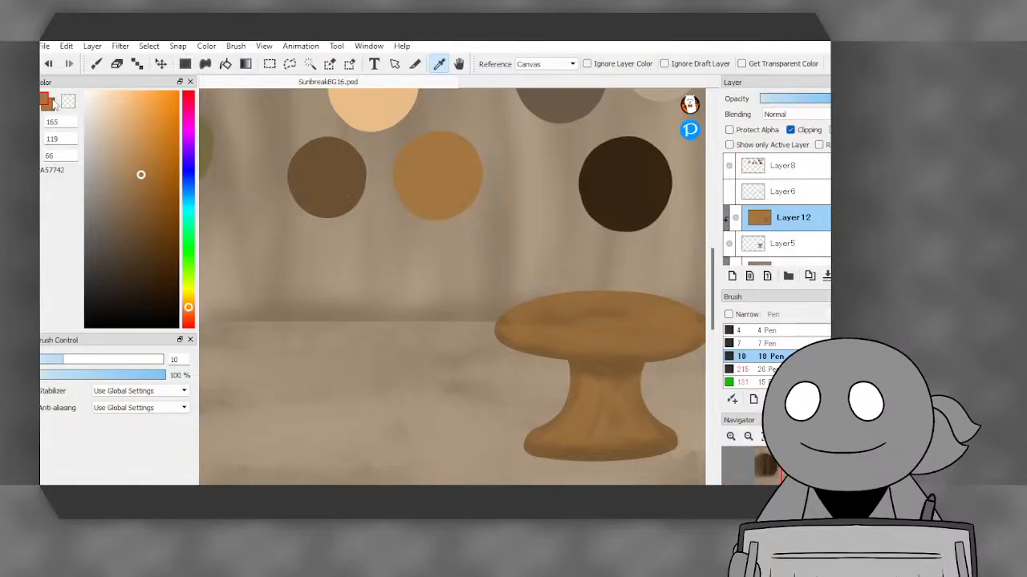
click(315, 171)
scroll(316, 173, down, 2)
click(52, 106)
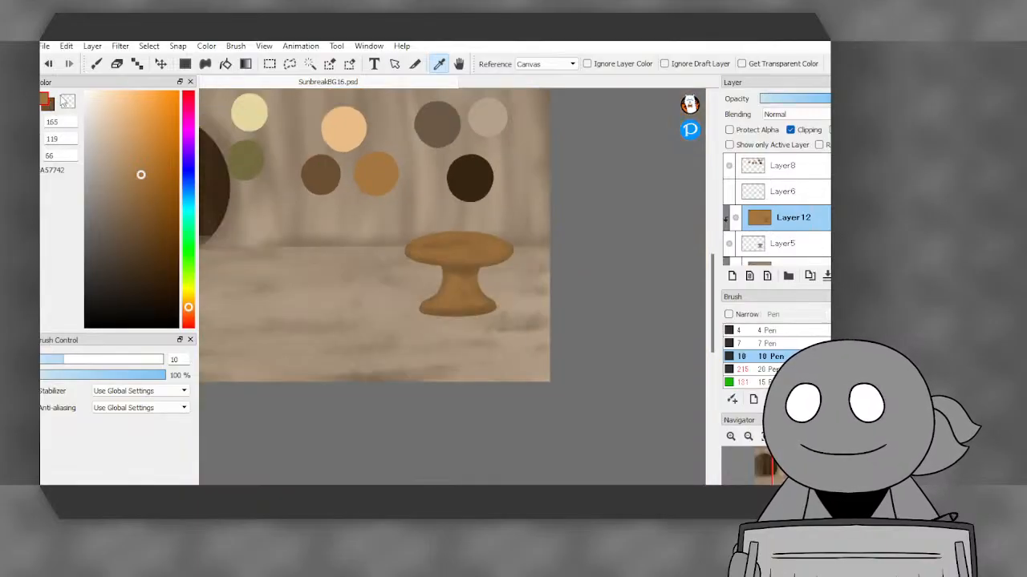
click(97, 64)
scroll(470, 343, up, 3)
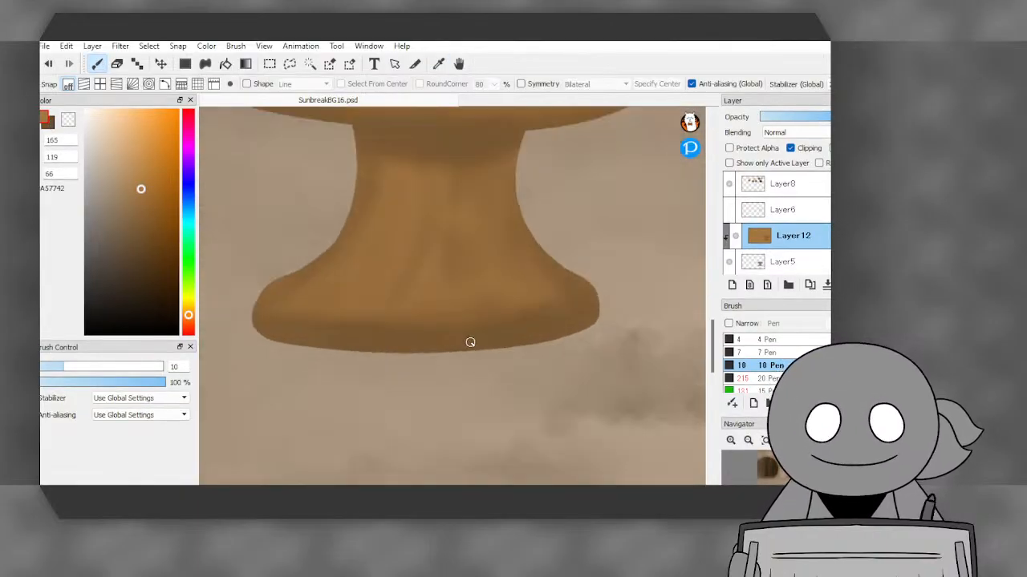
scroll(738, 349, down, 5)
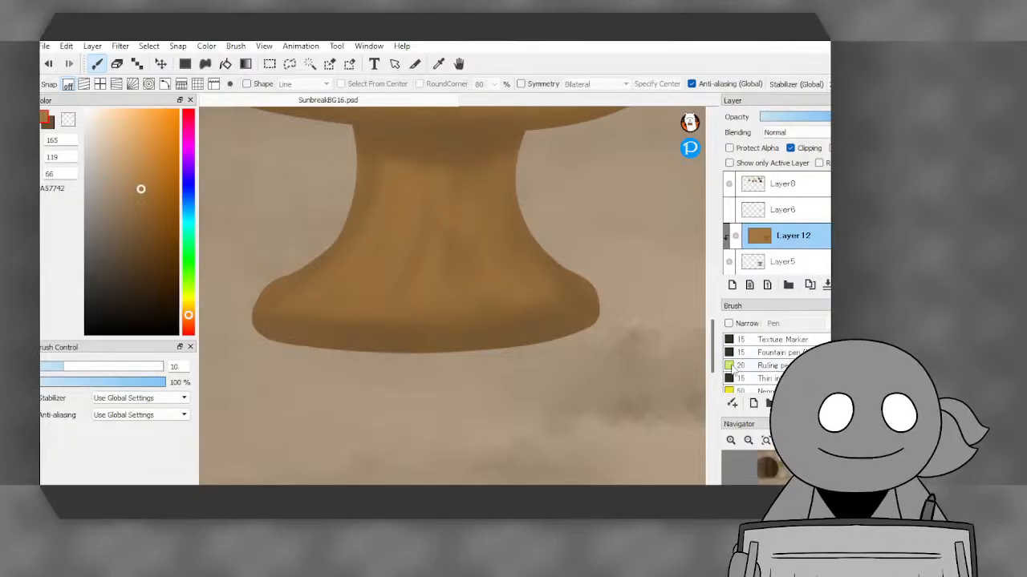
scroll(734, 367, down, 4)
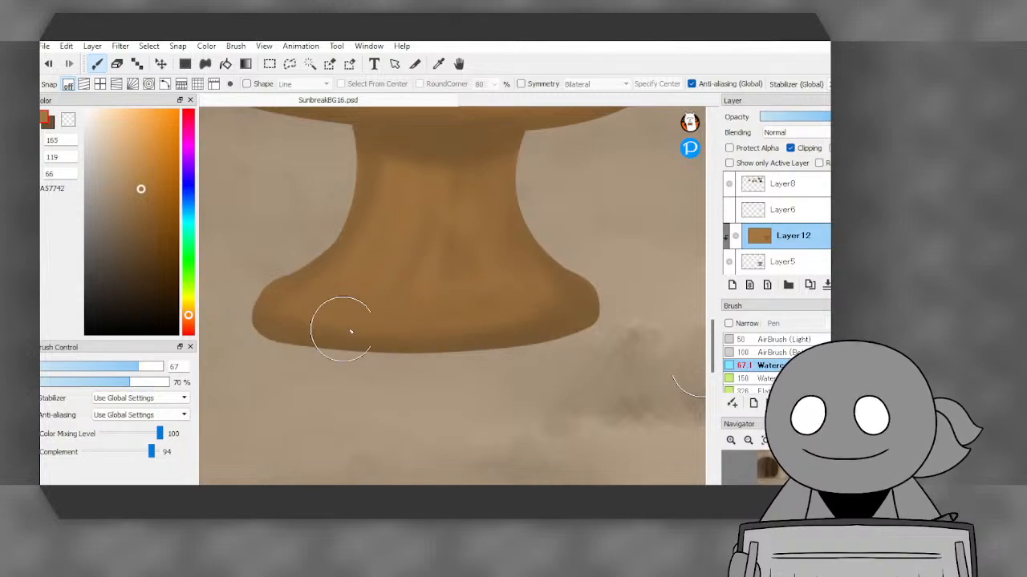
click(134, 241)
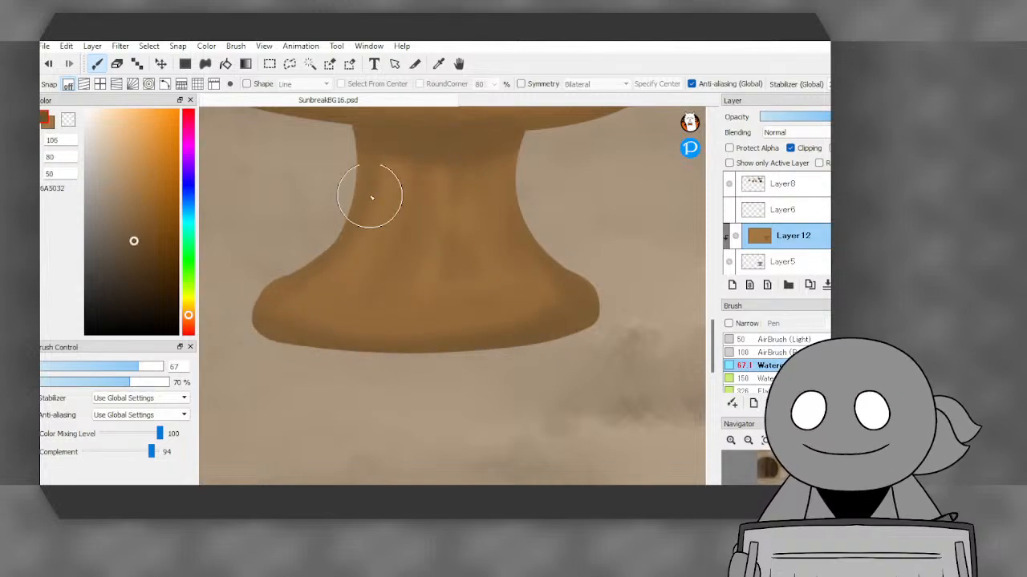
drag(419, 184, 345, 305)
drag(461, 181, 488, 329)
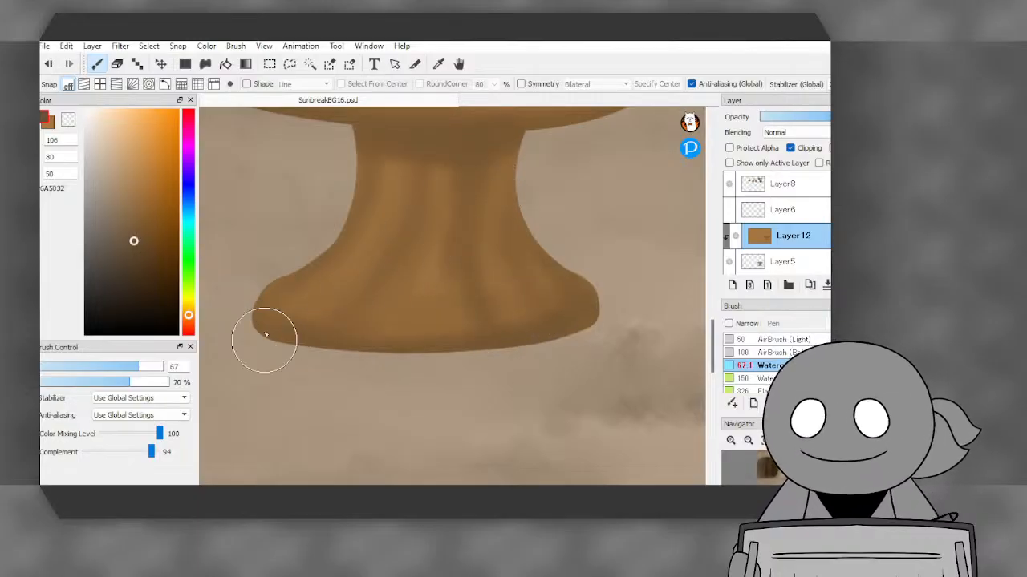
- Add dark 6A5032 grain strokes across the stool top, then eyedrop dark brown 342412
click(140, 188)
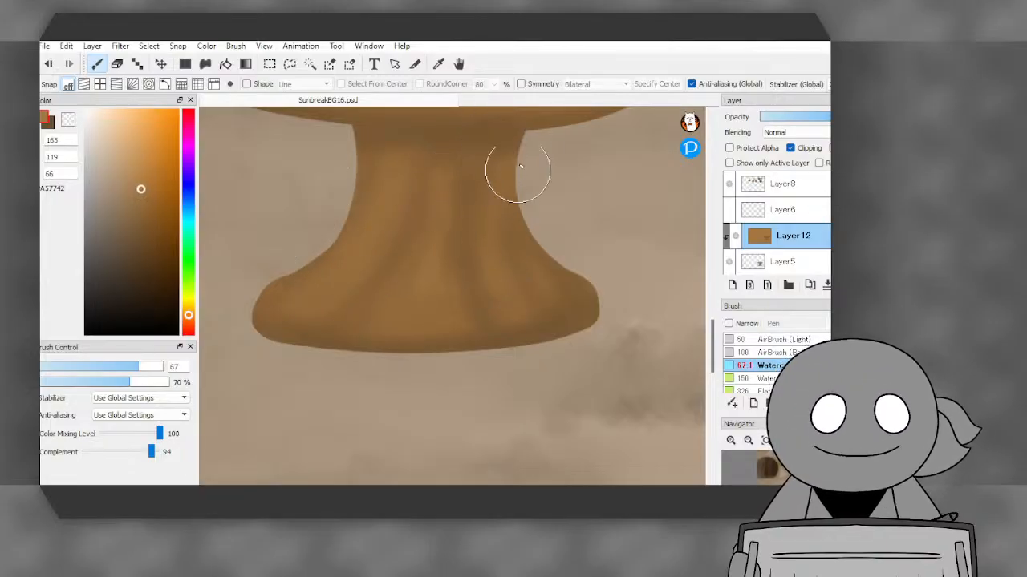
scroll(352, 324, down, 3)
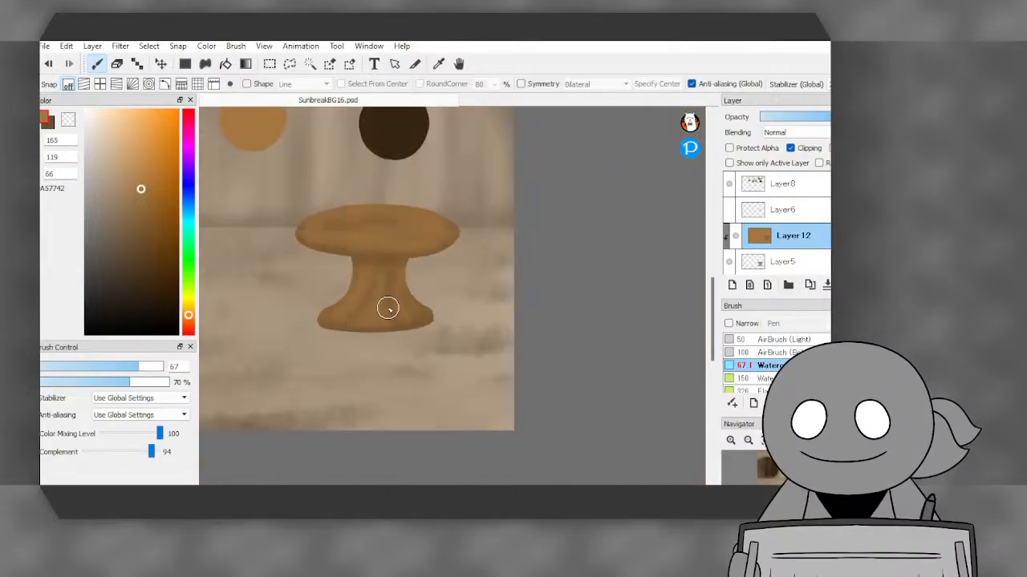
scroll(388, 308, down, 2)
scroll(385, 251, up, 5)
click(51, 118)
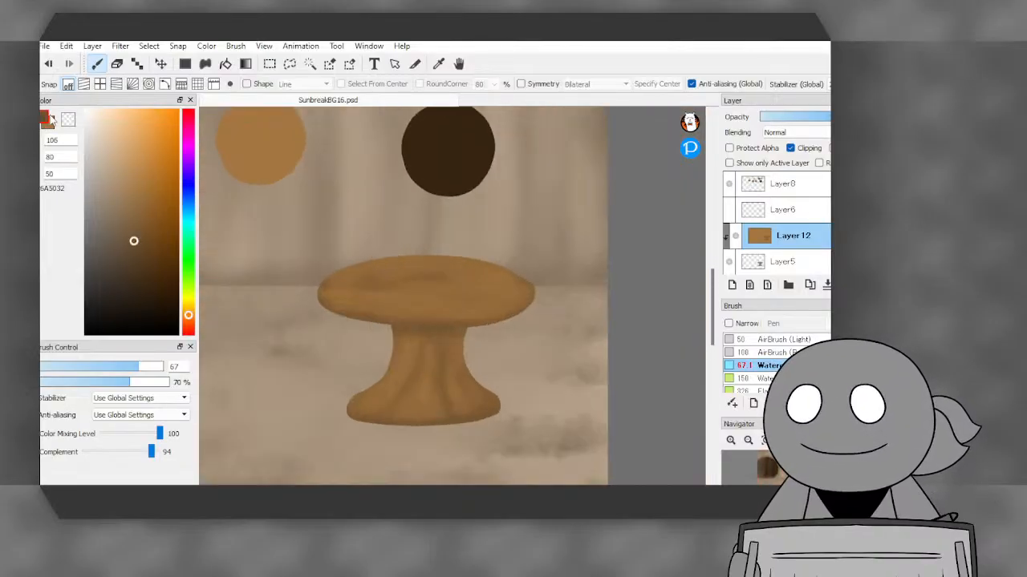
scroll(473, 269, up, 2)
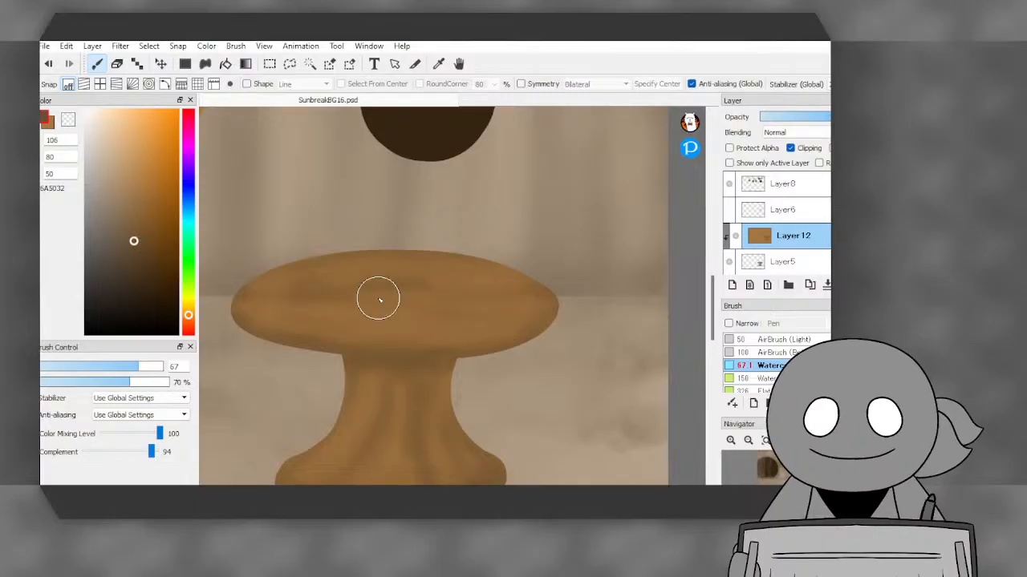
mouse_move(381, 300)
mouse_down()
mouse_move(546, 328)
mouse_move(305, 321)
mouse_move(257, 307)
mouse_move(444, 263)
mouse_move(273, 305)
mouse_move(470, 328)
mouse_move(396, 307)
mouse_up()
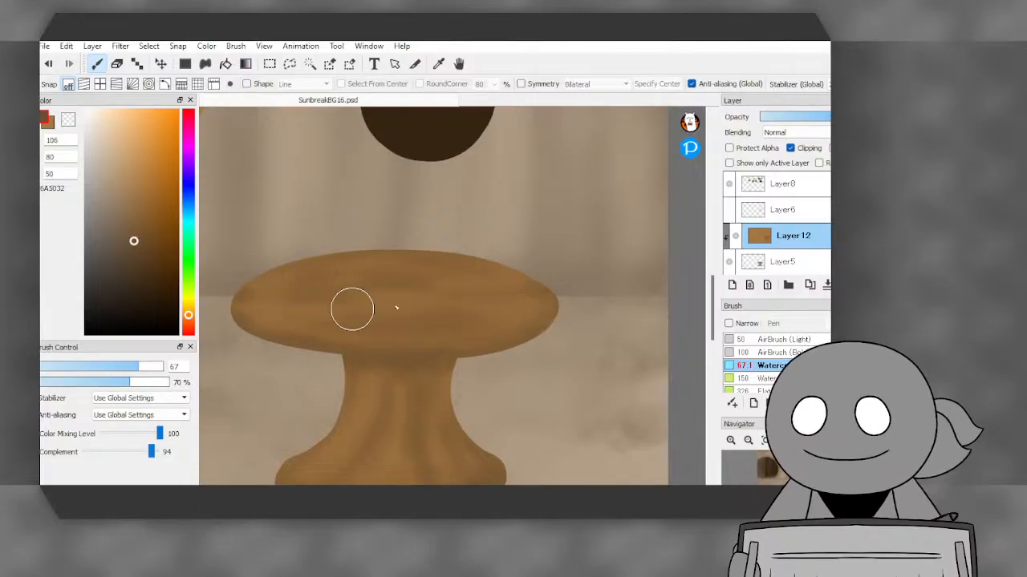
scroll(449, 238, down, 3)
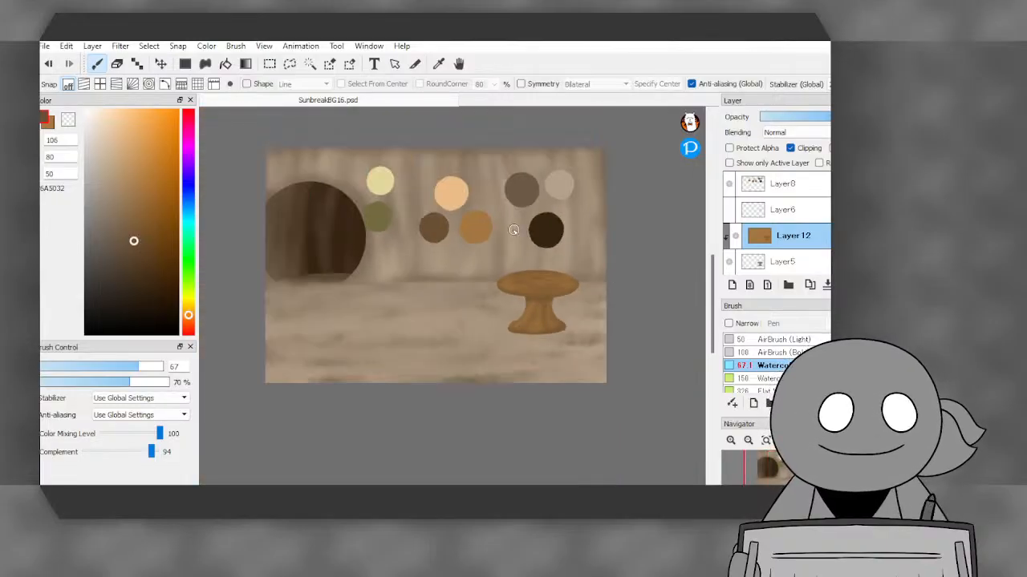
scroll(513, 231, up, 3)
key(i)
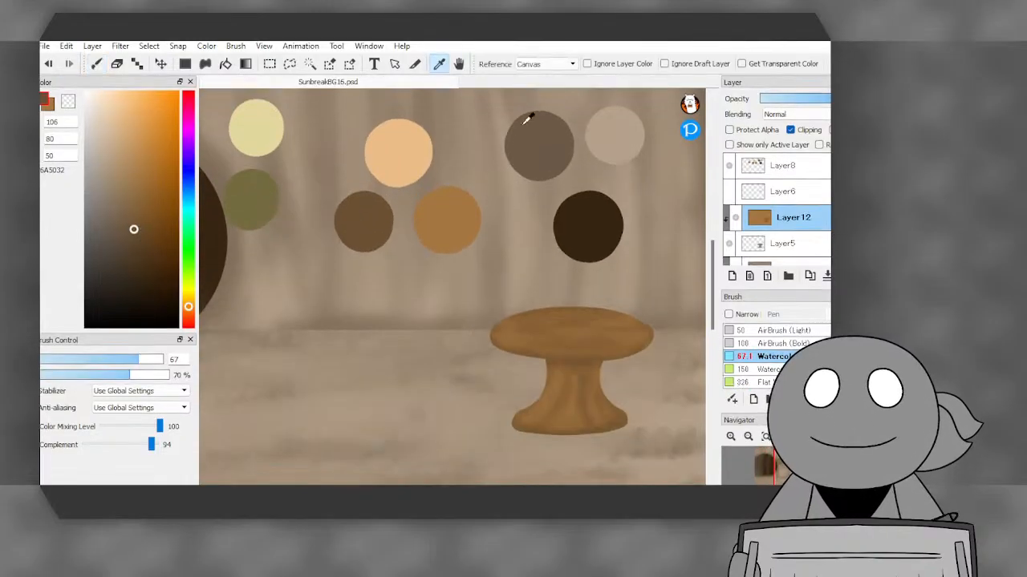
click(598, 218)
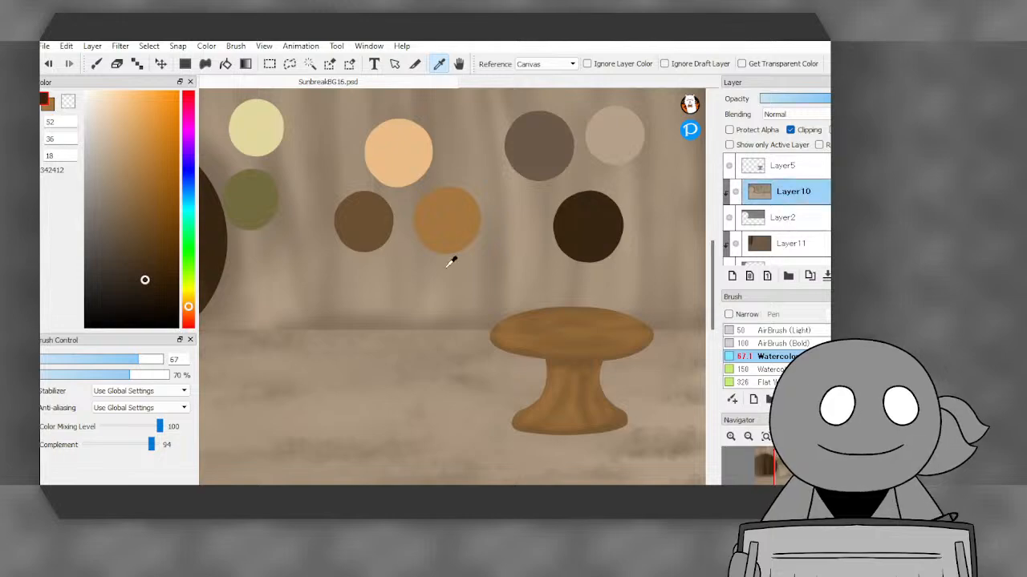
- On Layer 7, paint a dark shadow under the base, then undo it
scroll(513, 377, up, 5)
key(p)
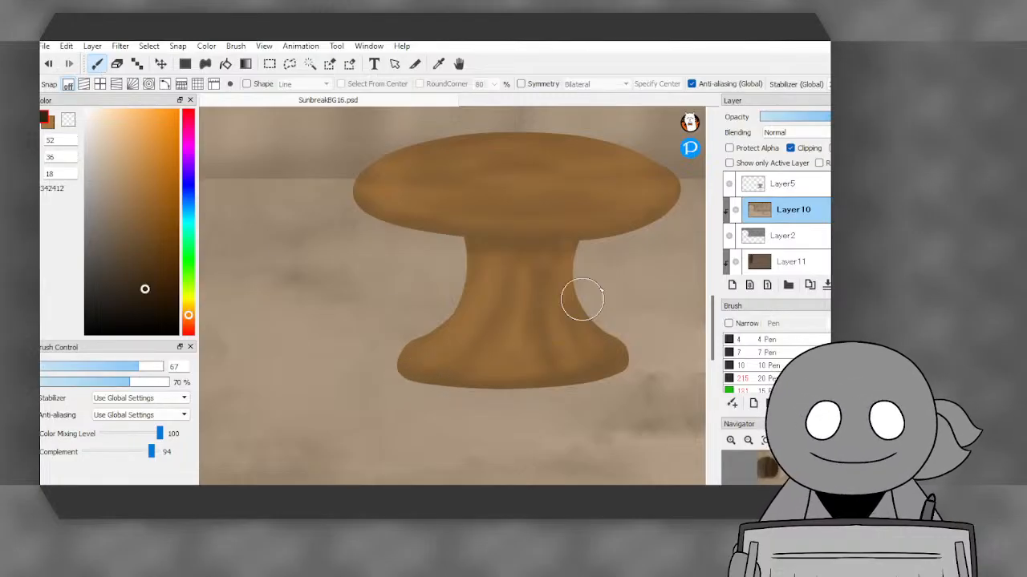
scroll(786, 234, down, 5)
click(786, 235)
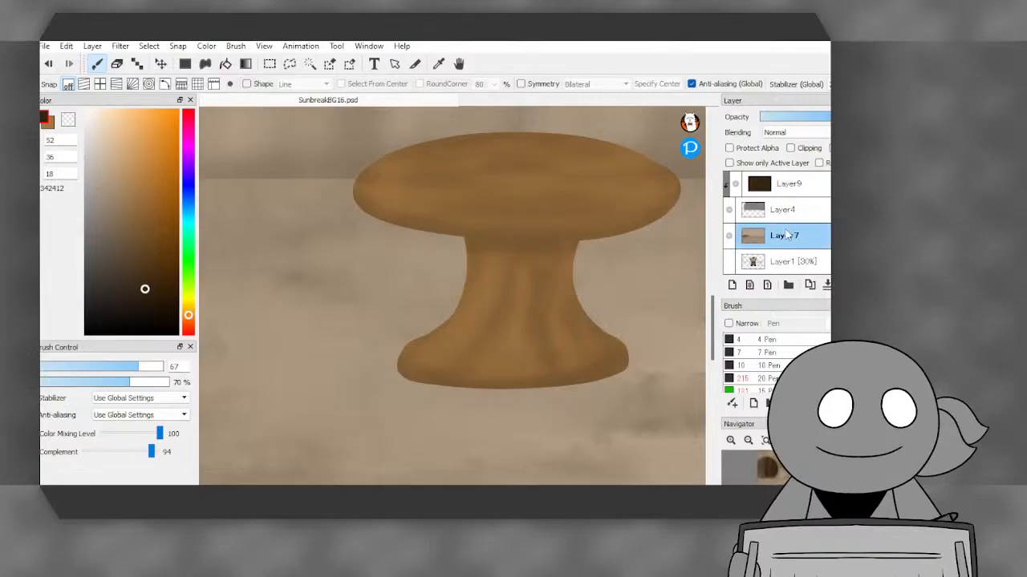
mouse_move(463, 378)
mouse_down()
mouse_move(625, 359)
mouse_move(583, 385)
mouse_move(421, 371)
mouse_move(402, 383)
mouse_move(619, 372)
mouse_up()
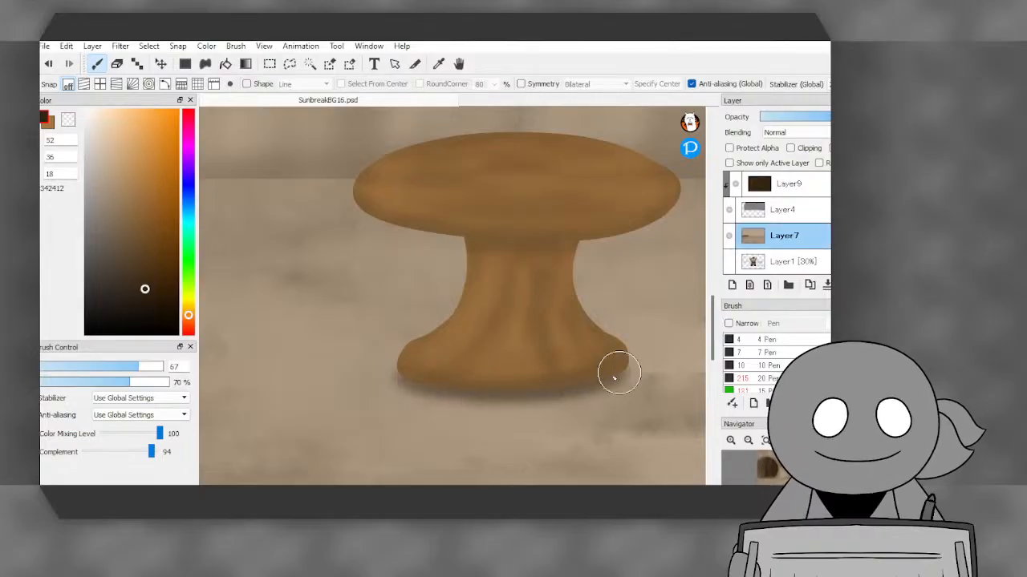
click(49, 64)
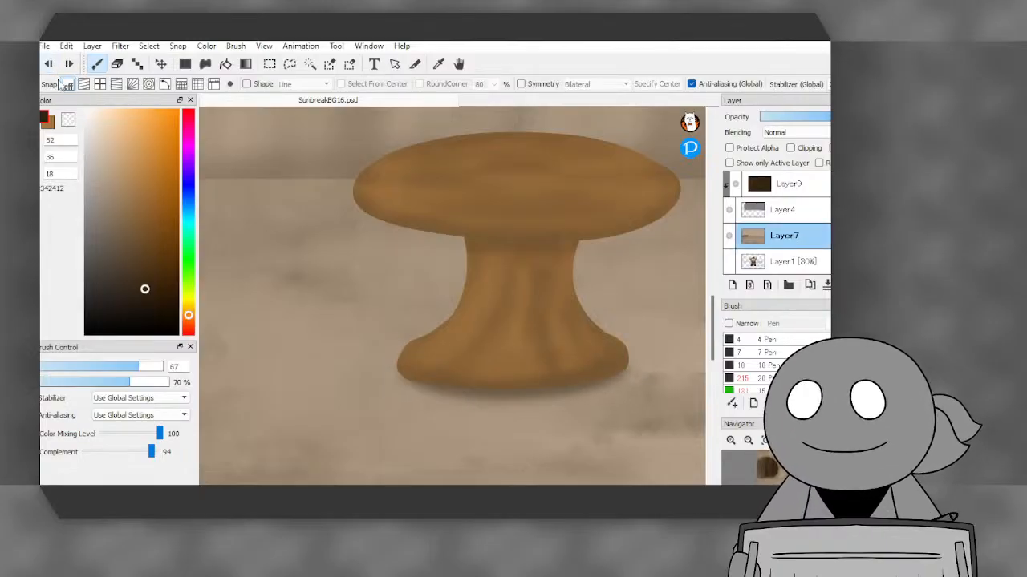
click(48, 64)
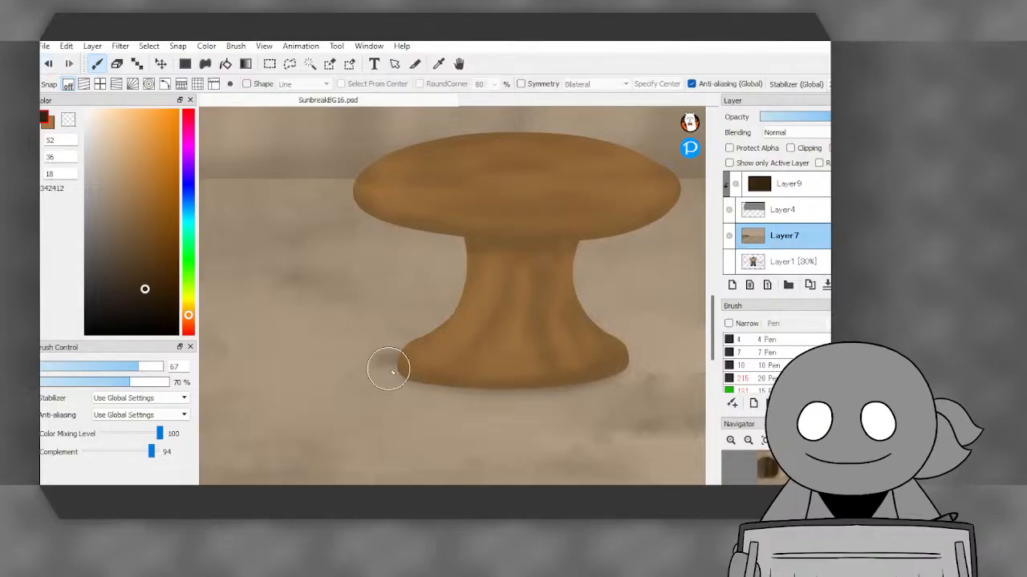
- Repaint a soft dark shadow along the full length of the base
mouse_move(392, 373)
mouse_down()
mouse_move(446, 365)
mouse_move(400, 385)
mouse_move(454, 361)
mouse_move(376, 379)
mouse_move(593, 384)
mouse_move(450, 391)
mouse_move(641, 382)
mouse_up()
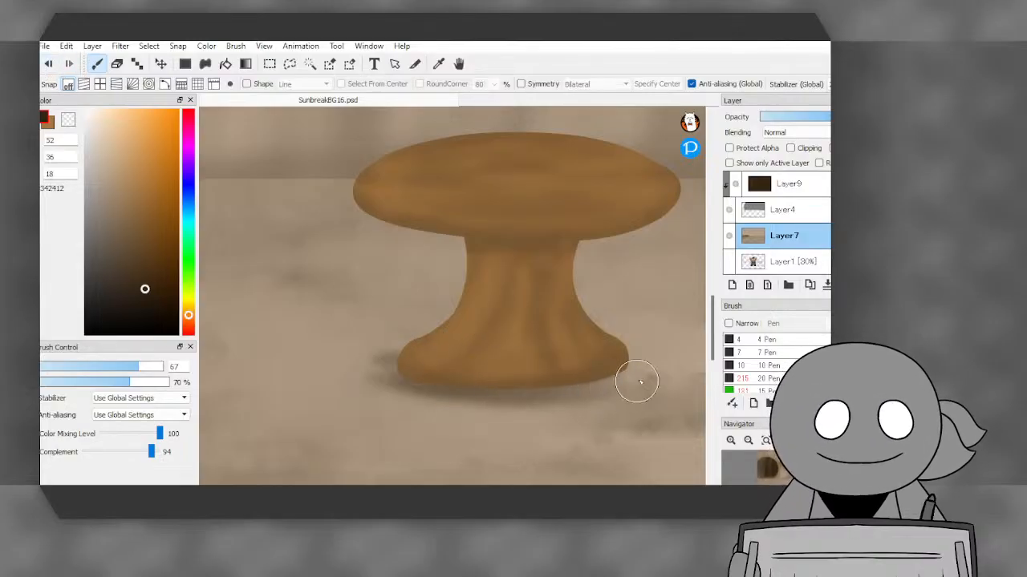
mouse_move(385, 366)
mouse_down()
mouse_move(462, 399)
mouse_move(649, 373)
mouse_up()
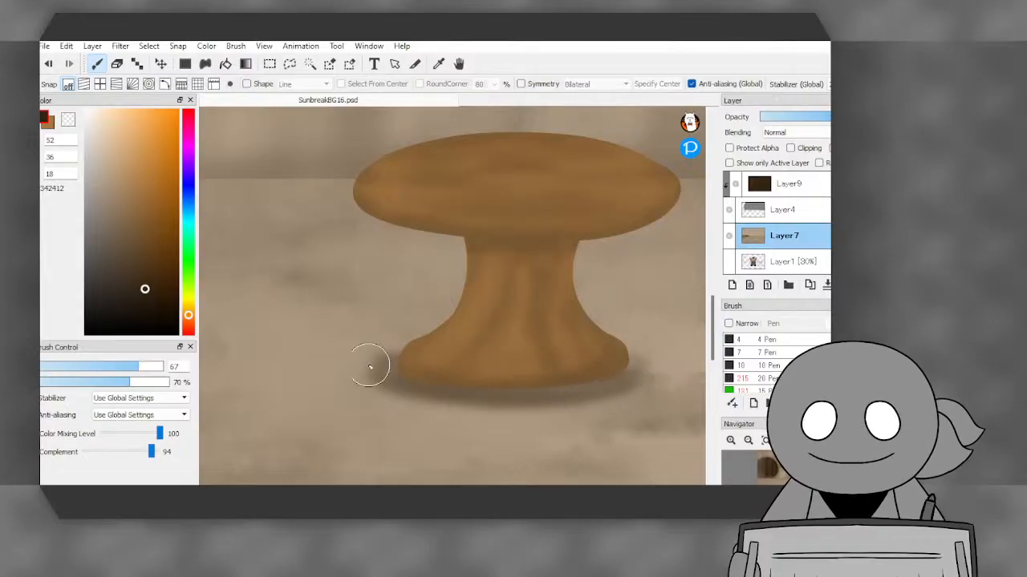
mouse_move(369, 366)
mouse_down()
mouse_move(436, 395)
mouse_move(603, 375)
mouse_up()
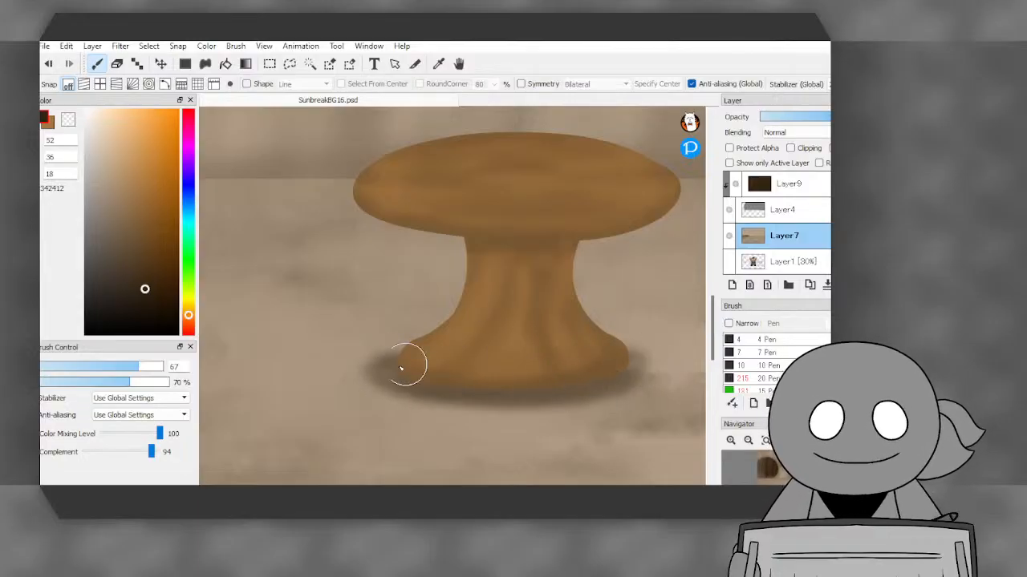
scroll(596, 293, down, 4)
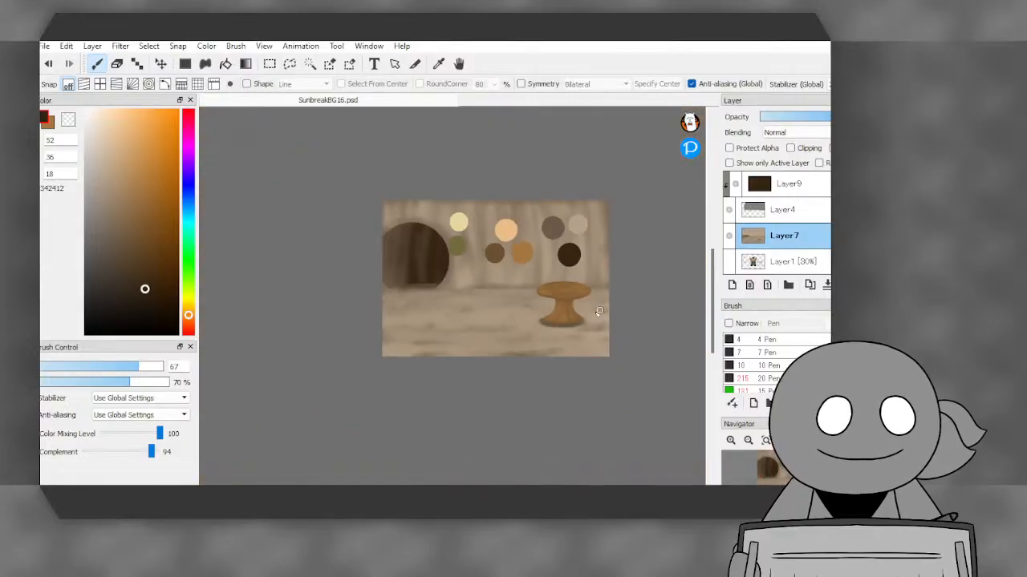
scroll(598, 311, up, 5)
scroll(553, 316, down, 2)
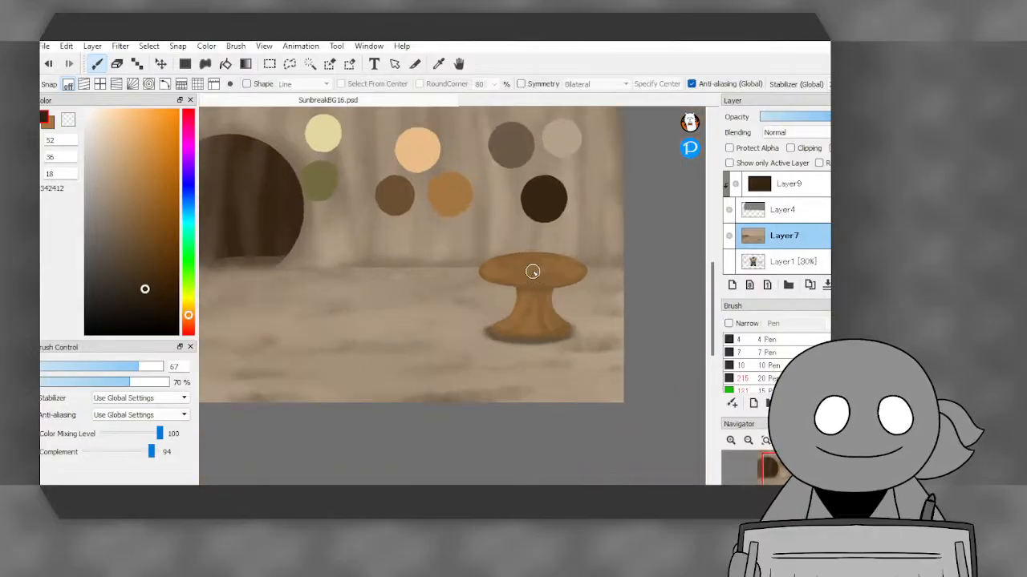
scroll(532, 272, up, 2)
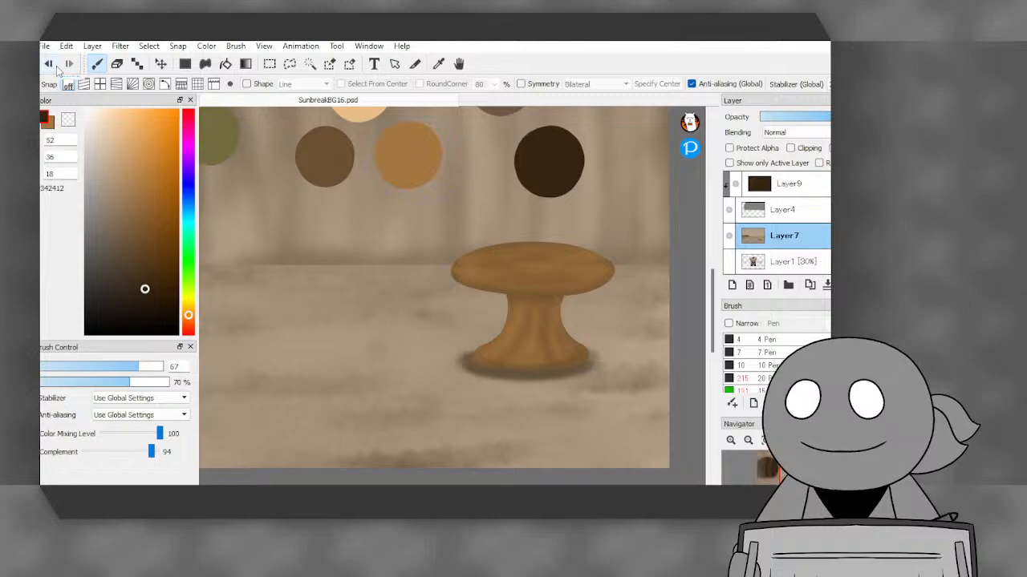
- Undo the leftover cast-shadow strokes at the pedestal's left base
click(55, 67)
click(55, 67)
click(54, 67)
click(54, 68)
click(55, 68)
click(55, 67)
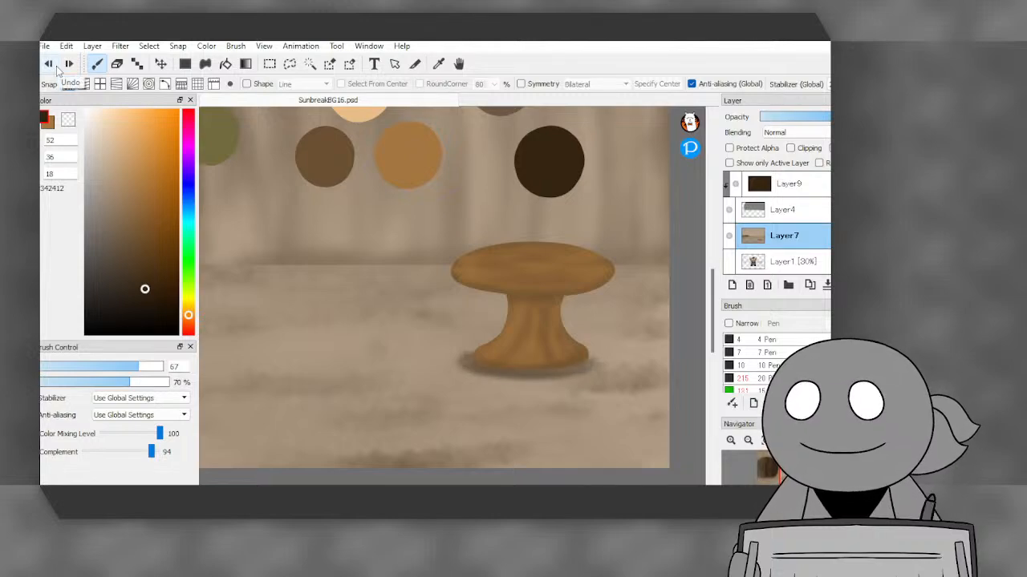
click(55, 67)
click(54, 68)
click(54, 67)
click(55, 68)
click(54, 67)
click(55, 68)
click(54, 67)
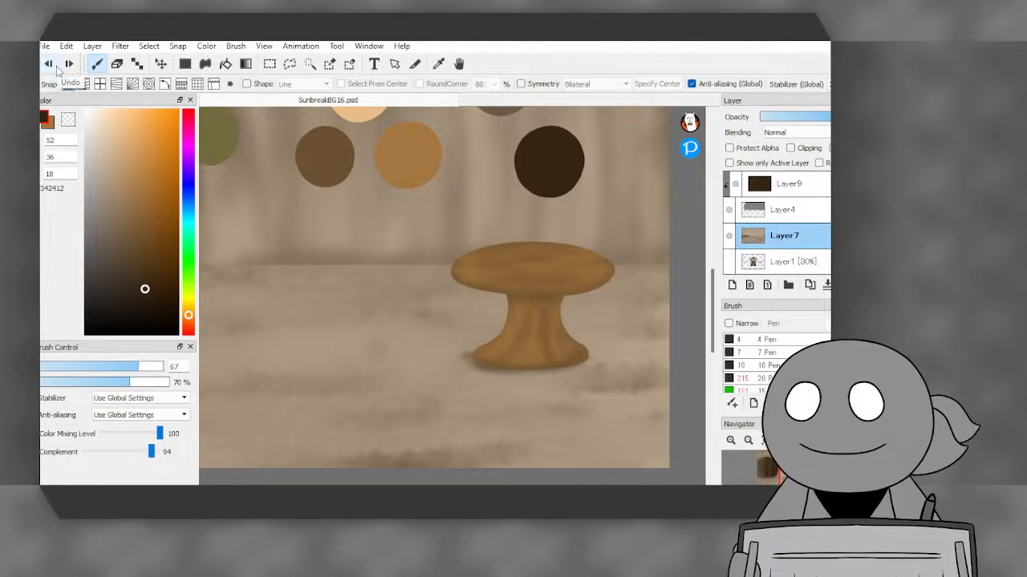
click(54, 67)
click(55, 67)
click(55, 67)
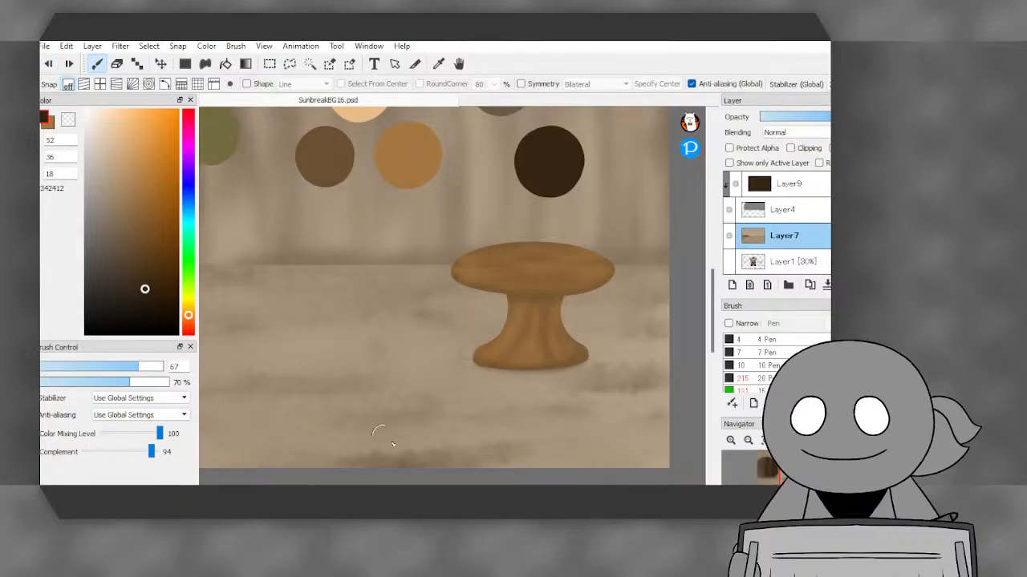
- Zoom out over the scene and switch to the Eyedropper
scroll(583, 353, up, 2)
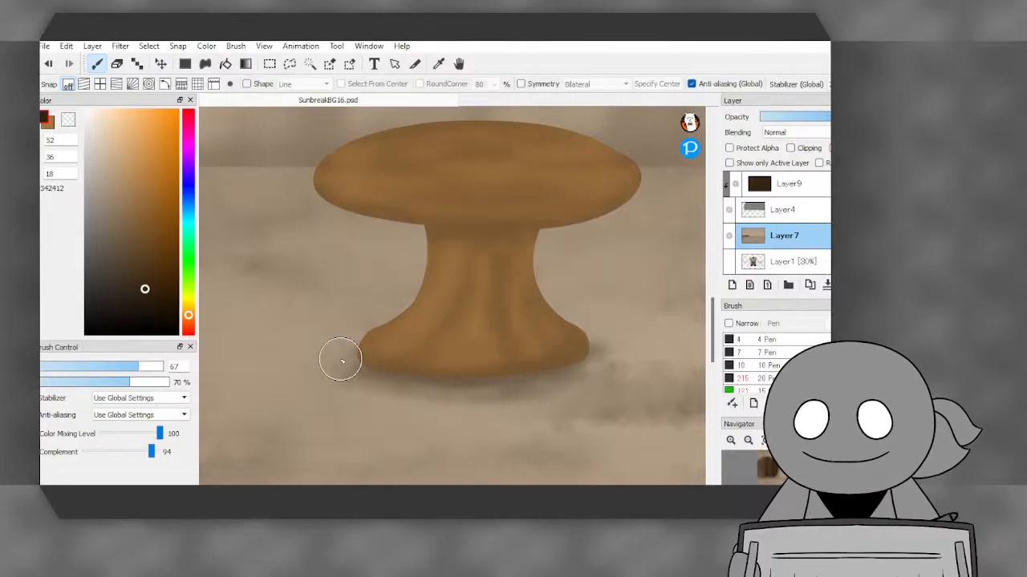
scroll(449, 361, down, 6)
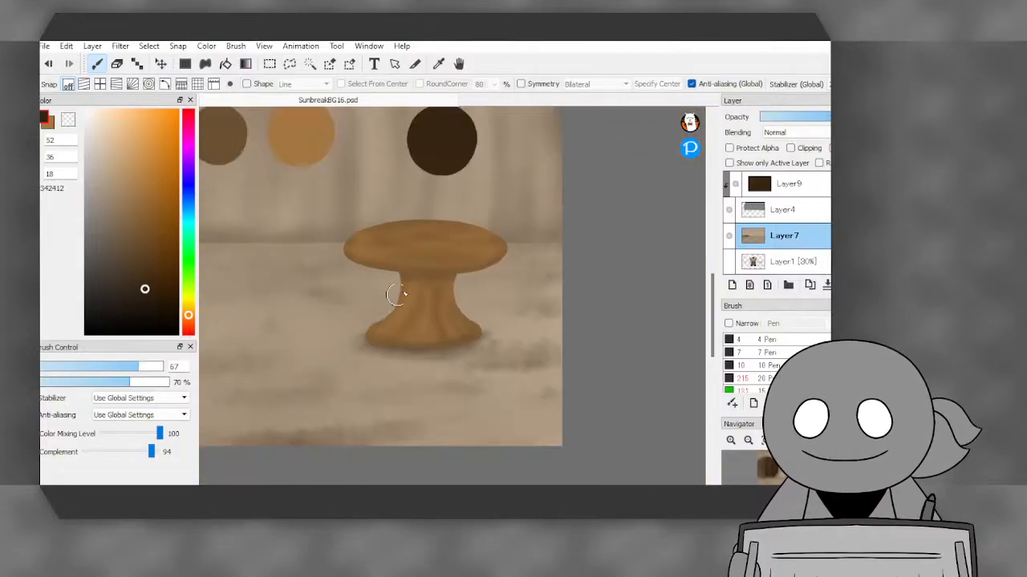
scroll(465, 290, up, 2)
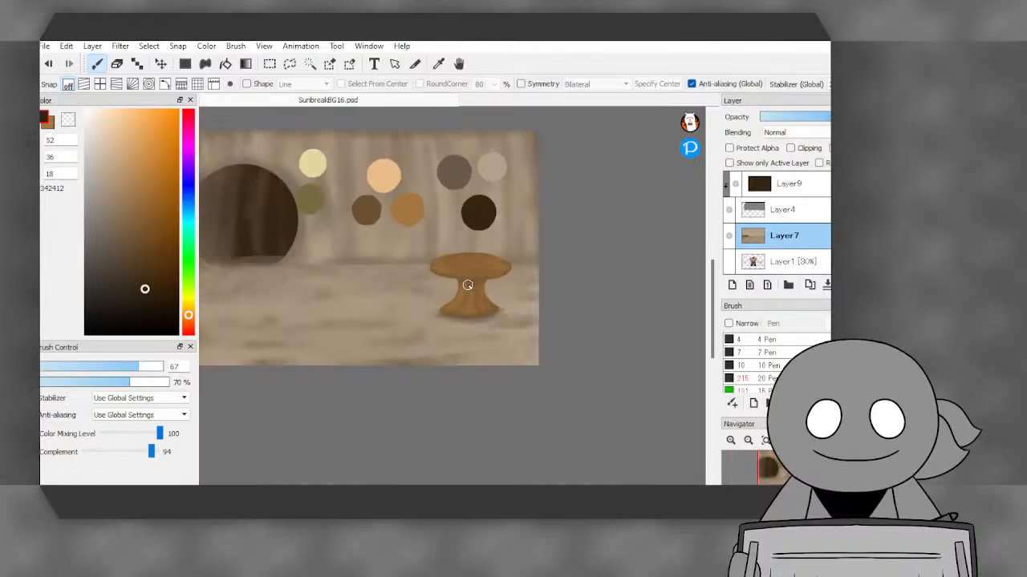
scroll(442, 287, up, 1)
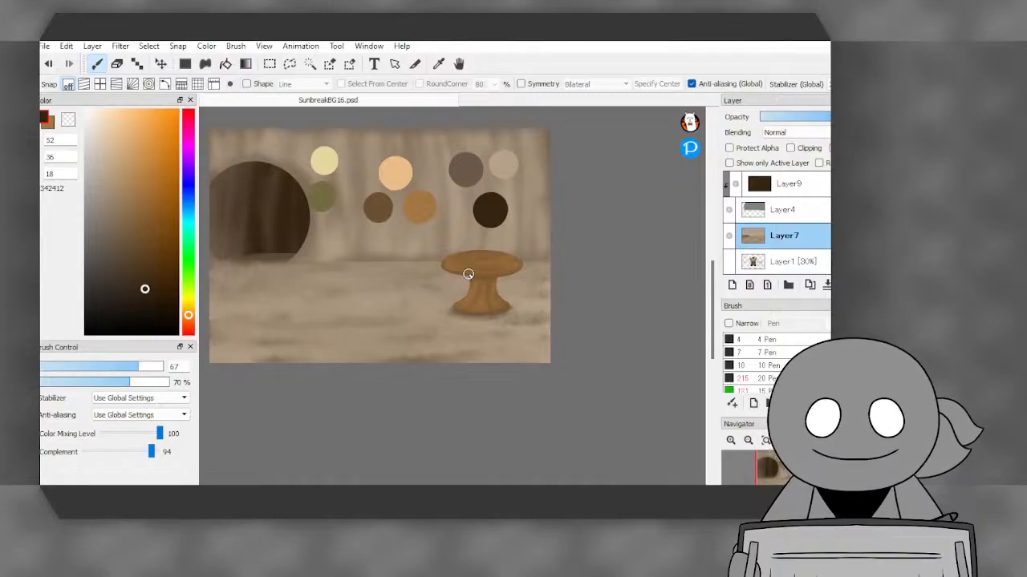
scroll(468, 275, down, 1)
scroll(419, 246, up, 2)
scroll(528, 299, up, 2)
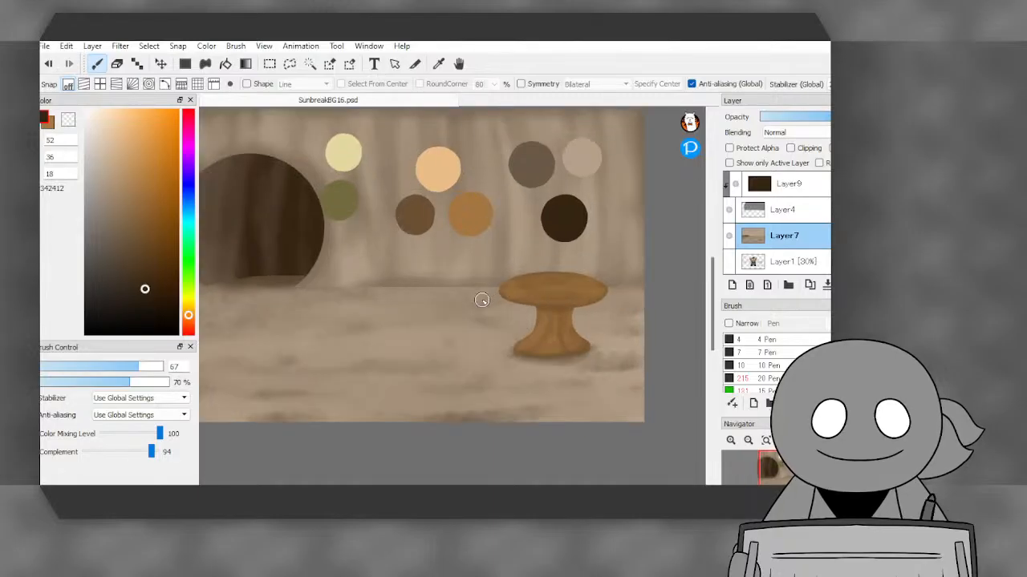
scroll(481, 298, down, 2)
scroll(553, 297, down, 2)
scroll(573, 283, up, 3)
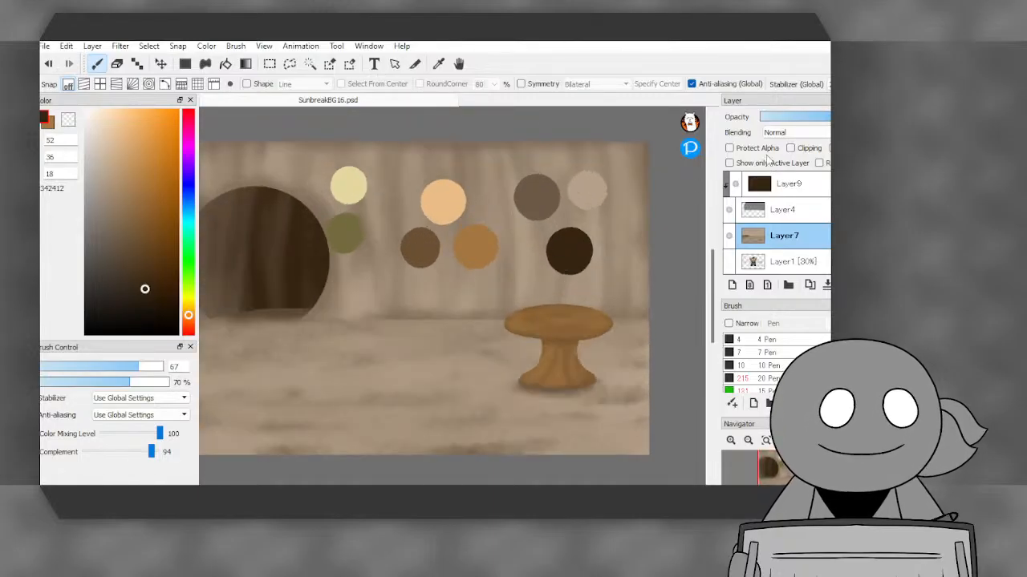
click(438, 64)
- Hide the swatch-circle Layer8, select the sketch Layer6, and eyedrop its grey
click(341, 222)
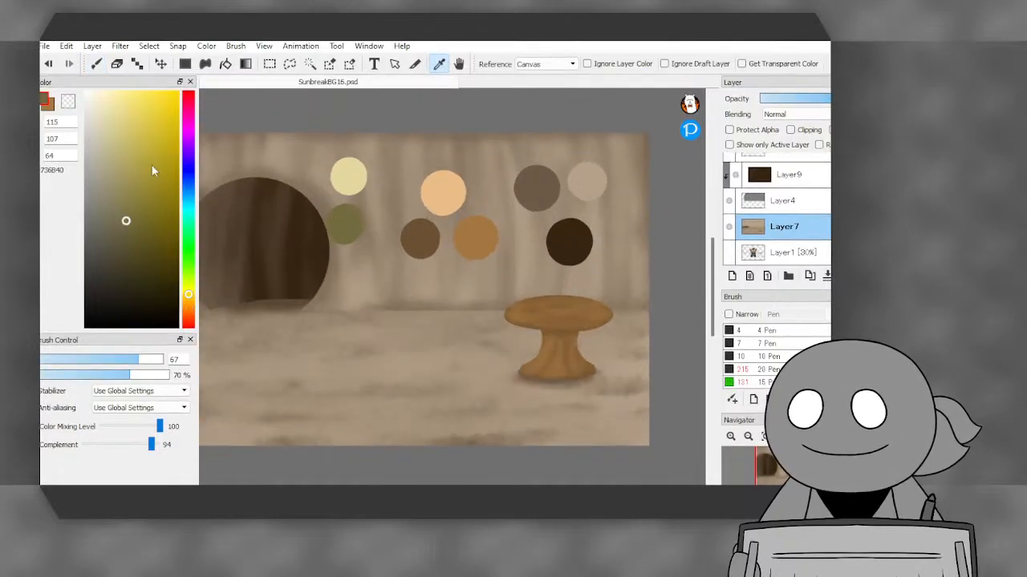
click(47, 106)
click(345, 174)
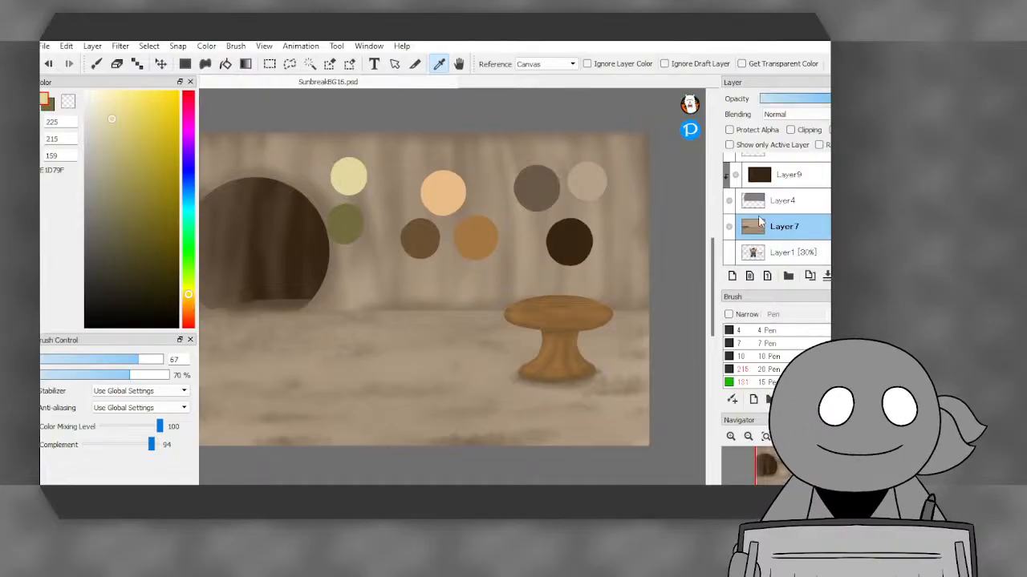
scroll(760, 222, up, 5)
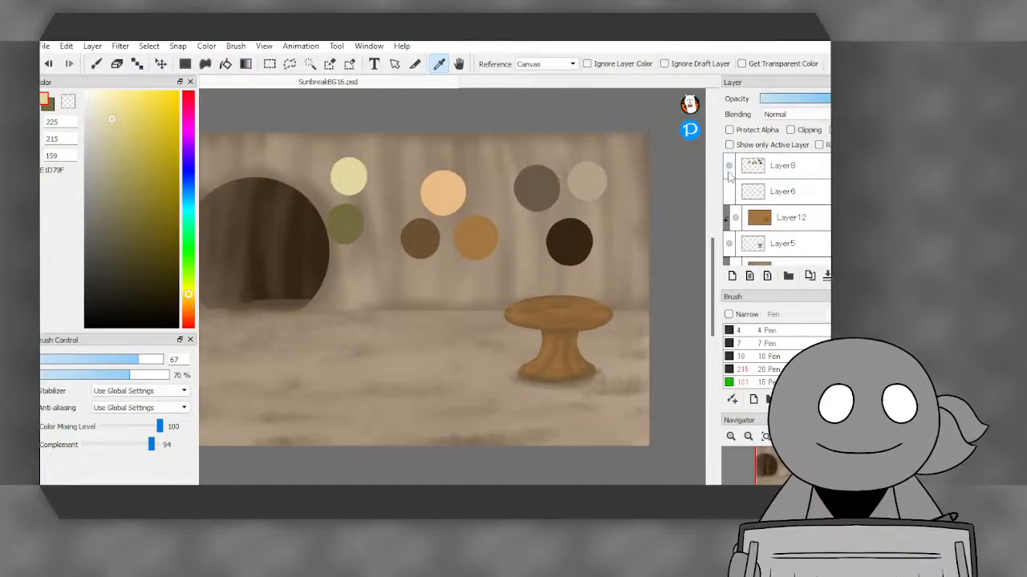
click(729, 168)
click(729, 191)
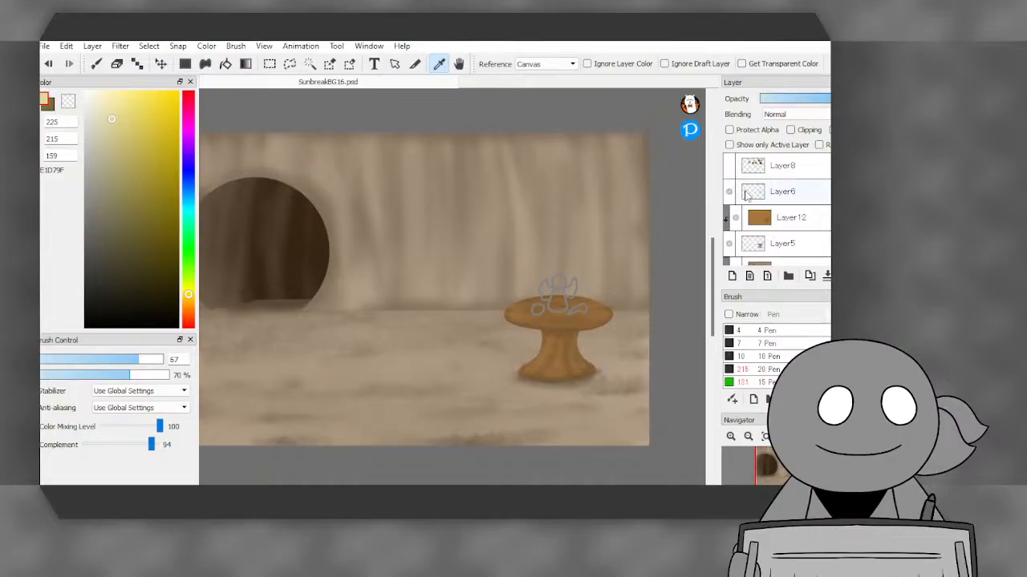
click(753, 193)
scroll(558, 281, up, 5)
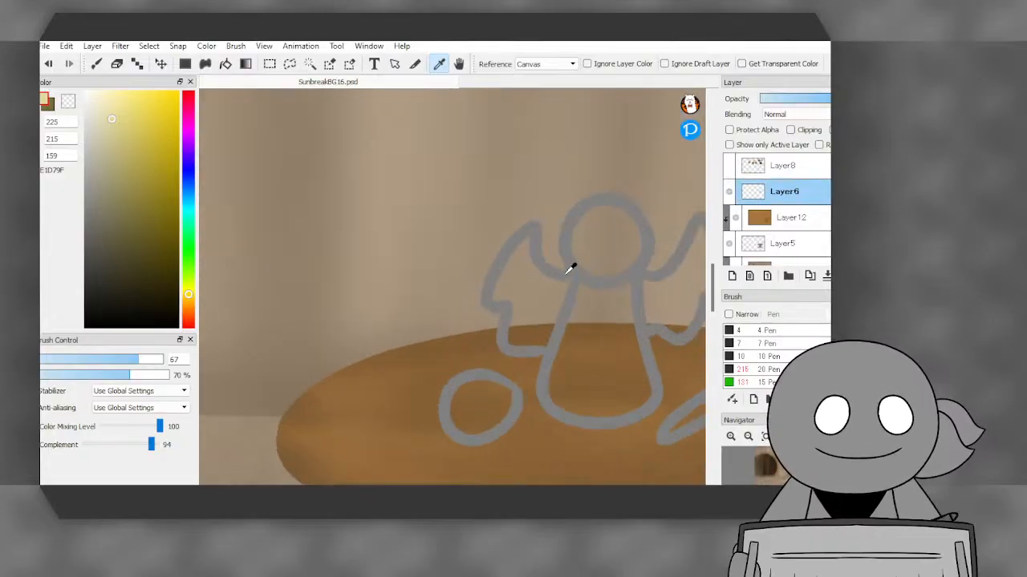
click(563, 245)
- Bucket-fill the angel's body, both wings, head, round shape and loop grey
click(227, 65)
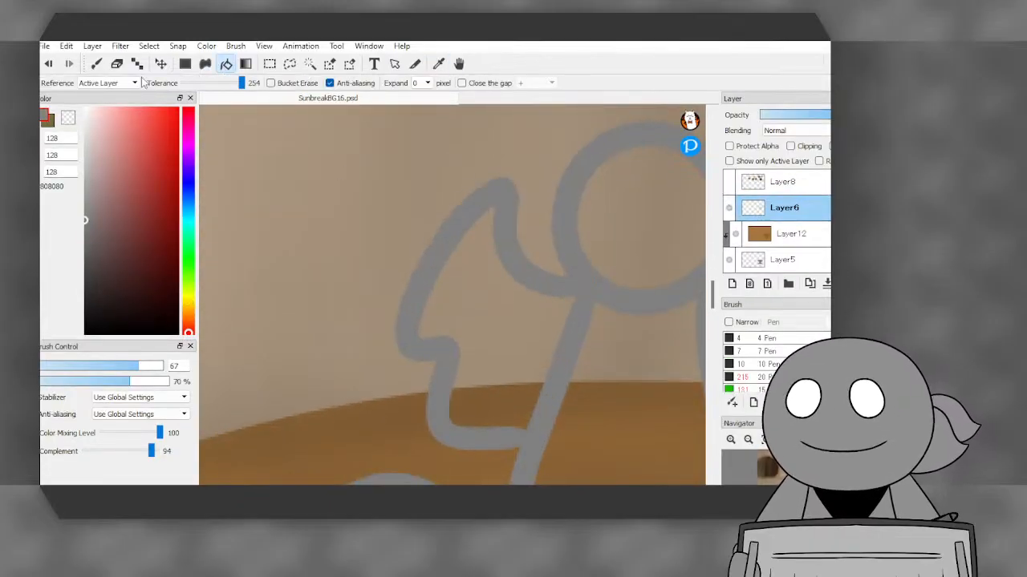
scroll(369, 195, down, 5)
click(479, 252)
click(522, 228)
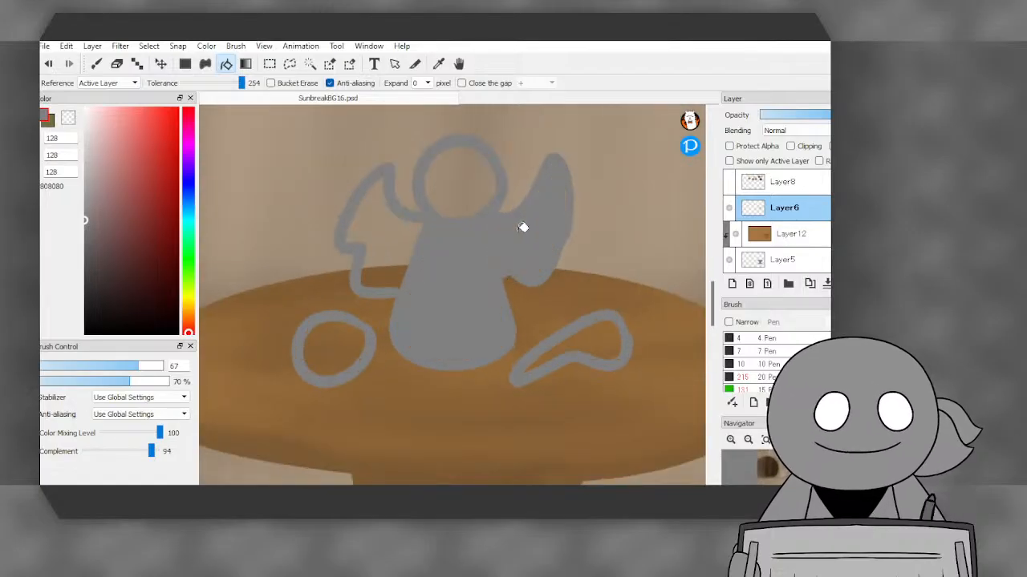
click(456, 173)
click(397, 251)
click(320, 325)
click(592, 337)
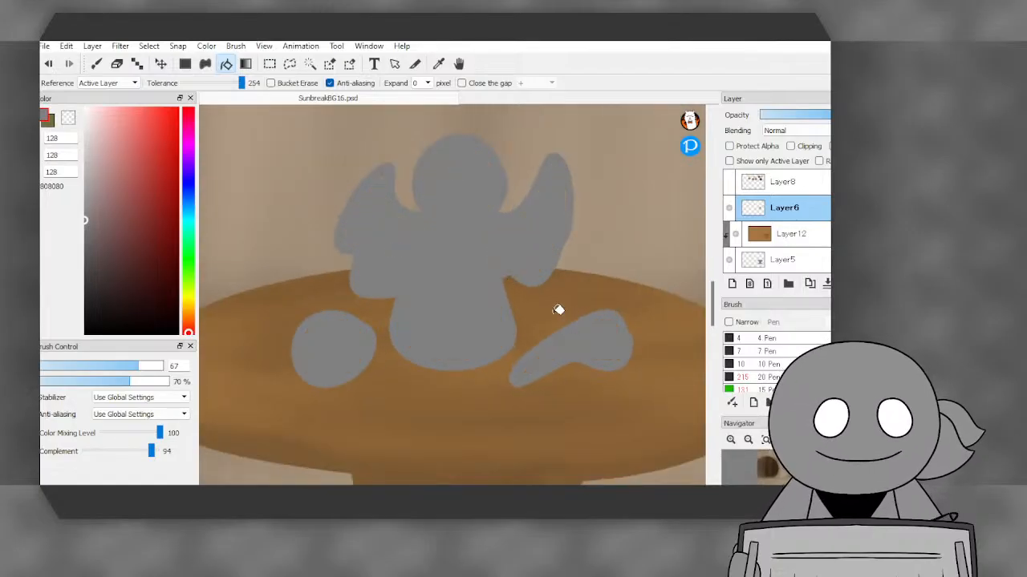
scroll(558, 309, down, 2)
- Add Layer 13 clipped to the grey fill and sample the pale yellow swatch
click(749, 284)
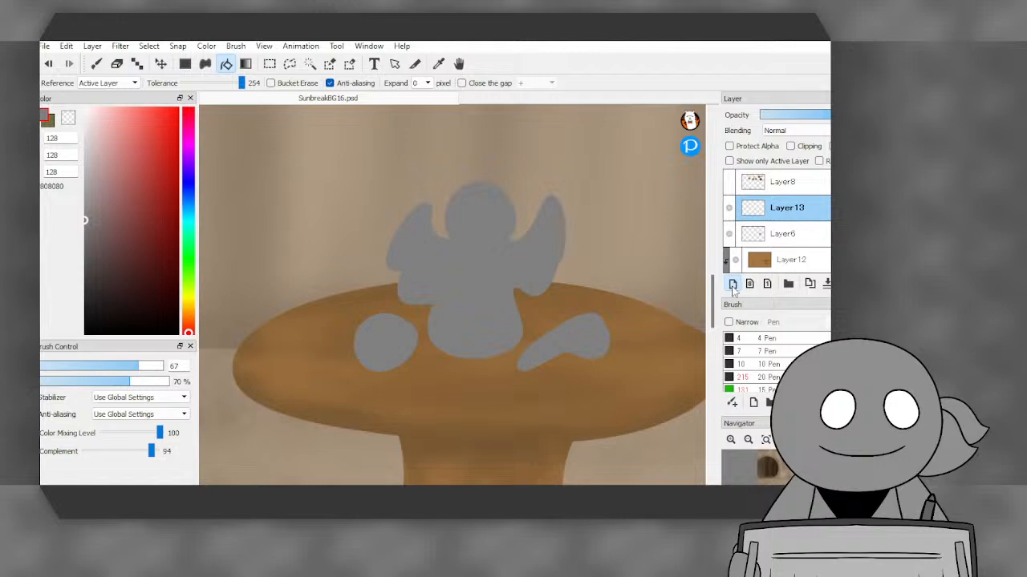
click(798, 149)
scroll(578, 258, down, 3)
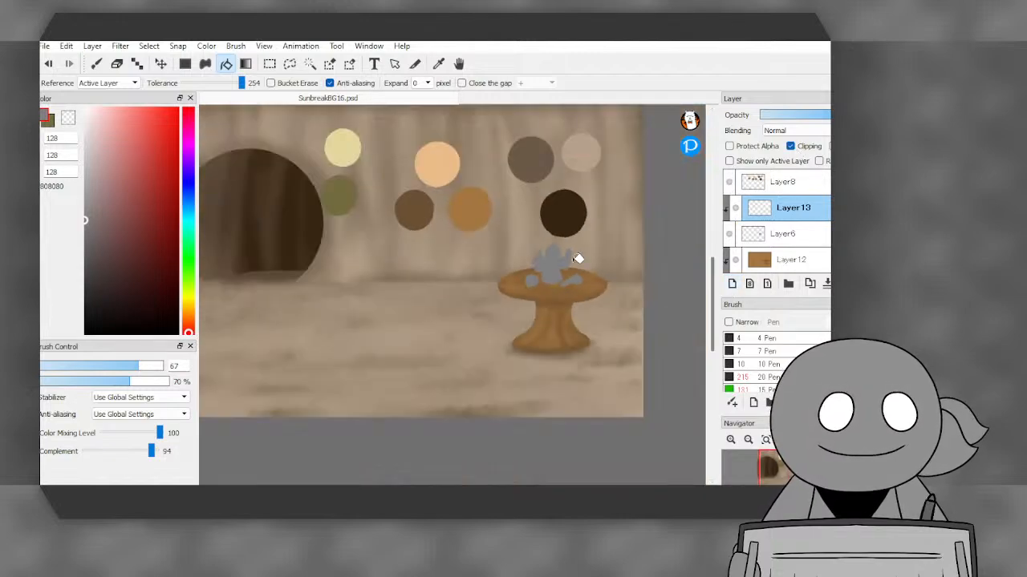
scroll(365, 170, up, 2)
click(439, 63)
click(337, 120)
- Bucket-fill the angel figure pale yellow and pick a dark olive for shading
scroll(500, 218, down, 2)
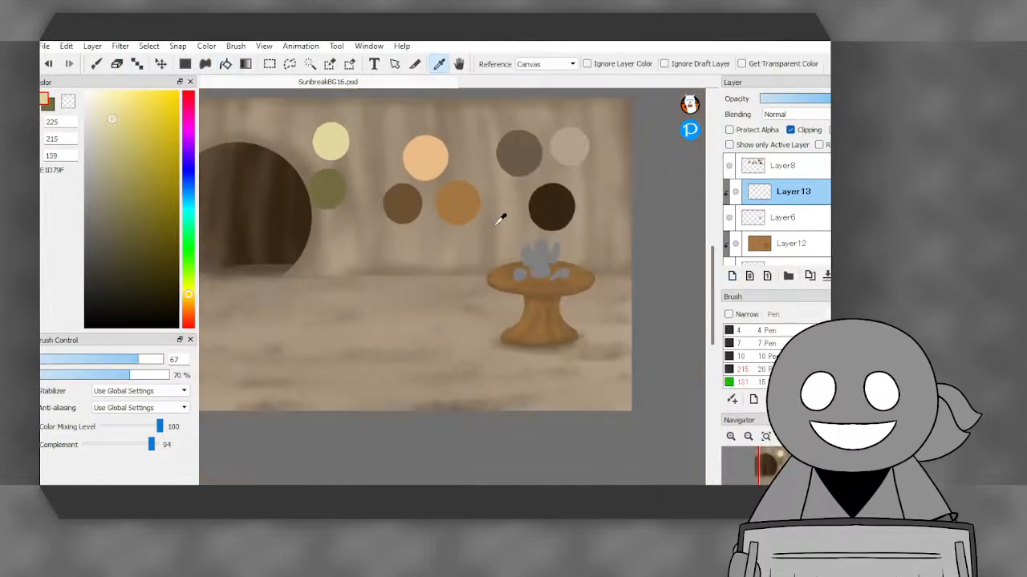
scroll(551, 191, down, 1)
scroll(551, 191, up, 2)
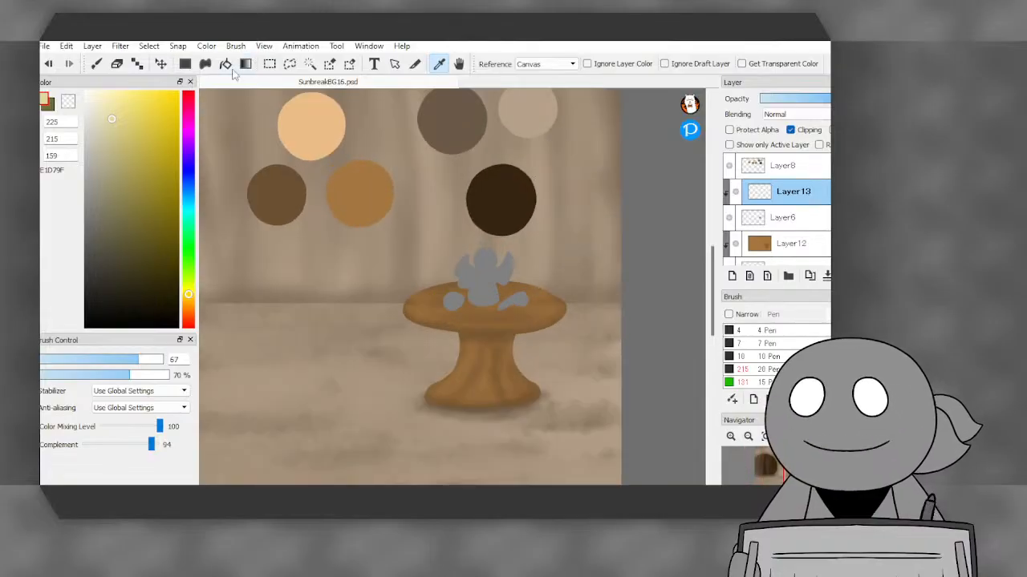
click(230, 68)
click(514, 275)
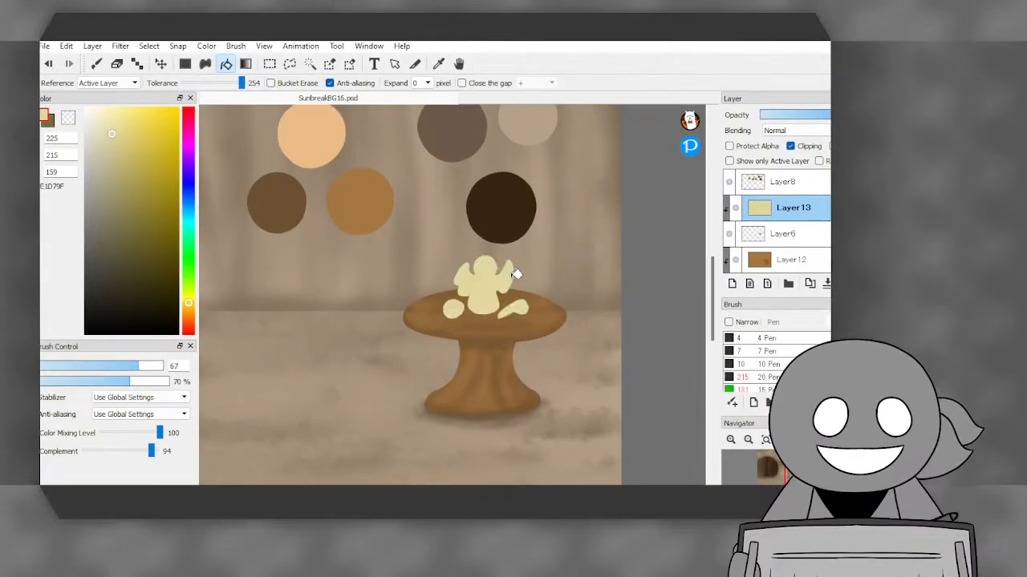
scroll(508, 273, down, 1)
scroll(295, 228, up, 1)
click(48, 120)
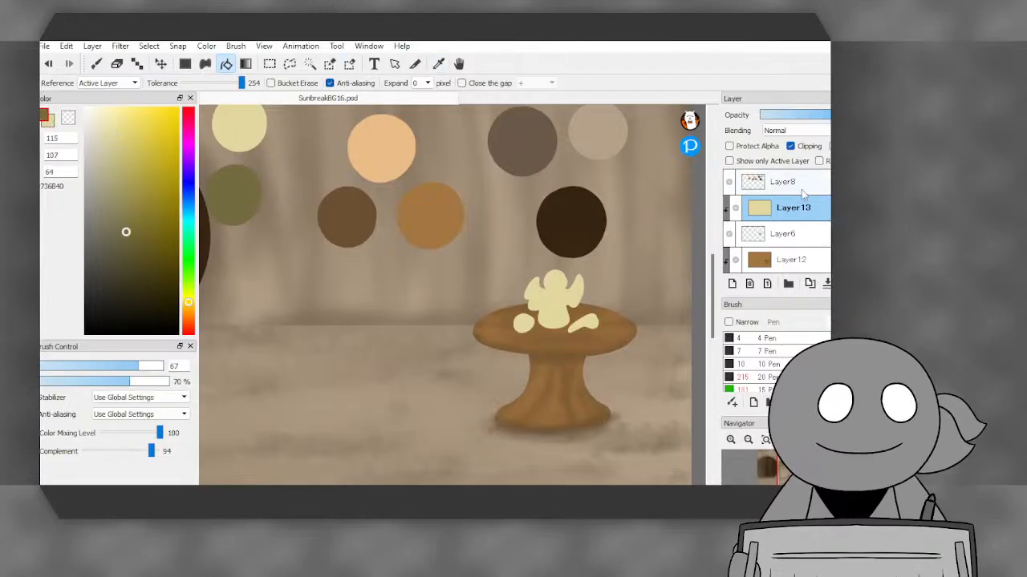
- Select the Pen tool for freehand shading
click(96, 64)
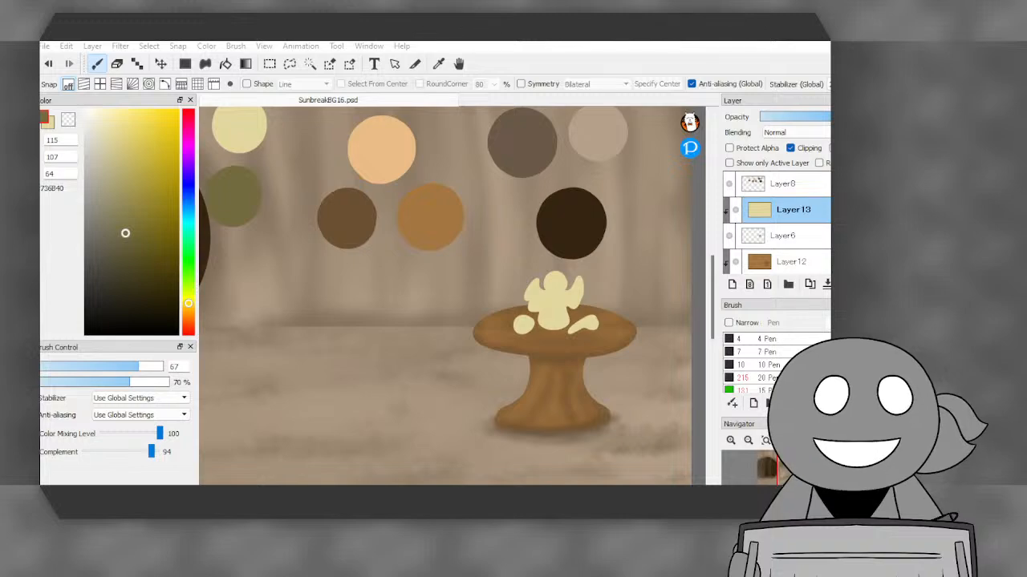
- Blend dark olive shading over the angel's head, body and left wing edge
scroll(481, 244, down, 2)
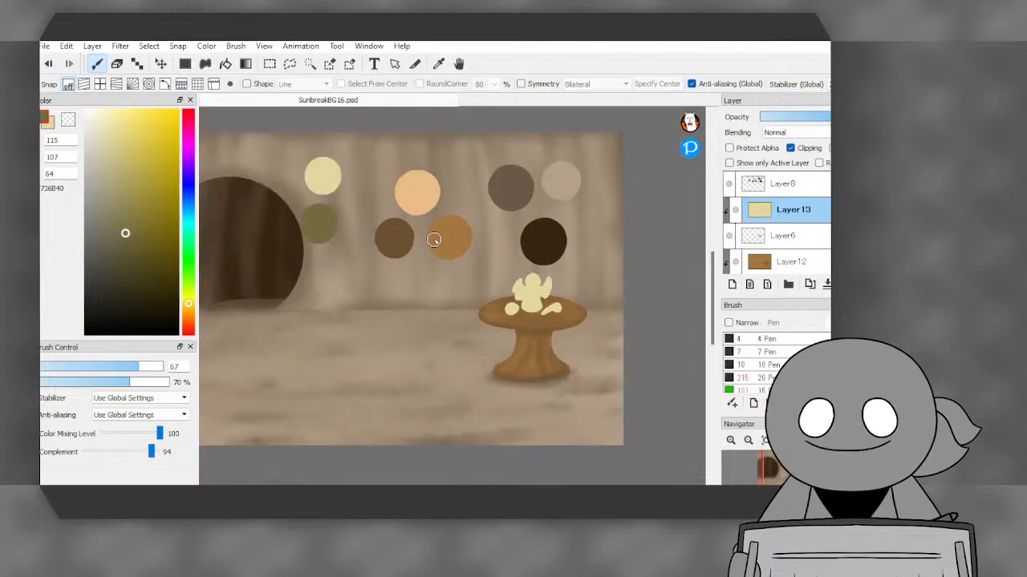
scroll(770, 223, down, 1)
scroll(469, 230, up, 1)
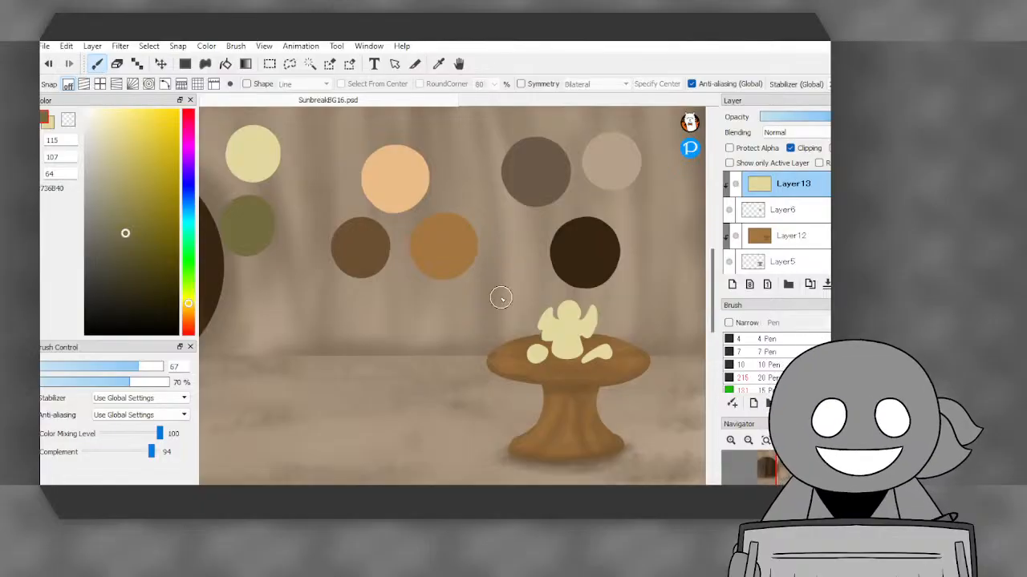
scroll(591, 300, up, 3)
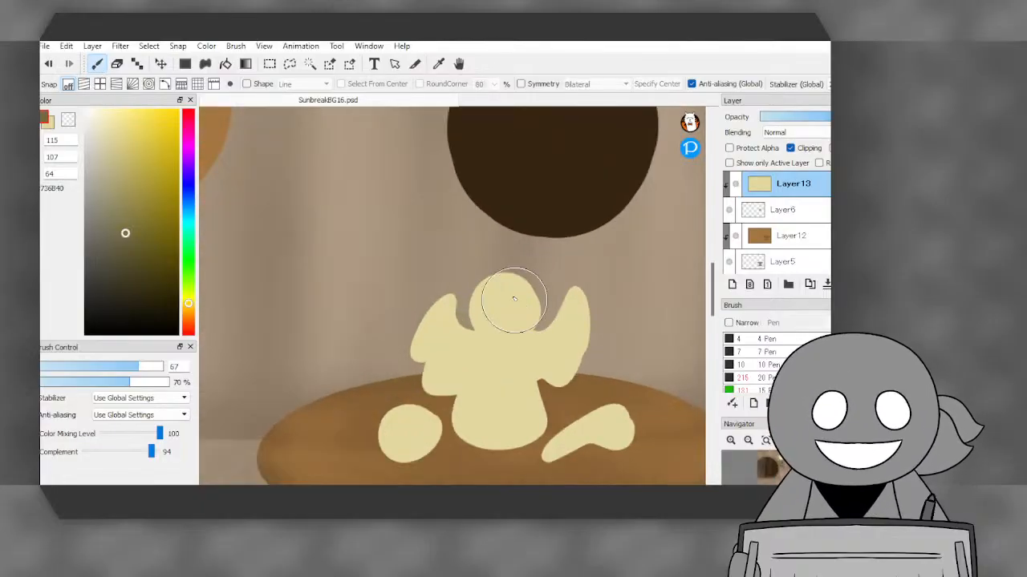
mouse_move(537, 325)
mouse_down()
mouse_move(500, 321)
mouse_move(499, 275)
mouse_move(489, 348)
mouse_move(482, 324)
mouse_move(451, 443)
mouse_move(463, 418)
mouse_move(534, 441)
mouse_move(543, 431)
mouse_move(522, 307)
mouse_move(497, 421)
mouse_move(512, 312)
mouse_move(495, 432)
mouse_move(516, 303)
mouse_move(494, 436)
mouse_up()
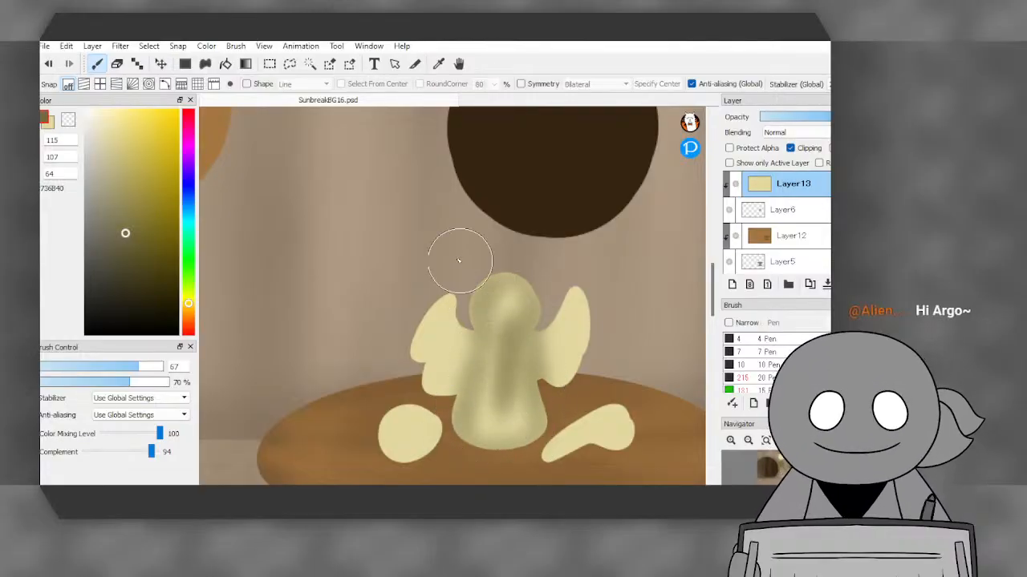
mouse_move(449, 281)
mouse_down()
mouse_move(399, 355)
mouse_move(426, 321)
mouse_move(433, 385)
mouse_move(445, 409)
mouse_move(451, 399)
mouse_up()
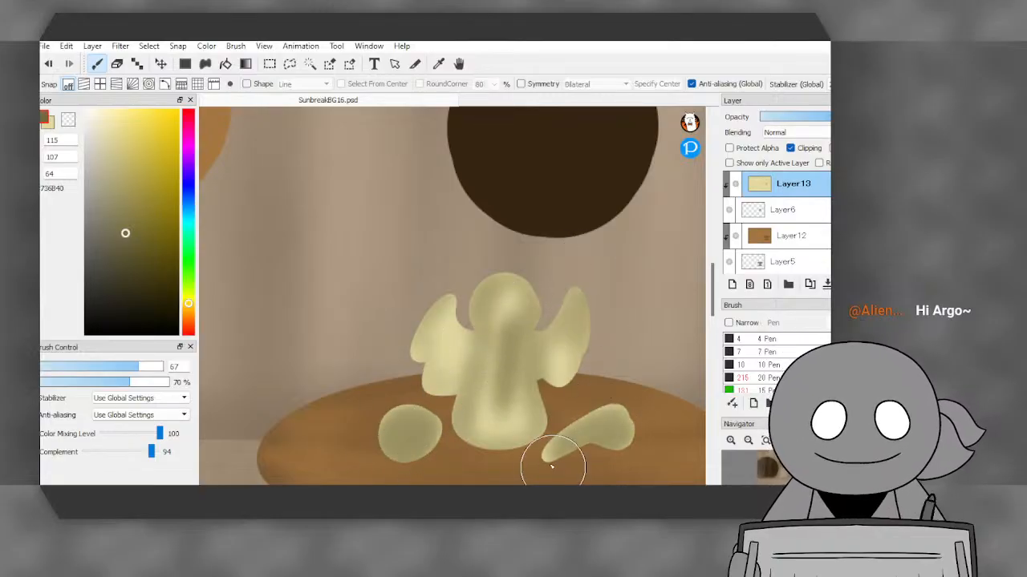
- Lighten and smooth the figure's dark centre with the light yellow
click(42, 128)
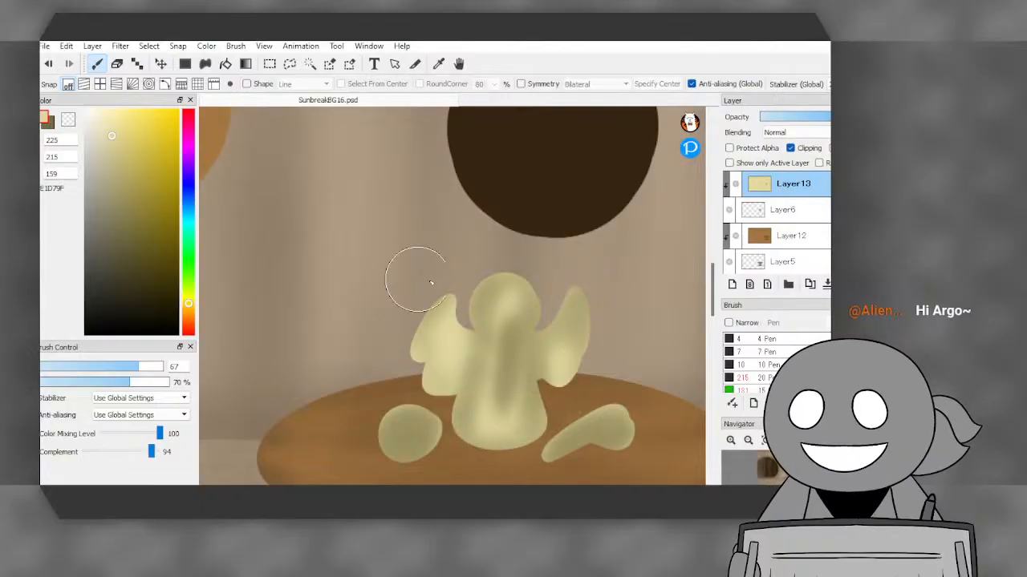
drag(510, 267, 505, 469)
mouse_move(509, 242)
mouse_down()
mouse_move(479, 448)
mouse_move(462, 442)
mouse_up()
mouse_move(493, 272)
mouse_down()
mouse_move(507, 414)
mouse_move(533, 476)
mouse_up()
drag(517, 243, 506, 436)
drag(502, 259, 518, 317)
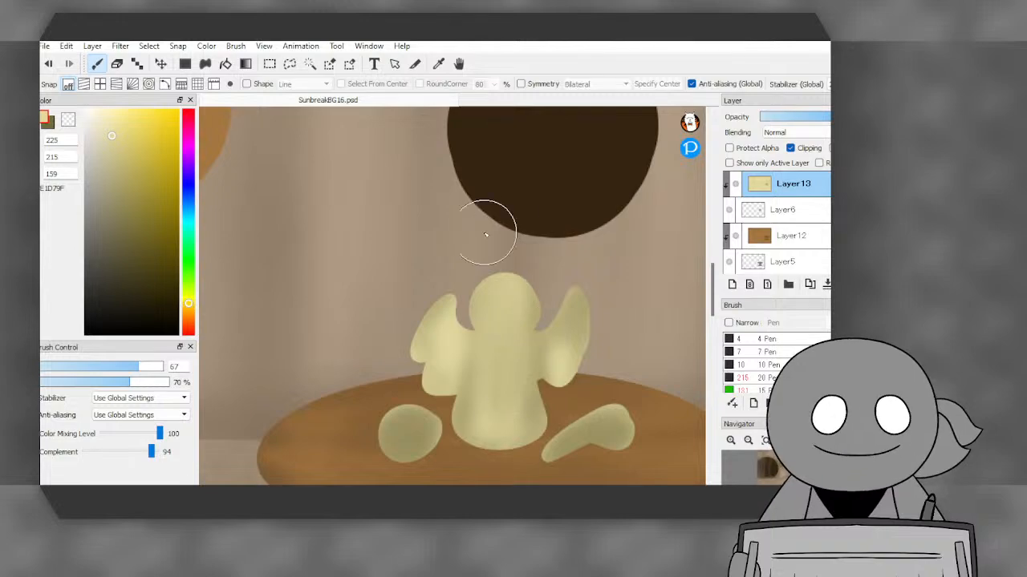
- Shade the head's lower and right edges in dark olive and soften them
click(48, 122)
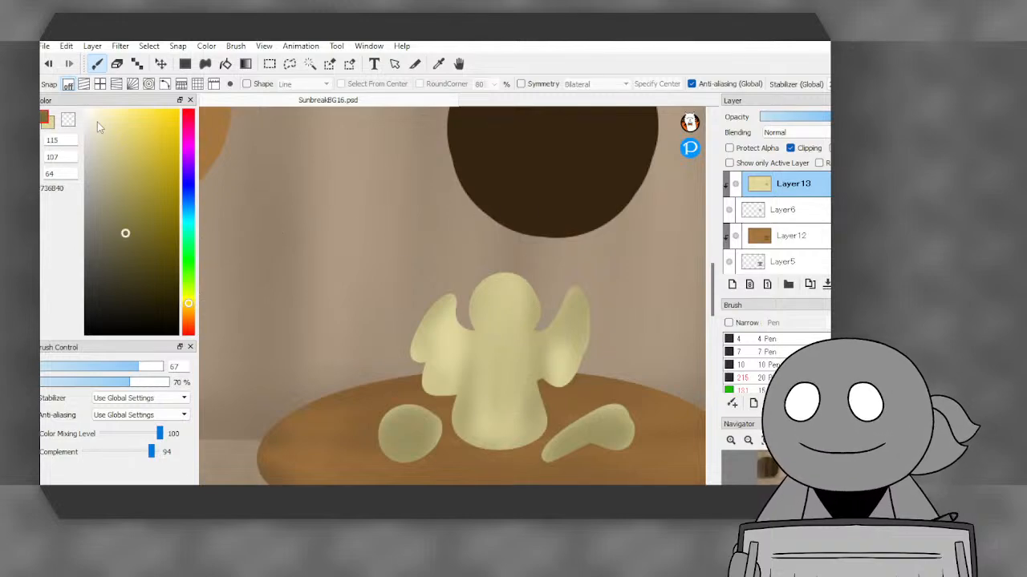
drag(479, 281, 514, 330)
drag(525, 283, 491, 322)
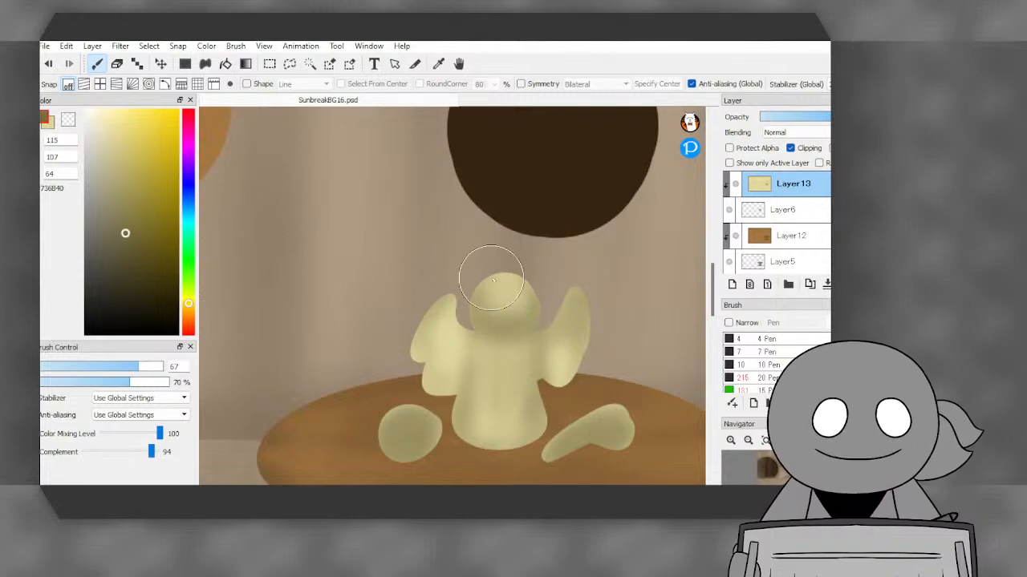
drag(493, 280, 493, 307)
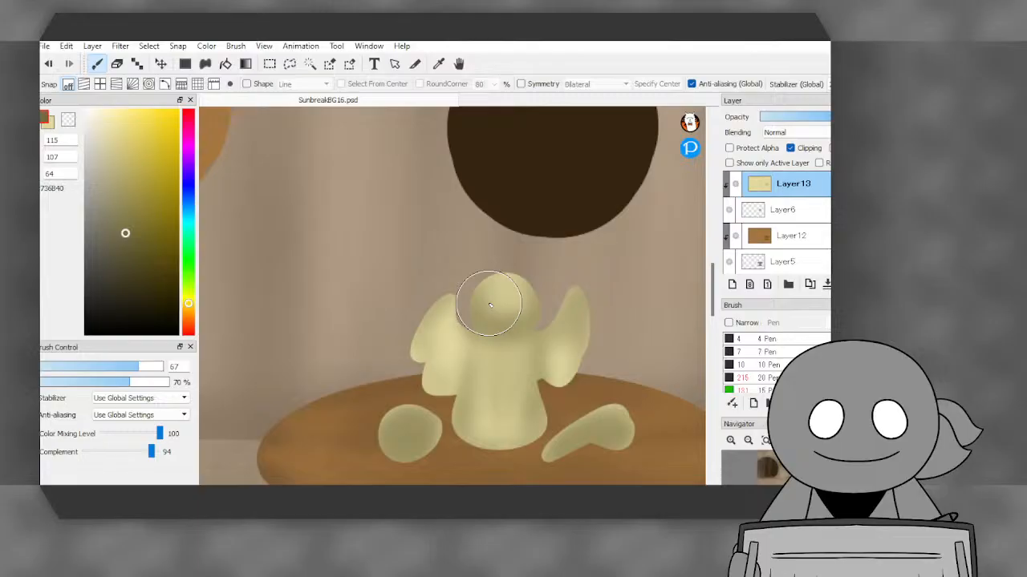
- Hide Layer13, select Layer6, eyedrop the grey and choose the small 10 Pen
click(735, 184)
click(766, 210)
click(440, 64)
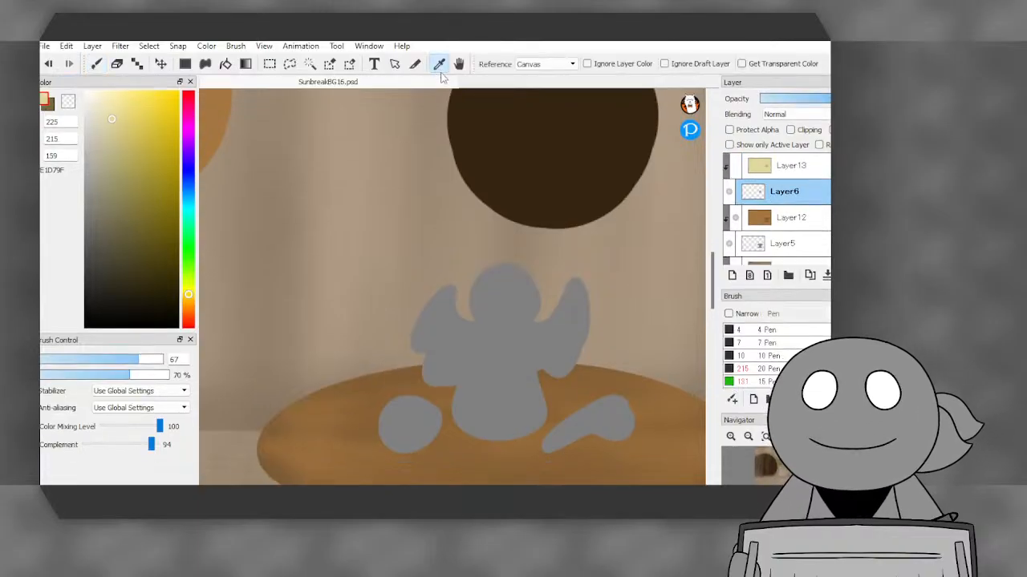
click(612, 415)
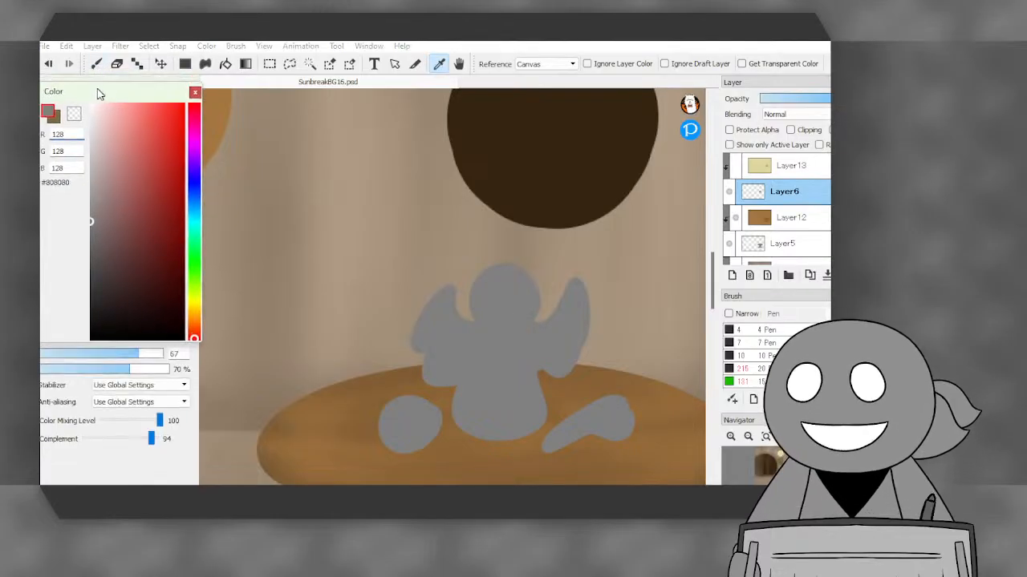
click(97, 64)
click(745, 365)
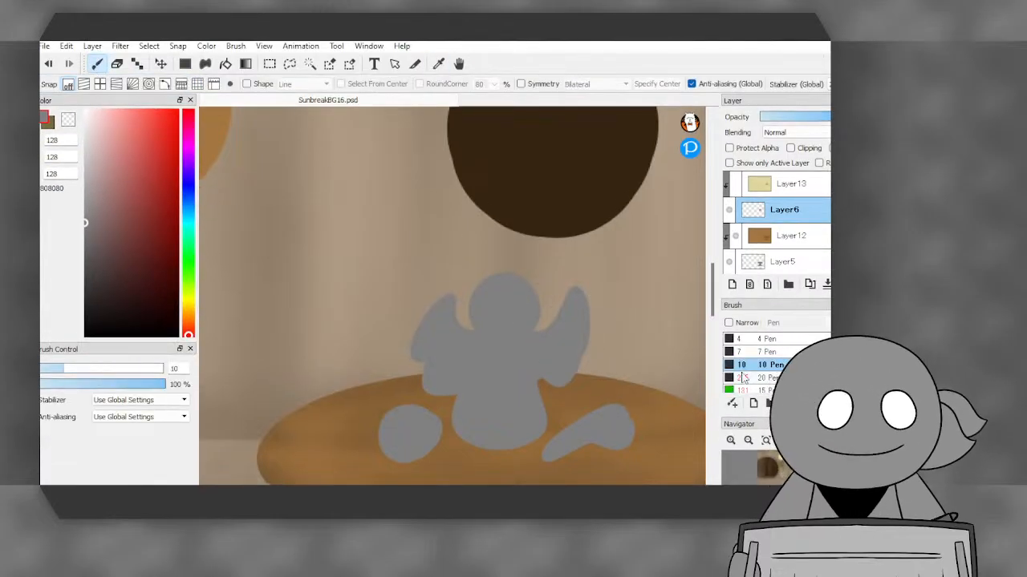
- Erase the grey blade's right tip with transparent colour
scroll(634, 400, up, 2)
click(68, 118)
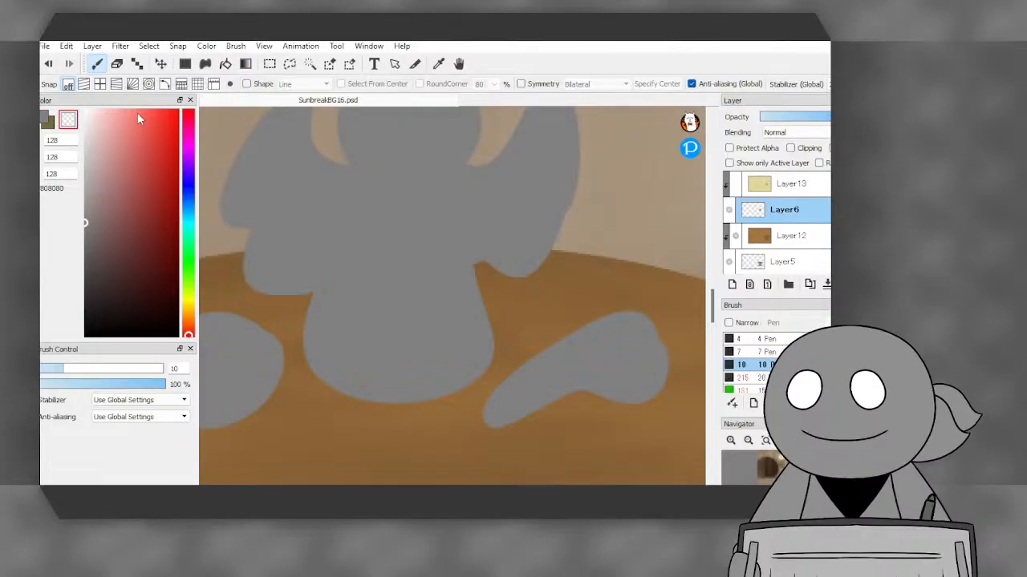
drag(674, 337, 654, 357)
mouse_move(594, 395)
mouse_down()
mouse_move(641, 388)
mouse_move(692, 359)
mouse_move(596, 384)
mouse_up()
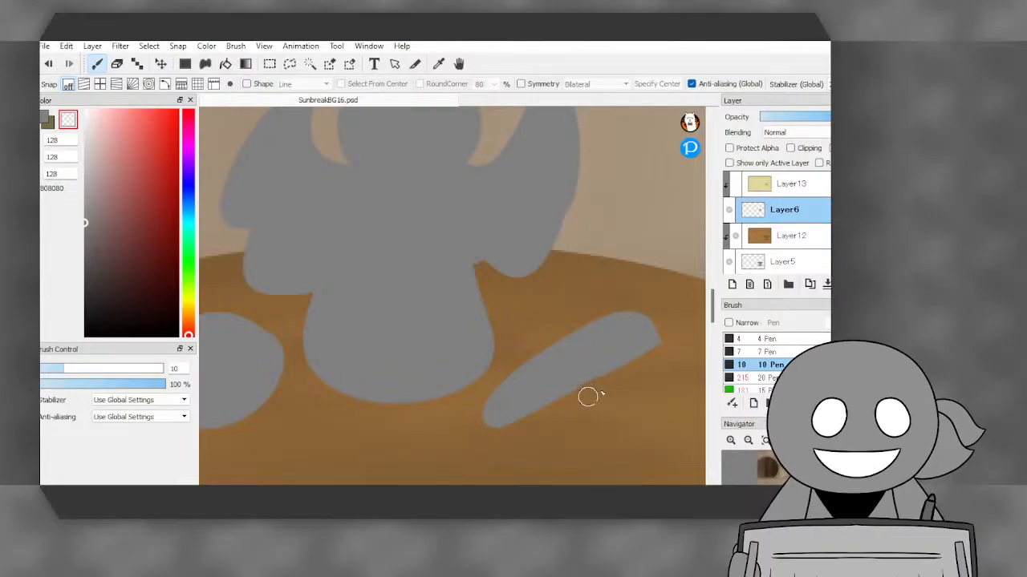
click(46, 119)
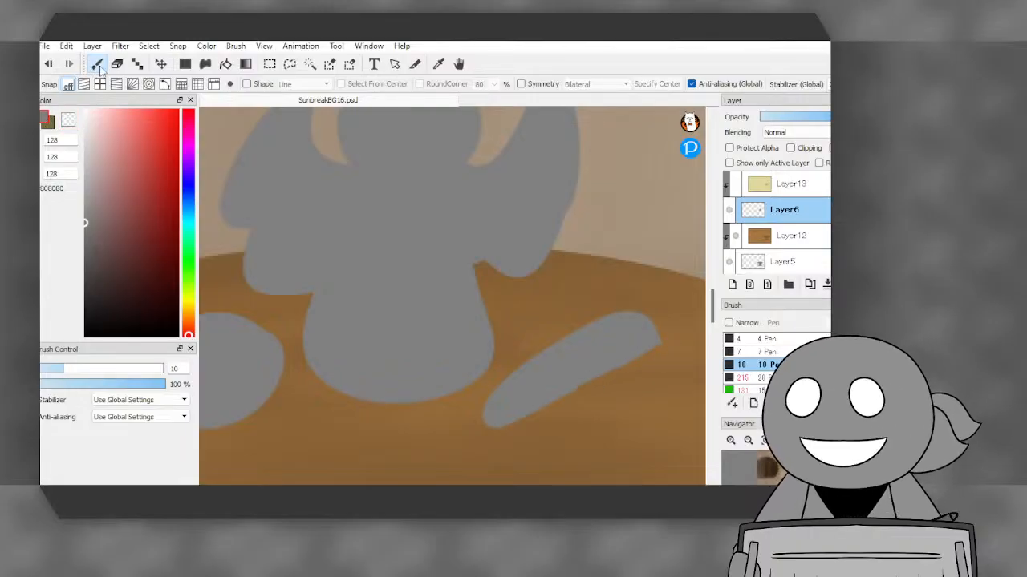
scroll(638, 302, down, 2)
scroll(638, 297, up, 3)
- Discard a trial crossguard stroke and trim the pointed corner off the blade tip
drag(478, 274, 614, 421)
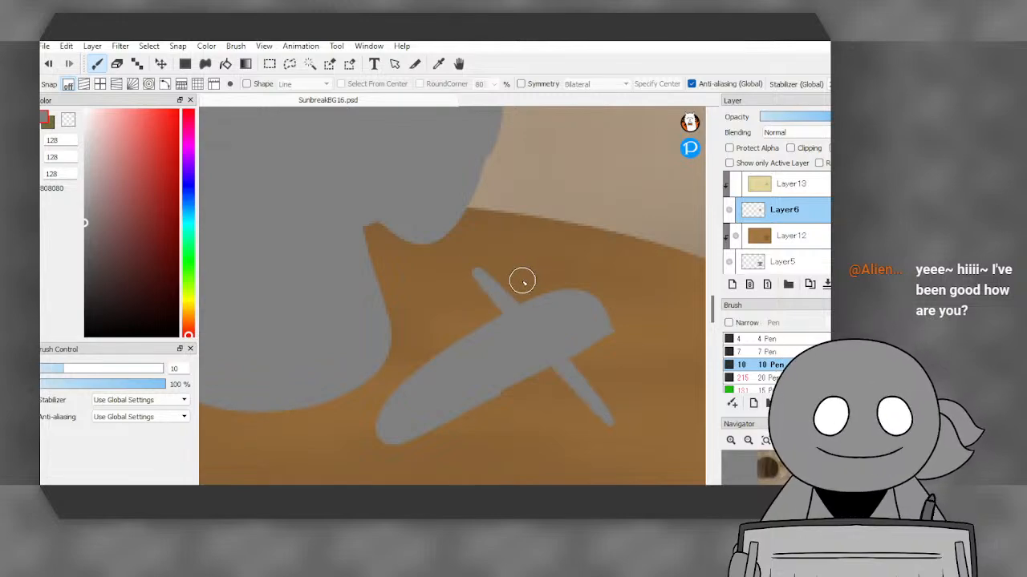
click(50, 64)
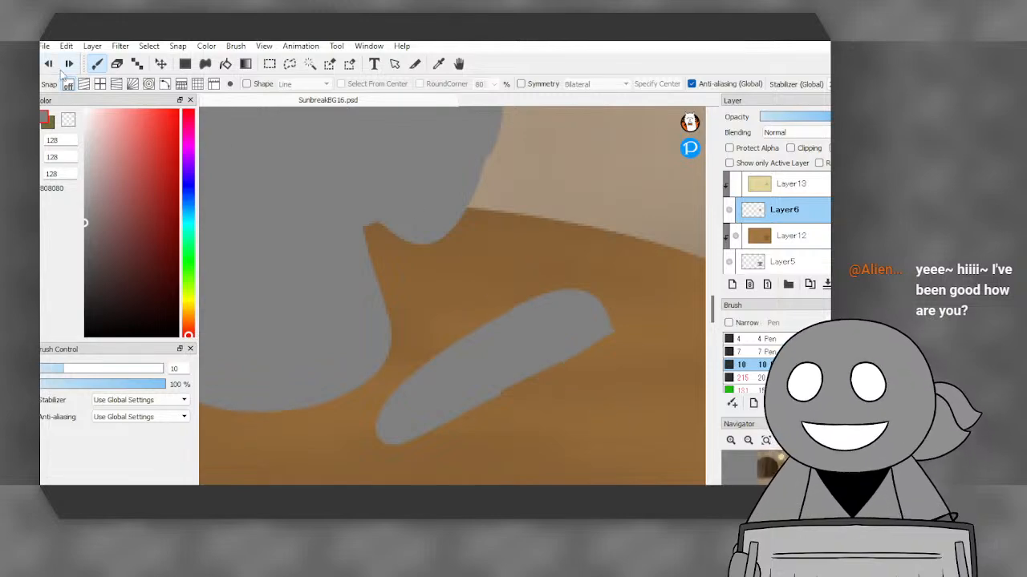
click(69, 121)
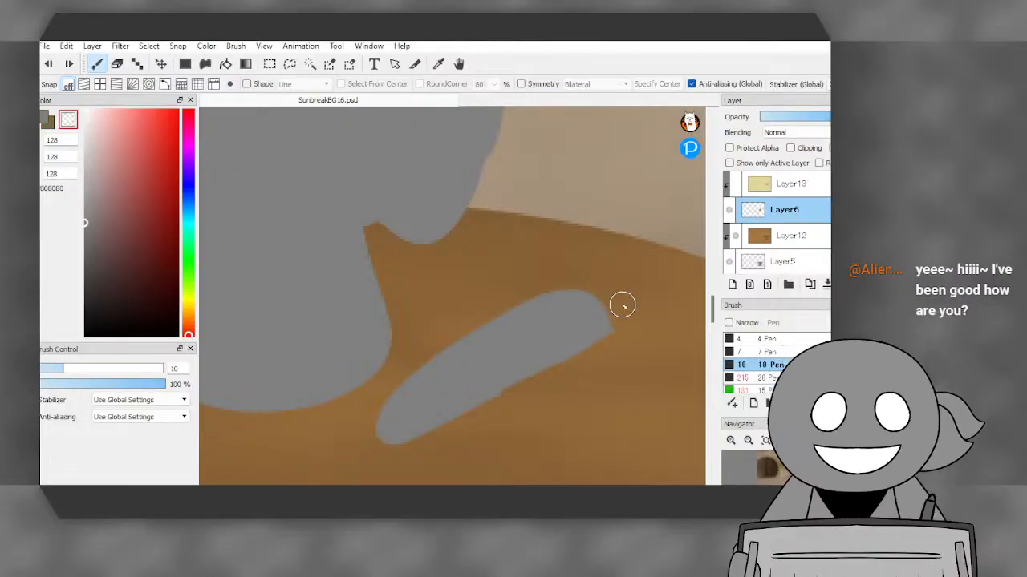
drag(622, 305, 615, 339)
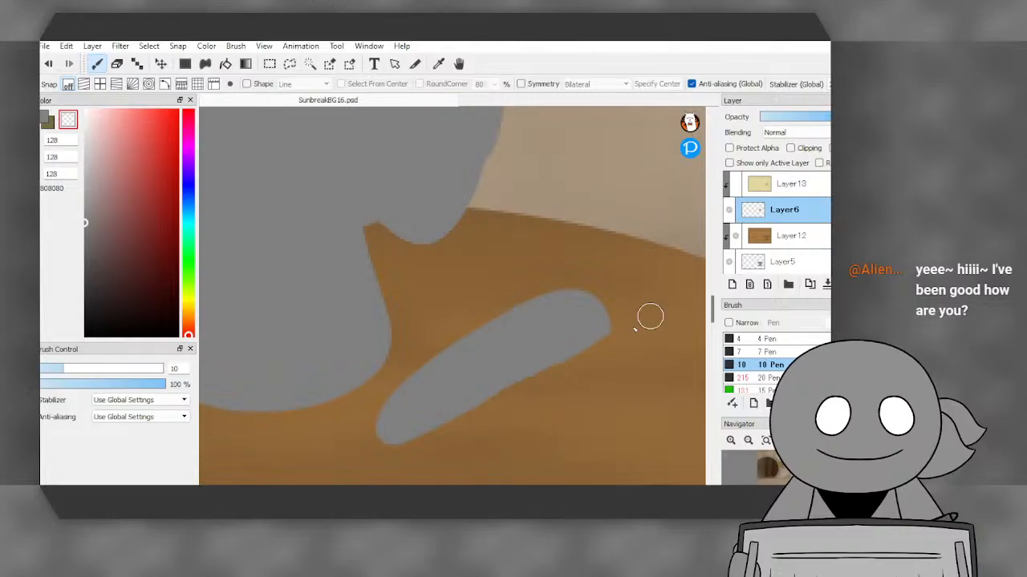
click(47, 121)
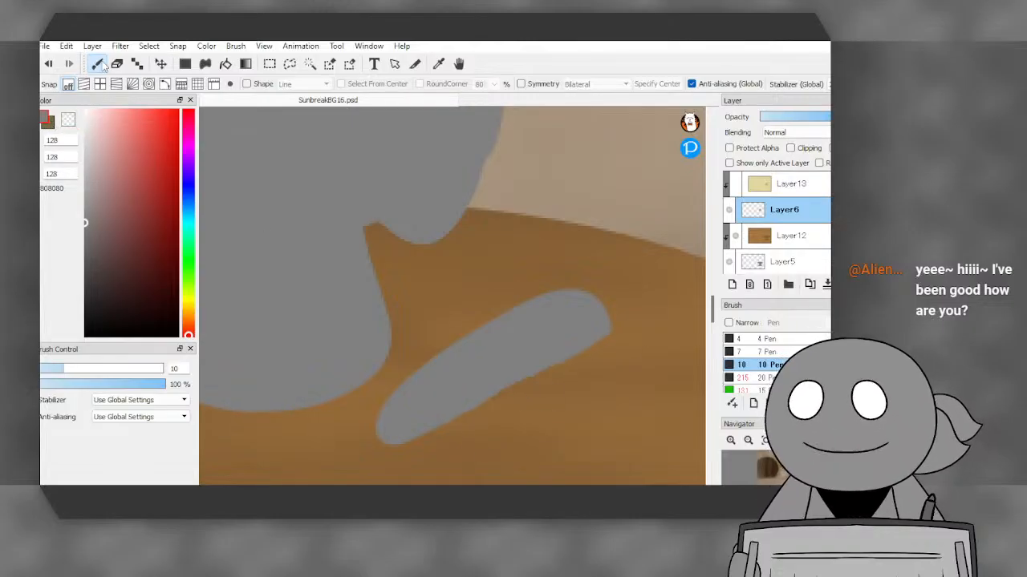
click(97, 64)
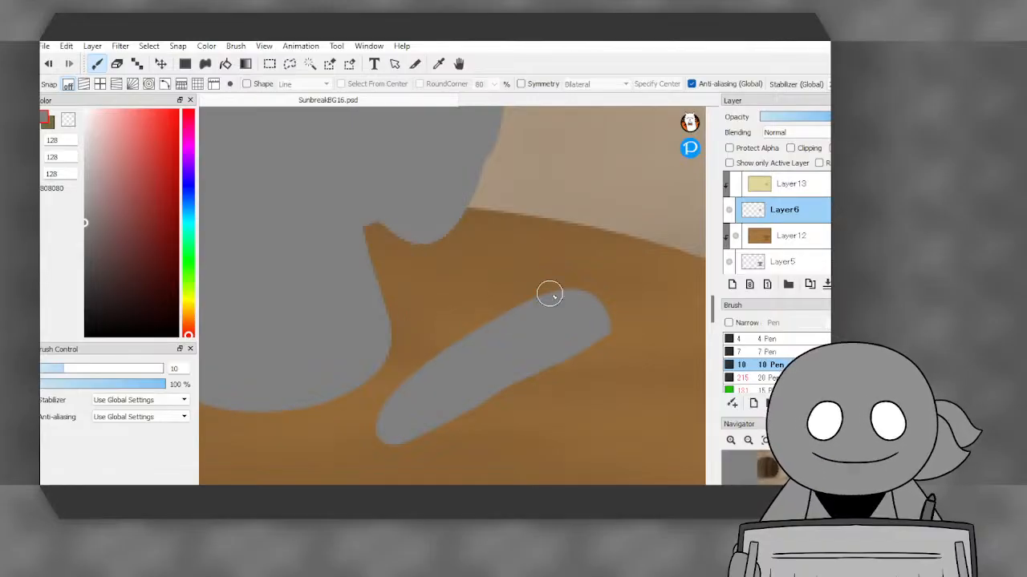
- Paint a grey looping swirl with a tapered swoosh along the blade, filling its gaps
mouse_move(446, 332)
mouse_down()
mouse_move(515, 247)
mouse_move(494, 285)
mouse_move(529, 301)
mouse_up()
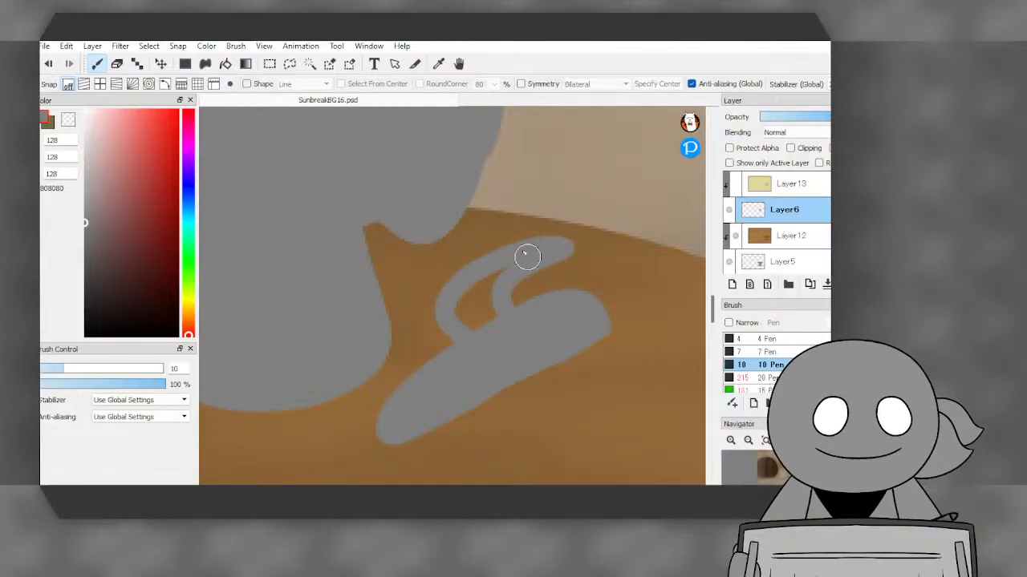
drag(572, 370, 477, 378)
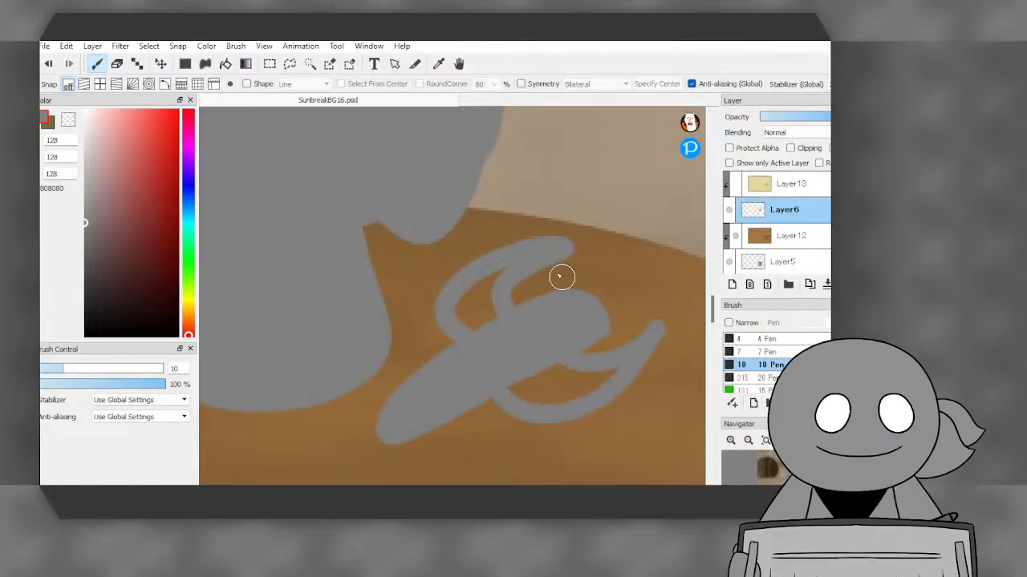
drag(566, 234, 630, 242)
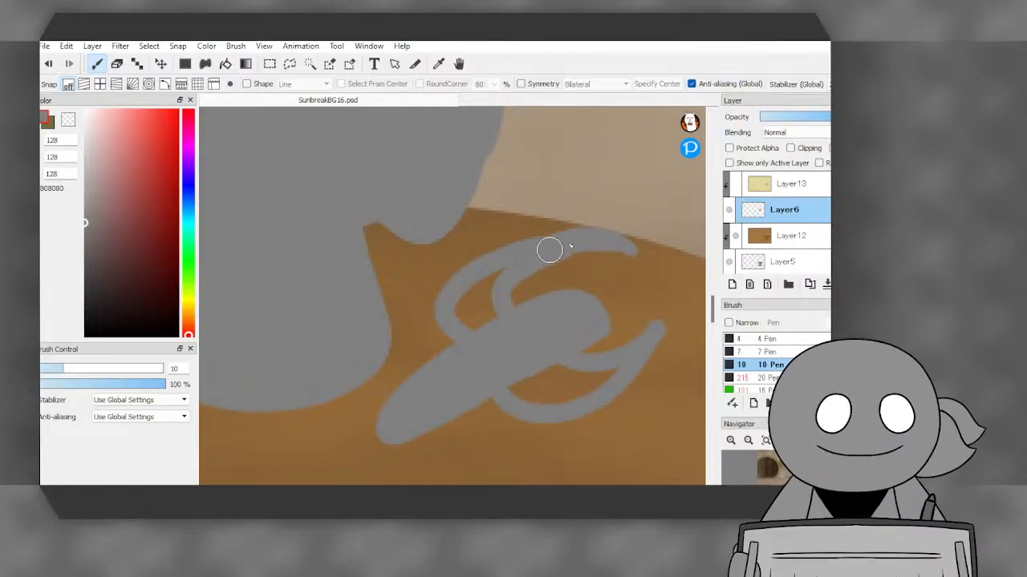
drag(651, 353, 655, 291)
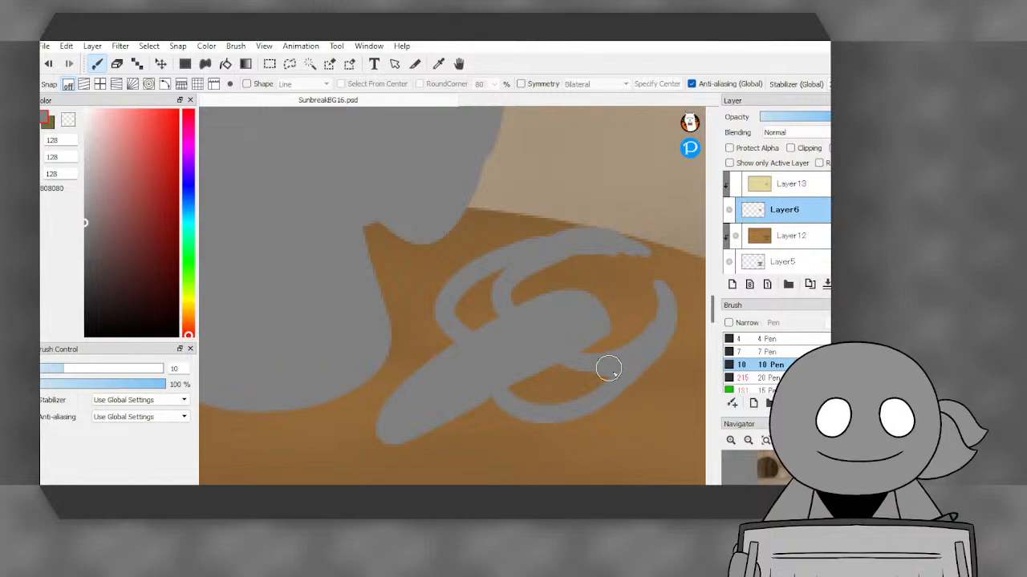
mouse_move(482, 290)
mouse_down()
mouse_move(449, 314)
mouse_move(476, 328)
mouse_up()
mouse_move(525, 376)
mouse_down()
mouse_move(514, 411)
mouse_move(530, 404)
mouse_move(504, 389)
mouse_move(548, 372)
mouse_move(570, 396)
mouse_up()
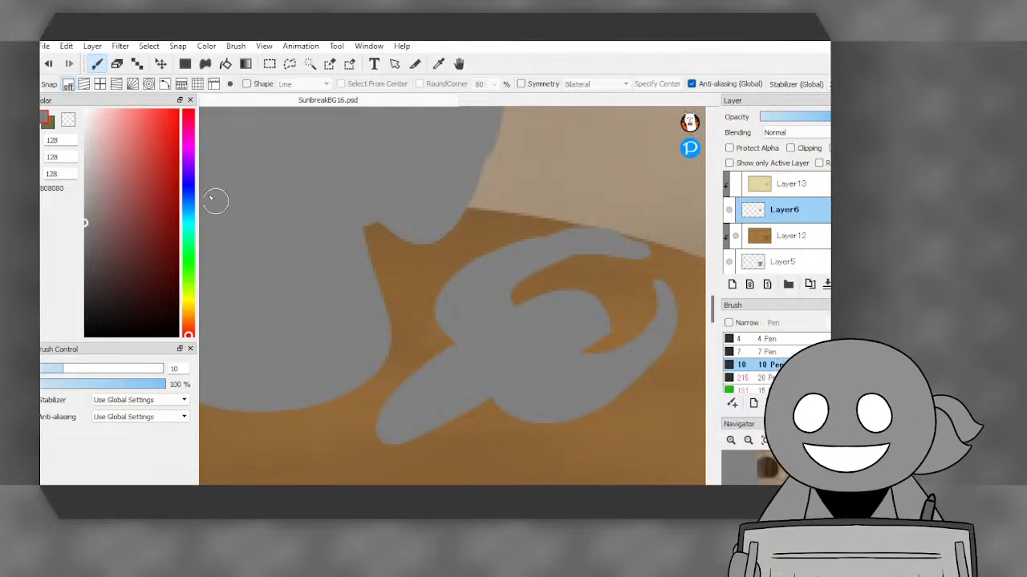
- Freehand-select the grey shape's lower loop, nudge it slightly down, then clear the selection
click(289, 64)
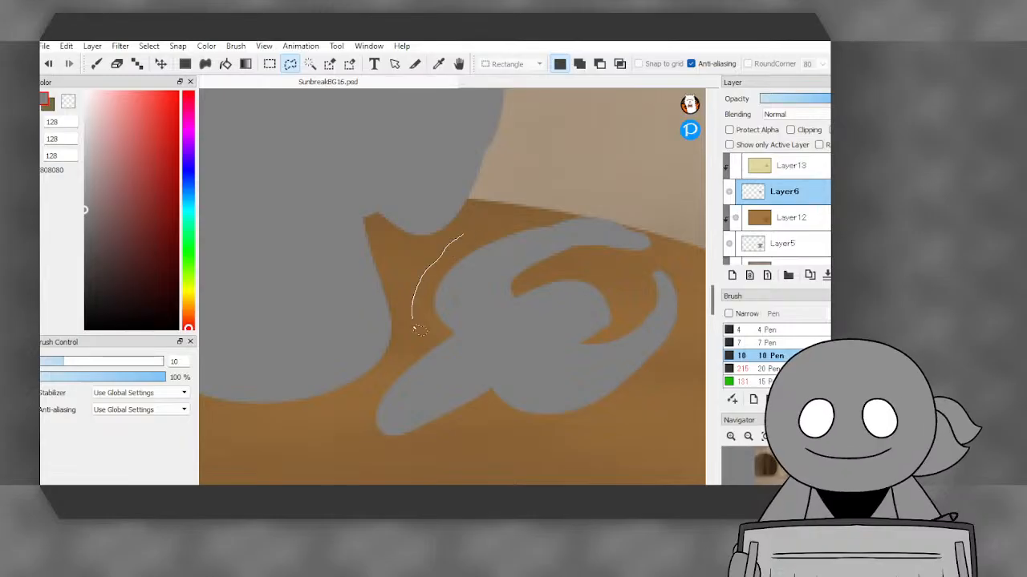
mouse_move(420, 330)
mouse_down()
mouse_move(389, 475)
mouse_move(620, 469)
mouse_move(720, 293)
mouse_move(580, 183)
mouse_move(456, 244)
mouse_move(421, 217)
mouse_move(456, 293)
mouse_up()
click(163, 64)
scroll(426, 223, down, 2)
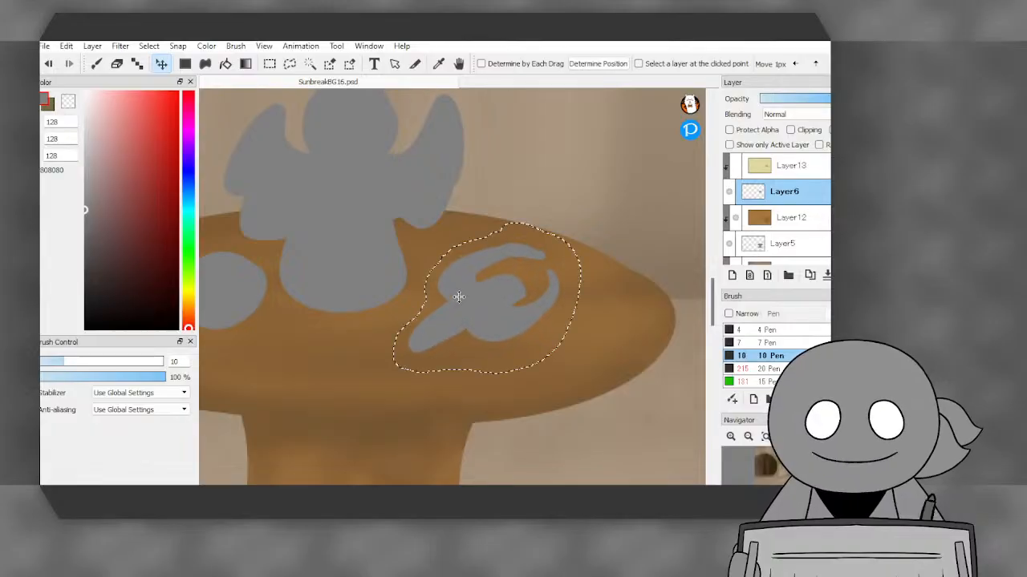
click(269, 64)
key(ctrl+d)
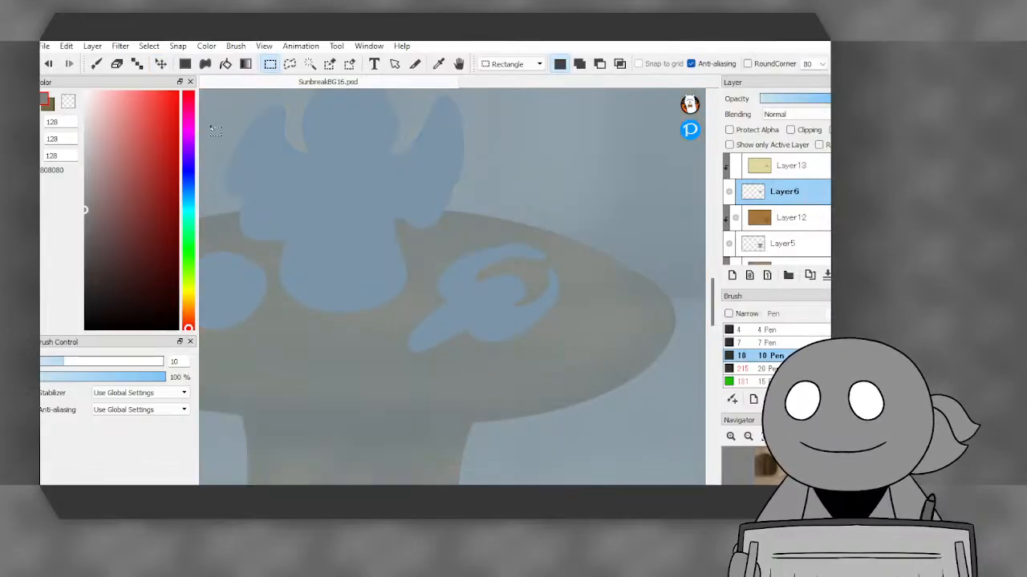
click(219, 139)
click(97, 65)
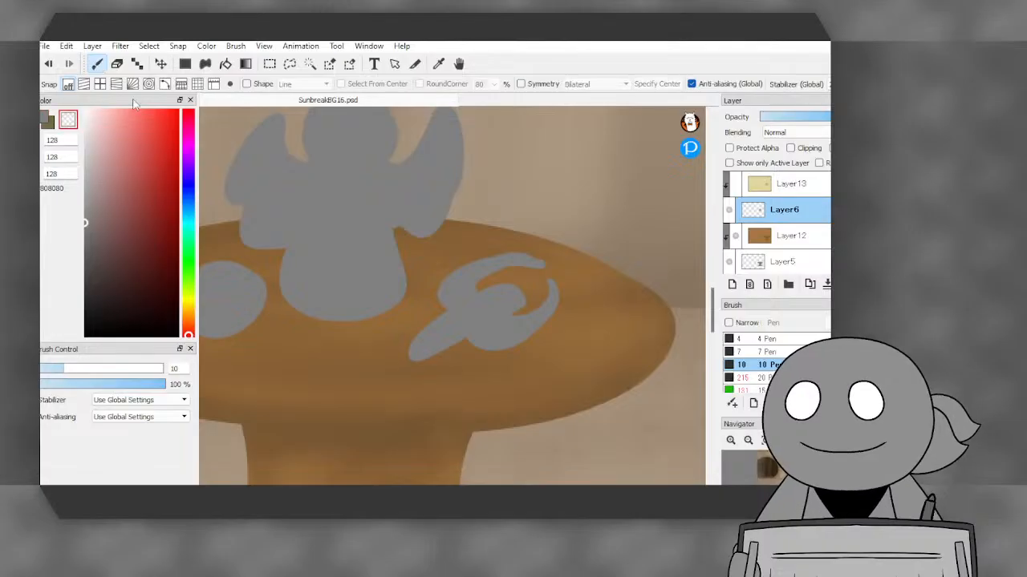
scroll(533, 268, up, 3)
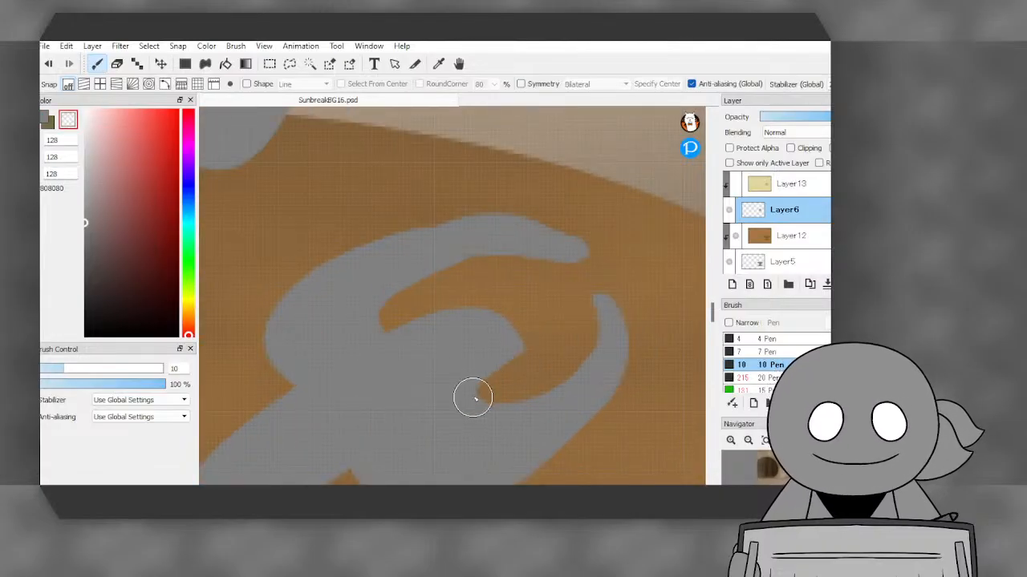
- Erase grey from the swirl's lower notch, thin its right arm to a short point, and cut the bottom tail
mouse_move(489, 392)
mouse_down()
mouse_move(447, 420)
mouse_move(553, 399)
mouse_move(571, 380)
mouse_up()
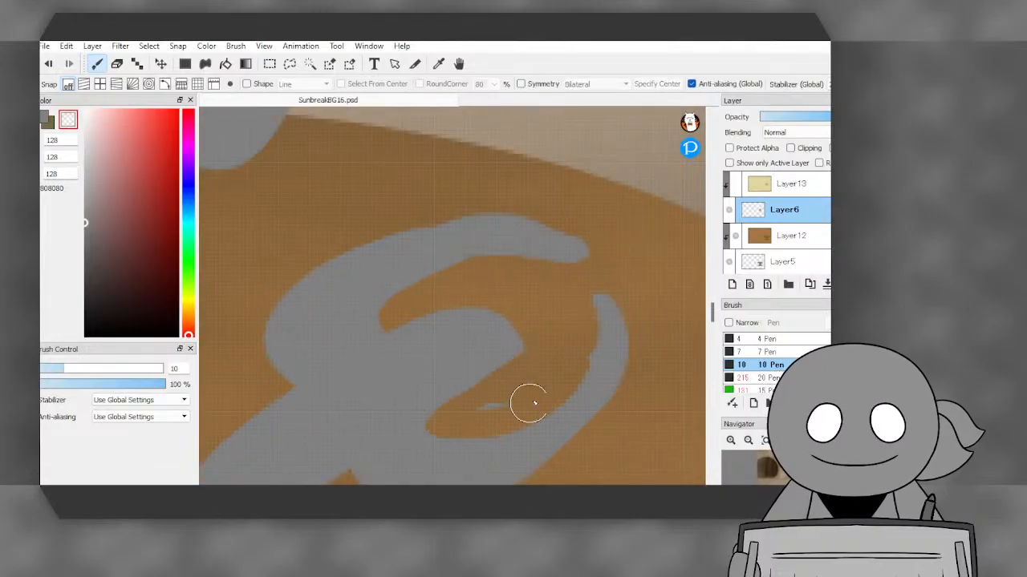
mouse_move(497, 416)
mouse_down()
mouse_move(598, 293)
mouse_move(580, 343)
mouse_up()
mouse_move(612, 280)
mouse_down()
mouse_move(604, 344)
mouse_move(518, 425)
mouse_up()
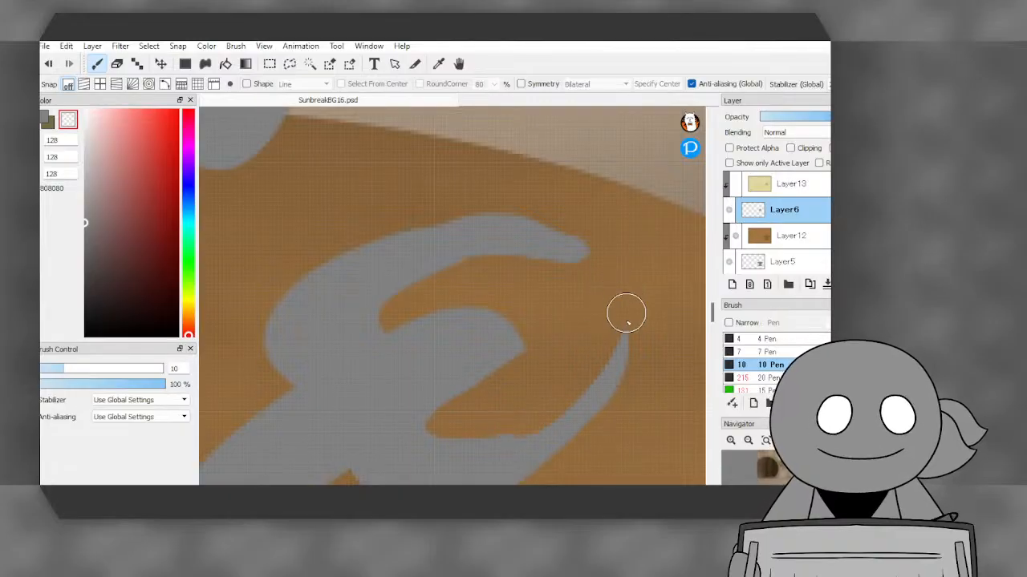
drag(625, 312, 561, 462)
mouse_move(620, 340)
mouse_down()
mouse_move(580, 417)
mouse_move(532, 428)
mouse_up()
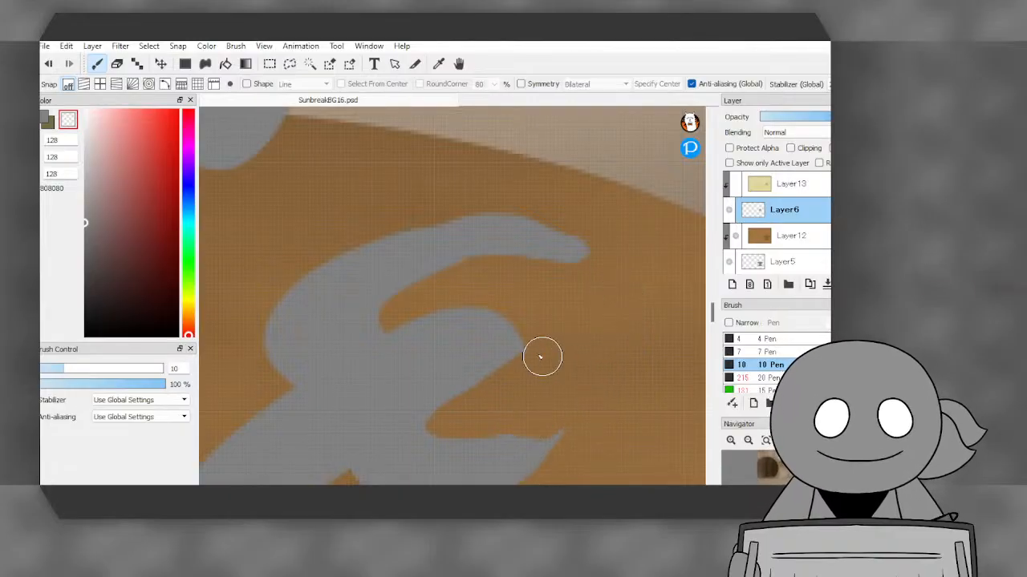
scroll(486, 305, down, 1)
drag(433, 395, 560, 400)
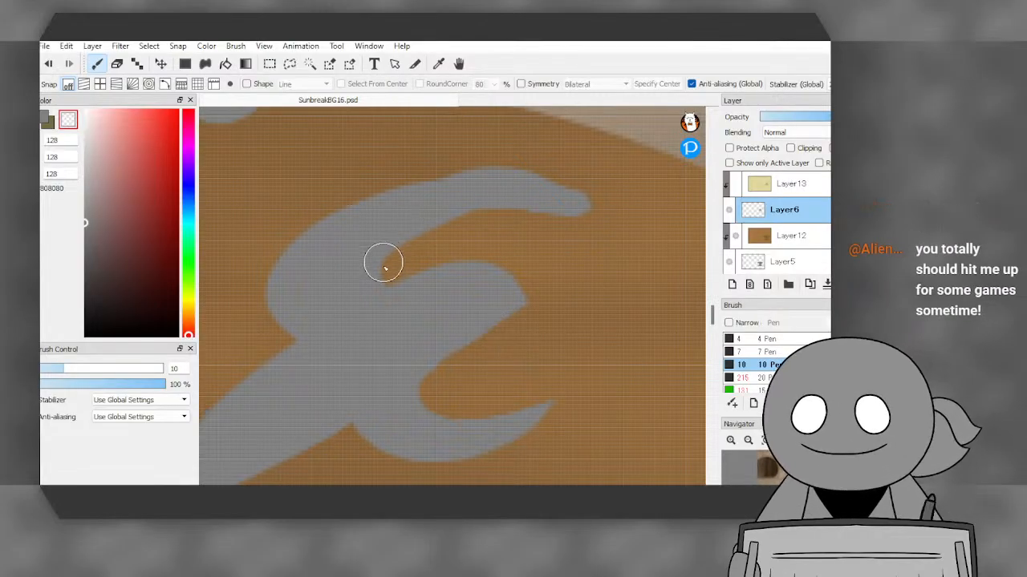
- Carve out the swirl's upper arm, undoing one stray carving stroke
mouse_move(399, 265)
mouse_down()
mouse_move(357, 287)
mouse_move(433, 172)
mouse_up()
click(49, 68)
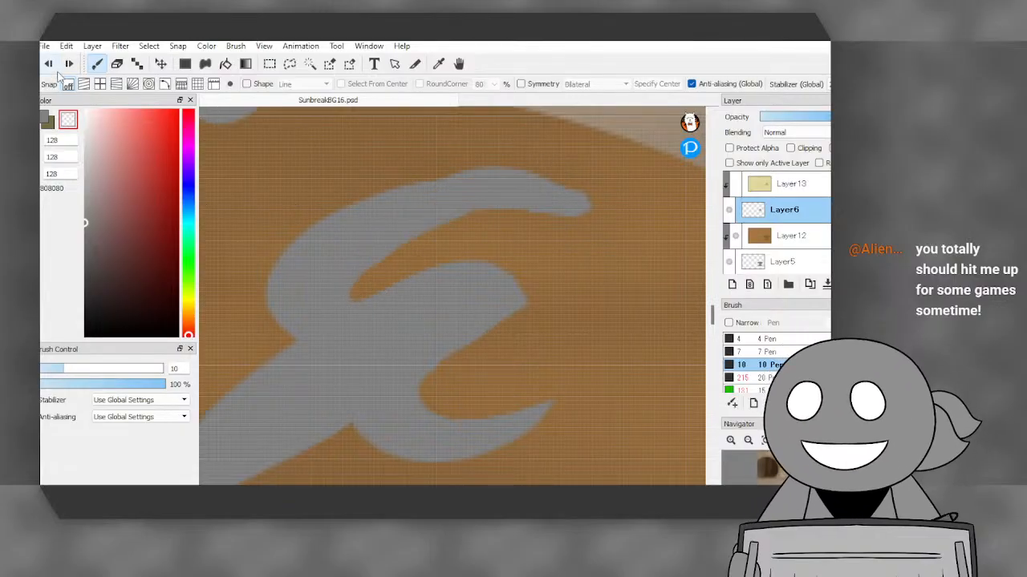
mouse_move(362, 289)
mouse_down()
mouse_move(384, 252)
mouse_move(522, 188)
mouse_up()
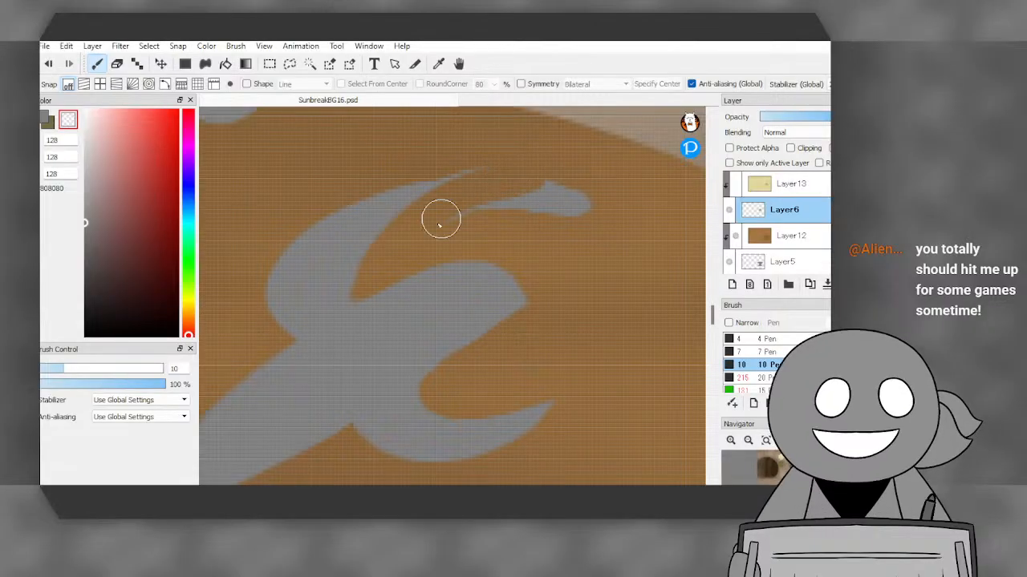
mouse_move(440, 220)
mouse_down()
mouse_move(534, 178)
mouse_move(556, 197)
mouse_move(512, 207)
mouse_move(452, 178)
mouse_move(478, 156)
mouse_move(461, 158)
mouse_move(426, 194)
mouse_up()
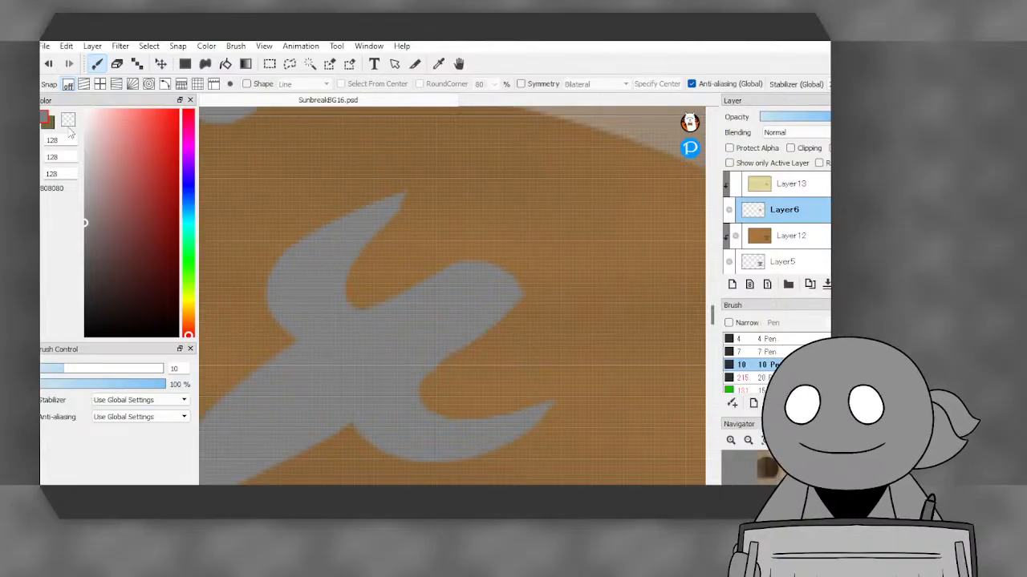
- Thicken the branch's upper edge and reshape its upper prong, zooming in and out to check
mouse_move(320, 260)
mouse_down()
mouse_move(404, 198)
mouse_move(342, 307)
mouse_move(321, 305)
mouse_move(399, 196)
mouse_move(329, 232)
mouse_move(313, 291)
mouse_move(322, 258)
mouse_move(406, 186)
mouse_move(293, 287)
mouse_up()
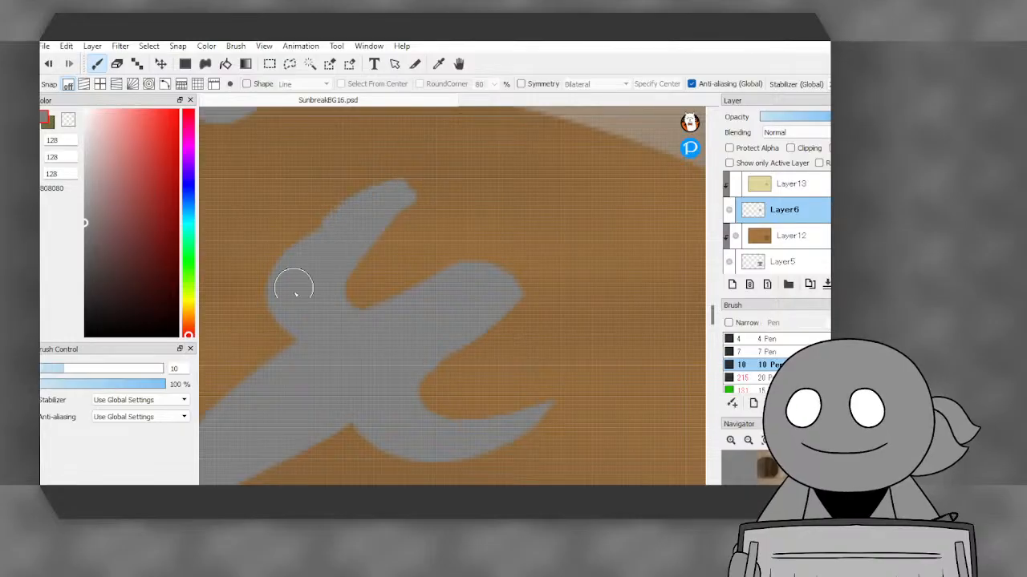
mouse_move(361, 197)
mouse_down()
mouse_move(293, 311)
mouse_move(260, 304)
mouse_move(393, 153)
mouse_up()
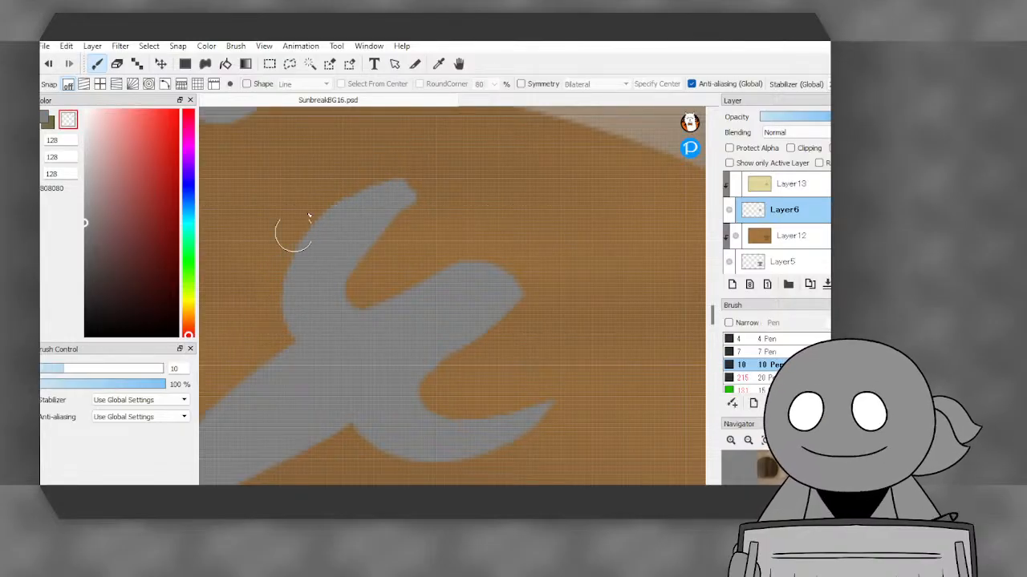
mouse_move(293, 233)
mouse_down()
mouse_move(436, 172)
mouse_move(367, 291)
mouse_move(469, 170)
mouse_up()
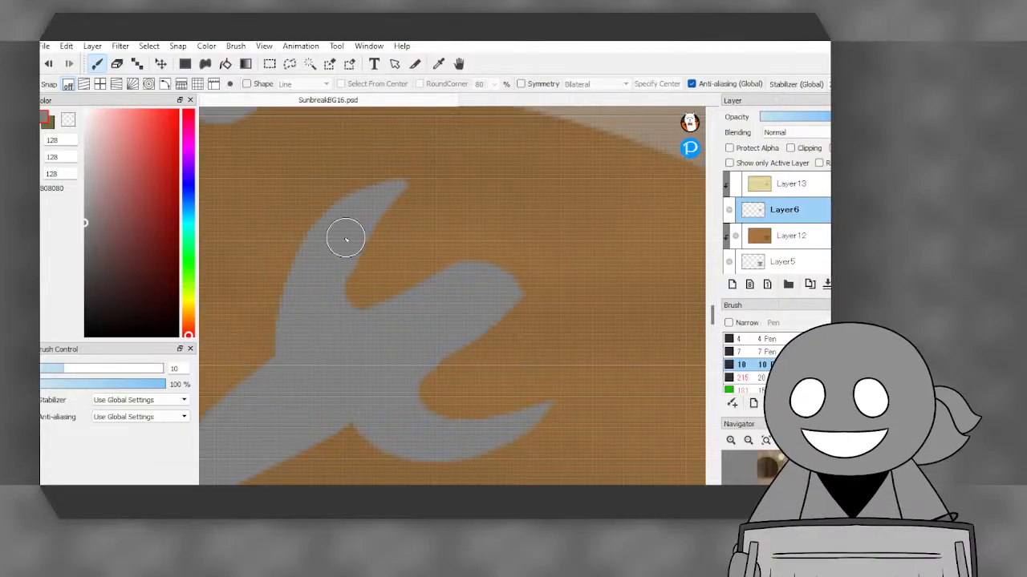
mouse_move(382, 188)
mouse_down()
mouse_move(347, 204)
mouse_move(292, 368)
mouse_up()
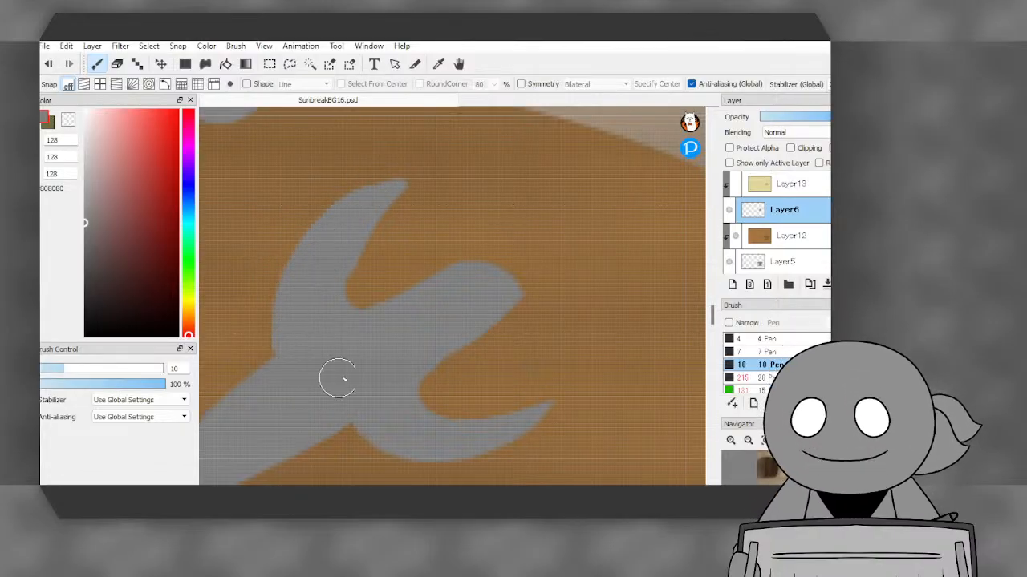
scroll(412, 293, down, 4)
scroll(433, 289, down, 1)
scroll(425, 289, up, 5)
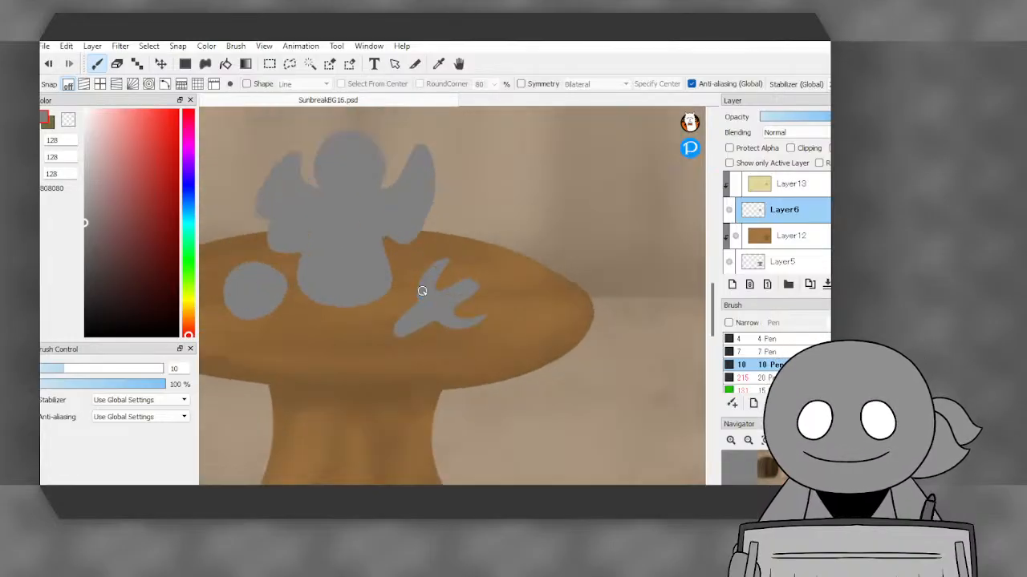
scroll(443, 234, up, 2)
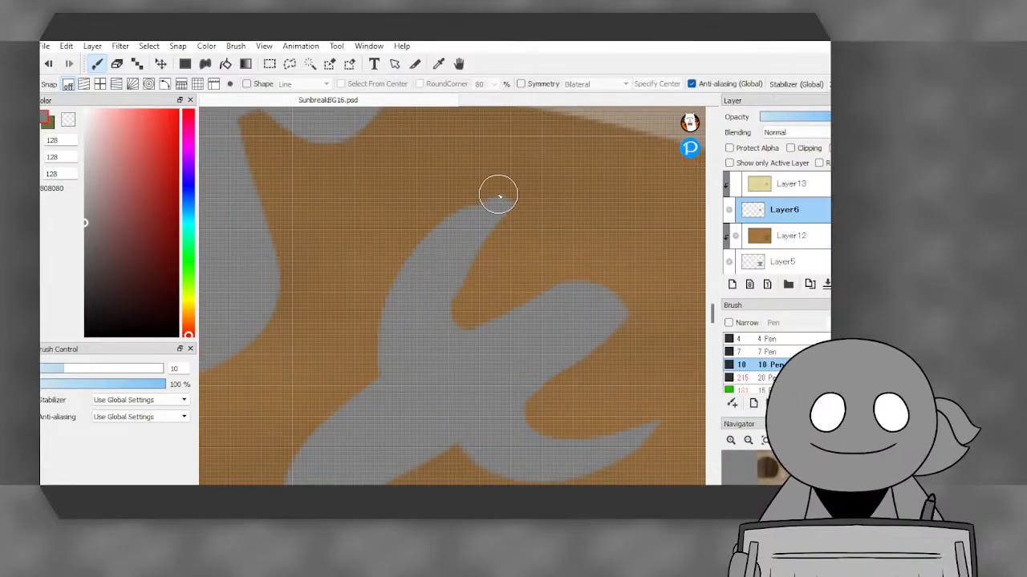
scroll(555, 243, down, 4)
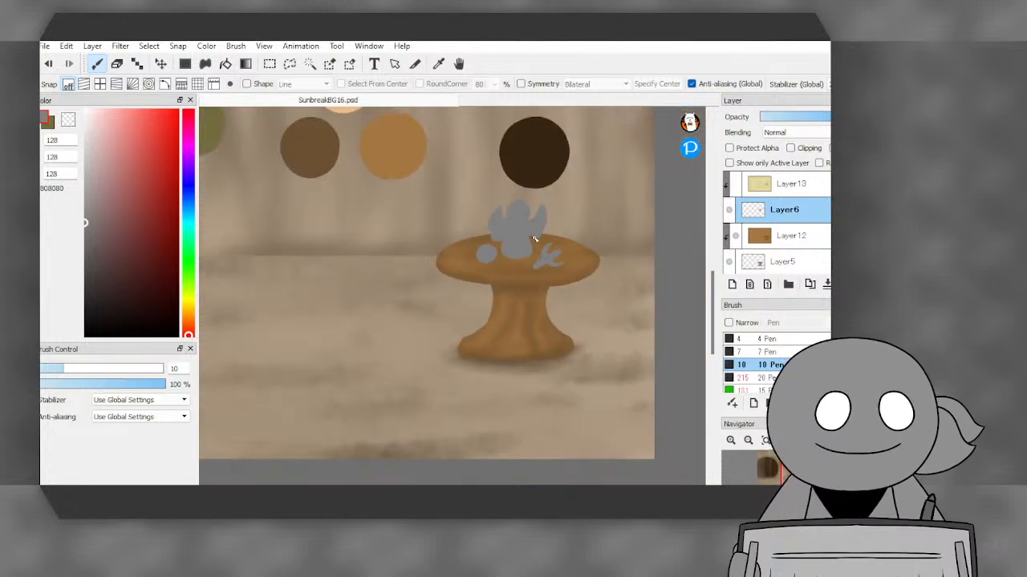
scroll(534, 239, up, 4)
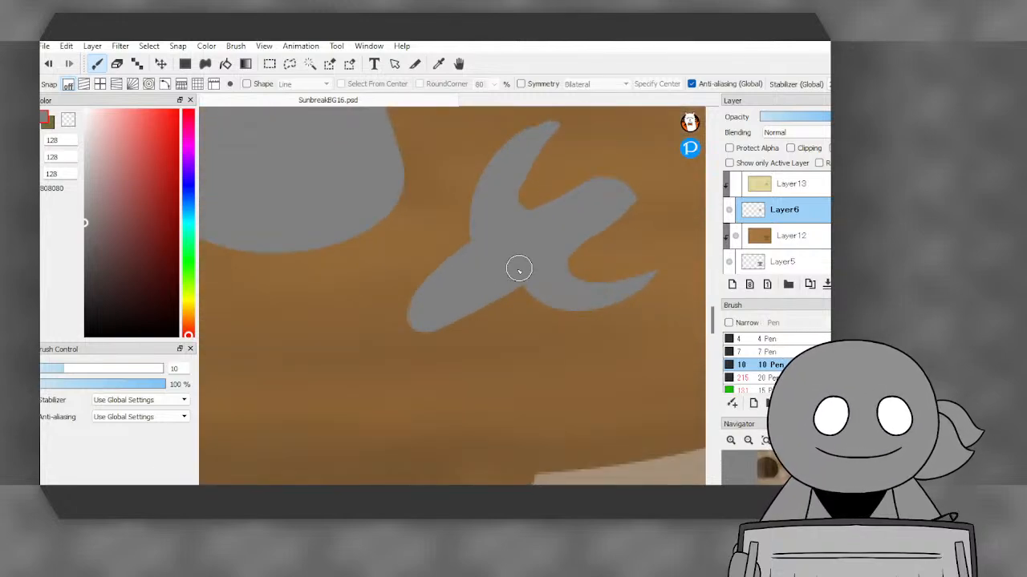
scroll(518, 269, up, 1)
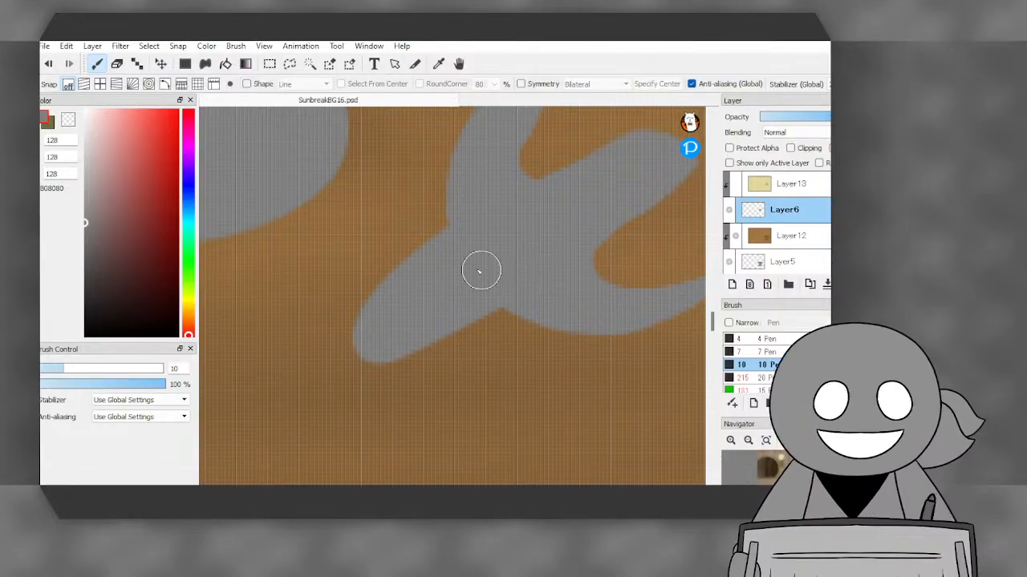
scroll(478, 273, down, 4)
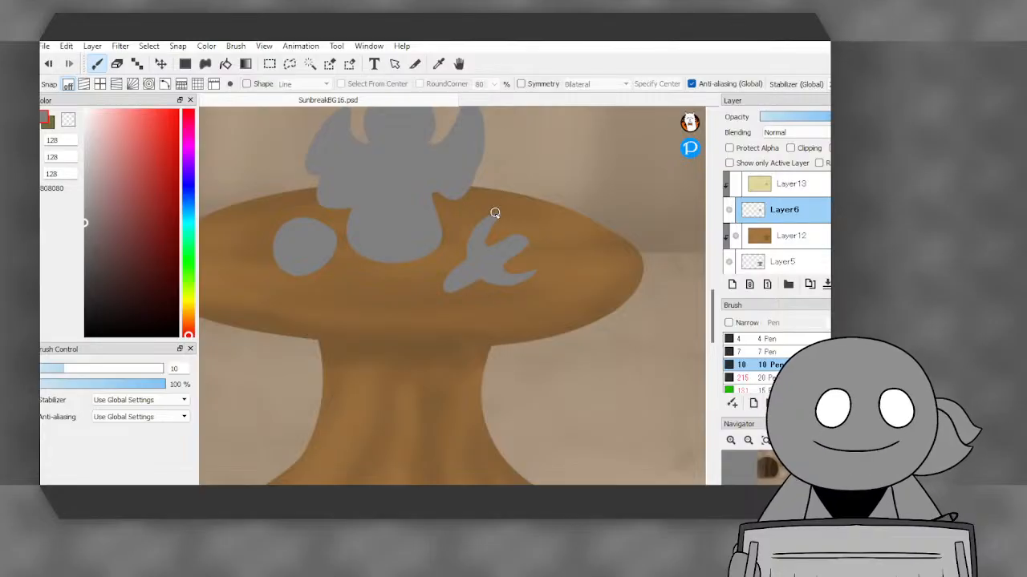
- Trim the upper prong's left edge into a shorter tapered tip, undoing a stray grey stroke
scroll(495, 212, up, 2)
drag(411, 269, 543, 189)
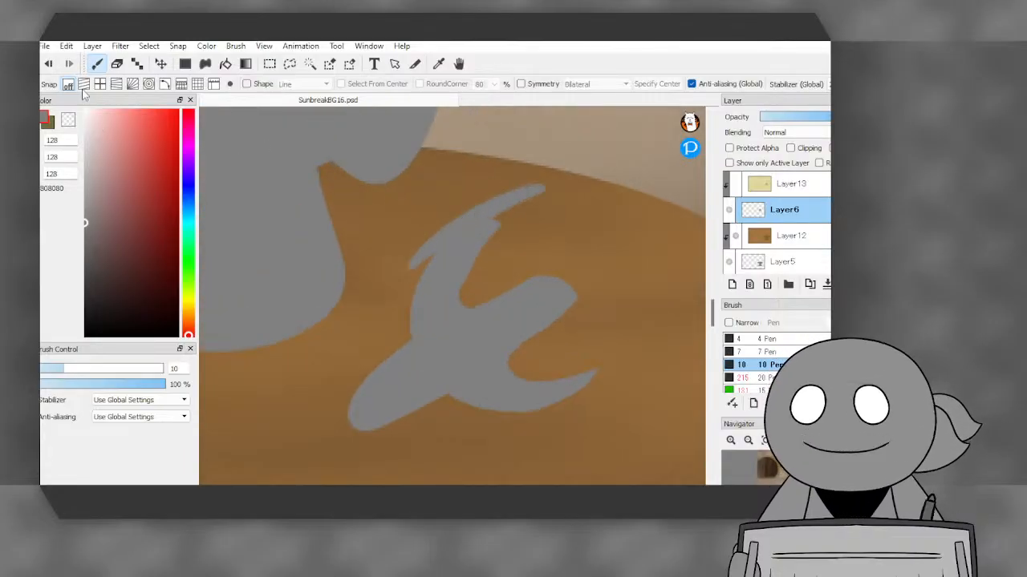
key(ctrl+z)
drag(449, 237, 498, 210)
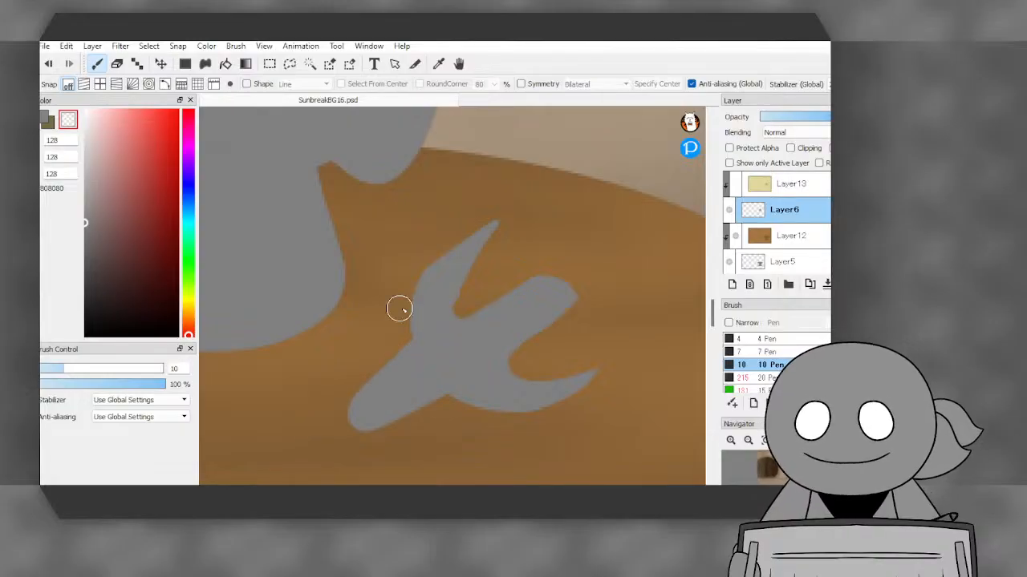
drag(404, 291, 543, 197)
mouse_move(433, 251)
mouse_down()
mouse_move(522, 210)
mouse_move(535, 217)
mouse_up()
mouse_move(485, 241)
mouse_down()
mouse_move(456, 296)
mouse_move(461, 308)
mouse_up()
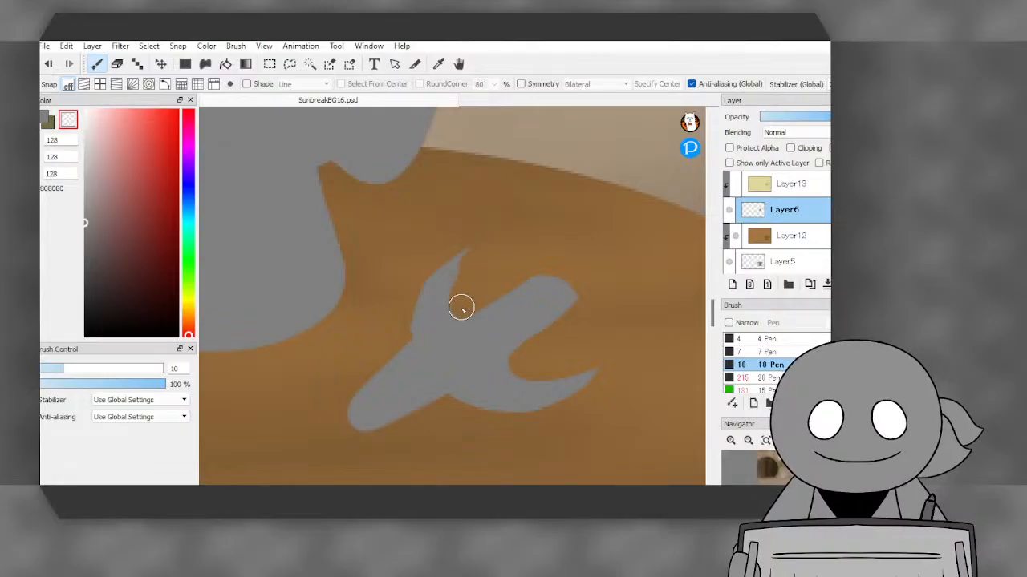
mouse_move(484, 233)
mouse_down()
mouse_move(422, 300)
mouse_move(419, 275)
mouse_move(447, 273)
mouse_up()
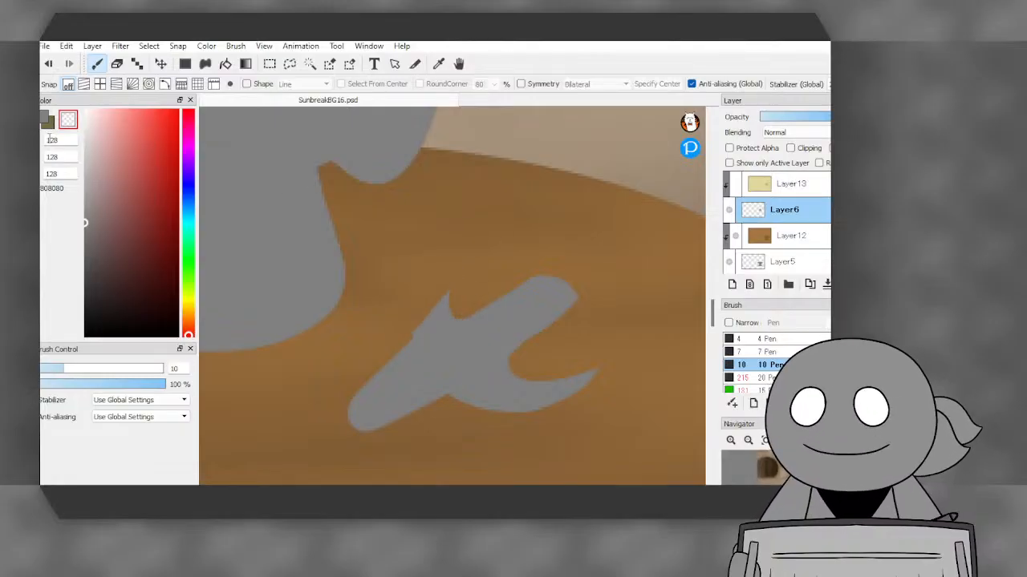
- Repaint the upper prong as a pointed grey tip after undoing a first attempt
drag(418, 353, 461, 244)
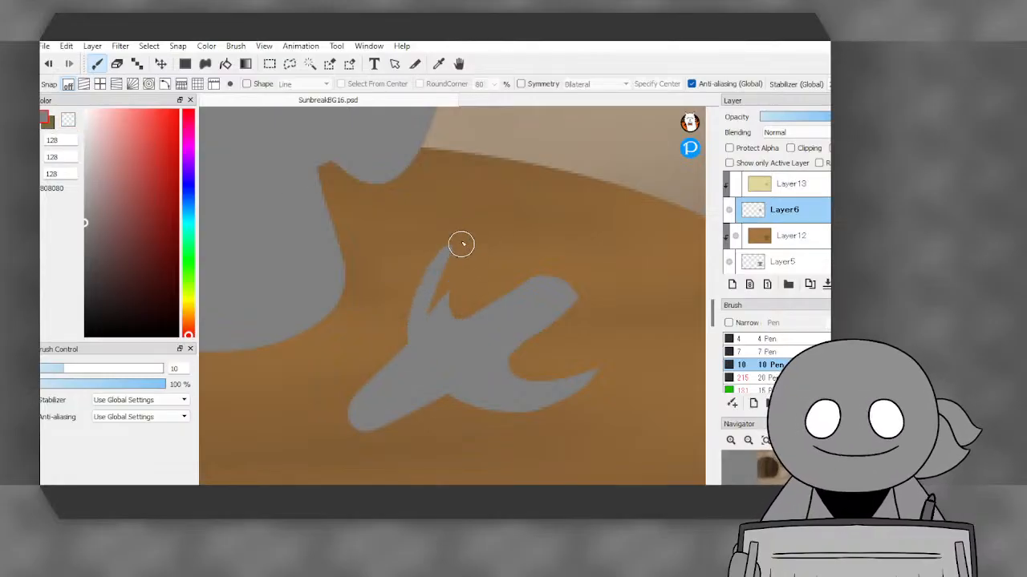
scroll(442, 308, up, 2)
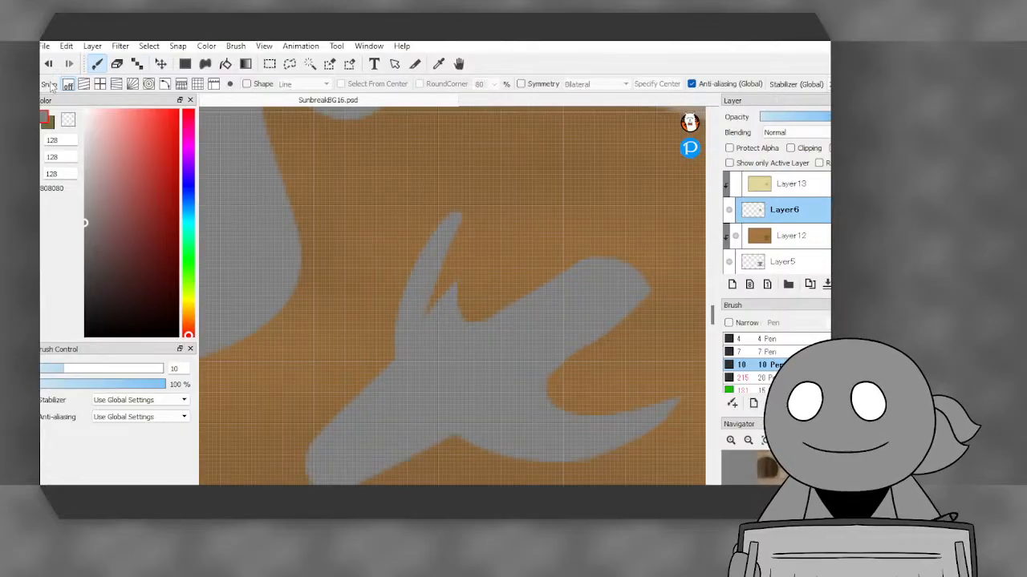
click(52, 61)
mouse_move(470, 212)
mouse_down()
mouse_move(414, 359)
mouse_move(482, 210)
mouse_move(445, 347)
mouse_move(454, 333)
mouse_move(459, 216)
mouse_move(495, 176)
mouse_up()
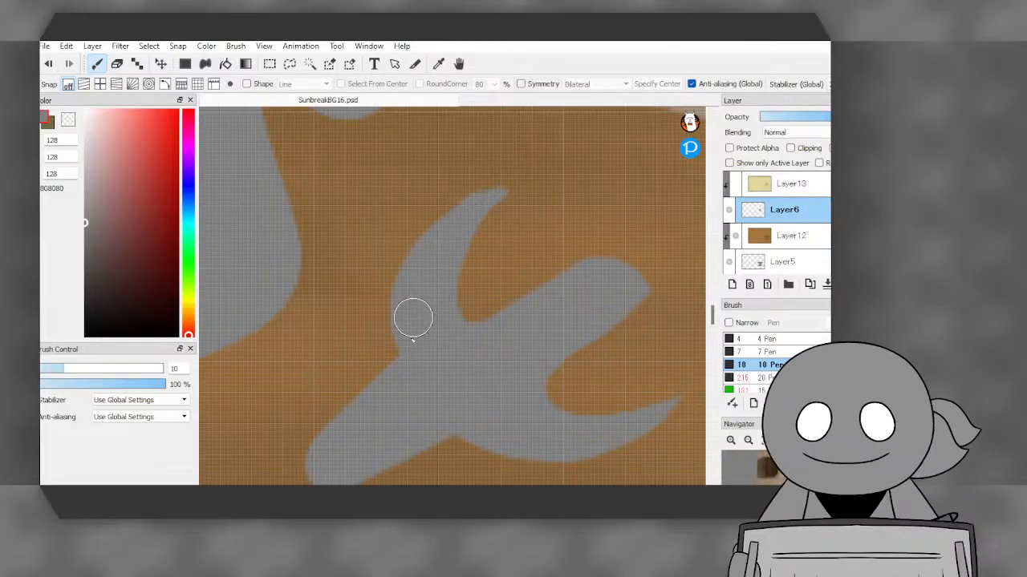
scroll(414, 247, down, 4)
scroll(428, 258, up, 4)
- Fill the notch bottom with grey and straighten the right prong's top edge, zooming to check
drag(393, 311, 527, 259)
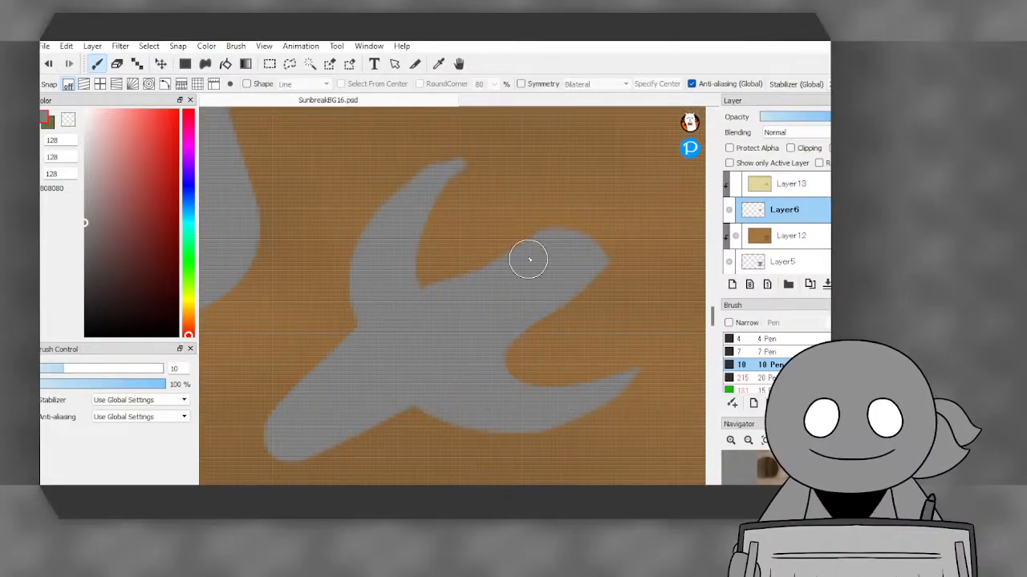
mouse_move(401, 309)
mouse_down()
mouse_move(559, 231)
mouse_move(450, 261)
mouse_move(412, 302)
mouse_move(547, 227)
mouse_up()
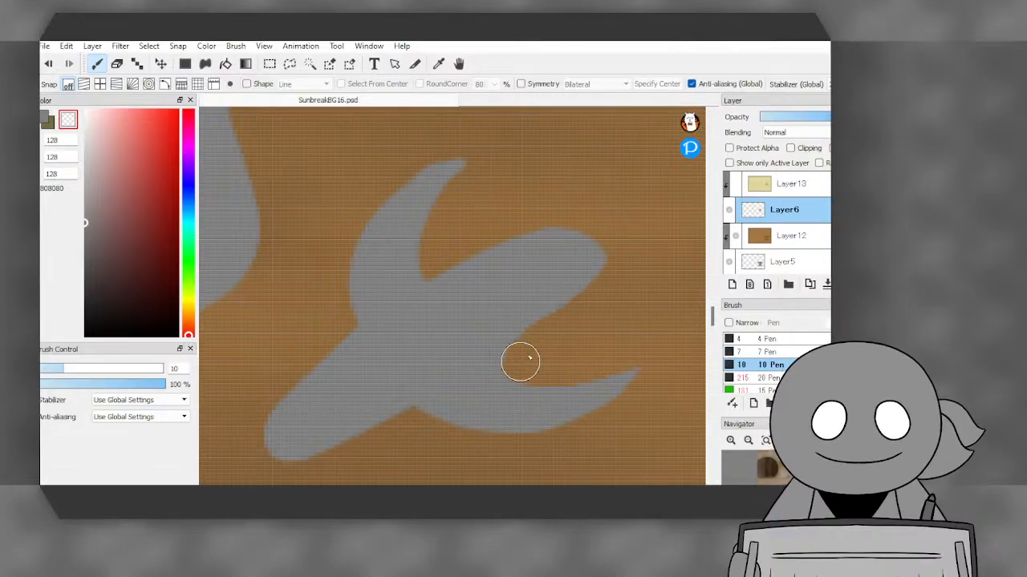
scroll(608, 229, down, 1)
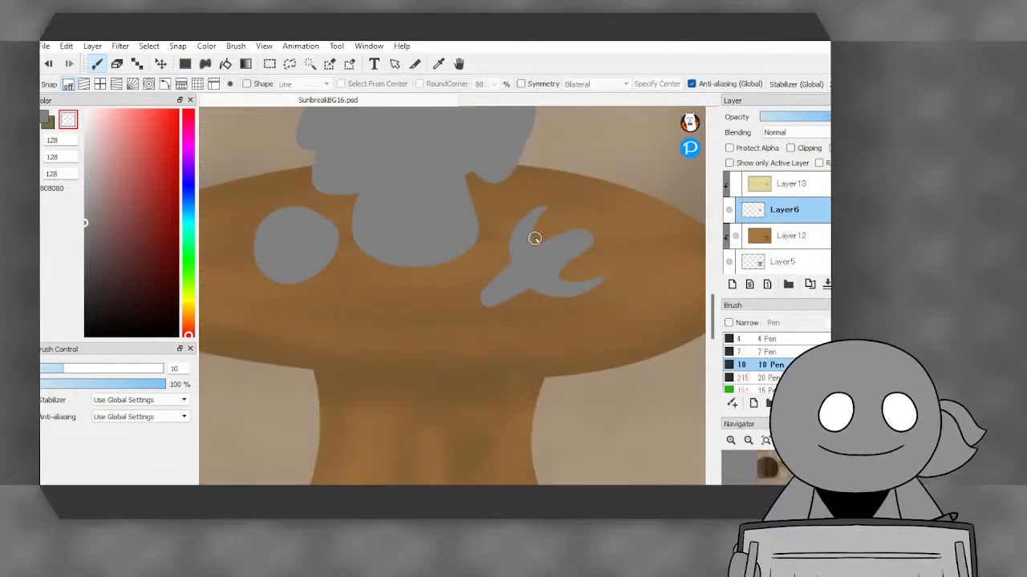
scroll(553, 228, down, 1)
scroll(569, 216, up, 2)
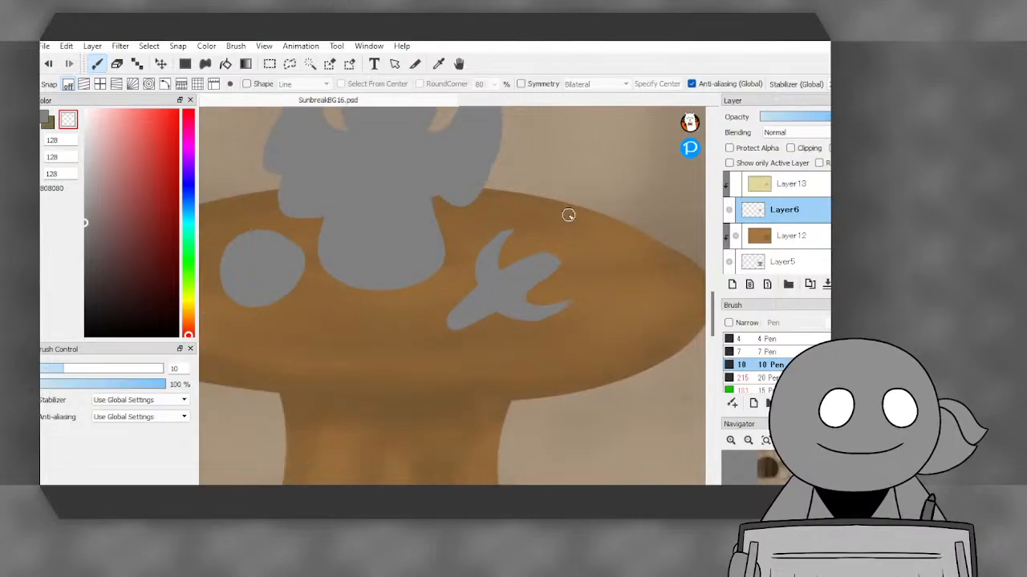
scroll(568, 215, up, 1)
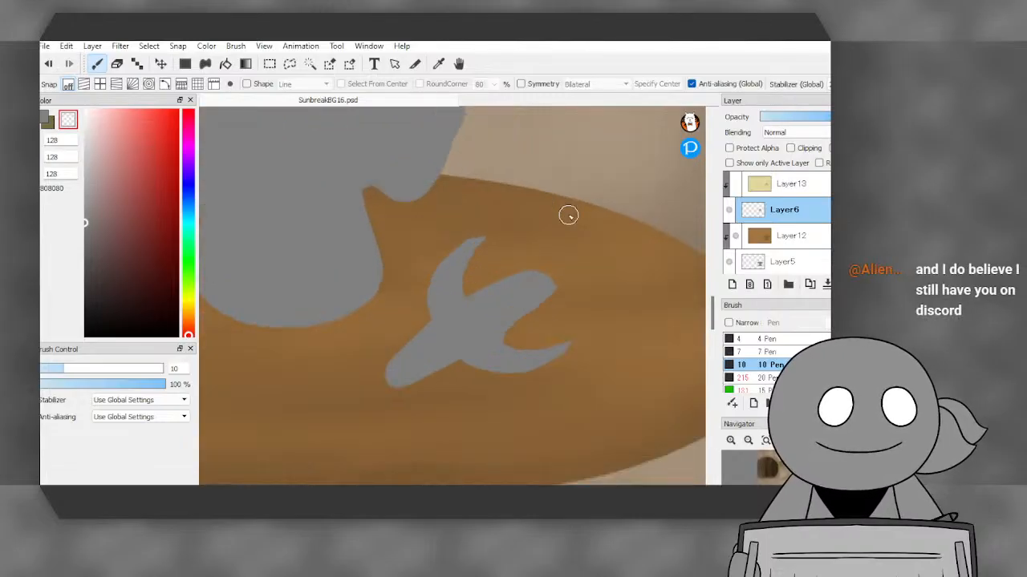
scroll(520, 325, up, 2)
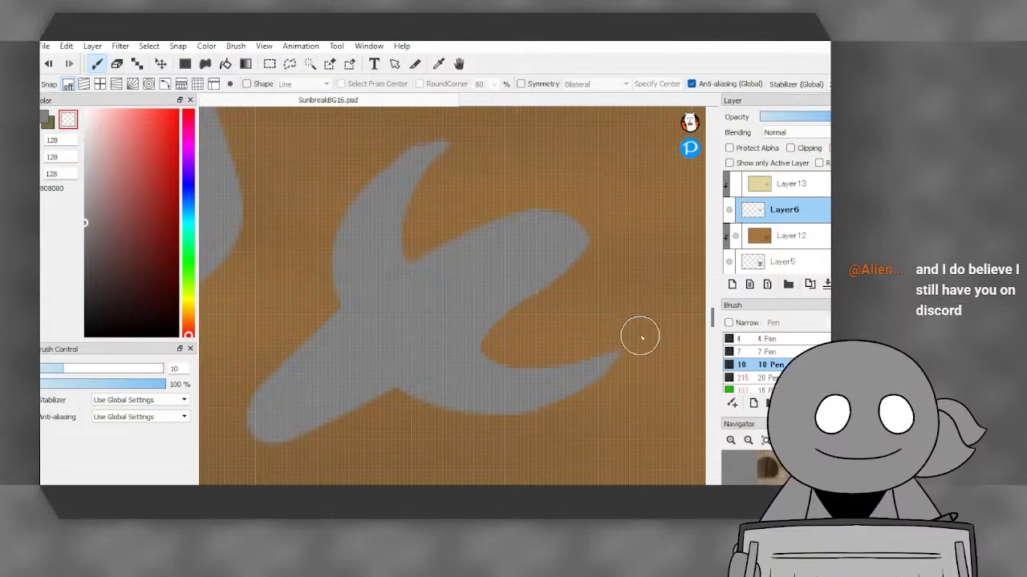
scroll(614, 256, down, 5)
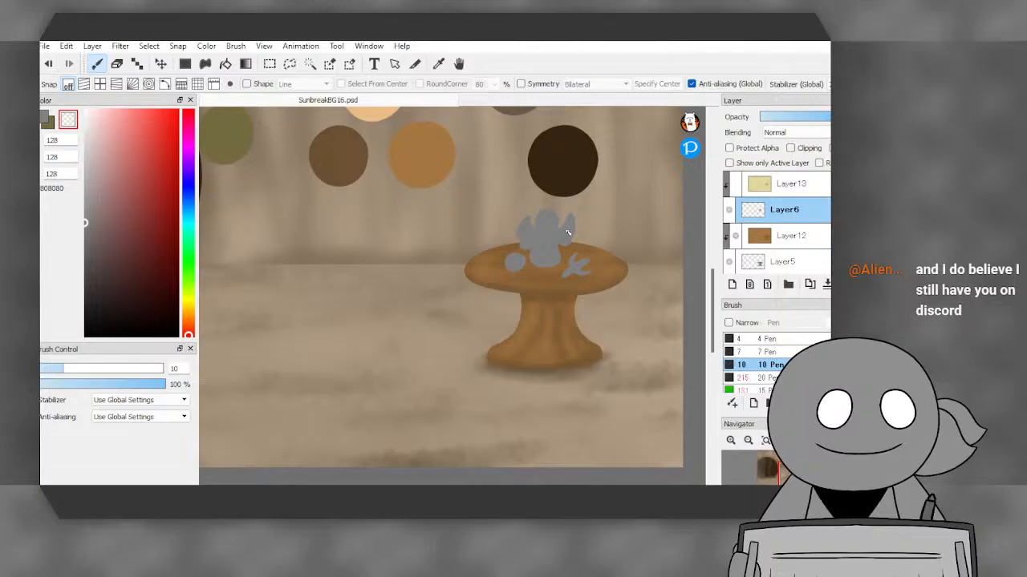
scroll(567, 232, up, 3)
- Select Layer13 and eyedrop the pale yellow swatch colour from the canvas
click(763, 187)
click(736, 185)
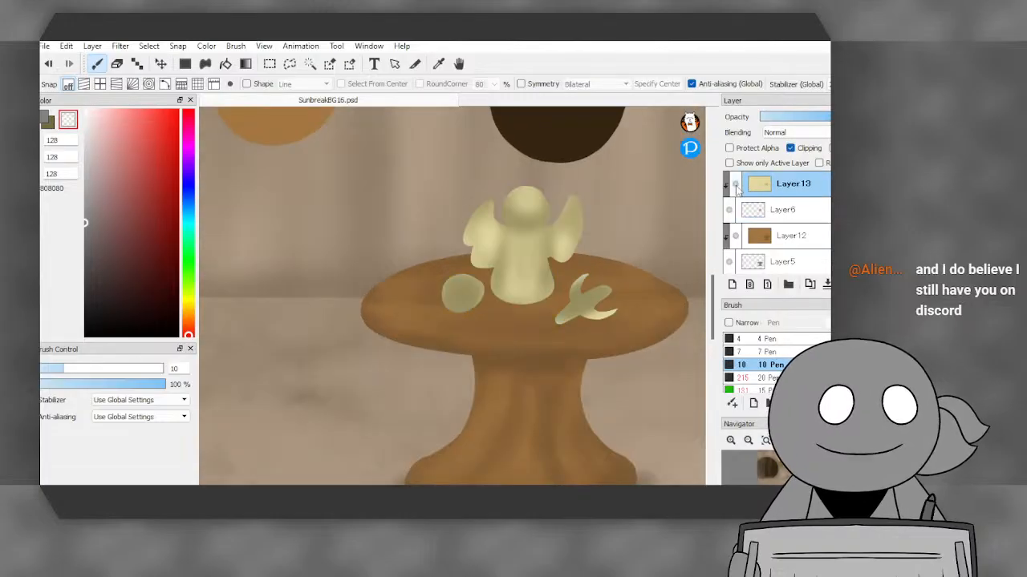
scroll(586, 243, down, 2)
scroll(585, 238, up, 4)
scroll(576, 274, down, 4)
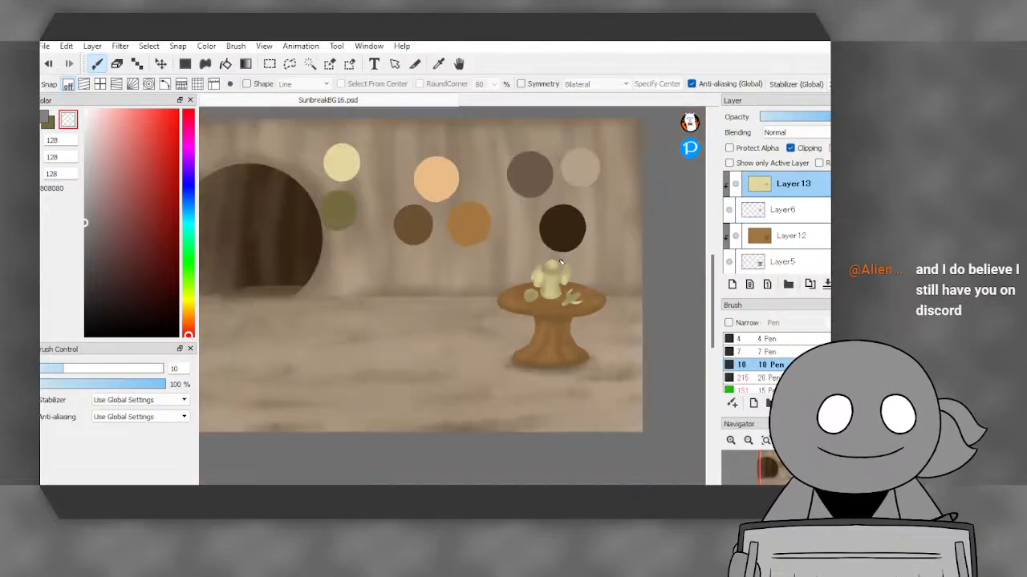
scroll(360, 154, up, 2)
click(439, 64)
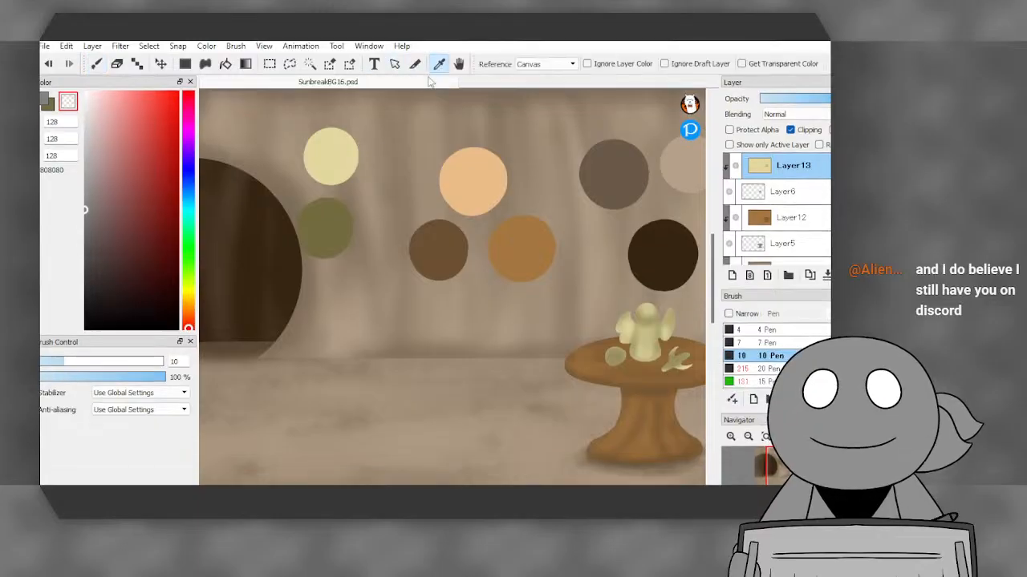
click(340, 147)
click(44, 106)
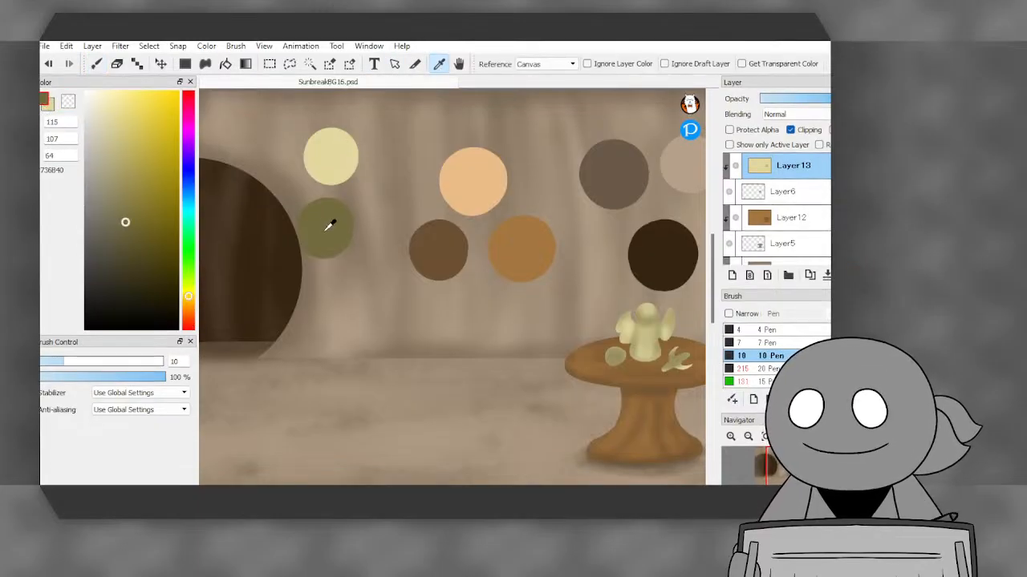
click(43, 105)
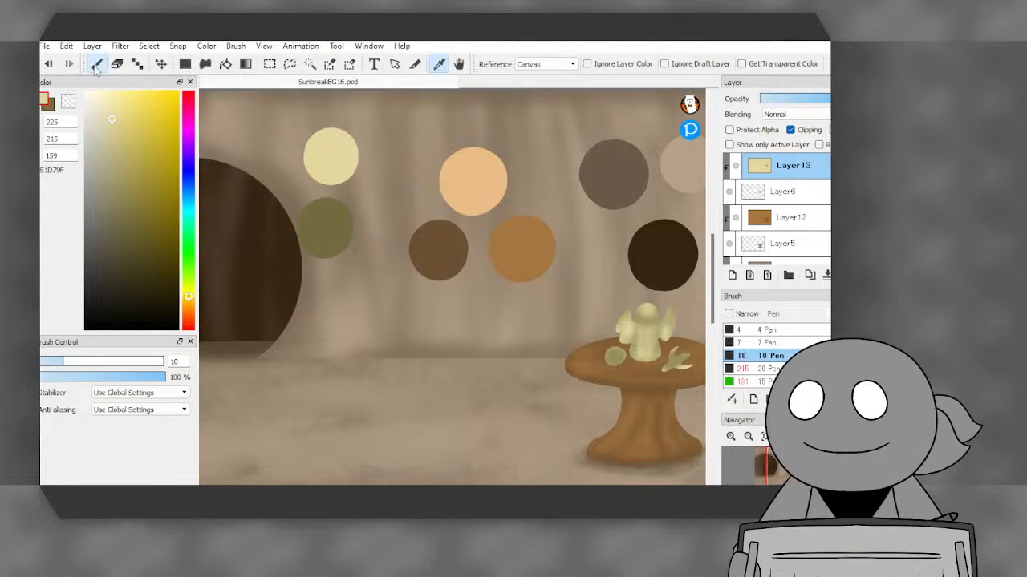
- With the Watercolor brush, repaint a paler, smoother highlight on the statue's head
click(97, 65)
scroll(281, 204, down, 1)
scroll(479, 261, up, 1)
scroll(603, 320, up, 1)
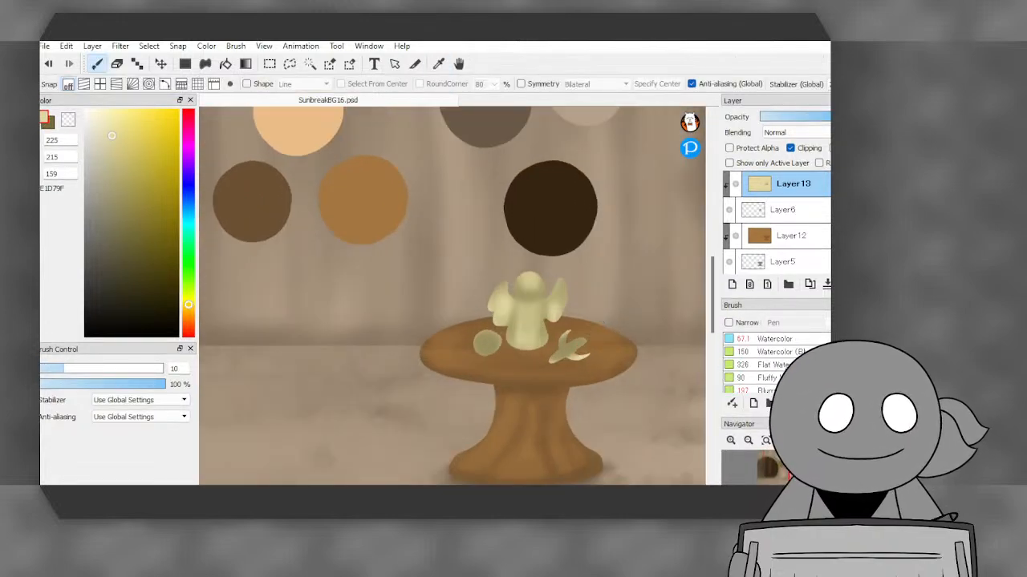
click(782, 342)
scroll(563, 309, up, 3)
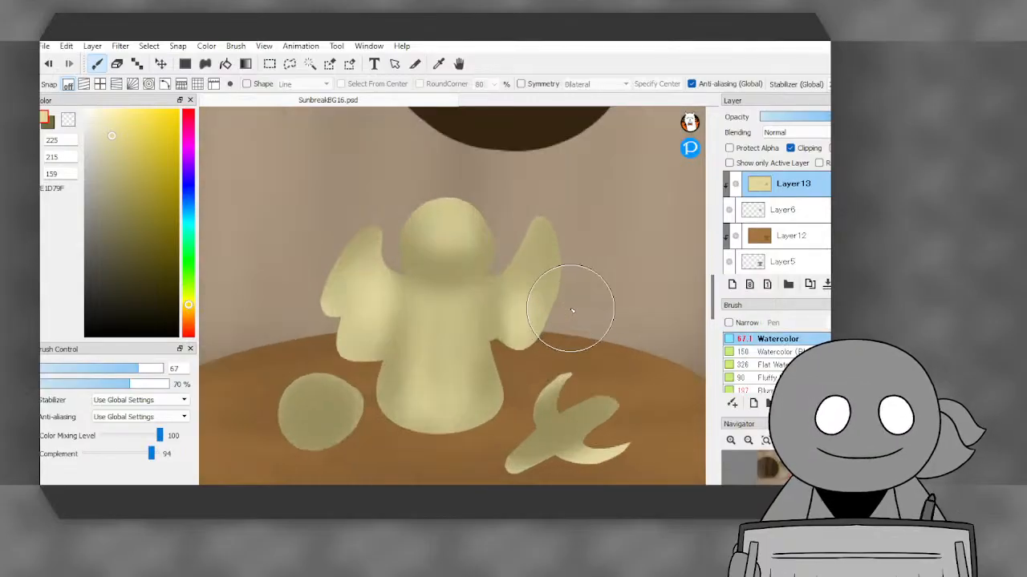
mouse_move(453, 231)
mouse_down()
mouse_move(451, 243)
mouse_move(458, 234)
mouse_move(440, 230)
mouse_move(448, 226)
mouse_up()
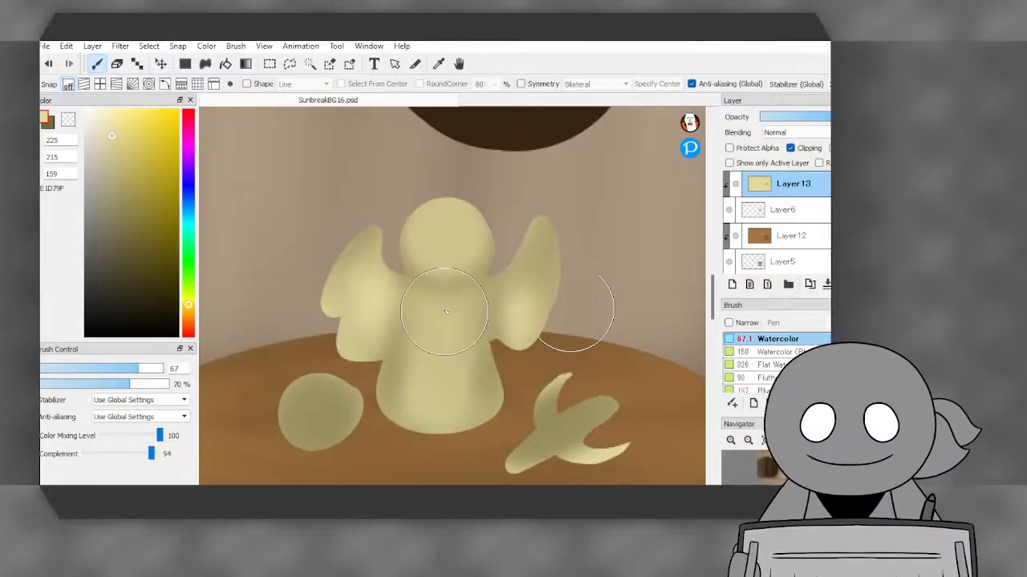
- Using olive 736B40 at size 37, shade the statue's left side, under its head, and inner wing
click(126, 234)
mouse_move(128, 368)
mouse_down()
mouse_move(138, 369)
mouse_move(117, 369)
mouse_up()
mouse_move(403, 289)
mouse_down()
mouse_move(392, 404)
mouse_move(458, 429)
mouse_move(449, 436)
mouse_move(498, 389)
mouse_move(482, 365)
mouse_move(488, 271)
mouse_move(487, 298)
mouse_up()
mouse_move(412, 271)
mouse_down()
mouse_move(460, 256)
mouse_move(413, 271)
mouse_move(481, 271)
mouse_move(454, 275)
mouse_move(479, 261)
mouse_move(415, 247)
mouse_move(423, 273)
mouse_move(412, 246)
mouse_move(418, 199)
mouse_move(453, 196)
mouse_move(482, 256)
mouse_up()
mouse_move(385, 186)
mouse_down()
mouse_move(363, 274)
mouse_move(377, 216)
mouse_move(331, 297)
mouse_move(344, 239)
mouse_move(338, 273)
mouse_move(366, 265)
mouse_move(380, 240)
mouse_move(385, 271)
mouse_move(401, 286)
mouse_move(377, 300)
mouse_move(355, 373)
mouse_move(369, 314)
mouse_move(355, 345)
mouse_move(355, 296)
mouse_move(329, 291)
mouse_move(371, 256)
mouse_move(345, 350)
mouse_move(393, 255)
mouse_move(355, 335)
mouse_up()
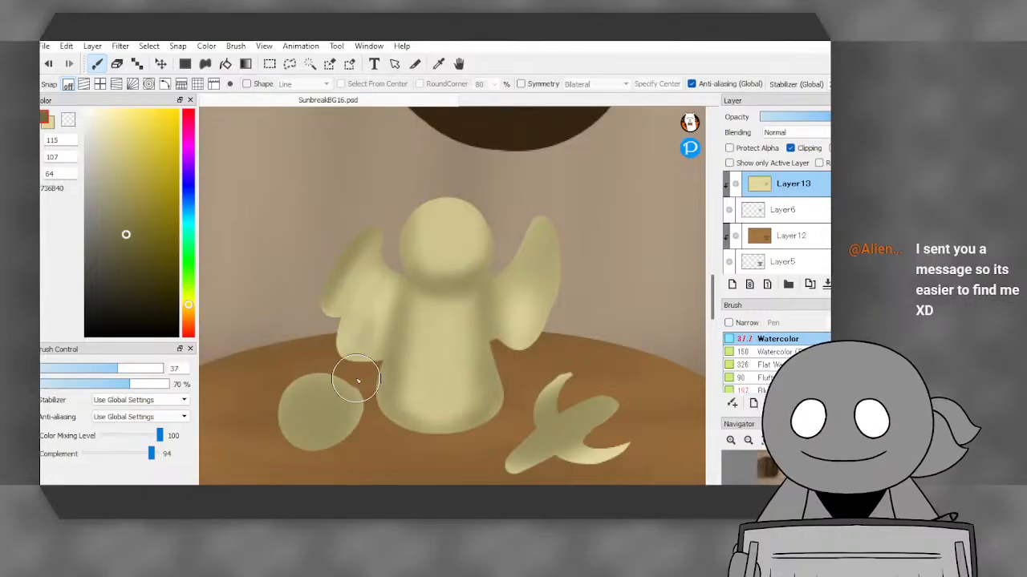
- Brush light cream E1D79F watercolour onto the round ball
click(45, 126)
mouse_move(311, 400)
mouse_down()
mouse_move(304, 421)
mouse_move(315, 425)
mouse_move(345, 405)
mouse_move(329, 391)
mouse_up()
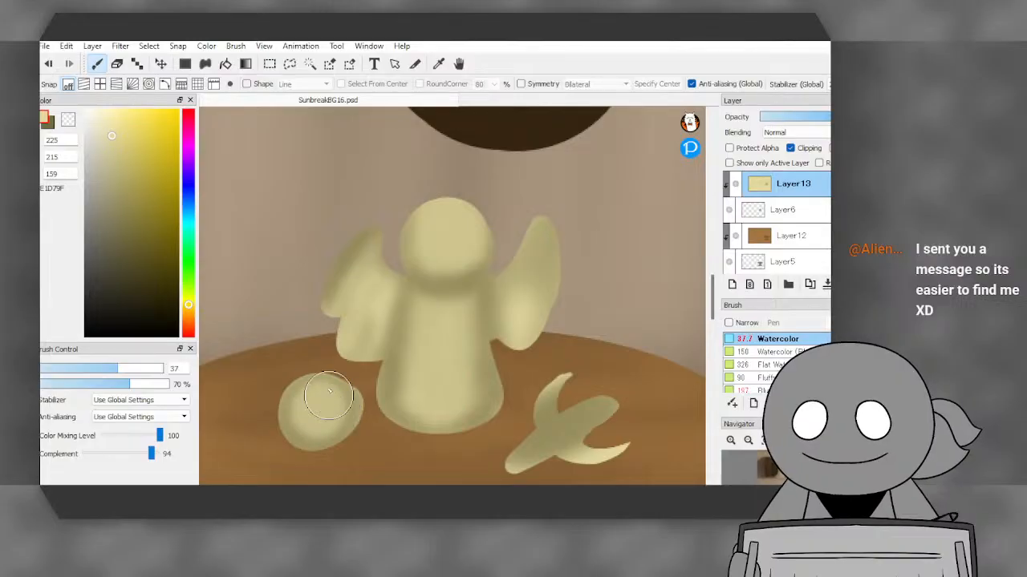
scroll(318, 344, down, 1)
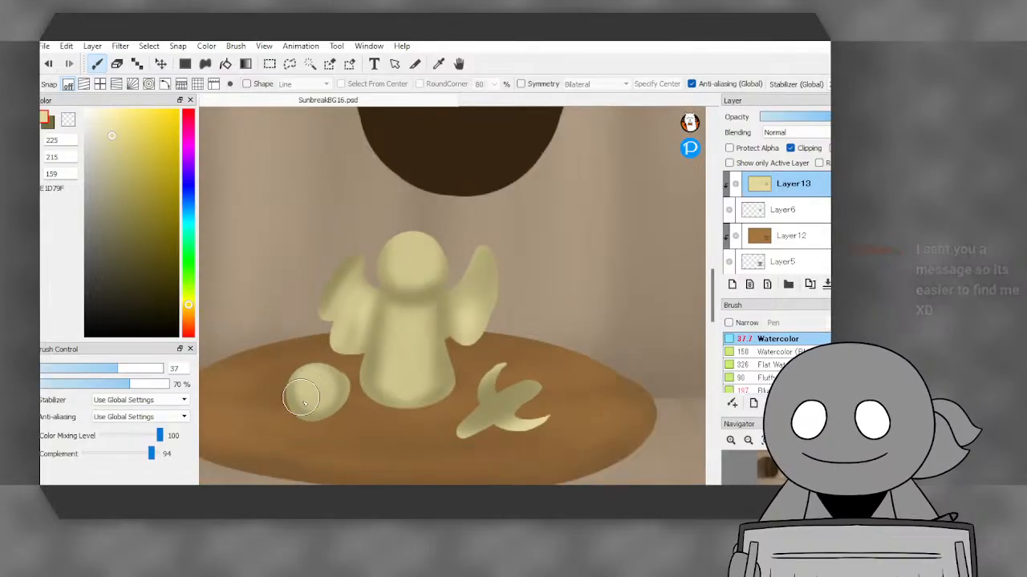
scroll(312, 388, up, 1)
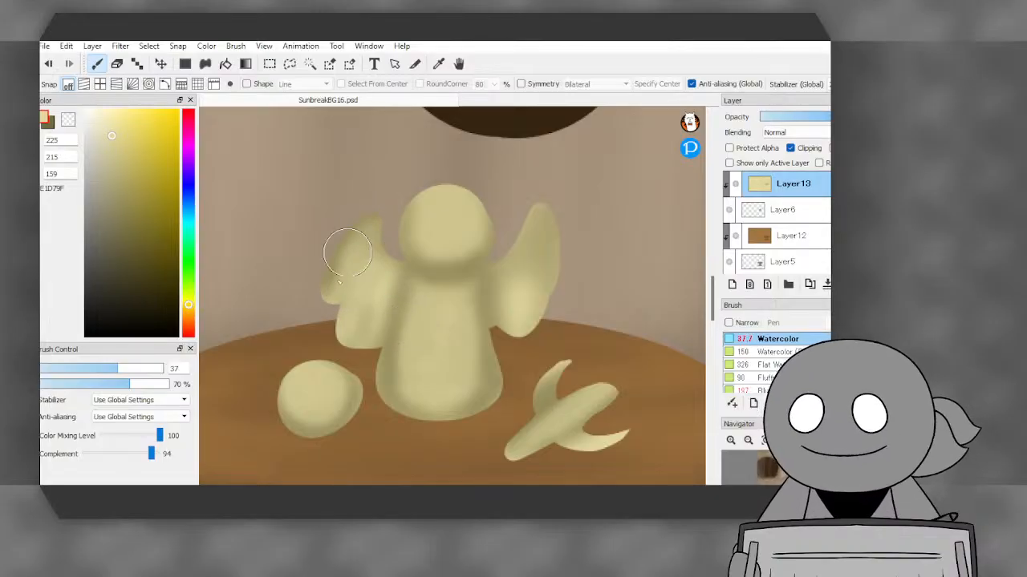
- Shade the wing-body join and right wing in 736B40 olive, then blend the left wing in cream
click(126, 234)
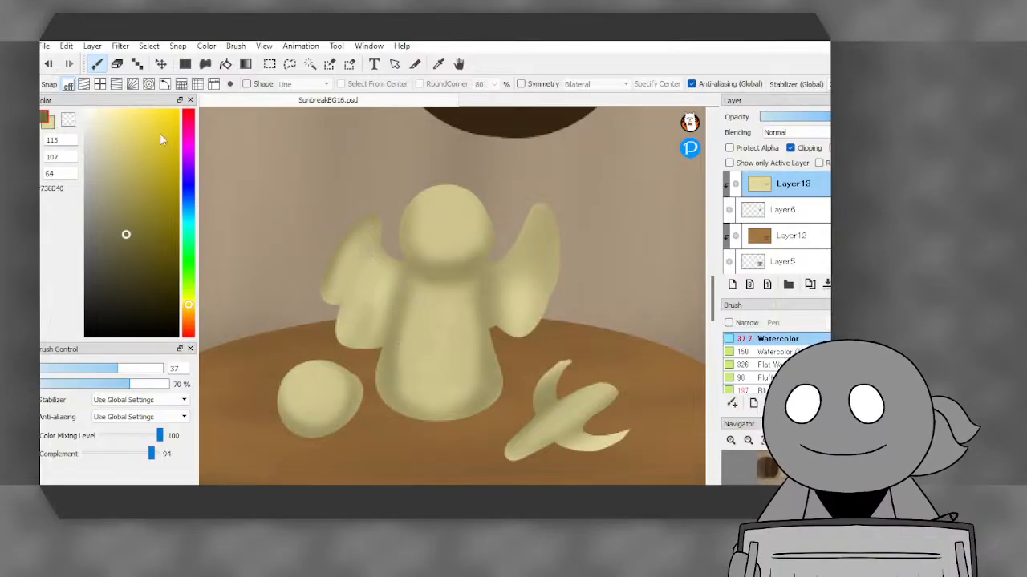
mouse_move(321, 318)
mouse_down()
mouse_move(323, 281)
mouse_move(342, 302)
mouse_move(341, 340)
mouse_move(341, 314)
mouse_move(363, 355)
mouse_move(384, 344)
mouse_move(401, 252)
mouse_up()
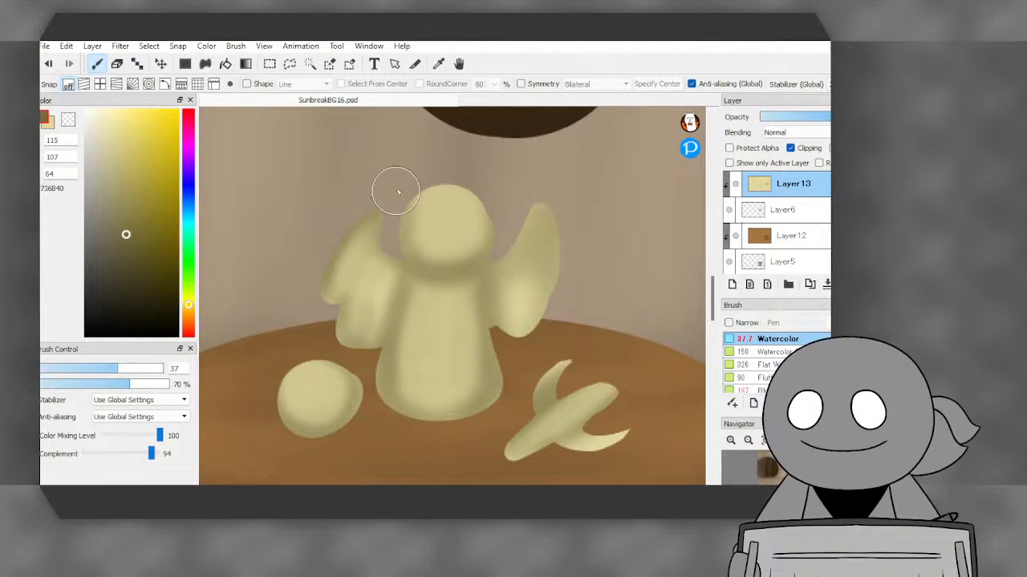
drag(491, 245, 523, 329)
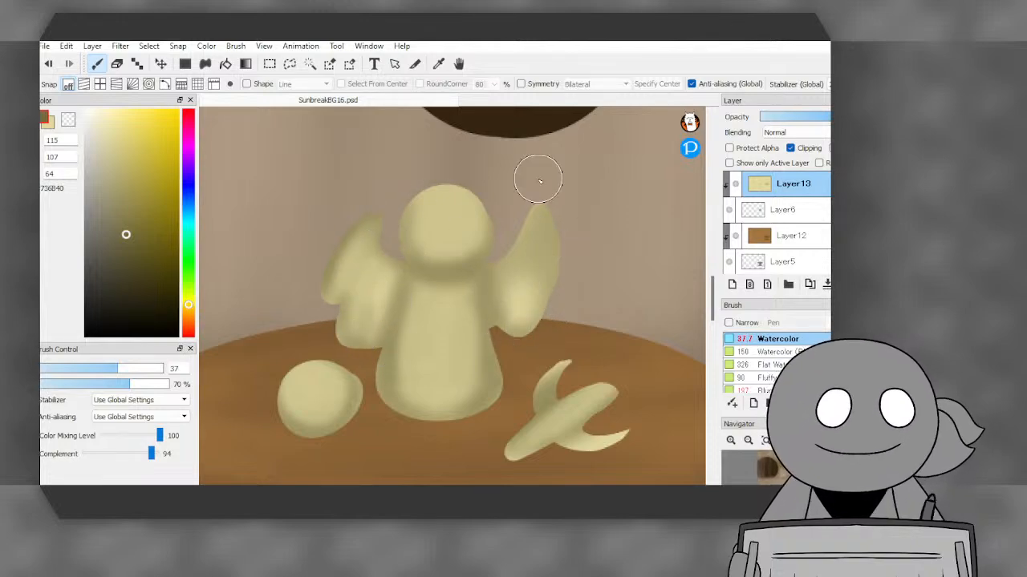
click(45, 124)
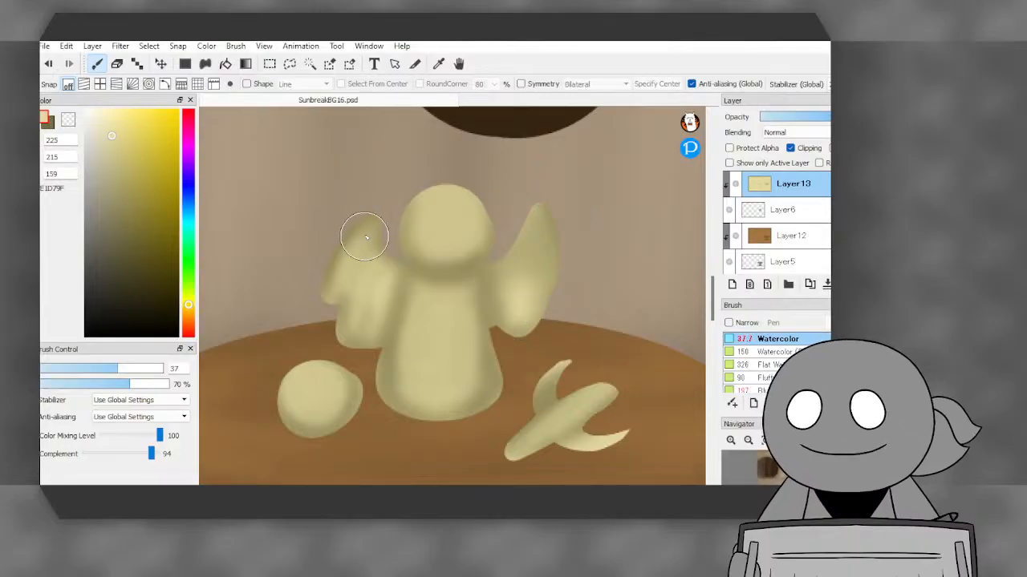
mouse_move(365, 238)
mouse_down()
mouse_move(330, 280)
mouse_move(358, 229)
mouse_move(332, 302)
mouse_move(368, 234)
mouse_move(347, 292)
mouse_move(366, 312)
mouse_move(385, 274)
mouse_up()
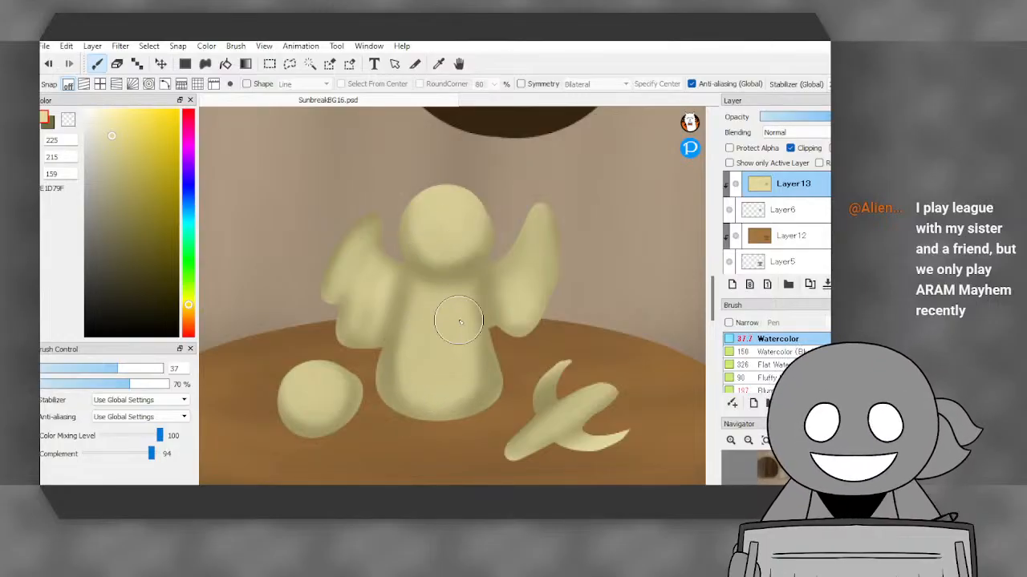
scroll(357, 283, down, 2)
scroll(422, 292, down, 1)
scroll(491, 278, down, 2)
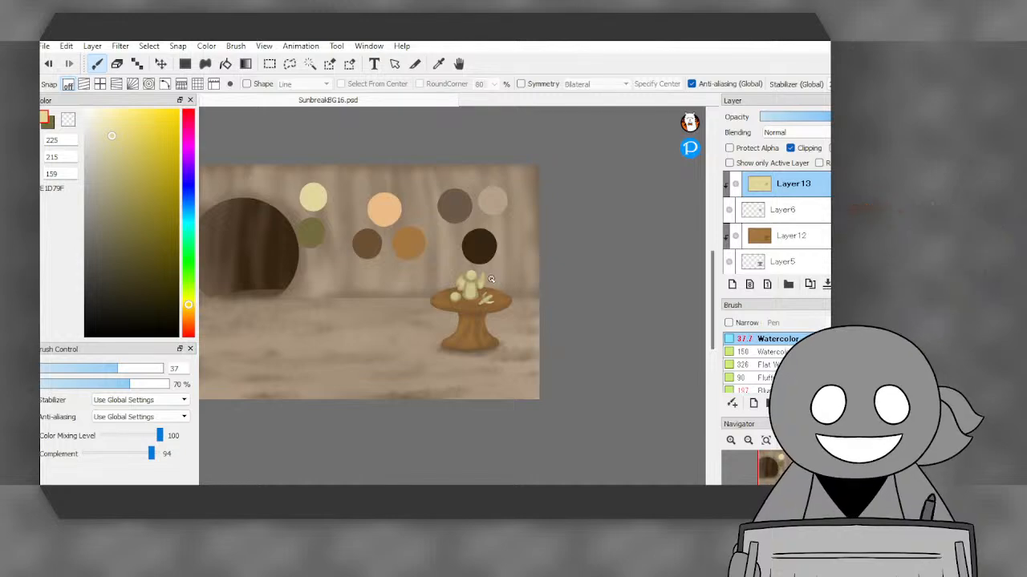
scroll(413, 334, up, 4)
scroll(413, 335, down, 1)
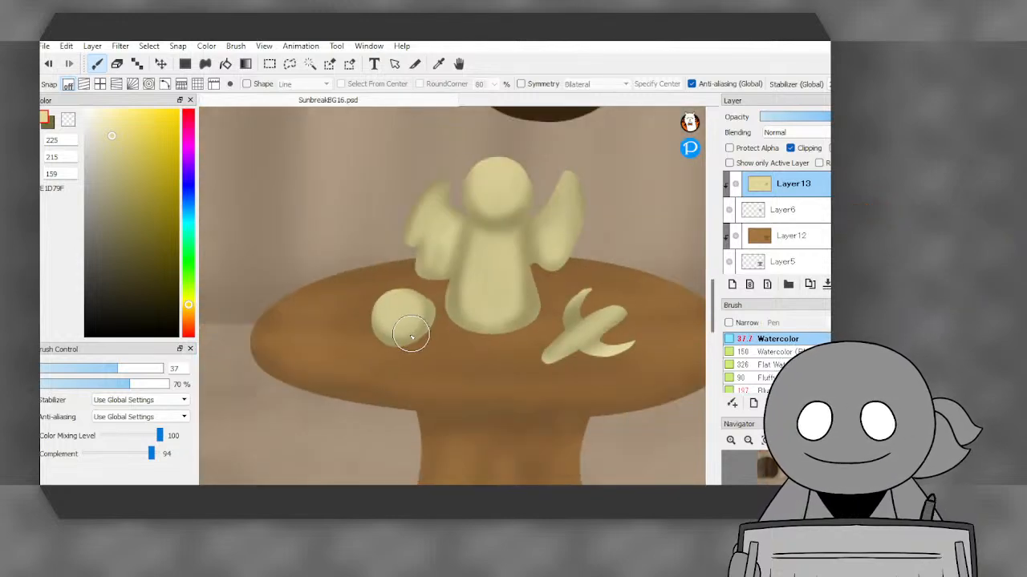
scroll(609, 297, up, 3)
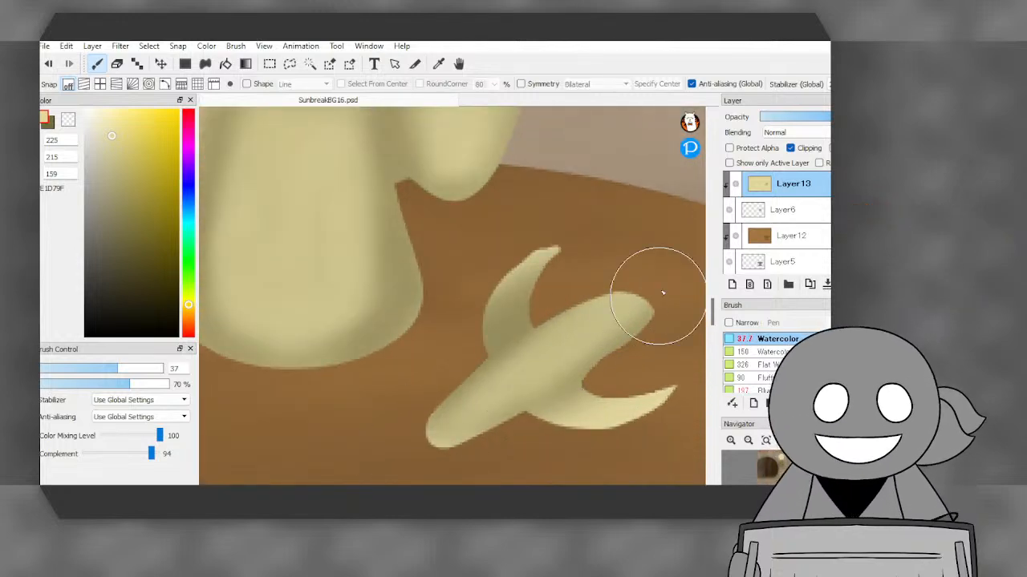
- Darken the left wing's lower tip and creases and reshade the right wing in dark olive
click(48, 127)
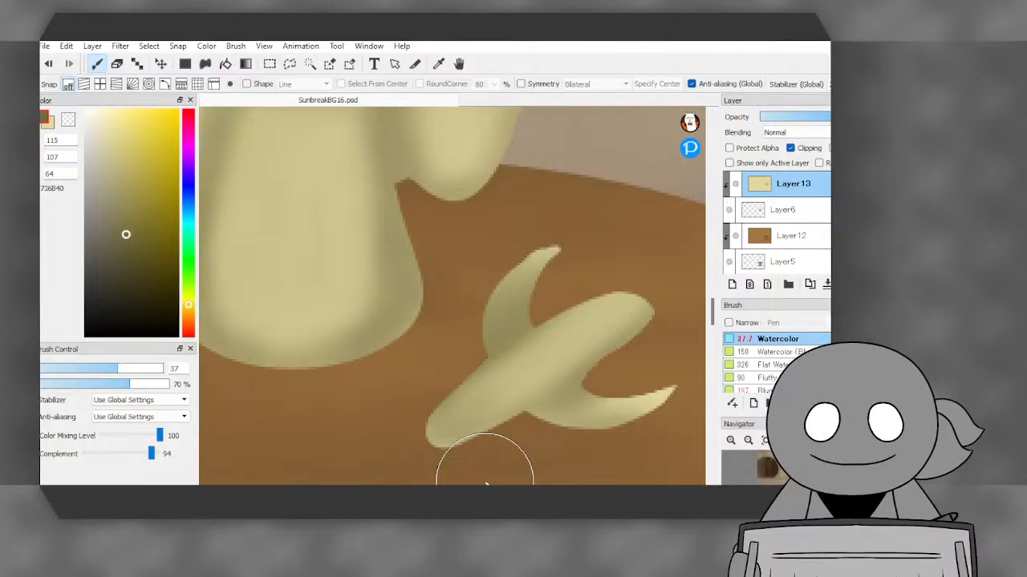
scroll(458, 424, down, 6)
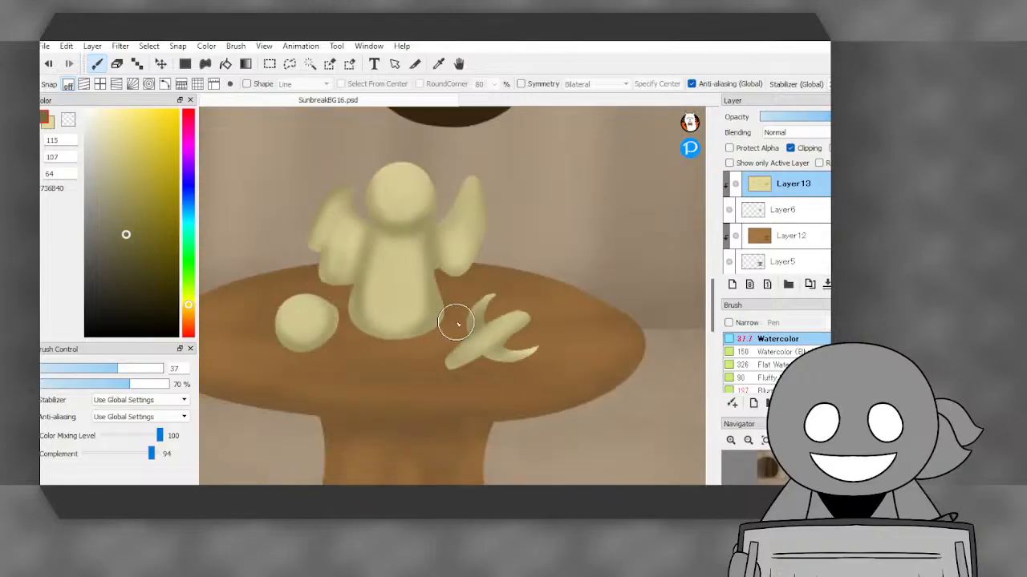
scroll(410, 264, up, 5)
scroll(532, 252, down, 3)
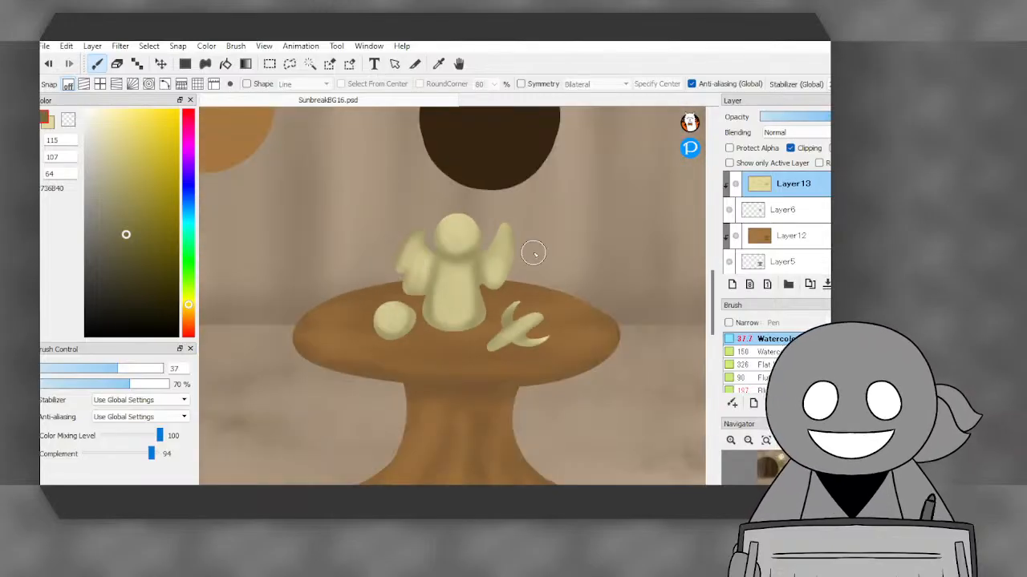
scroll(535, 253, up, 2)
scroll(534, 253, up, 1)
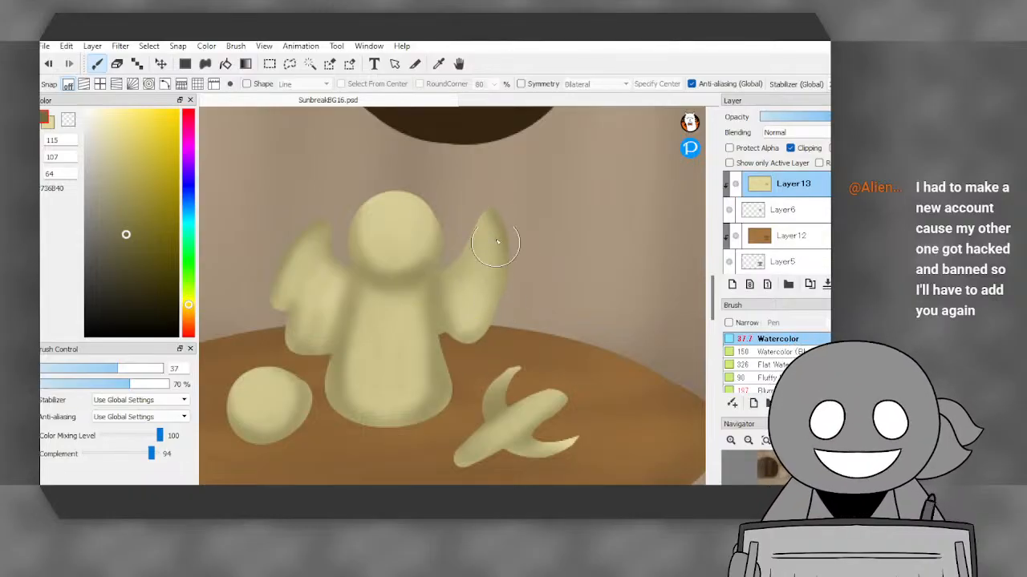
click(111, 135)
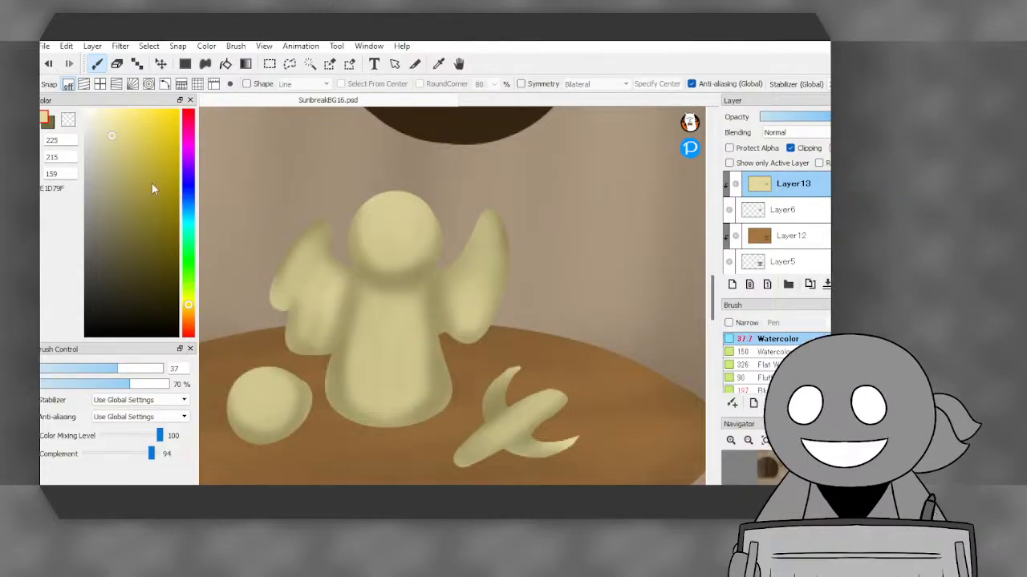
click(126, 234)
mouse_move(276, 269)
mouse_down()
mouse_move(272, 317)
mouse_move(281, 297)
mouse_up()
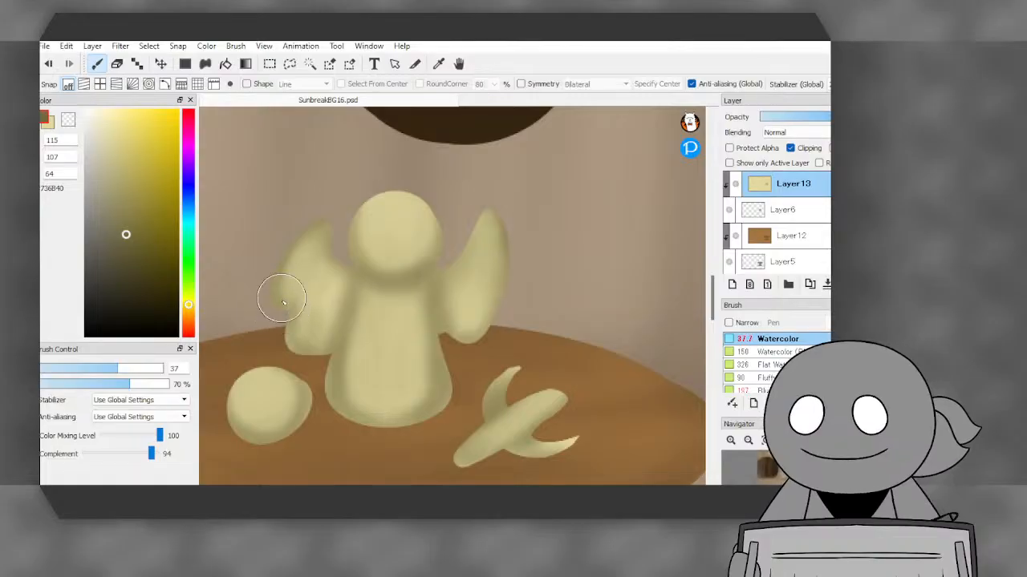
drag(319, 209, 281, 320)
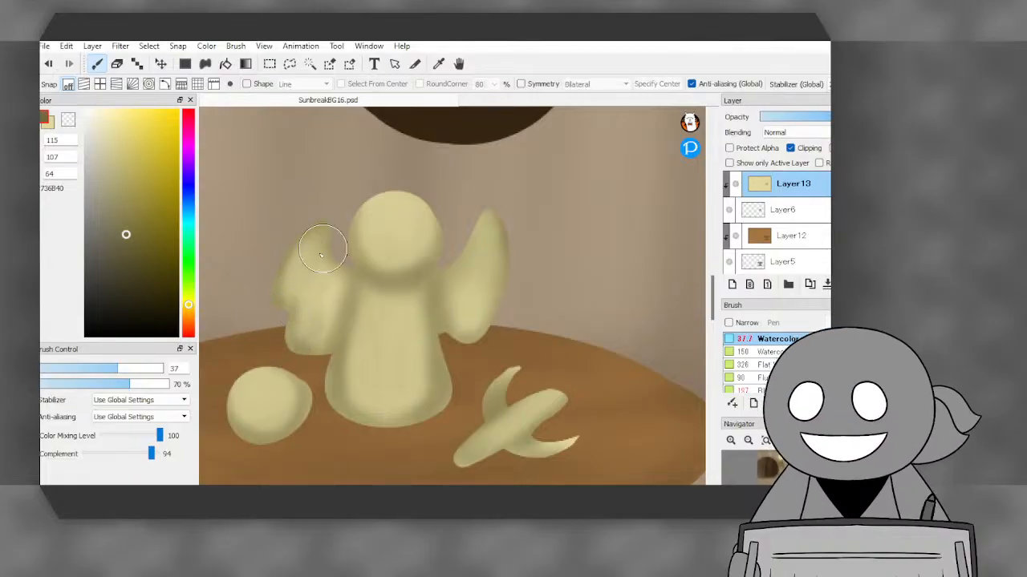
mouse_move(323, 249)
mouse_down()
mouse_move(293, 318)
mouse_move(332, 244)
mouse_move(307, 368)
mouse_move(342, 259)
mouse_move(319, 340)
mouse_up()
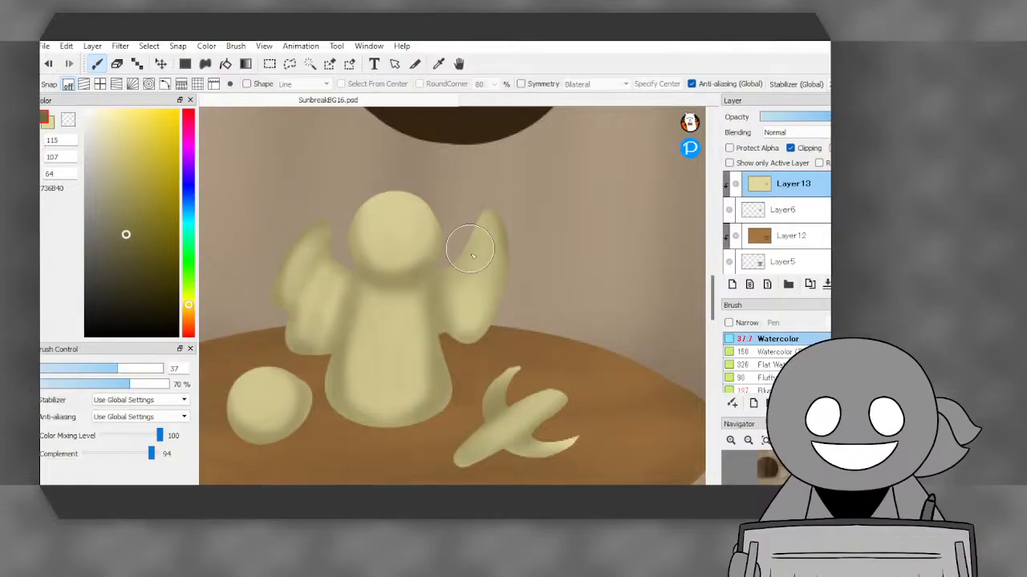
drag(468, 248, 468, 323)
drag(481, 207, 461, 349)
drag(488, 188, 475, 313)
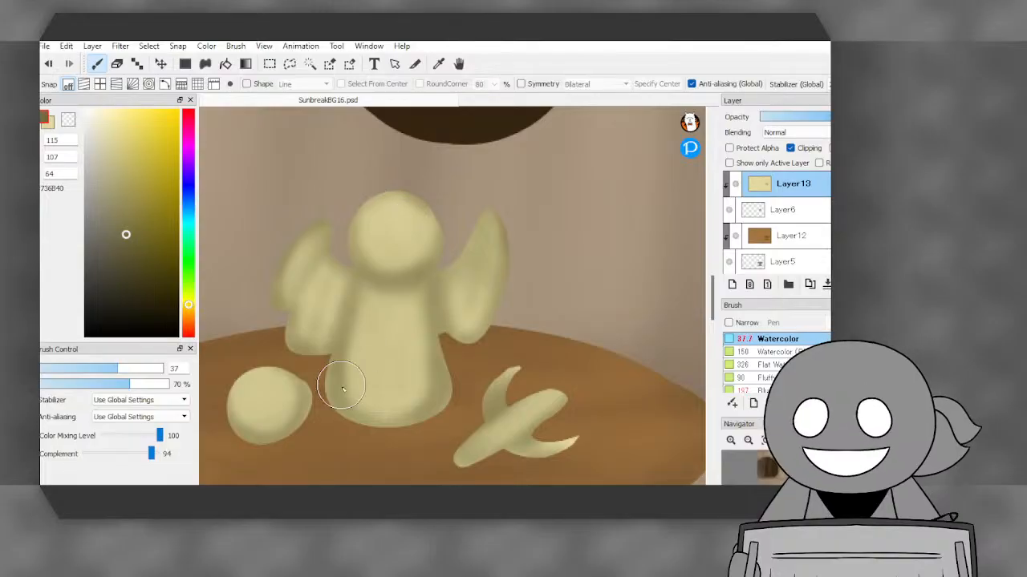
- Soften the body's lower edge in cream, add subtle olive shading to the ball, and zoom out
click(50, 125)
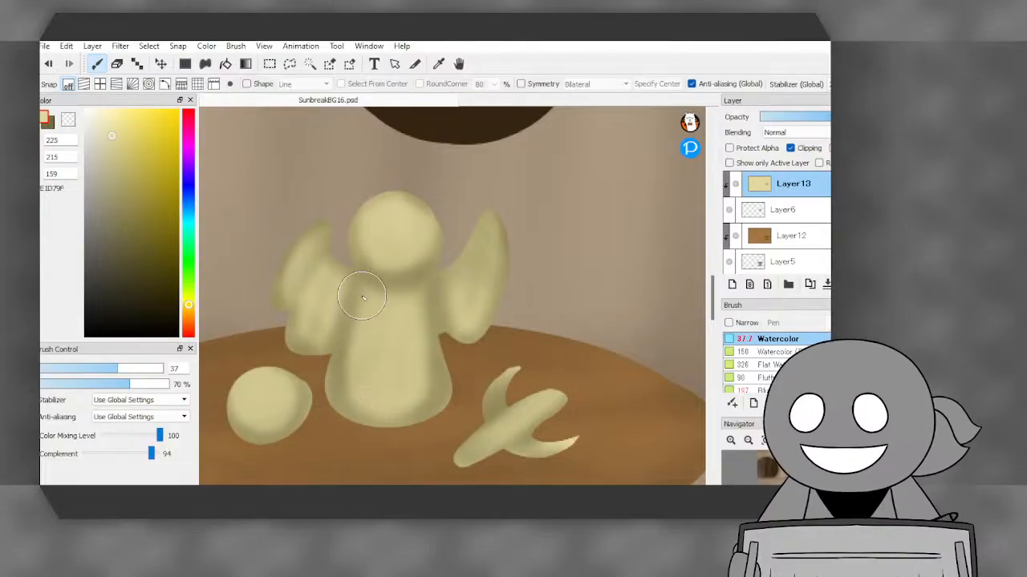
drag(365, 399, 369, 430)
drag(427, 350, 415, 387)
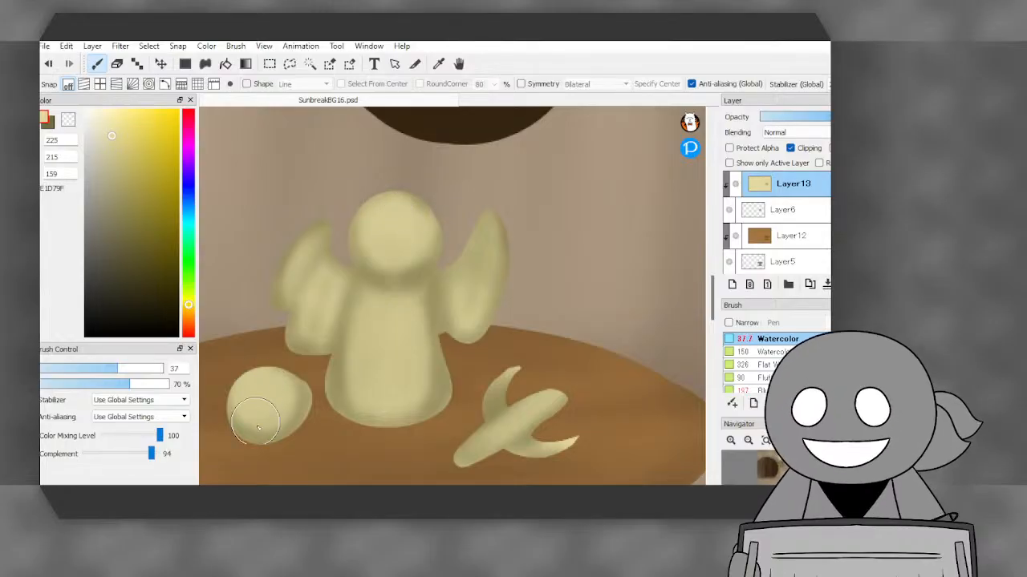
key(x)
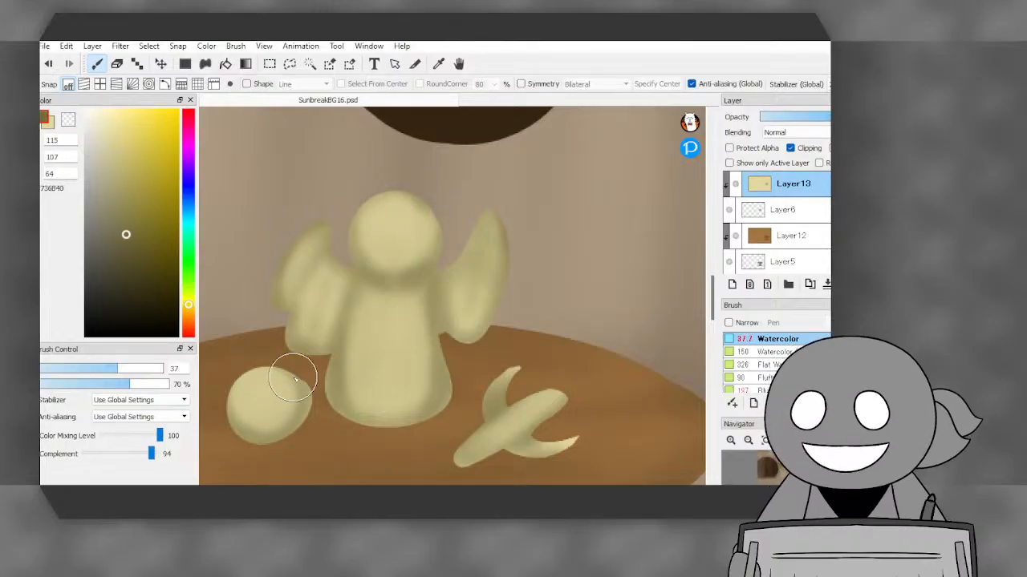
mouse_move(293, 378)
mouse_down()
mouse_move(299, 428)
mouse_move(279, 445)
mouse_move(303, 391)
mouse_move(297, 439)
mouse_move(224, 429)
mouse_move(277, 436)
mouse_move(335, 368)
mouse_move(361, 429)
mouse_move(376, 391)
mouse_move(345, 419)
mouse_move(439, 401)
mouse_move(419, 429)
mouse_move(455, 373)
mouse_move(447, 410)
mouse_up()
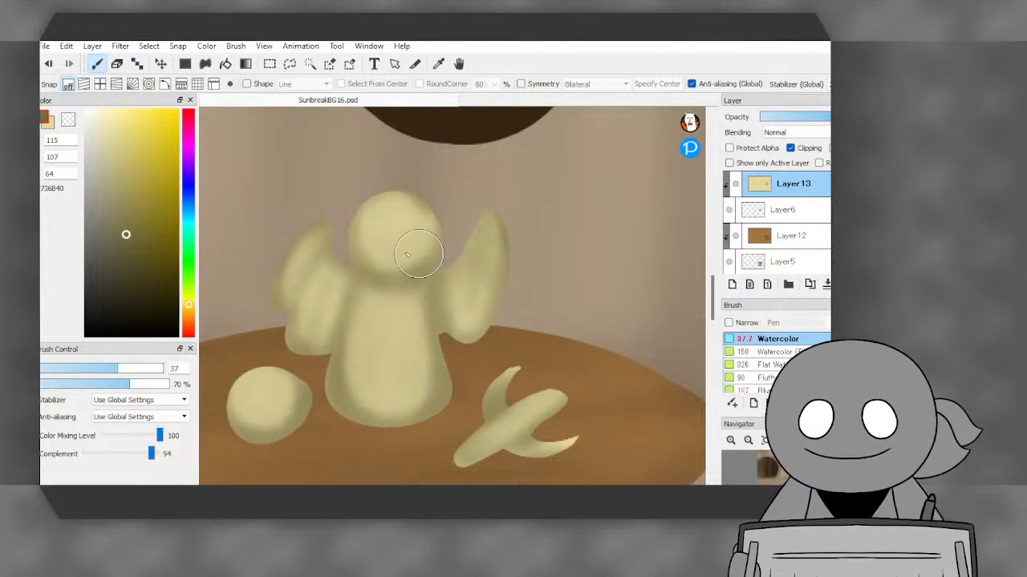
scroll(587, 291, down, 5)
scroll(587, 292, down, 1)
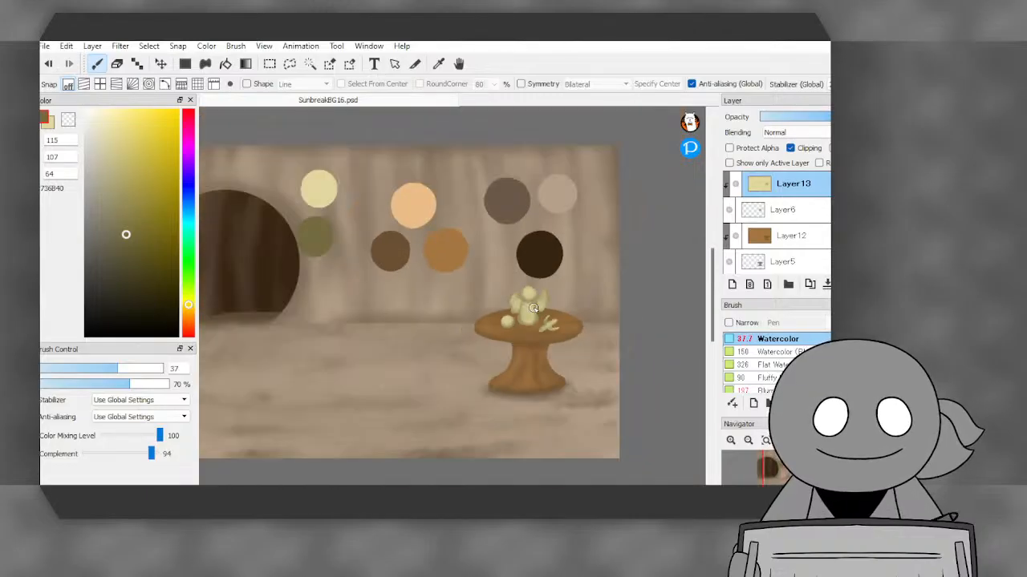
scroll(533, 308, up, 2)
click(438, 68)
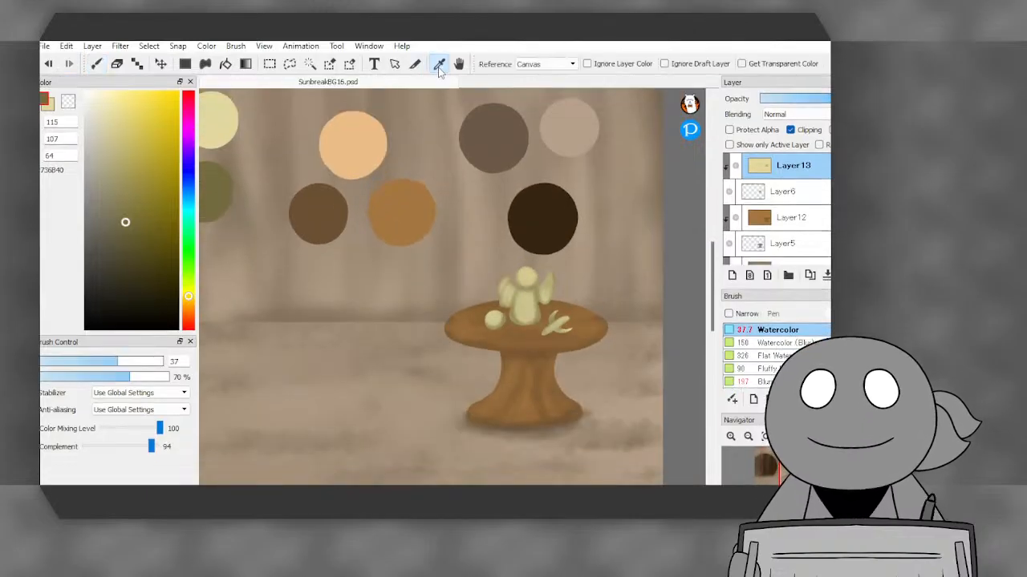
click(319, 210)
click(97, 65)
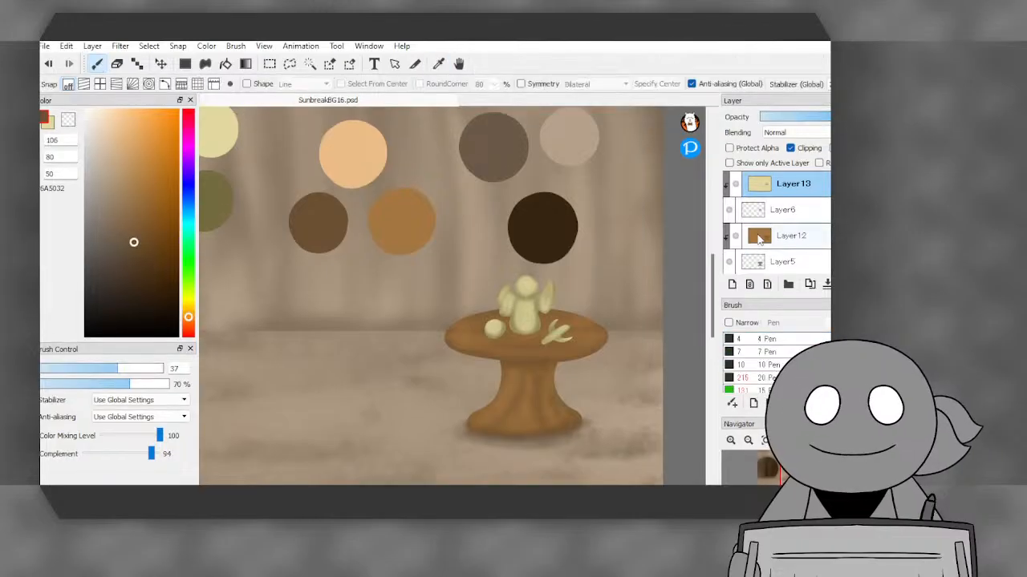
click(772, 259)
click(770, 237)
scroll(535, 333, up, 2)
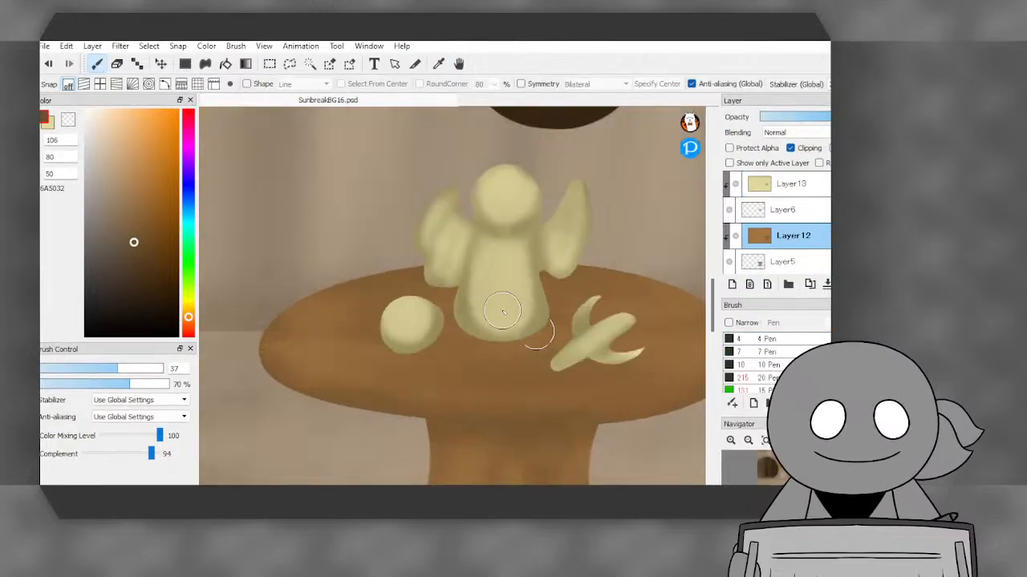
scroll(502, 312, up, 2)
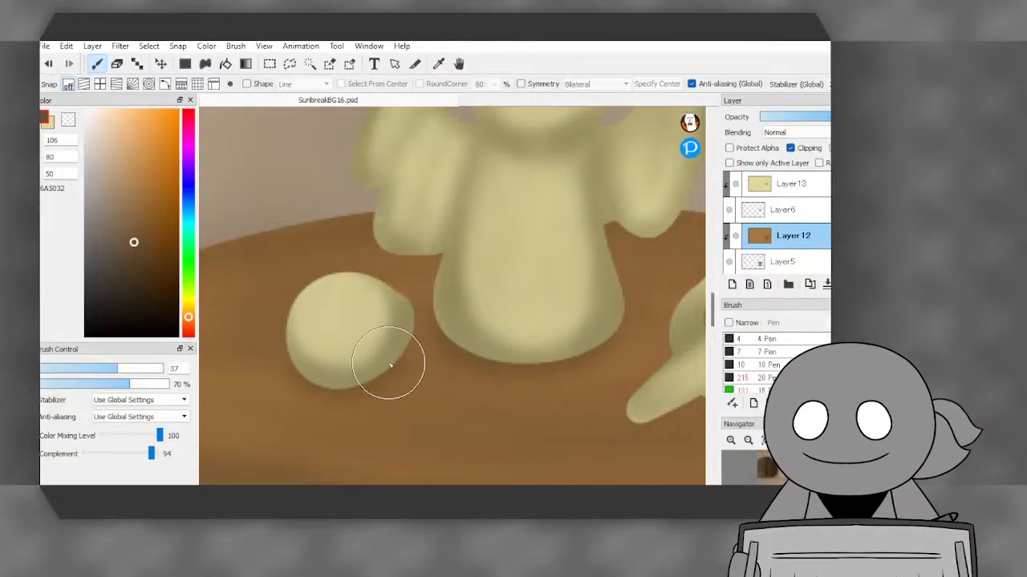
scroll(389, 365, down, 4)
scroll(470, 377, up, 4)
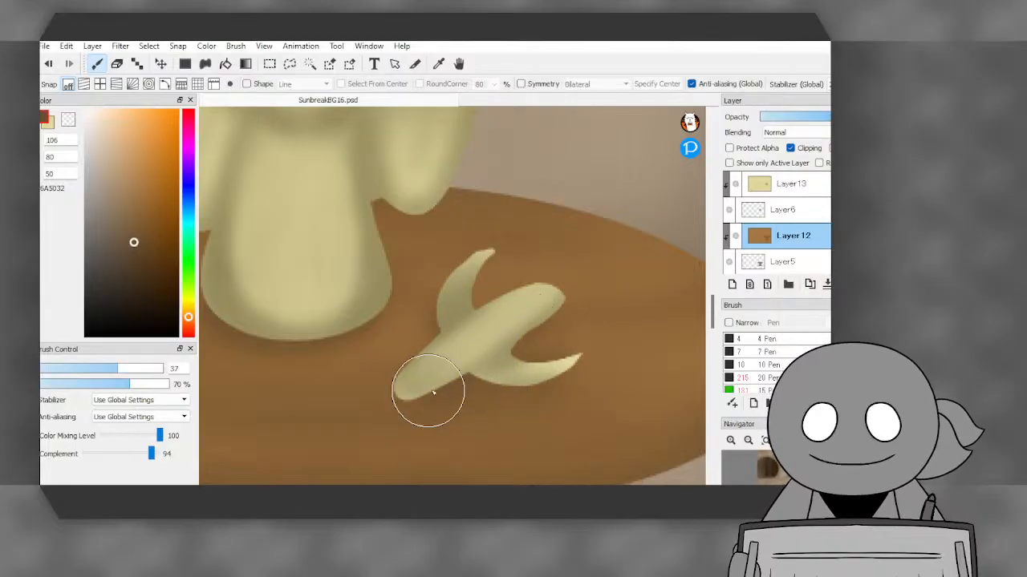
scroll(545, 297, down, 4)
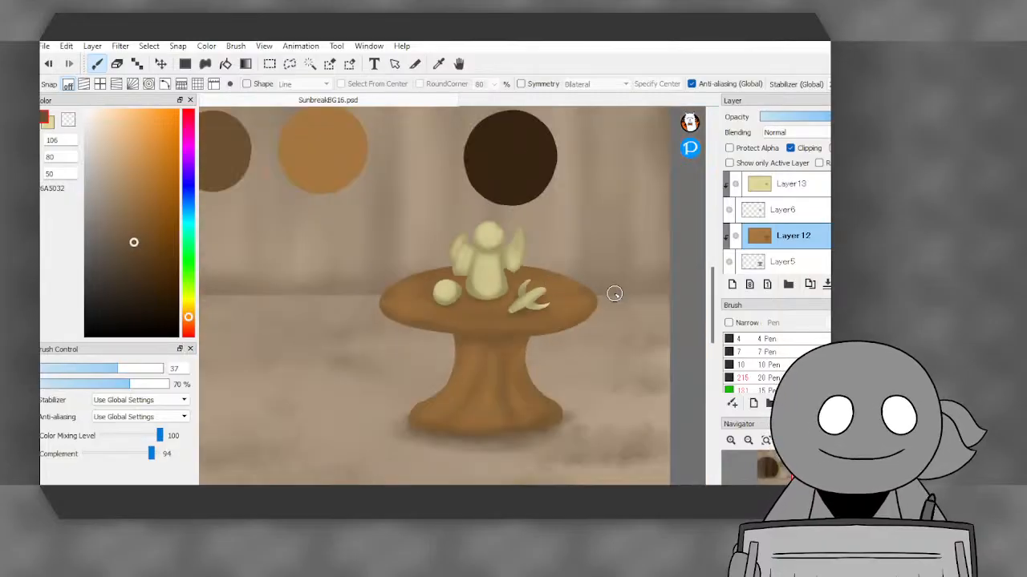
scroll(614, 294, down, 2)
scroll(608, 300, down, 1)
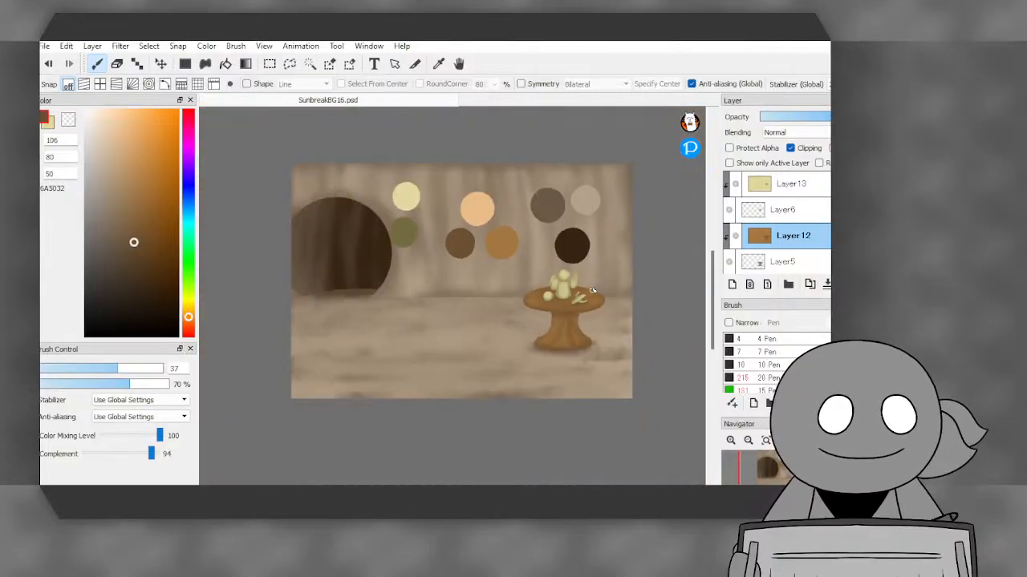
scroll(580, 265, up, 1)
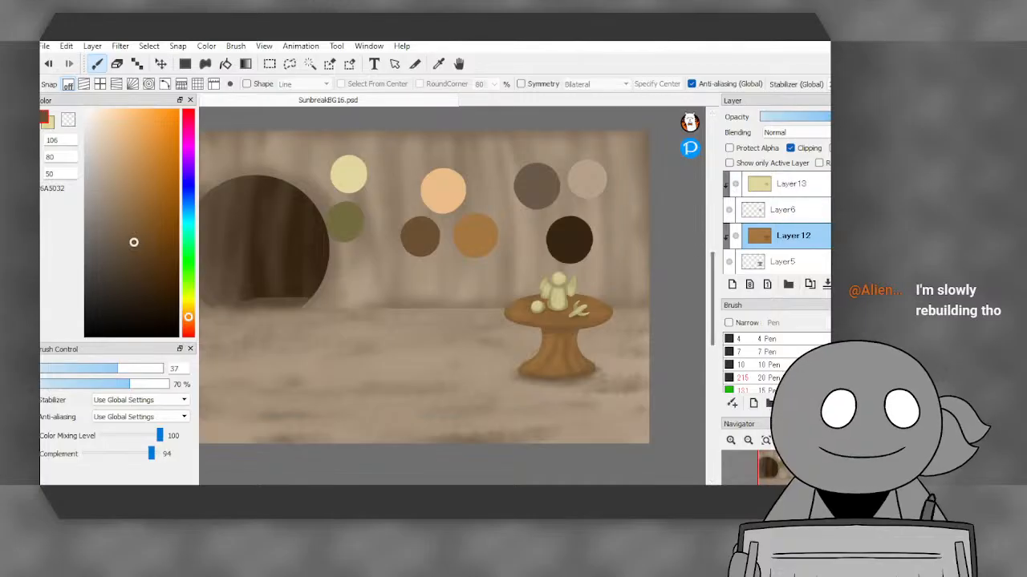
scroll(805, 208, up, 1)
- Hide Layer8, move Layer1 above Layer13 and show it, then select Layer13 and re-show Layer8
click(728, 185)
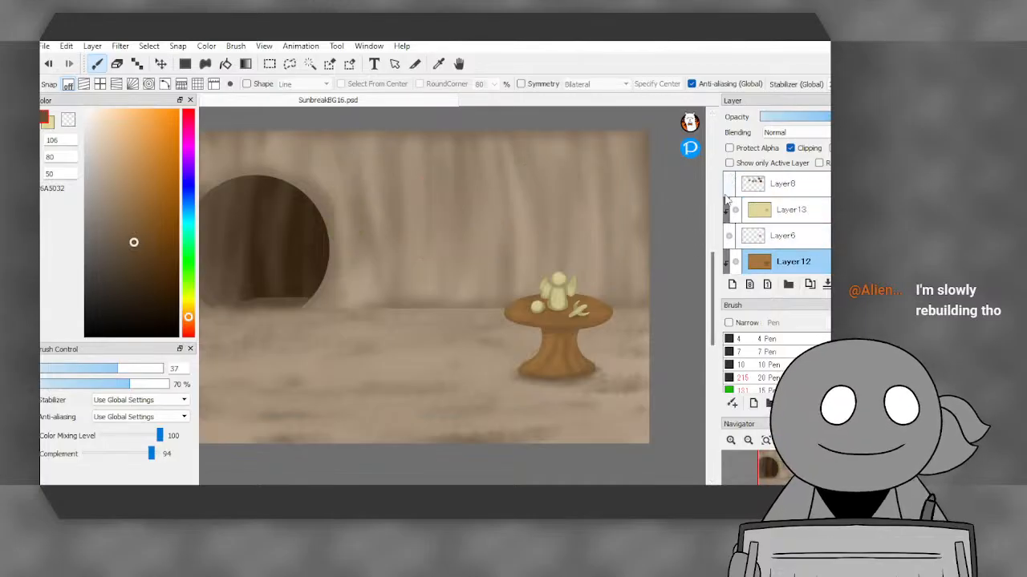
scroll(732, 210, down, 4)
scroll(762, 262, up, 4)
drag(762, 262, 758, 203)
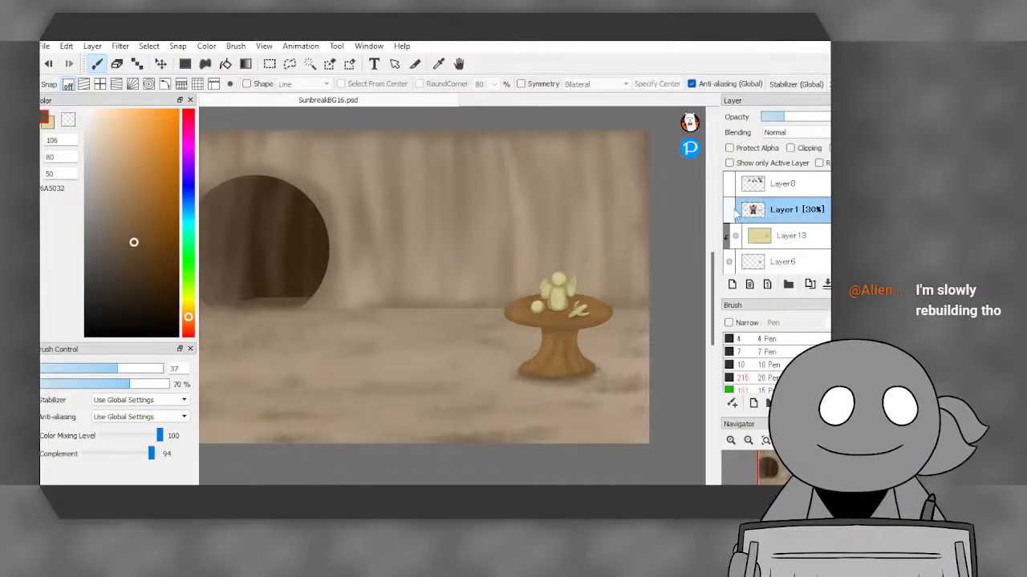
click(730, 209)
click(776, 246)
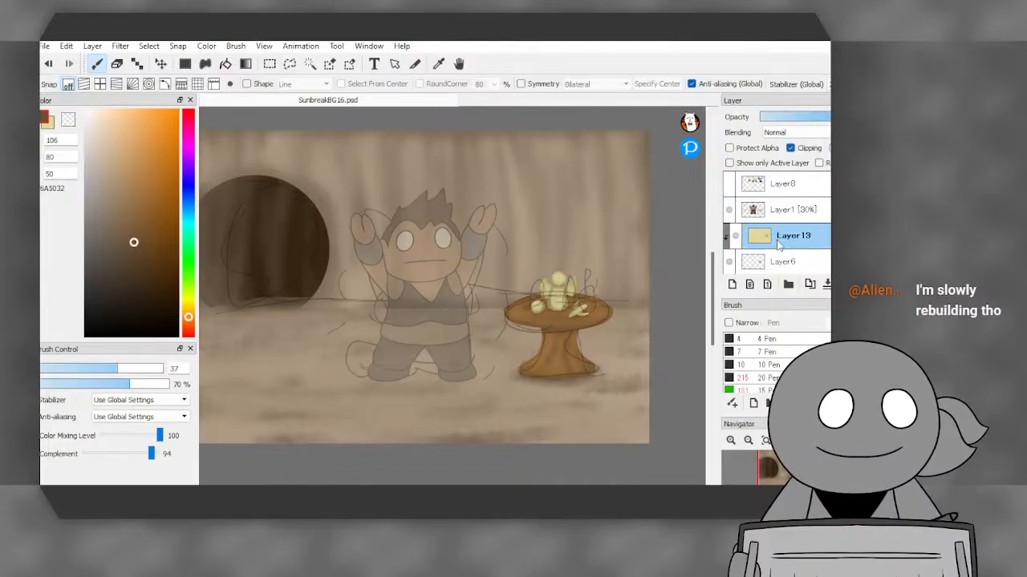
click(731, 184)
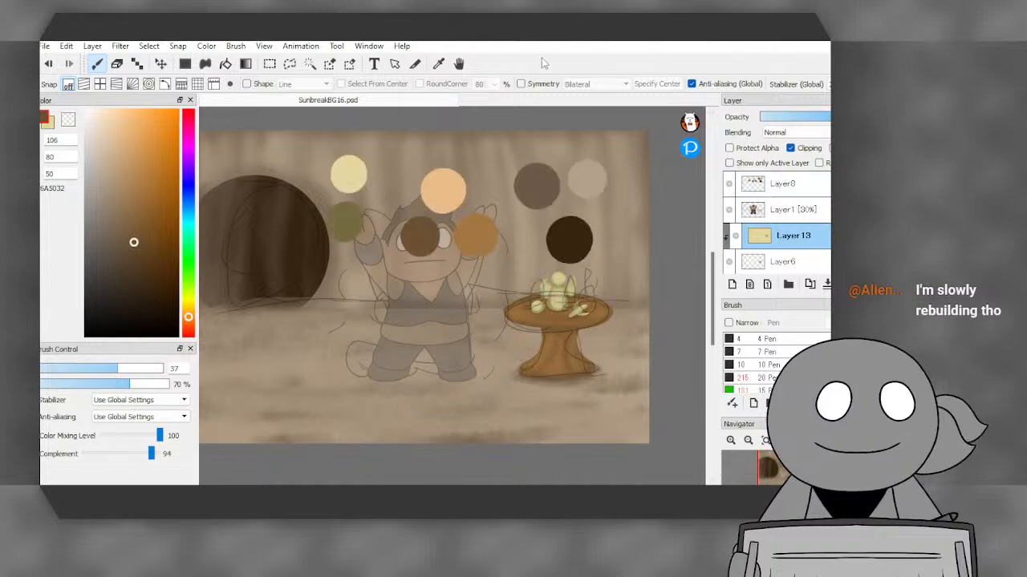
- Eyedrop the dark brown swatch circle from the canvas as the painting colour
click(438, 63)
click(574, 225)
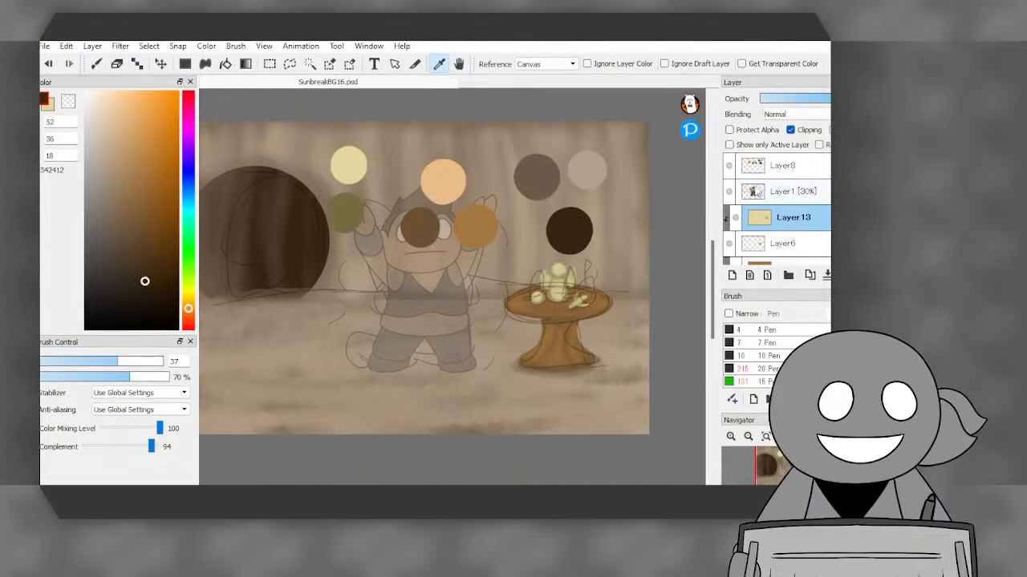
scroll(777, 219, down, 3)
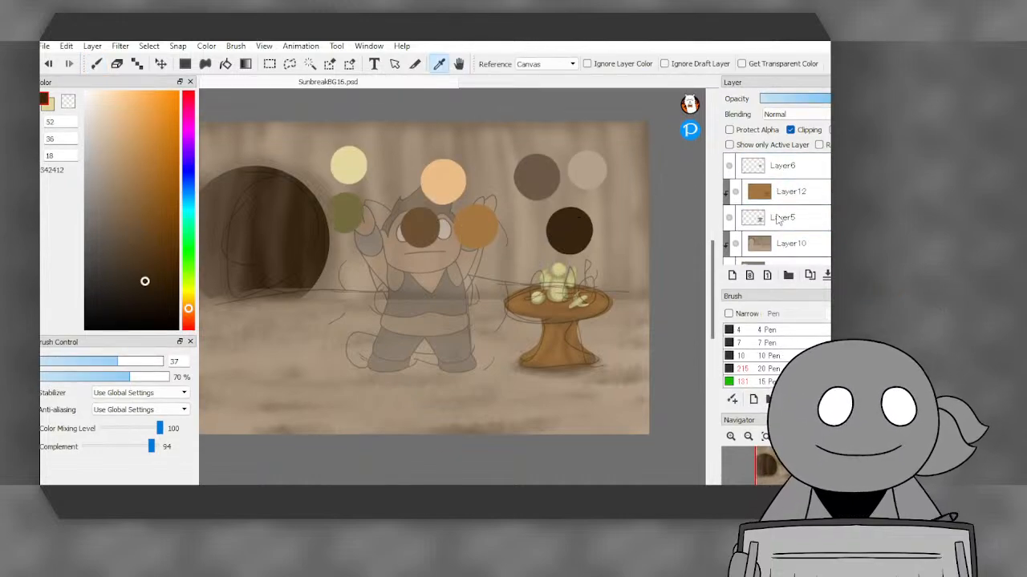
scroll(776, 219, up, 3)
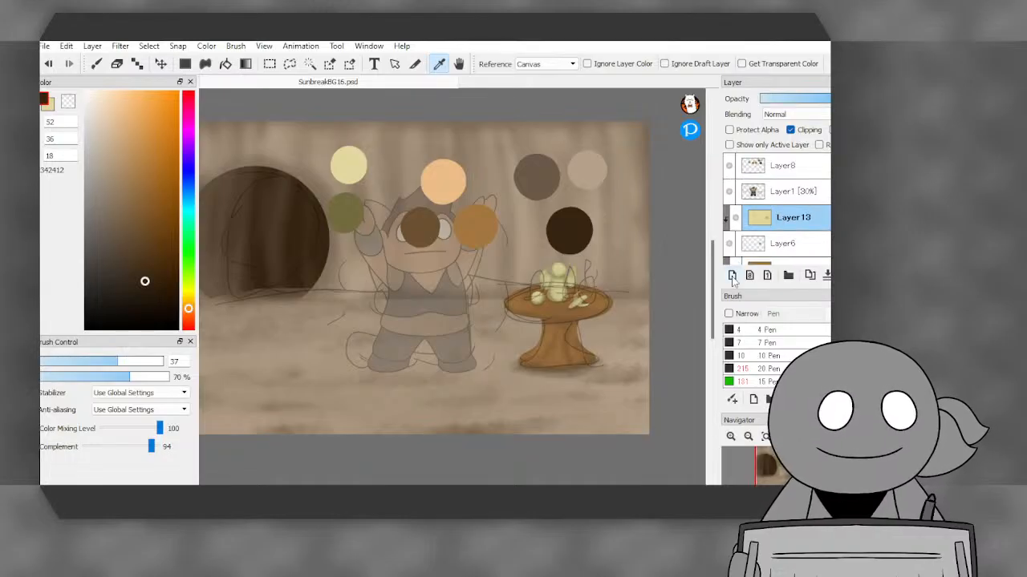
- Add a new empty layer above Layer13 and return to the brush
click(732, 275)
scroll(472, 354, up, 2)
double_click(95, 80)
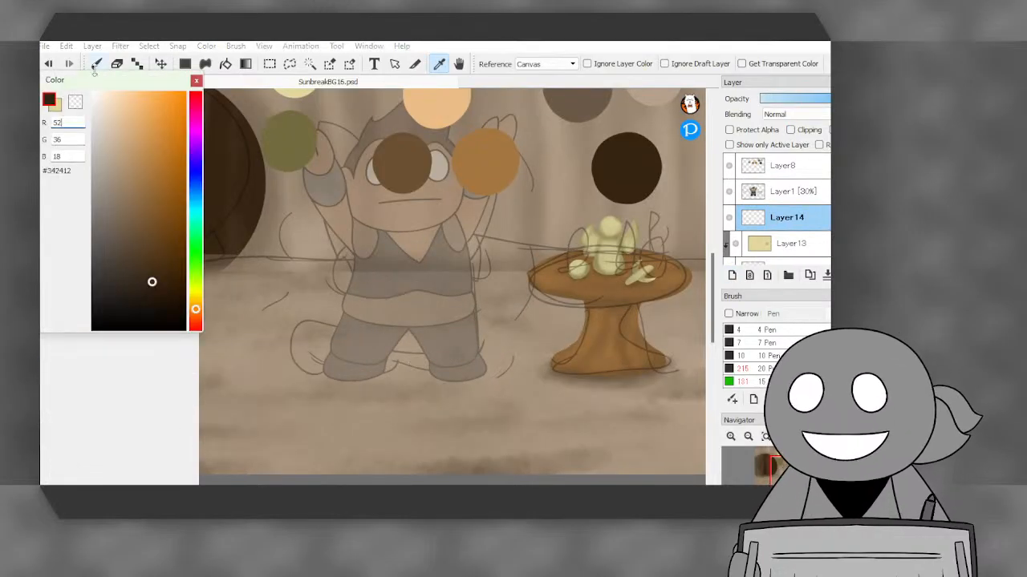
double_click(95, 80)
click(96, 63)
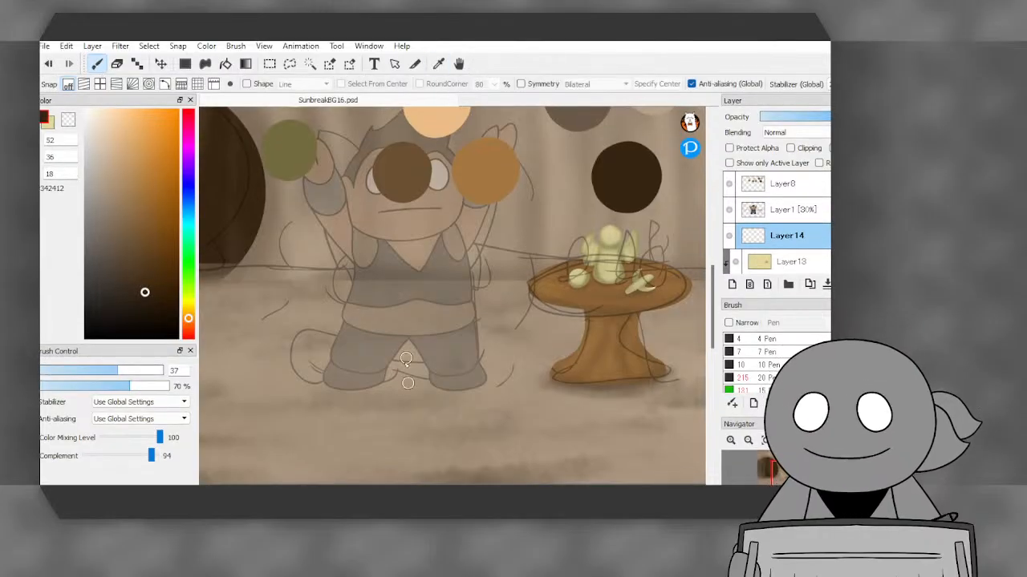
scroll(341, 389, up, 2)
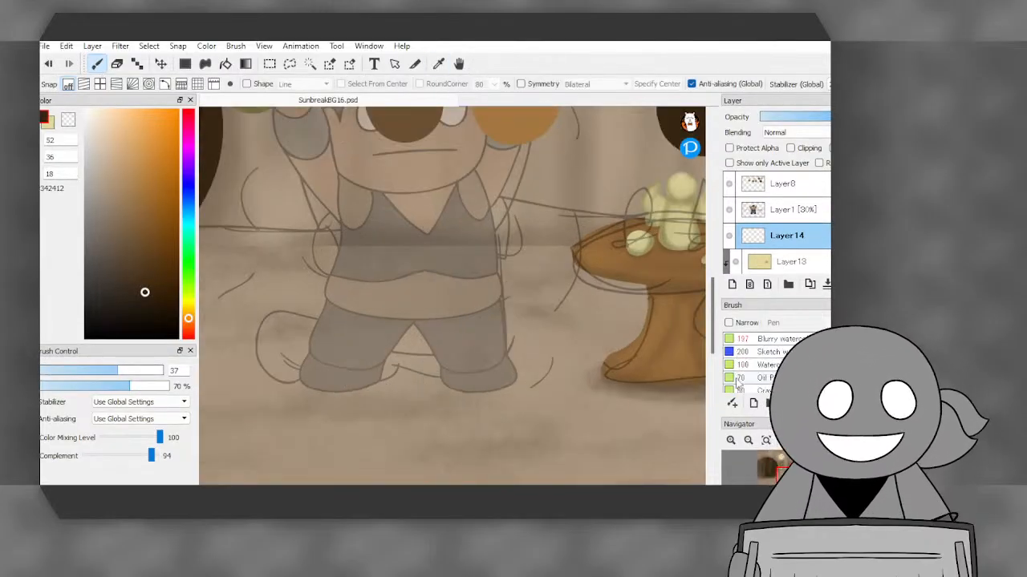
scroll(738, 382, up, 3)
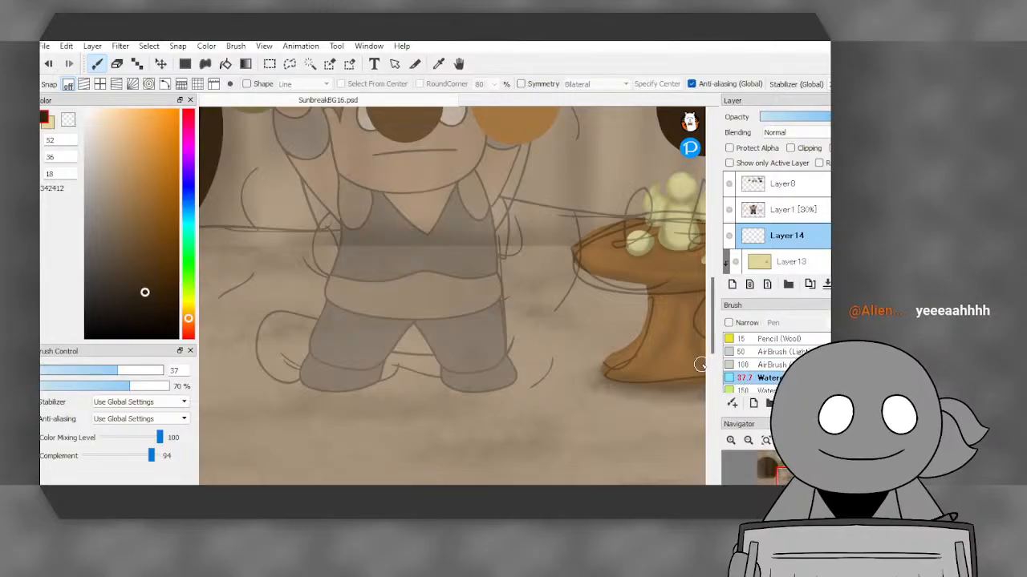
- Paint a soft dark watercolour shadow under and between the character's feet with an enlarged brush
drag(308, 381, 425, 393)
click(49, 66)
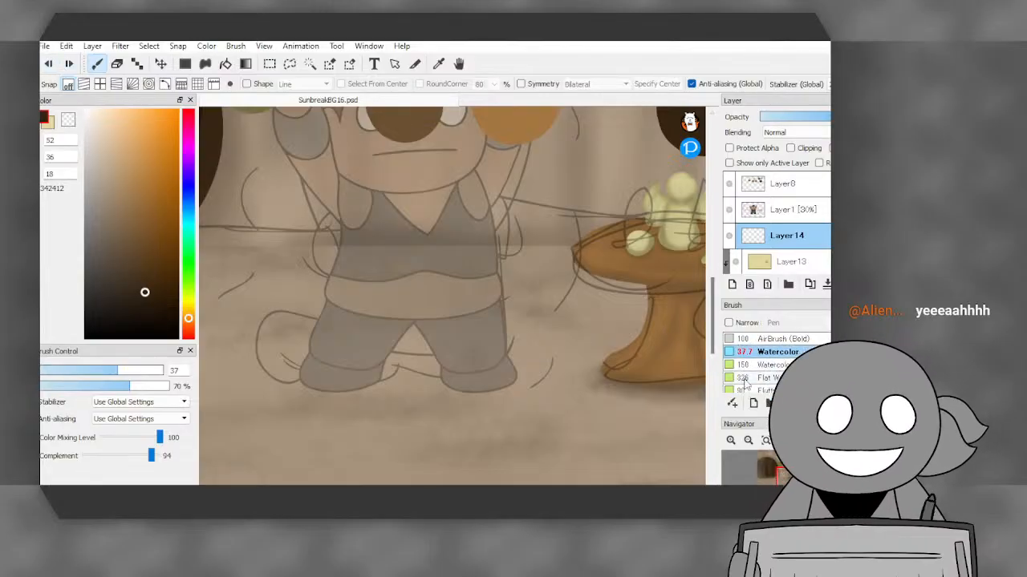
drag(128, 377, 140, 377)
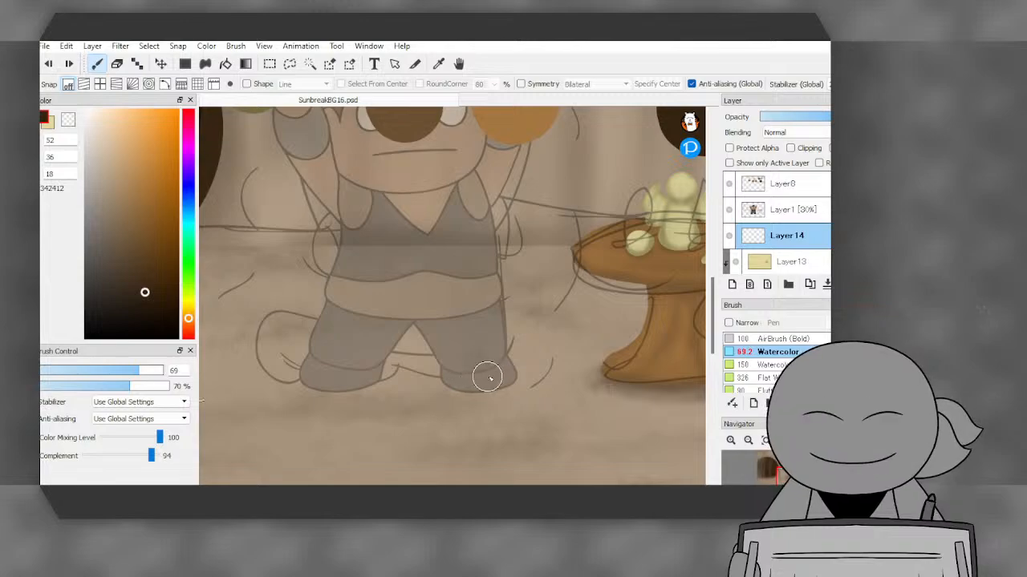
mouse_move(488, 377)
mouse_down()
mouse_move(452, 388)
mouse_move(502, 382)
mouse_move(332, 393)
mouse_move(307, 384)
mouse_move(460, 395)
mouse_move(368, 391)
mouse_move(494, 383)
mouse_move(472, 394)
mouse_up()
mouse_move(483, 393)
mouse_down()
mouse_move(358, 395)
mouse_move(448, 408)
mouse_move(335, 385)
mouse_move(456, 383)
mouse_move(311, 381)
mouse_move(361, 401)
mouse_move(423, 404)
mouse_move(395, 398)
mouse_move(503, 382)
mouse_move(422, 403)
mouse_move(510, 386)
mouse_move(395, 374)
mouse_move(361, 384)
mouse_up()
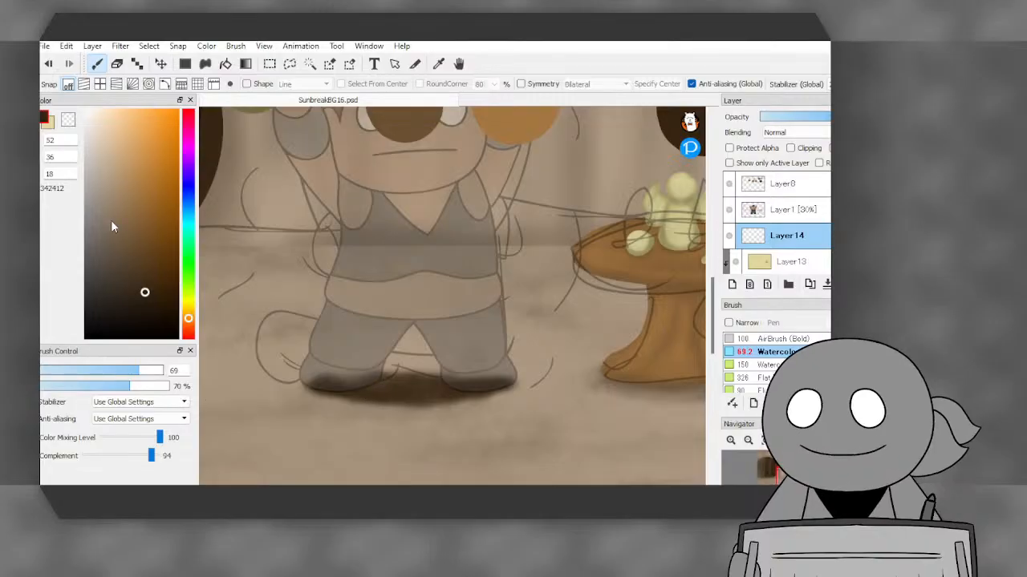
scroll(357, 320, down, 3)
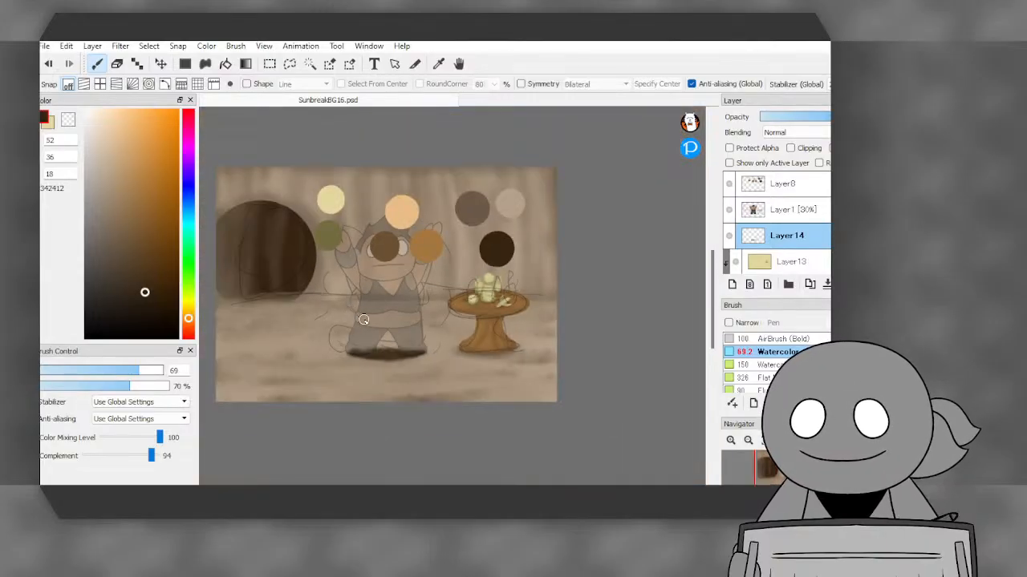
scroll(357, 317, up, 3)
click(49, 64)
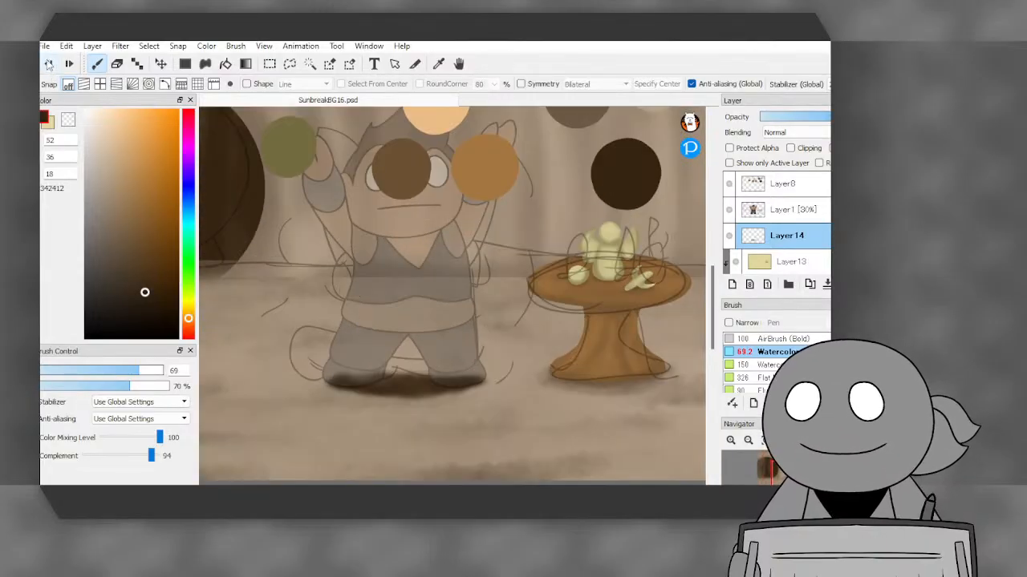
click(67, 67)
click(67, 67)
click(67, 68)
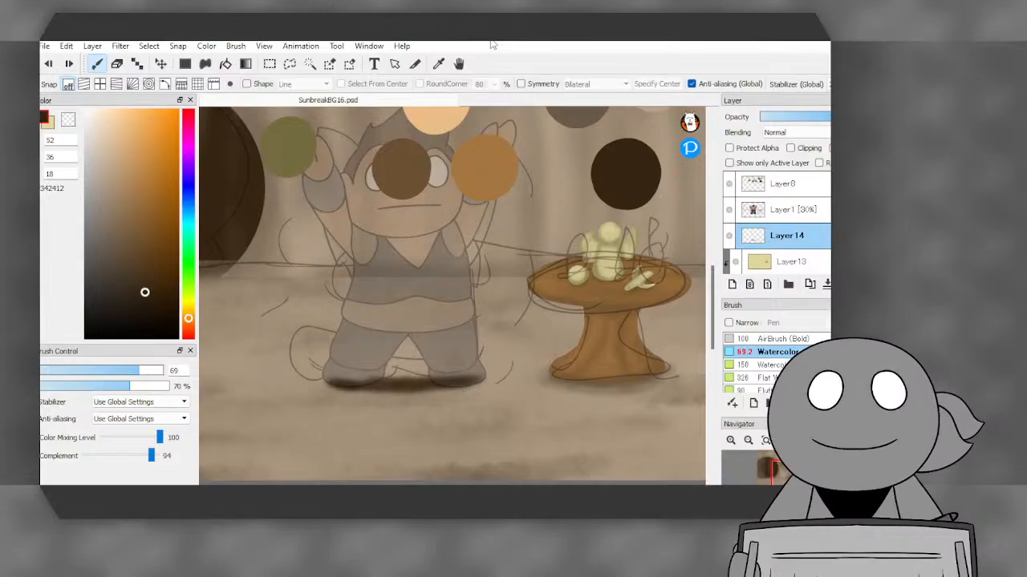
scroll(367, 355, up, 1)
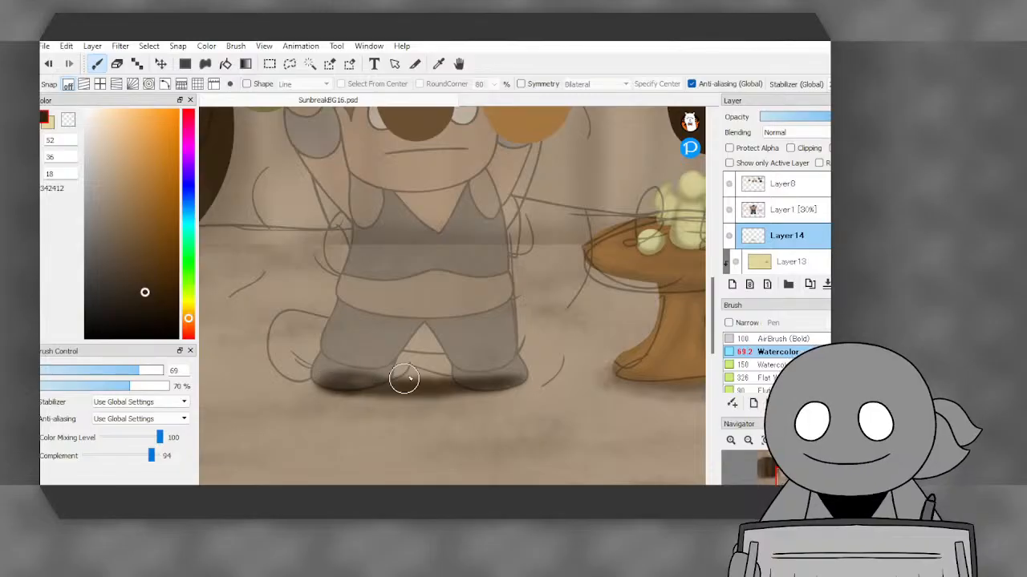
mouse_move(404, 379)
mouse_down()
mouse_move(432, 376)
mouse_move(374, 373)
mouse_move(506, 377)
mouse_move(434, 394)
mouse_move(522, 385)
mouse_move(326, 380)
mouse_move(523, 366)
mouse_move(405, 382)
mouse_move(322, 375)
mouse_move(516, 375)
mouse_move(327, 375)
mouse_move(336, 389)
mouse_move(340, 377)
mouse_move(483, 373)
mouse_move(337, 376)
mouse_move(347, 388)
mouse_move(446, 376)
mouse_up()
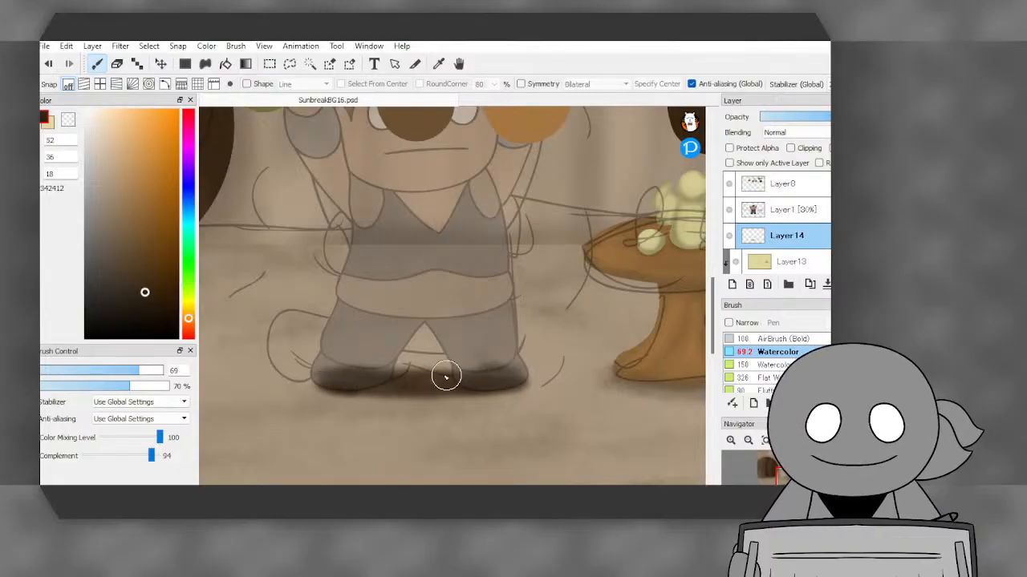
- Hide the character sketch layer and the colour swatch circles layer
scroll(436, 351, down, 5)
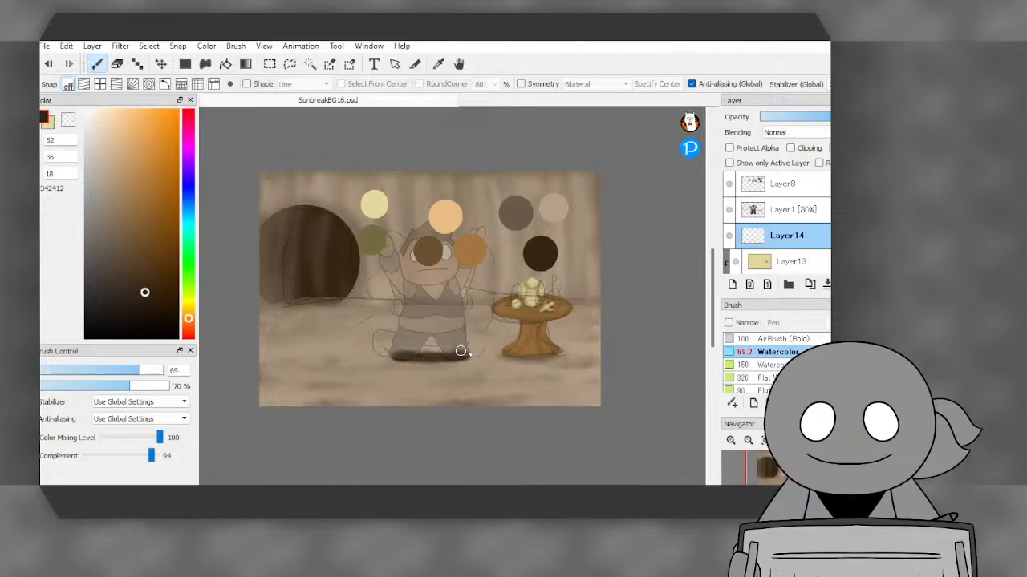
click(729, 210)
click(729, 211)
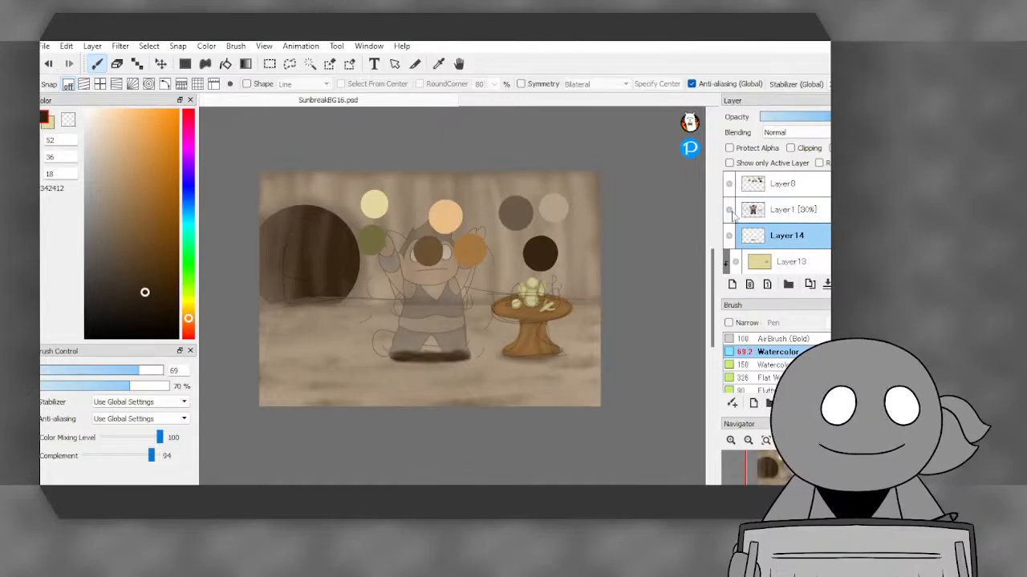
click(729, 210)
click(730, 183)
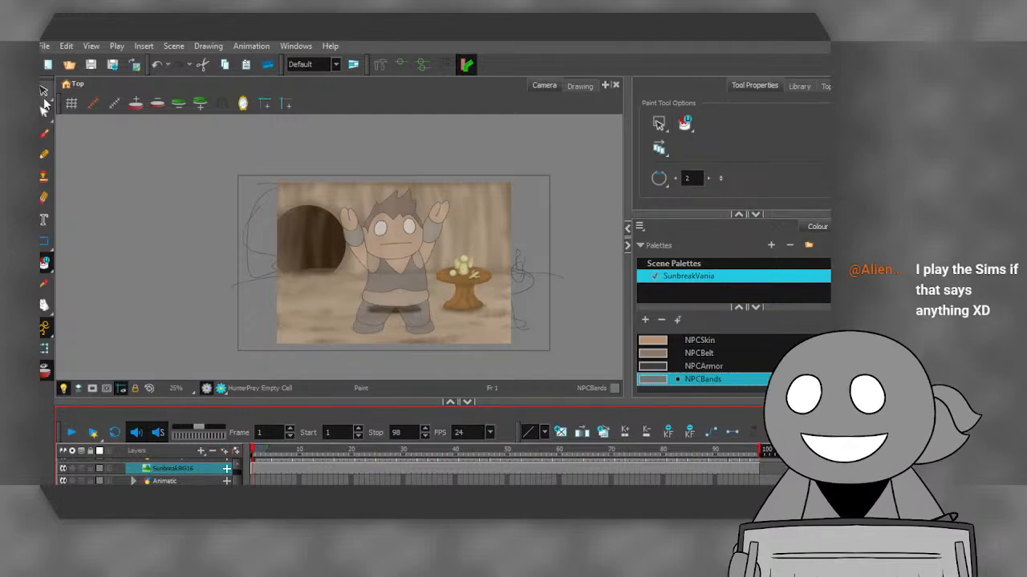
- Scale and shift the SunbreakBG16 background with the Transform tool to cover the camera frame
click(45, 350)
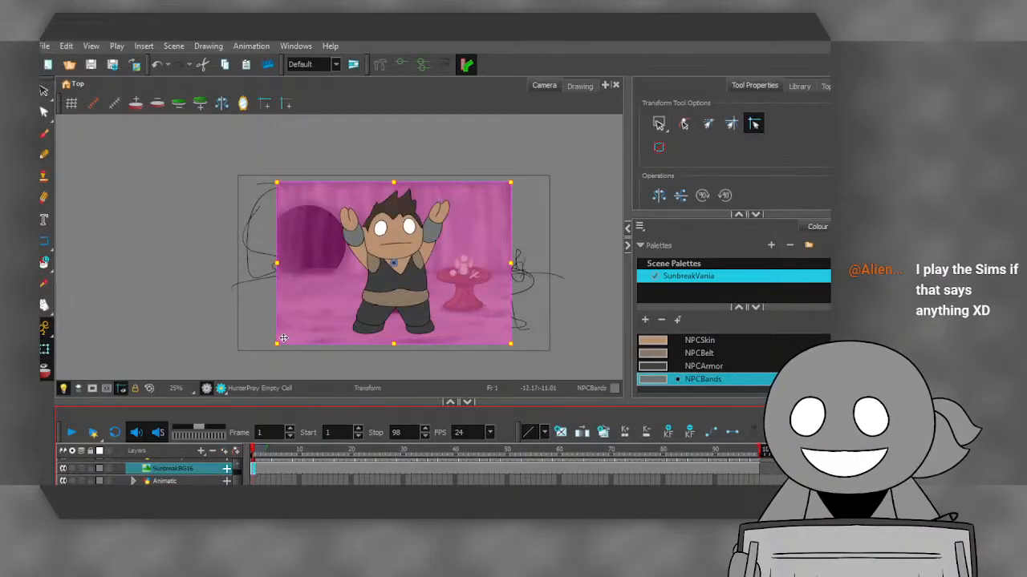
click(277, 343)
drag(278, 343, 212, 393)
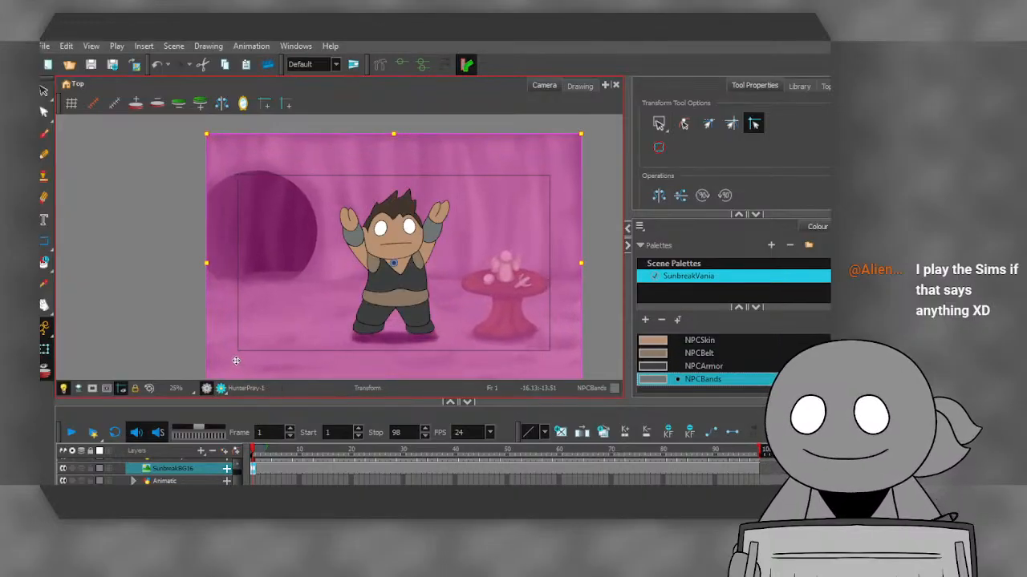
drag(236, 360, 235, 352)
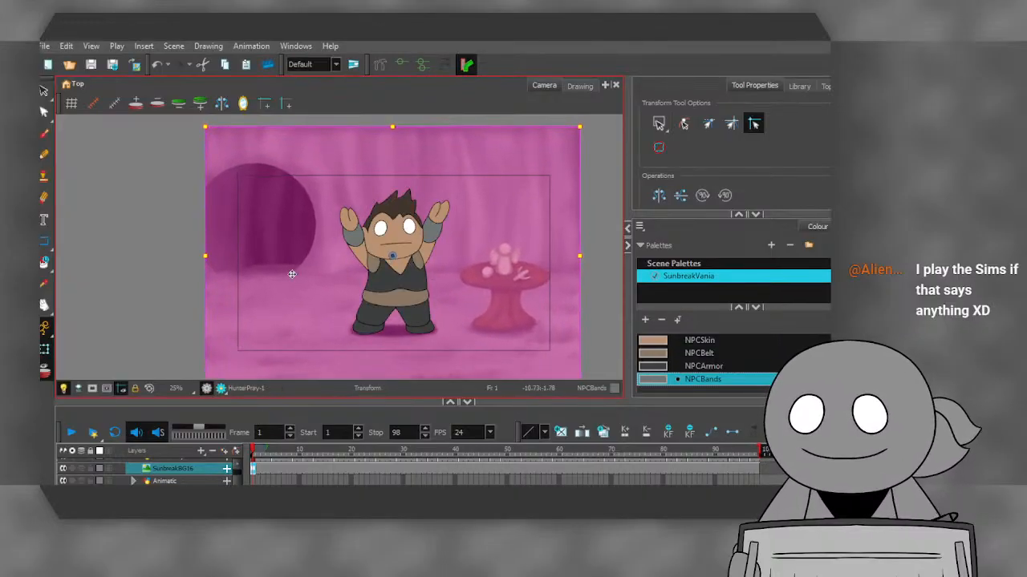
scroll(286, 278, down, 1)
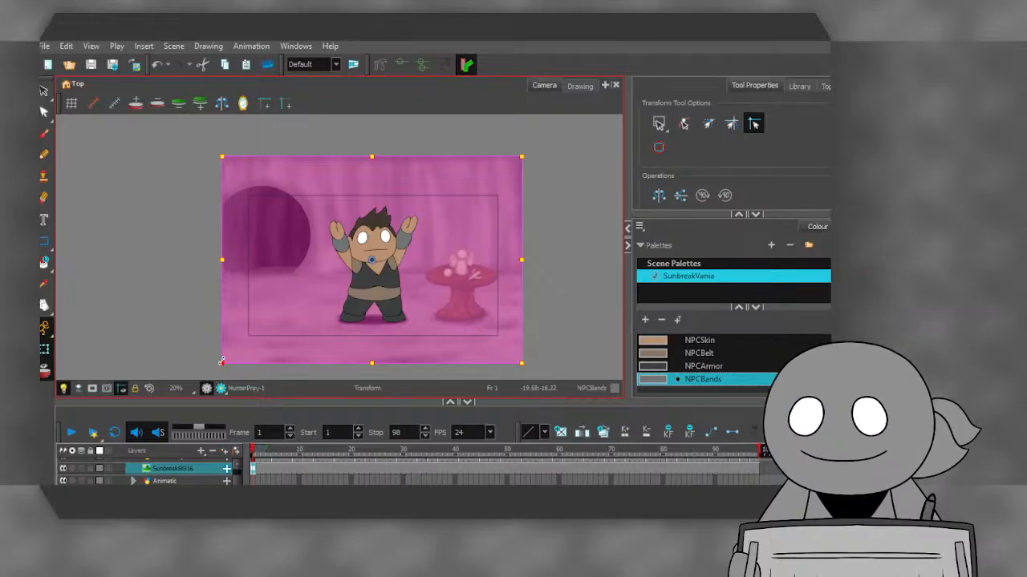
drag(222, 363, 226, 359)
scroll(331, 345, up, 3)
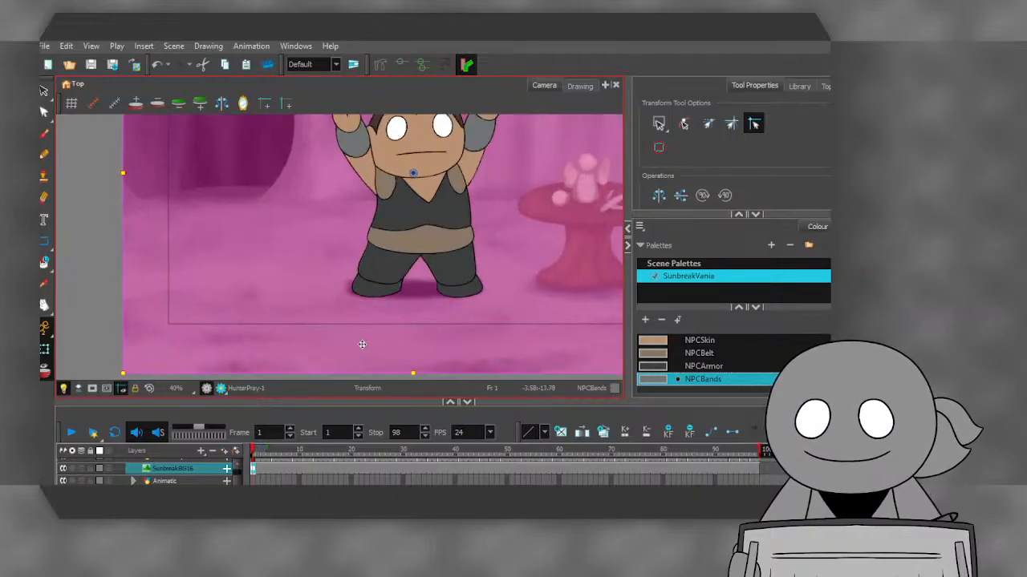
drag(362, 344, 364, 346)
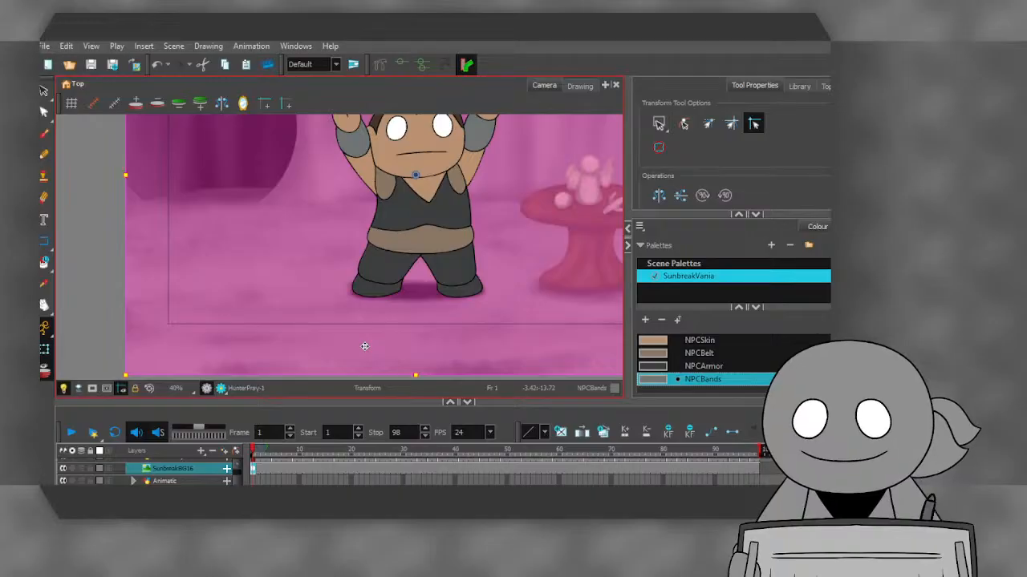
scroll(374, 335, up, 2)
scroll(374, 335, down, 5)
scroll(421, 297, up, 1)
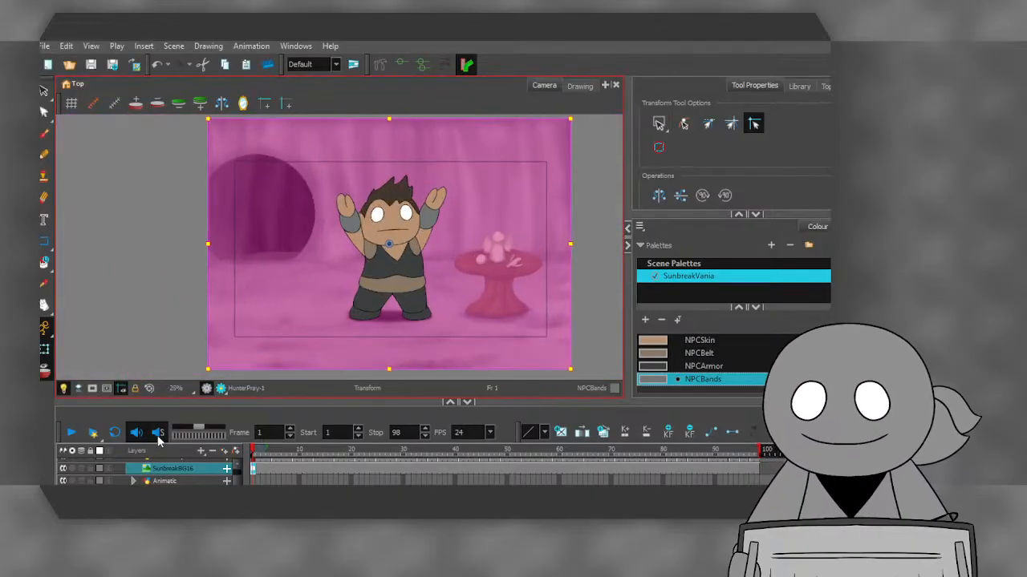
- Play back and scrub the 98-frame scene to preview it over the background
click(70, 433)
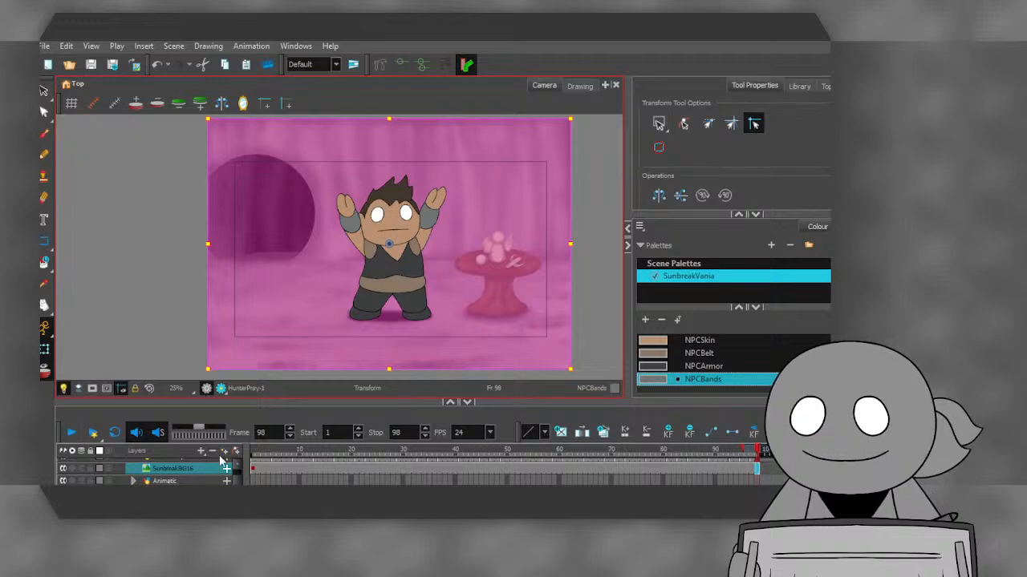
drag(268, 450, 238, 451)
scroll(272, 477, up, 3)
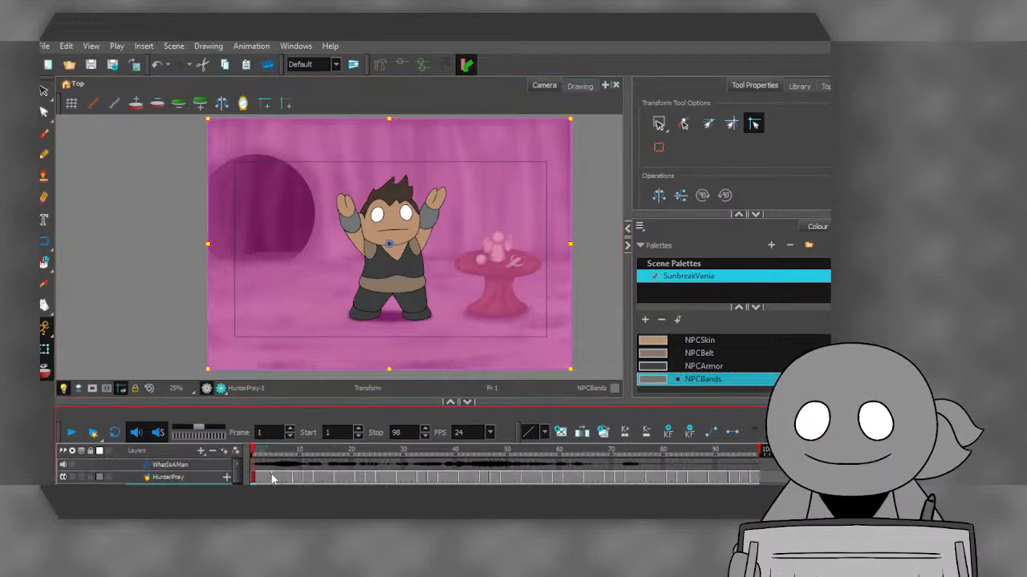
- Create a new Drawing layer named Text from the Layers panel's + button
click(175, 477)
right_click(177, 477)
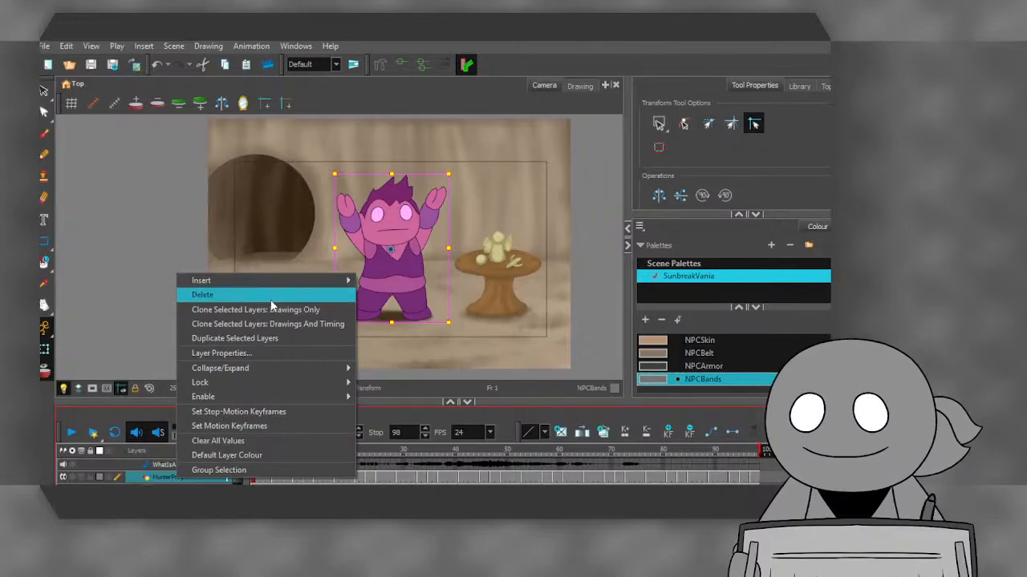
mouse_move(341, 285)
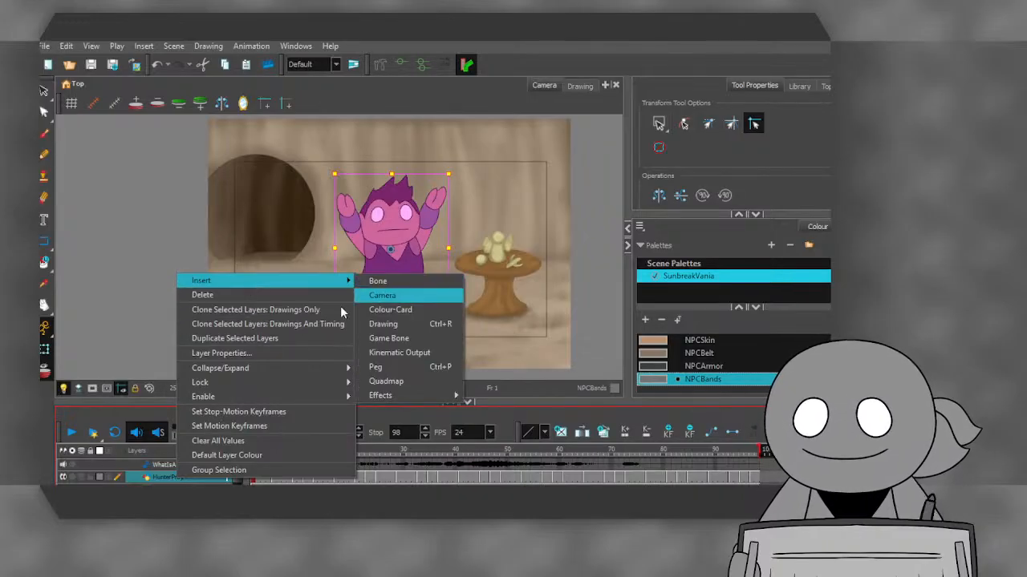
click(117, 465)
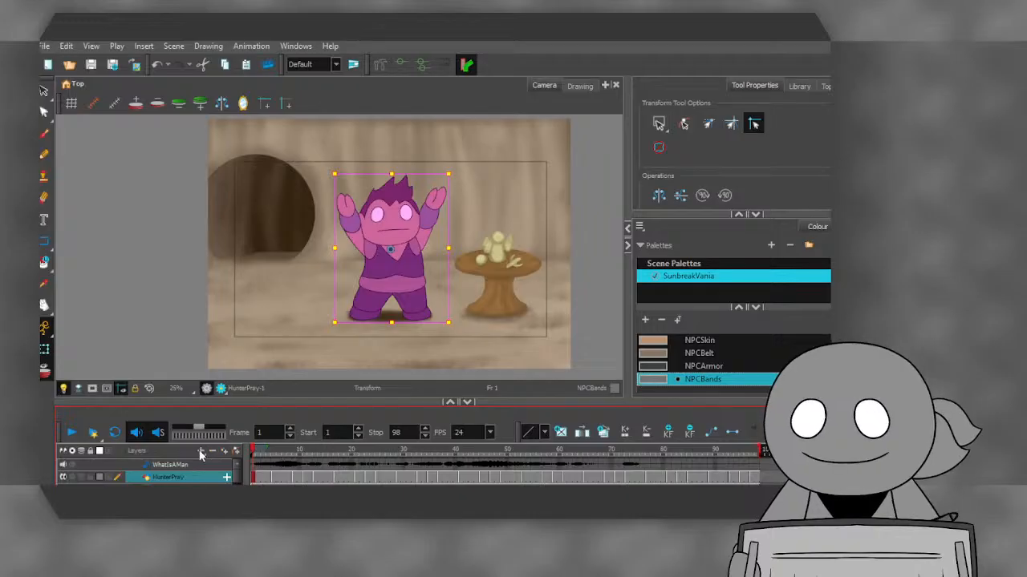
click(201, 452)
click(217, 453)
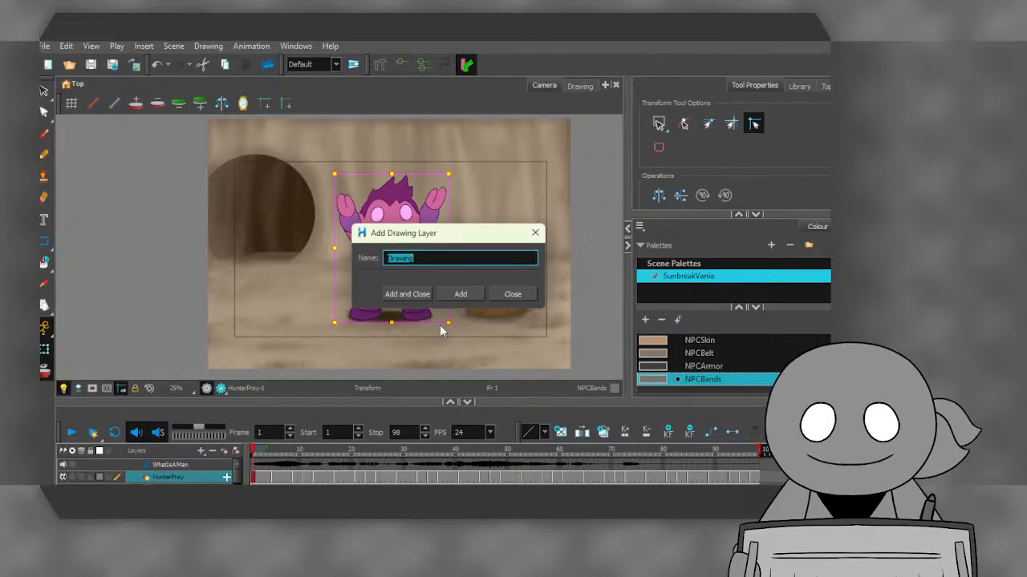
text(Text)
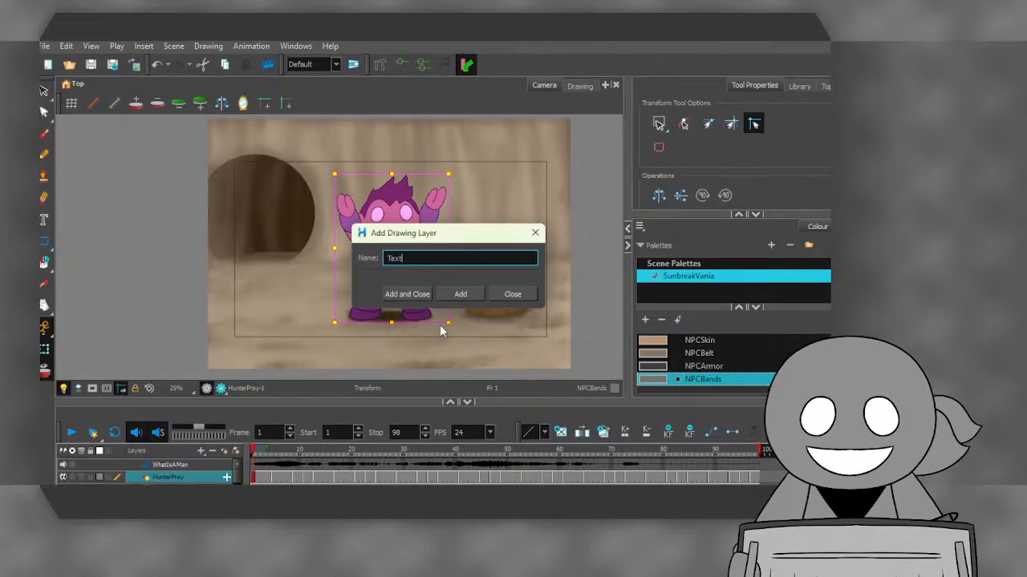
click(407, 293)
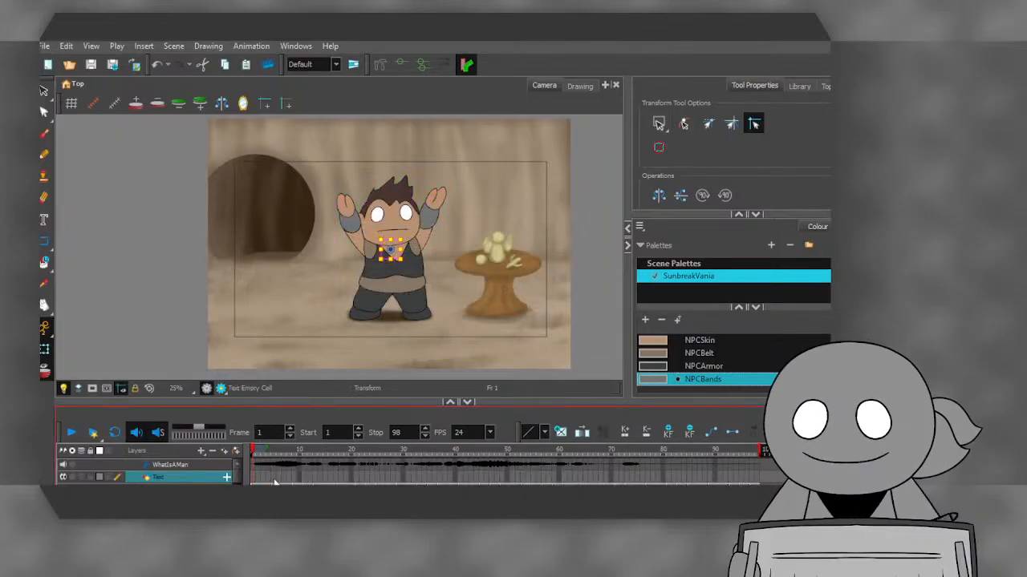
drag(247, 455, 393, 455)
- Select the Text tool and try Hyperion Sunset BRK as the font
click(46, 220)
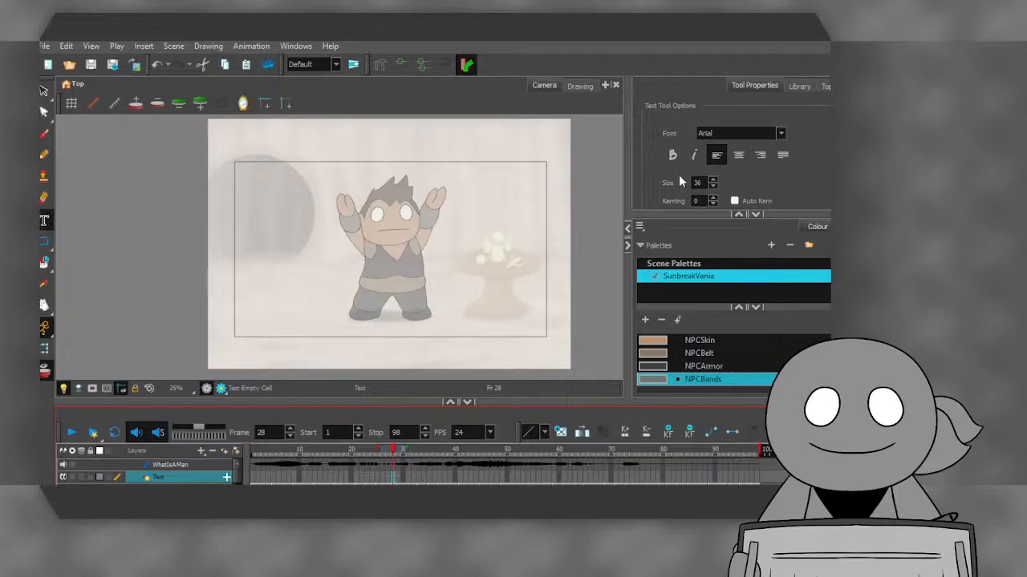
click(738, 133)
scroll(738, 161, down, 20)
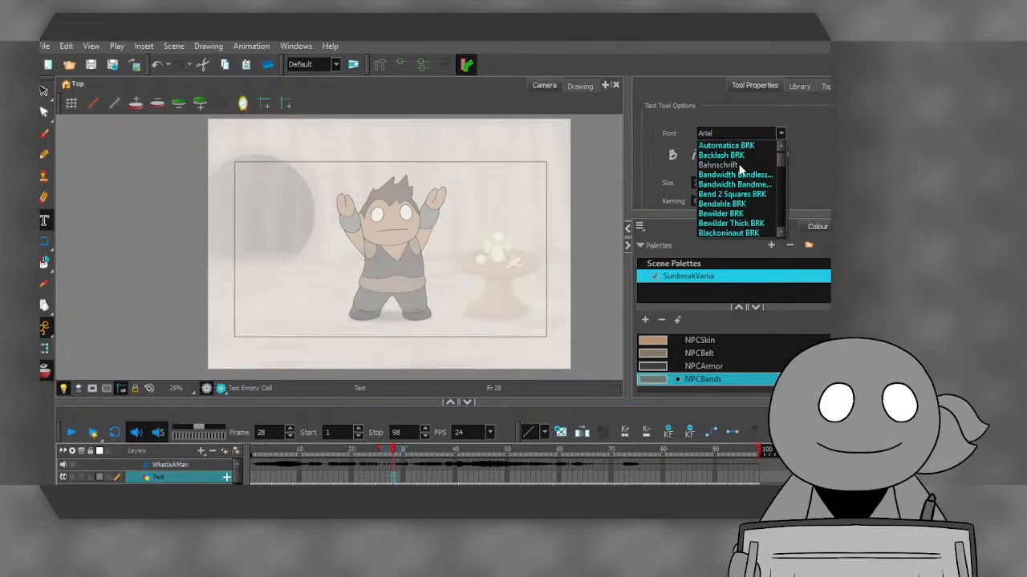
scroll(739, 169, down, 20)
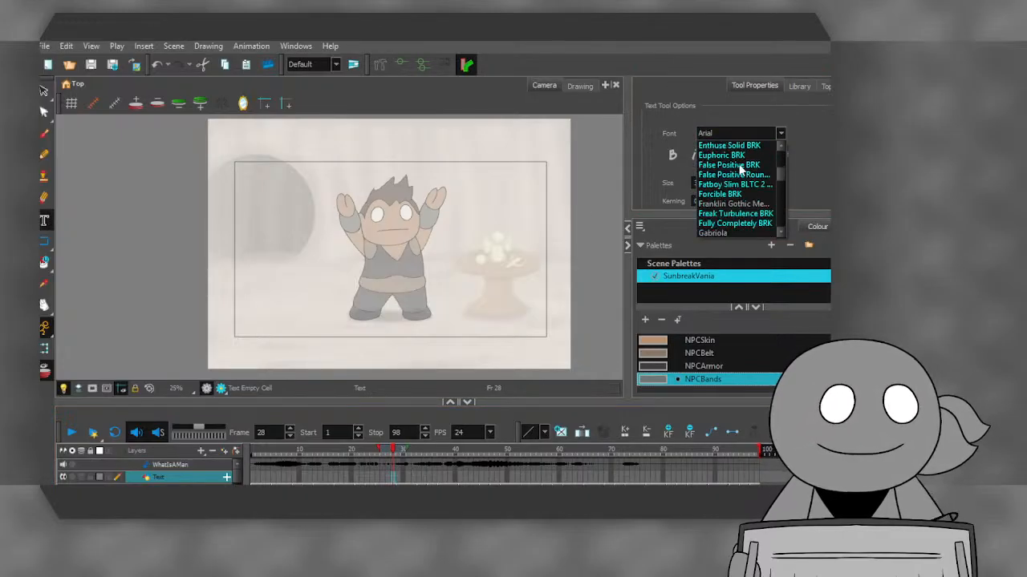
scroll(739, 168, up, 5)
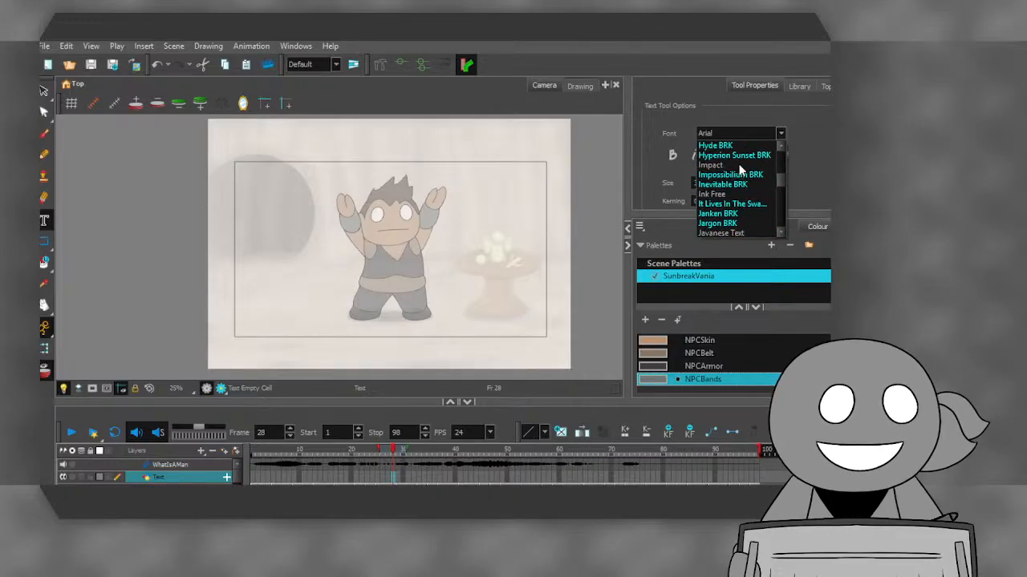
click(726, 173)
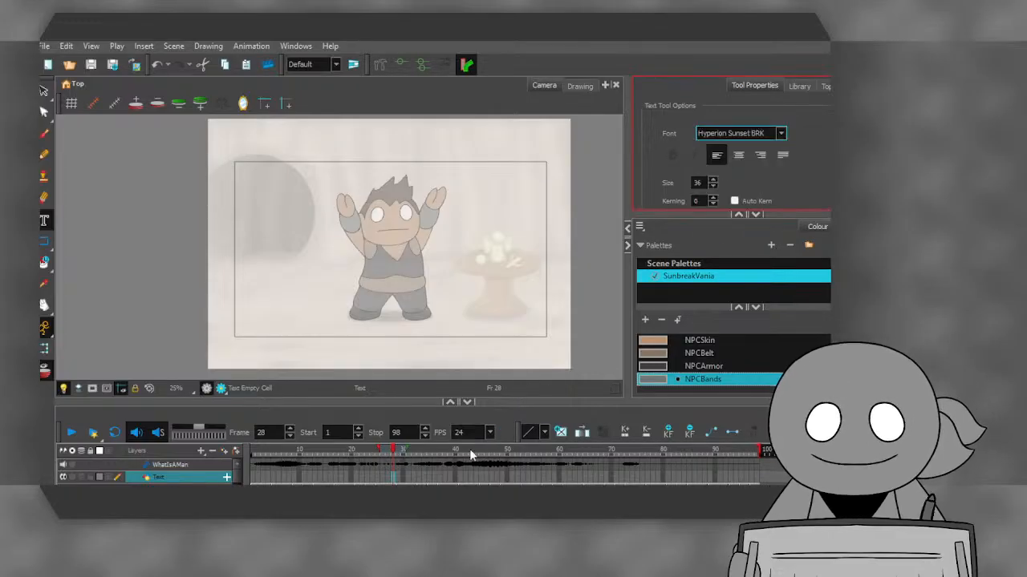
- Start a text drawing at frame 72 on the Text layer with the font set to Impact
drag(471, 455, 573, 457)
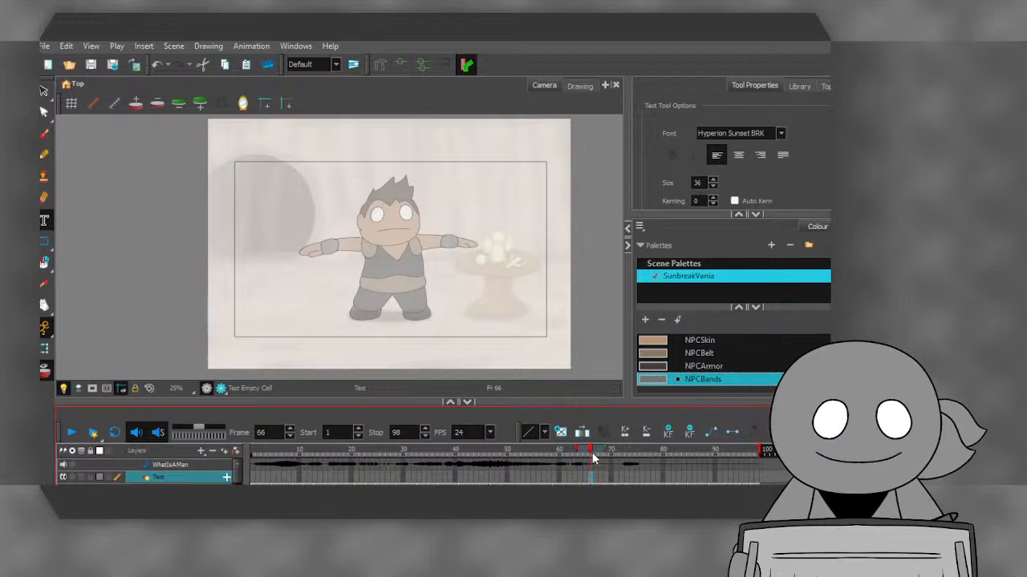
drag(592, 452, 620, 477)
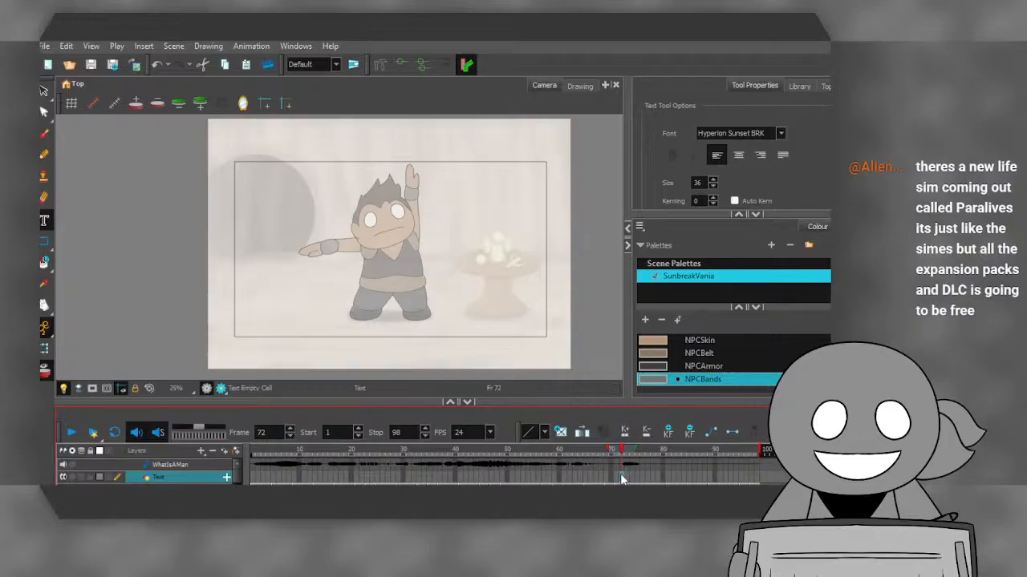
click(621, 477)
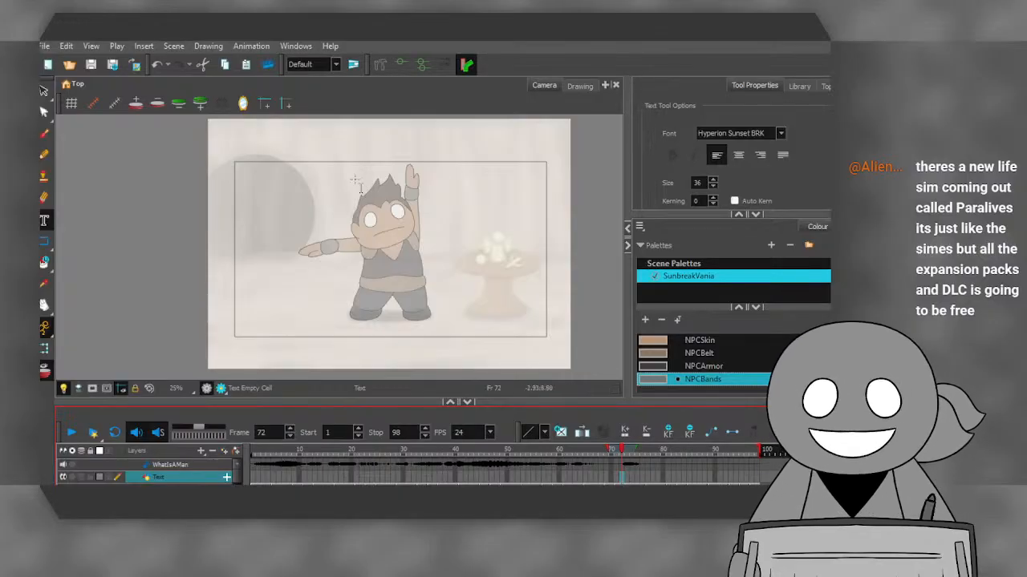
click(45, 225)
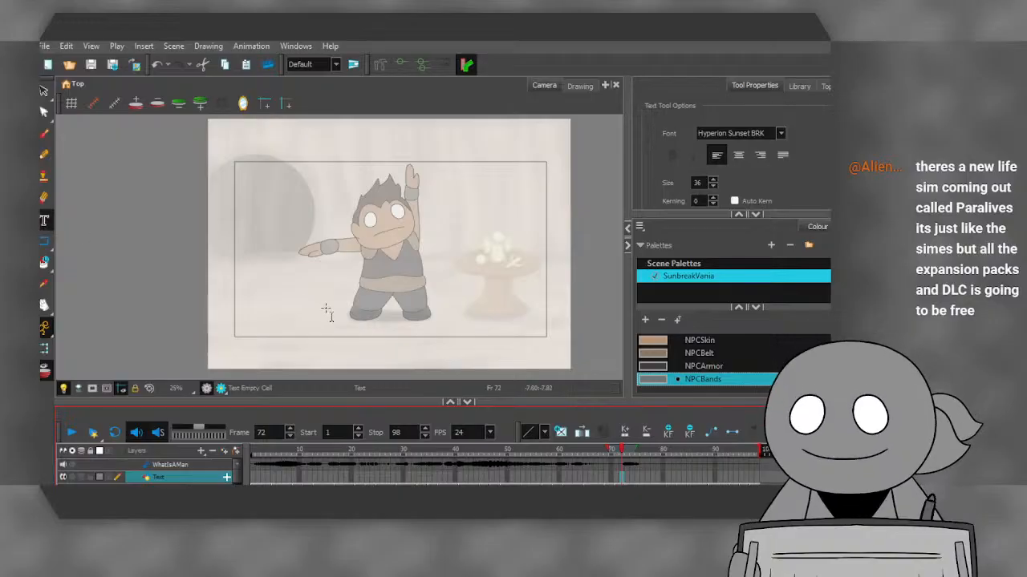
click(319, 301)
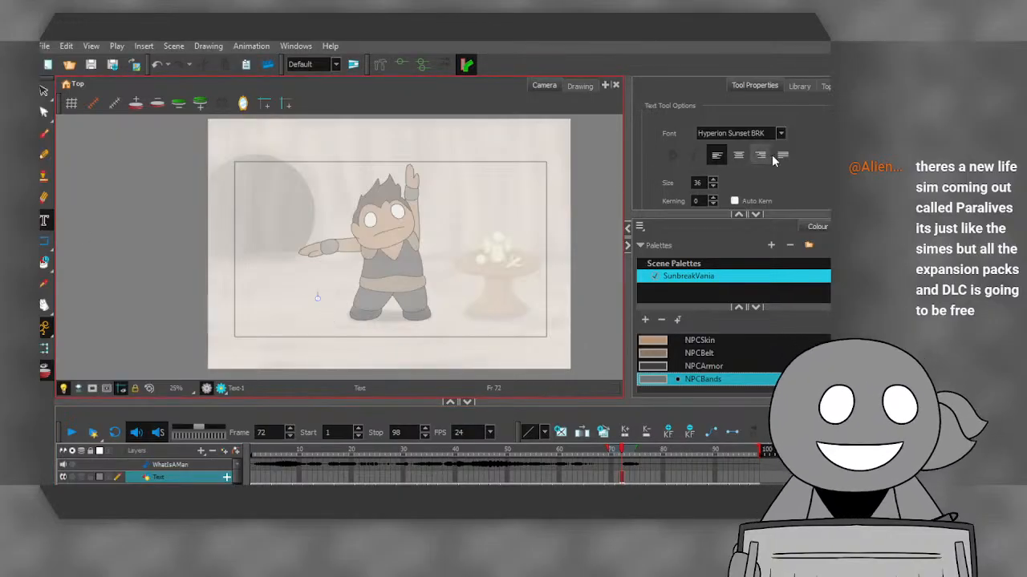
click(760, 134)
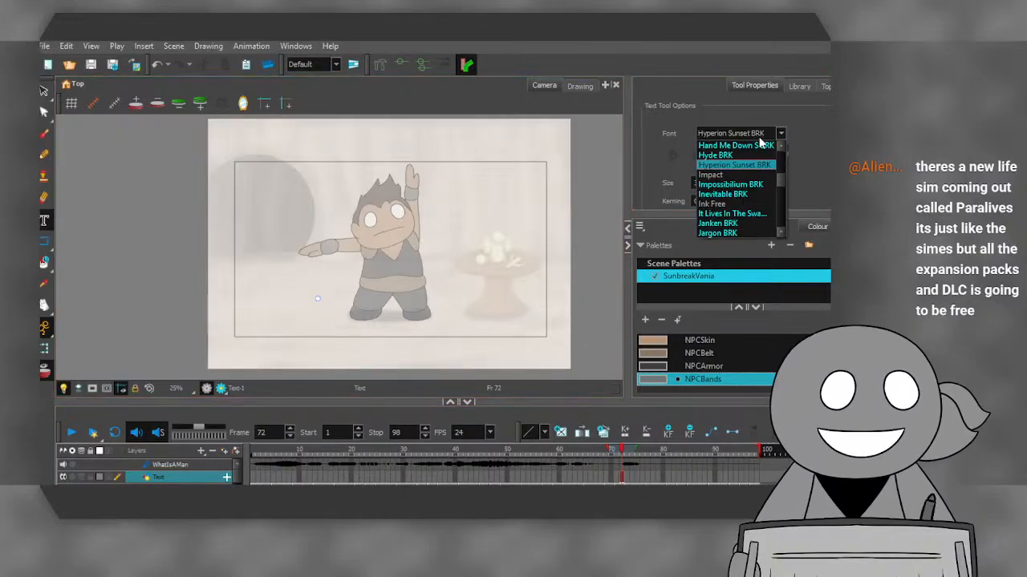
click(744, 174)
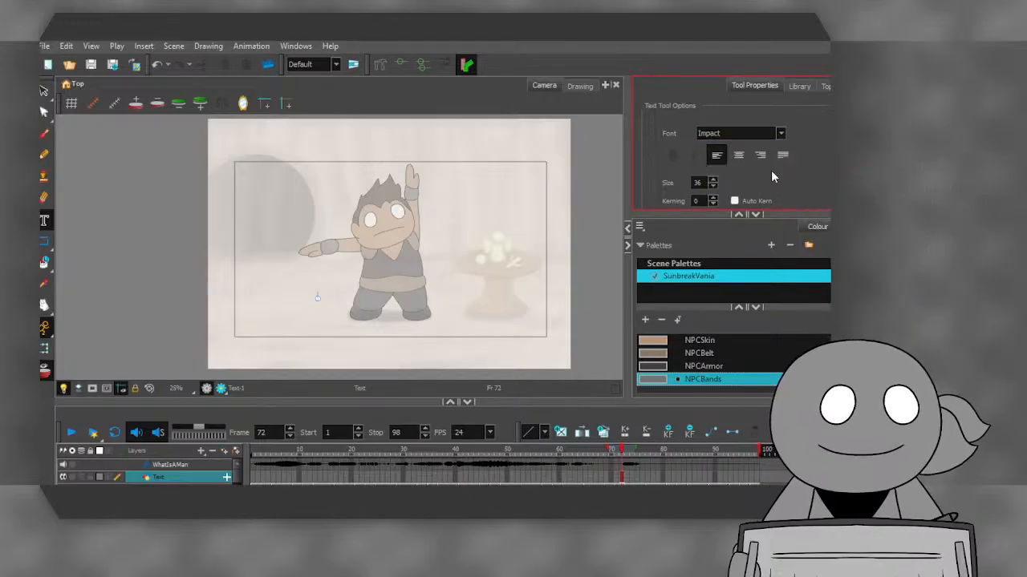
scroll(771, 170, down, 2)
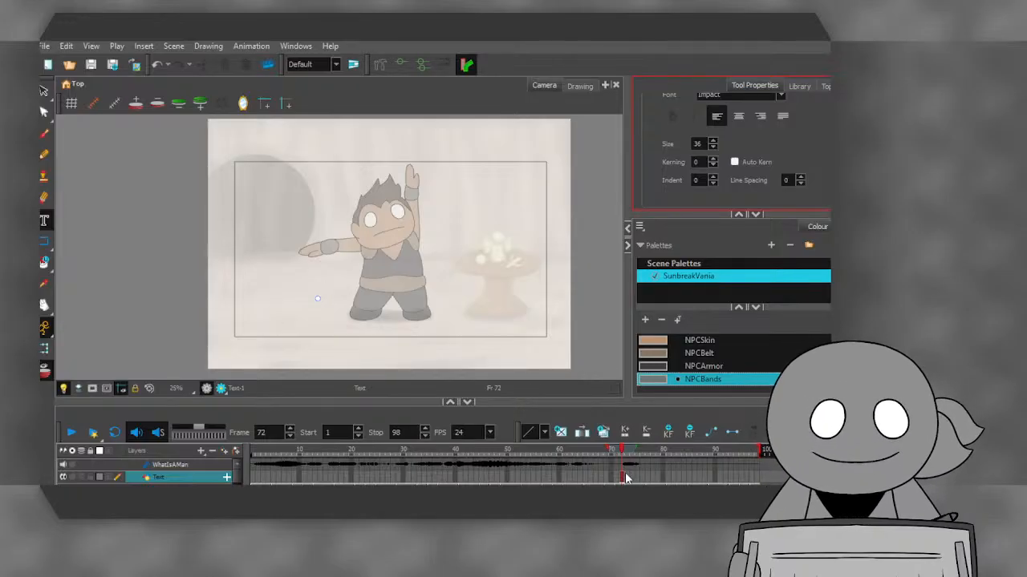
scroll(308, 297, up, 7)
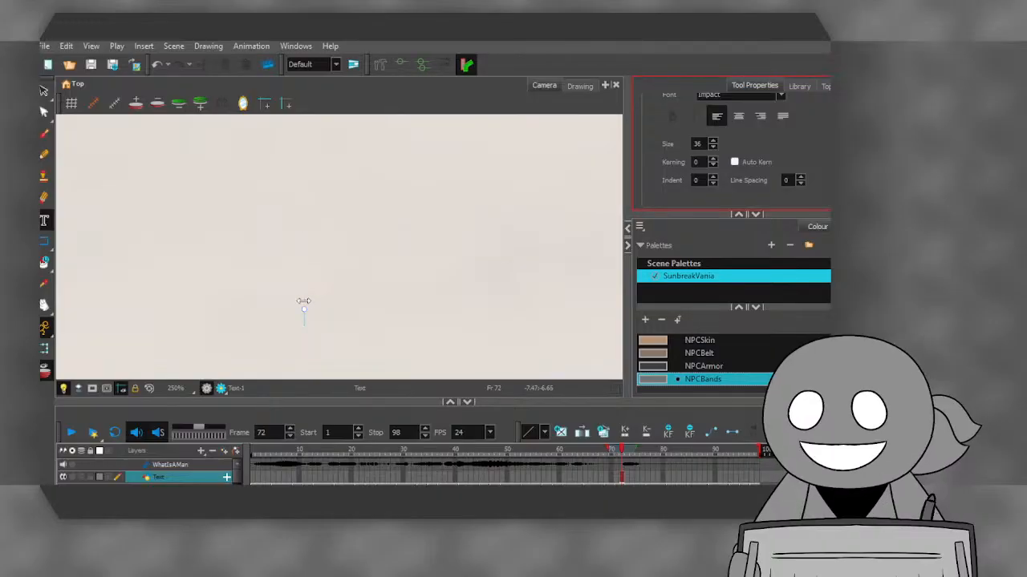
- Type the caption 'Is there an established religion in this series???' and drag it to the frame's bottom
click(303, 301)
click(306, 312)
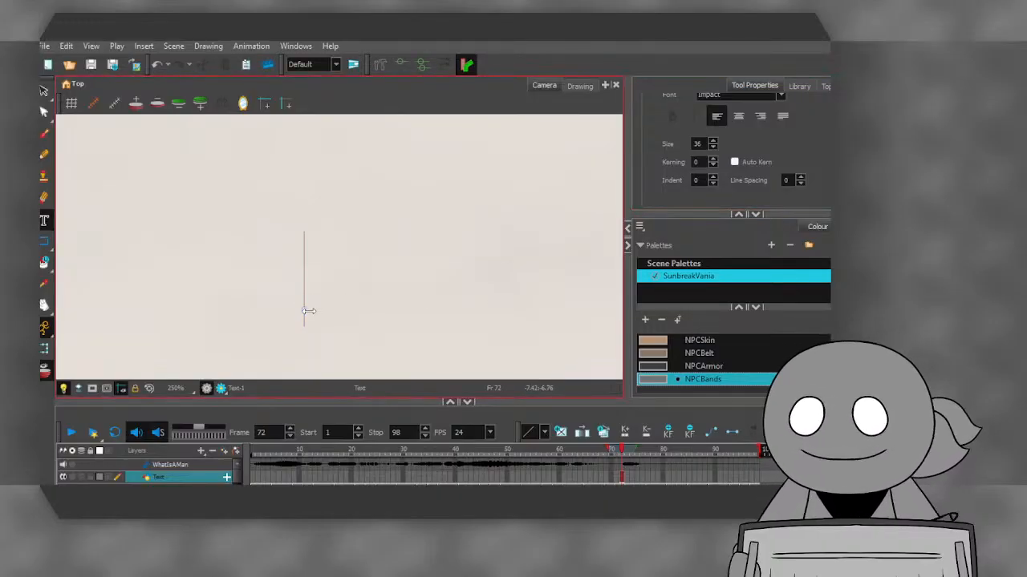
text(i)
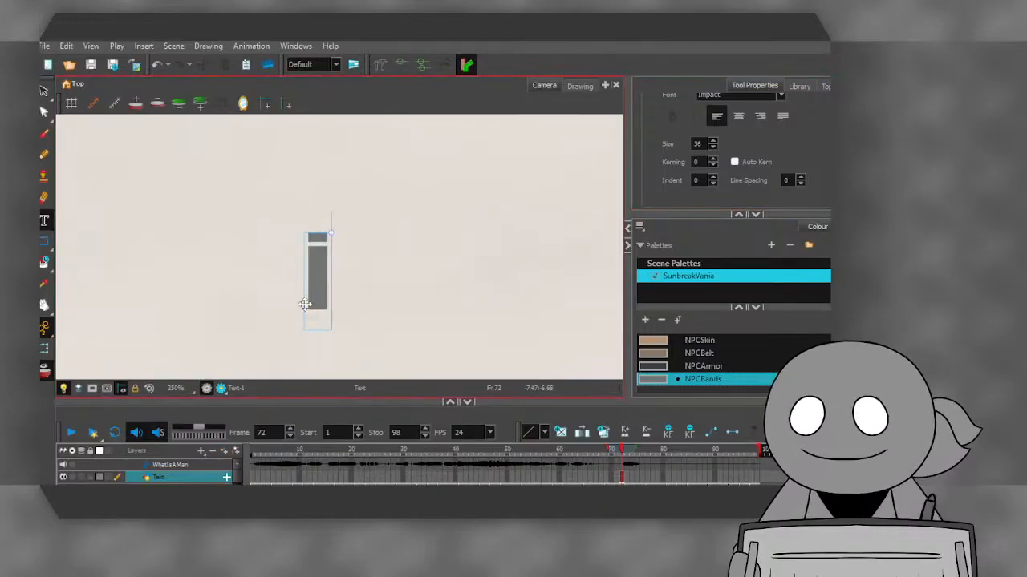
key(BackSpace)
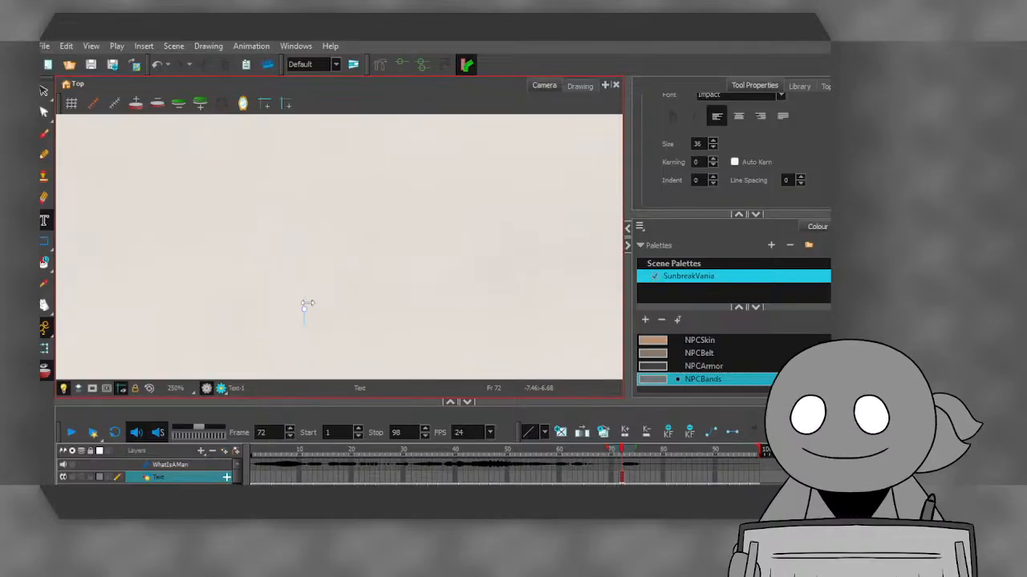
text(Is there)
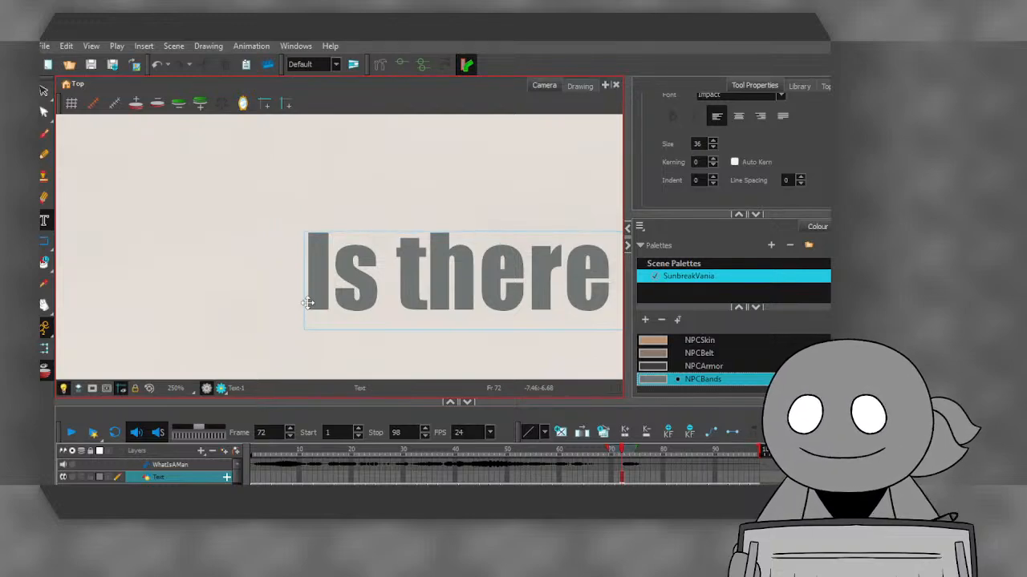
scroll(210, 283, down, 7)
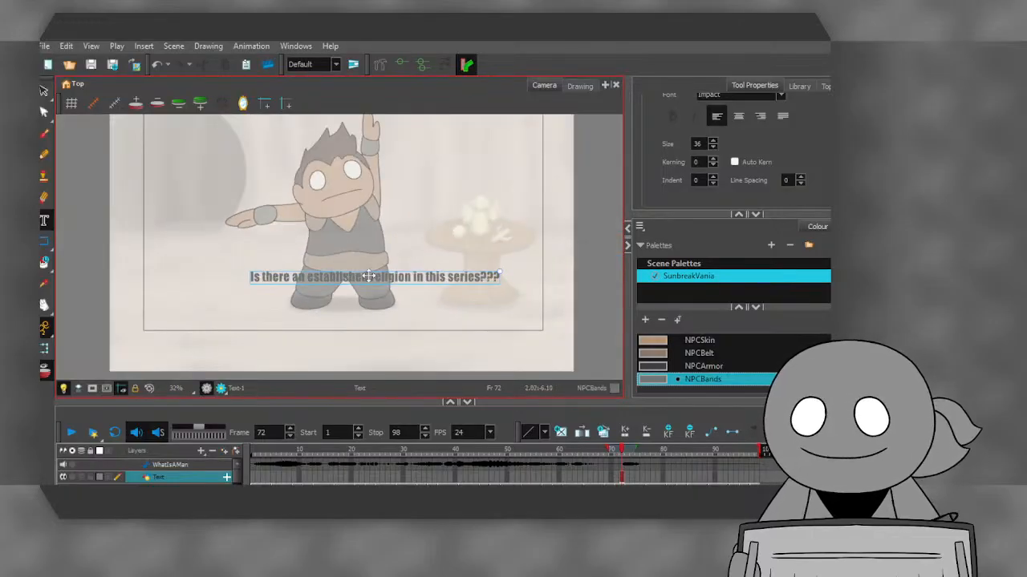
drag(363, 276, 333, 323)
scroll(318, 331, up, 2)
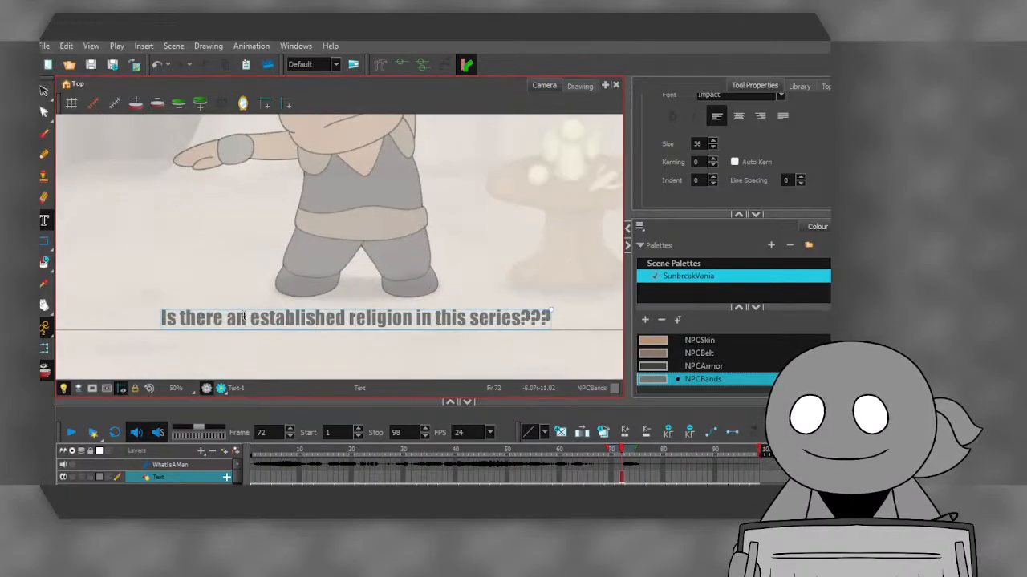
- Select all the caption text and make it white
double_click(200, 319)
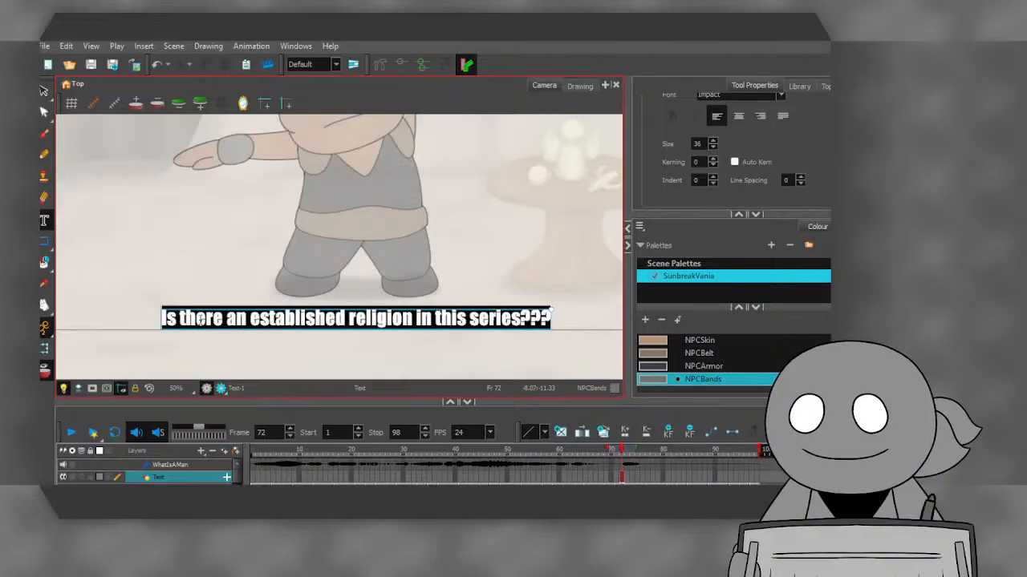
scroll(714, 362, up, 10)
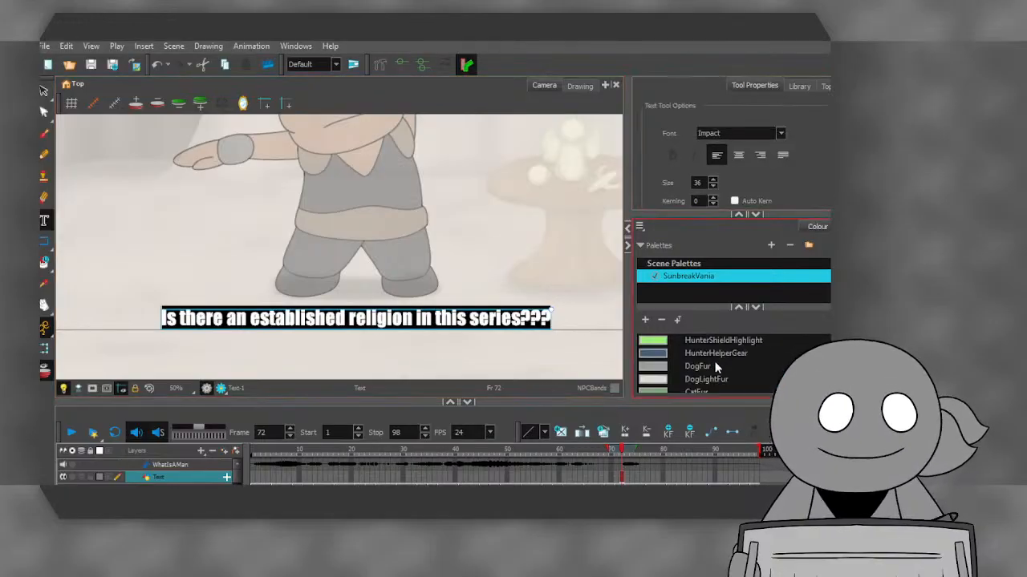
click(698, 357)
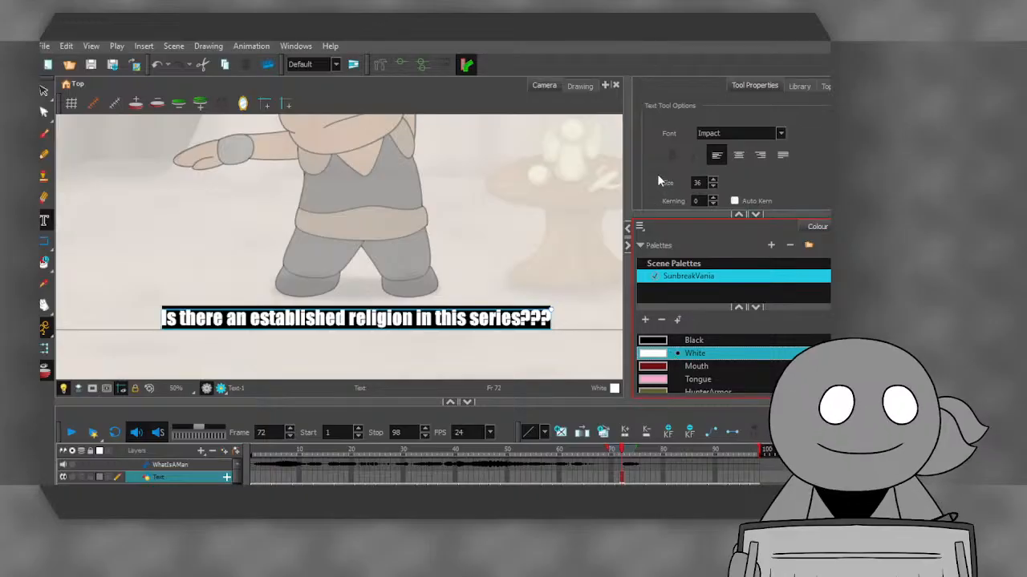
click(660, 167)
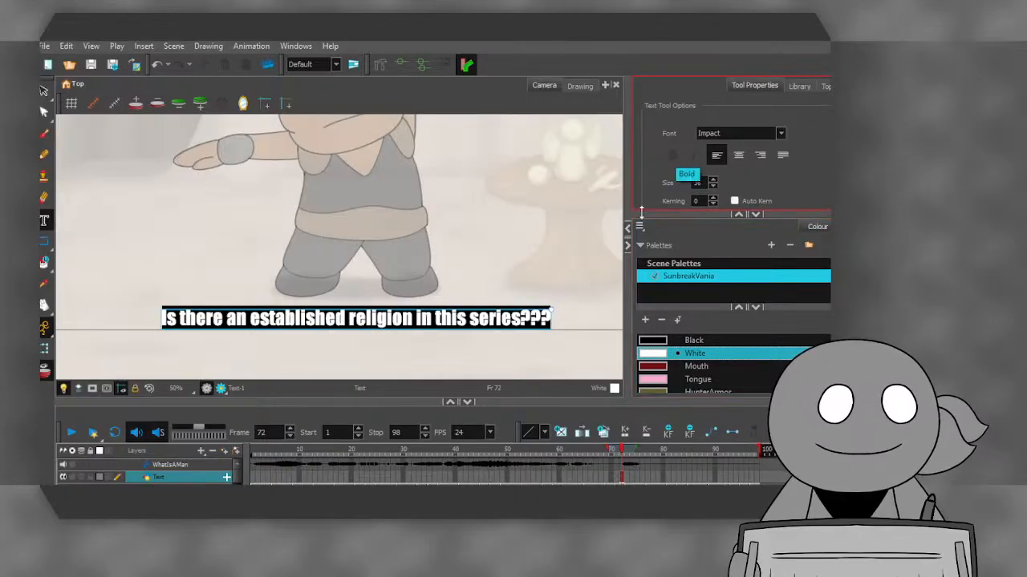
scroll(766, 176, down, 2)
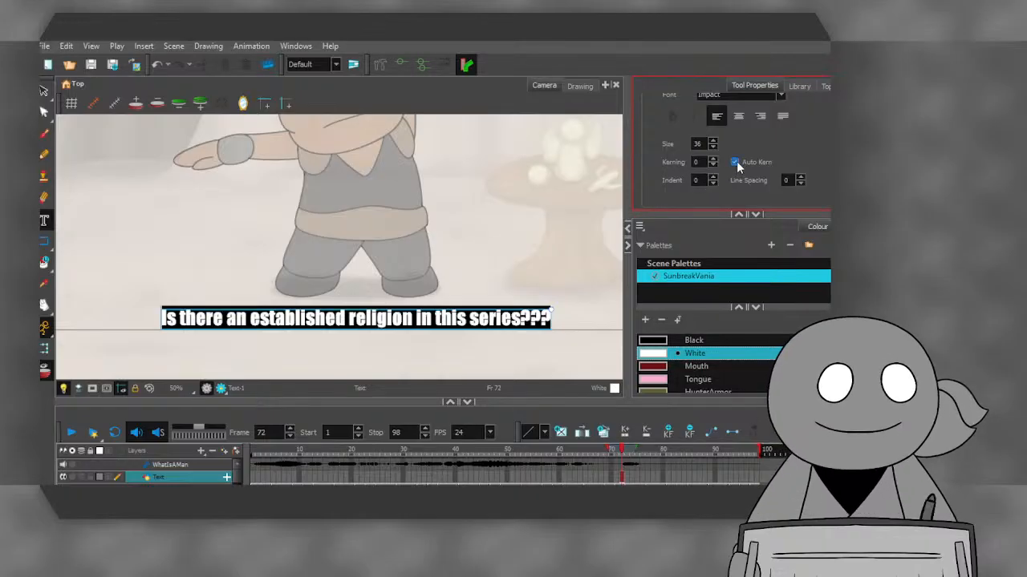
scroll(648, 190, up, 2)
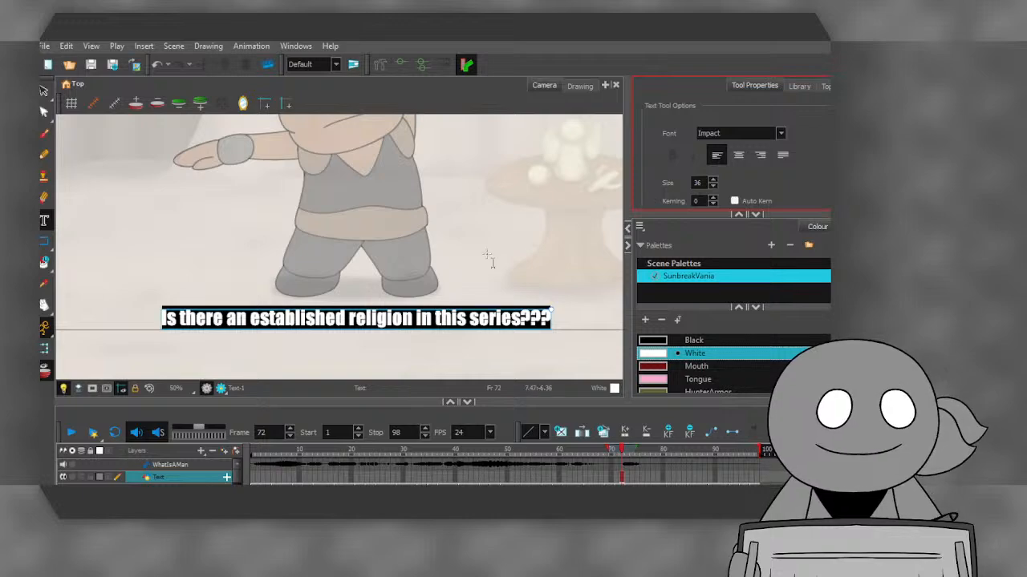
click(210, 257)
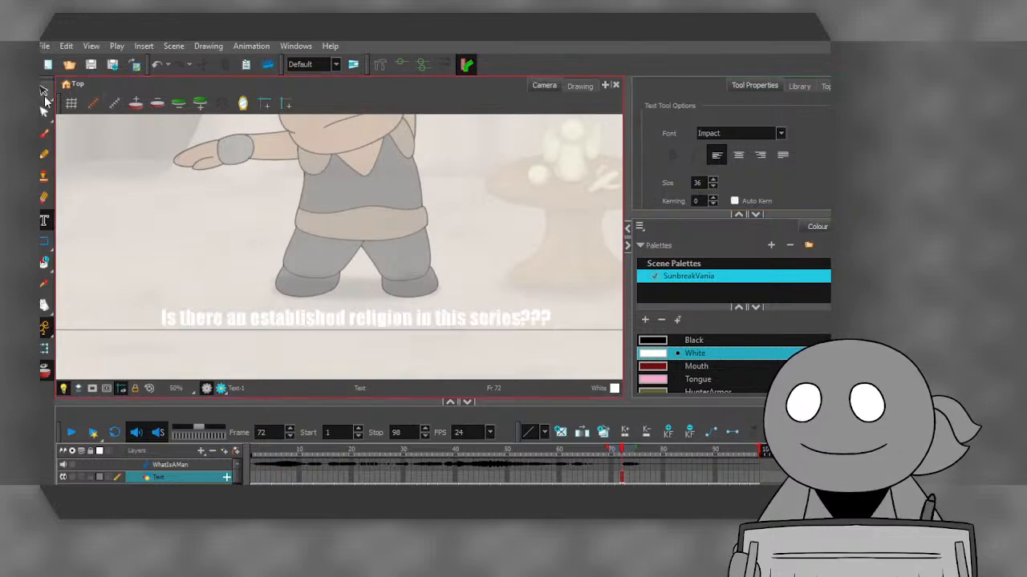
- Extend the Text layer's caption cell from frame 72 through frame 98
click(44, 91)
click(220, 319)
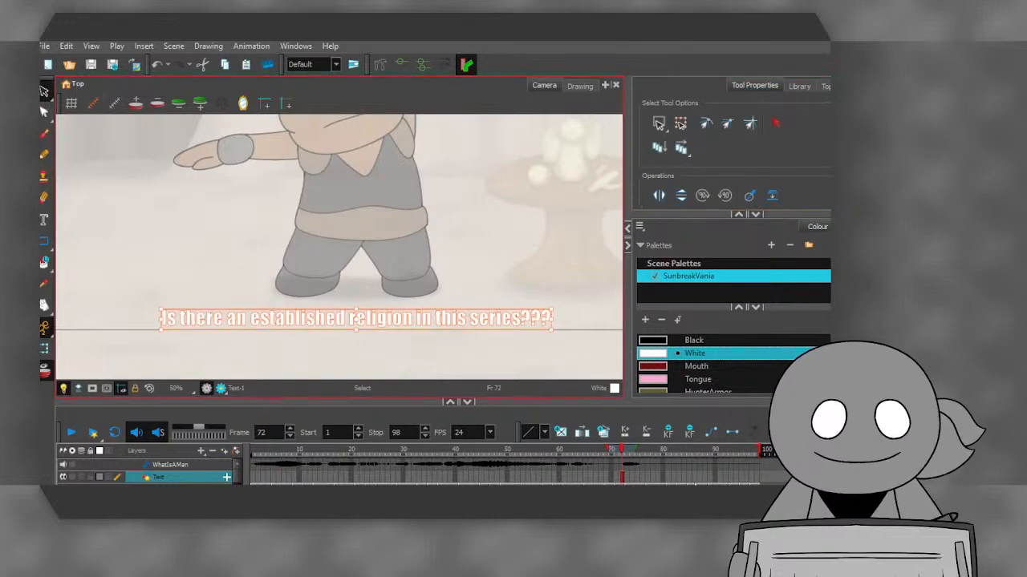
click(758, 476)
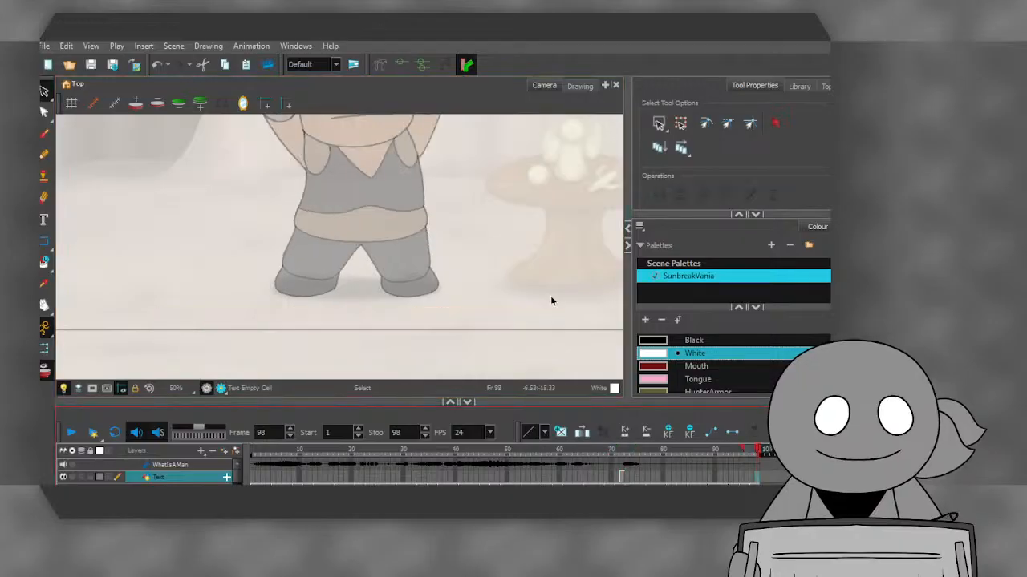
click(45, 134)
click(461, 279)
click(750, 477)
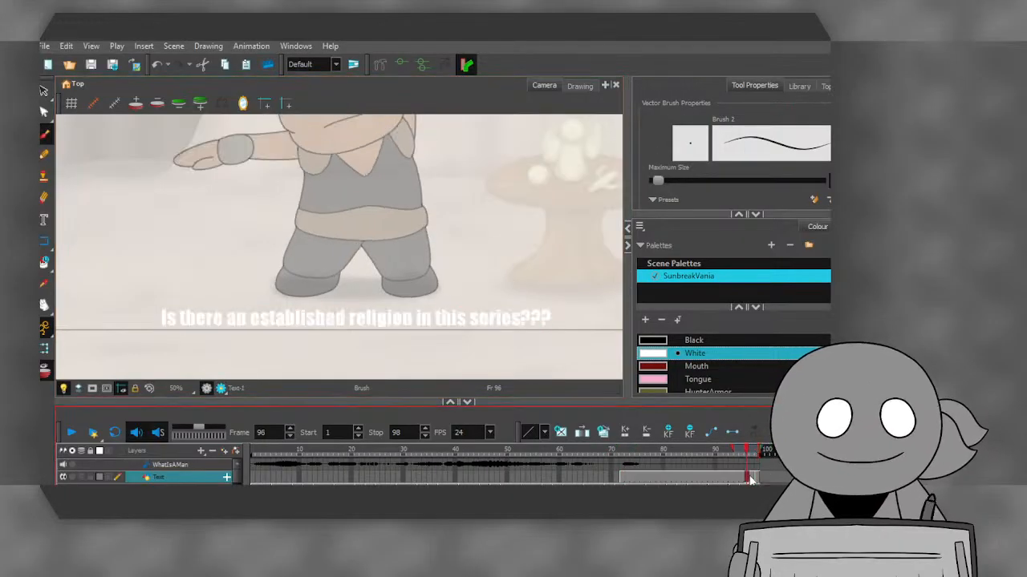
click(753, 476)
click(757, 477)
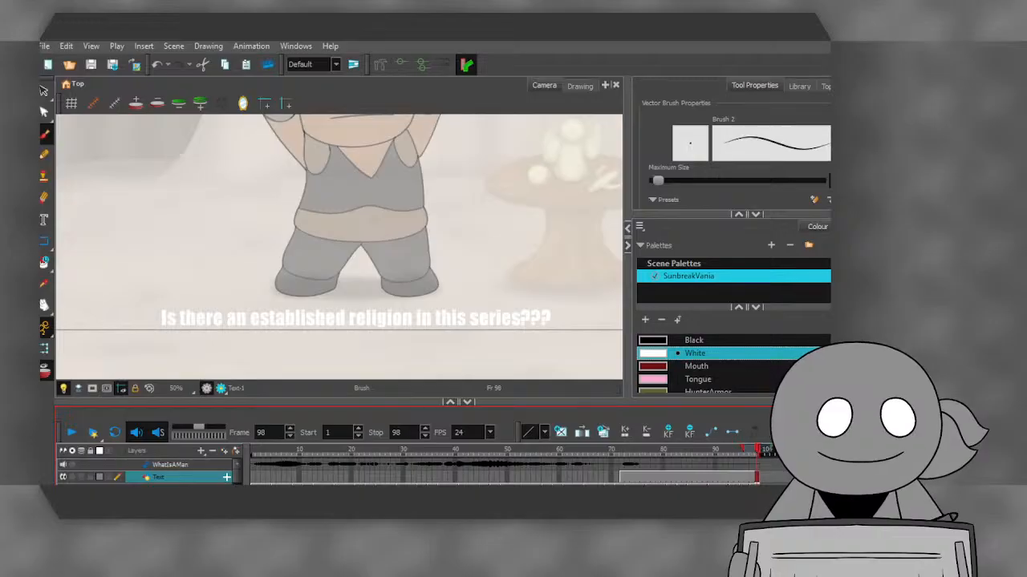
- Nudge the caption slightly up-left and play through the final frames to check it
scroll(337, 315, down, 3)
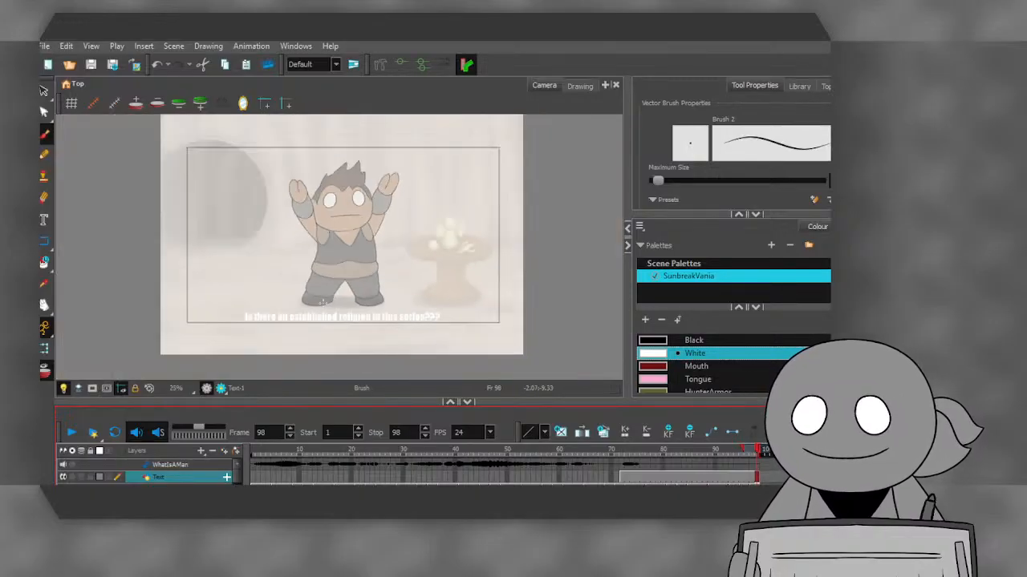
scroll(338, 315, up, 1)
click(44, 90)
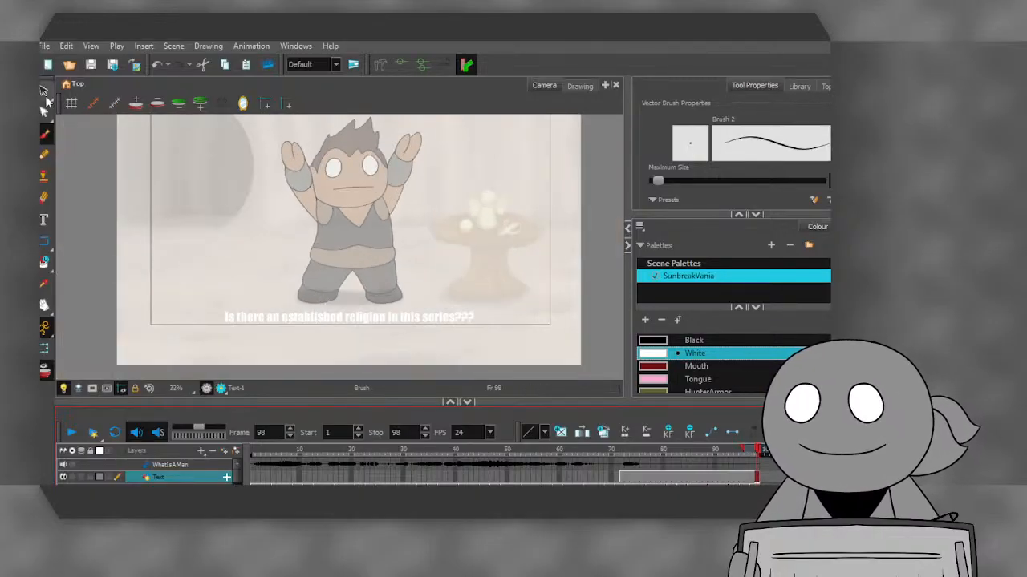
click(352, 316)
mouse_move(372, 323)
mouse_down()
mouse_move(367, 277)
mouse_move(373, 318)
mouse_up()
scroll(377, 335, up, 4)
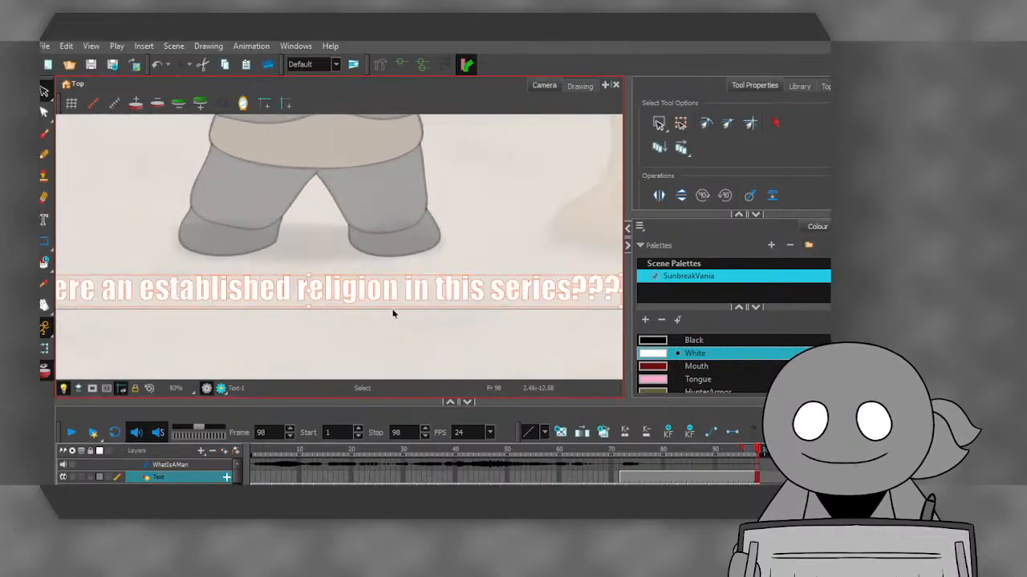
scroll(396, 292, down, 3)
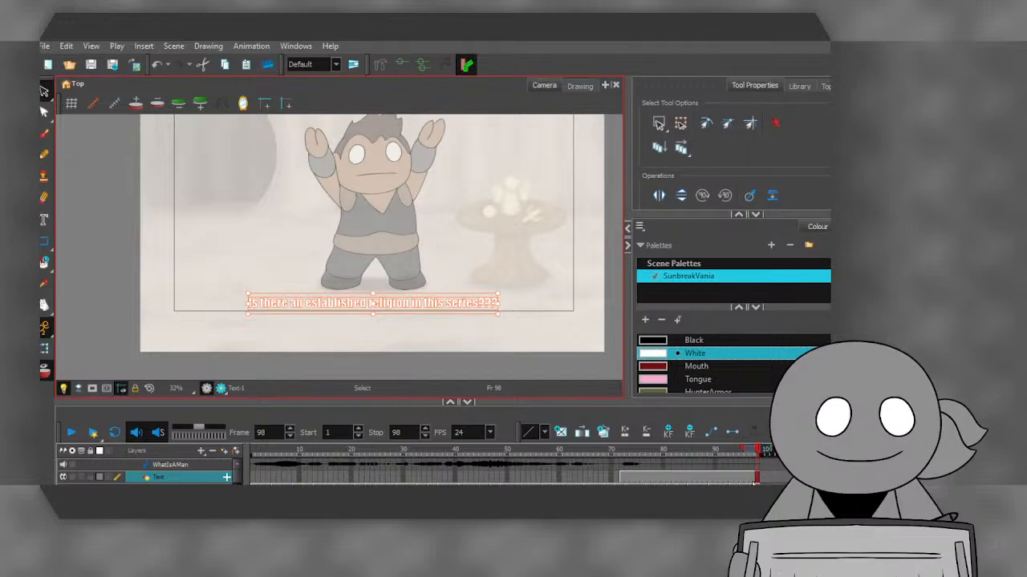
click(658, 468)
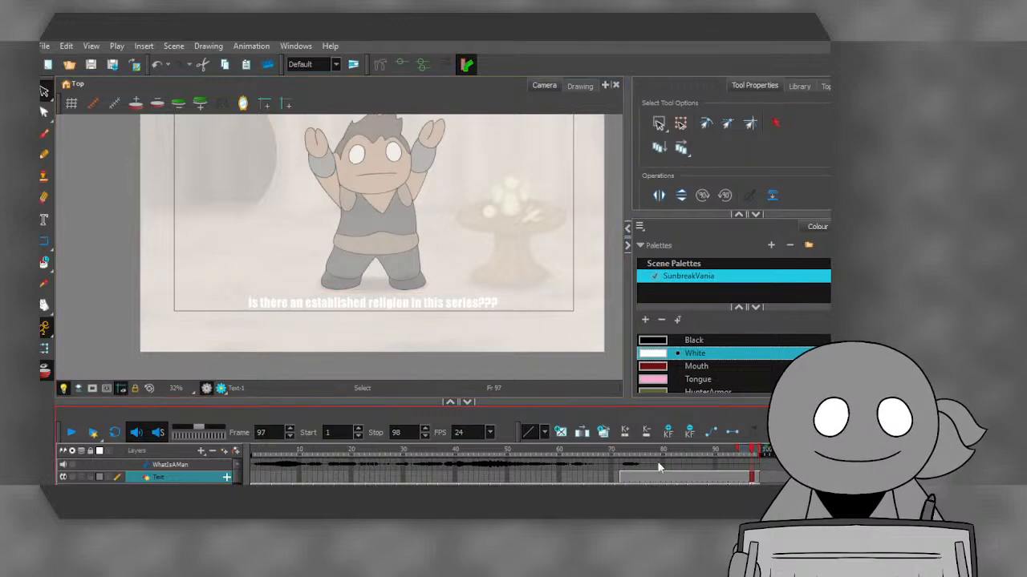
click(71, 432)
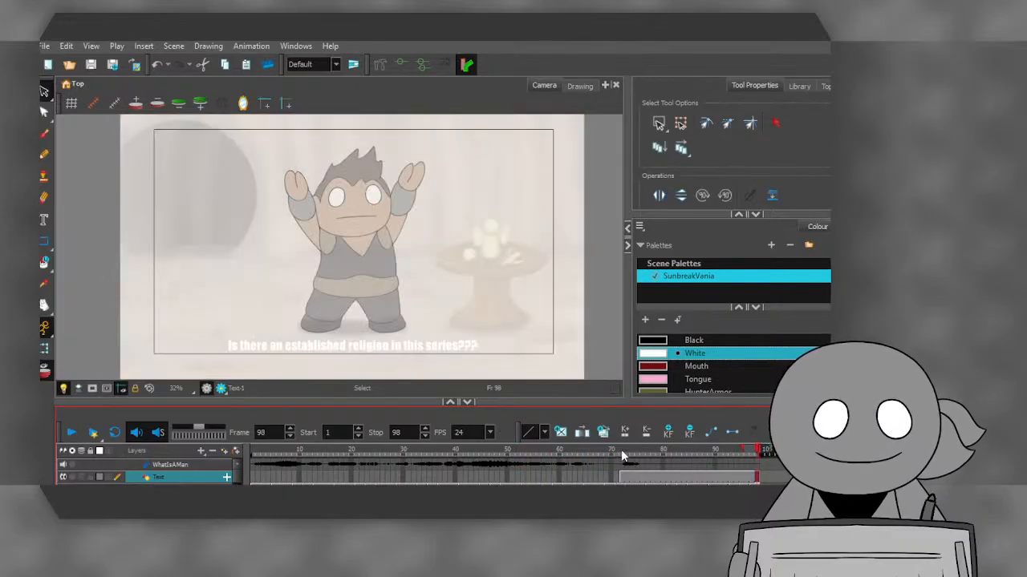
click(641, 453)
drag(650, 454, 738, 482)
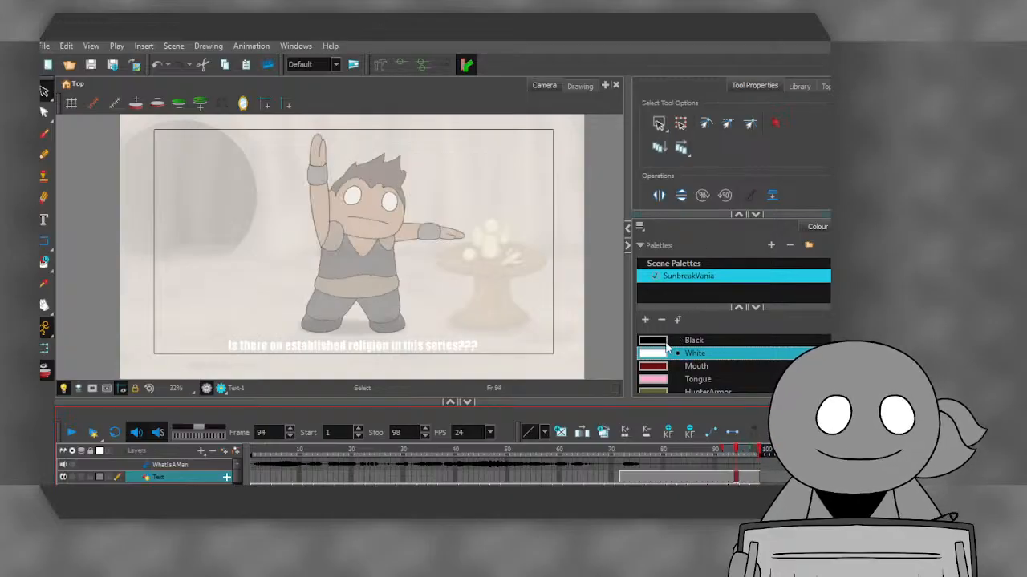
- Recolour the caption black, replay the ending, and return to frame 72
click(397, 345)
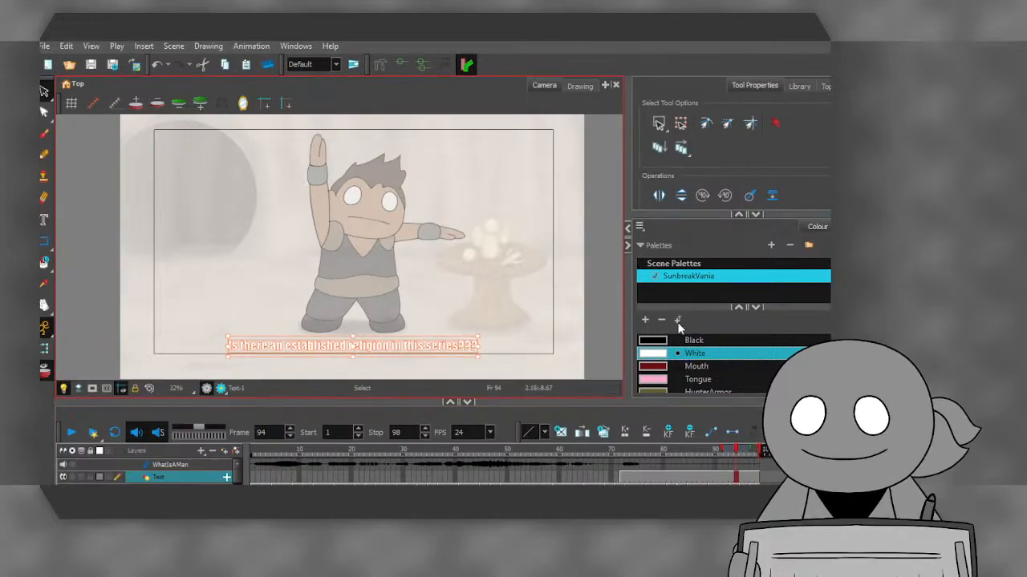
click(650, 340)
click(77, 275)
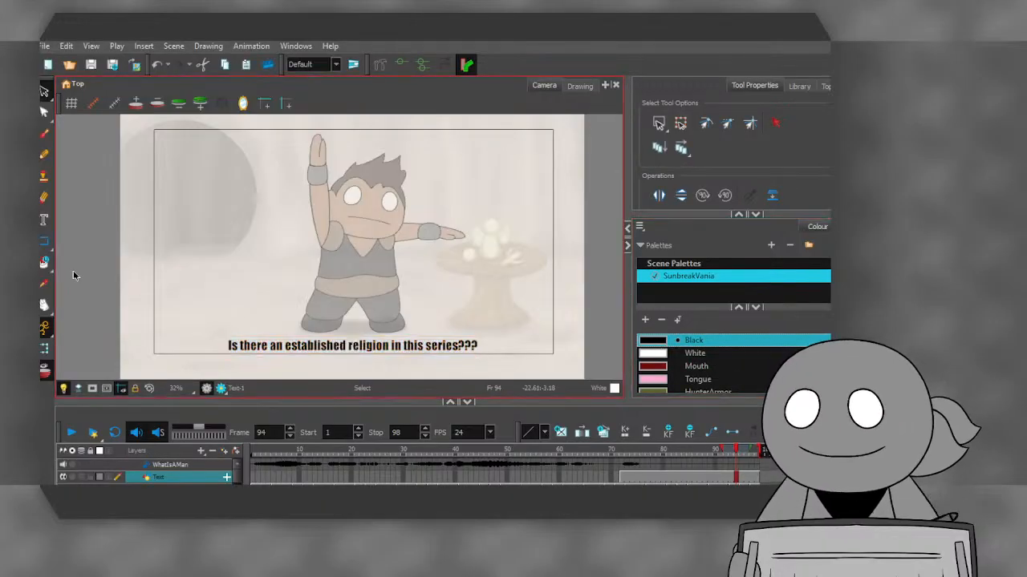
click(608, 468)
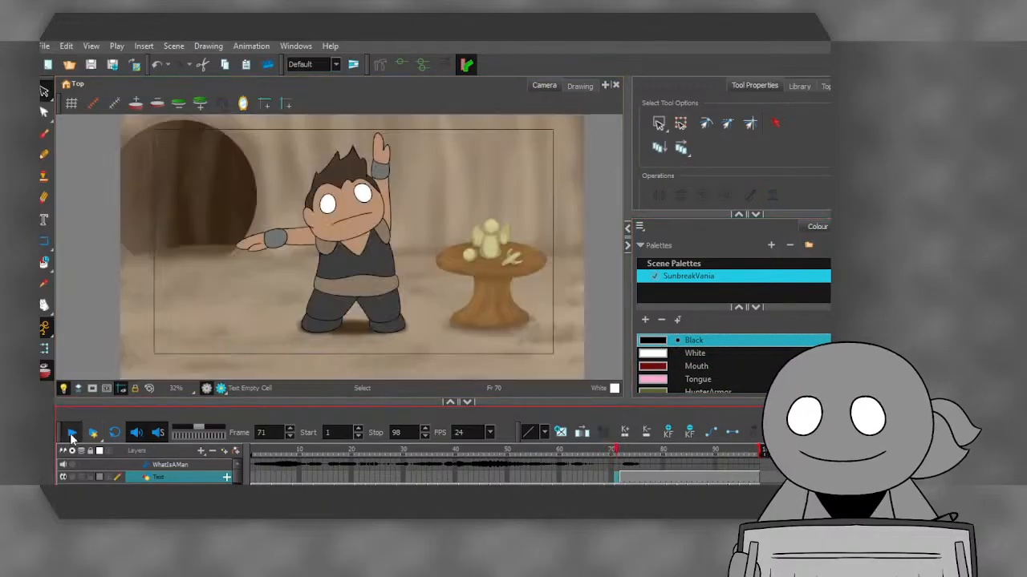
click(71, 433)
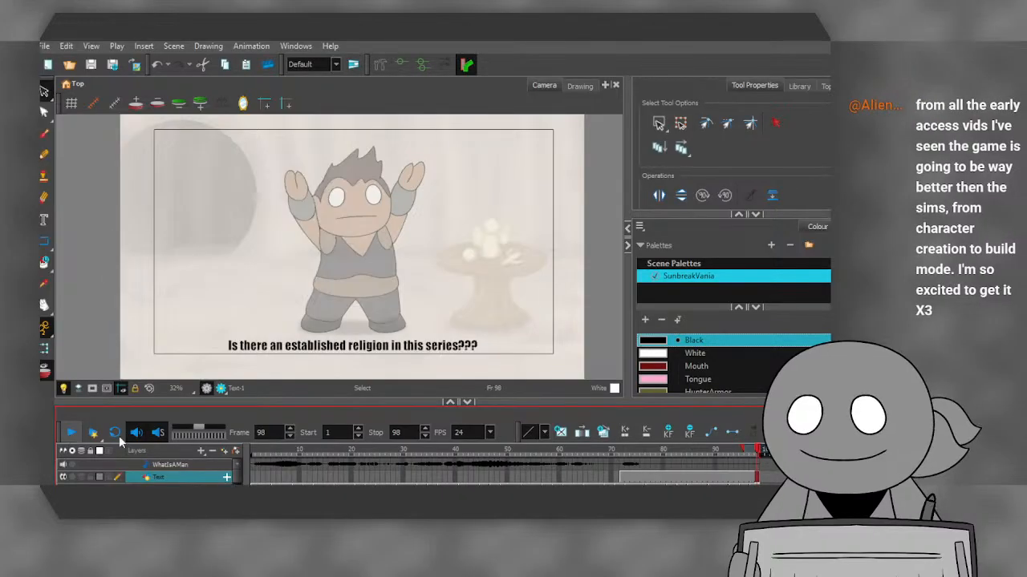
click(621, 477)
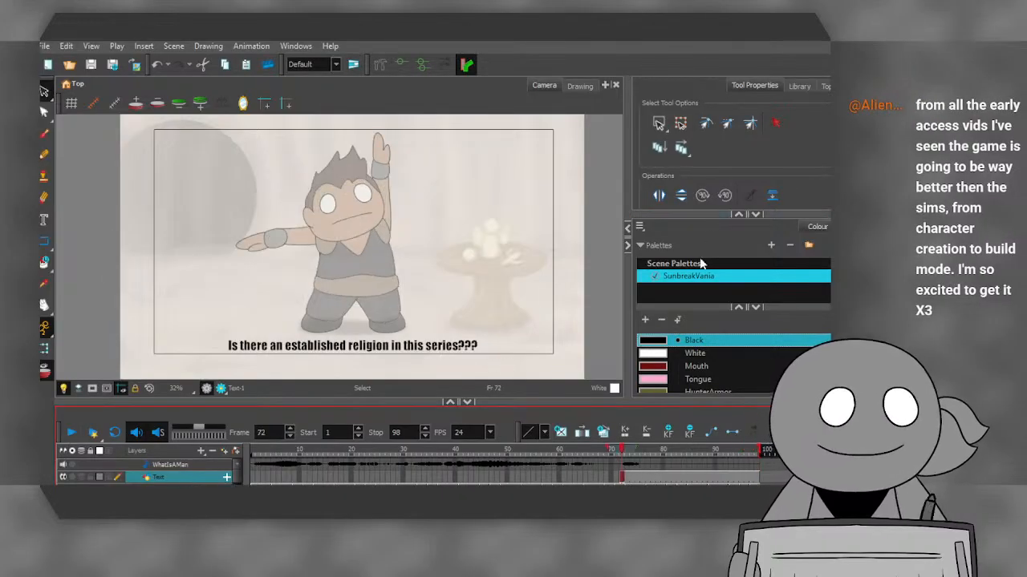
click(44, 220)
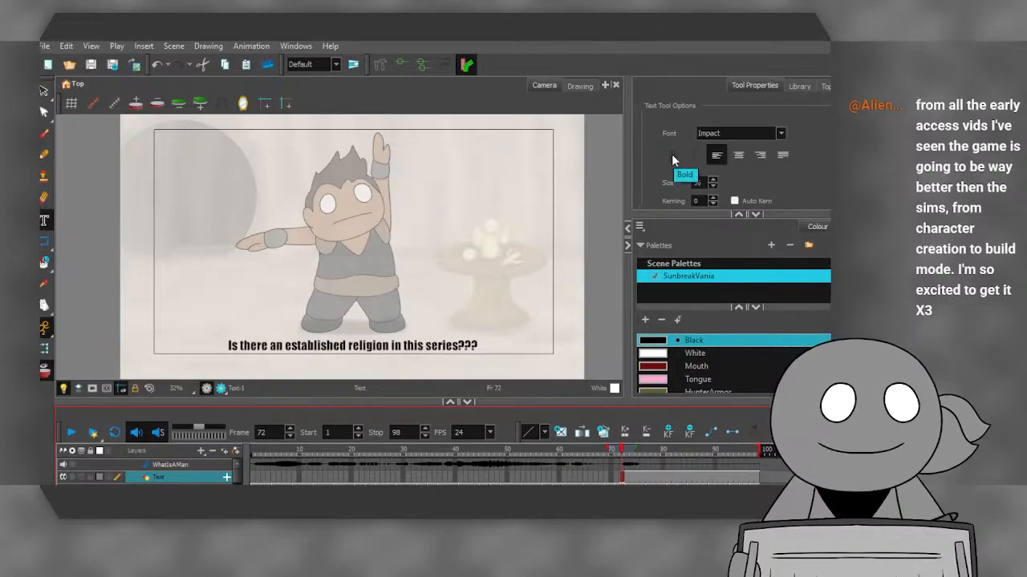
click(672, 160)
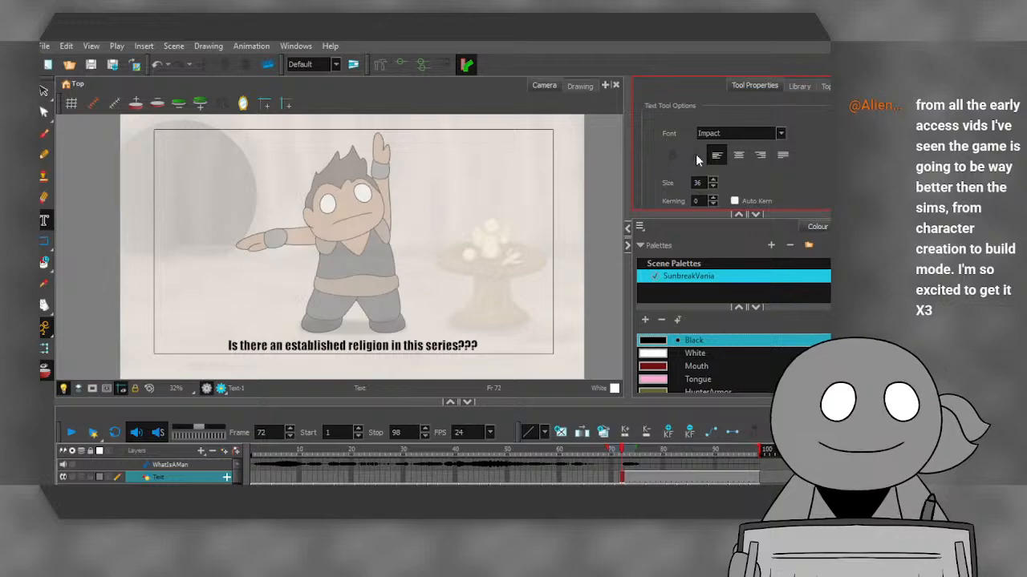
scroll(806, 170, down, 1)
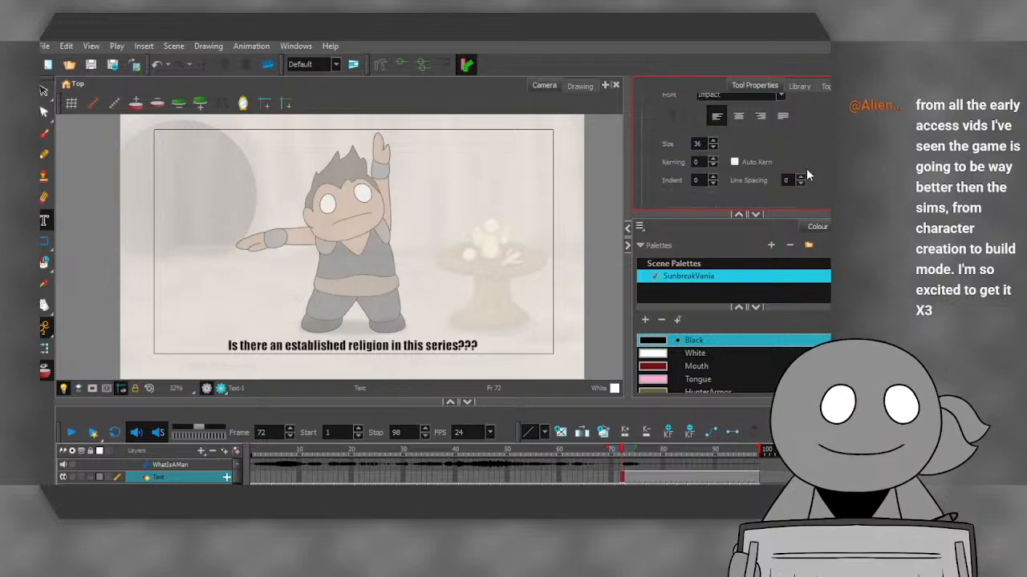
scroll(824, 179, down, 1)
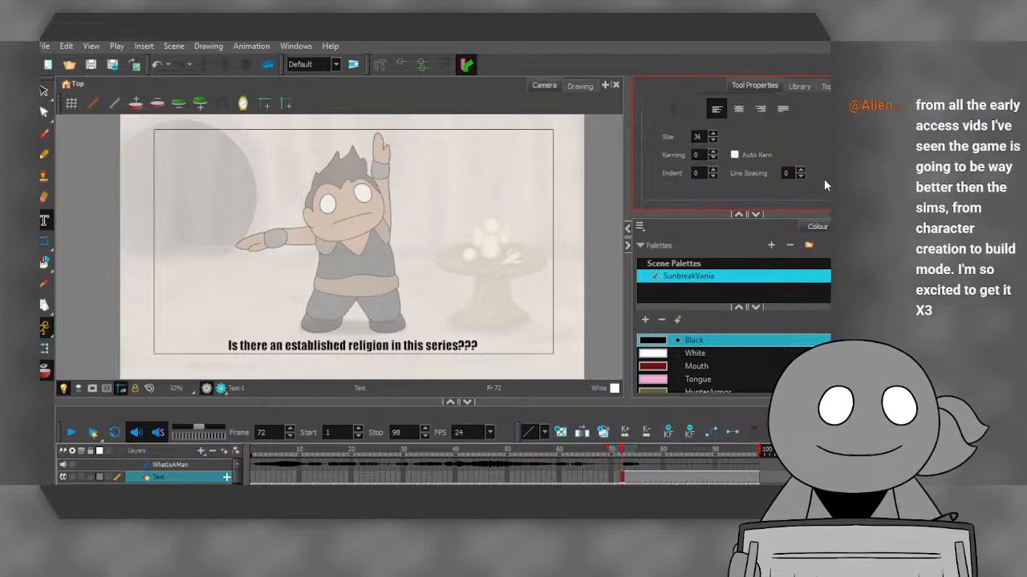
click(712, 171)
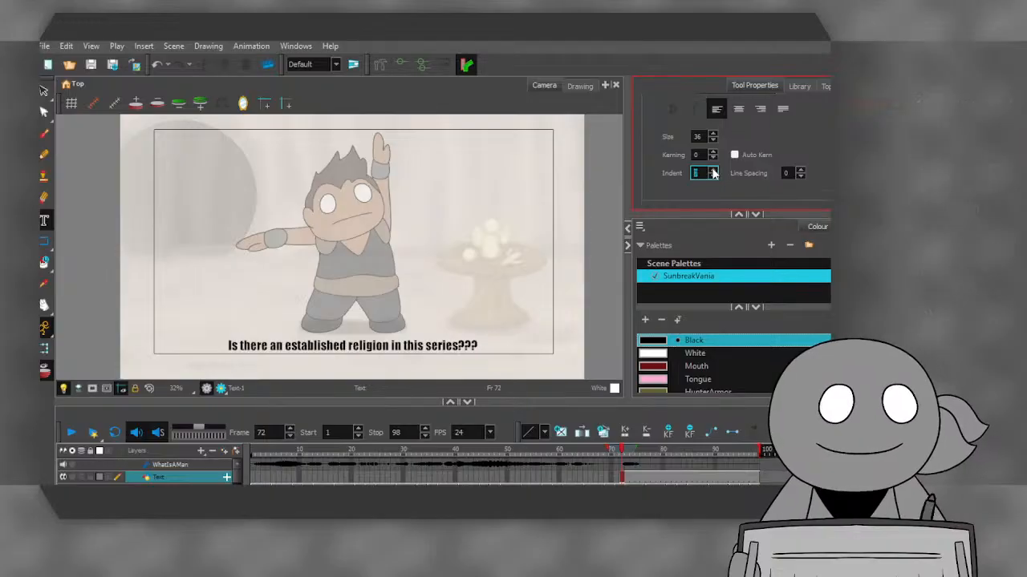
click(363, 351)
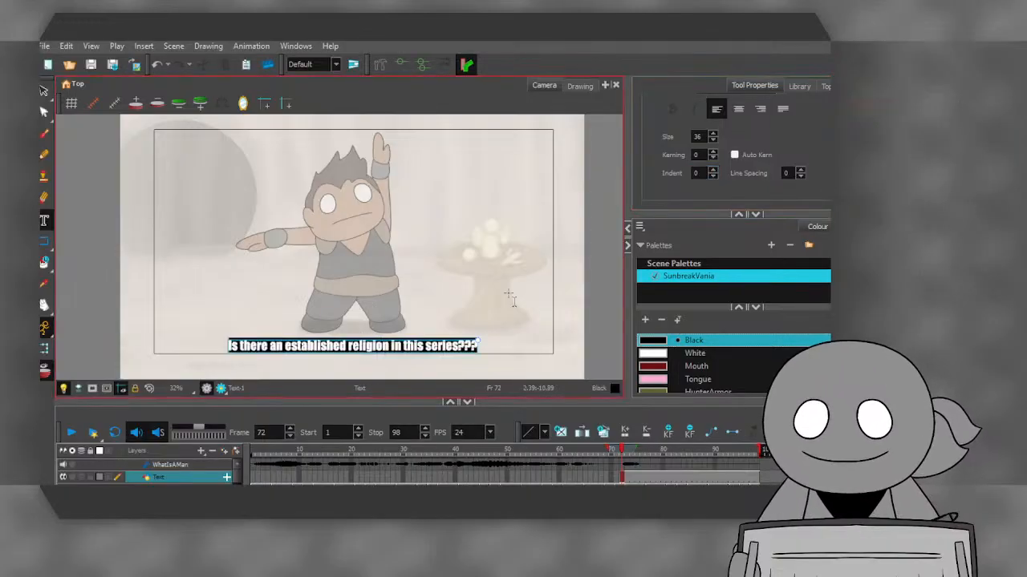
click(712, 173)
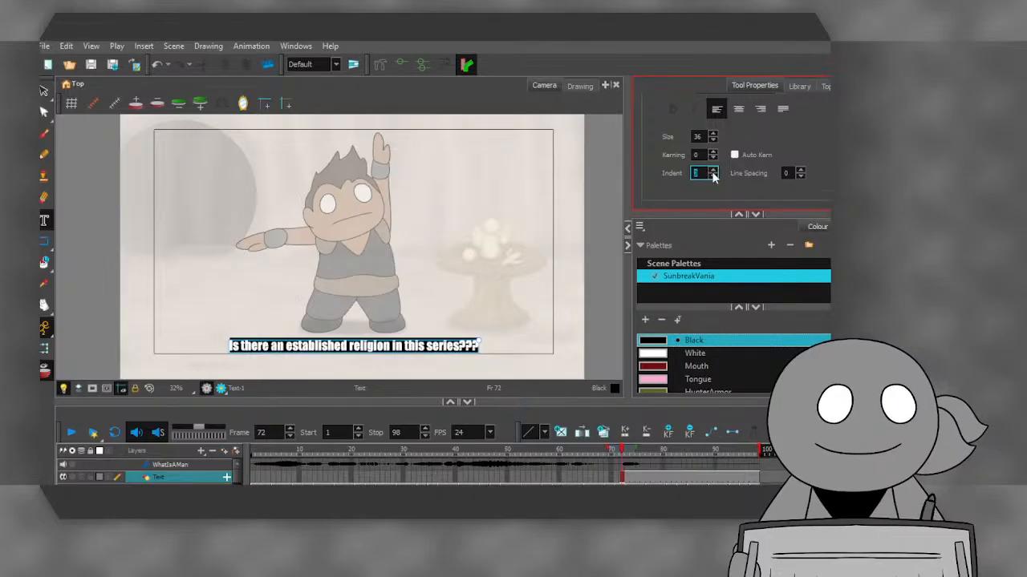
click(713, 172)
click(713, 172)
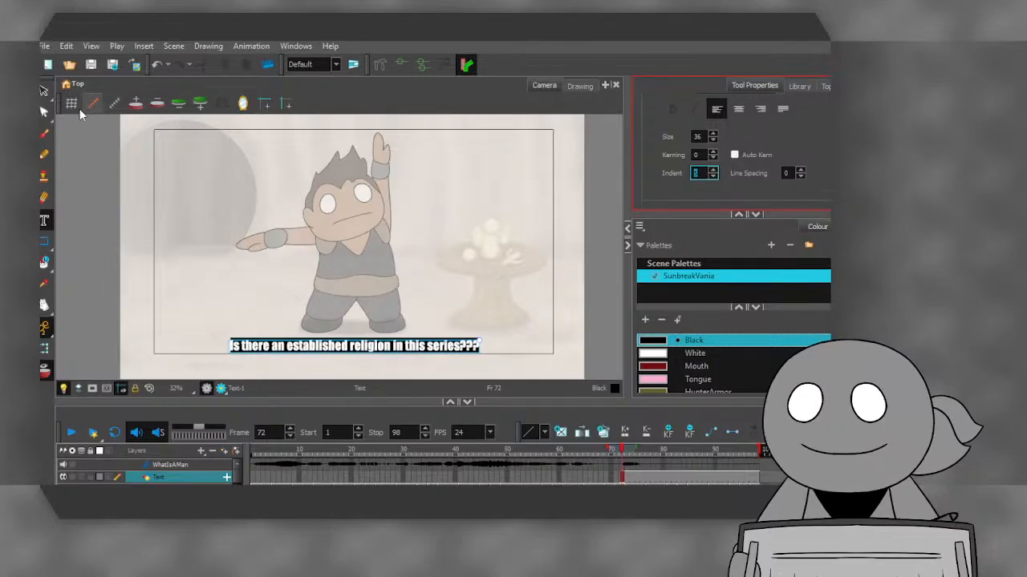
click(45, 94)
click(69, 210)
scroll(353, 350, up, 4)
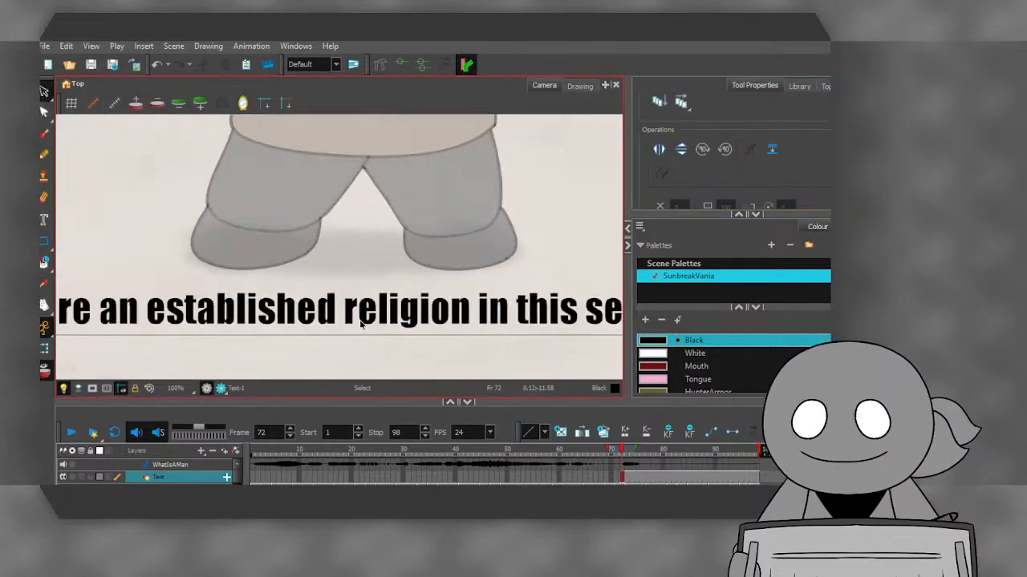
scroll(361, 316, down, 2)
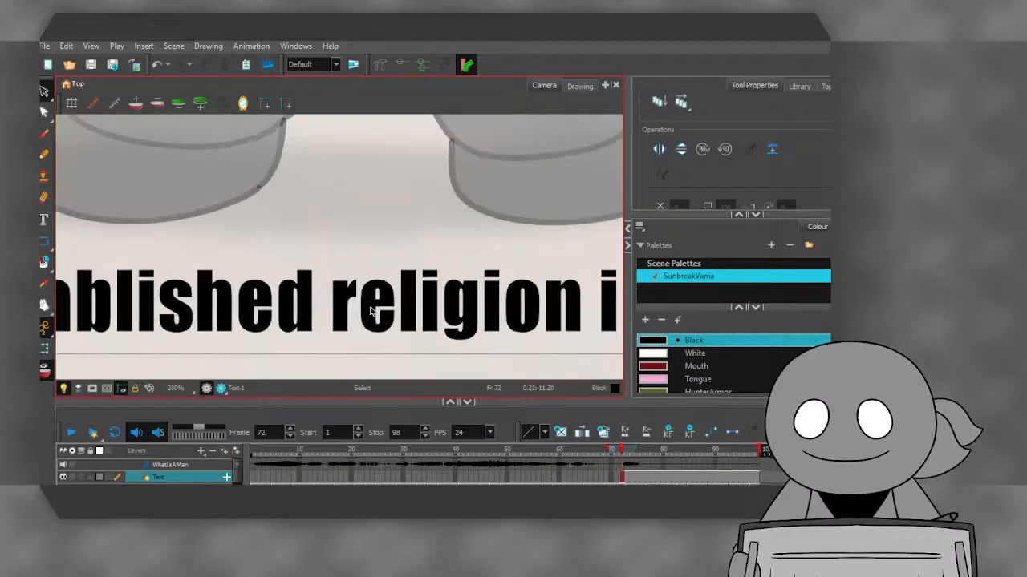
click(372, 311)
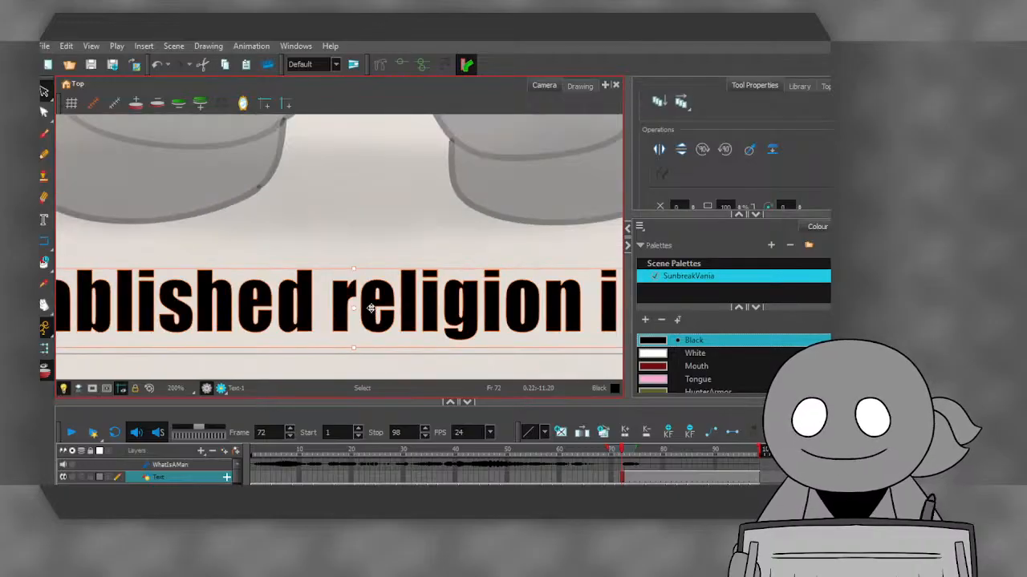
click(44, 220)
click(447, 335)
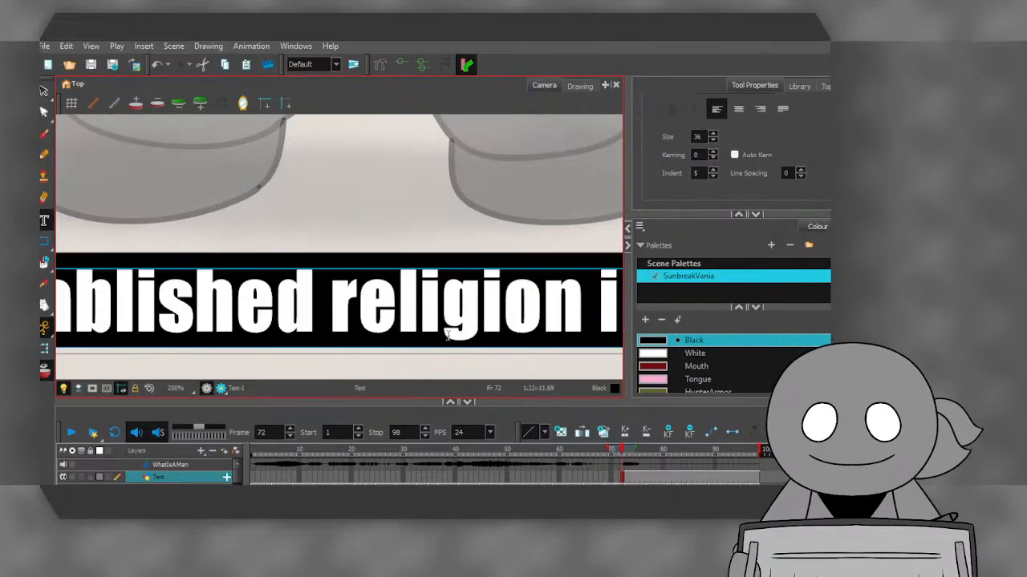
click(694, 353)
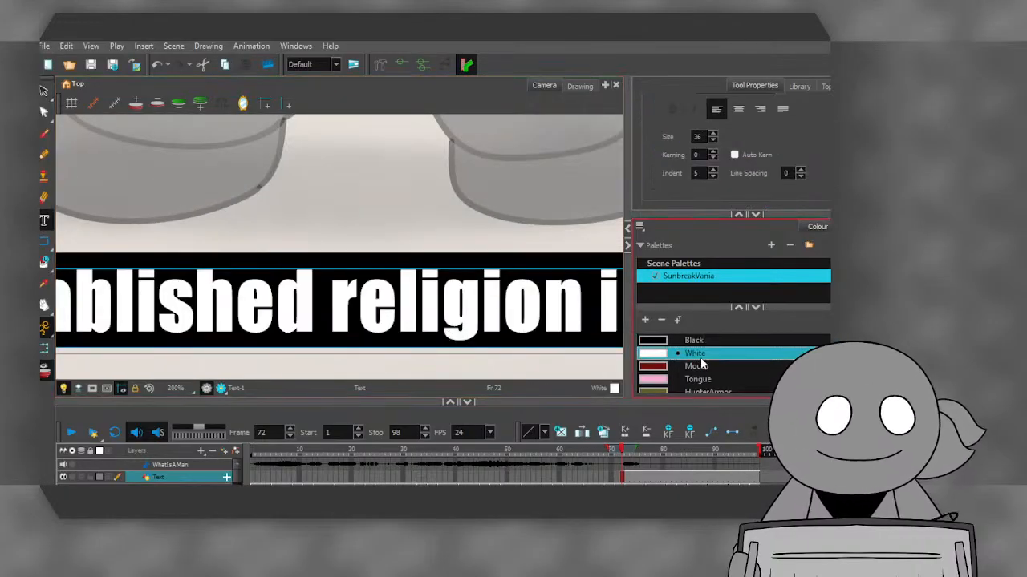
click(343, 213)
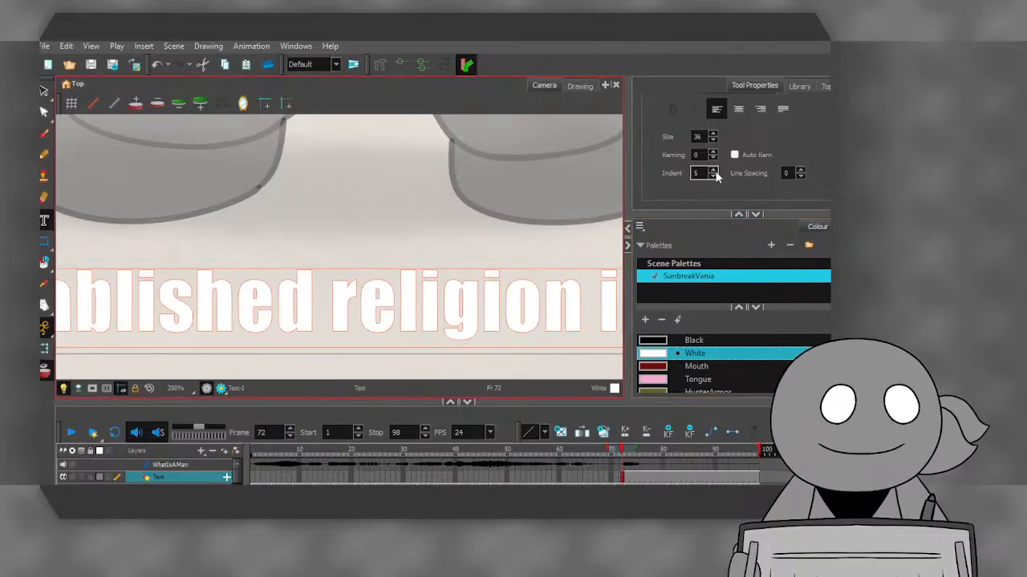
key(ctrl+a)
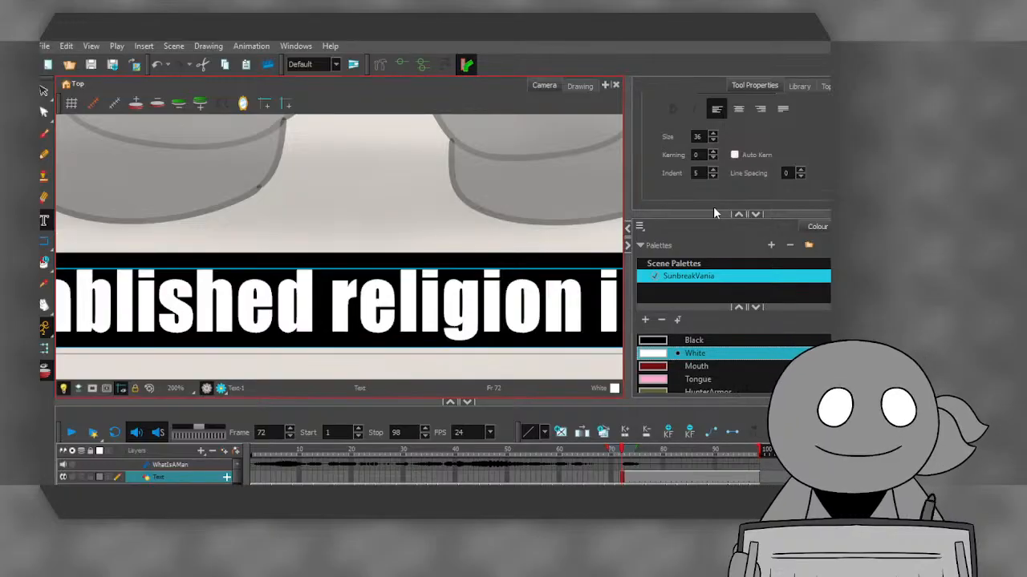
click(712, 177)
click(712, 176)
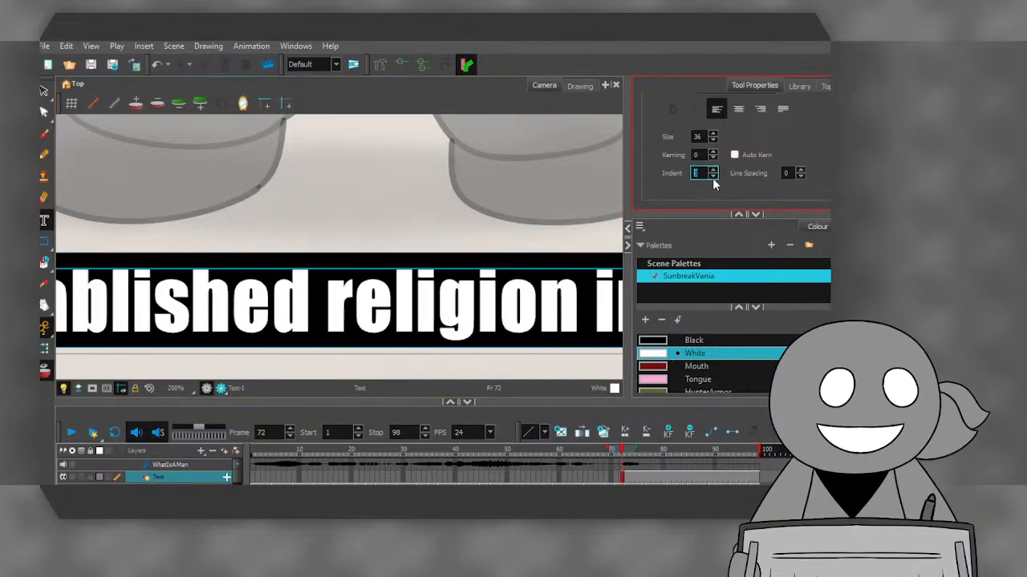
click(712, 176)
click(712, 177)
scroll(398, 257, down, 4)
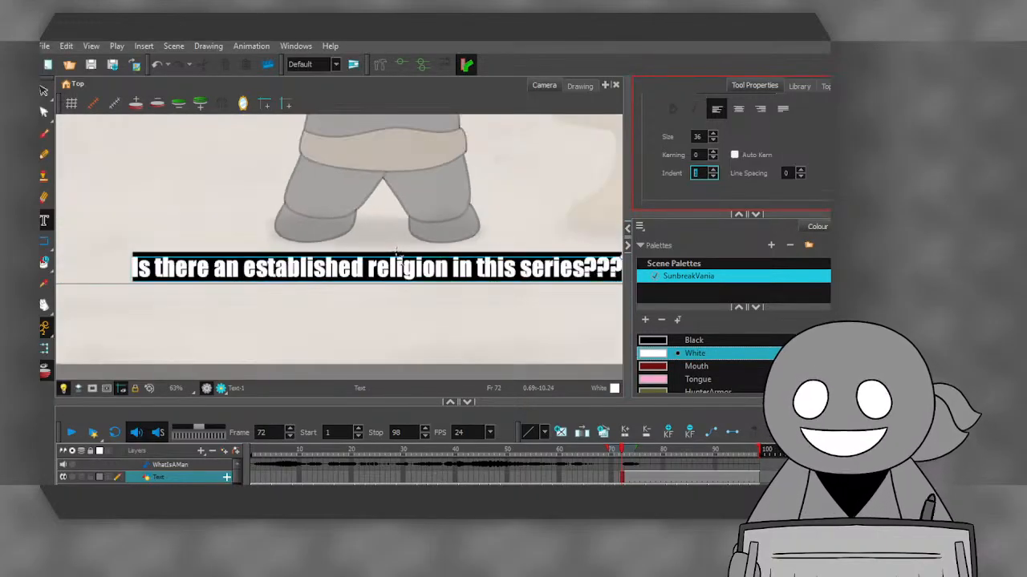
scroll(399, 257, down, 1)
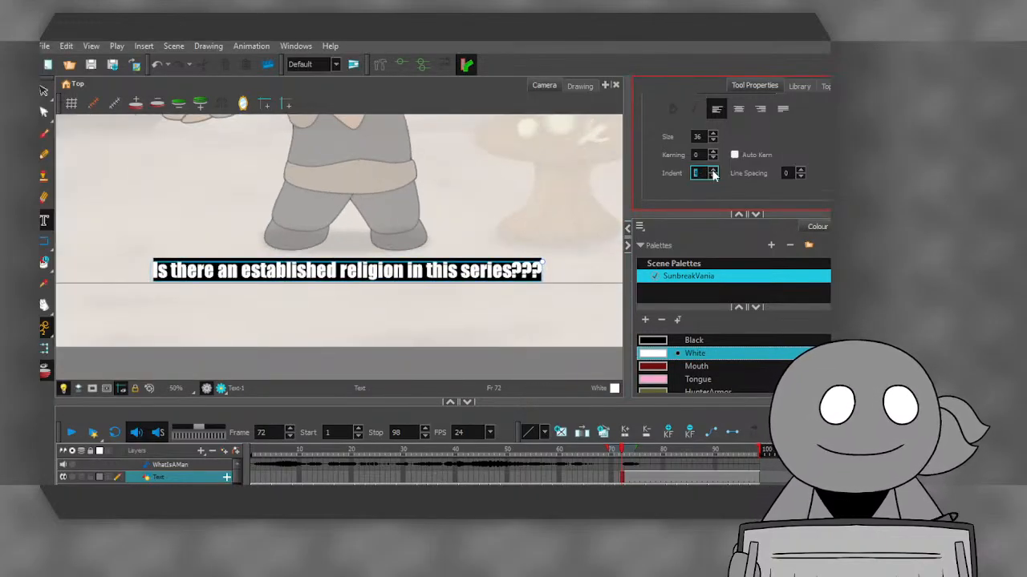
click(712, 174)
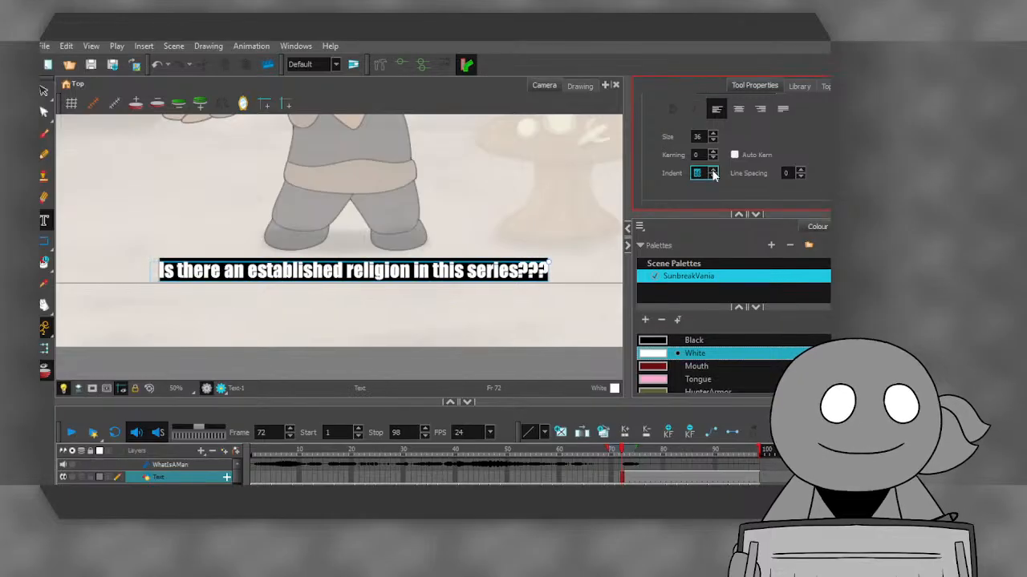
click(712, 174)
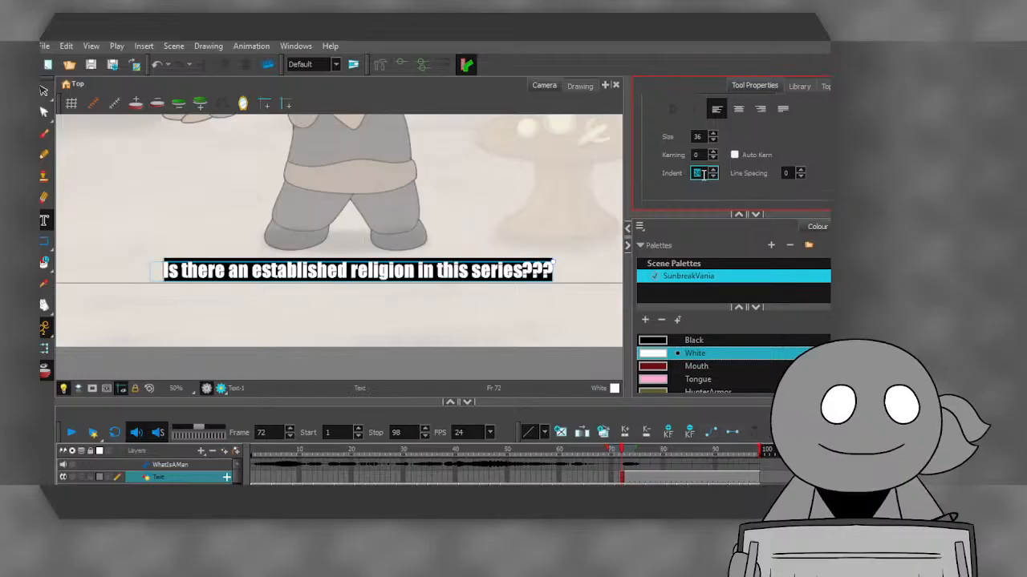
key(BackSpace)
text(0)
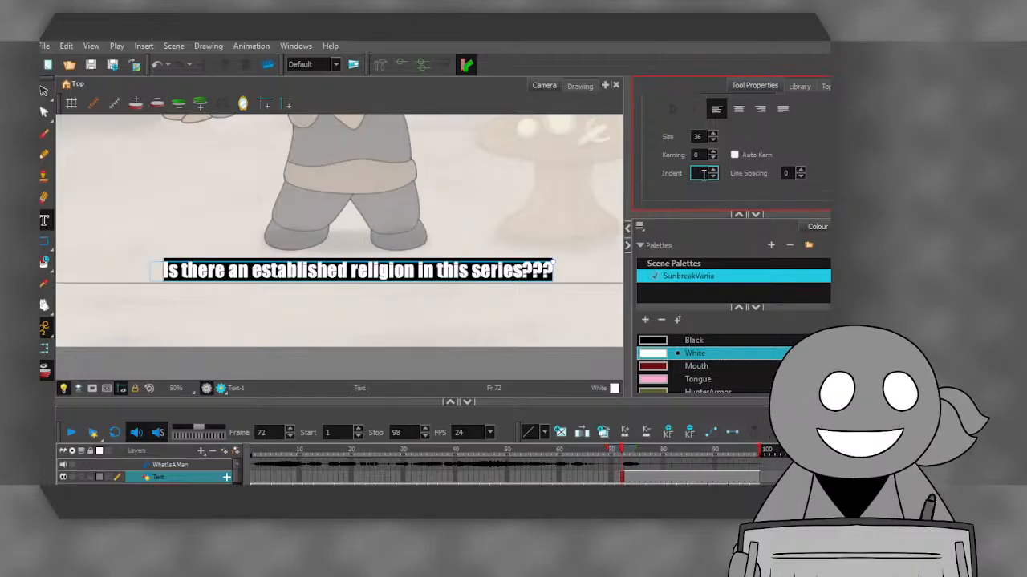
key(Return)
click(714, 151)
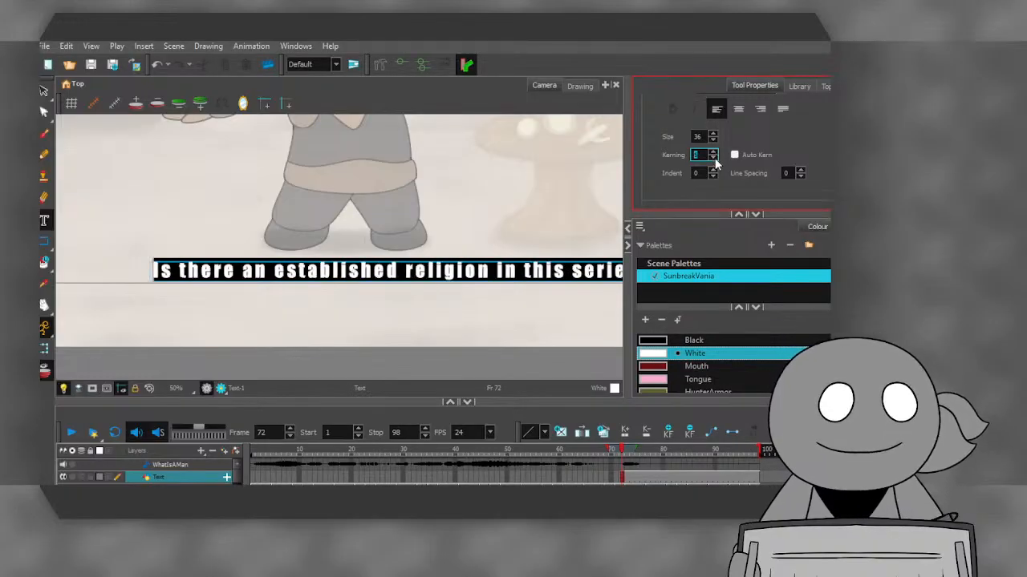
click(715, 159)
click(714, 159)
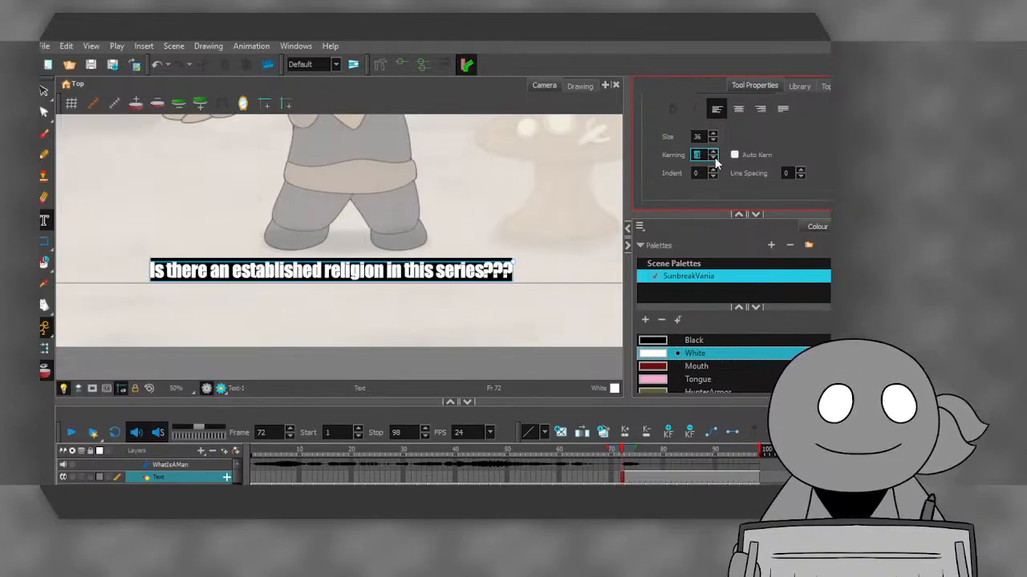
click(713, 151)
click(508, 312)
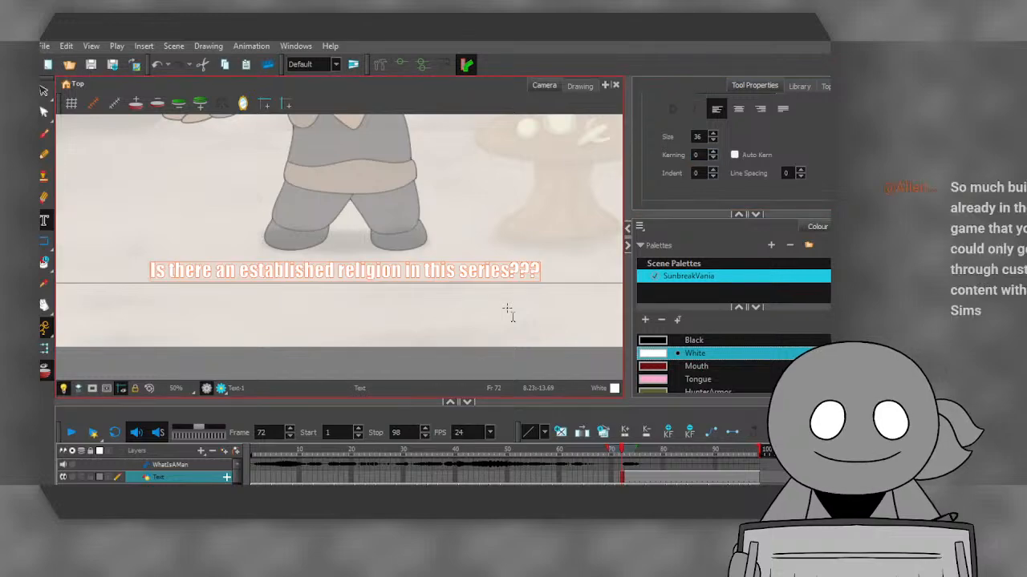
click(696, 342)
scroll(480, 328, down, 1)
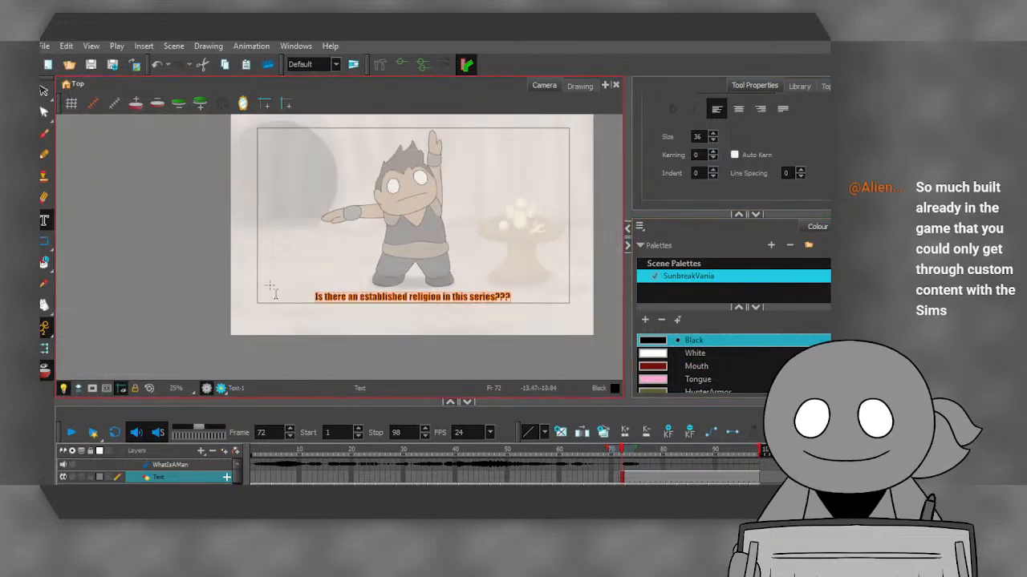
- Deselect the caption and play frames 72–98 to check the black caption over the animation
click(45, 93)
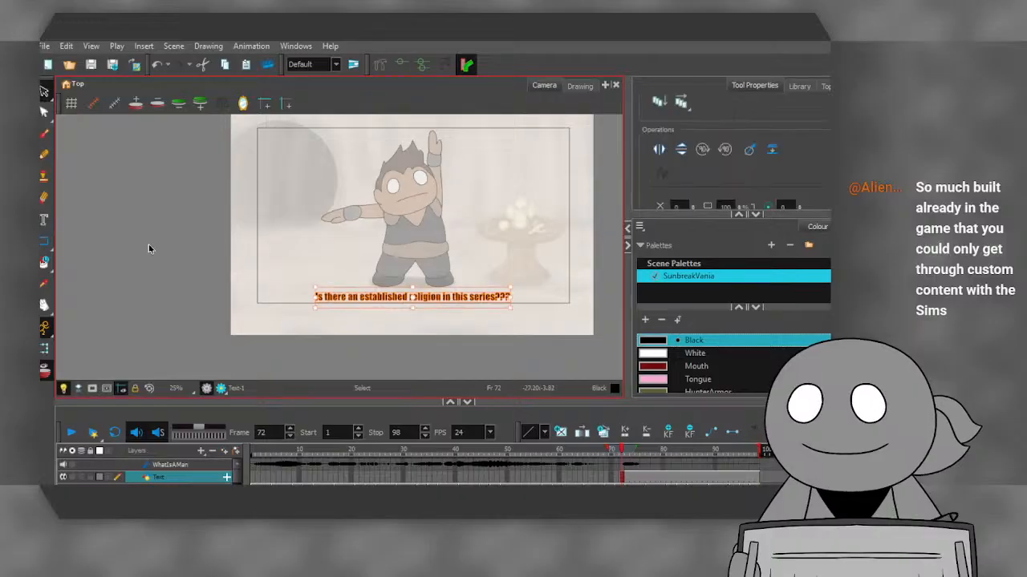
click(149, 249)
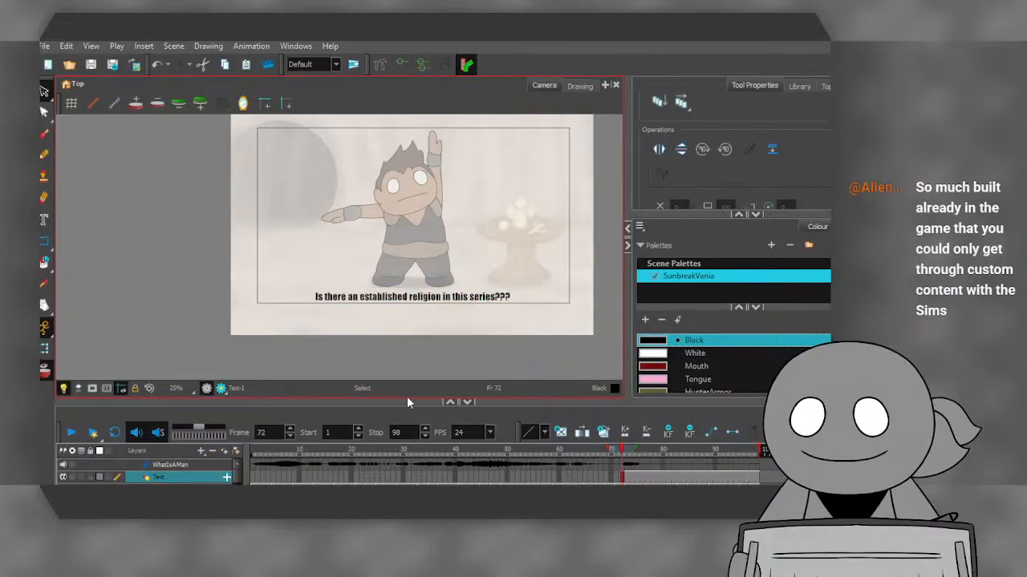
click(67, 435)
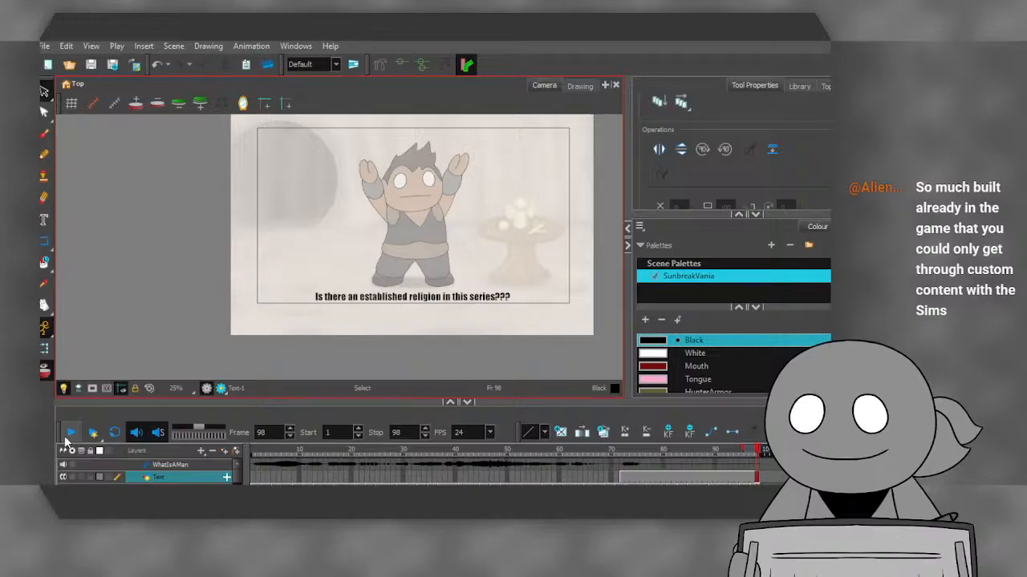
click(69, 433)
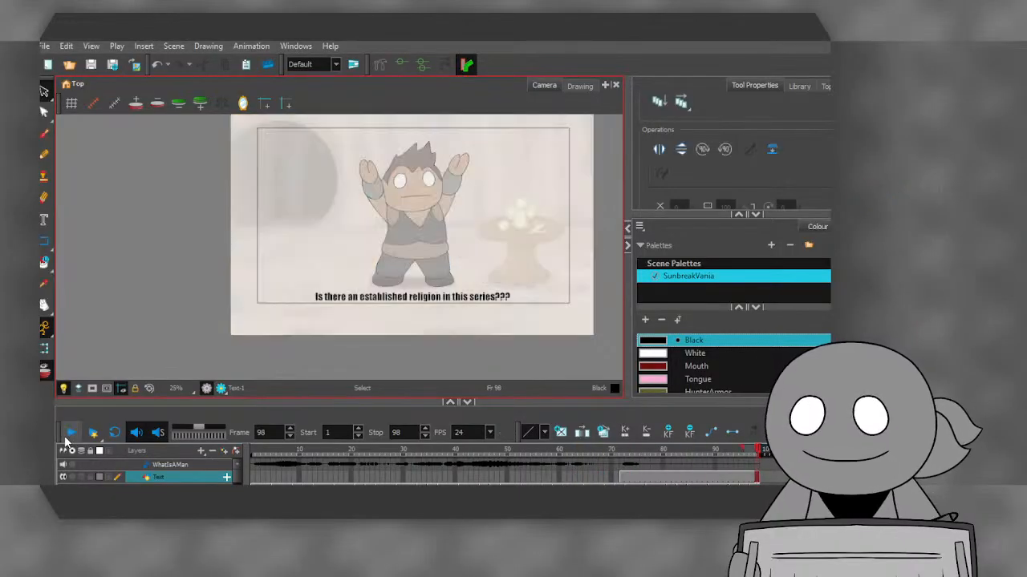
scroll(502, 317, up, 2)
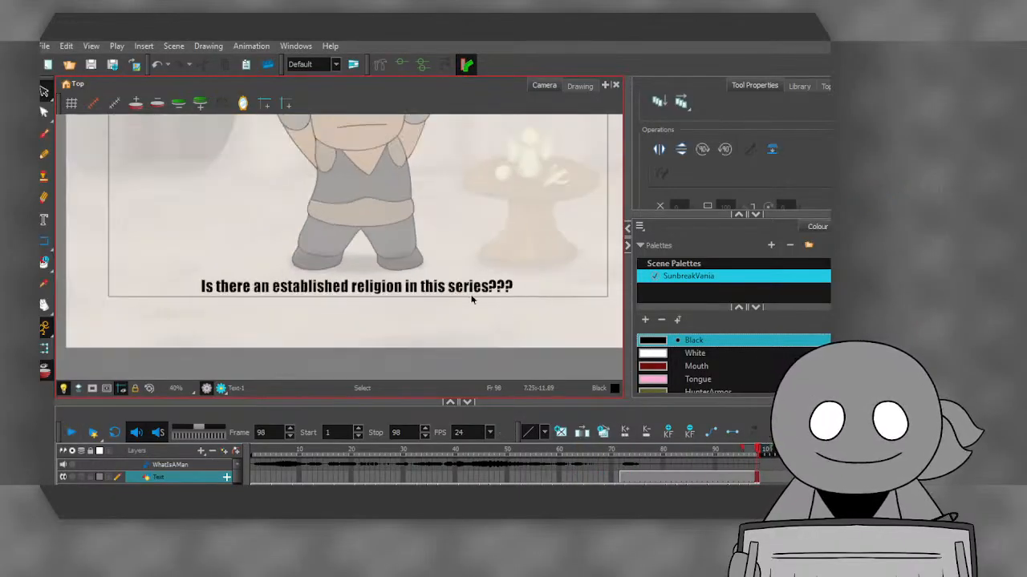
scroll(471, 299, up, 1)
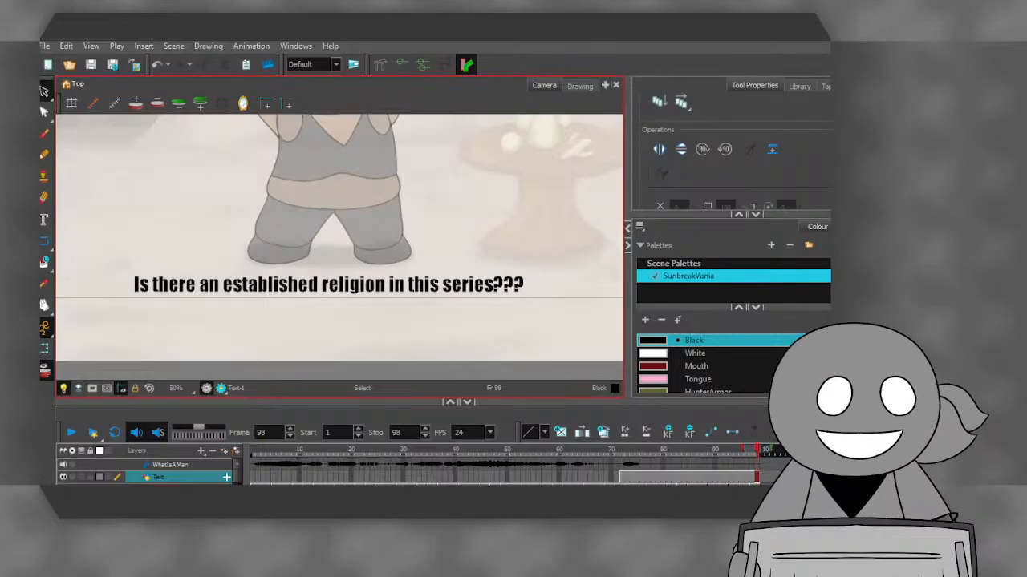
scroll(446, 277, down, 3)
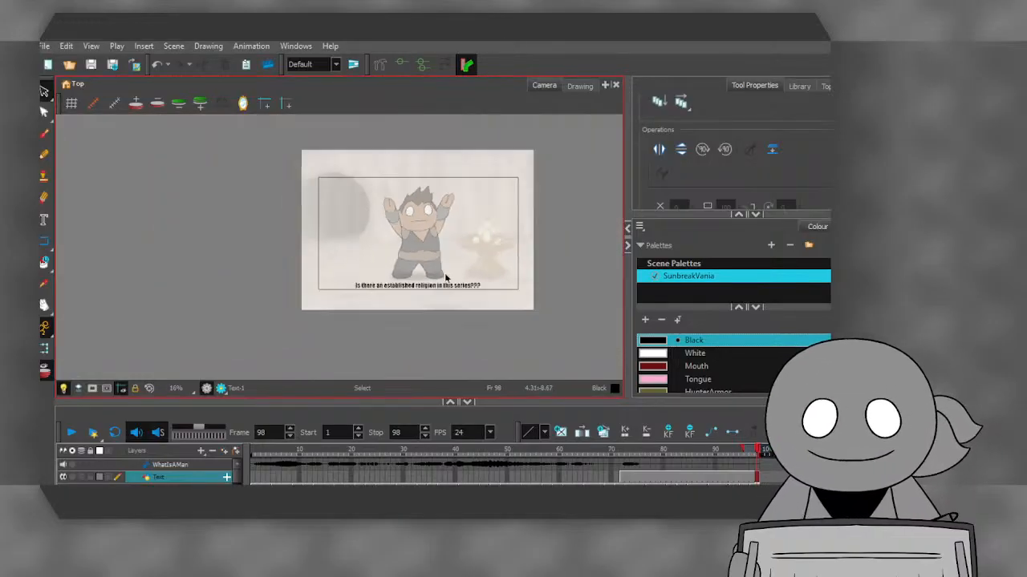
scroll(459, 232, up, 1)
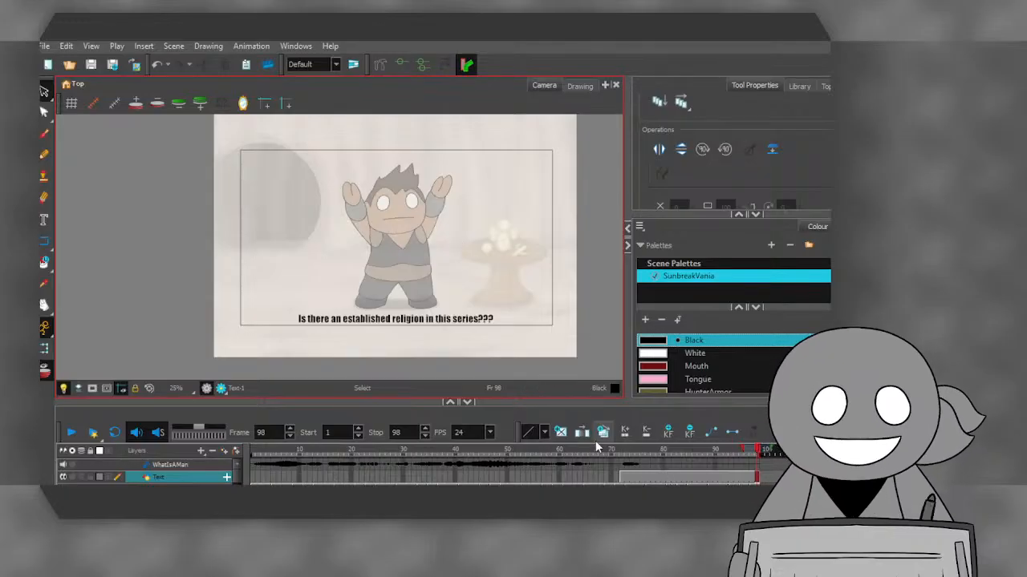
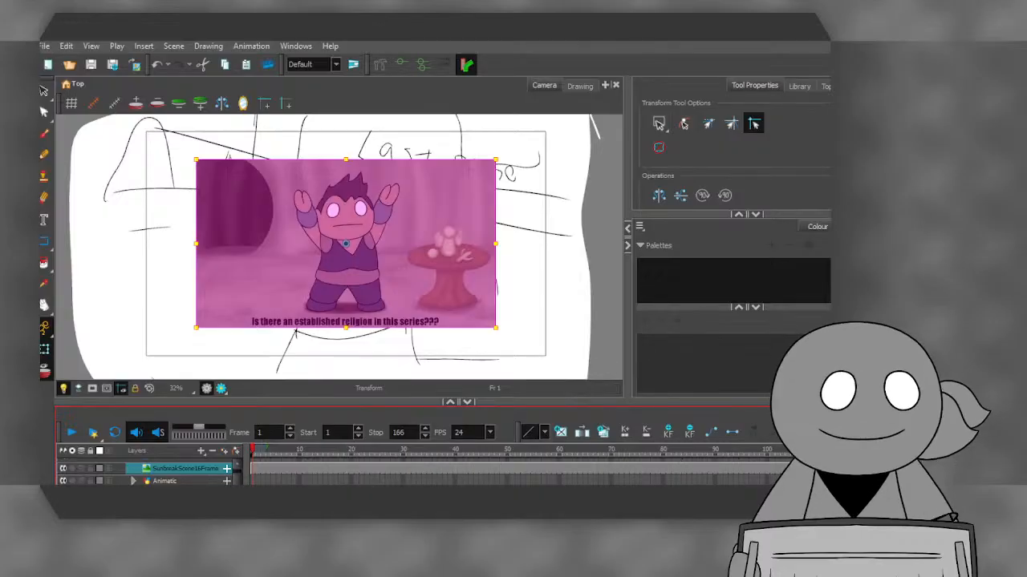
- Zoom out to 25% and scale up the Hunter reference still to cover most of the camera frame
click(45, 91)
click(201, 181)
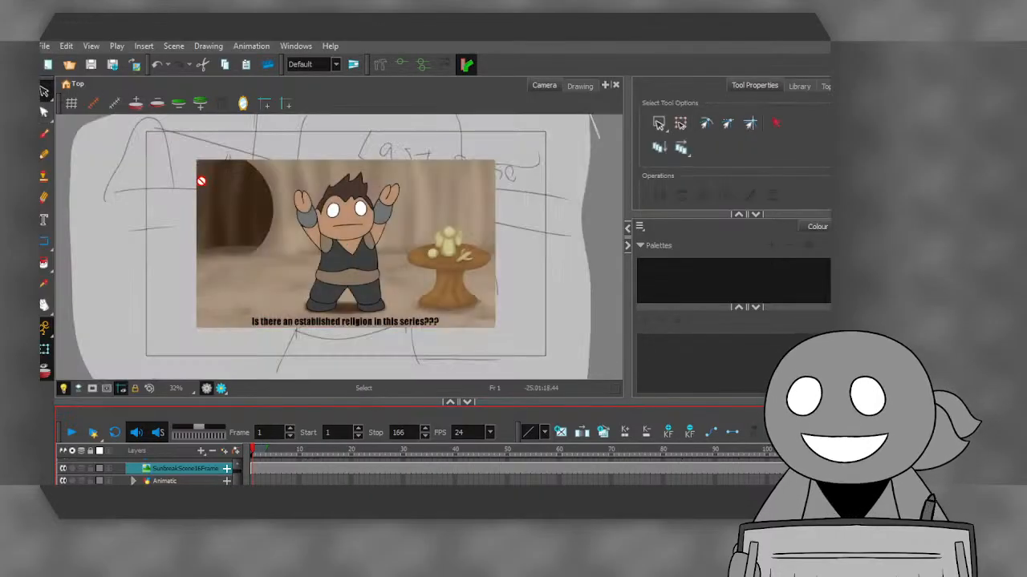
key(2)
click(44, 326)
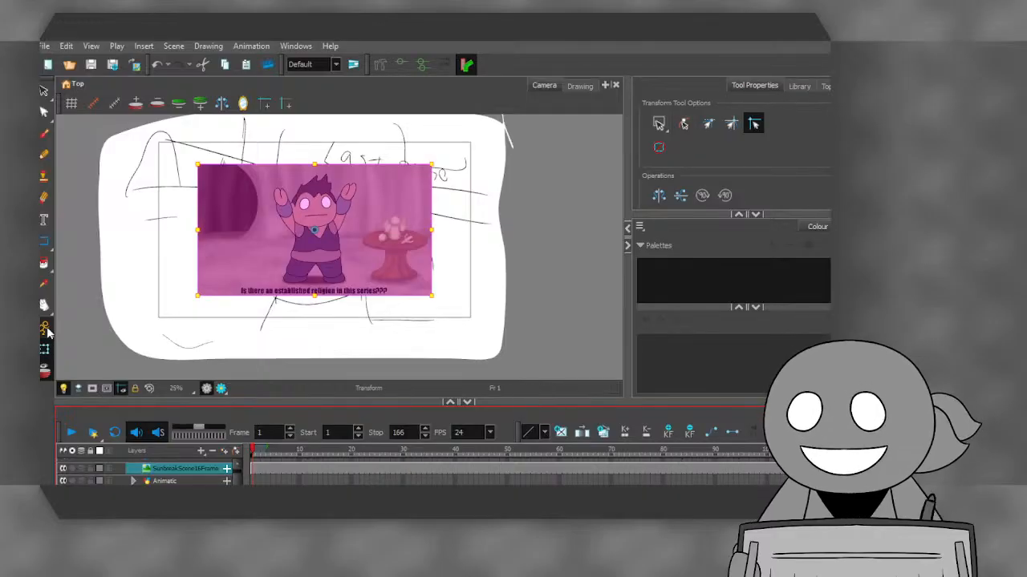
drag(47, 330, 80, 356)
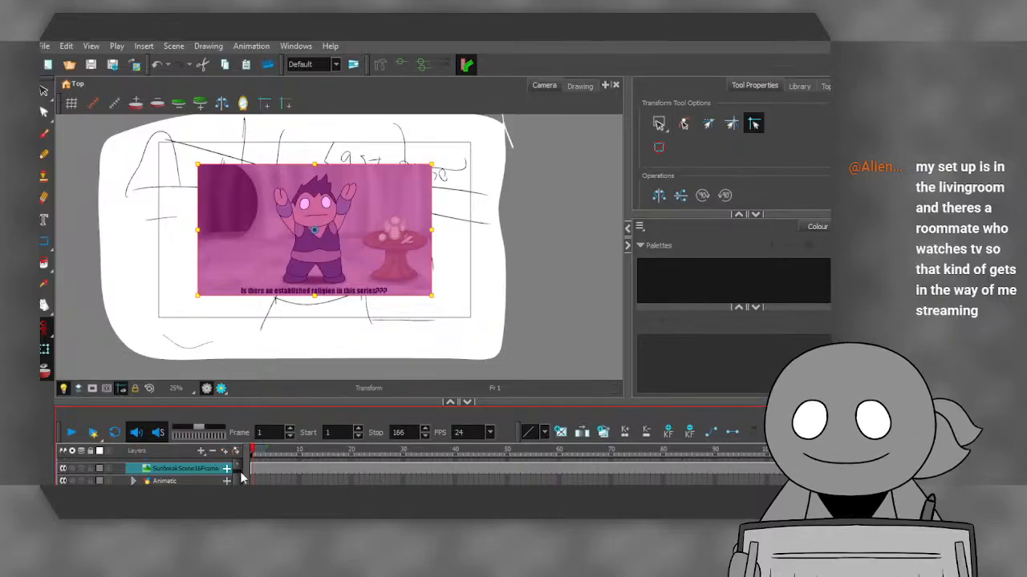
drag(196, 296, 160, 325)
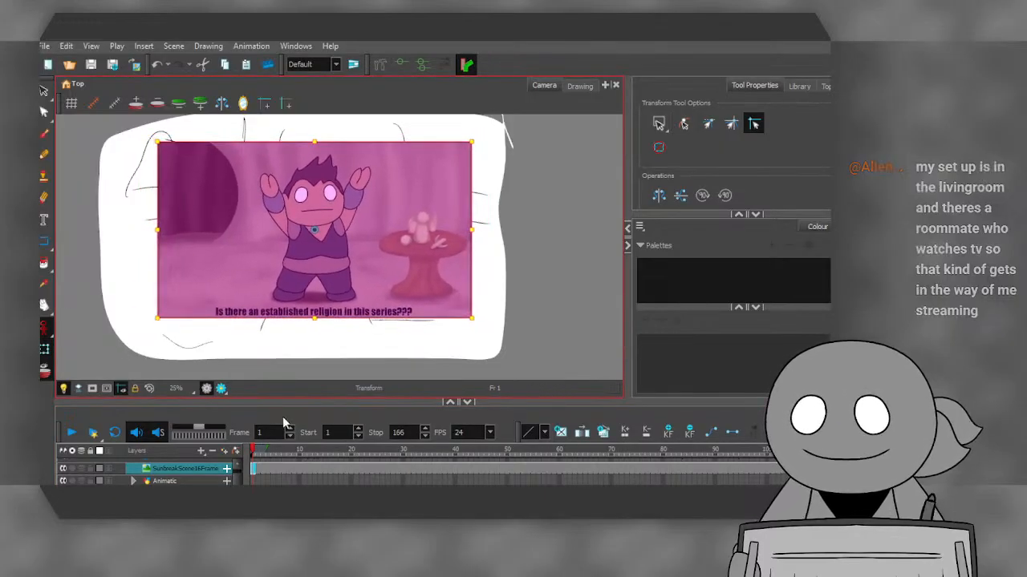
scroll(197, 479, up, 1)
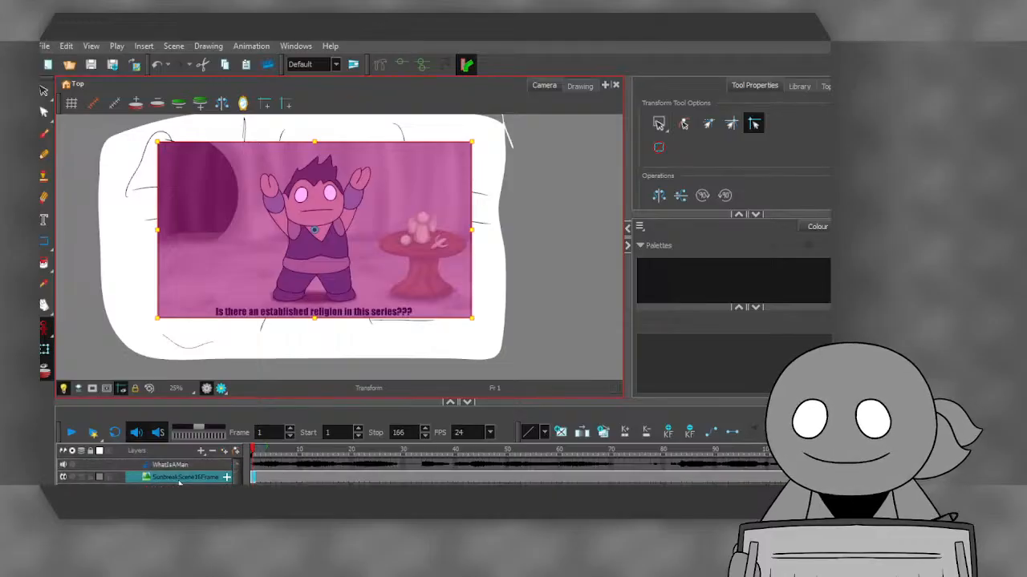
- Scrub the timeline through frames 2 and 20, then return to frame 1
click(255, 455)
drag(255, 455, 253, 457)
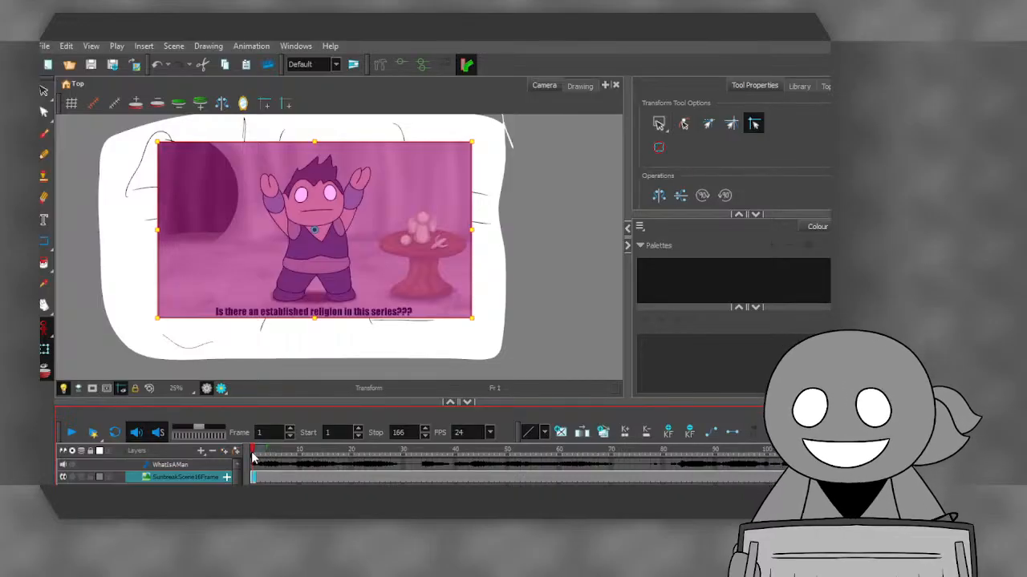
click(351, 455)
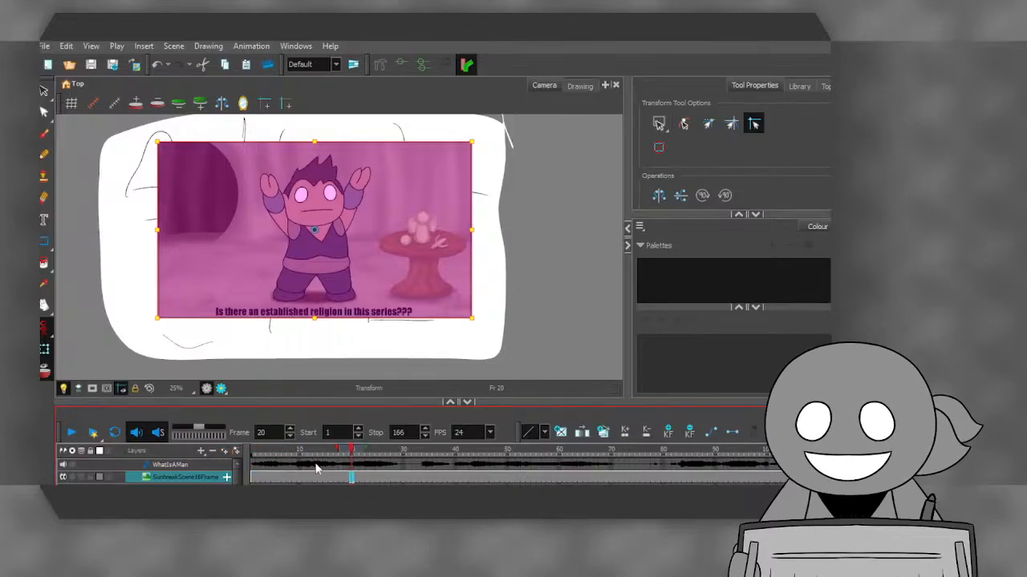
click(254, 454)
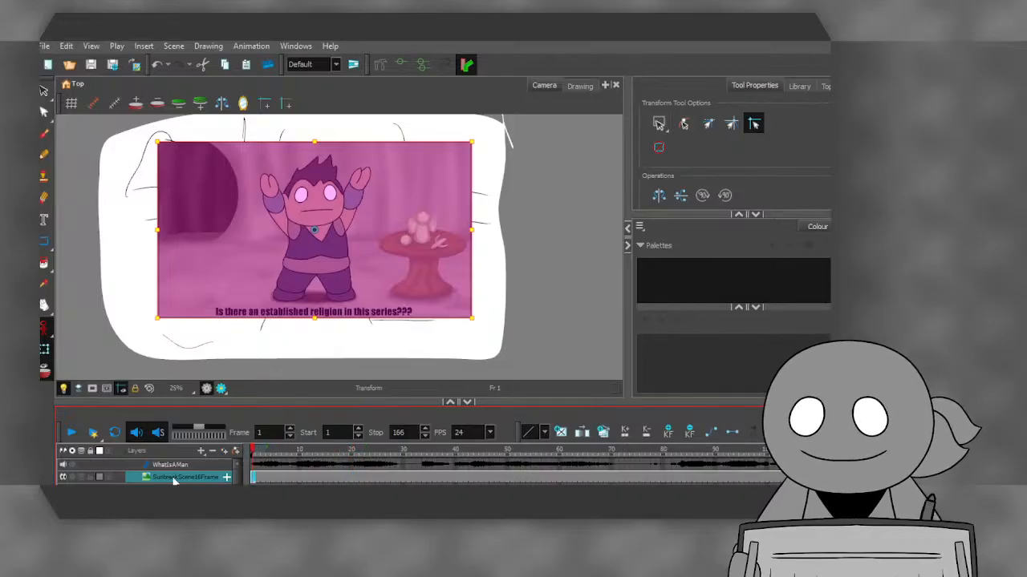
- Add drawing layers named HunterBody, HunterArms and HunterHelmet
click(201, 451)
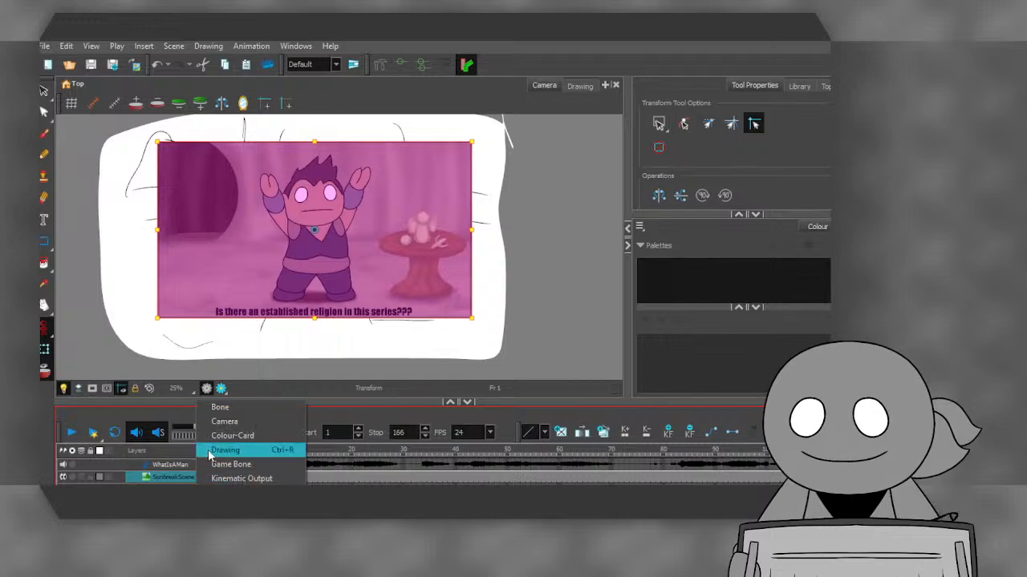
click(212, 451)
text(H)
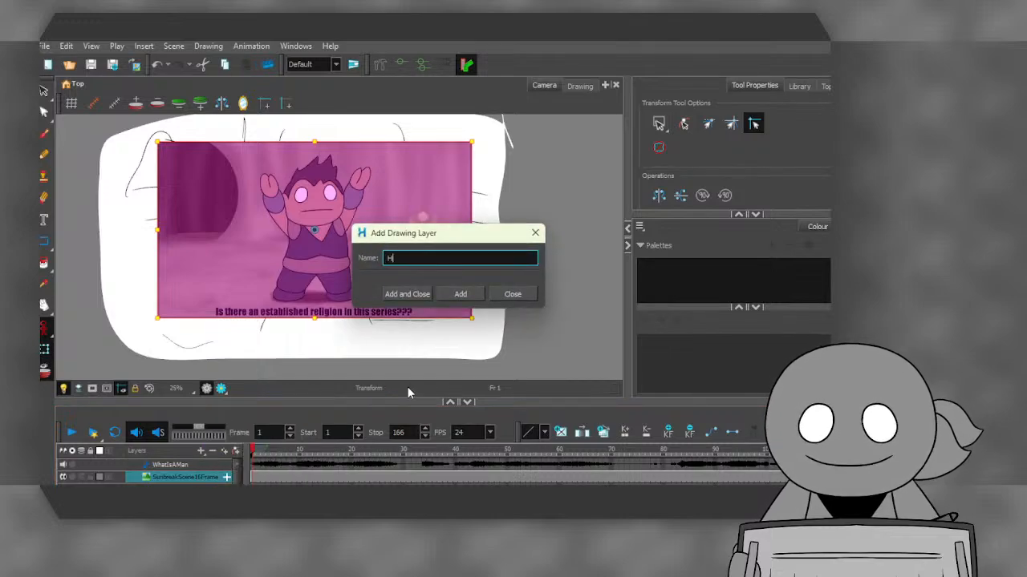
text(unter)
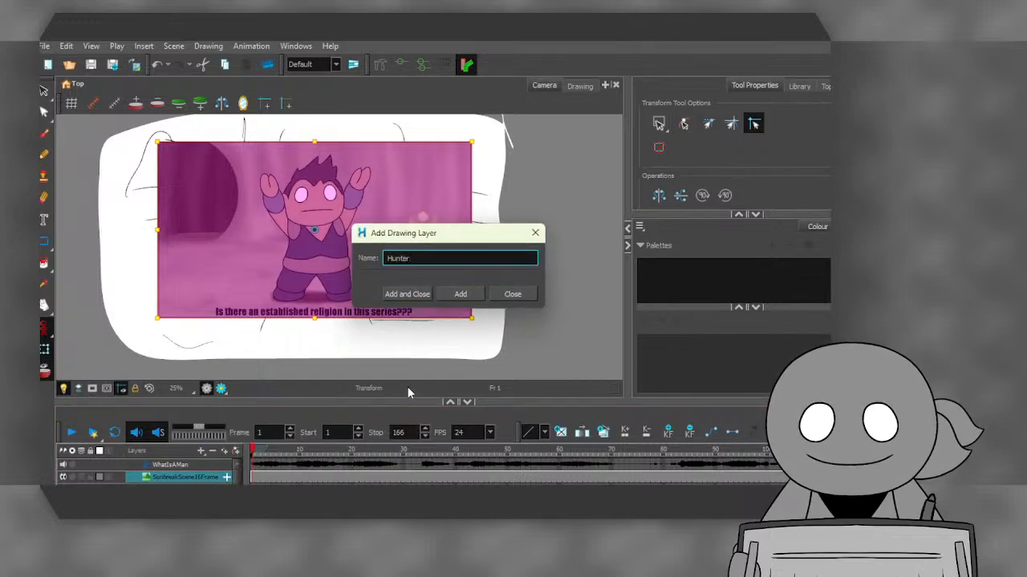
text(Body)
key(Return)
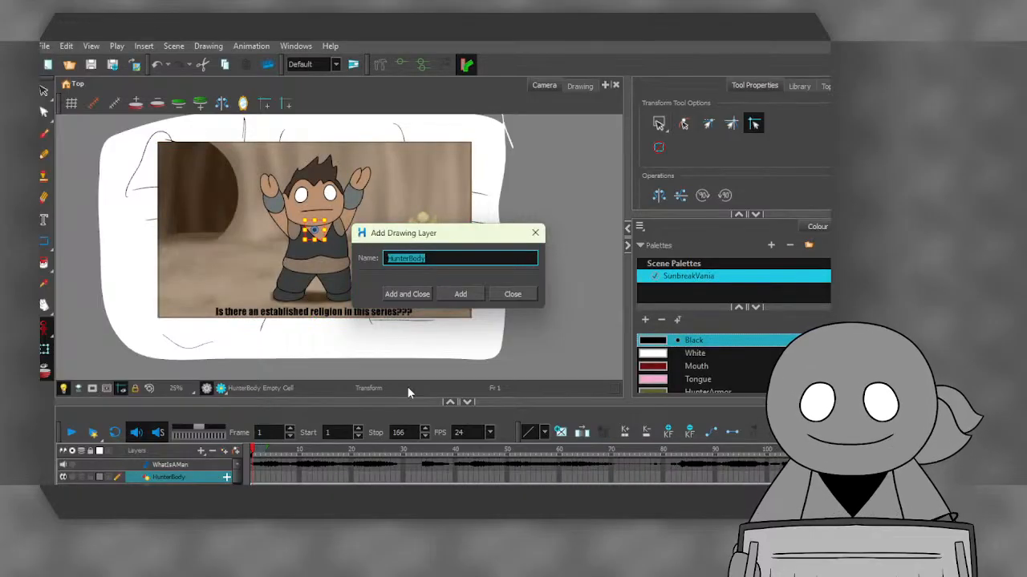
text(Hunter)
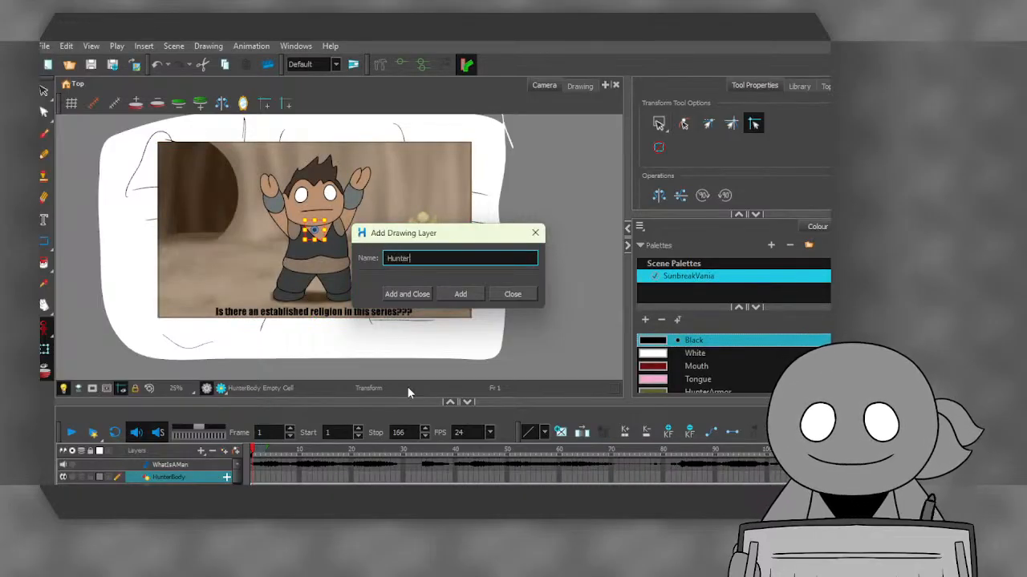
text(Arms)
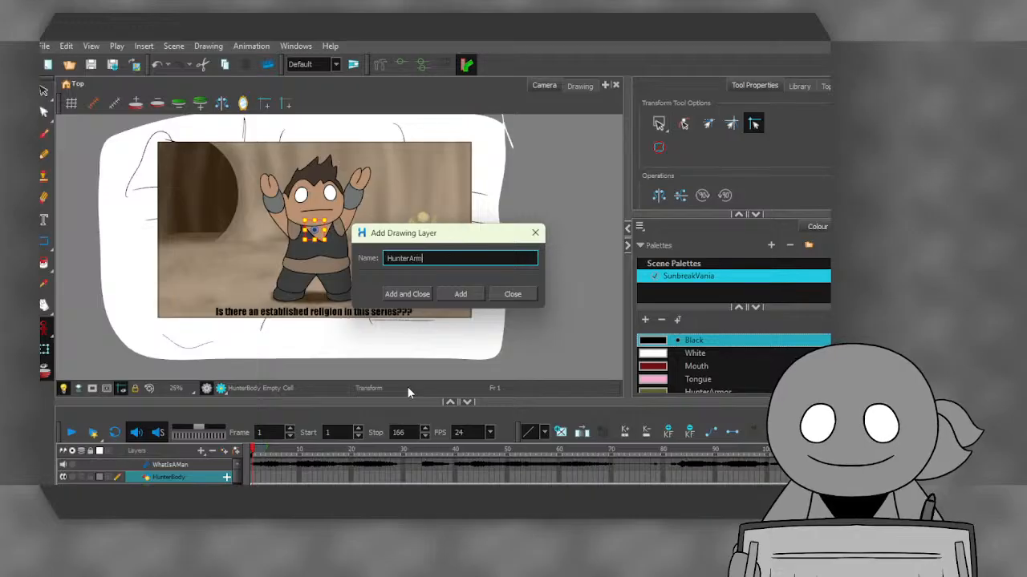
key(Return)
text(Hunter)
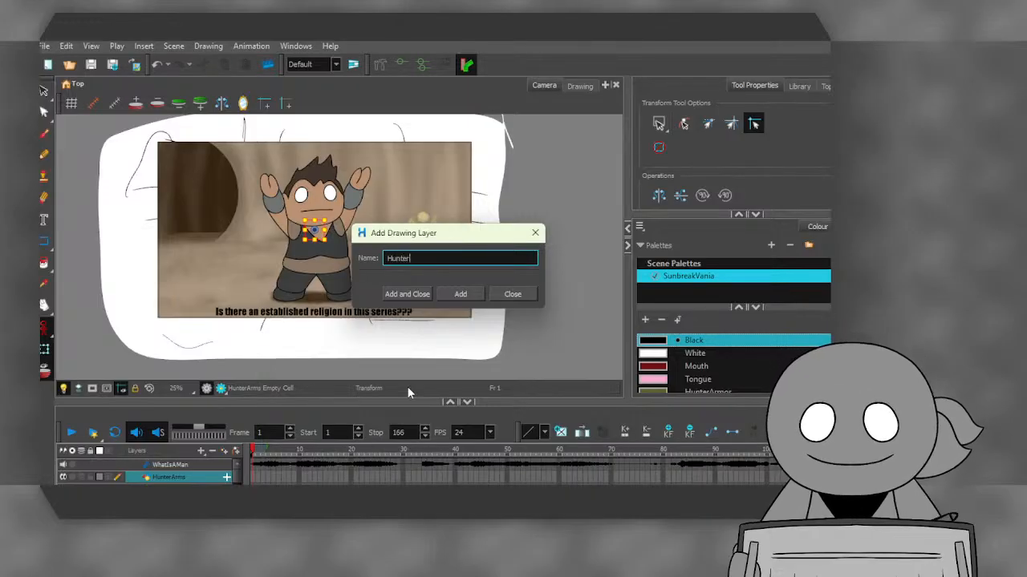
text(Helmet)
key(Return)
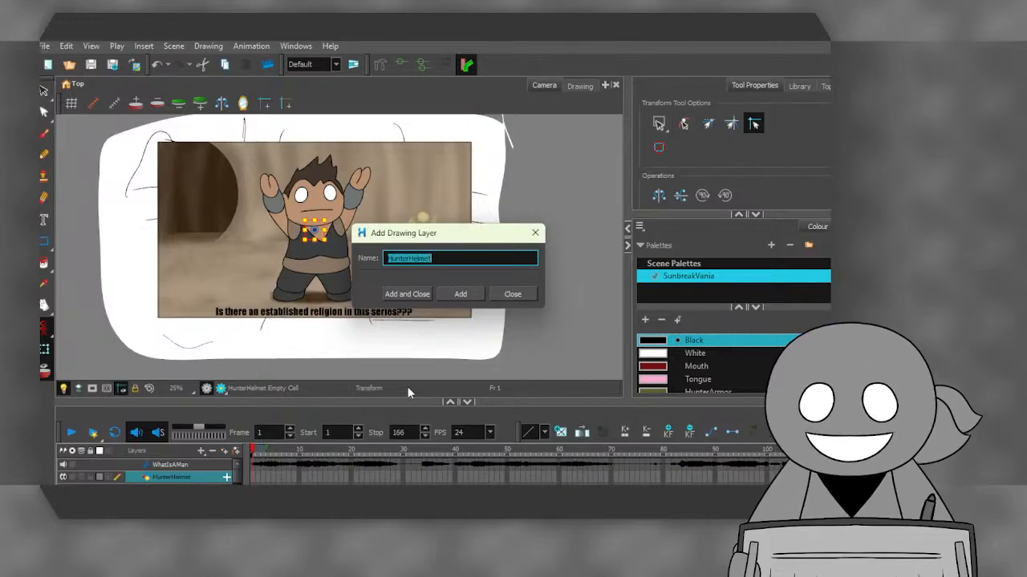
- Add drawing layers HunterEyes, HunterWeapons, Cat and Dog, then close the Add Drawing Layer dialog
text(HunterEyes)
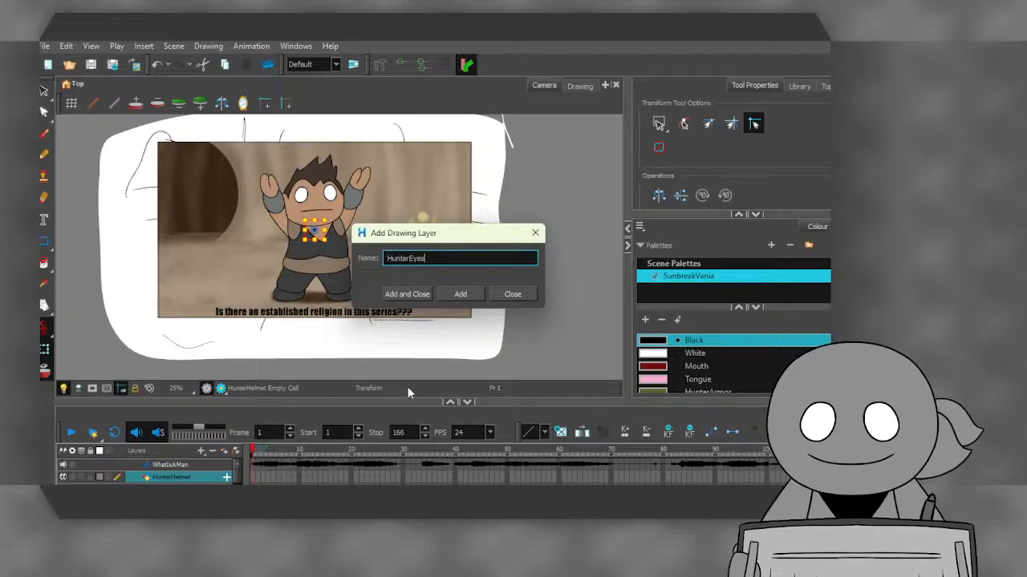
key(Return)
text(Hunter)
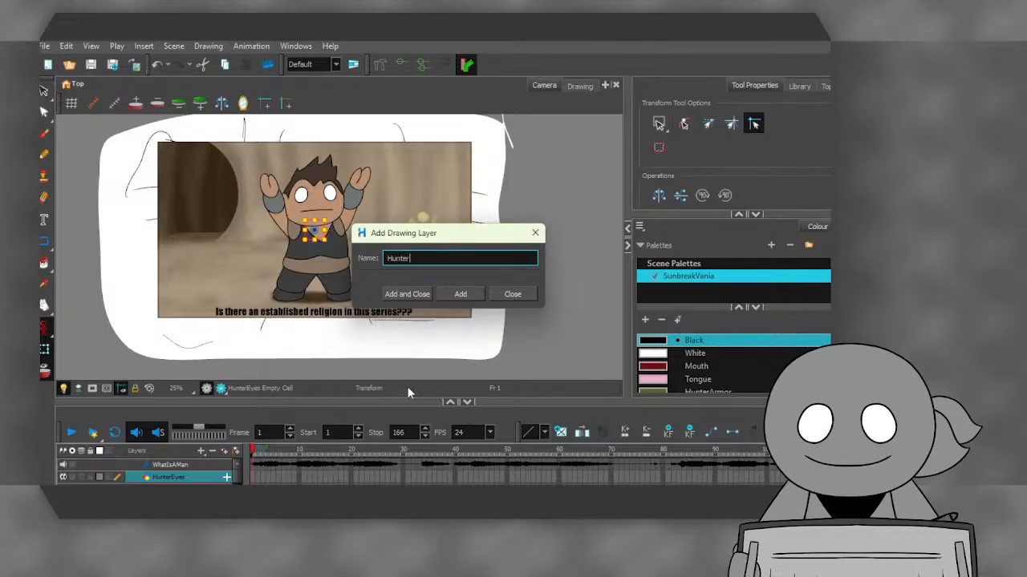
text(Weapons)
key(Return)
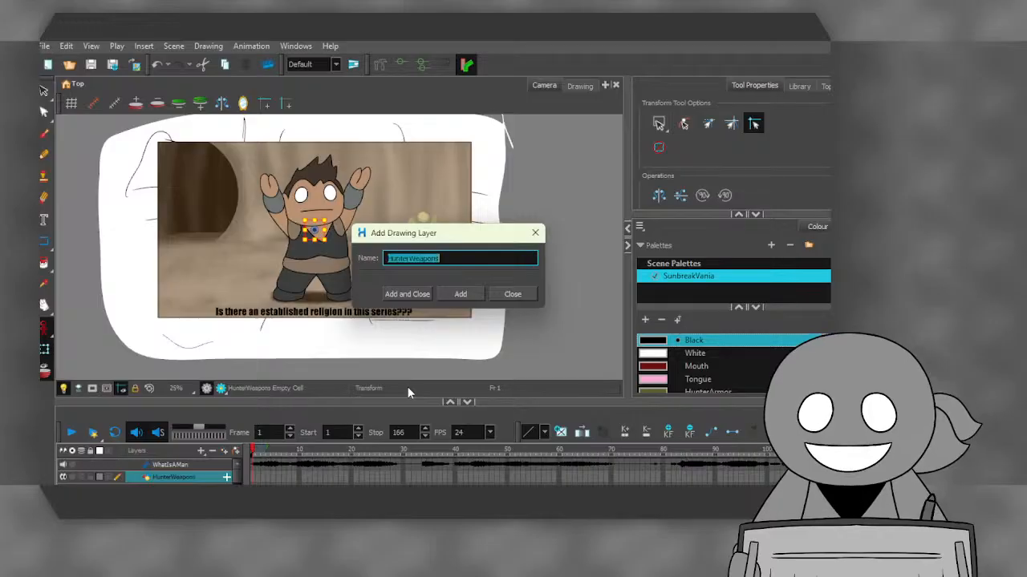
text(Cat)
key(Return)
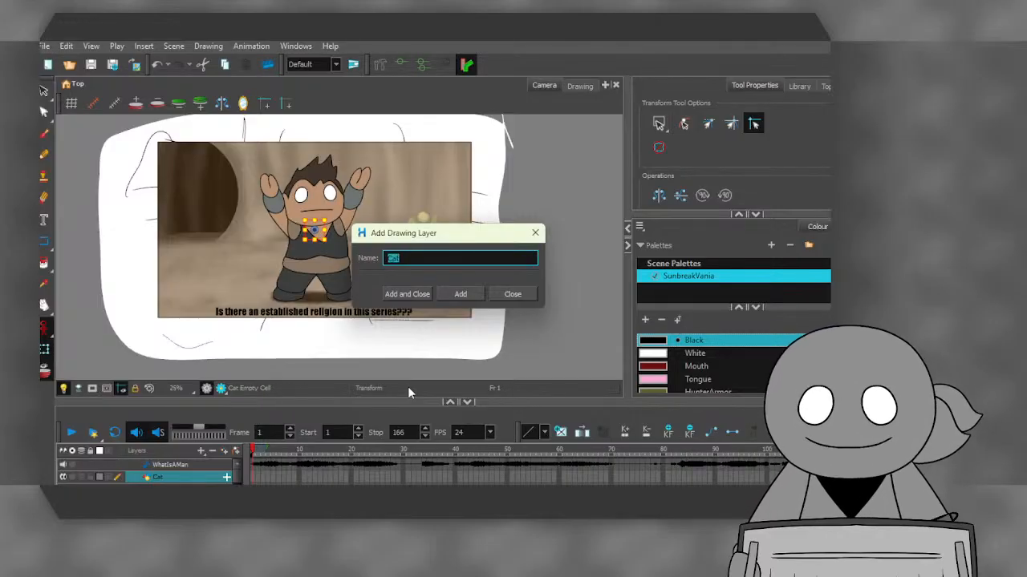
text(Dog)
key(Return)
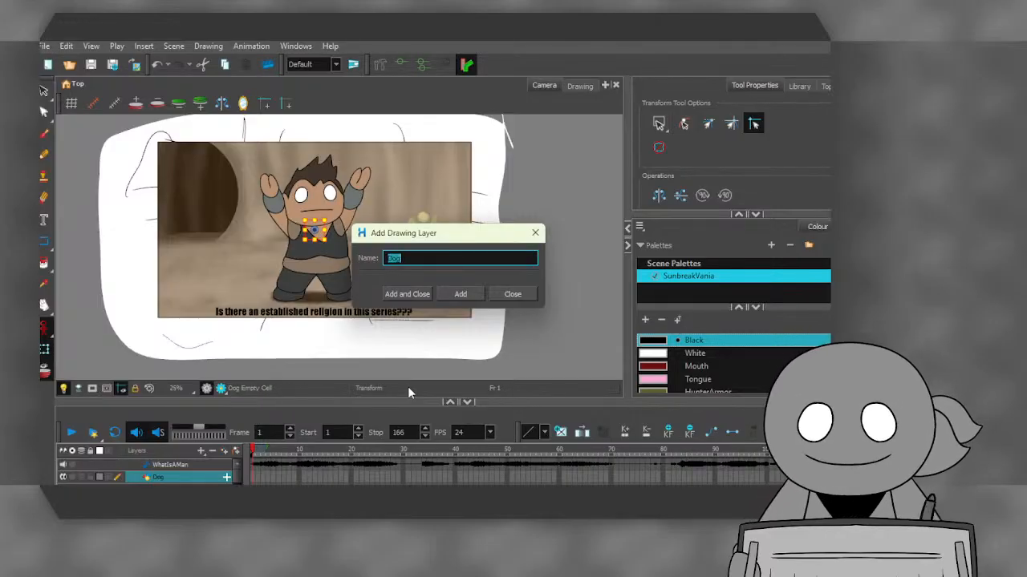
click(535, 234)
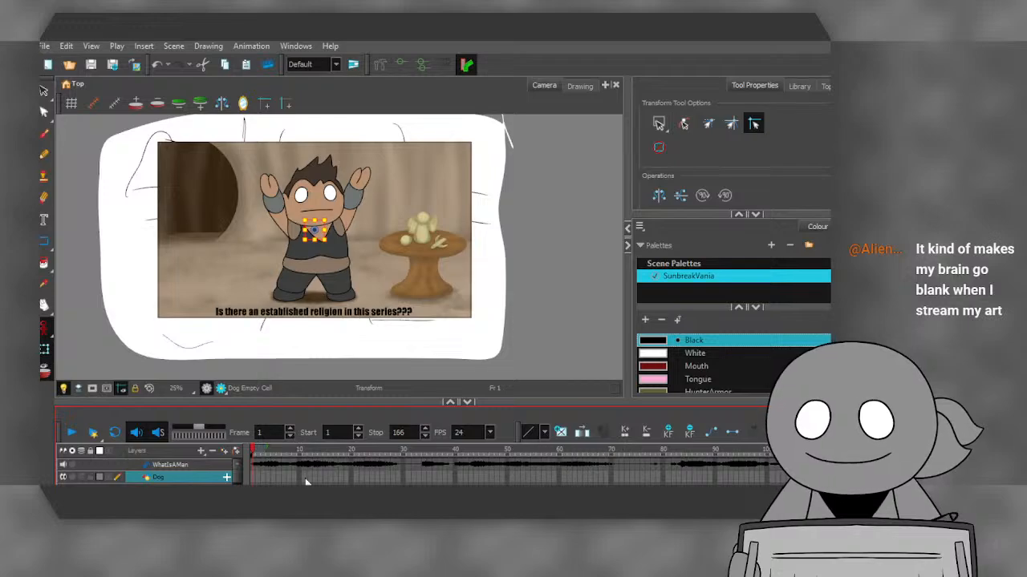
- Hide the SunbreakScene16Frame reference still and make HunterBody the current drawing layer
scroll(191, 475, down, 5)
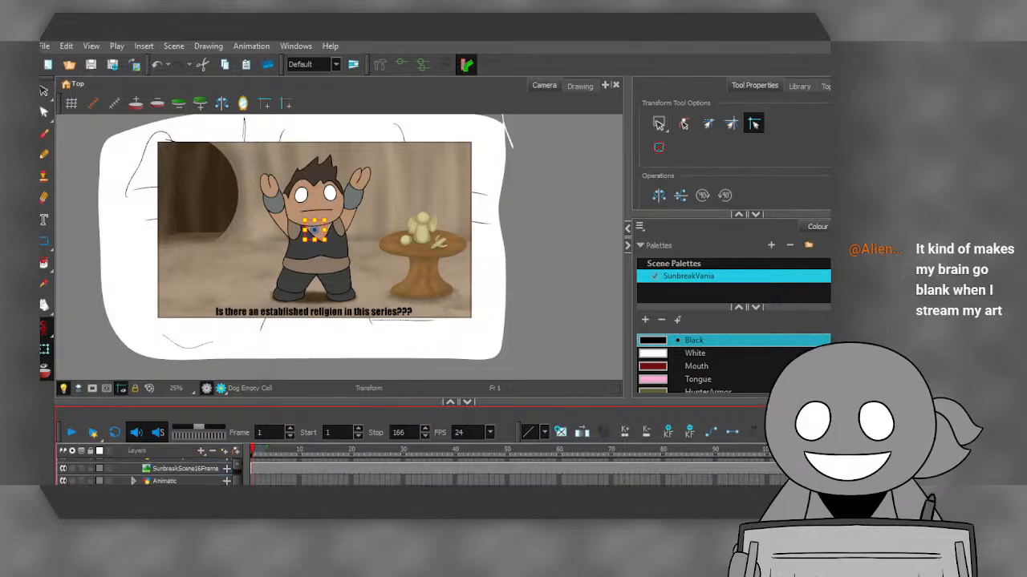
scroll(195, 474, up, 1)
click(191, 483)
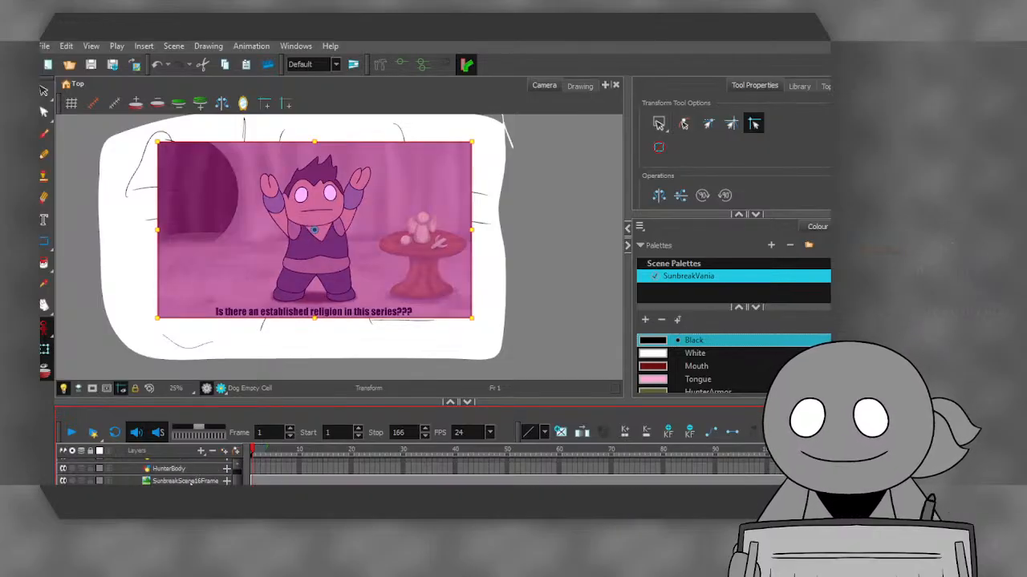
scroll(191, 484, up, 1)
scroll(190, 481, down, 2)
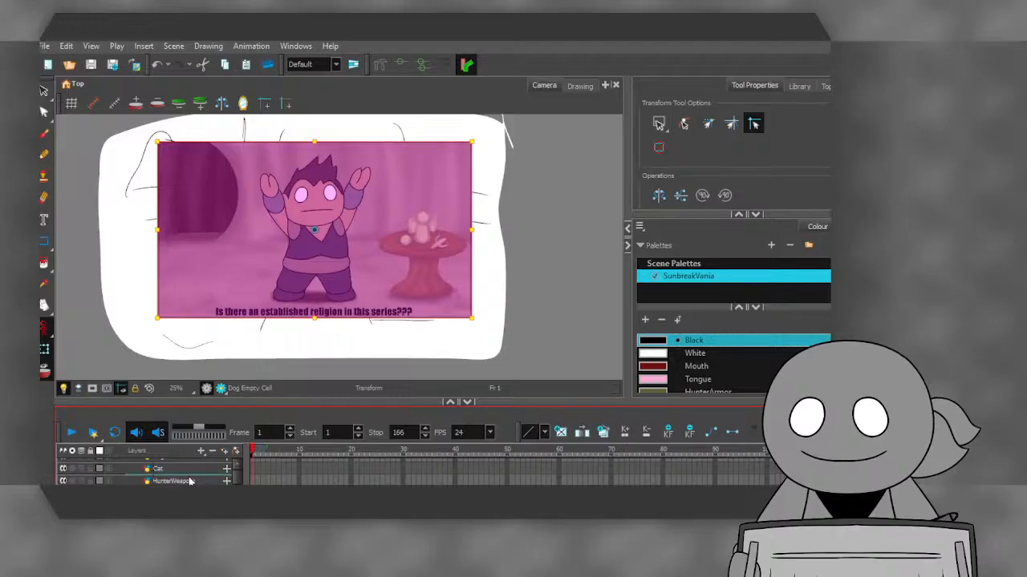
scroll(189, 478, up, 4)
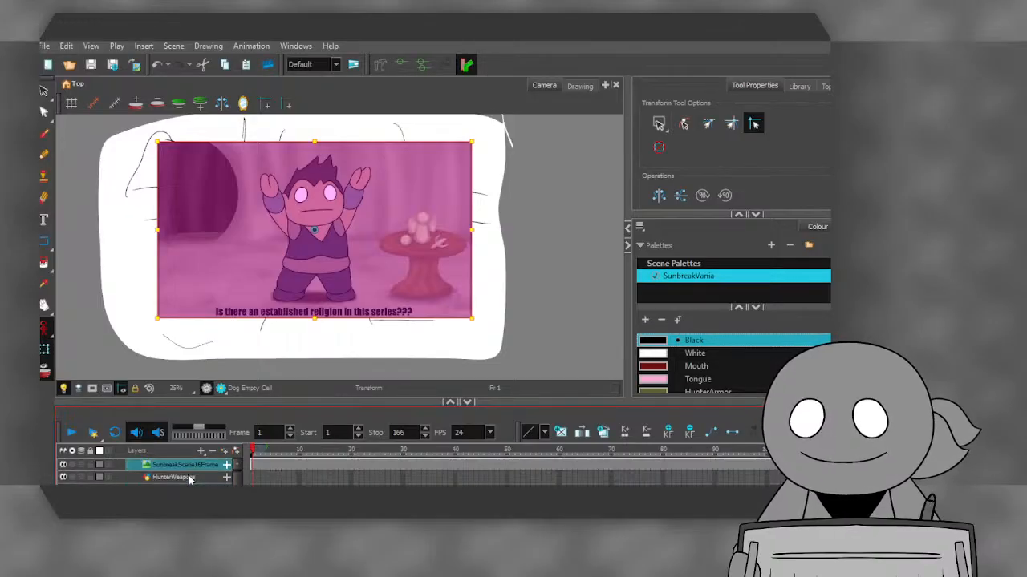
scroll(189, 478, down, 3)
scroll(188, 477, up, 4)
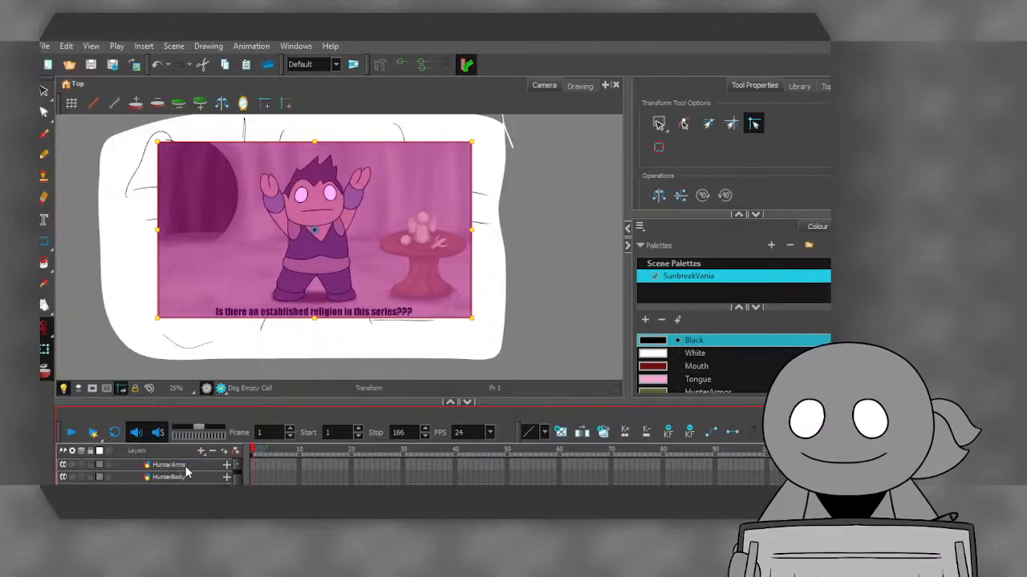
scroll(178, 484, down, 1)
scroll(178, 483, up, 1)
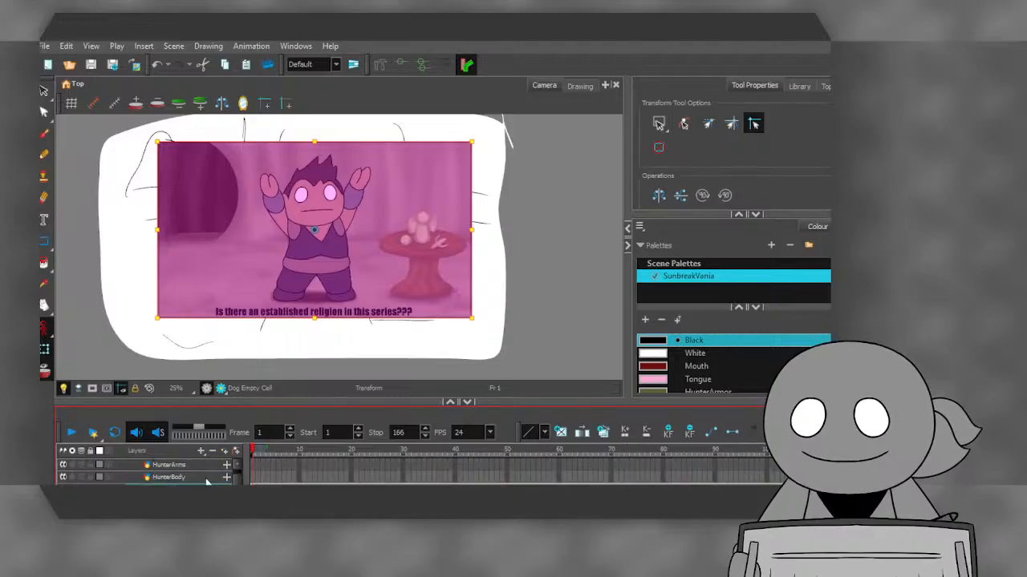
click(254, 479)
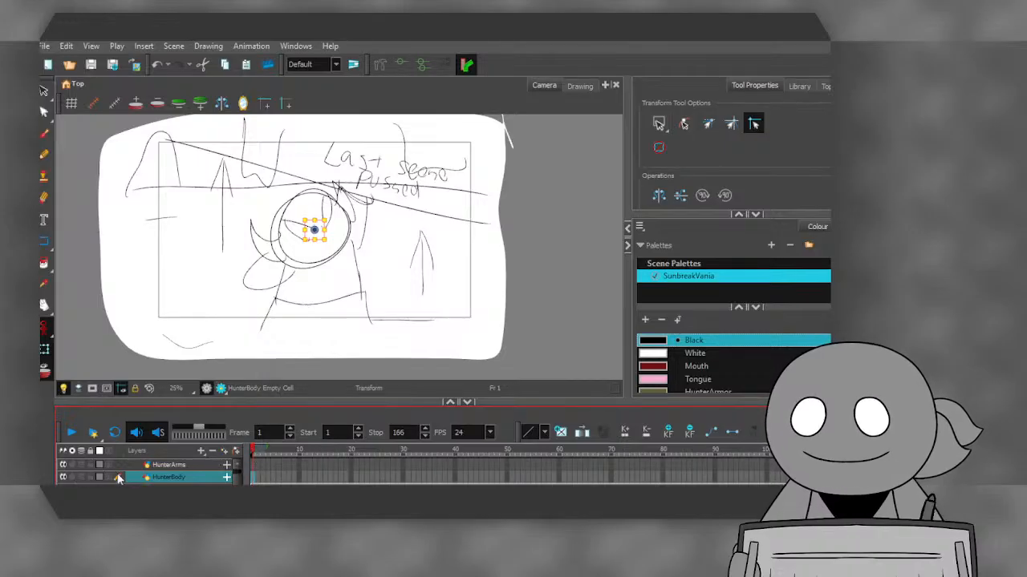
- Ink the circle outline over the sketched head with the brush, undoing several failed tries
scroll(316, 264, up, 2)
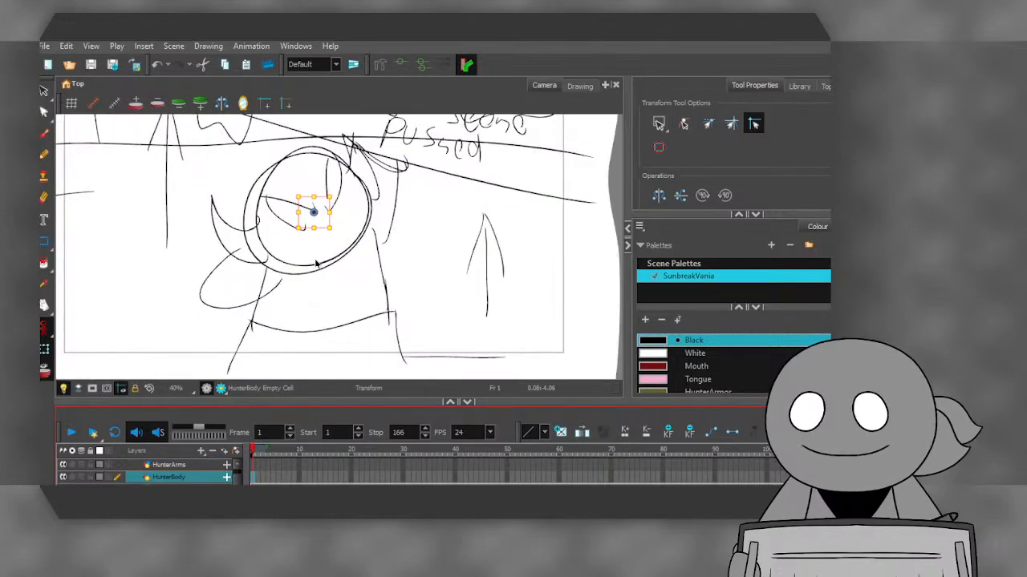
key(alt+b)
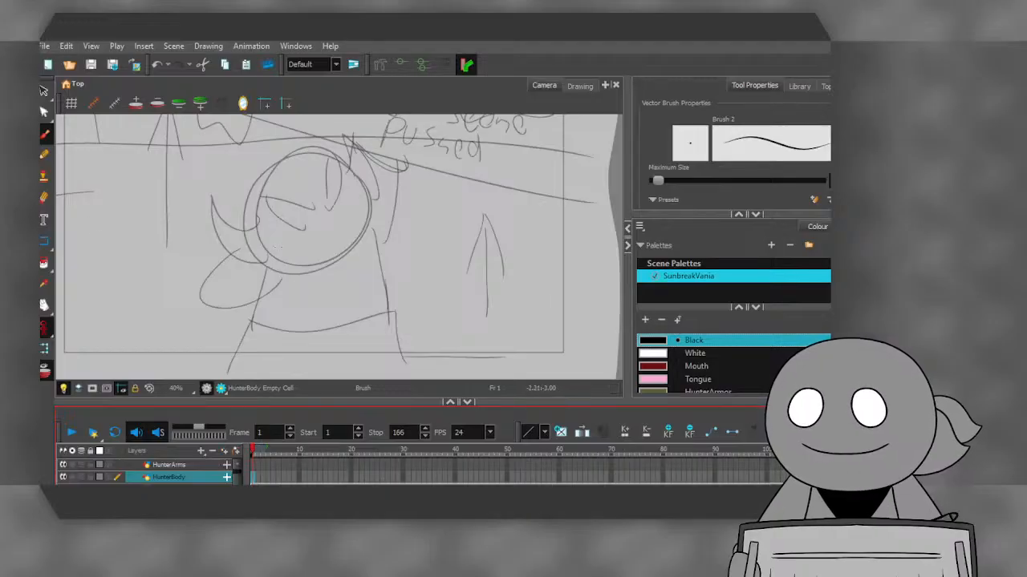
scroll(228, 260, up, 1)
mouse_move(379, 263)
mouse_down()
mouse_move(333, 219)
mouse_move(275, 226)
mouse_move(243, 257)
mouse_move(241, 313)
mouse_move(291, 339)
mouse_move(355, 322)
mouse_move(378, 255)
mouse_up()
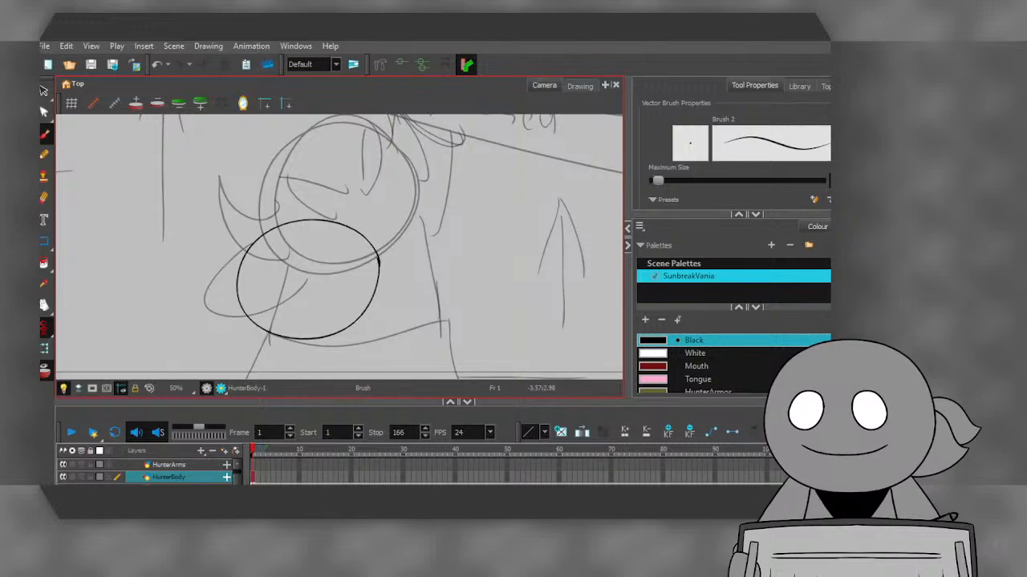
click(158, 64)
mouse_move(415, 180)
mouse_down()
mouse_move(408, 150)
mouse_move(357, 118)
mouse_up()
click(157, 64)
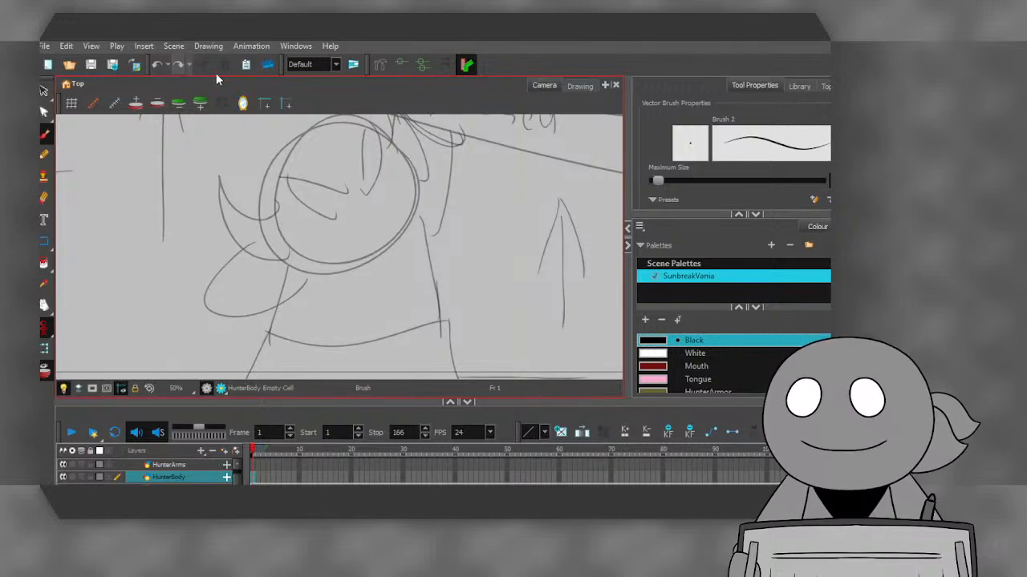
mouse_move(417, 185)
mouse_down()
mouse_move(376, 127)
mouse_move(332, 117)
mouse_move(281, 135)
mouse_move(254, 183)
mouse_move(263, 228)
mouse_move(300, 259)
mouse_move(363, 259)
mouse_move(402, 219)
mouse_move(415, 174)
mouse_move(405, 148)
mouse_up()
click(160, 69)
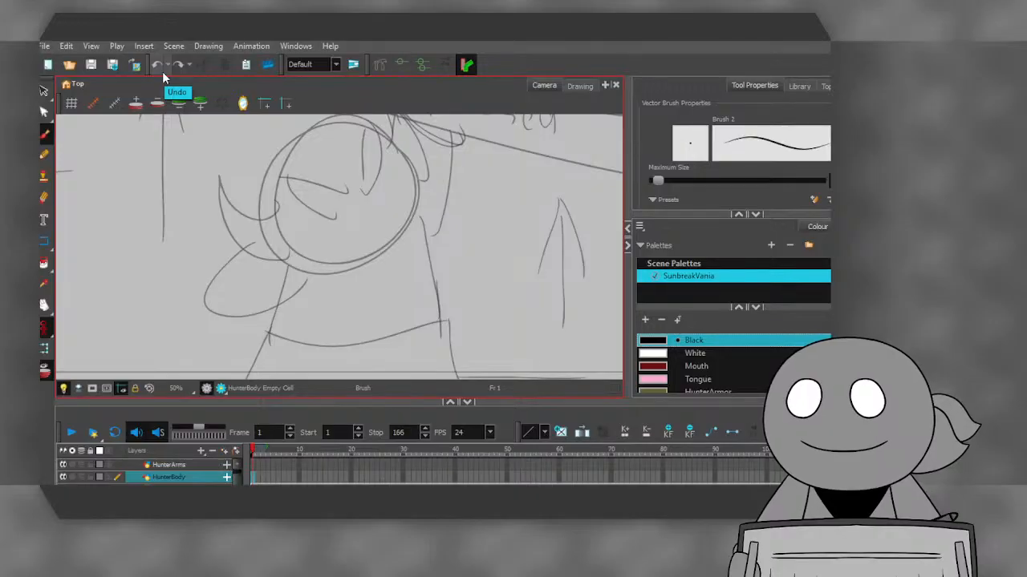
mouse_move(419, 186)
mouse_down()
mouse_move(351, 123)
mouse_move(294, 138)
mouse_move(271, 166)
mouse_move(264, 200)
mouse_move(273, 237)
mouse_move(301, 262)
mouse_move(343, 270)
mouse_move(378, 257)
mouse_move(409, 227)
mouse_move(419, 190)
mouse_move(385, 134)
mouse_move(328, 123)
mouse_move(292, 138)
mouse_move(267, 171)
mouse_move(260, 214)
mouse_move(276, 250)
mouse_move(313, 268)
mouse_move(397, 248)
mouse_move(419, 207)
mouse_move(416, 165)
mouse_move(394, 135)
mouse_move(324, 123)
mouse_up()
click(157, 65)
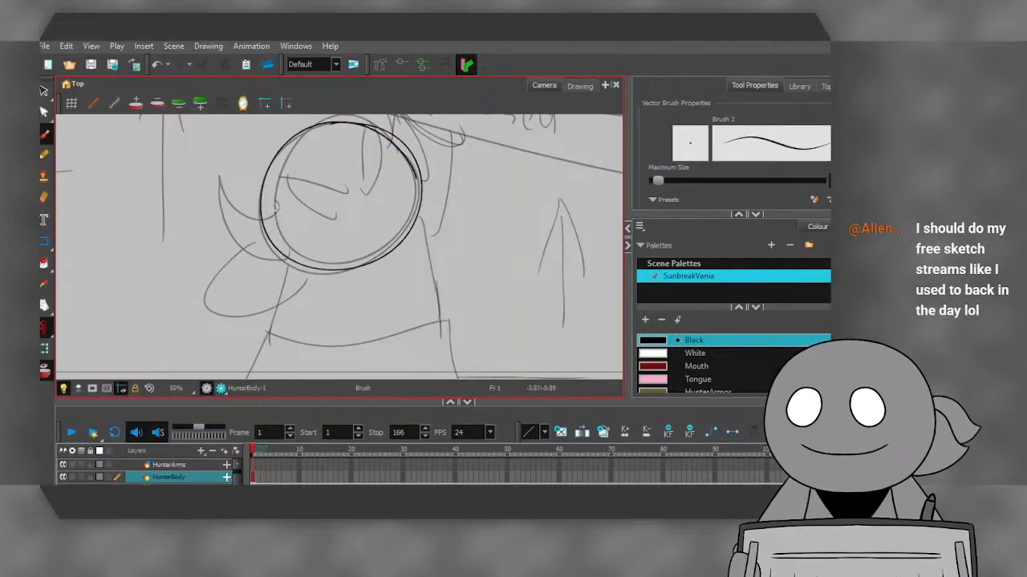
- Erase the doubled, overlapping part of the ink line and delete the stray thin stroke
click(44, 198)
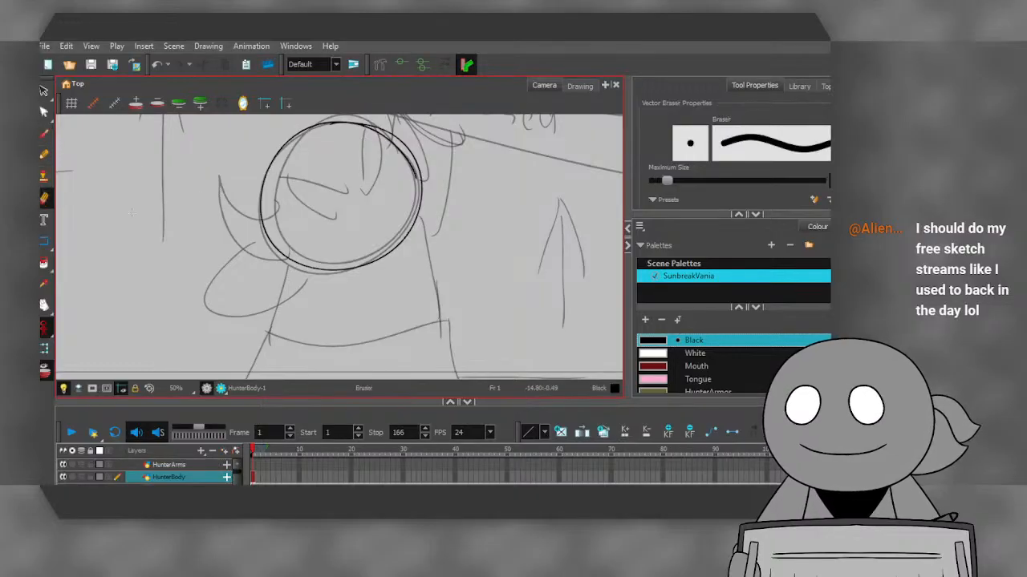
scroll(274, 264, down, 2)
scroll(325, 166, up, 7)
mouse_move(298, 199)
mouse_down()
mouse_move(291, 170)
mouse_move(319, 157)
mouse_move(437, 161)
mouse_up()
scroll(381, 214, down, 2)
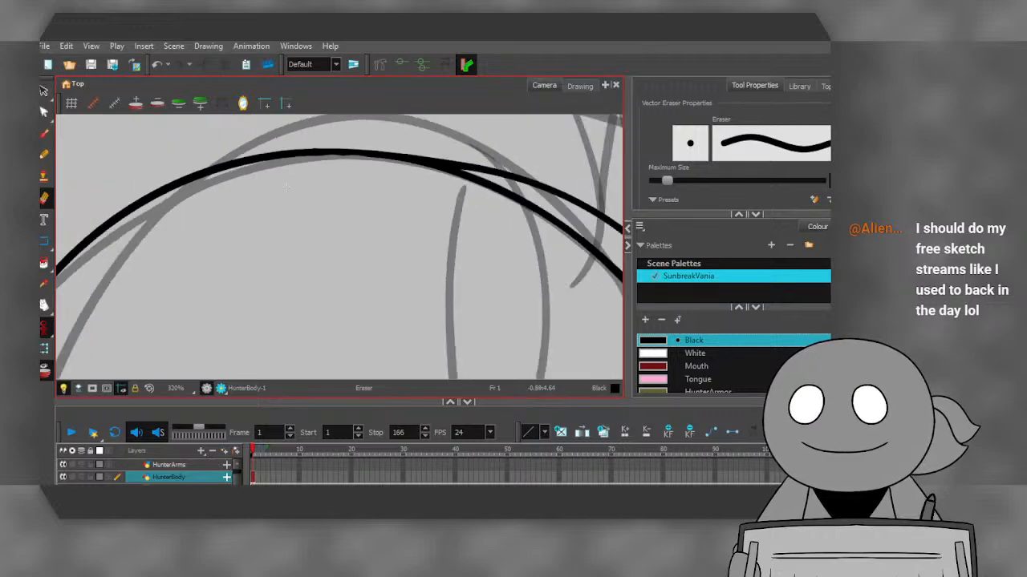
scroll(380, 214, up, 1)
mouse_move(292, 159)
mouse_down()
mouse_move(362, 171)
mouse_move(305, 146)
mouse_up()
scroll(305, 148, down, 2)
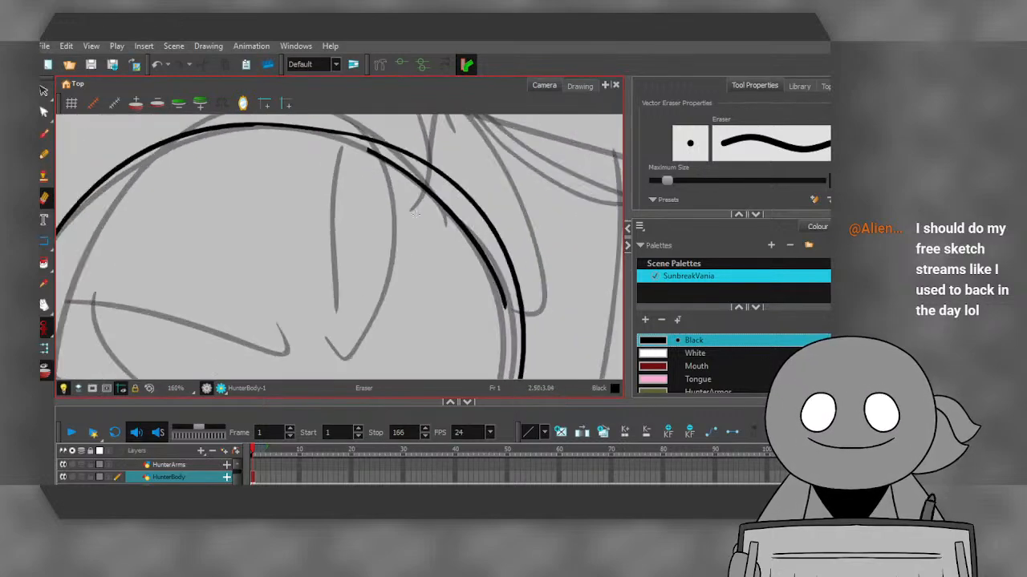
click(44, 92)
click(389, 162)
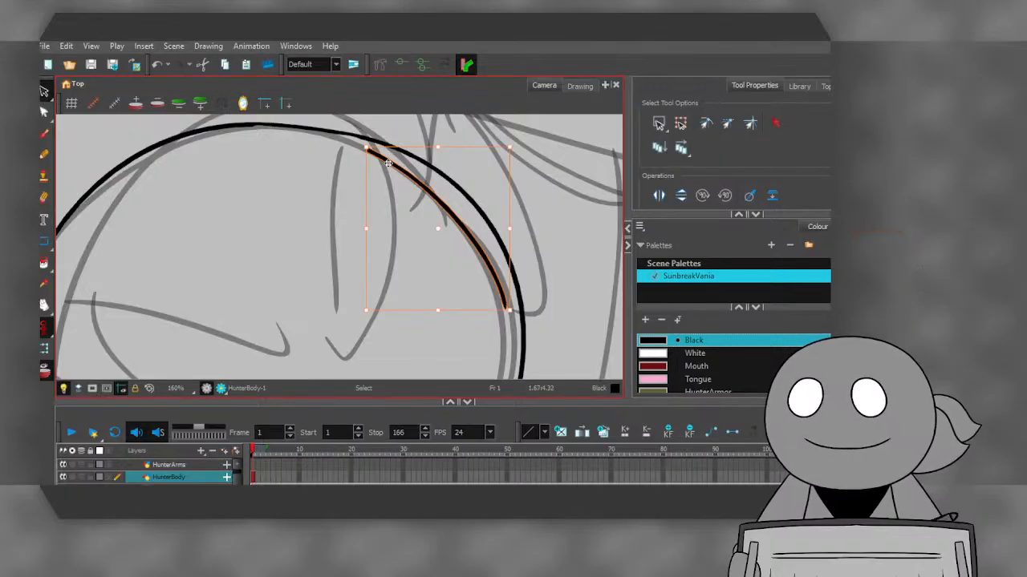
key(Delete)
- Redraw the black stroke along the circle's top edge to close the clean circle
click(44, 134)
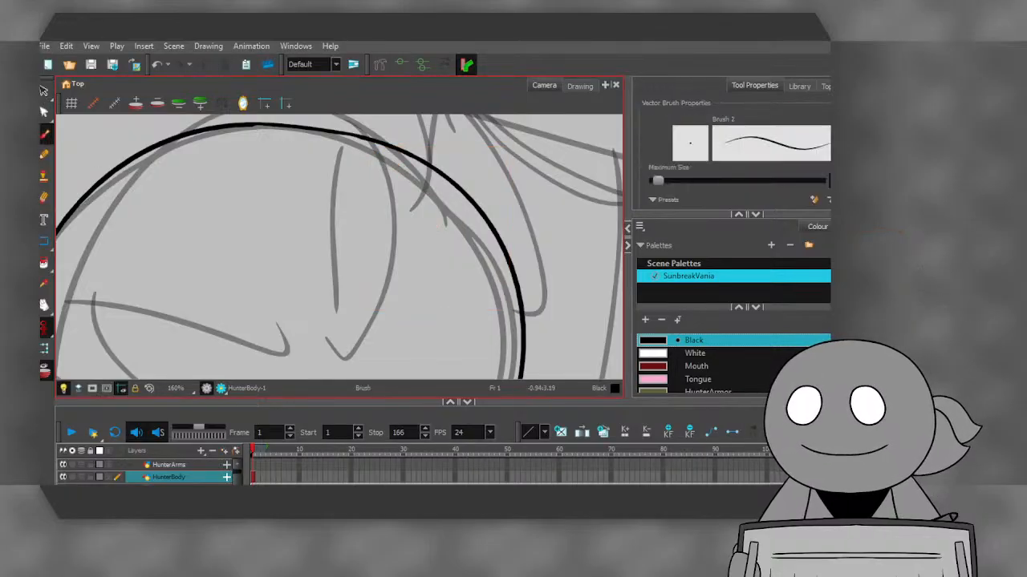
scroll(239, 147, up, 1)
scroll(239, 147, up, 1)
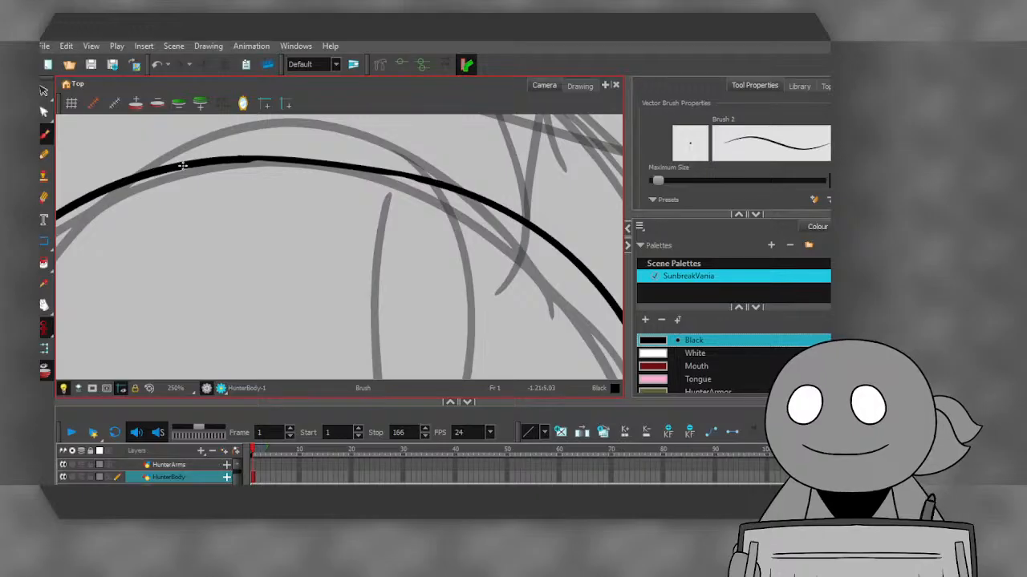
mouse_move(234, 160)
mouse_down()
mouse_move(425, 179)
mouse_move(497, 207)
mouse_up()
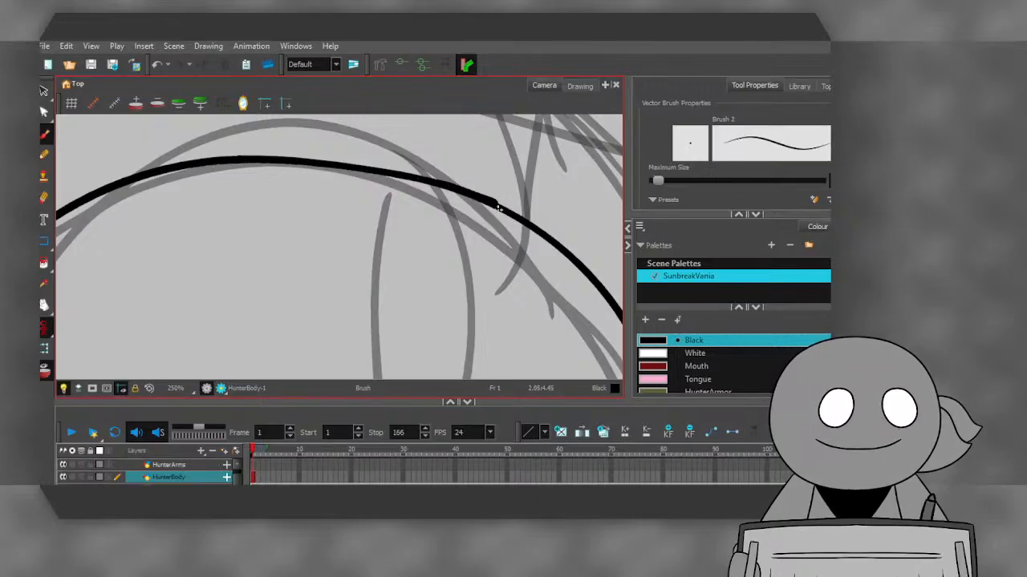
click(157, 64)
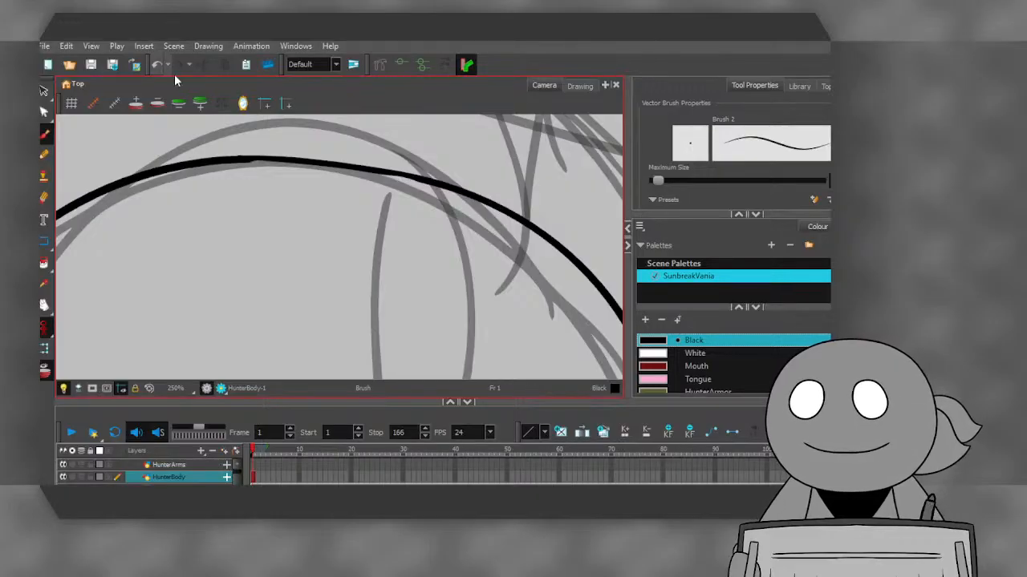
mouse_move(231, 158)
mouse_down()
mouse_move(374, 171)
mouse_move(494, 207)
mouse_up()
scroll(224, 152, down, 8)
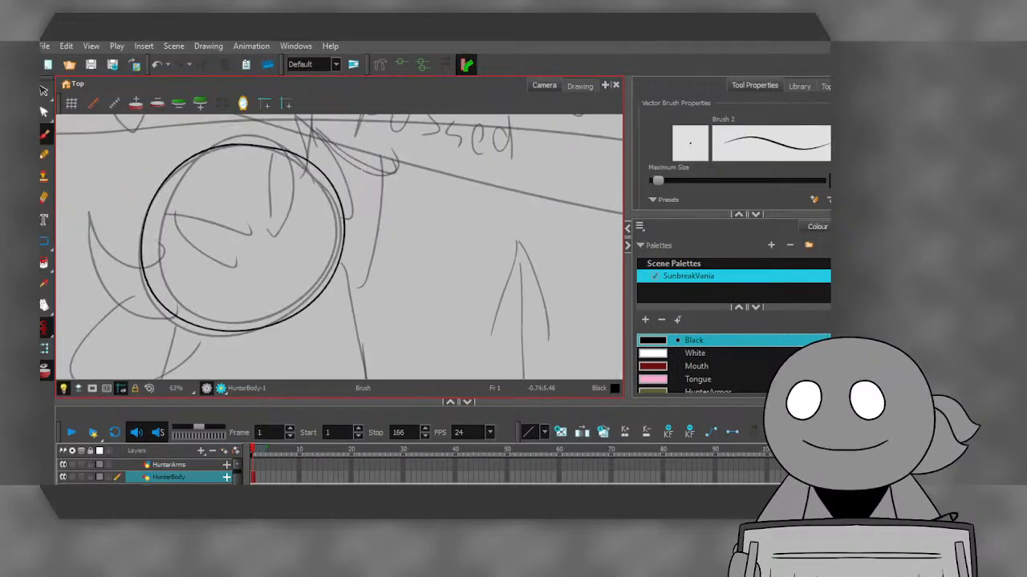
scroll(257, 143, up, 4)
scroll(279, 177, up, 4)
scroll(285, 142, down, 7)
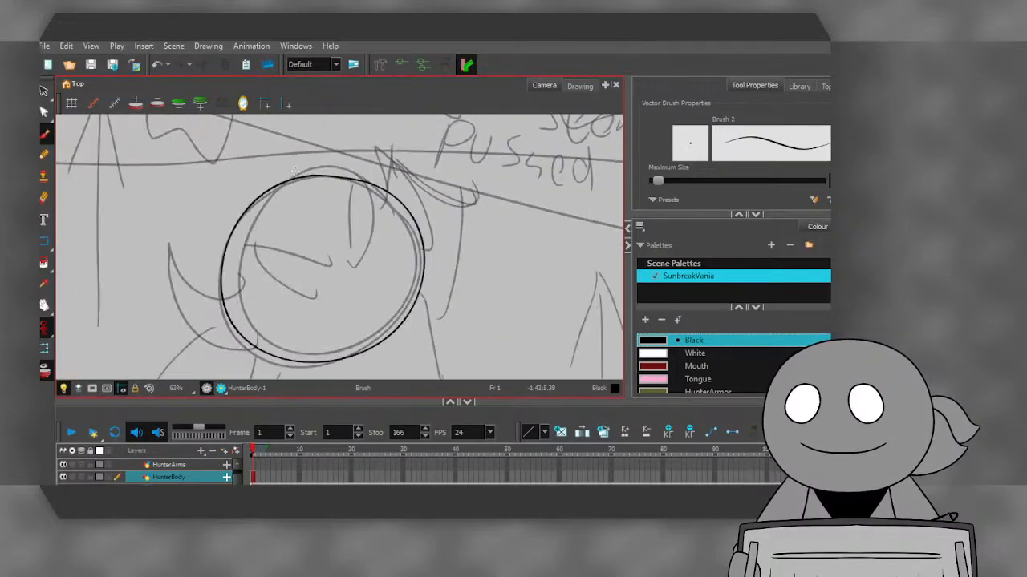
- Select the inked circle and rotate it slightly counter-clockwise
click(44, 90)
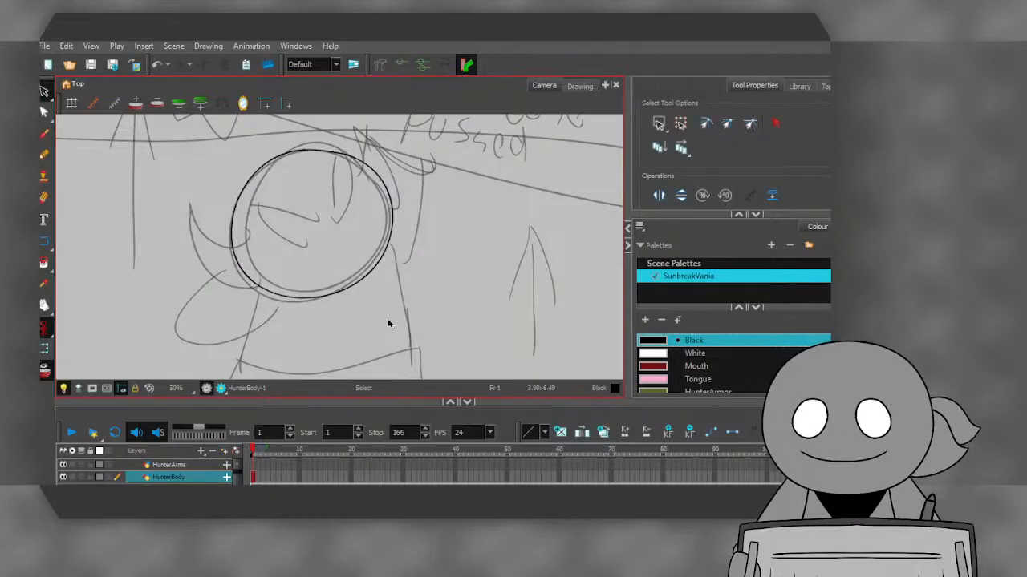
drag(390, 322, 102, 126)
drag(399, 208, 441, 215)
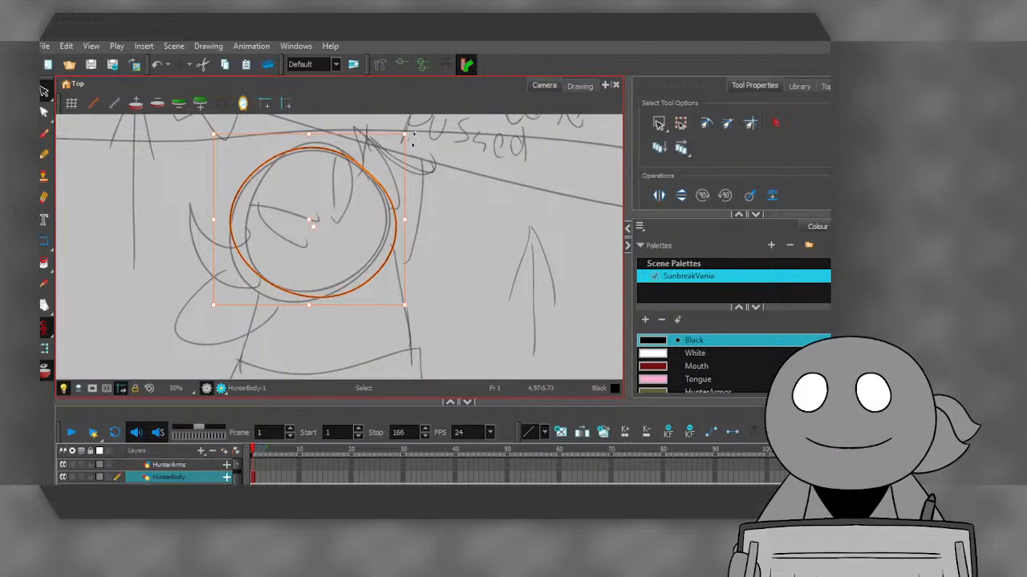
drag(412, 139, 342, 75)
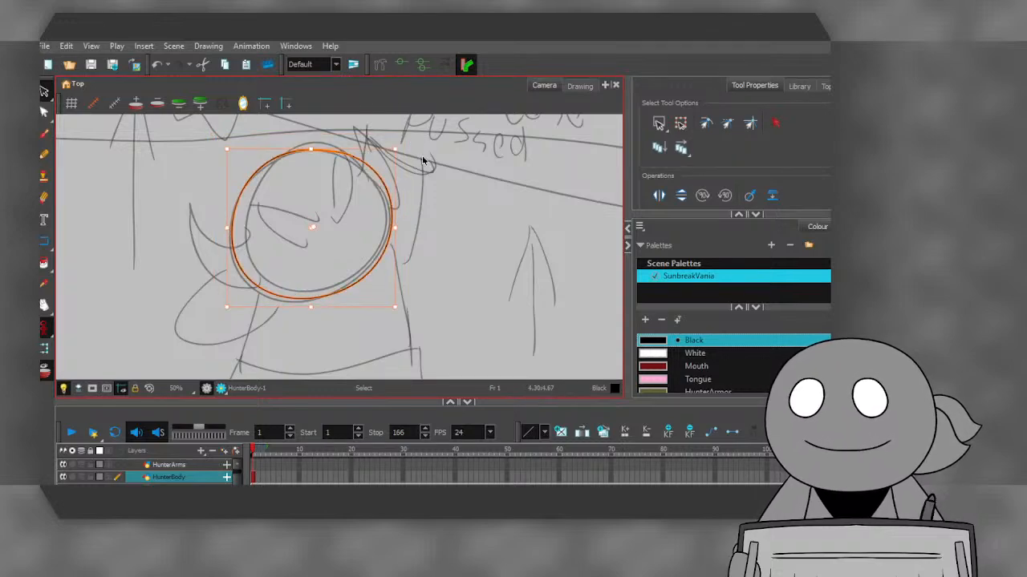
drag(424, 162, 428, 163)
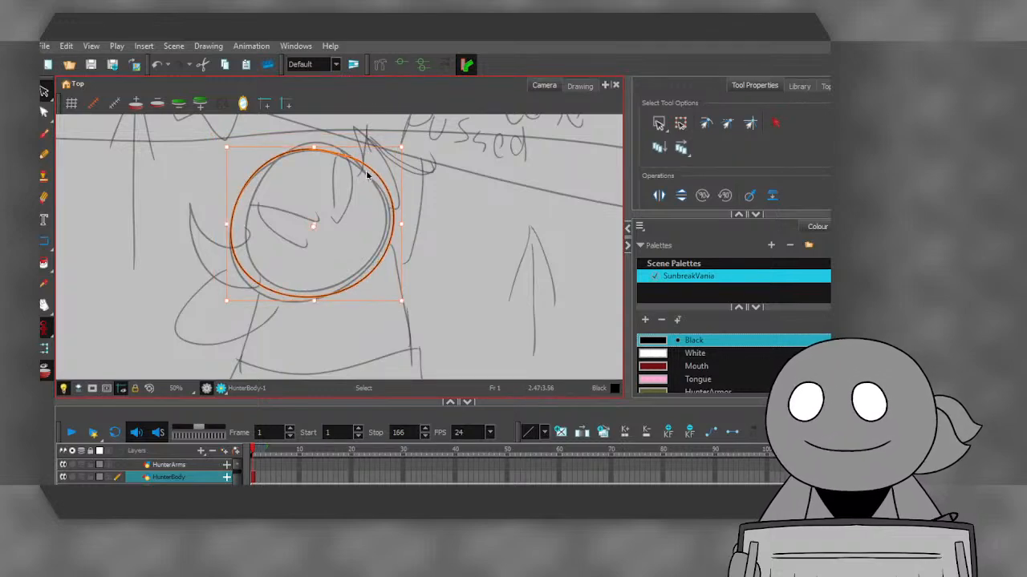
- Move the circle down-left onto the body sketch and nudge it into place
drag(370, 178, 321, 276)
scroll(324, 273, down, 3)
scroll(309, 279, up, 4)
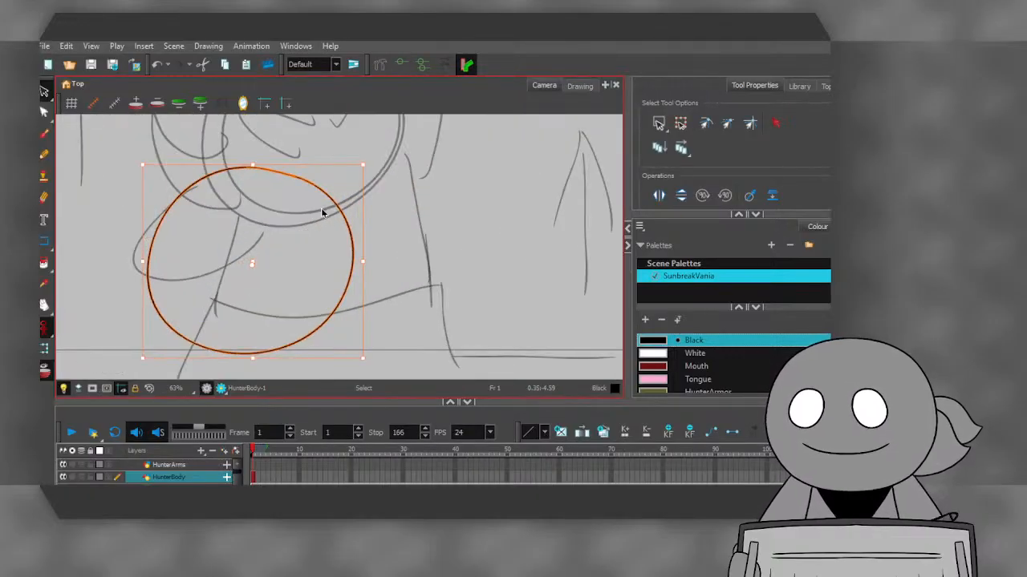
drag(327, 193, 323, 198)
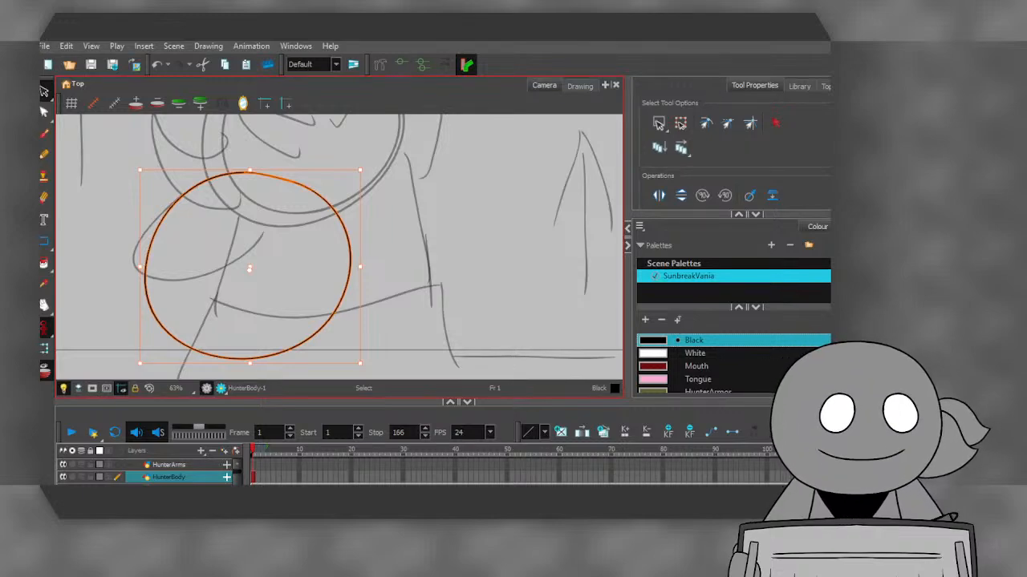
scroll(405, 257, down, 4)
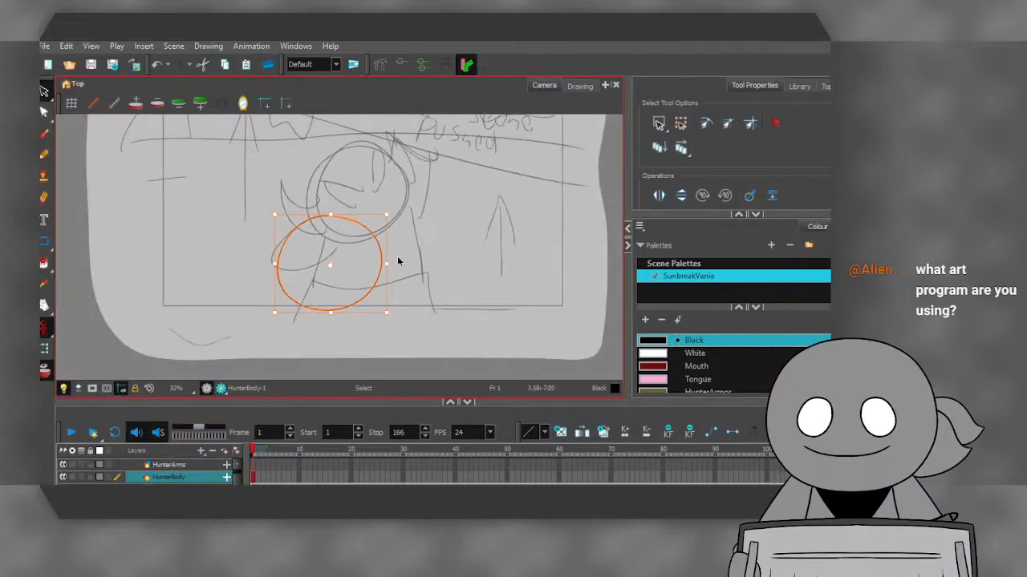
scroll(333, 294, up, 4)
scroll(330, 295, down, 4)
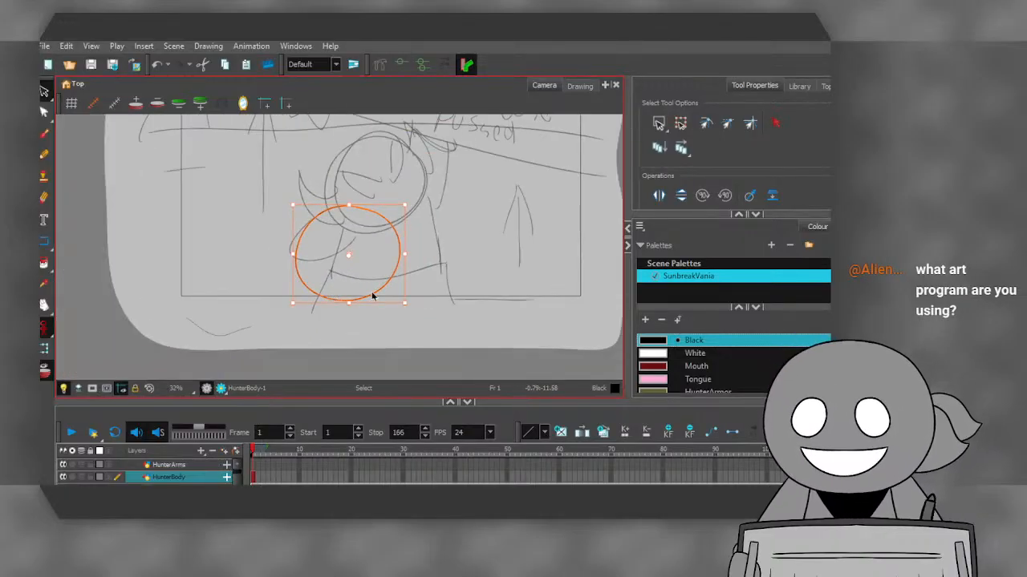
scroll(422, 270, up, 4)
key(alt+b)
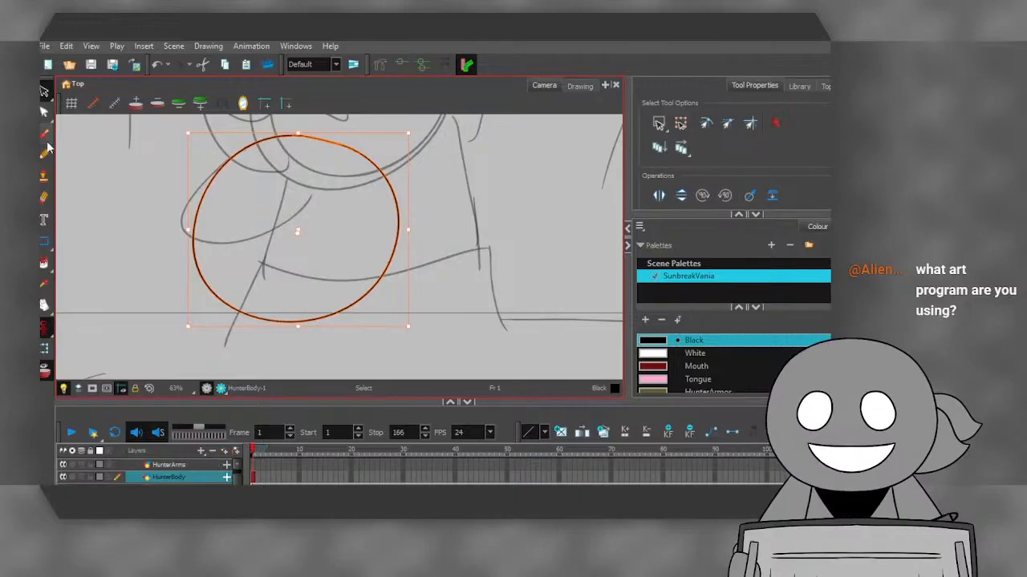
- Ink lines down from the circle's right edge and lower left to the base line
scroll(397, 233, up, 2)
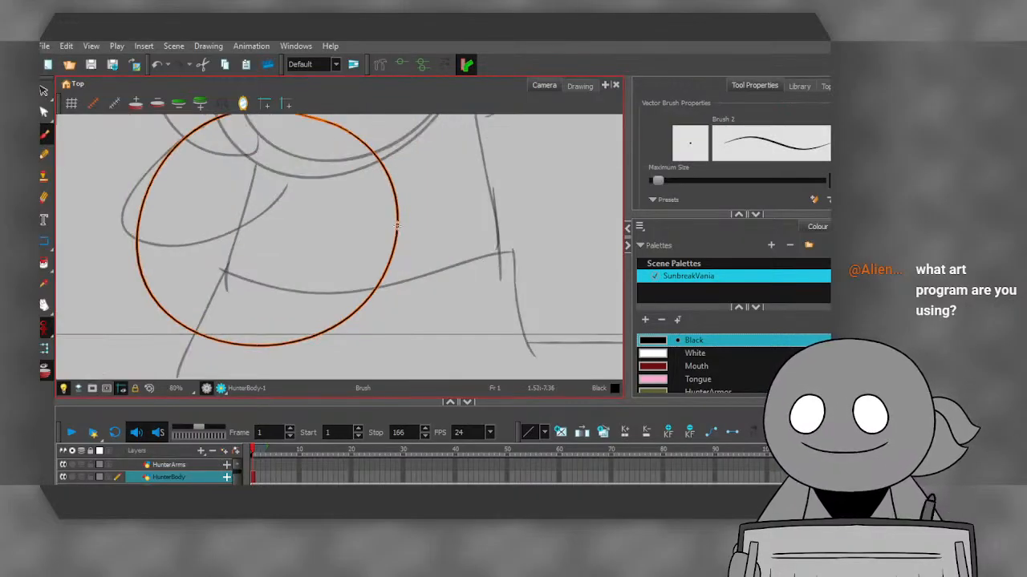
mouse_move(397, 230)
mouse_down()
mouse_move(415, 275)
mouse_move(426, 367)
mouse_up()
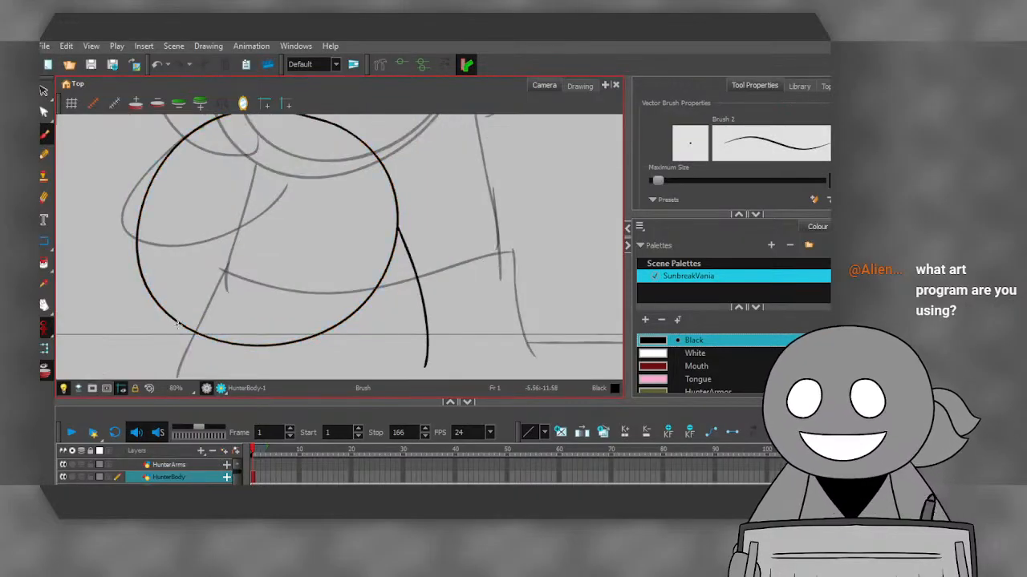
drag(174, 321, 181, 374)
mouse_move(173, 320)
mouse_down()
mouse_move(180, 340)
mouse_move(334, 363)
mouse_move(367, 350)
mouse_up()
scroll(173, 317, up, 3)
scroll(184, 330, down, 3)
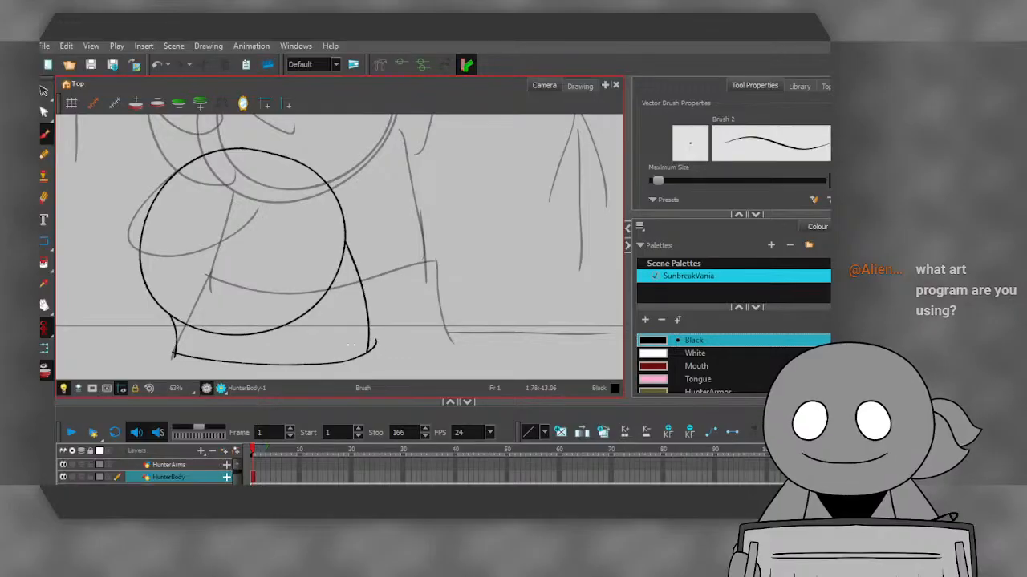
scroll(345, 344, down, 2)
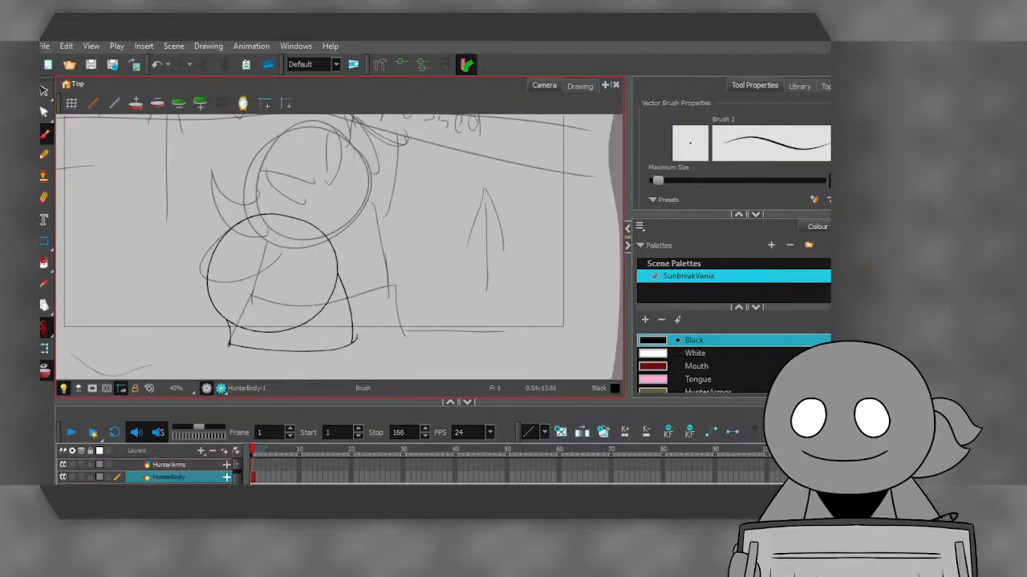
scroll(319, 351, up, 3)
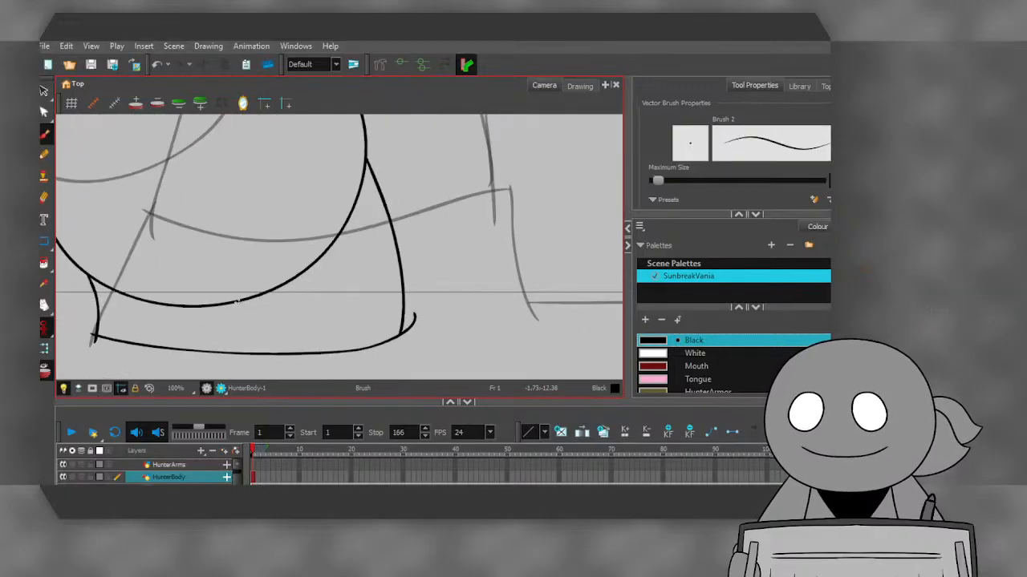
- Ink a curve and a down-left line from the circle's bottom to the base line
drag(237, 301, 279, 353)
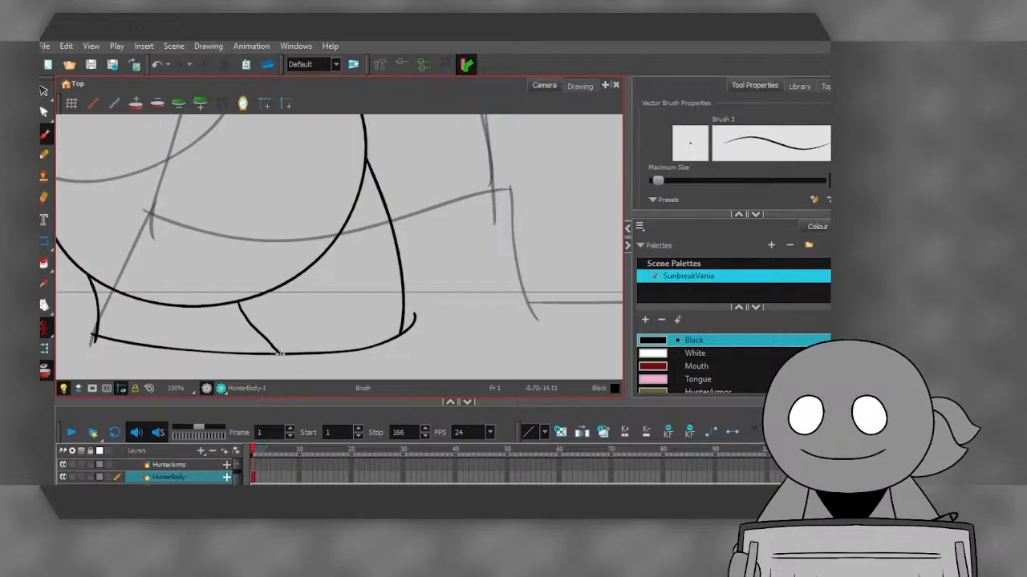
click(157, 68)
drag(251, 297, 288, 353)
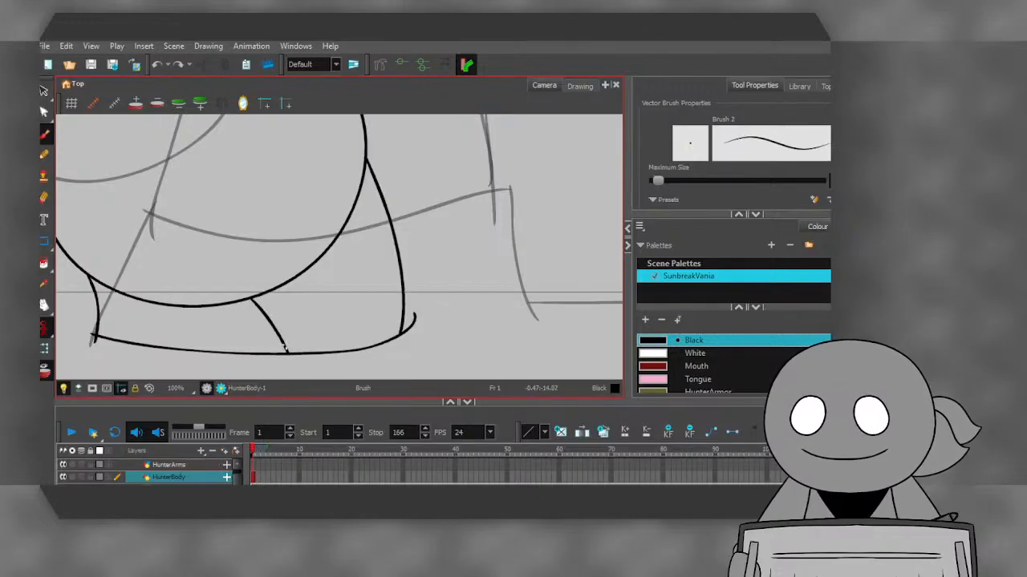
click(158, 64)
mouse_move(239, 302)
mouse_down()
mouse_move(273, 328)
mouse_move(346, 353)
mouse_up()
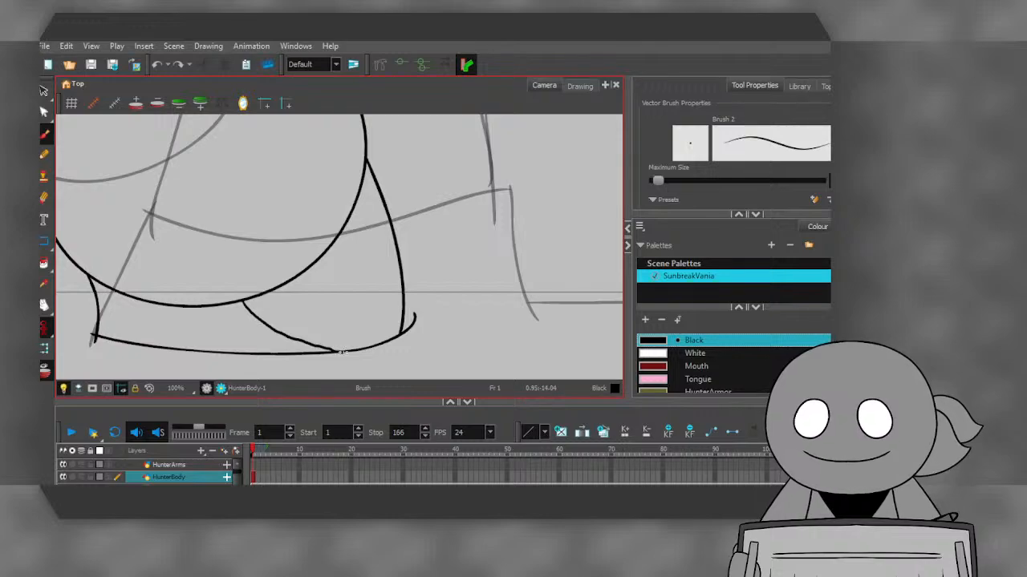
drag(239, 302, 183, 350)
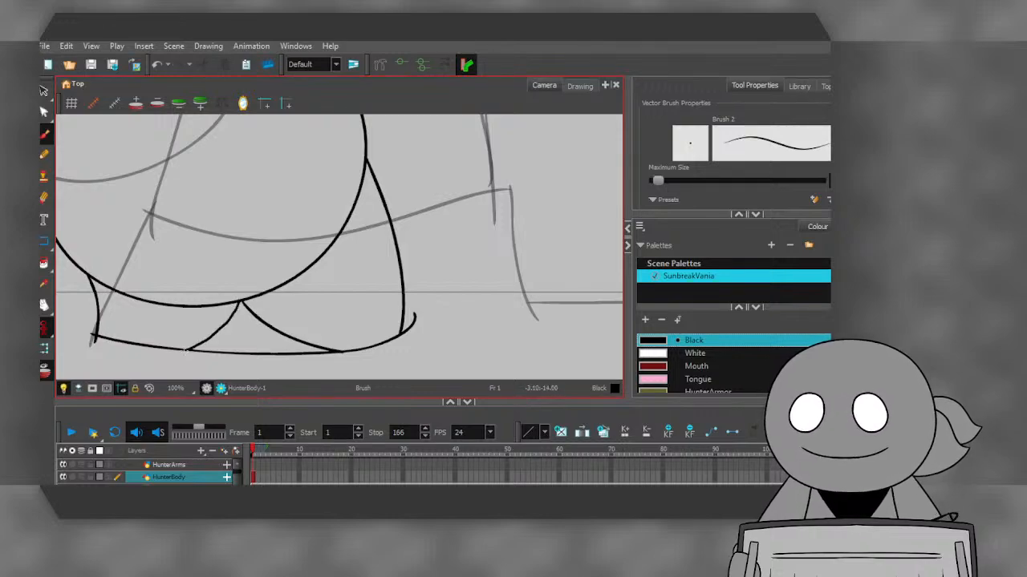
scroll(247, 302, down, 5)
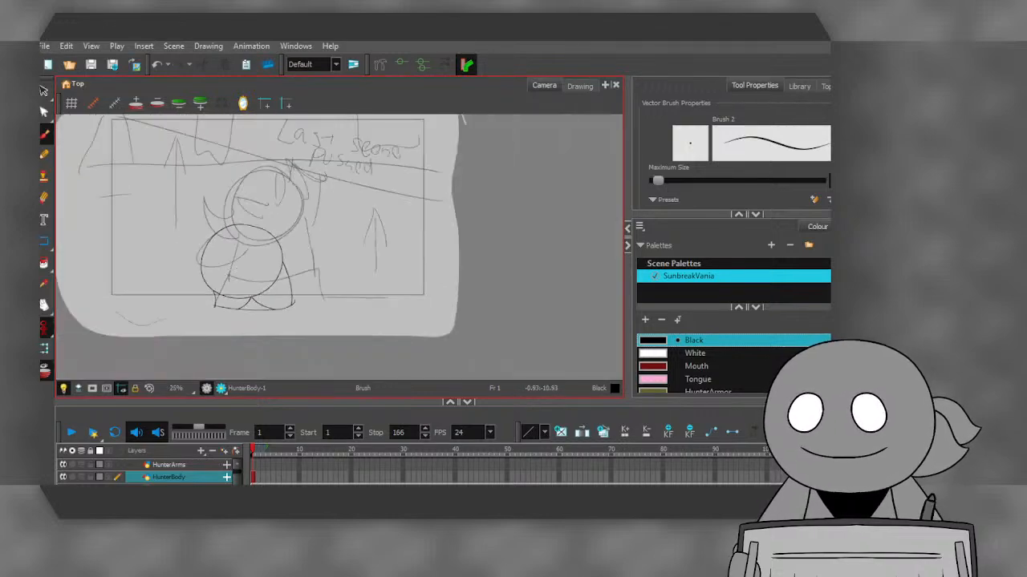
scroll(232, 288, up, 1)
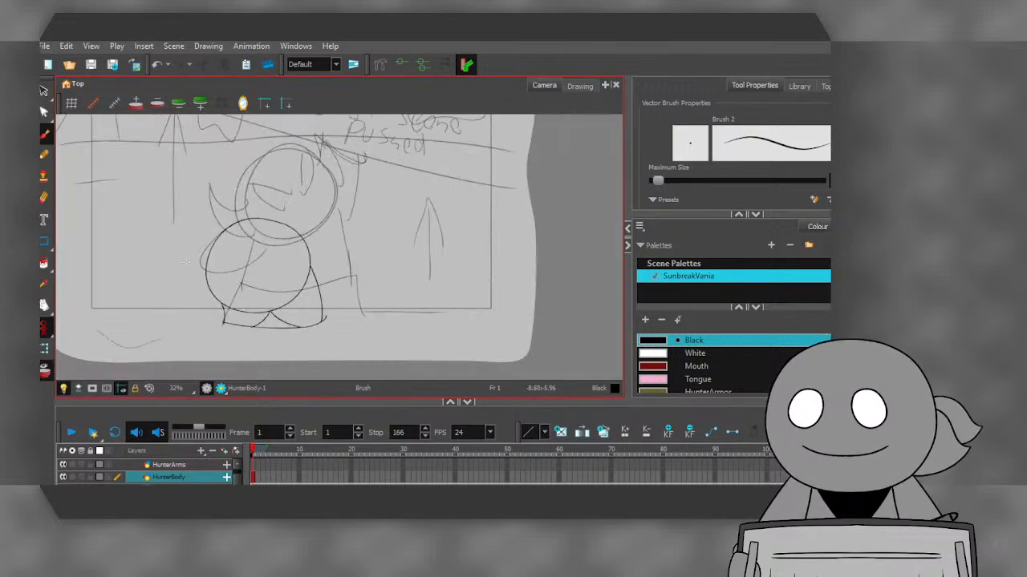
- Step to HunterBody frame 3 and clear its cell, leaving an empty frame over red onion skin
click(255, 454)
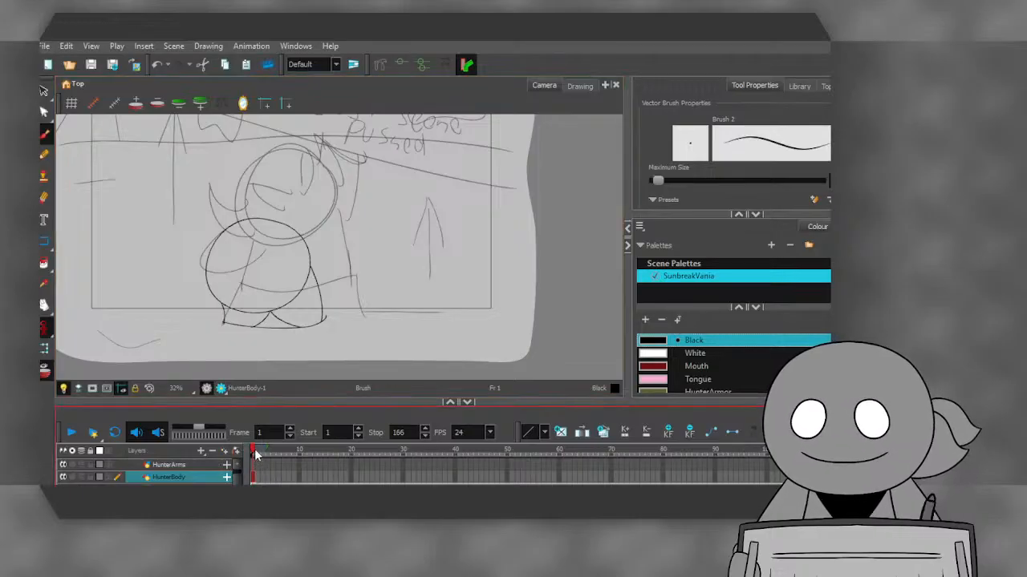
click(259, 454)
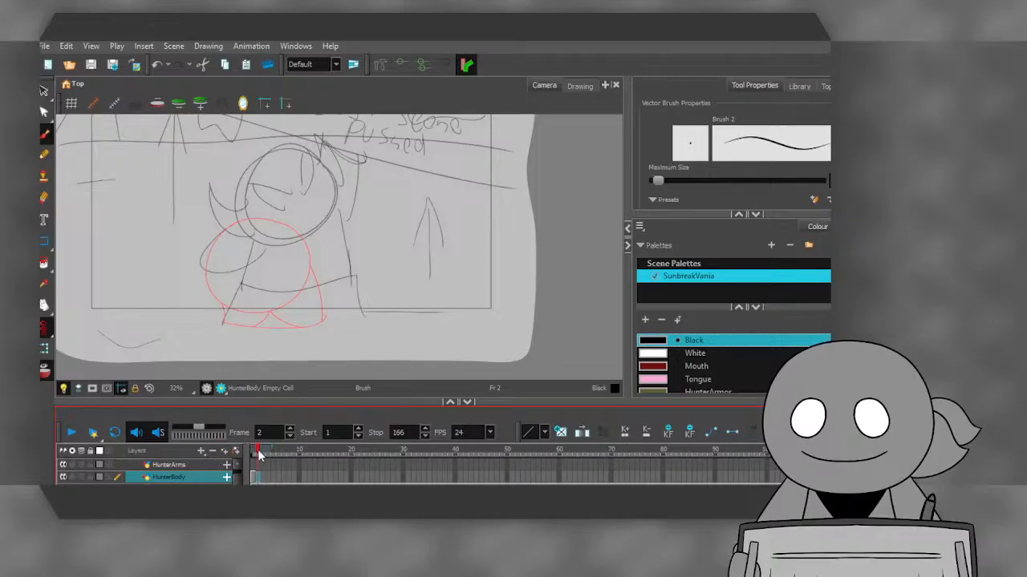
click(263, 455)
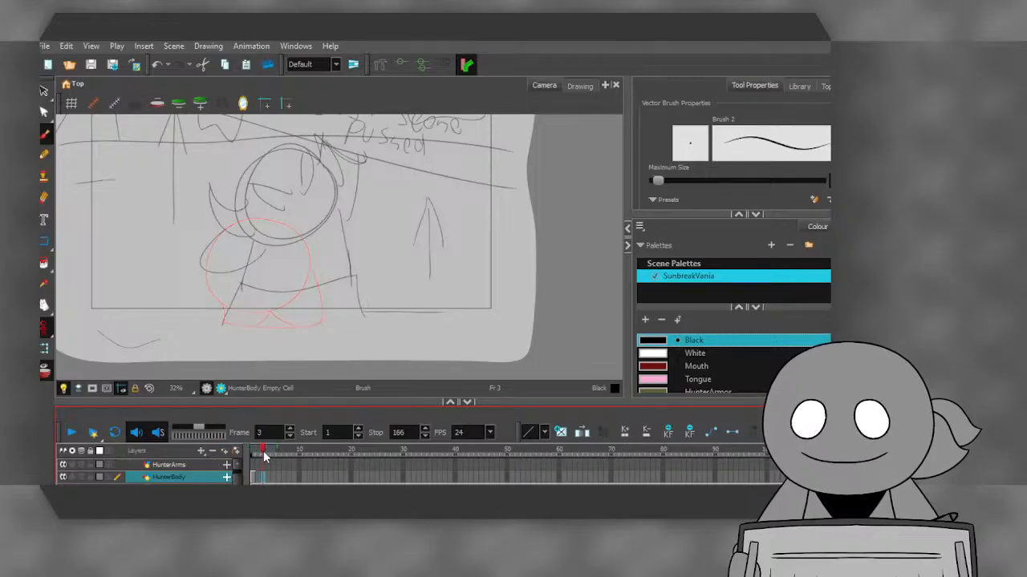
click(366, 365)
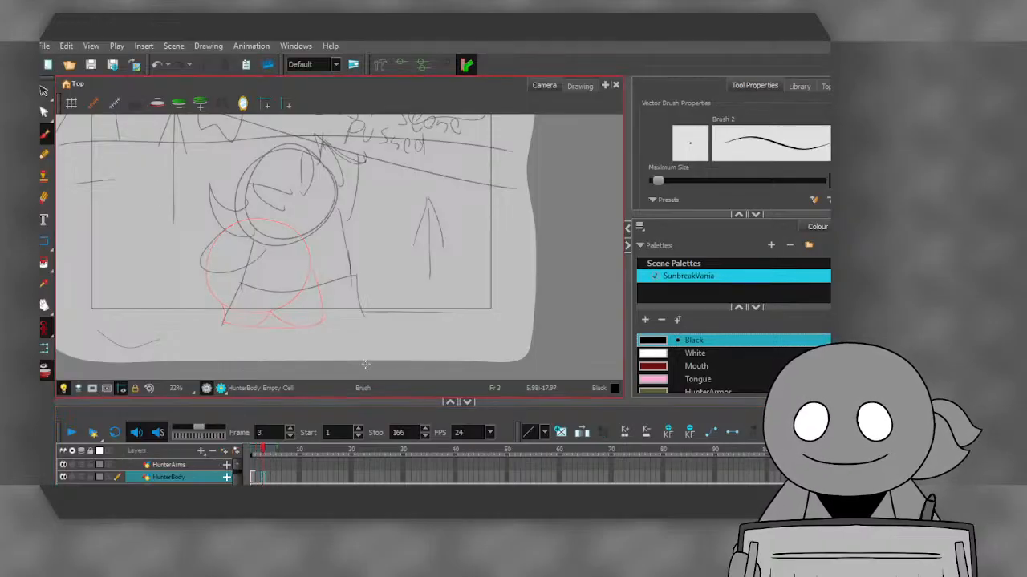
click(265, 478)
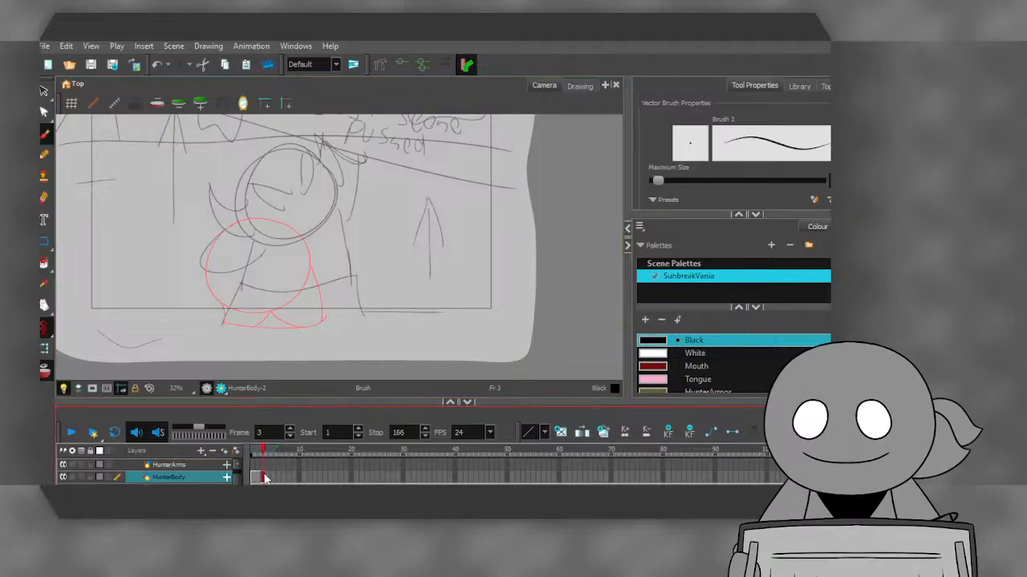
key(Delete)
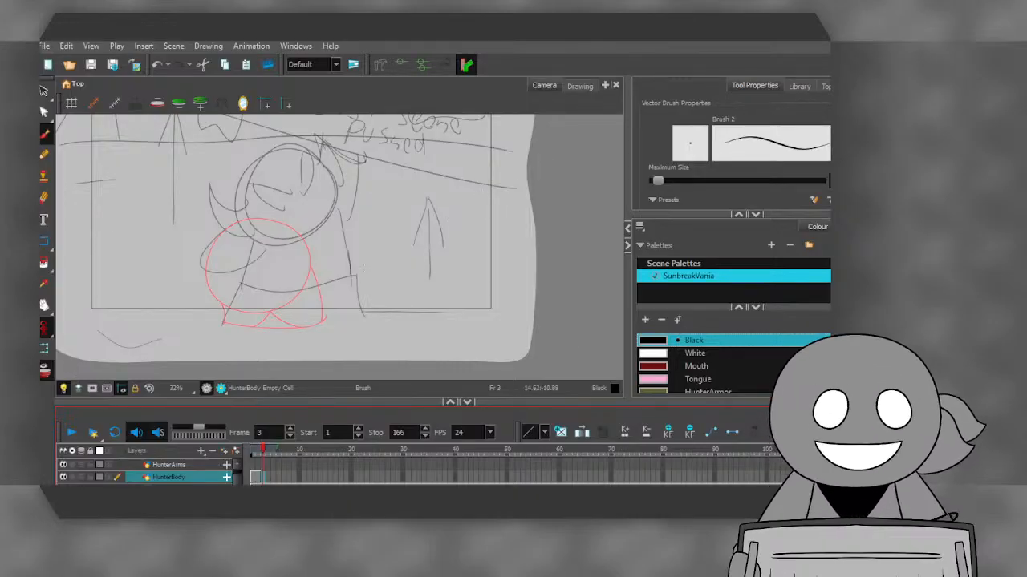
key(1)
key(2)
key(2)
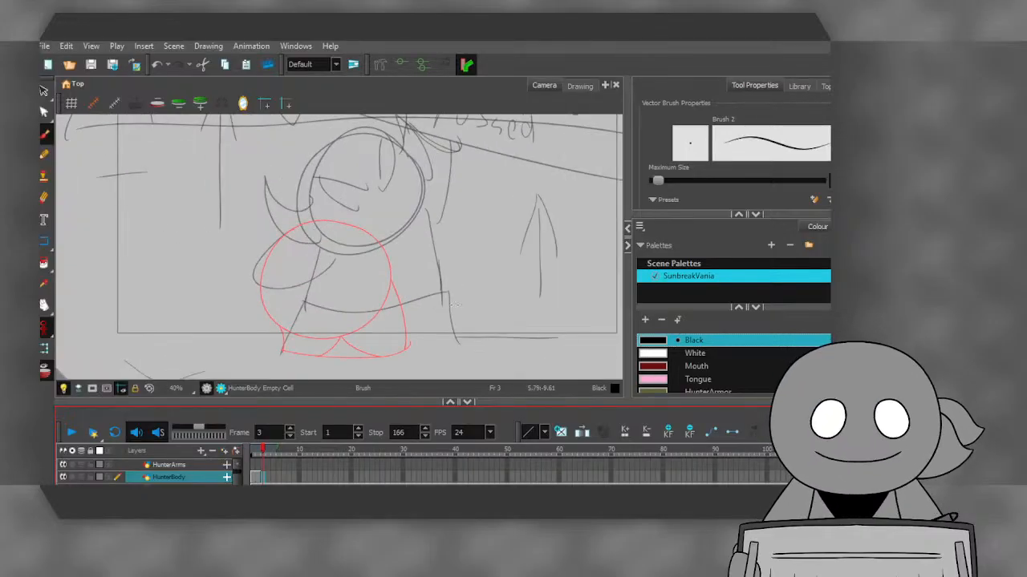
key(1)
key(2)
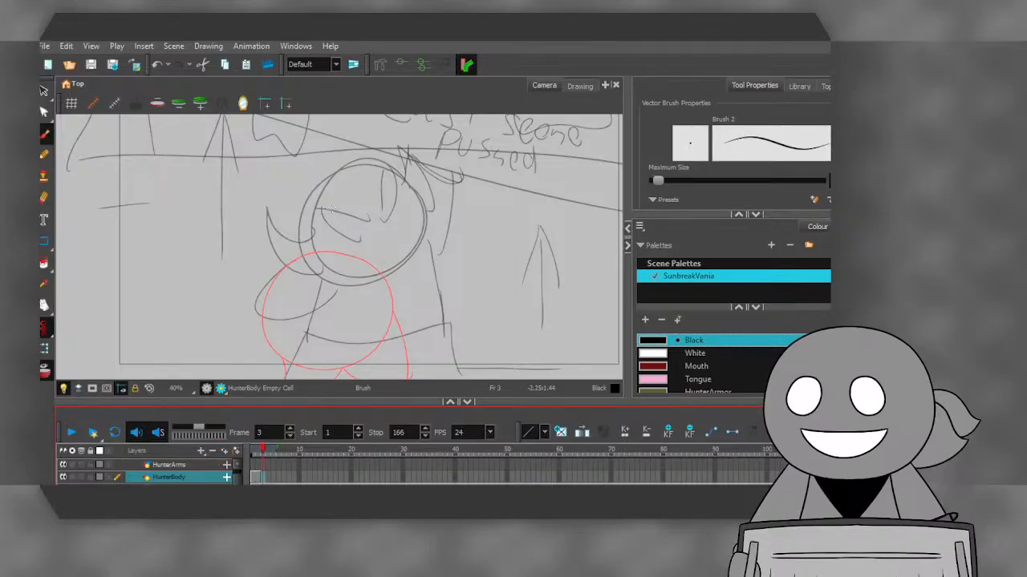
key(1)
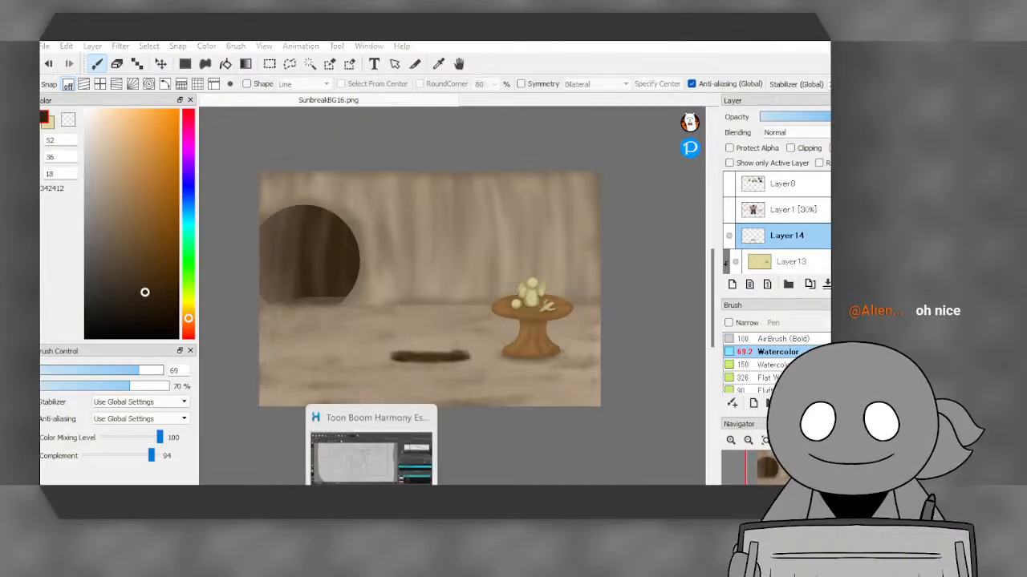
- Switch from MediBang Paint Pro back to Toon Boom Harmony using its taskbar preview
click(371, 496)
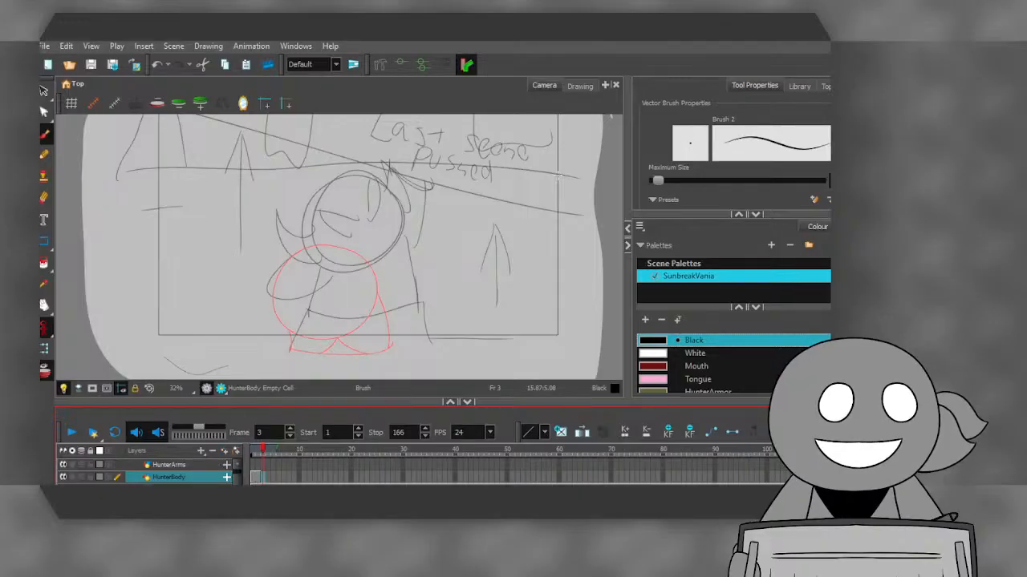
- Ink the circle's edge in black over the red body guide on frame 3
scroll(308, 299, up, 2)
scroll(275, 293, down, 1)
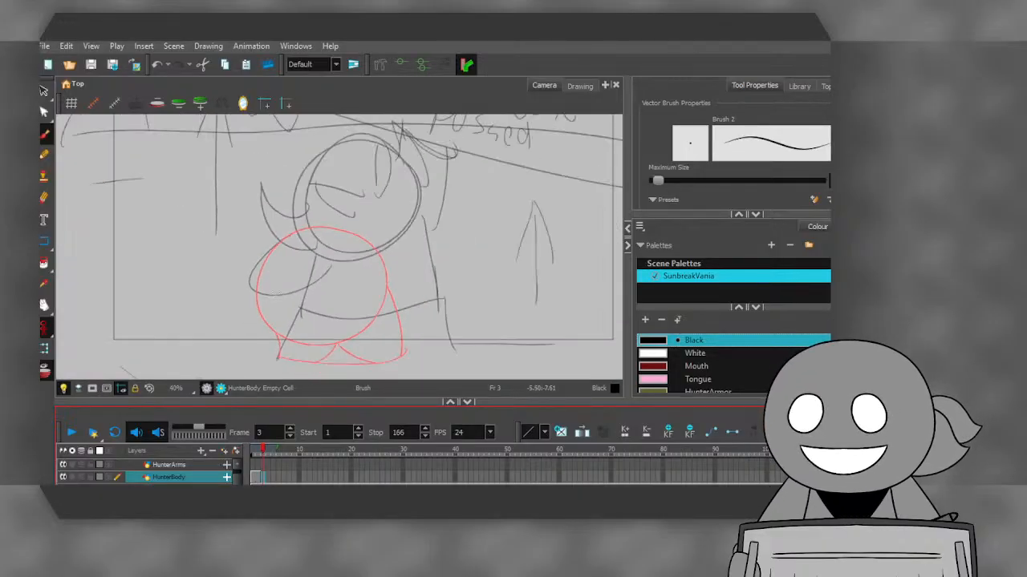
scroll(275, 293, down, 1)
scroll(305, 258, up, 3)
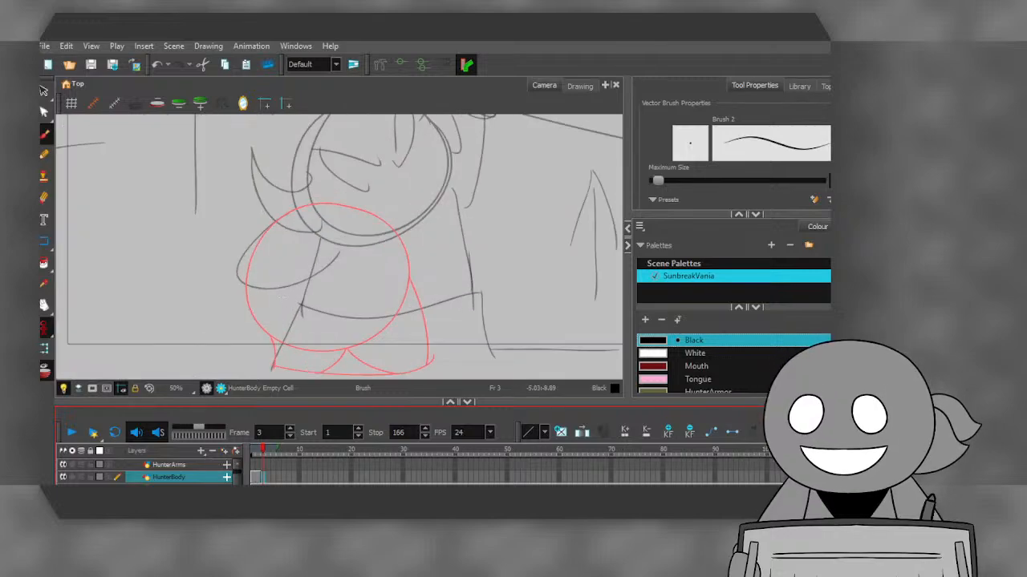
click(440, 282)
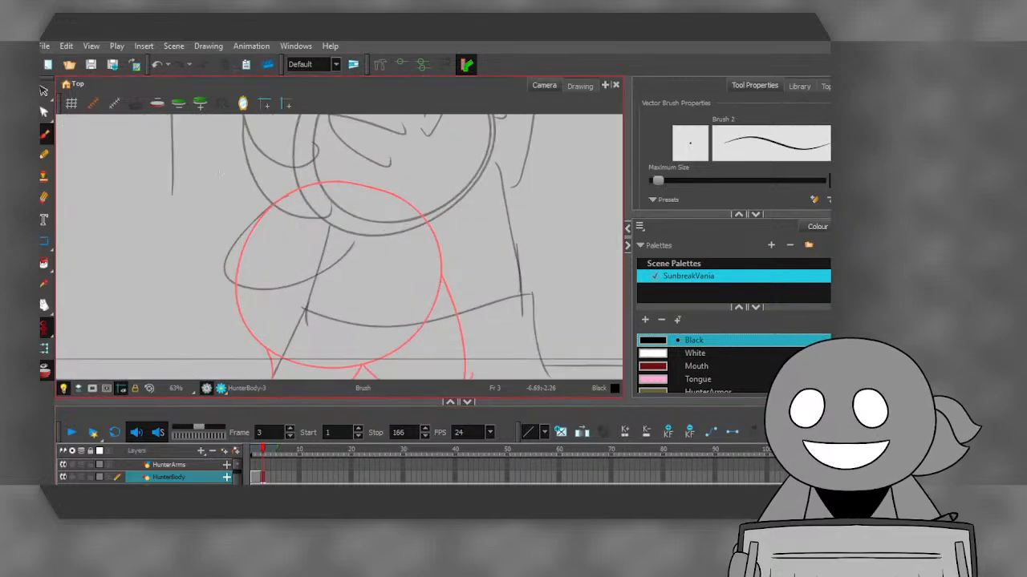
click(156, 64)
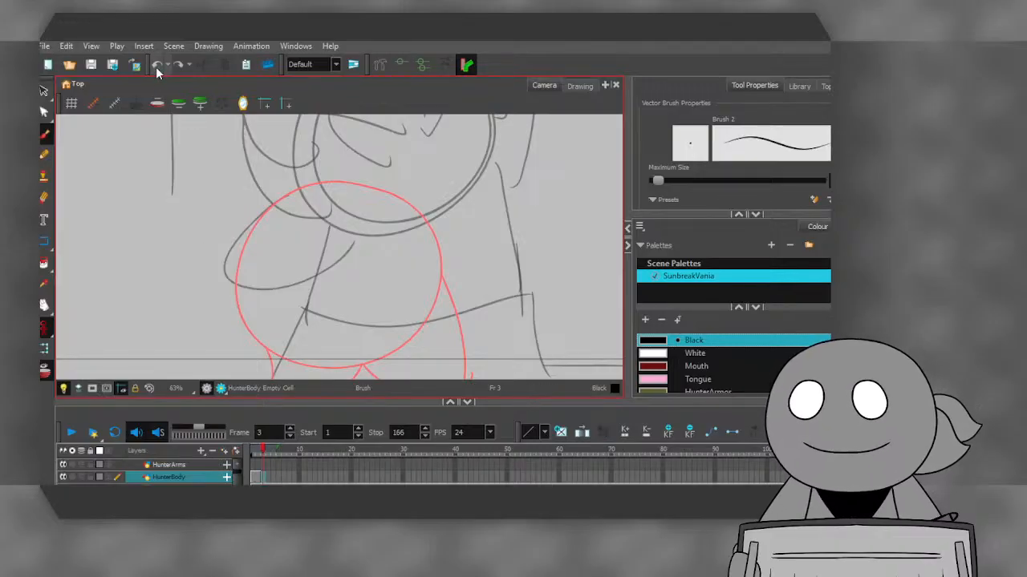
mouse_move(441, 266)
mouse_down()
mouse_move(433, 231)
mouse_move(396, 188)
mouse_up()
click(157, 64)
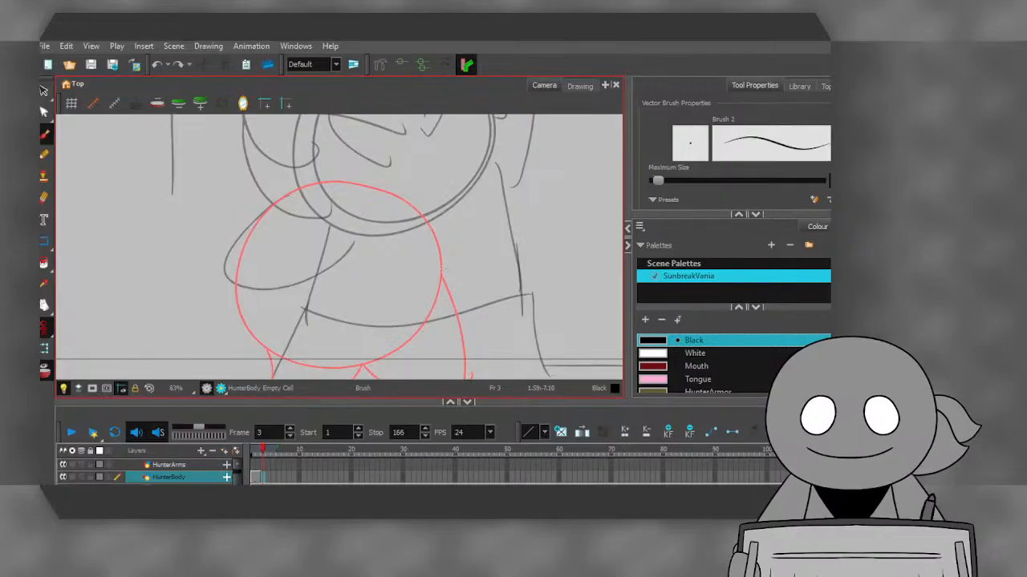
mouse_move(442, 268)
mouse_down()
mouse_move(433, 231)
mouse_move(393, 191)
mouse_move(353, 178)
mouse_move(297, 184)
mouse_move(259, 213)
mouse_move(236, 268)
mouse_move(247, 331)
mouse_move(319, 368)
mouse_move(391, 356)
mouse_move(427, 319)
mouse_move(441, 279)
mouse_move(437, 239)
mouse_up()
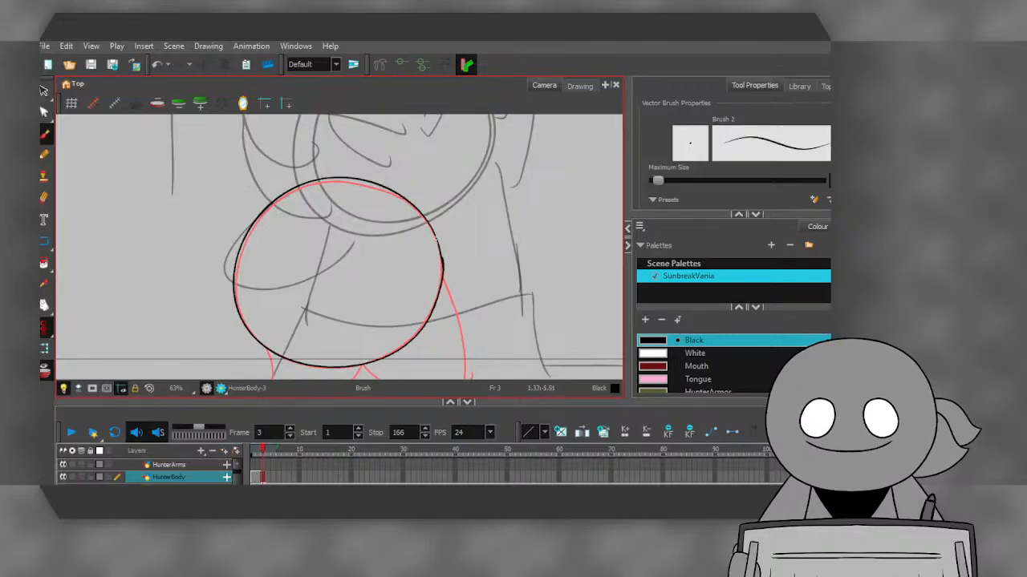
- Erase part of the circle's right edge and redraw the right curve in black
click(43, 197)
scroll(454, 257, up, 2)
mouse_move(447, 242)
mouse_down()
mouse_move(432, 263)
mouse_move(440, 309)
mouse_move(440, 275)
mouse_move(437, 293)
mouse_up()
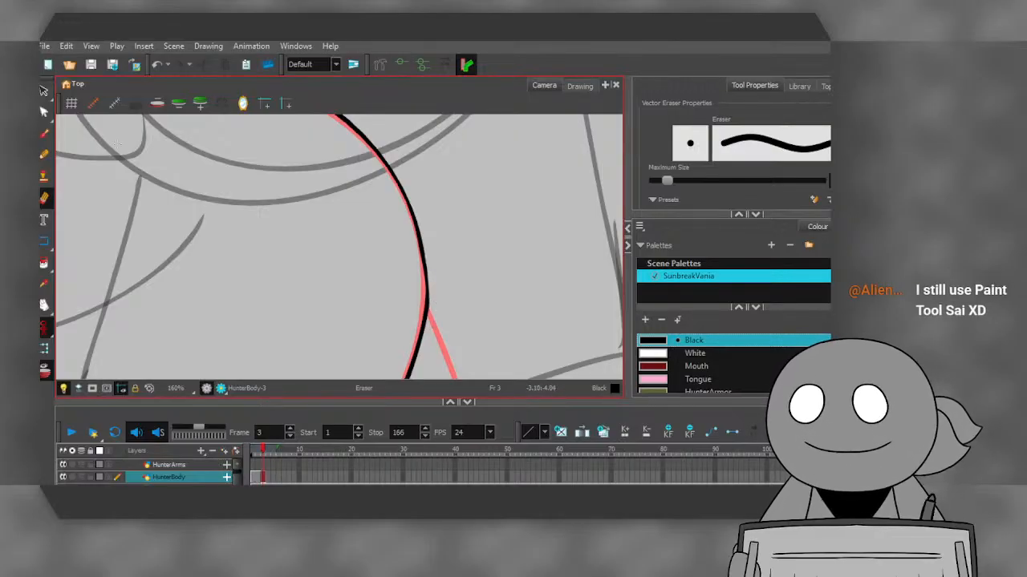
click(44, 133)
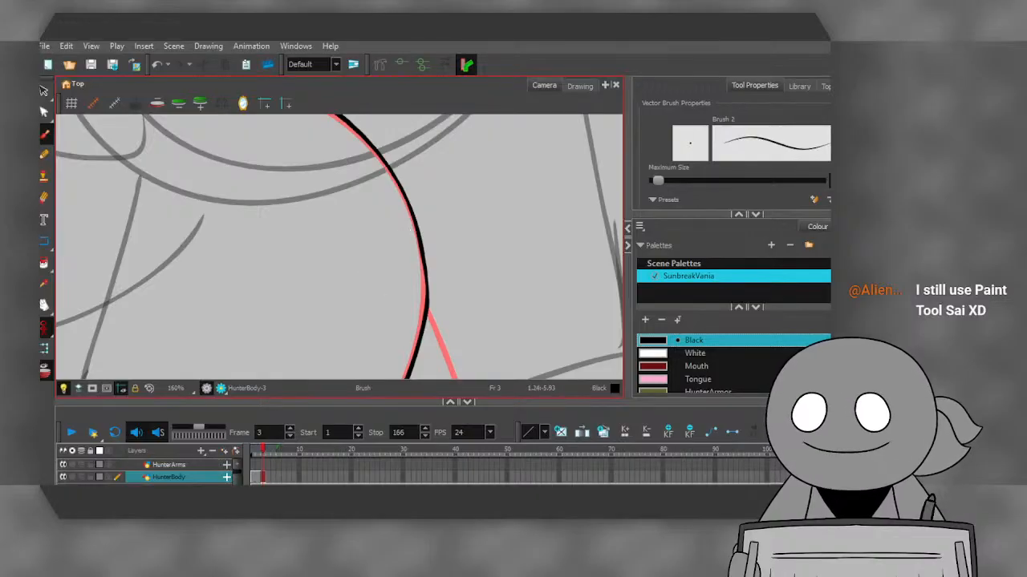
scroll(411, 231, up, 1)
drag(420, 242, 430, 329)
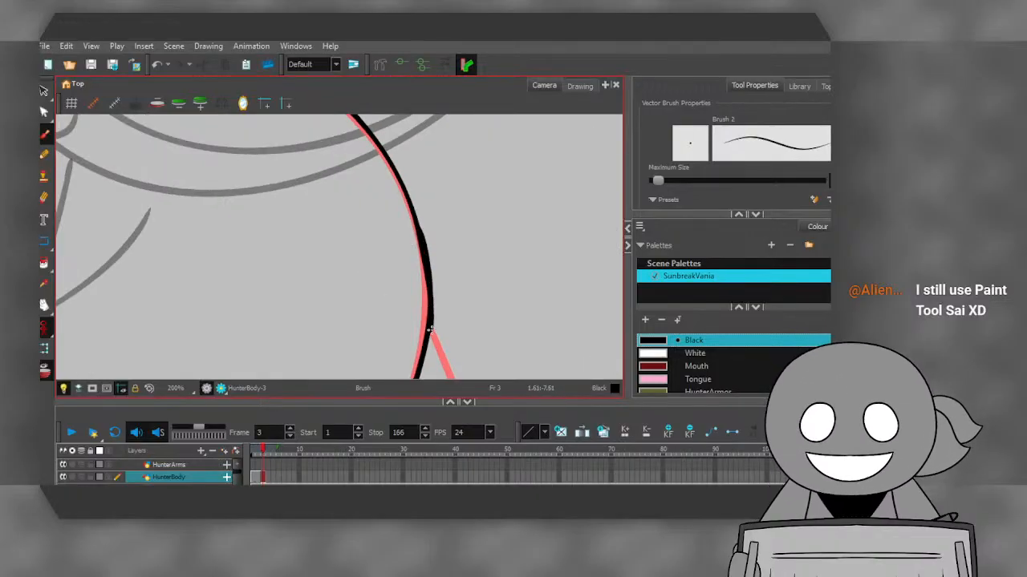
click(157, 65)
drag(416, 228, 427, 337)
scroll(423, 306, down, 3)
scroll(466, 307, down, 3)
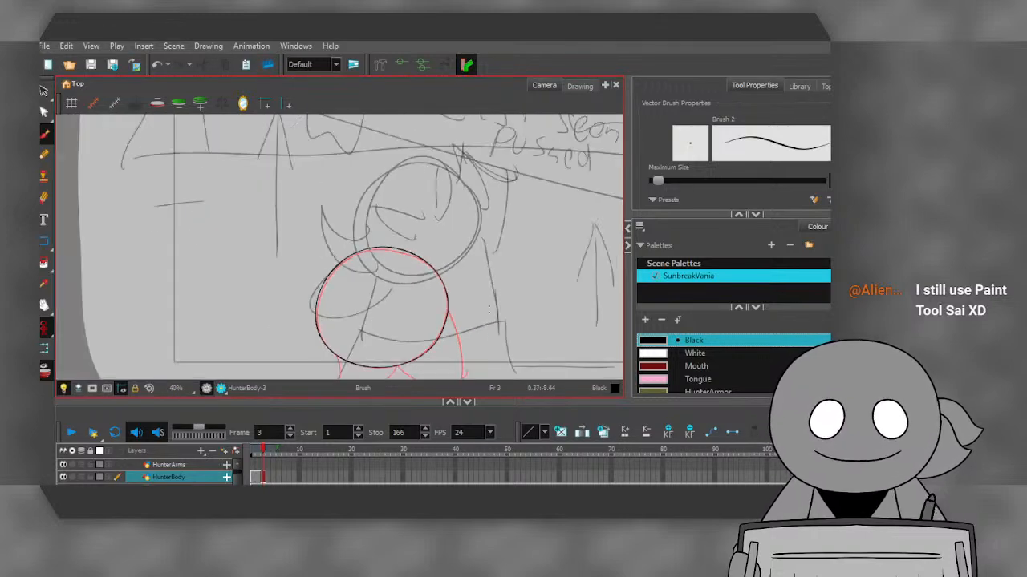
scroll(483, 308, up, 6)
- Erase the excess ink beside the black curve
click(48, 197)
scroll(331, 214, up, 1)
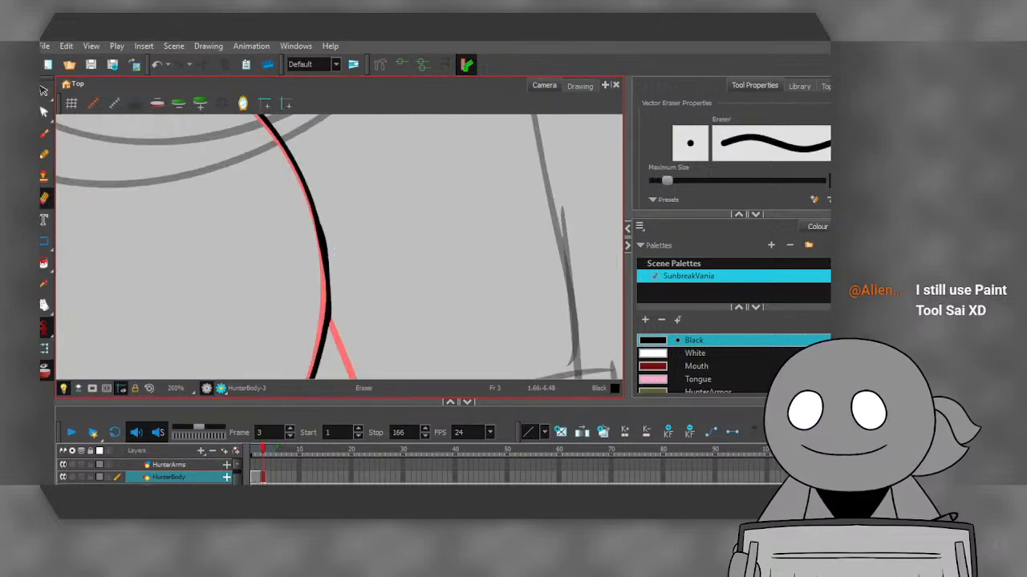
mouse_move(329, 212)
mouse_down()
mouse_move(337, 334)
mouse_move(353, 254)
mouse_move(348, 198)
mouse_move(324, 368)
mouse_up()
click(45, 134)
scroll(314, 211, up, 1)
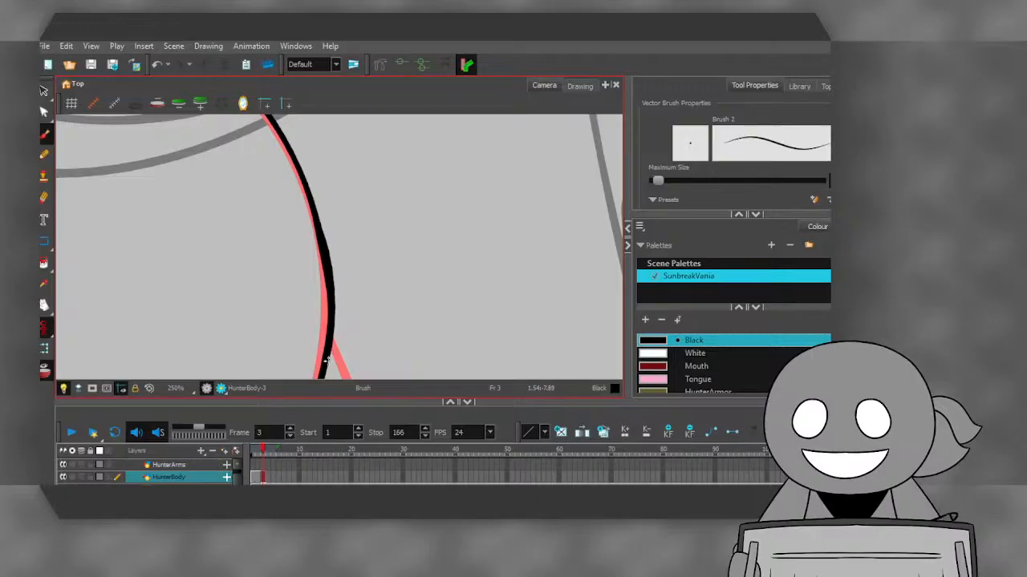
scroll(324, 367, down, 9)
scroll(340, 311, up, 2)
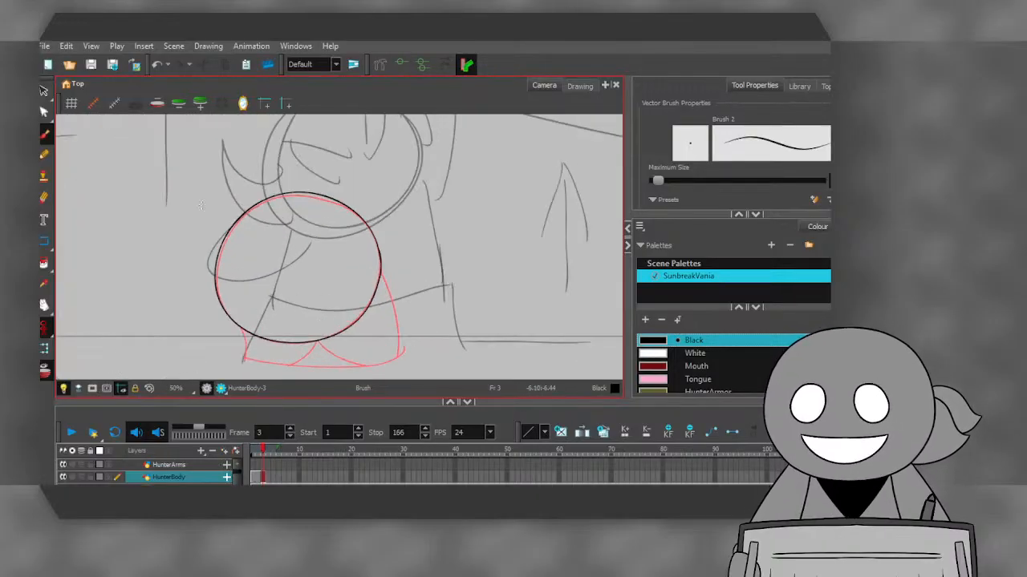
- Rotate the inked circle to fit the sketch and move it up onto the head
click(45, 91)
drag(158, 175, 475, 361)
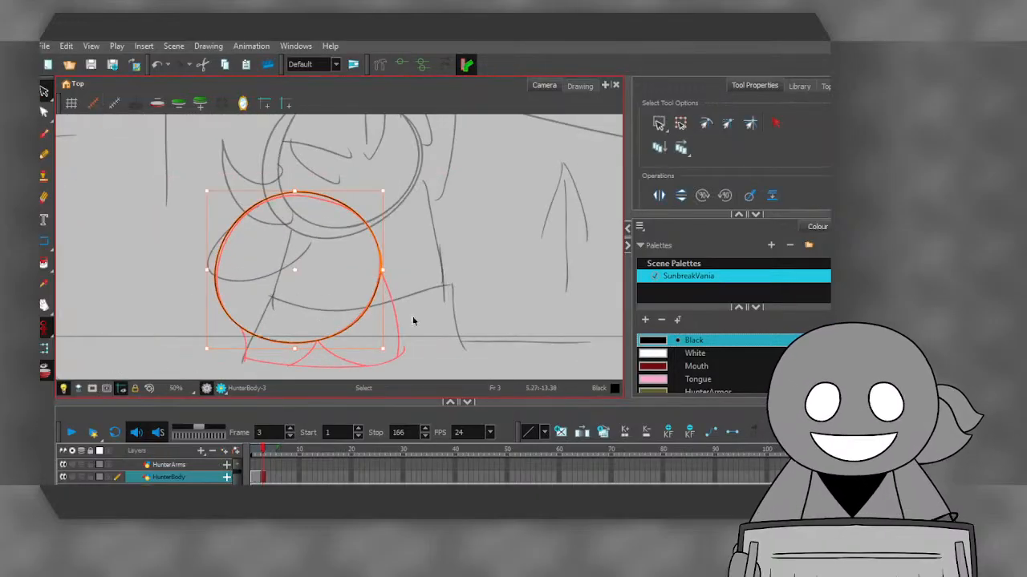
drag(394, 198, 434, 221)
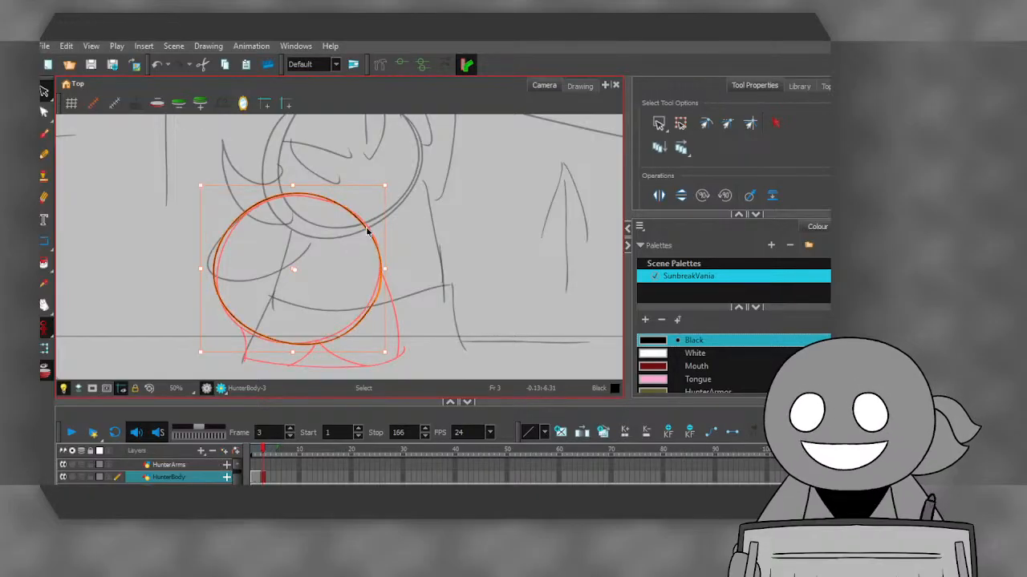
drag(393, 189, 334, 148)
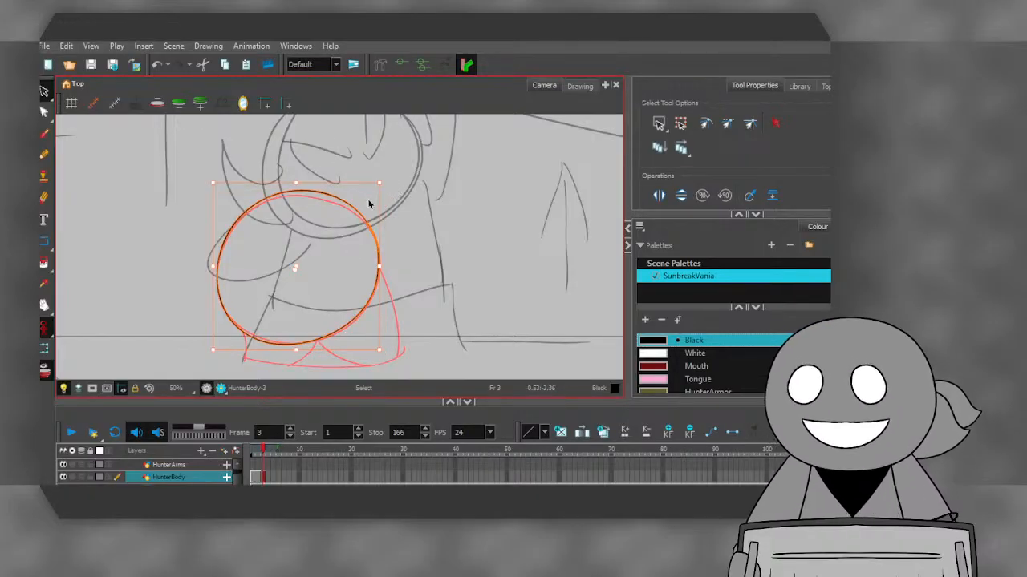
drag(390, 183, 406, 182)
scroll(292, 311, down, 2)
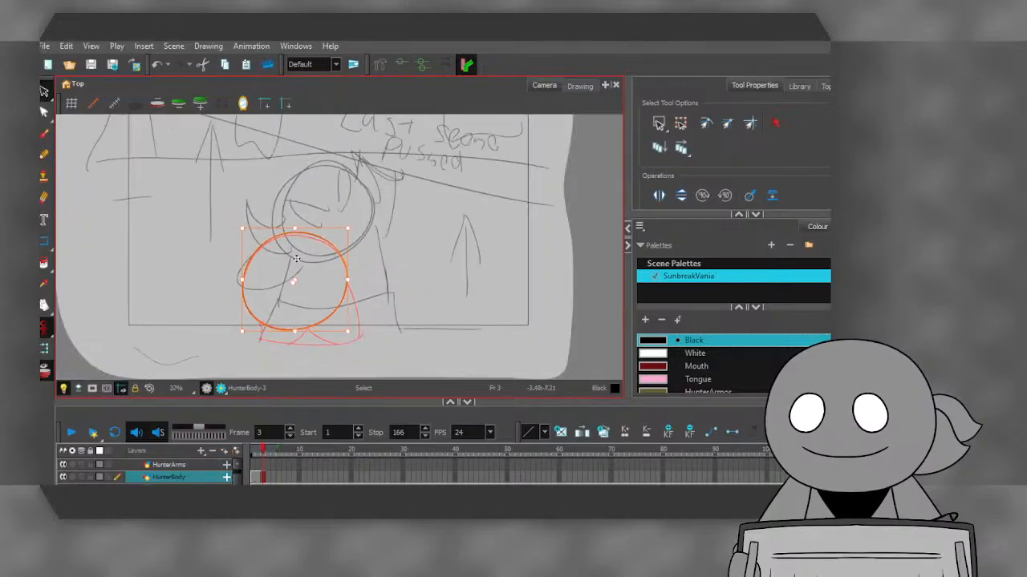
scroll(315, 239, up, 2)
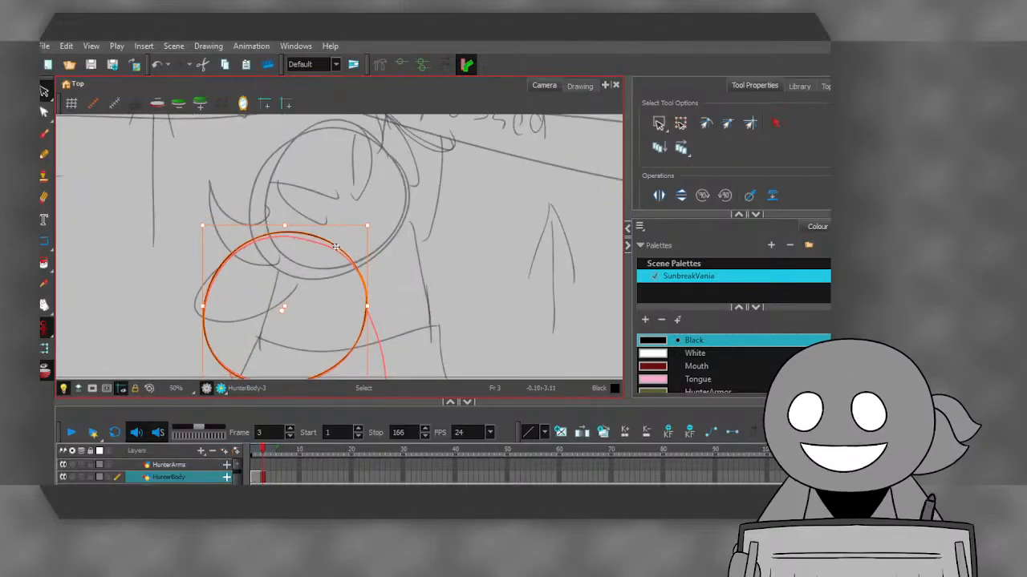
drag(335, 247, 378, 146)
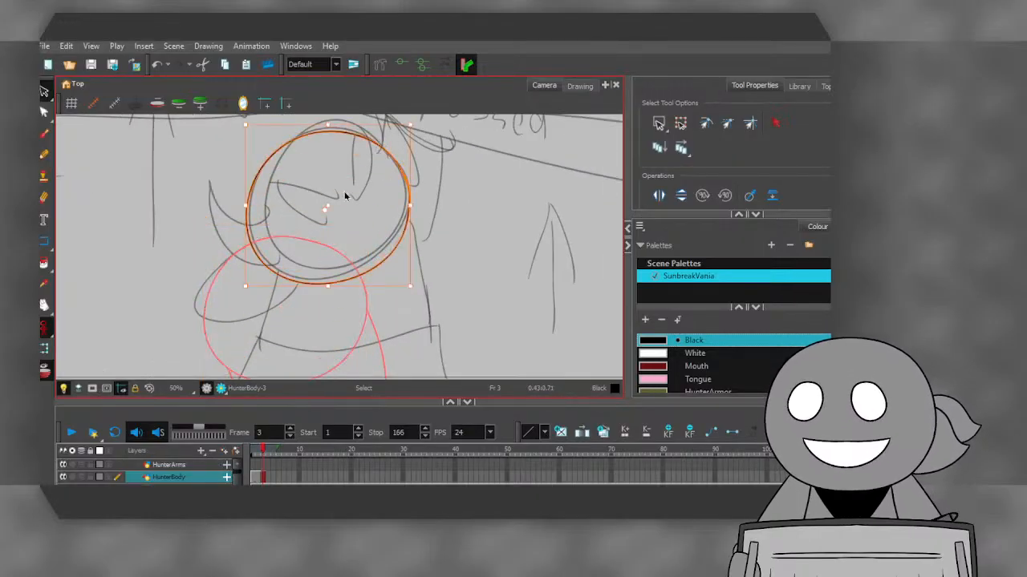
click(521, 276)
scroll(369, 267, down, 2)
scroll(354, 273, up, 2)
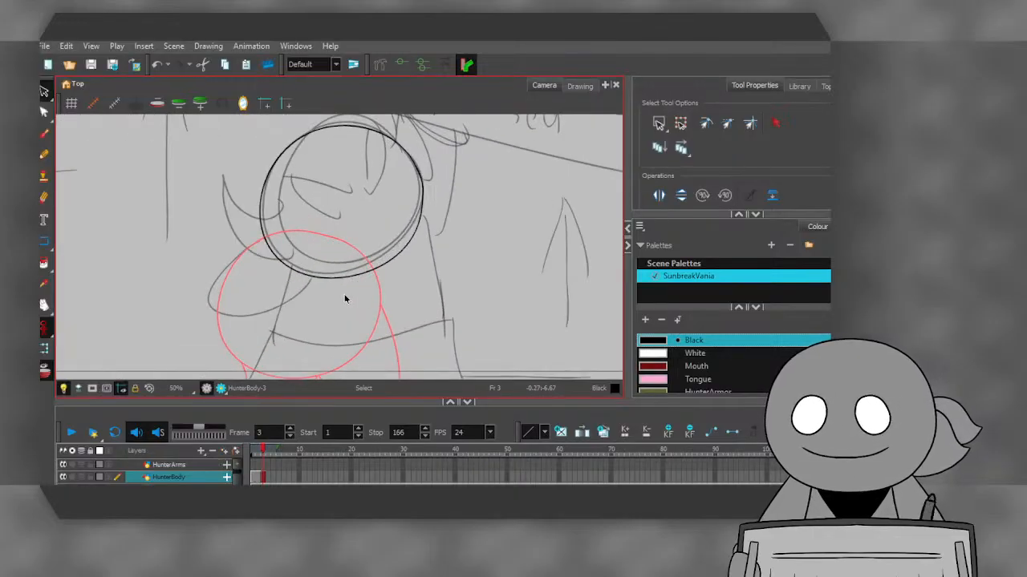
key(alt+b)
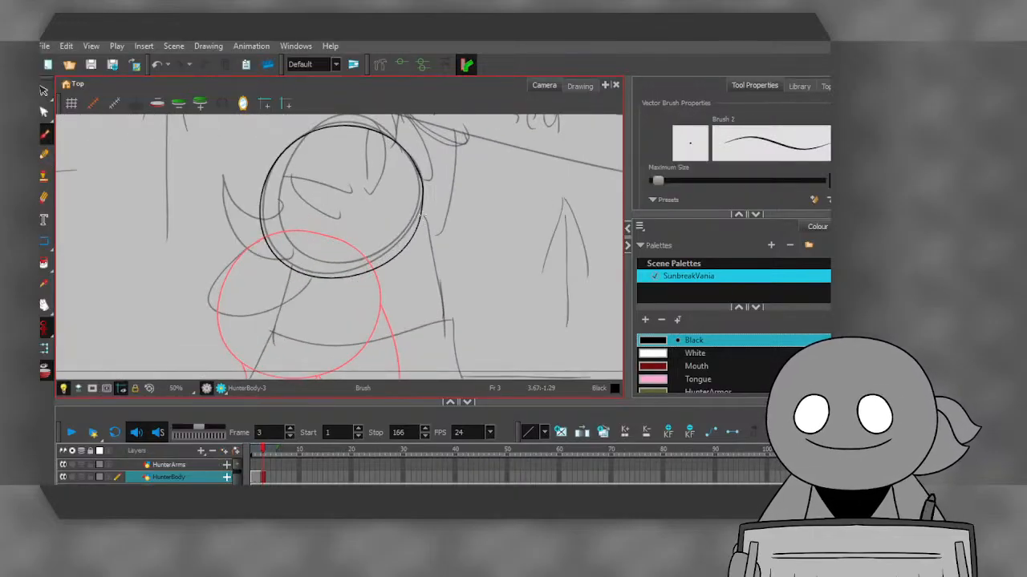
- Ink the body's right and left sides and a lower curve joined to the side line
drag(431, 247, 440, 333)
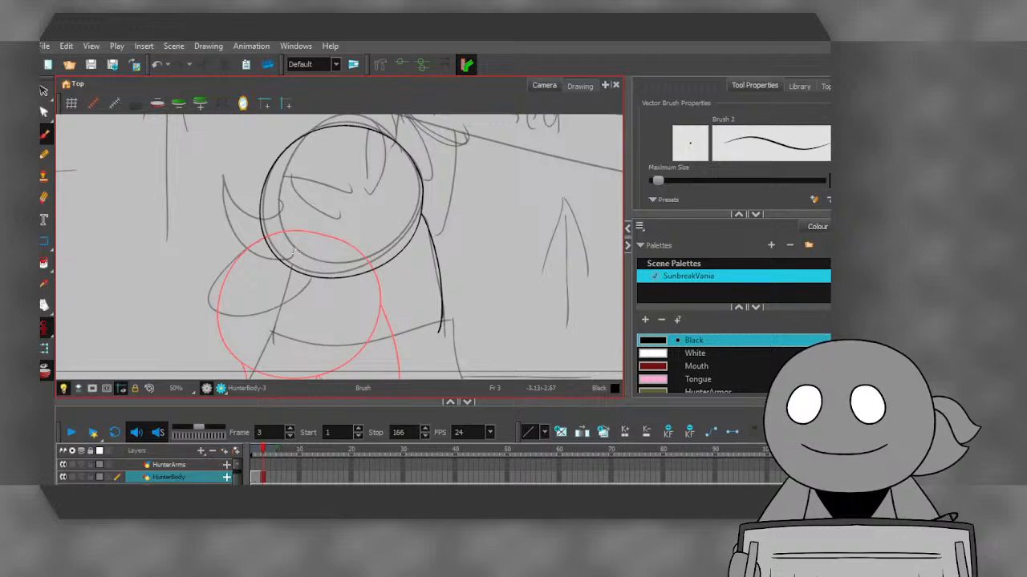
drag(291, 273, 275, 349)
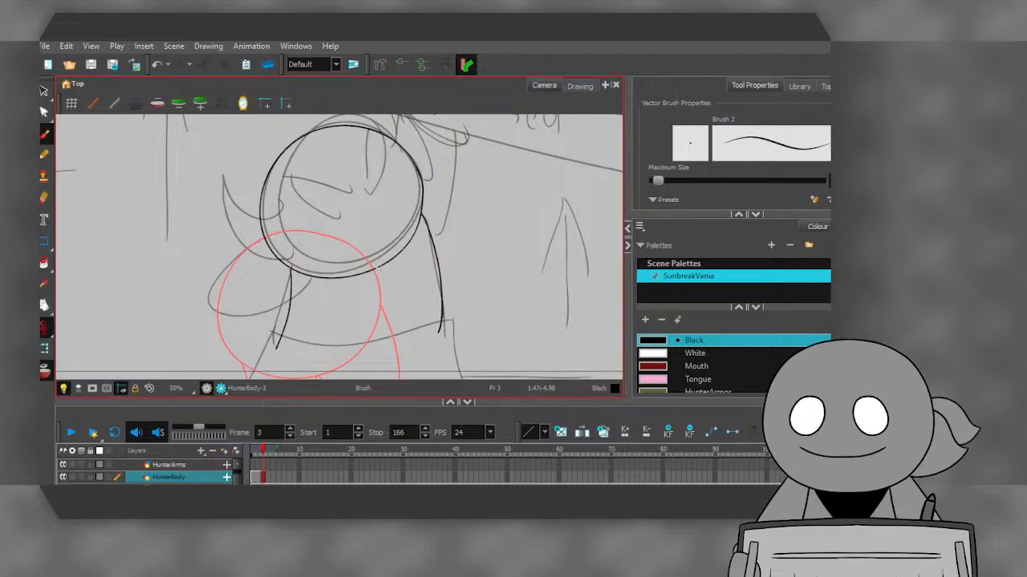
mouse_move(388, 290)
mouse_down()
mouse_move(335, 330)
mouse_move(279, 342)
mouse_up()
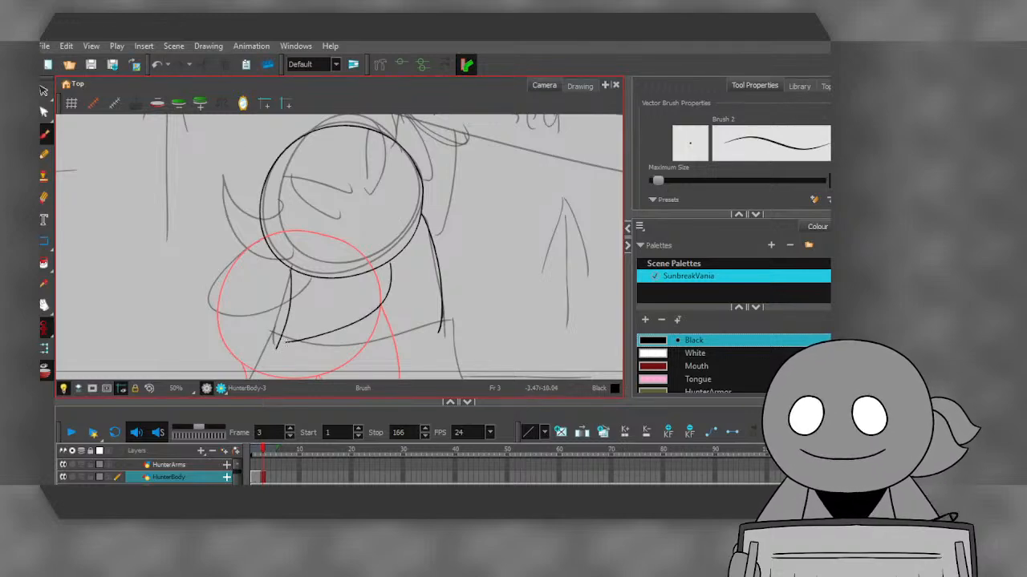
drag(426, 317, 438, 329)
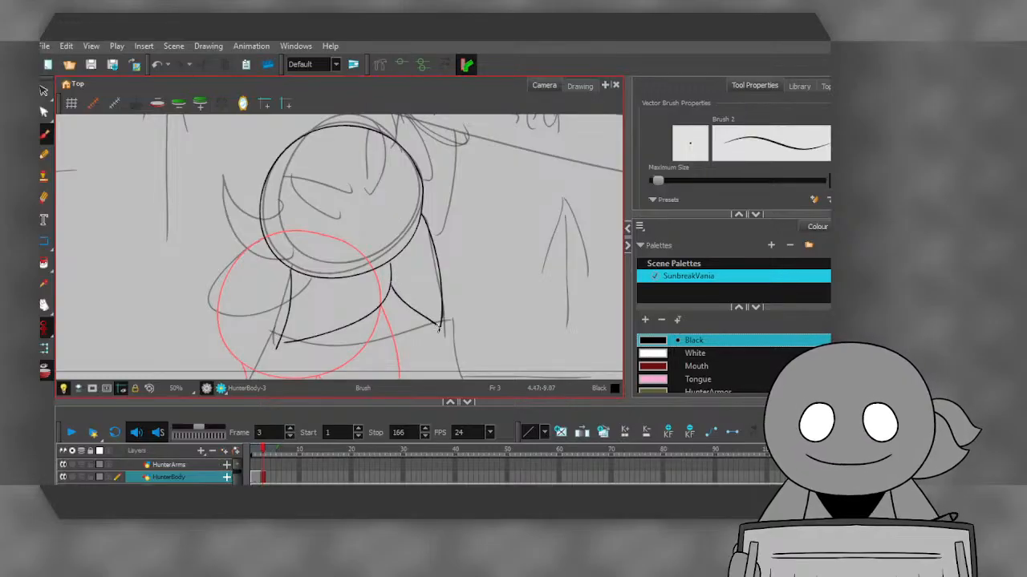
scroll(377, 227, up, 5)
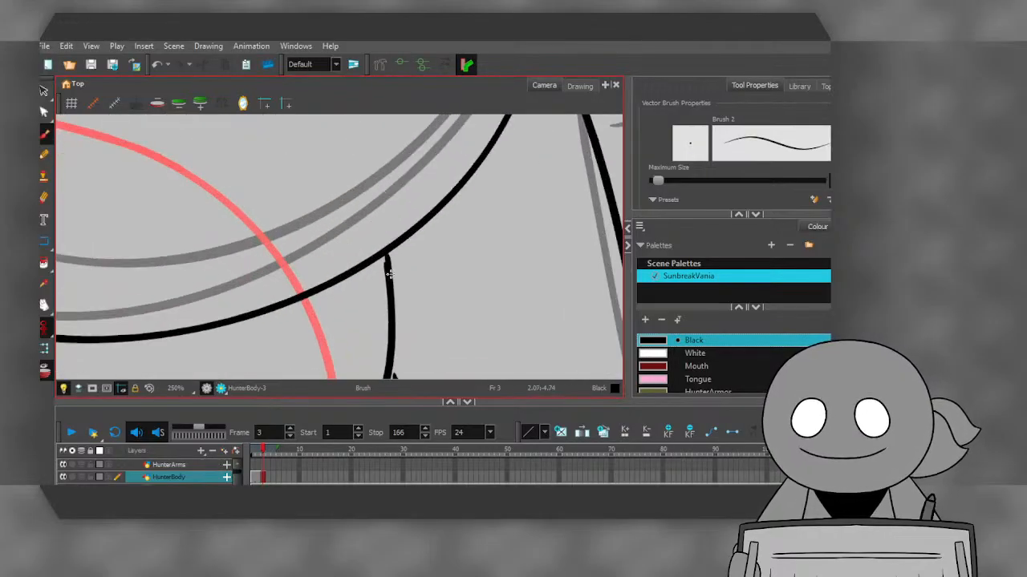
click(153, 68)
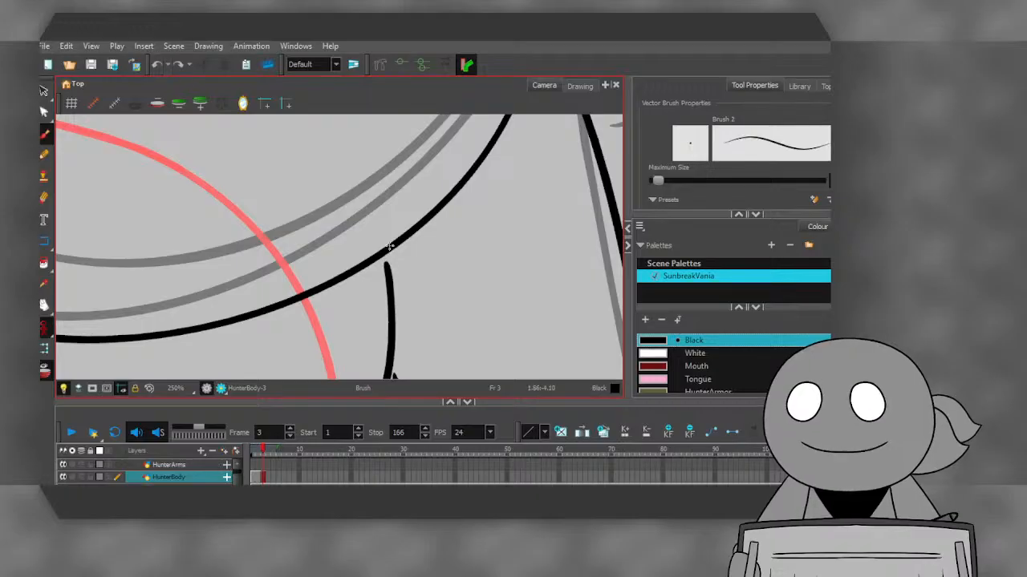
scroll(389, 251, up, 2)
drag(381, 252, 393, 297)
scroll(351, 236, down, 5)
scroll(356, 273, up, 4)
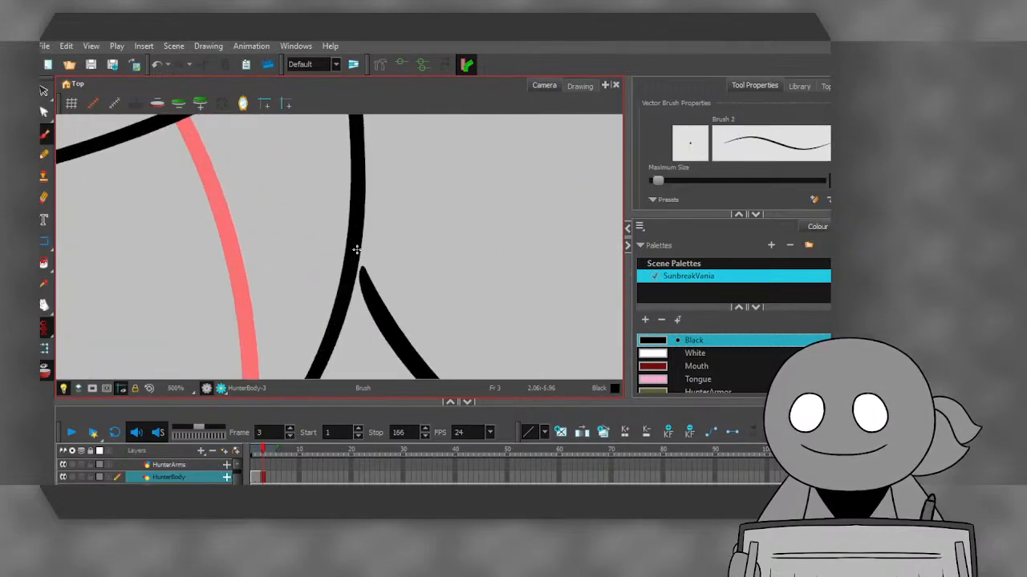
scroll(356, 257, down, 6)
scroll(174, 285, up, 1)
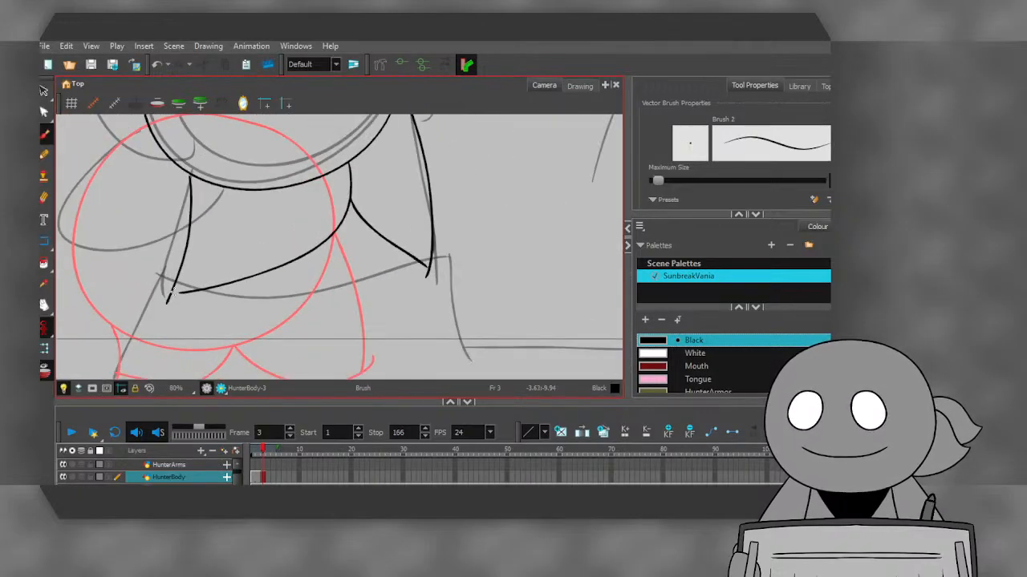
scroll(173, 286, up, 1)
- Ink the belt edge and the lines running down from both belt corners
mouse_move(170, 289)
mouse_down()
mouse_move(197, 301)
mouse_move(353, 296)
mouse_move(493, 260)
mouse_up()
mouse_move(171, 290)
mouse_down()
mouse_move(158, 332)
mouse_move(173, 347)
mouse_move(355, 361)
mouse_move(476, 333)
mouse_move(493, 304)
mouse_move(492, 251)
mouse_up()
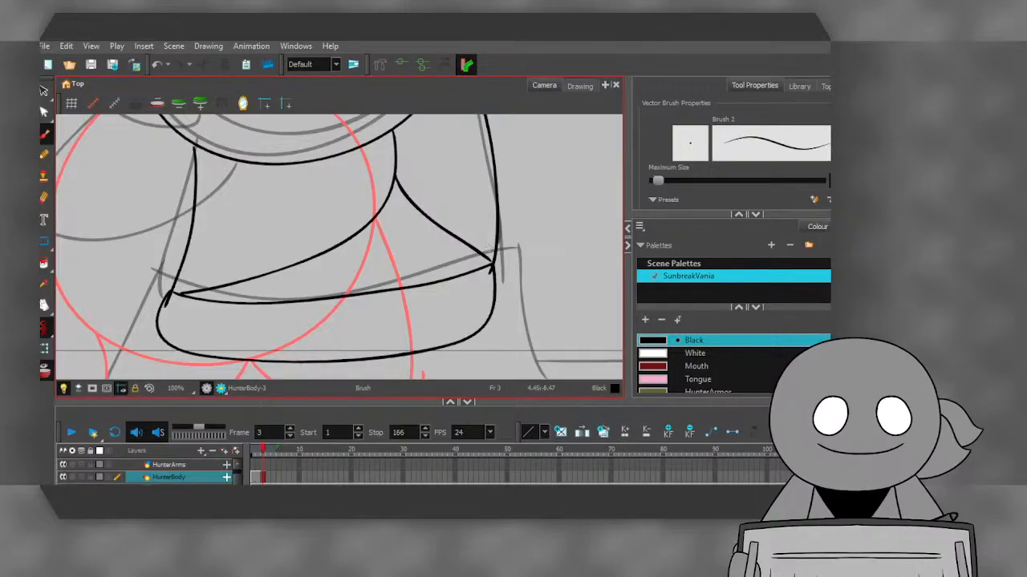
drag(157, 330, 136, 384)
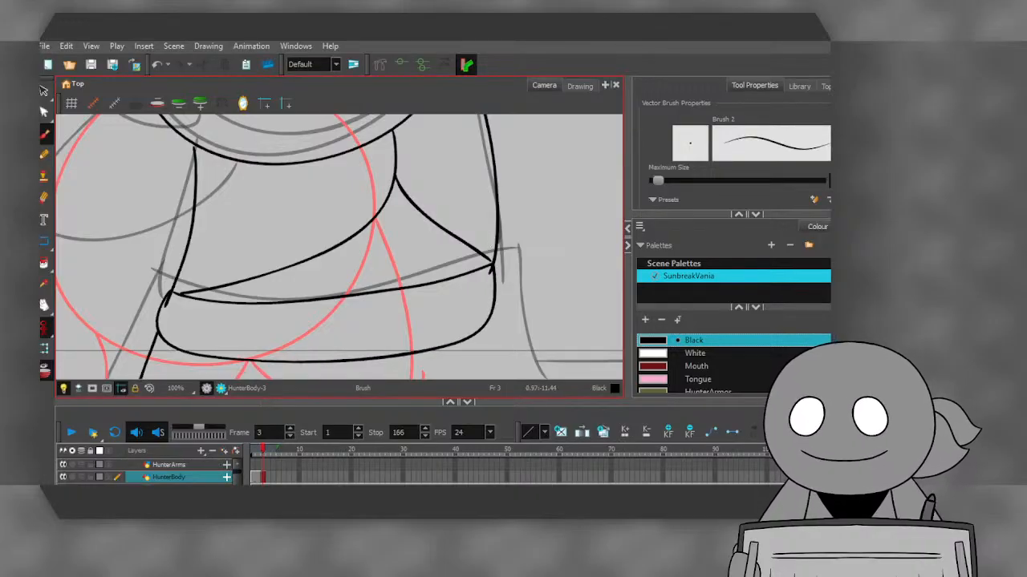
drag(488, 324, 478, 385)
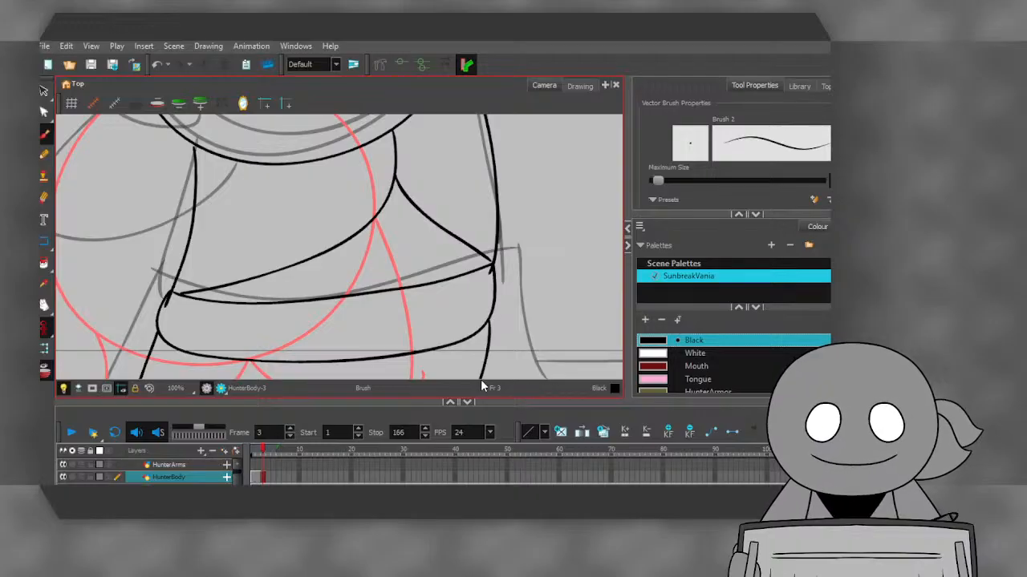
scroll(215, 271, down, 3)
scroll(279, 315, up, 2)
scroll(279, 314, up, 3)
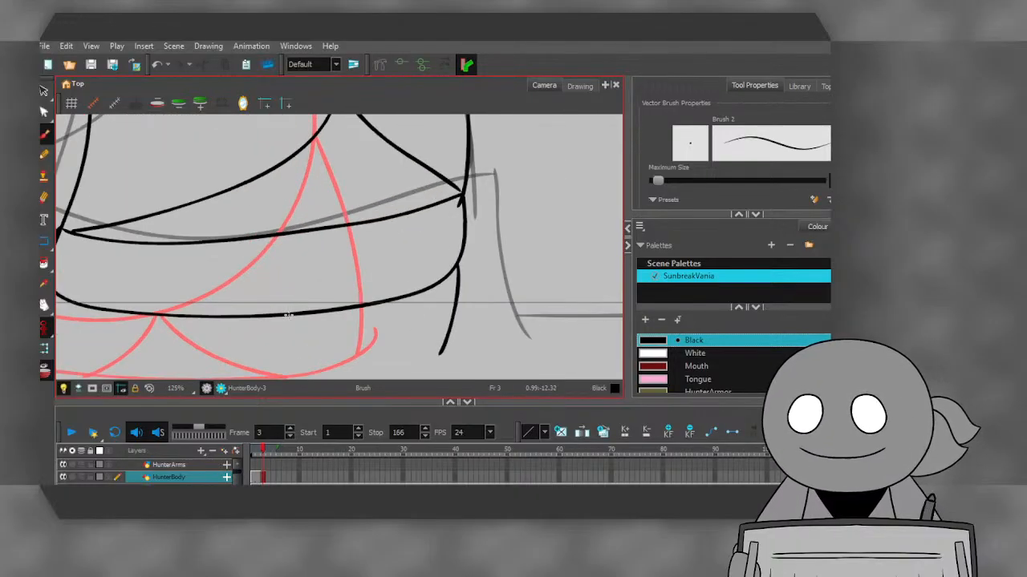
- Add a short vertical line below the belt and the lower garment's bottom edge
drag(284, 315, 267, 371)
scroll(284, 317, down, 4)
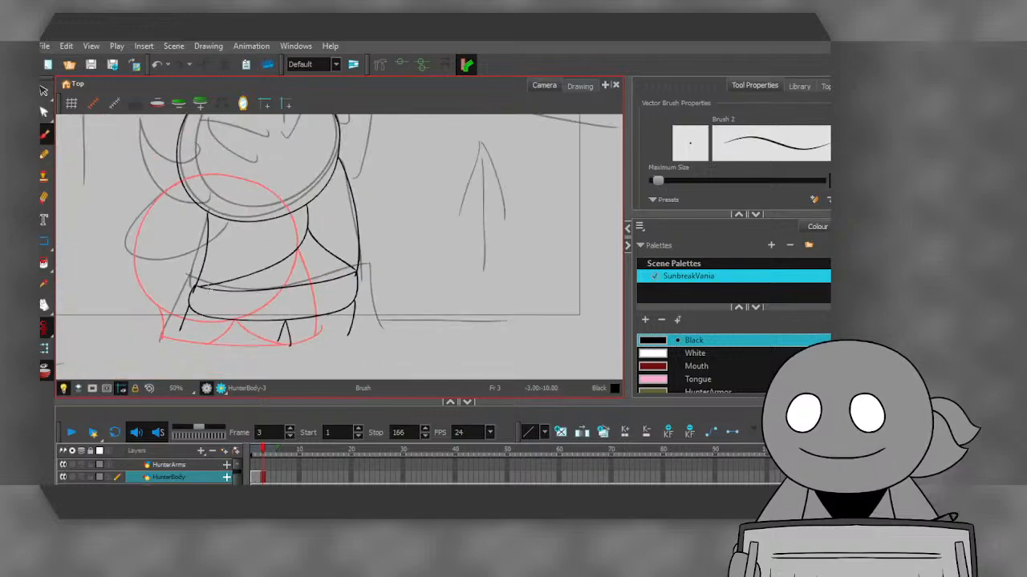
scroll(257, 328, up, 2)
drag(175, 331, 335, 357)
scroll(195, 255, up, 2)
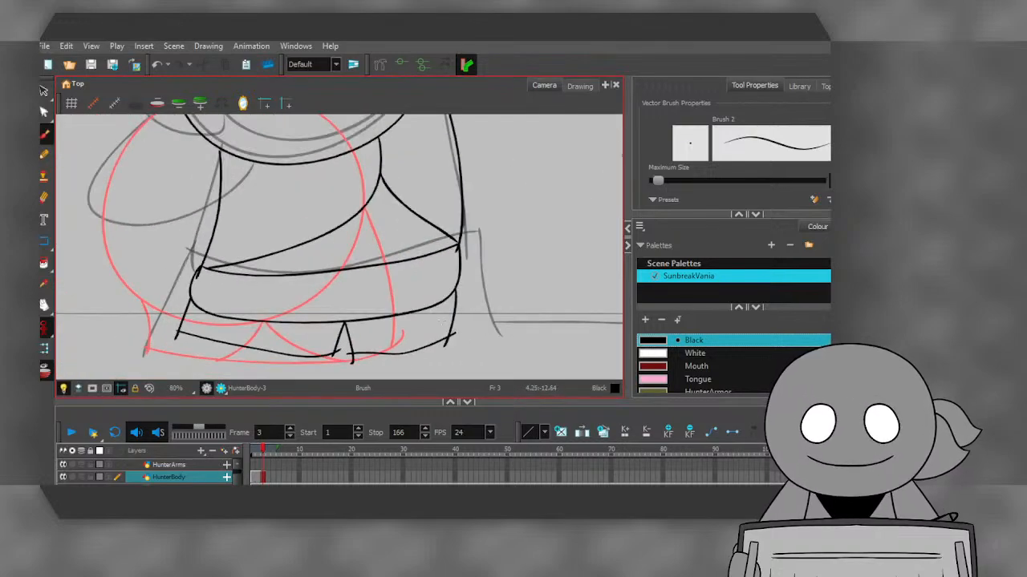
scroll(202, 265, up, 5)
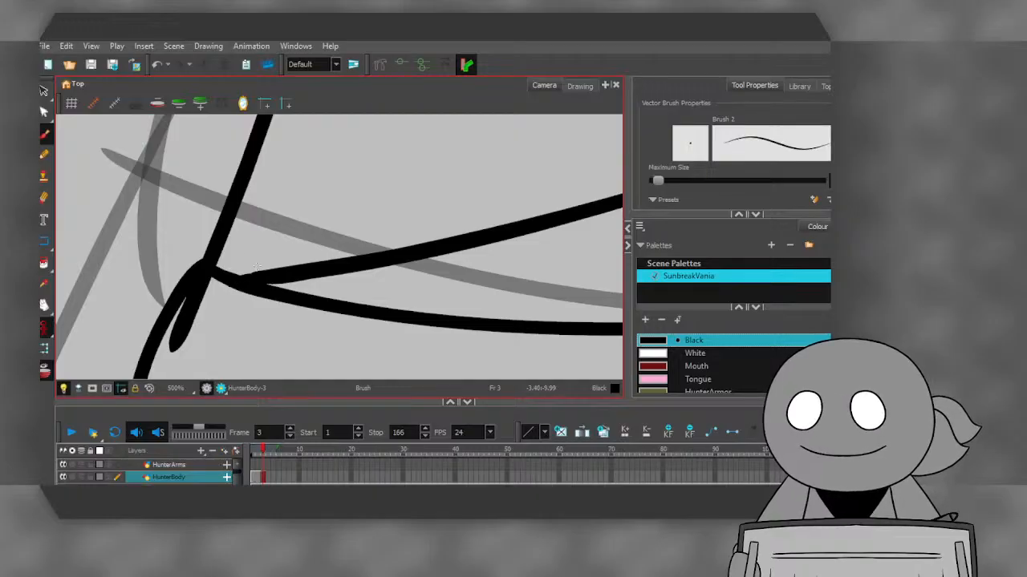
scroll(197, 265, down, 7)
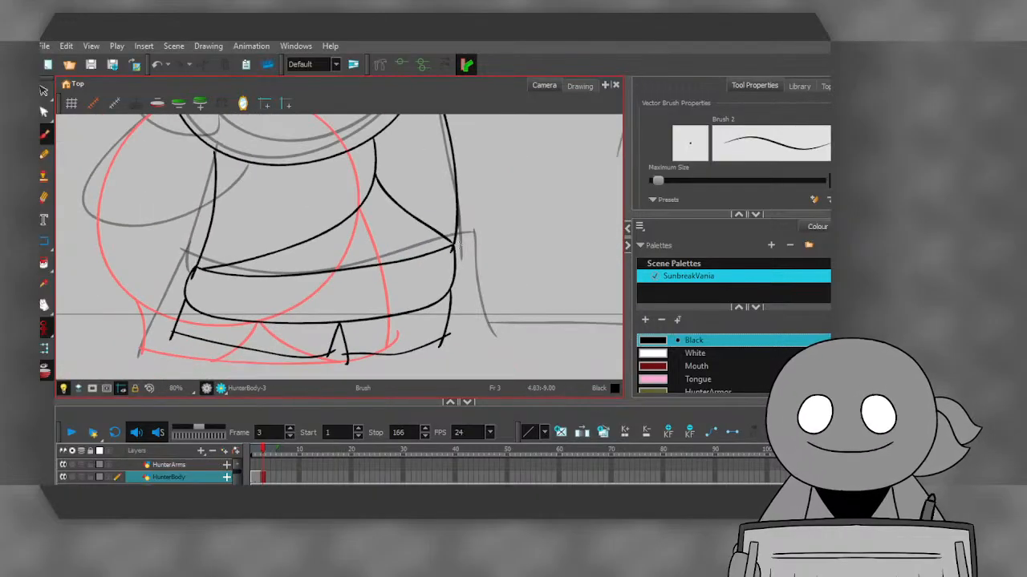
scroll(458, 240, up, 8)
scroll(469, 233, down, 6)
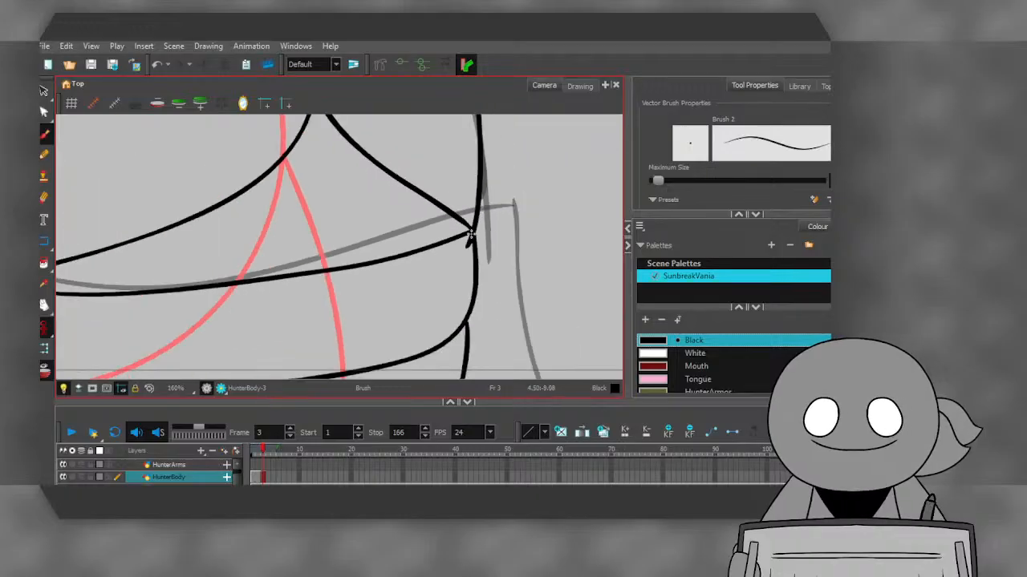
scroll(470, 234, up, 5)
scroll(490, 269, down, 10)
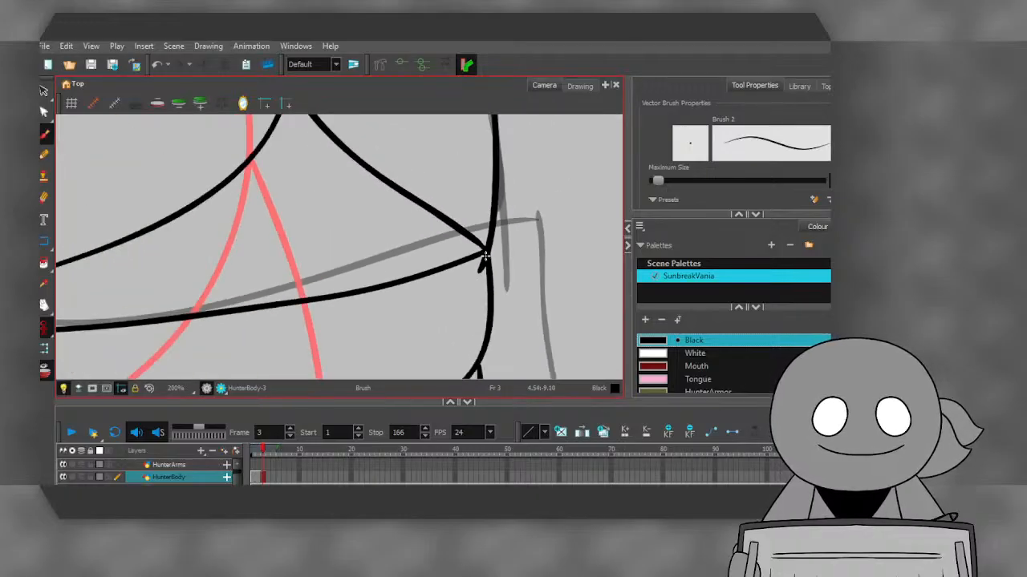
scroll(309, 241, up, 1)
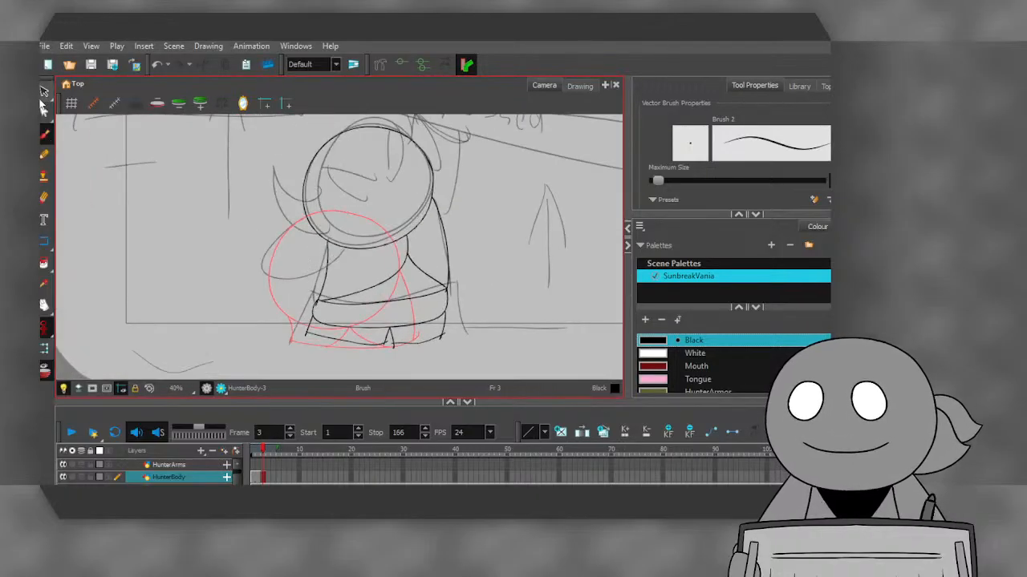
drag(44, 90, 72, 103)
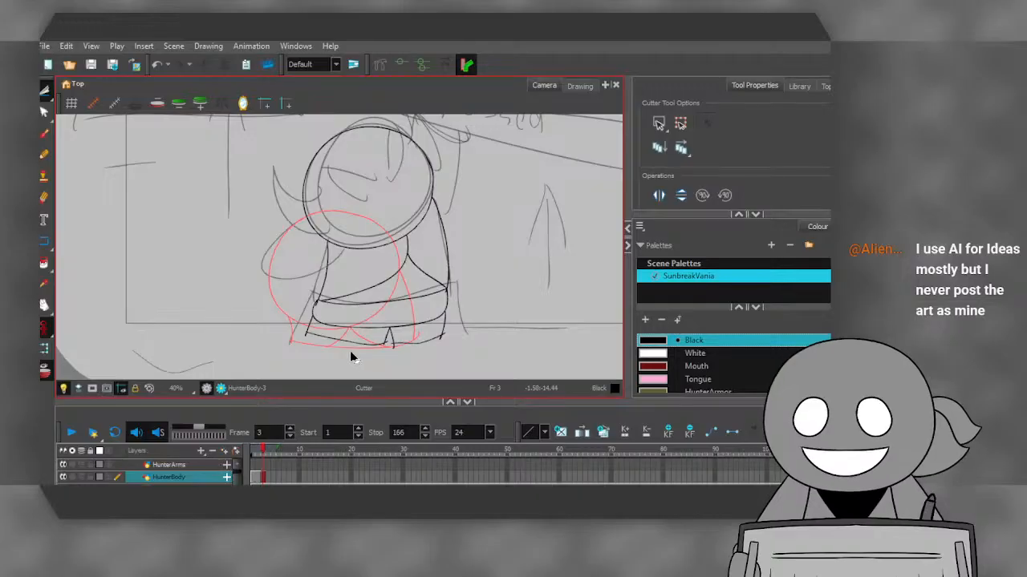
- Cut away and delete the two overshooting stroke ends at the belt and body outline
scroll(435, 280, up, 8)
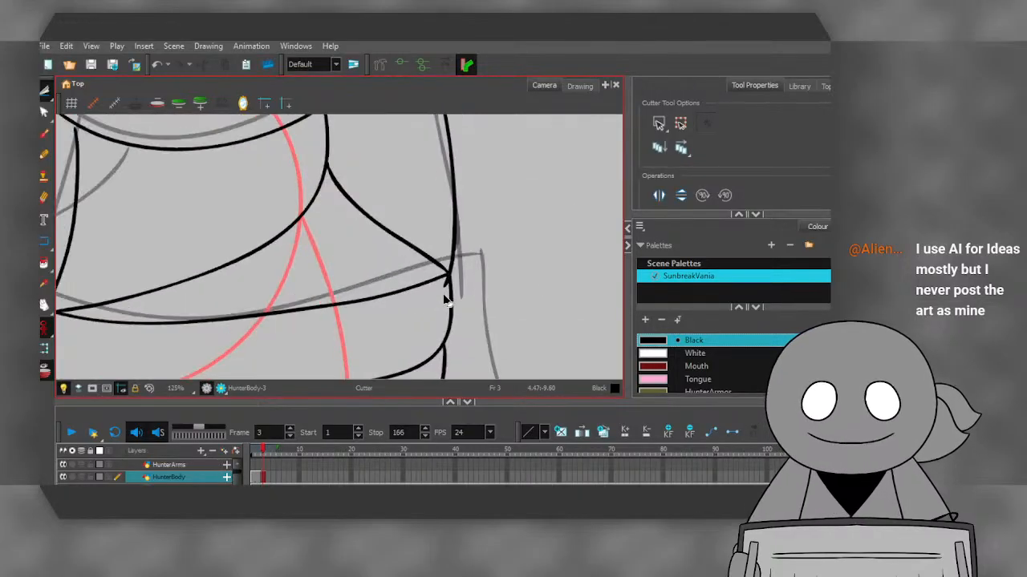
click(450, 292)
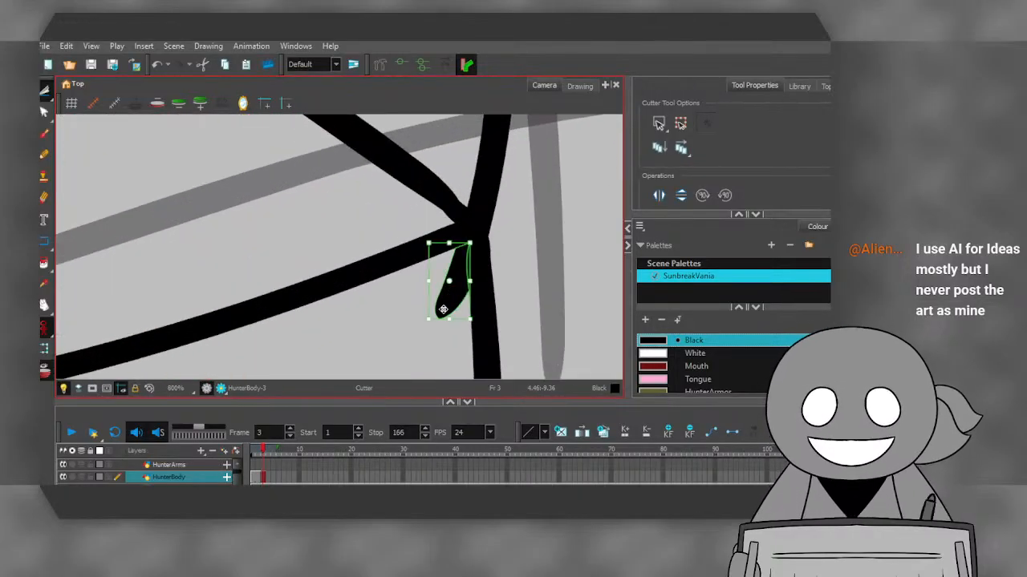
key(Delete)
scroll(442, 305, down, 7)
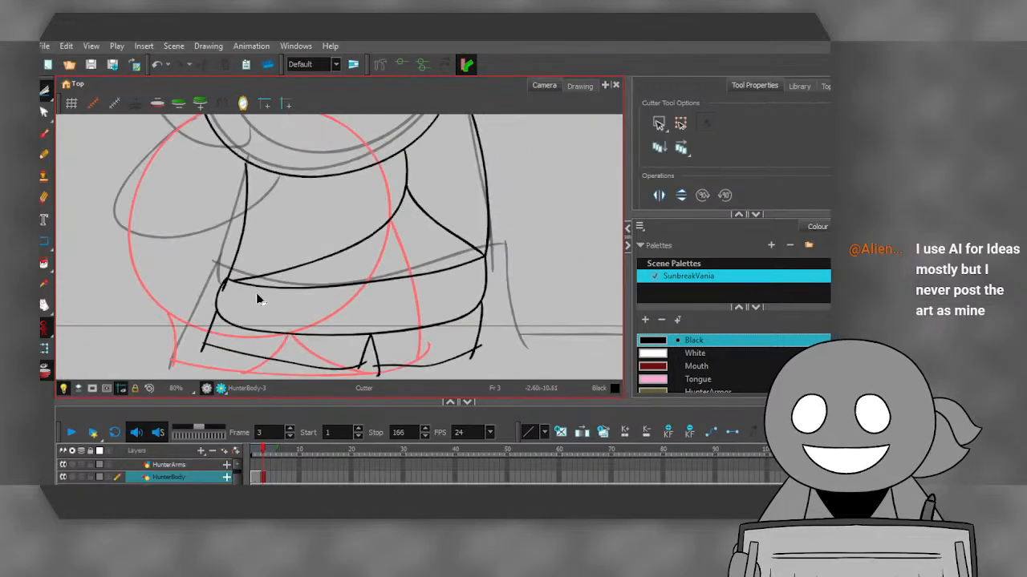
scroll(255, 293, up, 10)
click(206, 321)
key(Delete)
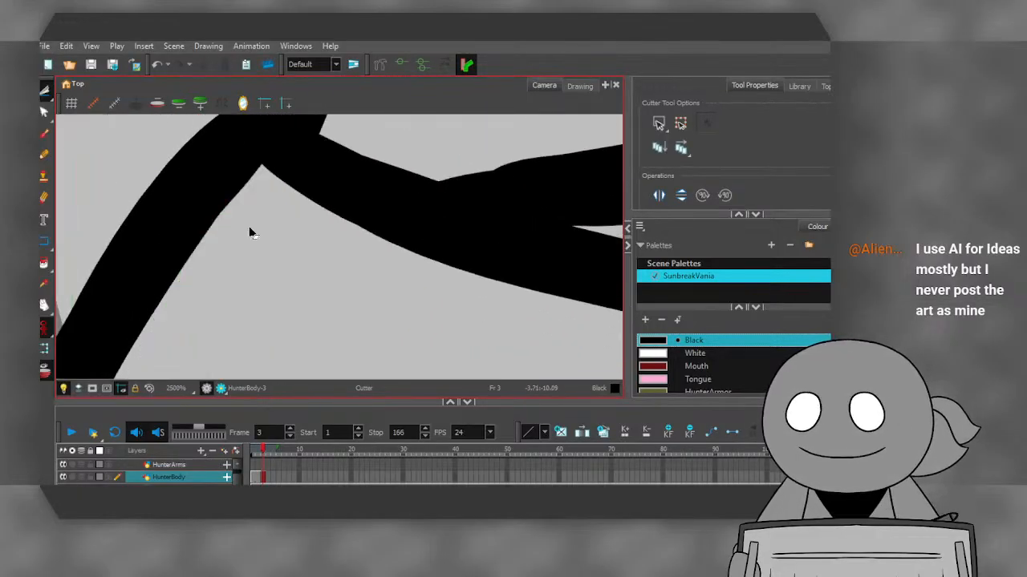
scroll(249, 232, down, 12)
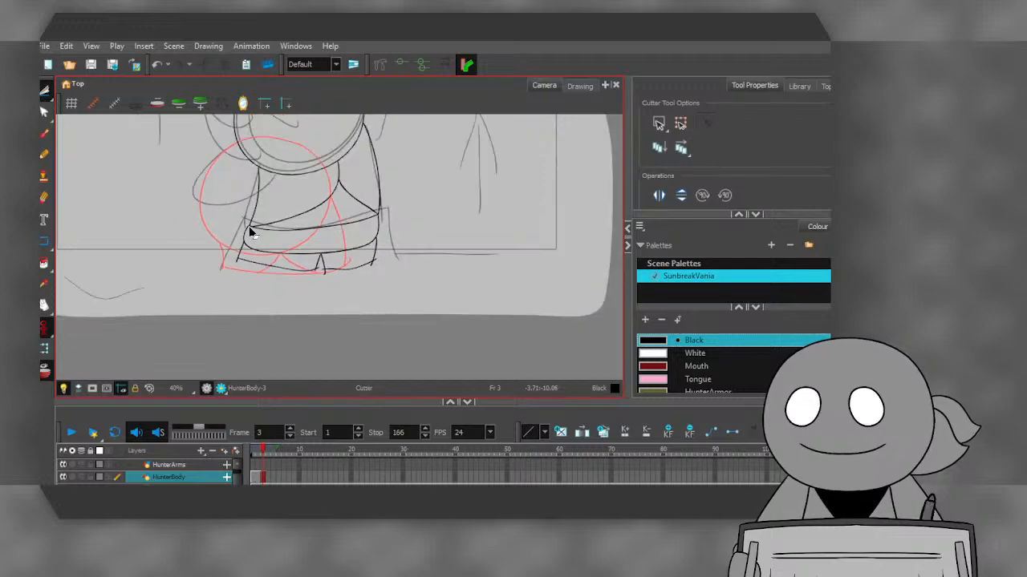
scroll(250, 232, down, 3)
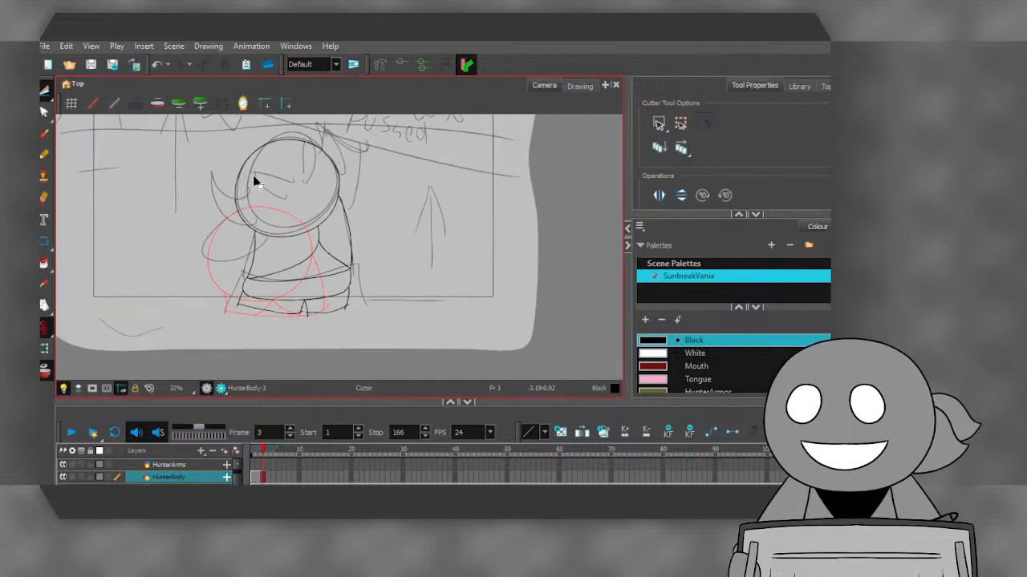
scroll(253, 175, up, 1)
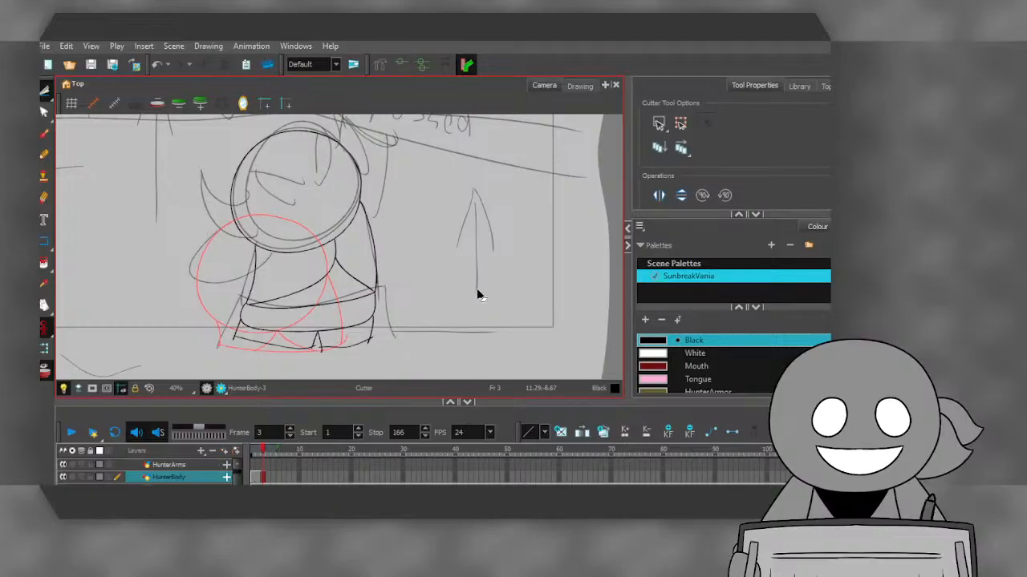
scroll(345, 260, down, 2)
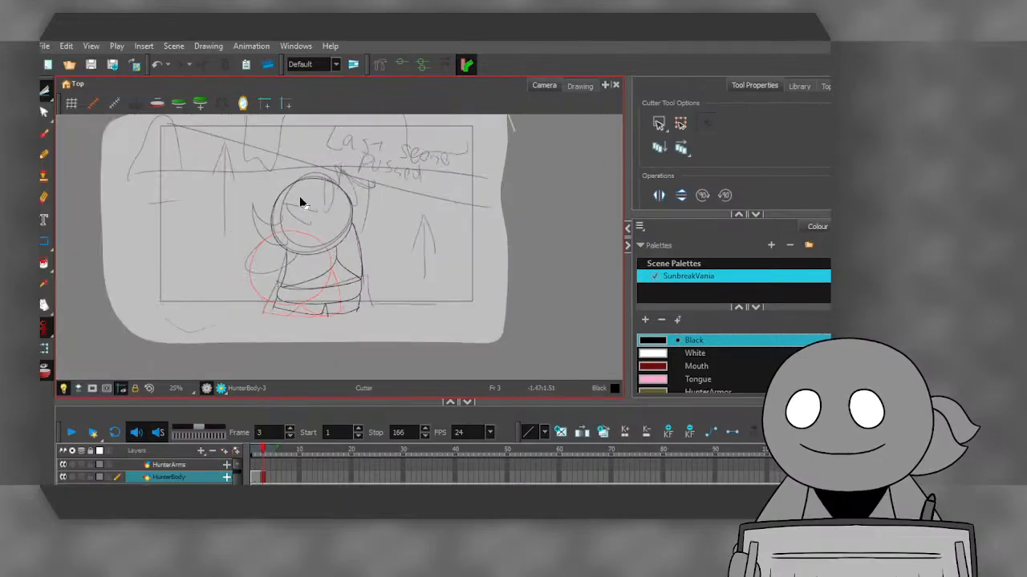
- Compare frames 2–4, then delete frame 3's HunterBody drawing
scroll(299, 199, up, 3)
scroll(299, 198, down, 2)
scroll(299, 198, up, 1)
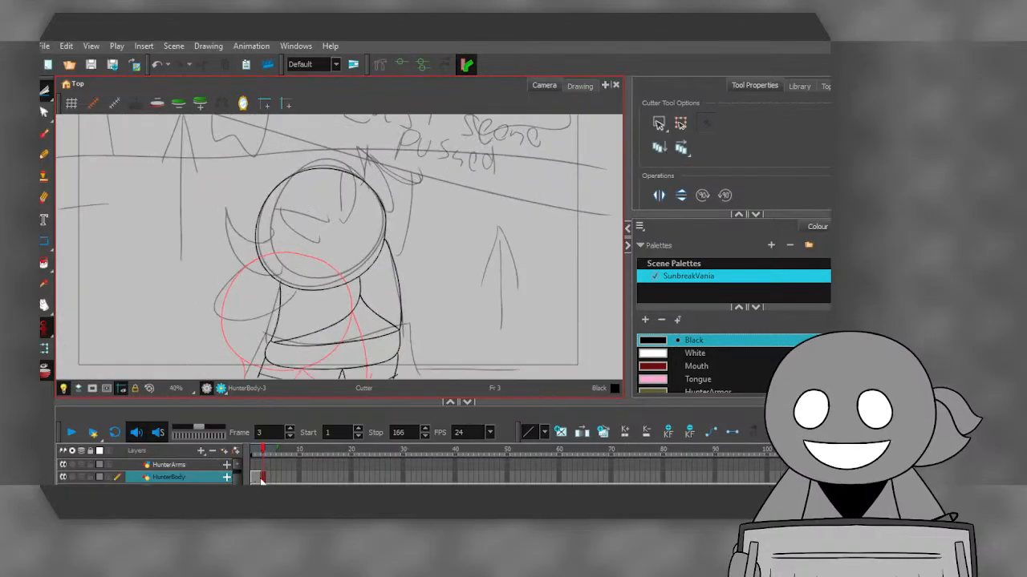
click(258, 478)
click(265, 479)
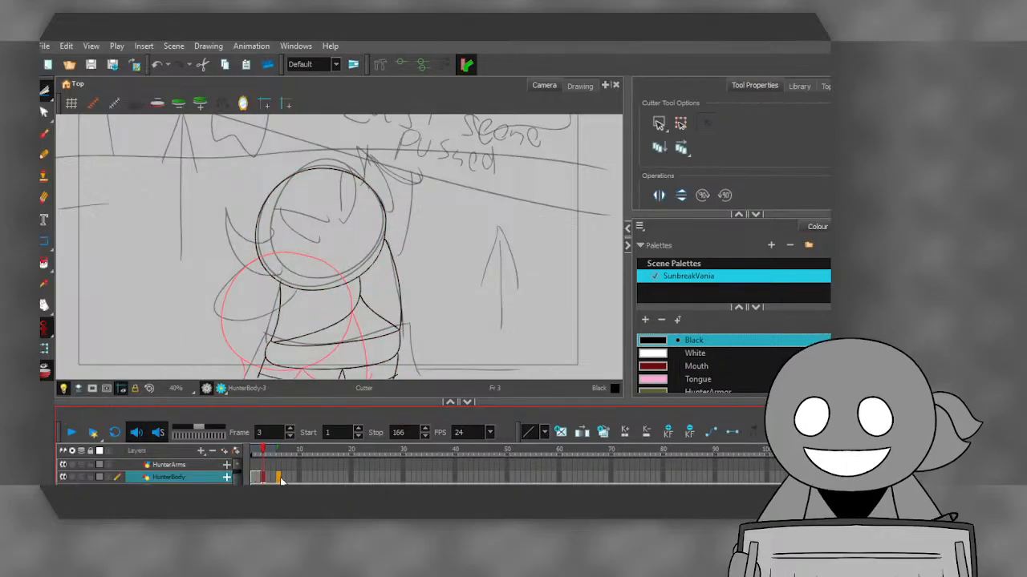
click(259, 477)
click(268, 478)
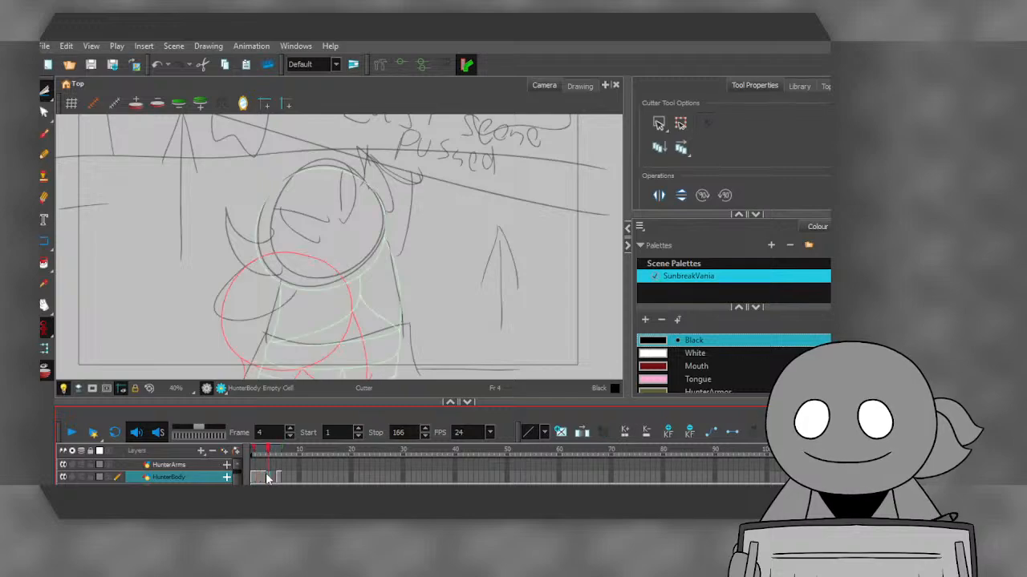
click(264, 478)
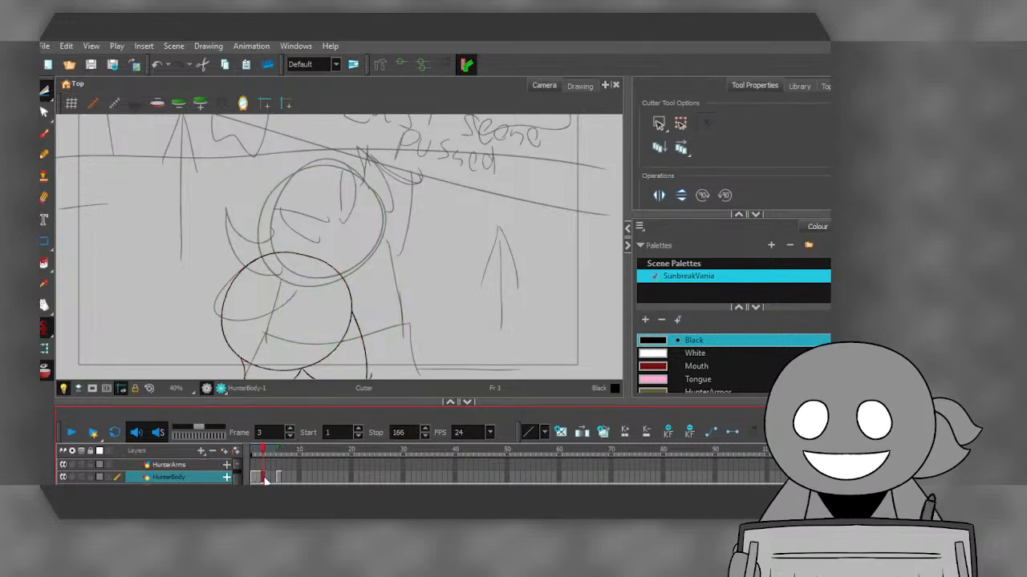
key(Delete)
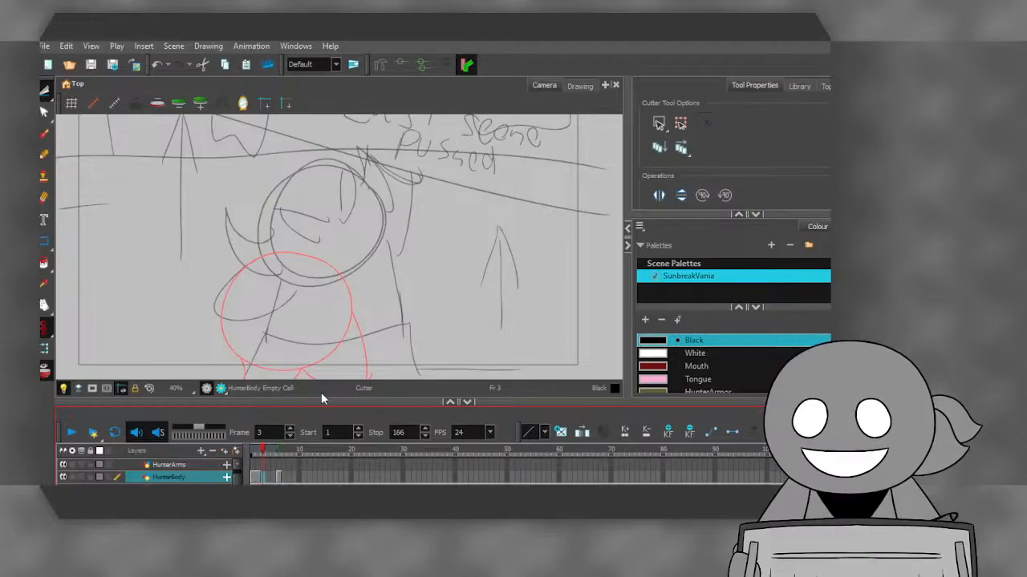
- Flip through frames 1, 2 and 6 to compare them against the emptied frame 3
click(278, 477)
click(254, 478)
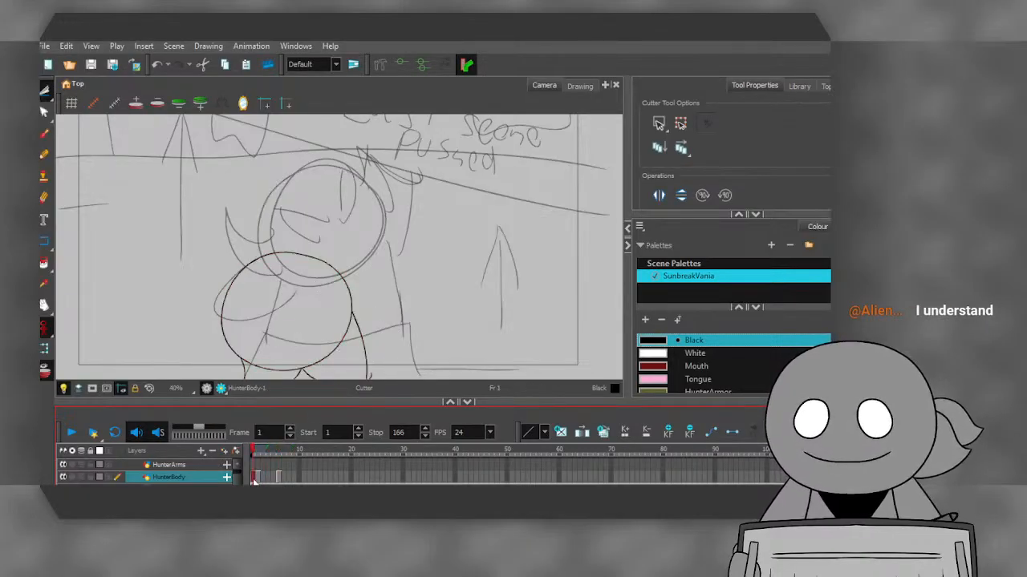
click(262, 478)
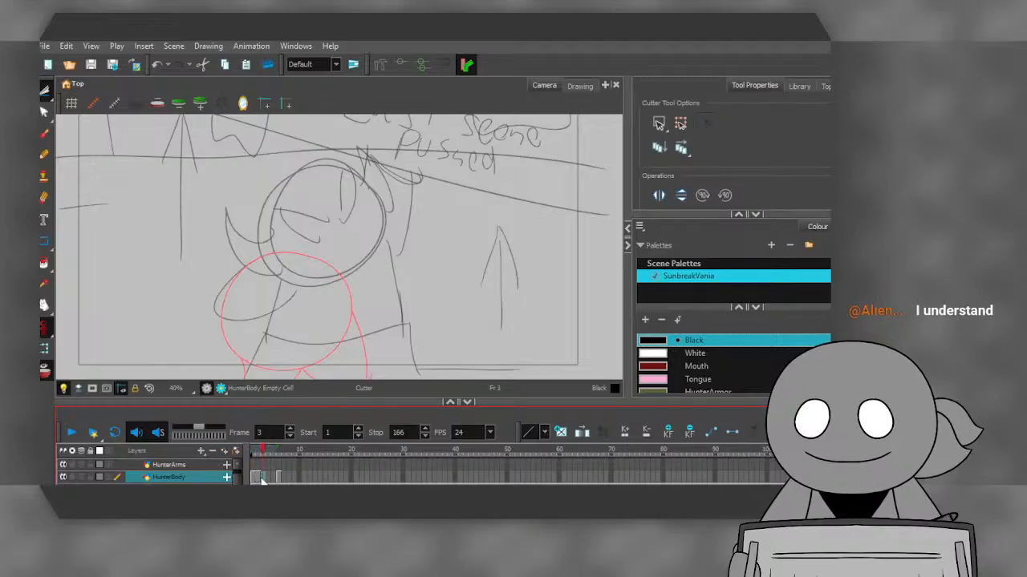
click(259, 479)
key(period)
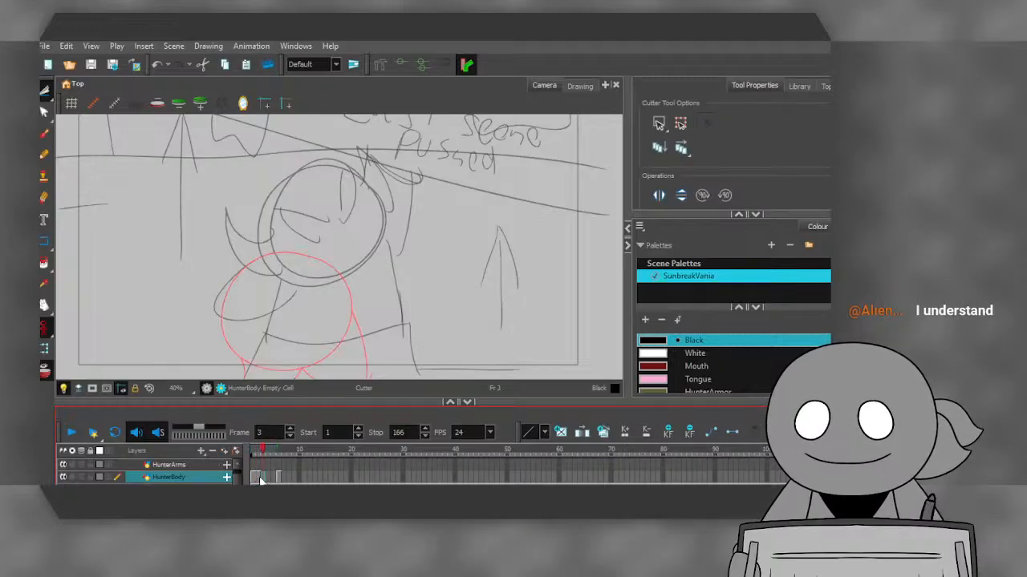
click(259, 479)
key(period)
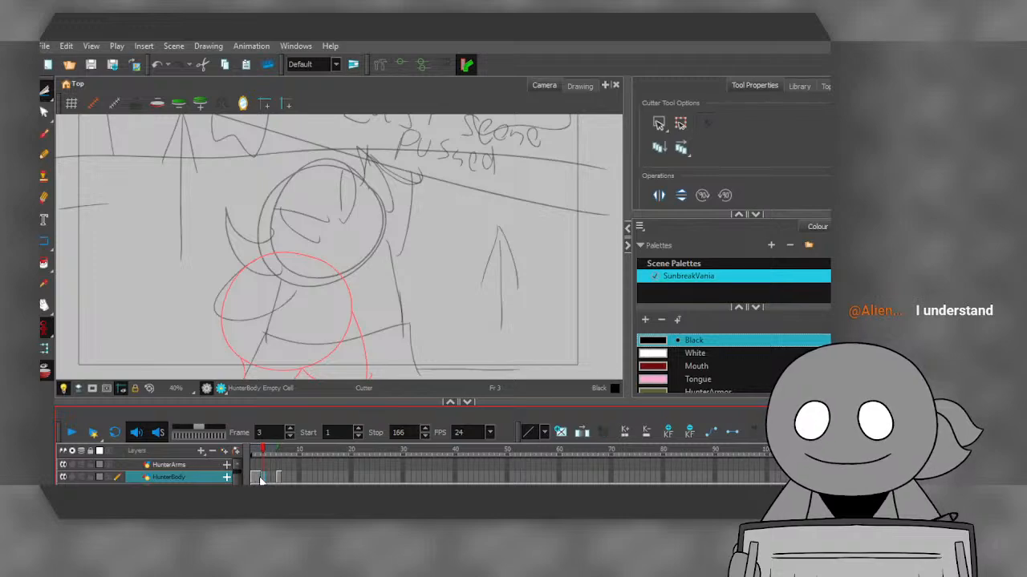
key(period)
key(period)
key(period)
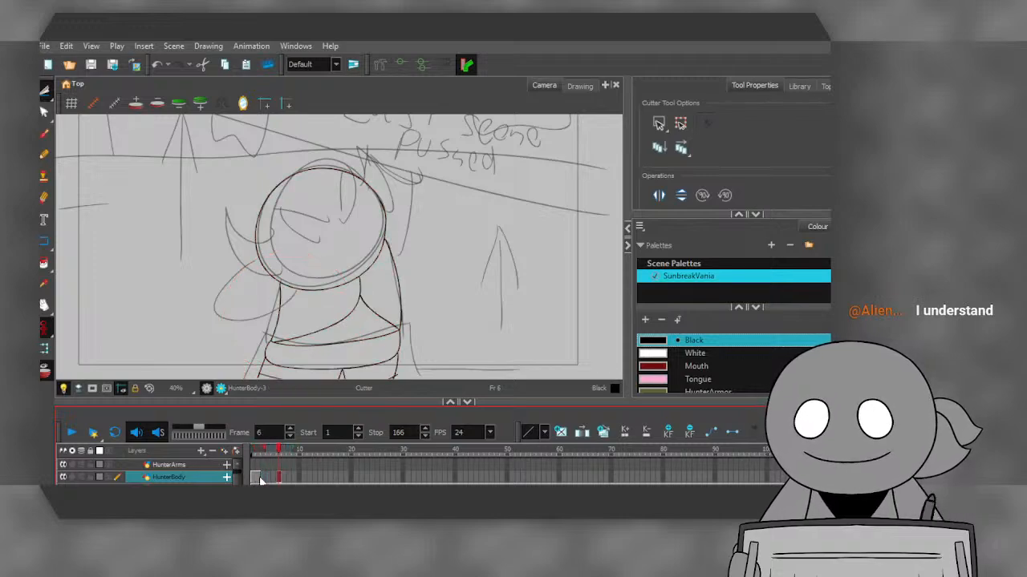
click(259, 479)
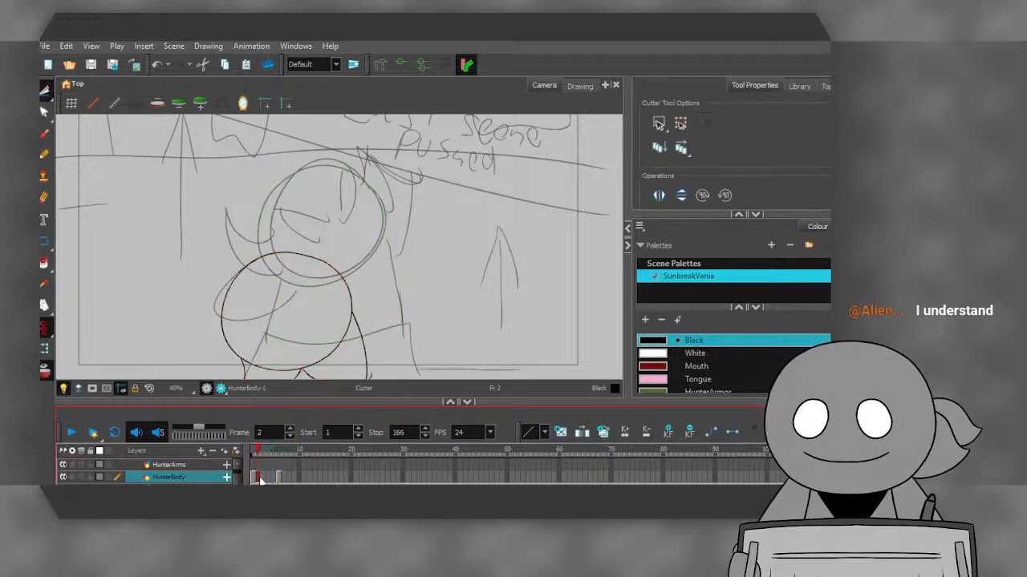
click(264, 479)
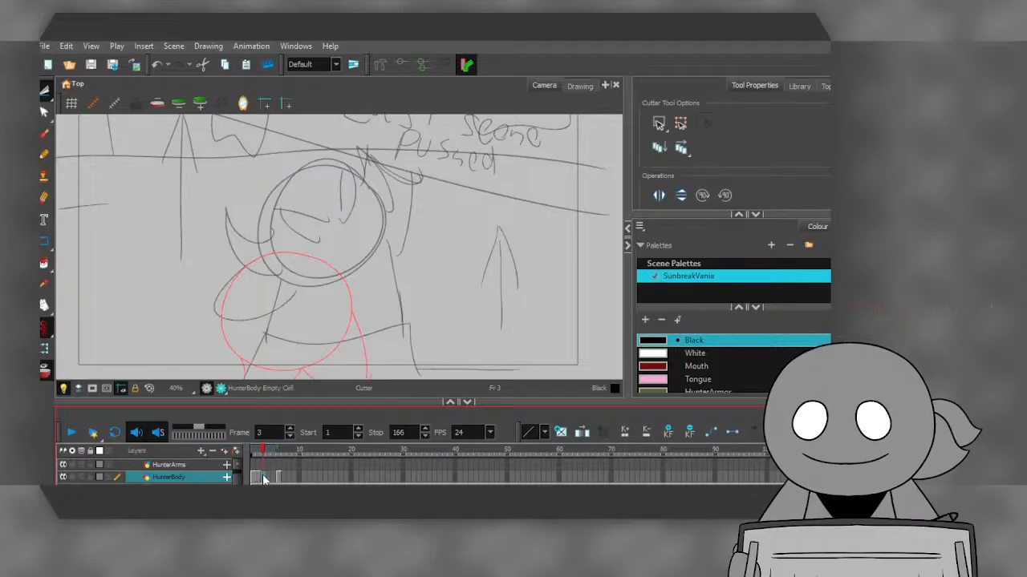
scroll(166, 465, down, 2)
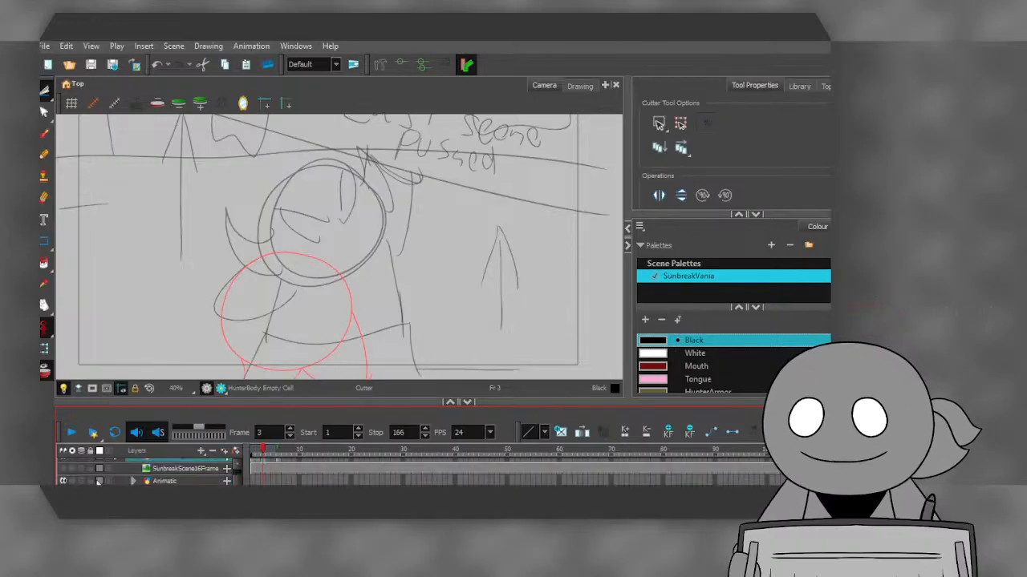
- Hide the SunbreakScene16Frame layer and turn on next-drawing onion skin on frame 3
click(63, 468)
scroll(167, 469, up, 1)
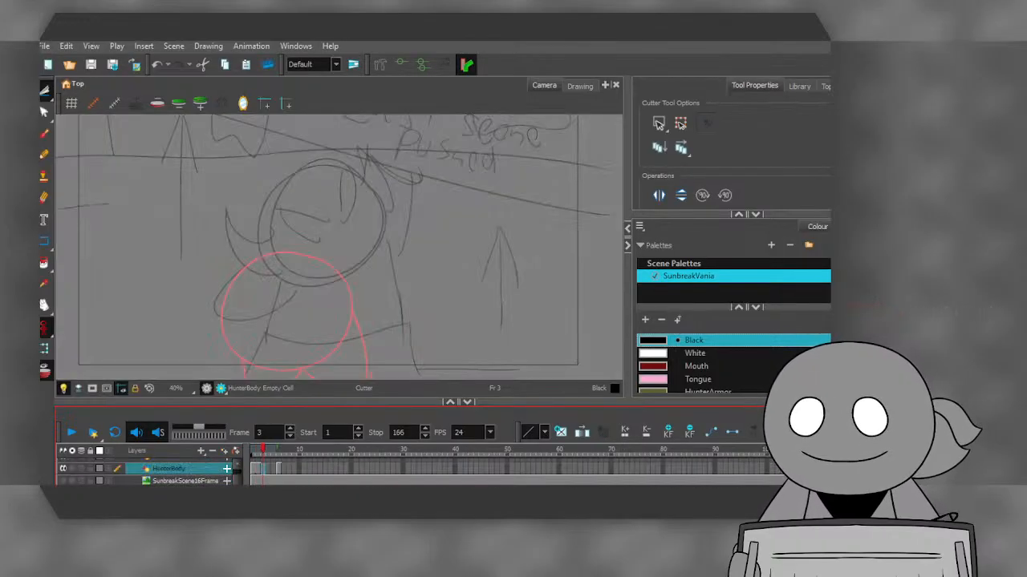
click(259, 469)
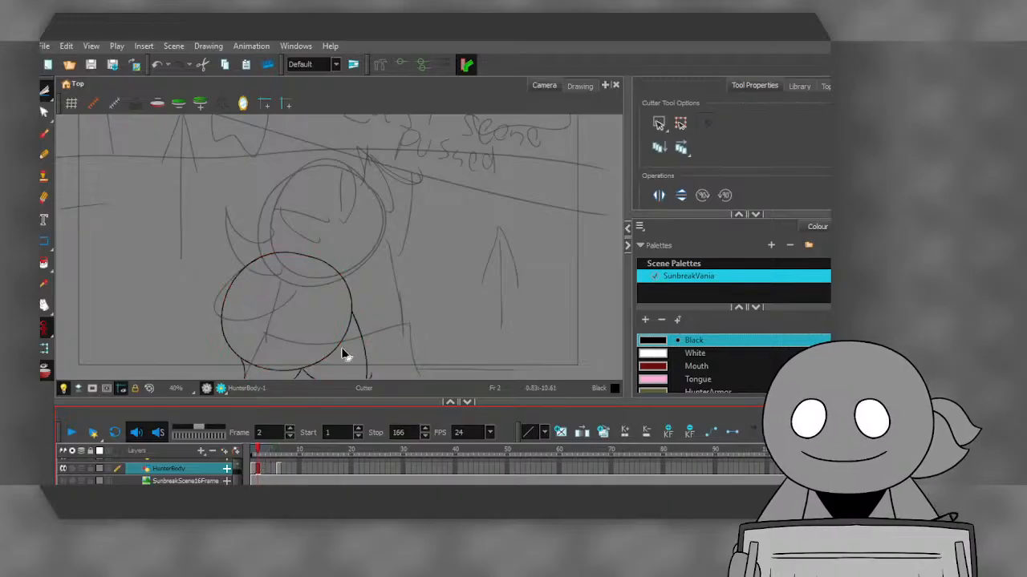
scroll(343, 349, down, 2)
scroll(340, 348, up, 2)
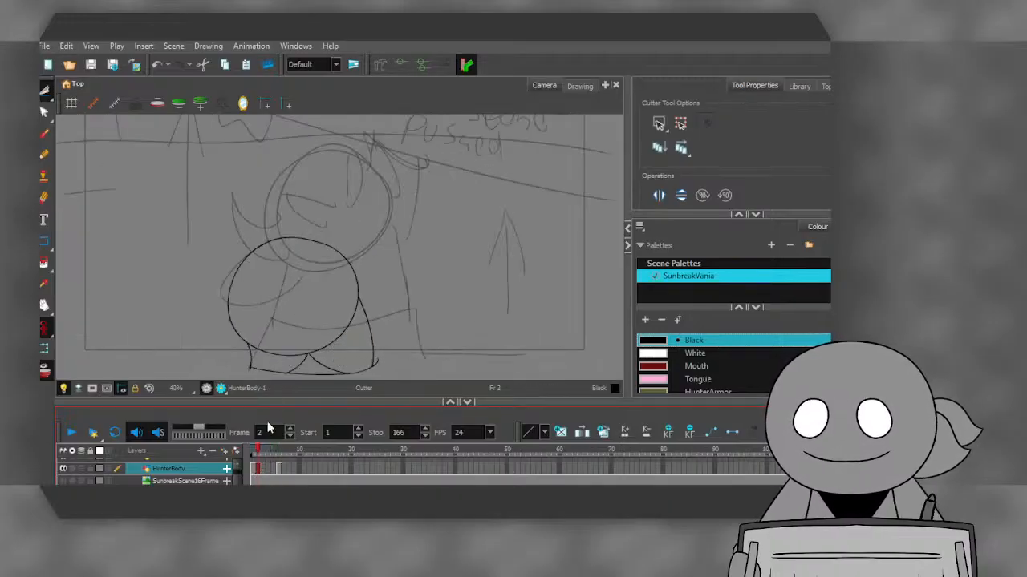
click(262, 471)
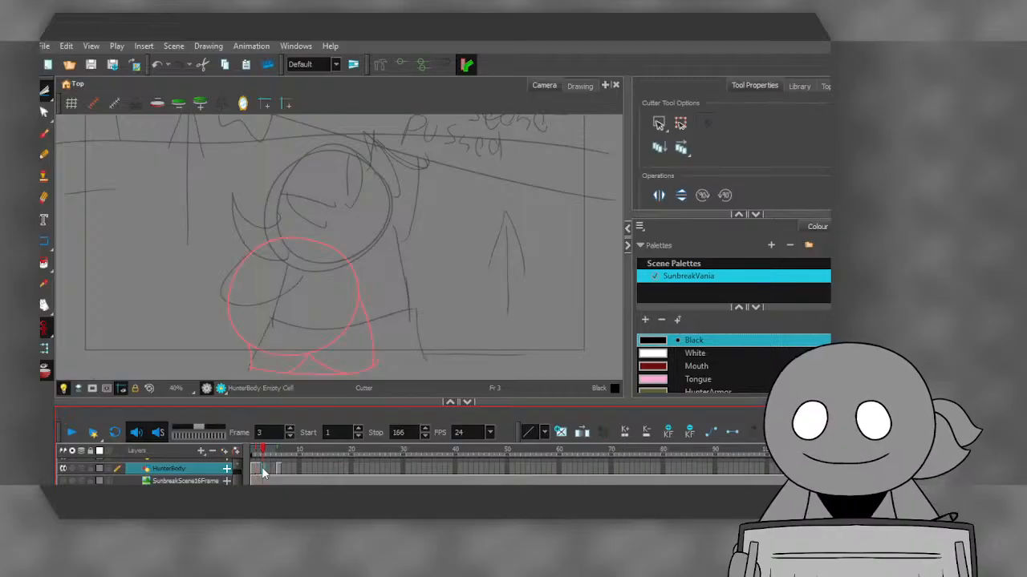
click(204, 103)
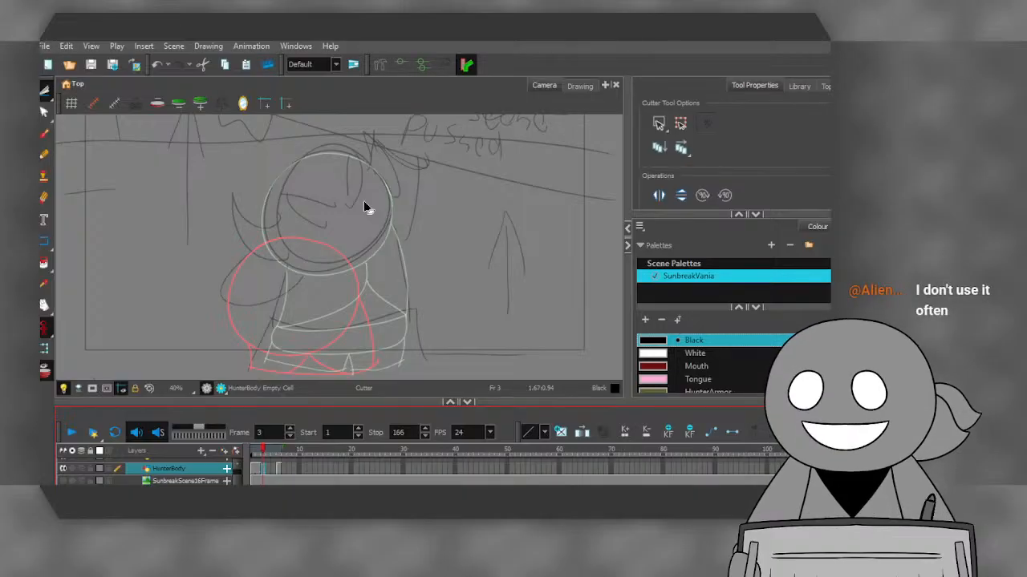
scroll(261, 295, up, 2)
- Ink a new black circle for the head on frame 3
click(44, 133)
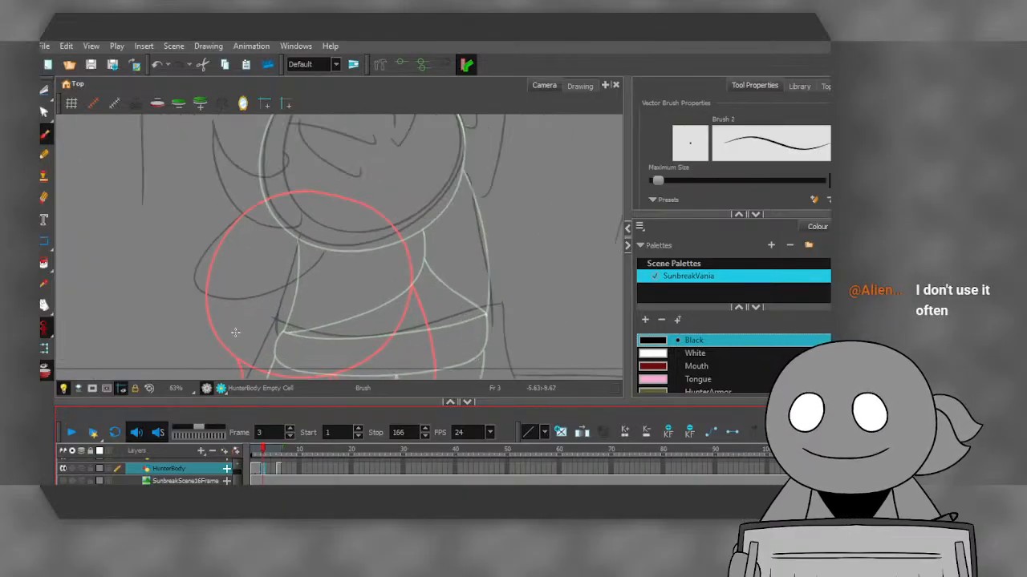
scroll(235, 332, up, 2)
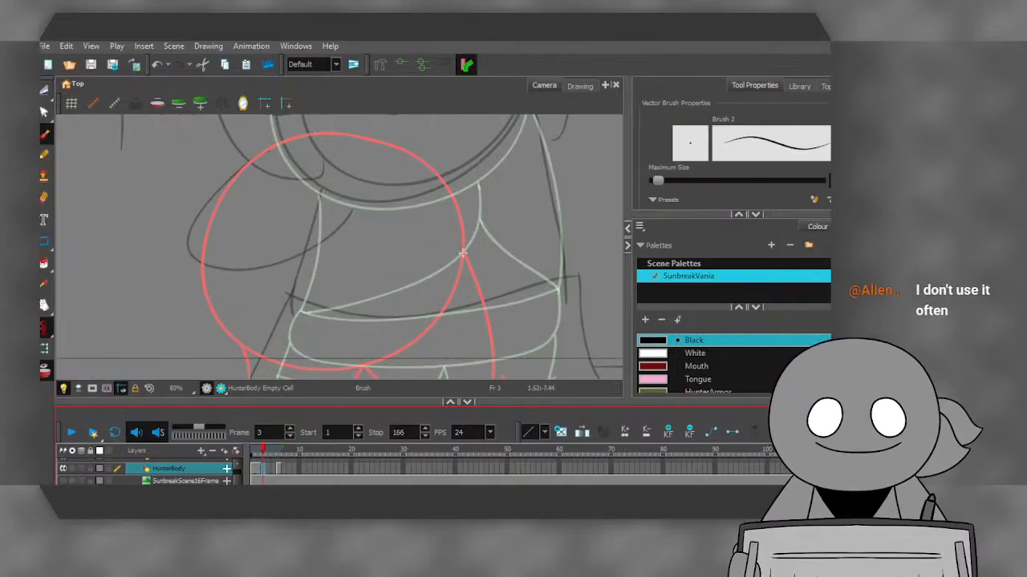
mouse_move(463, 252)
mouse_down()
mouse_move(450, 191)
mouse_move(430, 166)
mouse_move(349, 131)
mouse_up()
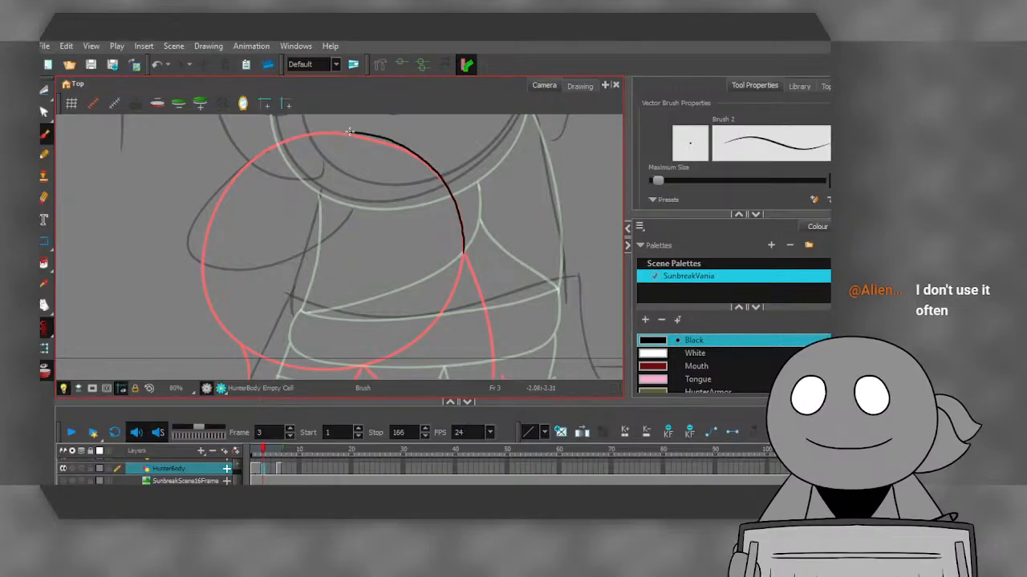
click(157, 64)
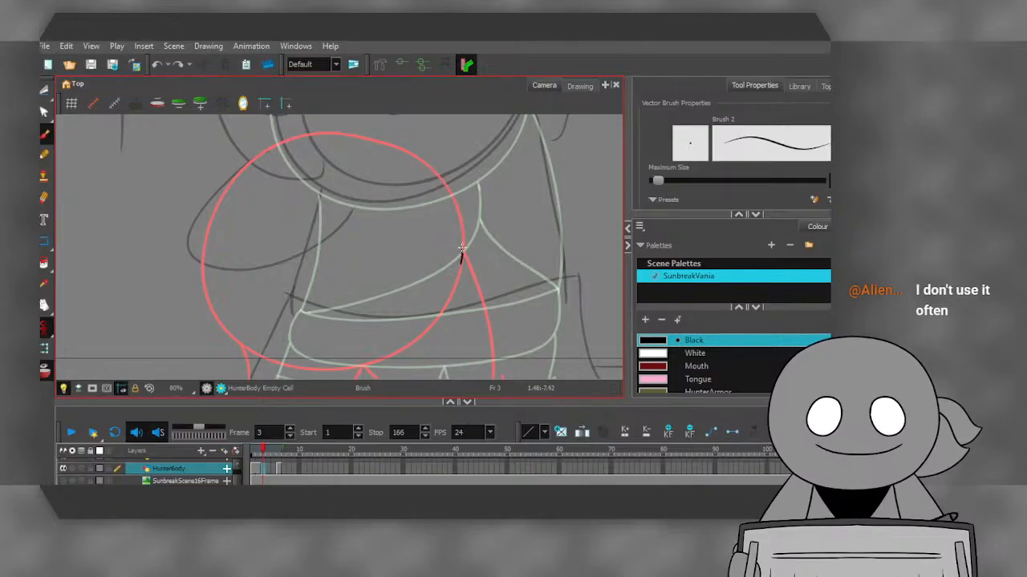
drag(462, 253, 445, 184)
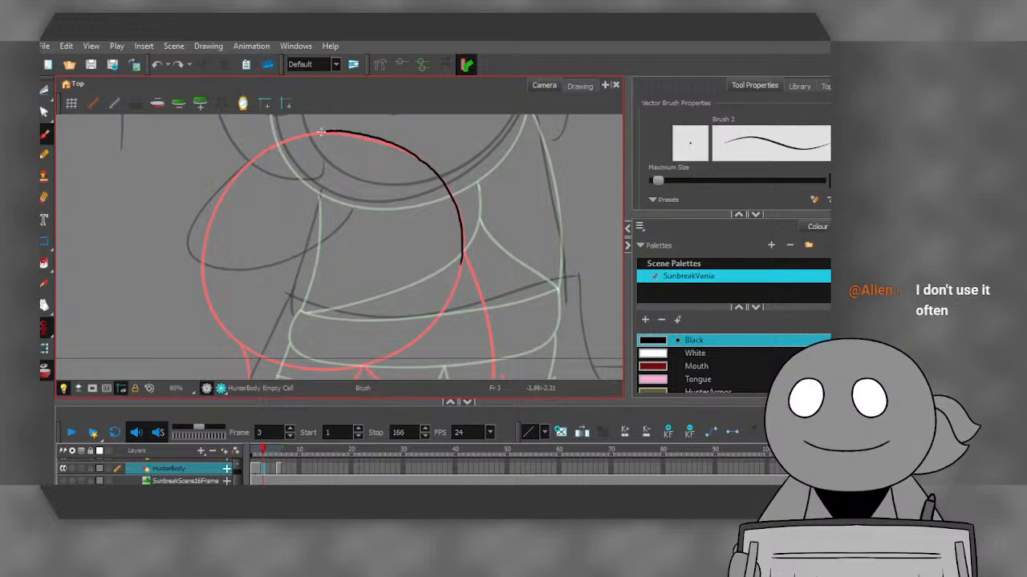
mouse_move(320, 132)
mouse_down()
mouse_move(256, 158)
mouse_move(216, 206)
mouse_move(204, 247)
mouse_move(219, 318)
mouse_move(281, 363)
mouse_move(347, 369)
mouse_move(411, 345)
mouse_move(462, 265)
mouse_up()
scroll(221, 204, down, 4)
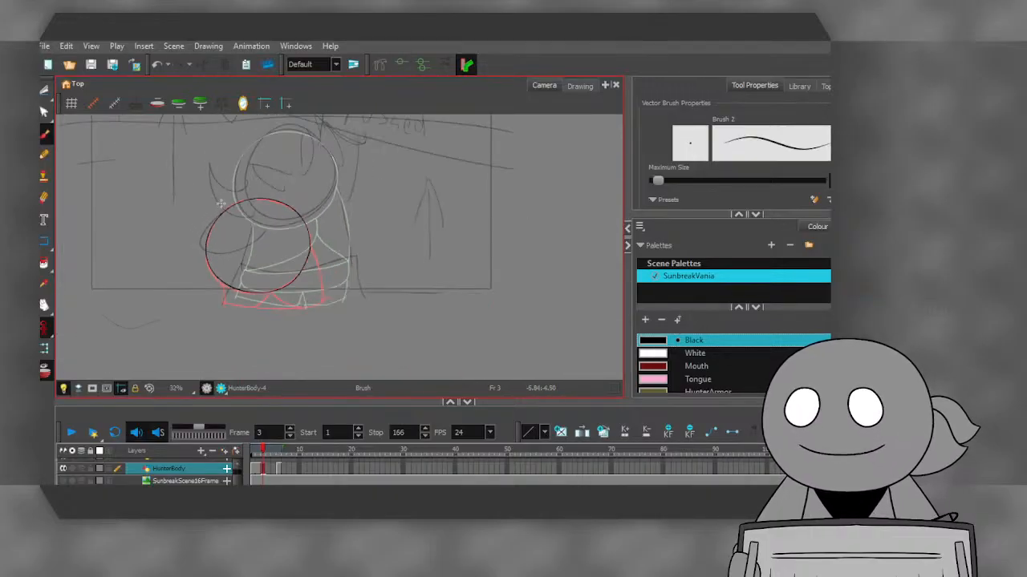
scroll(220, 204, up, 1)
- Move and rotate the inked circle into place over the head
click(44, 91)
click(212, 242)
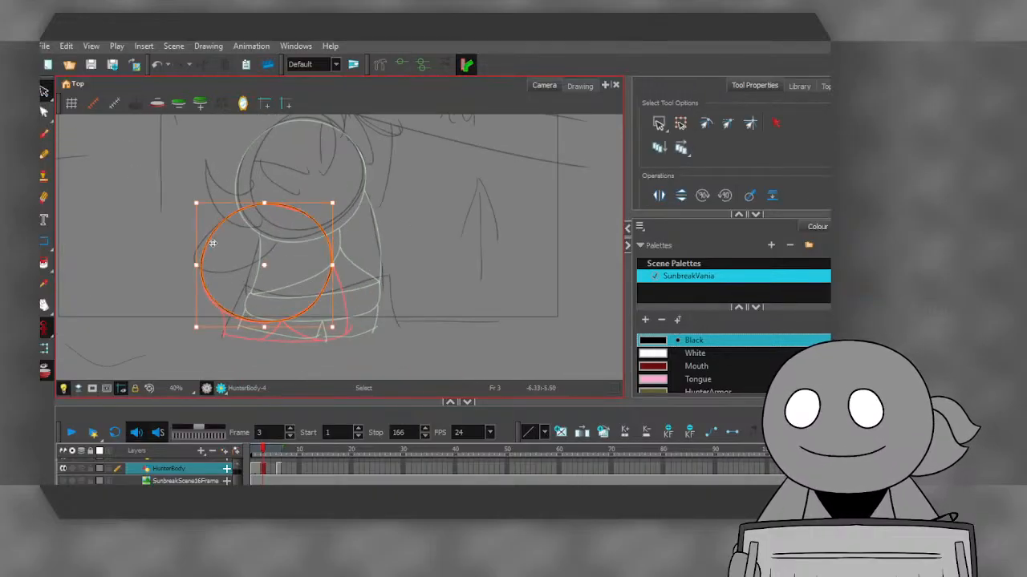
drag(207, 245, 224, 233)
drag(236, 218, 242, 225)
drag(221, 183, 200, 191)
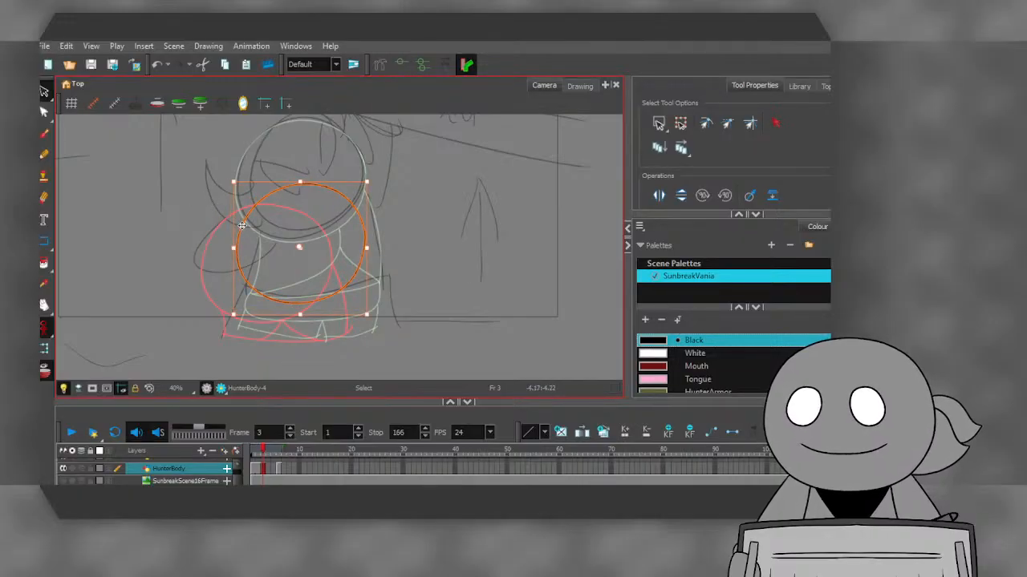
drag(240, 221, 243, 220)
click(205, 215)
scroll(279, 282, up, 2)
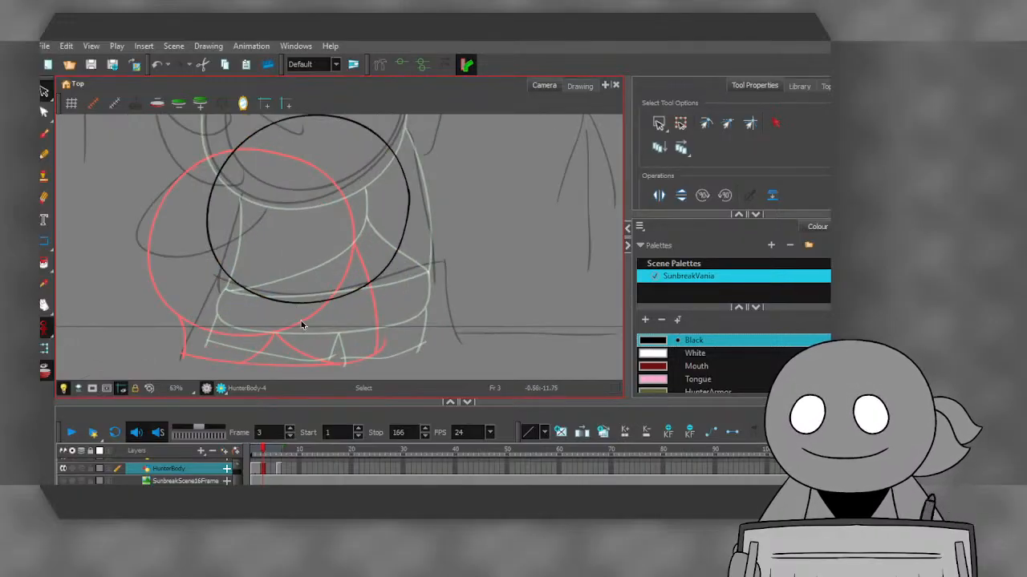
- Ink the body's side lines and a short lower vertical line, then compare with the neighbouring drawing
click(45, 133)
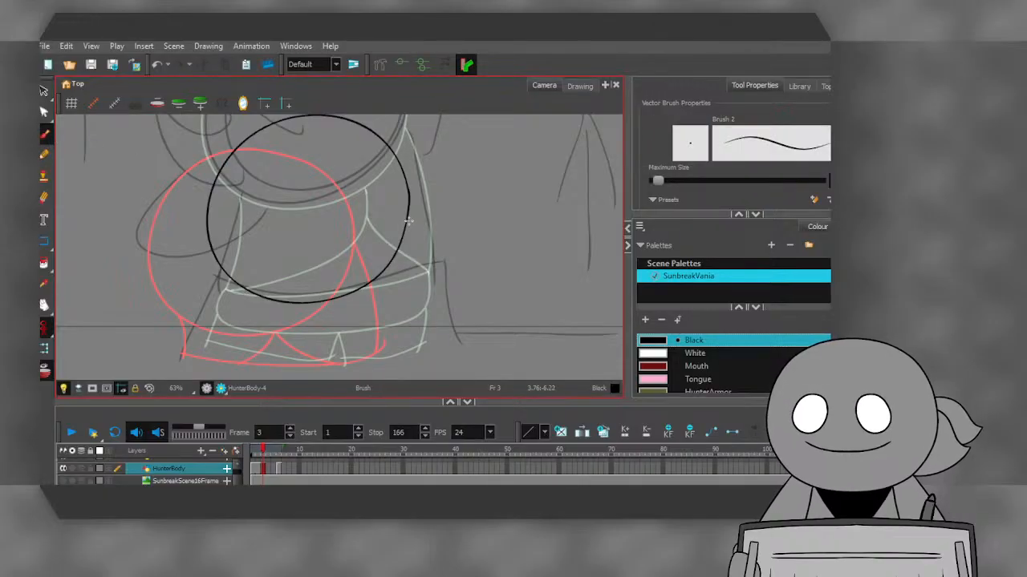
drag(405, 229, 412, 344)
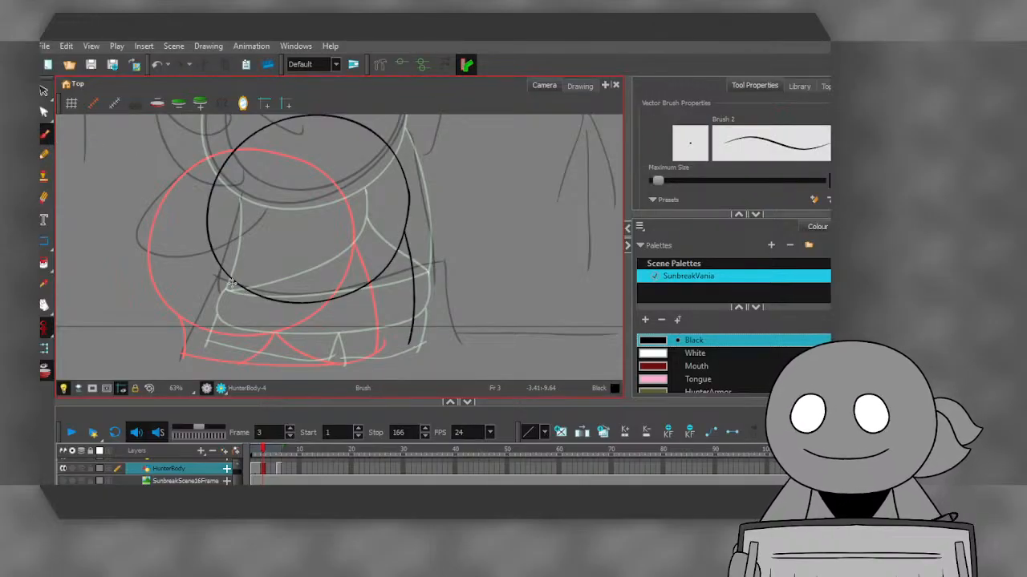
mouse_move(233, 289)
mouse_down()
mouse_move(226, 353)
mouse_move(281, 360)
mouse_move(410, 335)
mouse_up()
mouse_move(340, 294)
mouse_down()
mouse_move(339, 322)
mouse_move(306, 365)
mouse_up()
click(156, 64)
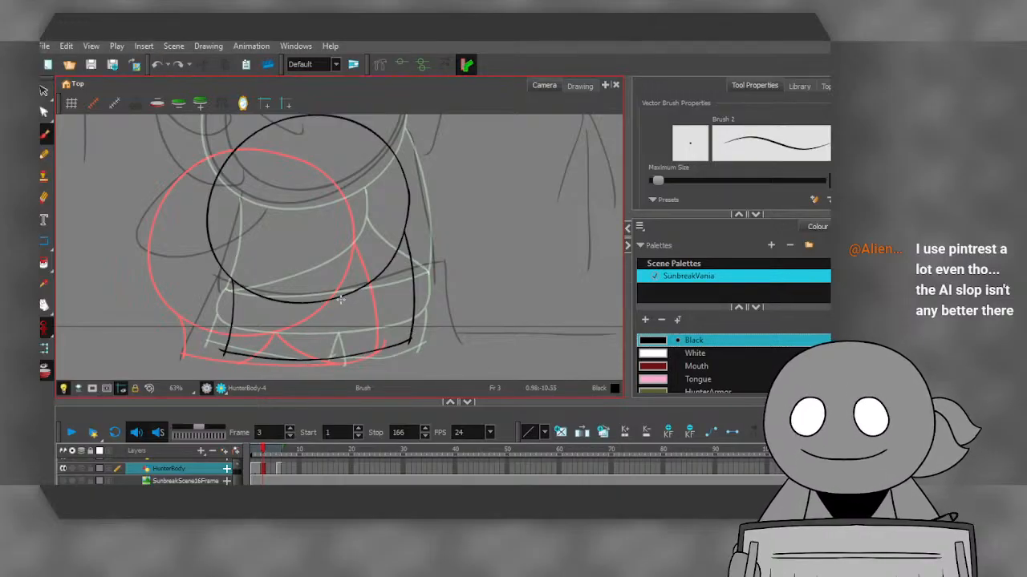
mouse_move(340, 298)
mouse_down()
mouse_move(338, 340)
mouse_move(316, 367)
mouse_move(363, 354)
mouse_up()
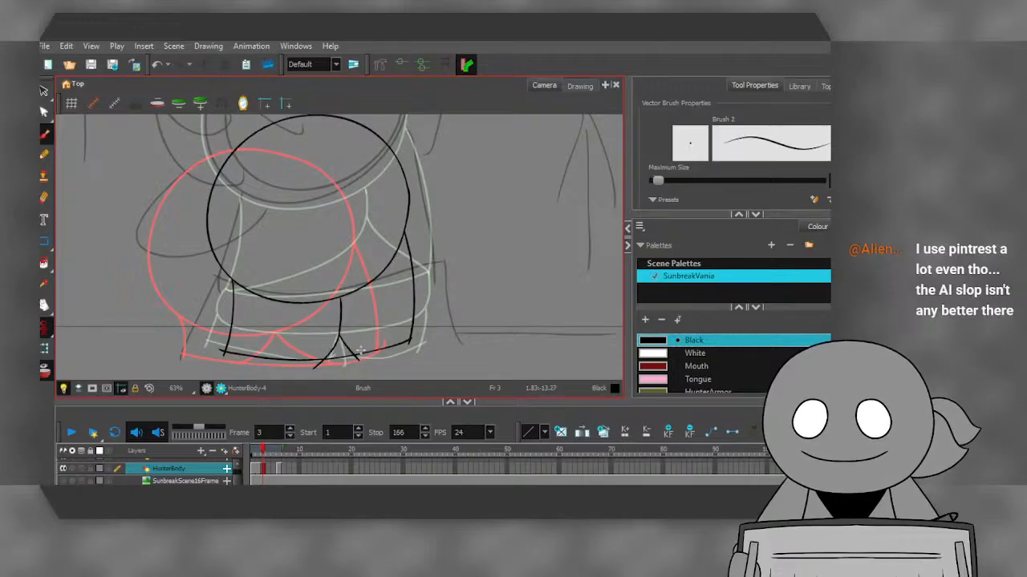
key(comma)
key(period)
scroll(361, 350, down, 2)
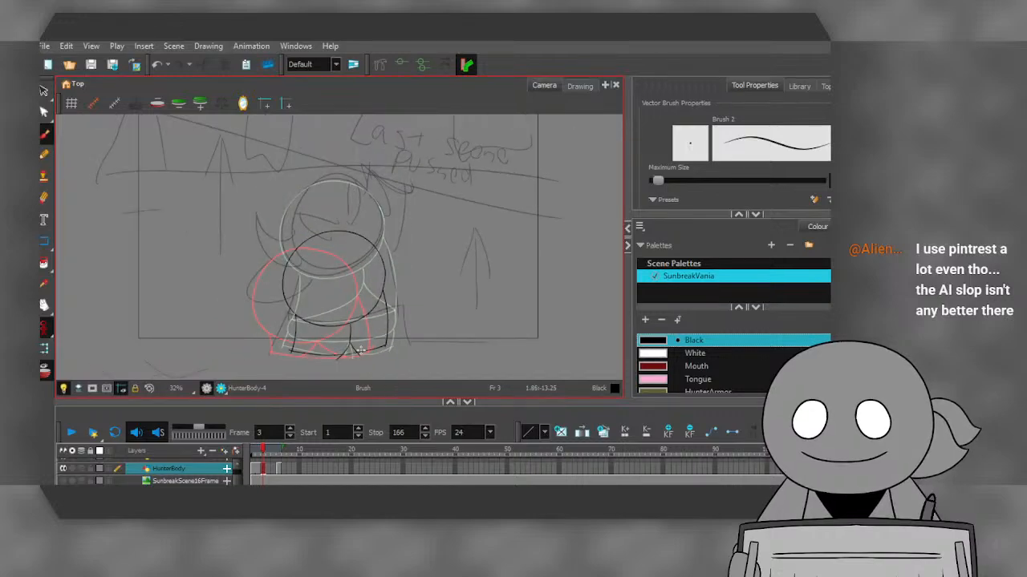
- On frame 4, trace the black head circle over the onion-skin guide, undoing and redrawing until it fits
click(273, 471)
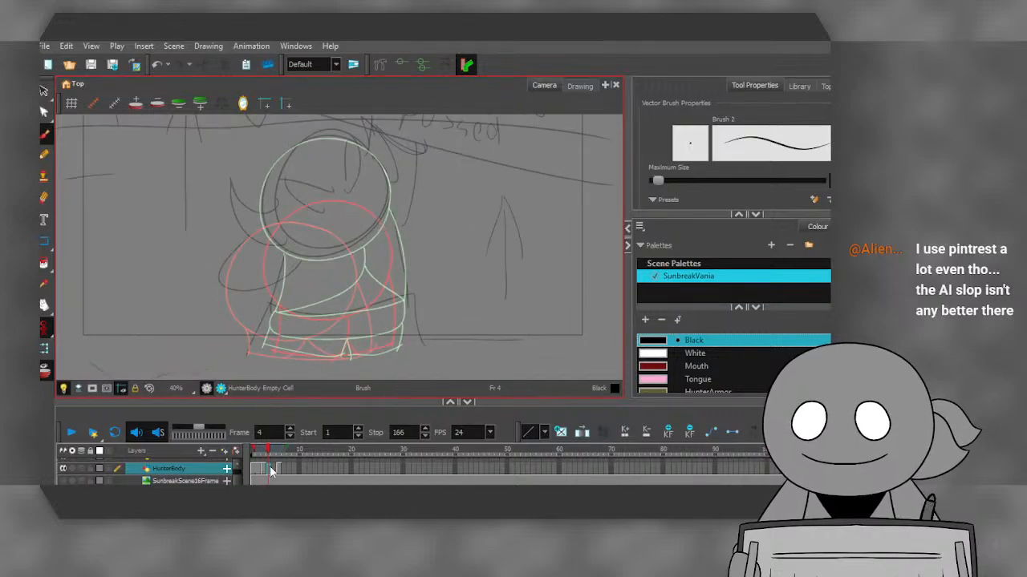
scroll(335, 203, up, 2)
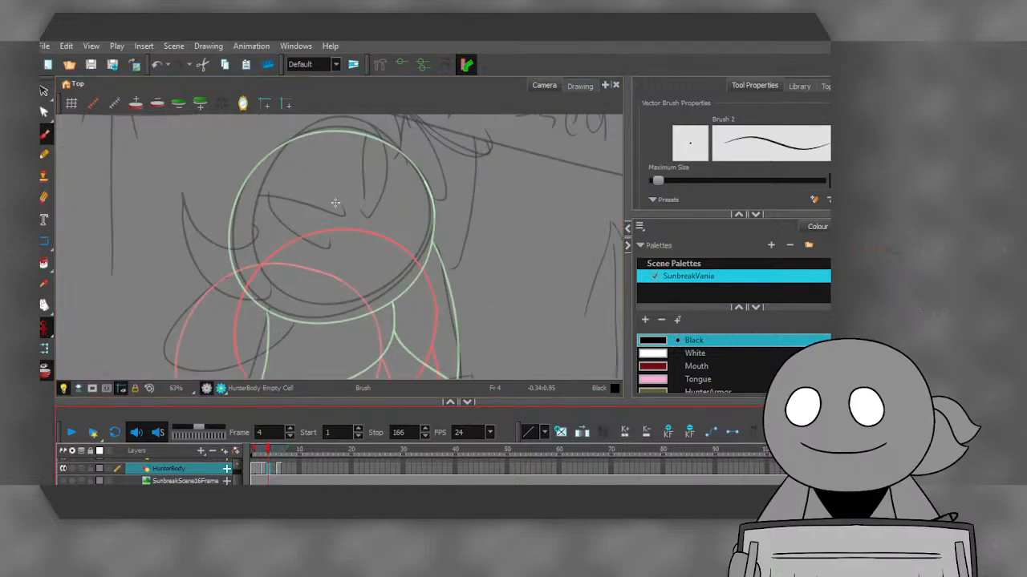
mouse_move(434, 227)
mouse_down()
mouse_move(430, 199)
mouse_move(388, 146)
mouse_up()
click(157, 64)
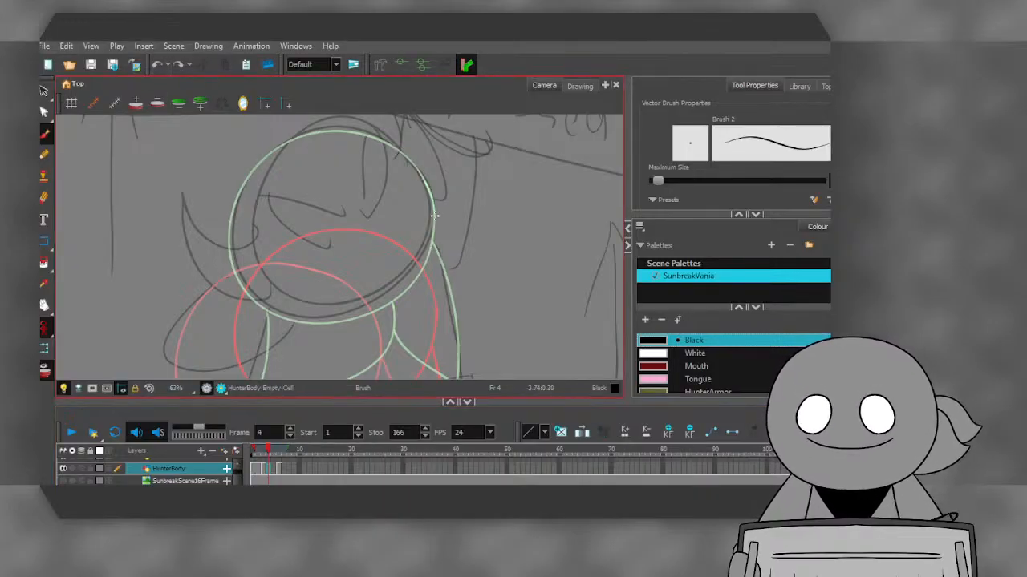
mouse_move(435, 217)
mouse_down()
mouse_move(417, 169)
mouse_move(383, 141)
mouse_move(300, 138)
mouse_move(274, 153)
mouse_move(236, 208)
mouse_move(231, 253)
mouse_move(248, 293)
mouse_move(328, 319)
mouse_move(411, 289)
mouse_move(427, 260)
mouse_move(431, 195)
mouse_move(404, 155)
mouse_move(343, 128)
mouse_up()
click(158, 65)
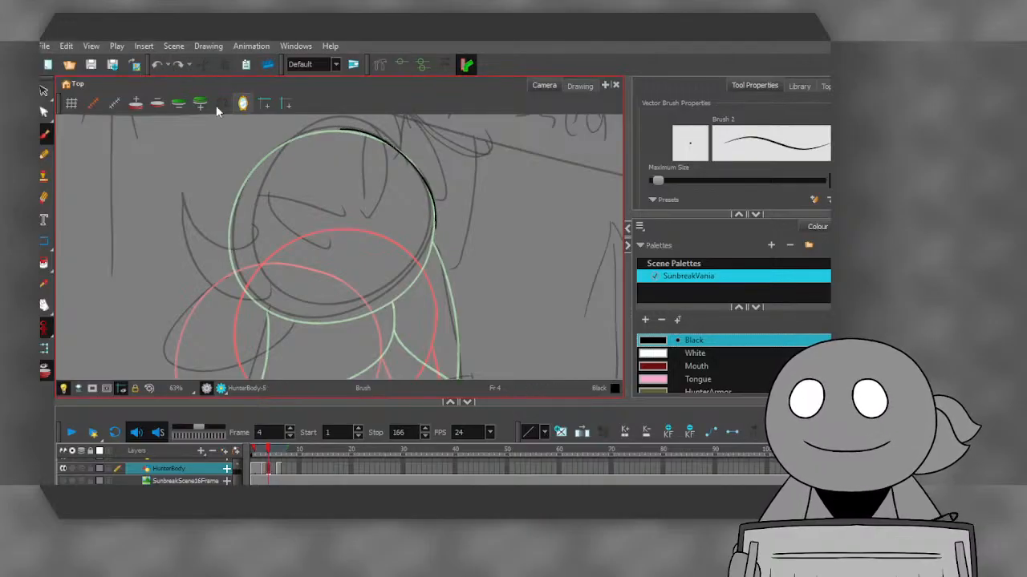
click(158, 65)
mouse_move(434, 229)
mouse_down()
mouse_move(429, 184)
mouse_move(387, 139)
mouse_move(320, 130)
mouse_move(275, 148)
mouse_move(246, 182)
mouse_move(229, 239)
mouse_move(248, 295)
mouse_move(292, 319)
mouse_move(353, 318)
mouse_move(403, 297)
mouse_move(429, 249)
mouse_move(430, 193)
mouse_move(396, 149)
mouse_move(347, 129)
mouse_move(272, 148)
mouse_move(236, 199)
mouse_move(229, 246)
mouse_move(249, 298)
mouse_move(302, 324)
mouse_move(373, 314)
mouse_move(406, 294)
mouse_move(433, 231)
mouse_up()
click(163, 65)
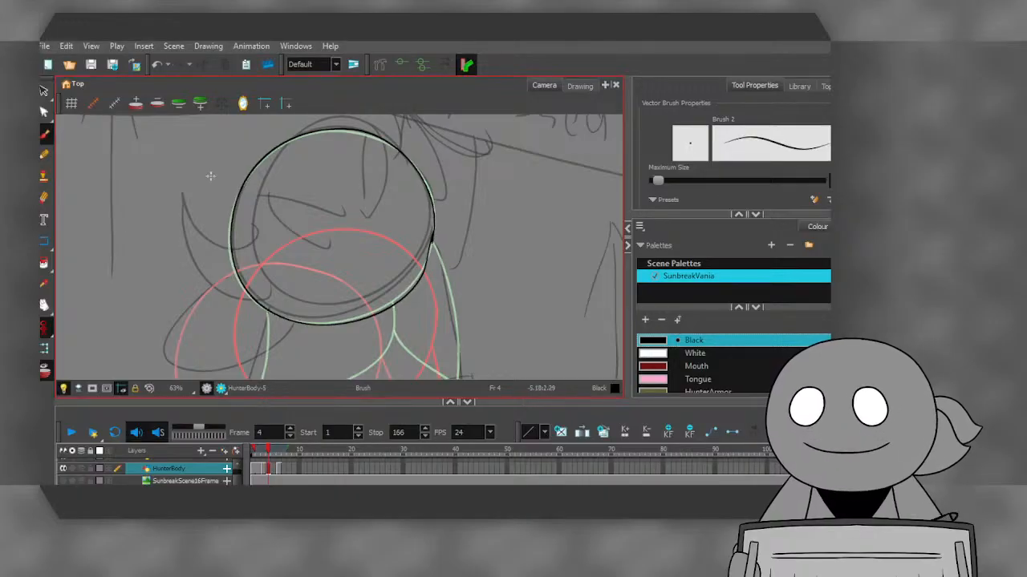
click(157, 64)
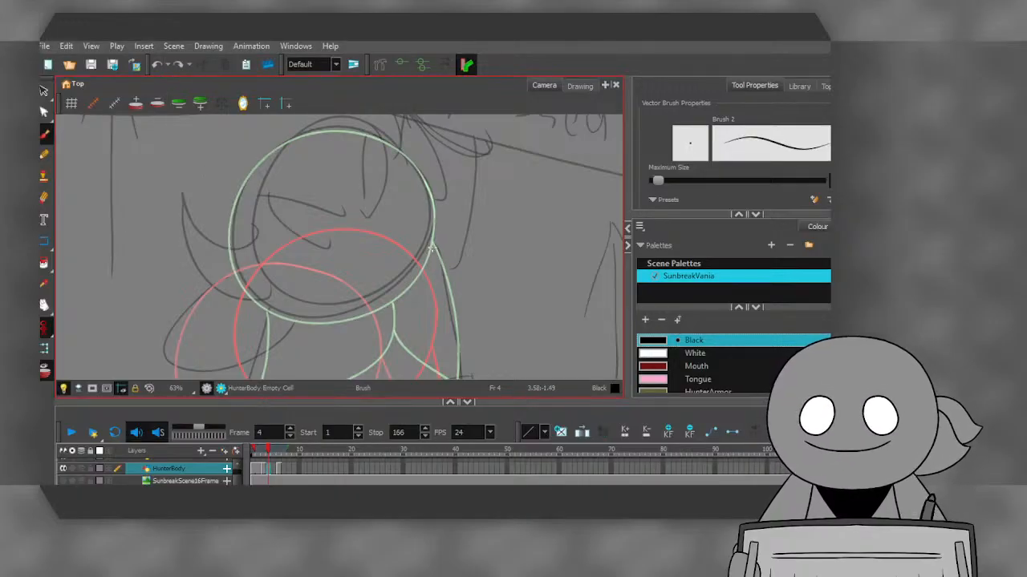
mouse_move(431, 249)
mouse_down()
mouse_move(432, 210)
mouse_move(414, 166)
mouse_move(369, 135)
mouse_move(311, 128)
mouse_move(264, 153)
mouse_move(234, 200)
mouse_move(229, 257)
mouse_move(261, 306)
mouse_move(308, 325)
mouse_move(370, 316)
mouse_move(417, 281)
mouse_move(434, 233)
mouse_up()
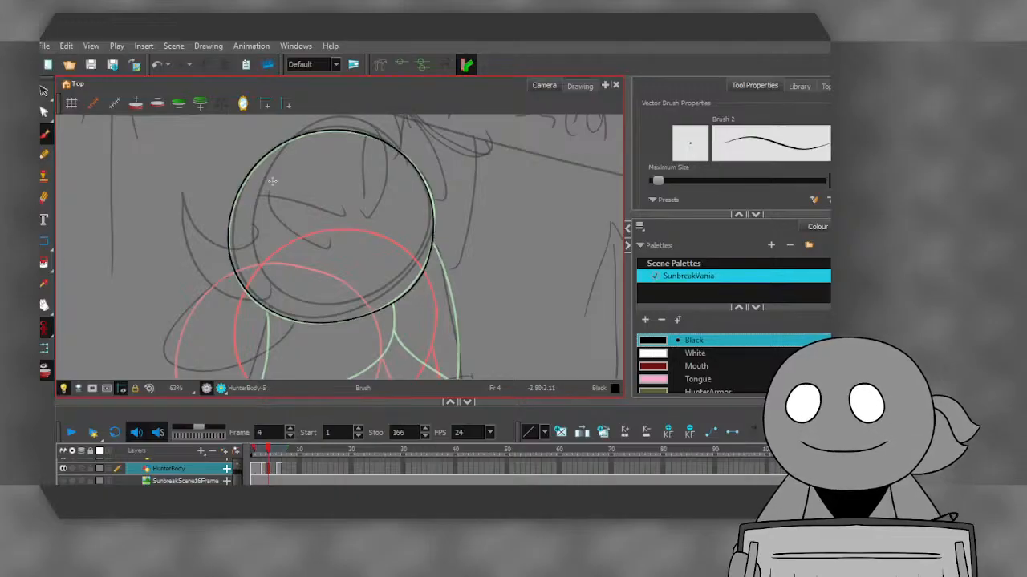
scroll(272, 181, down, 3)
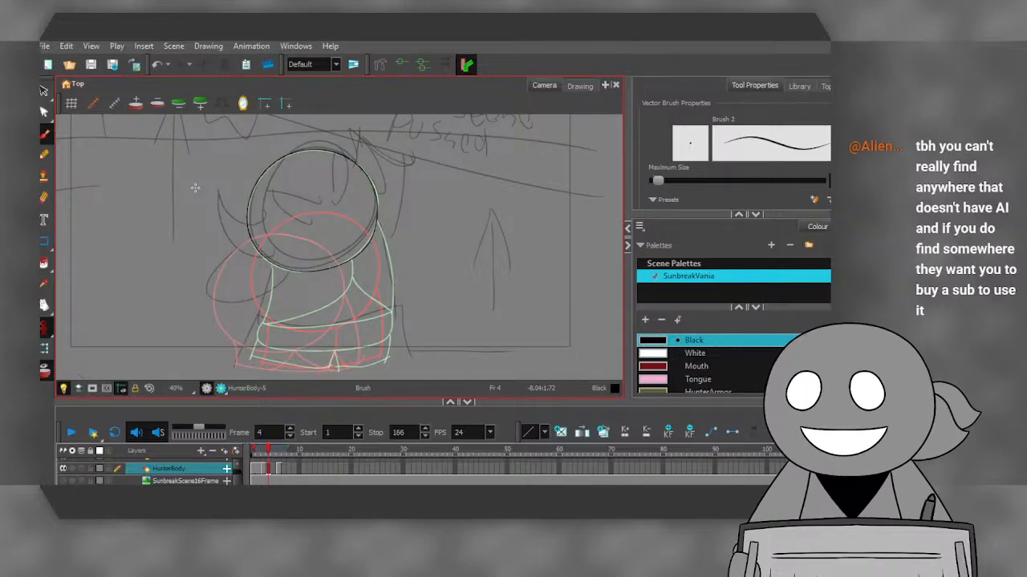
key(alt+s)
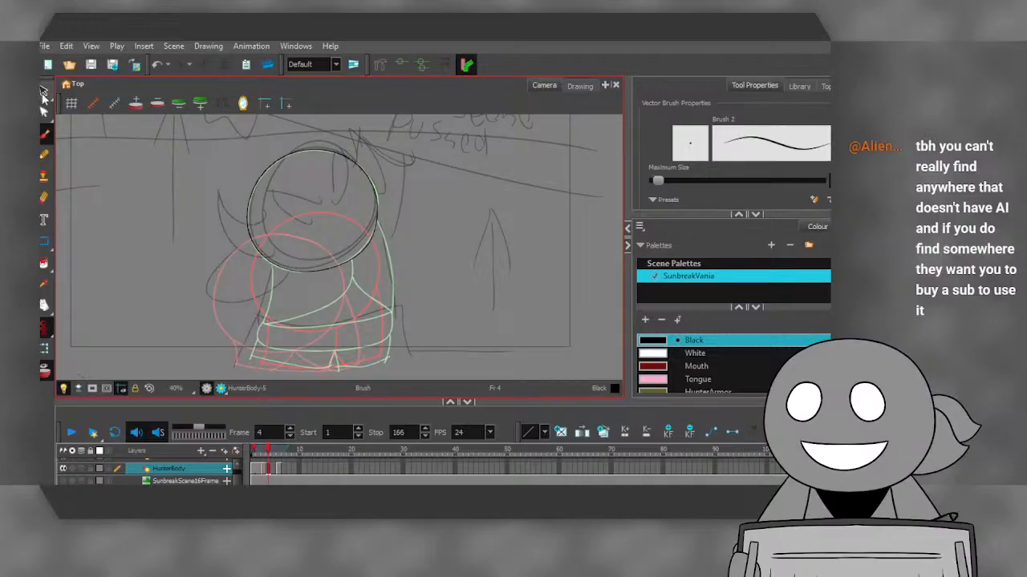
- Move frame 4's black head circle slightly lower, then view frame 3 for comparison
click(357, 165)
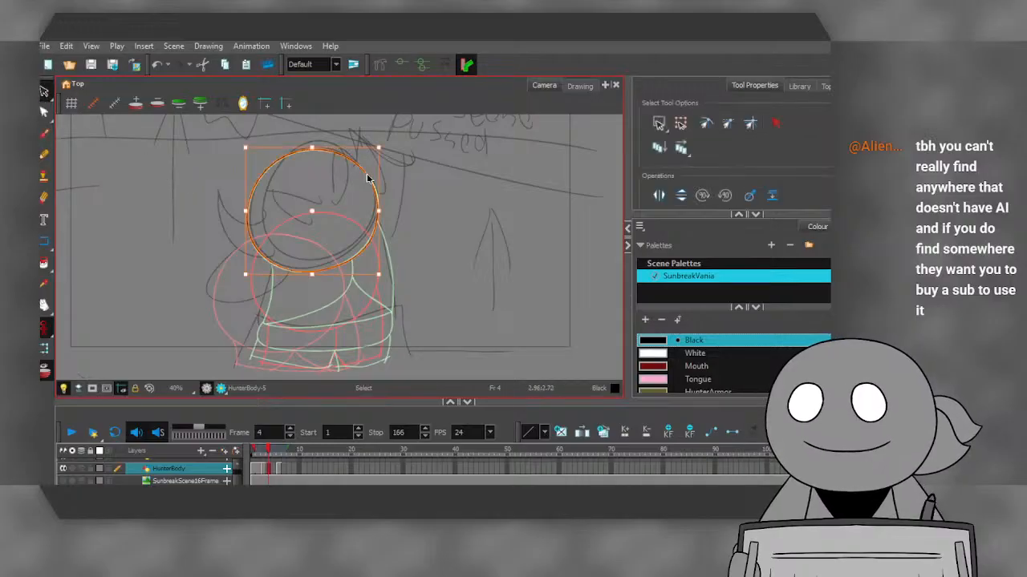
drag(371, 184, 376, 218)
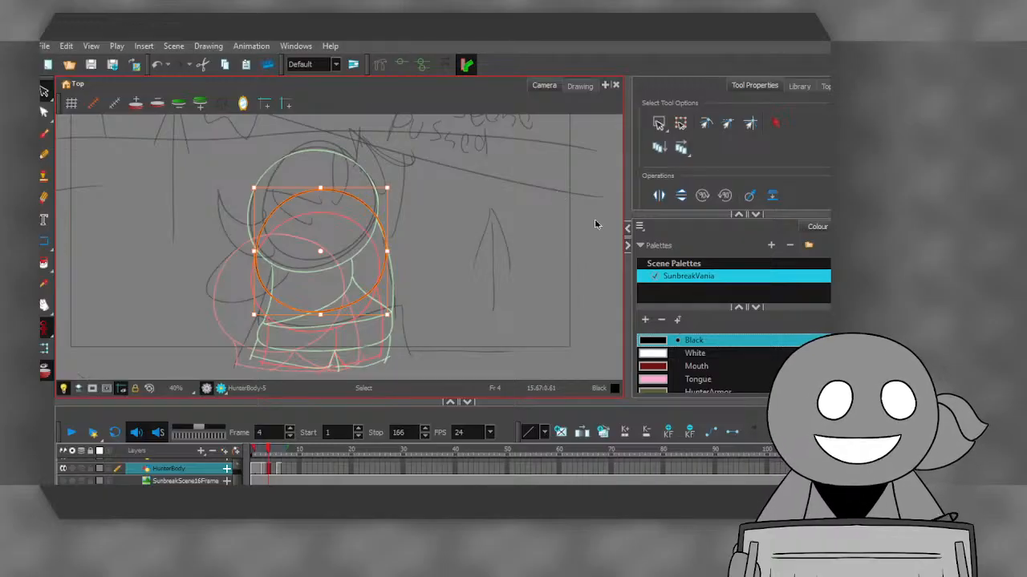
click(262, 470)
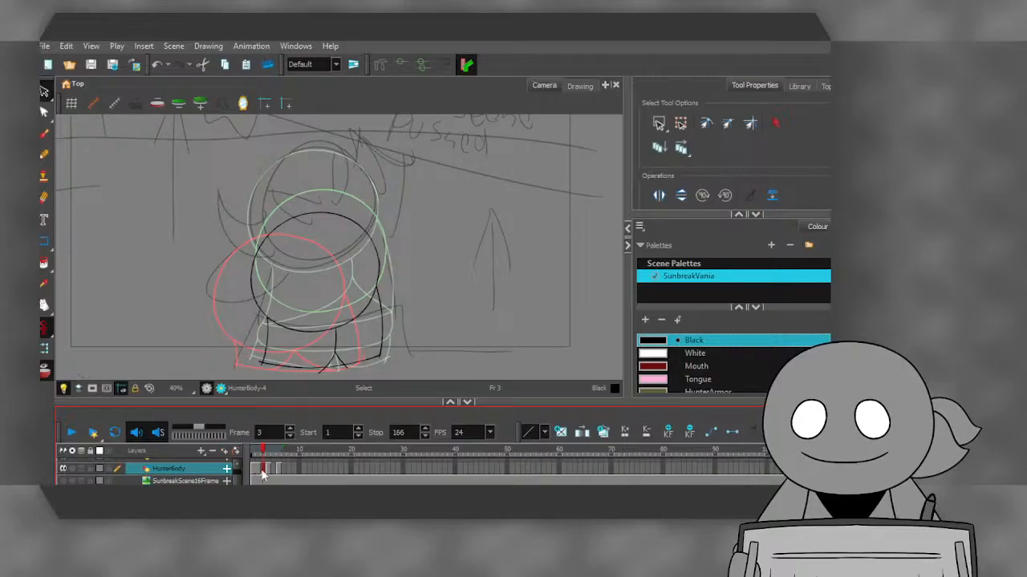
- With the Brush selected, flip through frames 1–5 to check the head's motion, ending on frame 4
click(268, 471)
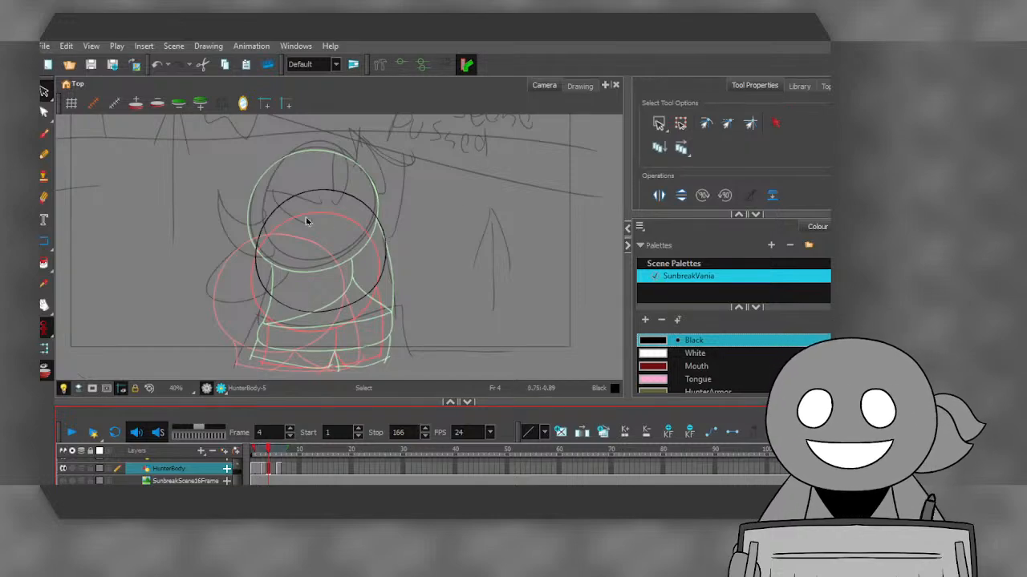
click(44, 134)
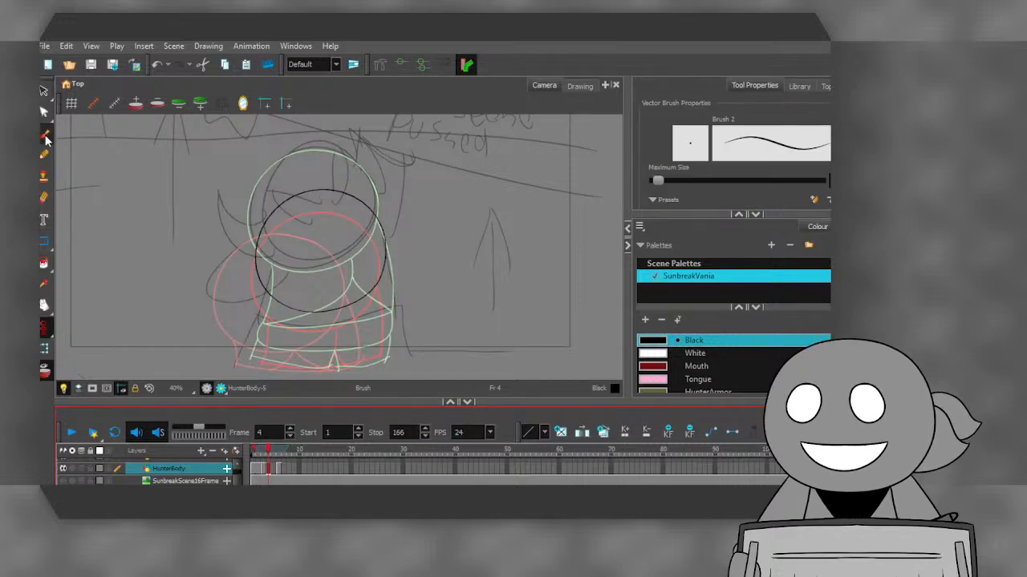
click(265, 470)
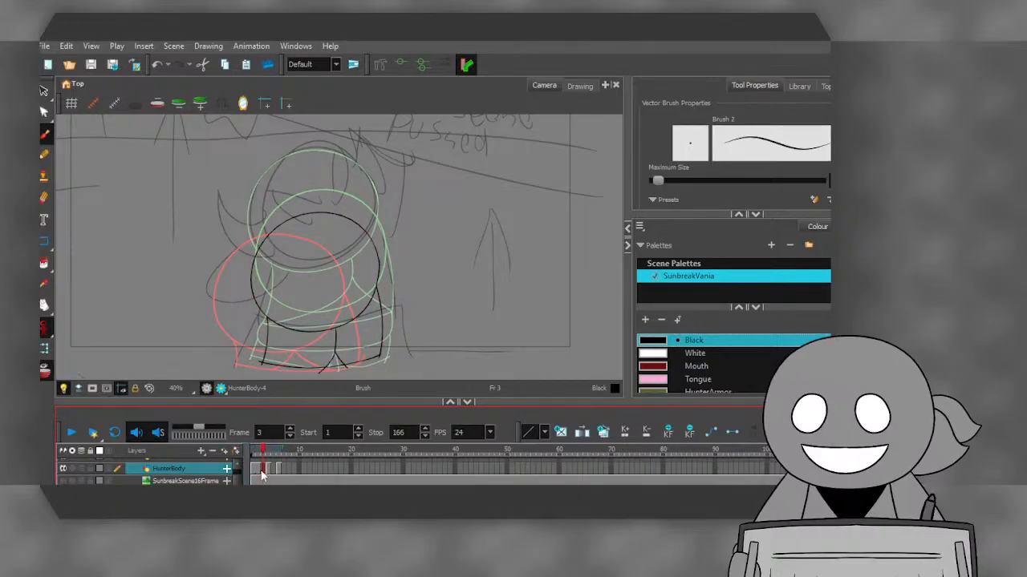
click(271, 472)
drag(267, 475, 259, 474)
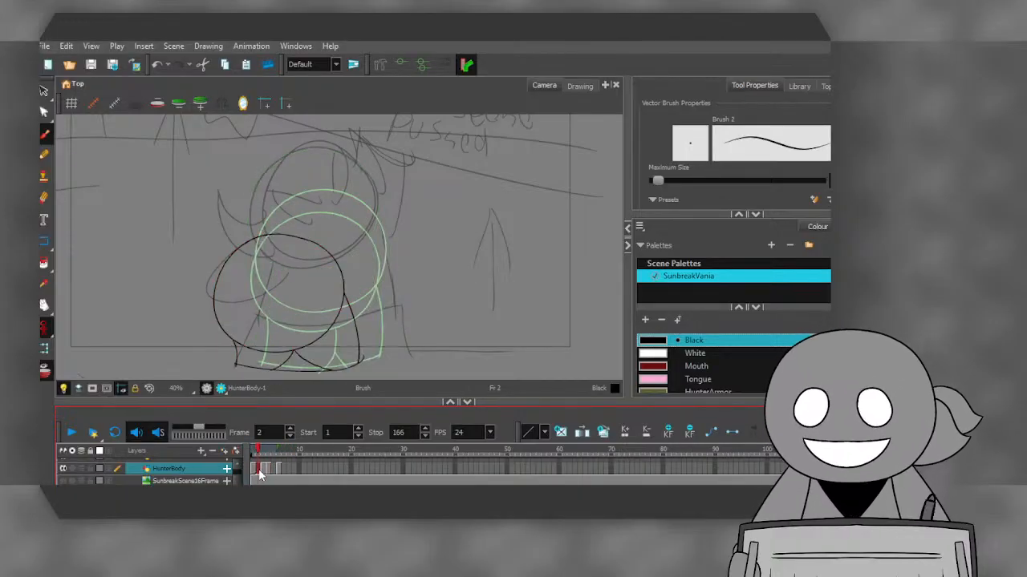
click(269, 474)
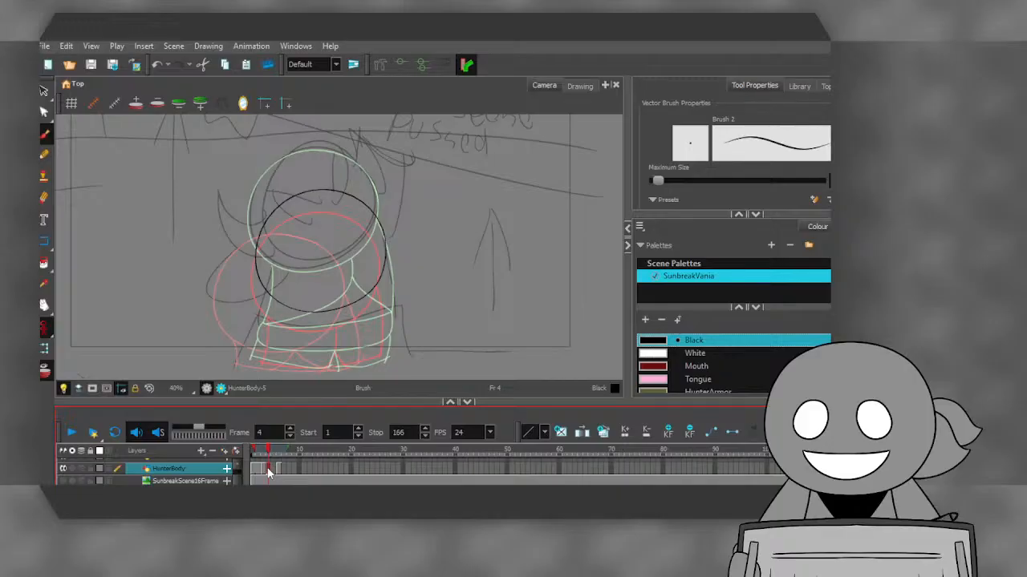
click(264, 472)
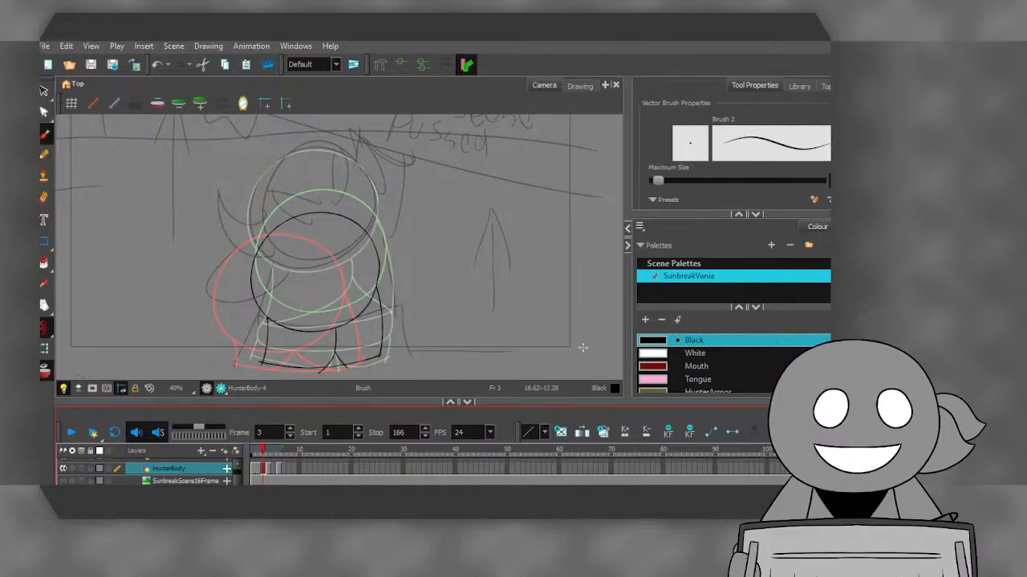
click(253, 467)
click(274, 470)
click(267, 470)
click(264, 469)
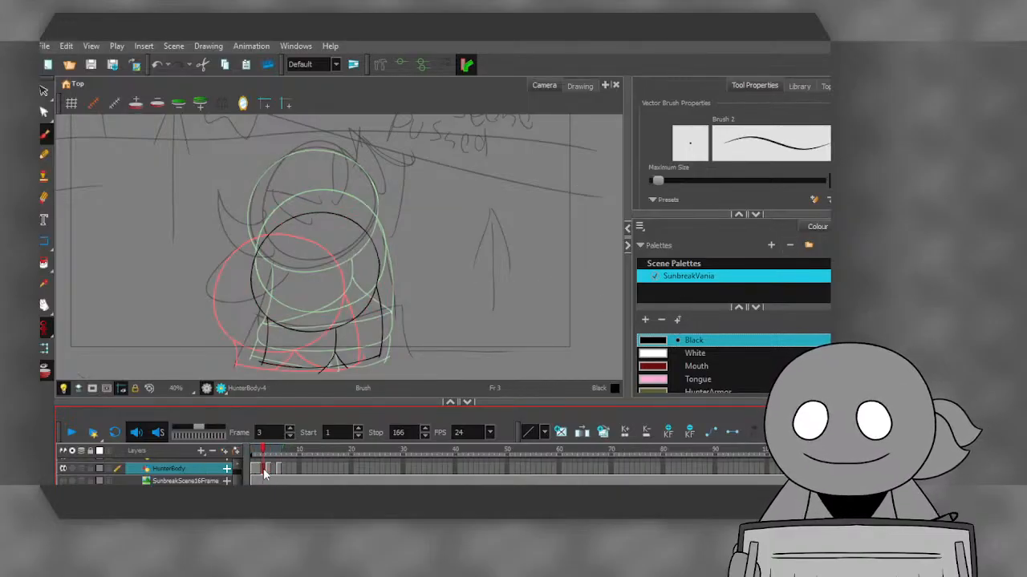
click(269, 471)
click(264, 470)
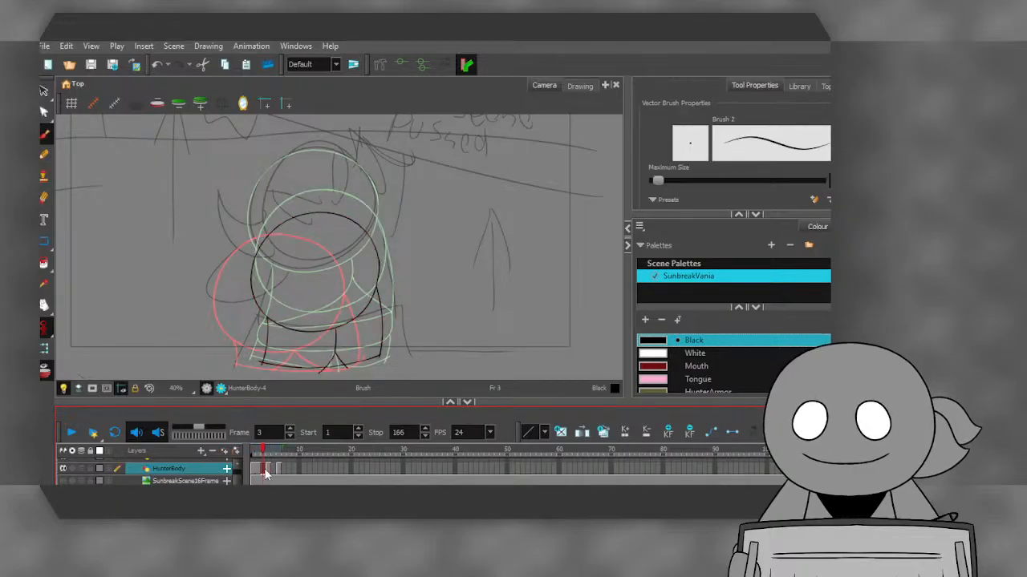
click(267, 471)
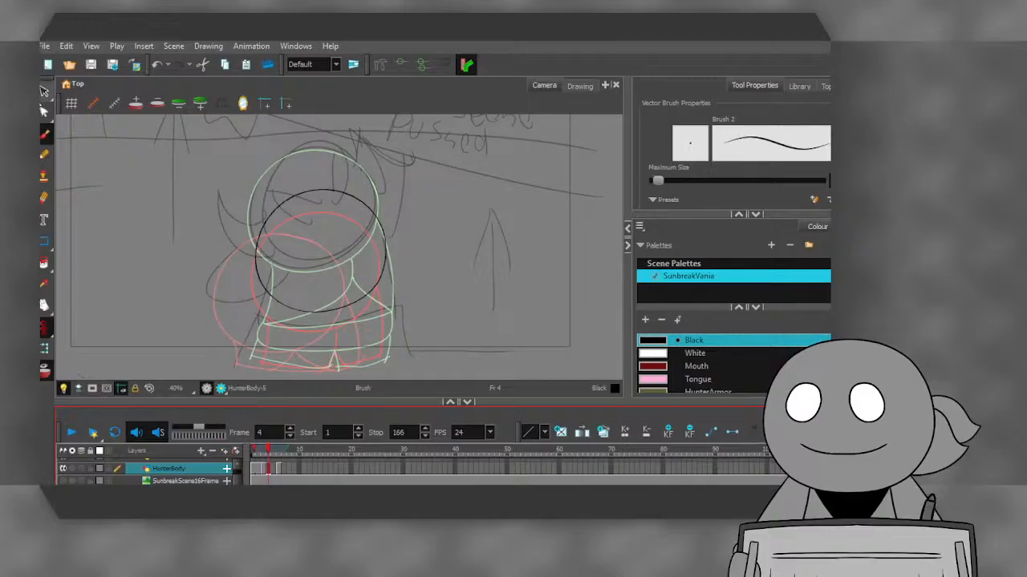
- Select frame 4's head circle and nudge it slightly up and to the left
click(44, 90)
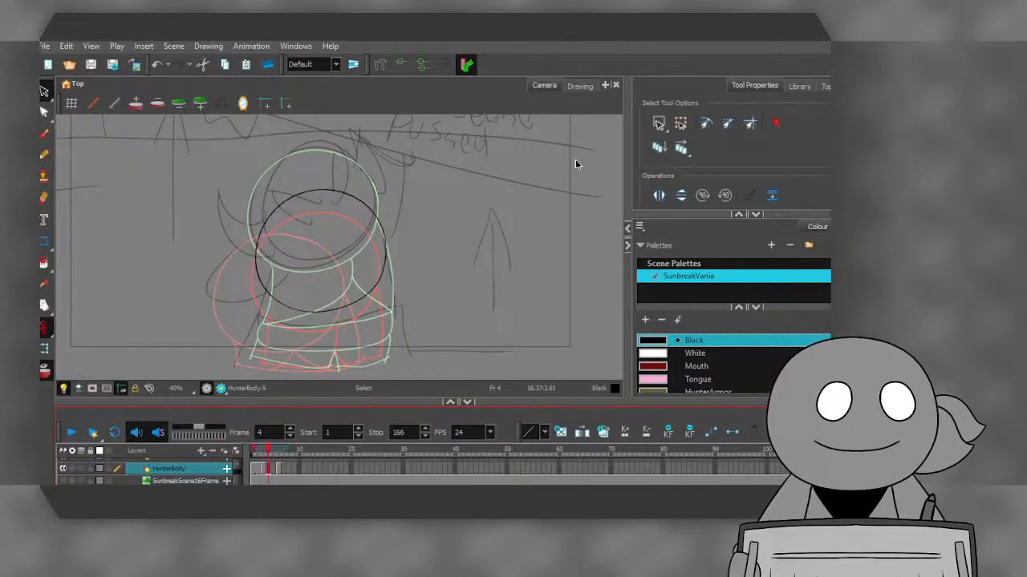
scroll(293, 206, up, 3)
scroll(295, 196, down, 2)
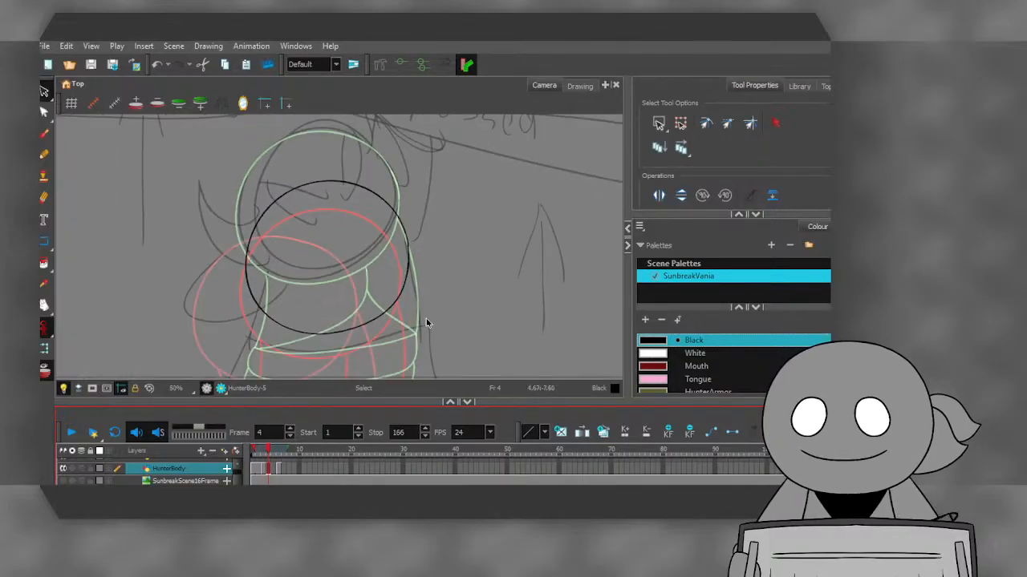
drag(431, 332, 206, 163)
scroll(365, 194, up, 2)
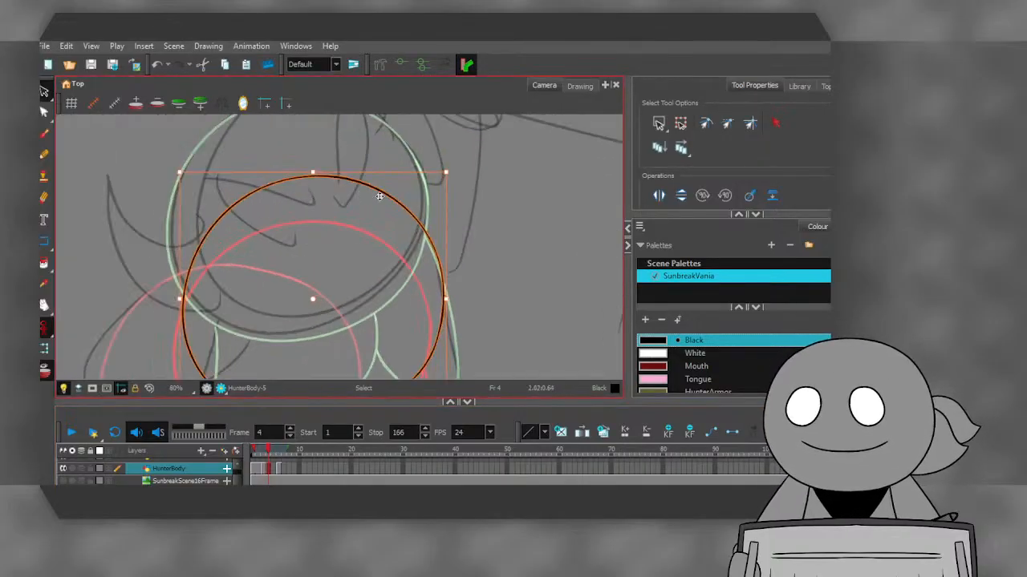
drag(379, 196, 383, 186)
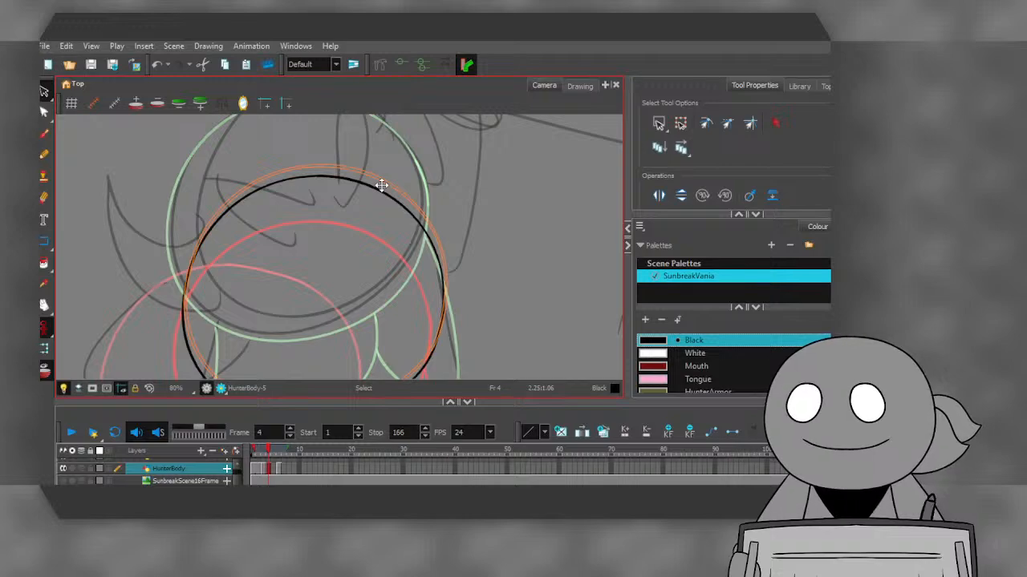
drag(381, 186, 379, 186)
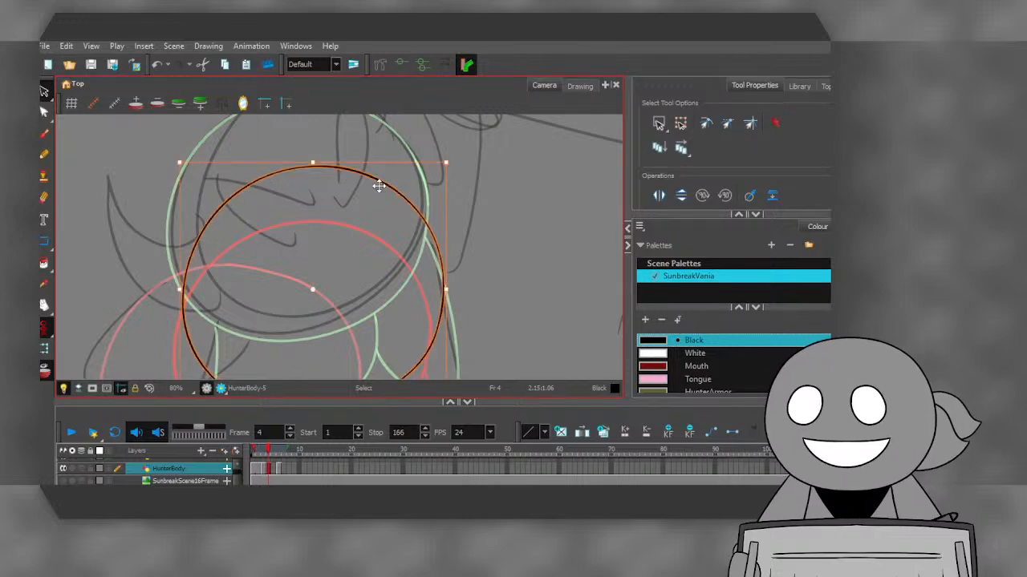
click(365, 216)
scroll(365, 216, down, 1)
scroll(364, 214, down, 2)
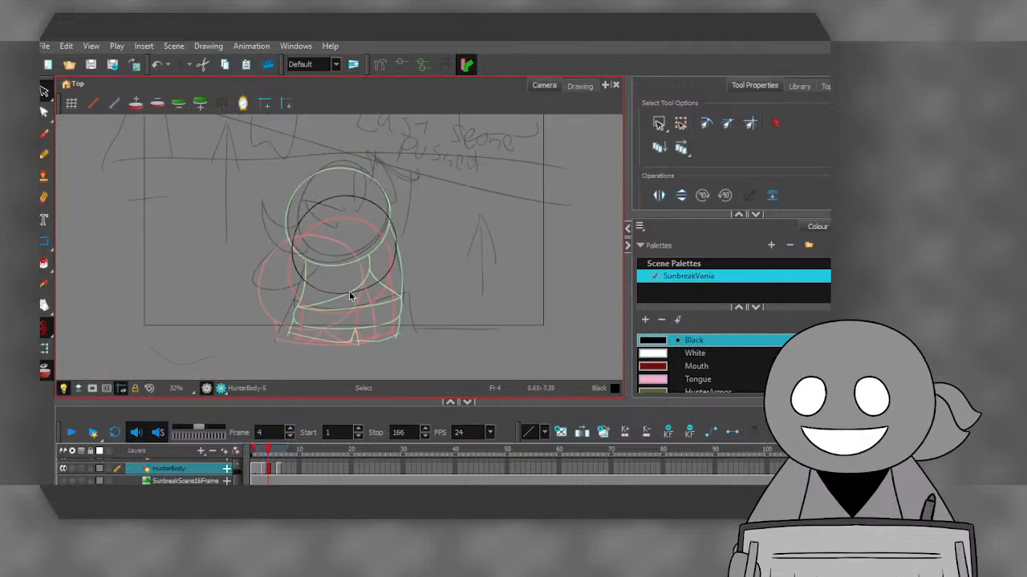
scroll(349, 291, up, 1)
- Toggle between frames 2, 3 and 4 to compare head positions, ending on frame 4
click(265, 468)
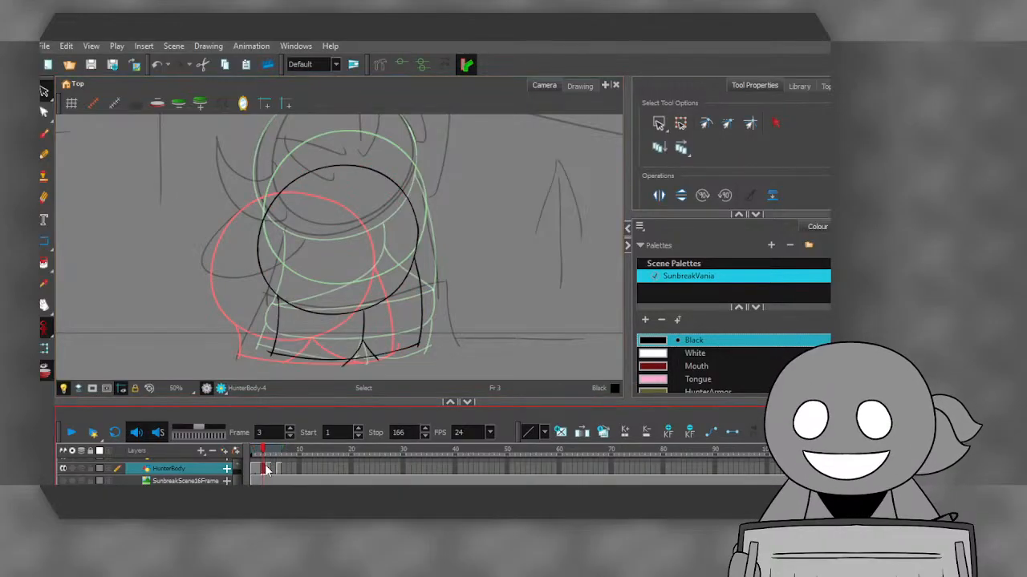
click(257, 469)
click(269, 469)
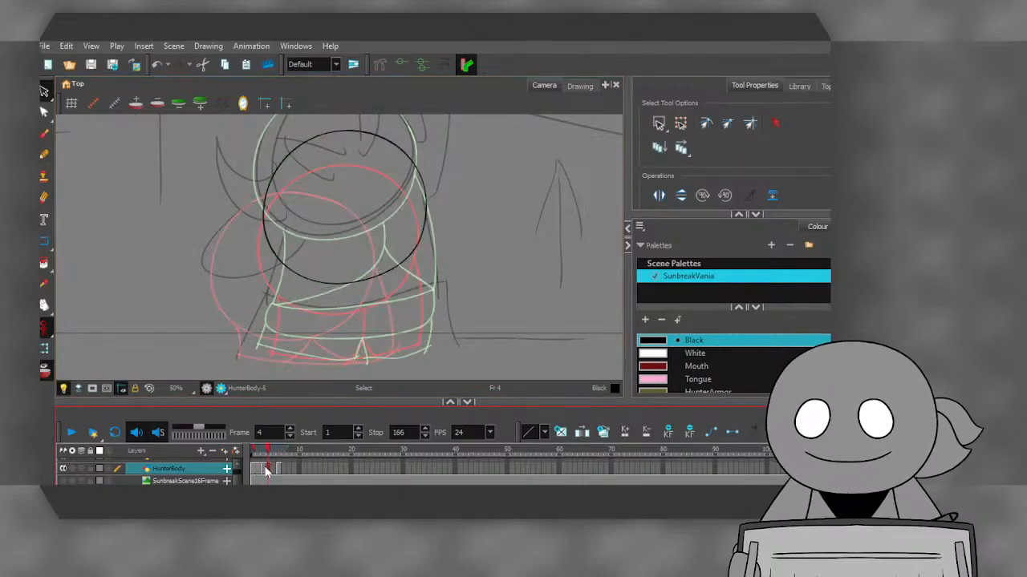
click(265, 470)
click(269, 470)
click(265, 470)
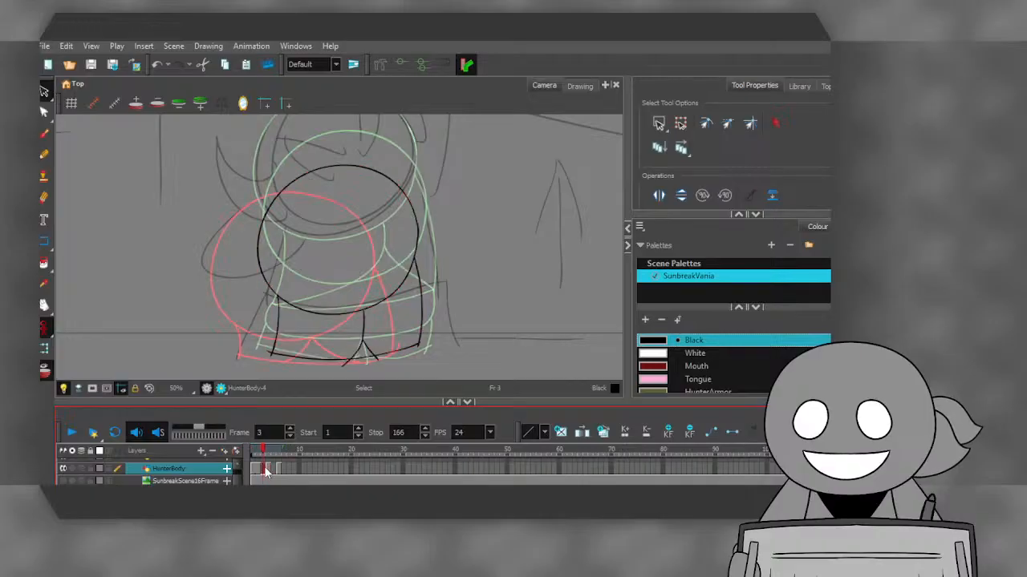
click(268, 470)
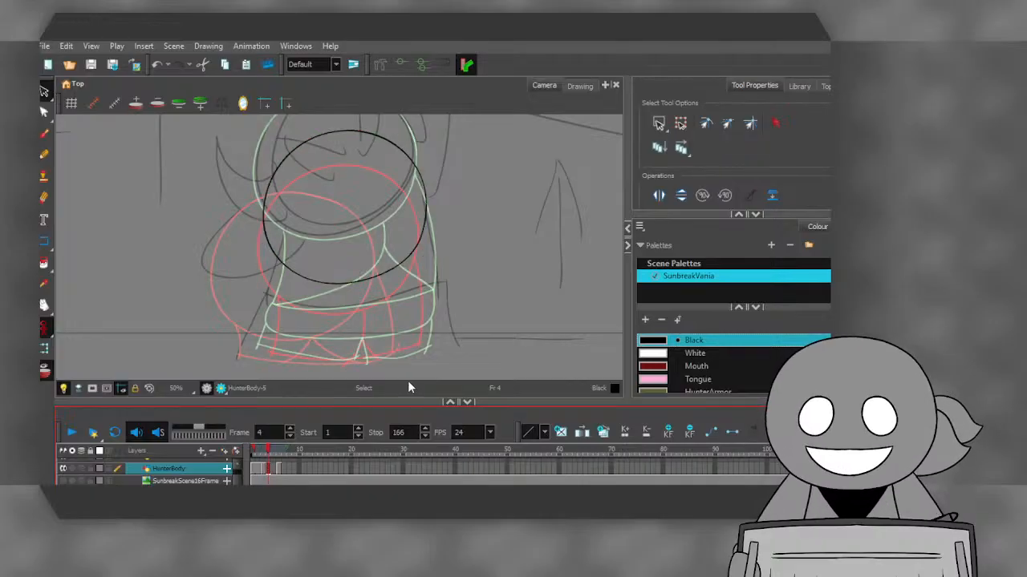
- Ink the left and right sides of Hunter's body in black on frame 4
key(alt+b)
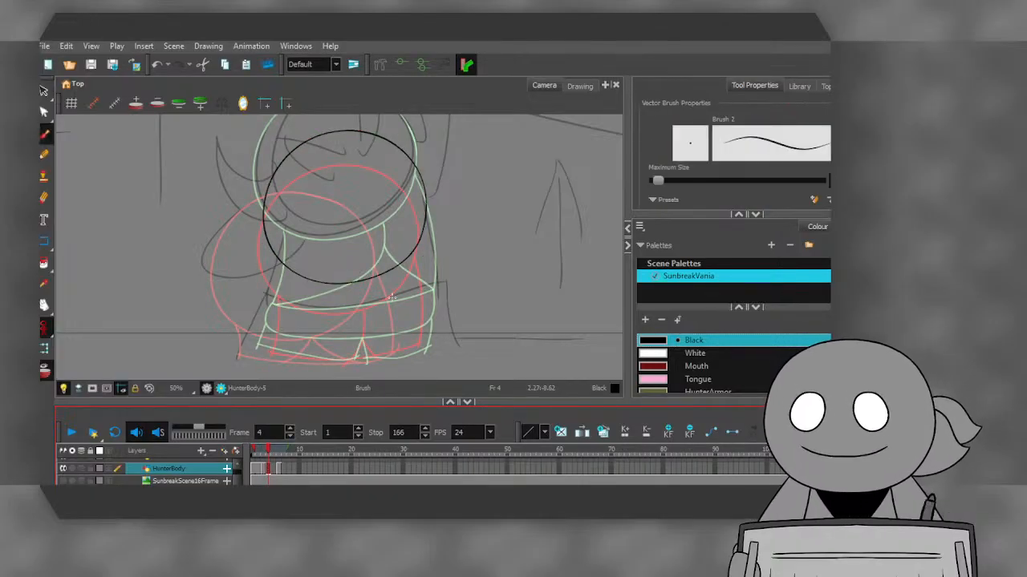
scroll(391, 297, up, 1)
drag(252, 253, 231, 341)
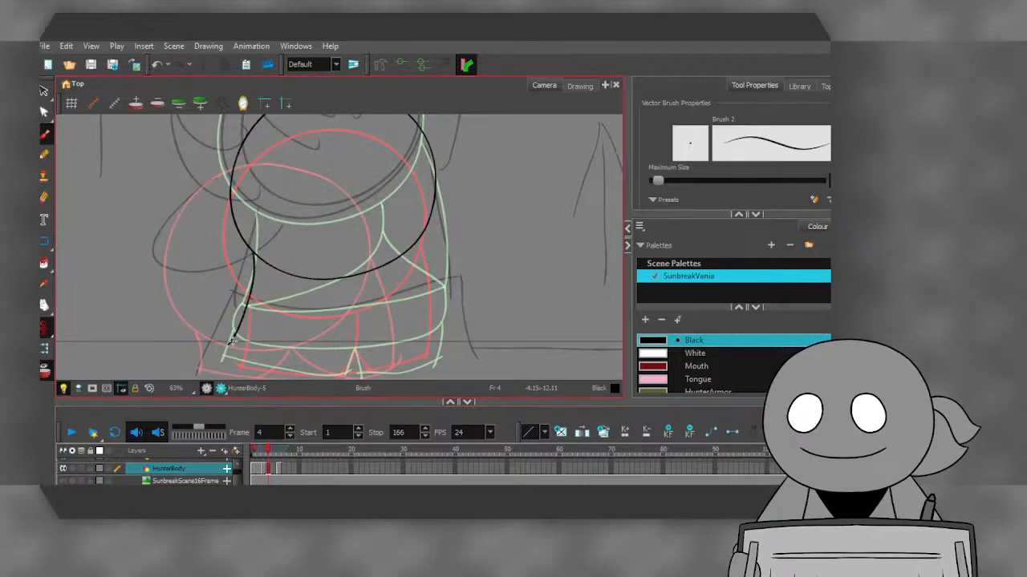
drag(432, 204, 442, 349)
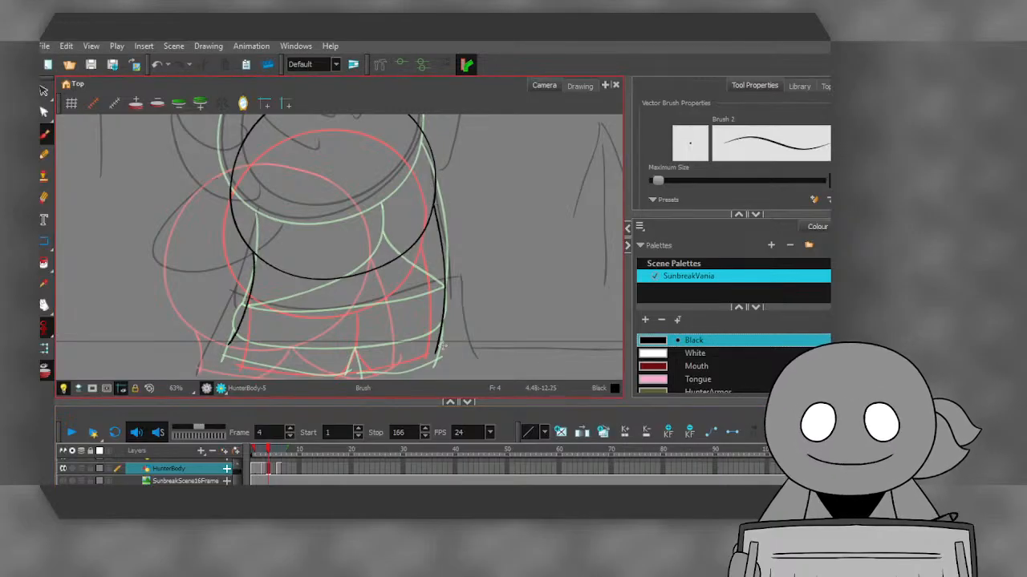
drag(377, 274, 368, 311)
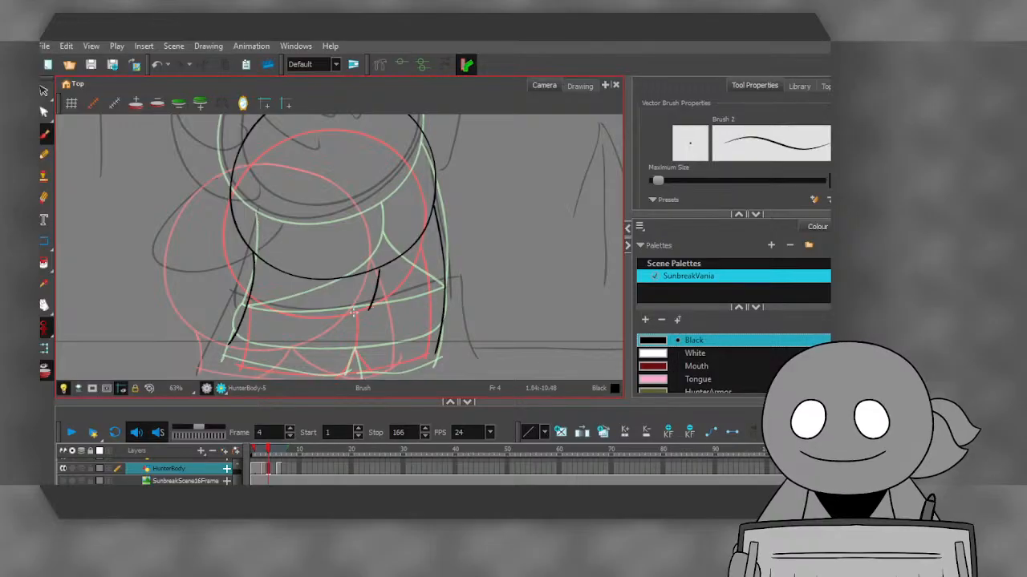
click(157, 64)
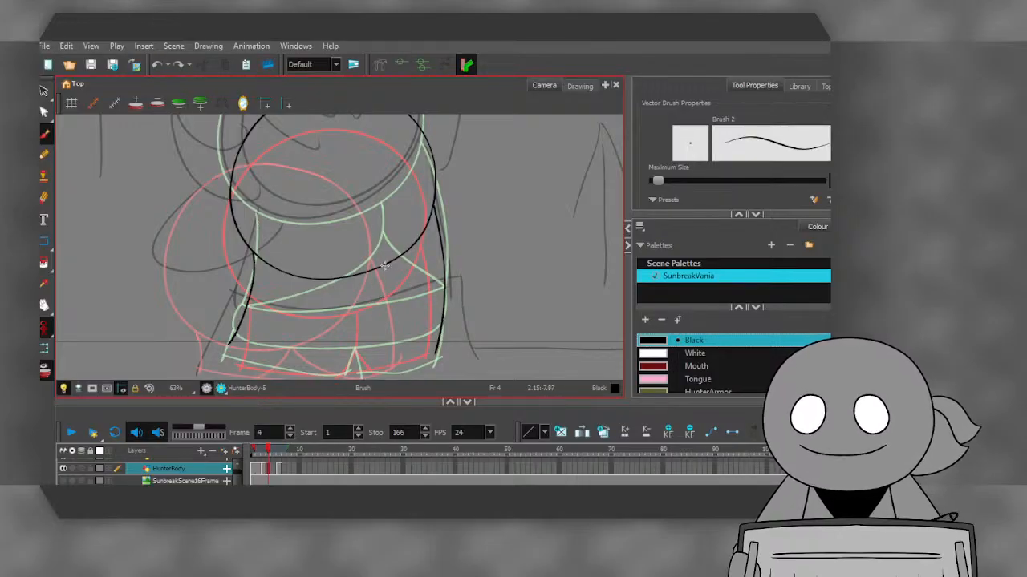
- Ink the curved belt line across the lower body and the bottom edge
mouse_move(384, 266)
mouse_down()
mouse_move(381, 312)
mouse_move(284, 371)
mouse_up()
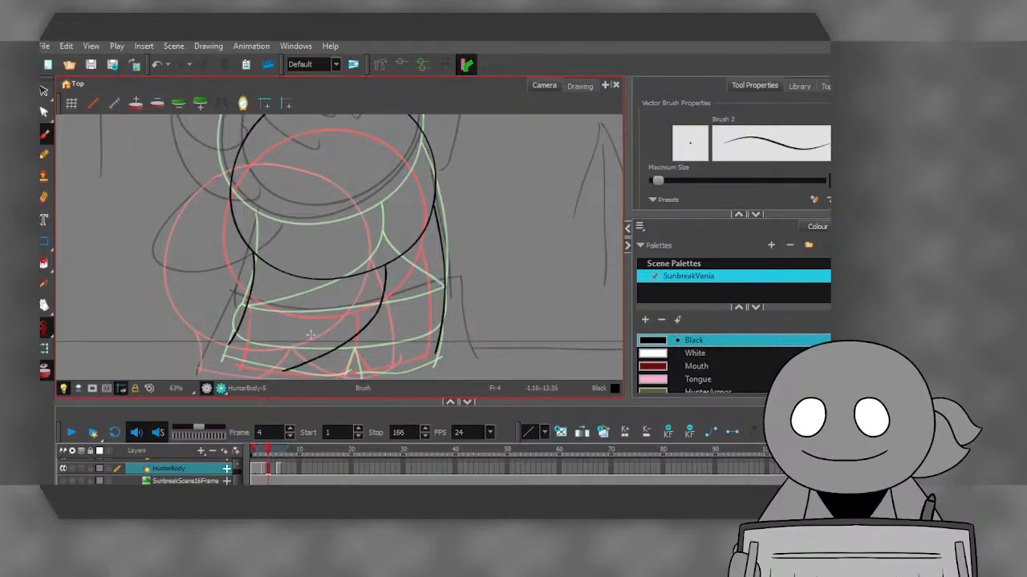
drag(378, 311, 438, 343)
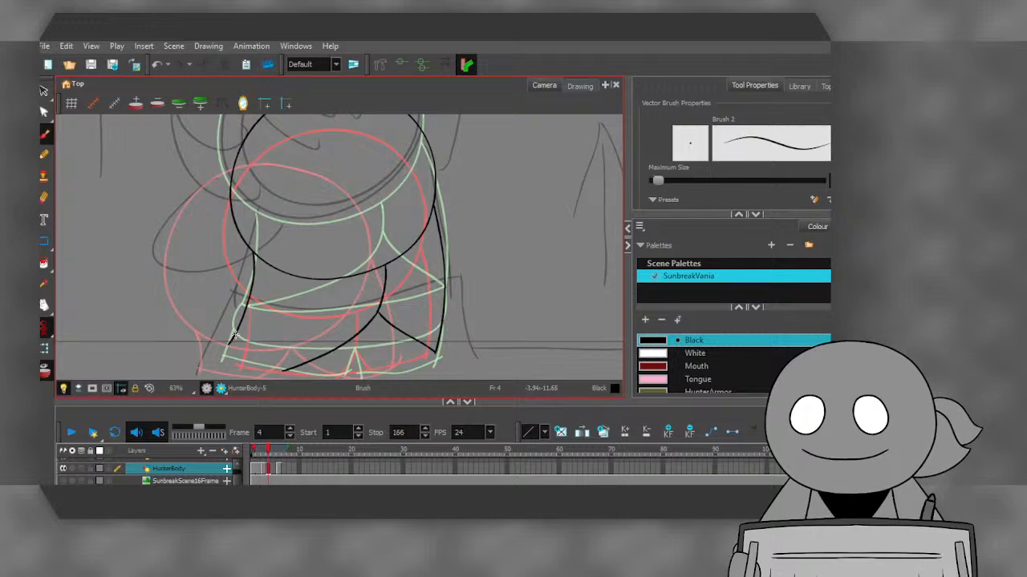
mouse_move(232, 335)
mouse_down()
mouse_move(298, 353)
mouse_move(401, 347)
mouse_move(446, 326)
mouse_up()
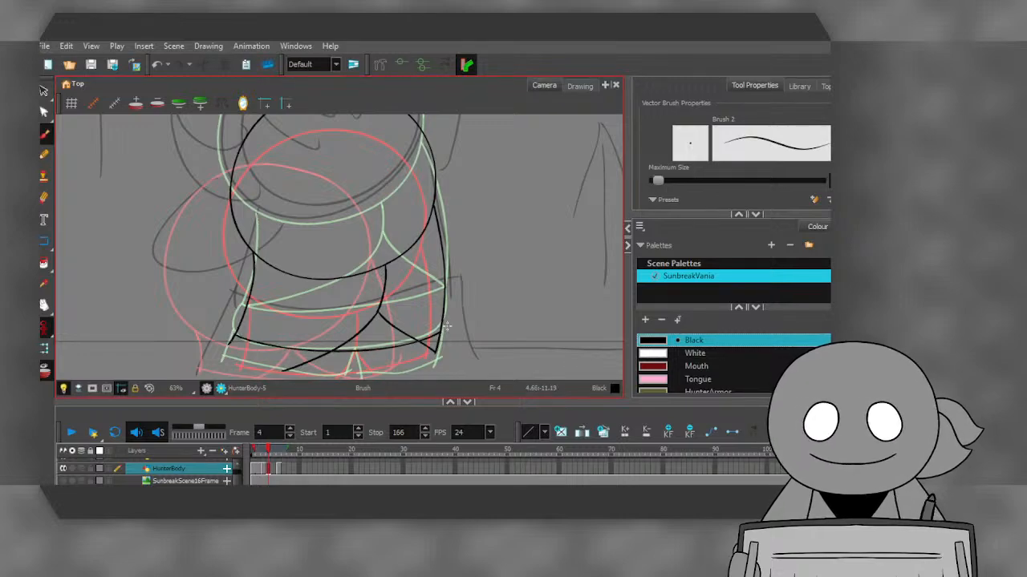
mouse_move(233, 337)
mouse_down()
mouse_move(220, 361)
mouse_move(243, 372)
mouse_move(368, 381)
mouse_move(443, 353)
mouse_up()
- Redraw the curve at the body's lower right corner
scroll(444, 353, up, 4)
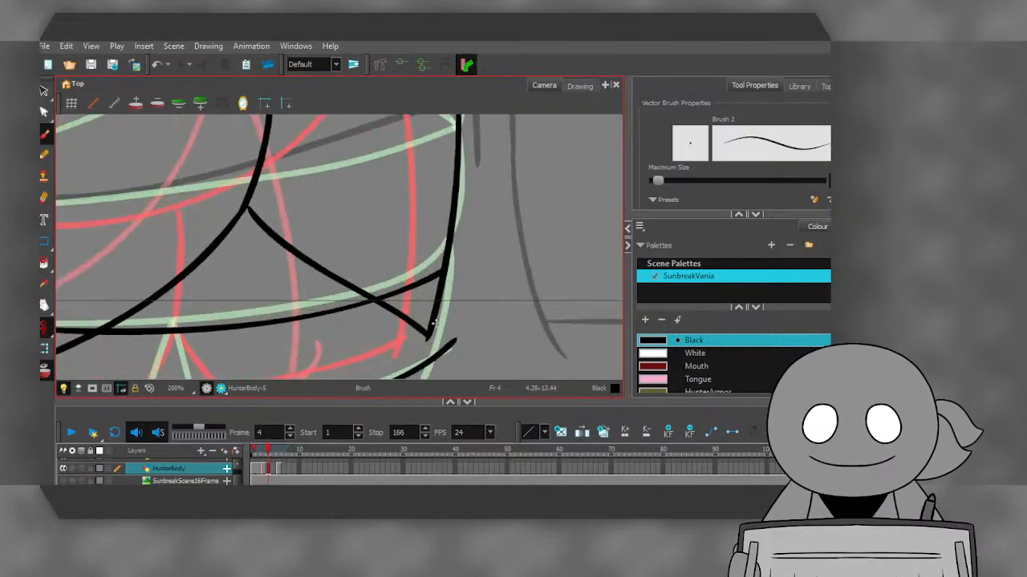
mouse_move(439, 273)
mouse_down()
mouse_move(461, 314)
mouse_move(448, 347)
mouse_up()
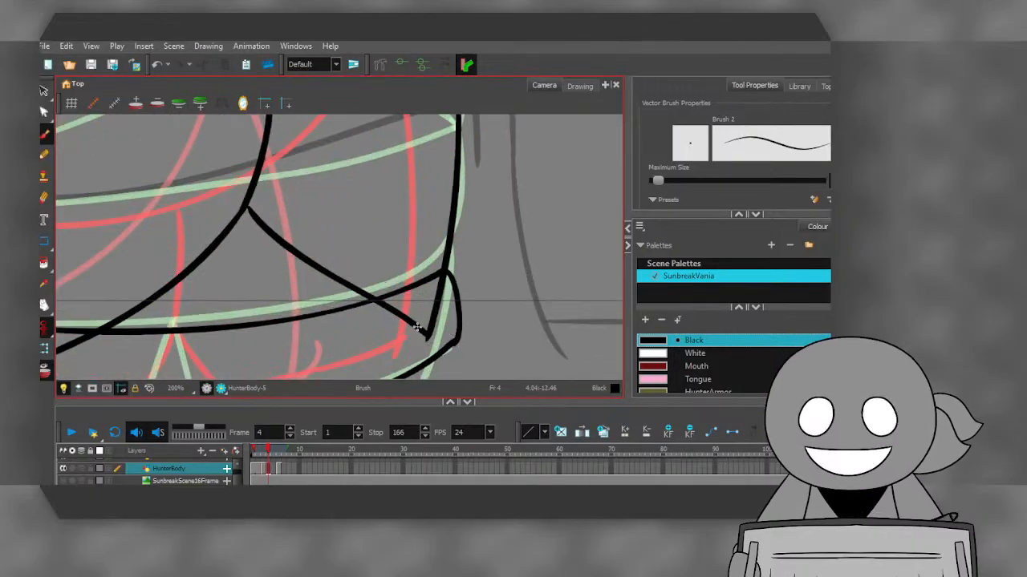
click(156, 65)
drag(443, 270, 458, 339)
scroll(458, 340, down, 6)
scroll(293, 308, up, 5)
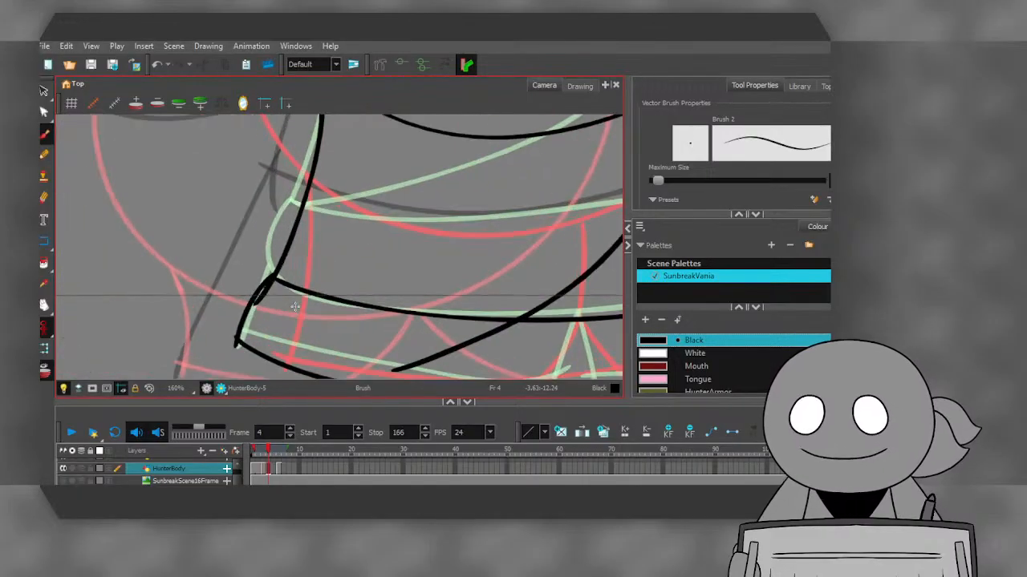
scroll(261, 276, up, 5)
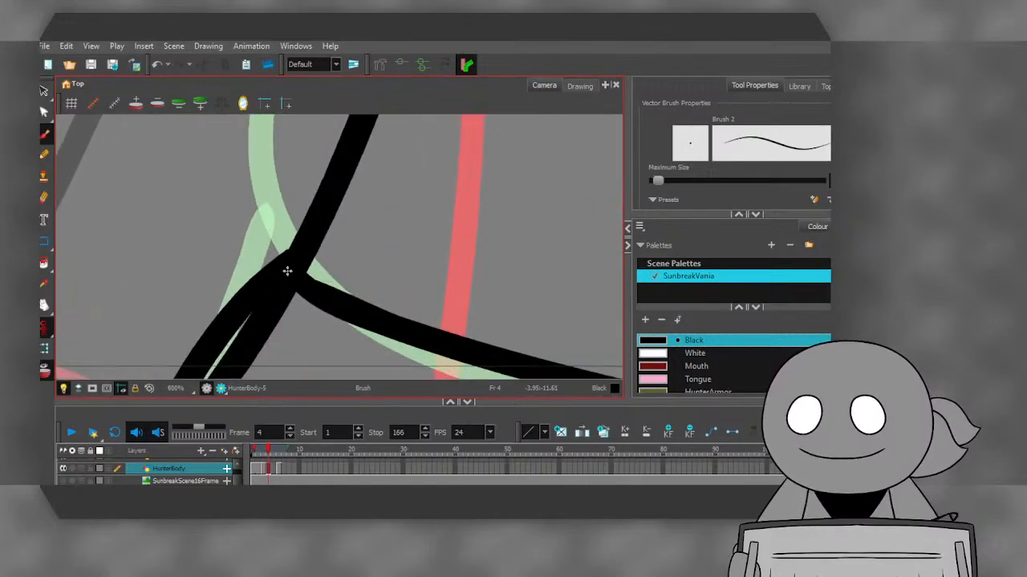
- Select the stroke overshoot at the lower-left crossing with the Cutter tool
click(45, 94)
click(64, 105)
click(253, 341)
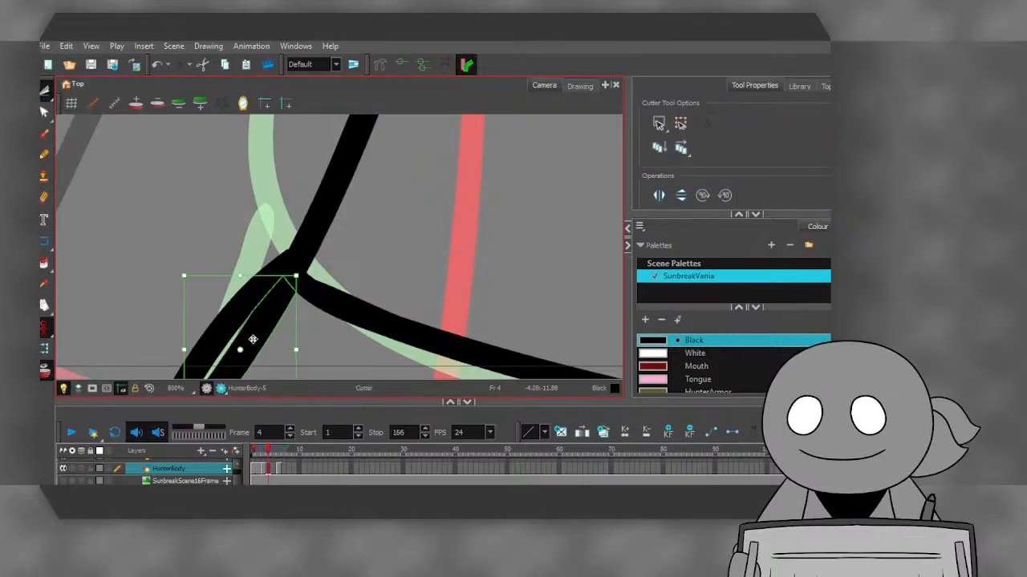
- Delete the overshoot and stroke tail around the lower-left crossing
key(Delete)
scroll(260, 318, down, 7)
scroll(360, 304, up, 4)
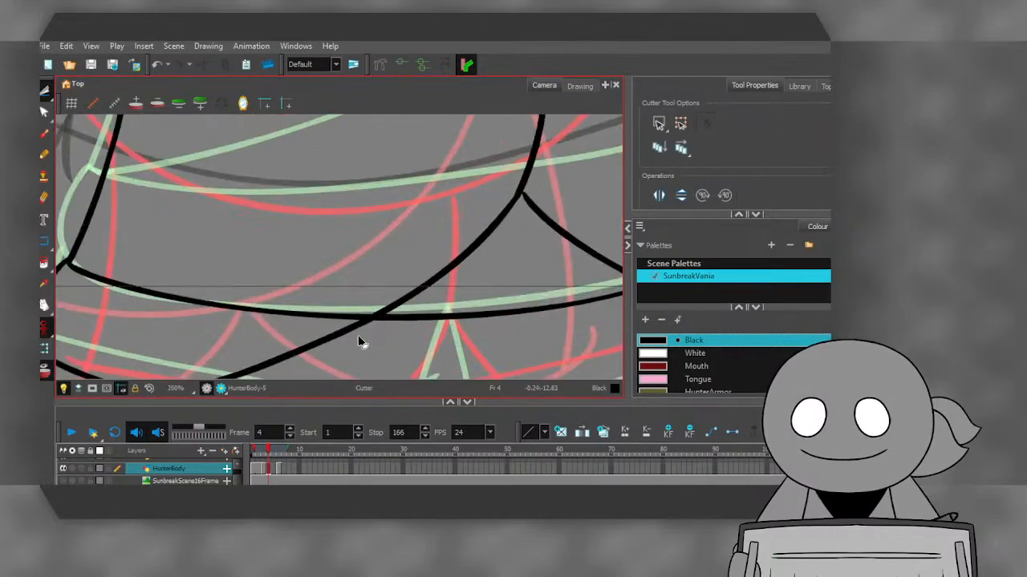
click(351, 331)
key(Delete)
scroll(321, 321, down, 4)
scroll(450, 314, up, 5)
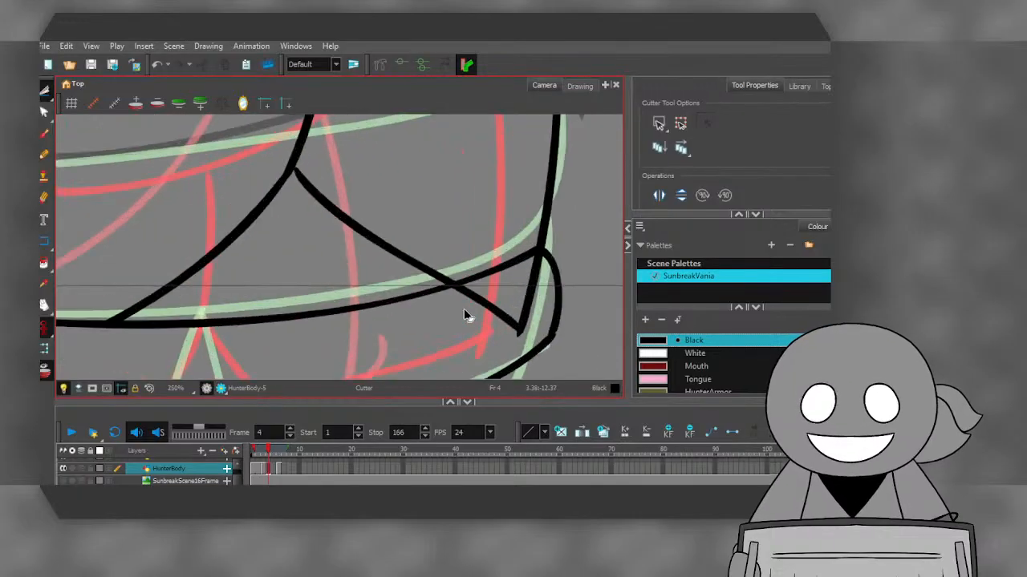
- Remove the thin stroke tail, the small corner loop and the stray black blob on the right
click(484, 311)
key(Delete)
click(527, 293)
key(Delete)
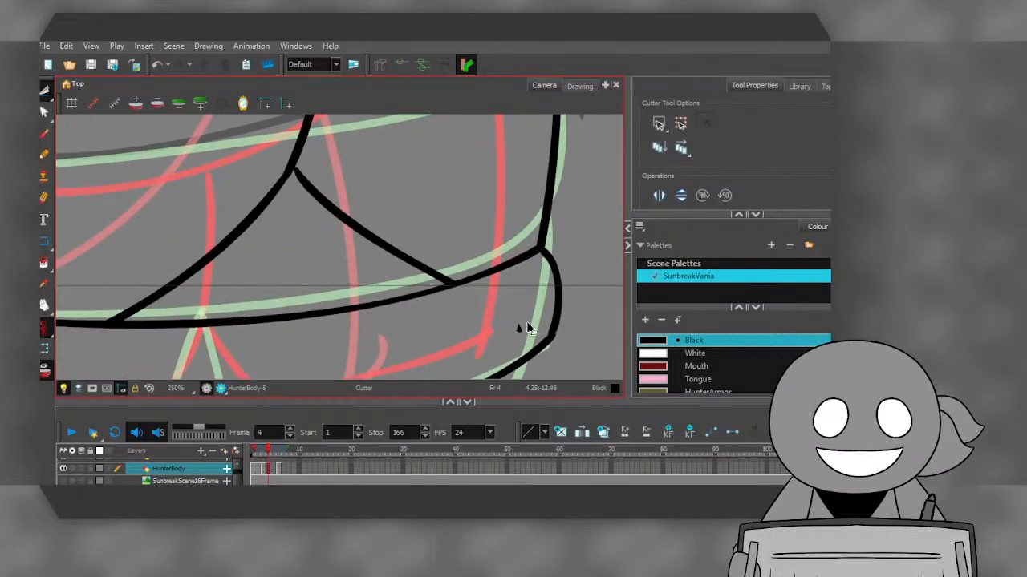
scroll(513, 328, up, 4)
click(508, 329)
key(Delete)
scroll(509, 336, down, 8)
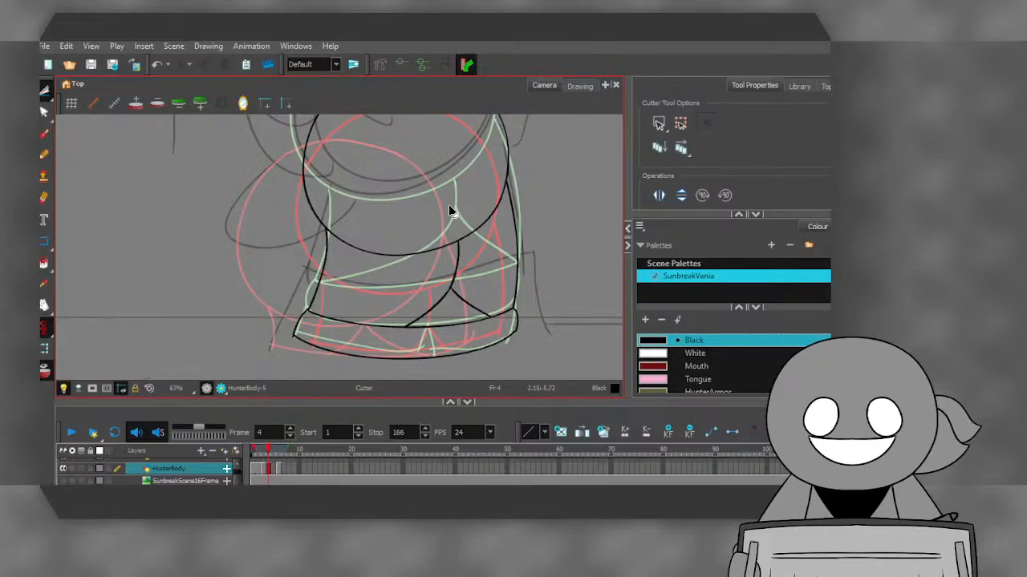
scroll(419, 279, down, 5)
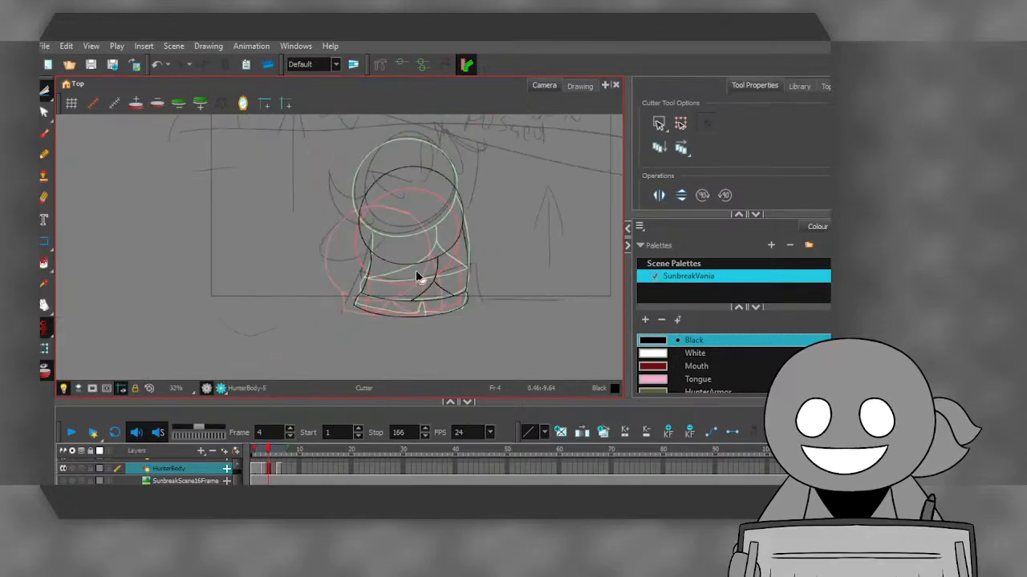
scroll(418, 279, up, 3)
scroll(417, 293, up, 5)
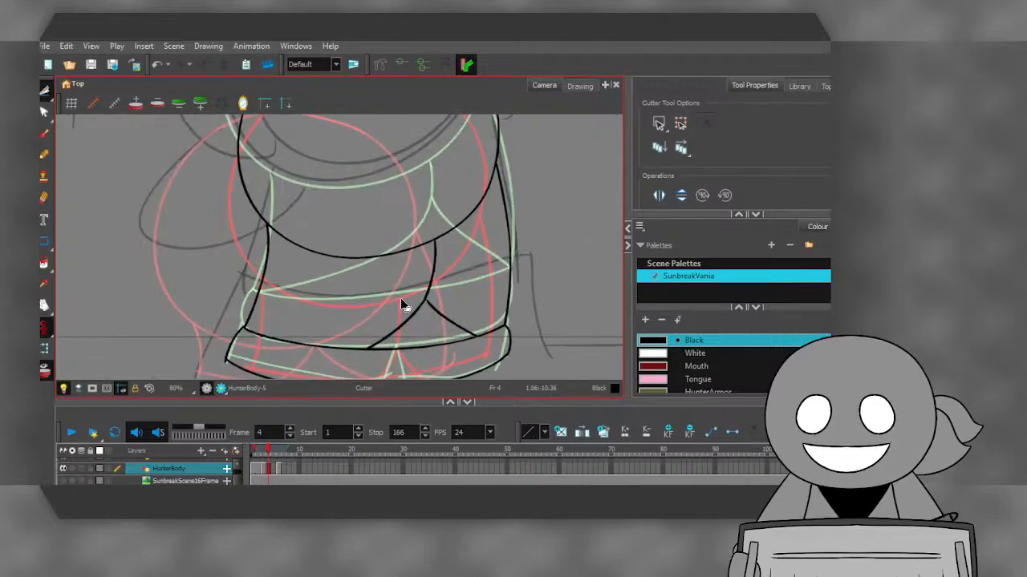
scroll(403, 303, down, 4)
scroll(403, 300, up, 2)
- Marquee-select and delete the inner crossing lines on the body
drag(44, 91, 74, 97)
drag(419, 309, 449, 317)
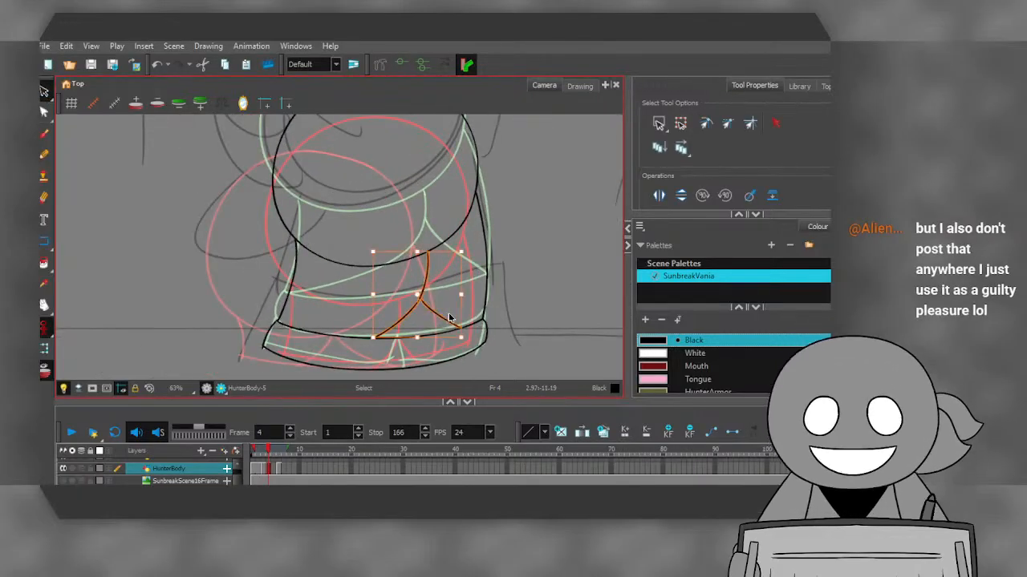
key(Delete)
scroll(393, 309, up, 2)
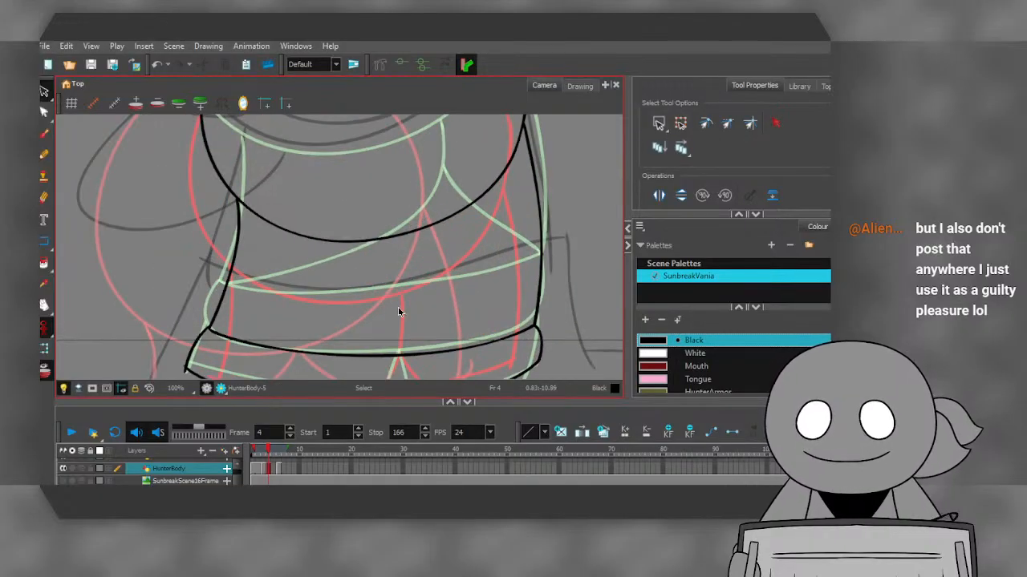
- Redraw the inner curve across the body and a line joining it to the right side
click(44, 134)
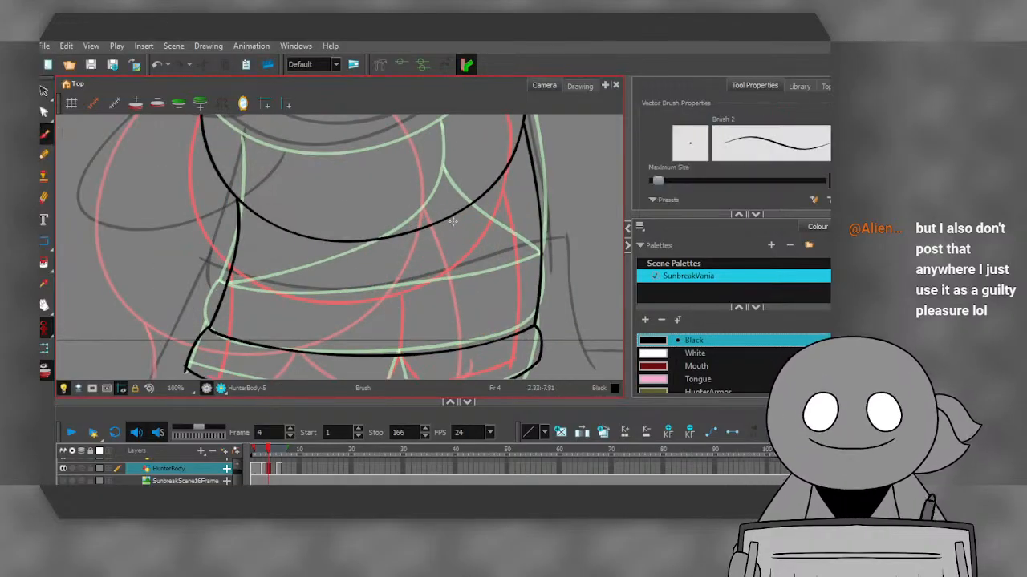
mouse_move(447, 218)
mouse_down()
mouse_move(439, 270)
mouse_move(416, 296)
mouse_move(241, 340)
mouse_up()
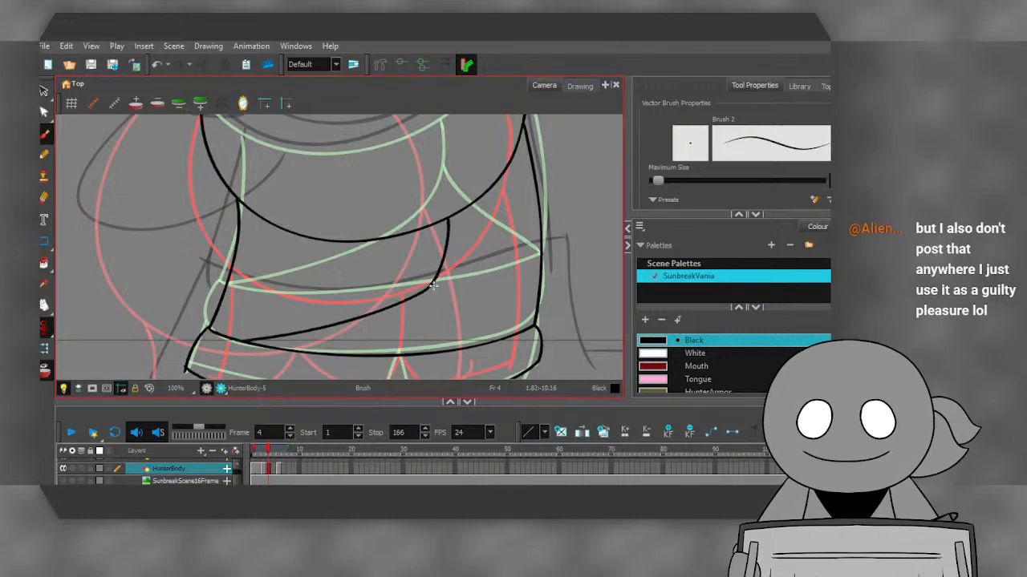
drag(432, 280, 534, 321)
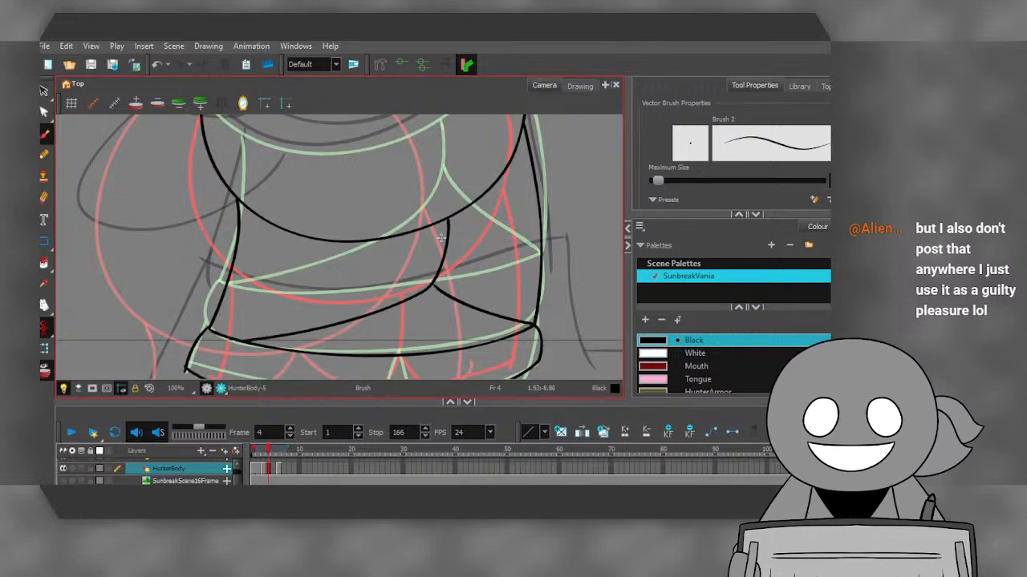
scroll(431, 289, up, 4)
scroll(431, 289, down, 6)
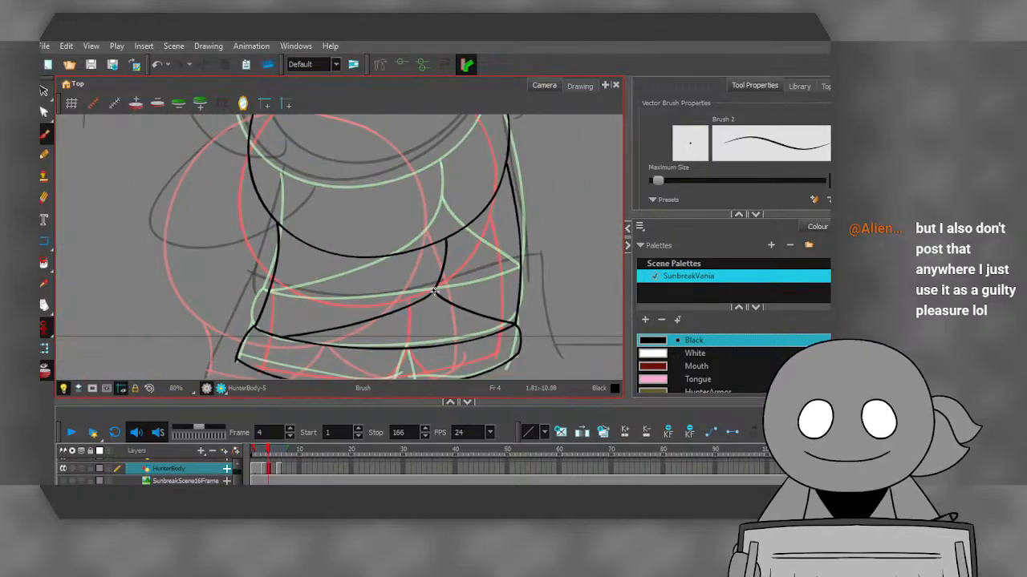
- Step back and forth through frames 1–6 with the comma and period keys to compare drawings
key(comma)
key(period)
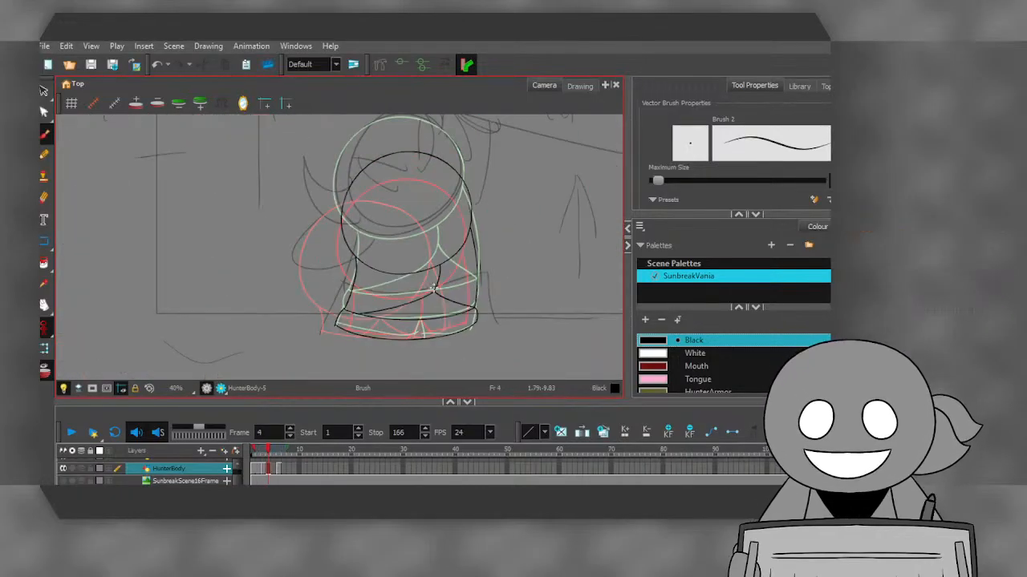
key(comma)
key(comma)
key(period)
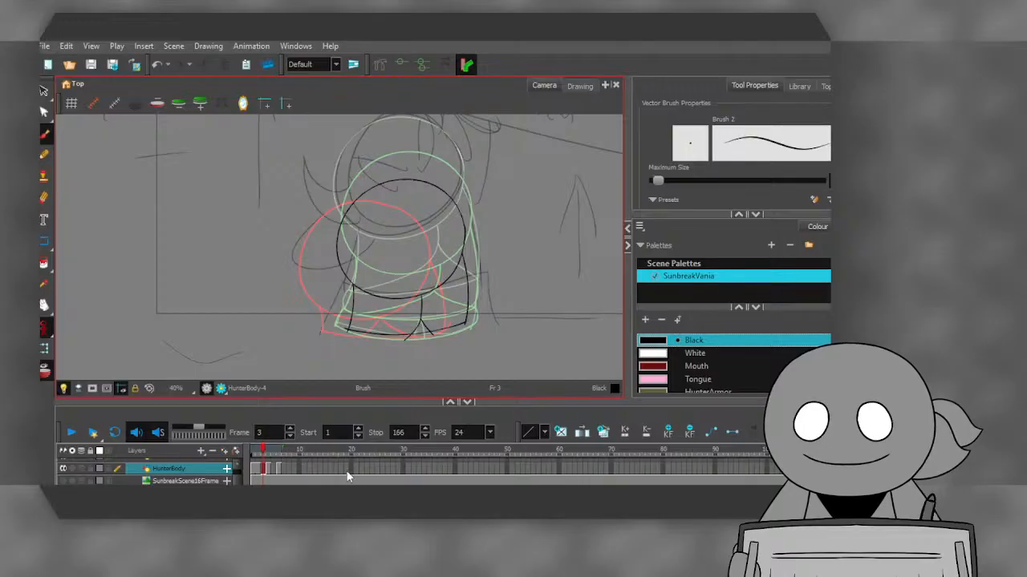
key(period)
key(comma)
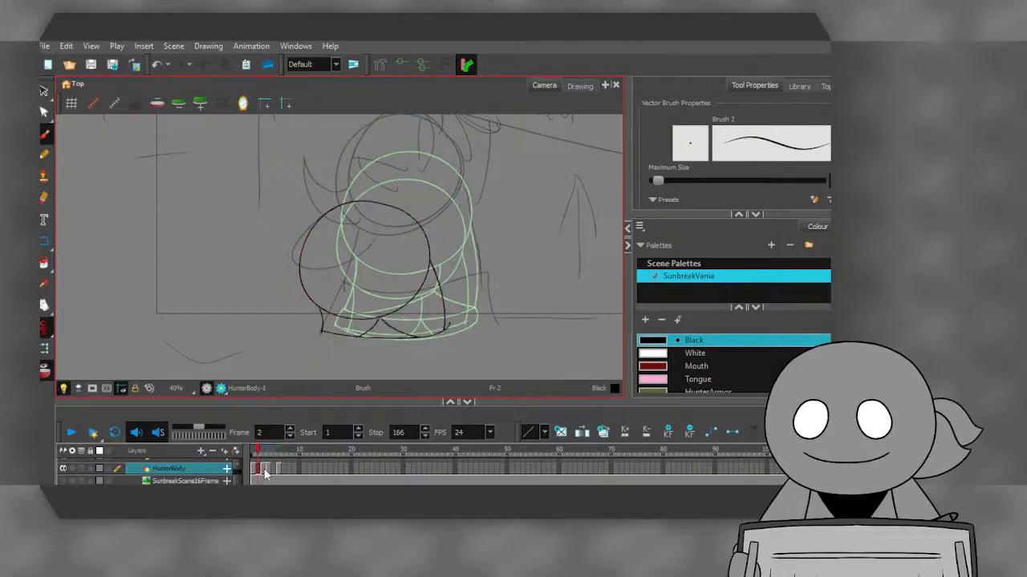
key(period)
key(period)
key(comma)
key(comma)
key(comma)
key(comma)
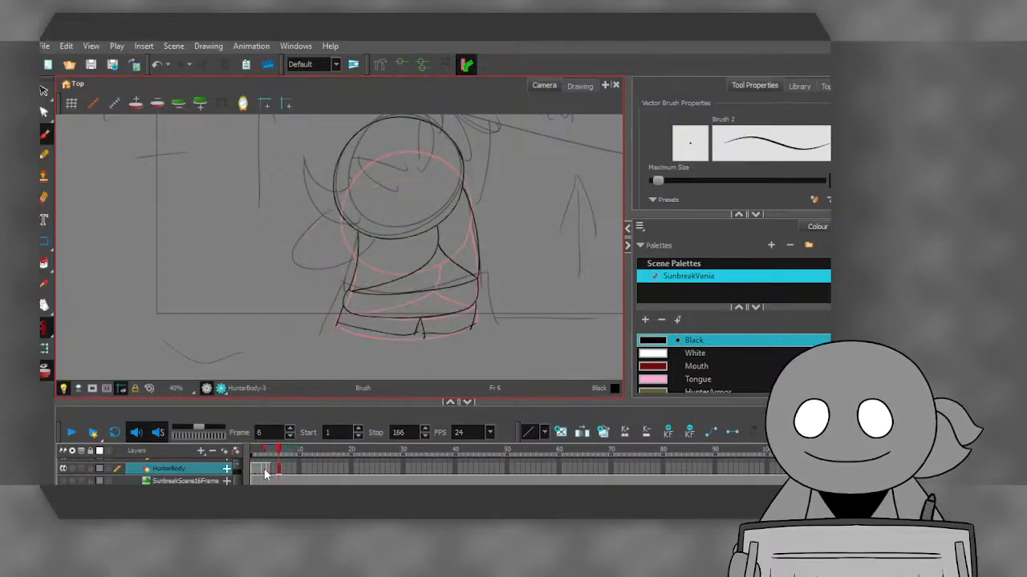
key(period)
key(period)
key(period)
key(period)
key(period)
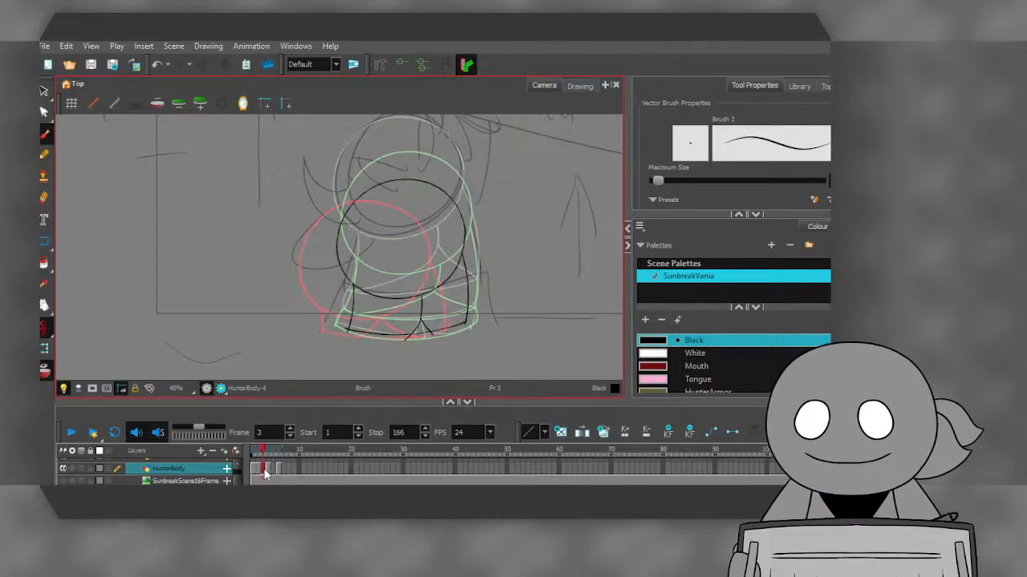
key(comma)
key(comma)
key(comma)
key(comma)
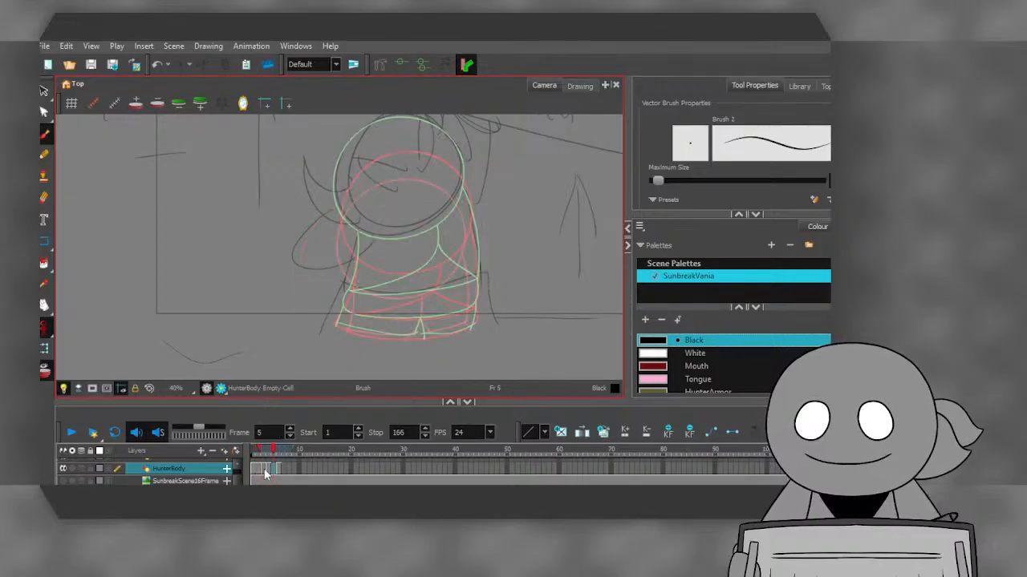
key(period)
key(period)
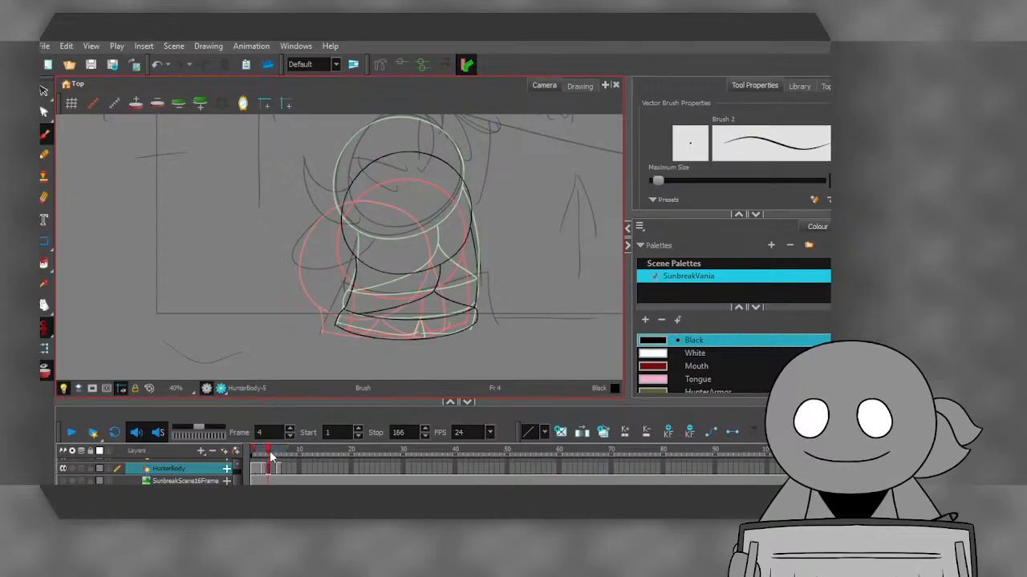
drag(271, 452, 271, 450)
key(comma)
key(comma)
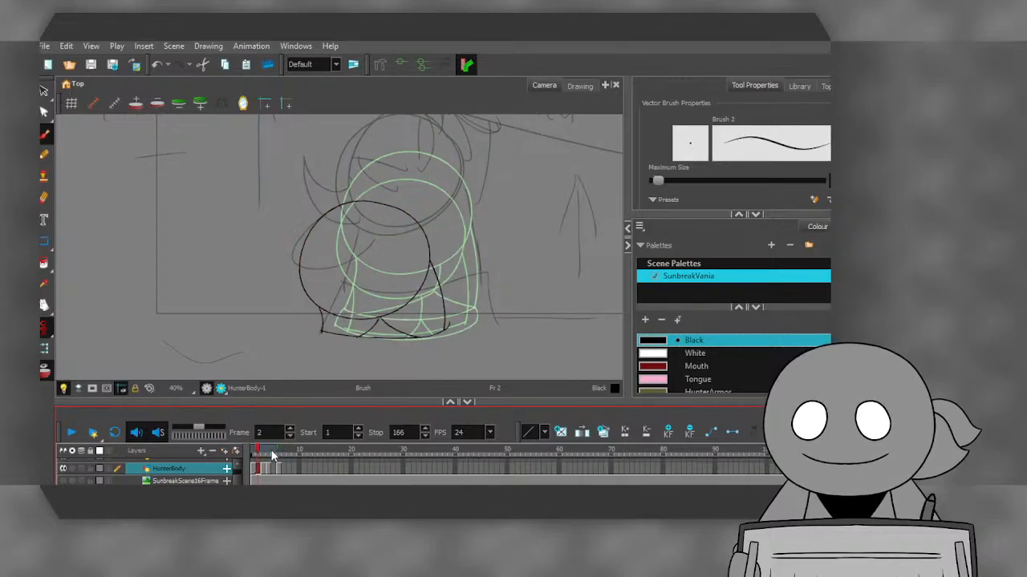
key(period)
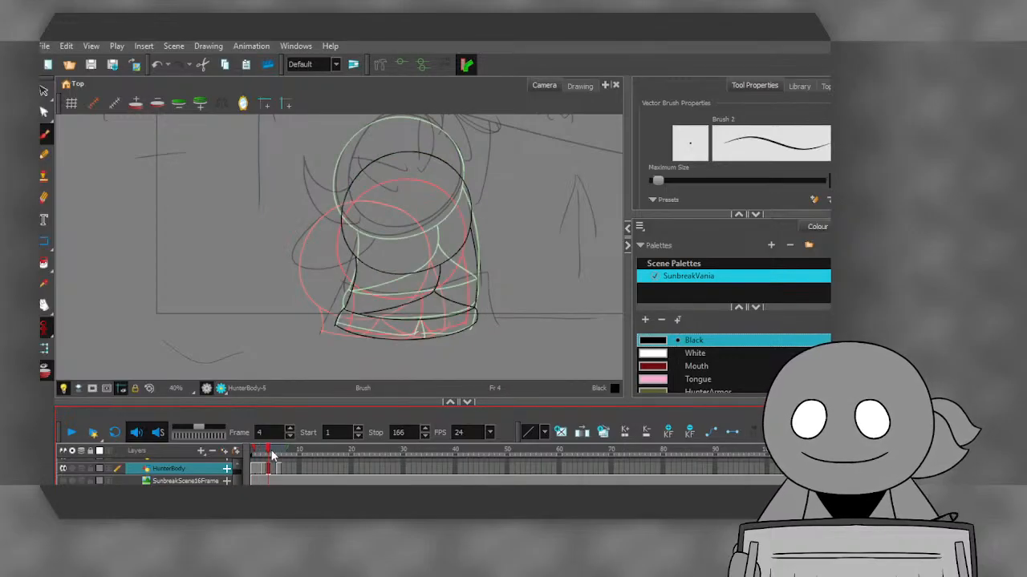
- Play back the animation from the first frame, then rewind to frame 1
mouse_move(272, 455)
mouse_down()
mouse_move(253, 453)
mouse_move(404, 457)
mouse_move(250, 454)
mouse_move(658, 471)
mouse_up()
click(68, 431)
drag(550, 482, 255, 473)
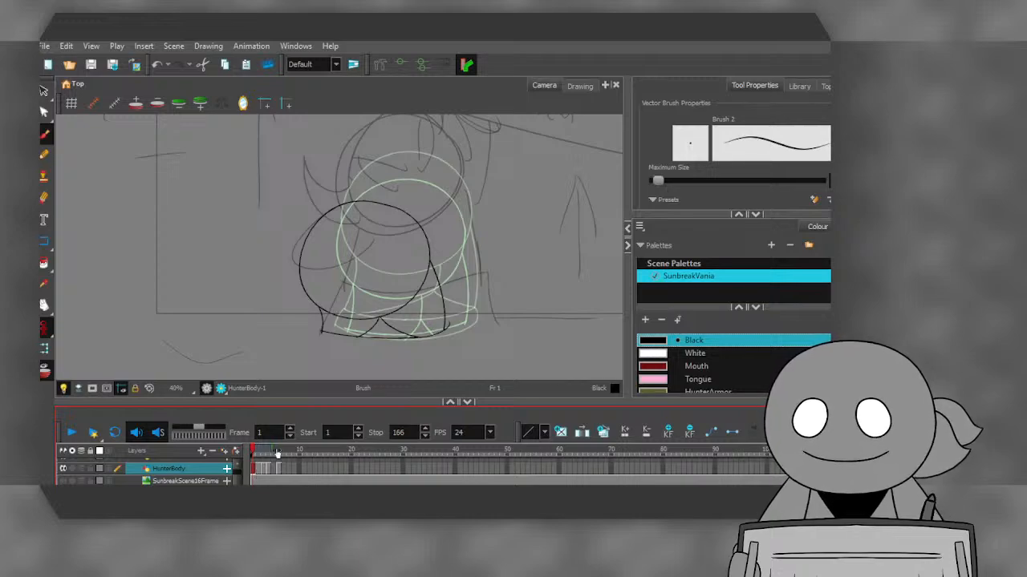
- Click through frames 1–7 to compare poses, then scrub from frame 1 to frame 4
click(262, 473)
click(268, 478)
click(270, 476)
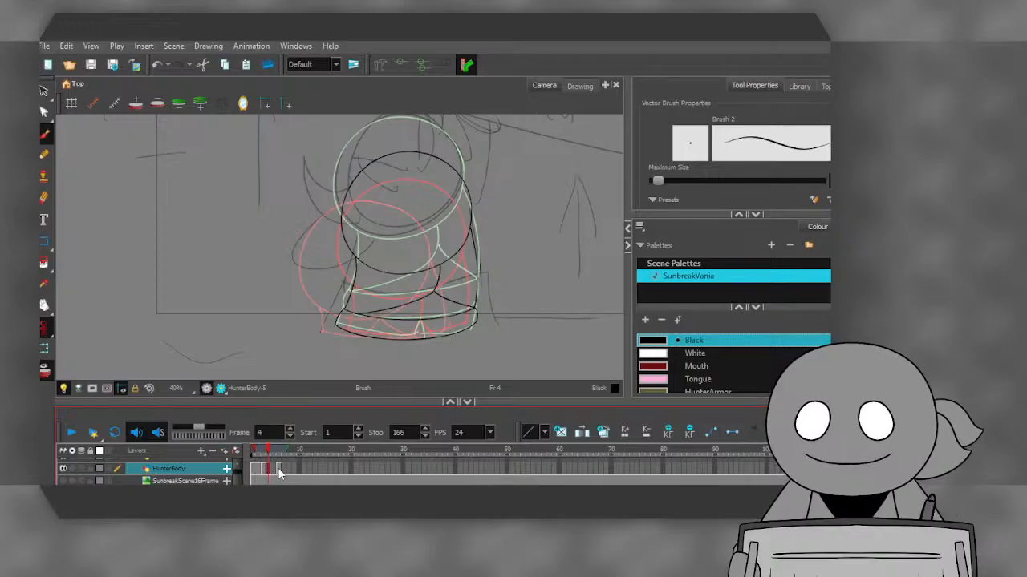
click(278, 475)
click(264, 471)
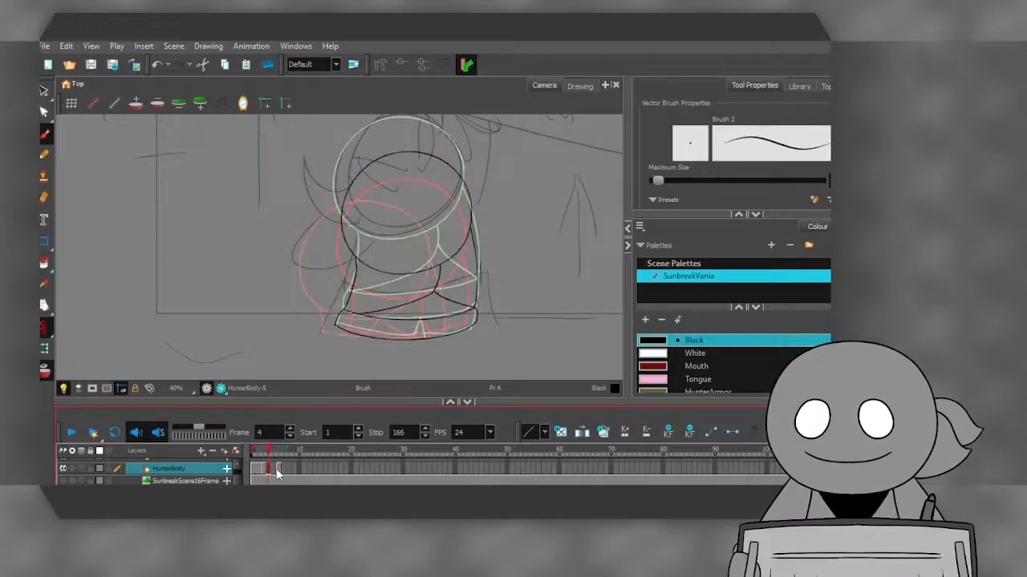
click(282, 467)
click(270, 475)
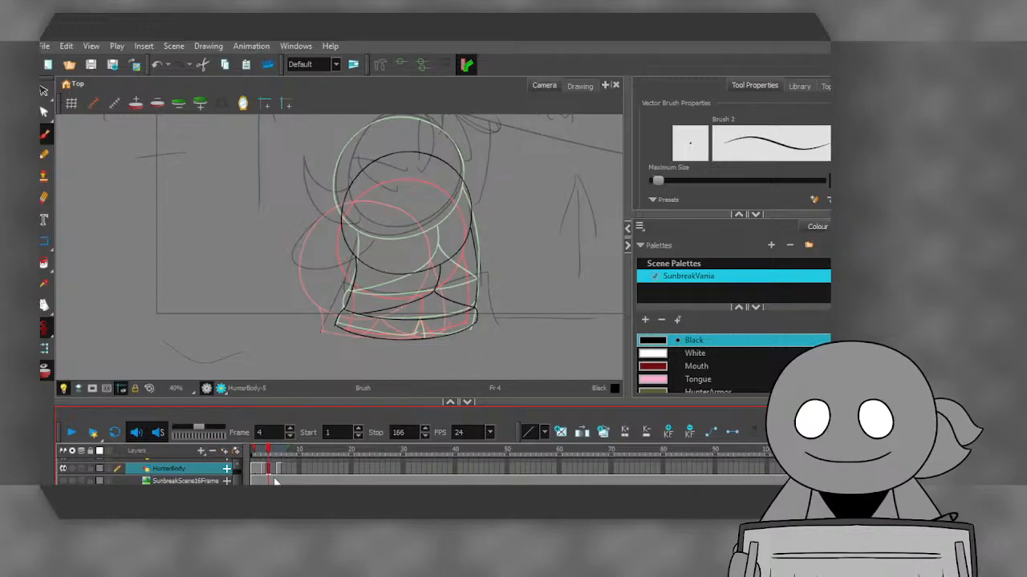
click(254, 471)
drag(254, 450, 280, 459)
- On the empty frame 5, brush Hunter's head circle in black over the sketch
click(284, 469)
click(269, 470)
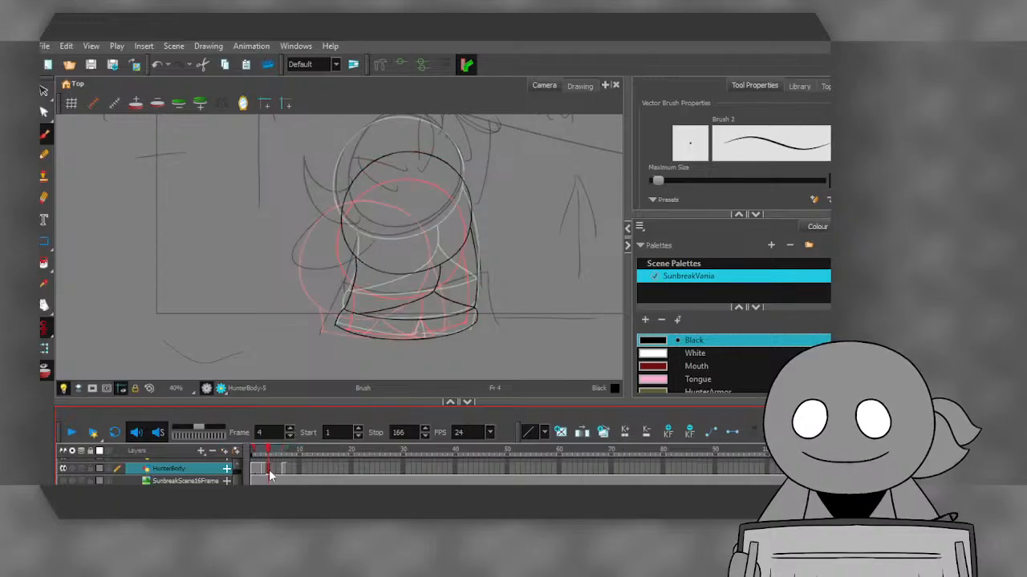
click(273, 470)
scroll(346, 198, up, 2)
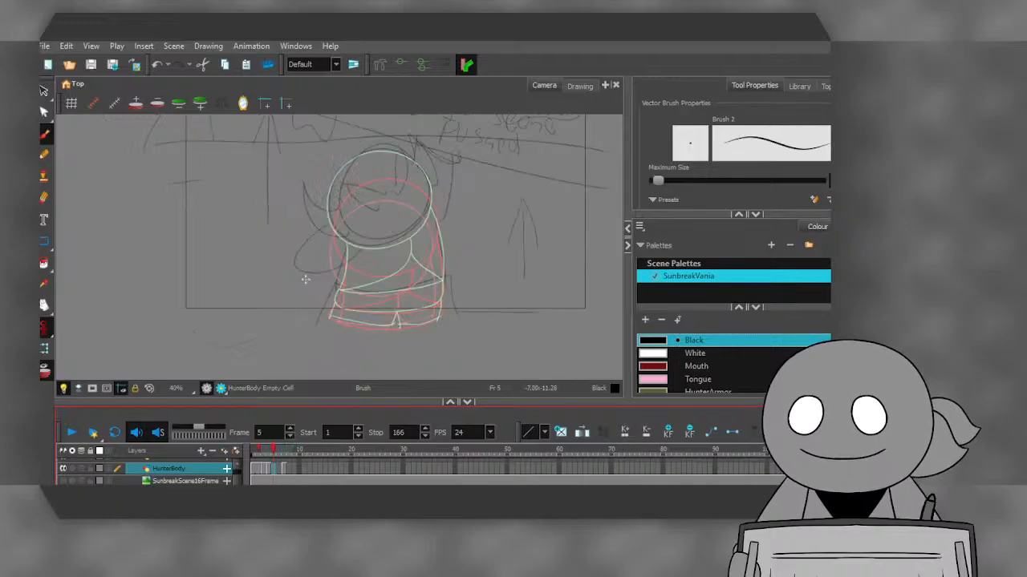
scroll(347, 198, up, 1)
scroll(248, 241, down, 2)
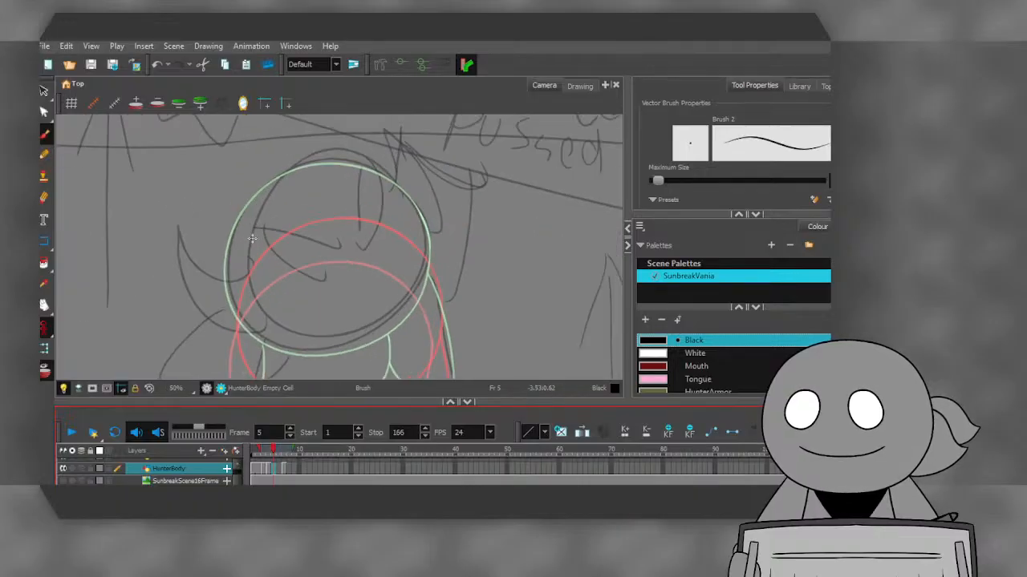
scroll(249, 240, up, 1)
mouse_move(478, 265)
mouse_down()
mouse_move(457, 186)
mouse_move(437, 169)
mouse_move(354, 139)
mouse_move(262, 173)
mouse_move(224, 237)
mouse_move(216, 280)
mouse_move(226, 321)
mouse_move(250, 354)
mouse_move(286, 377)
mouse_move(366, 386)
mouse_move(430, 357)
mouse_move(479, 255)
mouse_up()
scroll(208, 235, down, 5)
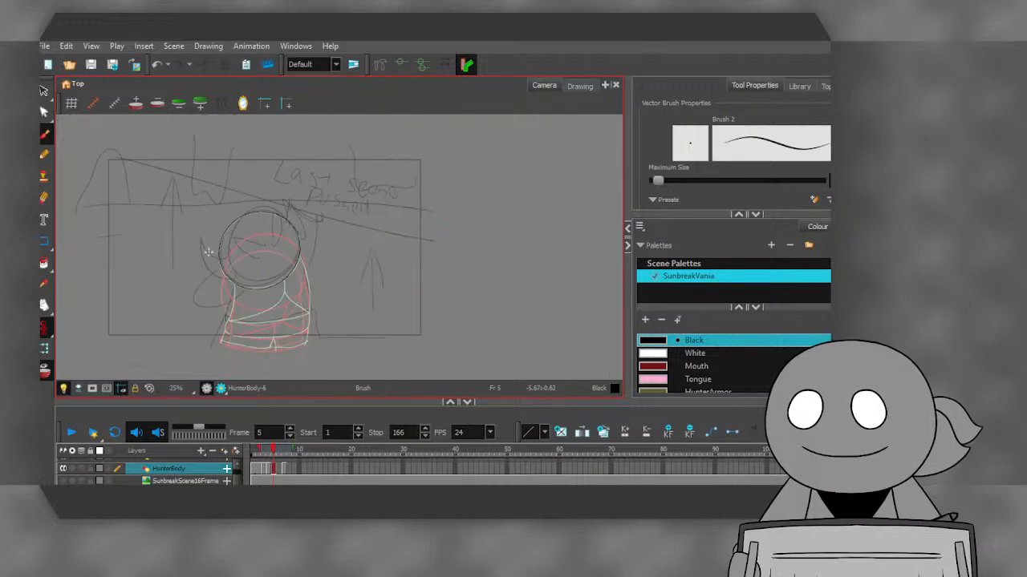
scroll(205, 255, up, 3)
- Nudge frame 5's black head circle with the Select tool so it fits the sketch
click(44, 91)
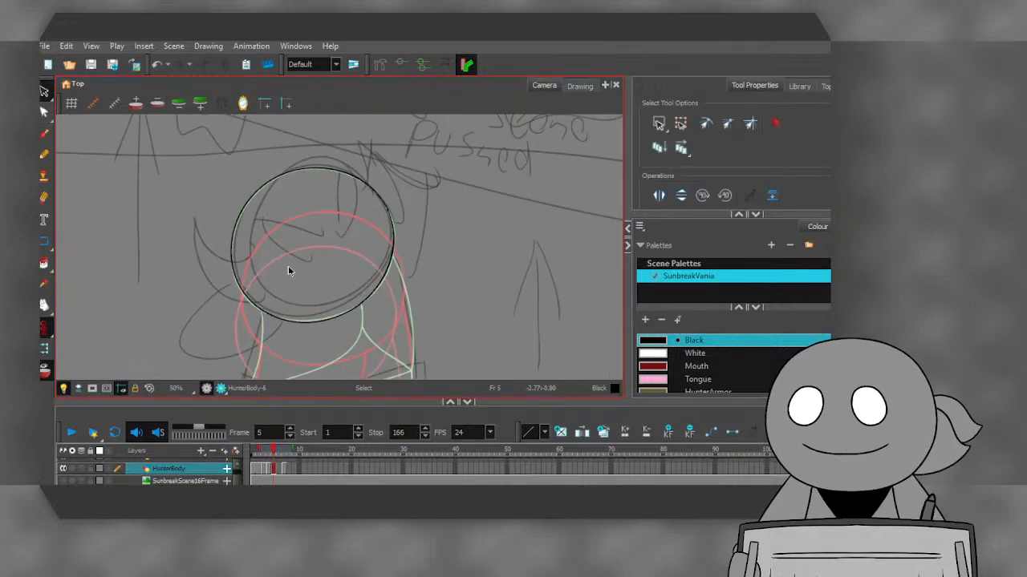
click(233, 238)
scroll(235, 233, up, 1)
drag(233, 235, 239, 239)
click(238, 236)
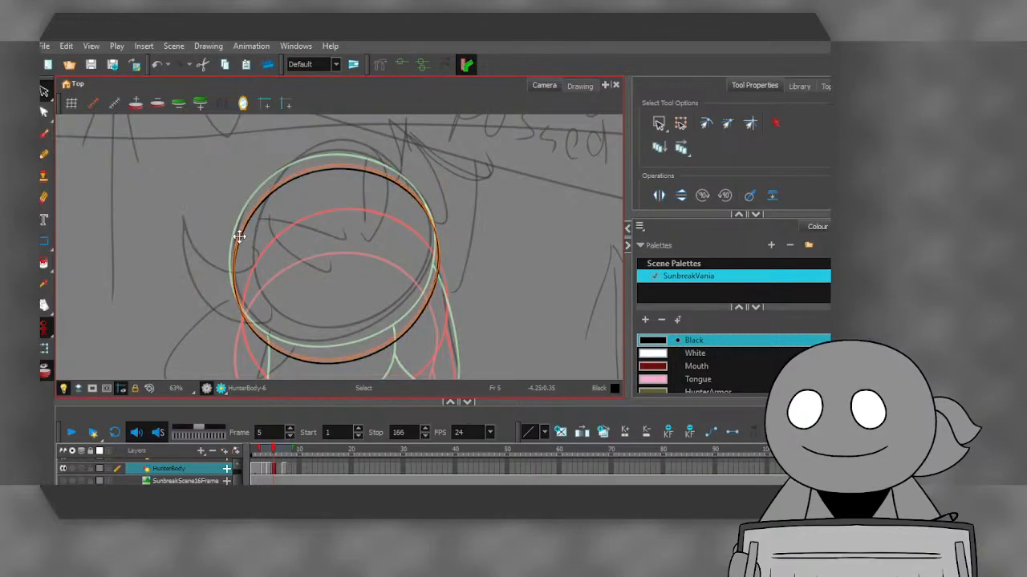
click(239, 237)
click(182, 226)
scroll(185, 235, down, 4)
scroll(214, 305, up, 4)
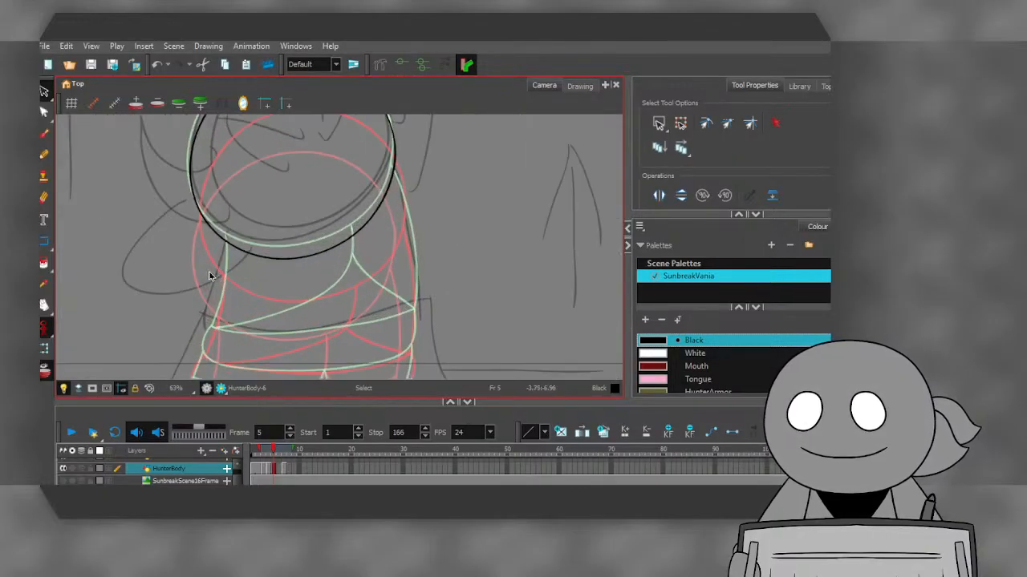
scroll(208, 357, up, 1)
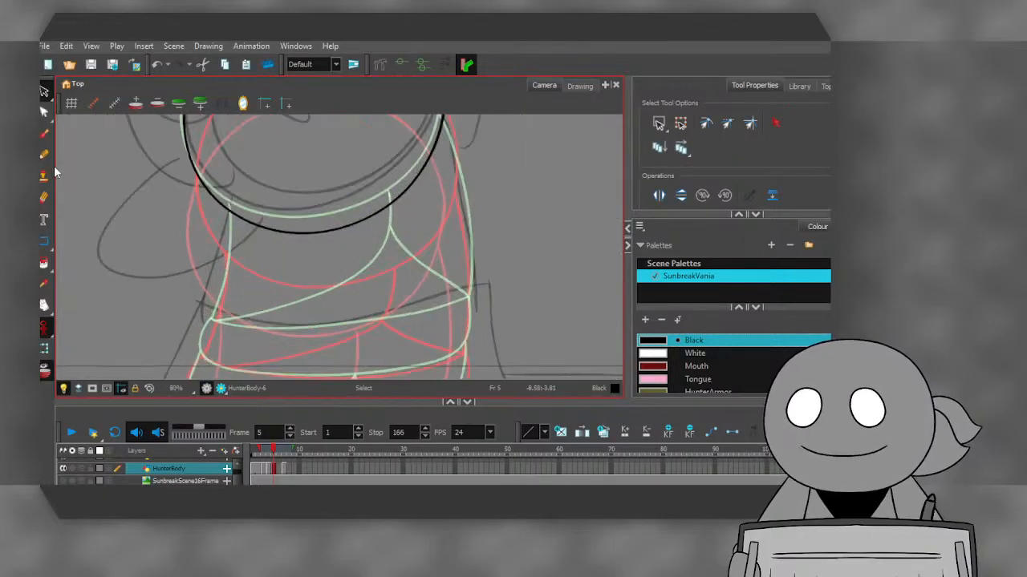
- Brush the left and right body sides down to the waist and the shirt's bottom edge
click(44, 134)
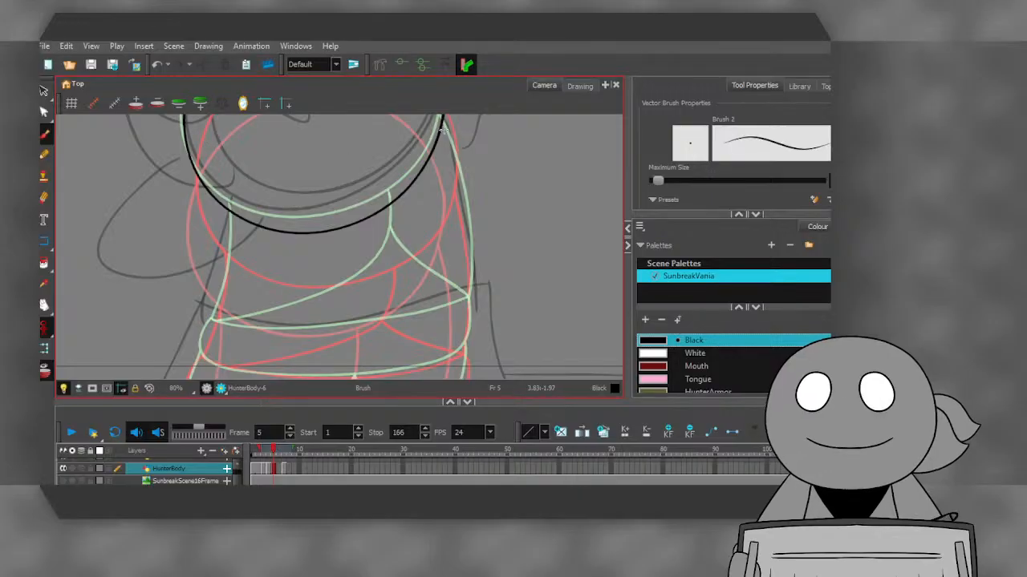
drag(228, 210, 213, 321)
click(157, 65)
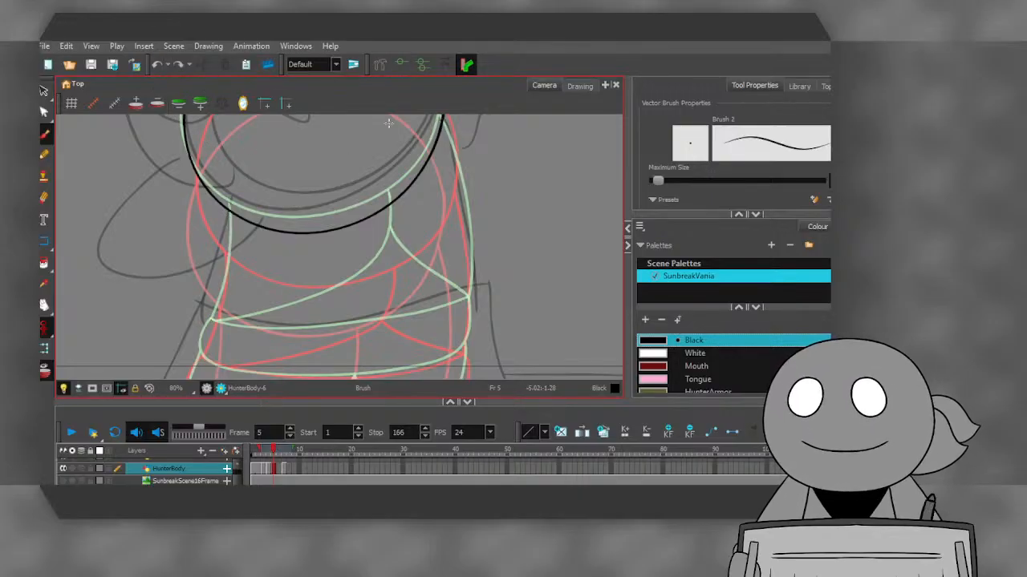
mouse_move(229, 210)
mouse_down()
mouse_move(228, 266)
mouse_move(208, 329)
mouse_up()
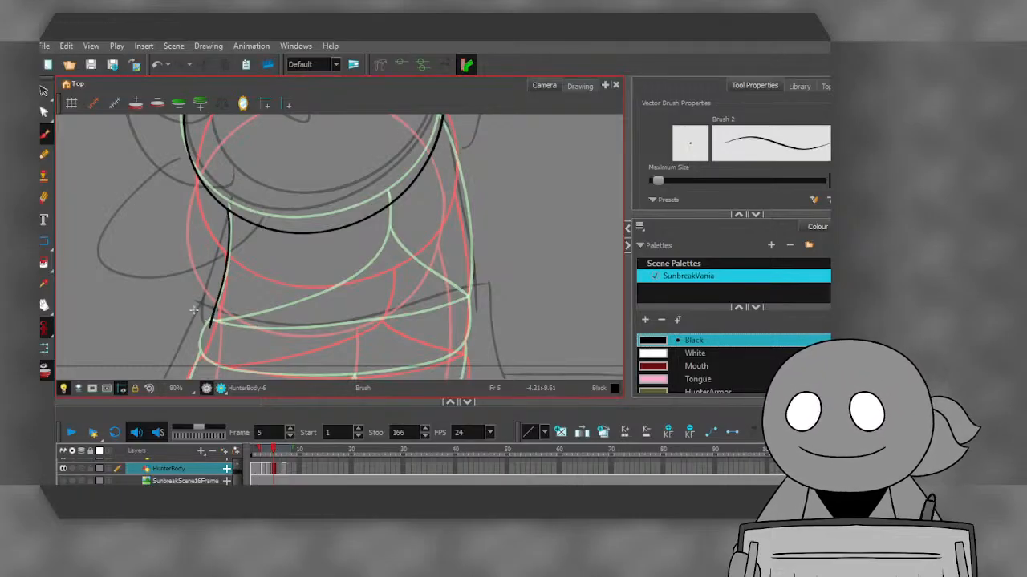
drag(470, 226, 469, 309)
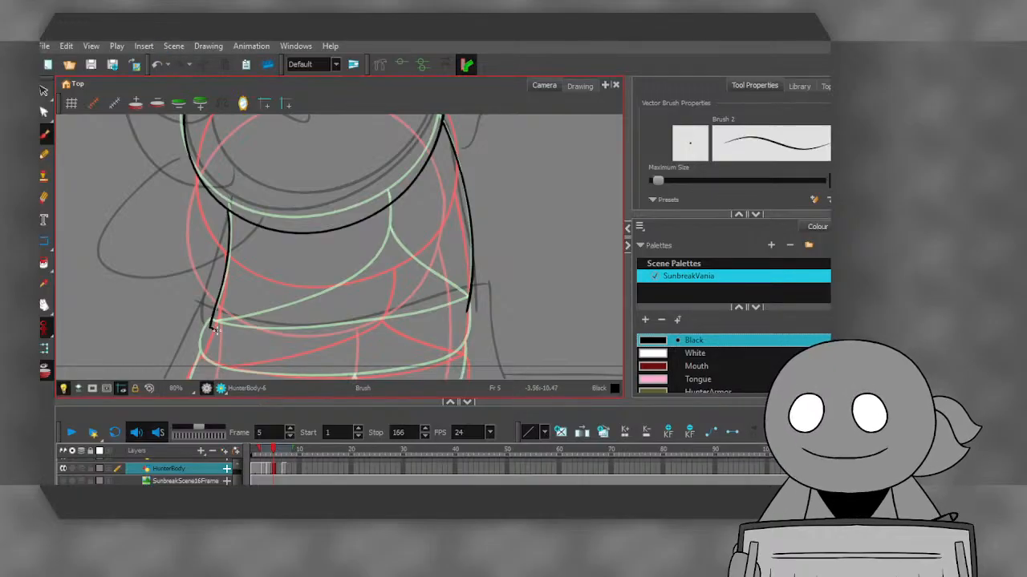
mouse_move(214, 326)
mouse_down()
mouse_move(286, 341)
mouse_move(381, 335)
mouse_move(466, 313)
mouse_move(468, 301)
mouse_up()
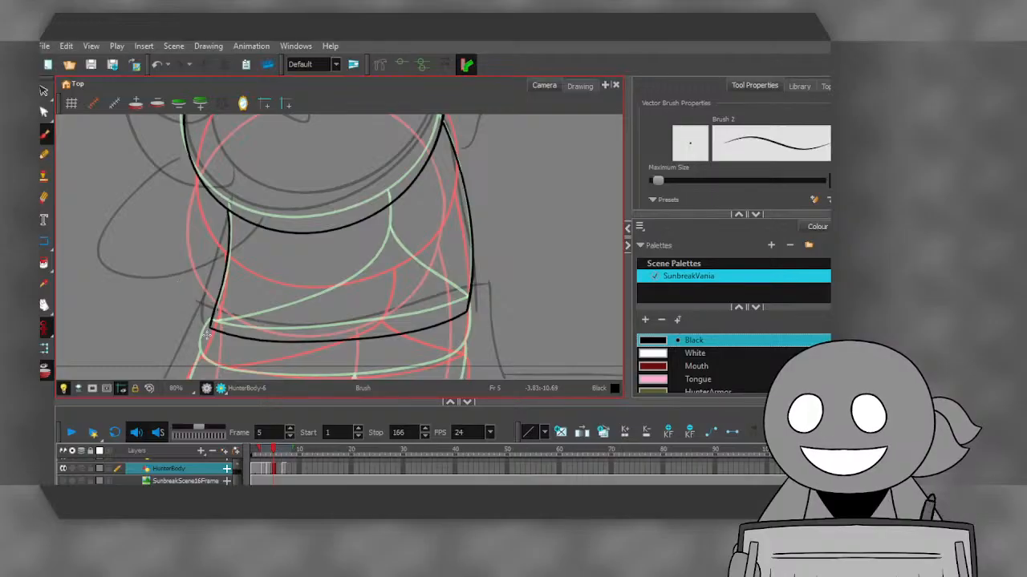
drag(211, 324, 194, 375)
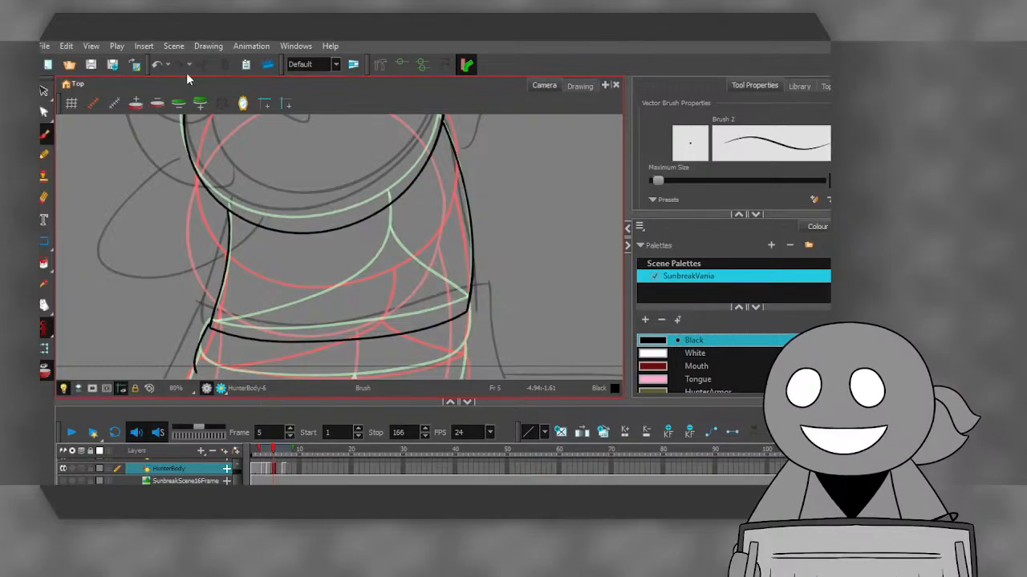
- Replace the stray stroke with a line below the shirt's left corner and ink the lower band's bottom edge
click(159, 66)
scroll(206, 221, down, 3)
scroll(201, 277, up, 5)
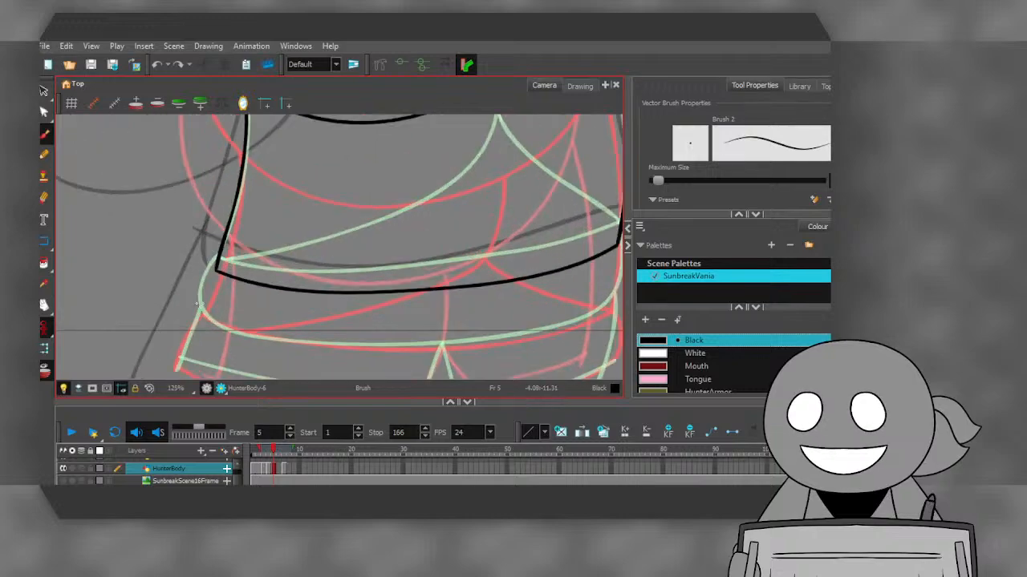
drag(217, 266, 197, 330)
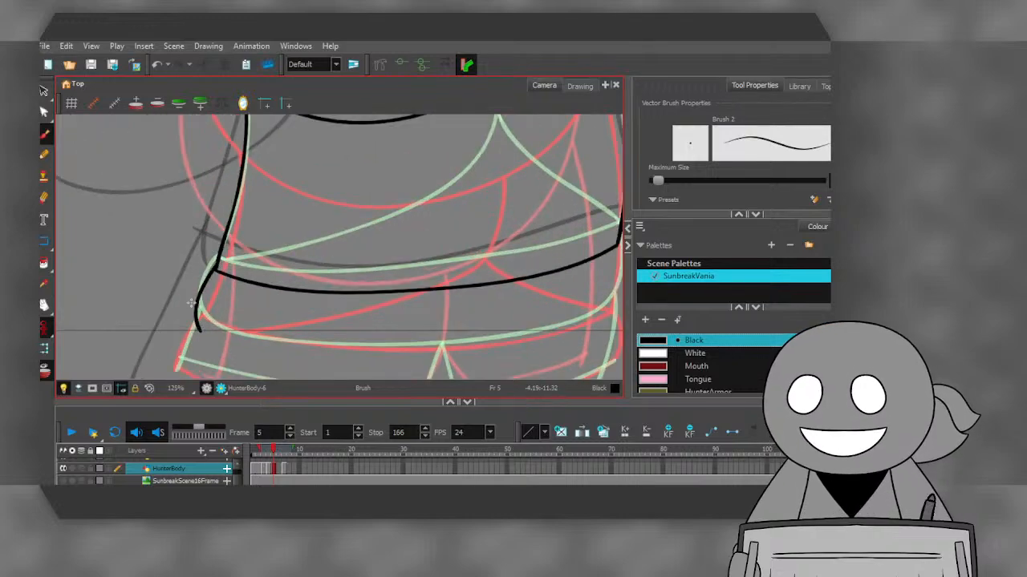
scroll(198, 315, down, 2)
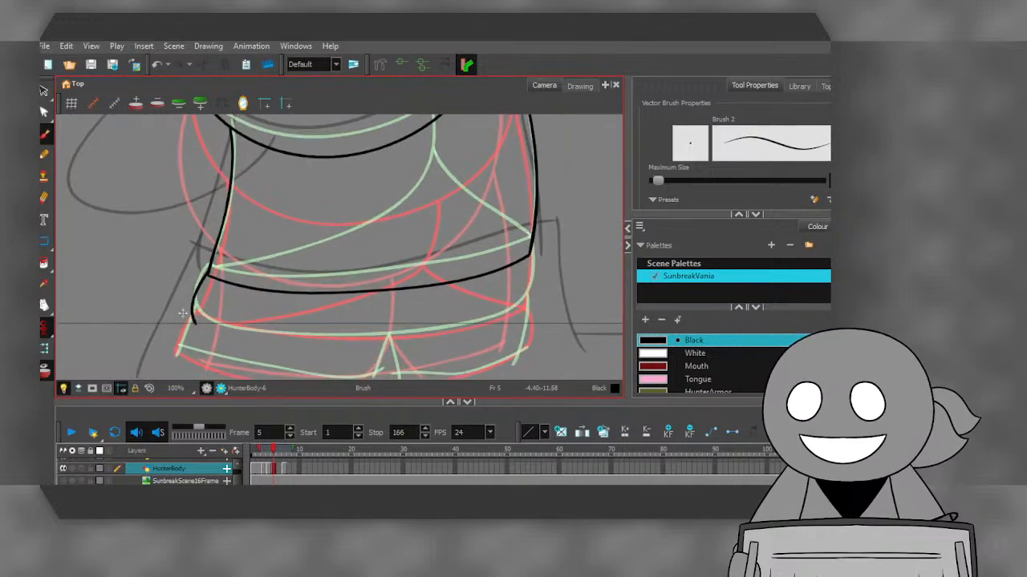
mouse_move(202, 327)
mouse_down()
mouse_move(382, 347)
mouse_move(469, 333)
mouse_move(507, 322)
mouse_move(529, 289)
mouse_move(530, 249)
mouse_up()
- Ink a line at the shirt seam and a diagonal fold line across the shirt
scroll(236, 301, down, 2)
scroll(313, 215, up, 2)
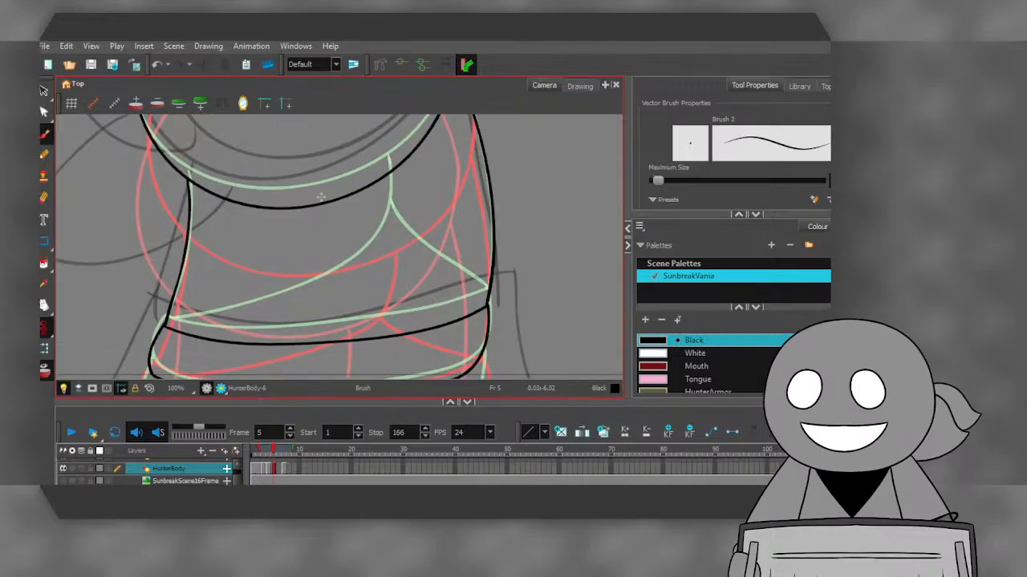
mouse_move(389, 170)
mouse_down()
mouse_move(386, 234)
mouse_move(368, 255)
mouse_move(270, 303)
mouse_move(174, 329)
mouse_up()
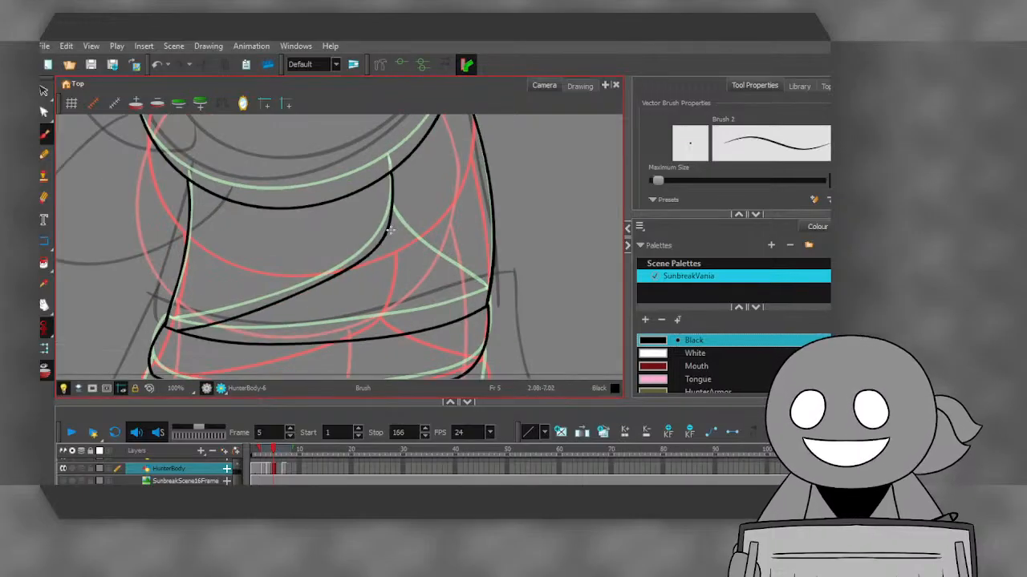
mouse_move(389, 230)
mouse_down()
mouse_move(441, 273)
mouse_move(491, 281)
mouse_up()
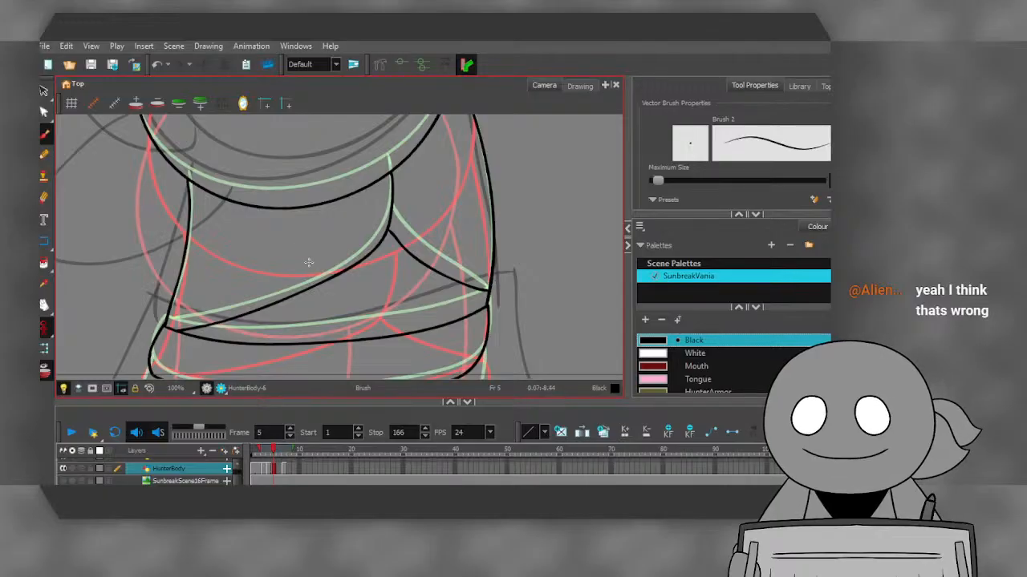
scroll(309, 263, down, 4)
scroll(249, 236, up, 3)
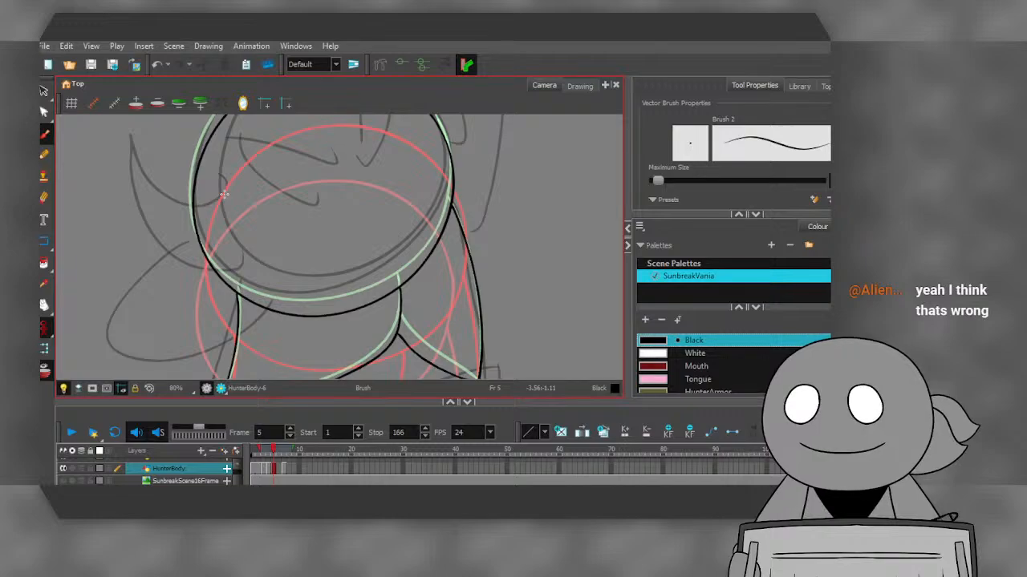
scroll(228, 193, down, 3)
scroll(241, 190, up, 3)
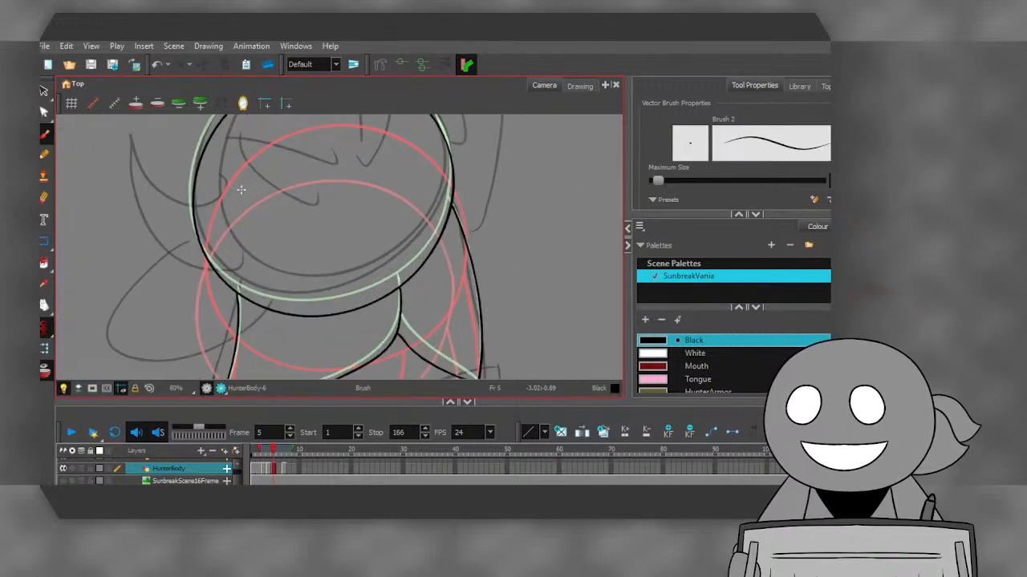
scroll(241, 189, down, 2)
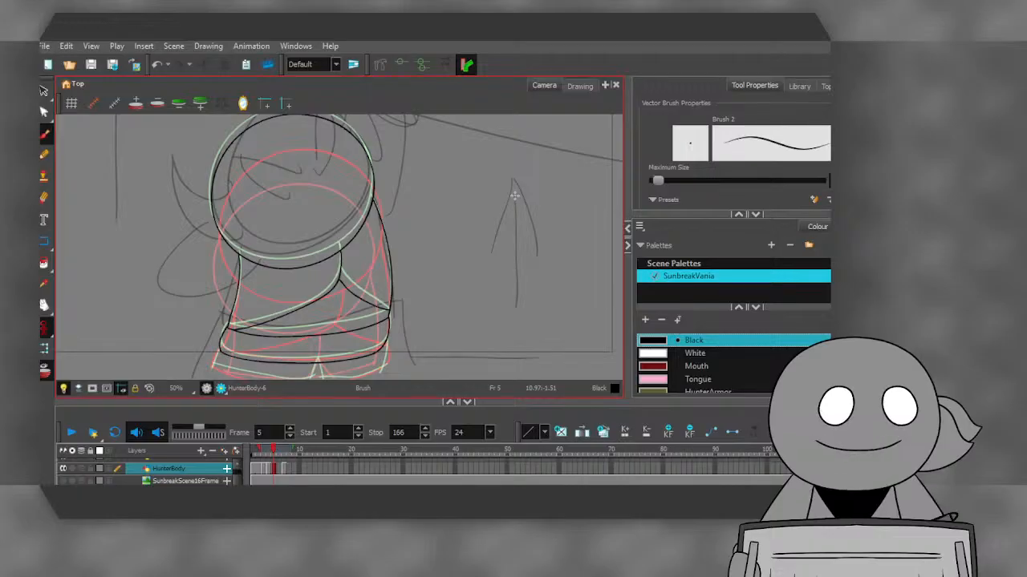
- Flip through frames 1–6 with the comma and period keys, then play back and scrub the inked animation
key(comma)
key(comma)
key(comma)
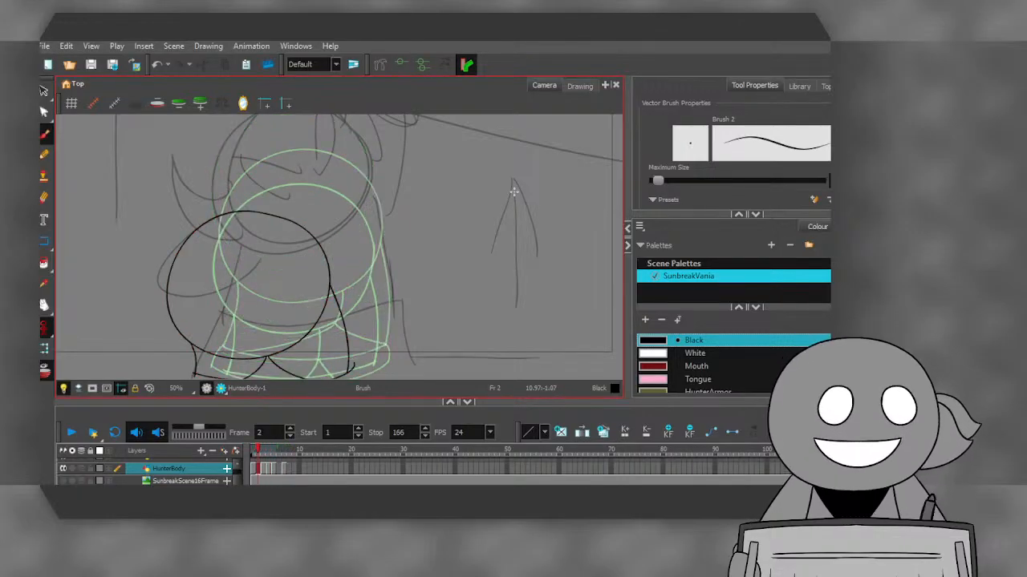
key(period)
key(period)
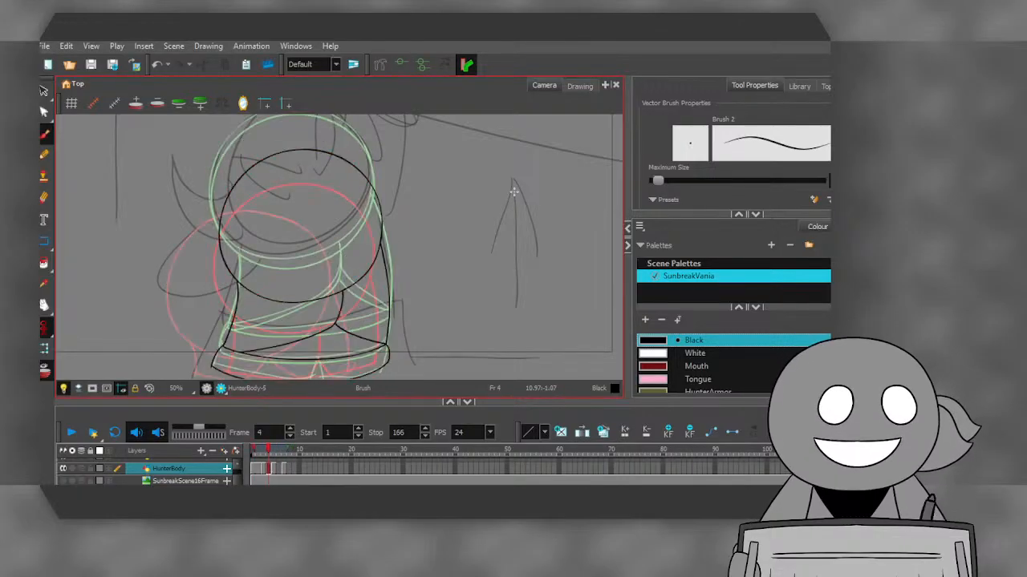
key(comma)
key(comma)
key(comma)
key(period)
key(period)
key(period)
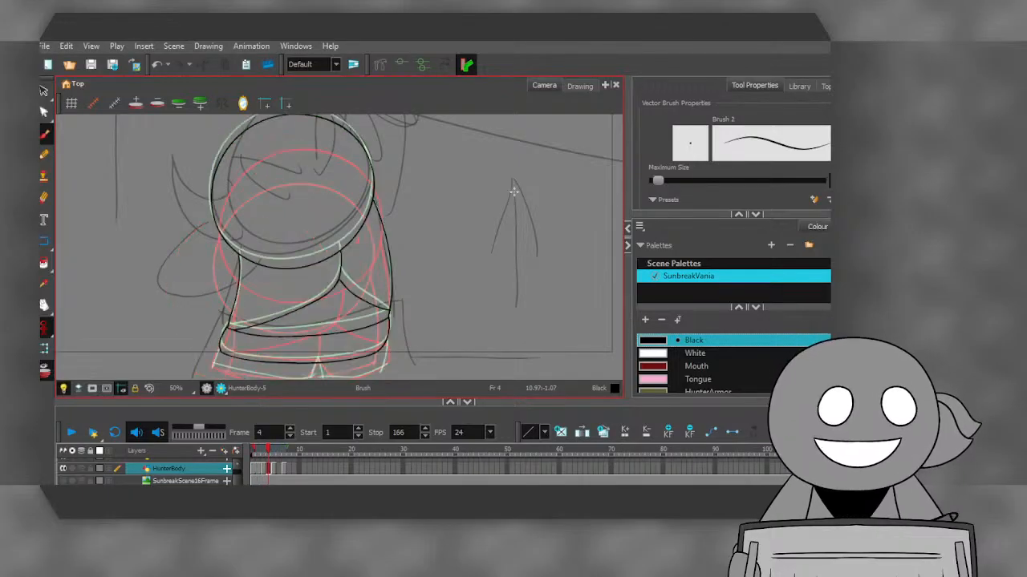
key(period)
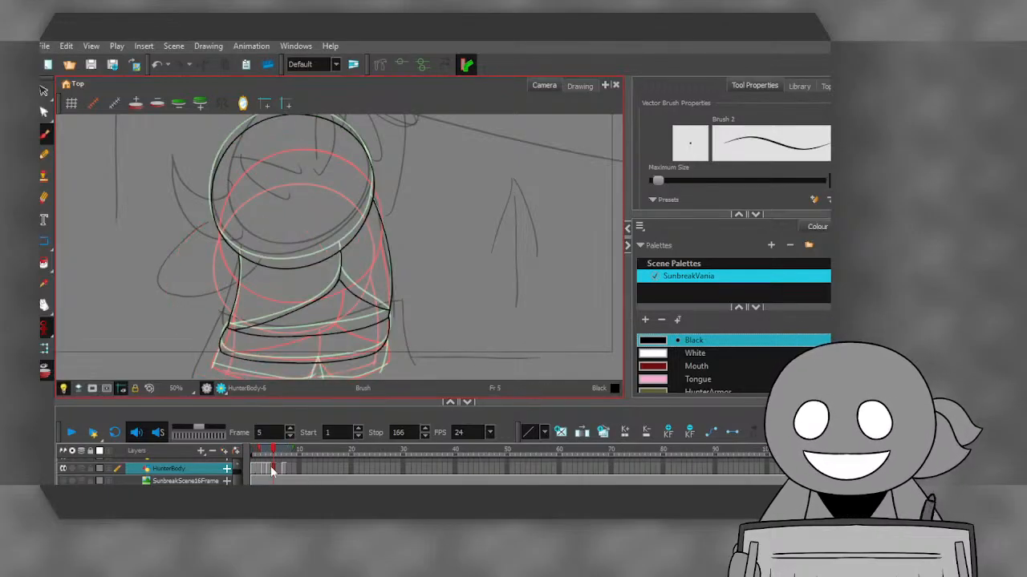
key(period)
key(comma)
key(comma)
key(comma)
key(comma)
key(comma)
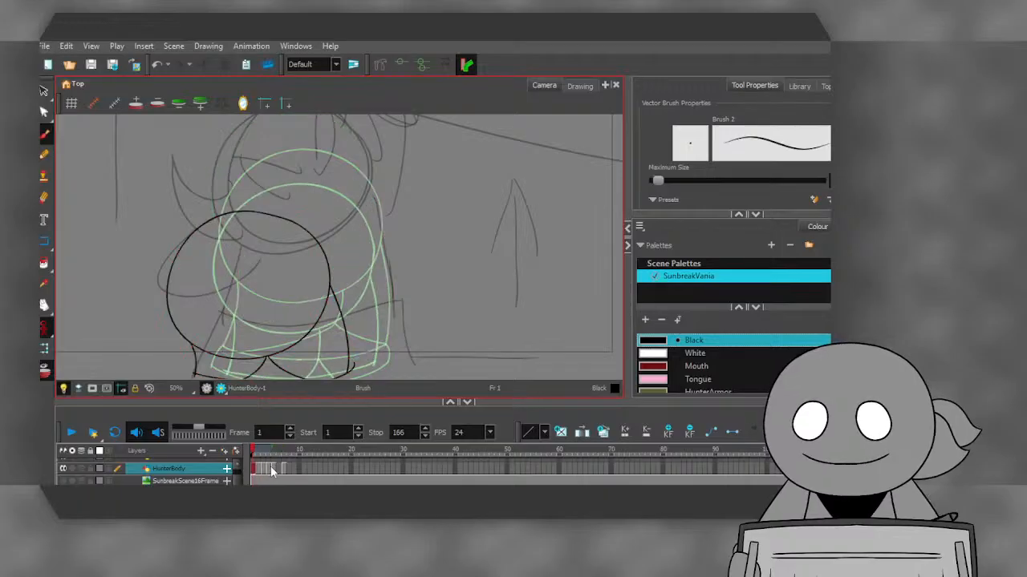
click(70, 432)
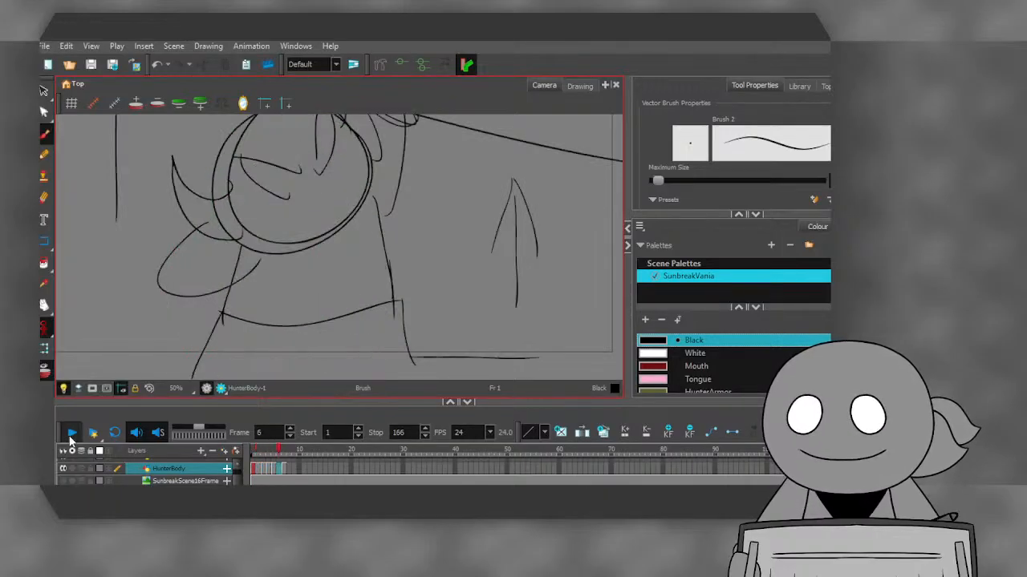
mouse_move(267, 450)
mouse_down()
mouse_move(249, 459)
mouse_move(283, 459)
mouse_move(261, 472)
mouse_move(281, 471)
mouse_move(287, 449)
mouse_move(393, 465)
mouse_move(253, 470)
mouse_move(294, 470)
mouse_up()
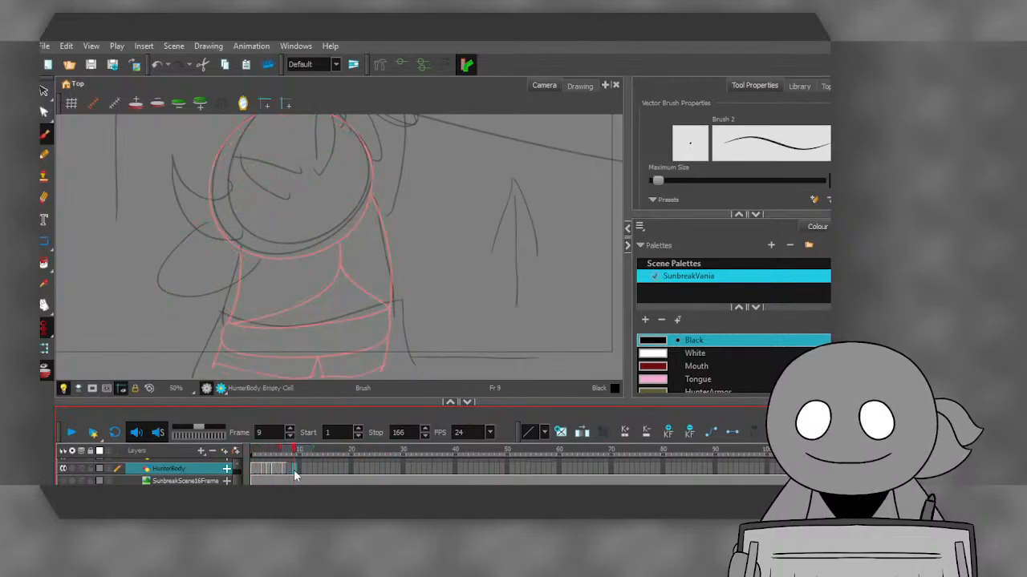
- Brush a black head circle over the sketch on frame 9
scroll(284, 274, down, 1)
scroll(283, 274, up, 4)
scroll(363, 247, down, 1)
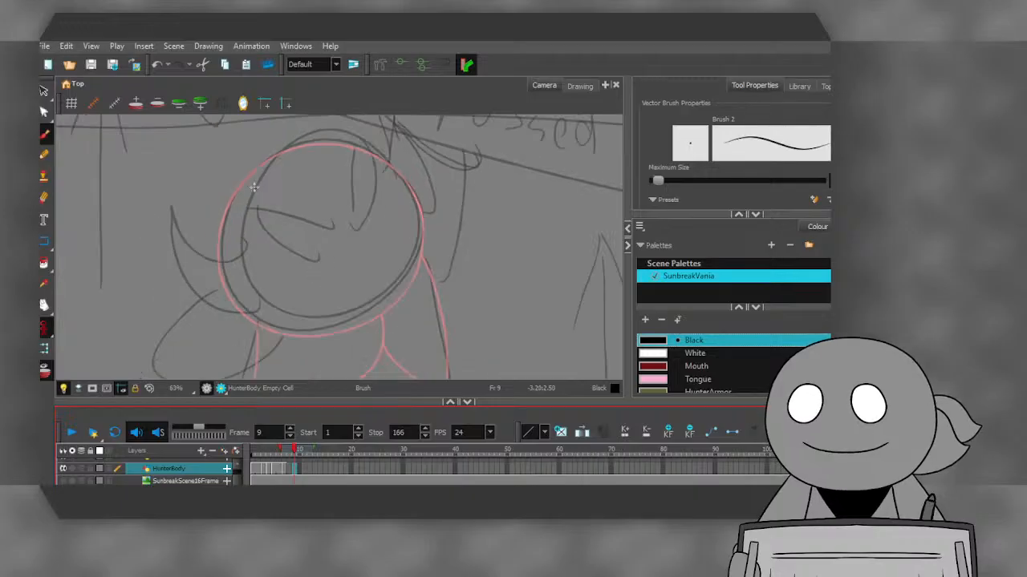
mouse_move(438, 261)
mouse_down()
mouse_move(438, 207)
mouse_move(412, 158)
mouse_move(360, 125)
mouse_move(321, 120)
mouse_move(228, 153)
mouse_move(193, 196)
mouse_move(179, 257)
mouse_move(207, 329)
mouse_move(295, 363)
mouse_move(392, 332)
mouse_move(424, 297)
mouse_move(433, 230)
mouse_up()
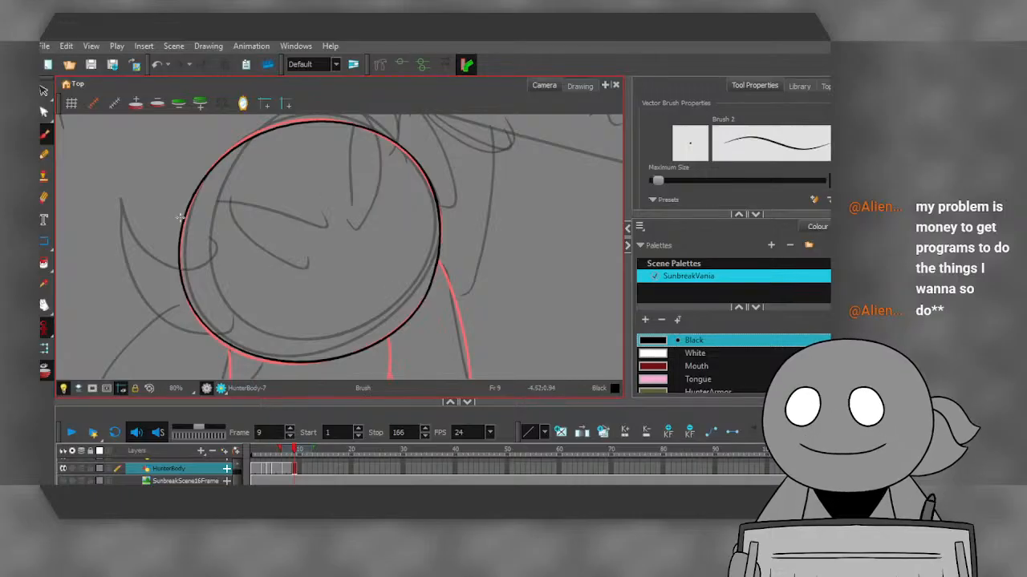
scroll(174, 214, down, 2)
scroll(173, 215, up, 1)
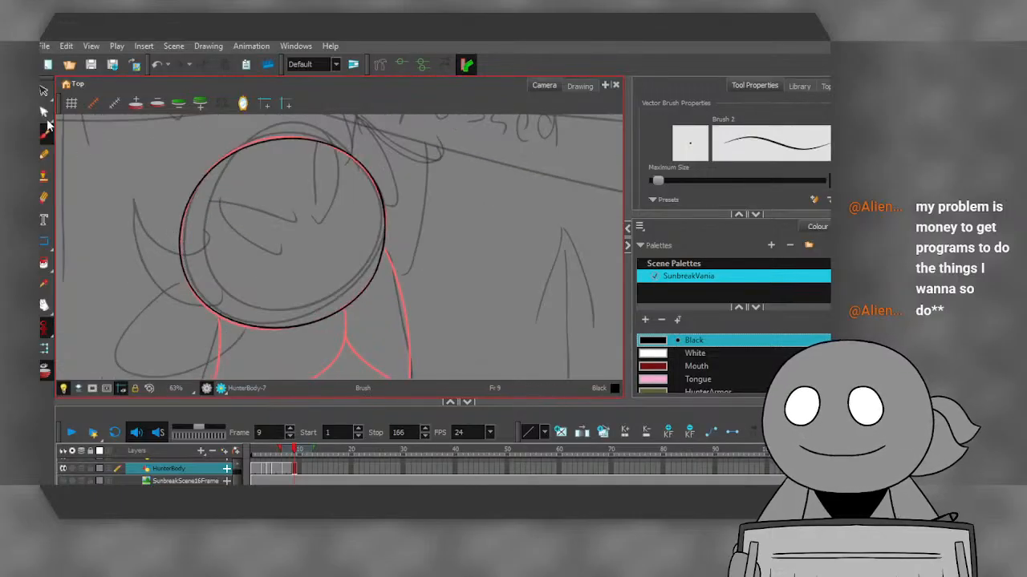
- Shift frame 9's head circle slightly left, compare against frame 8, and return to frame 9 with the Brush
click(44, 90)
click(184, 218)
drag(184, 218, 177, 216)
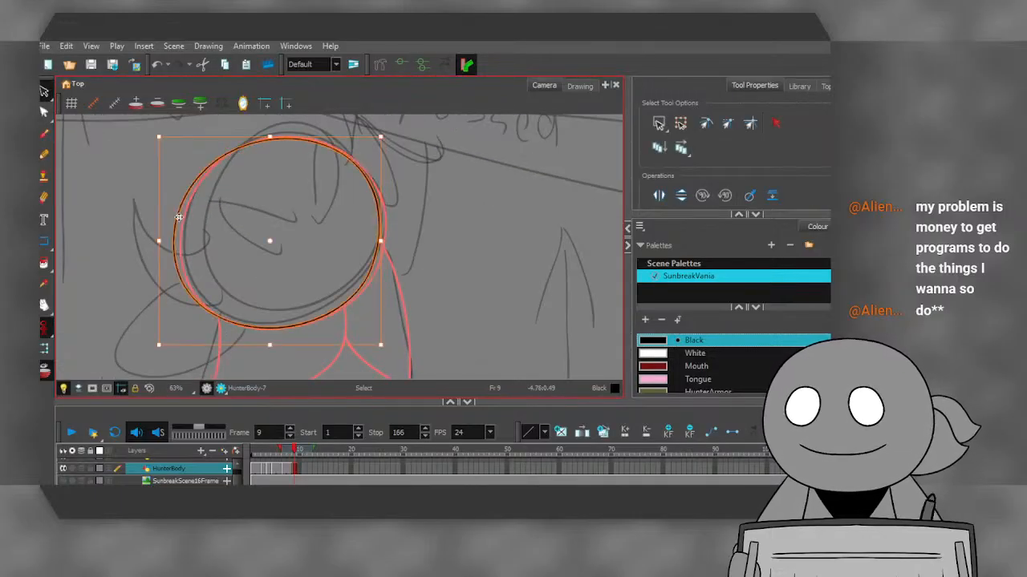
click(287, 469)
scroll(208, 305, up, 8)
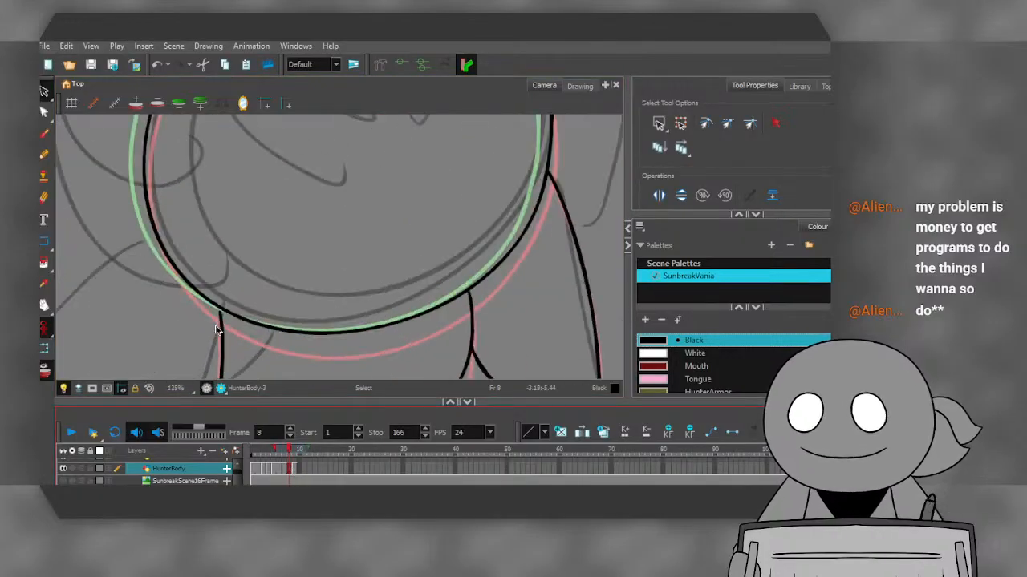
scroll(209, 289, up, 2)
key(alt+b)
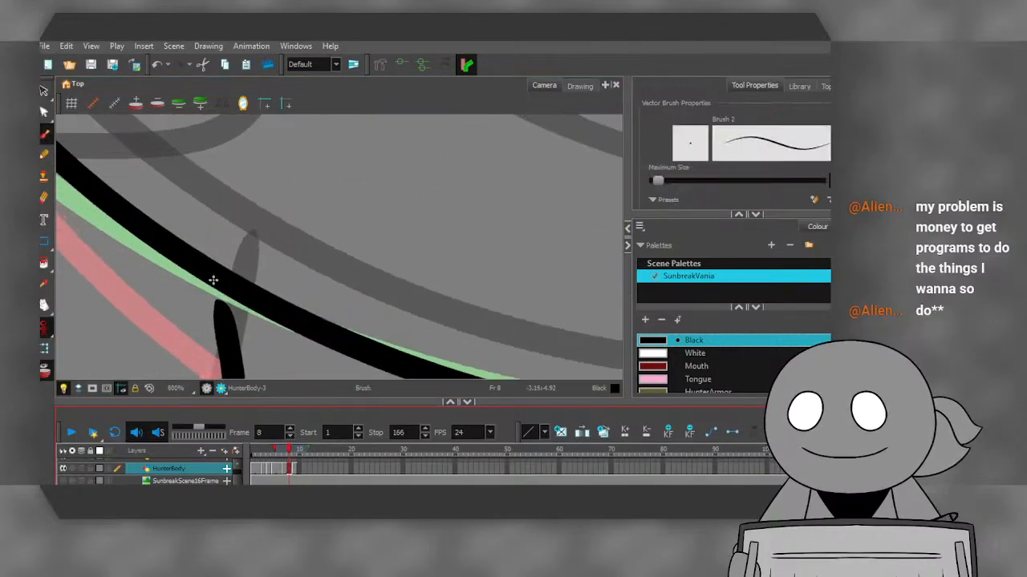
click(294, 468)
scroll(194, 319, down, 10)
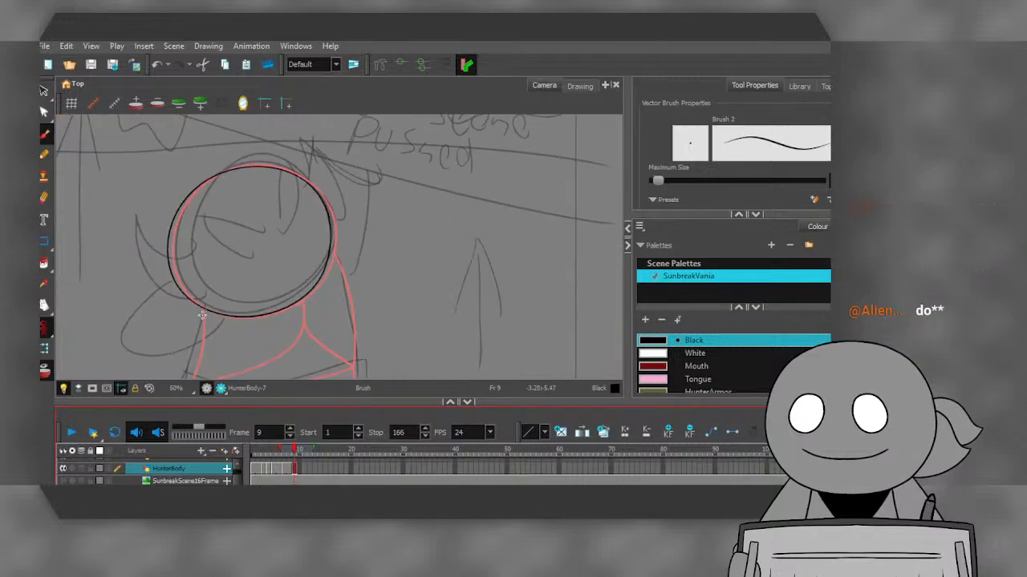
- Ink the left and right sides of the torso in black on frame 9
scroll(194, 320, down, 2)
scroll(191, 360, up, 4)
scroll(196, 271, down, 2)
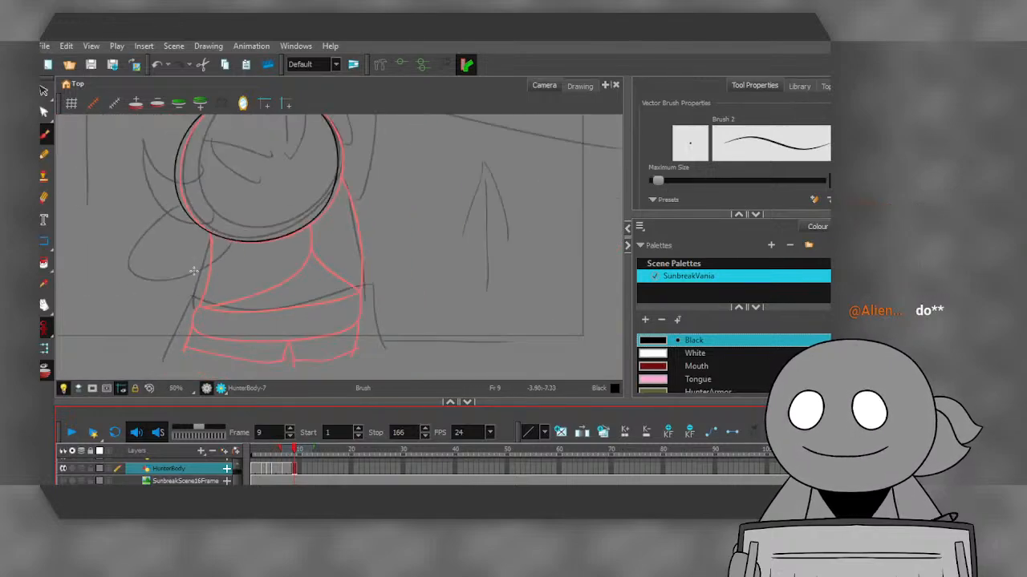
scroll(197, 288, up, 3)
scroll(197, 286, up, 1)
scroll(197, 308, down, 2)
scroll(209, 201, up, 2)
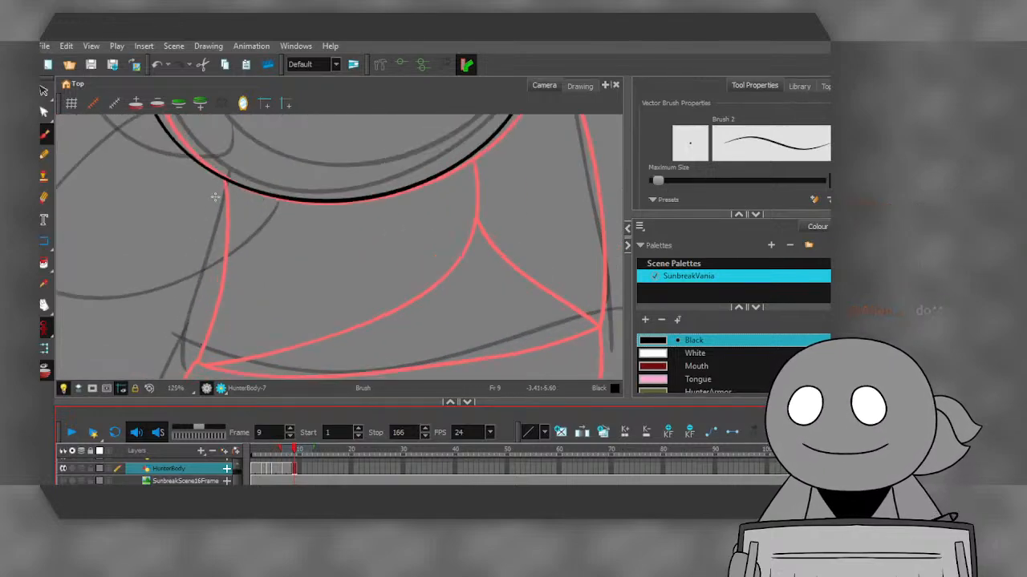
mouse_move(219, 178)
mouse_down()
mouse_move(220, 268)
mouse_move(192, 363)
mouse_up()
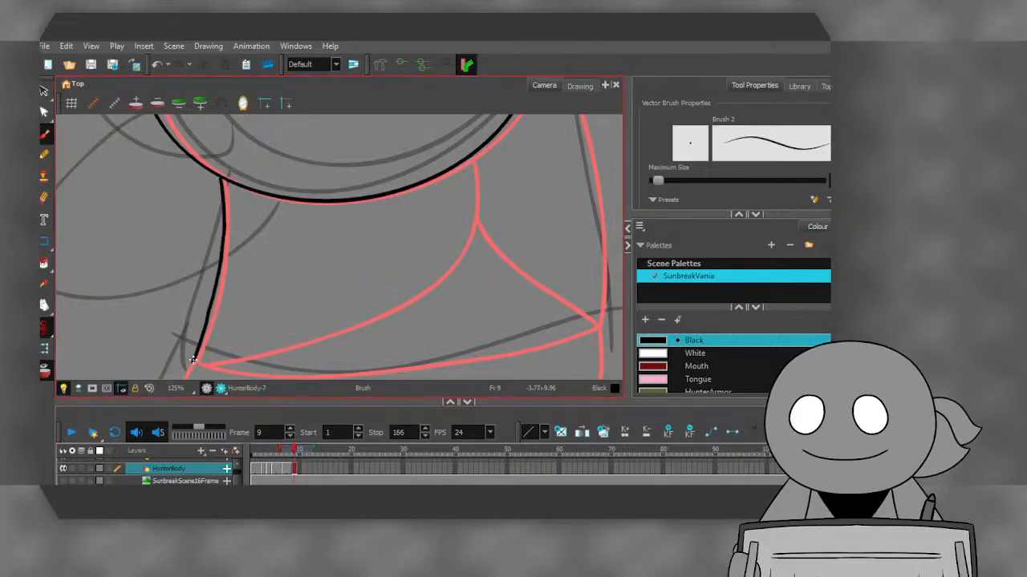
scroll(214, 176, up, 2)
scroll(225, 195, down, 5)
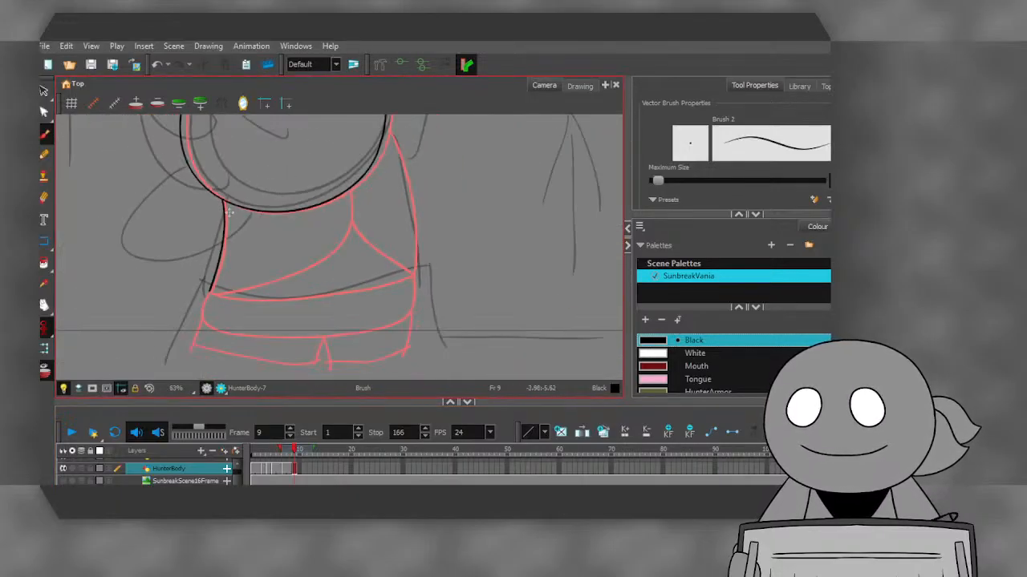
scroll(390, 139, up, 2)
mouse_move(381, 128)
mouse_down()
mouse_move(418, 229)
mouse_move(429, 350)
mouse_up()
- Ink the waistline, redrawing it once, and the hip curve below it
scroll(197, 205, down, 2)
scroll(145, 286, up, 2)
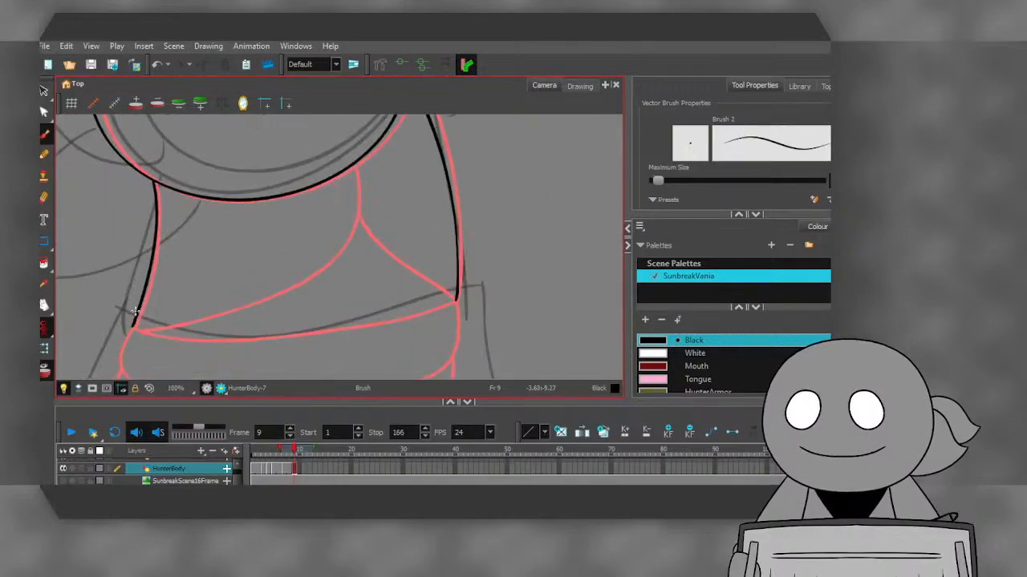
scroll(140, 314, down, 2)
scroll(132, 347, up, 3)
scroll(130, 345, up, 1)
scroll(139, 282, down, 1)
mouse_move(139, 283)
mouse_down()
mouse_move(238, 299)
mouse_move(361, 292)
mouse_move(450, 281)
mouse_move(542, 250)
mouse_up()
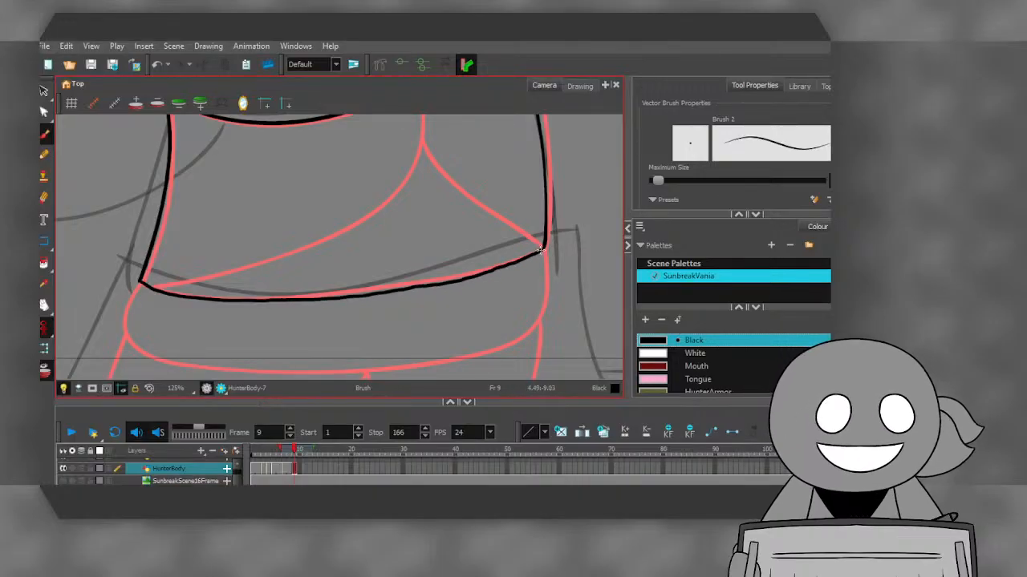
click(157, 64)
mouse_move(140, 277)
mouse_down()
mouse_move(145, 287)
mouse_move(215, 297)
mouse_move(344, 293)
mouse_move(513, 263)
mouse_move(547, 244)
mouse_up()
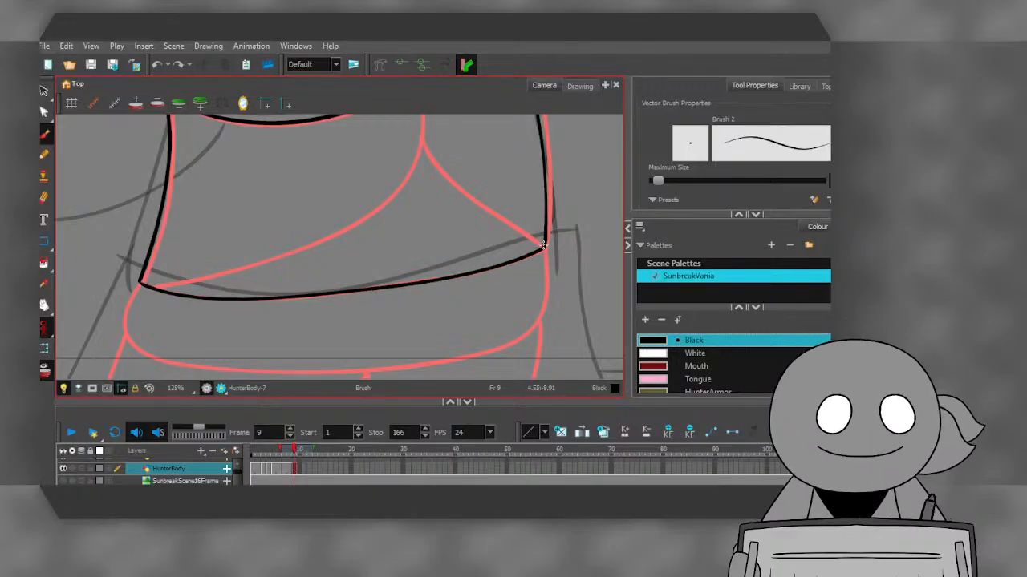
mouse_move(140, 281)
mouse_down()
mouse_move(125, 340)
mouse_move(167, 363)
mouse_move(284, 375)
mouse_move(445, 365)
mouse_move(523, 336)
mouse_move(544, 288)
mouse_move(543, 234)
mouse_up()
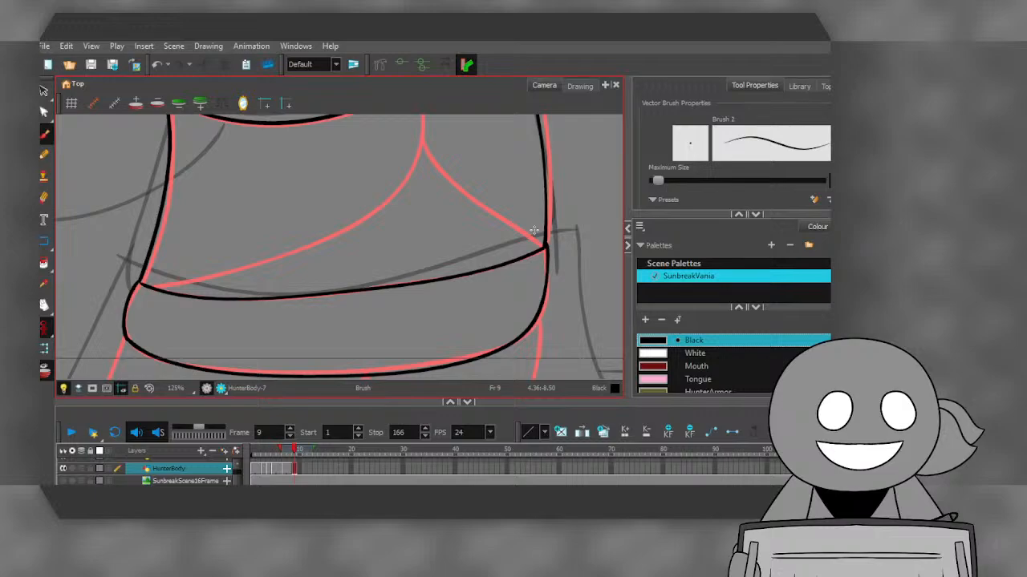
scroll(431, 262, down, 5)
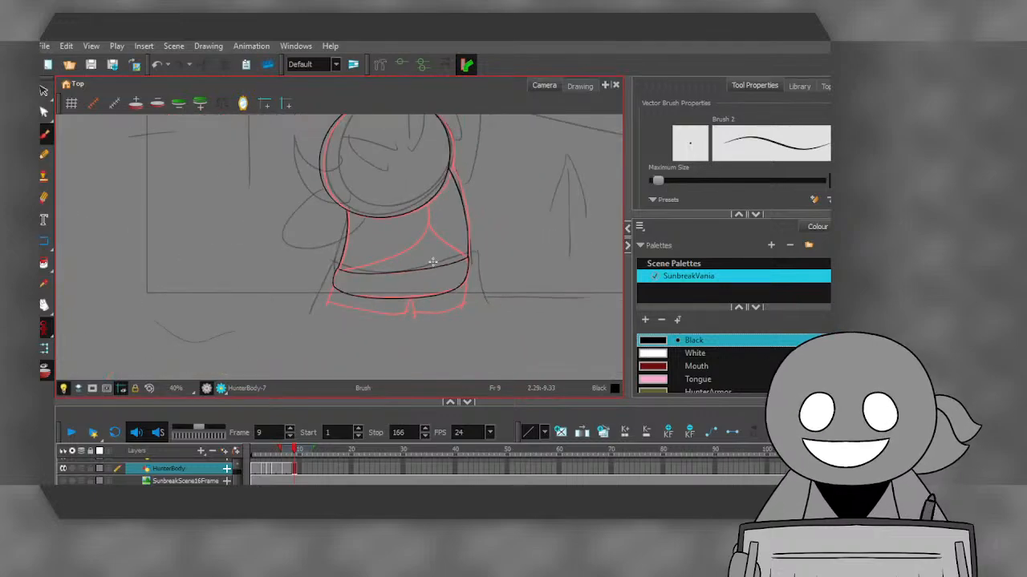
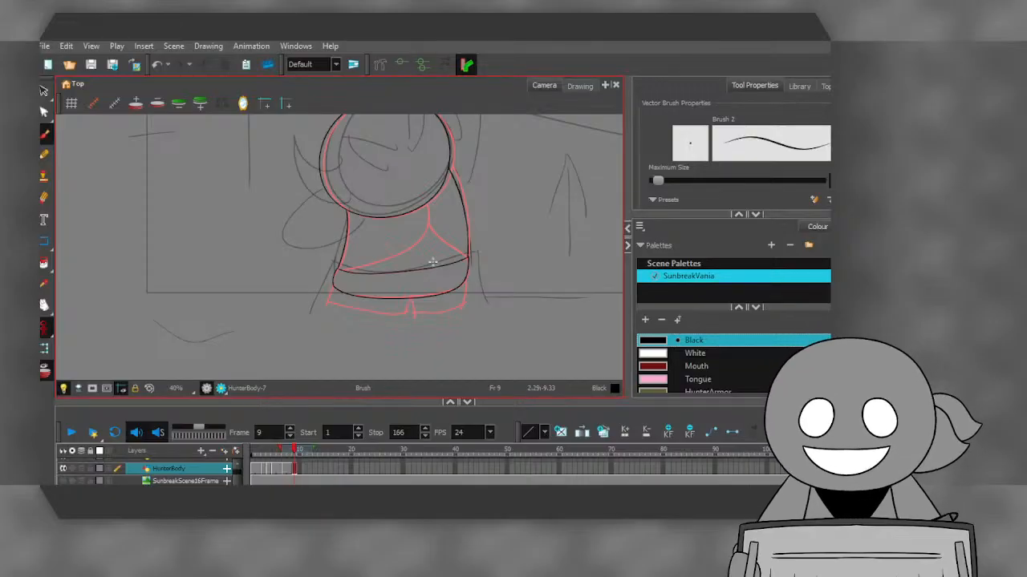
- Ink the diagonal chest line and the right torso side down to the belt, redoing one misplaced stroke
scroll(411, 232, up, 3)
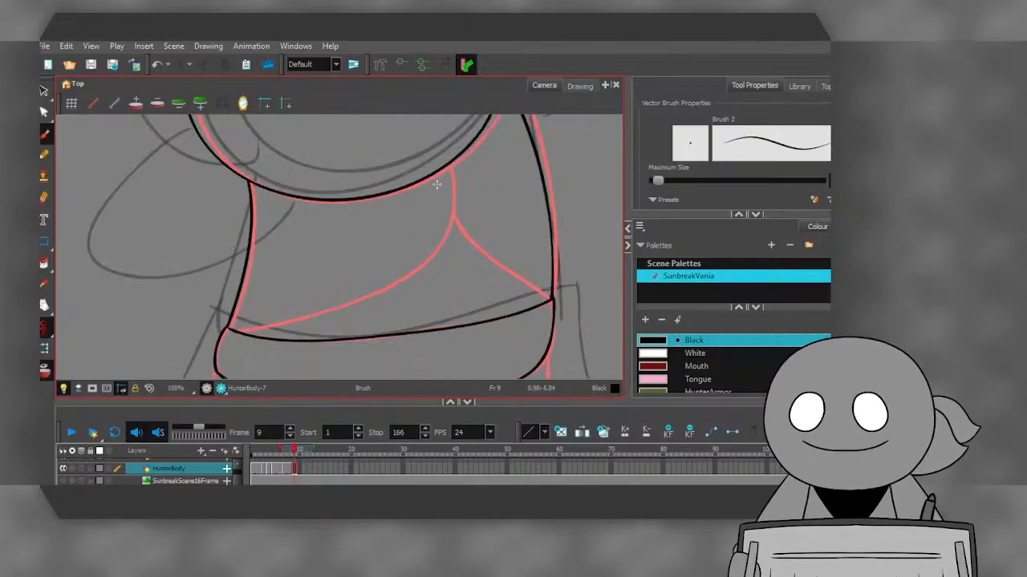
mouse_move(437, 219)
mouse_down()
mouse_move(408, 259)
mouse_move(249, 333)
mouse_up()
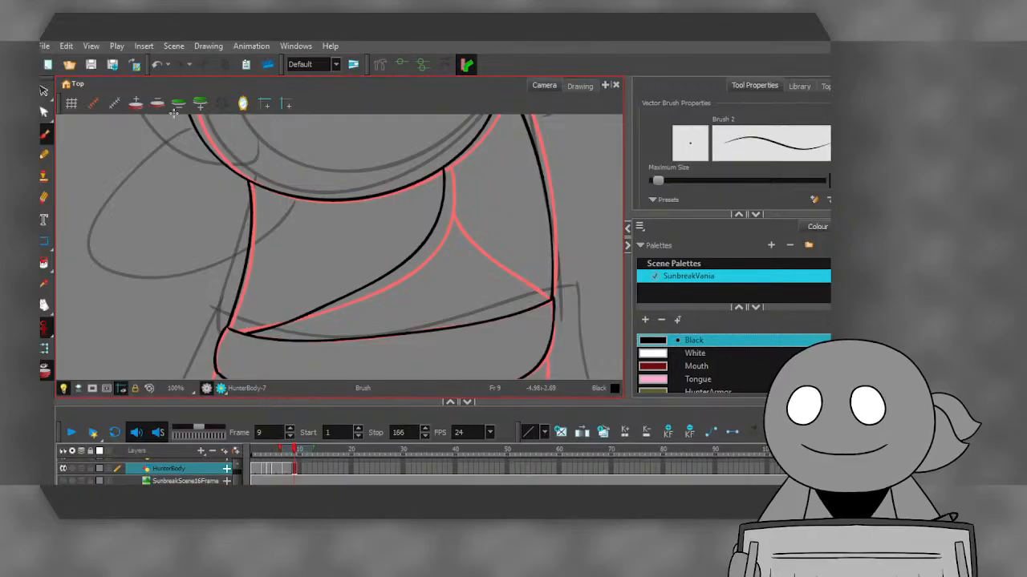
click(157, 64)
mouse_move(440, 171)
mouse_down()
mouse_move(439, 235)
mouse_move(409, 267)
mouse_move(251, 333)
mouse_up()
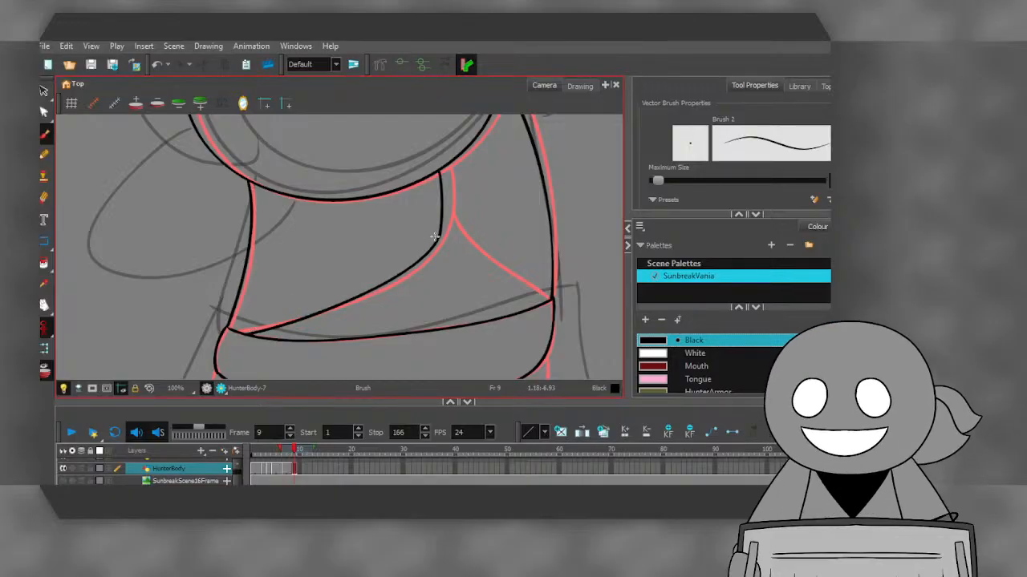
drag(440, 234, 550, 296)
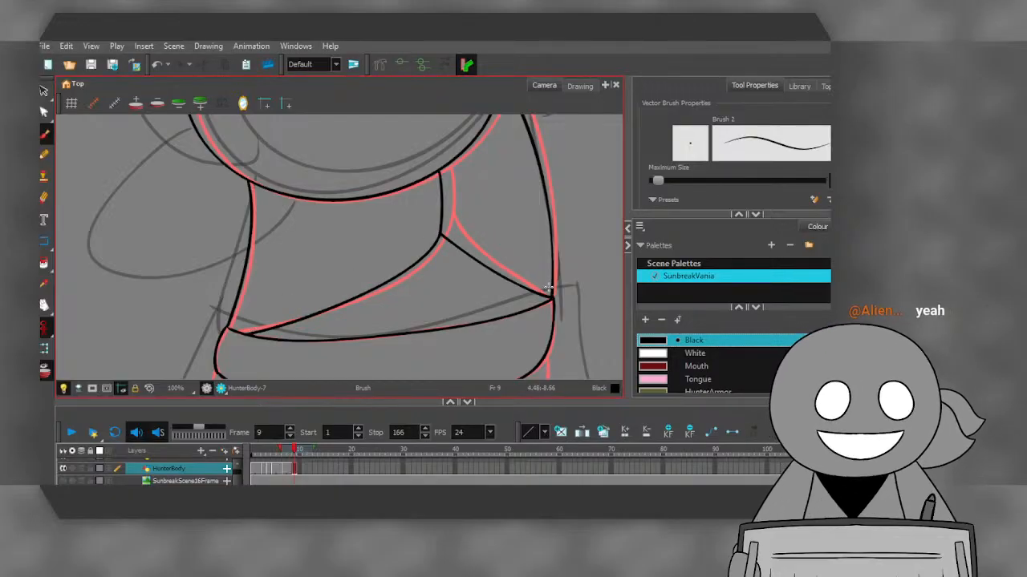
- Ink the left, right, lower and bottom edges of the shorts along the red guide
scroll(298, 262, down, 4)
scroll(263, 317, up, 6)
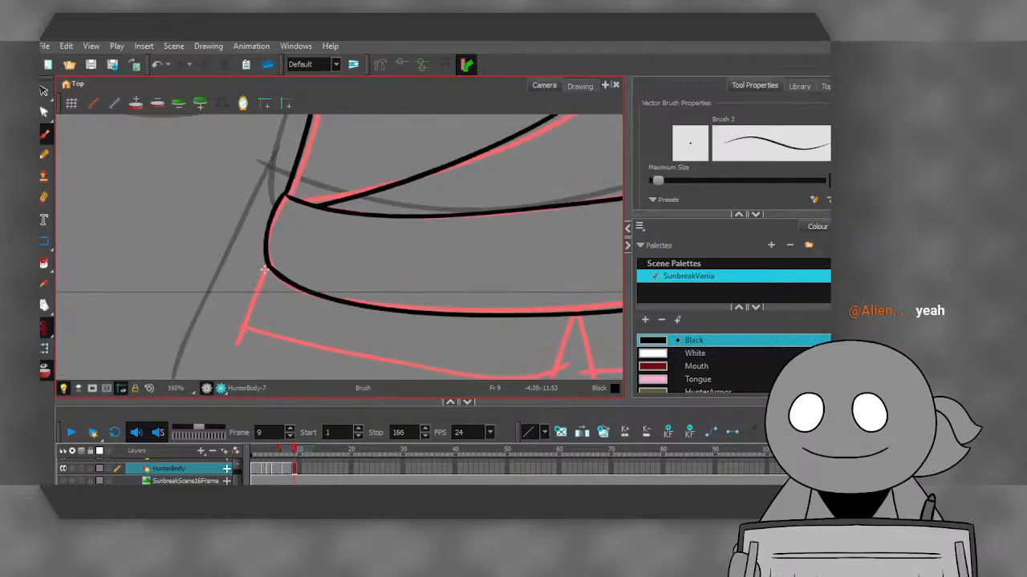
drag(269, 268, 243, 335)
scroll(243, 335, down, 4)
scroll(465, 294, up, 5)
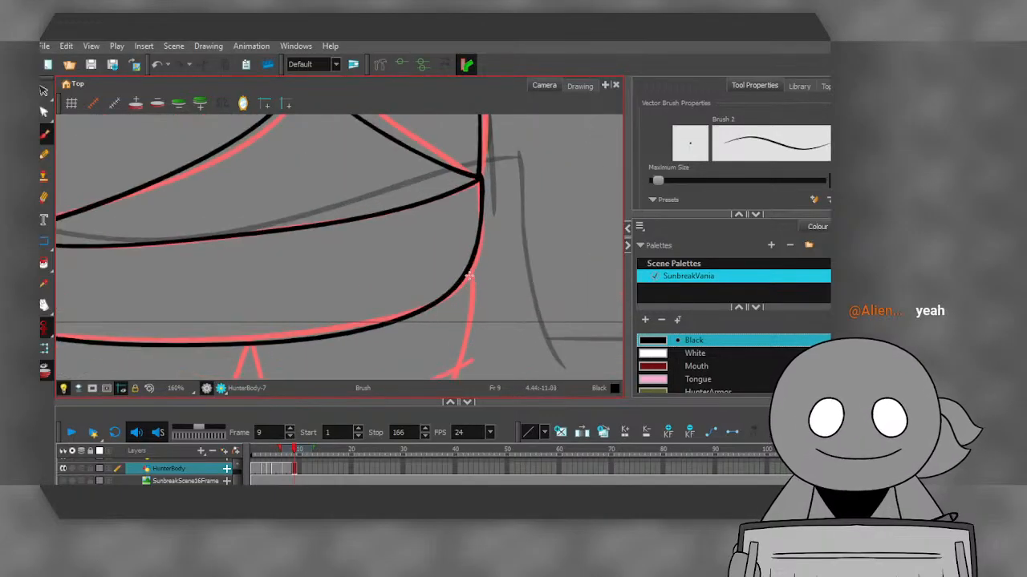
drag(468, 269, 455, 377)
scroll(394, 288, down, 4)
scroll(282, 314, up, 5)
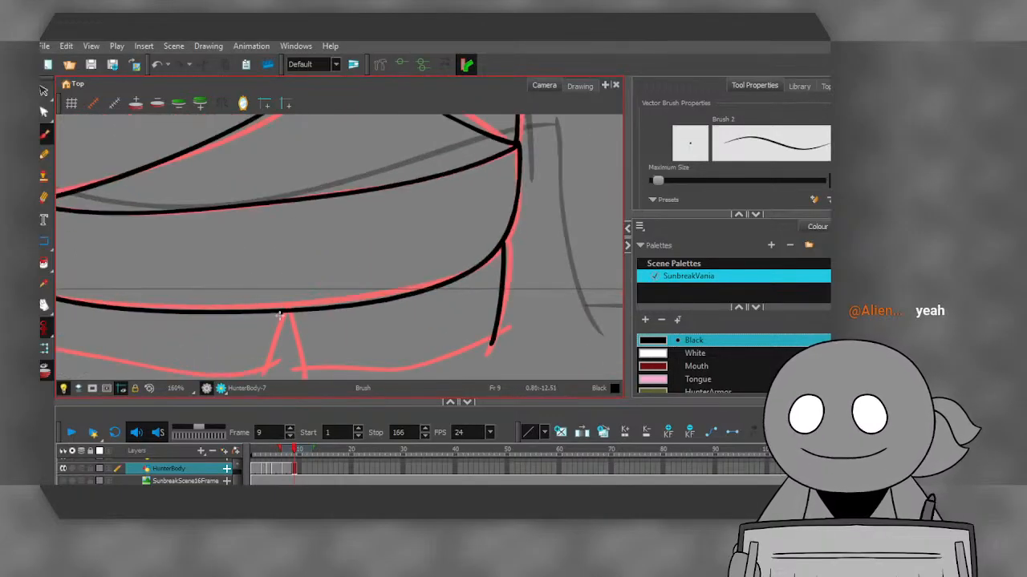
mouse_move(282, 313)
mouse_down()
mouse_move(263, 373)
mouse_move(298, 367)
mouse_up()
scroll(297, 357, down, 2)
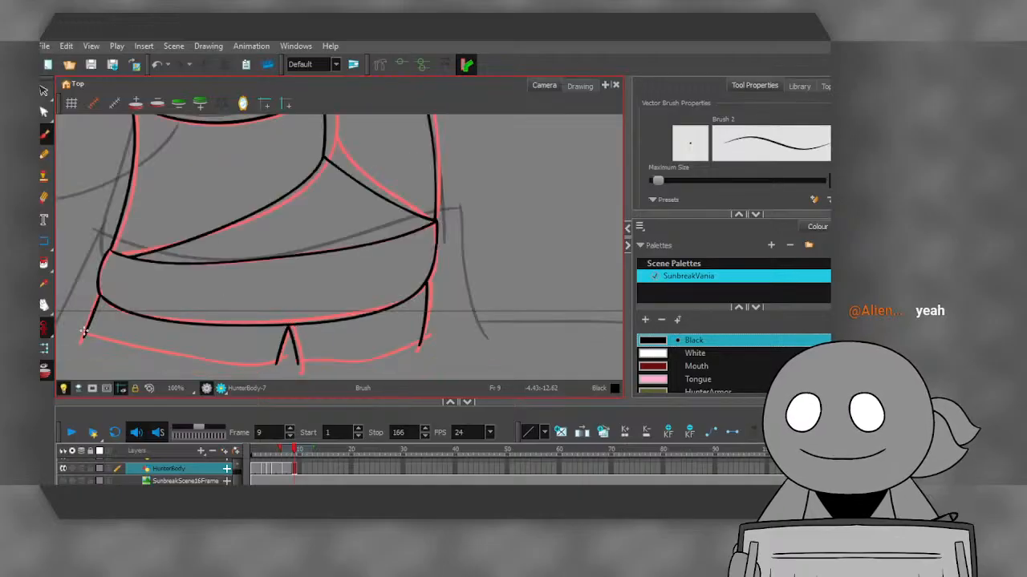
mouse_move(83, 330)
mouse_down()
mouse_move(178, 353)
mouse_move(290, 359)
mouse_move(437, 341)
mouse_up()
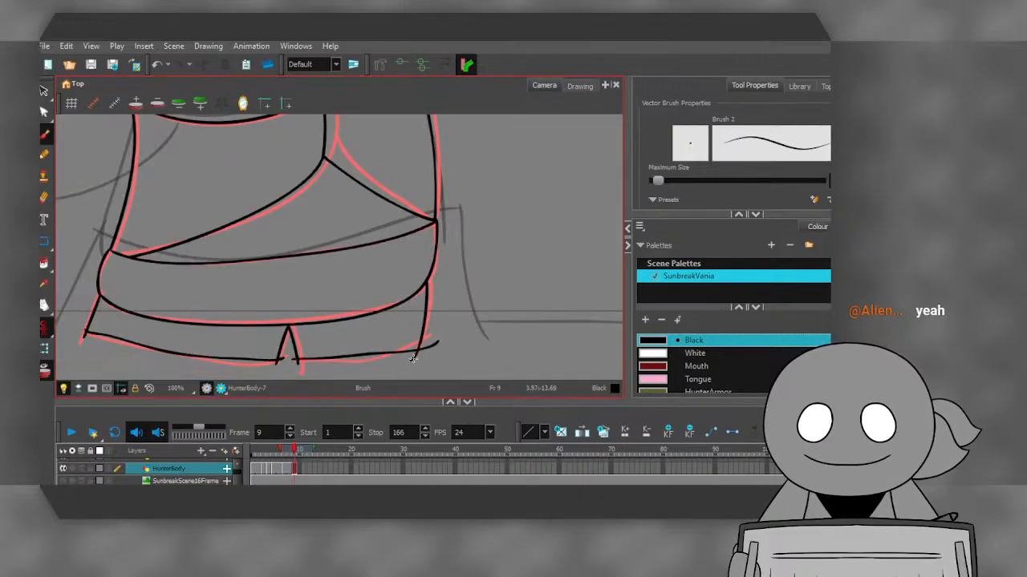
scroll(414, 353, down, 3)
- Compare frame 9 against frame 8, then rewind the playhead to the first frame
key(comma)
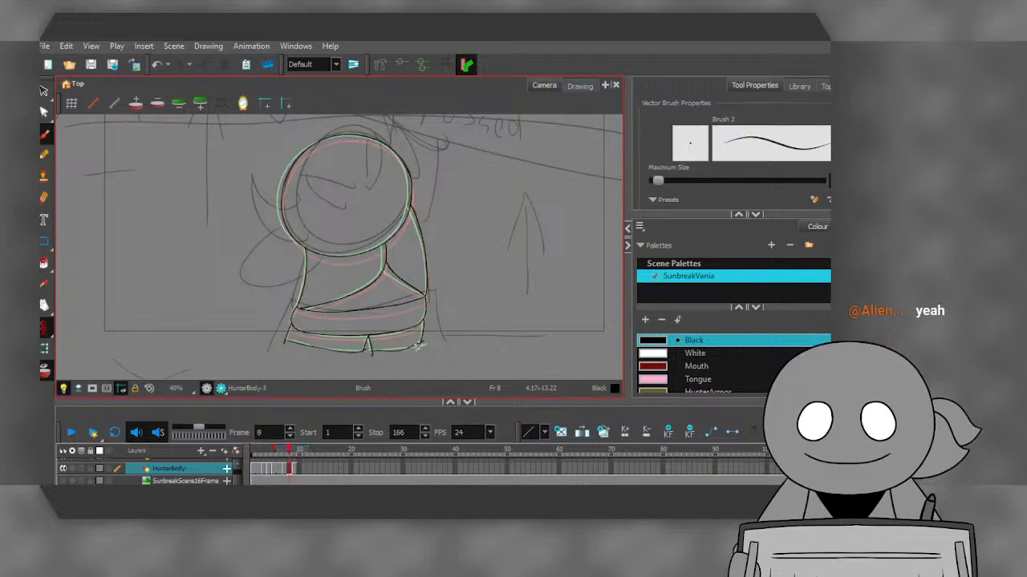
key(period)
scroll(333, 308, up, 8)
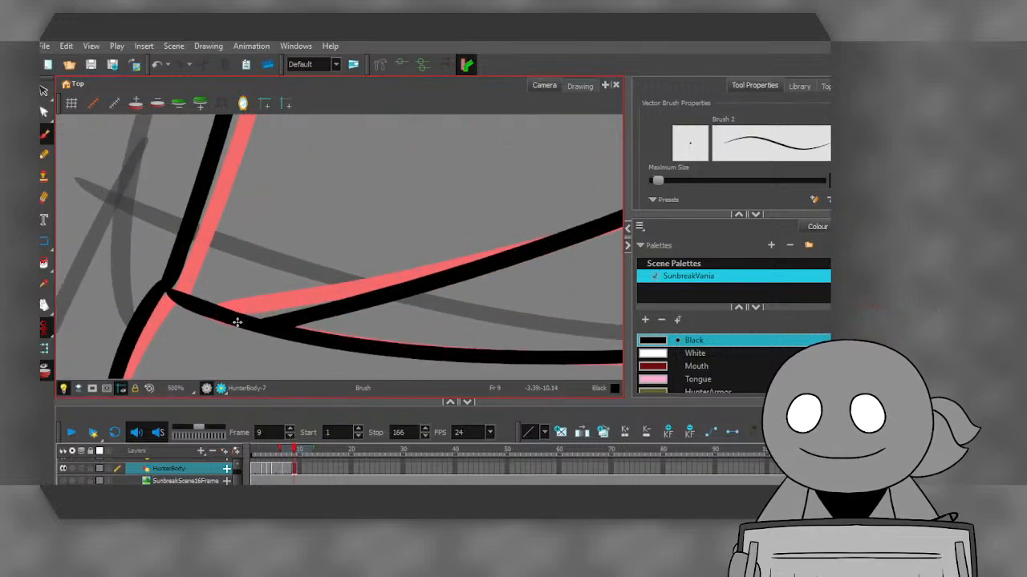
scroll(237, 323, down, 8)
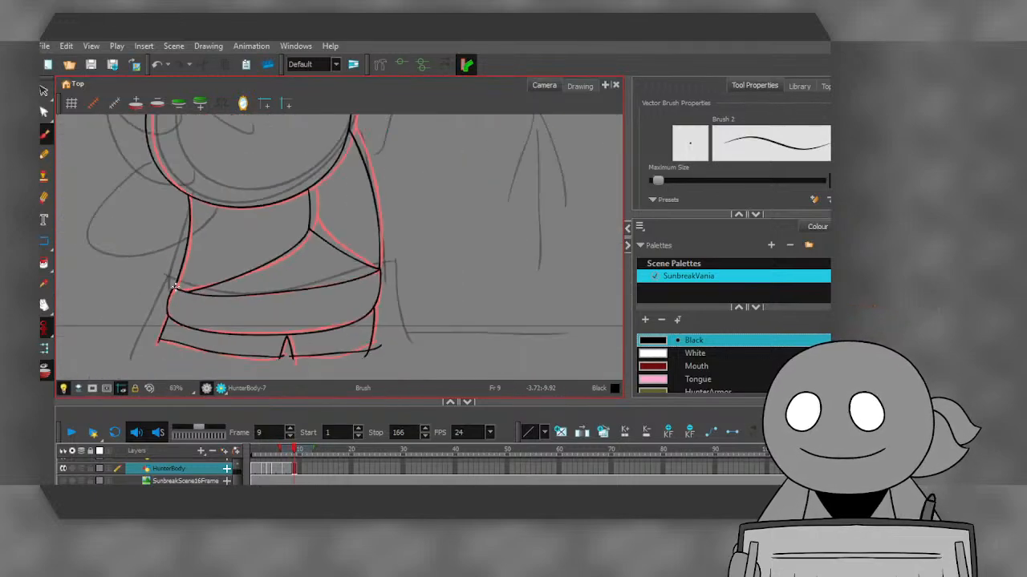
scroll(267, 291, down, 2)
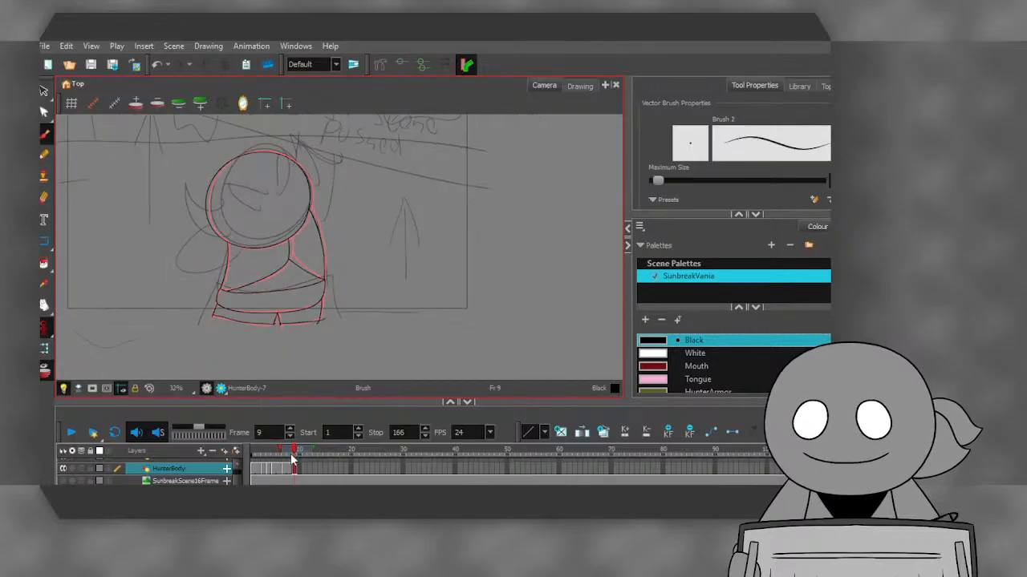
drag(297, 455, 254, 456)
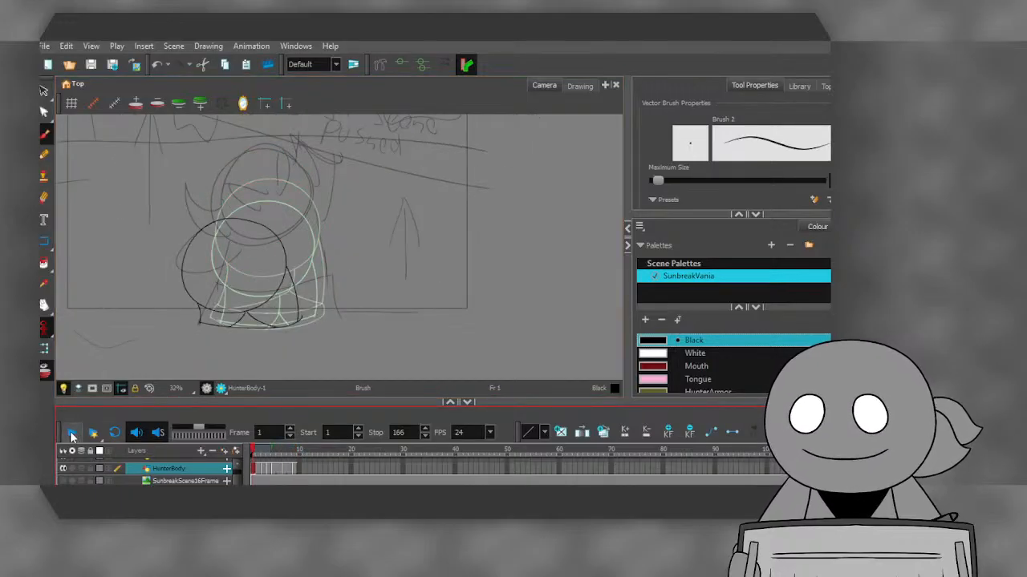
- Play back the animation, stop it, and move the playhead to frame 11
click(71, 432)
click(70, 434)
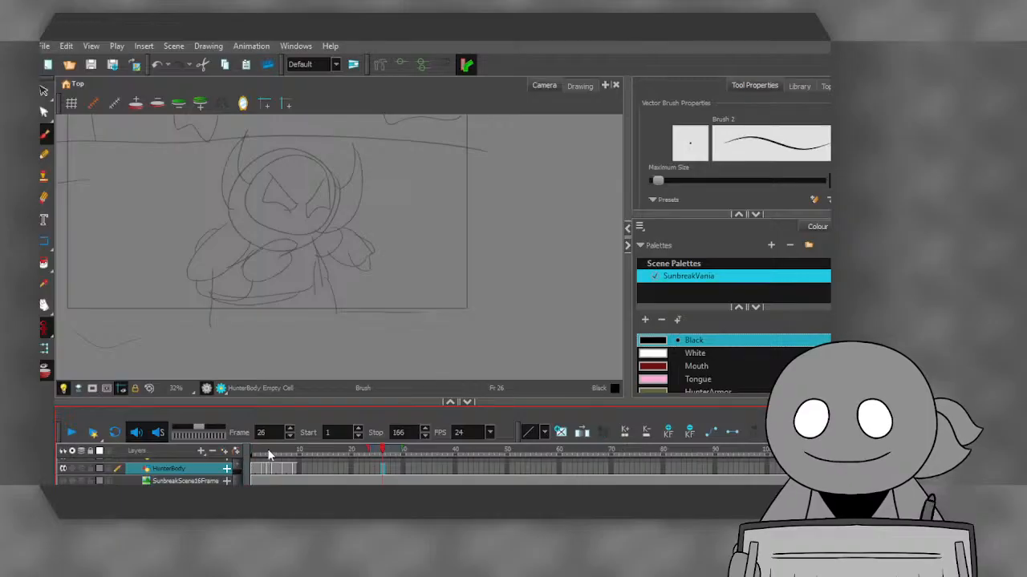
mouse_move(269, 453)
mouse_down()
mouse_move(228, 455)
mouse_move(300, 465)
mouse_move(278, 469)
mouse_move(302, 475)
mouse_up()
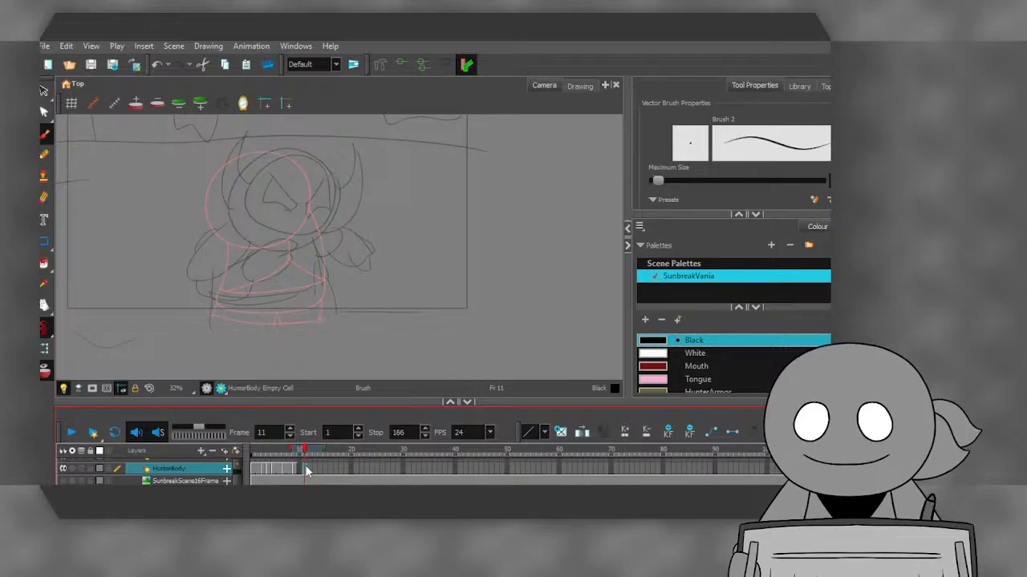
- Draw a black head circle over the red guide on frame 11, redrawing it once
scroll(223, 234, up, 5)
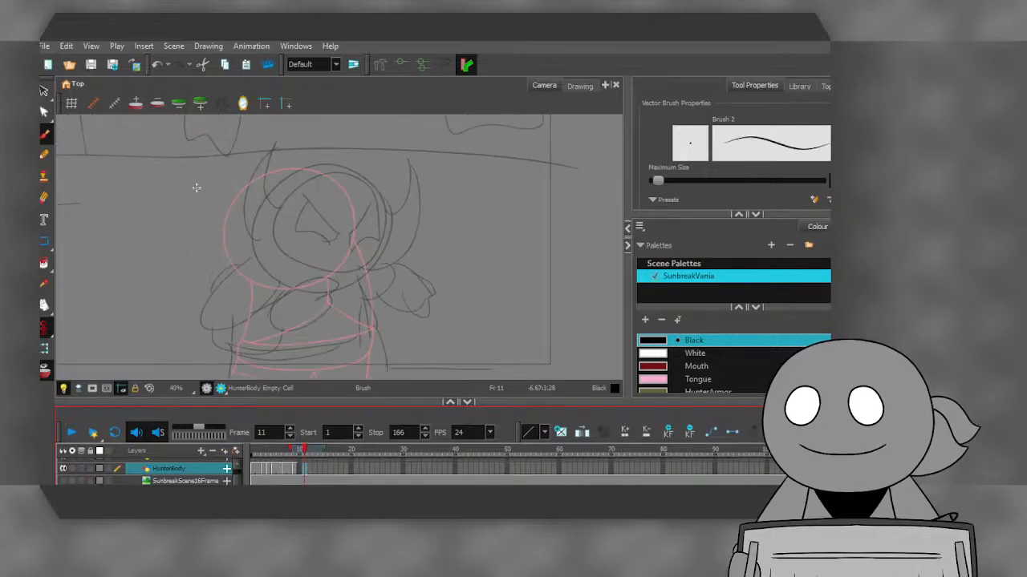
scroll(223, 234, up, 3)
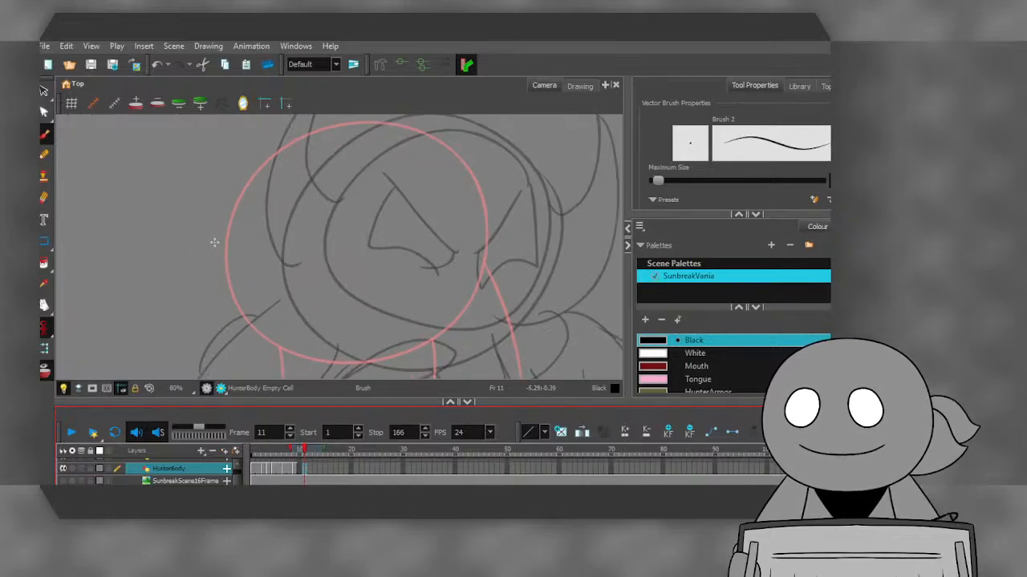
mouse_move(482, 267)
mouse_down()
mouse_move(485, 208)
mouse_move(464, 164)
mouse_move(418, 128)
mouse_move(362, 122)
mouse_move(296, 142)
mouse_move(246, 186)
mouse_move(228, 258)
mouse_move(237, 298)
mouse_move(265, 331)
mouse_move(289, 349)
mouse_move(353, 362)
mouse_move(430, 343)
mouse_move(471, 300)
mouse_move(487, 250)
mouse_up()
click(158, 65)
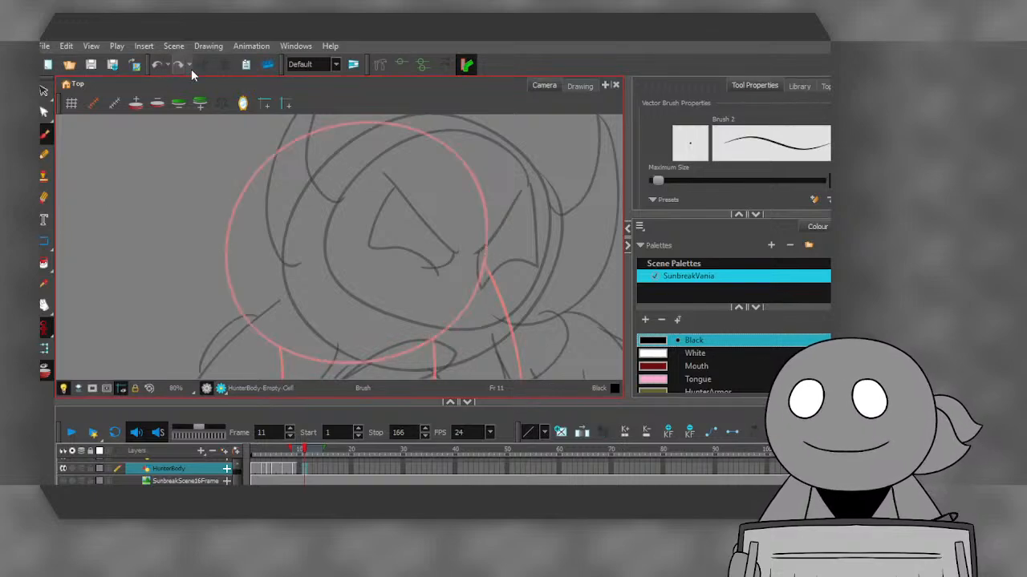
mouse_move(485, 261)
mouse_down()
mouse_move(487, 205)
mouse_move(453, 149)
mouse_move(419, 127)
mouse_move(375, 121)
mouse_move(315, 130)
mouse_move(263, 166)
mouse_move(232, 213)
mouse_move(229, 279)
mouse_move(277, 348)
mouse_move(351, 362)
mouse_move(415, 350)
mouse_move(459, 316)
mouse_move(487, 261)
mouse_up()
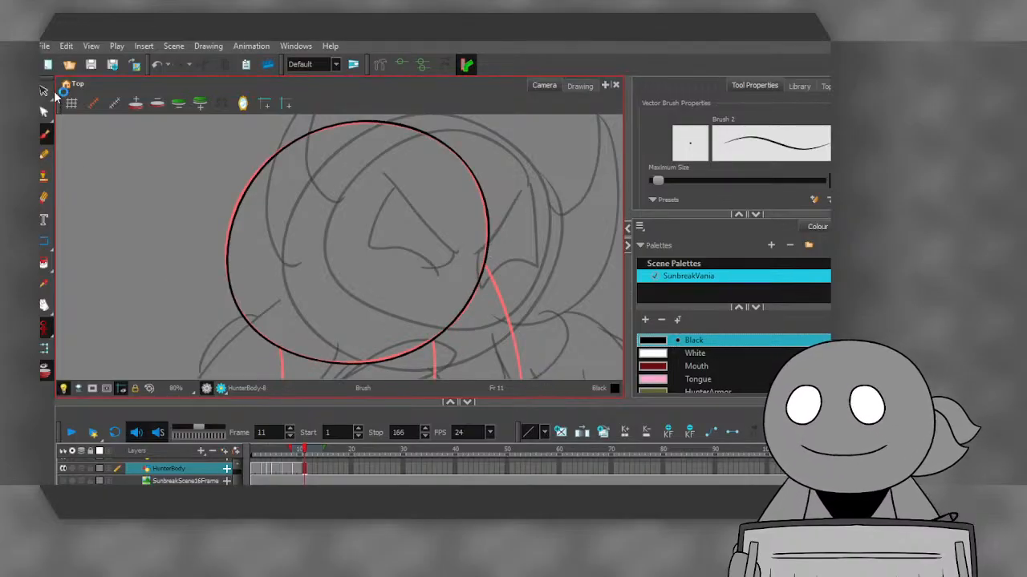
click(45, 91)
scroll(195, 206, down, 1)
- Select the black head circle, rotate it slightly, move it onto the red head guide, and deselect it
drag(192, 178, 371, 311)
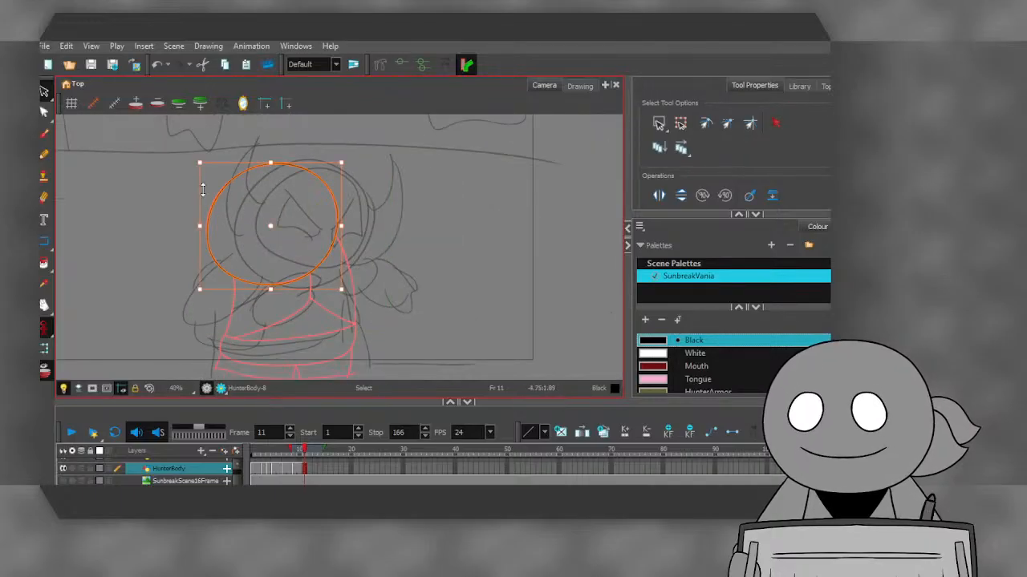
mouse_move(190, 163)
mouse_down()
mouse_move(202, 150)
mouse_move(192, 151)
mouse_up()
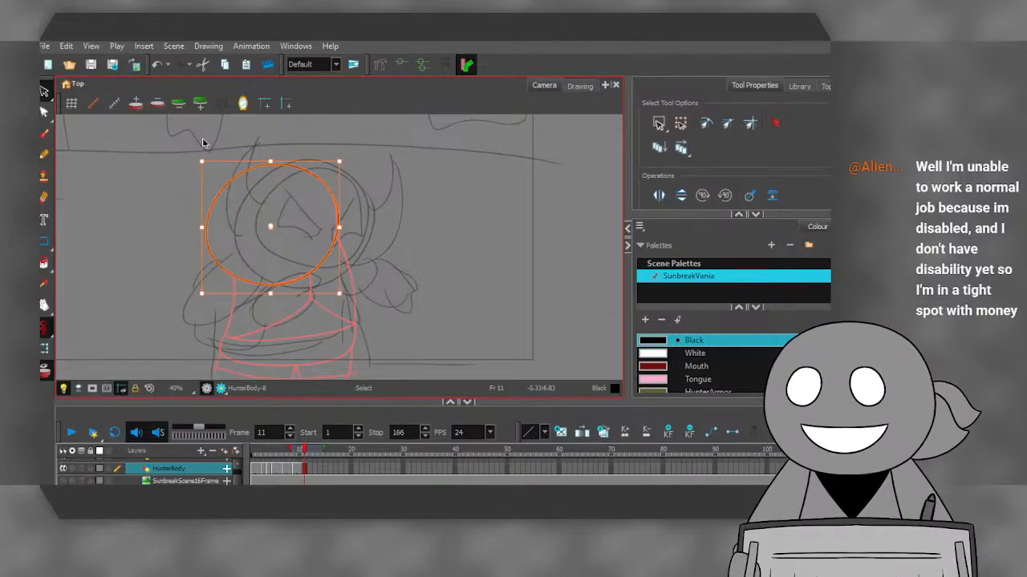
scroll(200, 161, up, 1)
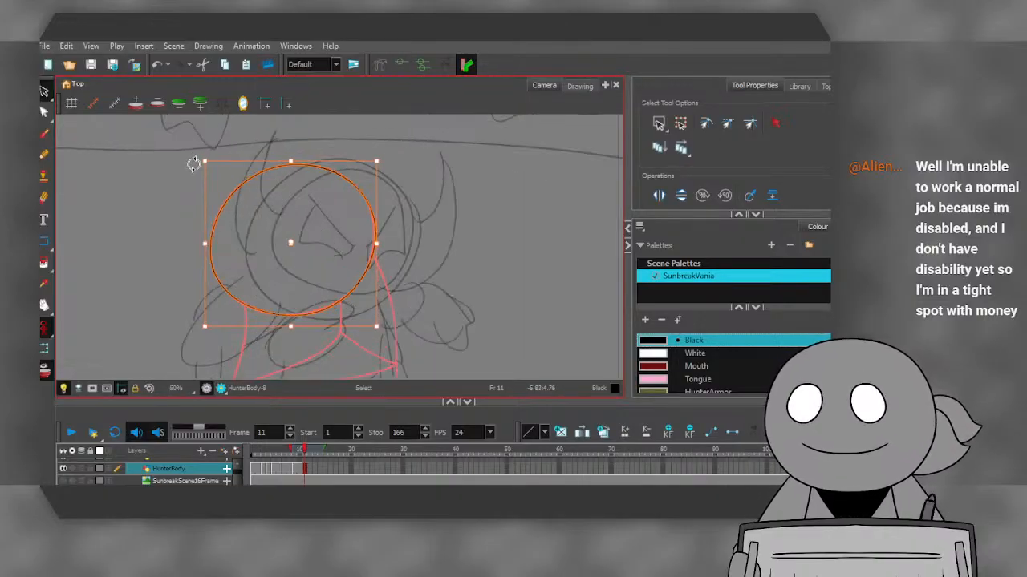
click(227, 203)
drag(225, 201, 209, 225)
scroll(210, 209, up, 1)
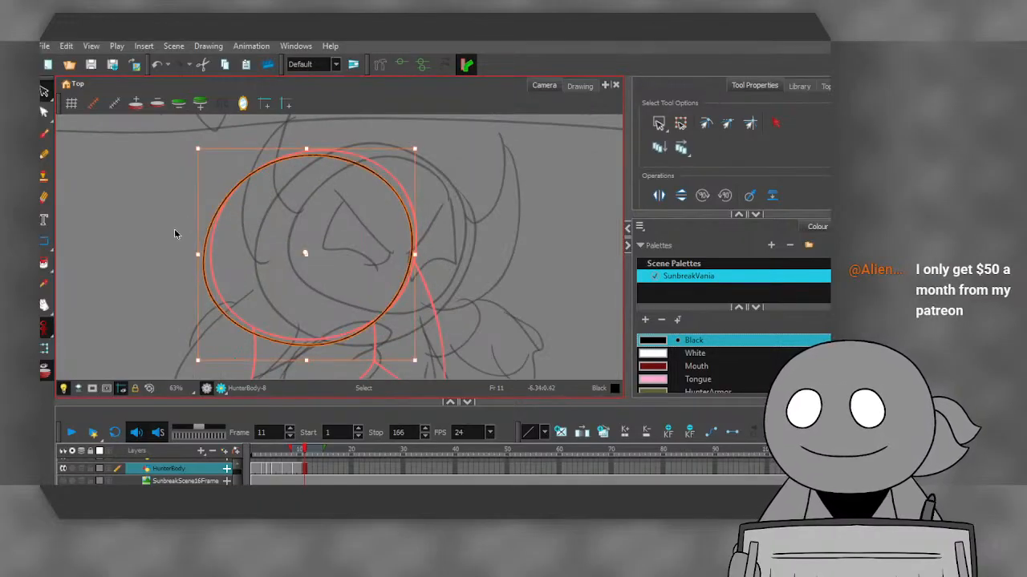
click(184, 232)
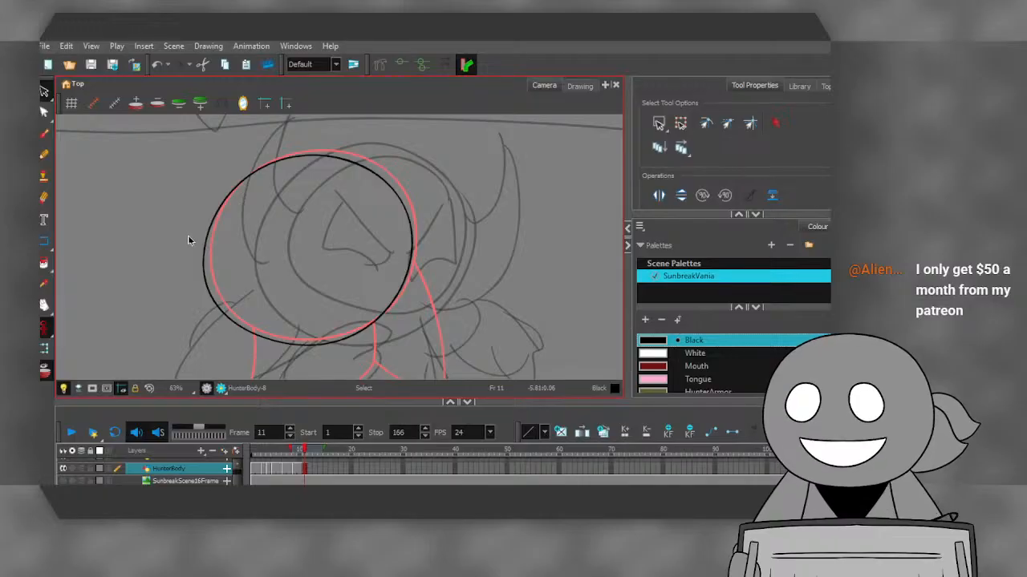
scroll(191, 237, down, 3)
- With the Brush, ink the right and left sides of the body below the head
scroll(179, 280, up, 2)
key(alt+b)
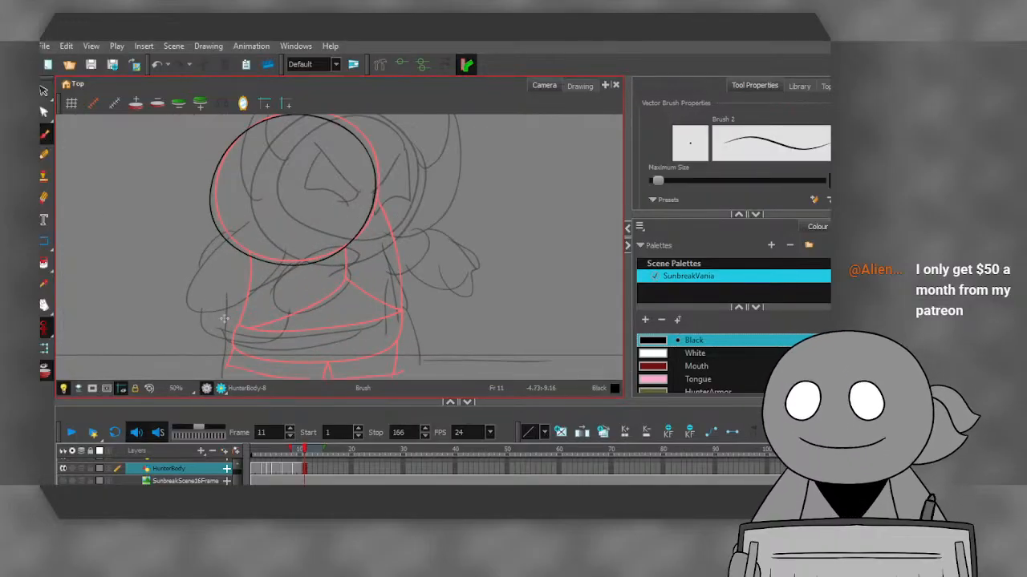
scroll(348, 238, up, 4)
scroll(403, 192, down, 3)
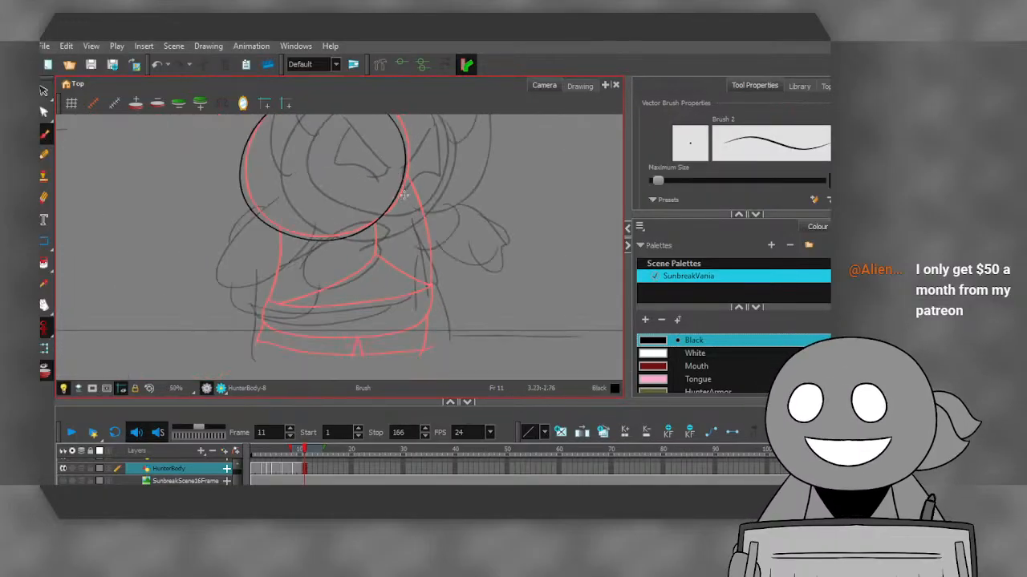
scroll(403, 195, up, 1)
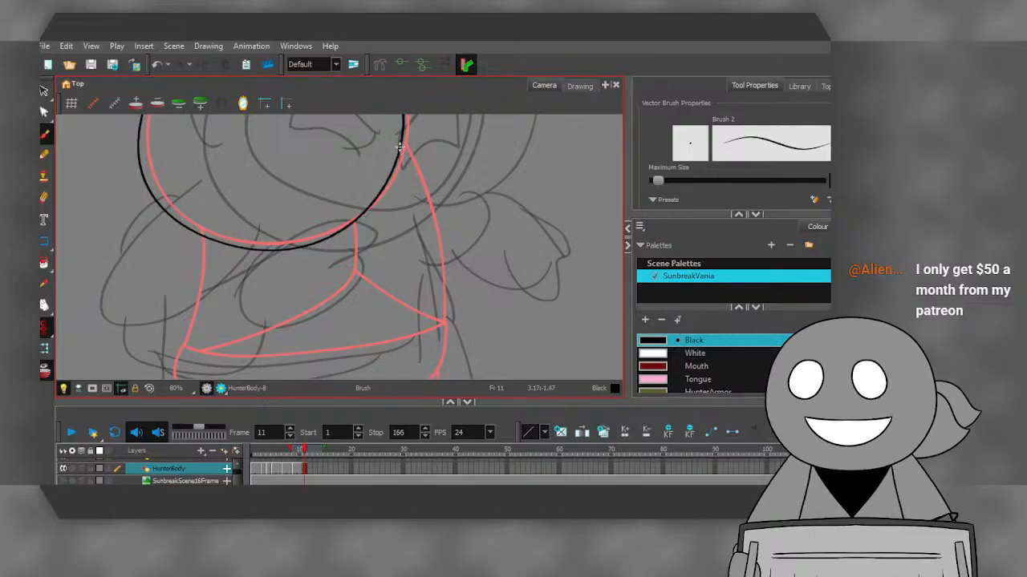
drag(400, 147, 440, 295)
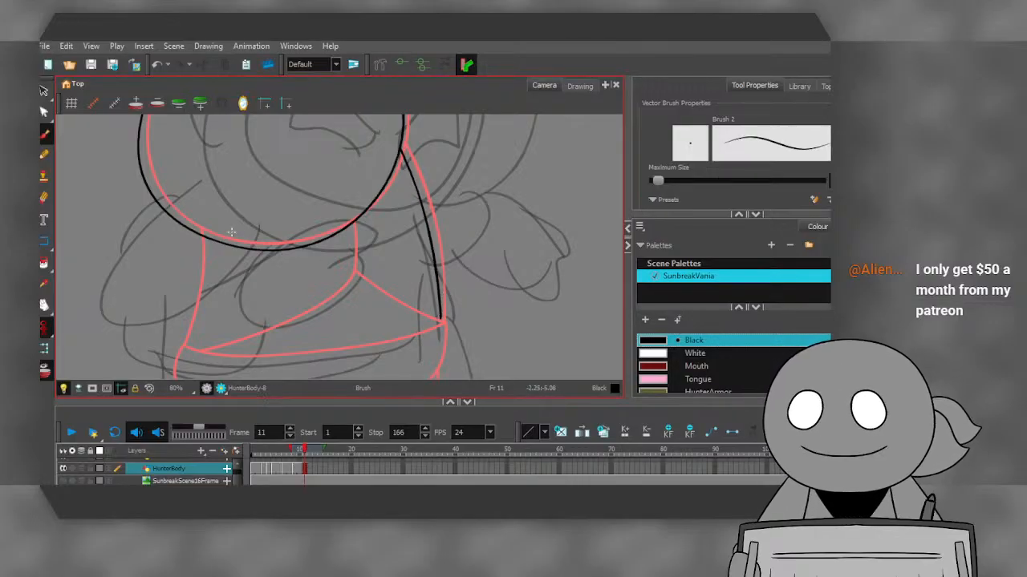
drag(200, 232, 183, 349)
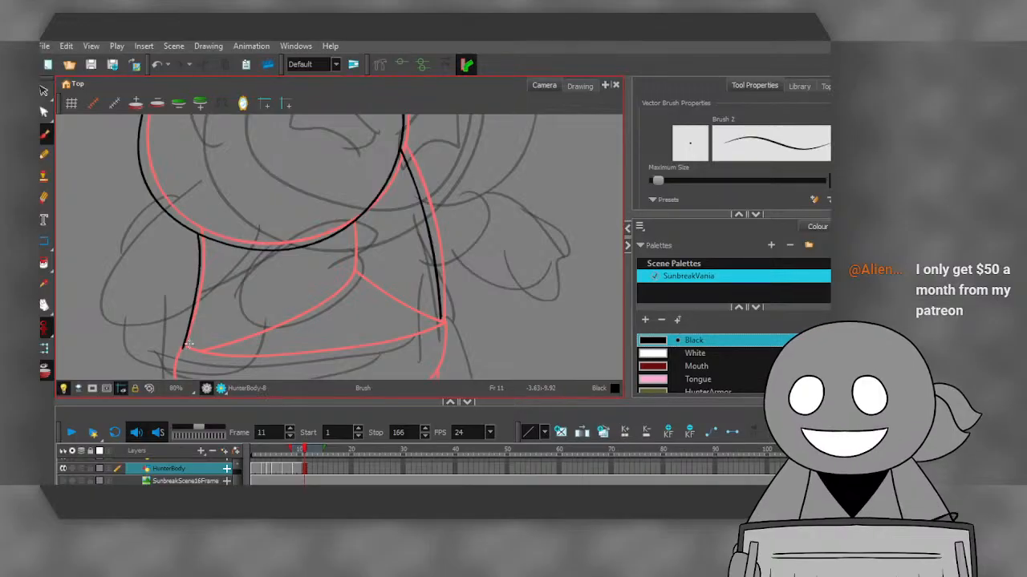
- Redraw the line from the head circle down-left to the belt, undoing several bad strokes
mouse_move(350, 225)
mouse_down()
mouse_move(347, 274)
mouse_move(297, 313)
mouse_move(185, 349)
mouse_up()
click(156, 64)
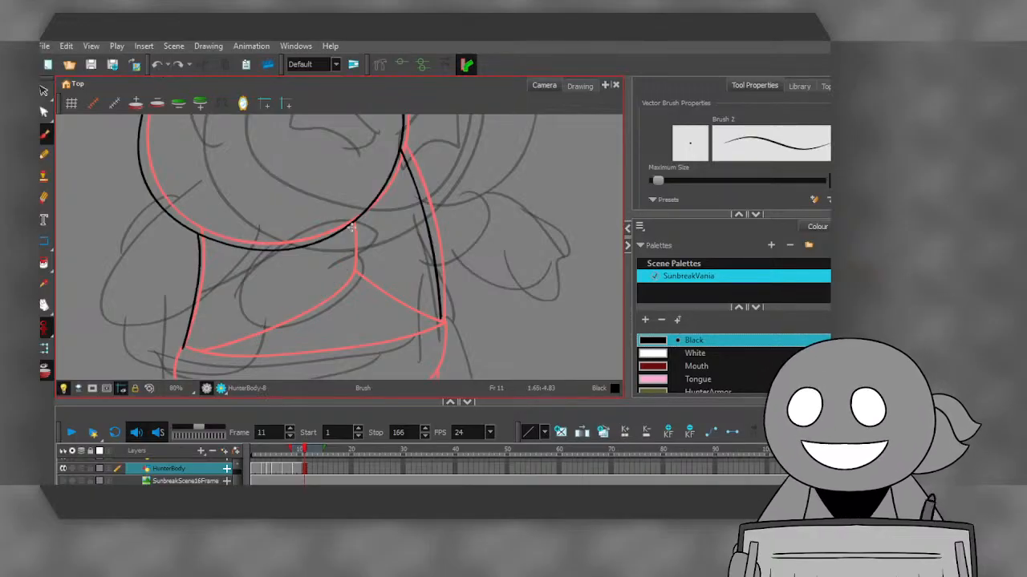
mouse_move(351, 233)
mouse_down()
mouse_move(346, 285)
mouse_move(308, 311)
mouse_move(186, 350)
mouse_up()
drag(349, 278, 439, 317)
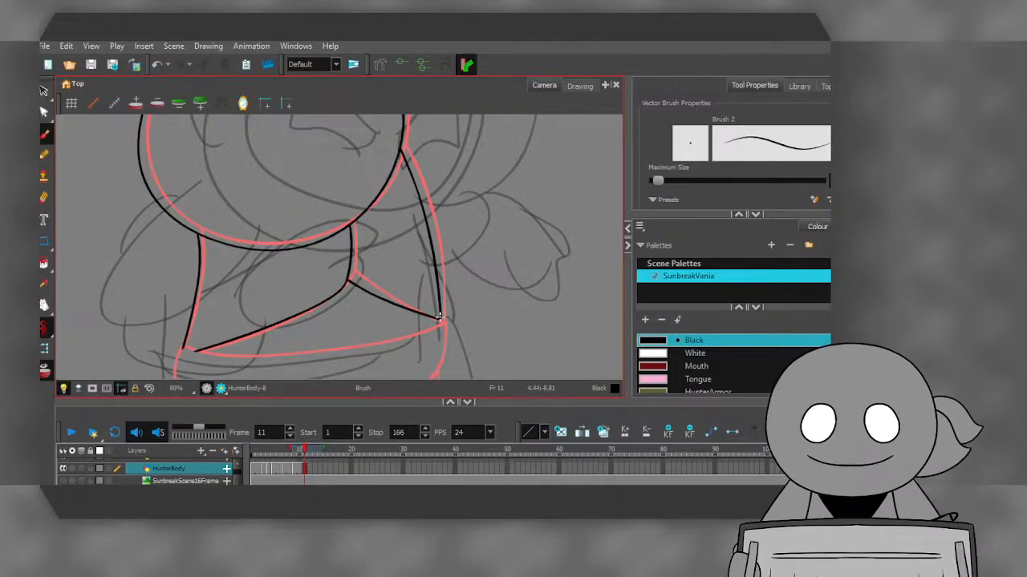
click(156, 65)
click(156, 64)
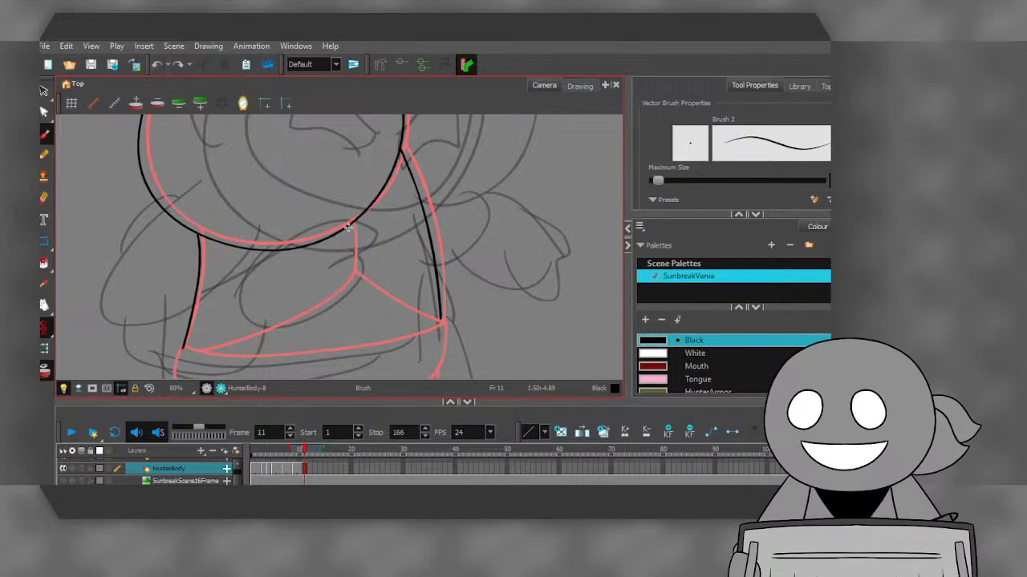
drag(349, 227, 358, 270)
click(157, 65)
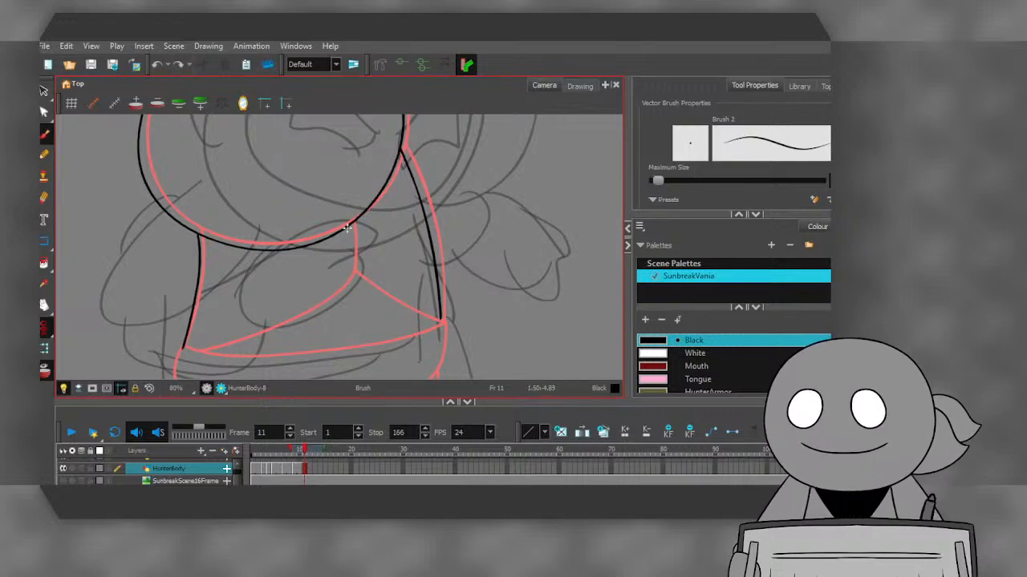
mouse_move(347, 228)
mouse_down()
mouse_move(347, 276)
mouse_move(268, 325)
mouse_move(197, 346)
mouse_up()
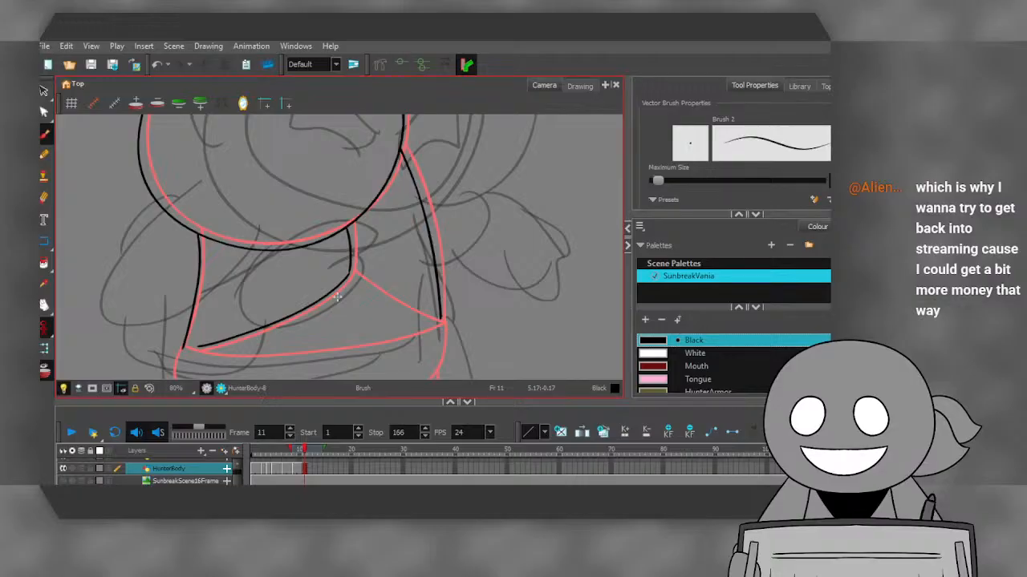
- Ink the lower tunic line between its left and right corners
scroll(348, 270, up, 6)
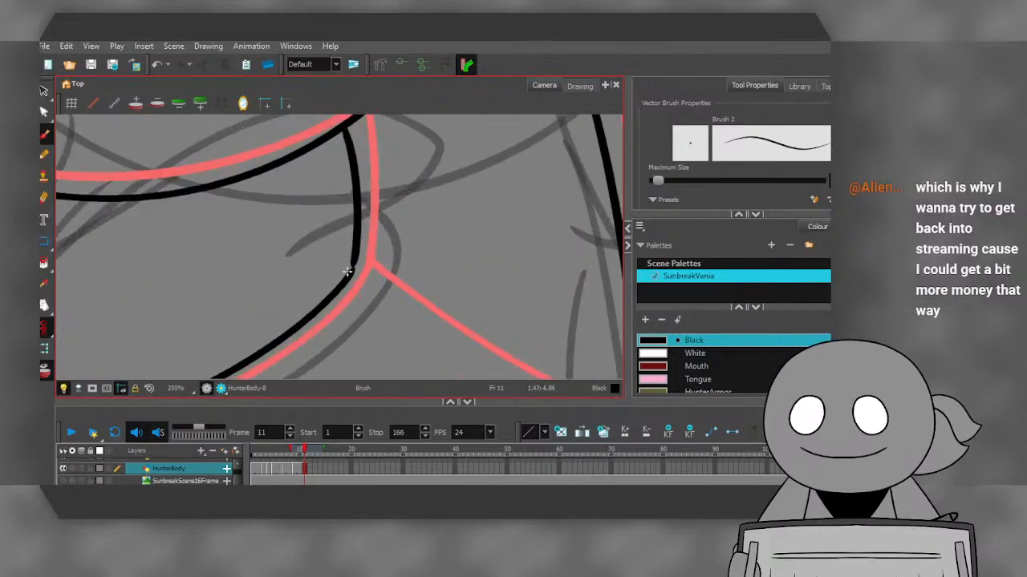
scroll(362, 240, down, 5)
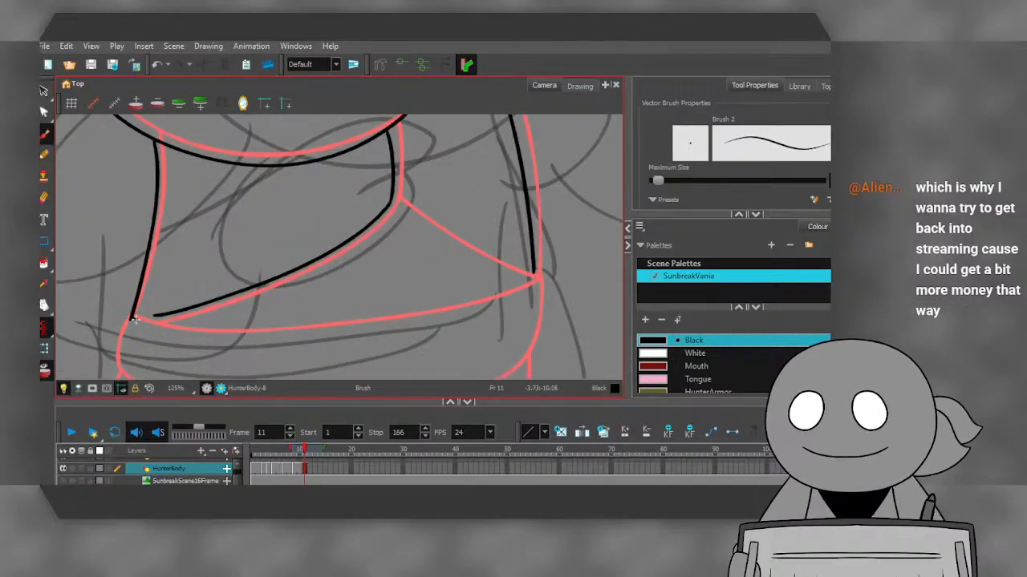
mouse_move(135, 319)
mouse_down()
mouse_move(221, 331)
mouse_move(352, 326)
mouse_move(531, 278)
mouse_up()
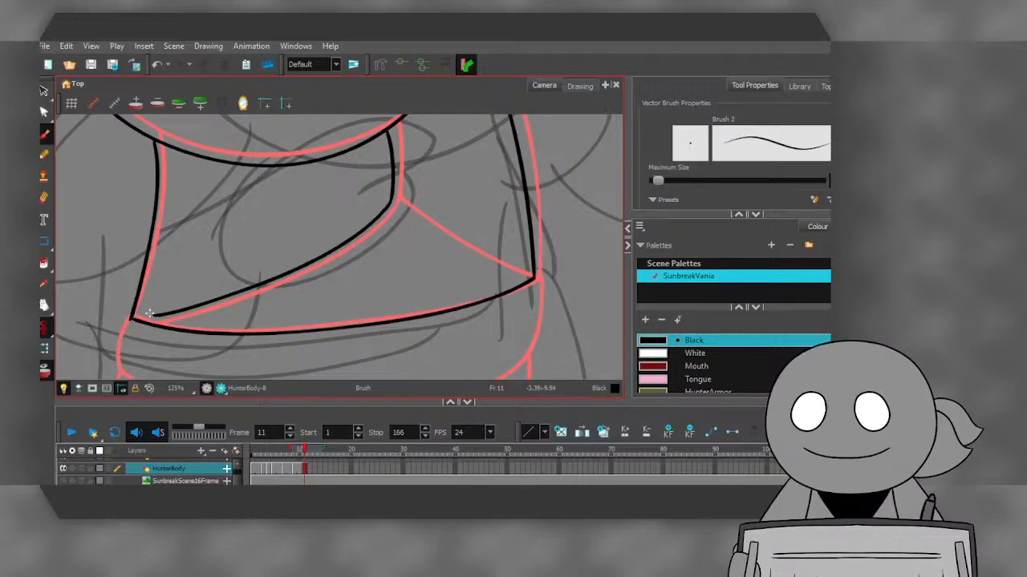
drag(143, 315, 133, 318)
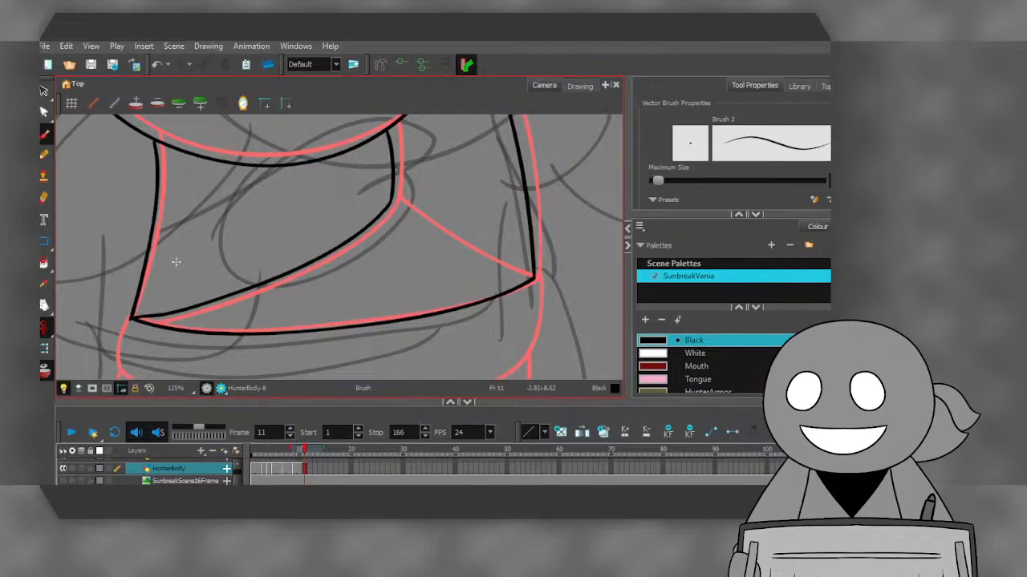
- Ink the diagonal from the junction to the right corner, redrawn once, and the belt's curved lower edge
drag(388, 204, 533, 276)
scroll(299, 221, down, 4)
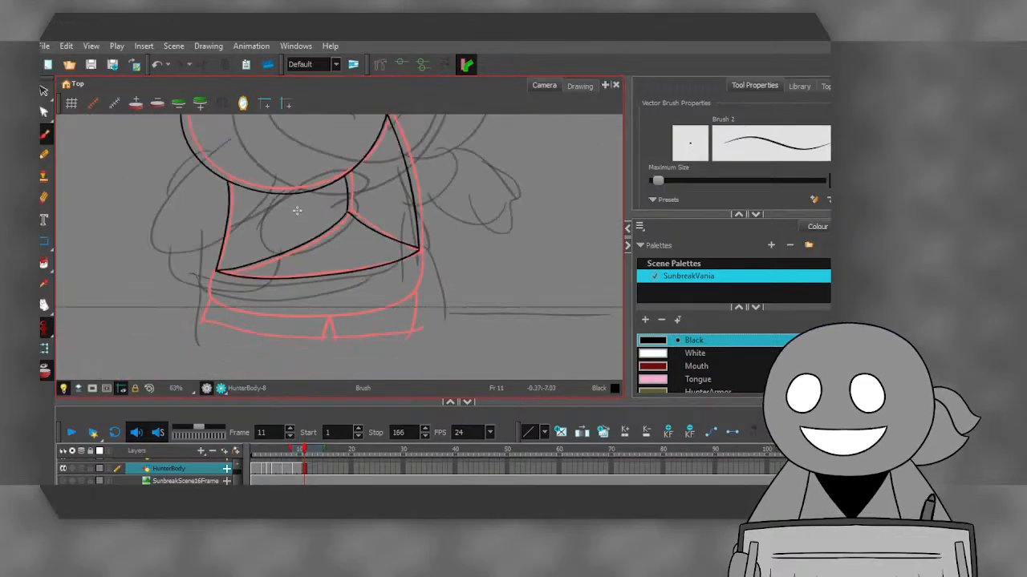
click(158, 64)
scroll(345, 210, up, 5)
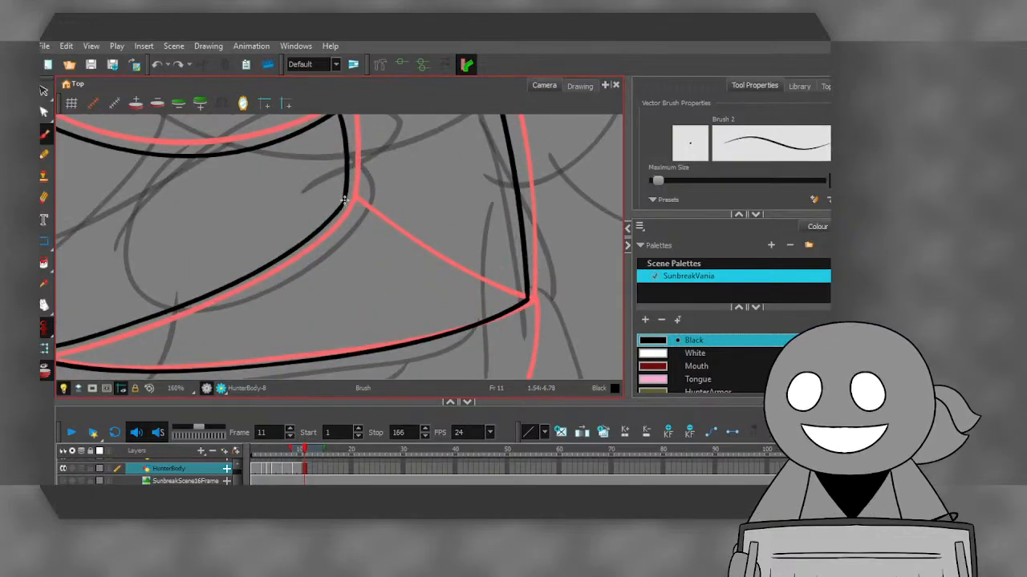
drag(345, 199, 529, 298)
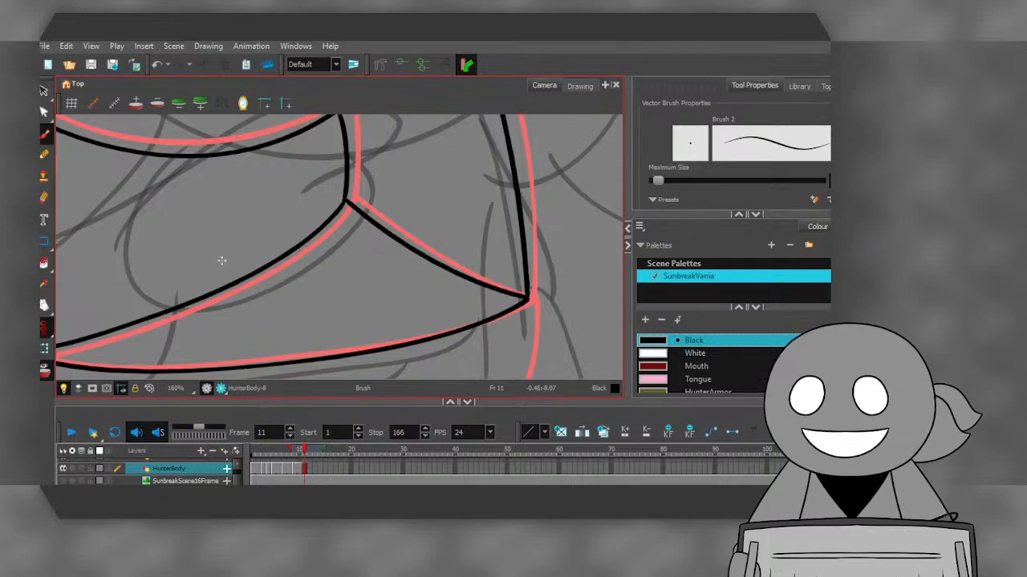
scroll(221, 261, down, 3)
scroll(133, 269, up, 2)
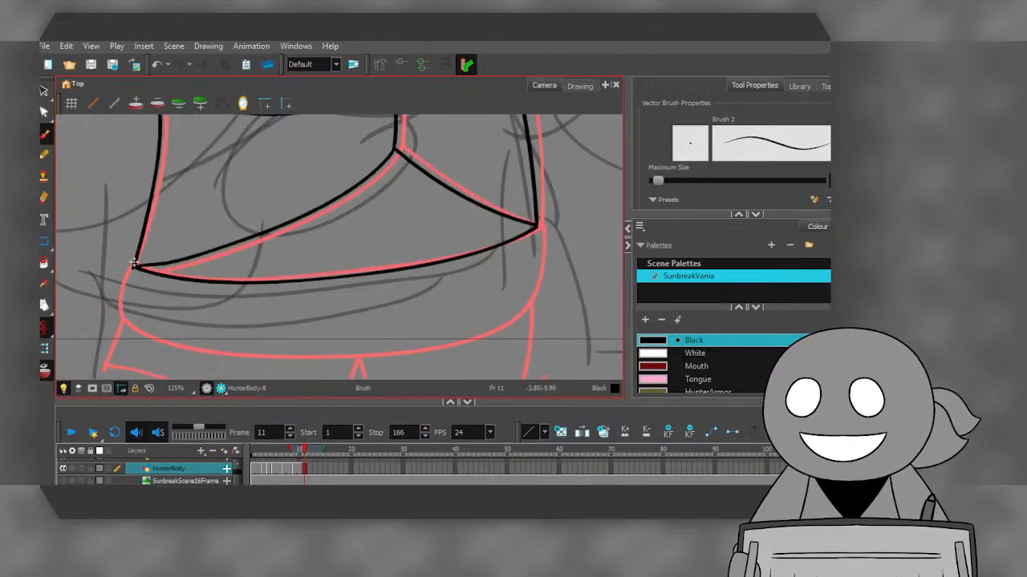
mouse_move(133, 265)
mouse_down()
mouse_move(119, 313)
mouse_move(154, 337)
mouse_move(264, 356)
mouse_move(400, 354)
mouse_move(509, 320)
mouse_move(533, 288)
mouse_move(533, 217)
mouse_up()
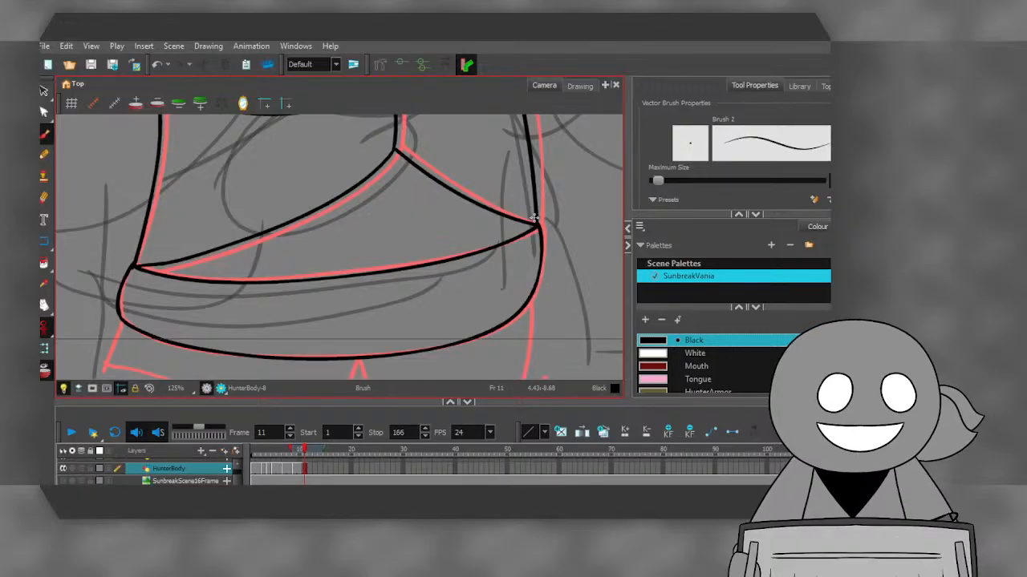
- Ink the left and right leg lines plus the bottom and crotch lines of the shorts
scroll(140, 261, up, 4)
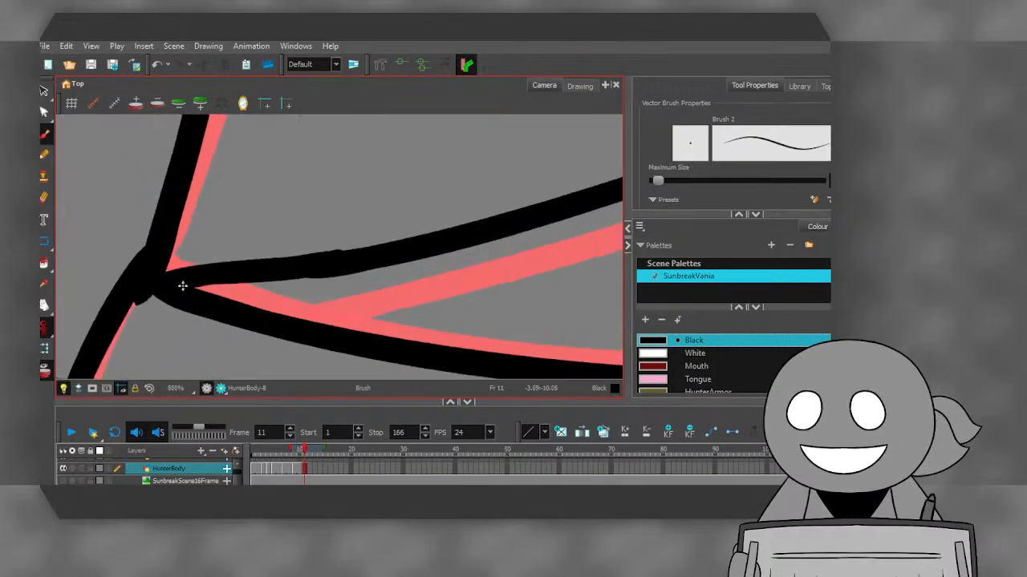
scroll(143, 261, down, 3)
scroll(140, 257, down, 5)
scroll(206, 360, up, 5)
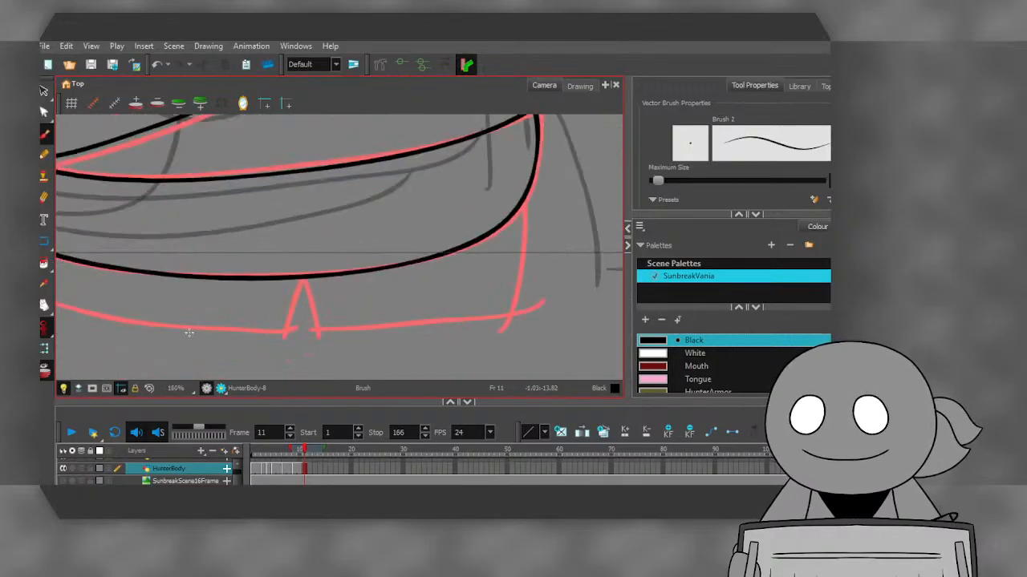
scroll(295, 280, up, 1)
drag(296, 279, 281, 350)
scroll(280, 350, down, 2)
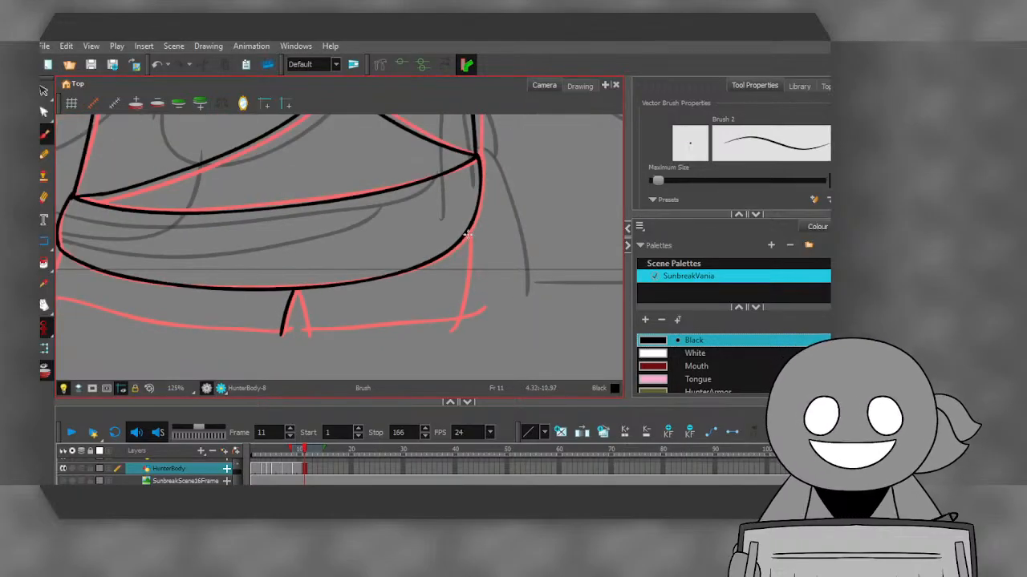
drag(467, 228, 456, 350)
scroll(453, 287, down, 2)
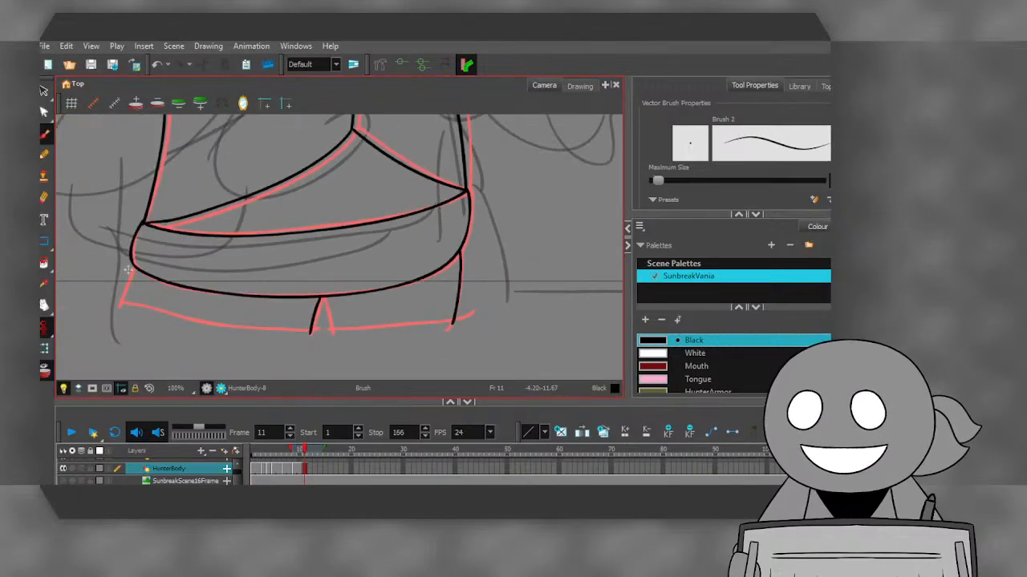
scroll(129, 270, up, 2)
mouse_move(137, 263)
mouse_down()
mouse_move(120, 331)
mouse_move(311, 351)
mouse_up()
scroll(123, 319, down, 2)
scroll(313, 346, up, 2)
mouse_move(321, 311)
mouse_down()
mouse_move(334, 363)
mouse_move(535, 339)
mouse_up()
scroll(388, 331, down, 4)
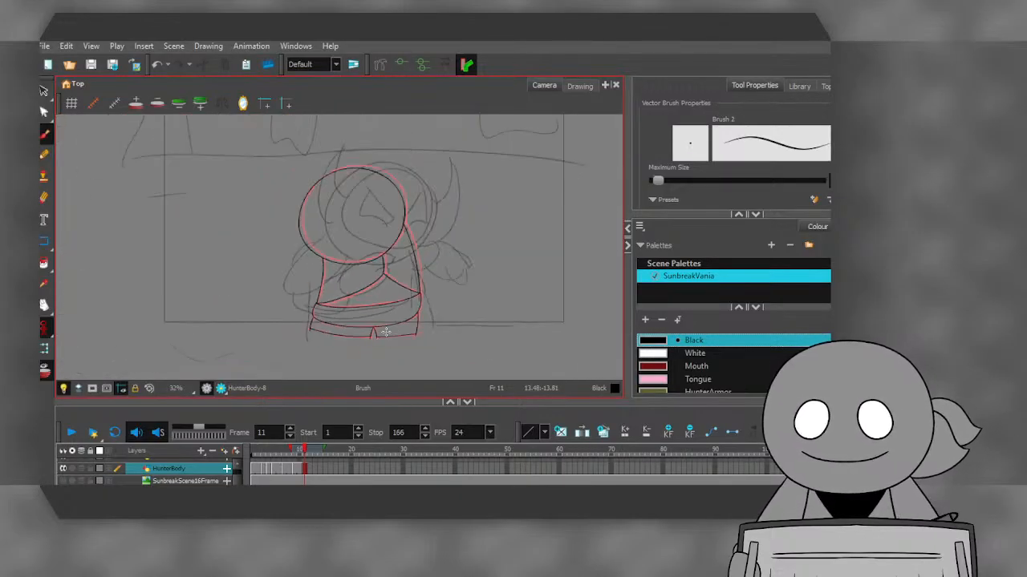
- Play the animation back from the start, then scrub the timeline and land on frame 13
scroll(386, 332, up, 1)
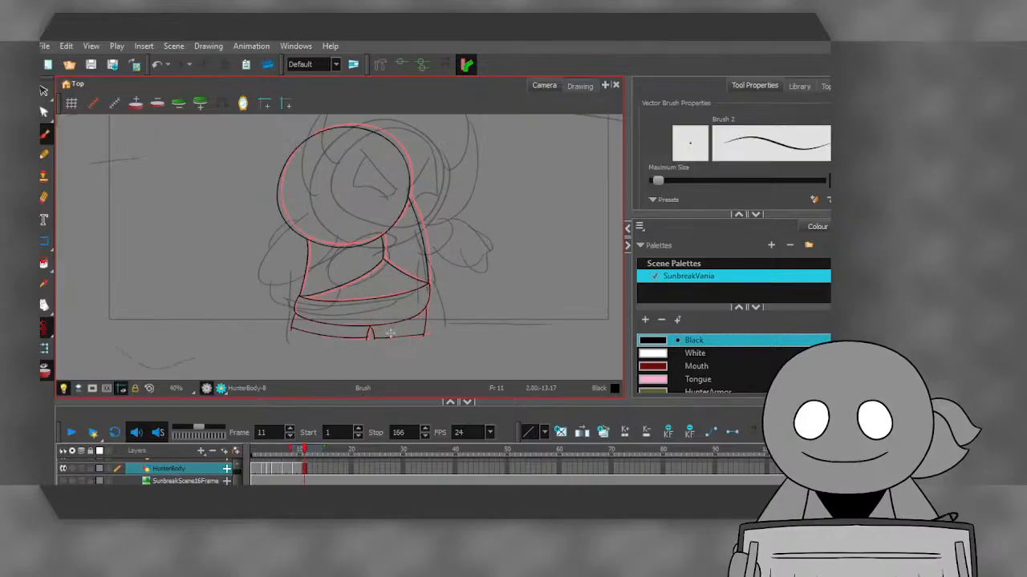
drag(304, 453, 305, 454)
click(303, 455)
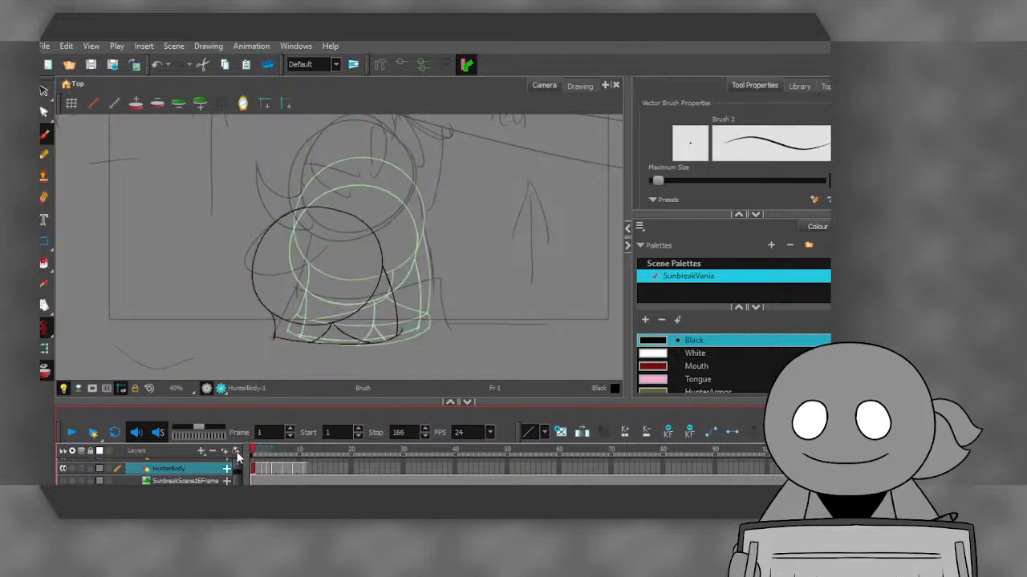
click(71, 434)
click(71, 433)
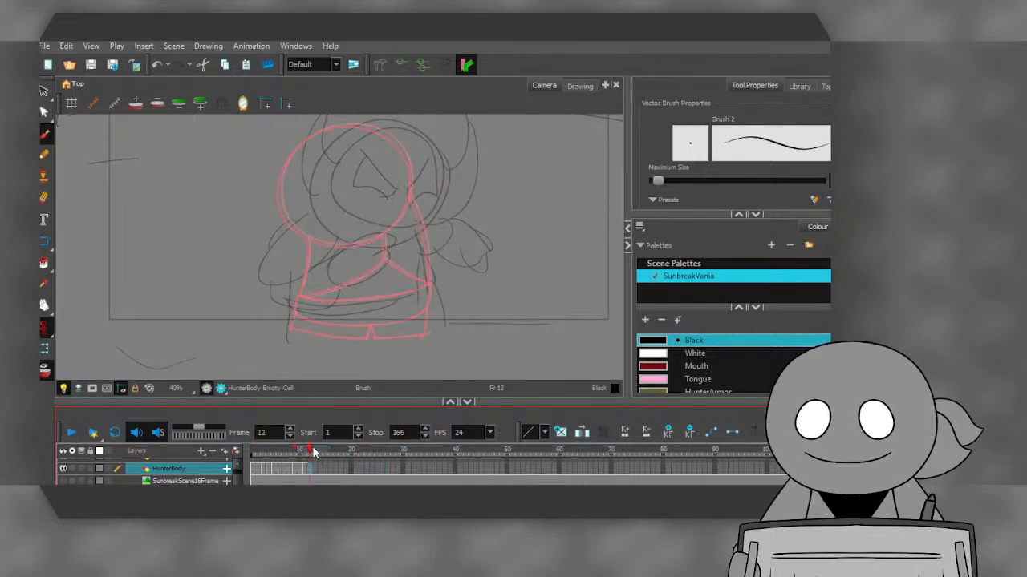
click(596, 470)
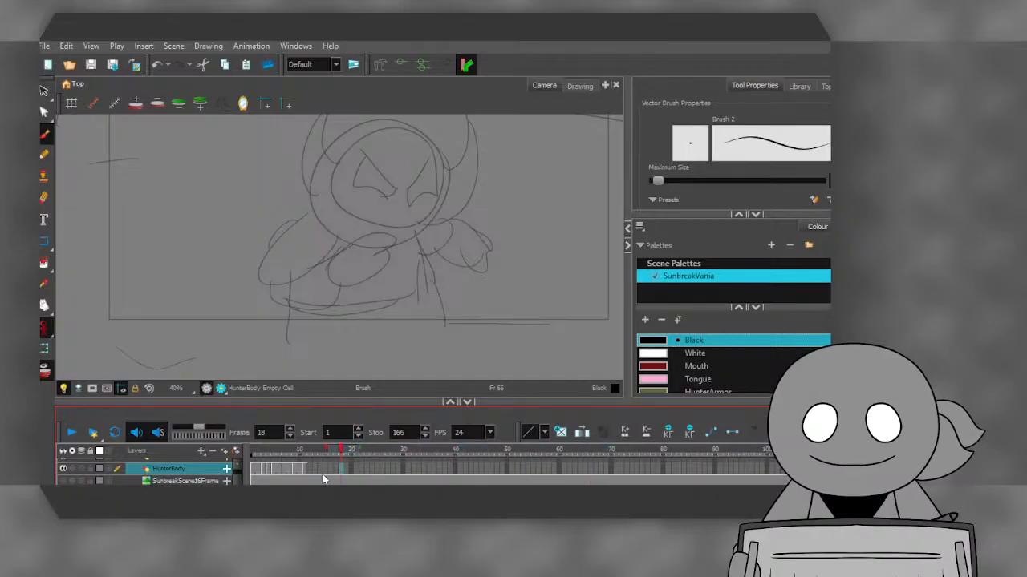
mouse_move(273, 473)
mouse_down()
mouse_move(306, 475)
mouse_move(258, 471)
mouse_move(314, 469)
mouse_up()
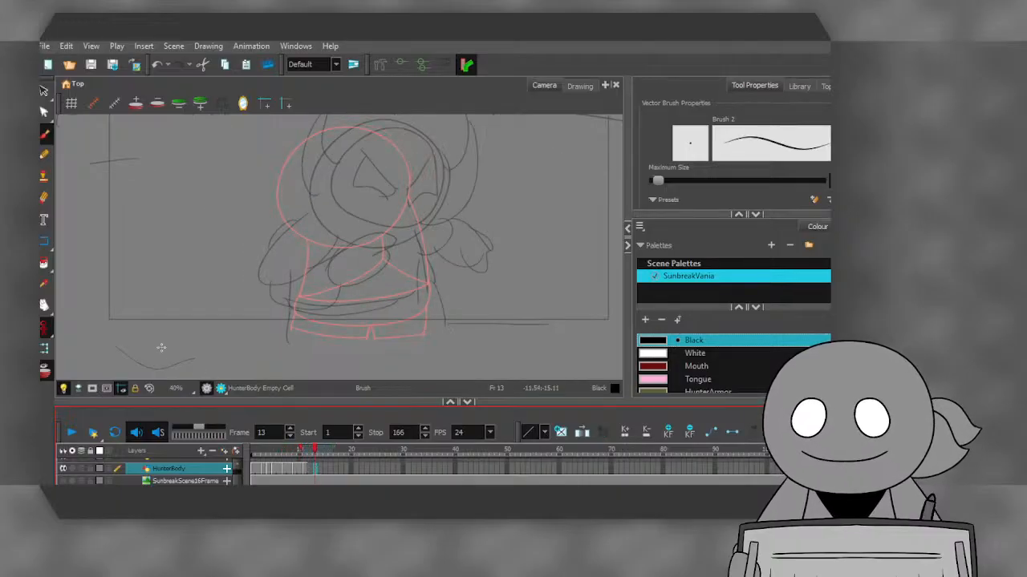
click(311, 469)
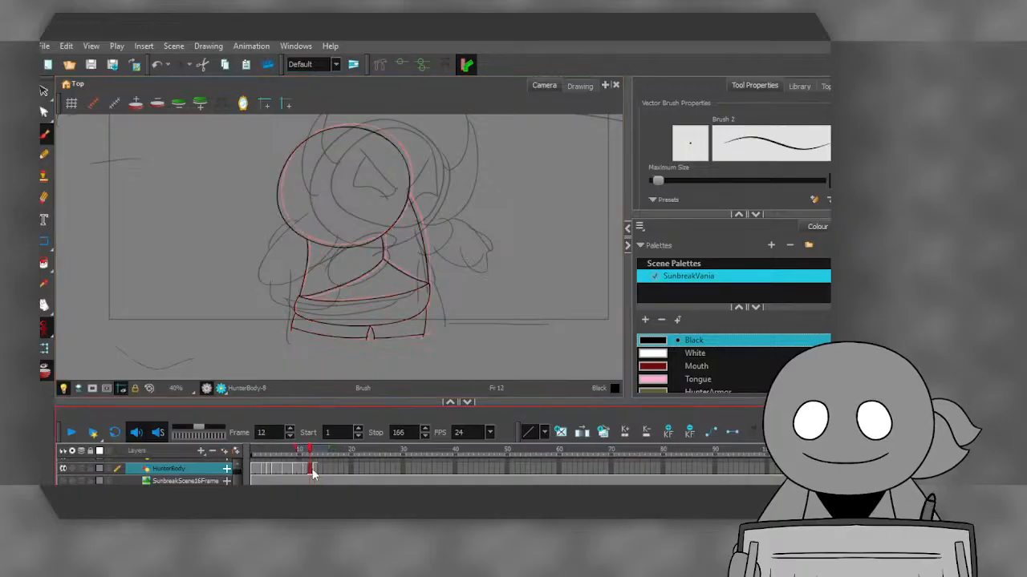
click(314, 469)
- Press Delete, then scrub the playhead back through frames 9 to 1 to check the motion
key(Delete)
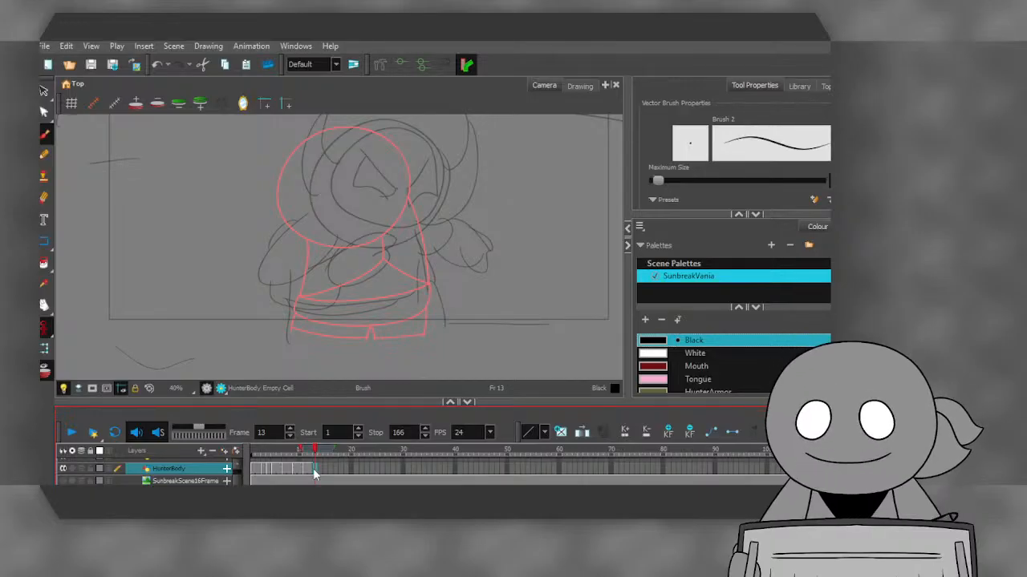
scroll(341, 347, down, 3)
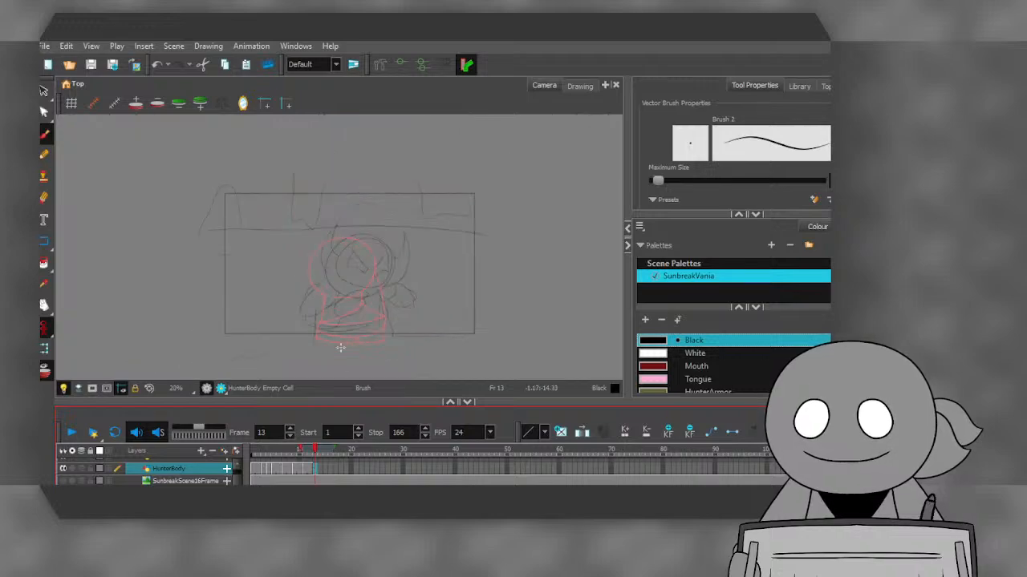
scroll(341, 347, up, 2)
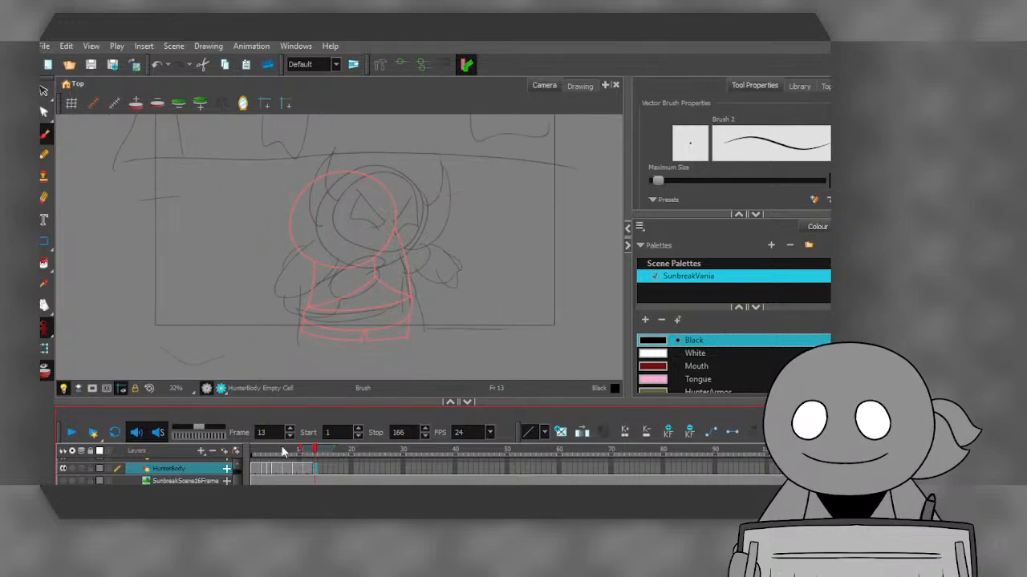
mouse_move(282, 449)
mouse_down()
mouse_move(240, 455)
mouse_move(327, 466)
mouse_move(256, 467)
mouse_up()
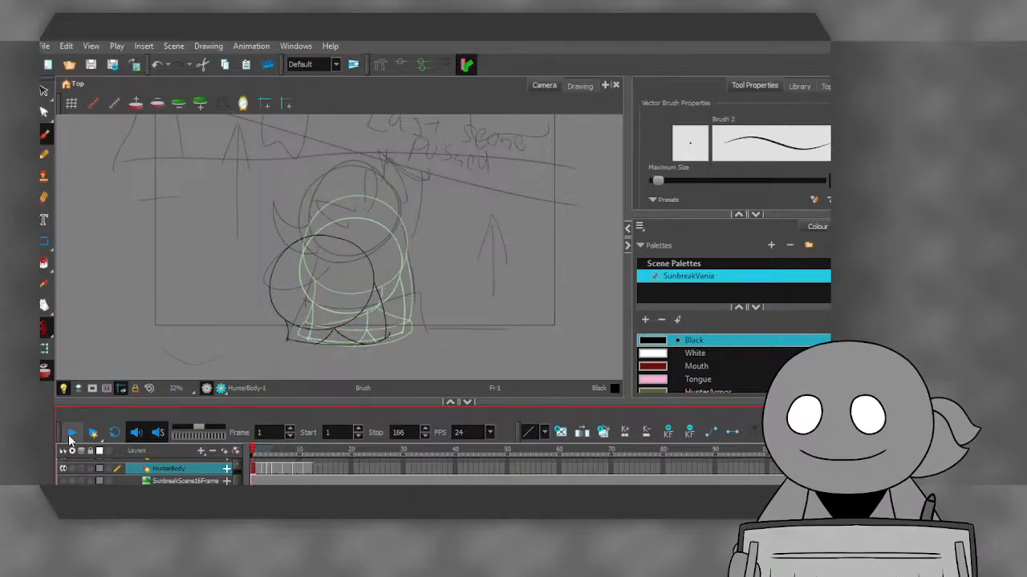
click(71, 433)
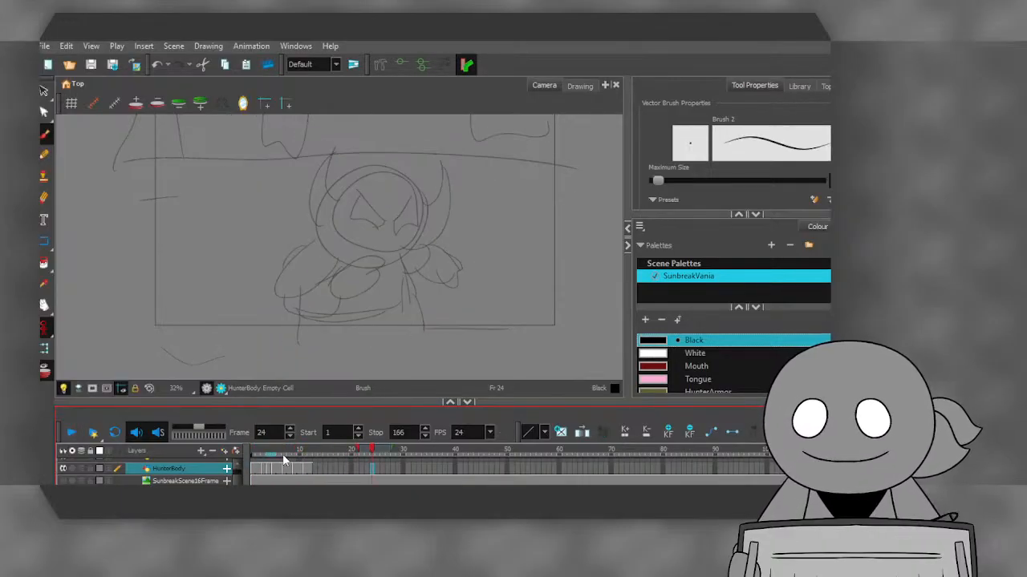
drag(287, 450, 315, 448)
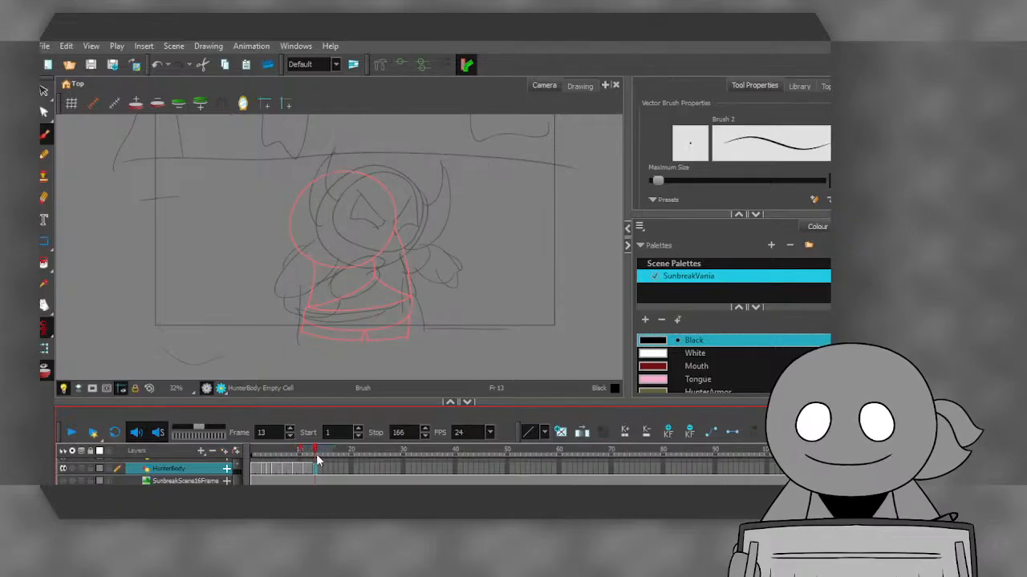
drag(316, 454, 376, 455)
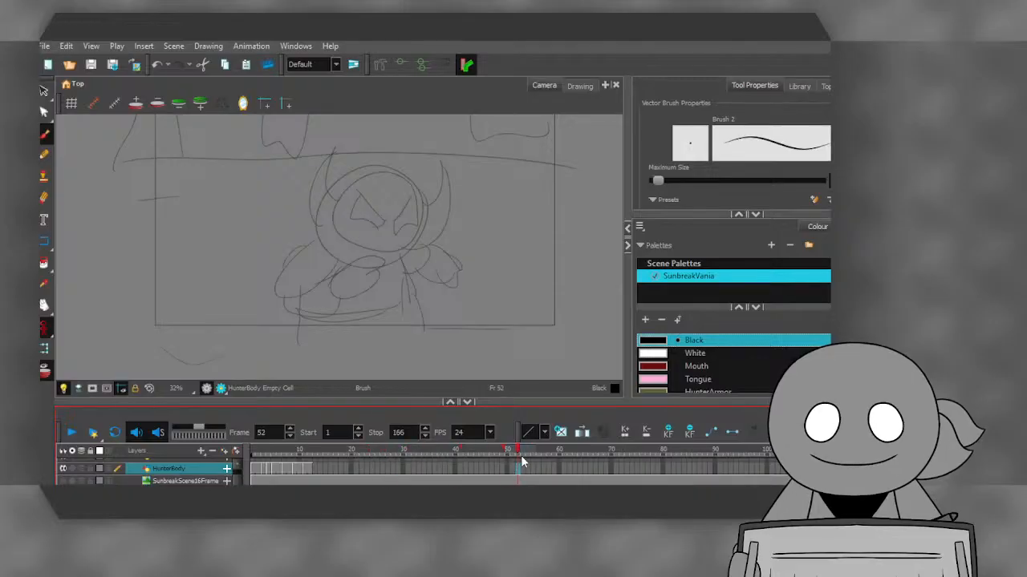
drag(520, 461, 198, 460)
click(70, 433)
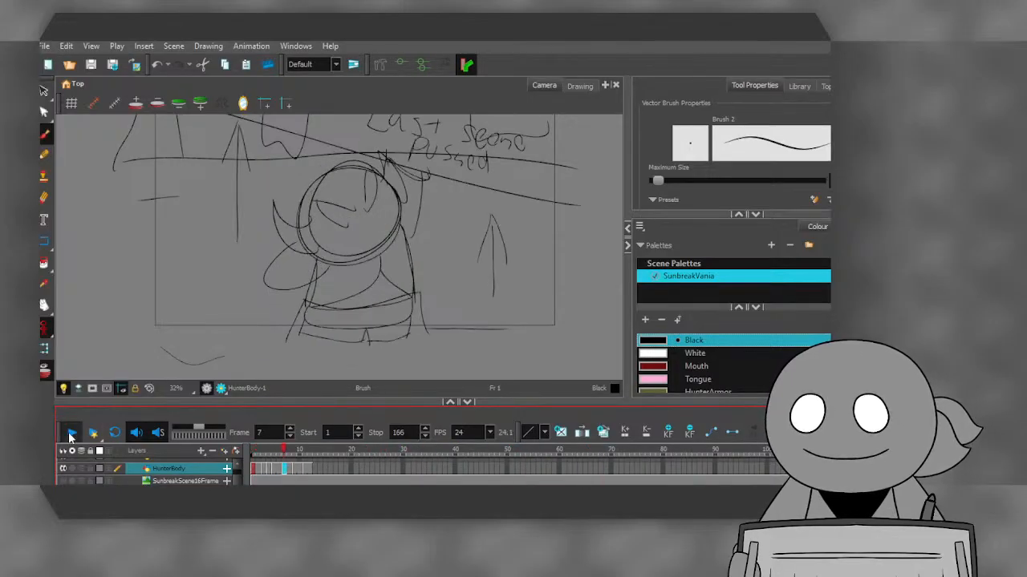
click(71, 433)
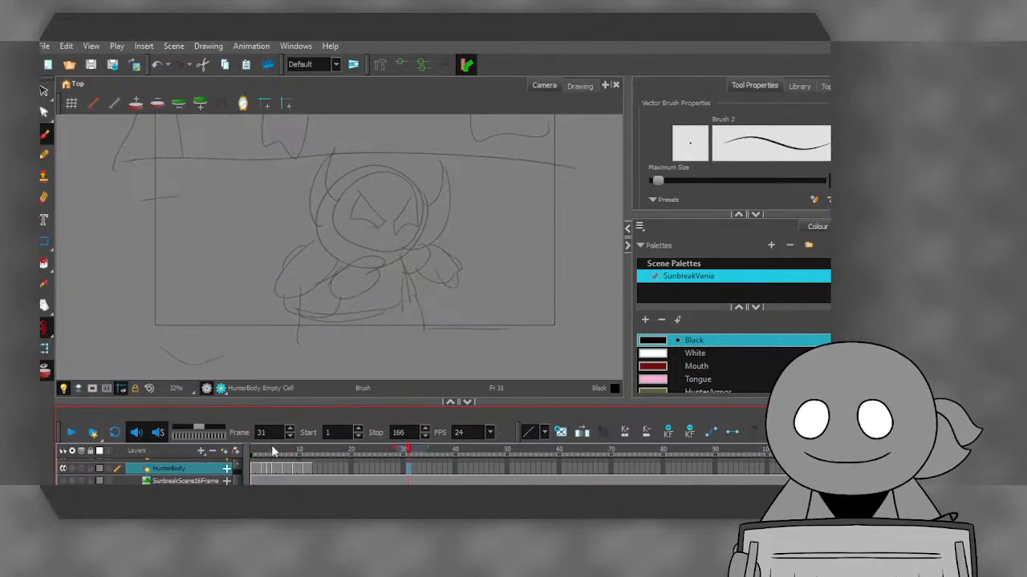
drag(266, 450, 200, 448)
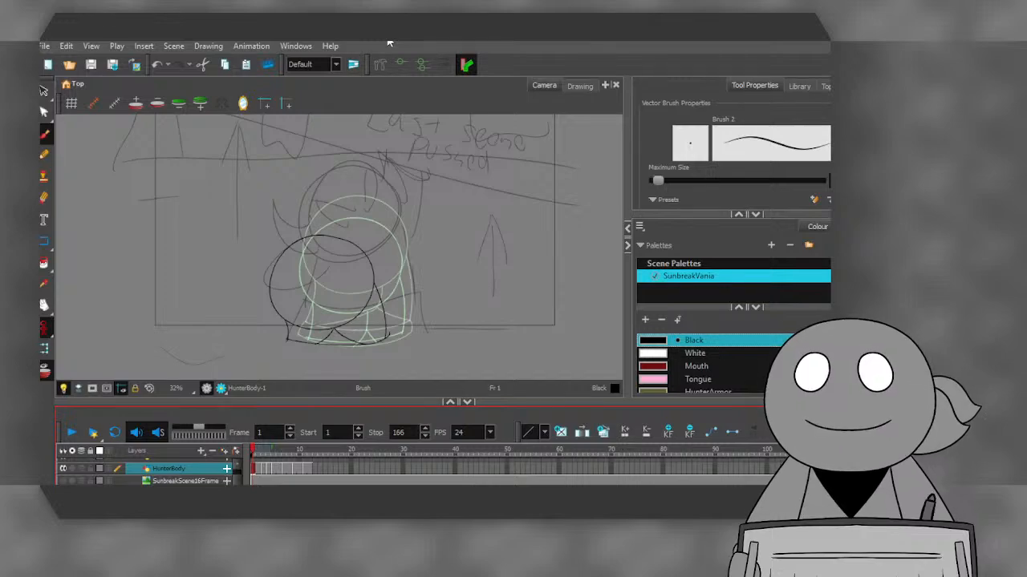
click(305, 470)
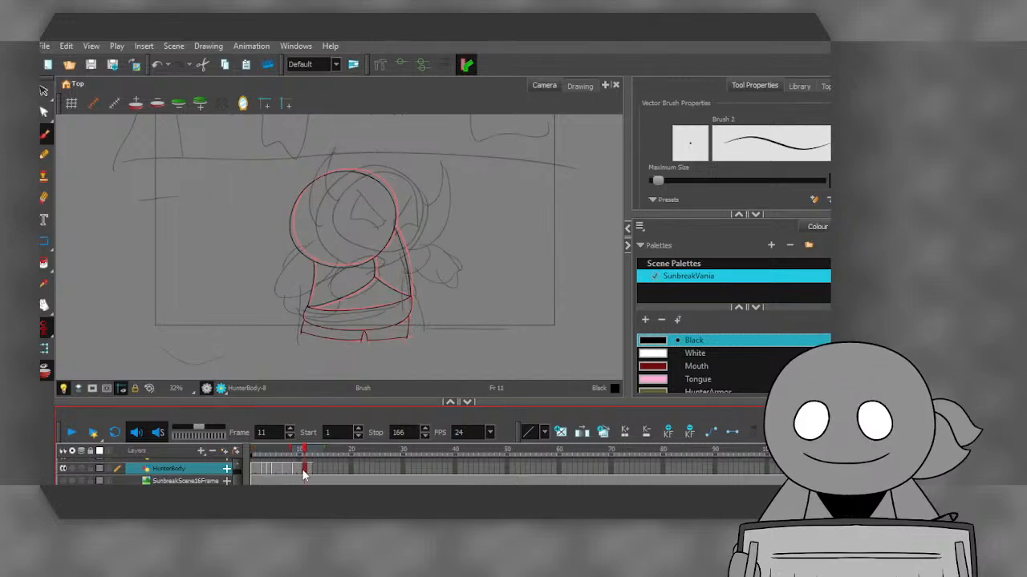
mouse_move(306, 473)
mouse_down()
mouse_move(245, 469)
mouse_move(321, 469)
mouse_move(298, 467)
mouse_move(305, 457)
mouse_up()
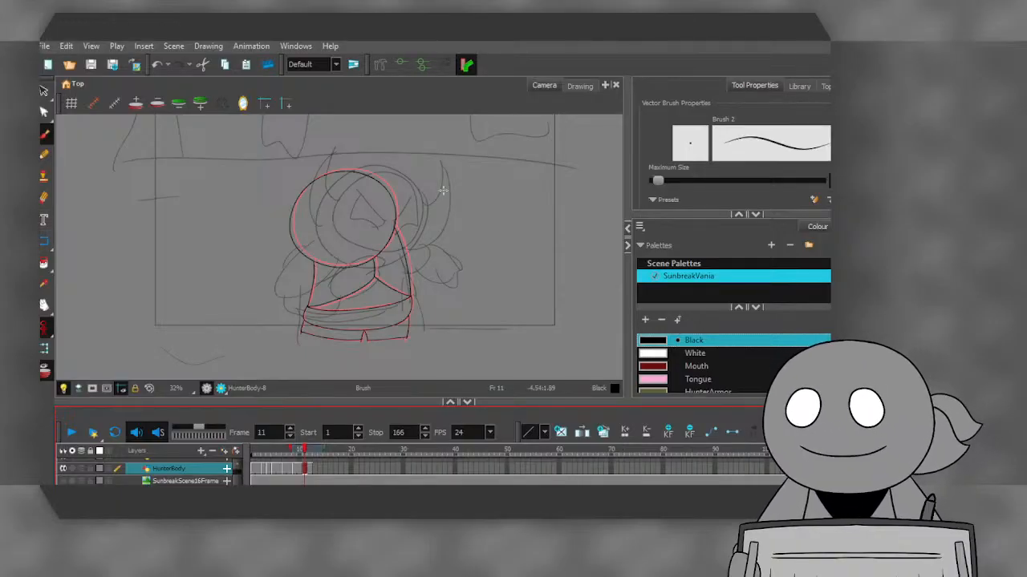
click(254, 451)
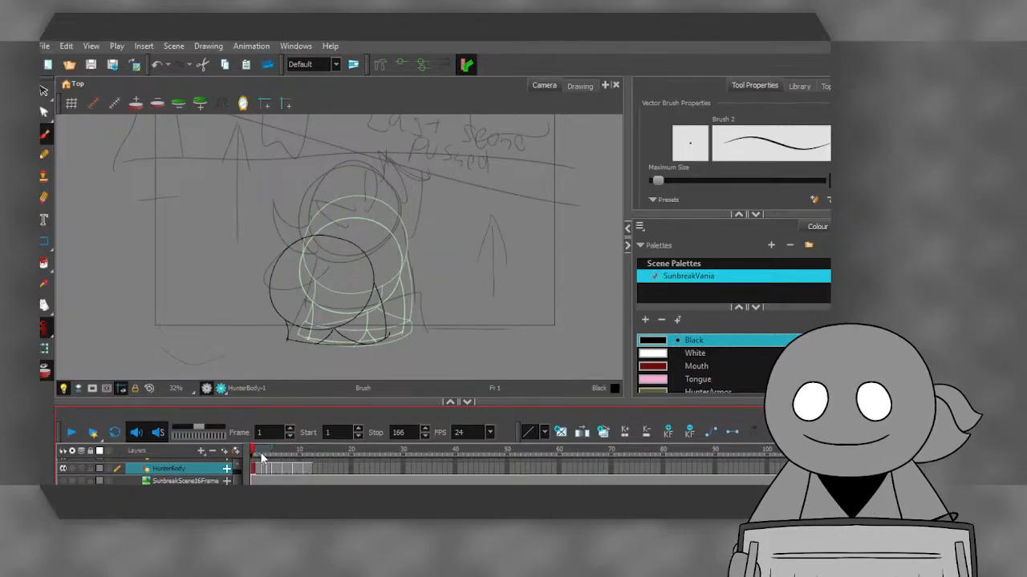
drag(258, 454, 316, 455)
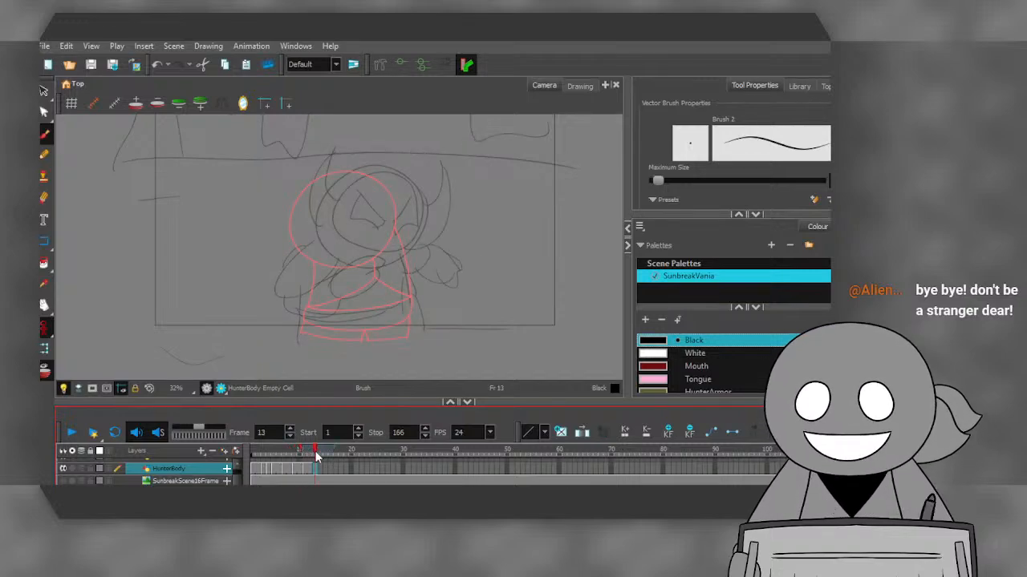
drag(316, 456, 254, 454)
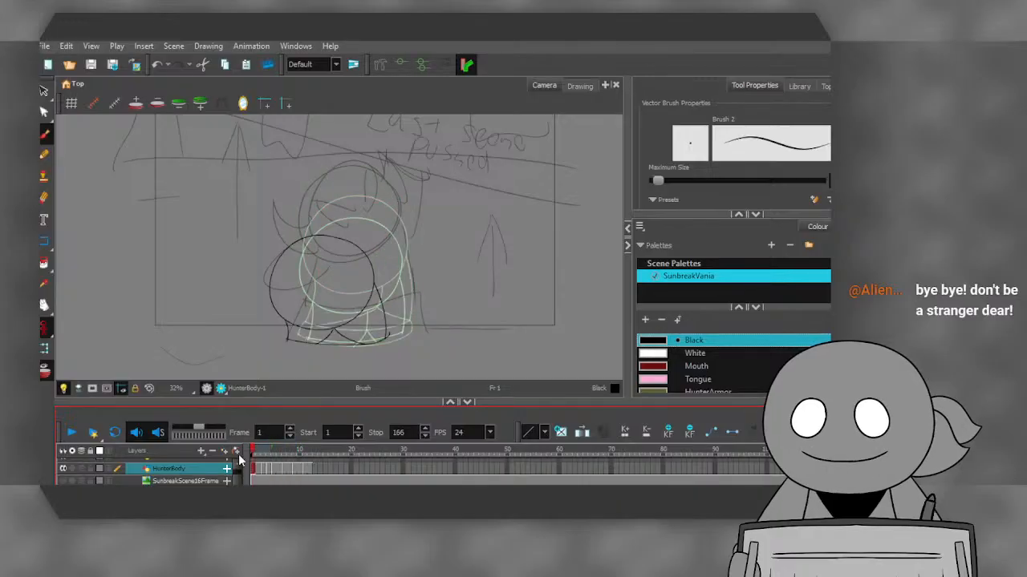
click(312, 455)
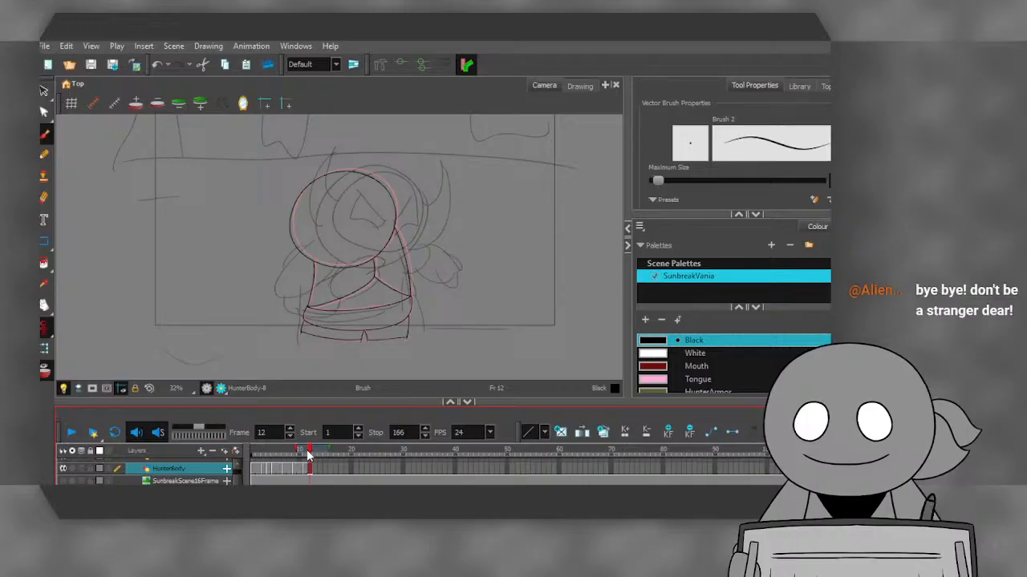
mouse_move(308, 456)
mouse_down()
mouse_move(242, 466)
mouse_move(424, 462)
mouse_move(298, 462)
mouse_move(358, 450)
mouse_move(267, 447)
mouse_move(402, 450)
mouse_up()
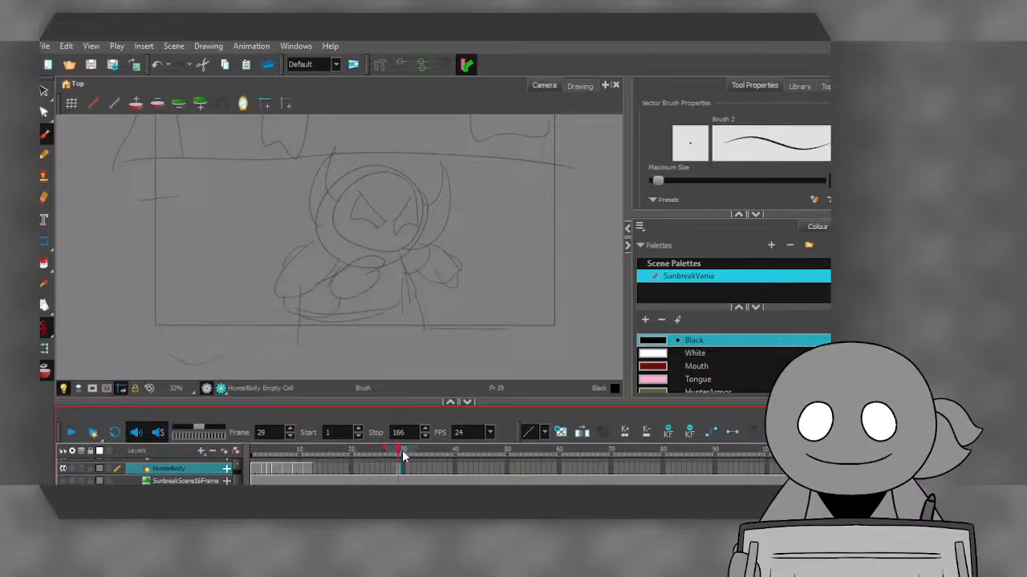
mouse_move(481, 455)
mouse_down()
mouse_move(285, 459)
mouse_move(537, 463)
mouse_move(319, 468)
mouse_up()
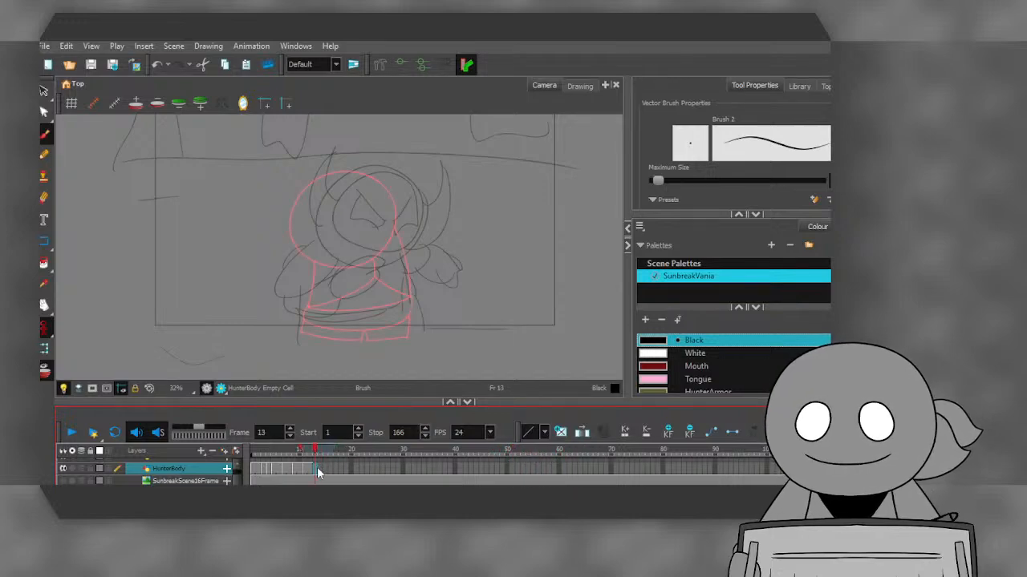
scroll(349, 219, up, 1)
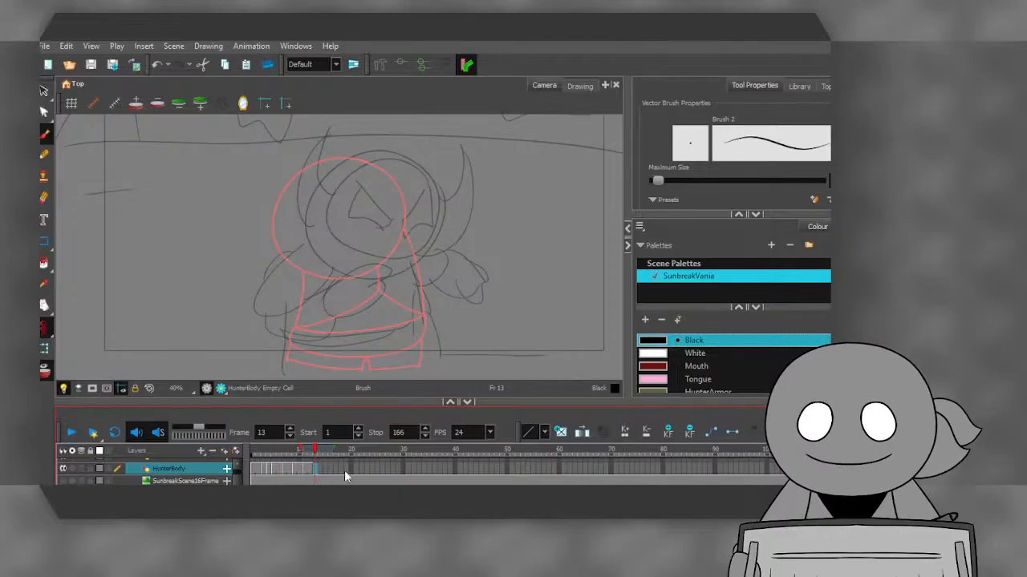
mouse_move(315, 451)
mouse_down()
mouse_move(285, 451)
mouse_move(465, 449)
mouse_move(196, 452)
mouse_up()
click(70, 433)
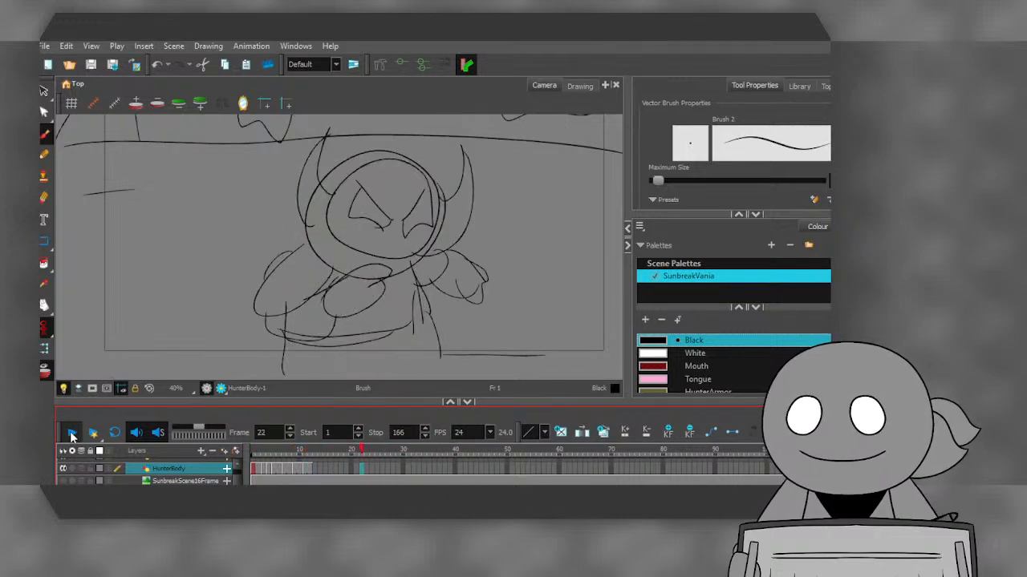
click(70, 433)
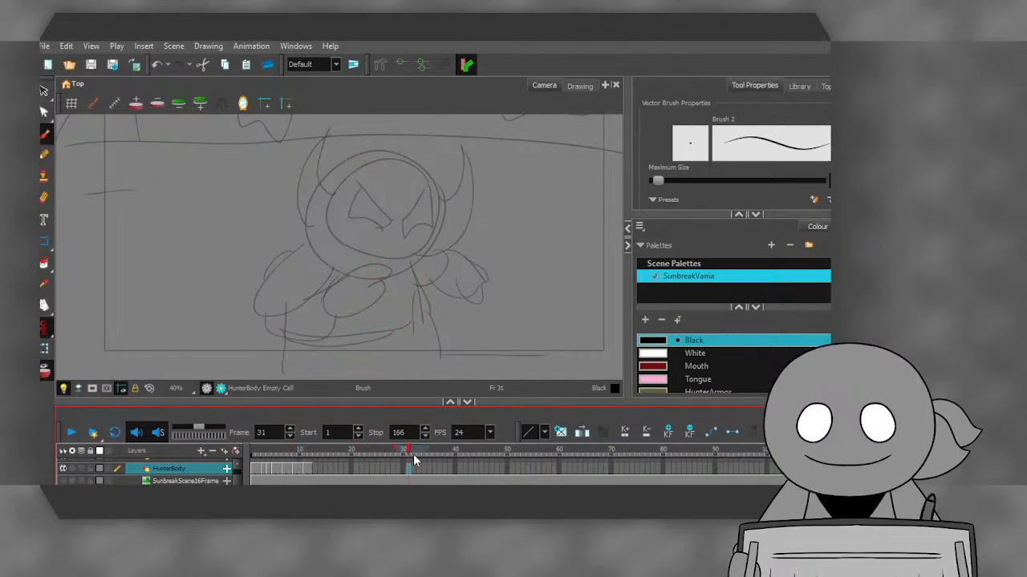
mouse_move(423, 446)
mouse_down()
mouse_move(265, 449)
mouse_move(315, 451)
mouse_up()
- Draw a black head circle on frame 13, redrawing it once
scroll(305, 210, up, 1)
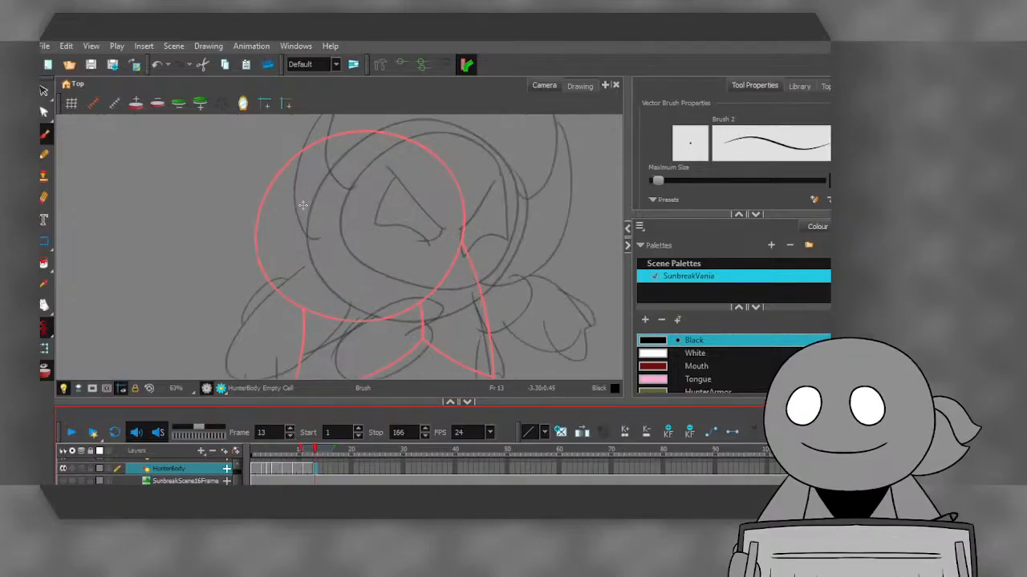
scroll(305, 210, down, 2)
scroll(305, 209, up, 2)
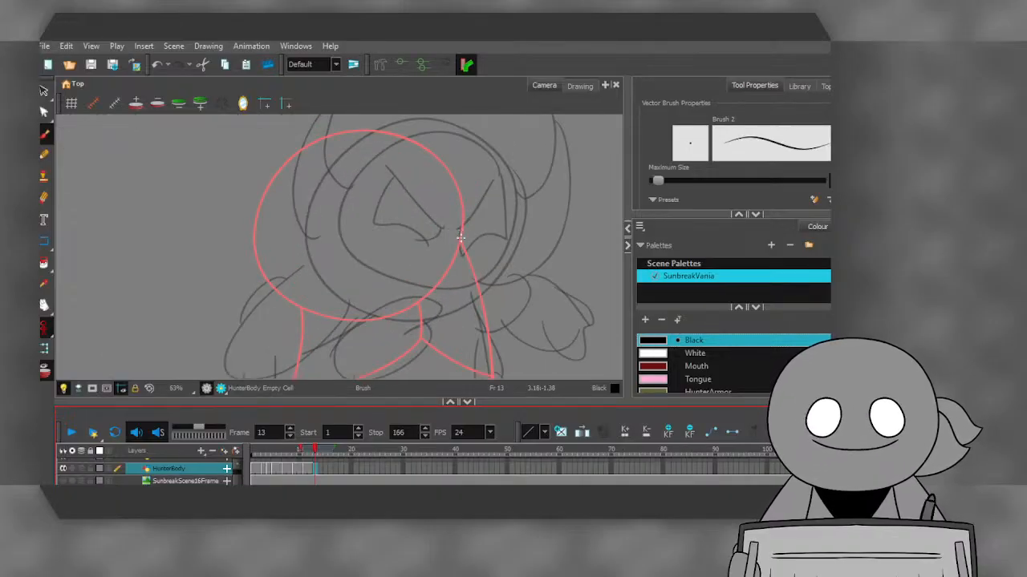
mouse_move(462, 238)
mouse_down()
mouse_move(449, 176)
mouse_move(406, 141)
mouse_move(373, 135)
mouse_move(335, 138)
mouse_move(283, 167)
mouse_move(256, 239)
mouse_move(270, 278)
mouse_move(306, 309)
mouse_move(348, 320)
mouse_move(418, 299)
mouse_move(462, 229)
mouse_up()
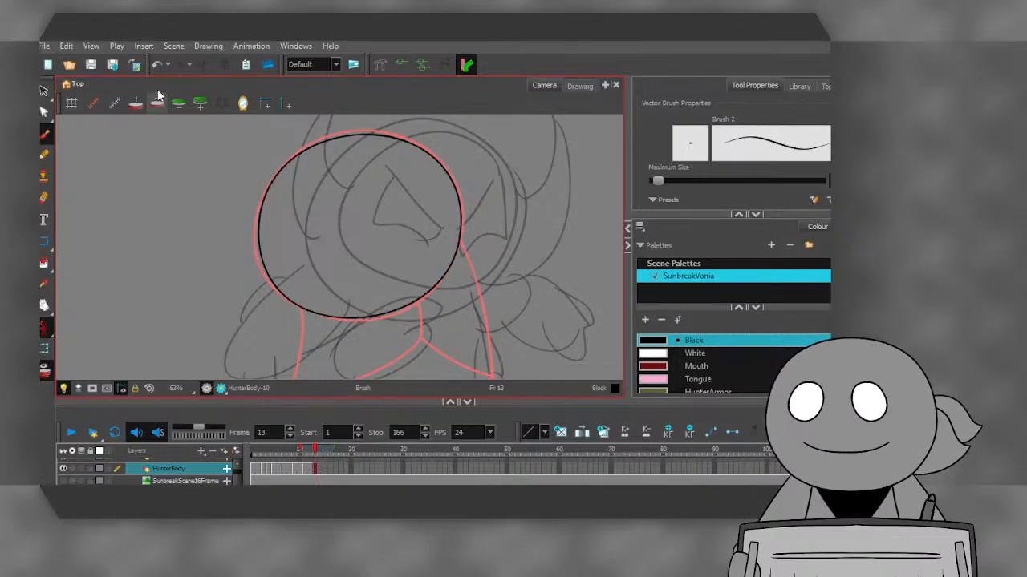
click(157, 64)
mouse_move(461, 234)
mouse_down()
mouse_move(435, 157)
mouse_move(386, 132)
mouse_move(345, 131)
mouse_move(303, 145)
mouse_move(275, 169)
mouse_move(252, 231)
mouse_move(254, 256)
mouse_move(280, 291)
mouse_move(356, 315)
mouse_move(421, 301)
mouse_move(465, 225)
mouse_up()
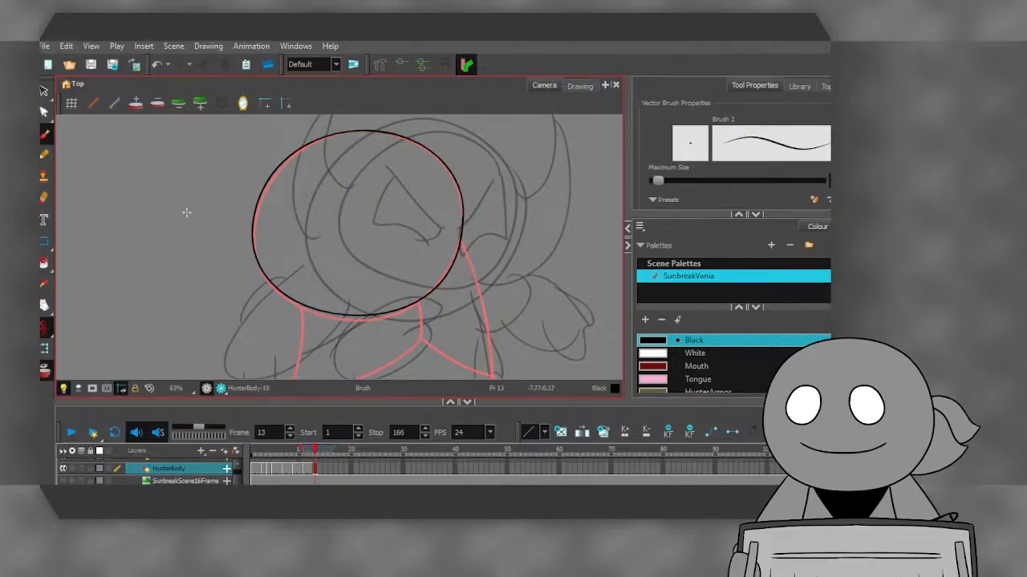
- Move, rotate and fine-tune the head circle so it sits over the sketched head, then deselect
click(44, 90)
mouse_move(259, 206)
mouse_down()
mouse_move(384, 244)
mouse_move(358, 195)
mouse_move(374, 206)
mouse_move(327, 192)
mouse_up()
scroll(344, 190, down, 3)
scroll(371, 213, up, 2)
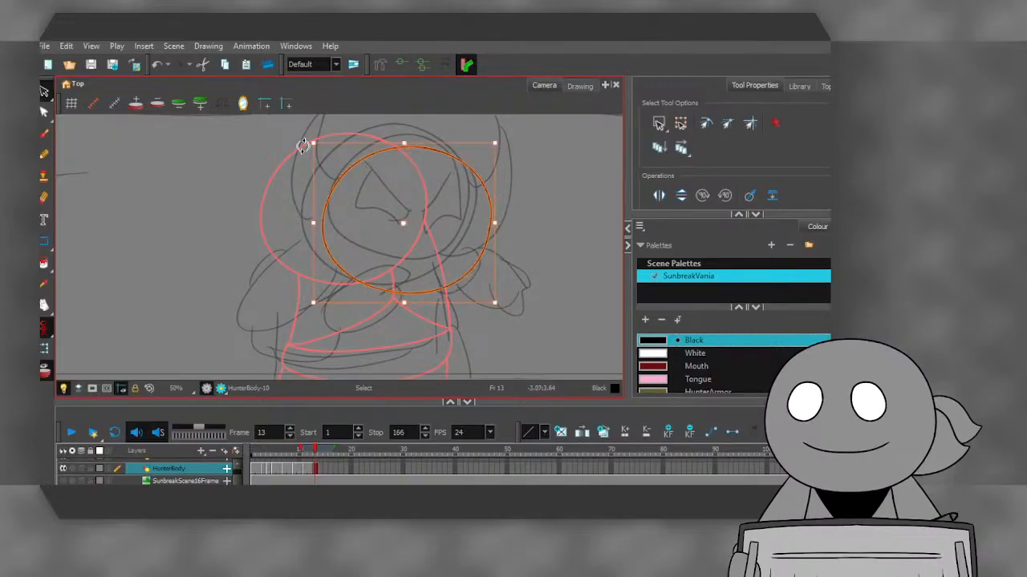
drag(303, 145, 286, 168)
drag(335, 190, 308, 190)
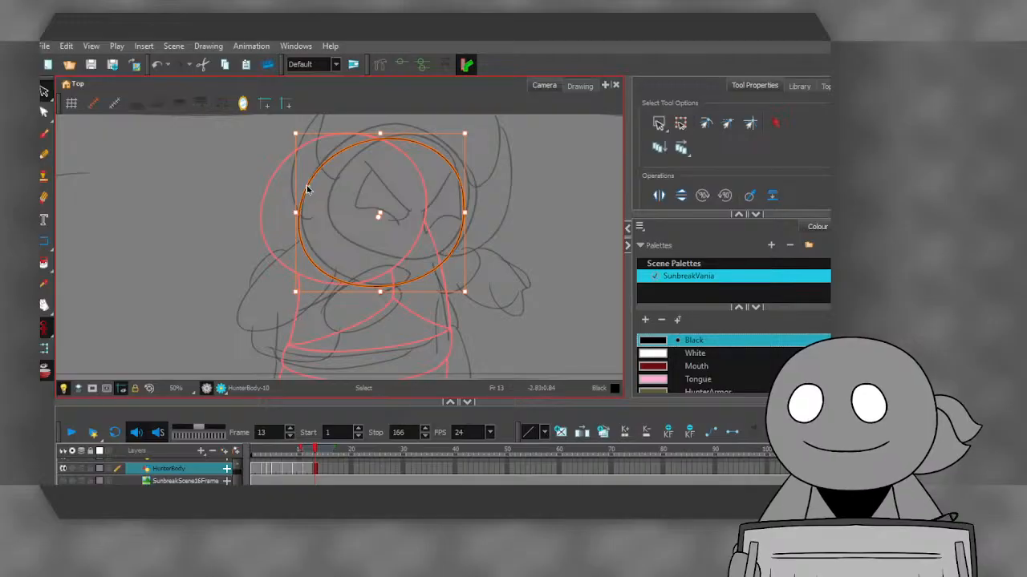
click(280, 191)
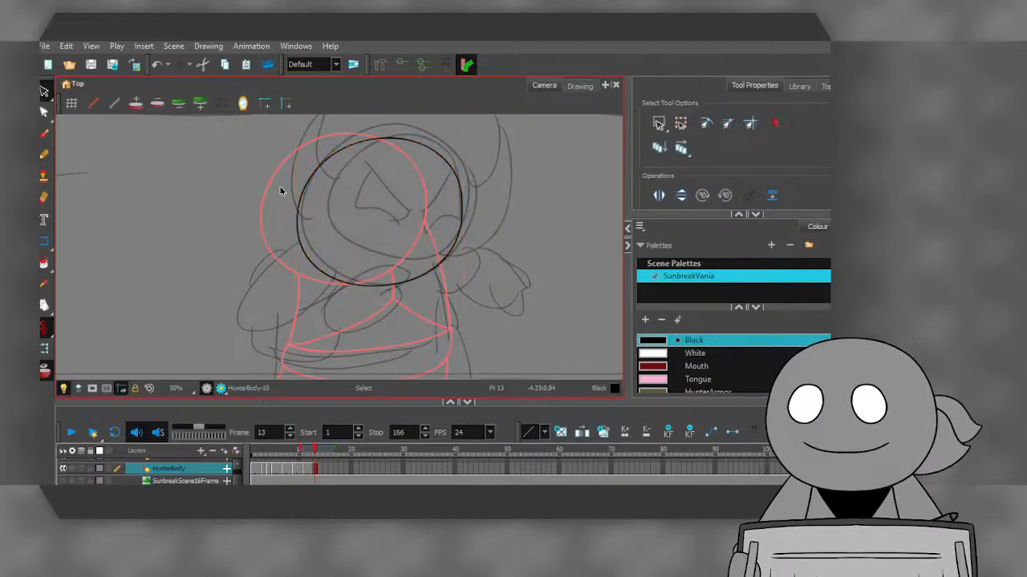
scroll(305, 202, down, 3)
scroll(306, 203, up, 1)
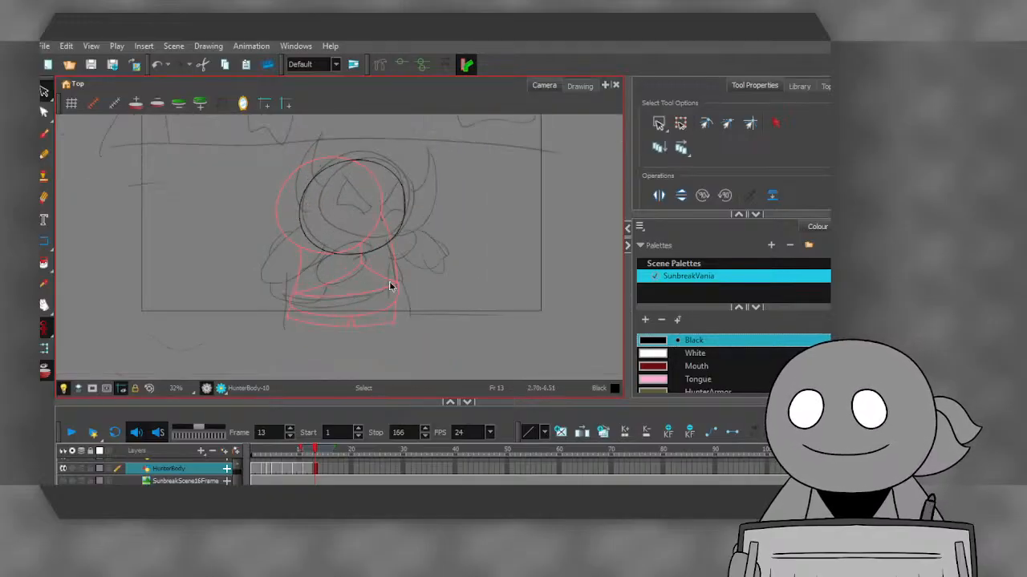
scroll(337, 283, up, 4)
- Ink the left and right torso sides and its lower edge in black, redoing the first right-side line
key(alt+b)
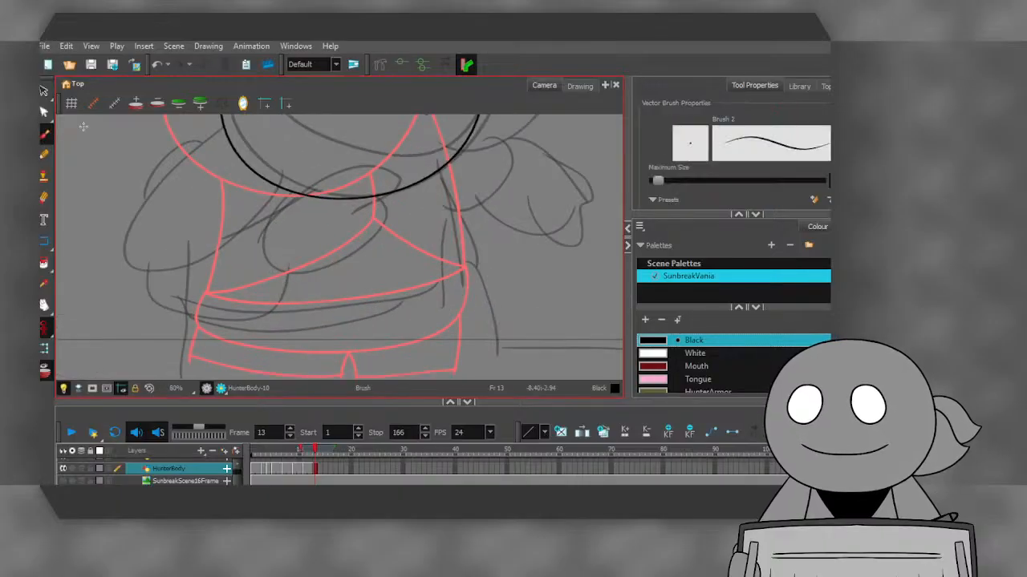
drag(459, 146, 452, 241)
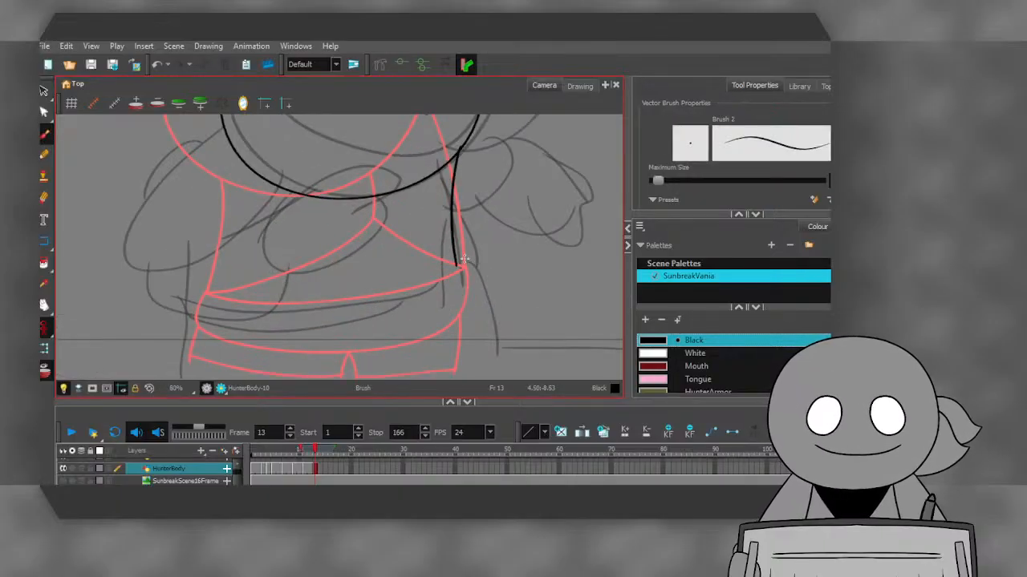
click(157, 65)
drag(236, 152, 209, 286)
drag(453, 158, 459, 271)
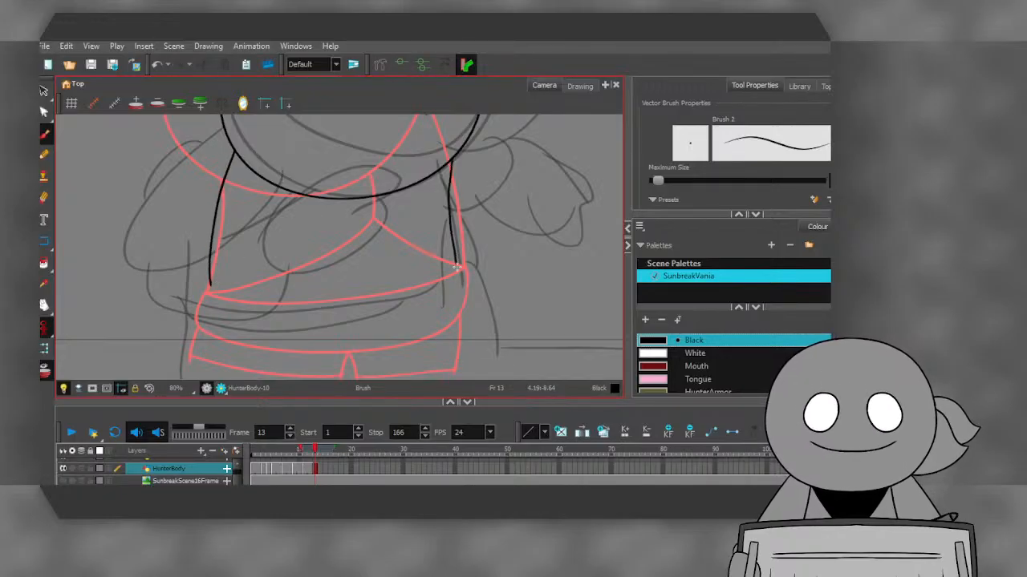
mouse_move(213, 289)
mouse_down()
mouse_move(287, 305)
mouse_move(404, 300)
mouse_move(459, 275)
mouse_up()
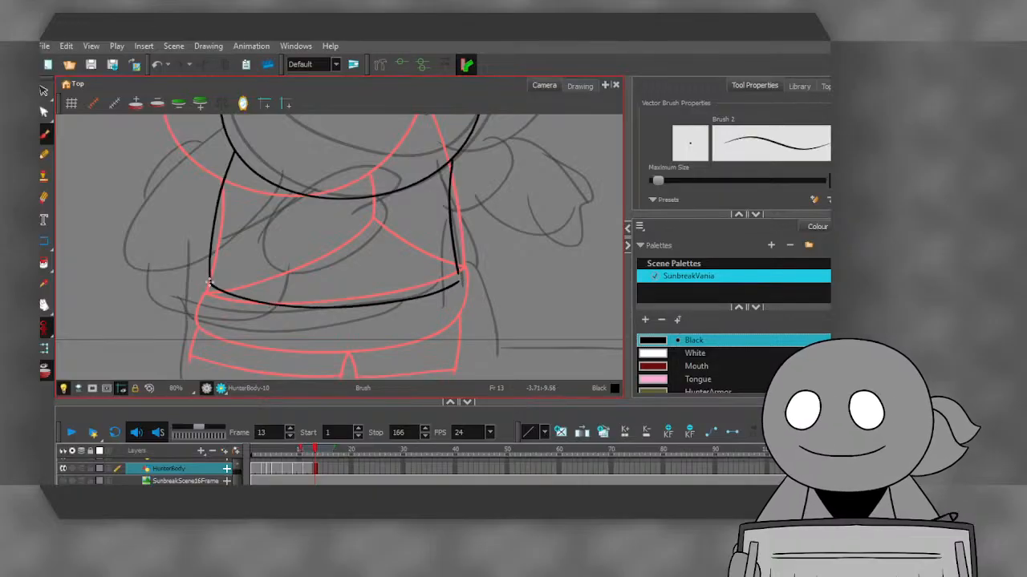
mouse_move(209, 287)
mouse_down()
mouse_move(201, 327)
mouse_move(237, 341)
mouse_move(337, 348)
mouse_move(429, 333)
mouse_move(461, 317)
mouse_move(453, 232)
mouse_up()
- Zoom in on the torso's right corner and choose the Cutter from the Select tool flyout
scroll(457, 277, up, 6)
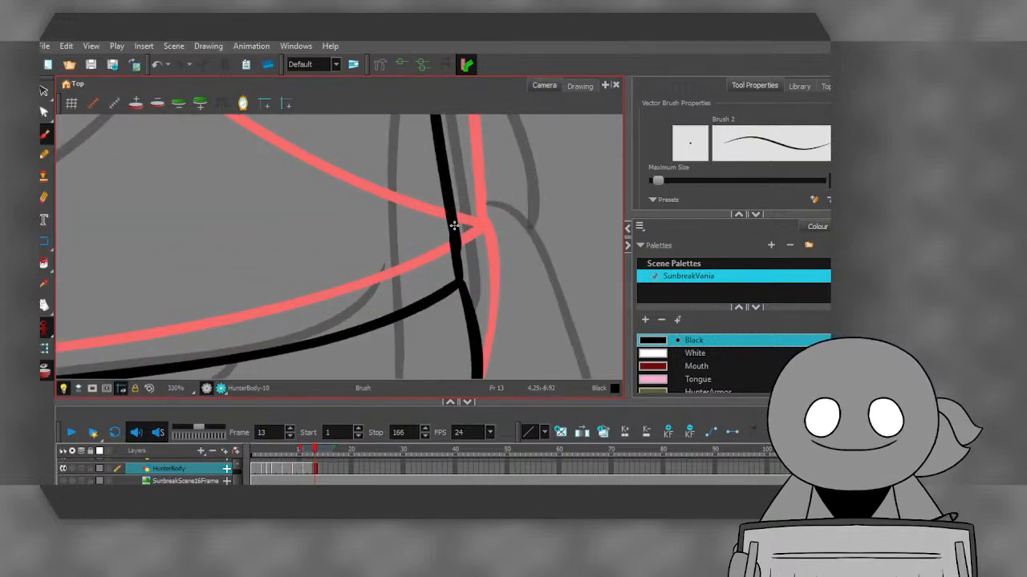
scroll(435, 236, down, 7)
scroll(252, 195, up, 7)
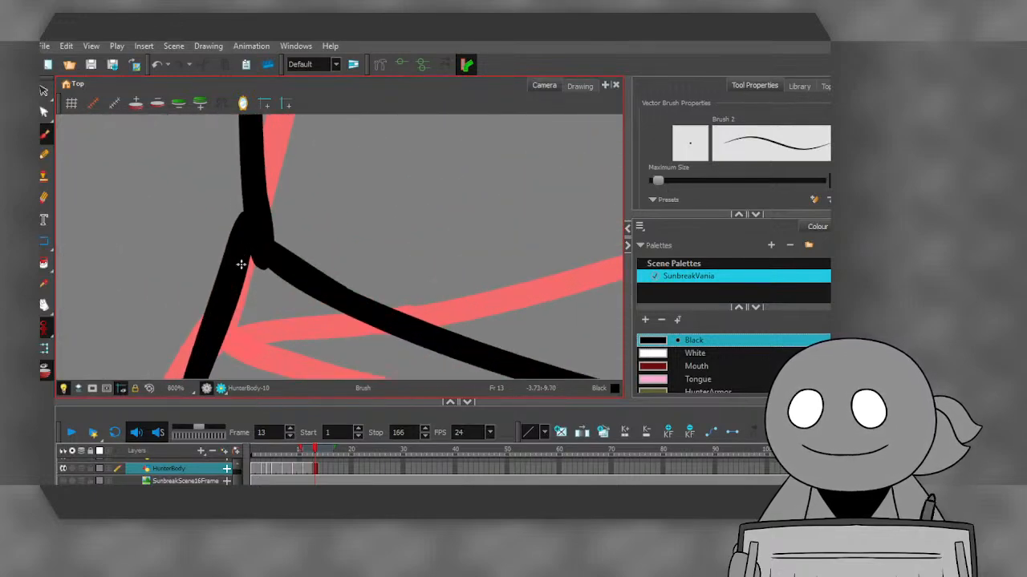
click(44, 90)
click(79, 104)
scroll(257, 259, up, 2)
- Remove the overshooting bit of stroke at the corner on frame 13
drag(247, 252, 274, 281)
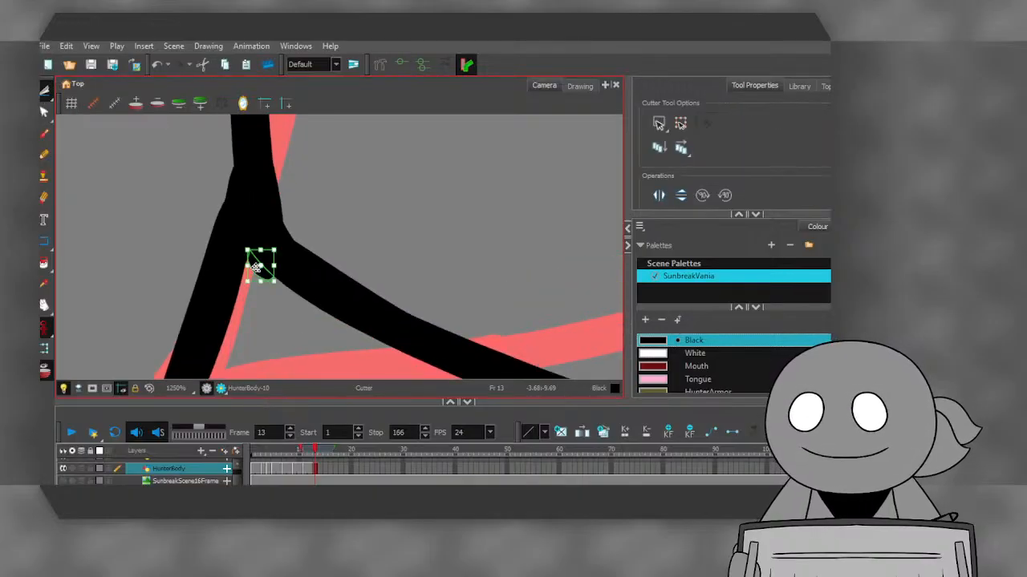
key(Delete)
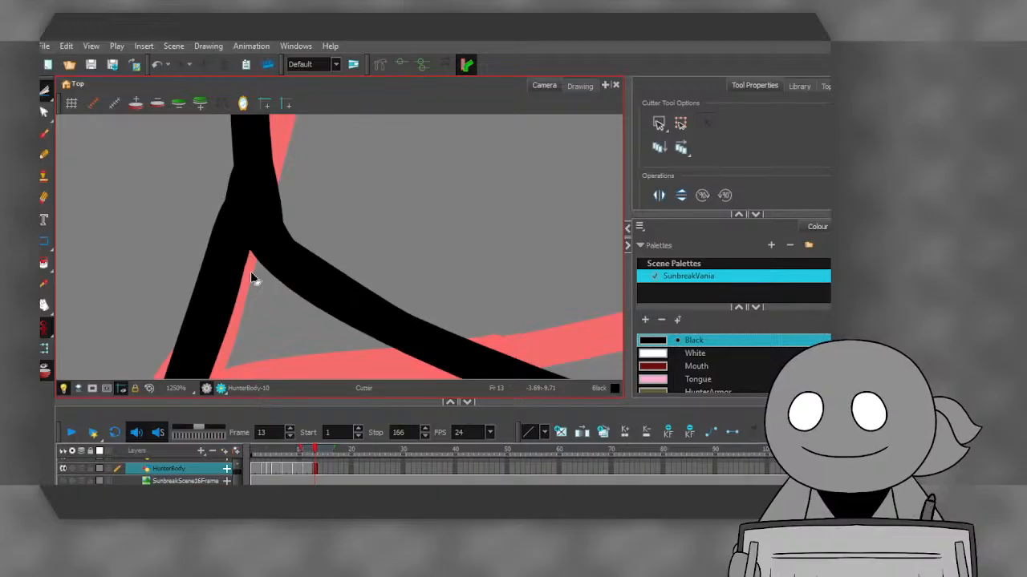
scroll(250, 279, down, 10)
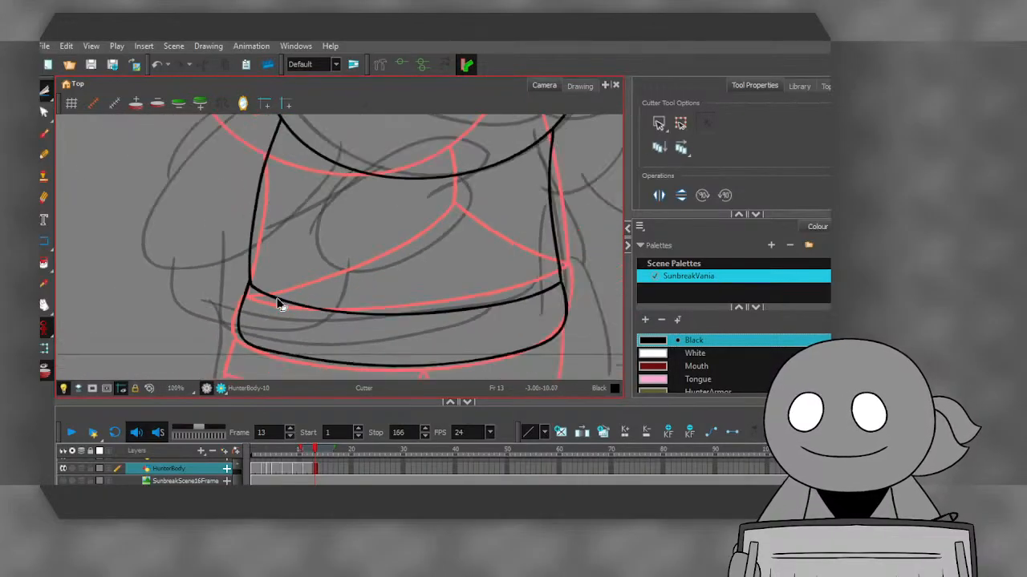
scroll(392, 327, up, 4)
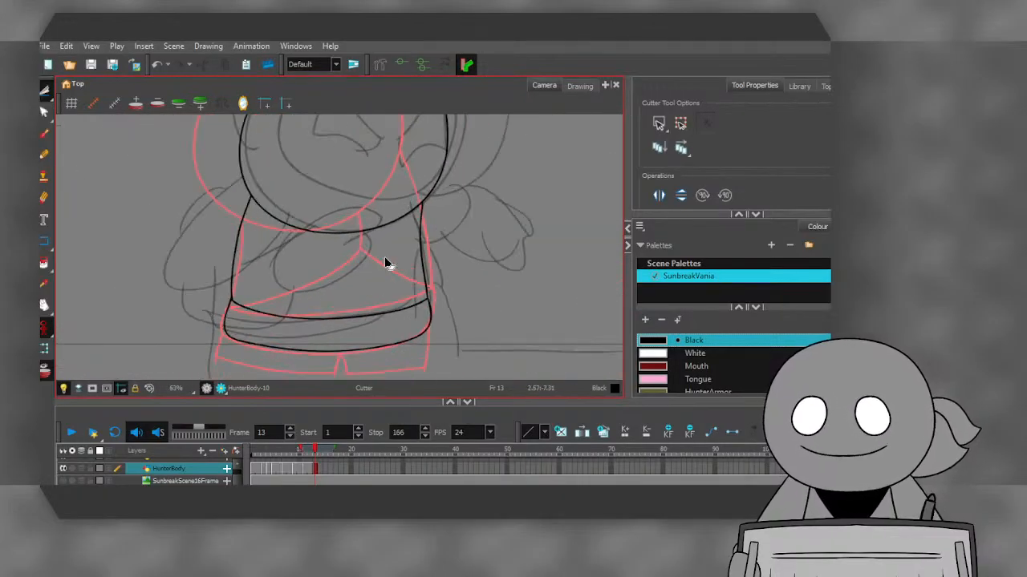
- With the Brush, ink the torso lines down-left and down-right, undoing one bad long stroke
key(alt+b)
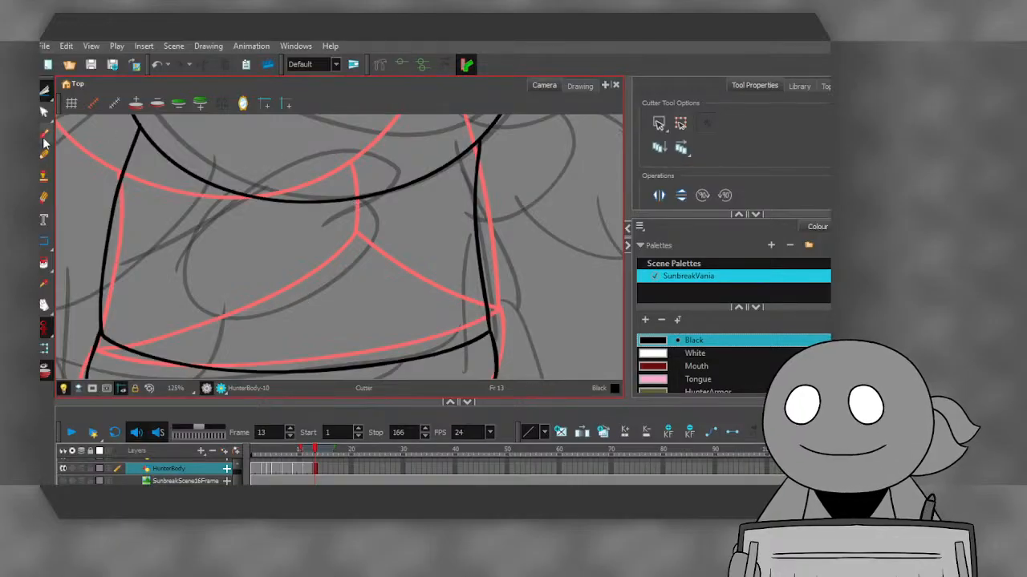
mouse_move(356, 199)
mouse_down()
mouse_move(349, 249)
mouse_move(283, 301)
mouse_move(140, 349)
mouse_up()
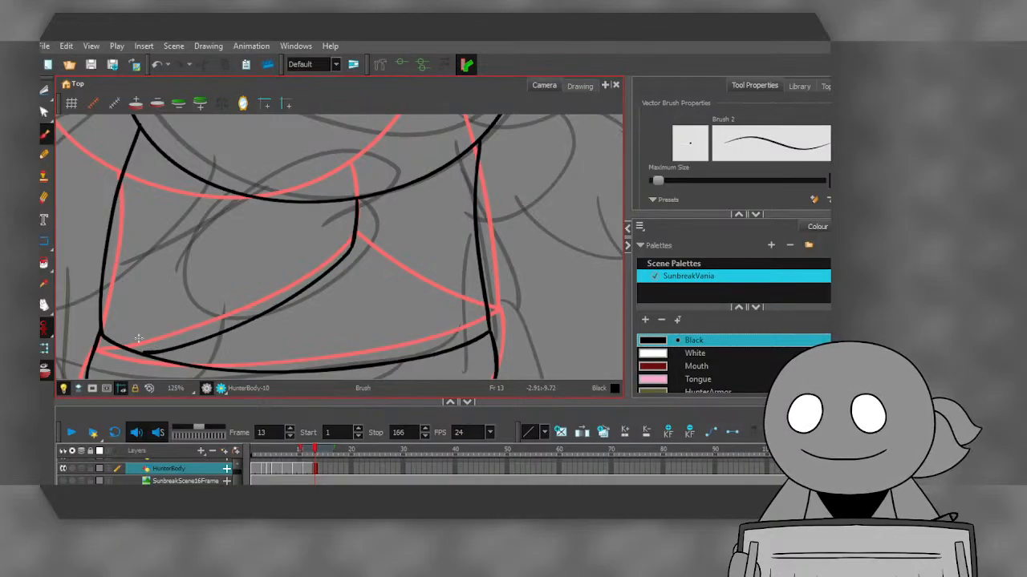
click(157, 64)
mouse_move(349, 255)
mouse_down()
mouse_move(307, 290)
mouse_move(165, 361)
mouse_up()
drag(351, 250, 481, 337)
scroll(411, 300, down, 4)
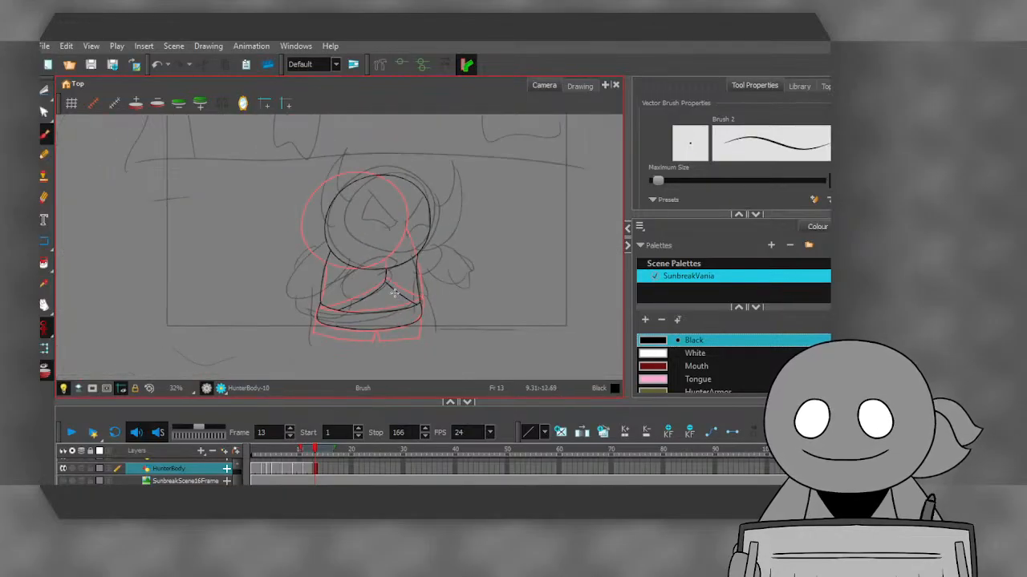
scroll(425, 336, up, 4)
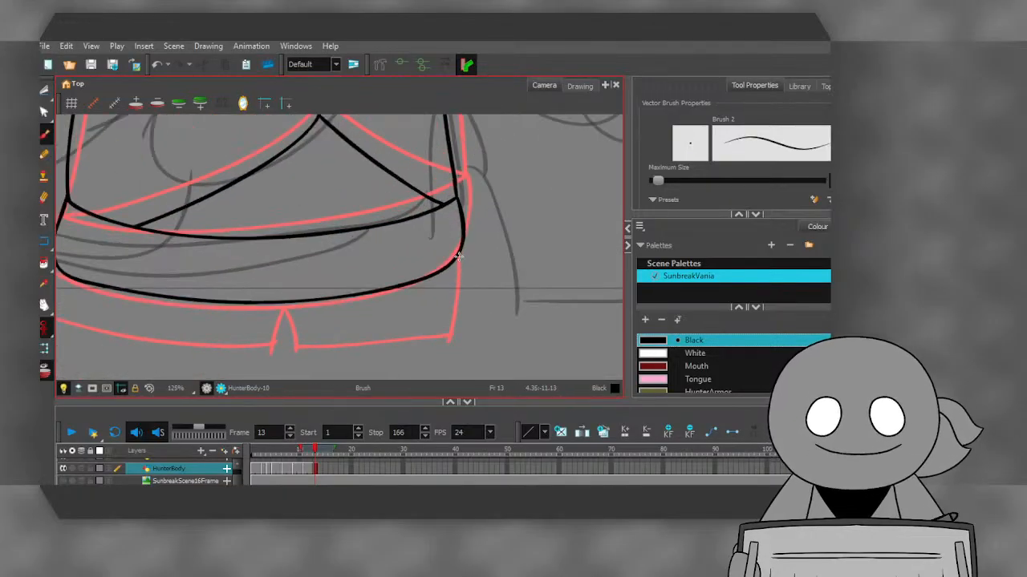
- Ink both waistband sides, the centre notch, the leg-gap edge and the bottom hem along the pink guide
drag(460, 252, 469, 330)
drag(290, 301, 302, 353)
scroll(302, 353, down, 2)
scroll(138, 284, up, 2)
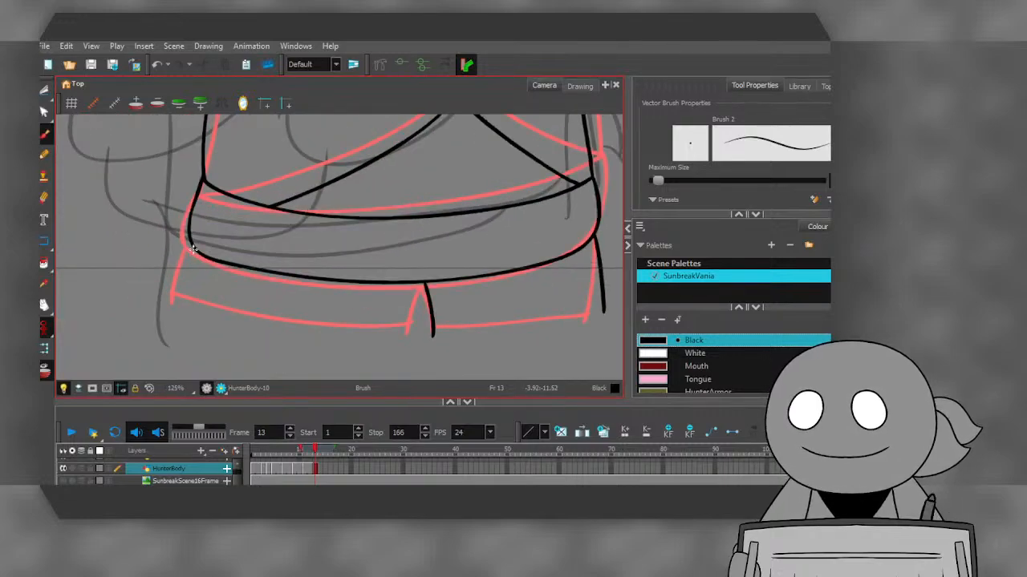
drag(192, 247, 172, 308)
drag(414, 285, 400, 333)
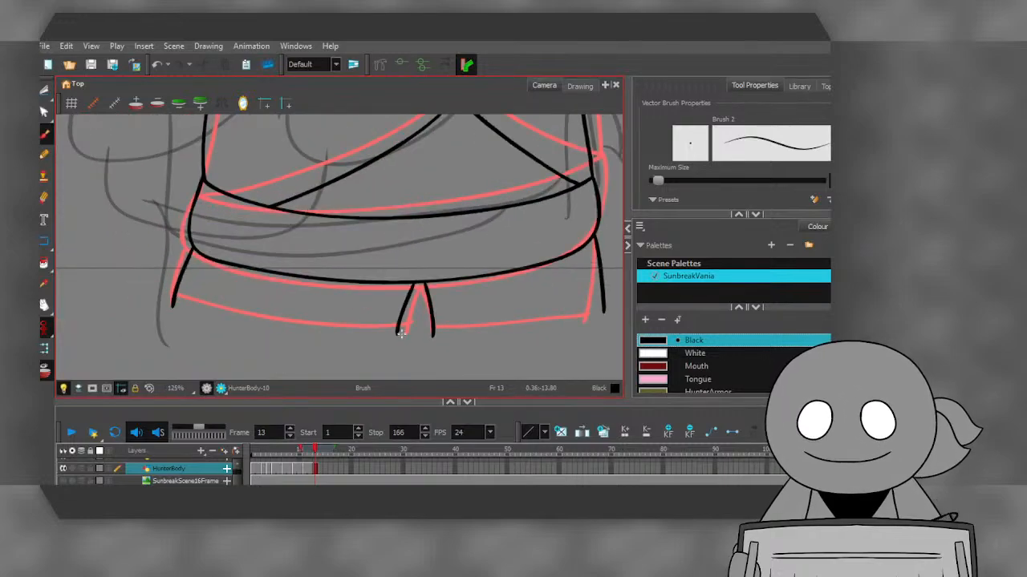
mouse_move(170, 298)
mouse_down()
mouse_move(399, 324)
mouse_move(603, 307)
mouse_up()
scroll(401, 281, down, 6)
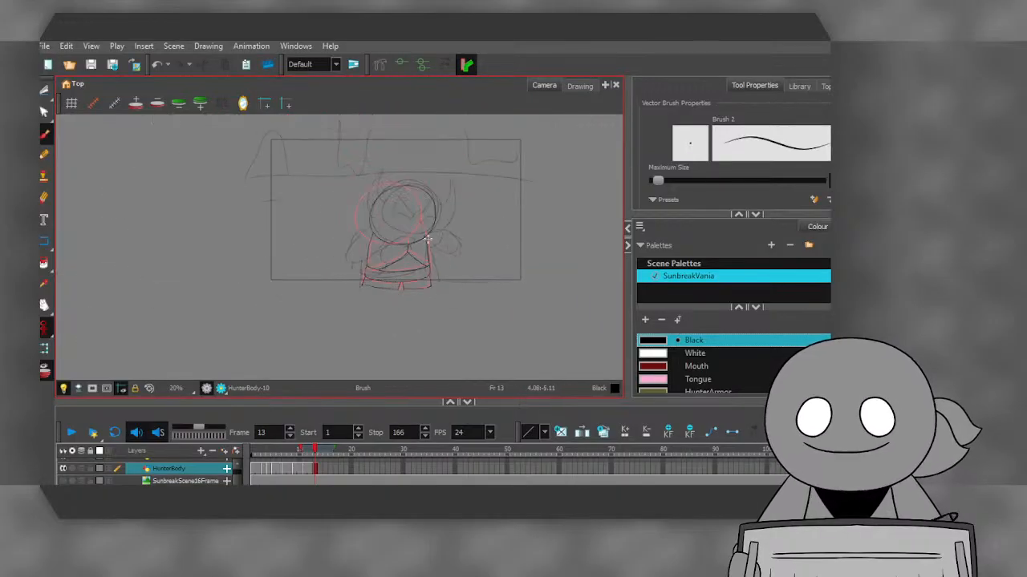
- Move the frame 13 drawing's exposure later and clear frame 13 to an empty cell
scroll(427, 240, up, 3)
scroll(400, 272, down, 1)
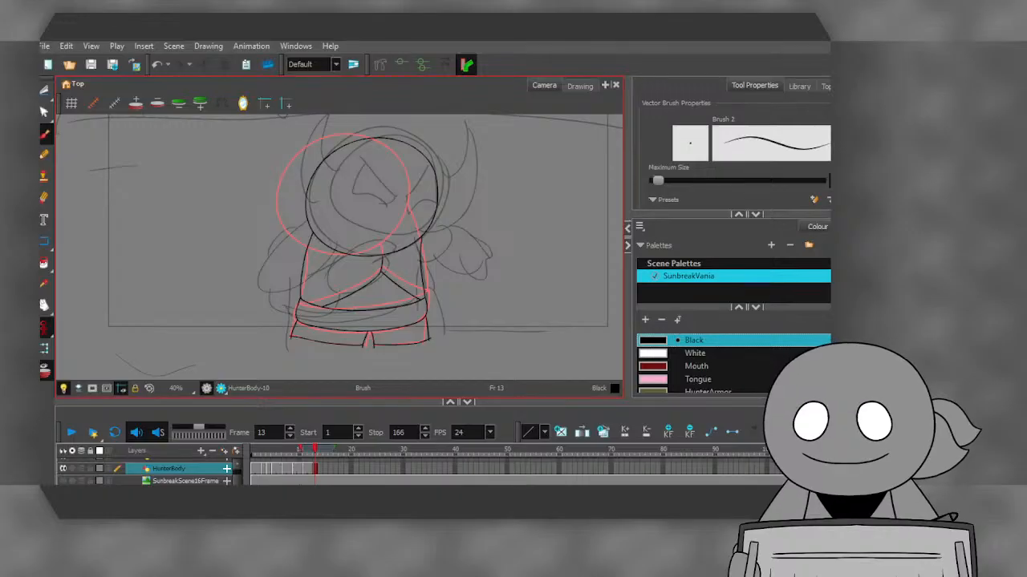
click(306, 472)
click(315, 473)
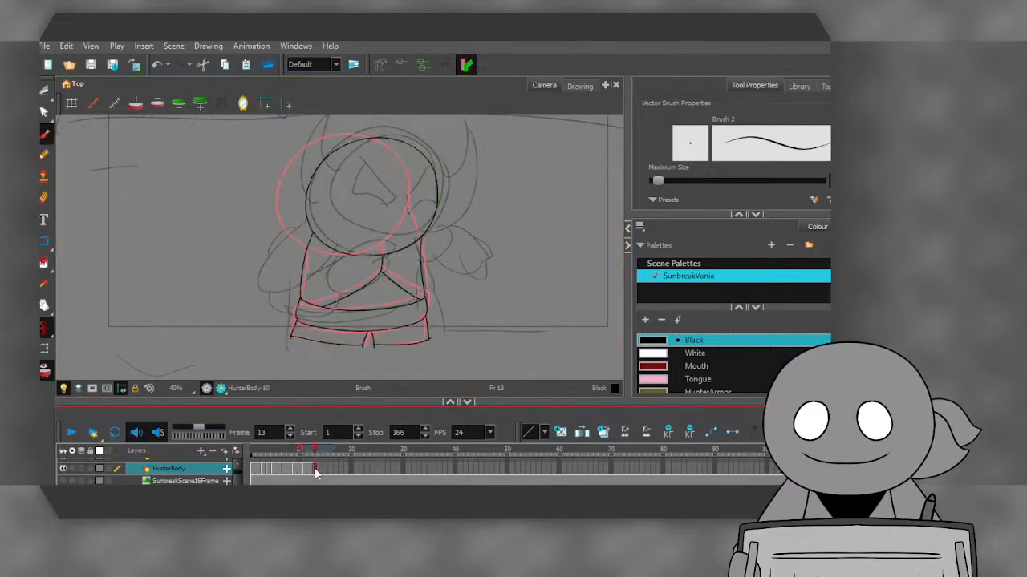
drag(331, 473, 331, 473)
click(316, 472)
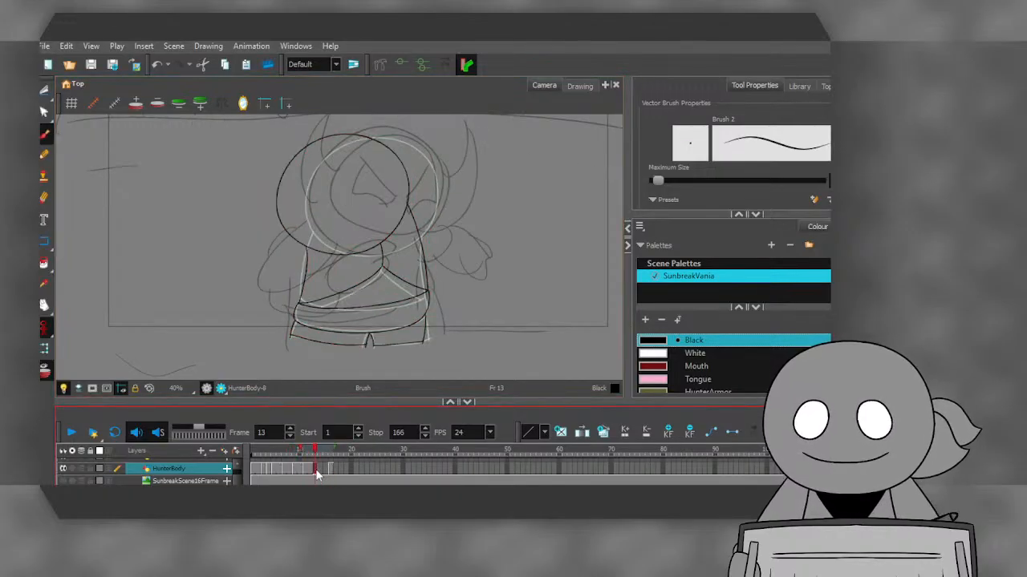
key(Delete)
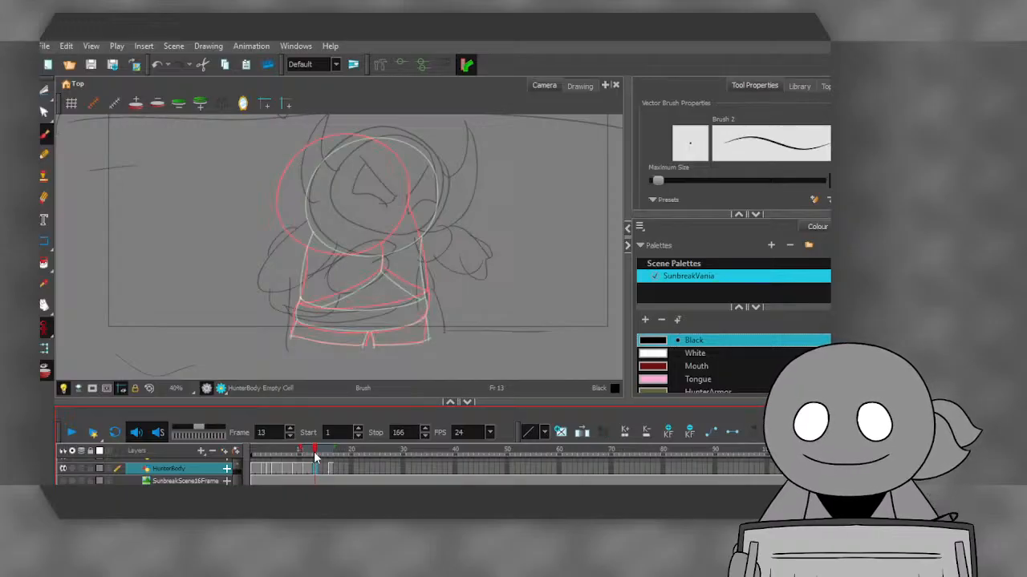
- Scrub through frames 15–20, play the animation, then return to frame 13 with onion skin on
drag(314, 452, 325, 452)
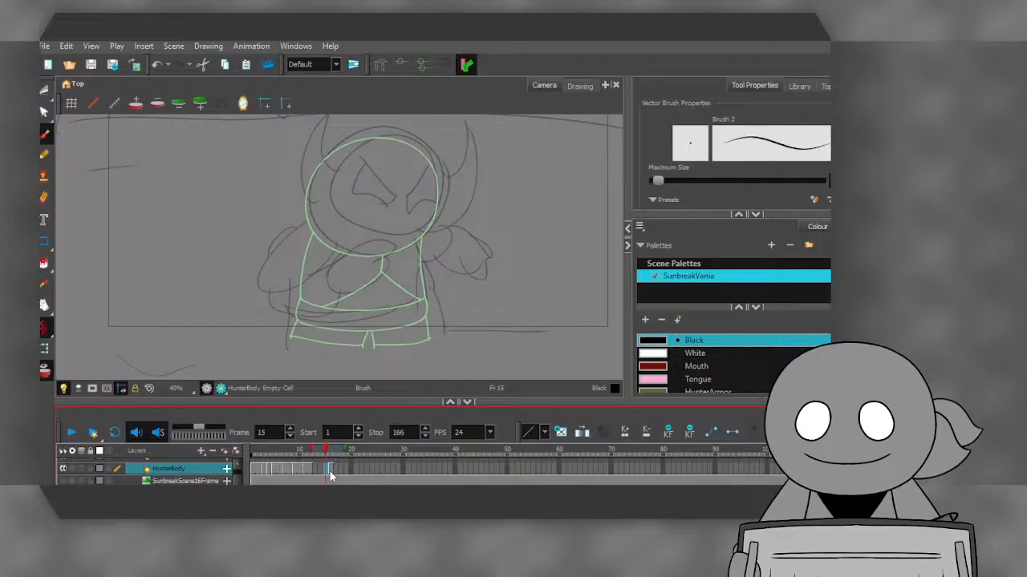
click(332, 471)
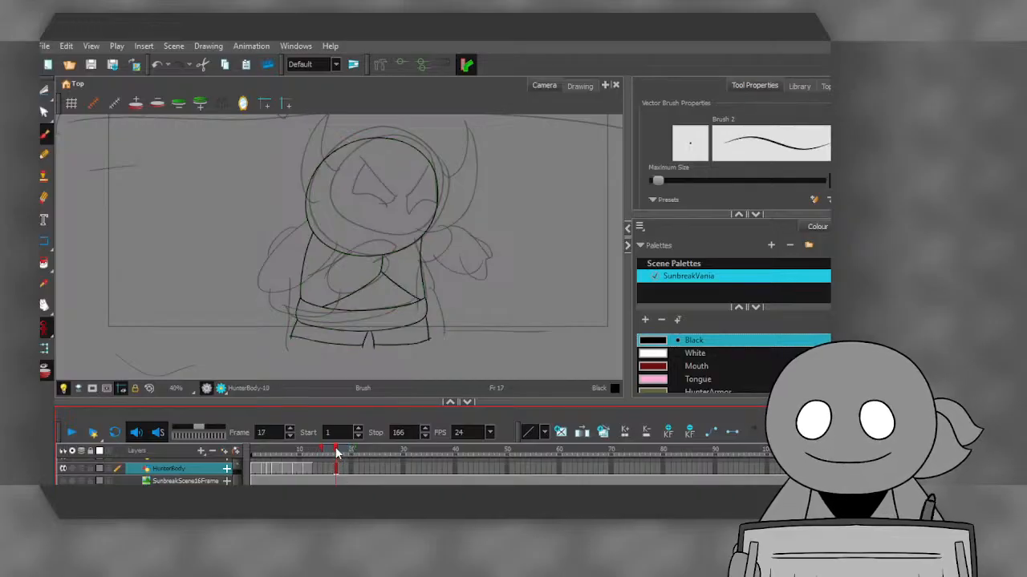
mouse_move(337, 453)
mouse_down()
mouse_move(377, 458)
mouse_move(253, 453)
mouse_up()
click(71, 432)
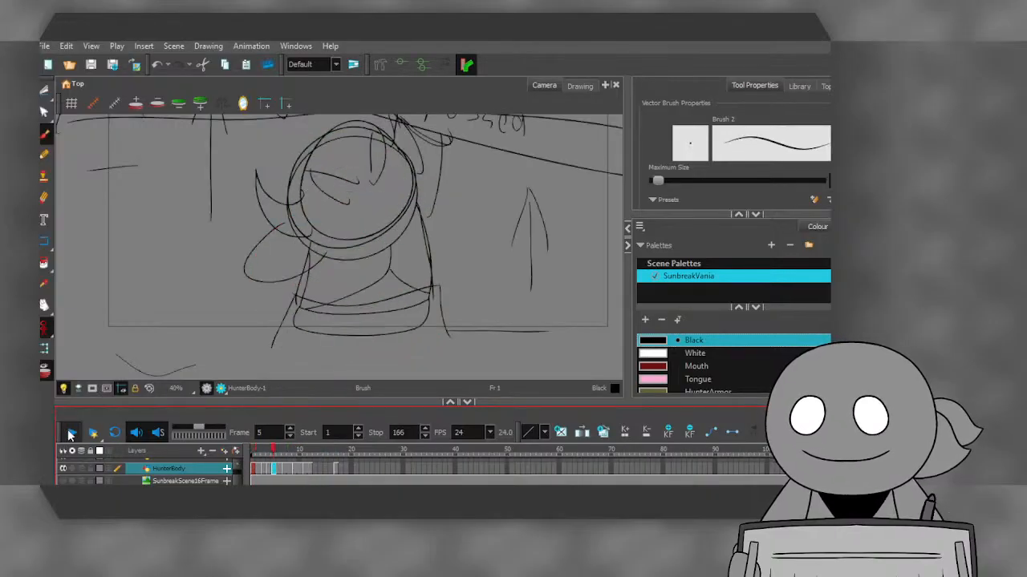
click(315, 469)
click(201, 106)
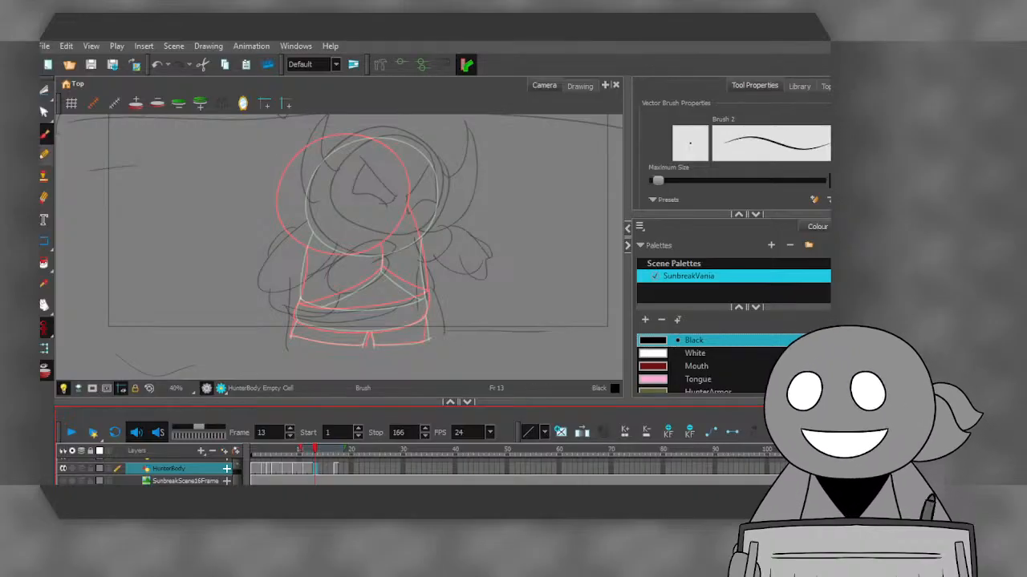
click(311, 470)
click(315, 476)
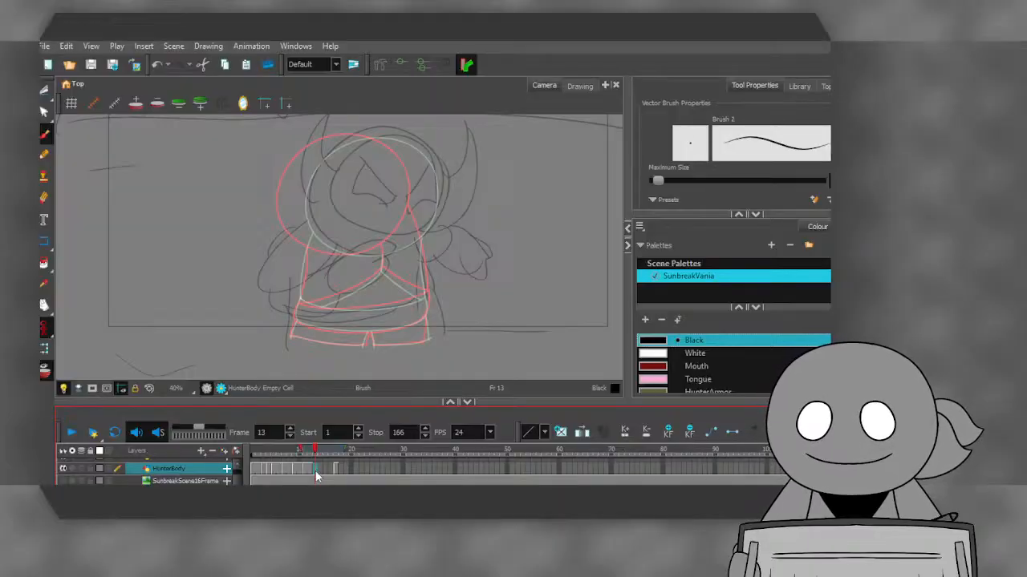
key(comma)
key(period)
key(comma)
key(comma)
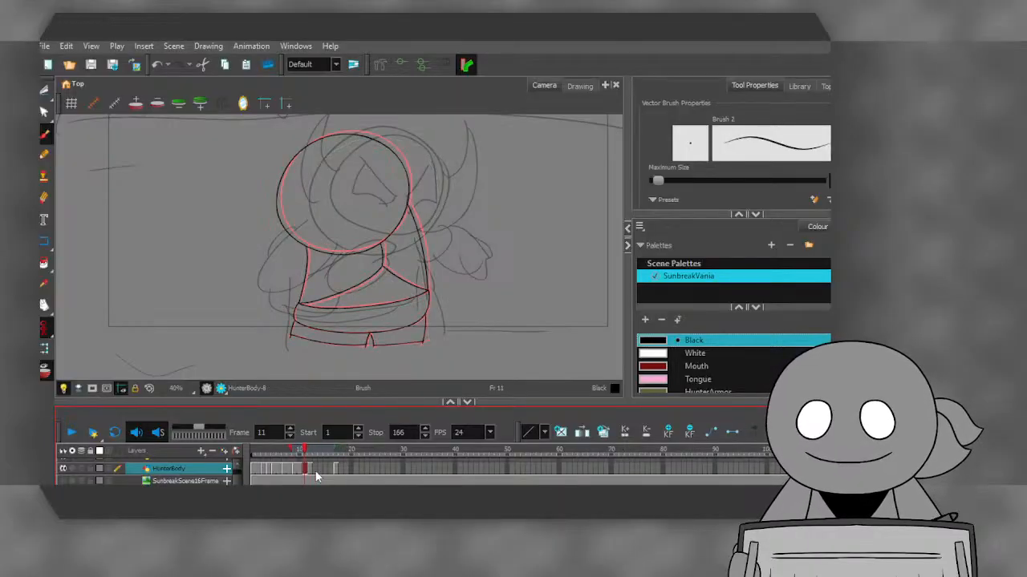
key(comma)
key(comma)
key(comma)
key(comma)
key(comma)
key(comma)
key(comma)
key(comma)
key(comma)
key(comma)
click(74, 433)
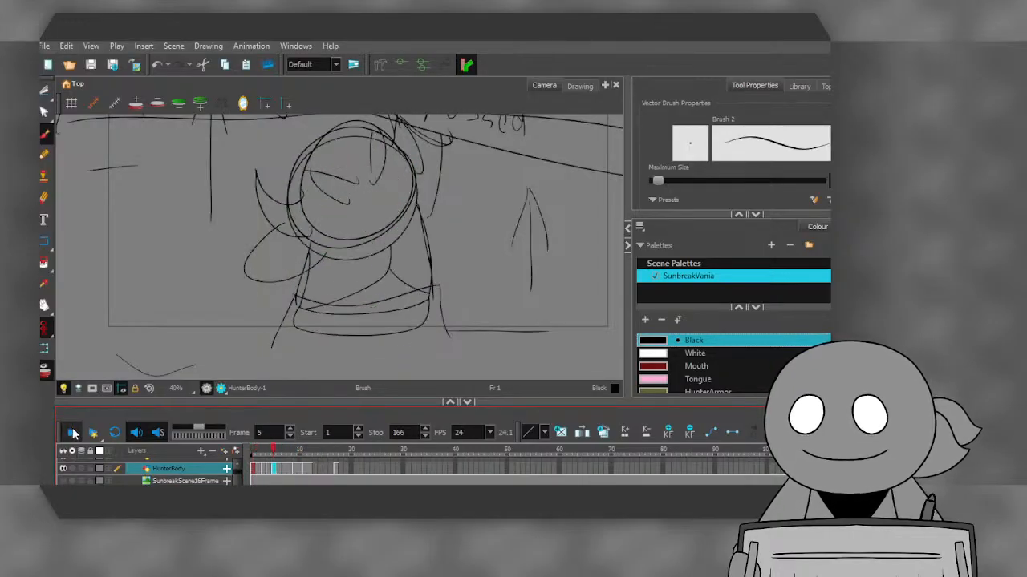
click(74, 433)
click(296, 452)
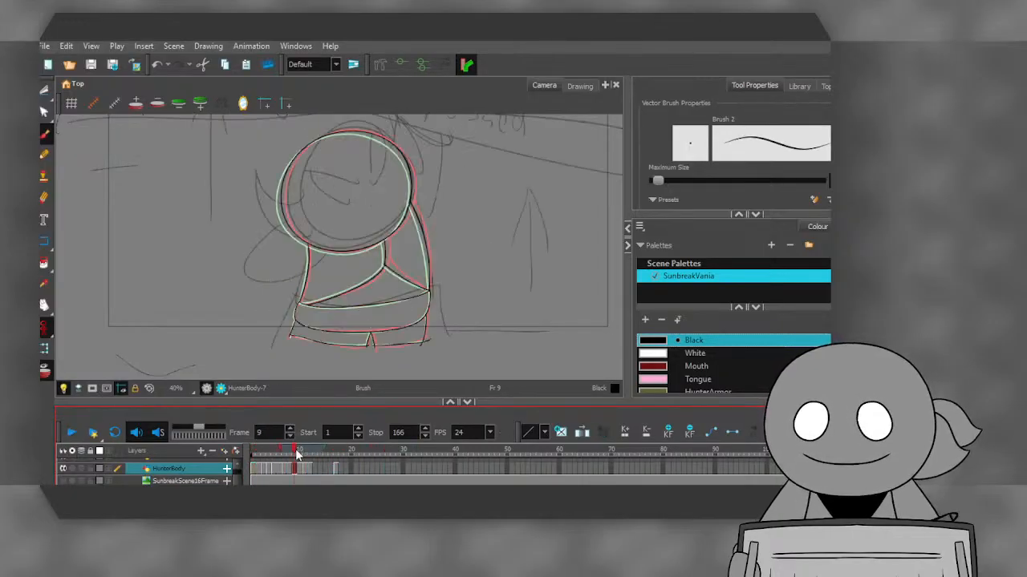
key(period)
key(period)
key(period)
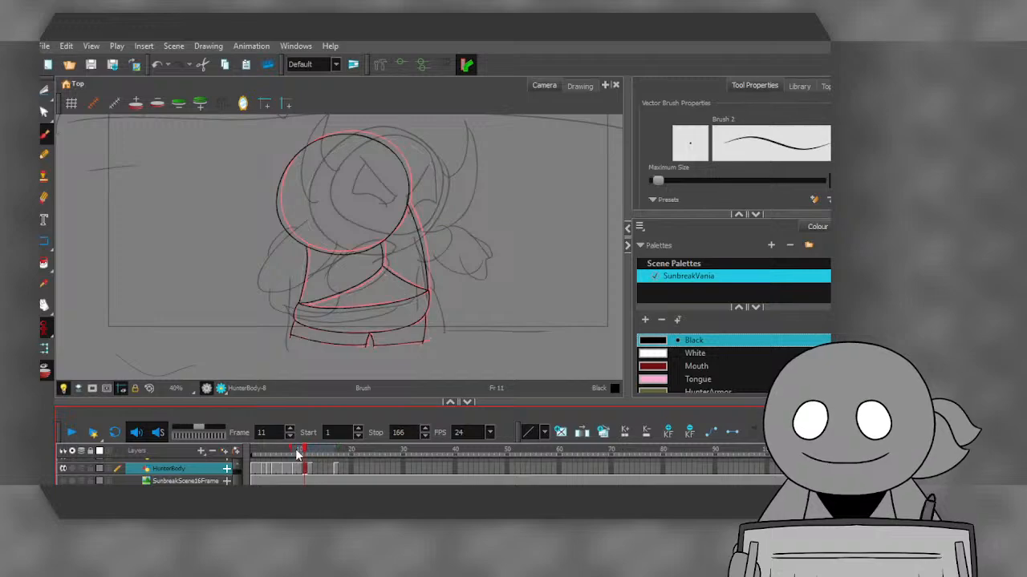
key(comma)
key(comma)
key(comma)
key(comma)
key(comma)
key(comma)
key(comma)
key(comma)
key(comma)
key(comma)
key(comma)
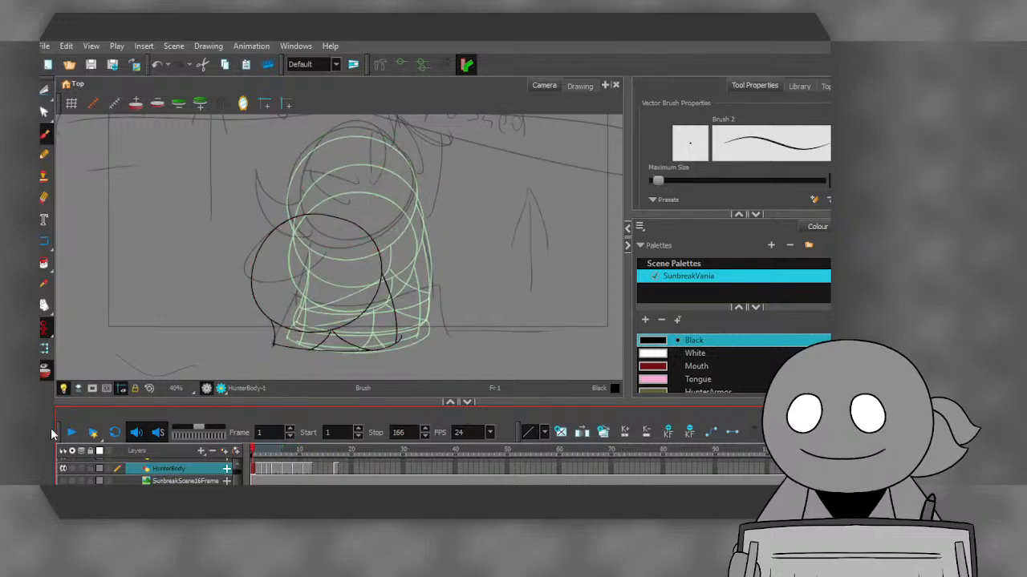
click(68, 431)
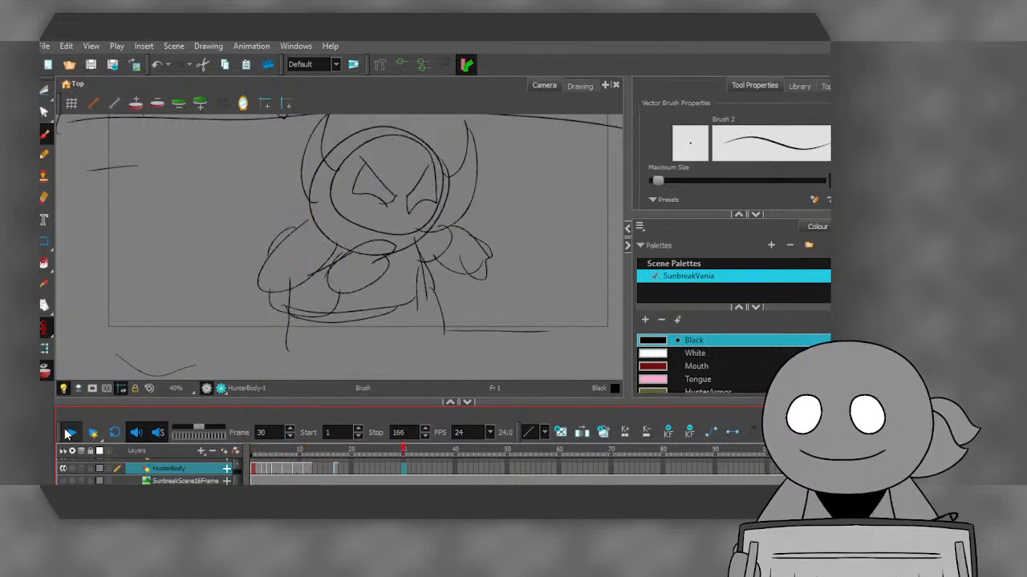
click(69, 433)
click(265, 456)
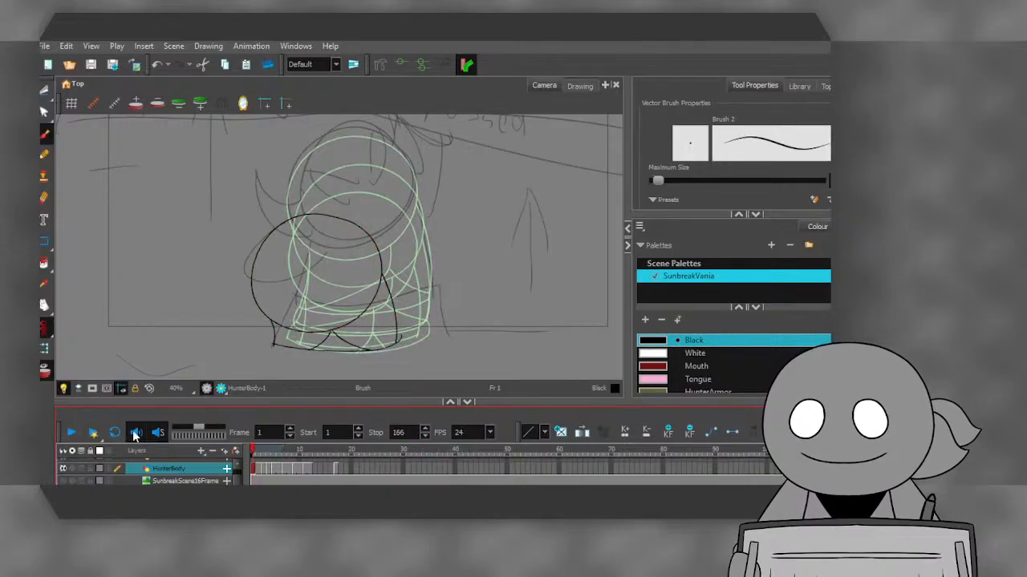
click(72, 432)
click(72, 432)
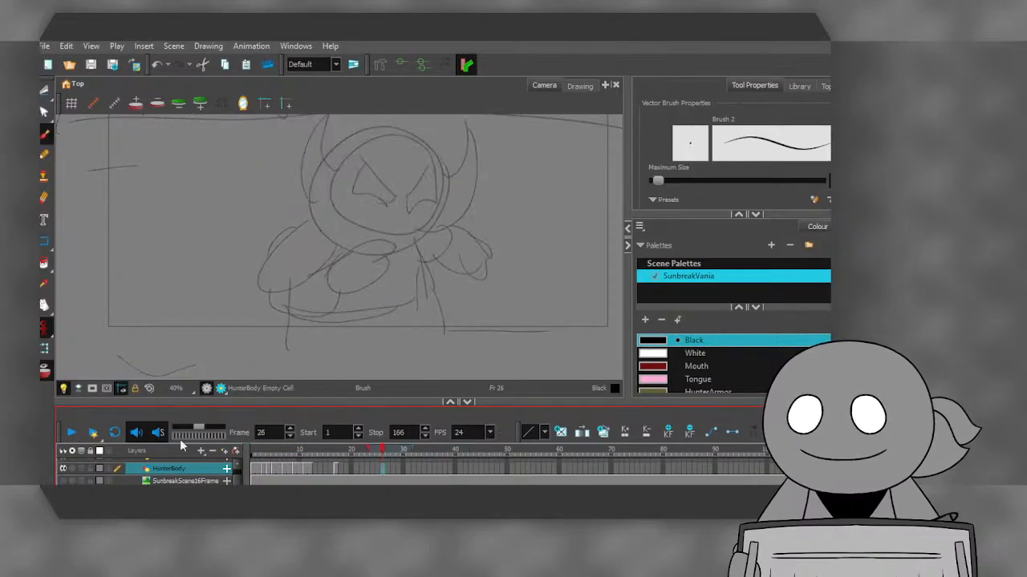
click(311, 454)
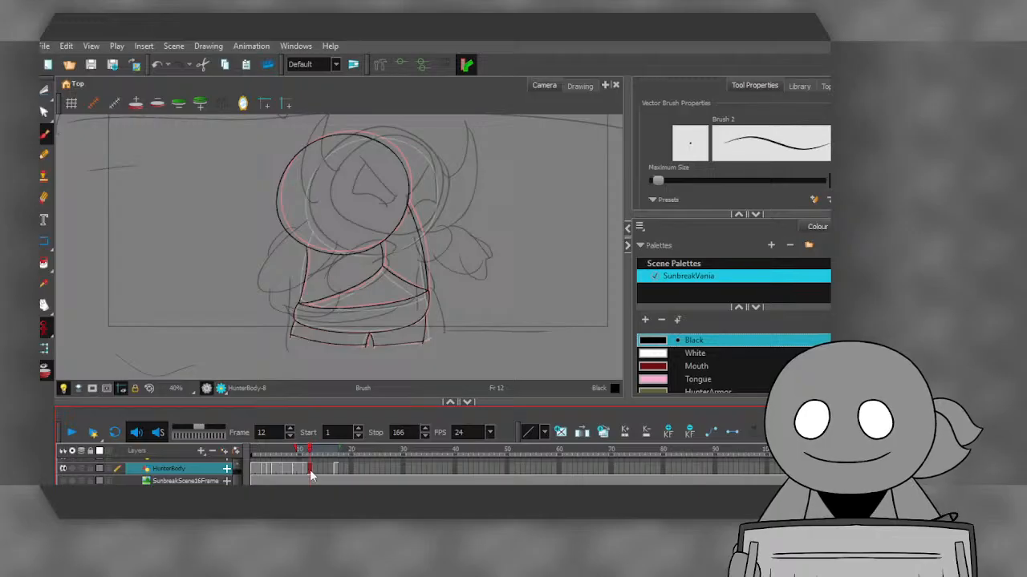
click(316, 469)
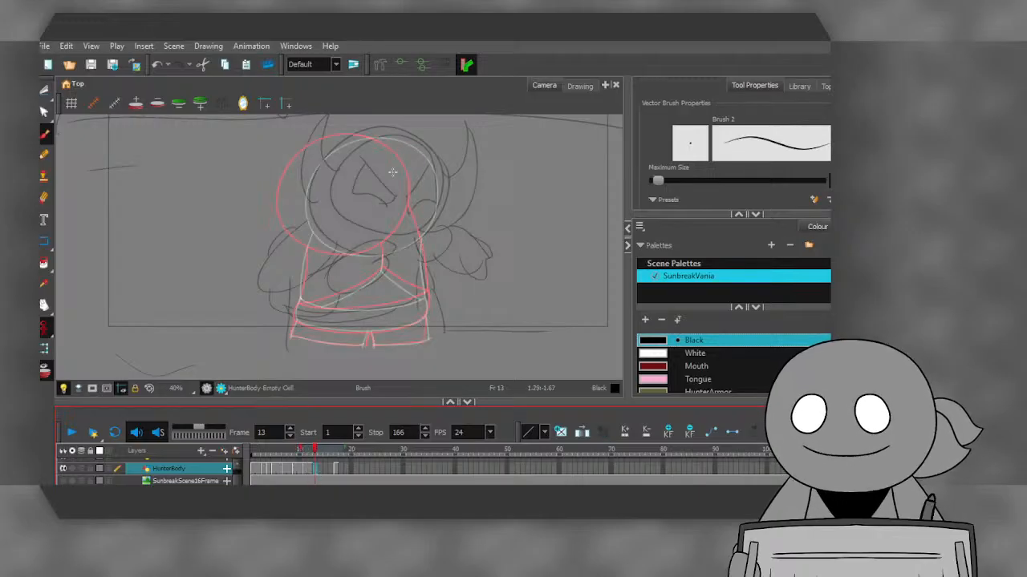
scroll(378, 154, up, 3)
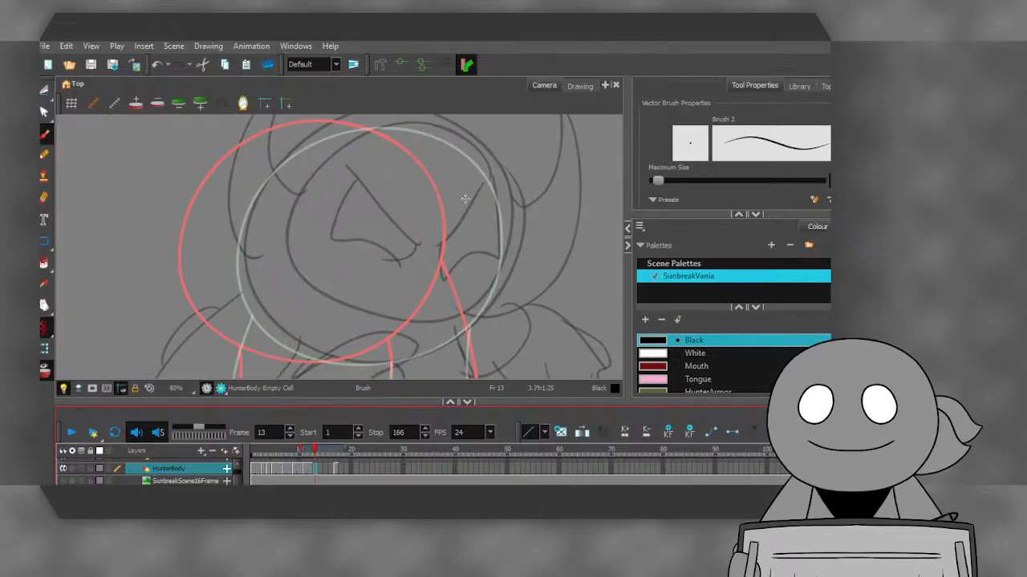
- Ink the head's right side, both torso sides and the two diagonal torso lines in black
mouse_move(481, 208)
mouse_down()
mouse_move(467, 179)
mouse_move(412, 140)
mouse_move(350, 121)
mouse_move(304, 125)
mouse_move(221, 178)
mouse_move(197, 243)
mouse_move(216, 301)
mouse_move(274, 336)
mouse_move(397, 349)
mouse_move(444, 332)
mouse_move(475, 297)
mouse_move(488, 255)
mouse_move(478, 198)
mouse_up()
scroll(183, 203, down, 4)
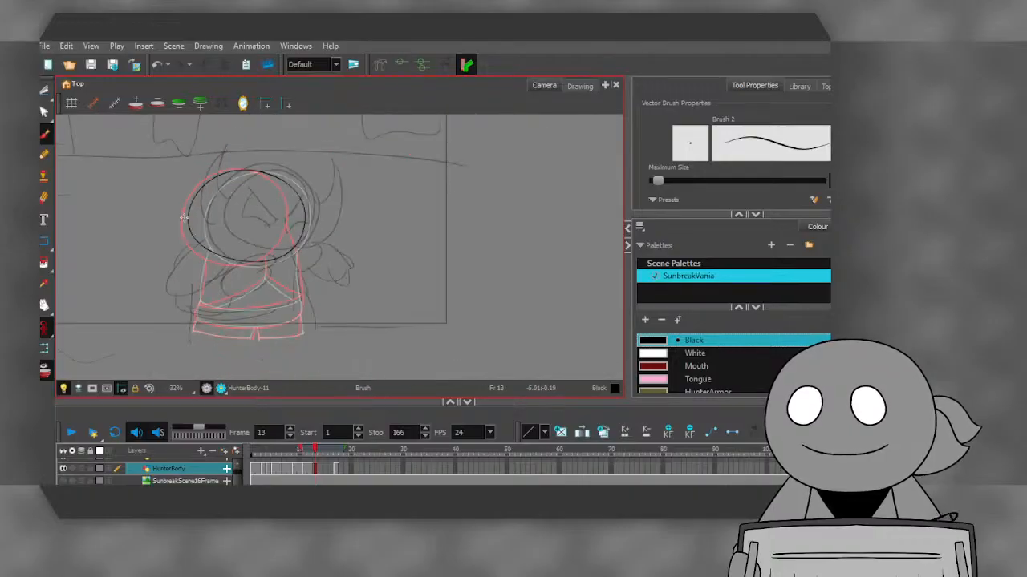
scroll(198, 275, up, 4)
mouse_move(219, 217)
mouse_down()
mouse_move(204, 344)
mouse_move(215, 352)
mouse_move(341, 362)
mouse_move(460, 331)
mouse_up()
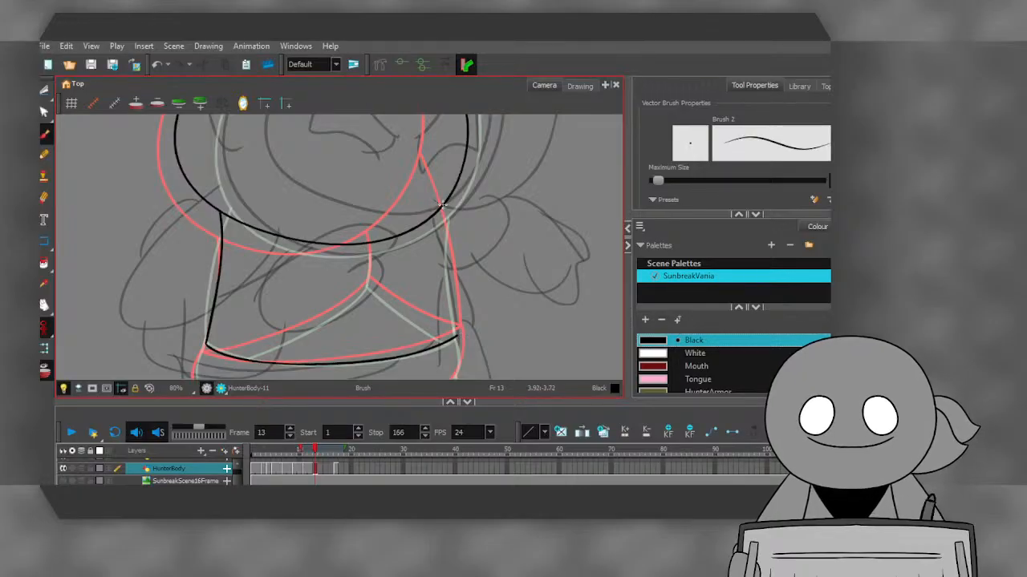
drag(442, 206, 457, 339)
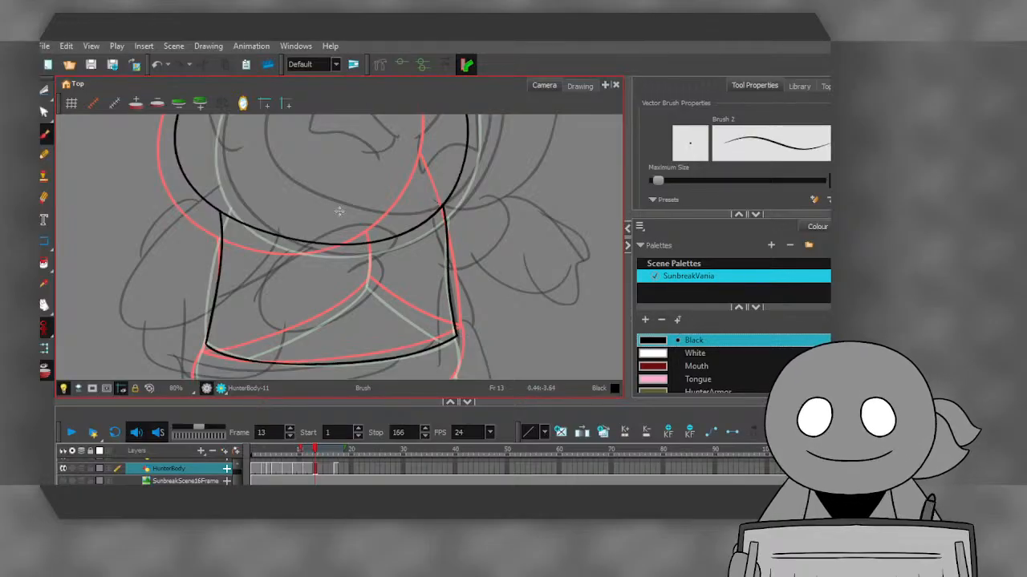
mouse_move(368, 245)
mouse_down()
mouse_move(360, 287)
mouse_move(291, 330)
mouse_move(225, 352)
mouse_up()
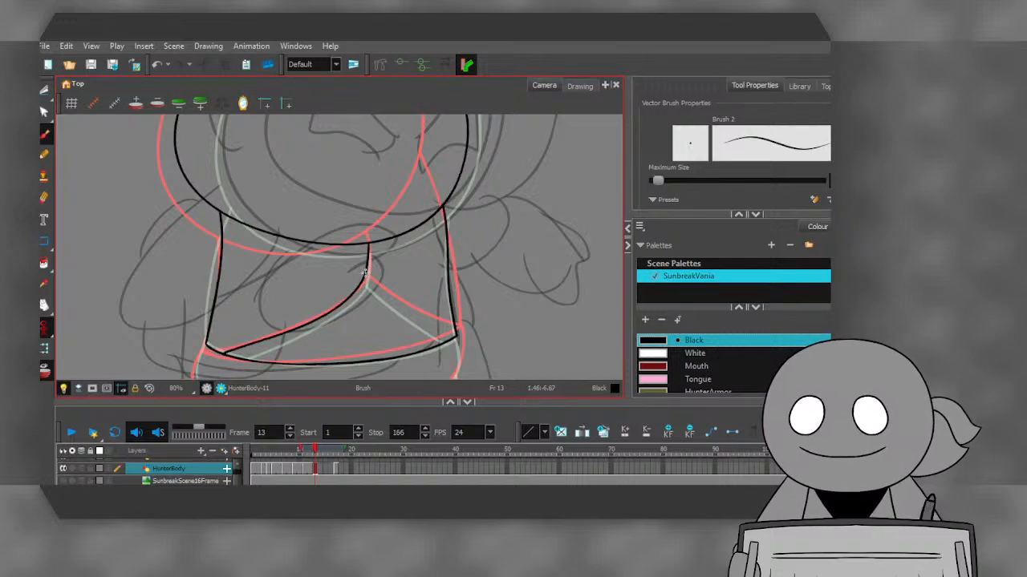
mouse_move(369, 280)
mouse_down()
mouse_move(438, 332)
mouse_move(458, 335)
mouse_up()
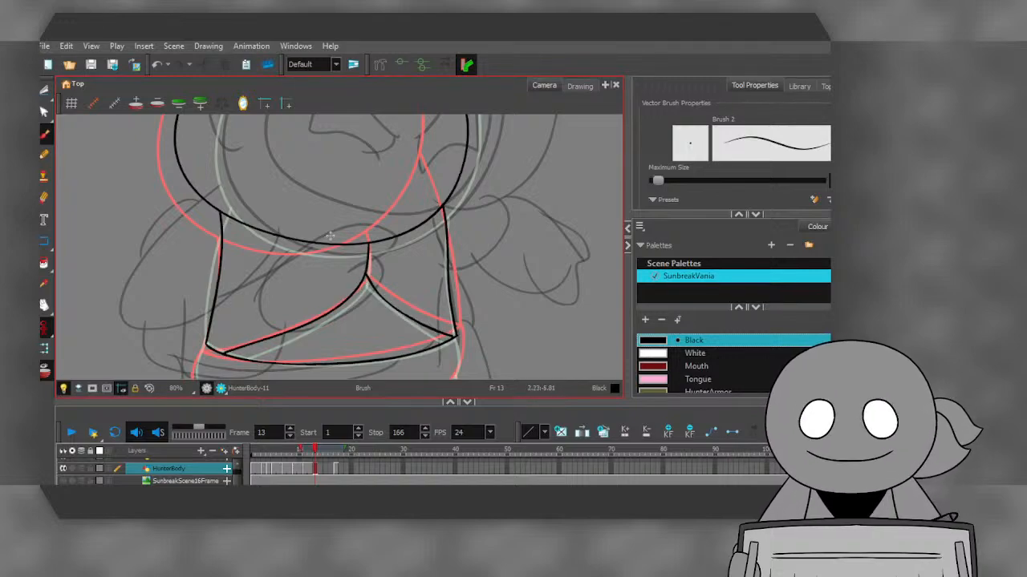
scroll(229, 258, down, 3)
scroll(224, 345, up, 4)
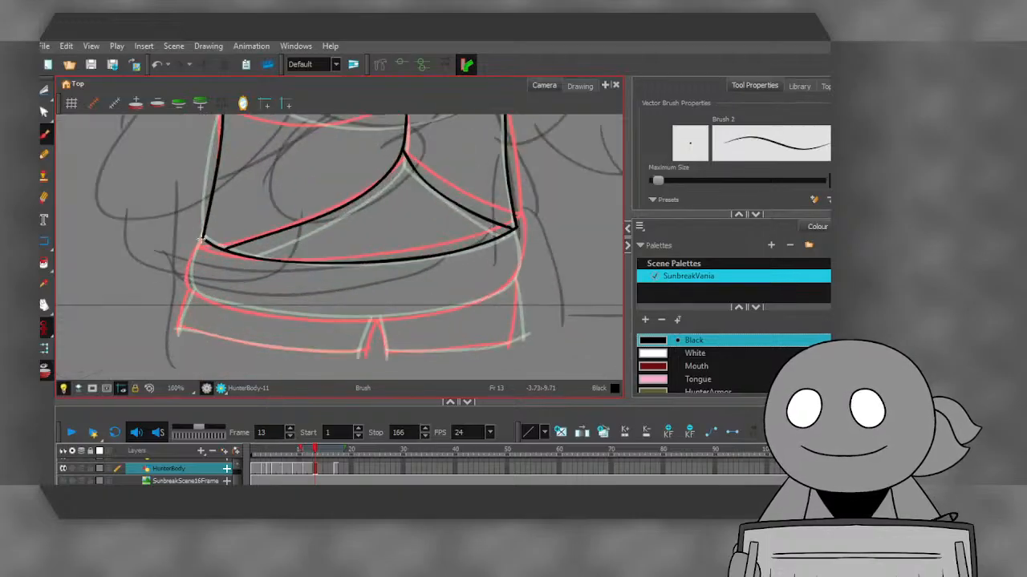
- Ink the waistband curve, both shorts edges, the centre leg split and the lower shorts edge
mouse_move(202, 239)
mouse_down()
mouse_move(191, 286)
mouse_move(223, 306)
mouse_move(362, 319)
mouse_move(500, 292)
mouse_move(519, 265)
mouse_move(514, 215)
mouse_up()
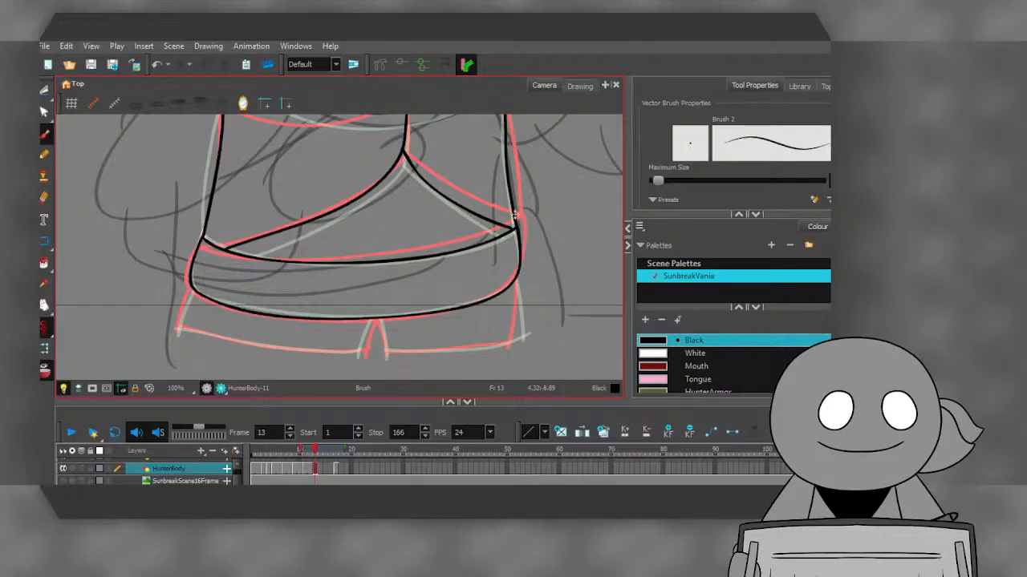
drag(518, 271, 517, 354)
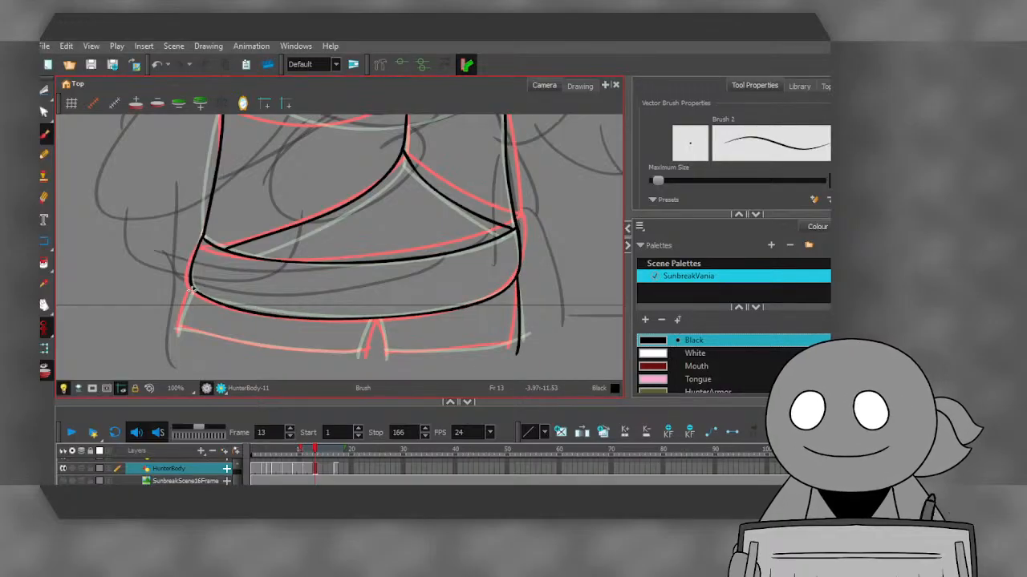
drag(192, 289, 178, 332)
mouse_move(371, 318)
mouse_down()
mouse_move(359, 365)
mouse_move(382, 337)
mouse_move(388, 361)
mouse_up()
mouse_move(178, 327)
mouse_down()
mouse_move(361, 357)
mouse_move(518, 342)
mouse_up()
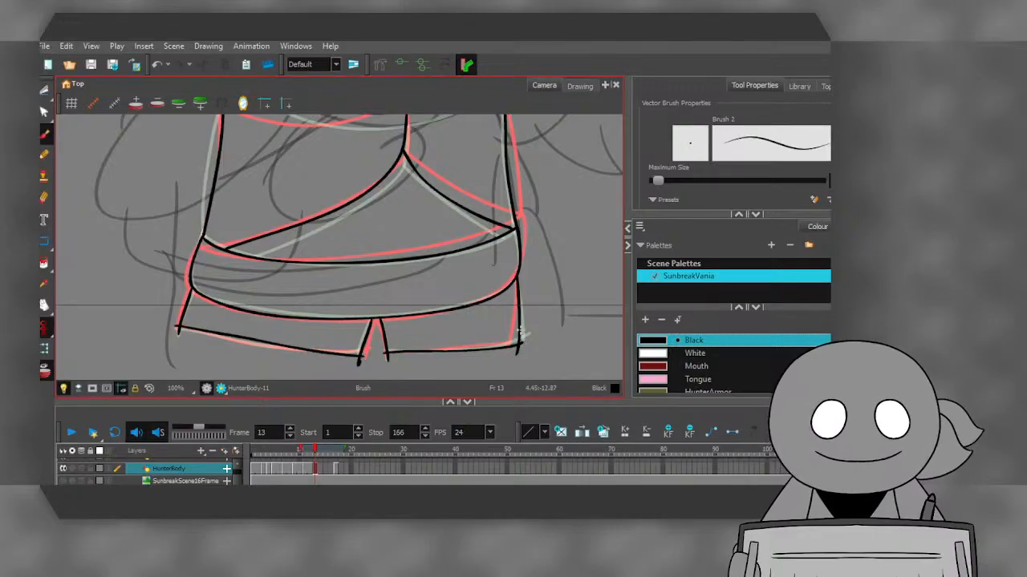
scroll(520, 333, down, 3)
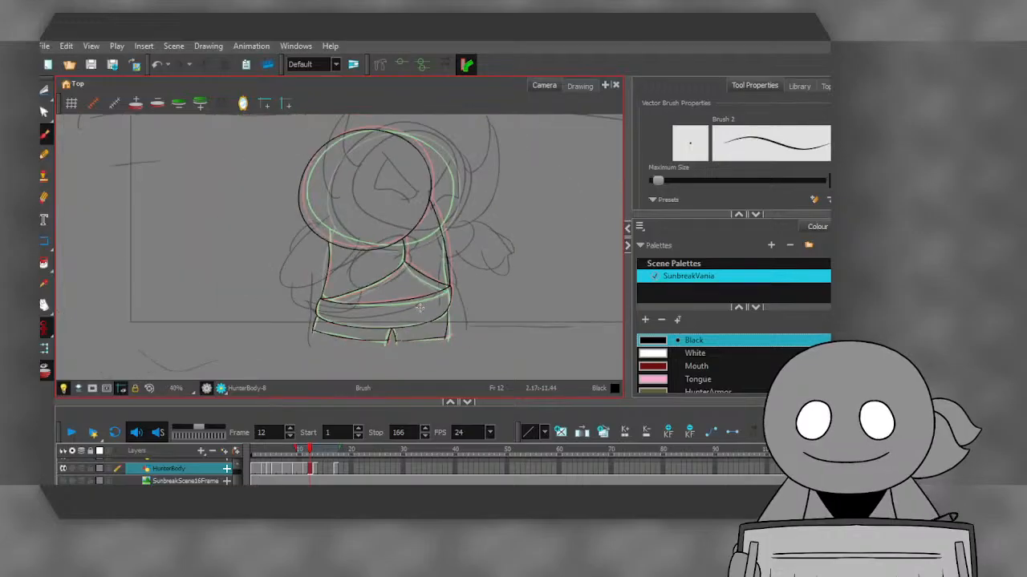
scroll(381, 343, up, 1)
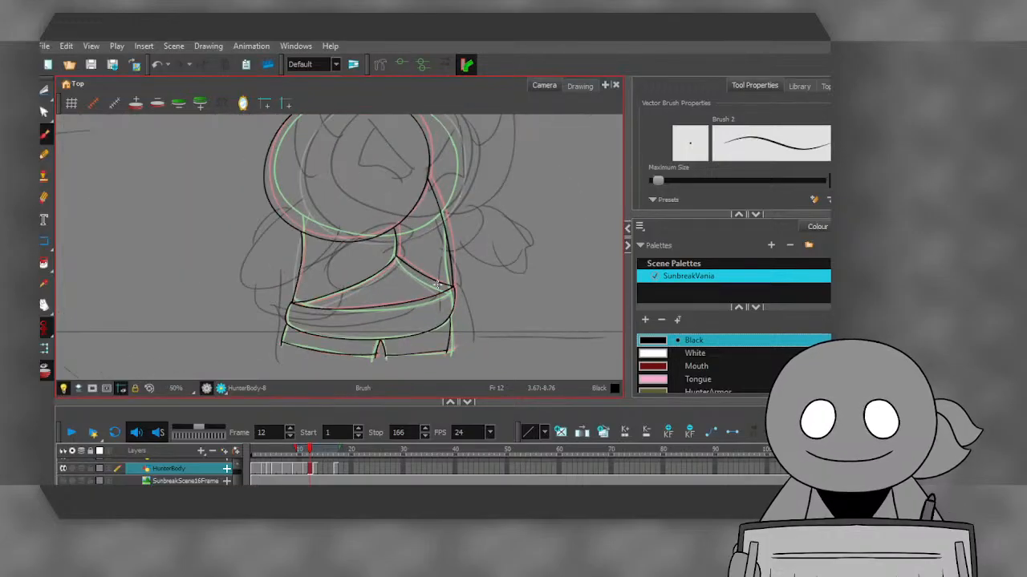
- On frame 14, ink the outline of Hunter's head
click(323, 468)
click(321, 470)
scroll(391, 302, down, 2)
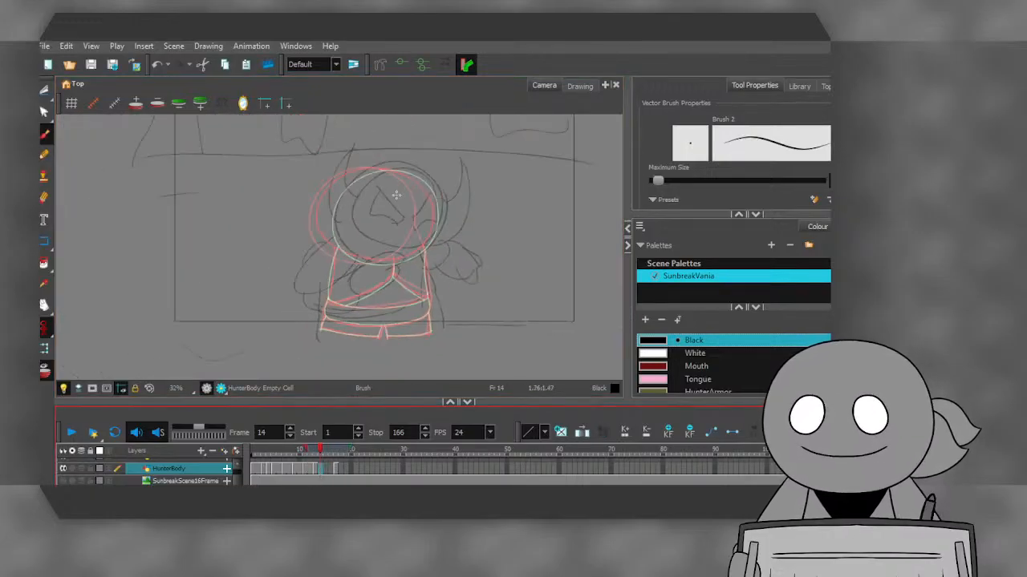
scroll(396, 197, up, 3)
scroll(365, 213, up, 1)
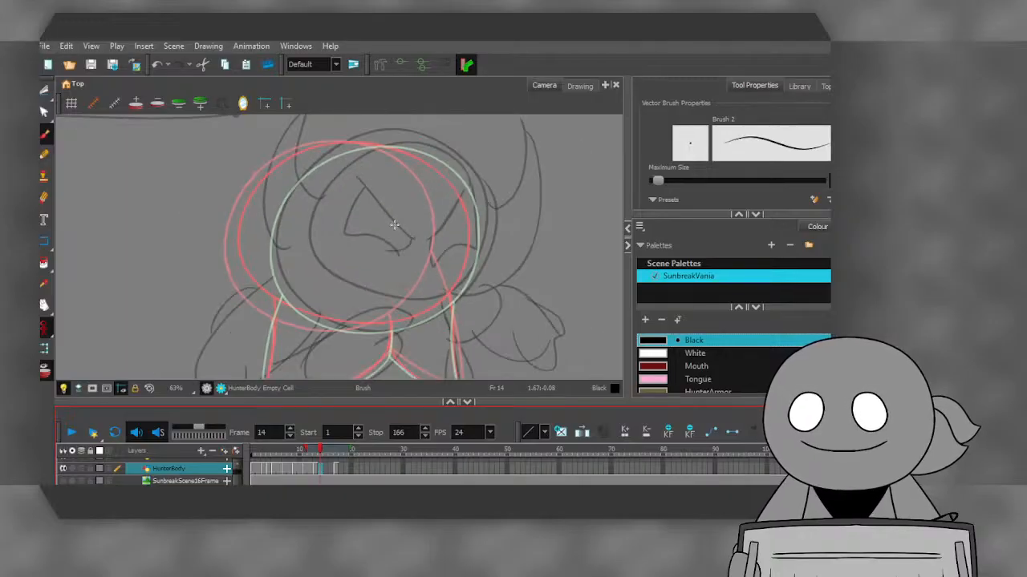
mouse_move(504, 281)
mouse_down()
mouse_move(507, 211)
mouse_move(486, 169)
mouse_move(410, 130)
mouse_move(359, 133)
mouse_move(301, 157)
mouse_move(274, 184)
mouse_move(247, 243)
mouse_move(247, 278)
mouse_move(285, 339)
mouse_move(358, 365)
mouse_move(435, 356)
mouse_move(484, 319)
mouse_move(506, 267)
mouse_up()
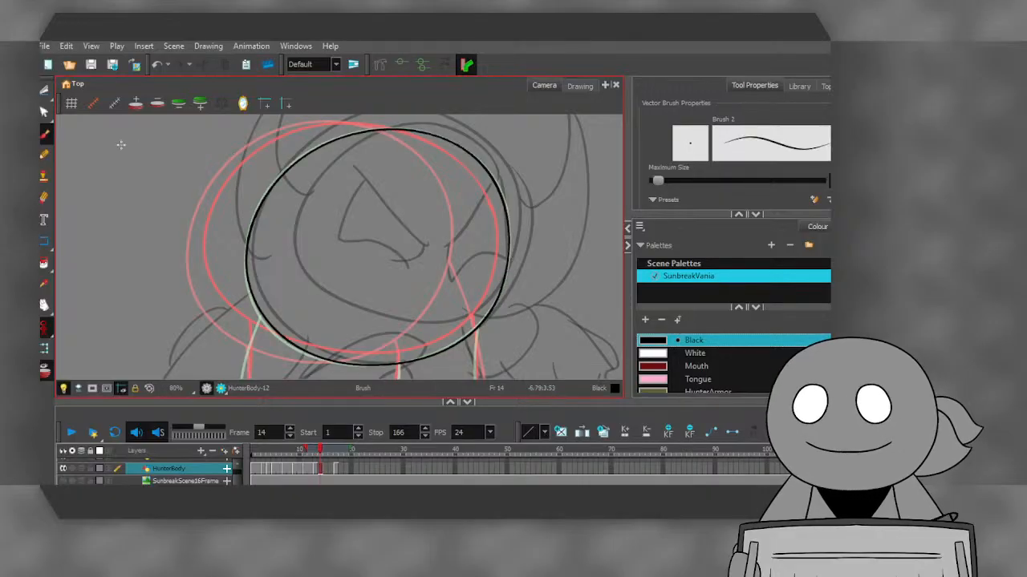
- Select the head outline stroke and move it right and down onto the sketch
click(45, 94)
click(79, 88)
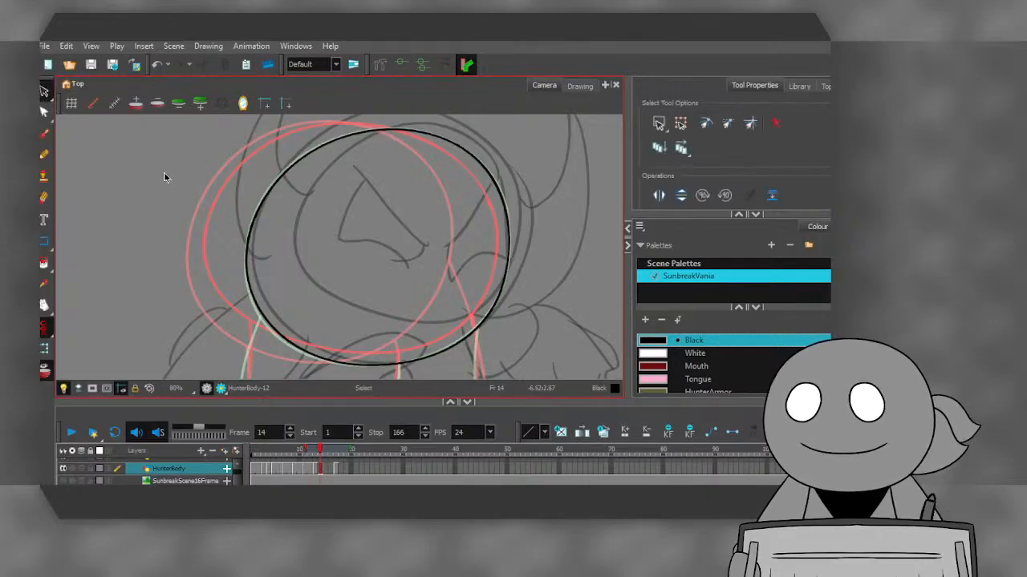
click(259, 209)
drag(264, 215, 267, 216)
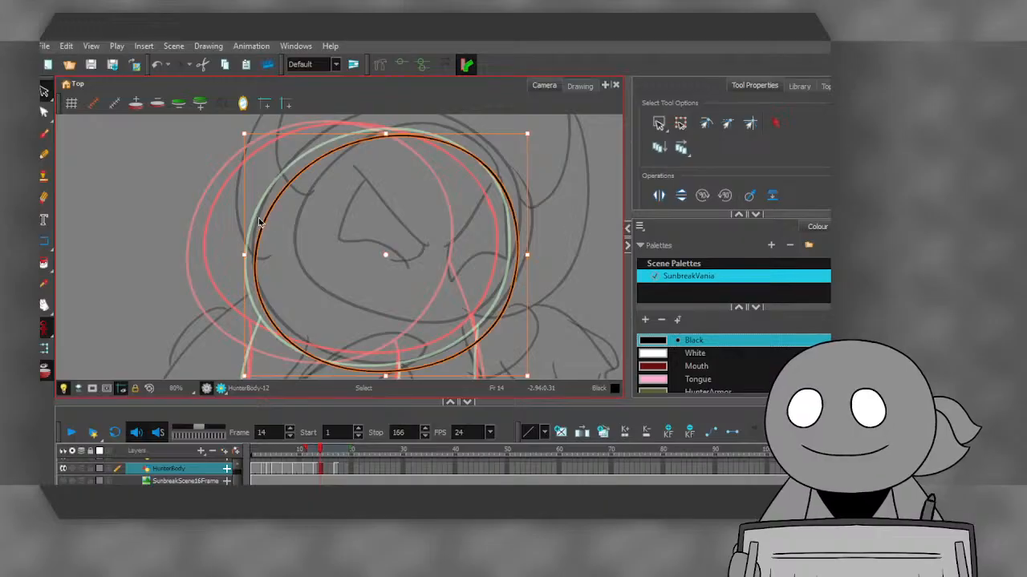
click(213, 212)
- Back on the brush, ink the left and right sides of the torso
scroll(180, 209, down, 4)
scroll(198, 290, up, 4)
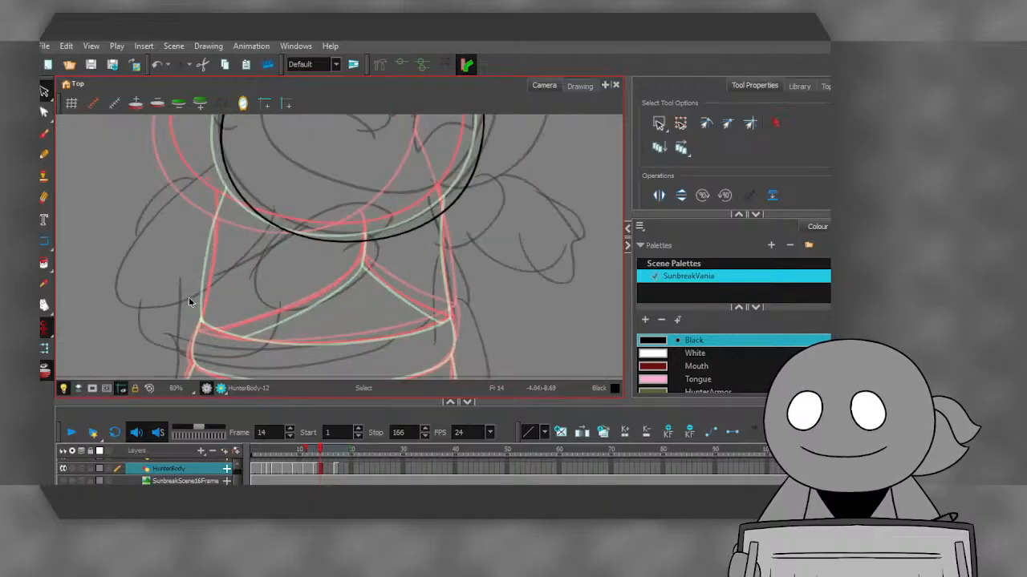
scroll(190, 331, up, 1)
click(43, 137)
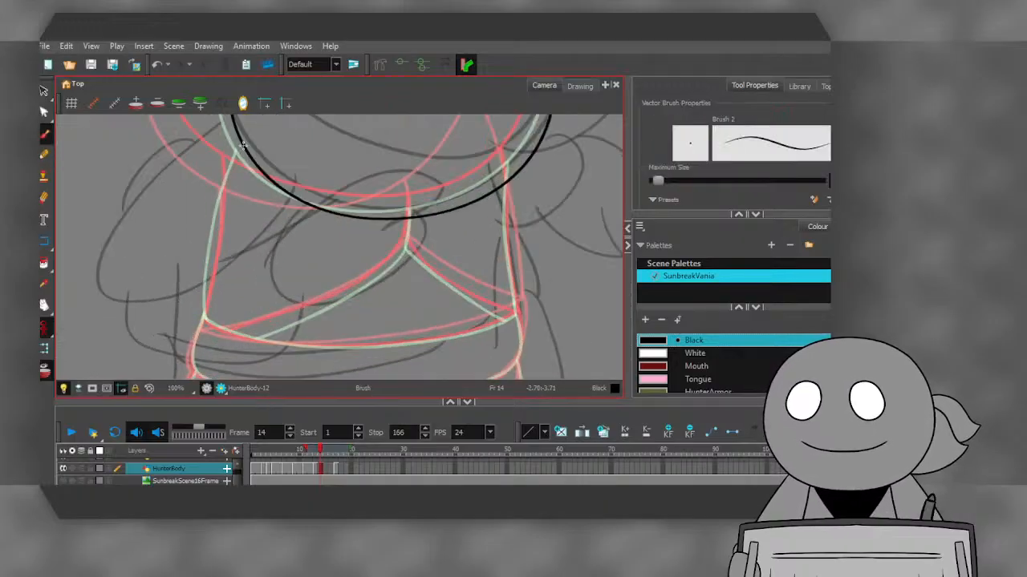
mouse_move(243, 147)
mouse_down()
mouse_move(222, 197)
mouse_move(206, 319)
mouse_up()
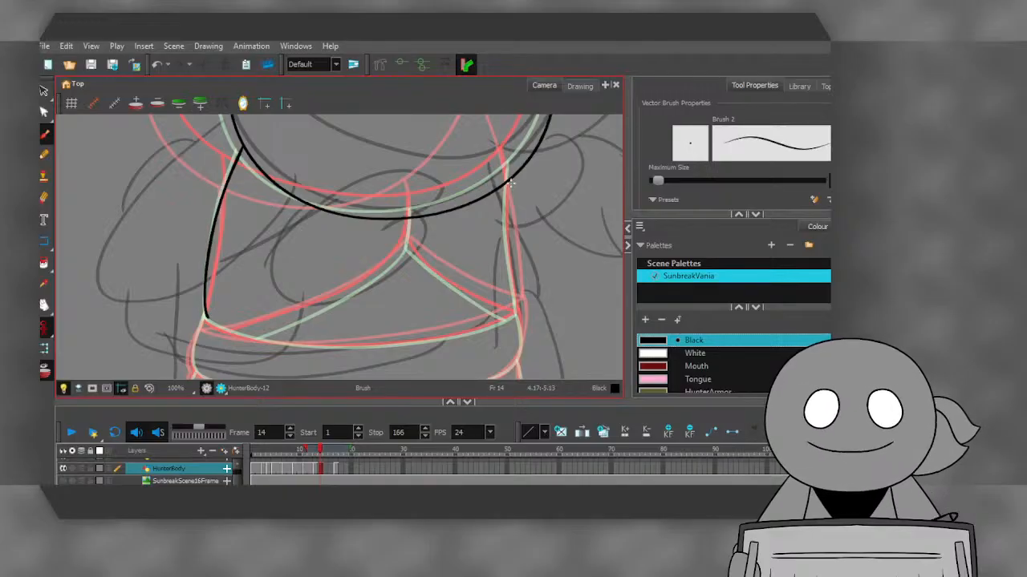
drag(511, 183, 517, 315)
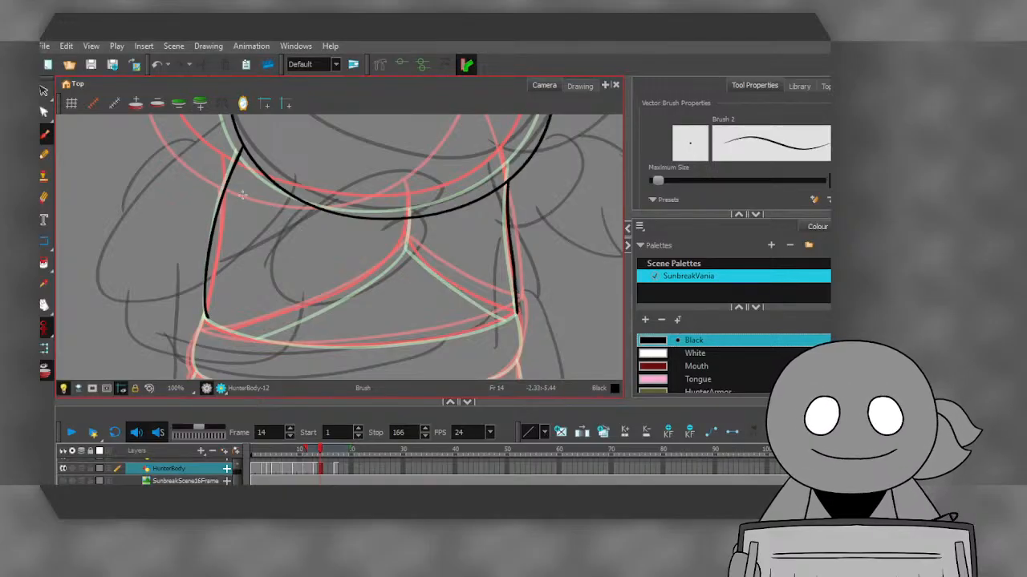
scroll(242, 195, down, 2)
scroll(242, 194, up, 3)
- Ink the waistline, undo the two bad waistband strokes, and redraw it along the waist
mouse_move(202, 234)
mouse_down()
mouse_move(276, 259)
mouse_move(391, 270)
mouse_move(507, 258)
mouse_move(591, 229)
mouse_up()
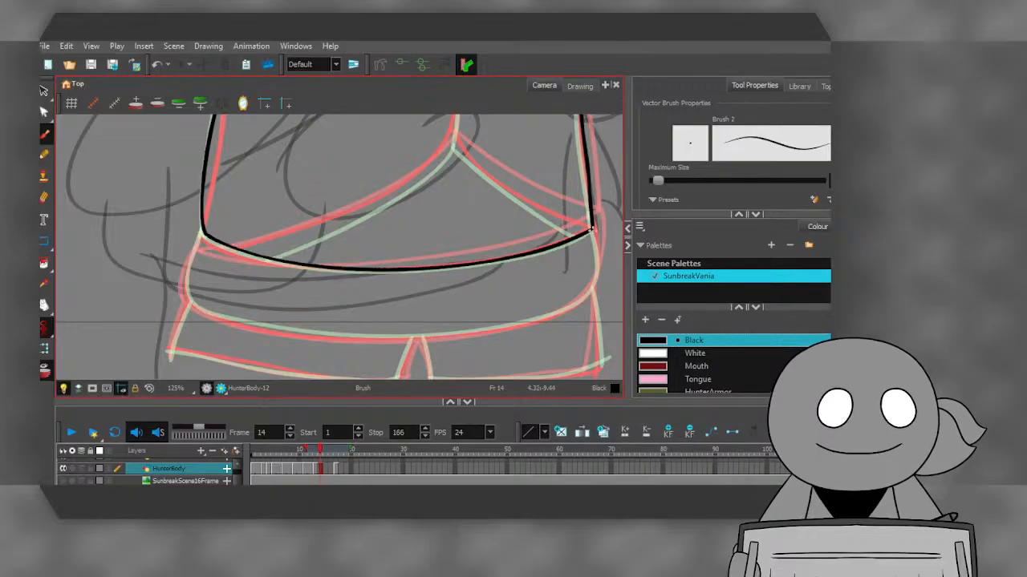
mouse_move(202, 234)
mouse_down()
mouse_move(191, 305)
mouse_move(239, 320)
mouse_up()
click(157, 64)
click(157, 64)
click(157, 64)
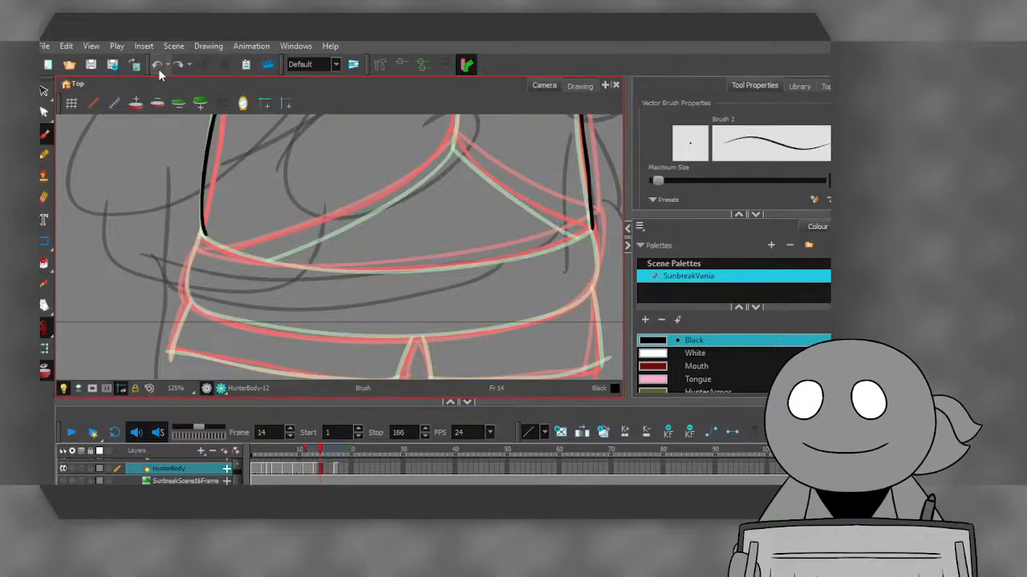
mouse_move(207, 226)
mouse_down()
mouse_move(205, 238)
mouse_move(274, 265)
mouse_move(357, 276)
mouse_move(521, 259)
mouse_move(592, 226)
mouse_up()
mouse_move(204, 231)
mouse_down()
mouse_move(193, 308)
mouse_move(314, 333)
mouse_move(428, 337)
mouse_move(530, 322)
mouse_move(574, 304)
mouse_move(598, 273)
mouse_move(593, 227)
mouse_up()
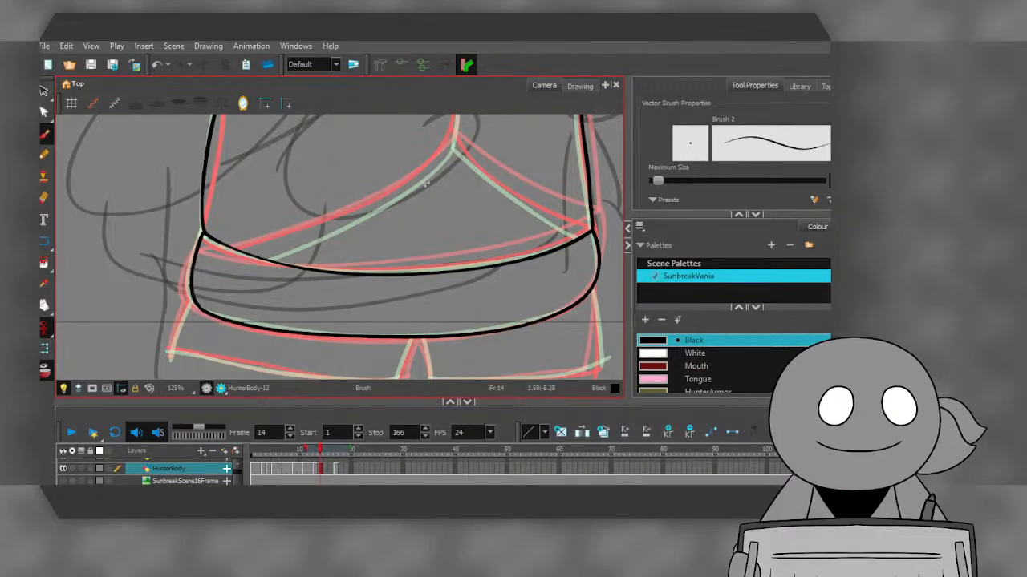
scroll(181, 278, down, 5)
scroll(222, 268, up, 5)
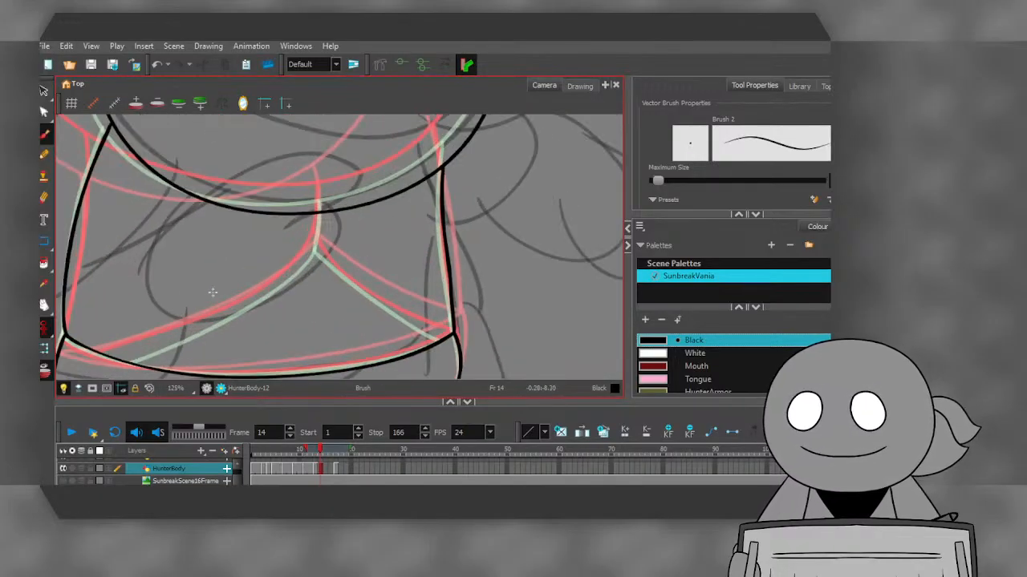
scroll(167, 326, up, 1)
- Ink the diagonal sash lines across the torso, down-left and down-right
mouse_move(365, 180)
mouse_down()
mouse_move(360, 231)
mouse_move(292, 295)
mouse_move(122, 375)
mouse_up()
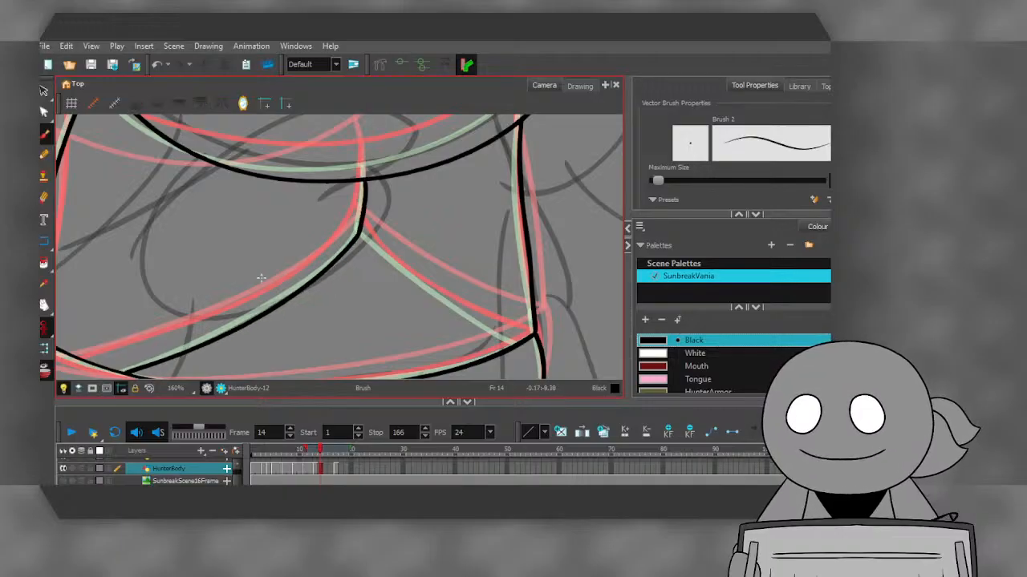
scroll(312, 287, down, 5)
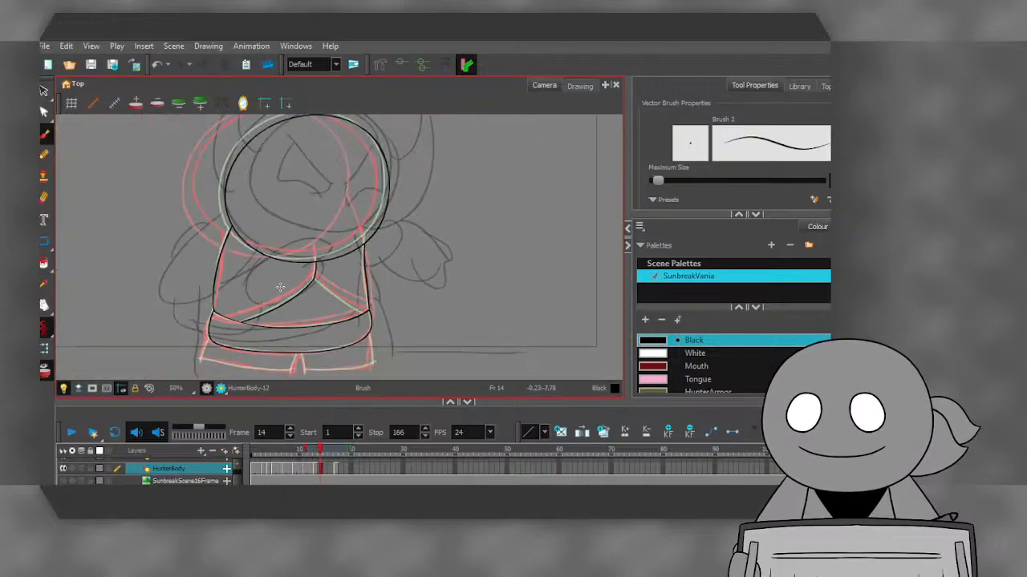
scroll(305, 292, up, 5)
scroll(305, 292, up, 1)
mouse_move(341, 218)
mouse_down()
mouse_move(459, 316)
mouse_move(544, 353)
mouse_up()
scroll(252, 207, down, 4)
scroll(200, 274, up, 3)
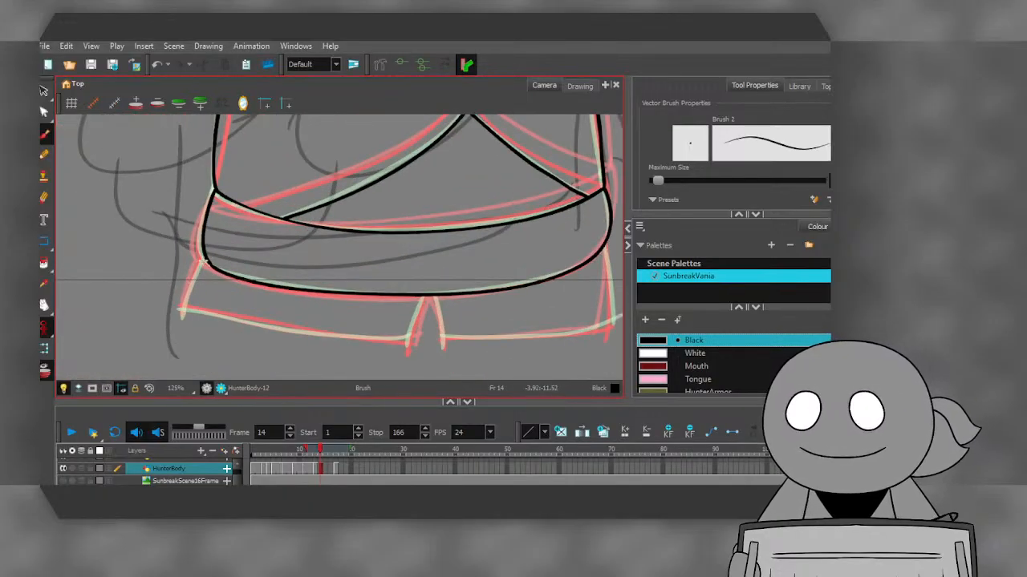
- Ink the waist junction line, both leg-split sides, the shorts' right edge and bottom edge
drag(200, 274, 186, 320)
drag(426, 297, 409, 346)
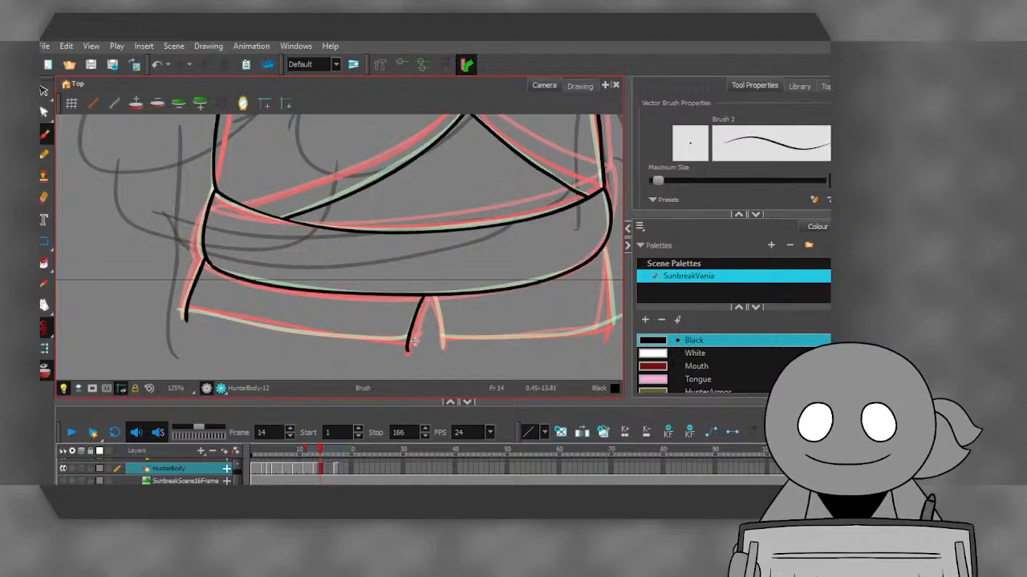
drag(431, 296, 441, 348)
drag(603, 247, 610, 337)
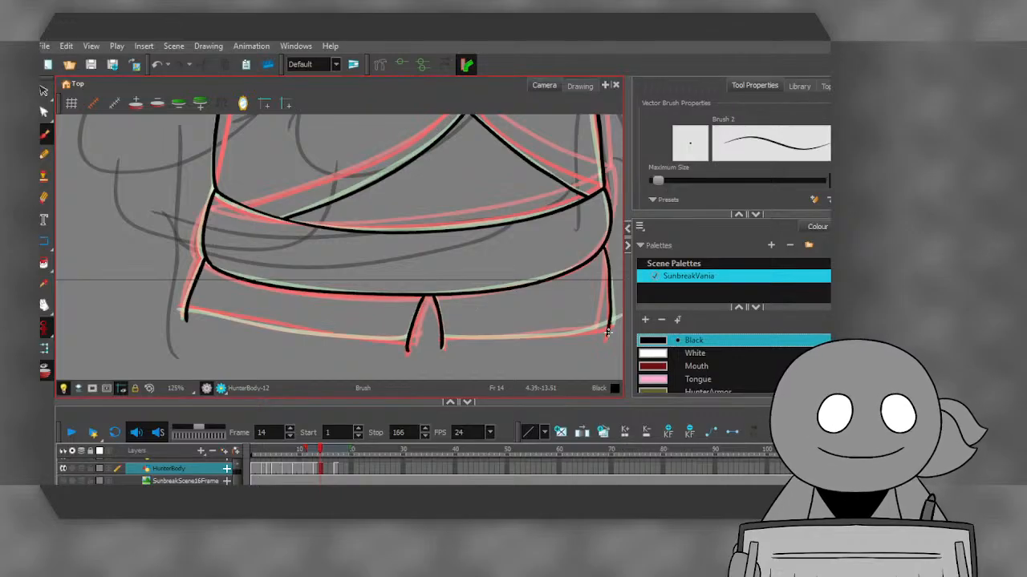
mouse_move(181, 306)
mouse_down()
mouse_move(337, 344)
mouse_move(560, 340)
mouse_move(611, 321)
mouse_up()
scroll(485, 326, down, 2)
scroll(484, 326, down, 3)
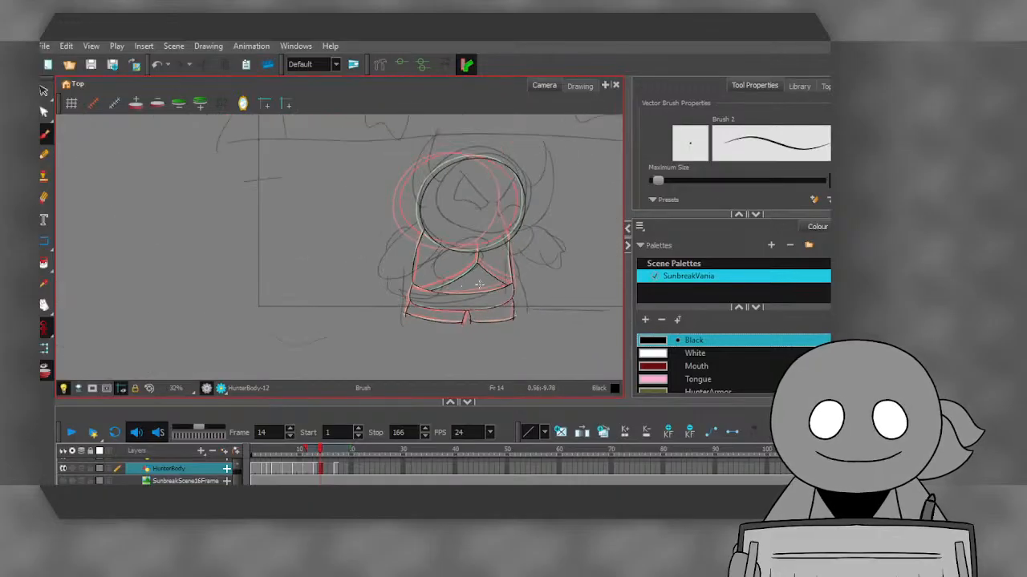
- Flip between frames 13, 14 and 15 to compare the inked drawings
key(comma)
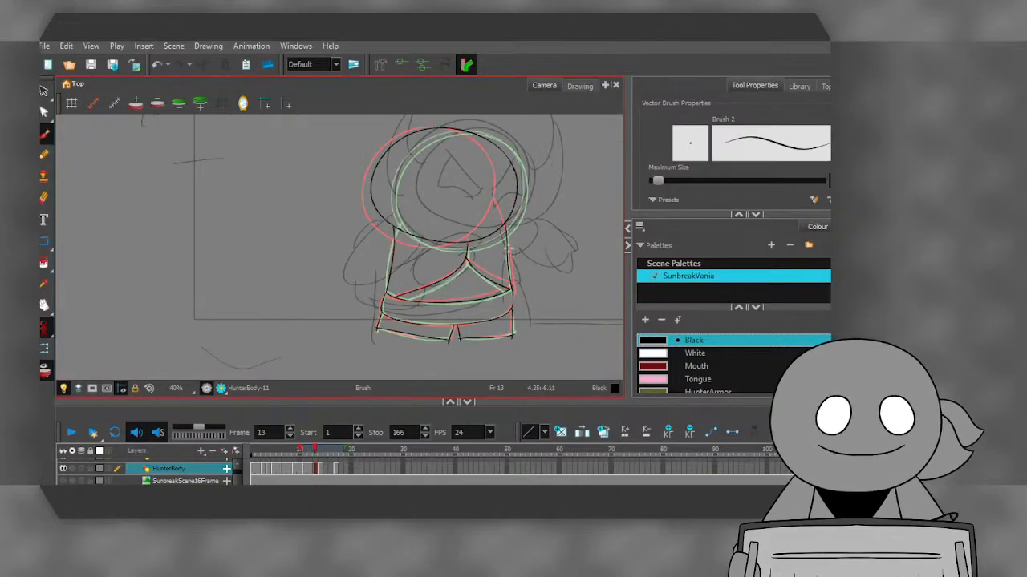
key(period)
click(327, 470)
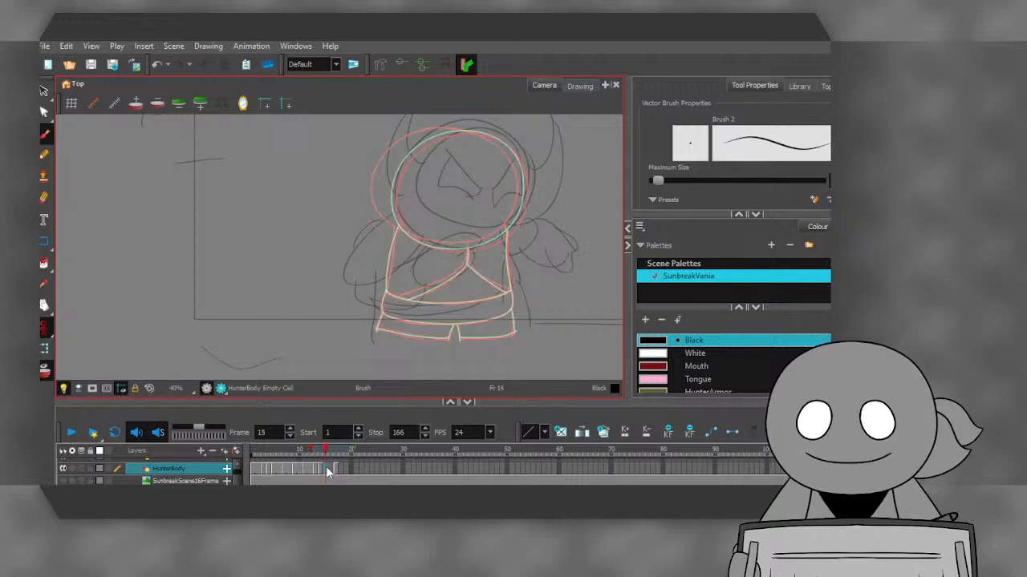
key(comma)
key(period)
key(comma)
key(period)
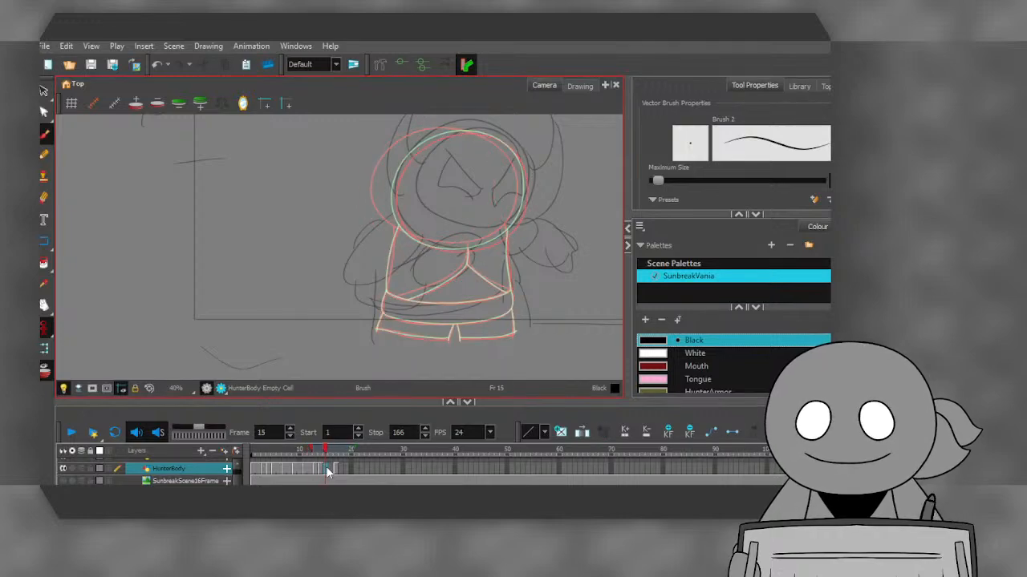
key(comma)
key(period)
- Play the inked frames back, stop at frame 13, then step to frame 14
key(comma)
key(comma)
key(comma)
key(comma)
key(comma)
key(comma)
key(comma)
key(comma)
key(comma)
key(comma)
key(comma)
key(comma)
key(comma)
key(comma)
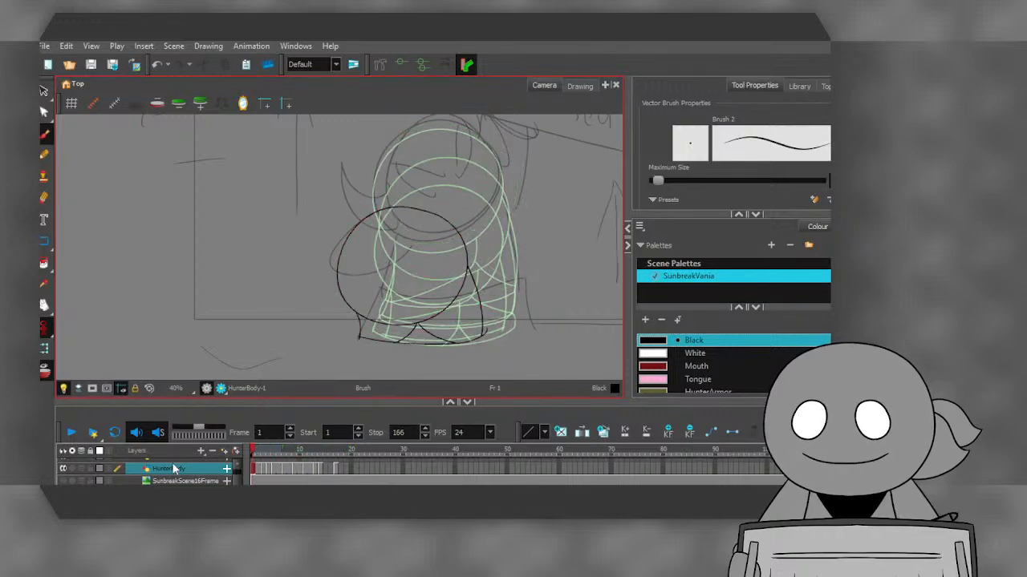
click(72, 433)
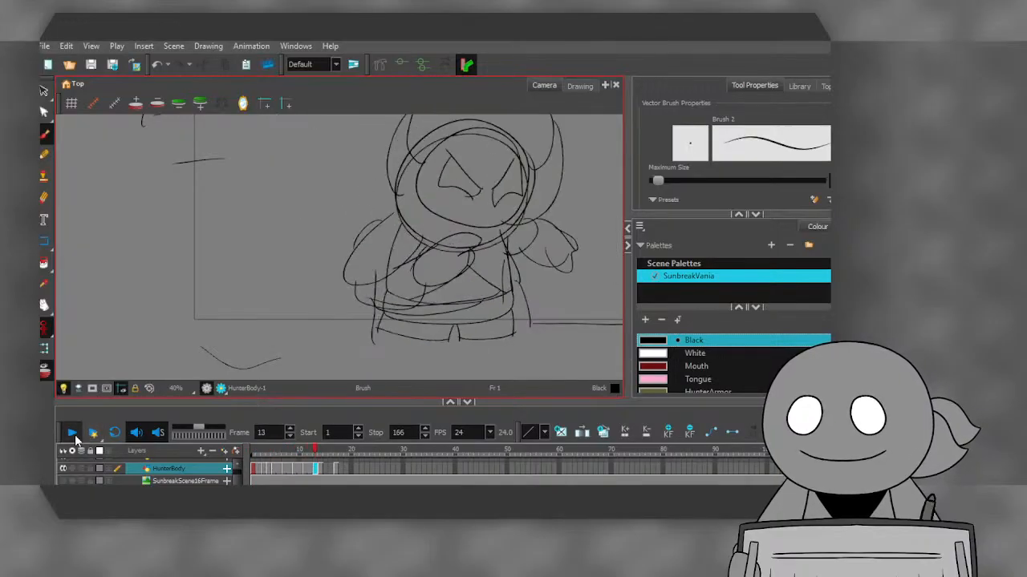
click(317, 451)
drag(317, 453, 320, 452)
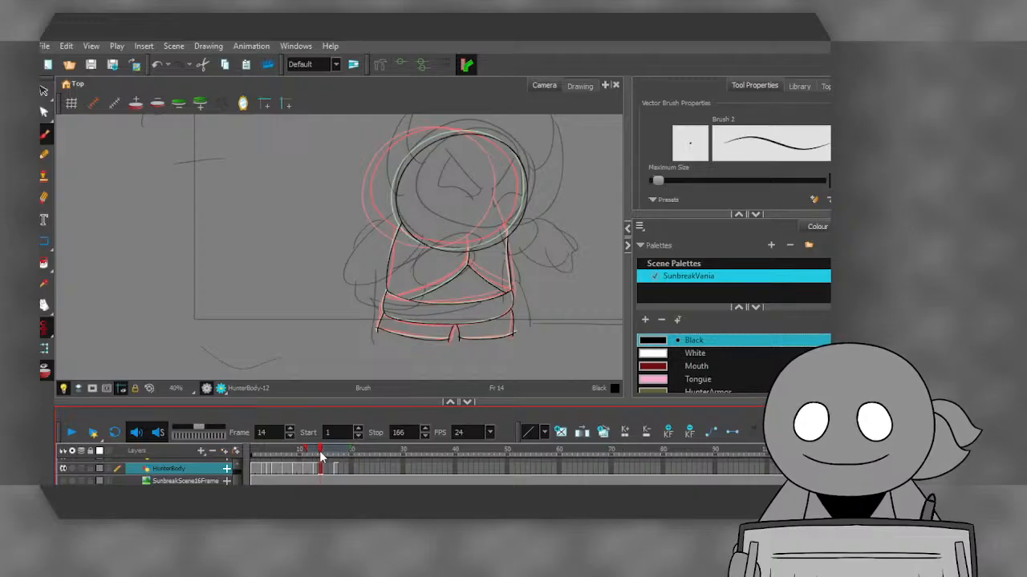
- On empty frame 15 of HunterBody, ink Hunter's head circle in black
click(325, 468)
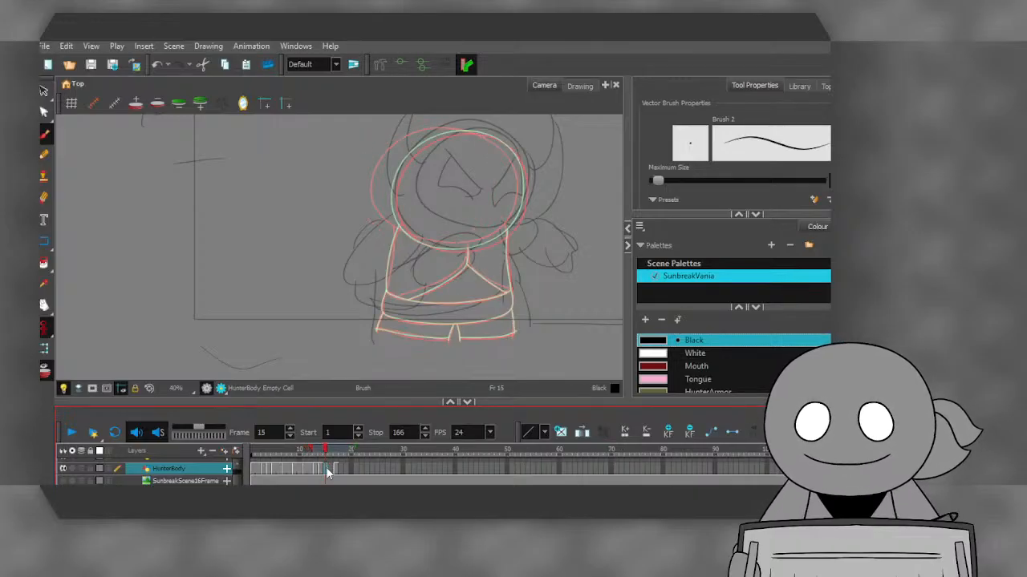
scroll(345, 259, down, 1)
scroll(427, 195, up, 3)
scroll(511, 193, down, 2)
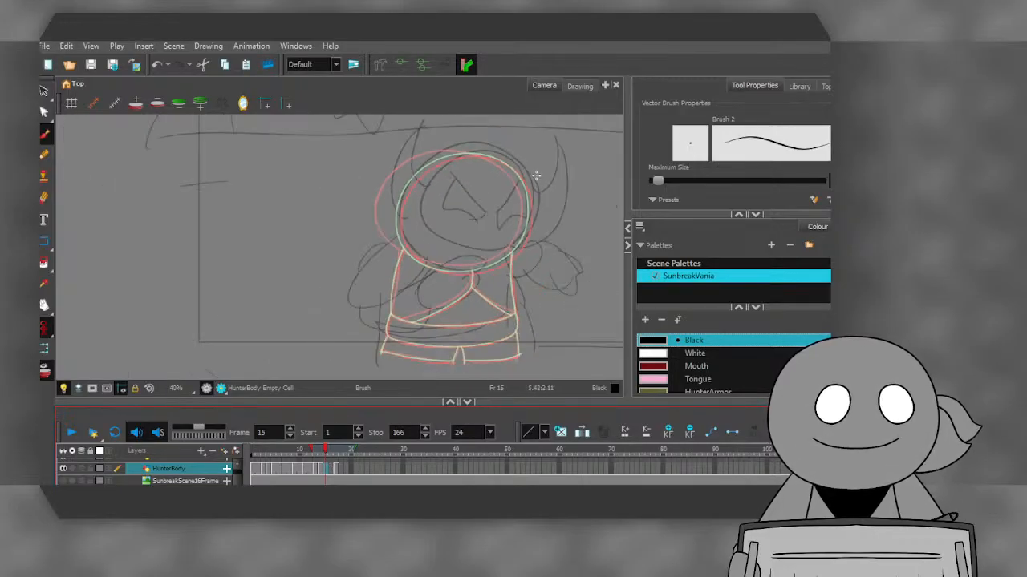
scroll(538, 185, up, 2)
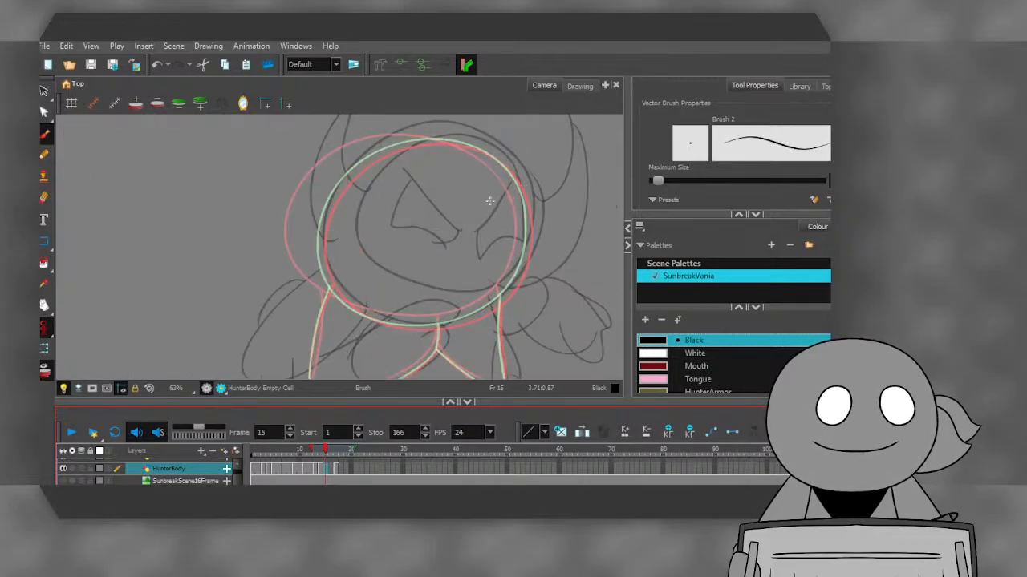
scroll(489, 201, up, 1)
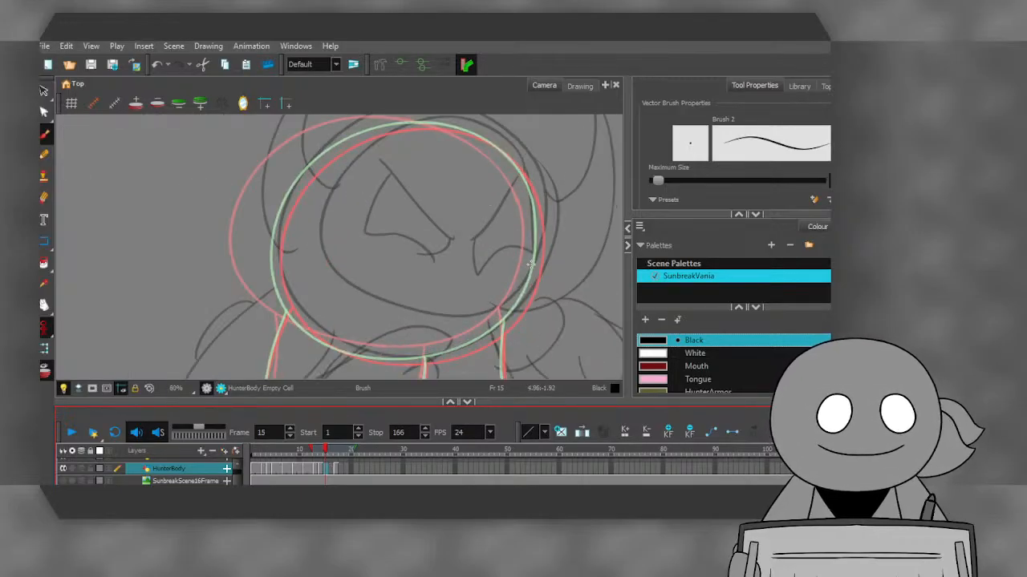
mouse_move(531, 263)
mouse_down()
mouse_move(526, 189)
mouse_move(497, 148)
mouse_up()
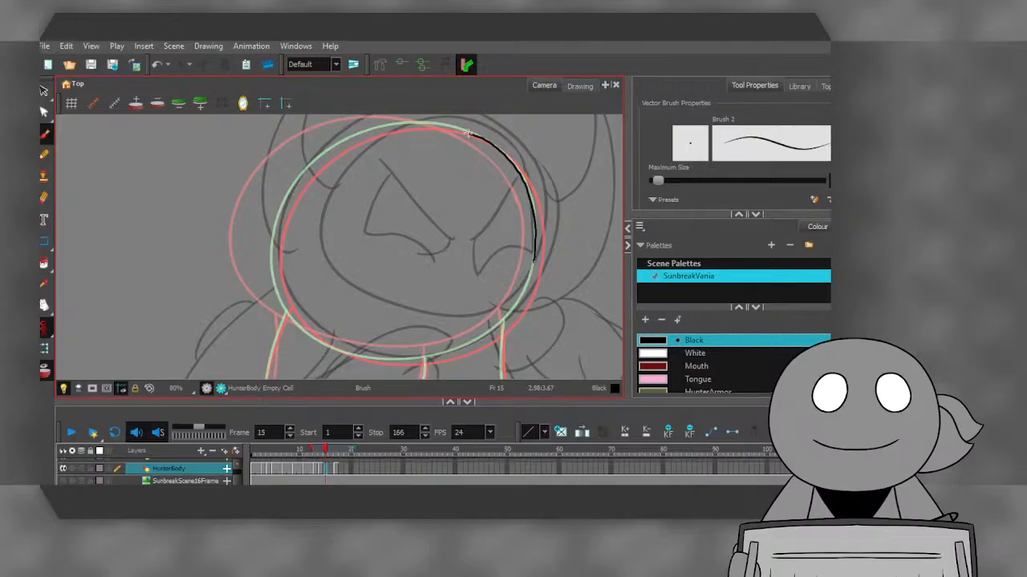
mouse_move(432, 123)
mouse_down()
mouse_move(372, 126)
mouse_move(309, 164)
mouse_move(279, 210)
mouse_move(274, 277)
mouse_move(315, 334)
mouse_move(369, 358)
mouse_move(438, 359)
mouse_move(495, 328)
mouse_move(522, 297)
mouse_move(433, 123)
mouse_up()
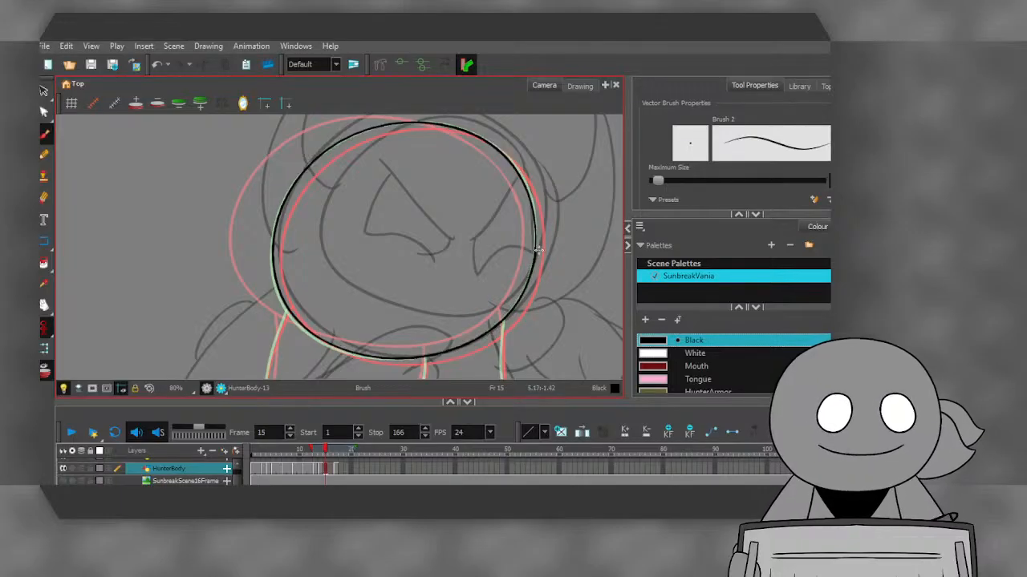
- Select the freshly inked head circle to check it, then deselect
key(alt+s)
drag(248, 201, 291, 238)
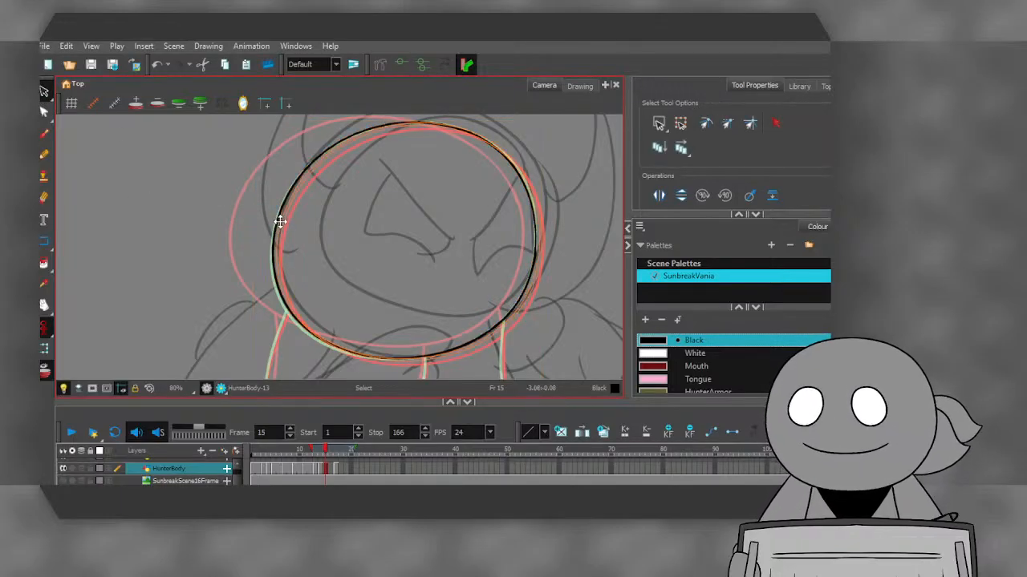
click(217, 235)
scroll(220, 252, down, 2)
scroll(248, 347, up, 3)
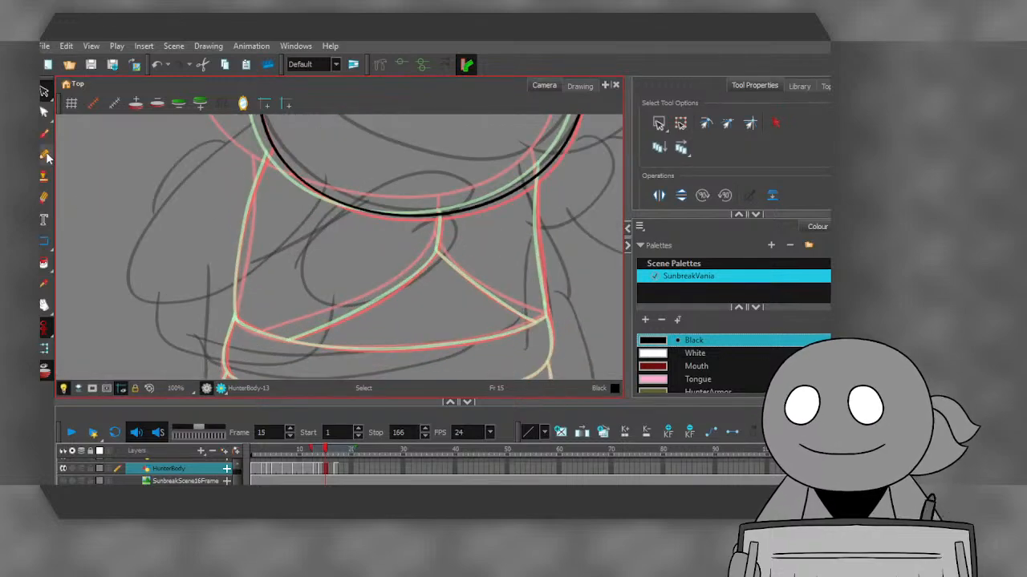
- Ink the torso's left, right and bottom edges plus the two fold lines
key(alt+b)
drag(272, 146, 239, 321)
drag(538, 172, 550, 314)
mouse_move(238, 319)
mouse_down()
mouse_move(368, 354)
mouse_move(424, 351)
mouse_move(550, 315)
mouse_up()
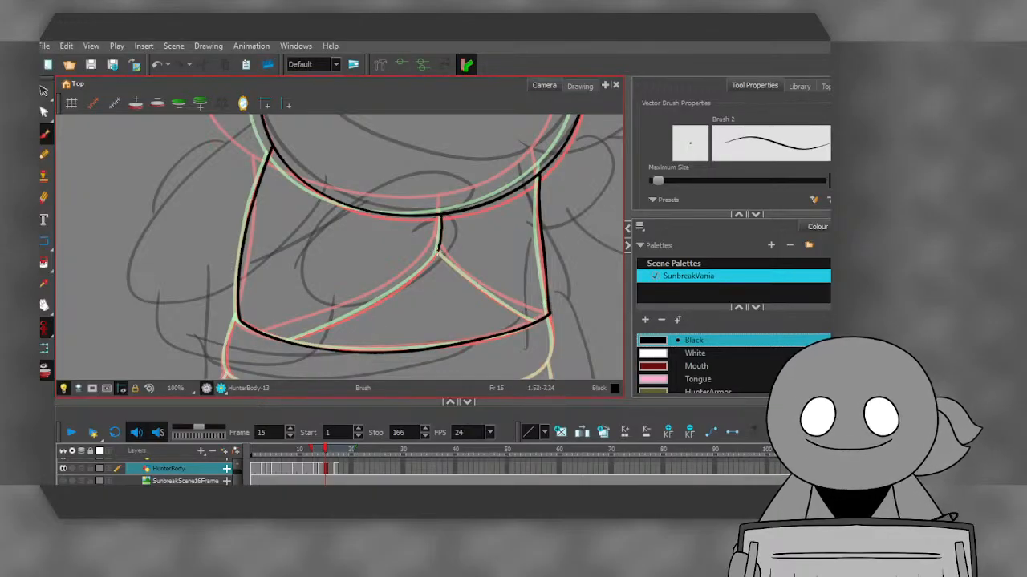
mouse_move(438, 252)
mouse_down()
mouse_move(382, 298)
mouse_move(291, 342)
mouse_up()
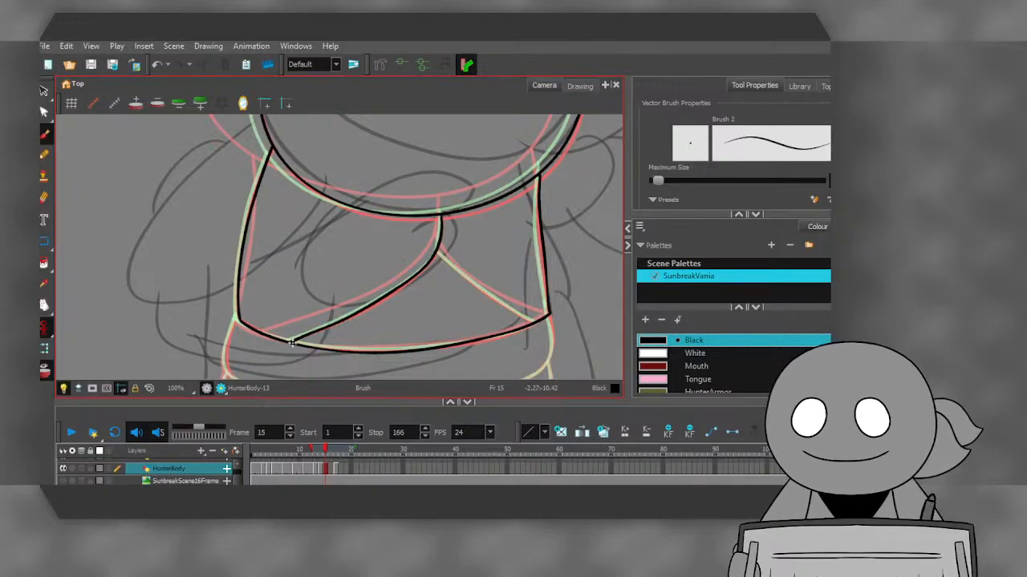
drag(439, 254, 544, 321)
- Reframe on the shorts and ink the waistband and the shorts' right edge
key(1)
drag(232, 309, 233, 292)
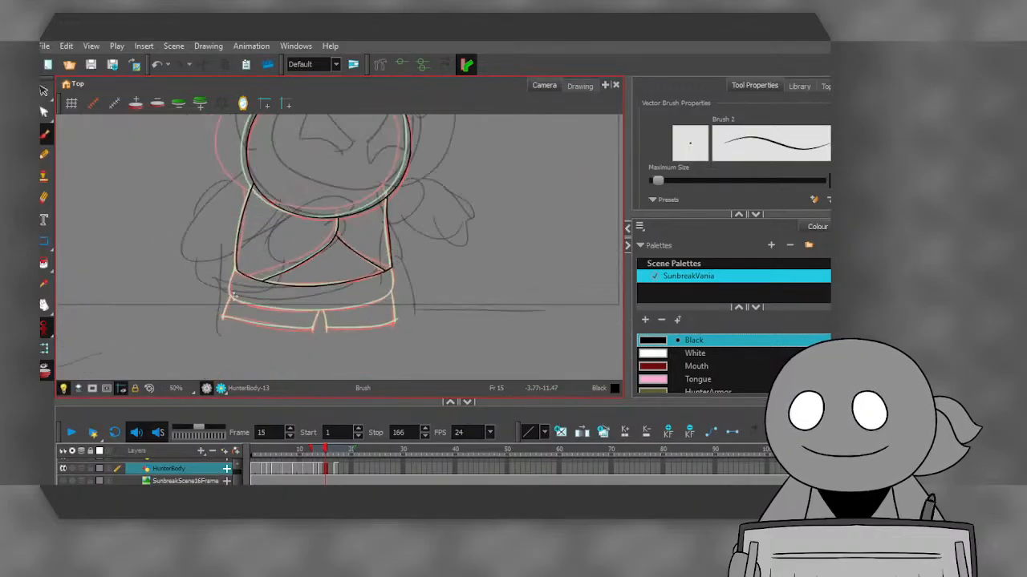
key(2)
mouse_move(237, 243)
mouse_down()
mouse_move(231, 297)
mouse_move(292, 319)
mouse_move(415, 324)
mouse_move(551, 290)
mouse_up()
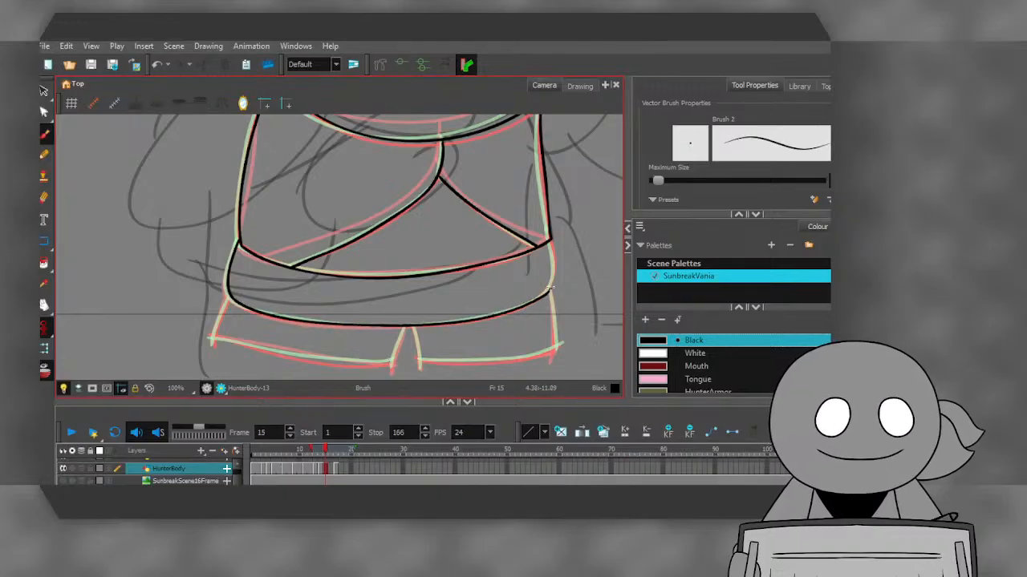
drag(552, 249, 551, 239)
drag(550, 290, 553, 354)
- Ink the shorts' middle seam, left edge, inner leg seam and bottom hem
drag(417, 354, 419, 366)
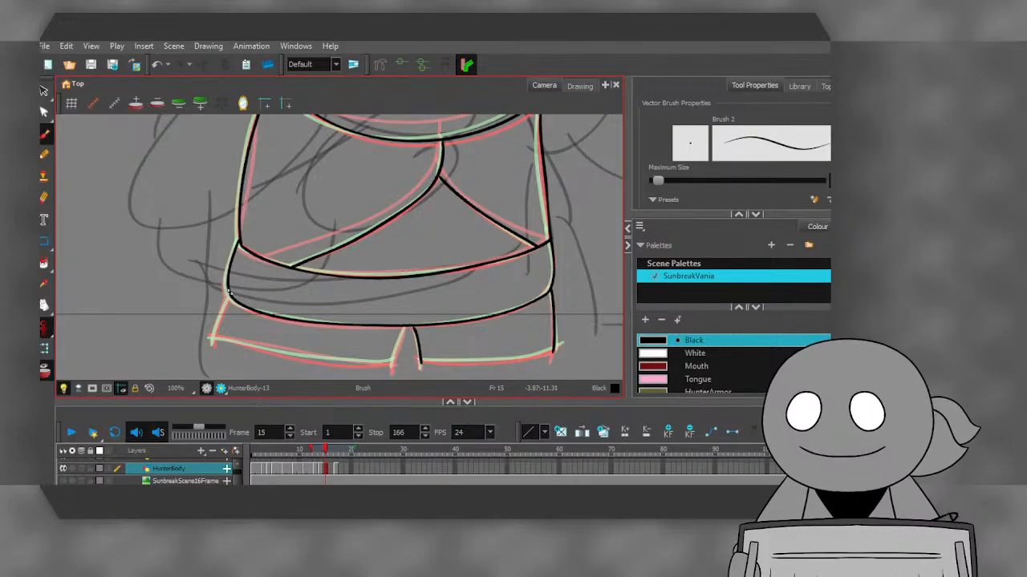
drag(229, 293, 216, 347)
drag(402, 327, 393, 365)
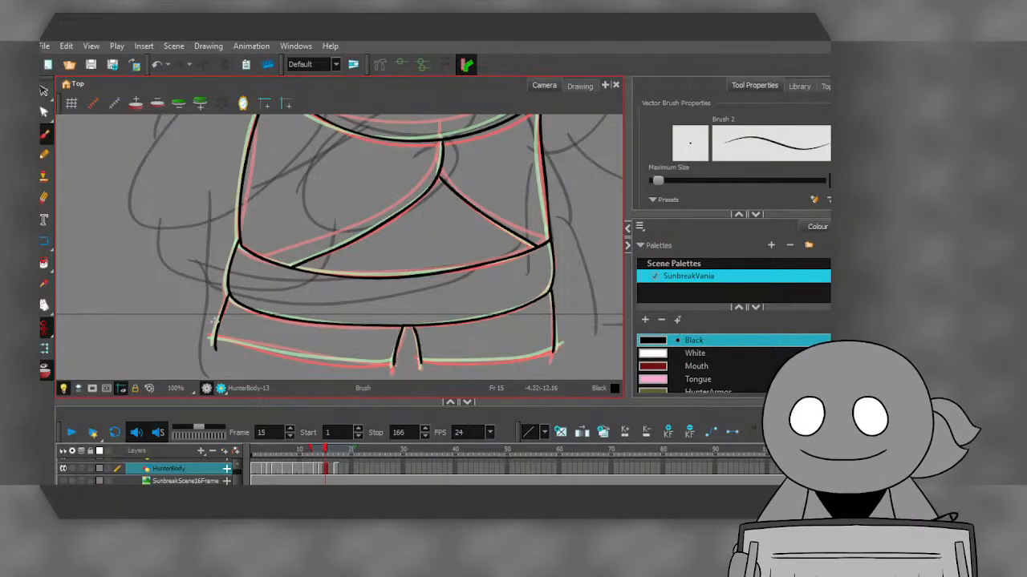
mouse_move(218, 340)
mouse_down()
mouse_move(382, 362)
mouse_move(491, 362)
mouse_move(559, 346)
mouse_up()
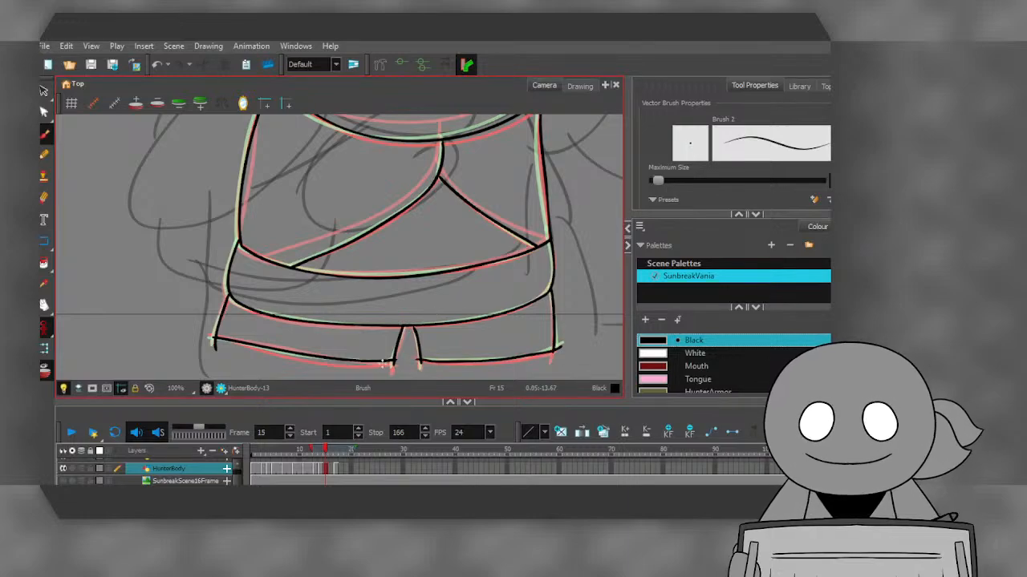
scroll(431, 328, up, 6)
scroll(359, 308, up, 1)
scroll(359, 308, down, 11)
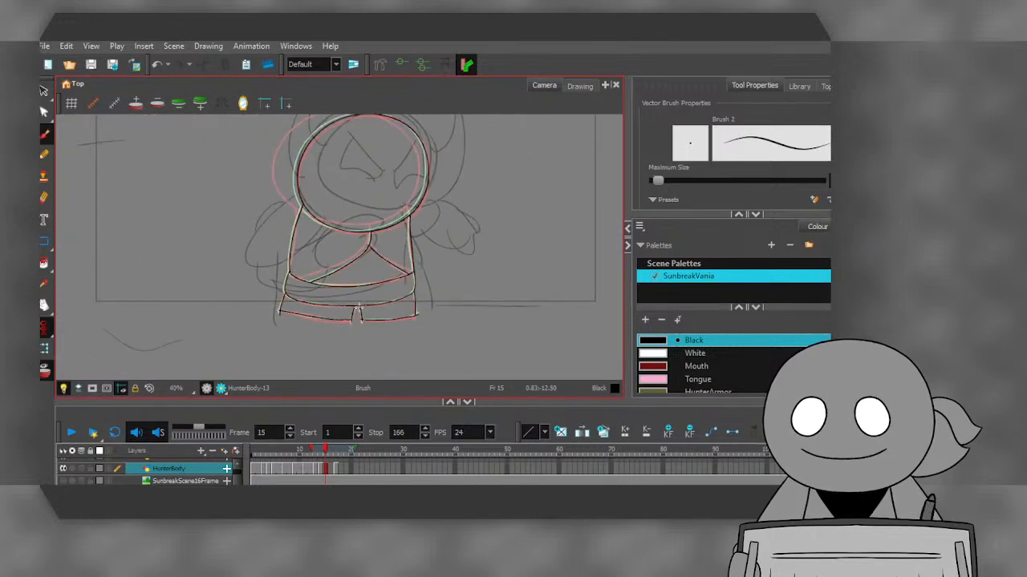
- Return the playhead to frame 1 and play back the inked body frames
click(327, 457)
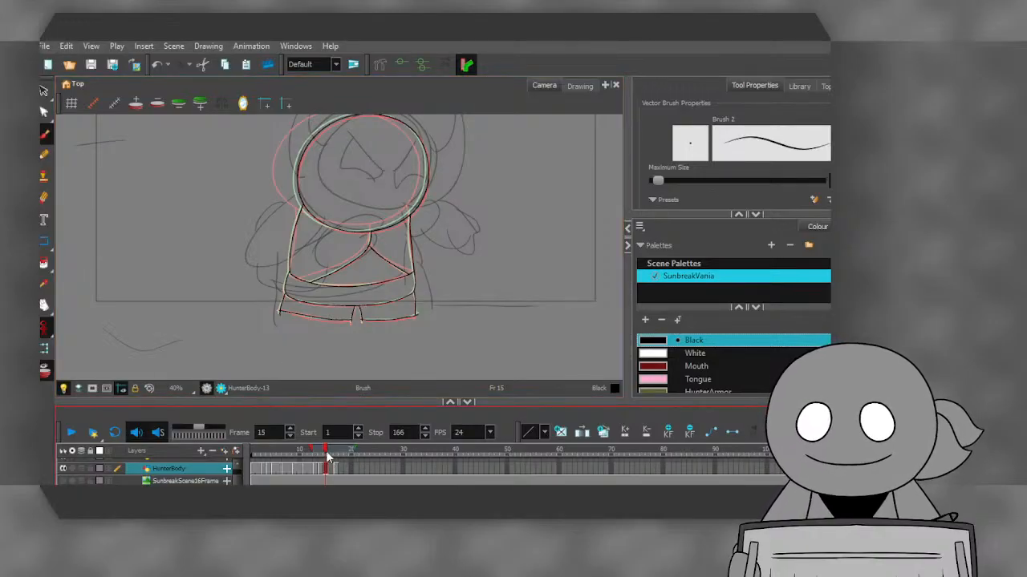
click(327, 470)
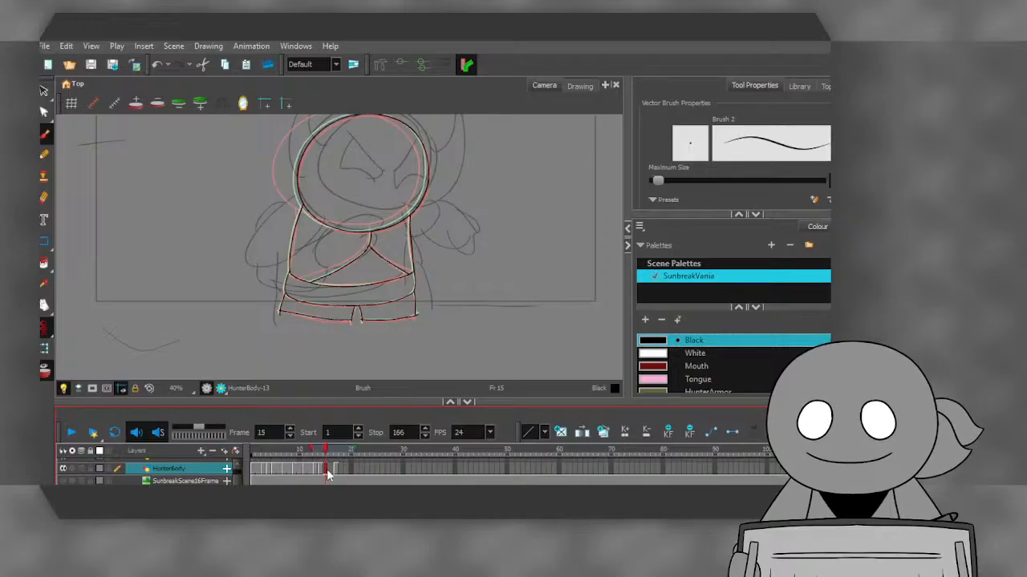
drag(338, 453, 213, 457)
click(72, 433)
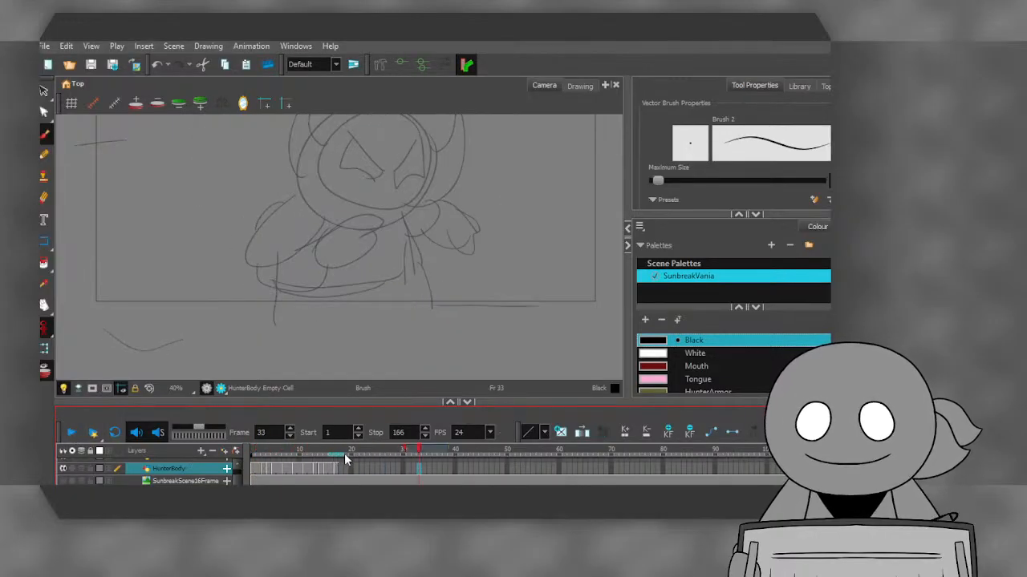
drag(344, 453, 377, 449)
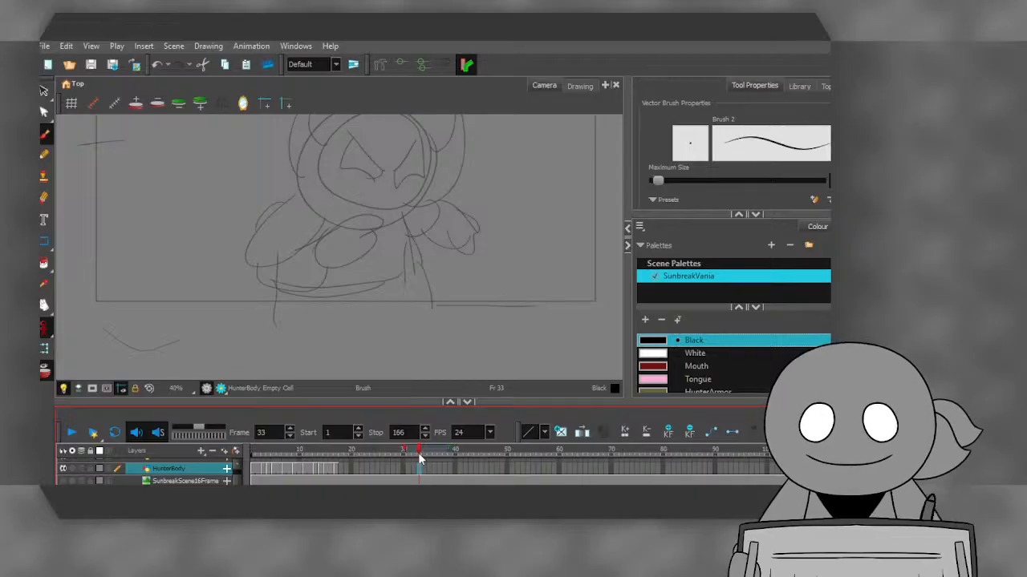
- Add a new drawing at frame 33, then remove it again
click(430, 352)
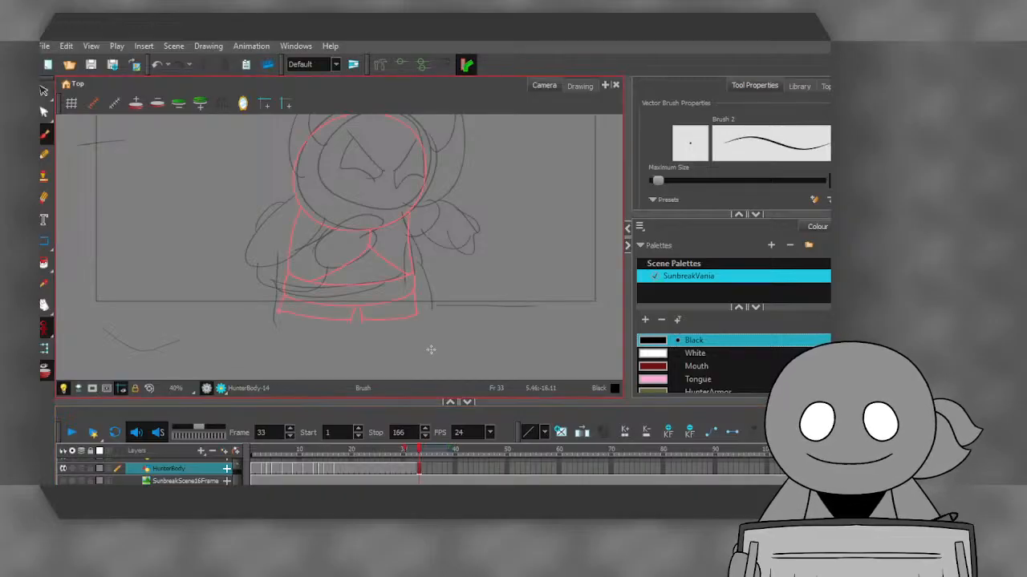
click(419, 470)
key(Delete)
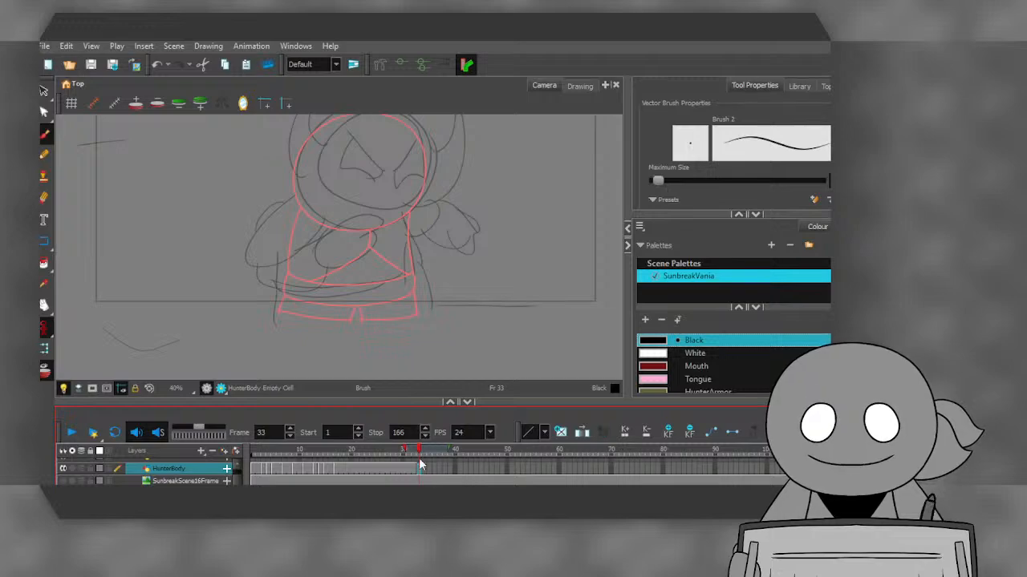
- Scrub back to the start, replay the animation and stop it
drag(419, 451, 241, 451)
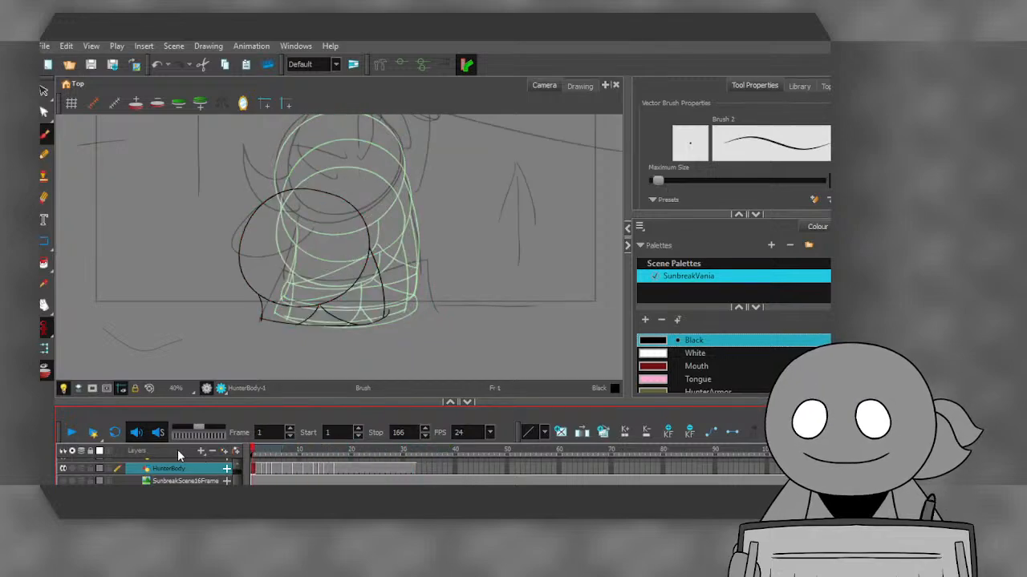
click(73, 433)
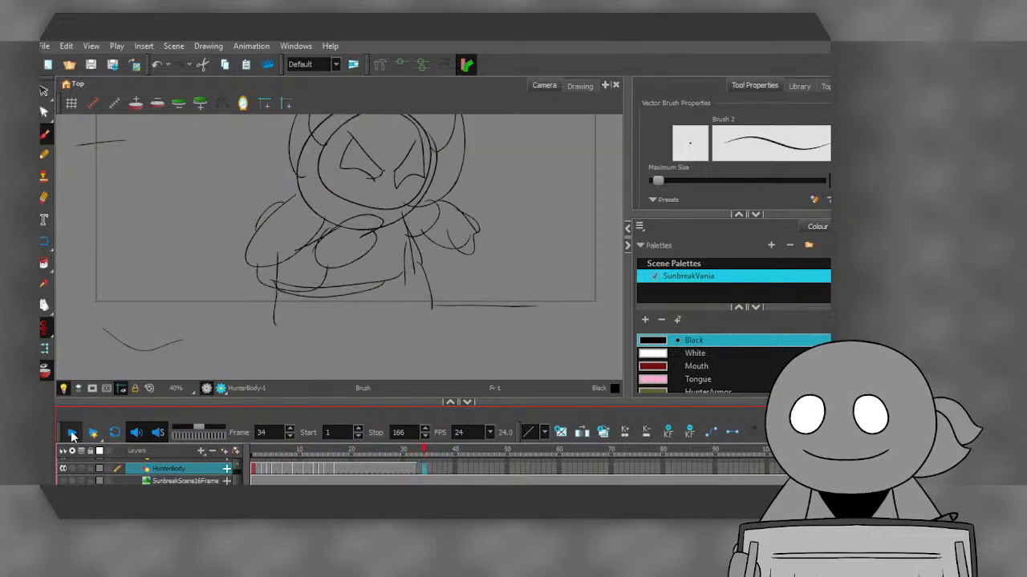
click(73, 433)
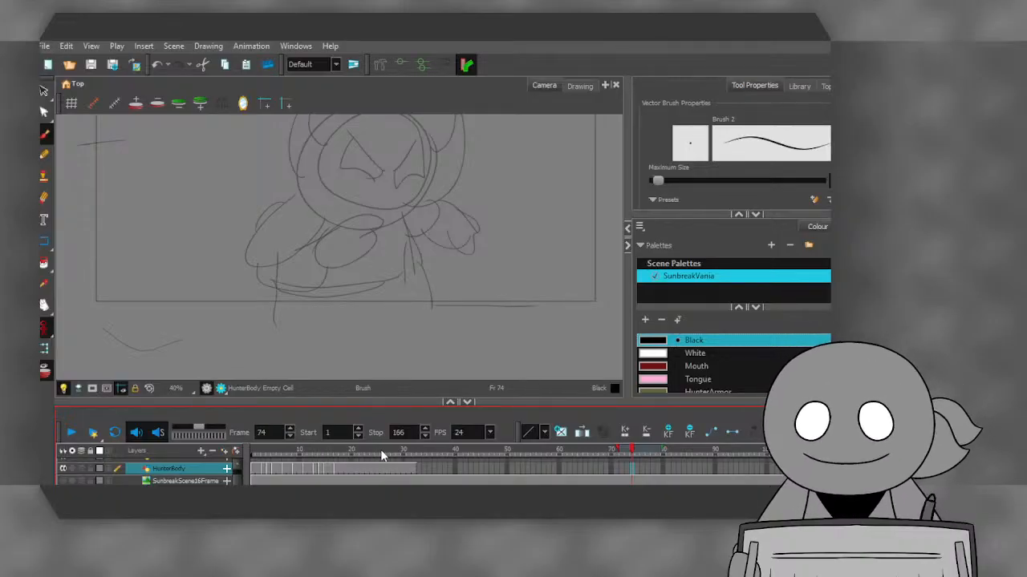
- Scrub the playhead through the later storyboard frames and back to empty frame 36
drag(393, 451, 850, 453)
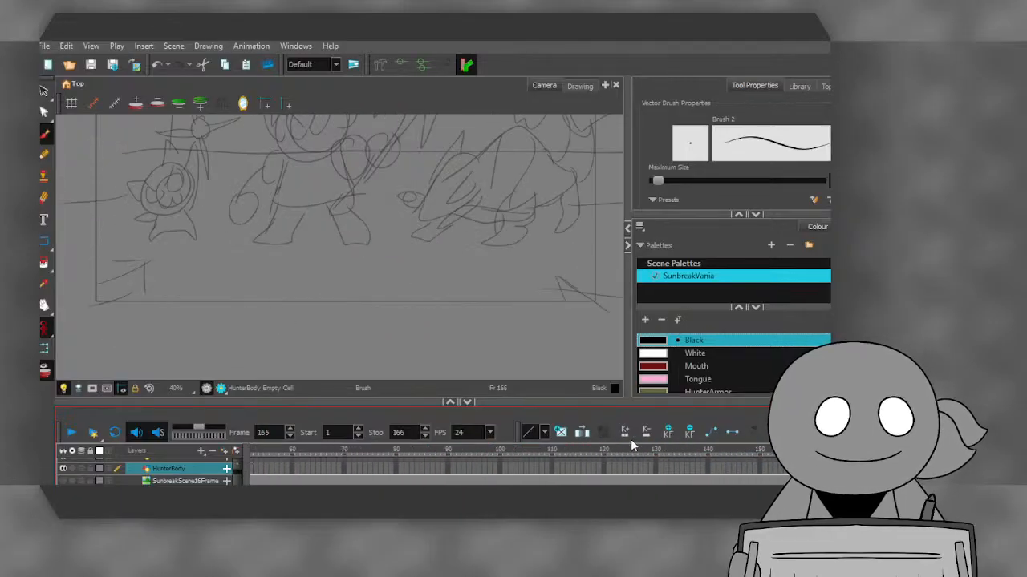
mouse_move(449, 451)
mouse_down()
mouse_move(417, 451)
mouse_move(707, 450)
mouse_move(288, 443)
mouse_move(379, 437)
mouse_move(204, 425)
mouse_move(418, 445)
mouse_move(1003, 449)
mouse_move(395, 465)
mouse_move(853, 474)
mouse_move(588, 482)
mouse_move(351, 471)
mouse_move(813, 469)
mouse_move(326, 470)
mouse_move(383, 471)
mouse_move(332, 471)
mouse_move(378, 470)
mouse_move(347, 474)
mouse_move(358, 472)
mouse_up()
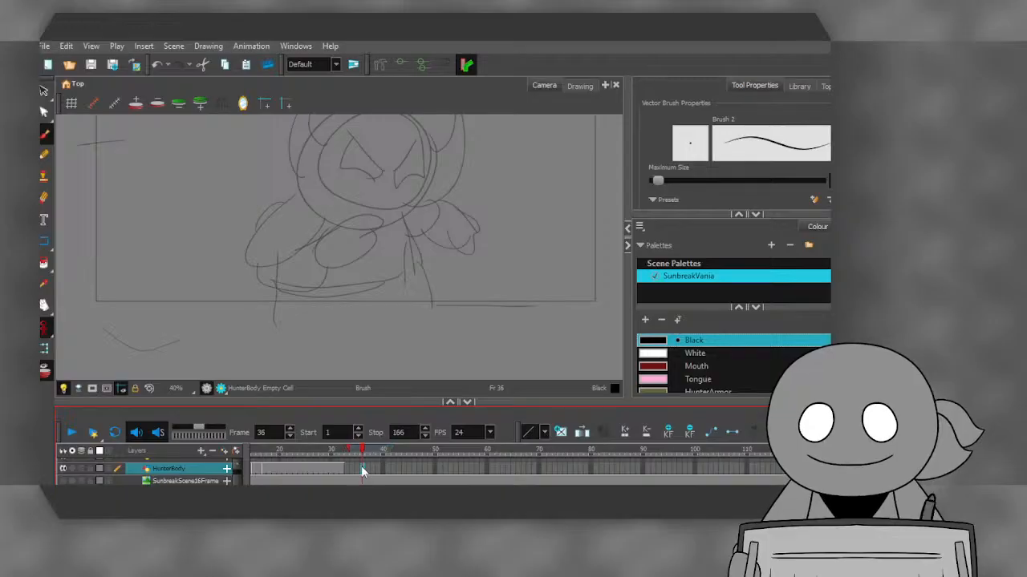
- Create a new HunterBody drawing at frame 36 and make it start at frame 33
click(363, 468)
scroll(355, 356, down, 1)
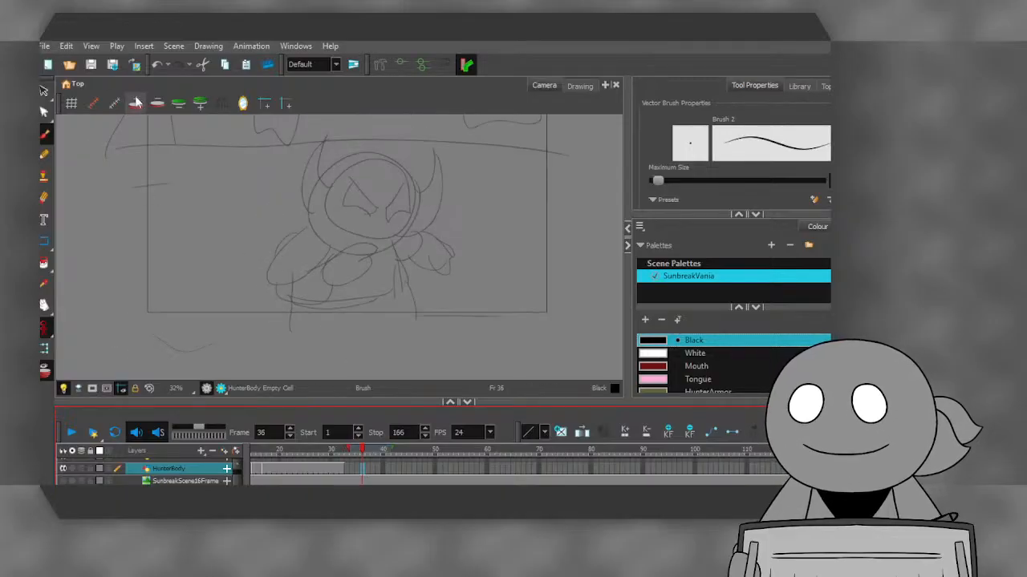
click(560, 433)
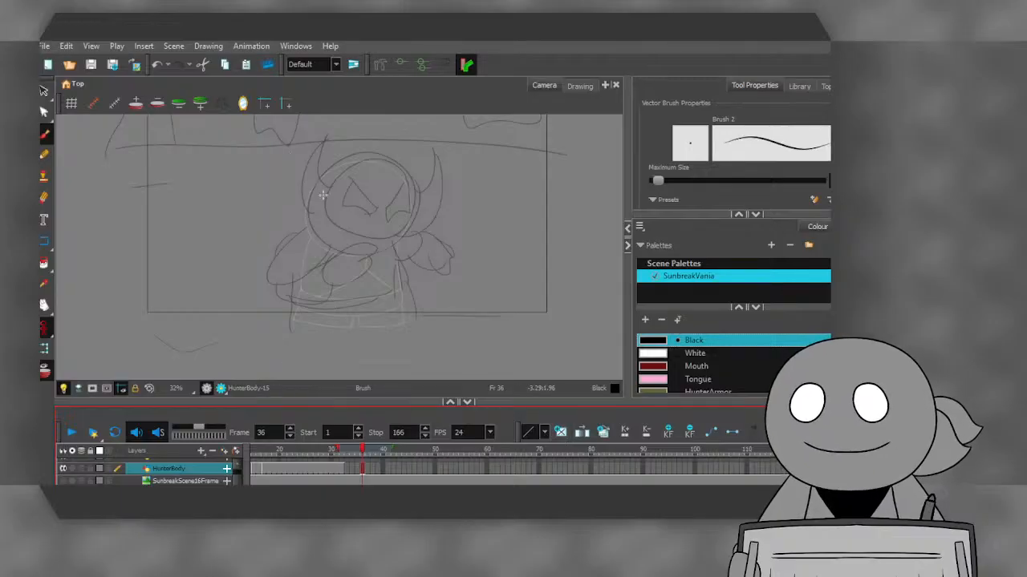
scroll(353, 193, up, 3)
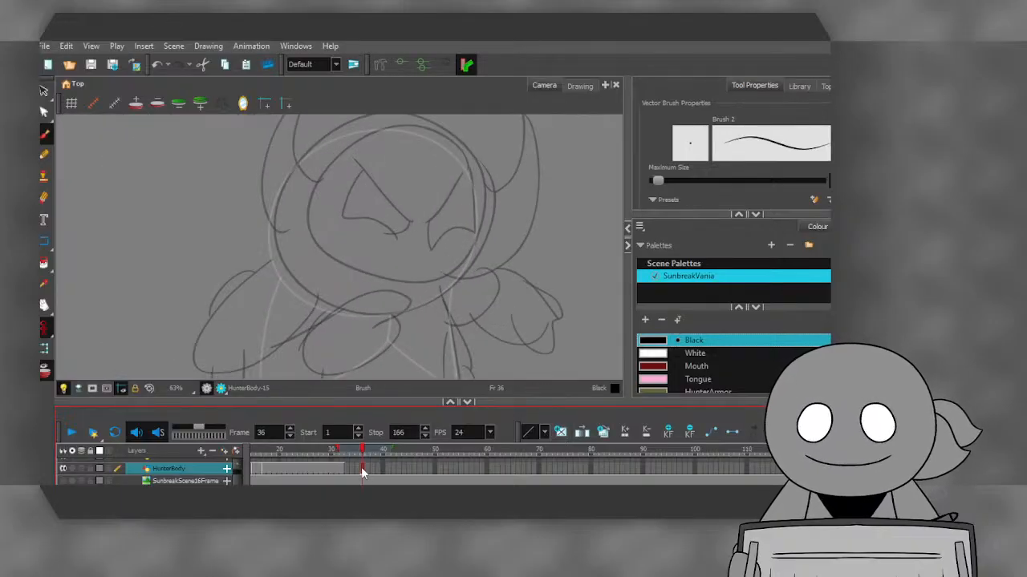
drag(361, 469, 347, 469)
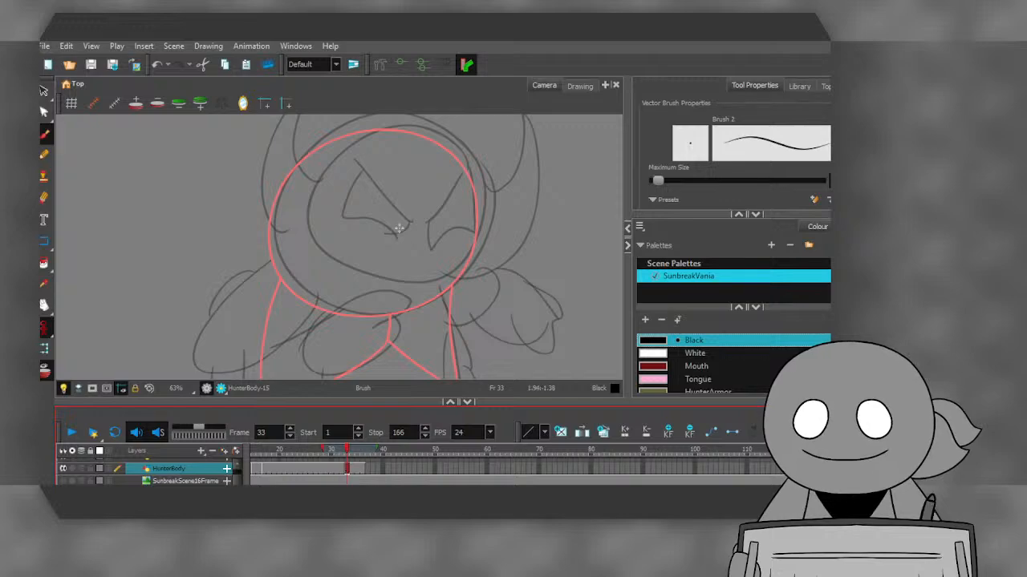
- Ink the black head outline, then nudge it right and slightly back left onto the sketch
mouse_move(473, 249)
mouse_down()
mouse_move(475, 199)
mouse_move(461, 163)
mouse_up()
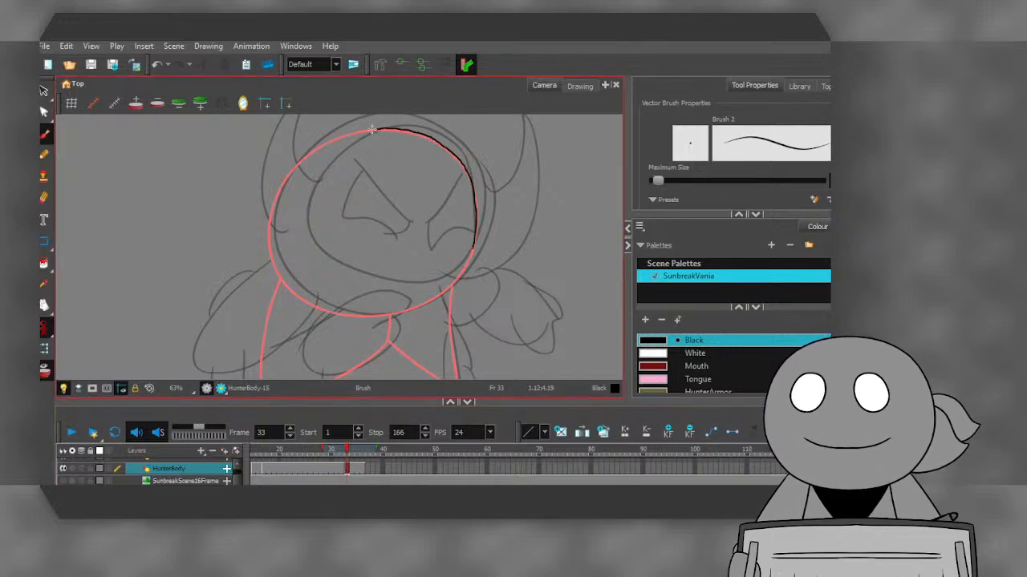
mouse_move(371, 128)
mouse_down()
mouse_move(309, 153)
mouse_move(275, 191)
mouse_move(267, 242)
mouse_move(291, 291)
mouse_move(341, 313)
mouse_move(403, 315)
mouse_move(445, 294)
mouse_move(466, 266)
mouse_up()
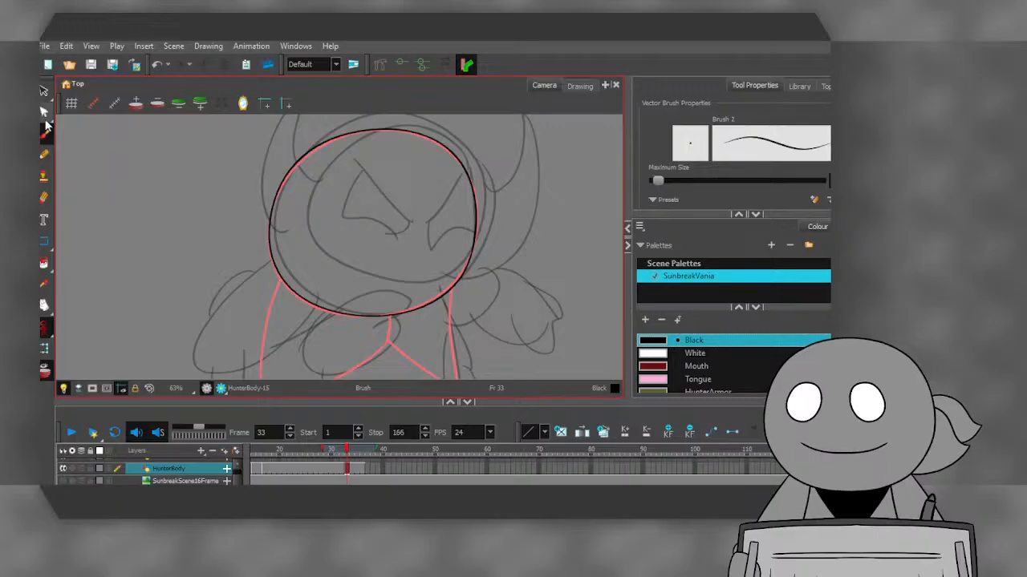
click(44, 91)
click(275, 205)
drag(274, 205, 295, 208)
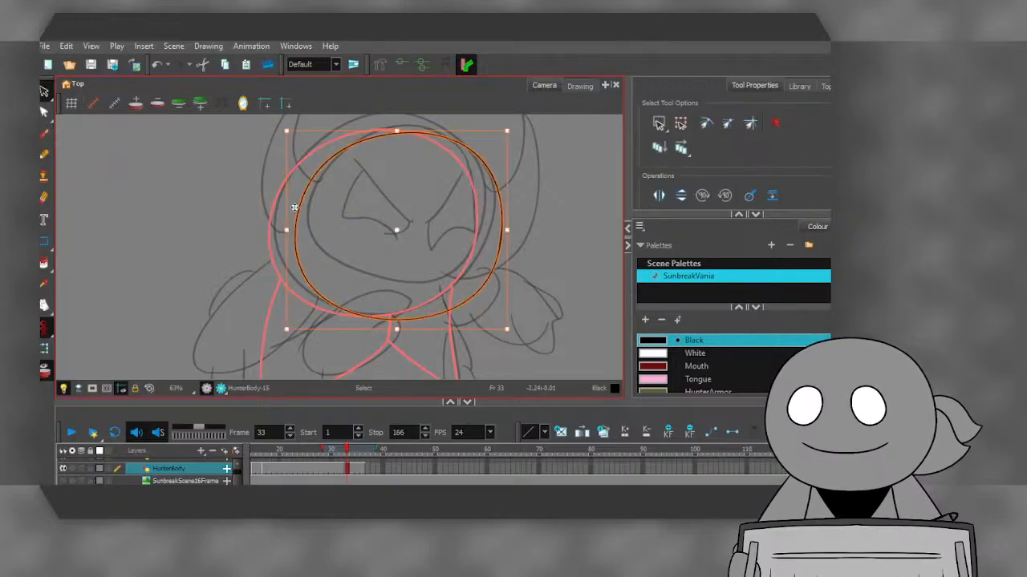
click(223, 215)
scroll(236, 265, down, 3)
scroll(246, 251, up, 2)
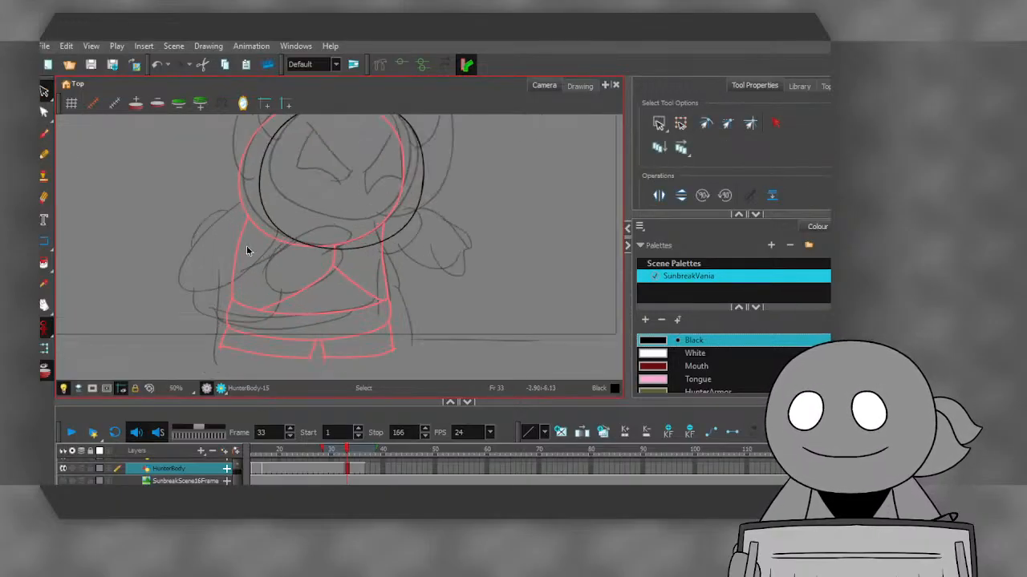
click(259, 199)
drag(259, 198, 251, 199)
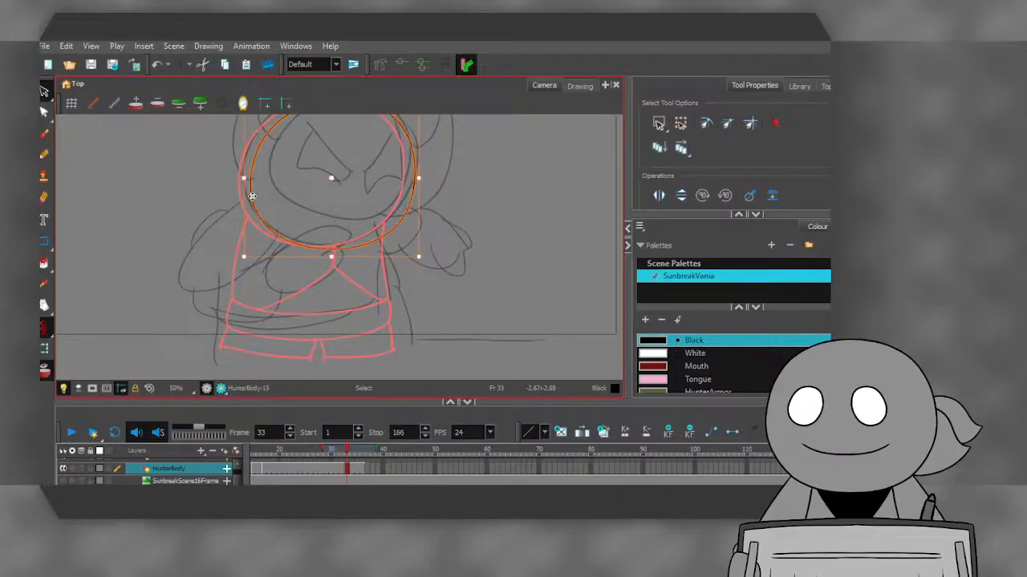
click(222, 205)
scroll(264, 293, up, 2)
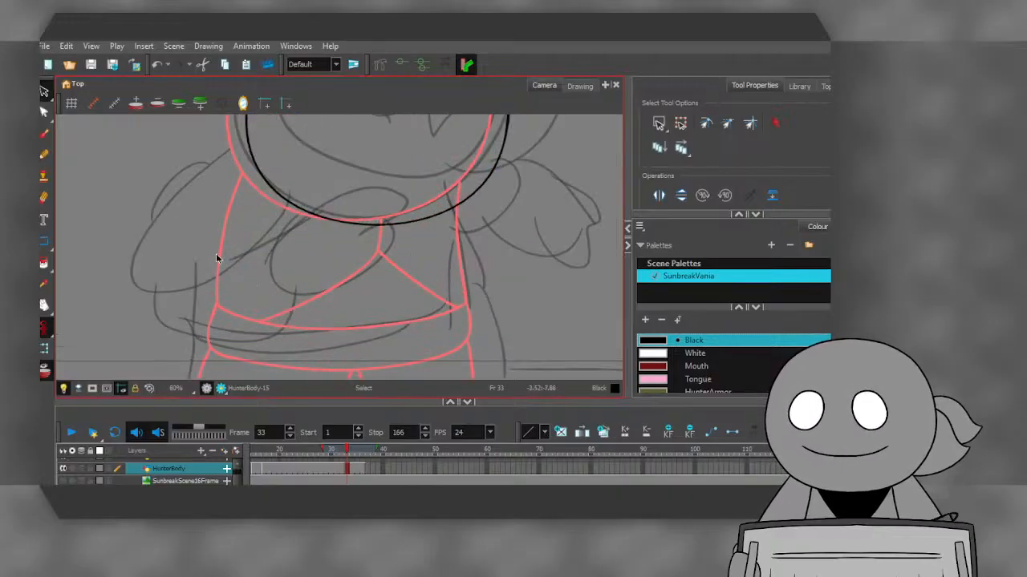
- Ink both sides of the torso and the belt's upper and lower edges
click(45, 135)
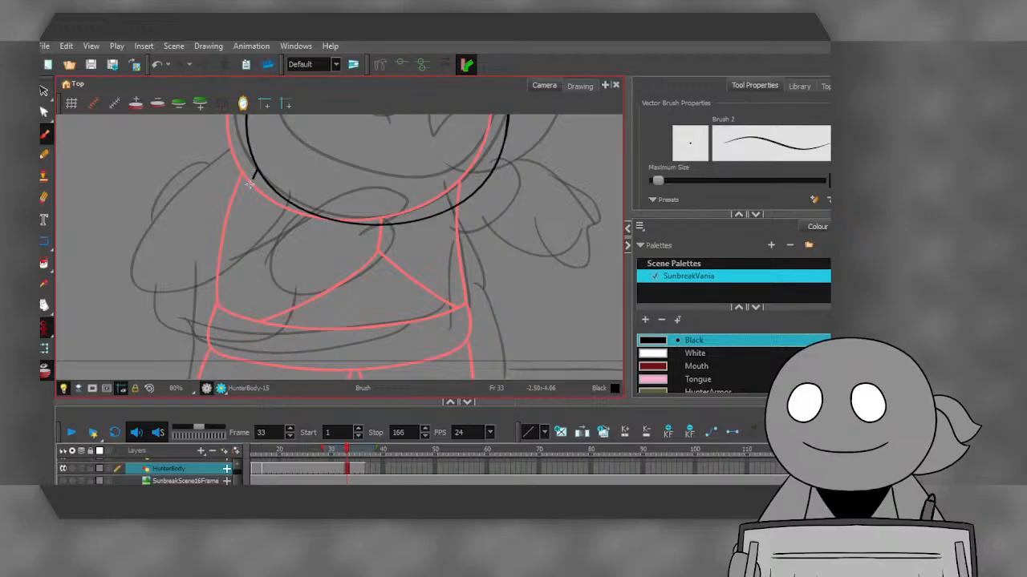
drag(249, 184, 222, 309)
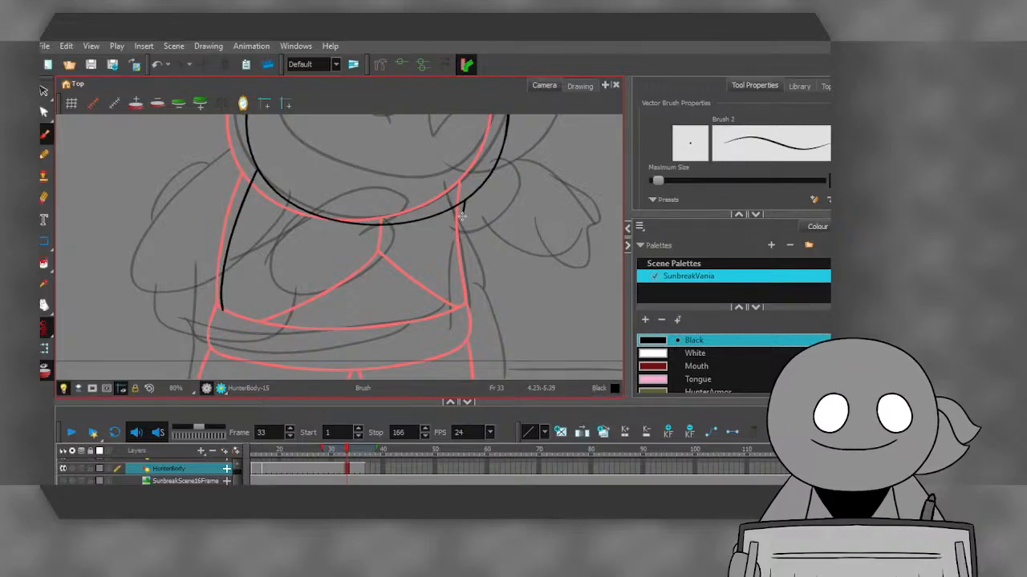
drag(462, 215, 466, 306)
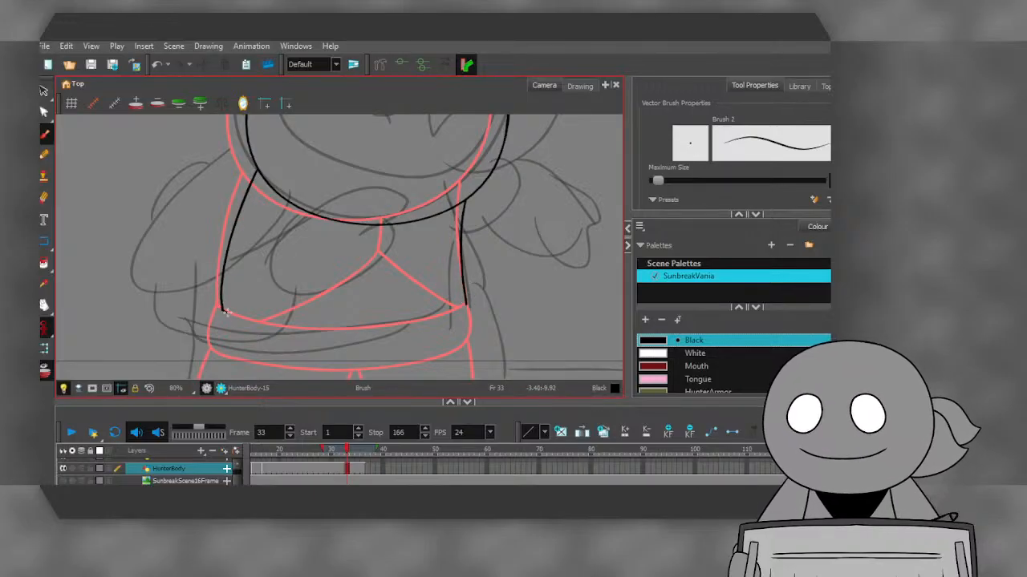
mouse_move(227, 312)
mouse_down()
mouse_move(305, 332)
mouse_move(405, 322)
mouse_move(462, 300)
mouse_up()
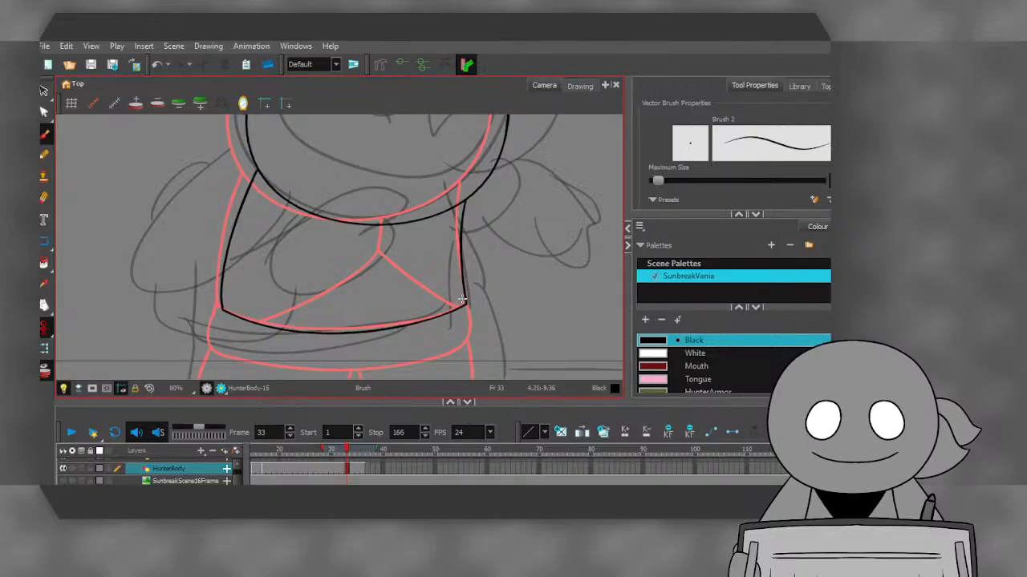
mouse_move(218, 308)
mouse_down()
mouse_move(211, 353)
mouse_move(227, 360)
mouse_move(365, 371)
mouse_move(425, 362)
mouse_up()
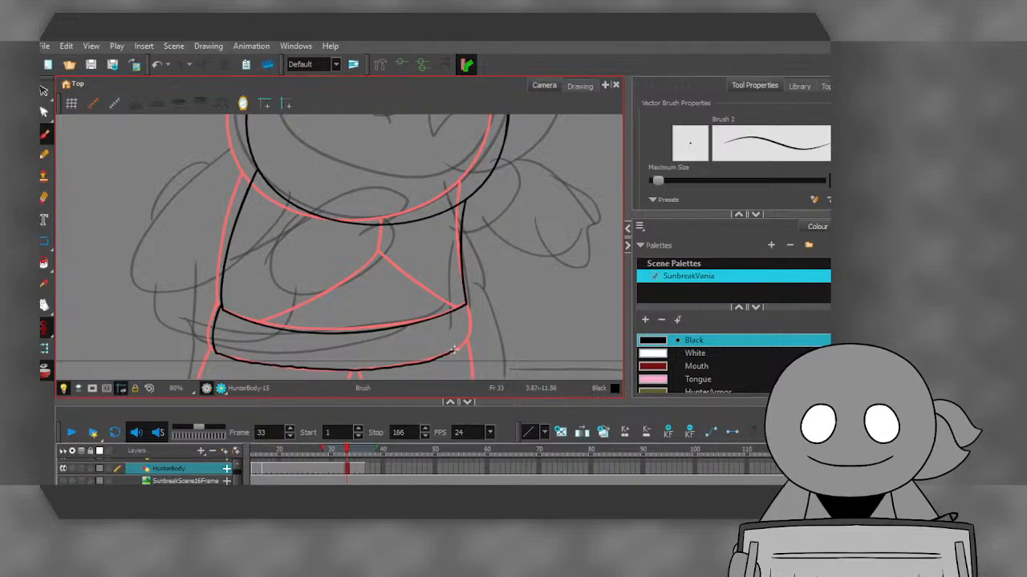
drag(466, 311, 464, 304)
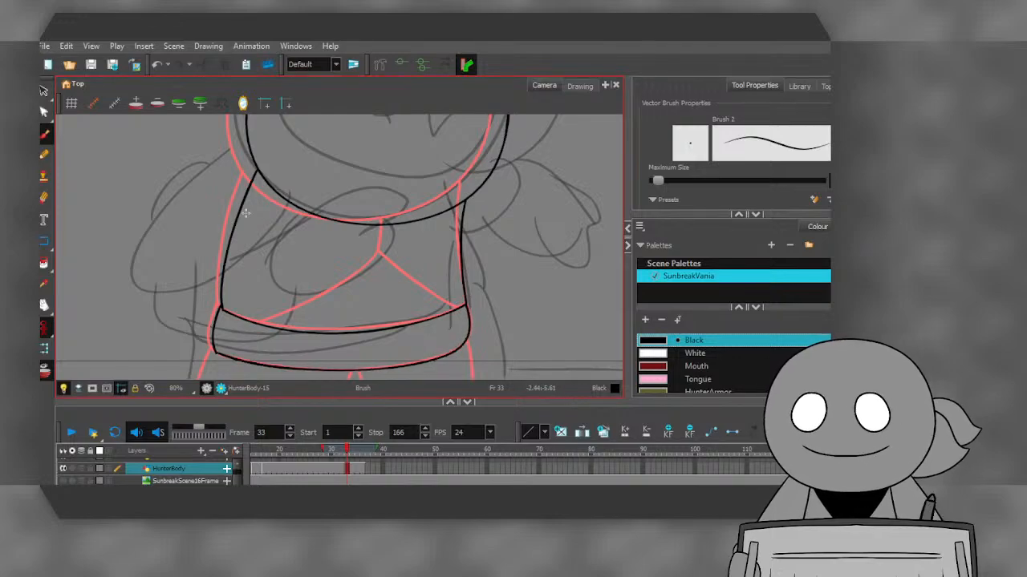
scroll(206, 345, up, 3)
scroll(207, 293, up, 2)
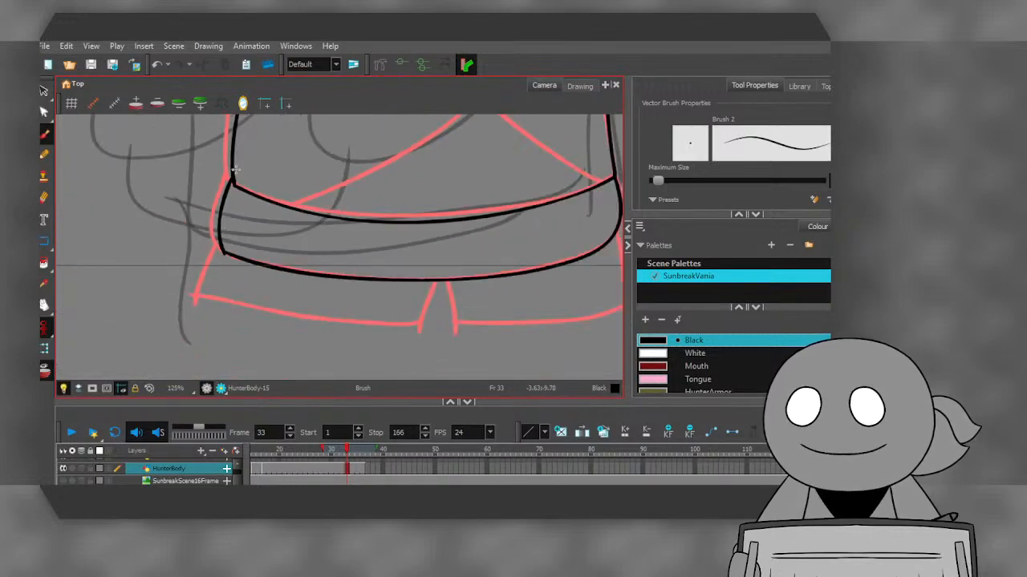
scroll(208, 281, down, 3)
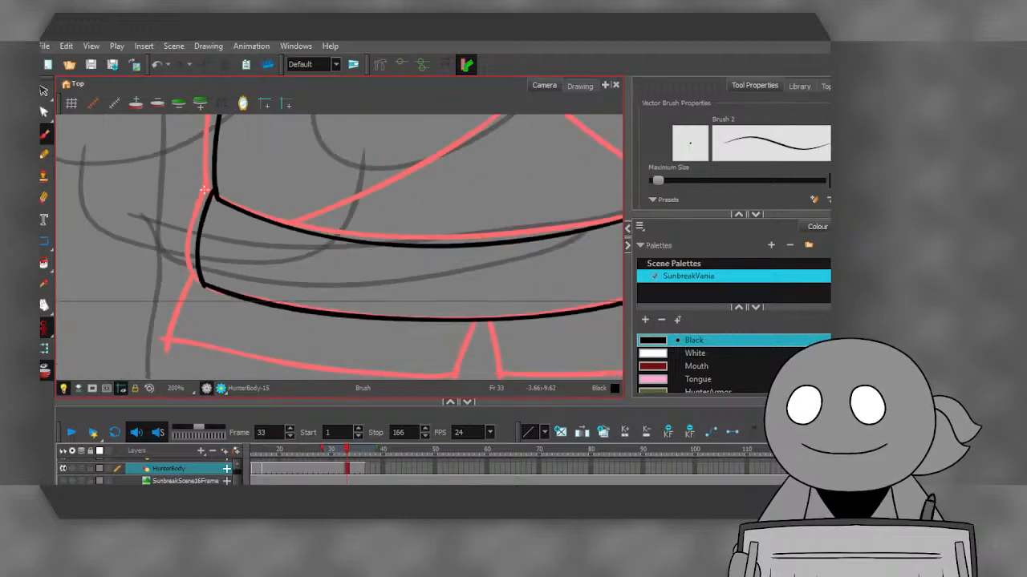
scroll(216, 281, up, 3)
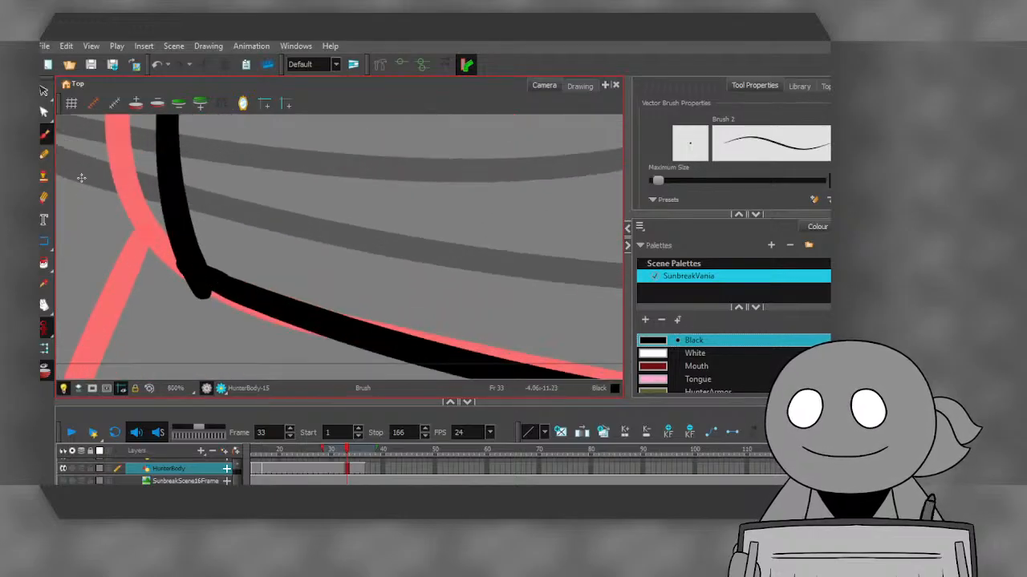
- Trim the overhanging stroke tips, bump and slivers at the belt junctions with the Cutter
drag(45, 91, 71, 105)
scroll(199, 296, up, 1)
click(195, 282)
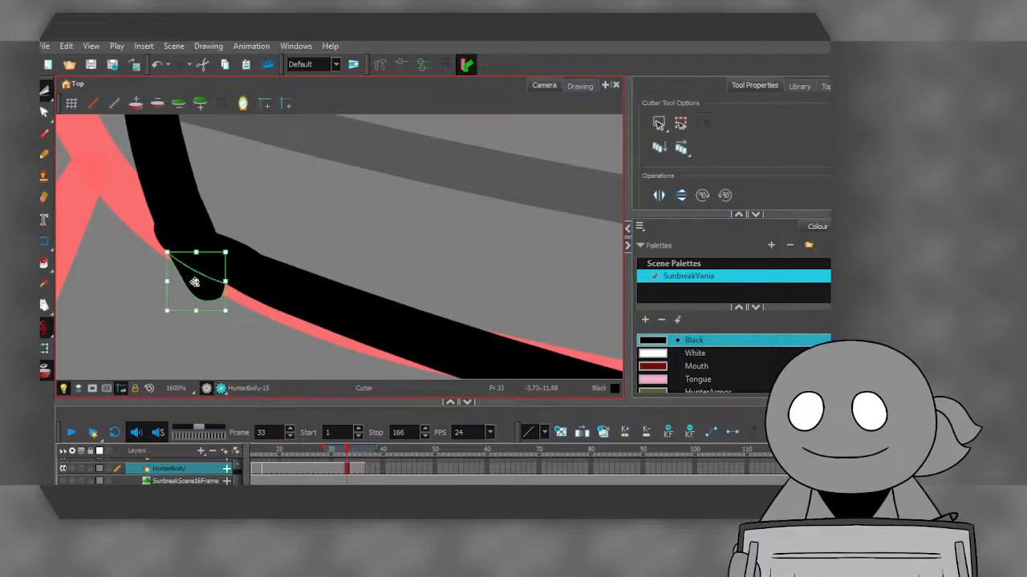
key(Delete)
click(161, 238)
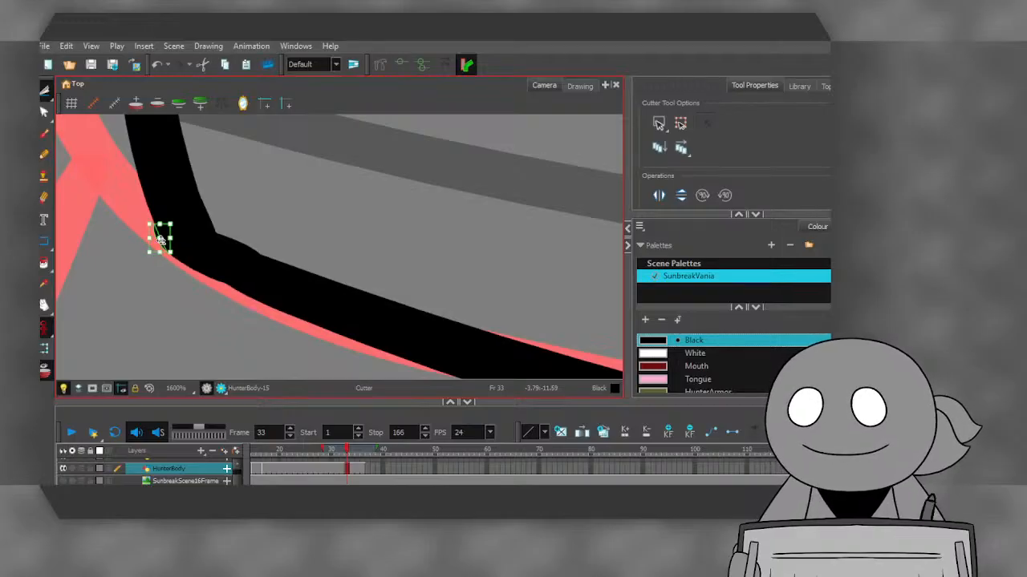
key(Delete)
scroll(176, 290, down, 5)
scroll(177, 290, down, 4)
scroll(178, 220, up, 8)
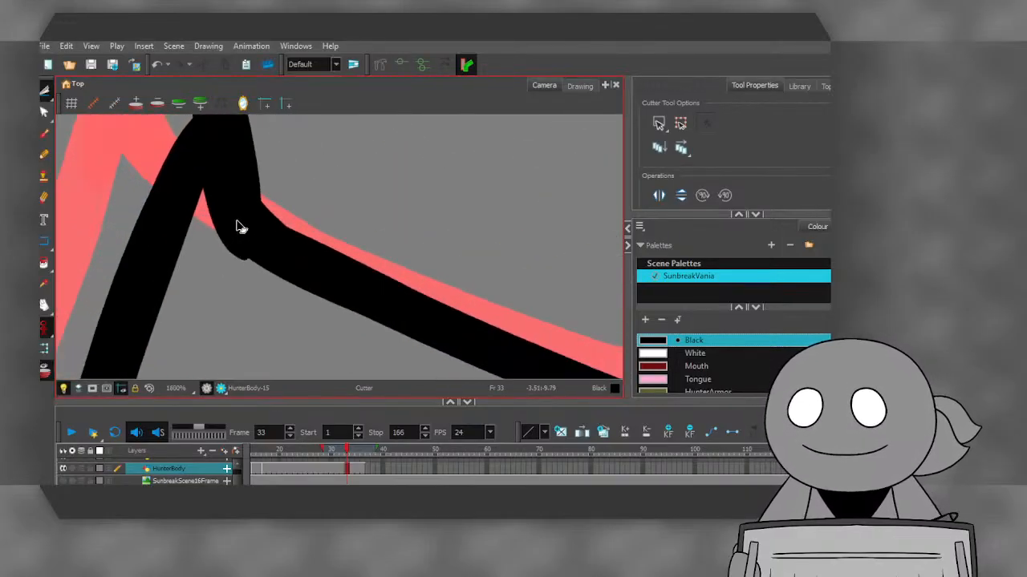
click(215, 223)
key(Delete)
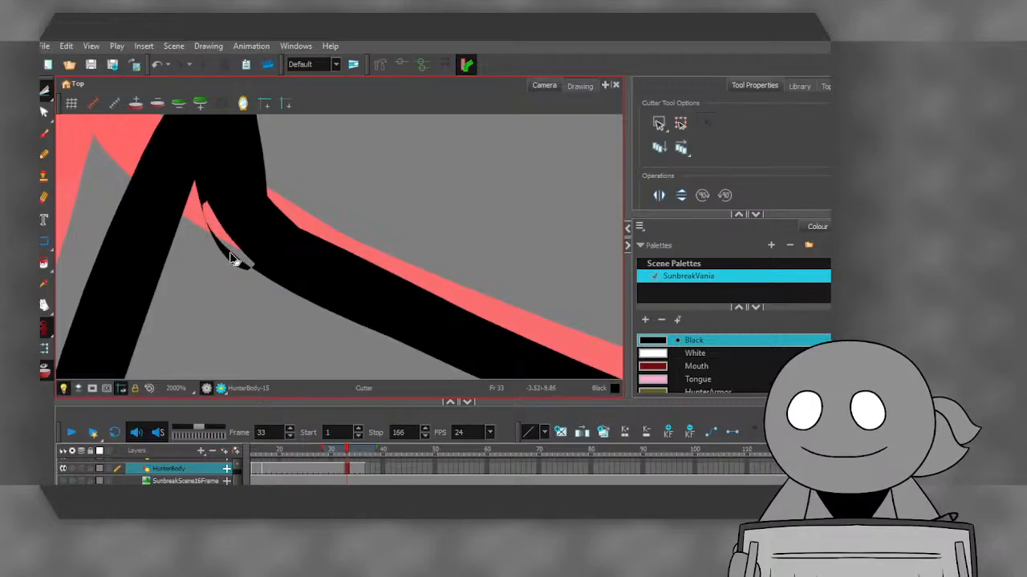
click(261, 273)
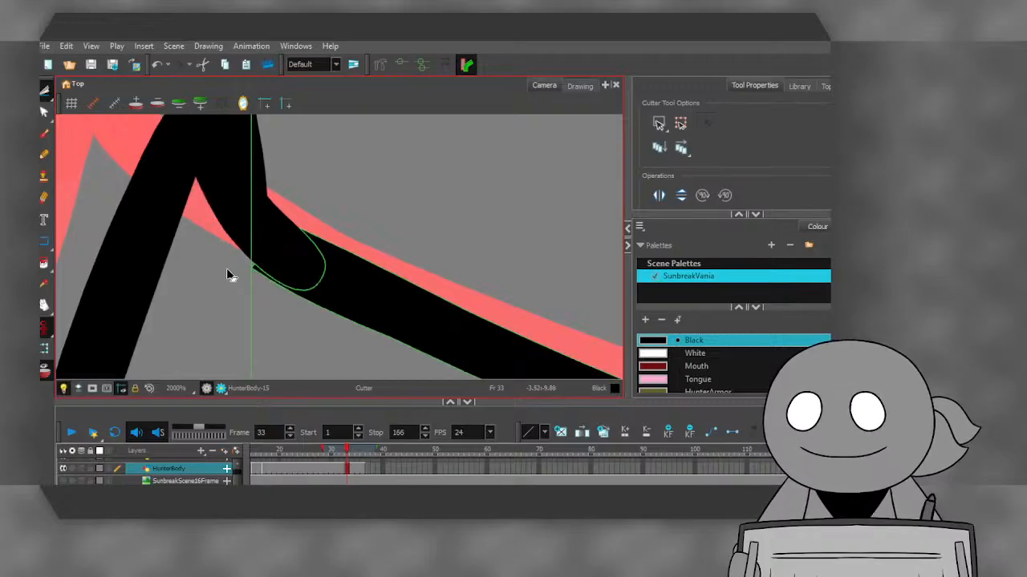
click(226, 270)
scroll(226, 269, down, 5)
scroll(239, 273, up, 5)
- Ink the skirt's right, left and bottom edges plus its pleat lines
key(alt+b)
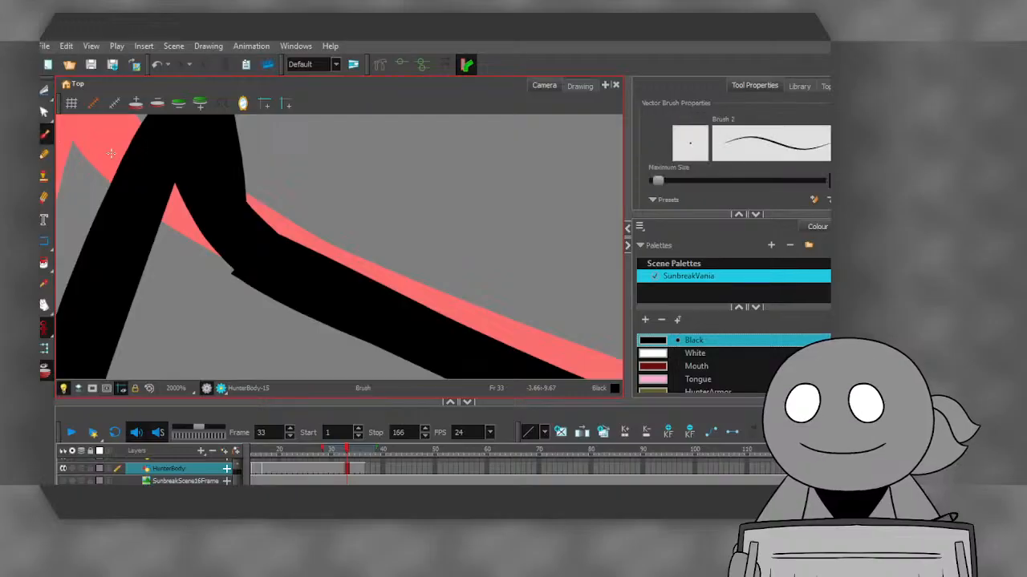
scroll(251, 255, down, 10)
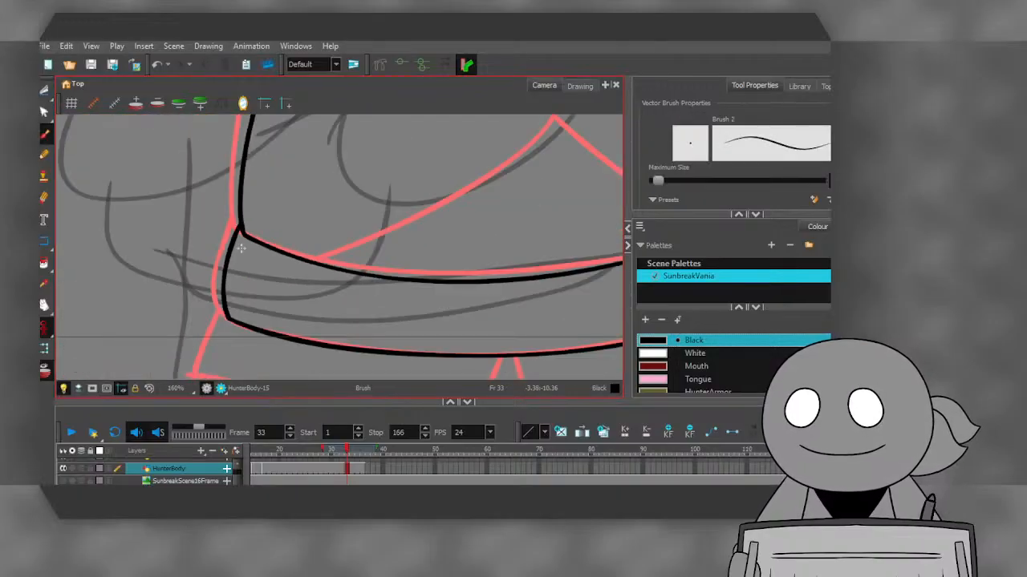
scroll(523, 265, up, 1)
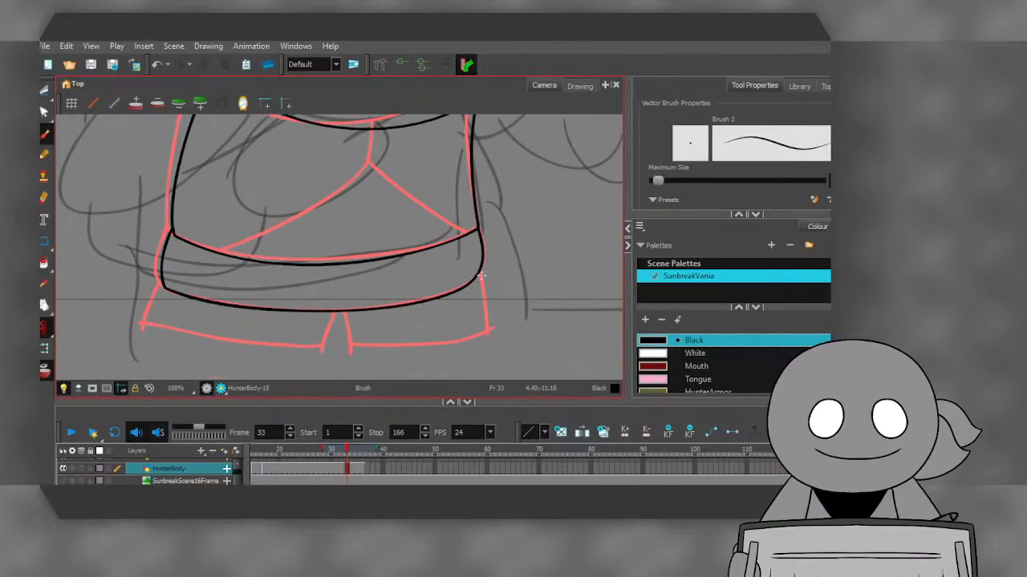
scroll(482, 276, up, 4)
scroll(479, 211, down, 4)
scroll(491, 264, up, 2)
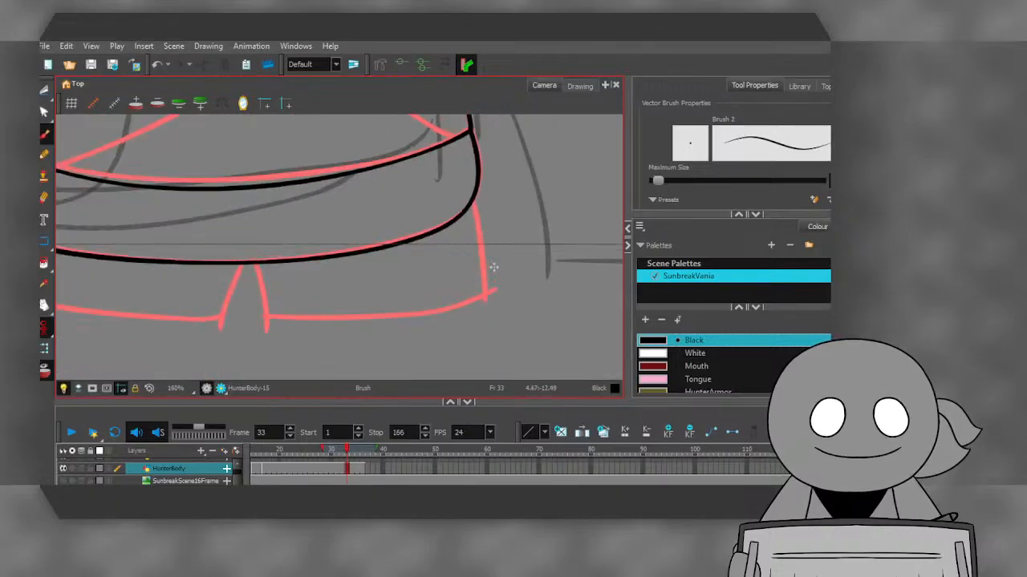
scroll(494, 267, up, 2)
drag(469, 183, 505, 328)
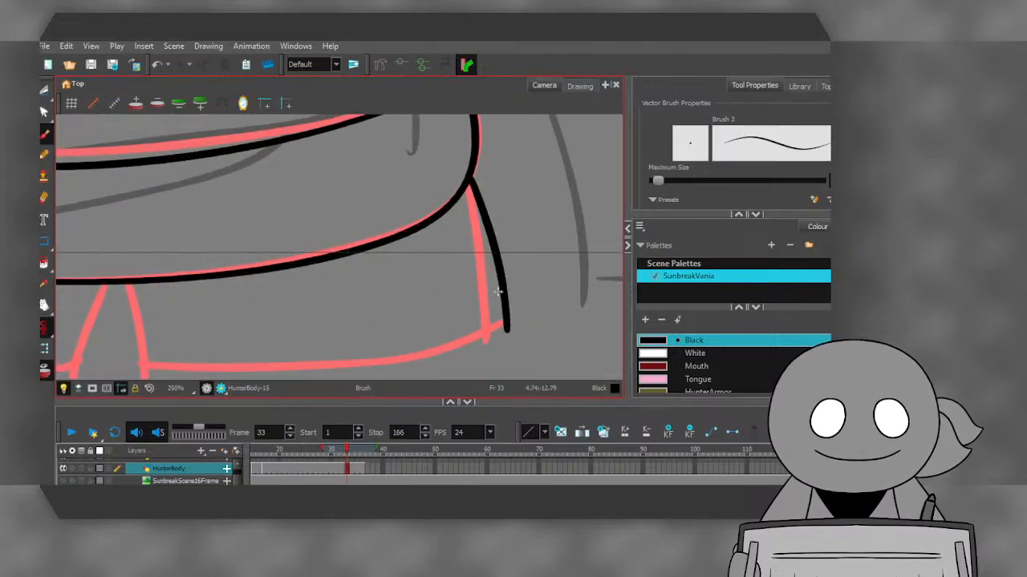
scroll(498, 293, down, 2)
scroll(241, 273, down, 2)
drag(233, 265, 257, 353)
scroll(243, 290, down, 1)
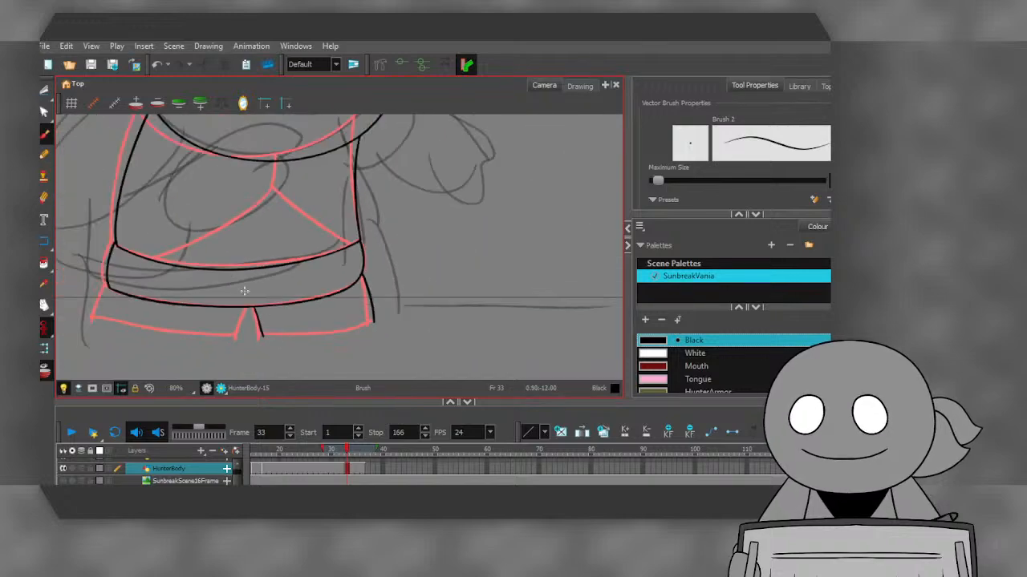
scroll(102, 319, up, 2)
drag(118, 258, 82, 325)
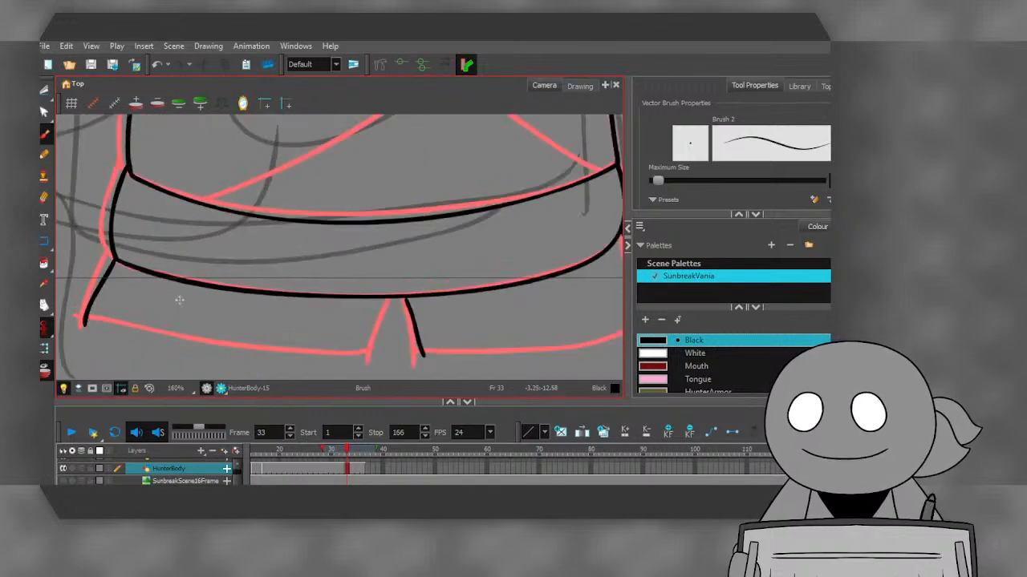
drag(393, 298, 368, 361)
scroll(137, 292, down, 2)
mouse_move(100, 307)
mouse_down()
mouse_move(282, 330)
mouse_move(450, 313)
mouse_up()
scroll(361, 264, down, 2)
scroll(301, 218, up, 3)
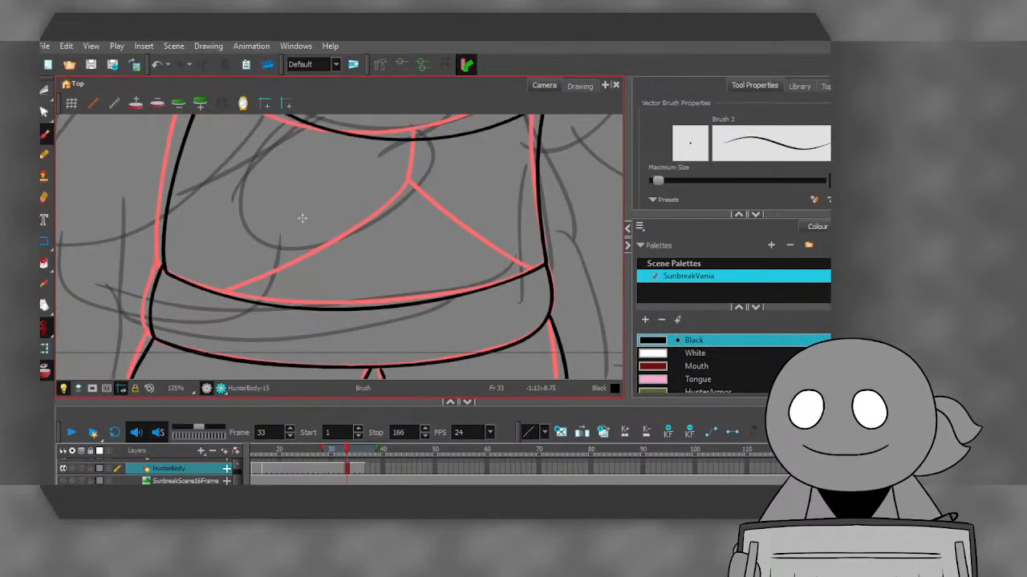
- Ink the two diagonal fold lines across the tunic
mouse_move(427, 140)
mouse_down()
mouse_move(419, 196)
mouse_move(391, 223)
mouse_move(221, 293)
mouse_up()
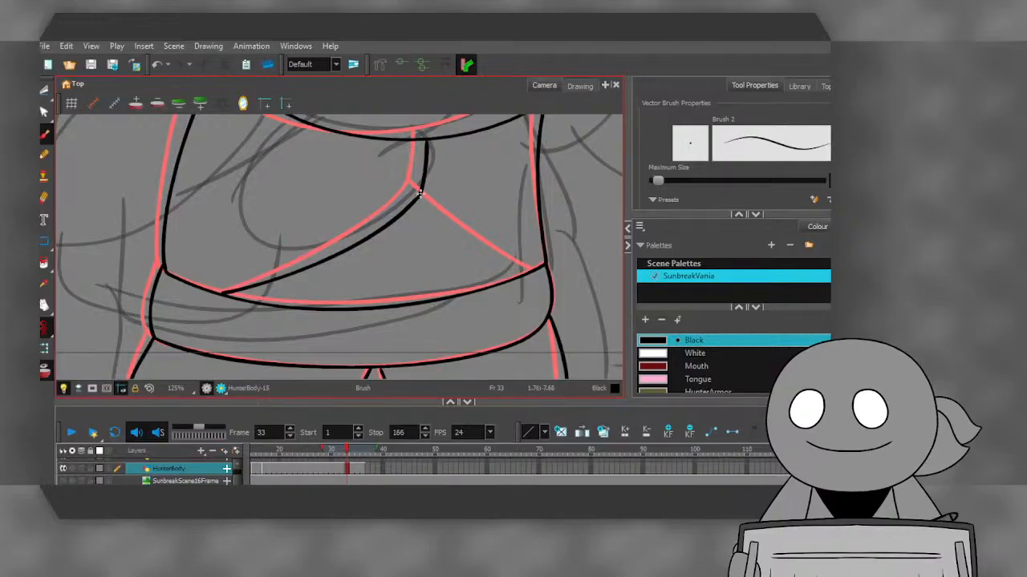
mouse_move(418, 192)
mouse_down()
mouse_move(523, 263)
mouse_move(545, 265)
mouse_up()
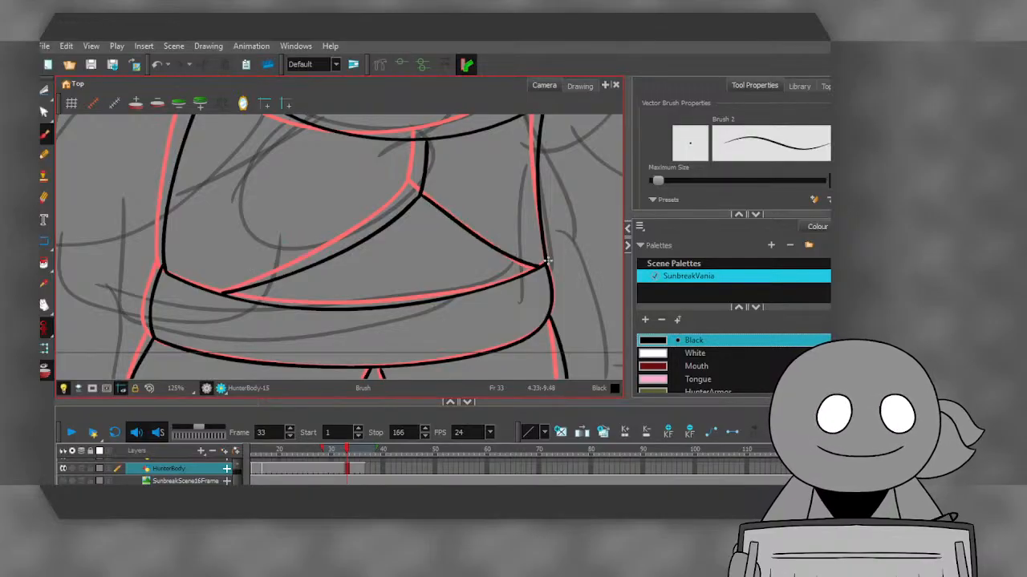
scroll(385, 306, down, 4)
scroll(389, 306, up, 1)
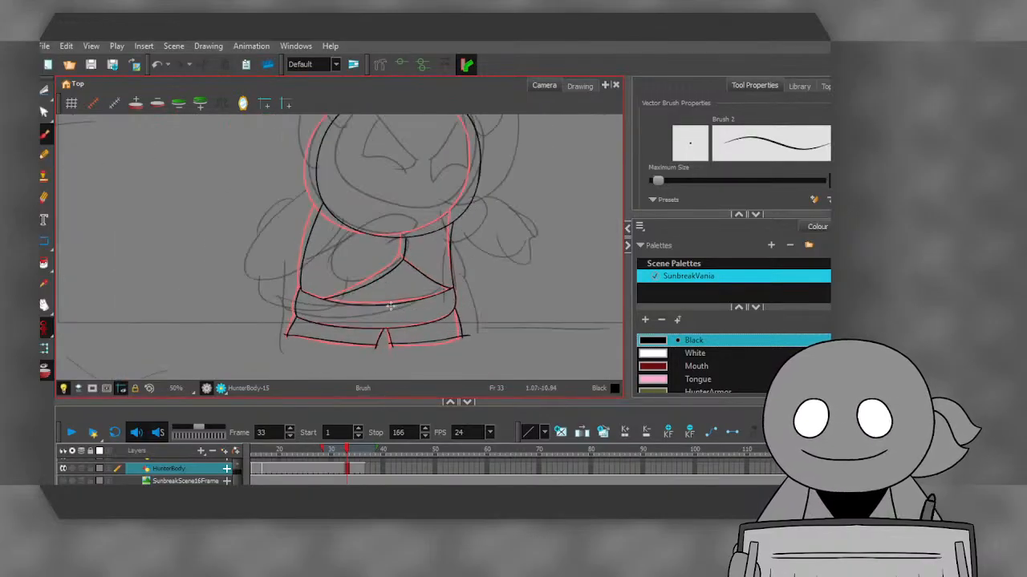
- Flip and scrub through neighbouring frames to compare Hunter's poses
key(comma)
key(period)
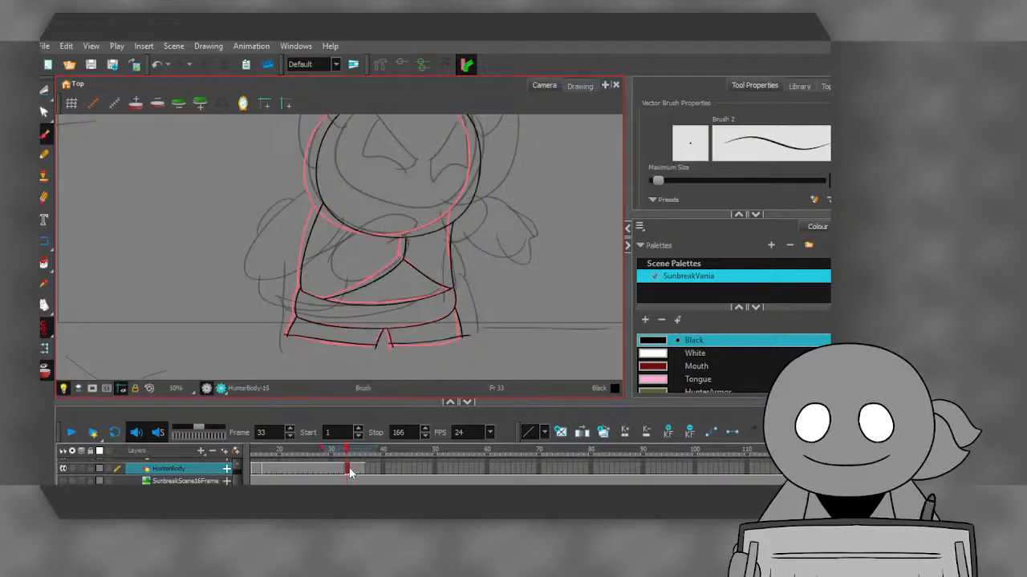
mouse_move(349, 473)
mouse_down()
mouse_move(361, 471)
mouse_move(348, 471)
mouse_up()
scroll(358, 277, down, 2)
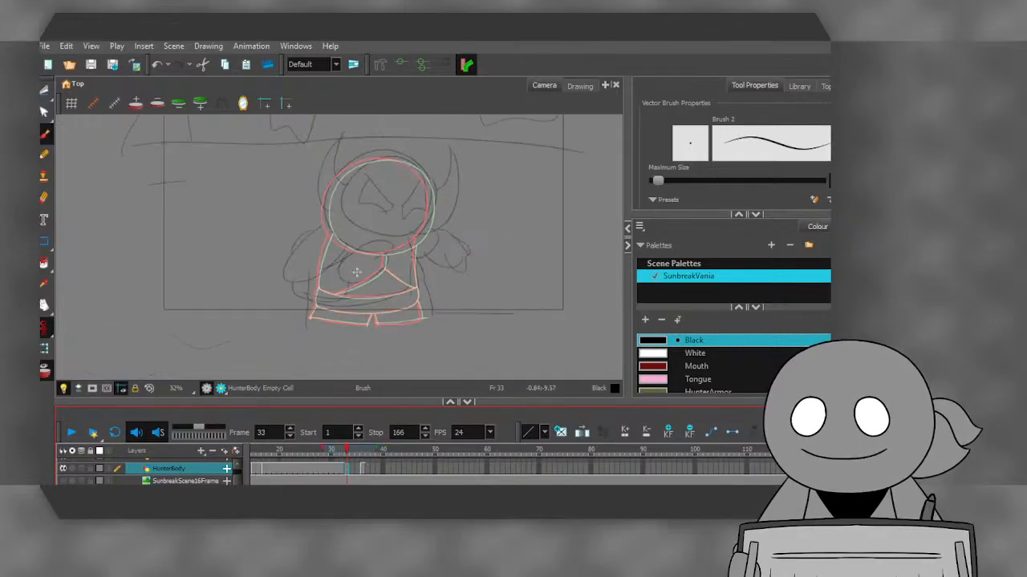
scroll(363, 192, up, 2)
scroll(363, 193, up, 1)
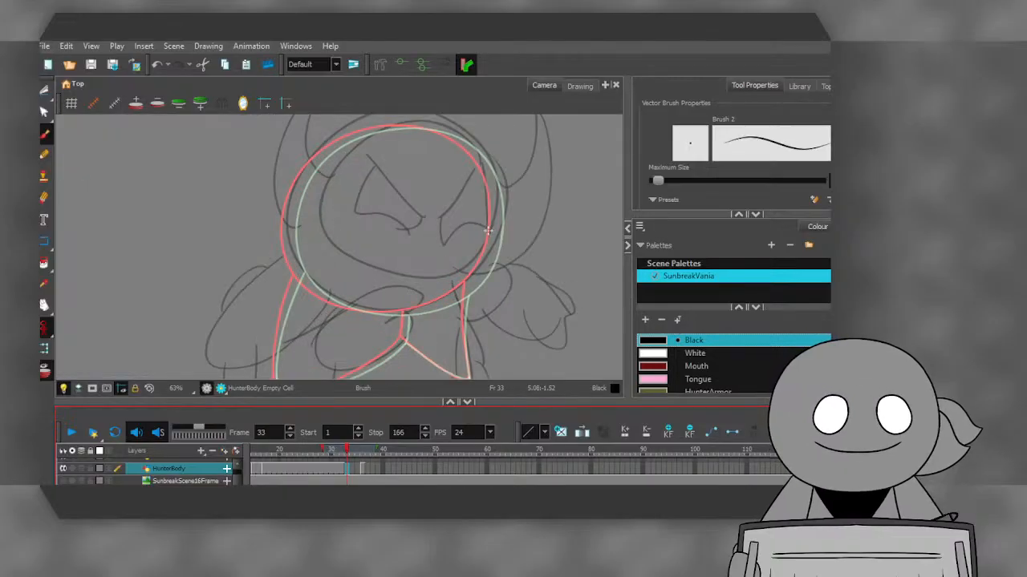
- Ink the round black head circle at frame 33, redoing the first stroke, and select it
mouse_move(487, 230)
mouse_down()
mouse_move(477, 165)
mouse_move(454, 140)
mouse_up()
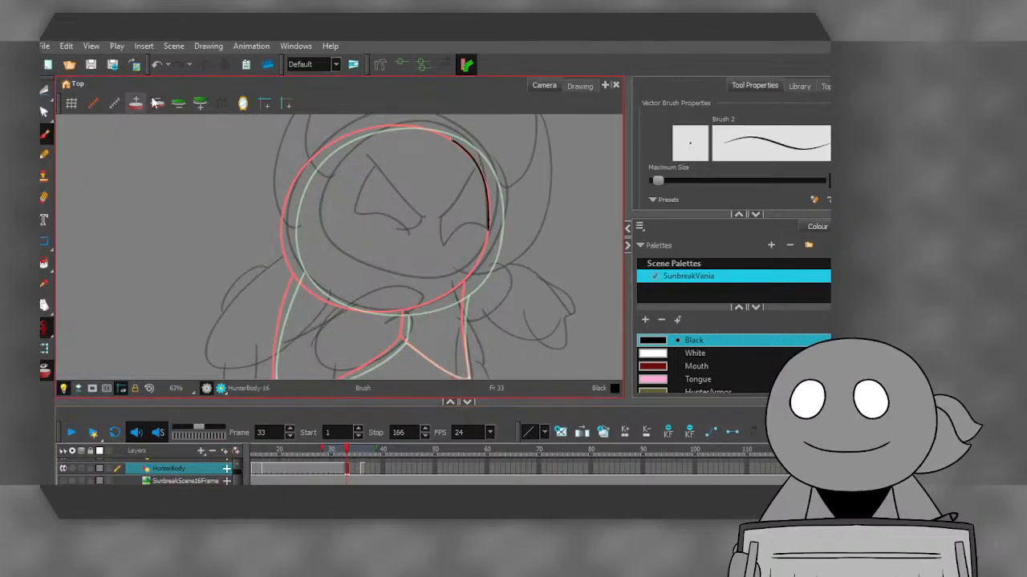
key(ctrl+z)
mouse_move(488, 222)
mouse_down()
mouse_move(488, 195)
mouse_move(450, 139)
mouse_up()
mouse_move(377, 127)
mouse_down()
mouse_move(327, 146)
mouse_move(295, 178)
mouse_move(281, 216)
mouse_move(288, 260)
mouse_move(318, 297)
mouse_move(371, 312)
mouse_move(433, 303)
mouse_move(472, 273)
mouse_move(485, 243)
mouse_move(480, 178)
mouse_up()
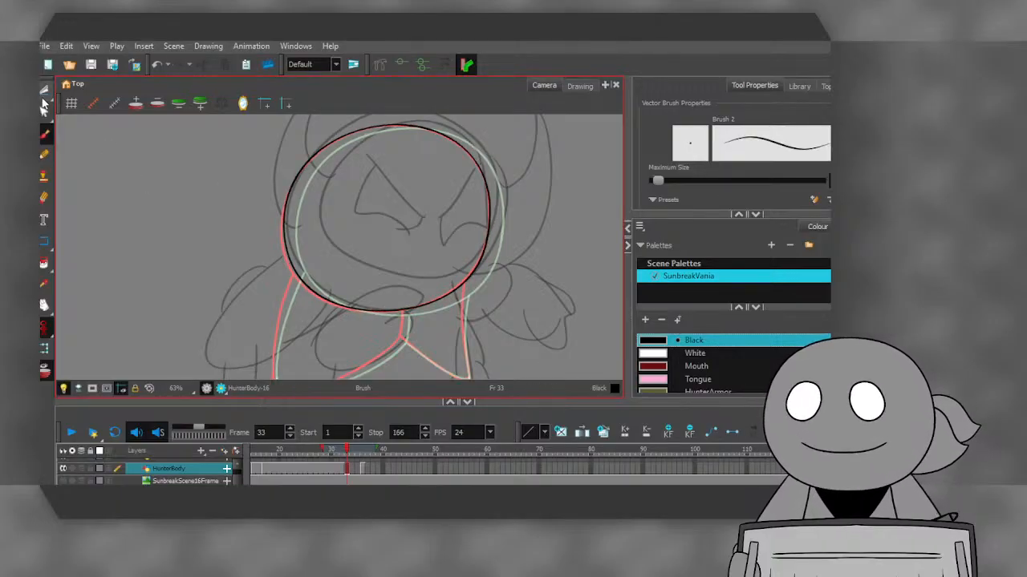
drag(45, 90, 66, 90)
click(72, 89)
click(292, 189)
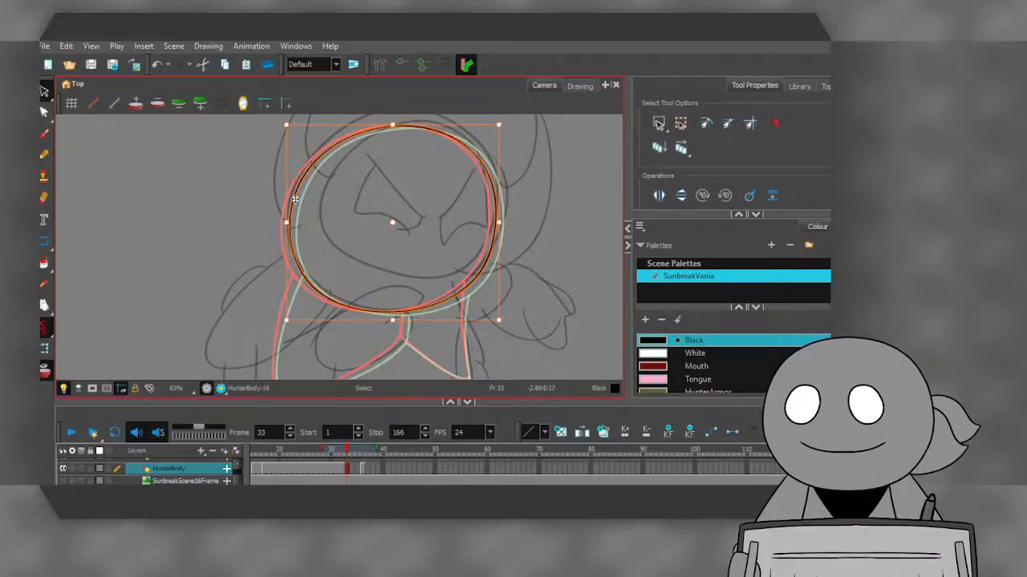
- Nudge the head circle slightly down and deselect it
drag(293, 196, 294, 197)
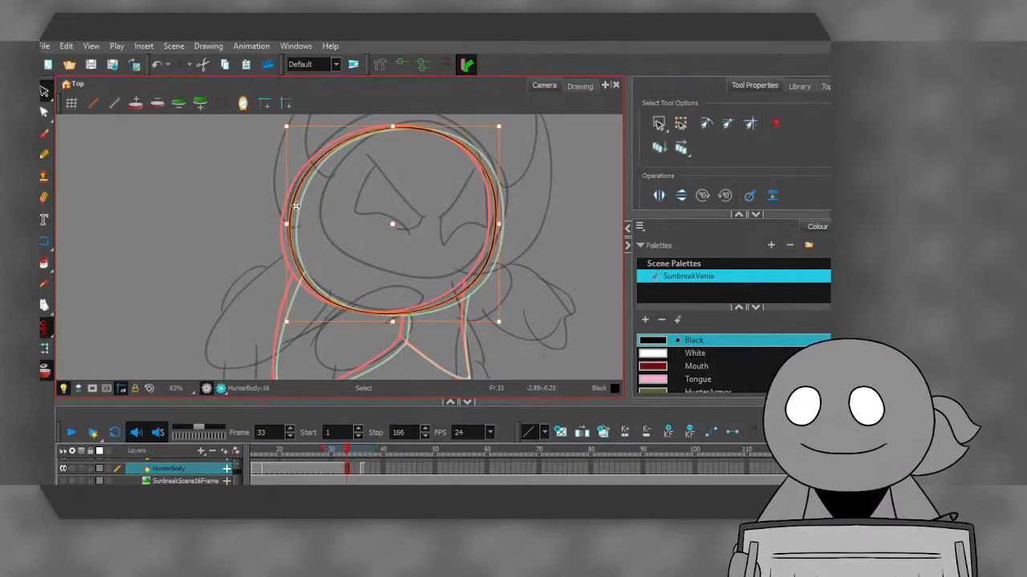
click(239, 213)
scroll(239, 209, down, 2)
scroll(260, 300, up, 4)
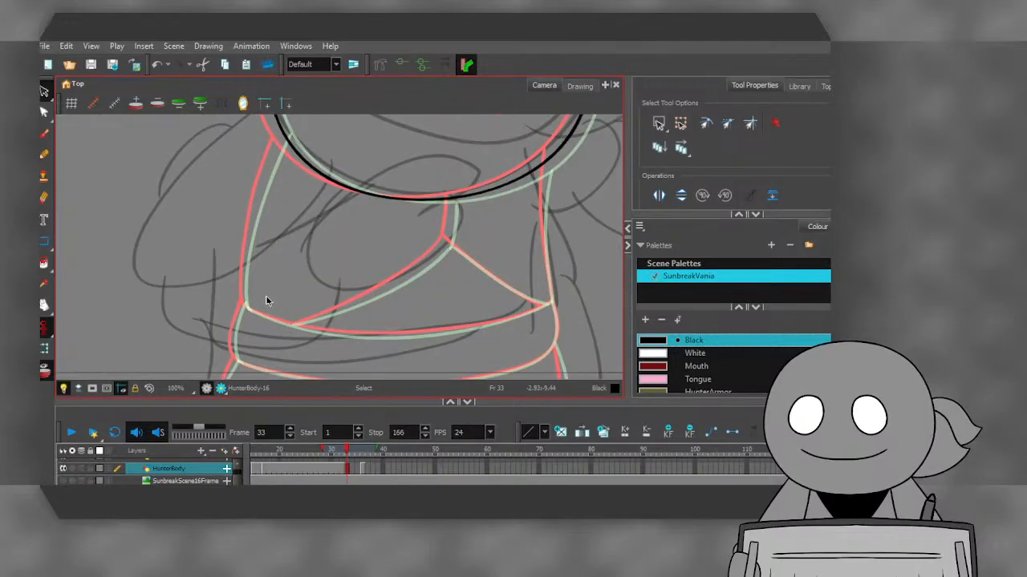
- Ink the torso's left, right and bottom edges plus two chest fold lines
click(46, 136)
mouse_move(280, 130)
mouse_down()
mouse_move(247, 229)
mouse_move(246, 301)
mouse_up()
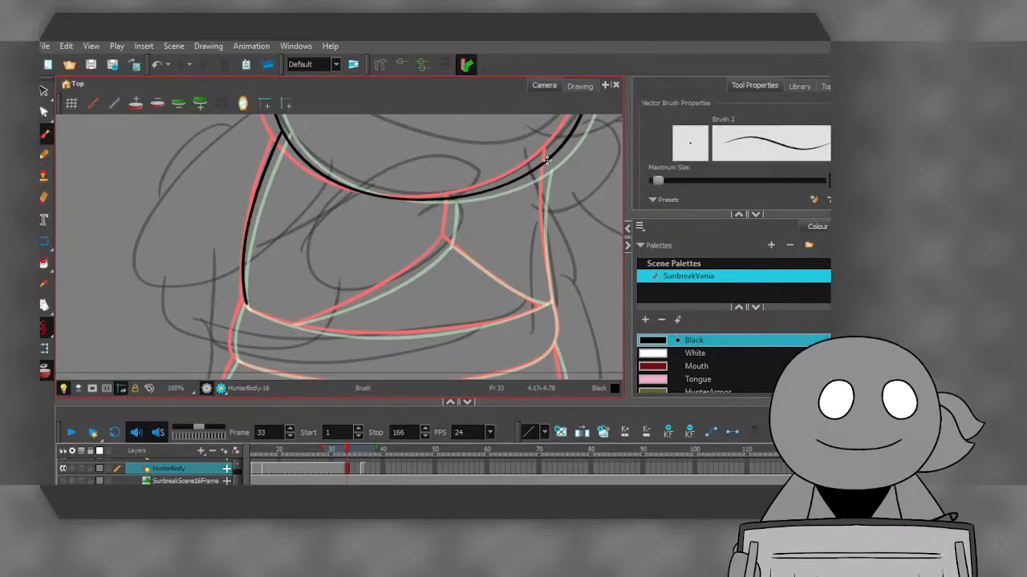
drag(546, 160, 554, 299)
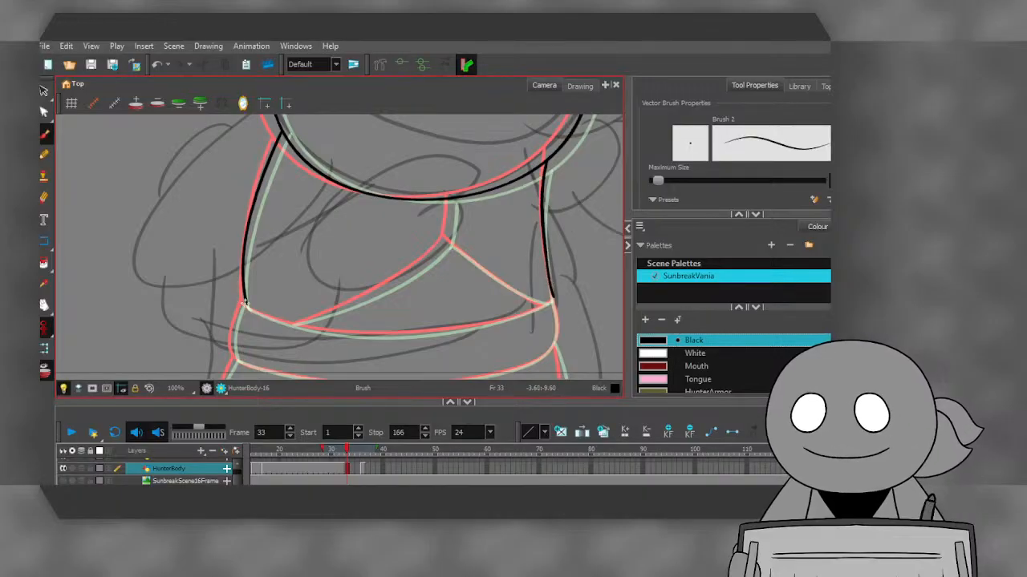
mouse_move(249, 310)
mouse_down()
mouse_move(350, 336)
mouse_move(468, 328)
mouse_move(537, 307)
mouse_up()
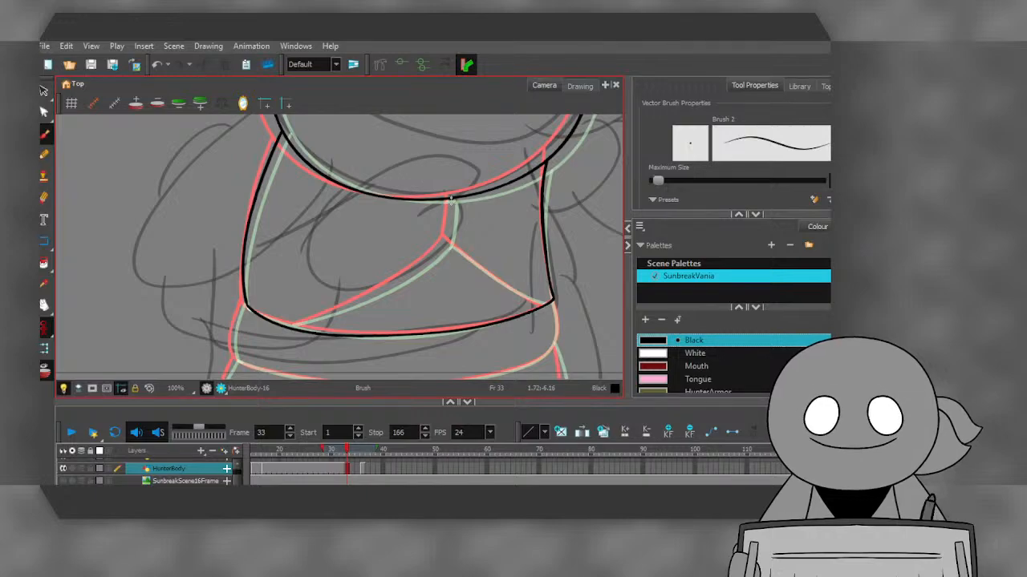
mouse_move(450, 207)
mouse_down()
mouse_move(445, 242)
mouse_move(404, 275)
mouse_move(314, 315)
mouse_up()
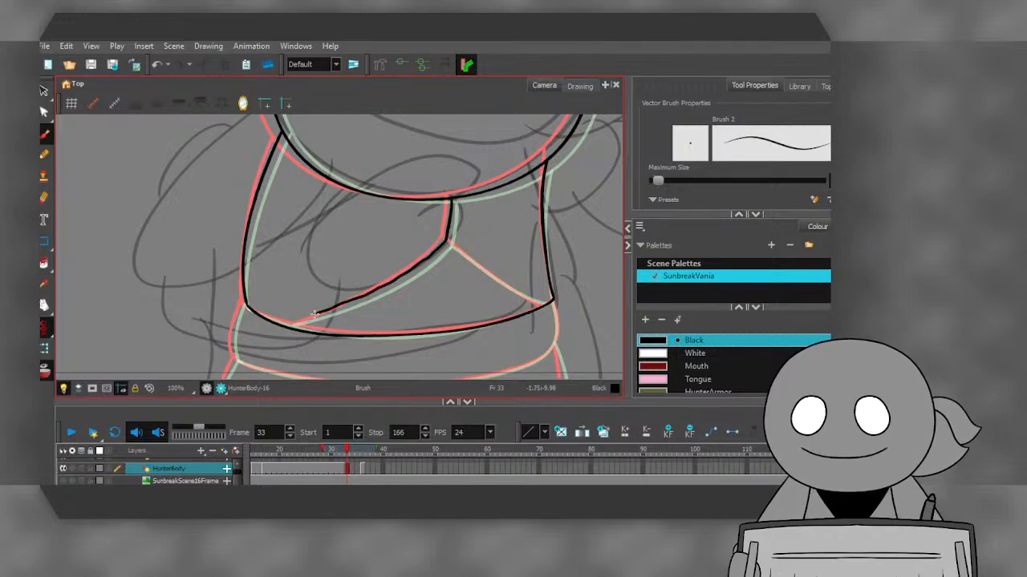
mouse_move(446, 240)
mouse_down()
mouse_move(526, 298)
mouse_move(552, 302)
mouse_up()
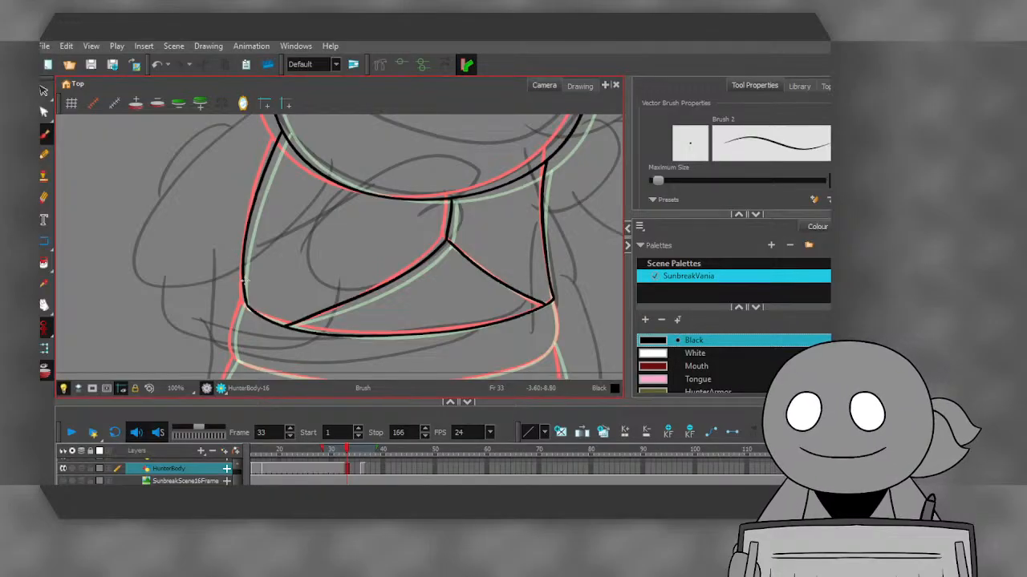
- Ink the lower body's sides, the line between the legs and the bottom hem
mouse_move(261, 330)
mouse_down()
mouse_move(244, 290)
mouse_move(215, 311)
mouse_move(274, 335)
mouse_move(467, 337)
mouse_move(525, 314)
mouse_move(539, 285)
mouse_move(552, 364)
mouse_up()
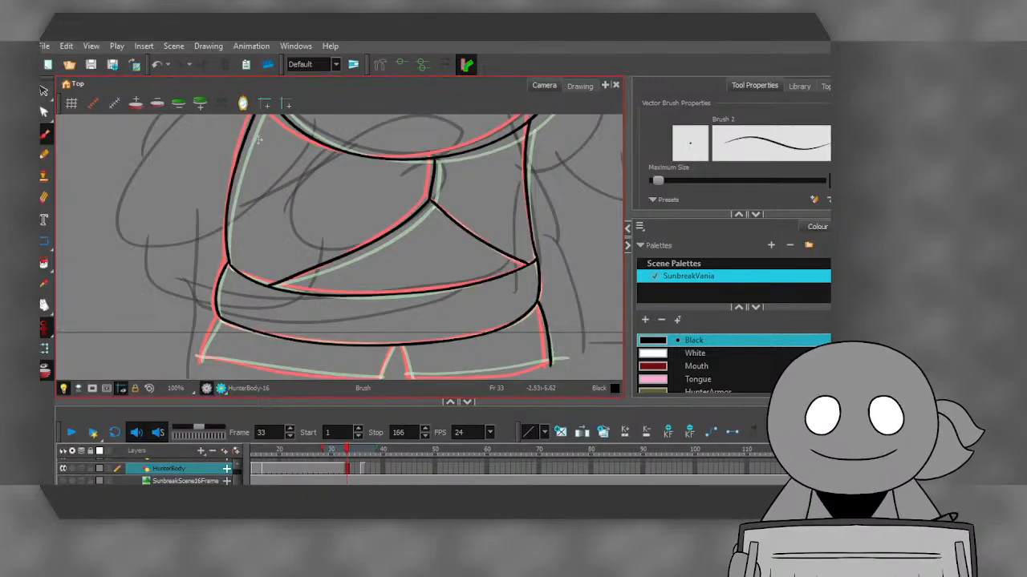
click(160, 64)
drag(537, 302, 551, 365)
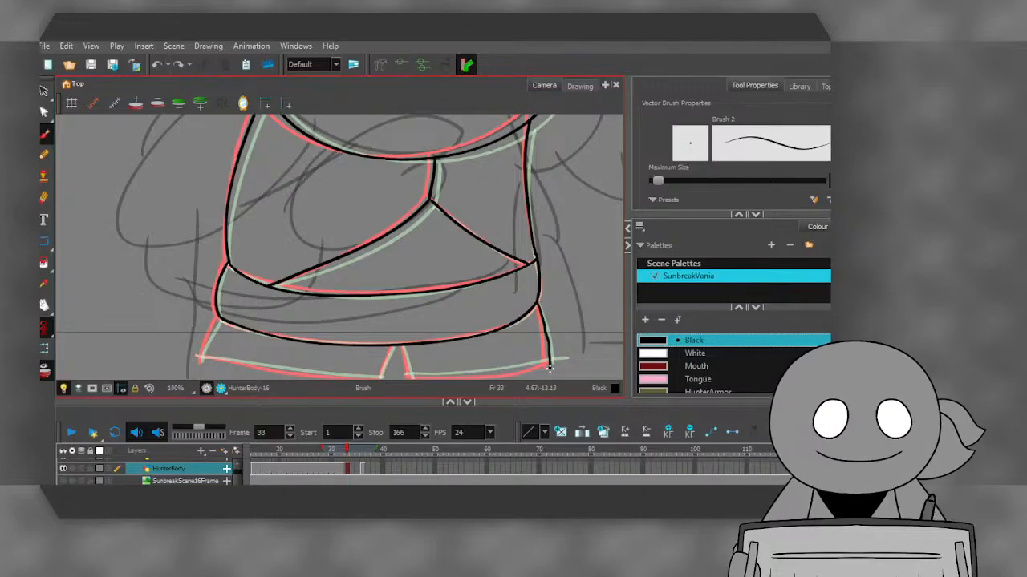
drag(218, 318, 202, 362)
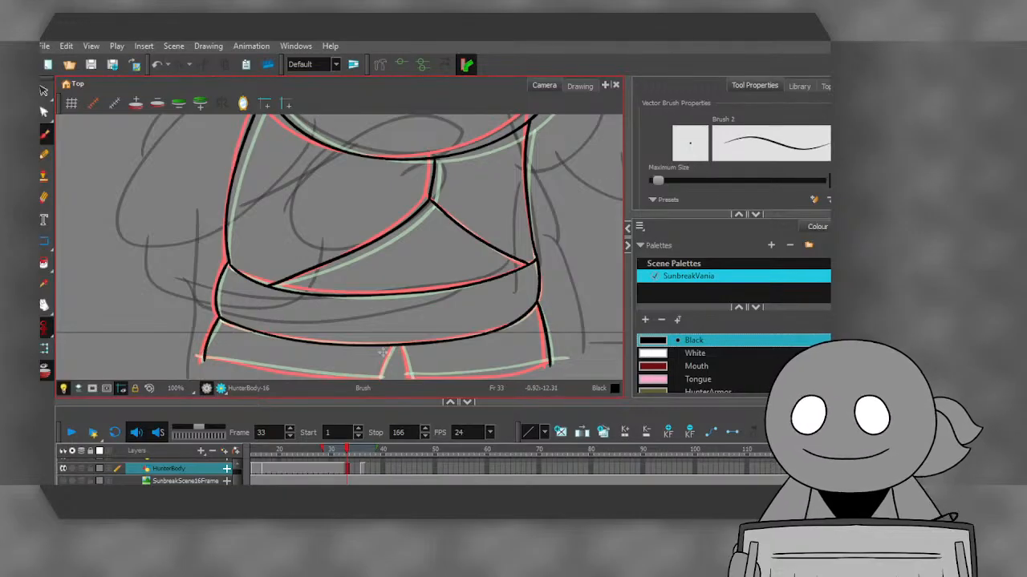
mouse_move(393, 345)
mouse_down()
mouse_move(386, 374)
mouse_move(402, 344)
mouse_move(411, 373)
mouse_up()
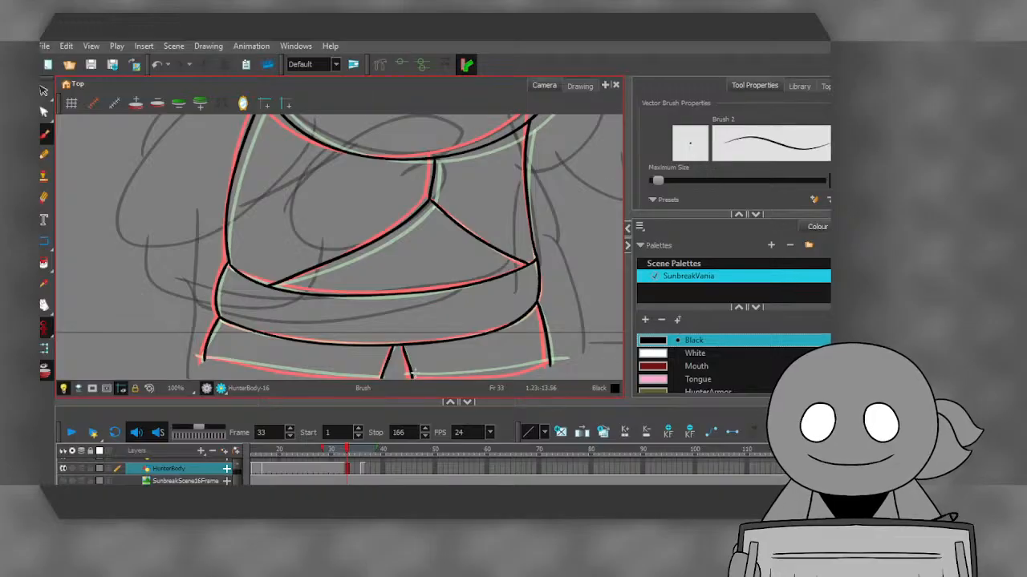
mouse_move(202, 358)
mouse_down()
mouse_move(328, 375)
mouse_move(550, 363)
mouse_up()
scroll(458, 223, up, 4)
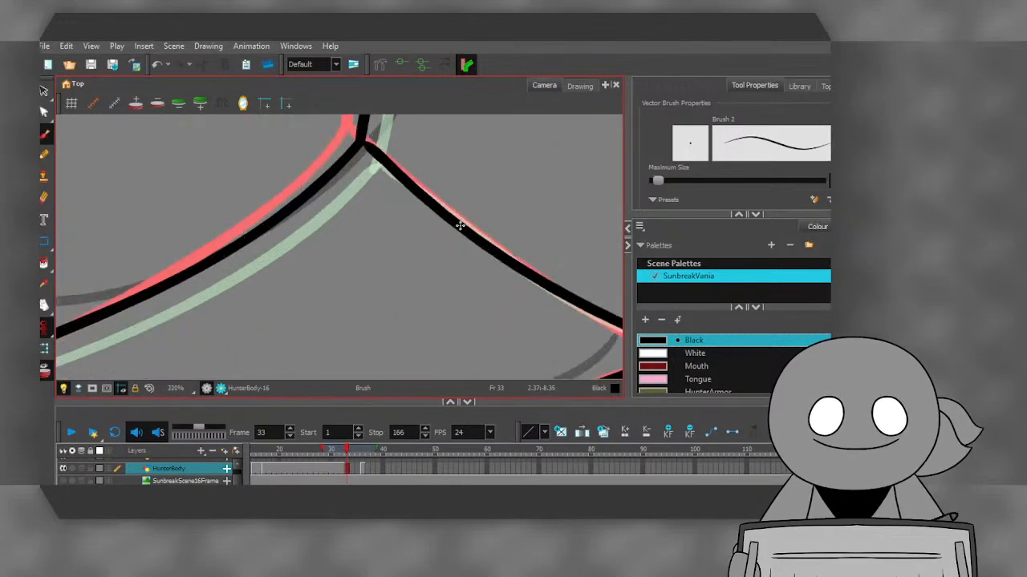
scroll(452, 207, down, 5)
scroll(438, 184, up, 7)
scroll(357, 269, up, 2)
drag(366, 274, 387, 295)
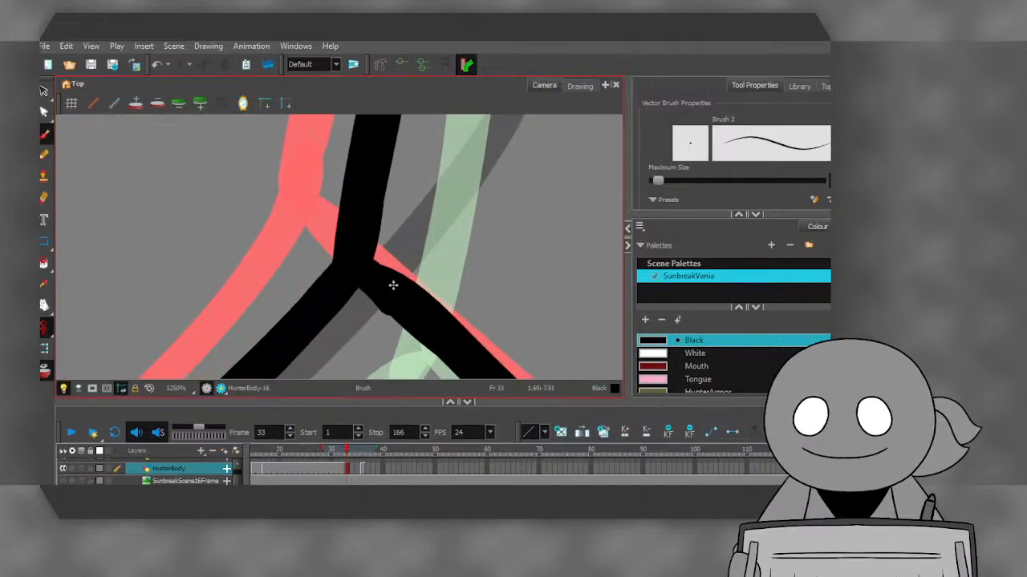
scroll(394, 287, down, 4)
scroll(403, 292, up, 2)
click(158, 65)
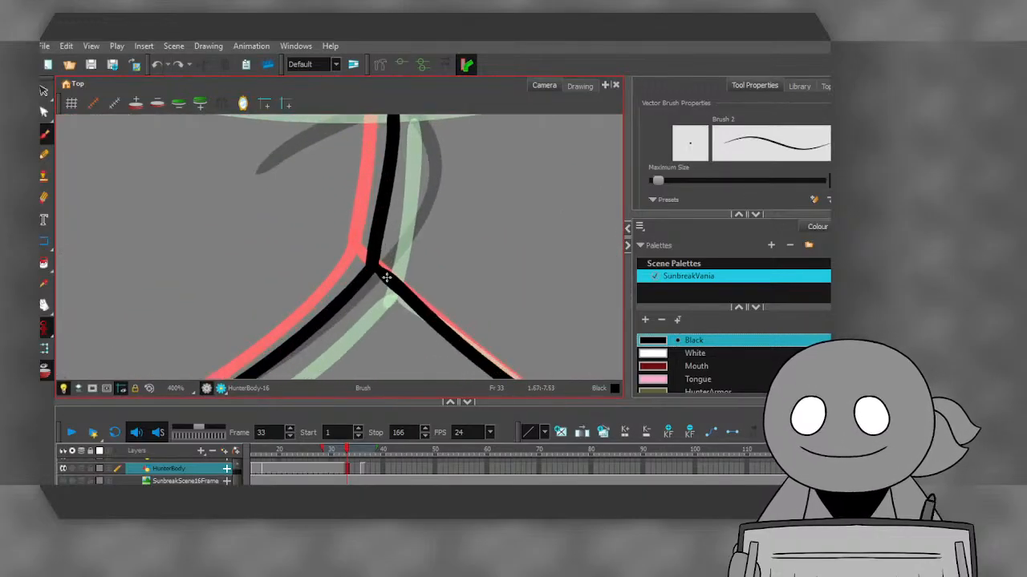
scroll(386, 277, down, 7)
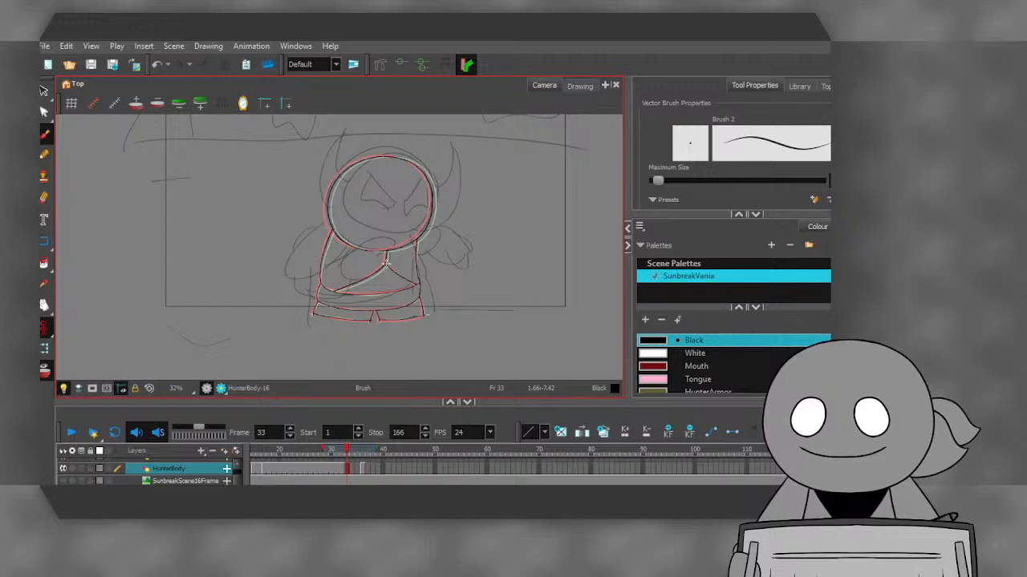
- Move to frame 34 and ink a new black head outline, redrawing the first stroke
key(.)
click(352, 468)
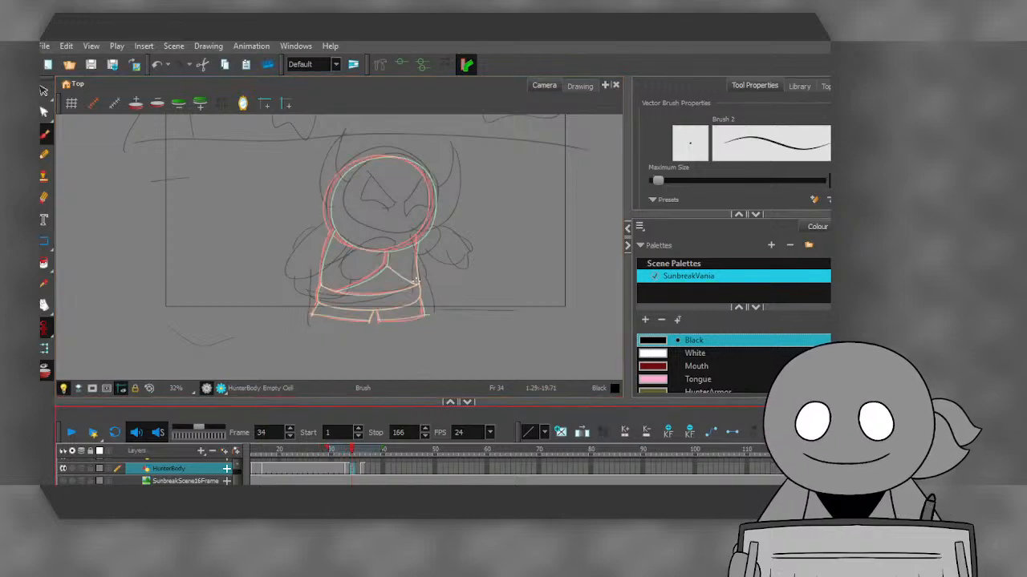
scroll(393, 187, up, 2)
scroll(326, 231, up, 1)
scroll(327, 231, down, 1)
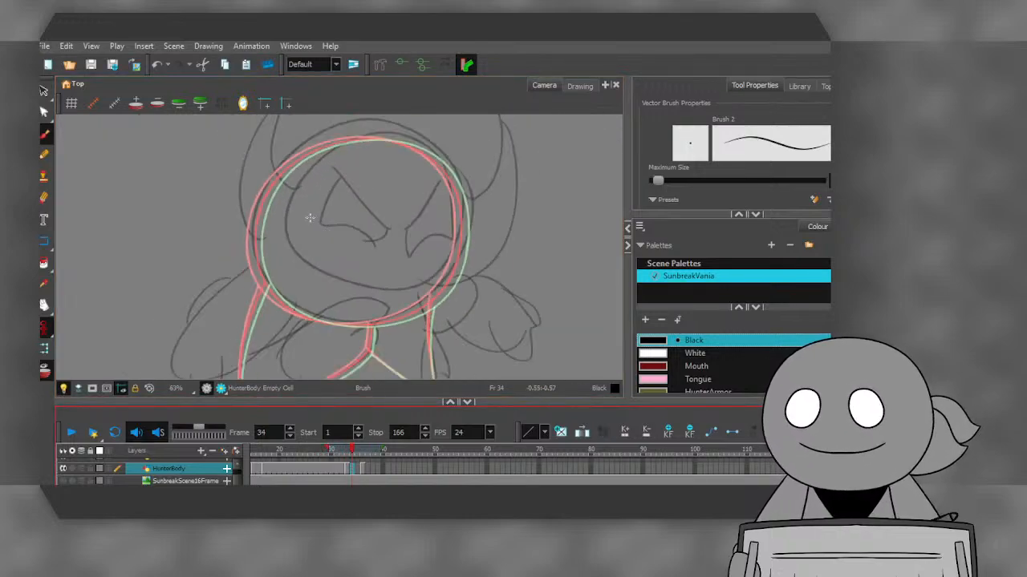
scroll(310, 218, up, 1)
scroll(310, 218, down, 1)
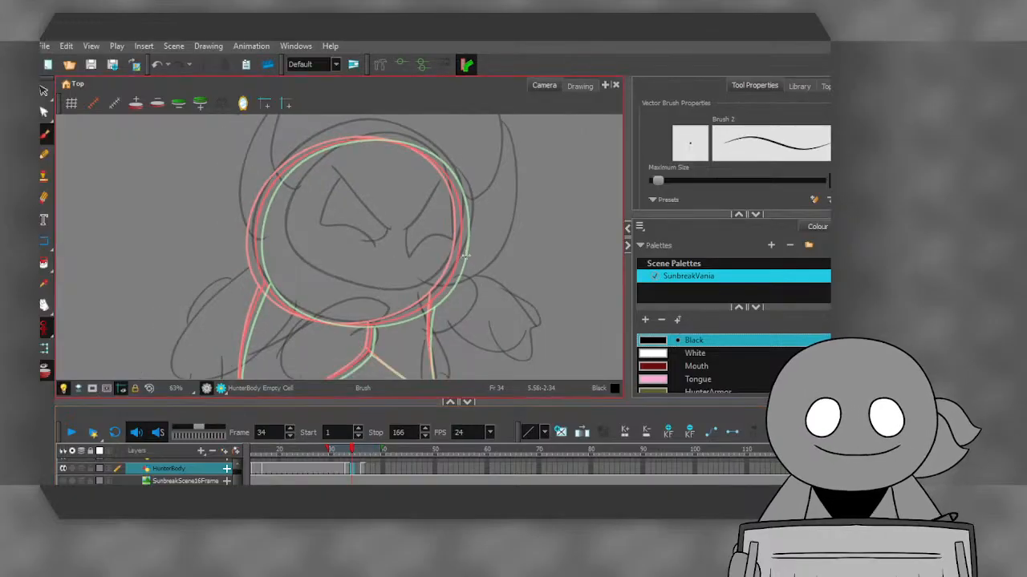
drag(467, 216, 454, 173)
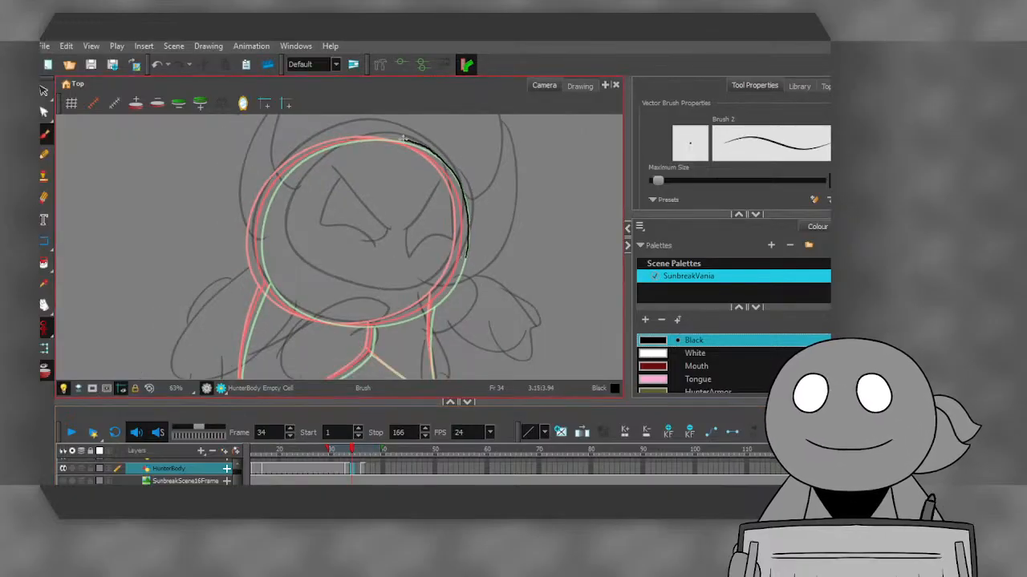
mouse_move(405, 138)
mouse_down()
mouse_move(328, 148)
mouse_move(281, 175)
mouse_up()
key(ctrl+z)
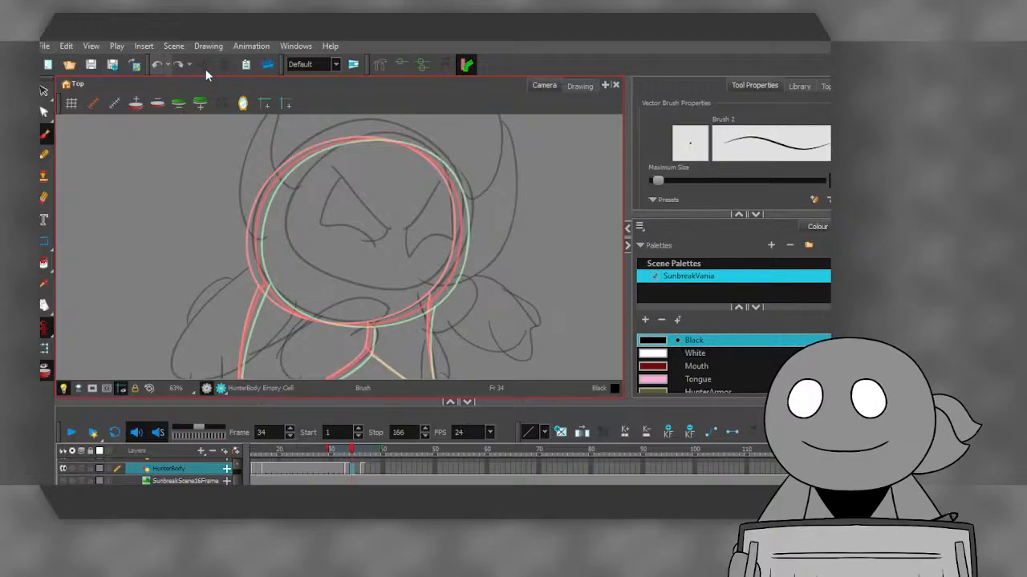
mouse_move(465, 252)
mouse_down()
mouse_move(457, 191)
mouse_move(436, 154)
mouse_up()
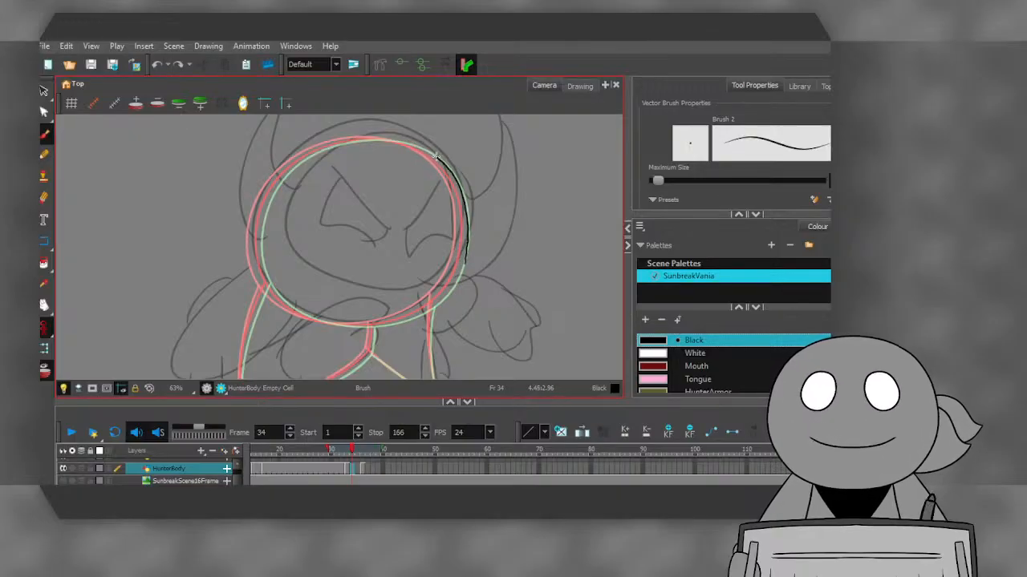
mouse_move(374, 140)
mouse_down()
mouse_move(322, 150)
mouse_move(279, 177)
mouse_up()
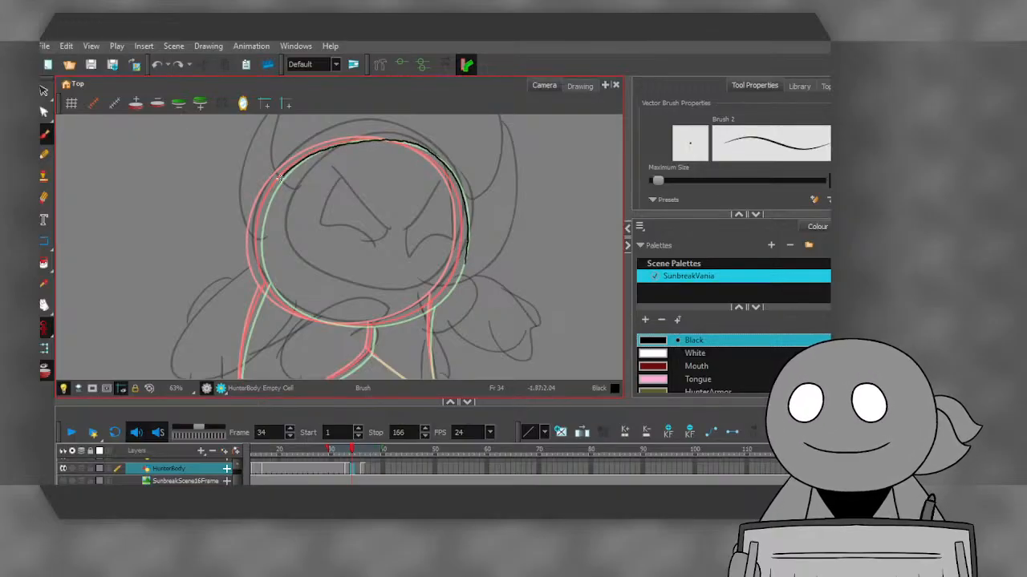
mouse_move(264, 267)
mouse_down()
mouse_move(298, 306)
mouse_move(343, 321)
mouse_move(429, 309)
mouse_move(459, 282)
mouse_move(465, 249)
mouse_up()
scroll(192, 227, down, 3)
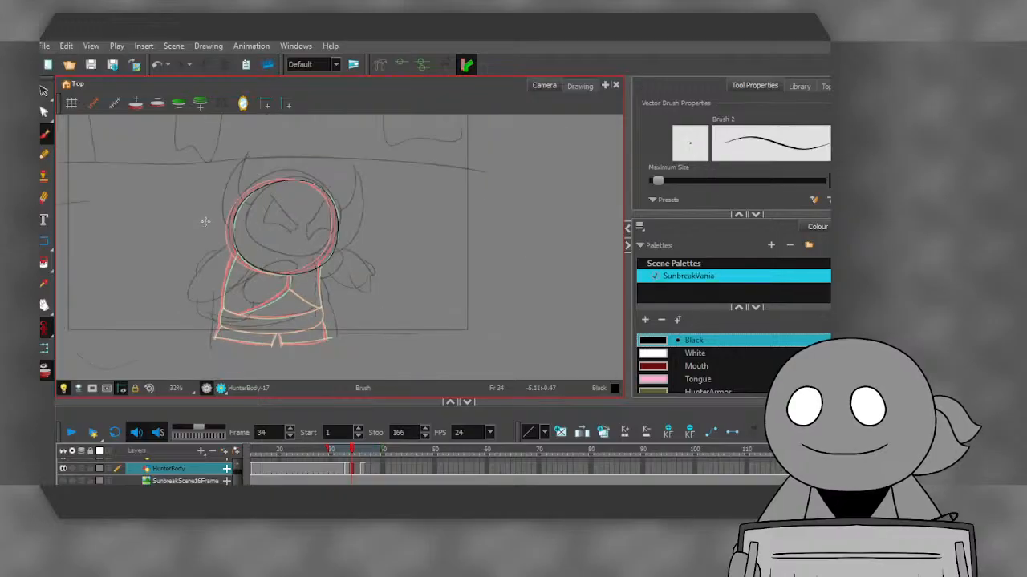
scroll(207, 218, up, 2)
- Select the new head circle and nudge it left onto the red guide
click(44, 91)
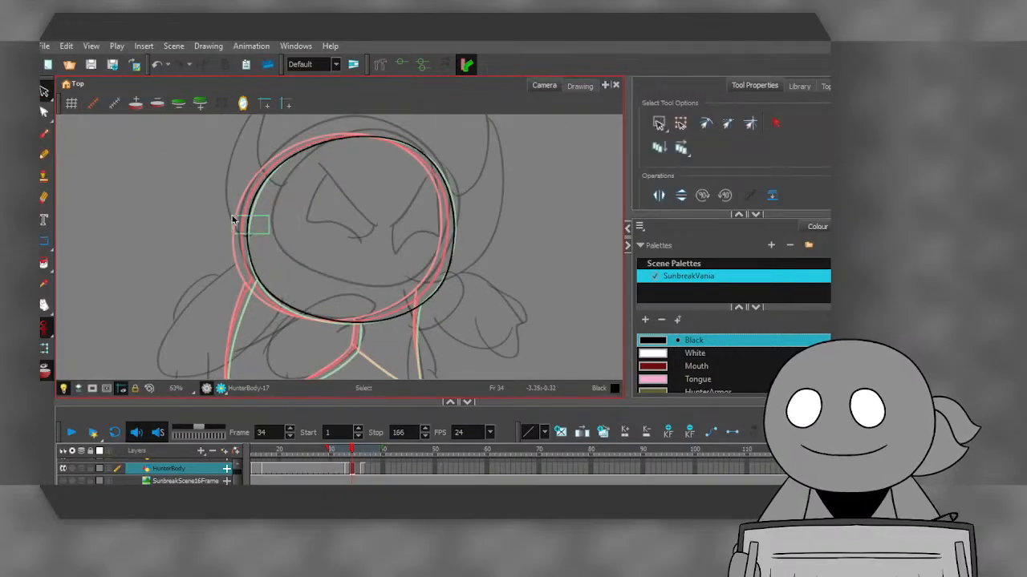
scroll(252, 218, up, 2)
drag(233, 218, 247, 216)
click(268, 227)
scroll(247, 218, down, 5)
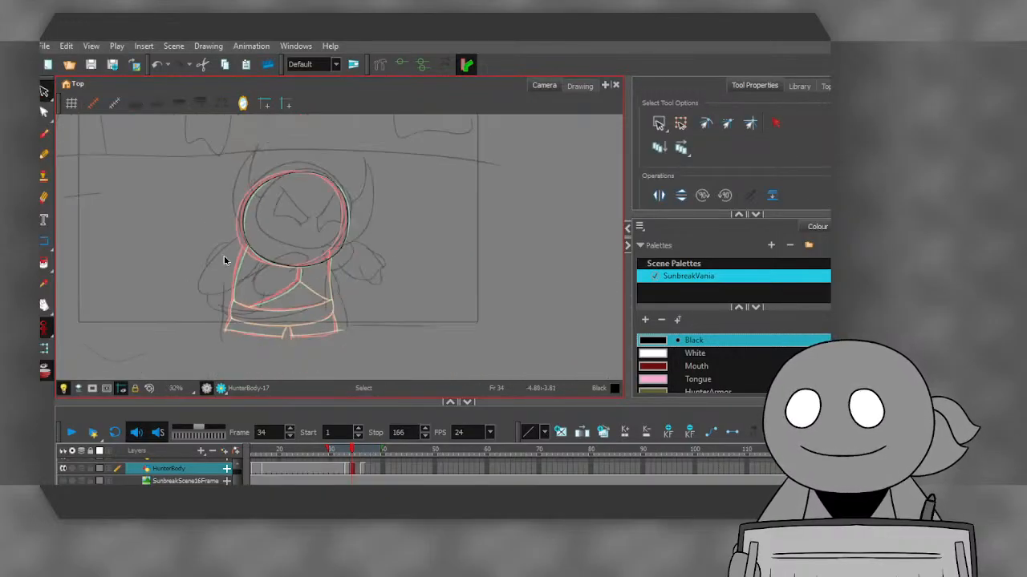
scroll(225, 261, up, 4)
- With the black vector brush, ink the left and right torso lines and the torso's bottom edge on frame 34
click(44, 134)
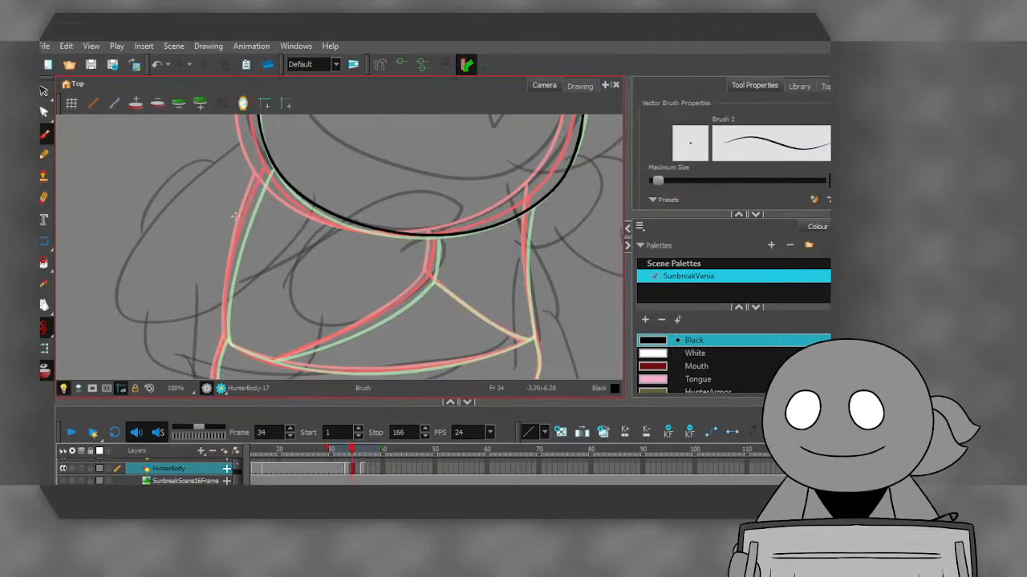
mouse_move(265, 175)
mouse_down()
mouse_move(235, 256)
mouse_move(229, 341)
mouse_up()
drag(530, 211, 534, 337)
scroll(247, 206, down, 1)
scroll(367, 352, up, 3)
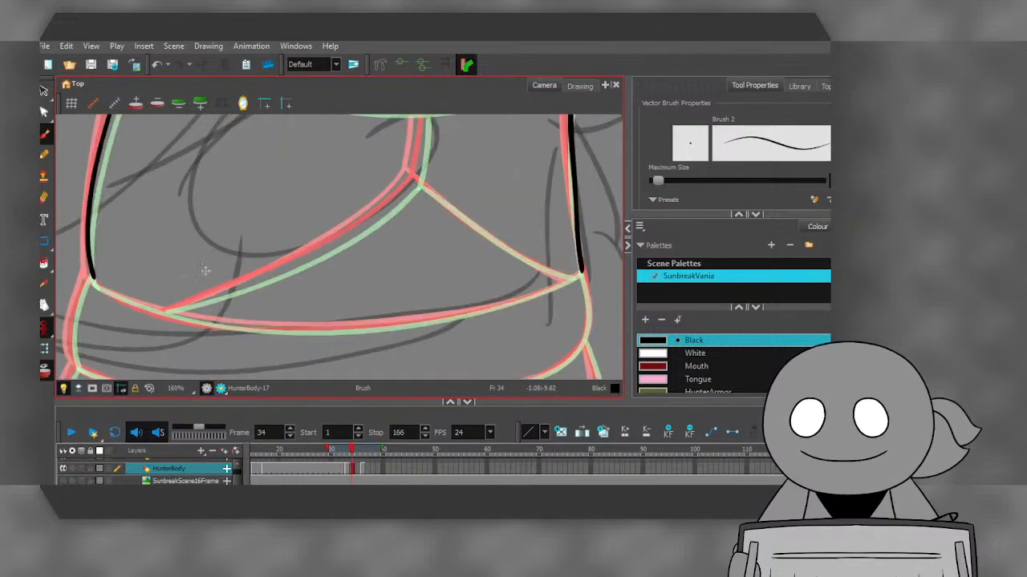
mouse_move(103, 286)
mouse_down()
mouse_move(192, 322)
mouse_move(295, 329)
mouse_move(457, 314)
mouse_move(581, 273)
mouse_up()
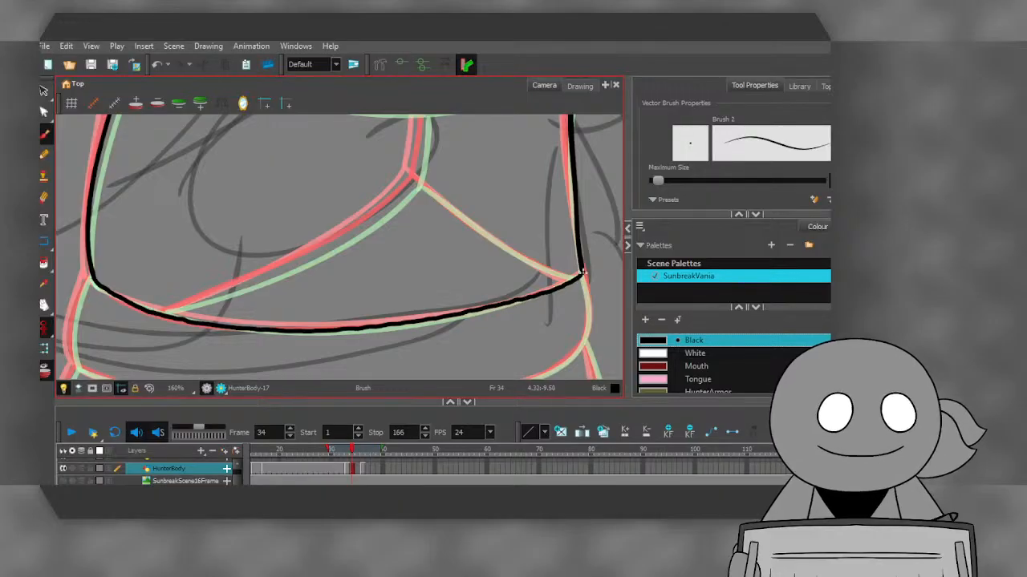
scroll(252, 298, down, 2)
scroll(250, 230, up, 1)
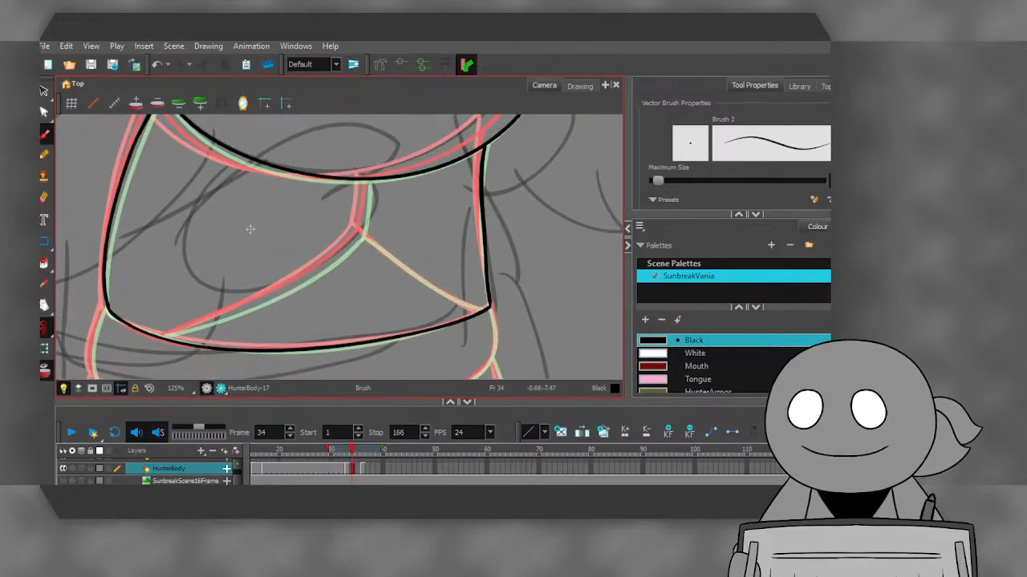
scroll(329, 195, up, 1)
- Ink the torso's slanted left line, redrawing it once, and the line from the centre junction to the right corner
mouse_move(389, 167)
mouse_down()
mouse_move(376, 240)
mouse_move(353, 263)
mouse_move(256, 318)
mouse_move(126, 367)
mouse_up()
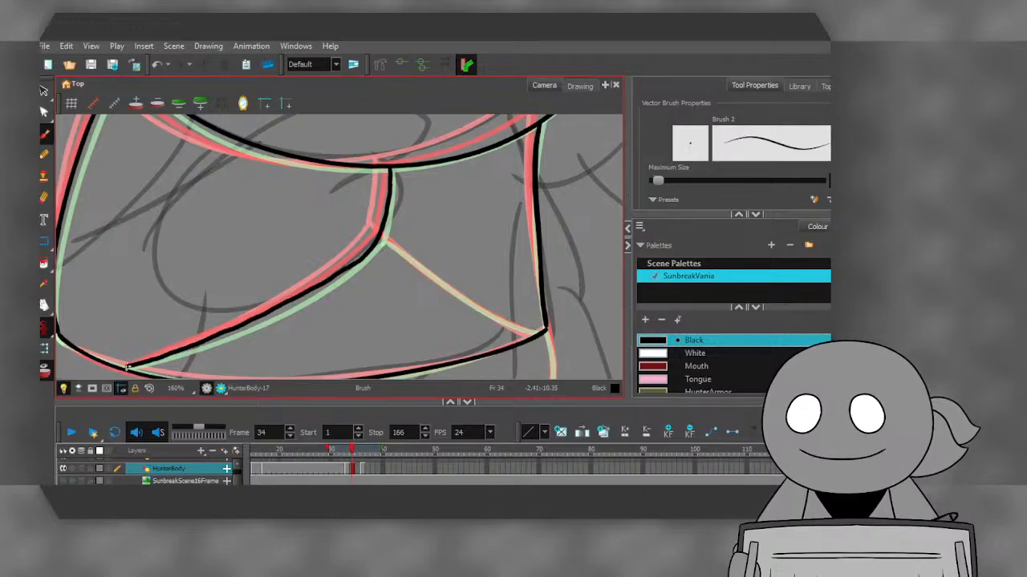
click(156, 65)
mouse_move(389, 169)
mouse_down()
mouse_move(381, 243)
mouse_move(341, 273)
mouse_move(122, 370)
mouse_up()
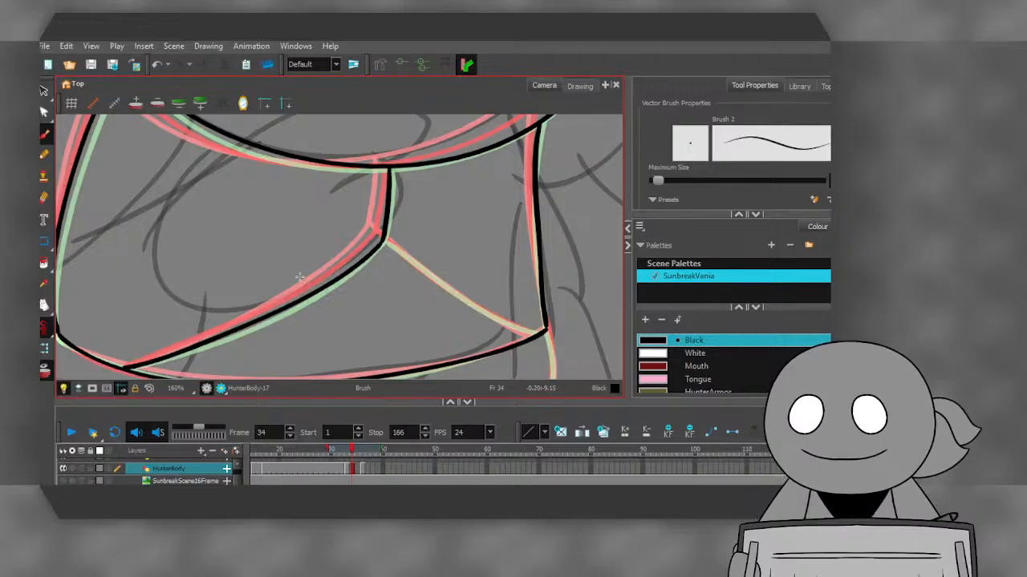
mouse_move(383, 238)
mouse_down()
mouse_move(442, 288)
mouse_move(542, 327)
mouse_up()
scroll(269, 213, down, 4)
scroll(183, 265, up, 3)
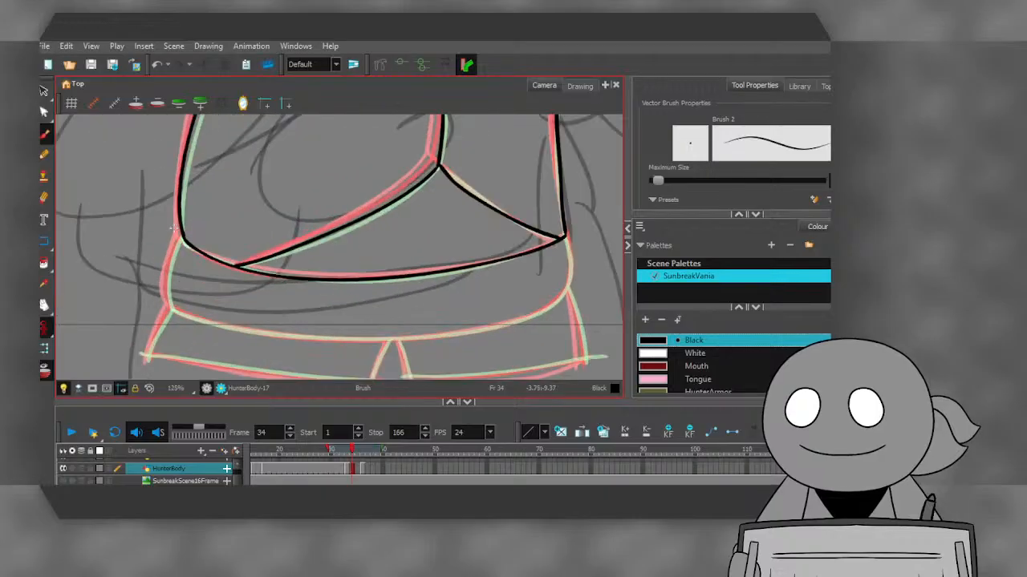
- Ink the left contour, lower belt line, right leg contour and the skirt's lower edge in black
mouse_move(182, 235)
mouse_down()
mouse_move(165, 311)
mouse_move(280, 332)
mouse_move(416, 339)
mouse_move(522, 323)
mouse_move(563, 294)
mouse_move(563, 236)
mouse_up()
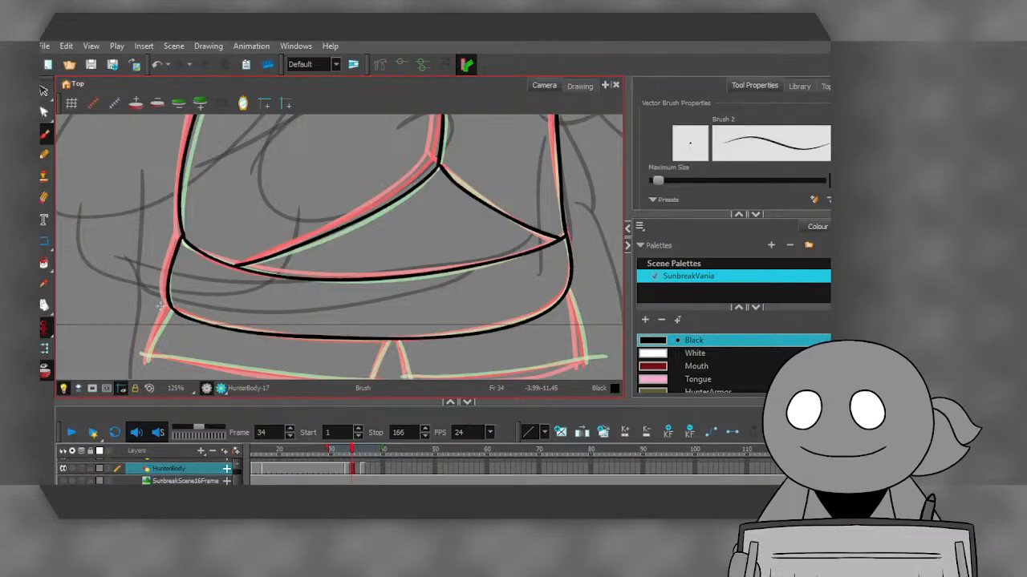
drag(171, 308, 145, 363)
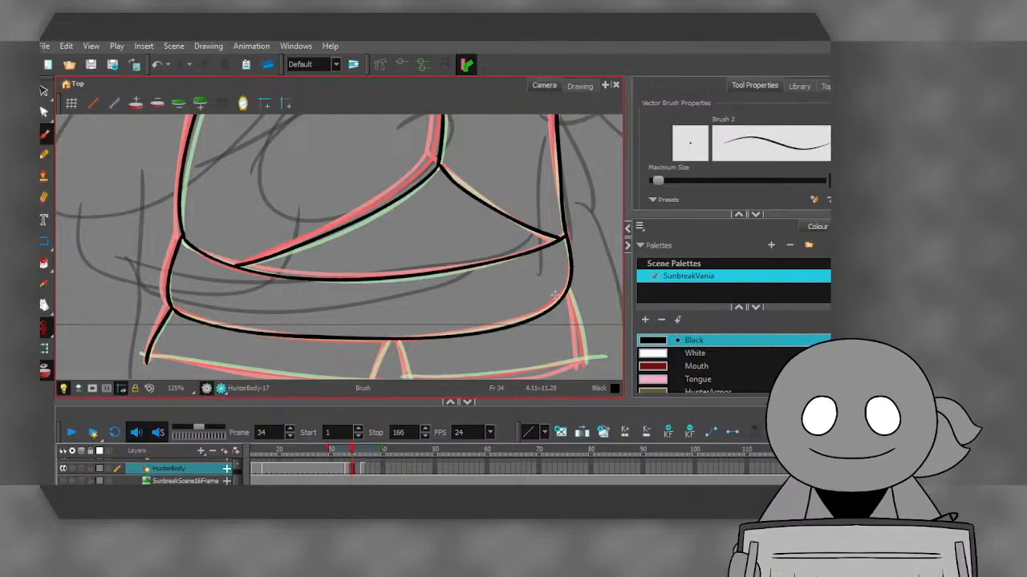
drag(568, 286, 576, 314)
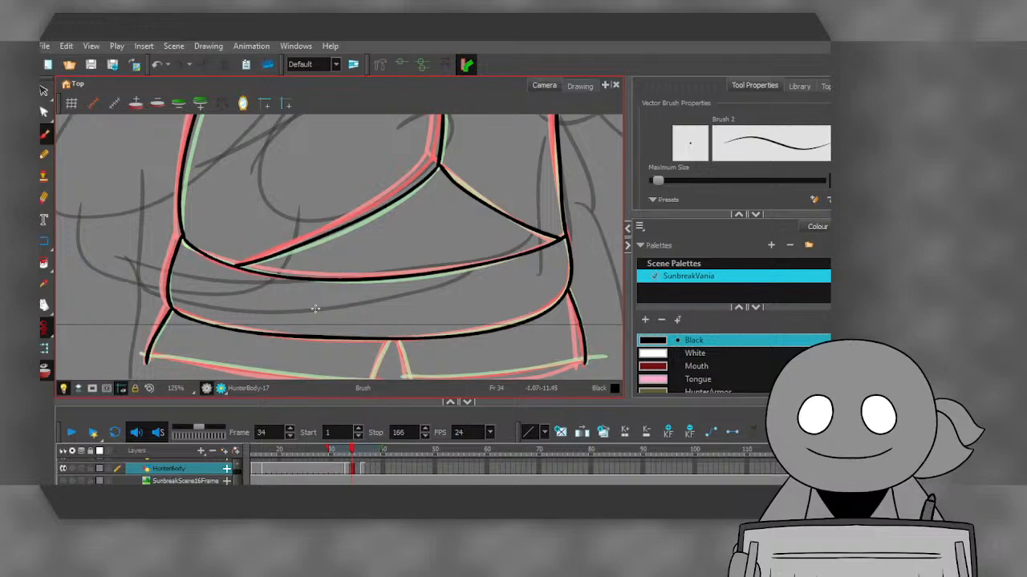
scroll(383, 337, down, 3)
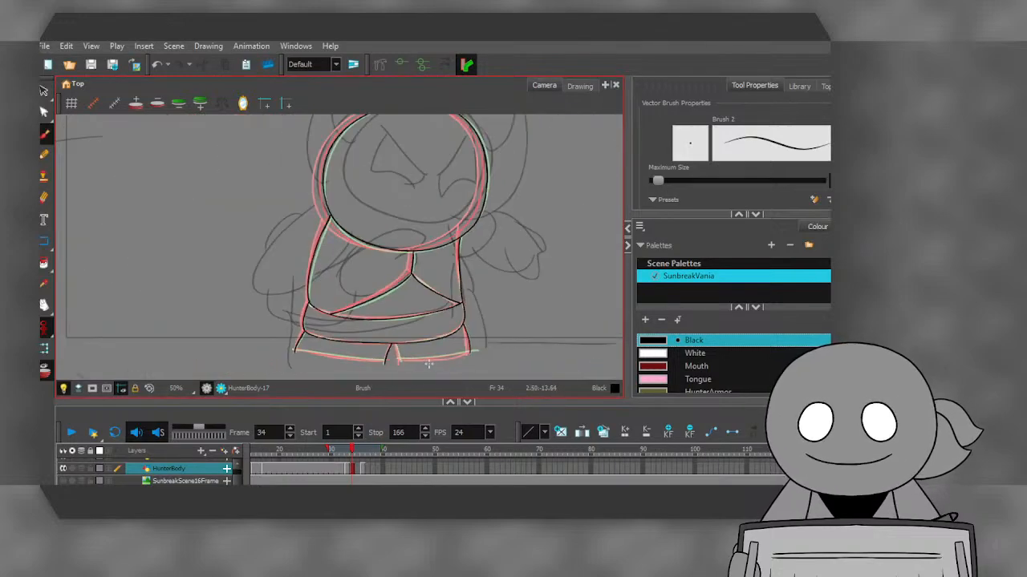
scroll(429, 364, up, 5)
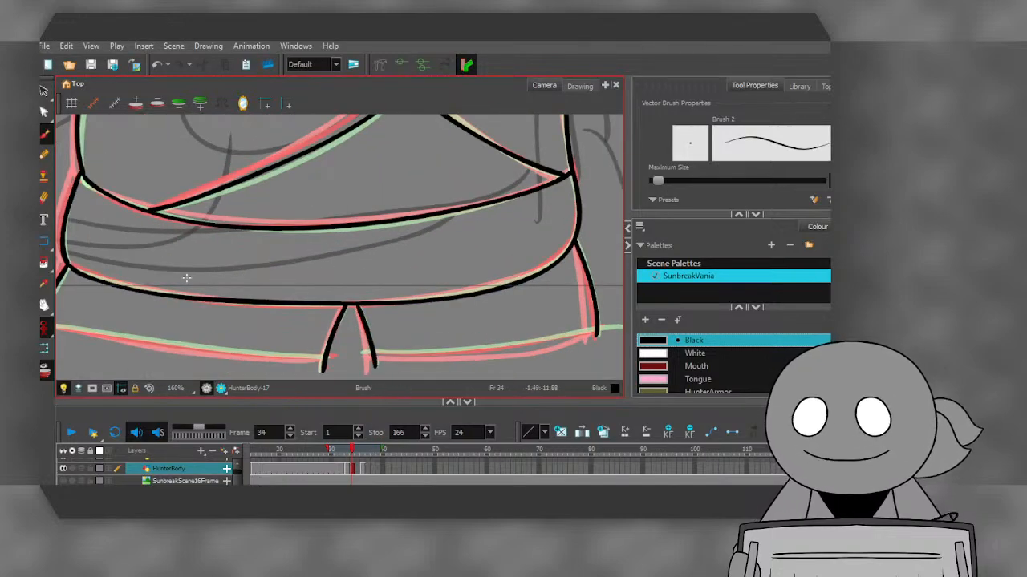
scroll(188, 275, down, 3)
scroll(80, 325, up, 2)
mouse_move(81, 325)
mouse_down()
mouse_move(281, 353)
mouse_move(526, 327)
mouse_up()
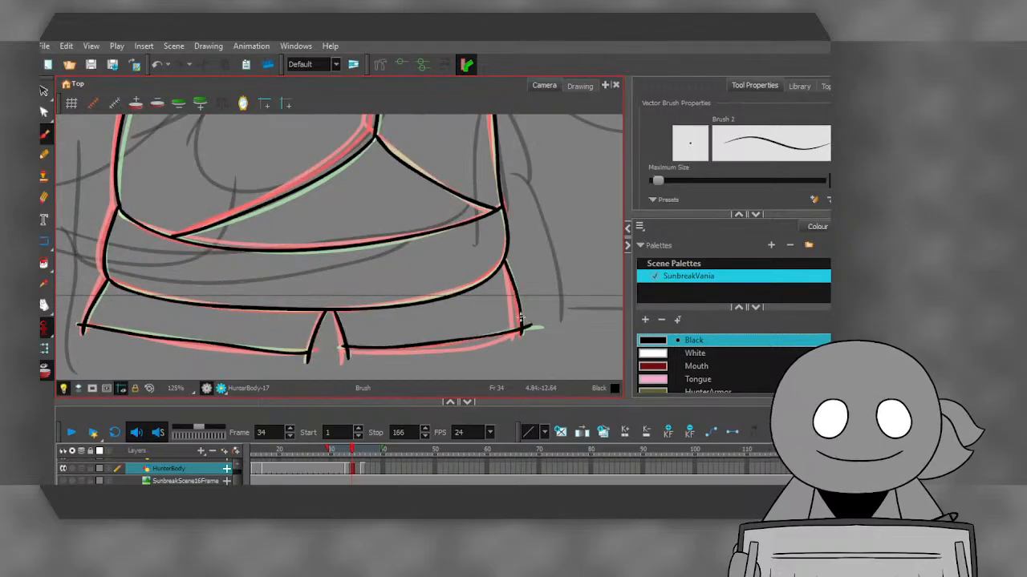
scroll(452, 321, down, 5)
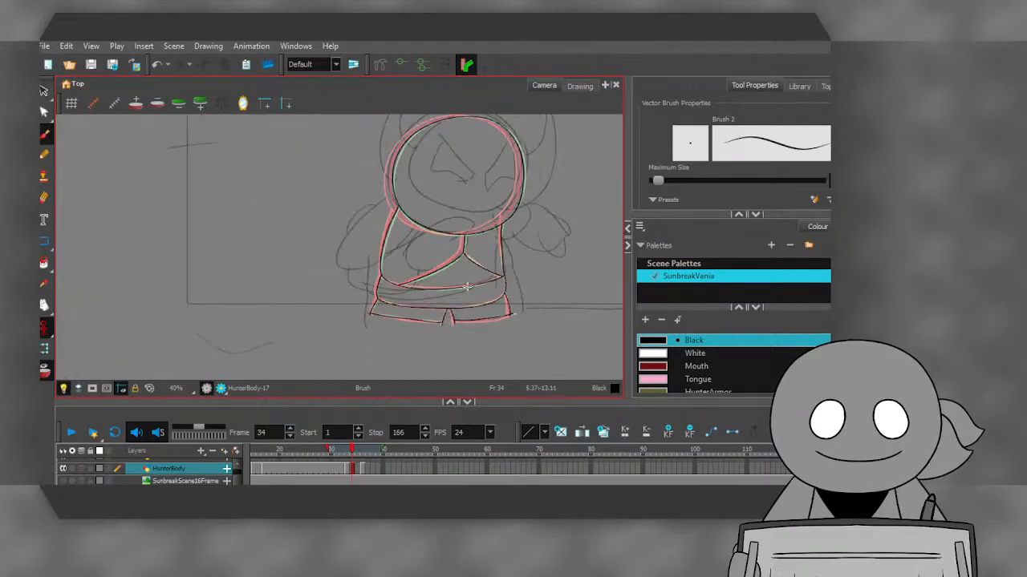
- Scrub the HunterBody timeline from frame 24 forward, stopping on the frame 75 drawing
click(355, 474)
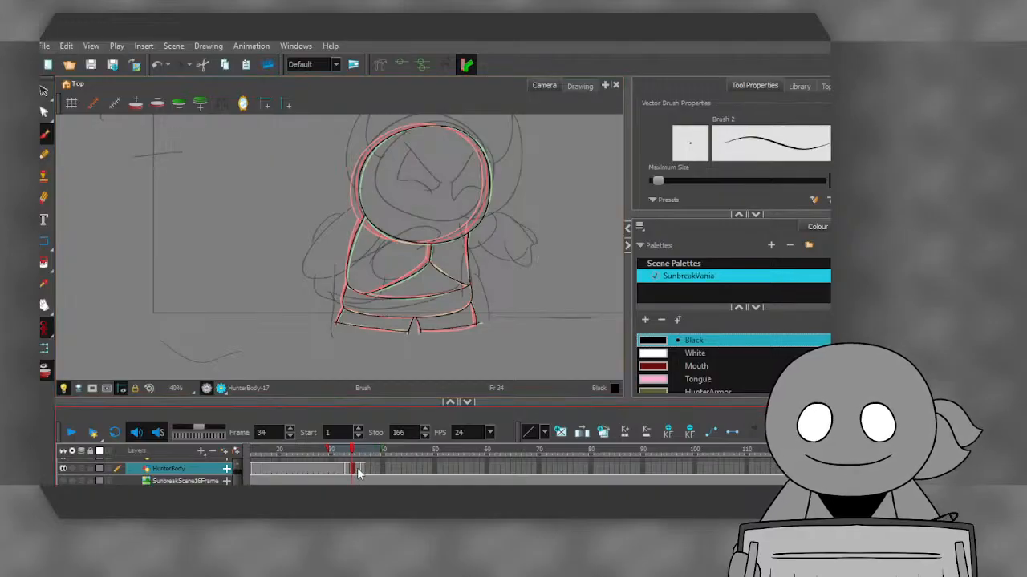
click(360, 473)
click(298, 453)
mouse_move(298, 453)
mouse_down()
mouse_move(433, 452)
mouse_move(454, 456)
mouse_move(409, 454)
mouse_move(479, 464)
mouse_move(281, 466)
mouse_move(463, 480)
mouse_move(606, 477)
mouse_move(643, 466)
mouse_move(631, 475)
mouse_up()
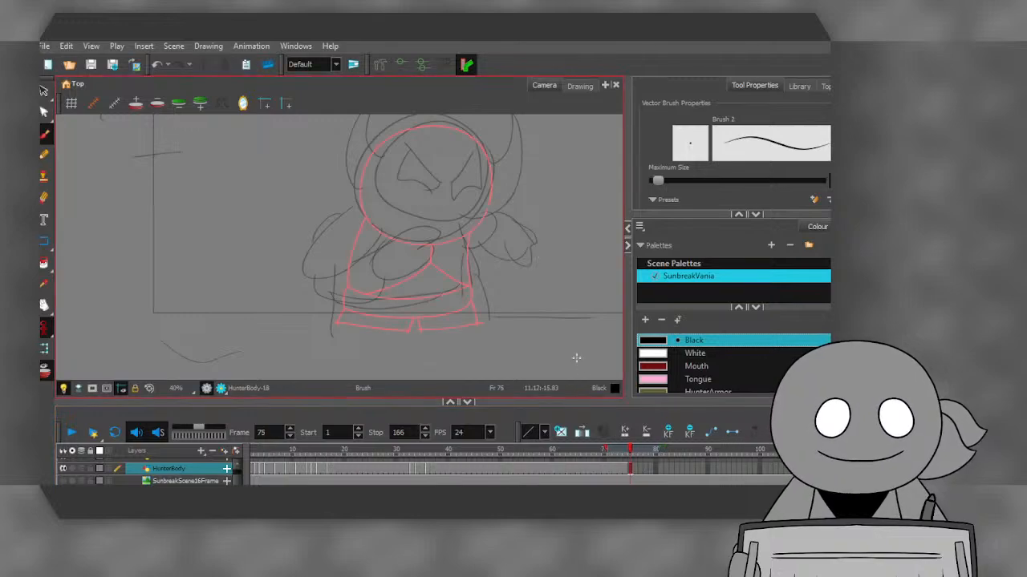
- Delete the HunterBody drawing at frame 75, then play the animation from frame 1
click(631, 475)
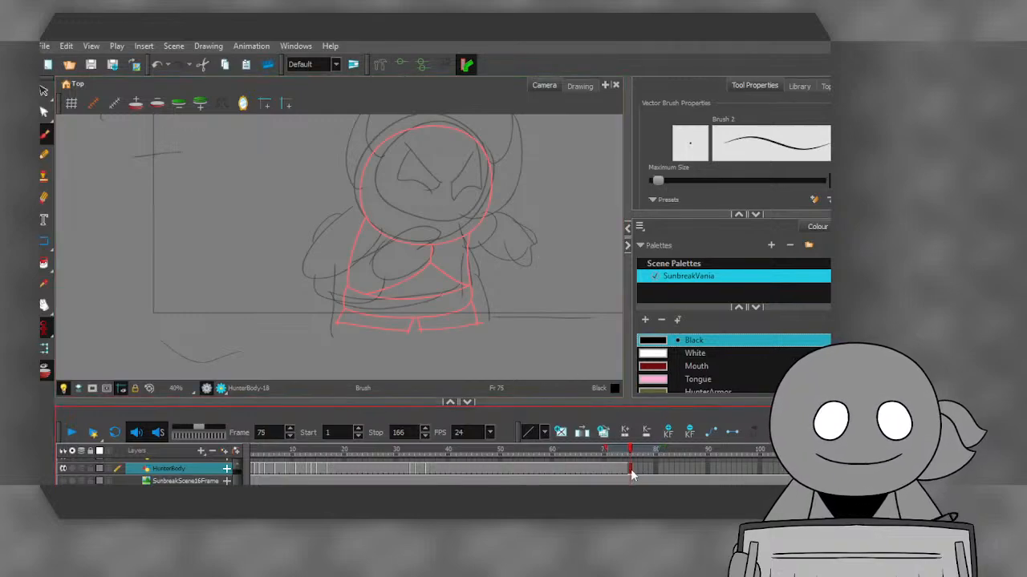
key(Delete)
drag(529, 450, 204, 442)
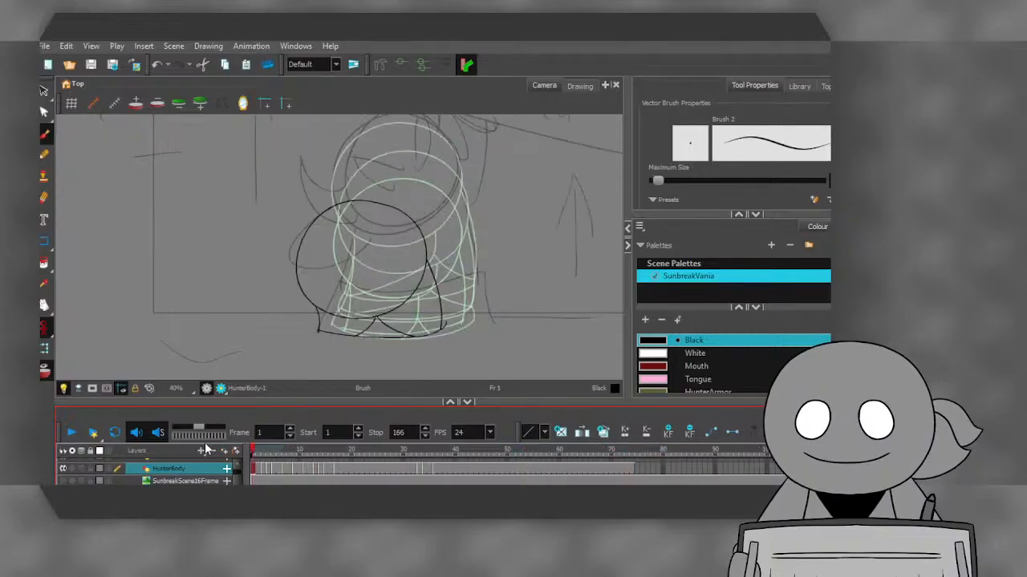
click(72, 433)
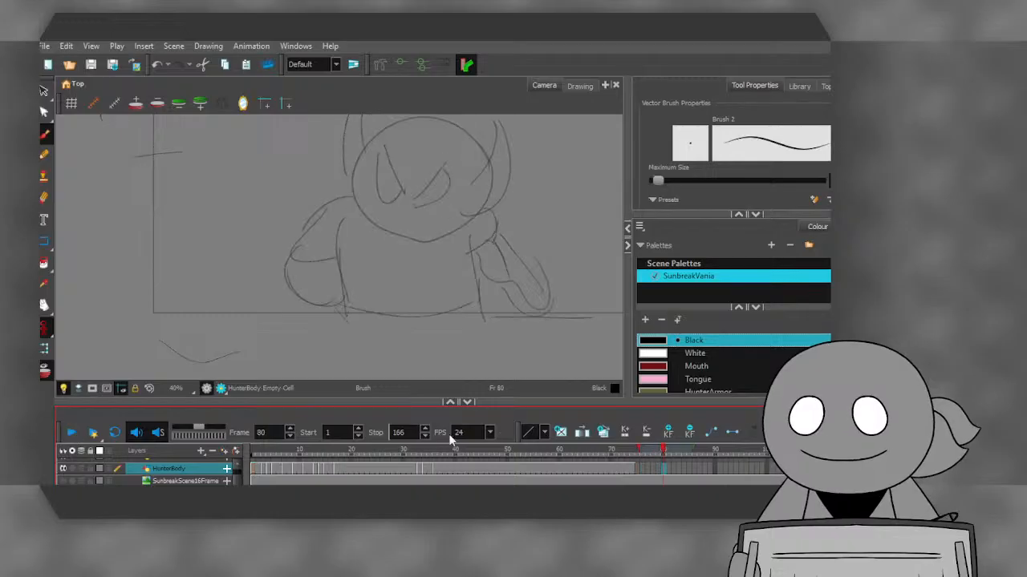
- Review the animation by scrubbing frames 21–64 and playing it back from the start
click(507, 454)
drag(543, 456, 399, 454)
click(64, 433)
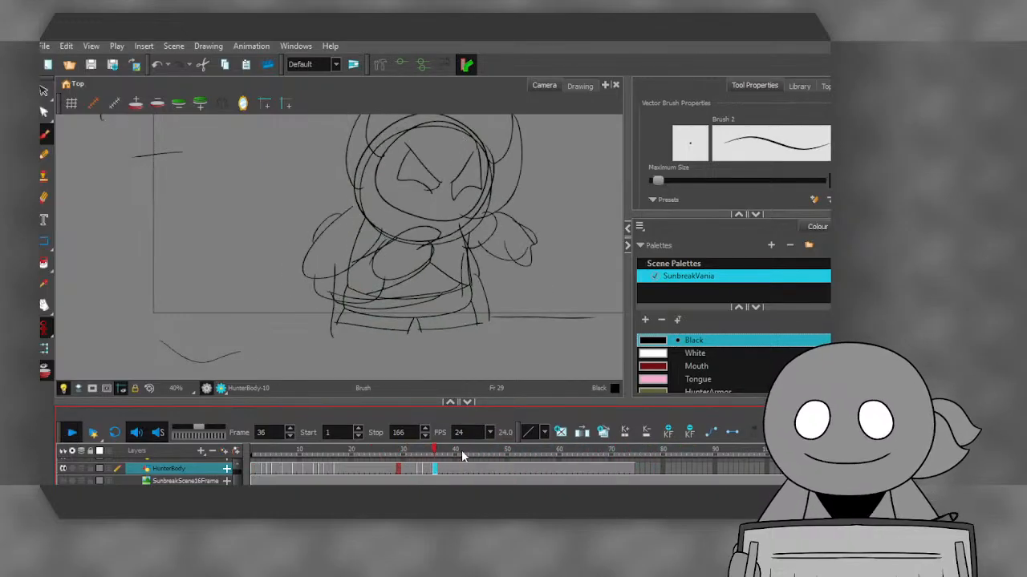
click(74, 433)
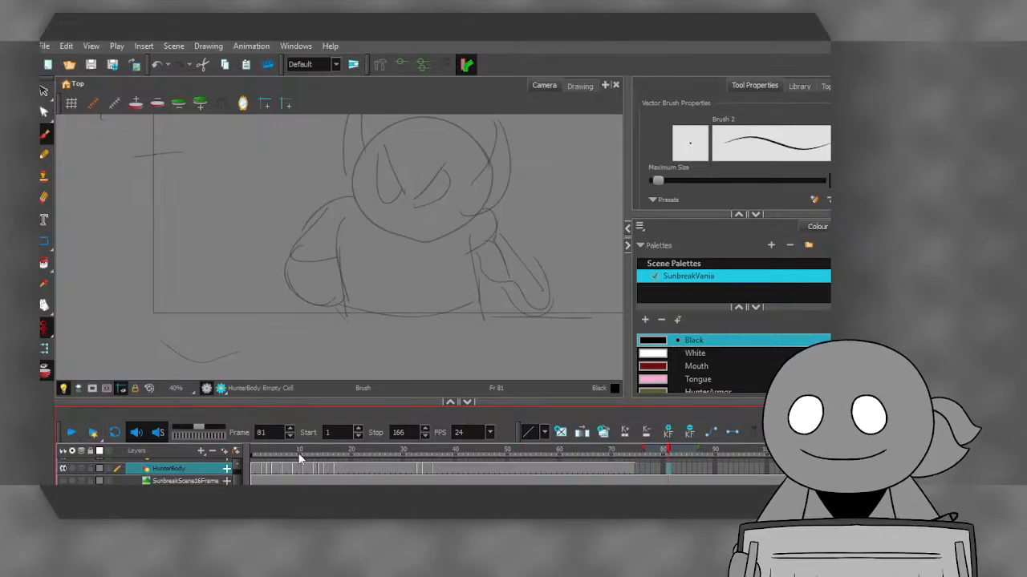
click(359, 452)
drag(363, 450, 486, 450)
drag(581, 458, 255, 452)
click(69, 433)
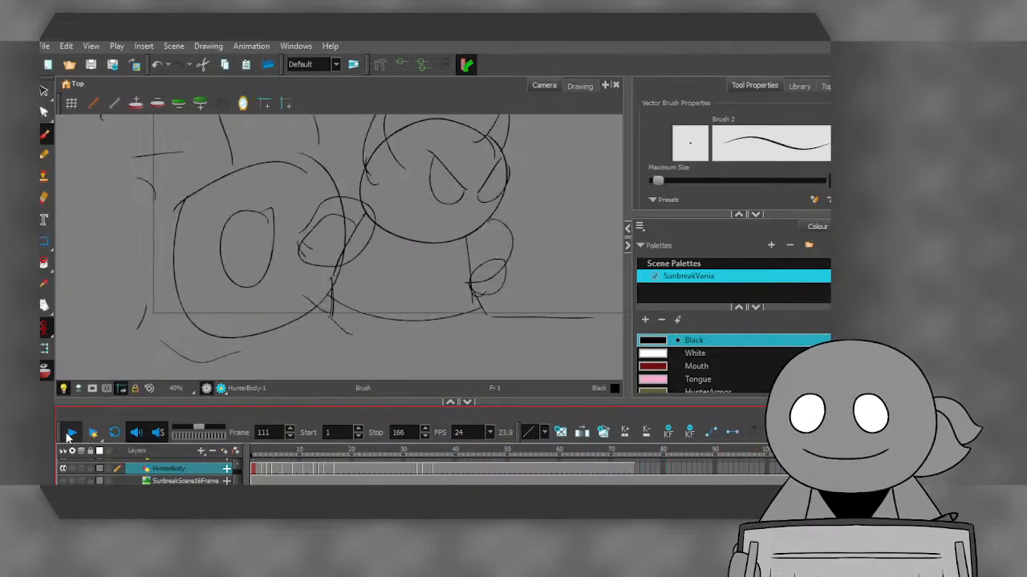
click(68, 433)
mouse_move(439, 452)
mouse_down()
mouse_move(631, 457)
mouse_move(428, 457)
mouse_move(539, 465)
mouse_move(541, 454)
mouse_move(665, 456)
mouse_move(514, 461)
mouse_move(558, 461)
mouse_move(548, 463)
mouse_up()
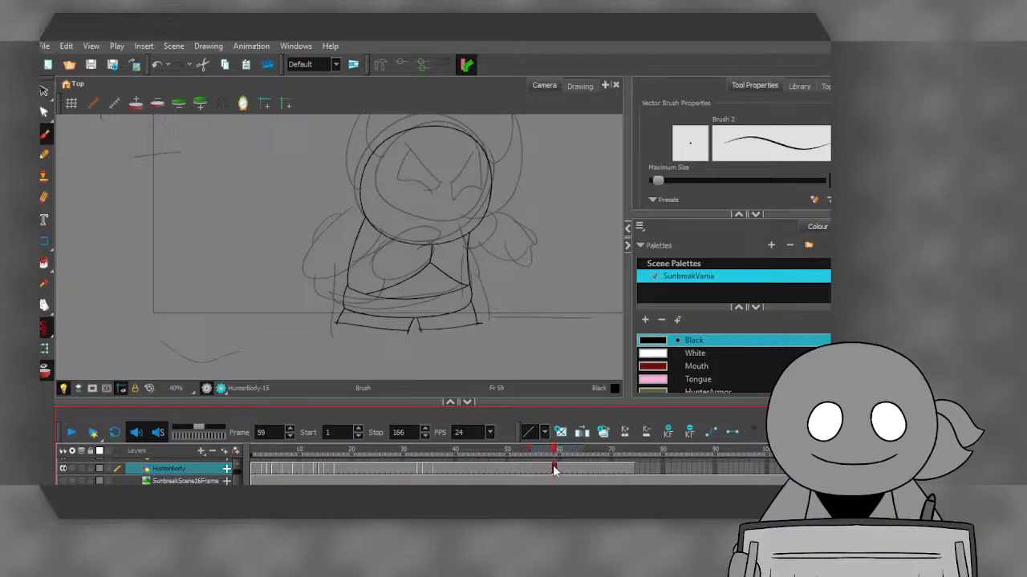
- Select the HunterBody cells from frame 59 onward and delete them, then deselect
shift+click(630, 474)
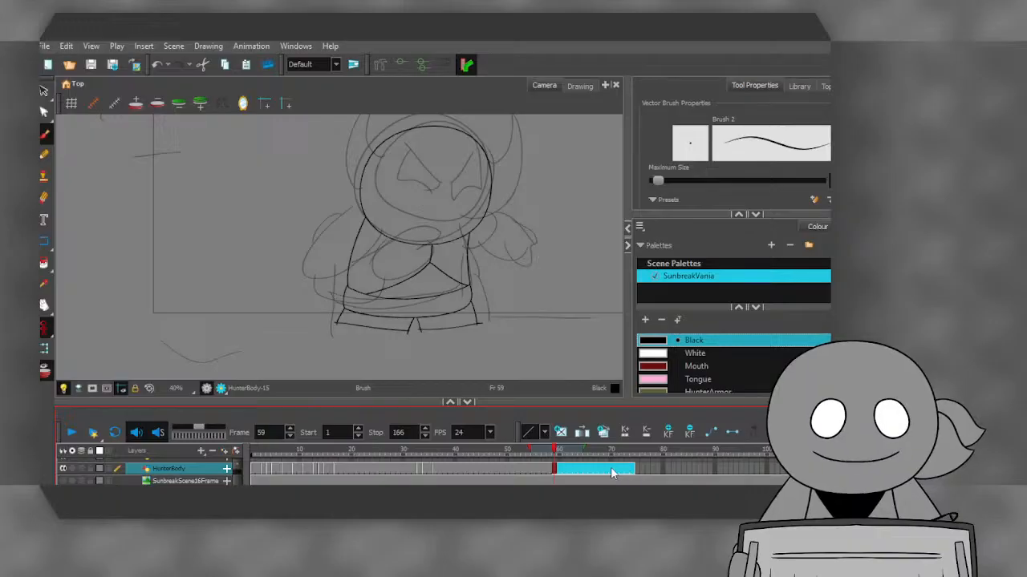
key(Delete)
click(554, 472)
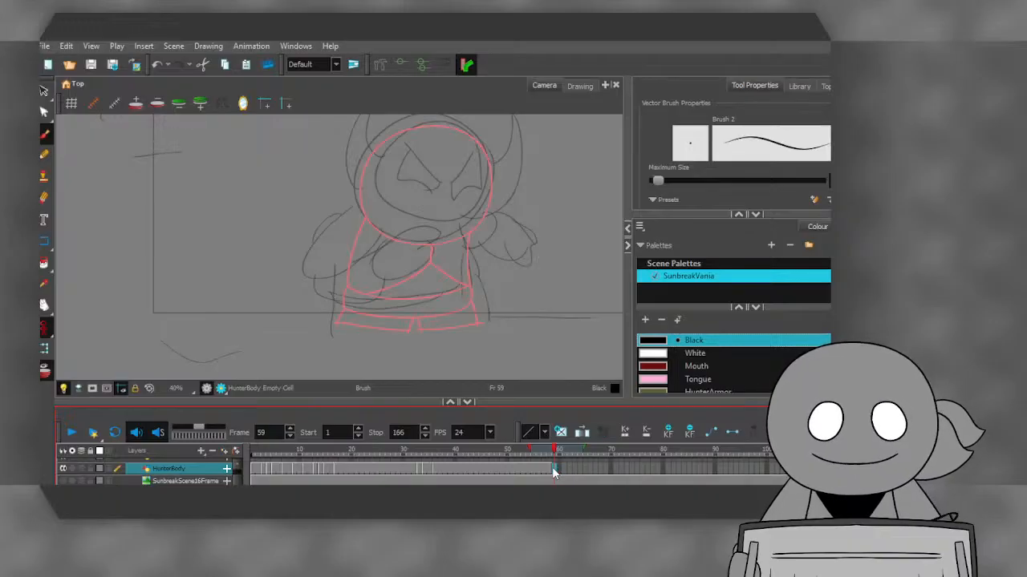
scroll(382, 137, up, 1)
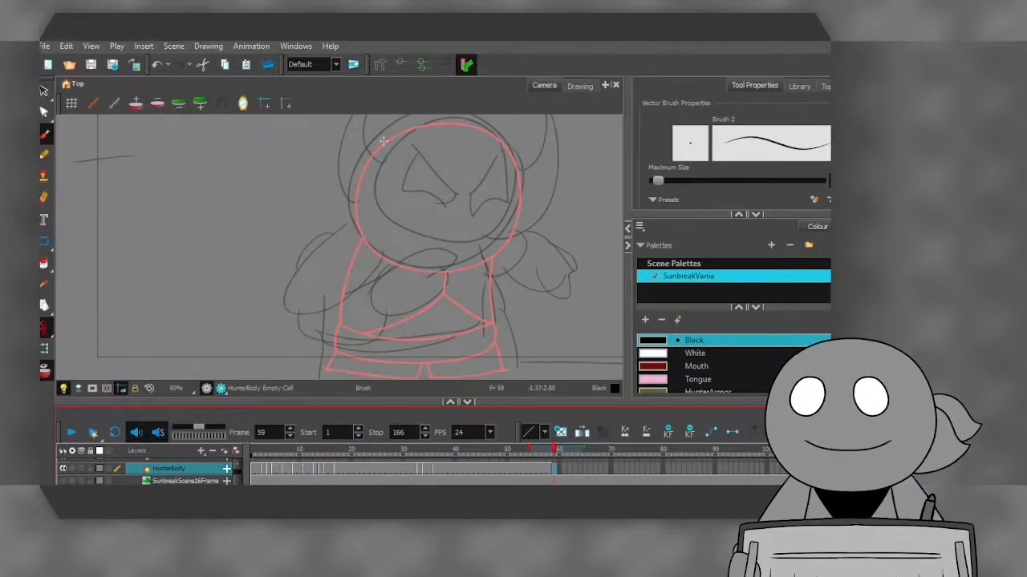
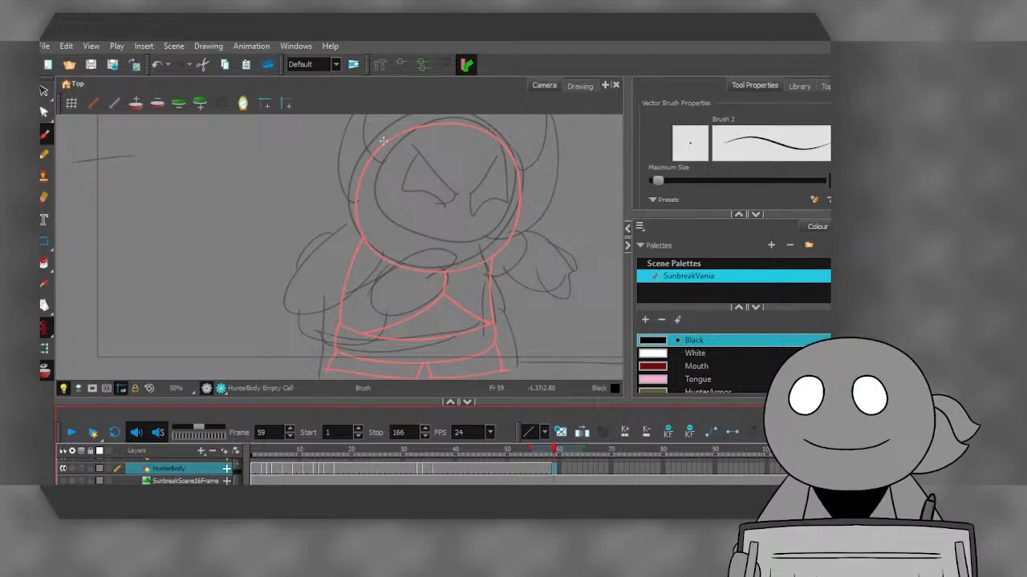
- Close the black head outline on frame 59 and nudge it slightly right onto the red sketch
scroll(465, 148, up, 1)
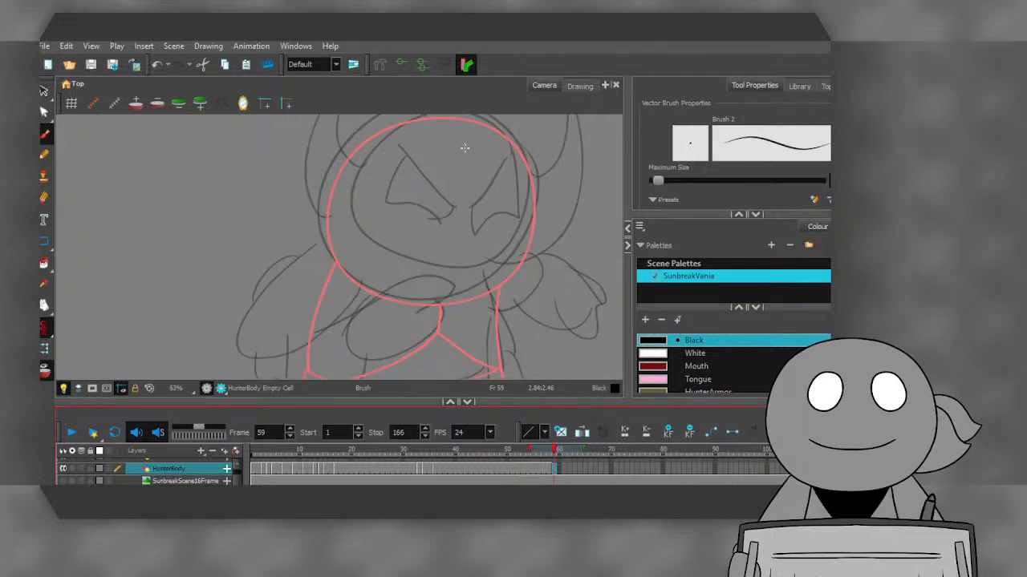
mouse_move(534, 218)
mouse_down()
mouse_move(513, 145)
mouse_move(488, 124)
mouse_move(415, 117)
mouse_move(365, 141)
mouse_move(329, 183)
mouse_move(327, 244)
mouse_move(360, 287)
mouse_move(405, 303)
mouse_move(471, 296)
mouse_move(516, 273)
mouse_move(534, 204)
mouse_up()
click(45, 91)
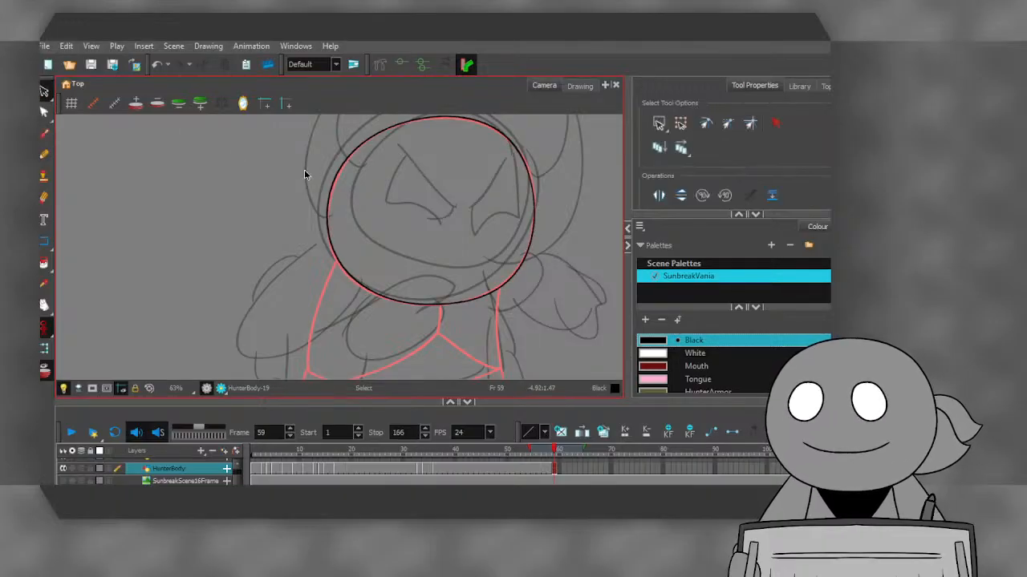
drag(332, 187, 337, 187)
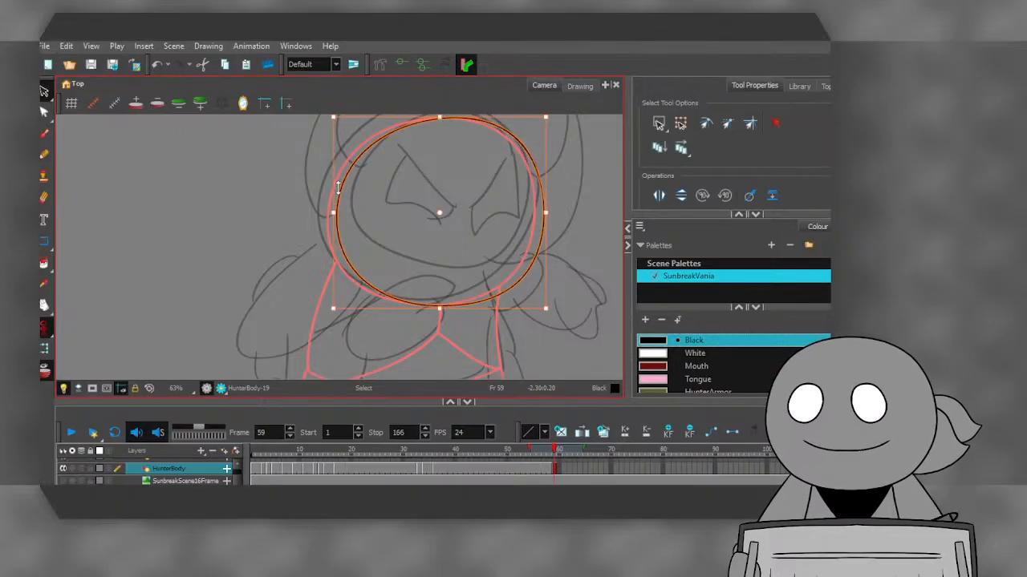
click(272, 210)
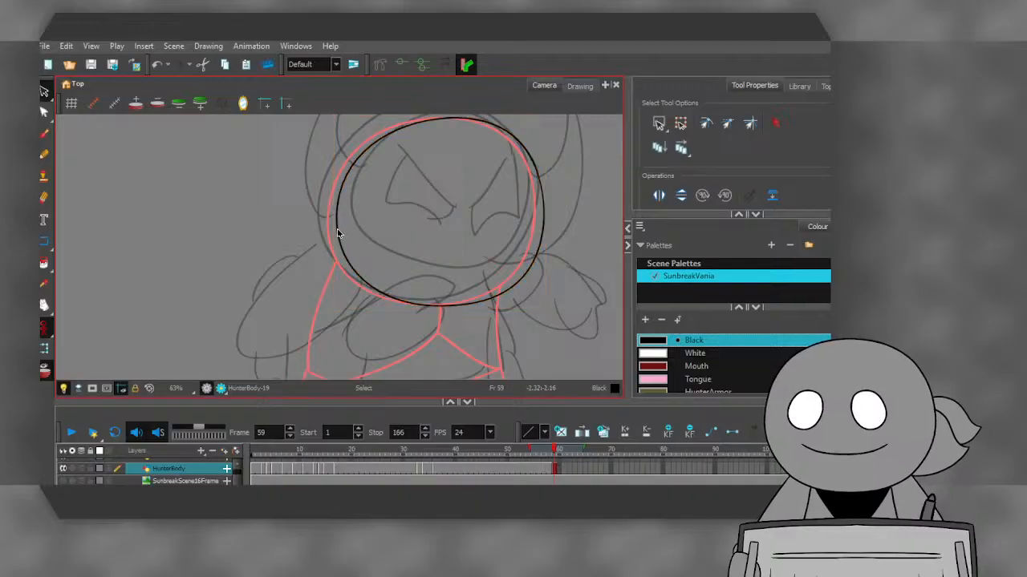
scroll(327, 233, down, 3)
scroll(342, 311, up, 4)
key(alt+b)
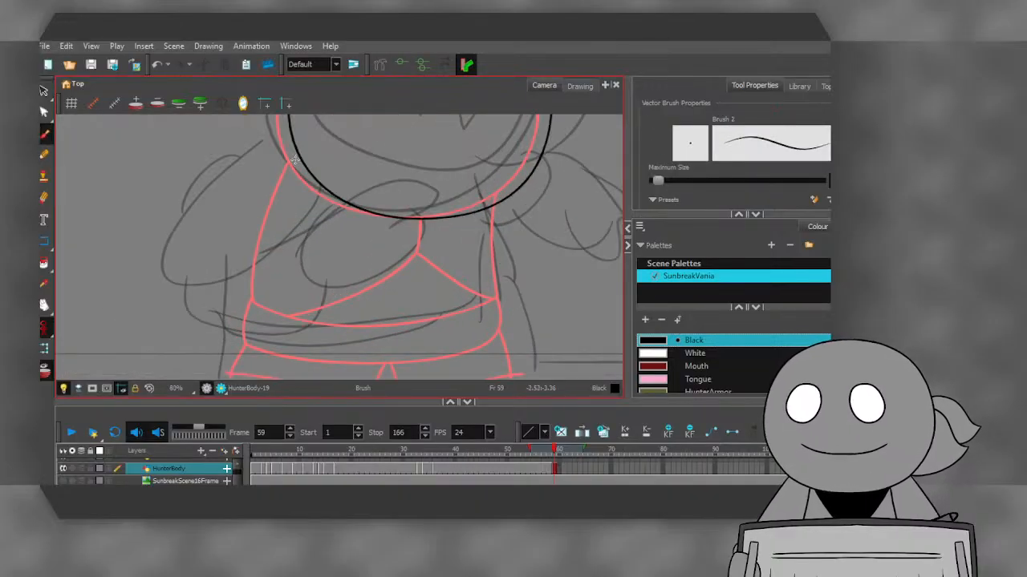
- Ink the torso's left and right sides, bottom edge, chest centre line and belt in black
mouse_move(299, 158)
mouse_down()
mouse_move(272, 211)
mouse_move(254, 305)
mouse_up()
drag(494, 210, 497, 300)
mouse_move(255, 303)
mouse_down()
mouse_move(294, 321)
mouse_move(373, 326)
mouse_move(497, 298)
mouse_up()
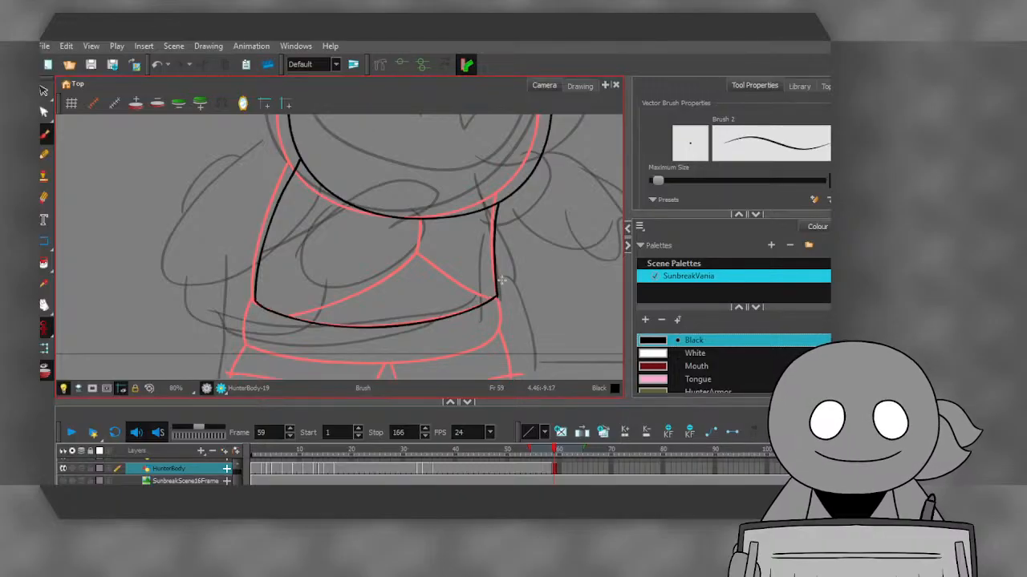
mouse_move(428, 217)
mouse_down()
mouse_move(422, 249)
mouse_move(365, 298)
mouse_move(309, 321)
mouse_up()
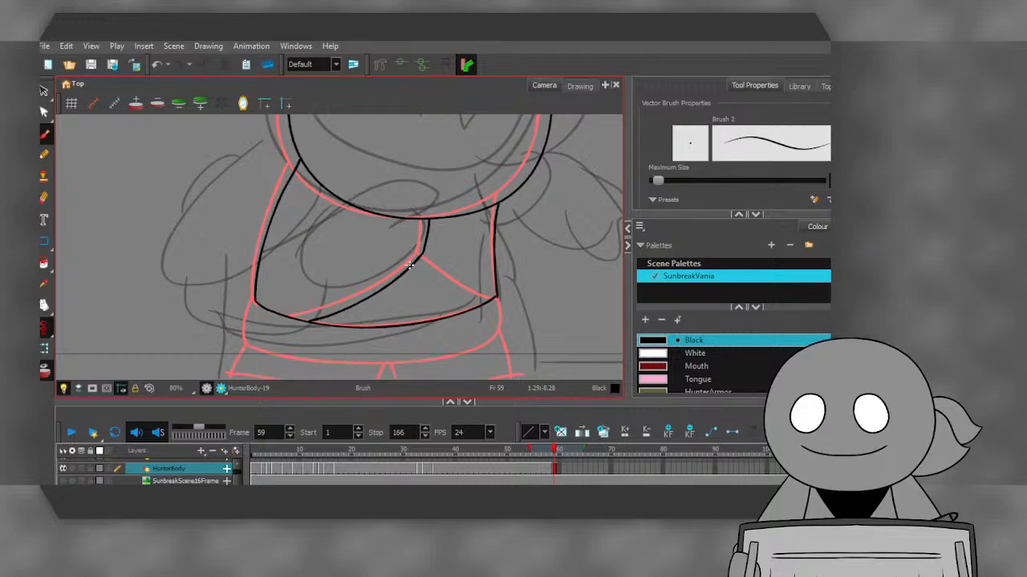
scroll(409, 266, up, 3)
drag(421, 224, 568, 311)
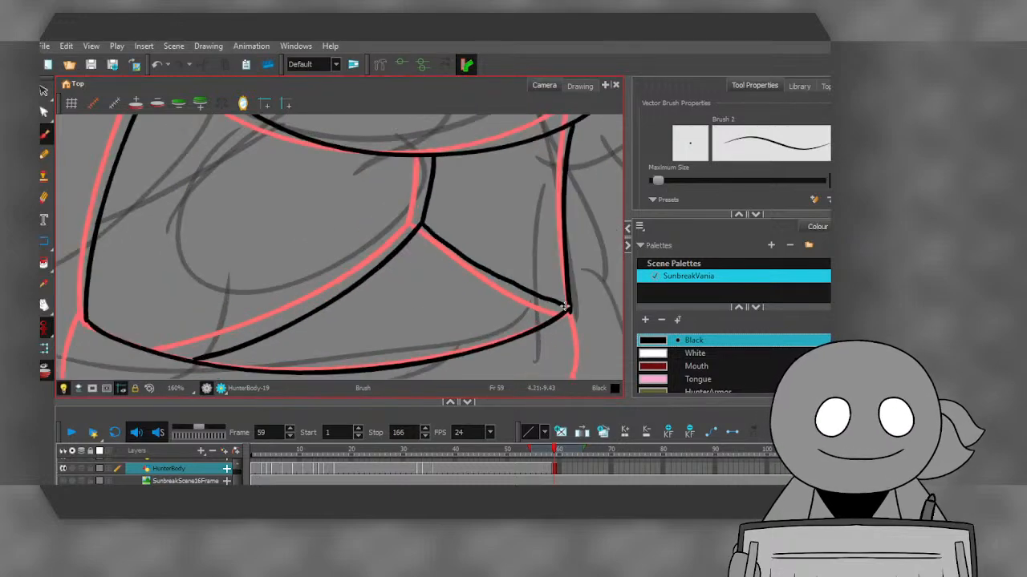
scroll(271, 212, down, 1)
scroll(181, 271, down, 1)
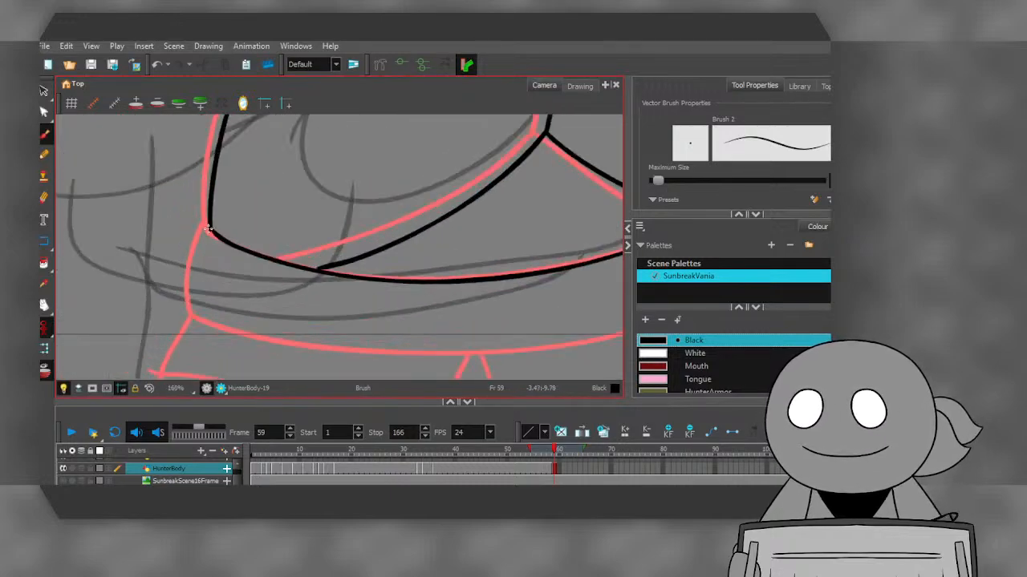
scroll(207, 229, down, 1)
mouse_move(207, 229)
mouse_down()
mouse_move(198, 297)
mouse_move(253, 314)
mouse_move(383, 326)
mouse_move(563, 299)
mouse_move(592, 269)
mouse_move(587, 215)
mouse_up()
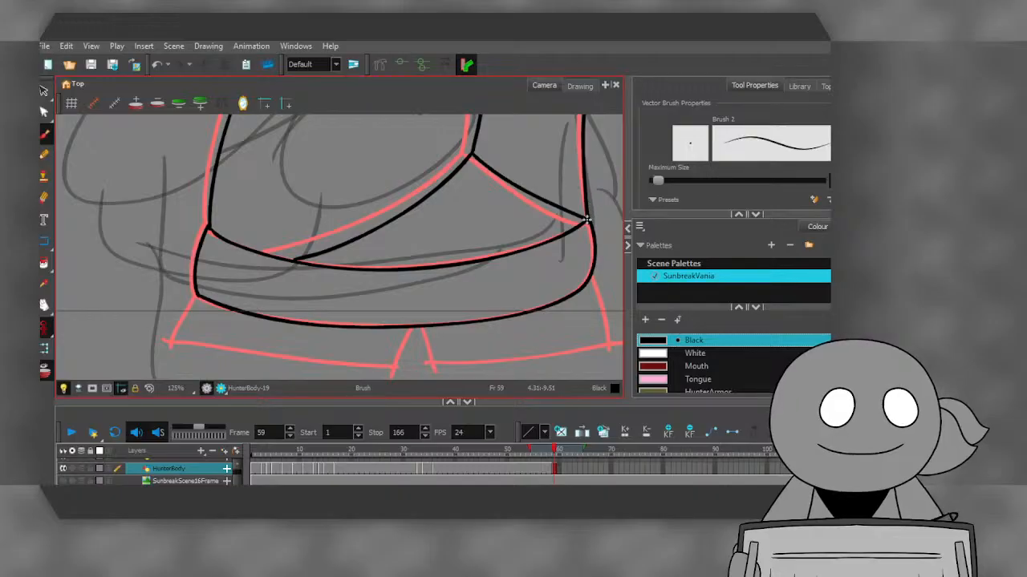
scroll(588, 215, up, 5)
- Trim the overlapping stroke tip where the belt meets the right outline using the Cutter
key(alt+t)
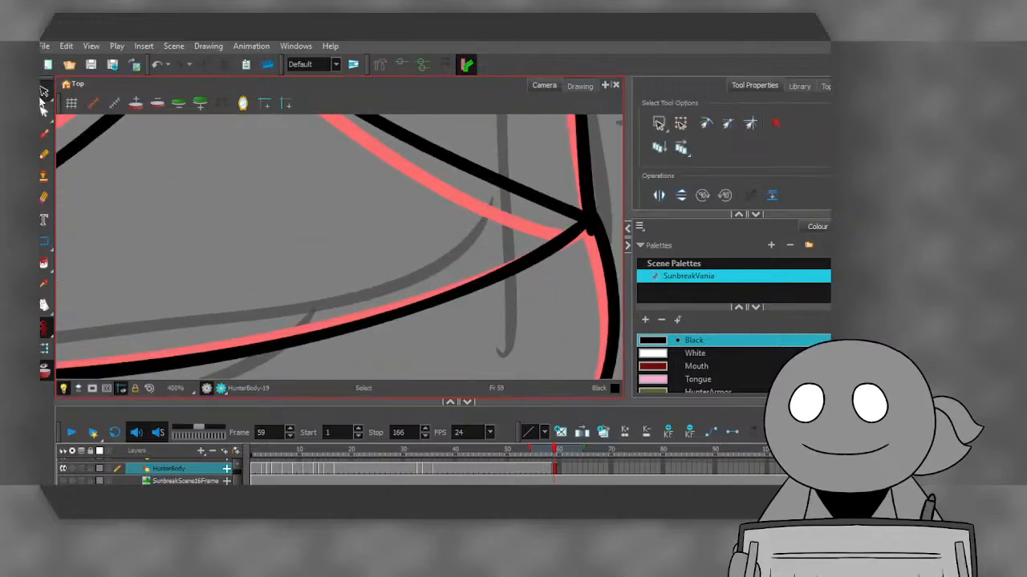
scroll(590, 239, up, 2)
drag(590, 239, 588, 229)
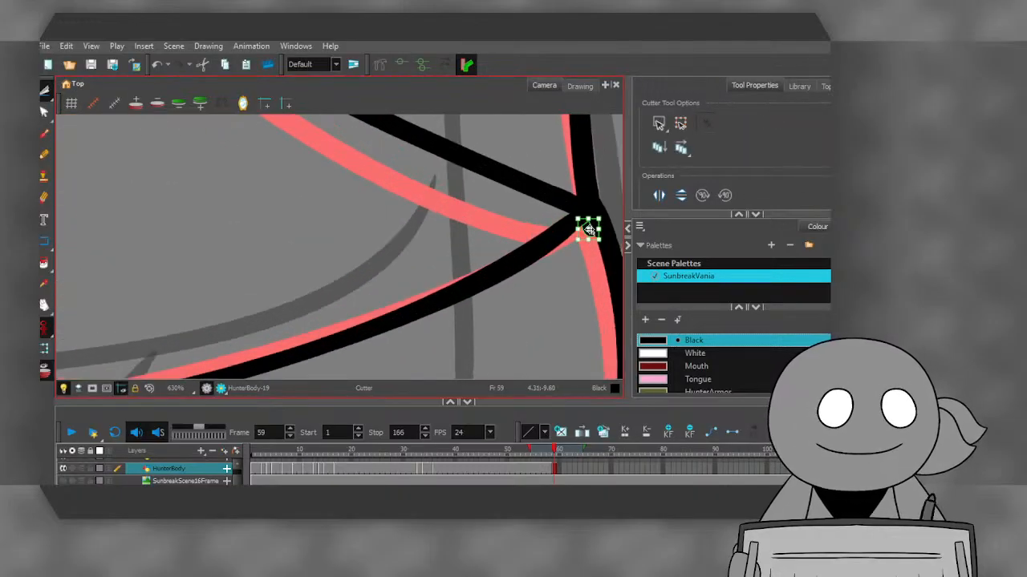
key(Delete)
scroll(436, 247, down, 12)
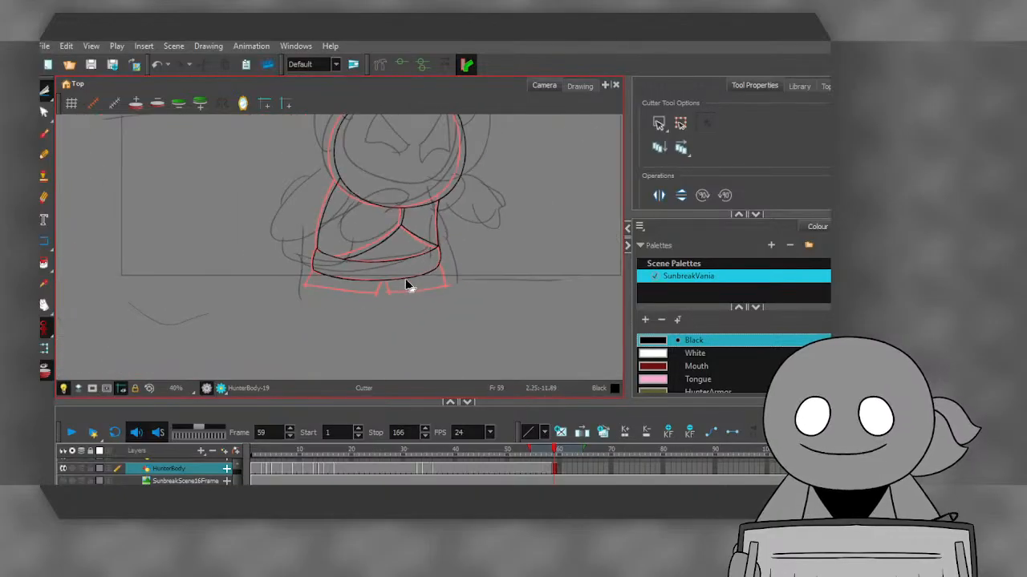
scroll(407, 285, up, 4)
- Ink the right side below the belt, the leg notch and the shorts' edge, then undo them
key(alt+b)
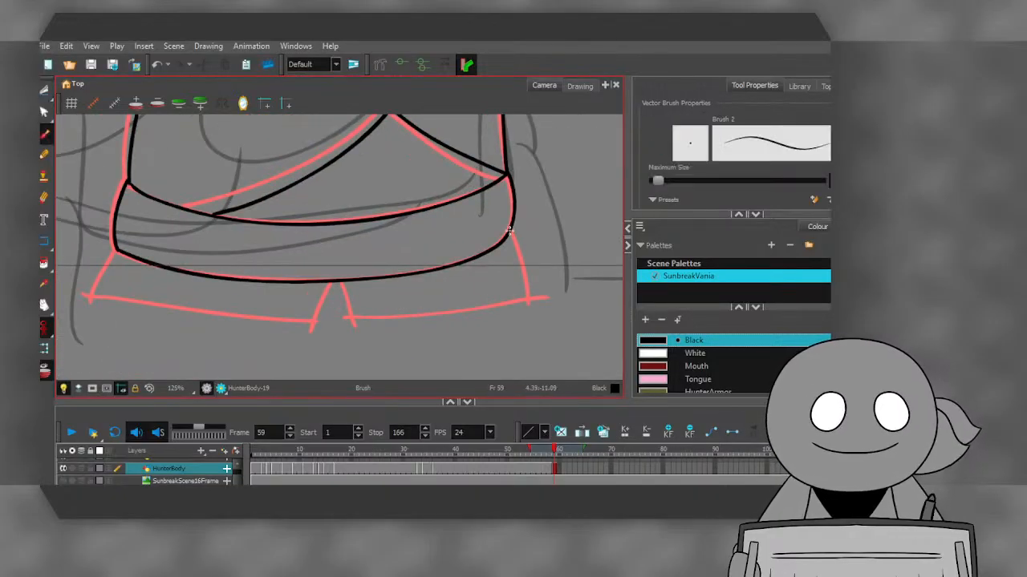
drag(508, 231, 533, 312)
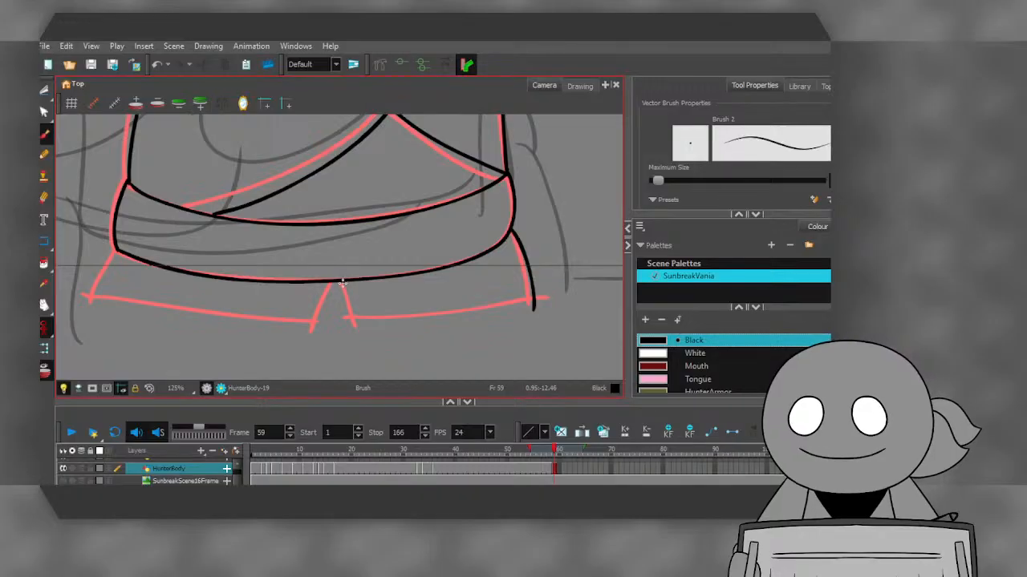
drag(342, 282, 356, 323)
drag(332, 283, 318, 324)
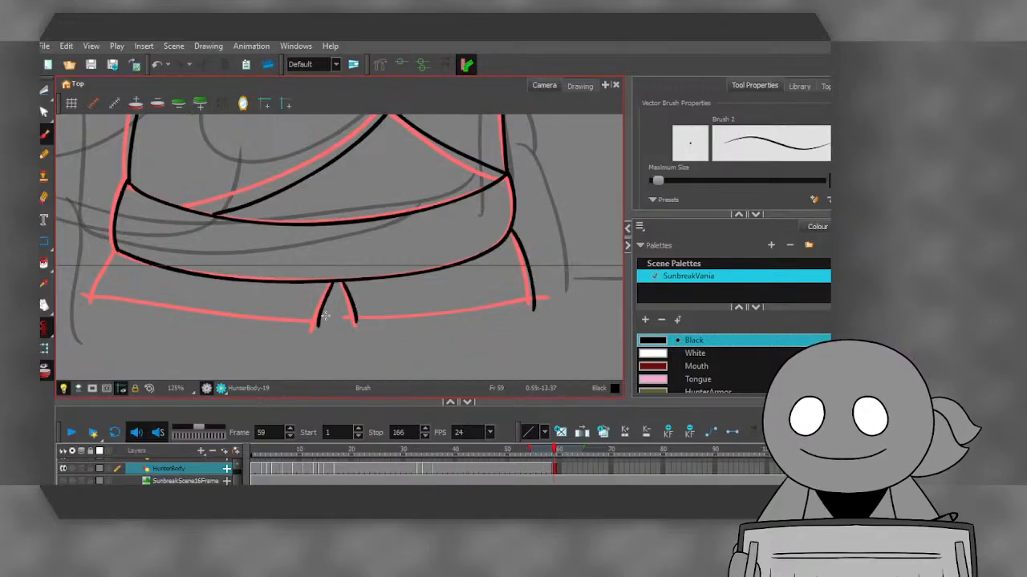
mouse_move(118, 250)
mouse_down()
mouse_move(96, 292)
mouse_move(318, 325)
mouse_move(542, 297)
mouse_up()
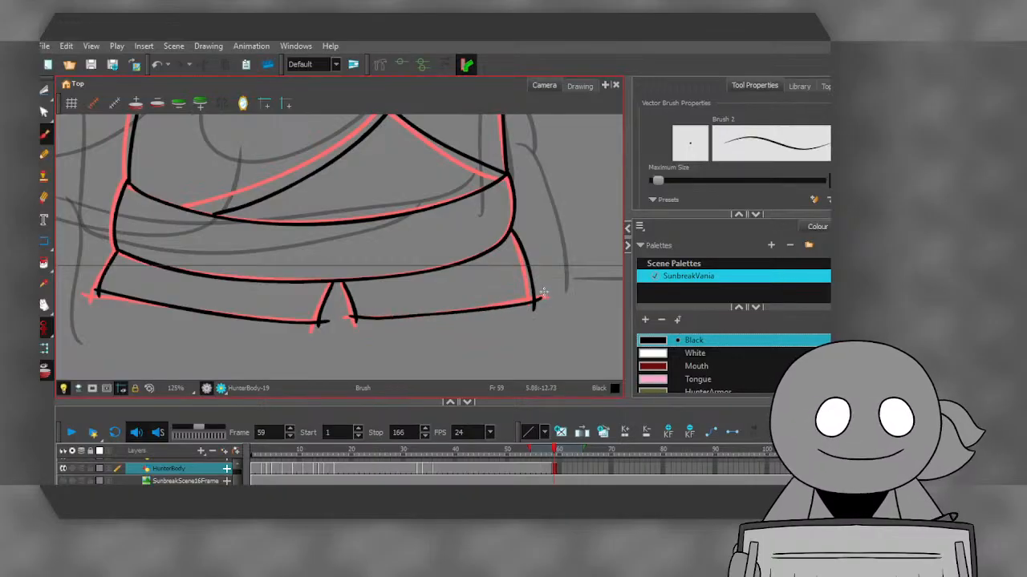
scroll(507, 293, down, 3)
scroll(513, 290, up, 5)
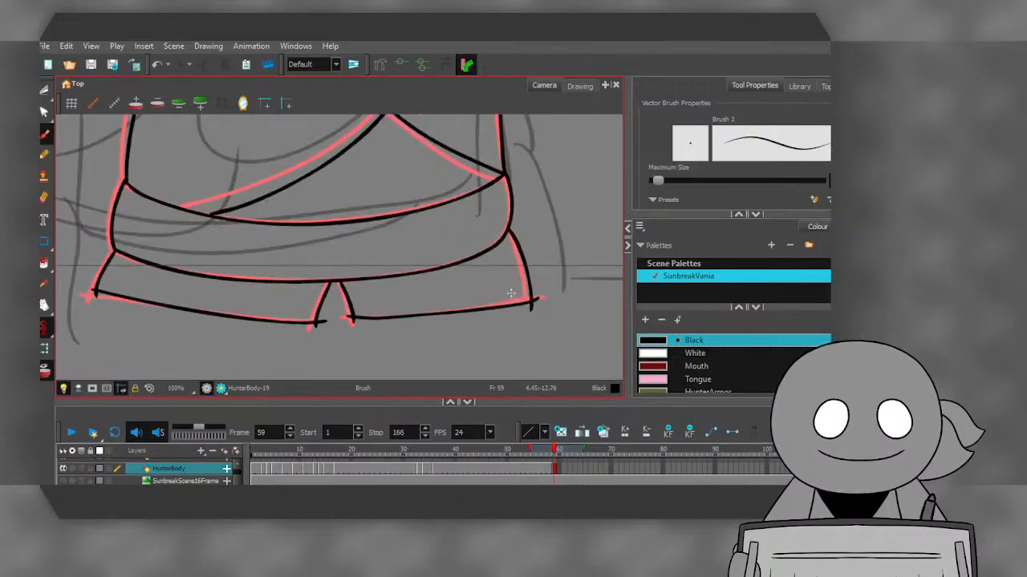
click(157, 64)
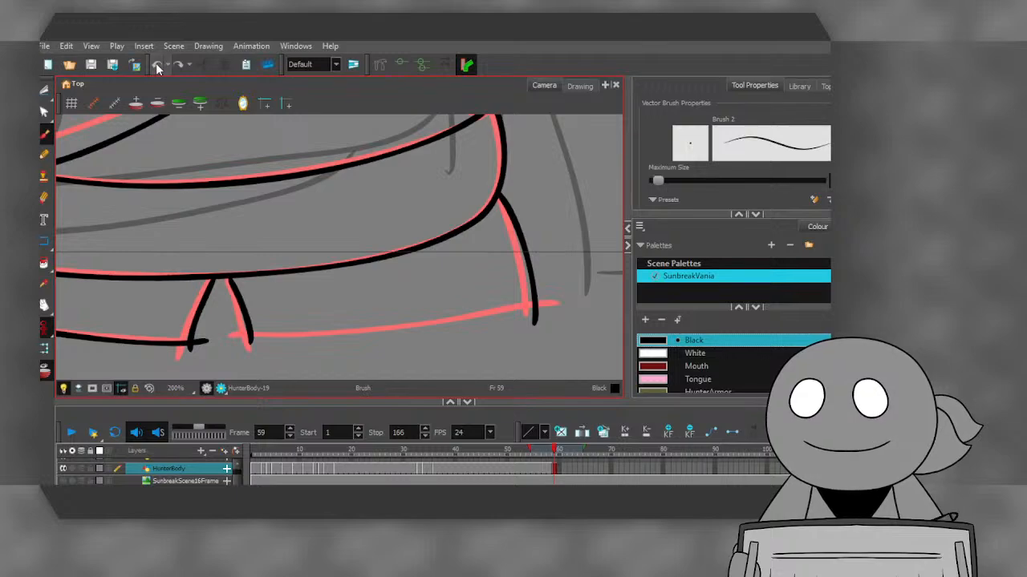
click(157, 64)
click(157, 64)
click(156, 64)
click(157, 66)
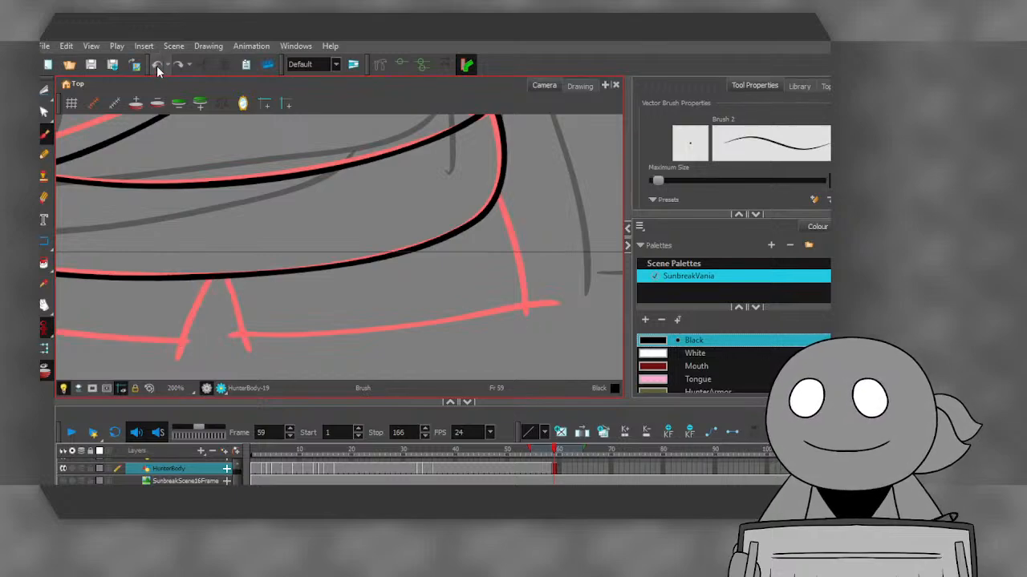
- Redraw the right side line below the belt and the left edge of the notch
drag(498, 196, 545, 320)
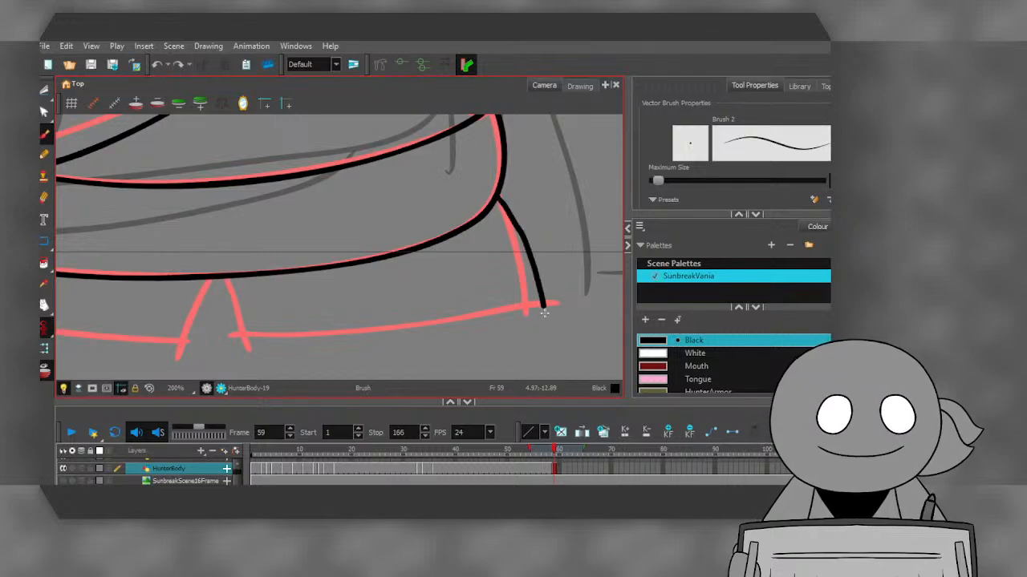
drag(230, 281, 243, 317)
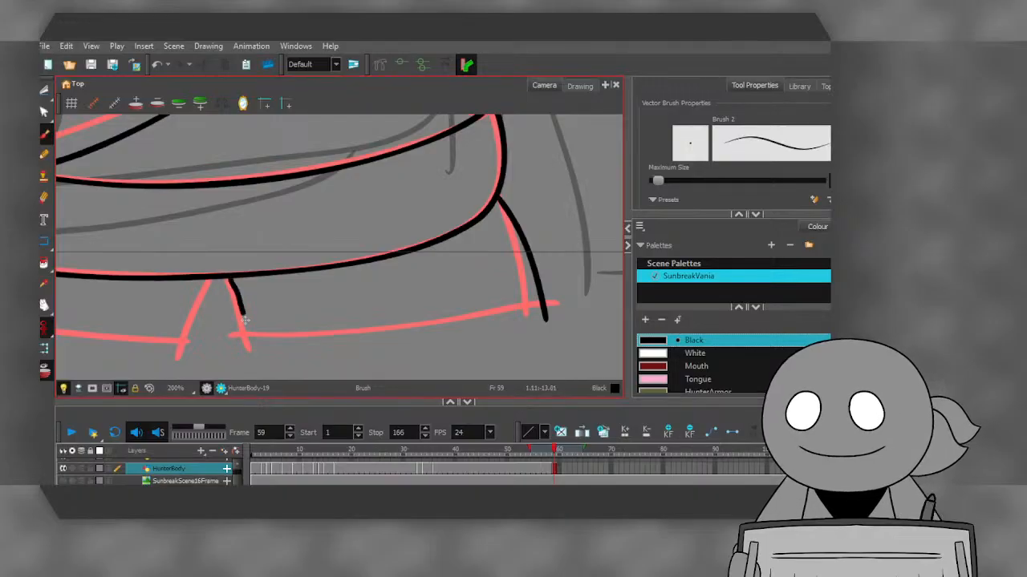
click(157, 64)
click(157, 63)
drag(500, 201, 525, 313)
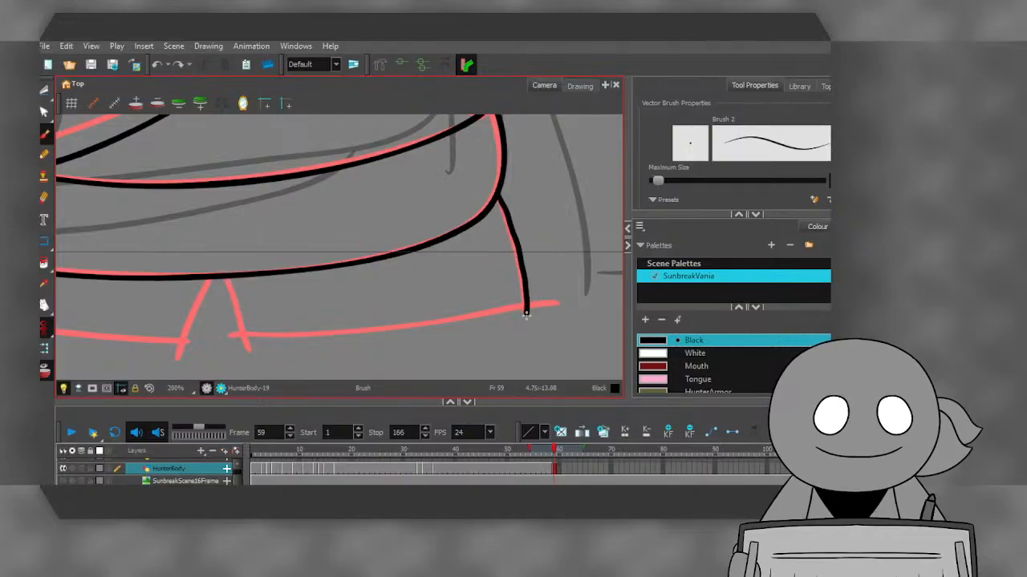
mouse_move(228, 277)
mouse_down()
mouse_move(244, 336)
mouse_move(555, 299)
mouse_up()
scroll(362, 249, down, 4)
scroll(176, 273, up, 4)
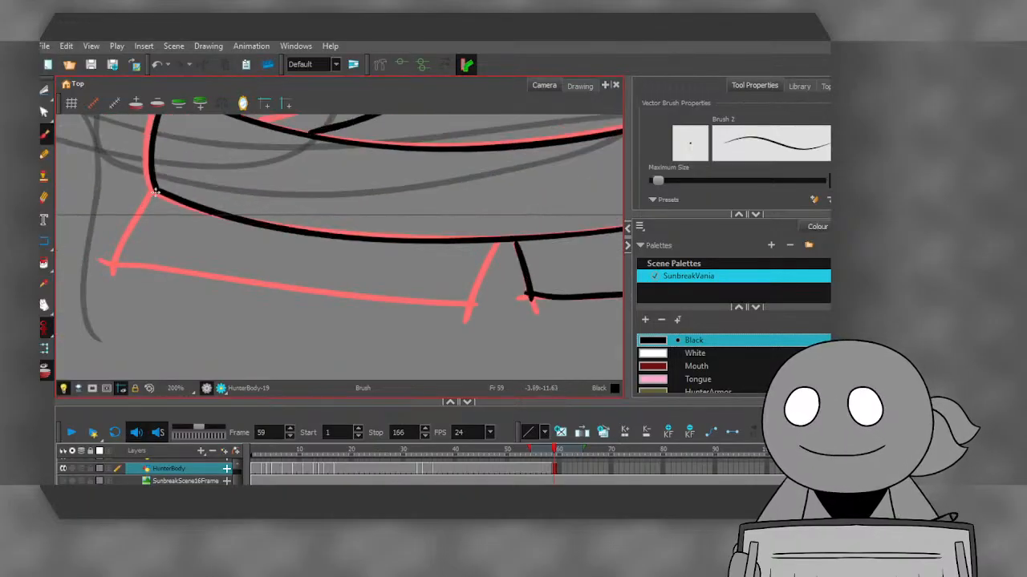
- Ink the left and right diagonals below the belt and the long bottom edge of the shorts
drag(156, 193, 112, 265)
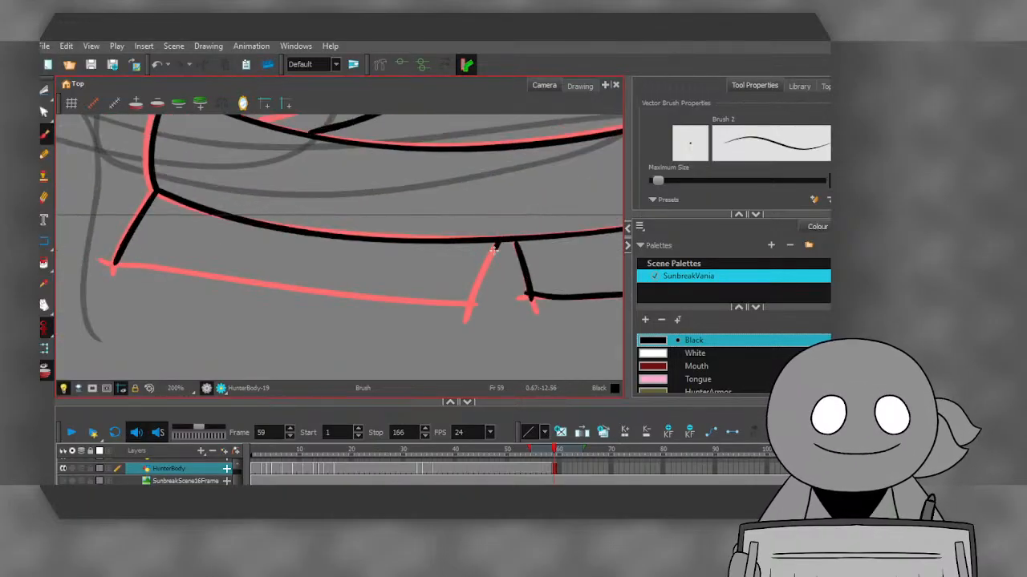
drag(492, 250, 471, 309)
mouse_move(113, 258)
mouse_down()
mouse_move(332, 294)
mouse_move(507, 298)
mouse_up()
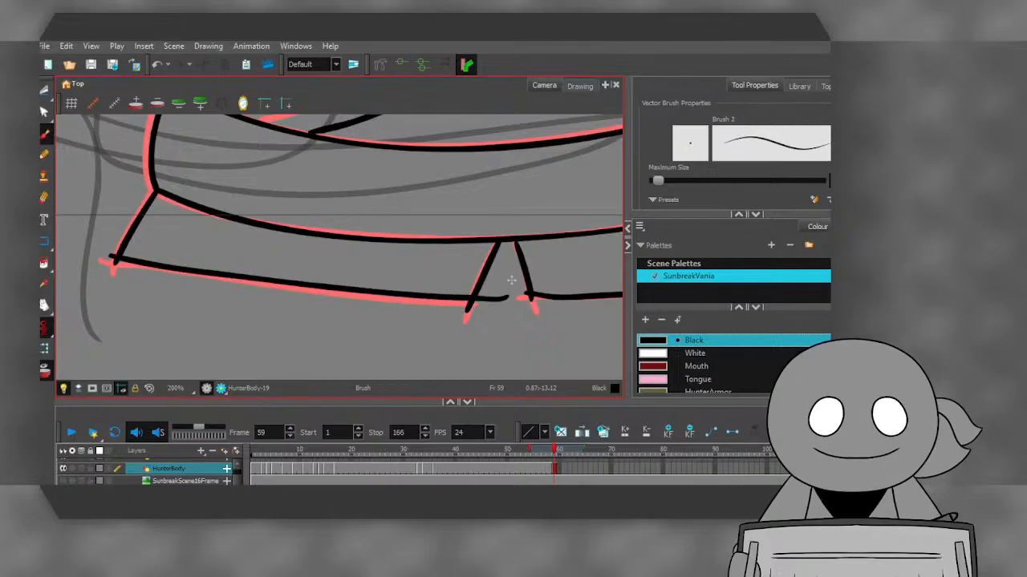
scroll(499, 276, down, 5)
scroll(508, 249, up, 1)
scroll(494, 273, down, 2)
scroll(531, 257, up, 2)
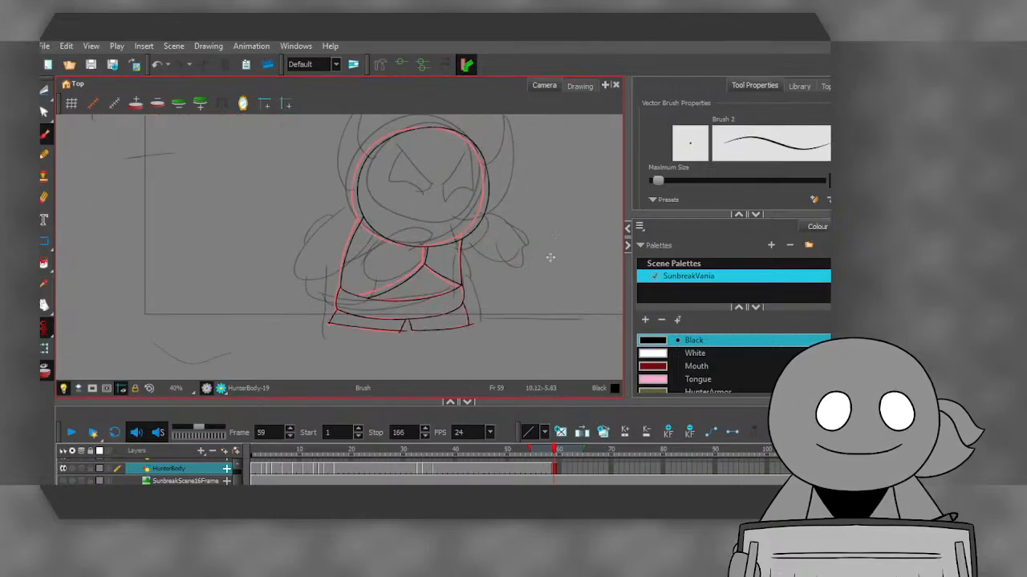
- Clear the HunterBody drawings from frames 59 and 60
click(559, 471)
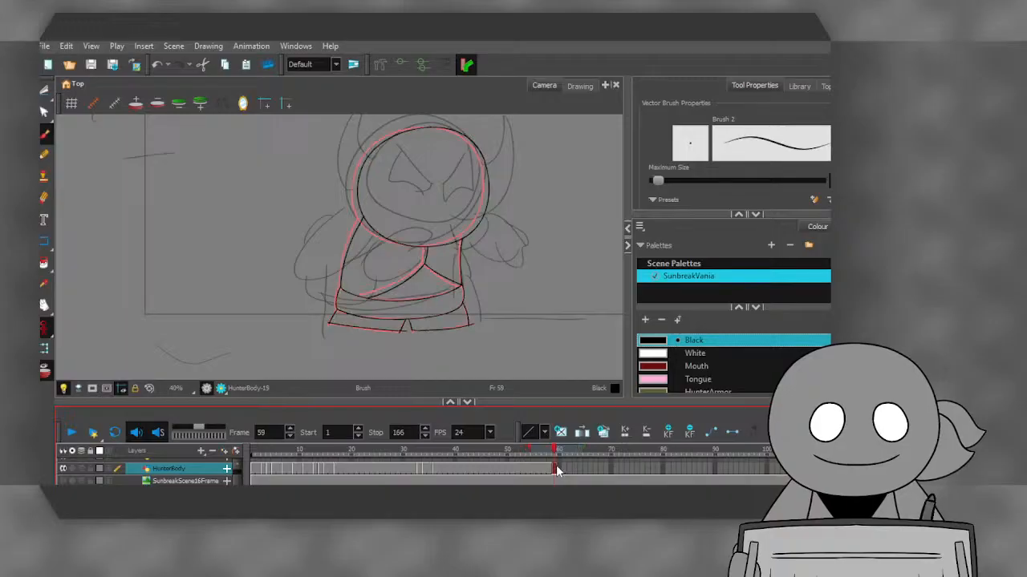
drag(573, 469, 574, 469)
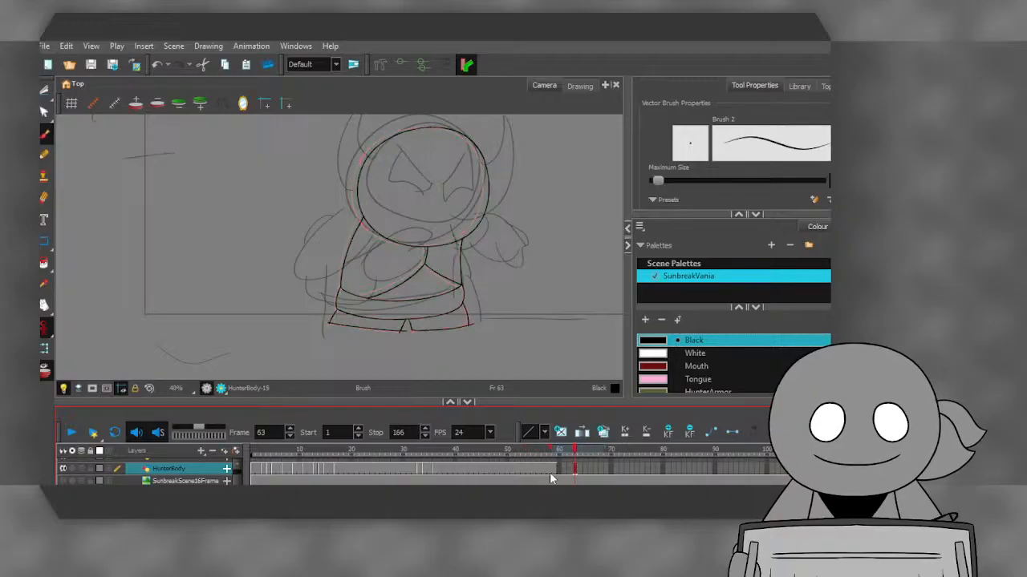
click(554, 468)
key(Delete)
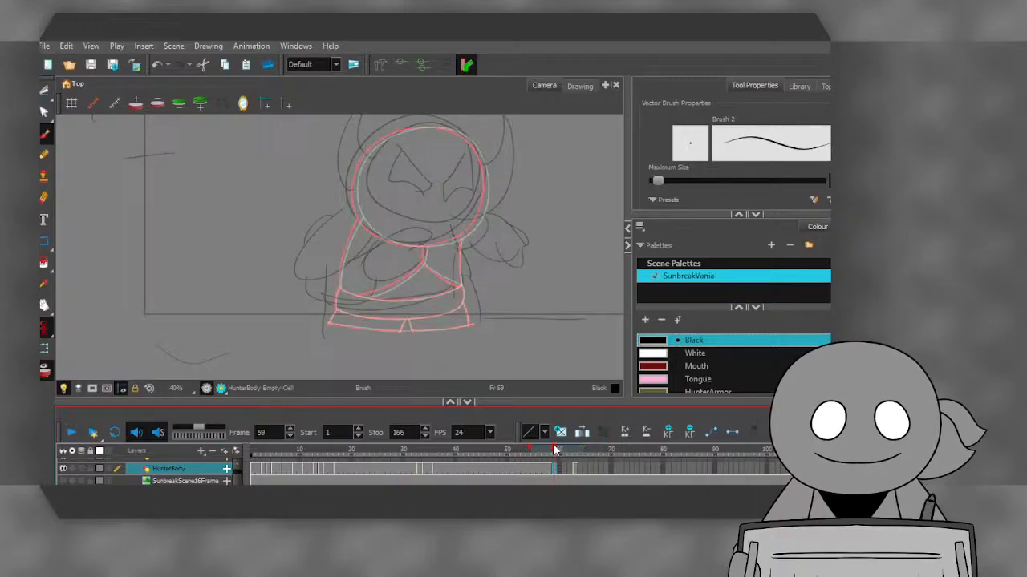
click(563, 453)
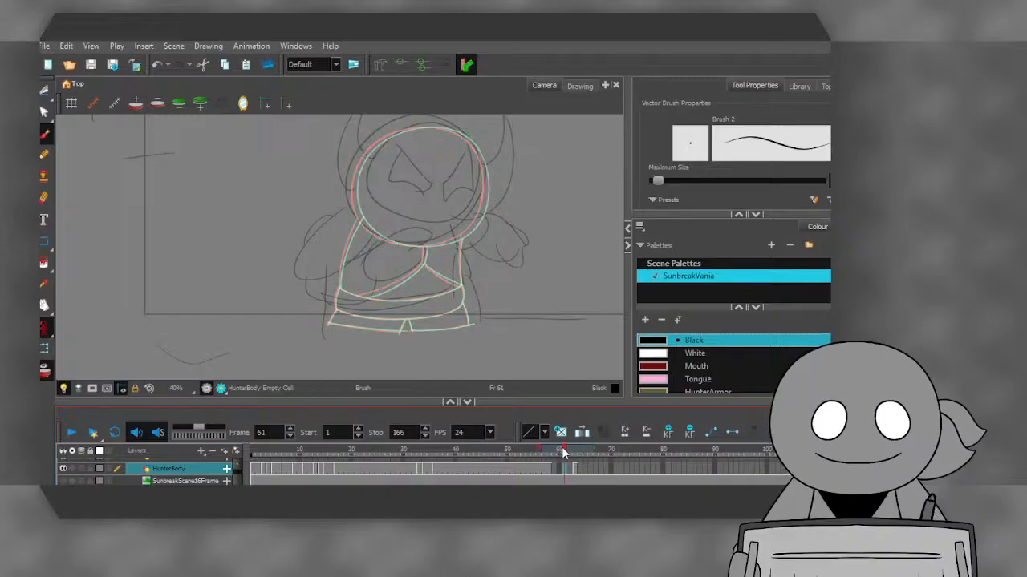
click(535, 376)
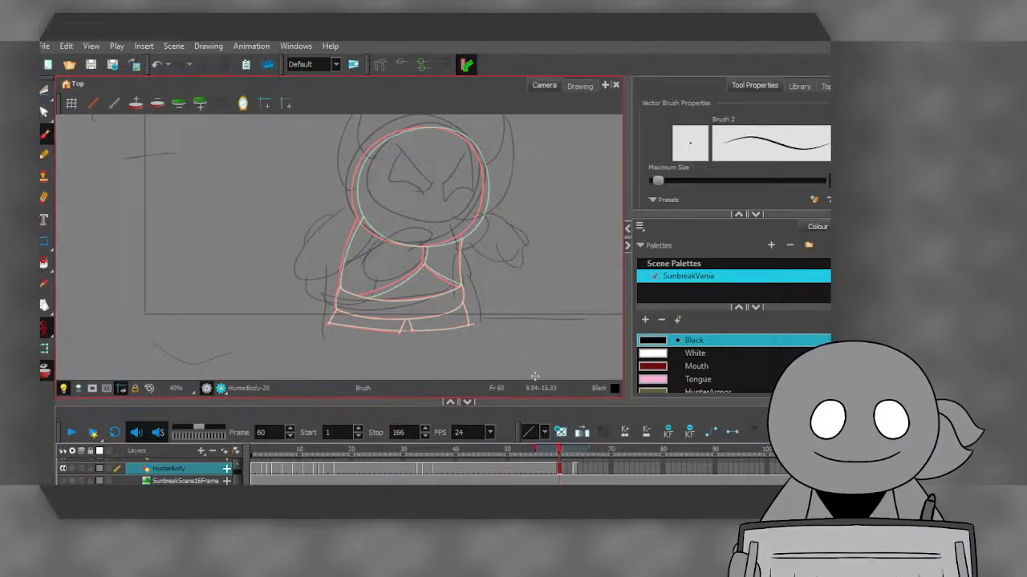
click(560, 469)
key(Delete)
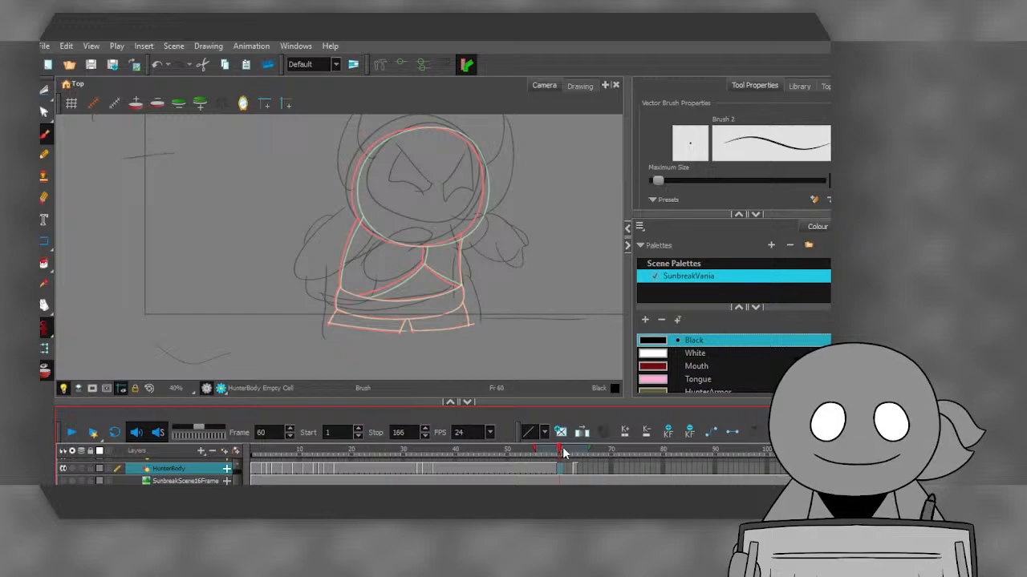
- Move the frame 63 drawing to frame 66, then return to empty frame 60
mouse_move(563, 450)
mouse_down()
mouse_move(598, 454)
mouse_move(545, 455)
mouse_move(579, 455)
mouse_move(589, 471)
mouse_up()
click(574, 470)
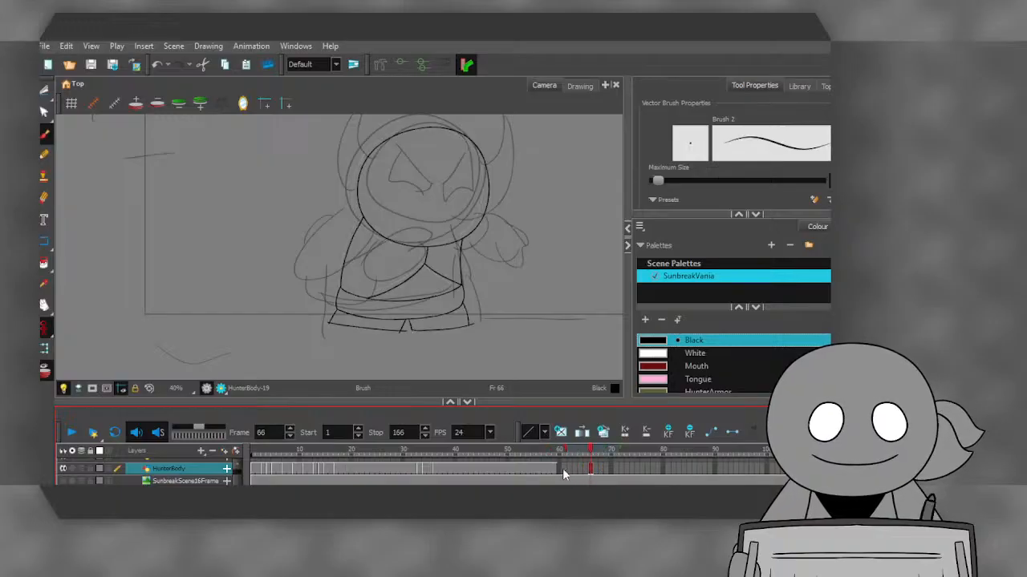
click(559, 471)
click(564, 471)
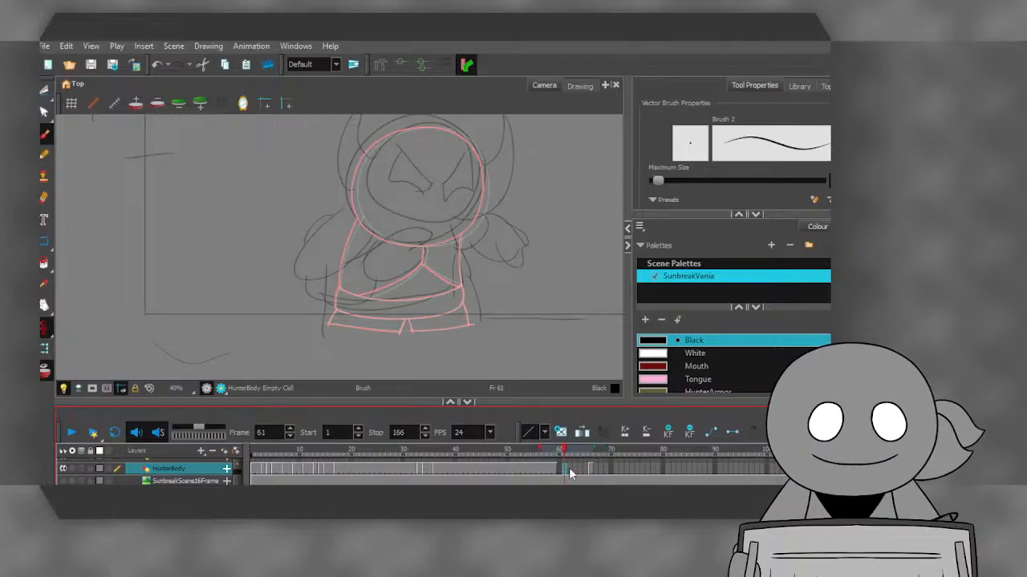
click(574, 470)
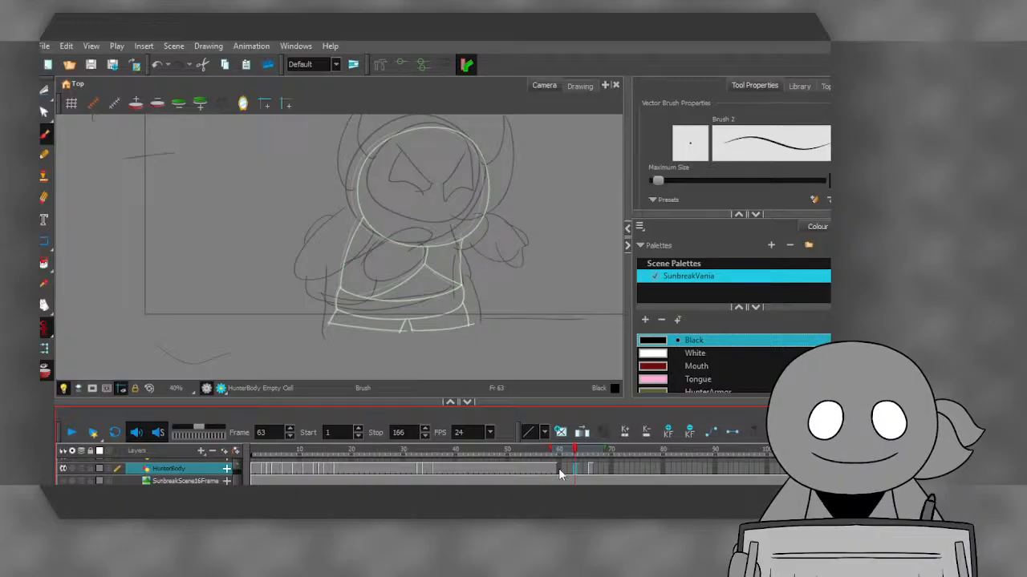
click(559, 471)
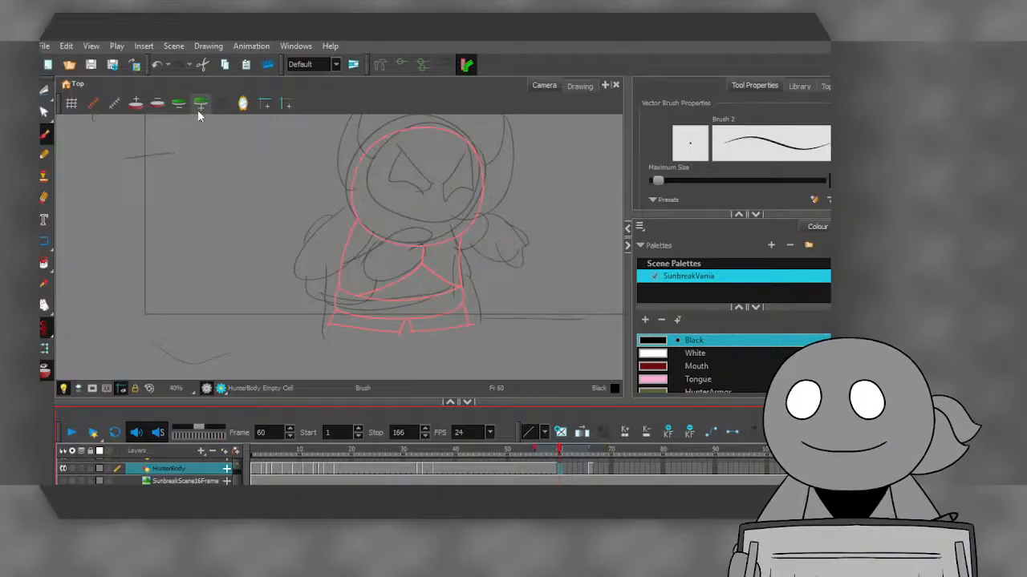
- Trace a closed black head outline on frame 60 and confirm with Select that it's one stroke
scroll(461, 136, up, 2)
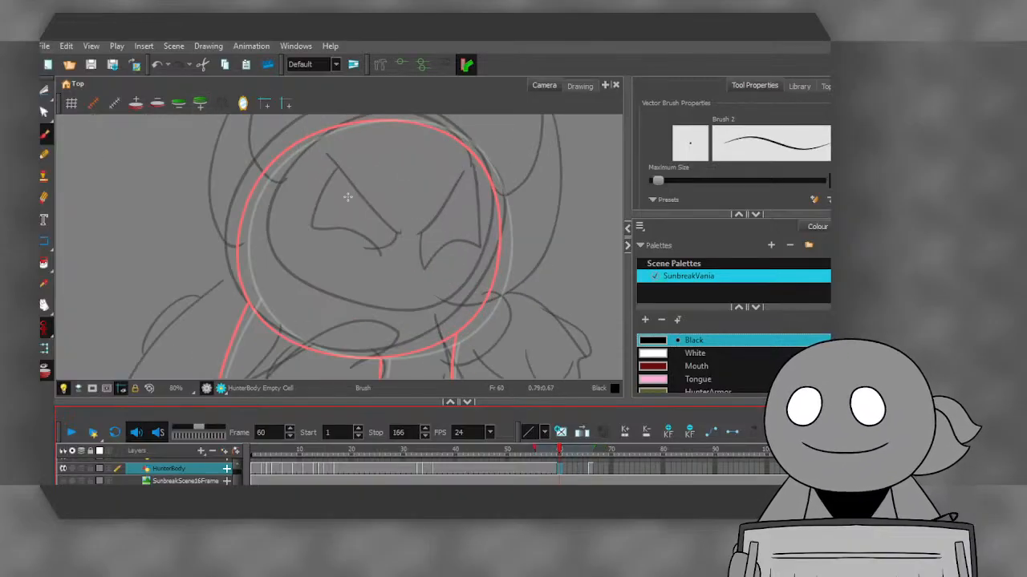
drag(499, 255, 468, 148)
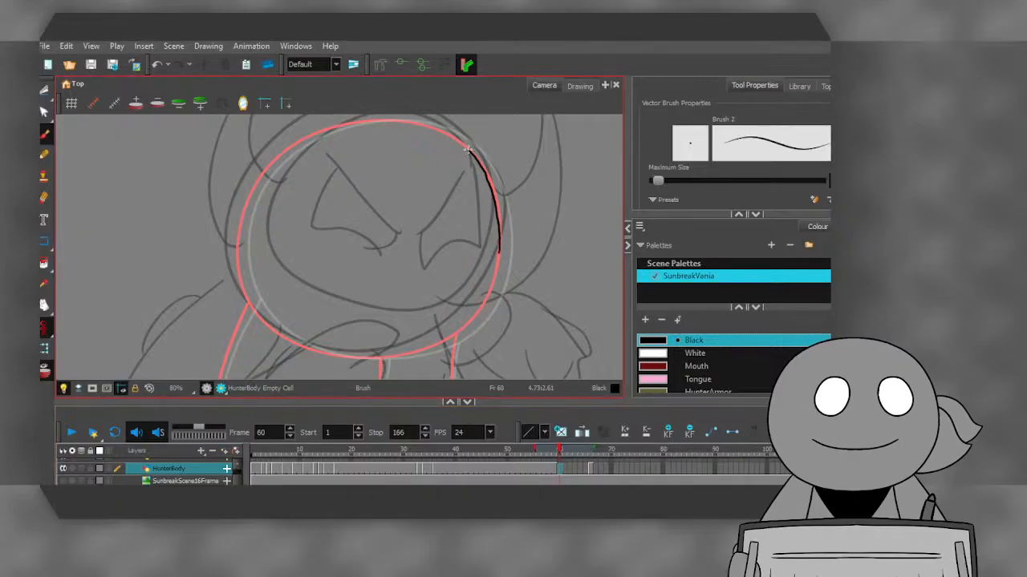
mouse_move(414, 121)
mouse_down()
mouse_move(371, 119)
mouse_move(313, 134)
mouse_up()
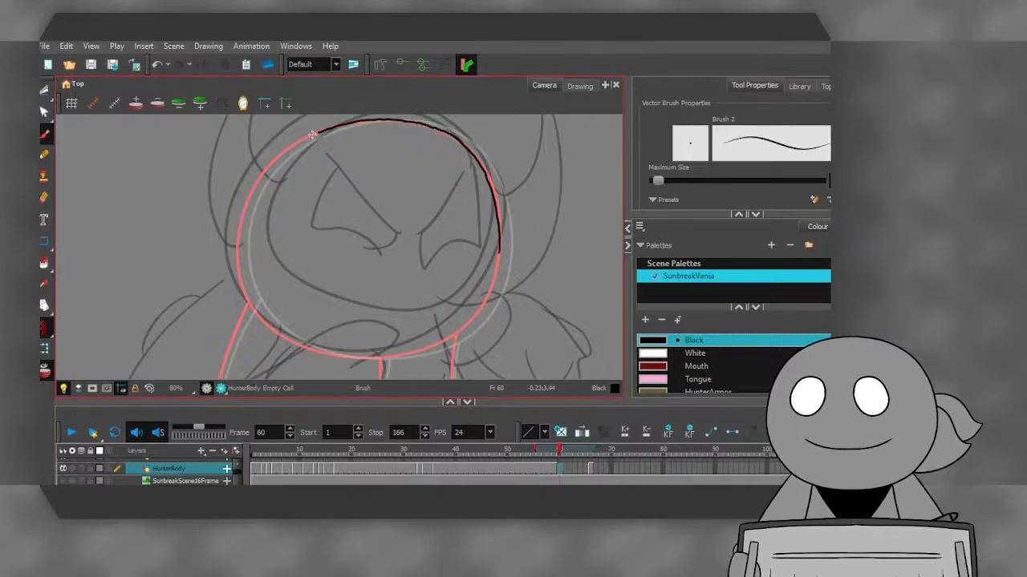
mouse_move(243, 208)
mouse_down()
mouse_move(237, 271)
mouse_move(265, 324)
mouse_move(333, 352)
mouse_move(409, 355)
mouse_move(475, 315)
mouse_up()
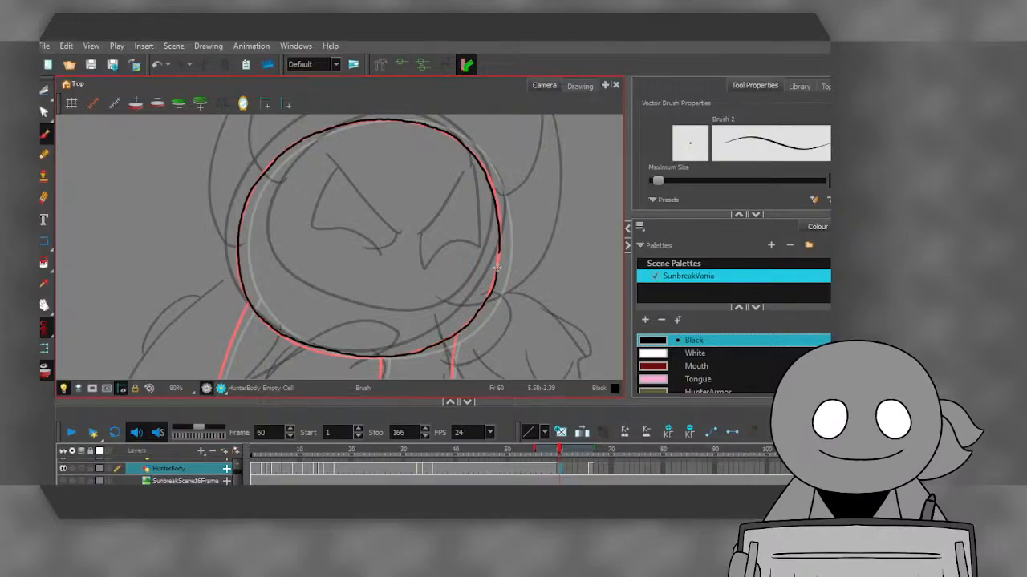
drag(496, 267, 499, 241)
click(44, 90)
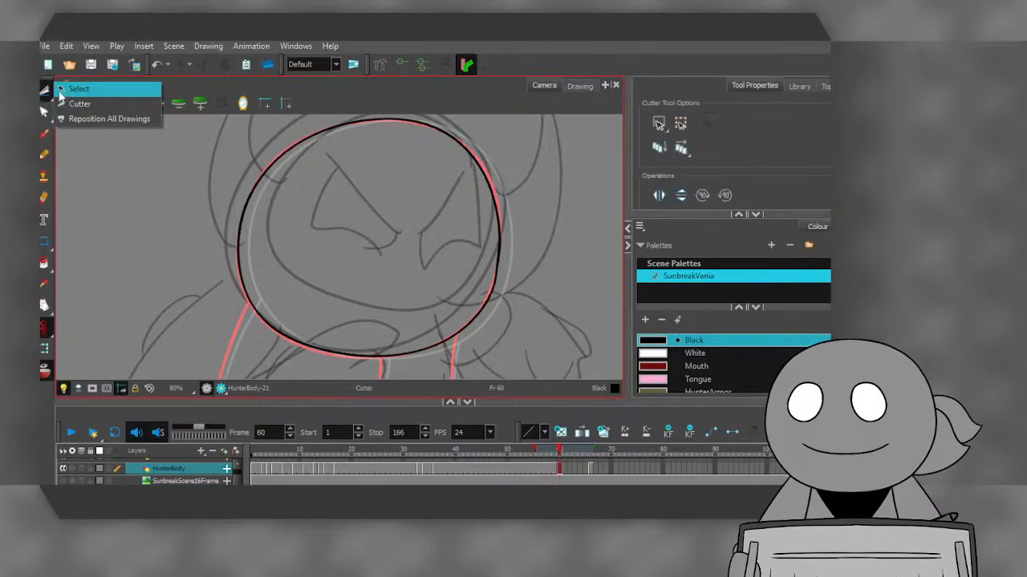
click(76, 89)
click(244, 218)
click(244, 218)
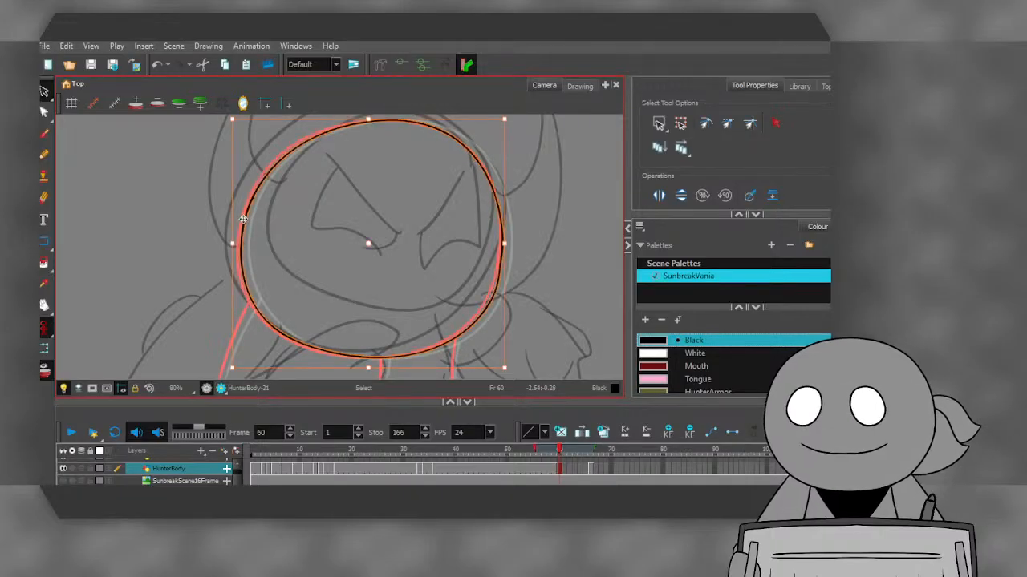
click(197, 226)
scroll(196, 226, down, 3)
scroll(190, 330, up, 4)
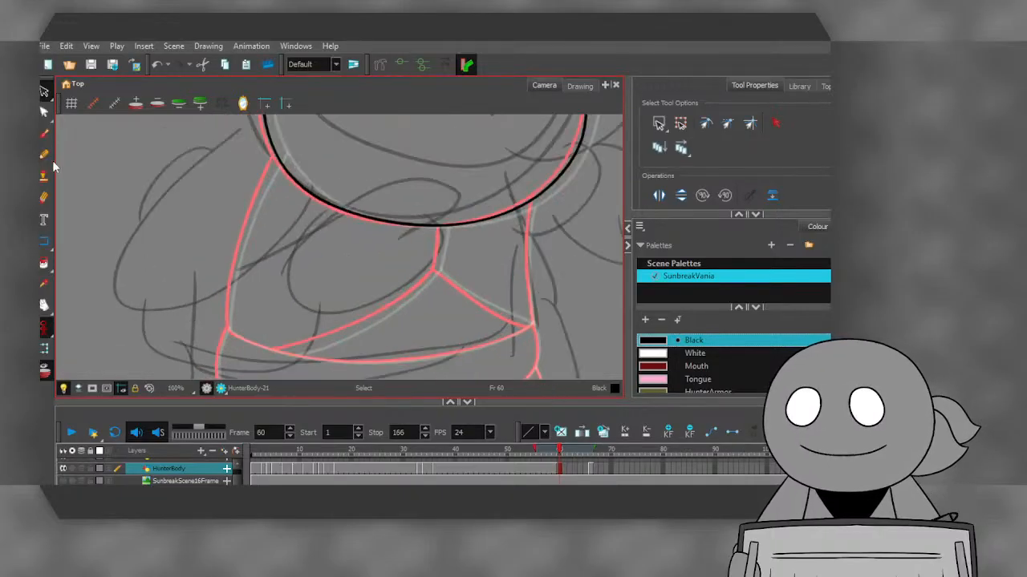
- Ink the tunic's left side, right side and bottom edge with the Brush
click(44, 133)
drag(275, 163, 228, 295)
drag(228, 332, 227, 332)
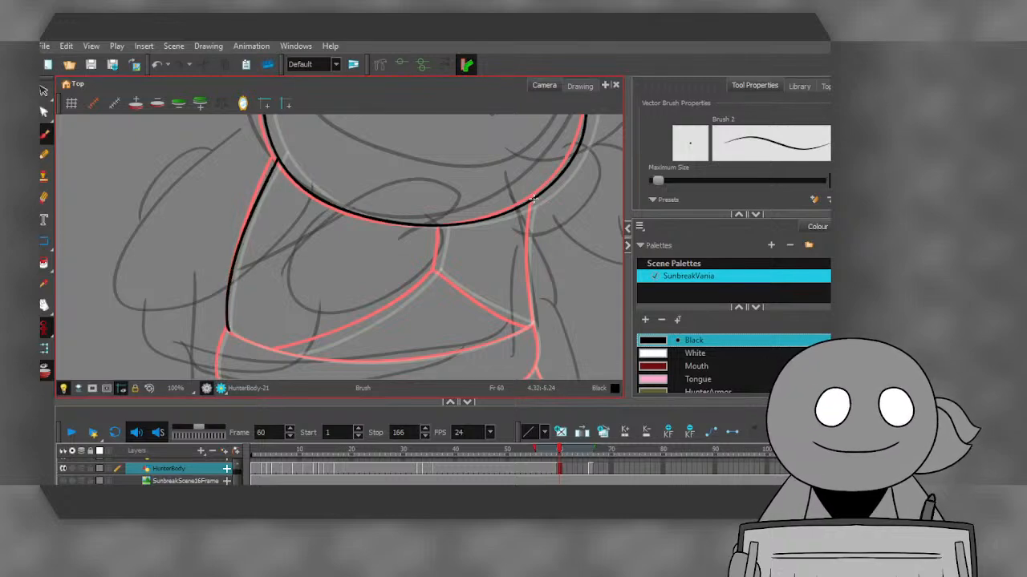
drag(529, 217, 533, 323)
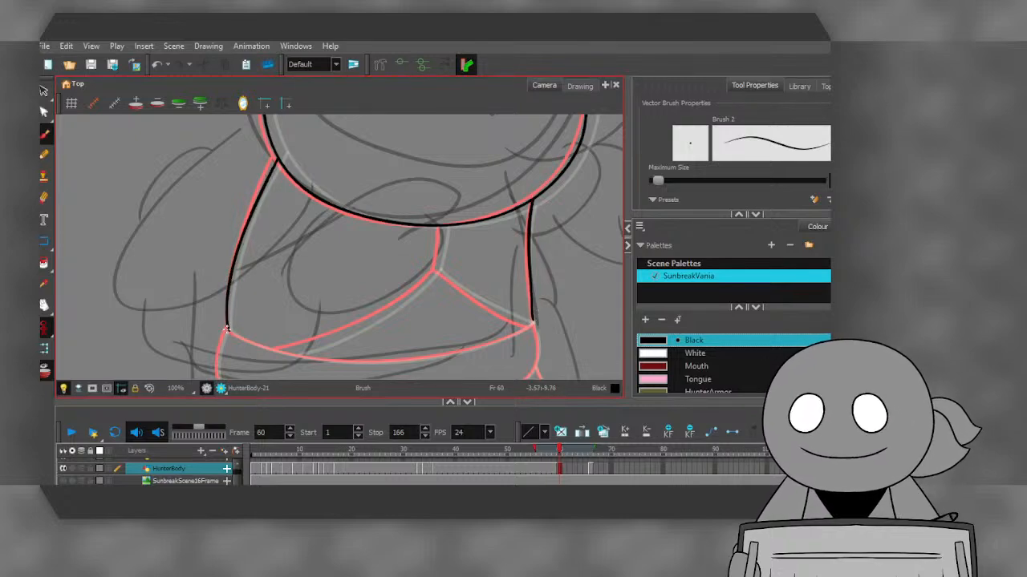
mouse_move(273, 347)
mouse_down()
mouse_move(347, 360)
mouse_move(479, 345)
mouse_up()
drag(531, 320, 532, 323)
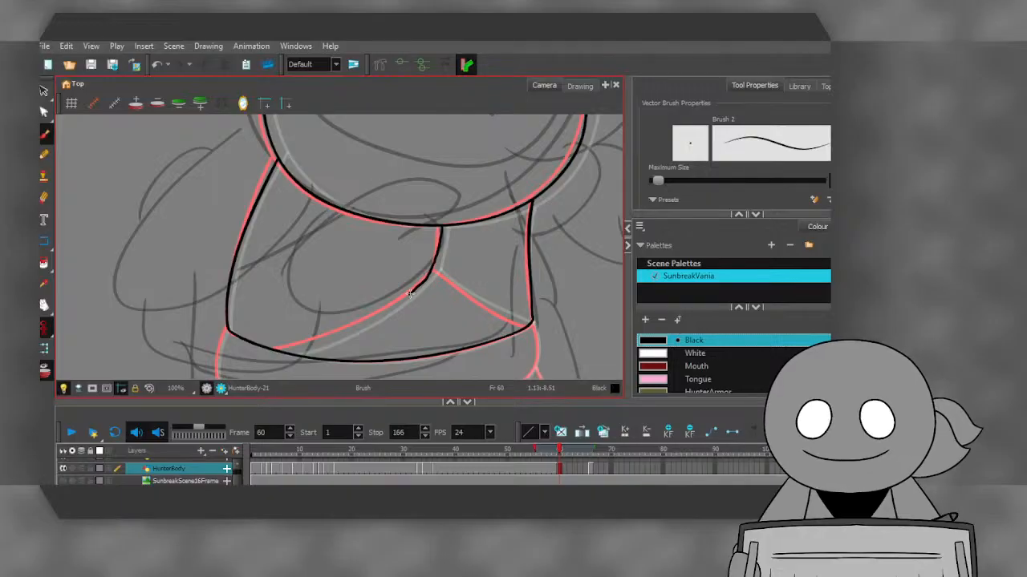
- Redo the chest centre line and ink the diagonal fold lines to the left and right
click(156, 64)
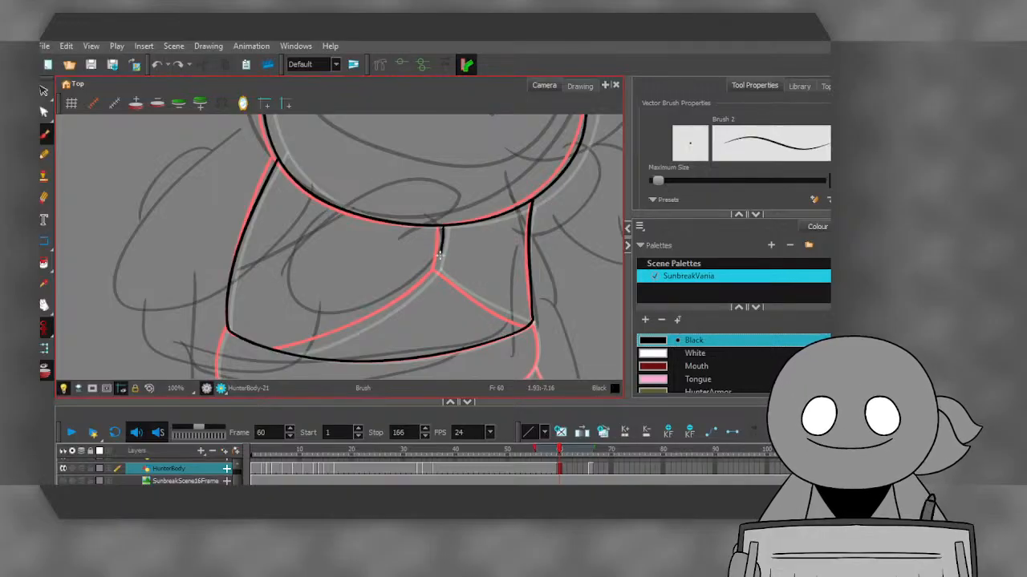
mouse_move(434, 269)
mouse_down()
mouse_move(376, 319)
mouse_move(279, 348)
mouse_up()
scroll(259, 270, up, 3)
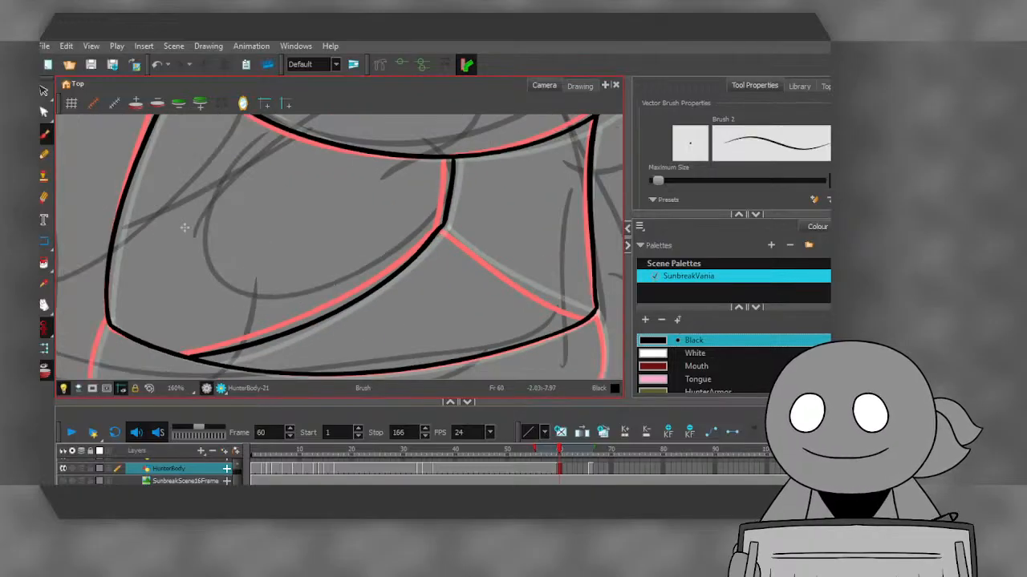
click(156, 64)
click(156, 64)
mouse_move(450, 158)
mouse_down()
mouse_move(442, 223)
mouse_move(414, 257)
mouse_move(300, 323)
mouse_move(184, 355)
mouse_up()
drag(450, 234, 596, 318)
scroll(233, 194, down, 2)
scroll(226, 195, up, 2)
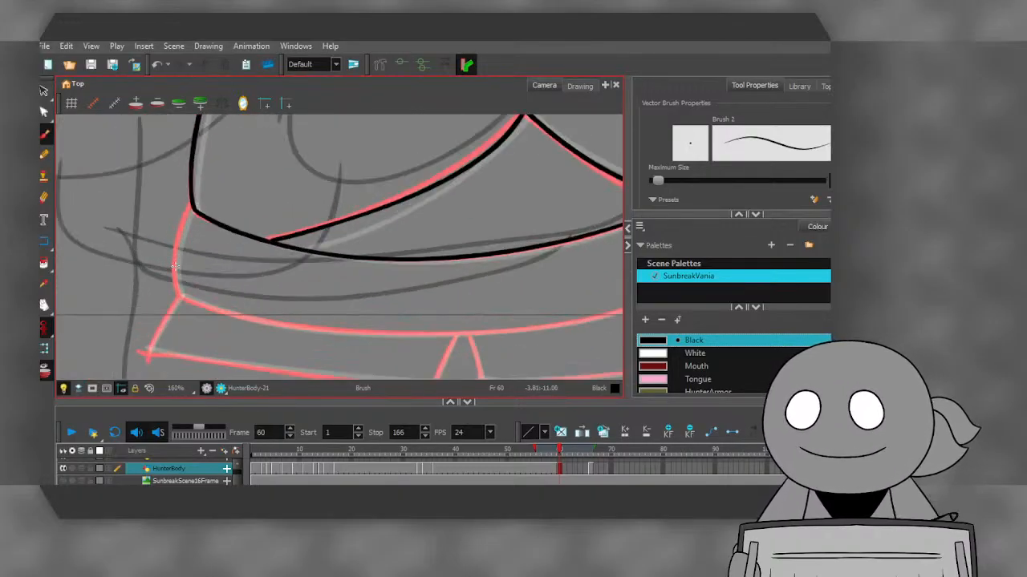
mouse_move(189, 211)
mouse_down()
mouse_move(181, 293)
mouse_move(155, 269)
mouse_move(245, 287)
mouse_move(386, 289)
mouse_move(457, 279)
mouse_move(532, 236)
mouse_up()
scroll(177, 297, down, 2)
scroll(147, 245, up, 1)
scroll(529, 183, up, 4)
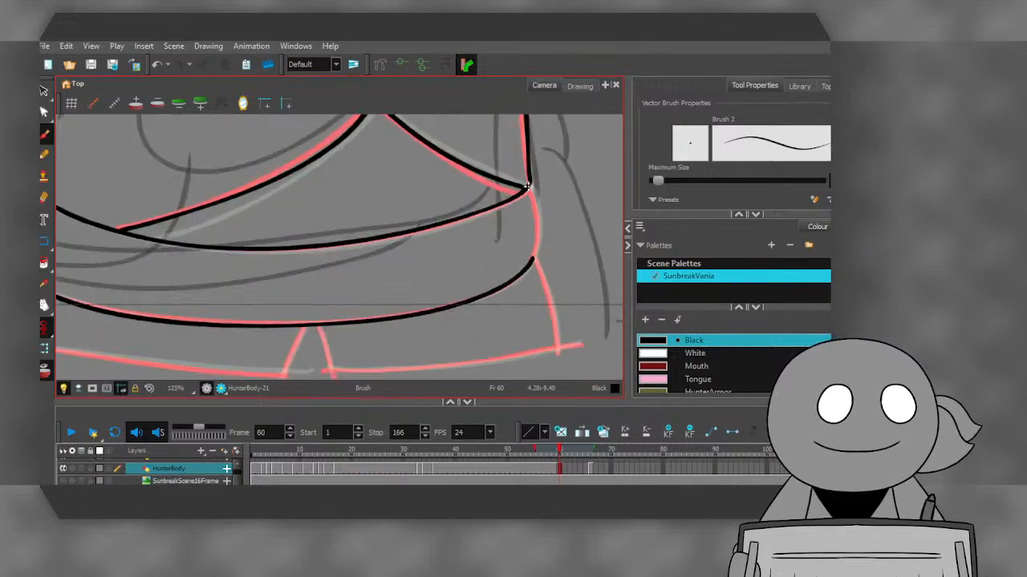
- Ink the lower body's right side down from the corner
mouse_move(528, 182)
mouse_down()
mouse_move(539, 202)
mouse_move(543, 295)
mouse_move(533, 341)
mouse_up()
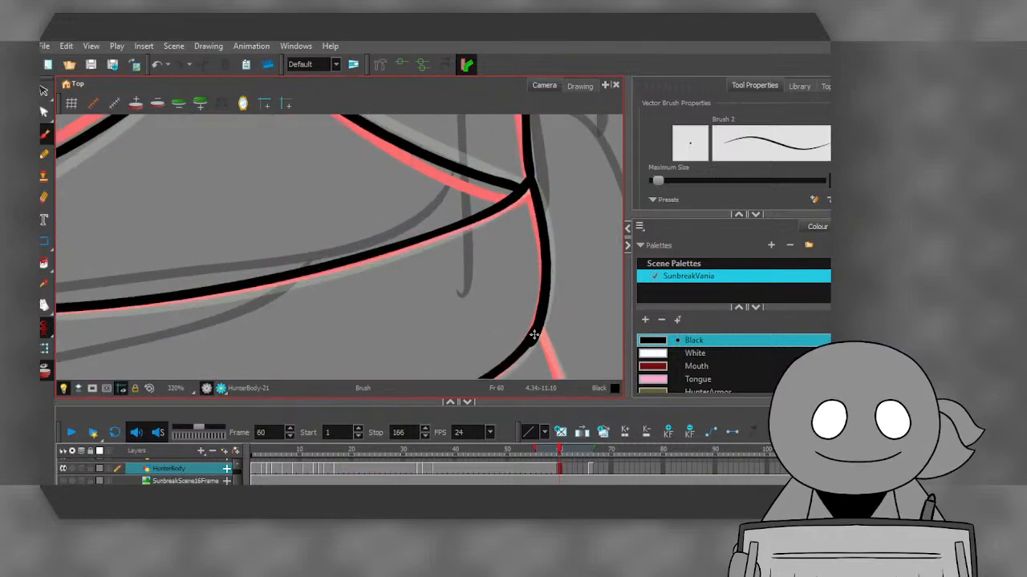
scroll(500, 329, down, 2)
mouse_move(489, 235)
mouse_down()
mouse_move(509, 271)
mouse_move(533, 390)
mouse_up()
drag(447, 225, 570, 141)
scroll(287, 297, up, 2)
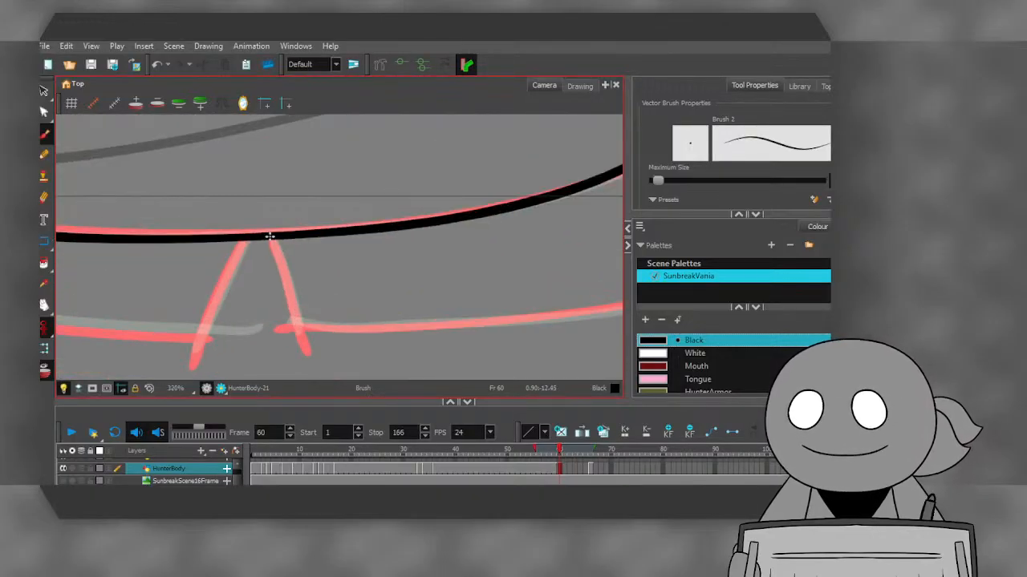
- Ink the leg line, the lower body's left edge and the bottom edge to its right end
mouse_move(269, 237)
mouse_down()
mouse_move(301, 316)
mouse_move(229, 270)
mouse_move(196, 357)
mouse_up()
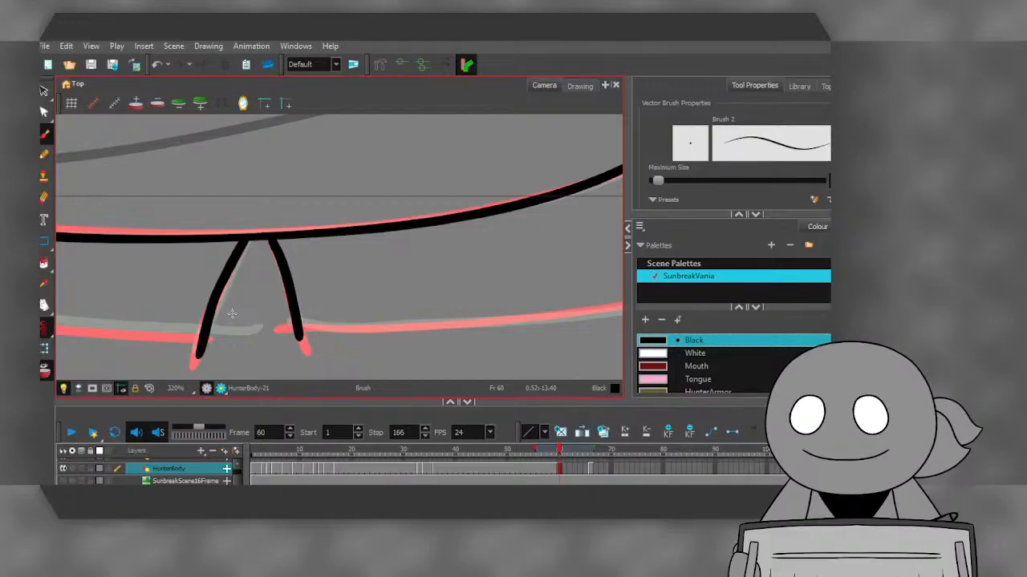
scroll(278, 266, down, 5)
scroll(105, 246, up, 5)
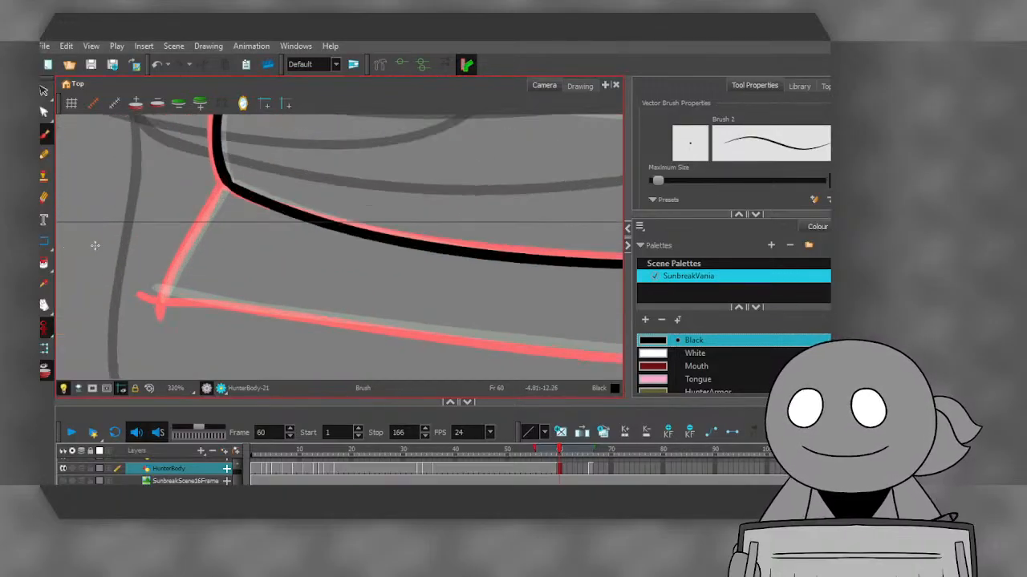
mouse_move(225, 187)
mouse_down()
mouse_move(160, 303)
mouse_move(532, 330)
mouse_up()
scroll(156, 286, down, 2)
scroll(224, 266, down, 3)
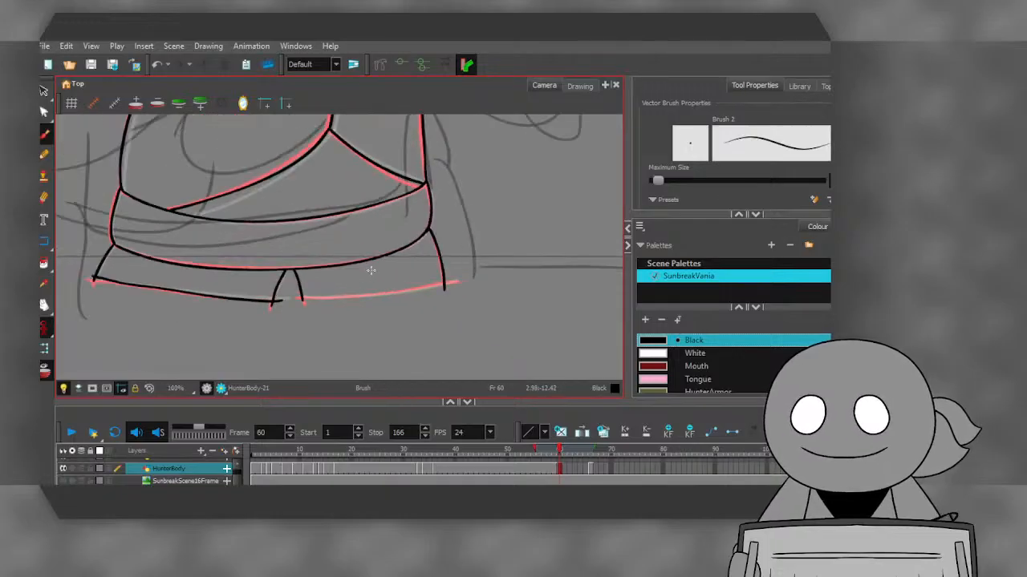
scroll(371, 269, up, 2)
drag(258, 313, 505, 287)
scroll(481, 312, down, 4)
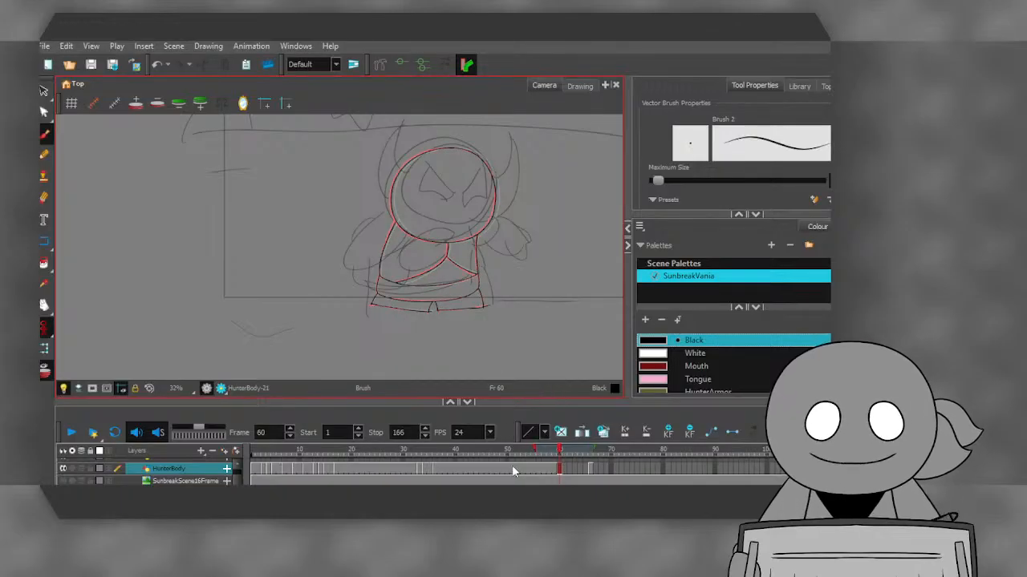
- On empty frame 62, ink a closed black head circle and check the stroke with Select
click(568, 470)
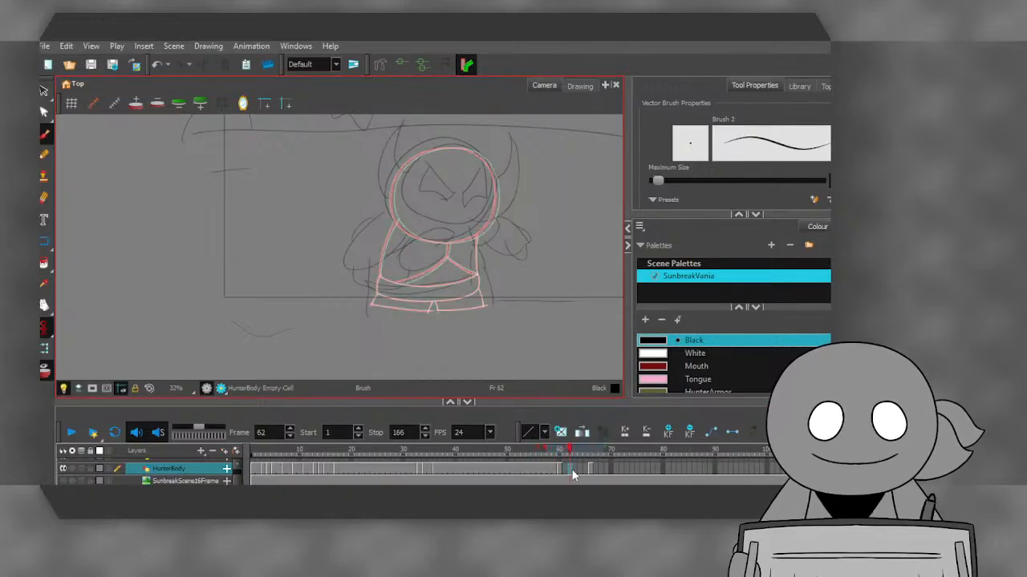
scroll(442, 162, up, 4)
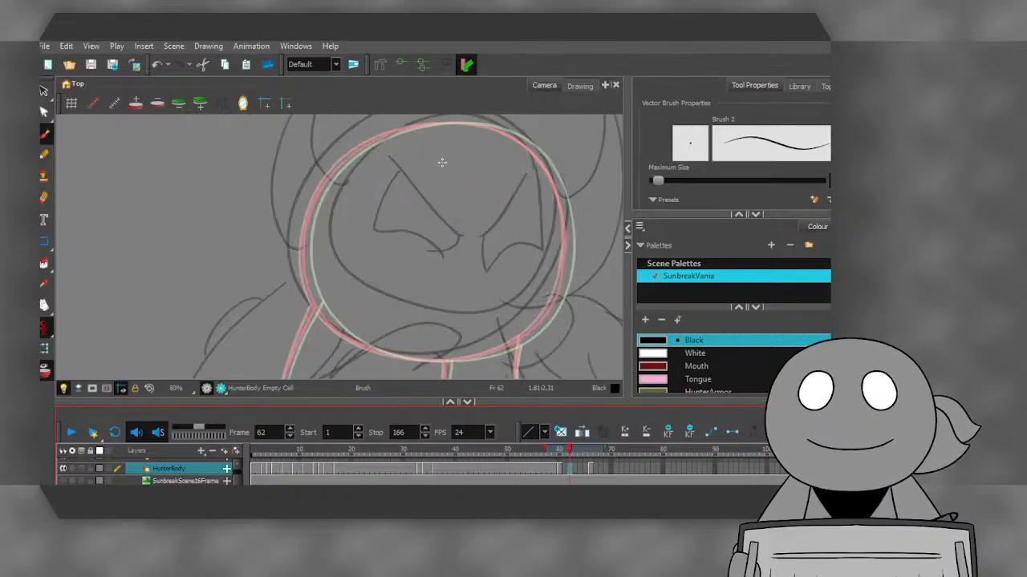
mouse_move(568, 275)
mouse_down()
mouse_move(561, 189)
mouse_move(537, 149)
mouse_up()
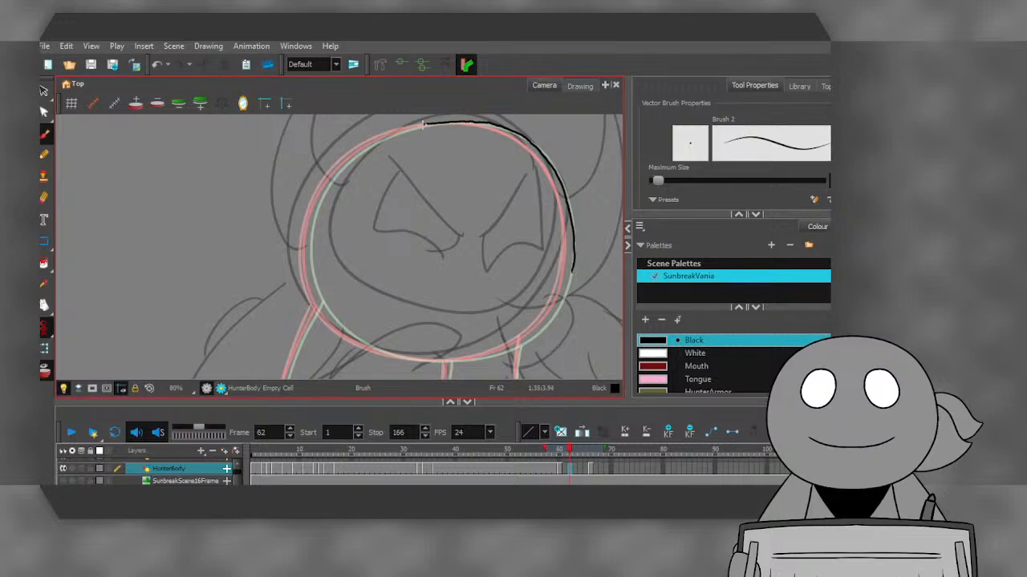
mouse_move(422, 125)
mouse_down()
mouse_move(364, 146)
mouse_move(322, 196)
mouse_move(312, 265)
mouse_move(327, 303)
mouse_move(355, 334)
mouse_move(393, 351)
mouse_move(474, 360)
mouse_move(511, 349)
mouse_move(560, 307)
mouse_up()
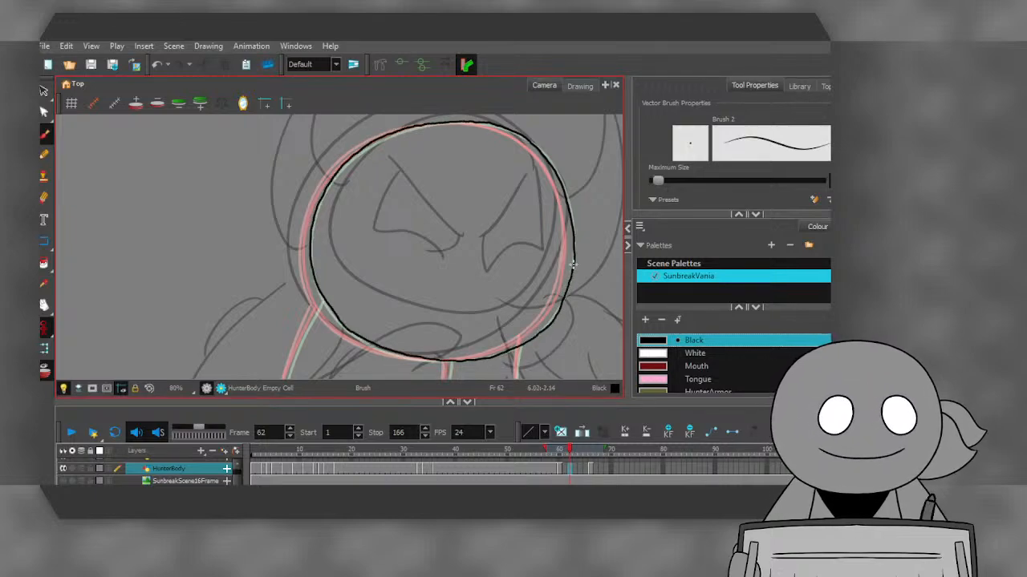
drag(572, 265, 571, 263)
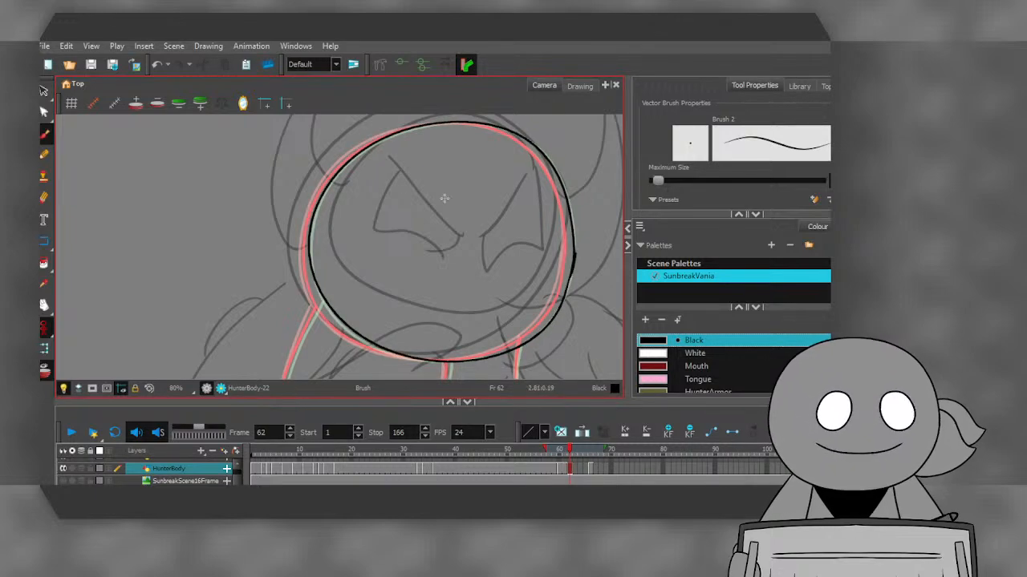
click(44, 91)
click(307, 223)
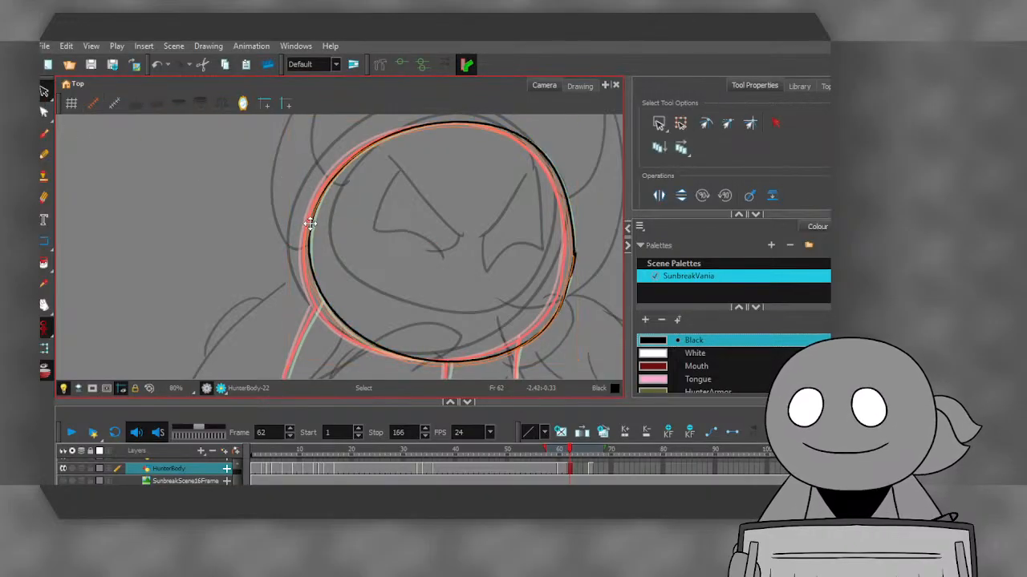
click(307, 223)
click(237, 225)
scroll(238, 225, down, 2)
scroll(488, 283, up, 6)
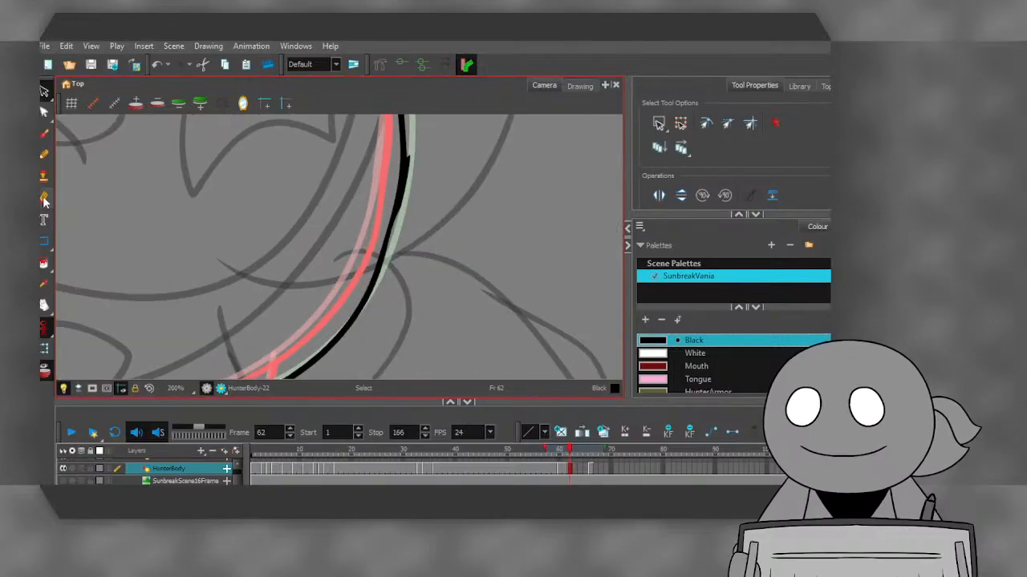
- Erase the excess ink along the head's right edge with the Eraser
click(44, 199)
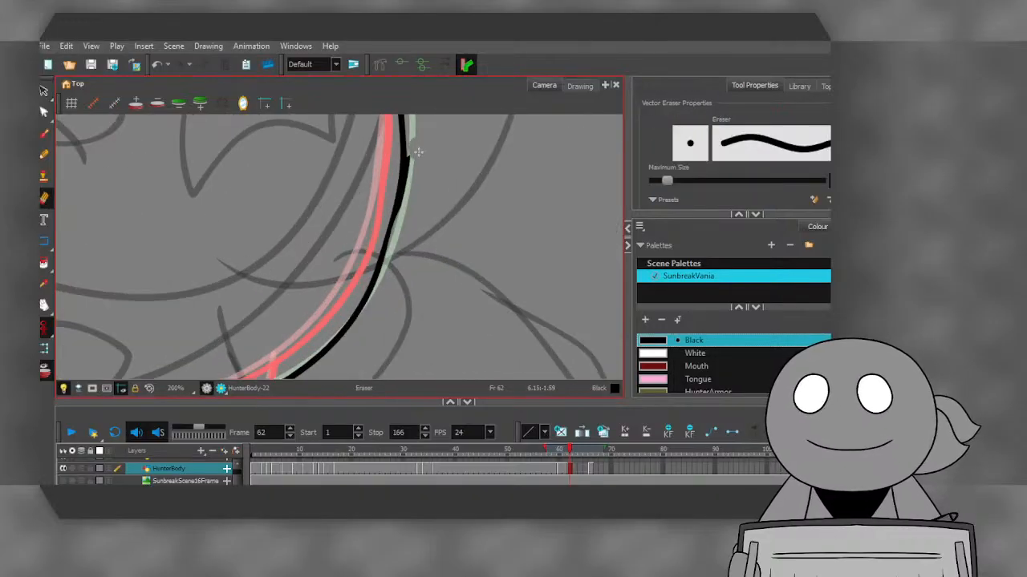
drag(414, 149, 407, 229)
drag(418, 152, 408, 226)
- Redraw a thicker curve along the head's right side, undoing and retrying until it fits
click(45, 135)
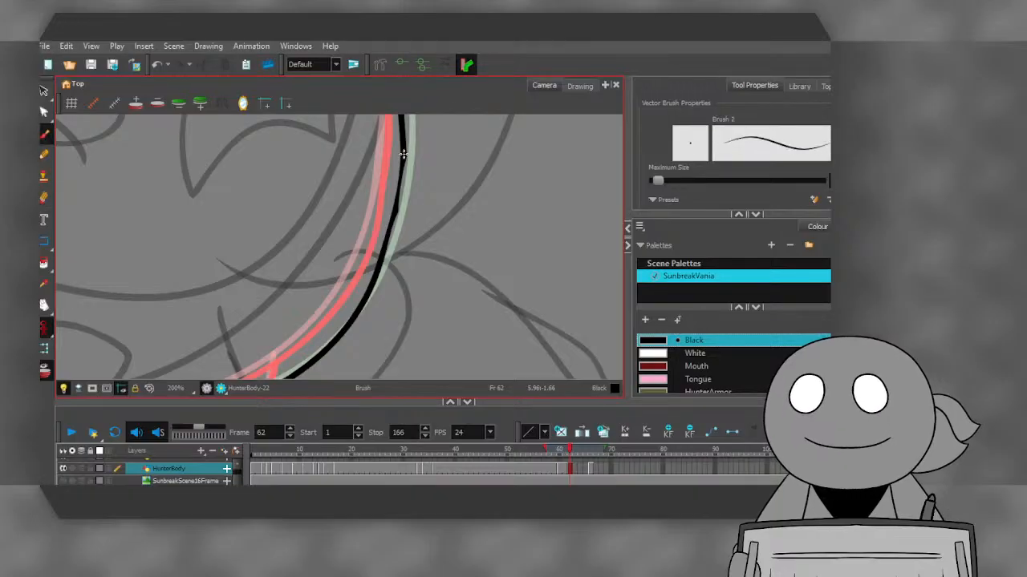
drag(403, 154, 373, 276)
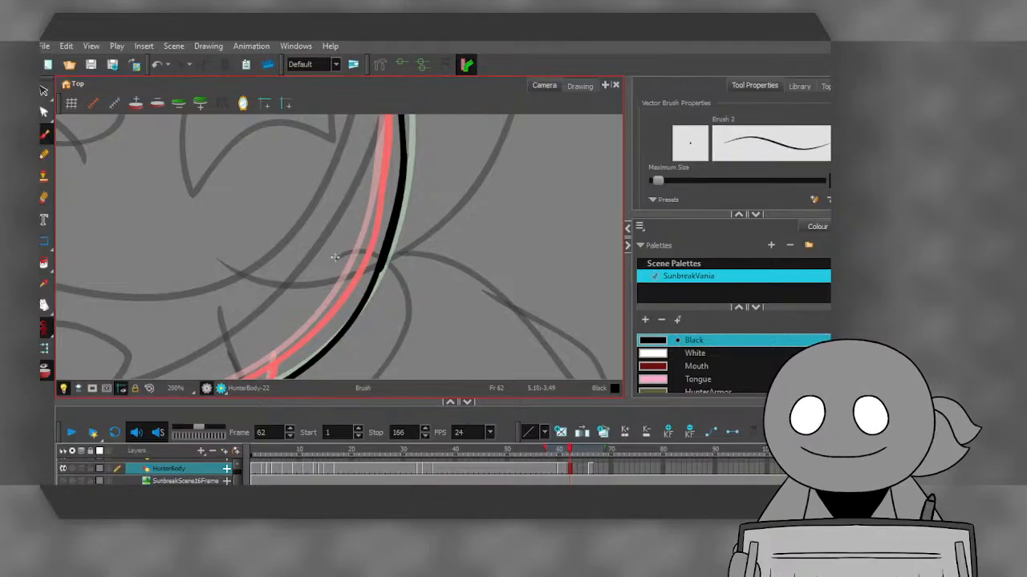
click(158, 66)
mouse_move(403, 157)
mouse_down()
mouse_move(393, 223)
mouse_move(365, 285)
mouse_up()
click(158, 66)
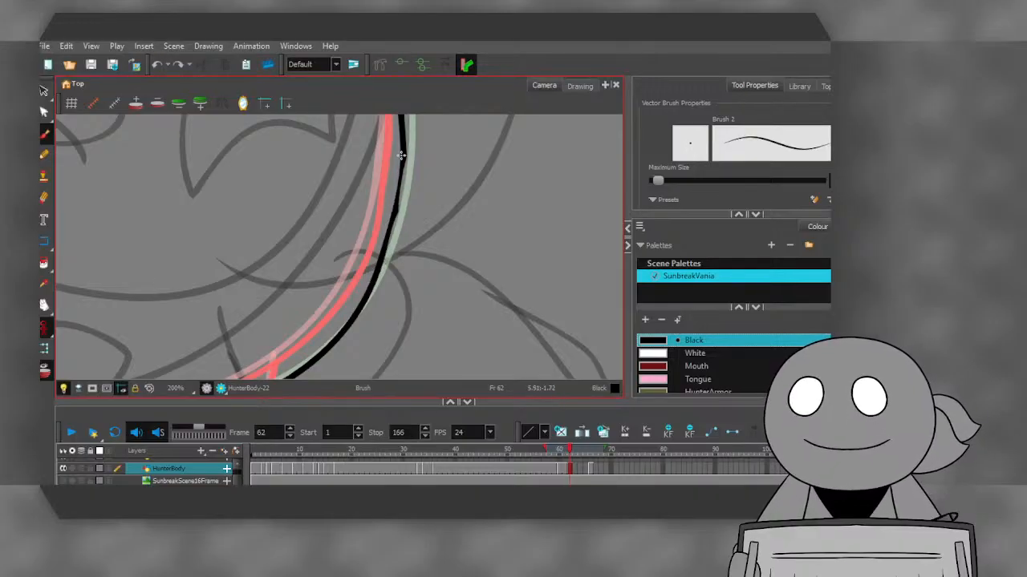
drag(401, 166, 377, 273)
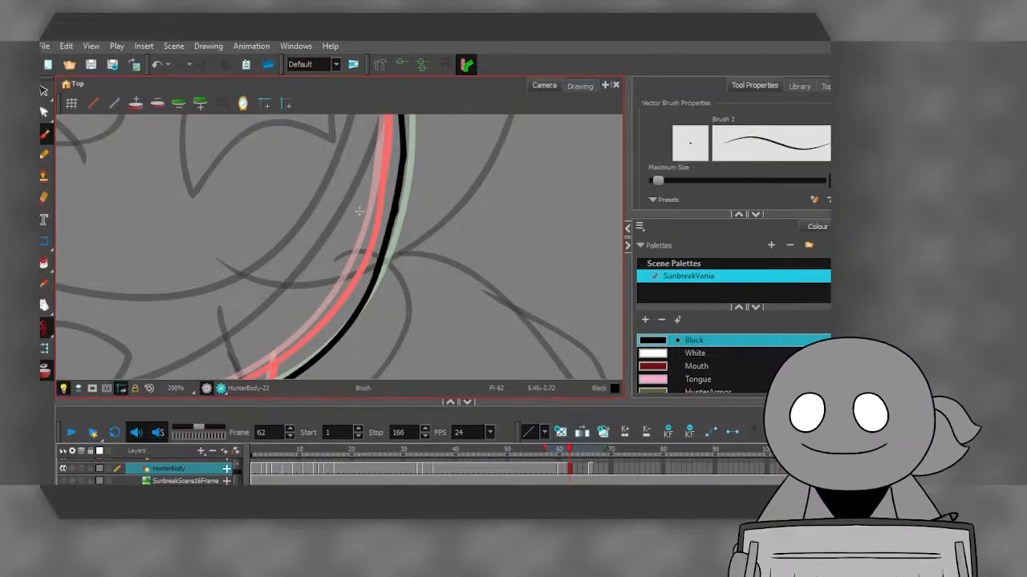
click(158, 66)
drag(402, 163, 375, 276)
scroll(266, 298, down, 2)
scroll(266, 298, down, 3)
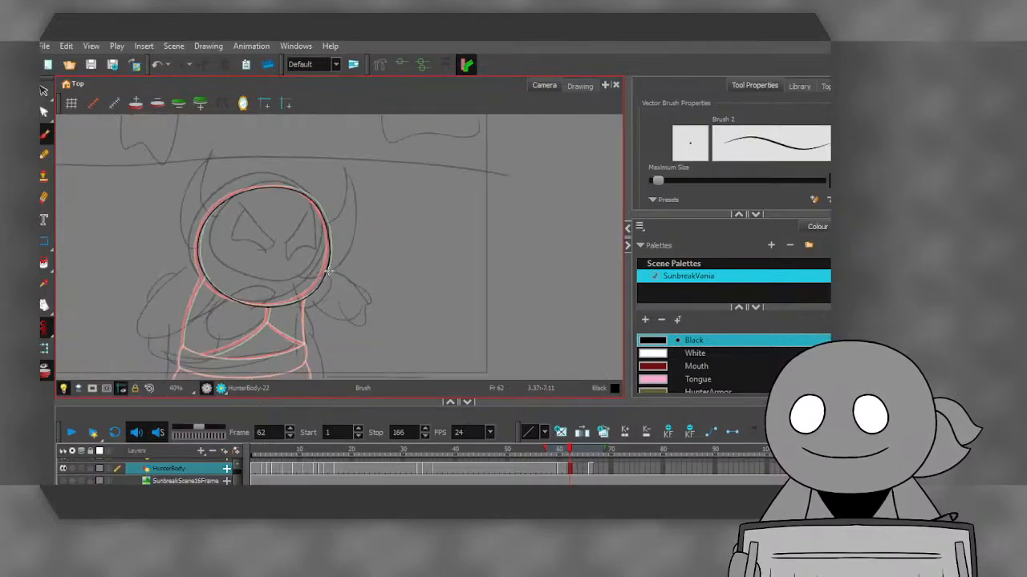
- Ink the torso's left and right sides and the chest line down to the body's side
scroll(164, 319, up, 3)
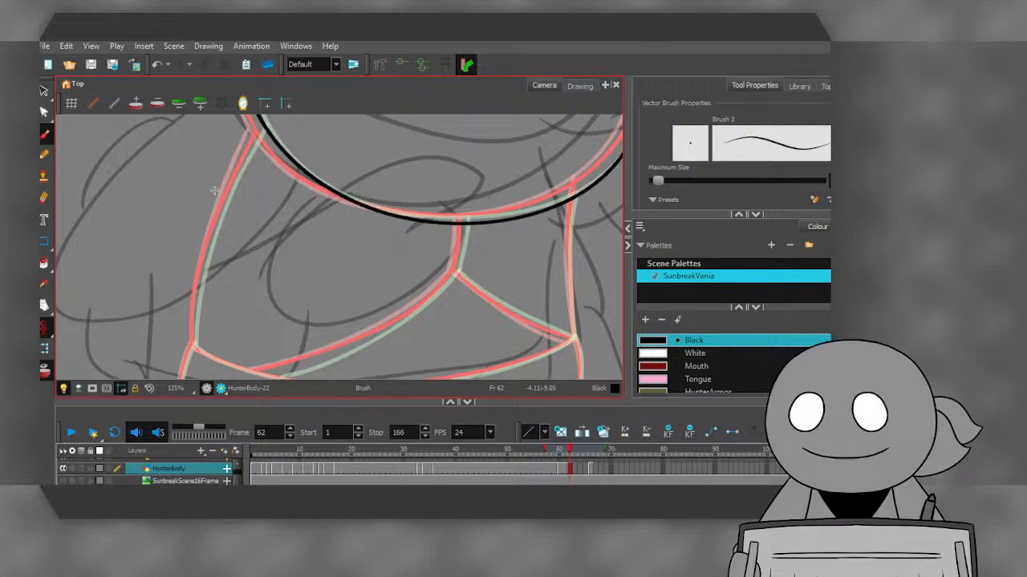
mouse_move(261, 122)
mouse_down()
mouse_move(211, 235)
mouse_move(194, 346)
mouse_up()
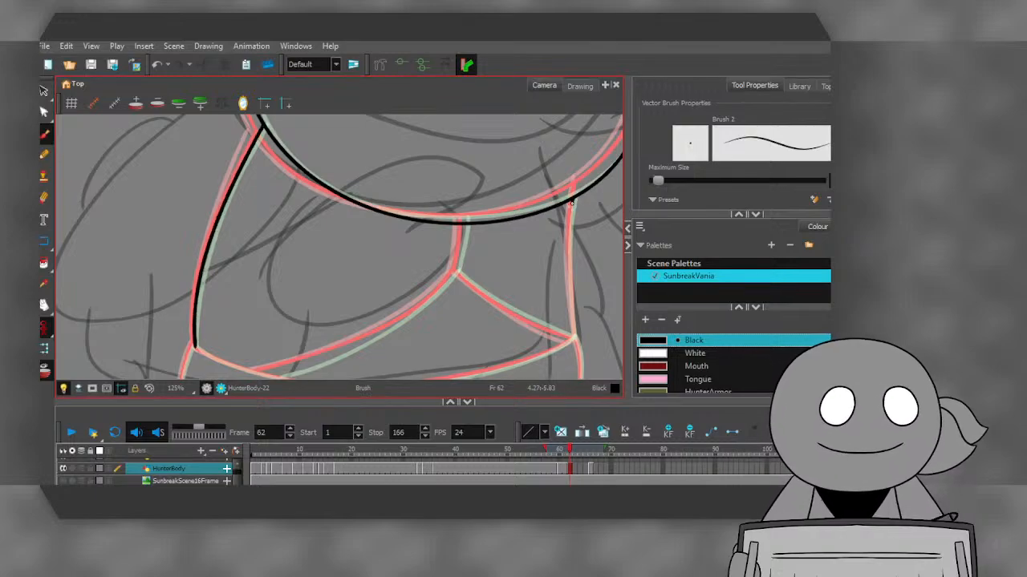
drag(571, 202, 574, 336)
scroll(280, 256, down, 3)
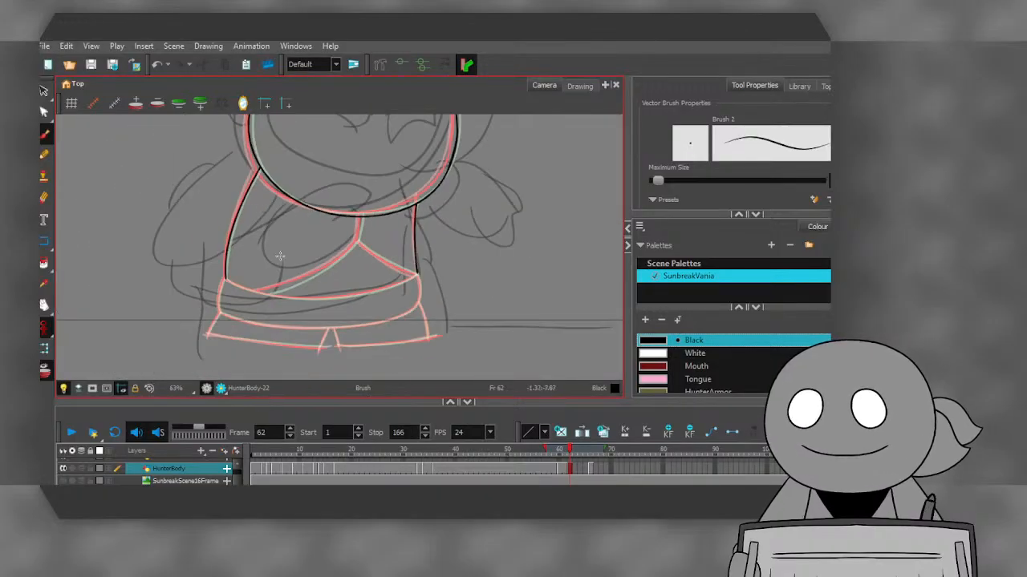
scroll(280, 255, up, 4)
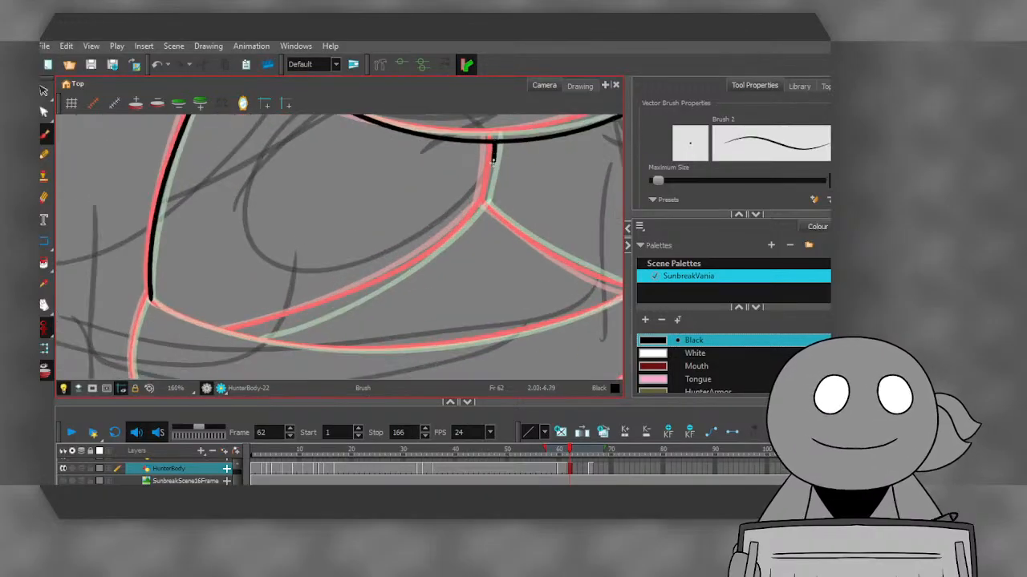
mouse_move(493, 159)
mouse_down()
mouse_move(482, 205)
mouse_move(412, 264)
mouse_move(368, 292)
mouse_move(237, 330)
mouse_up()
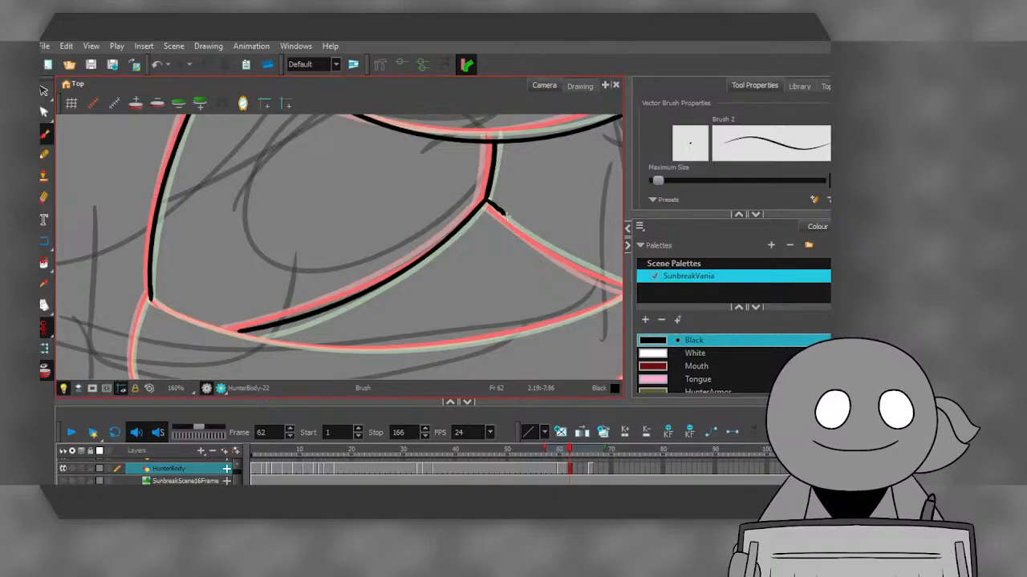
drag(506, 213, 622, 281)
- Ink the belt: the upper curve, left edge, bottom edge and right edge
scroll(284, 199, down, 4)
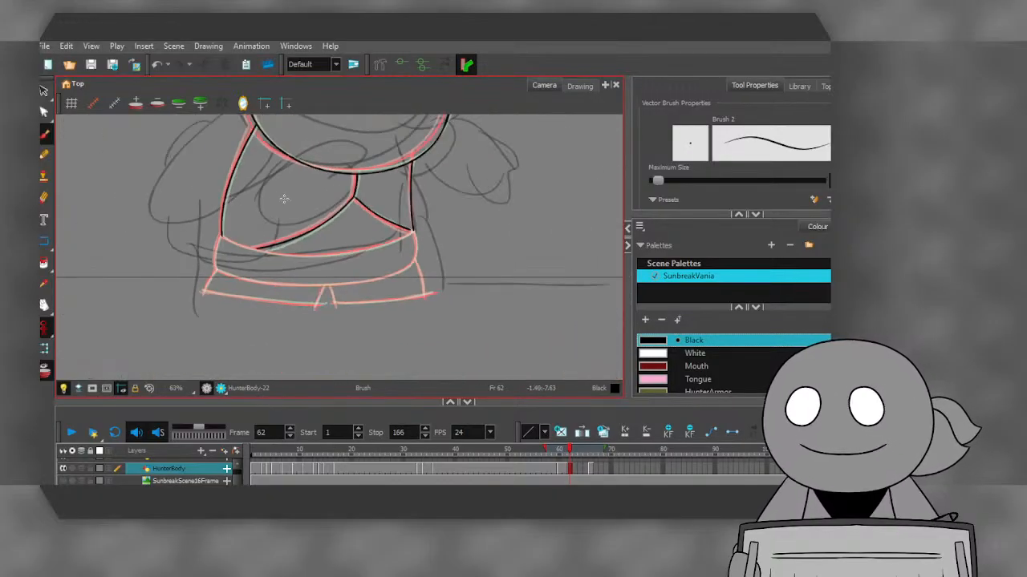
scroll(284, 198, up, 6)
scroll(254, 199, down, 3)
scroll(69, 253, up, 1)
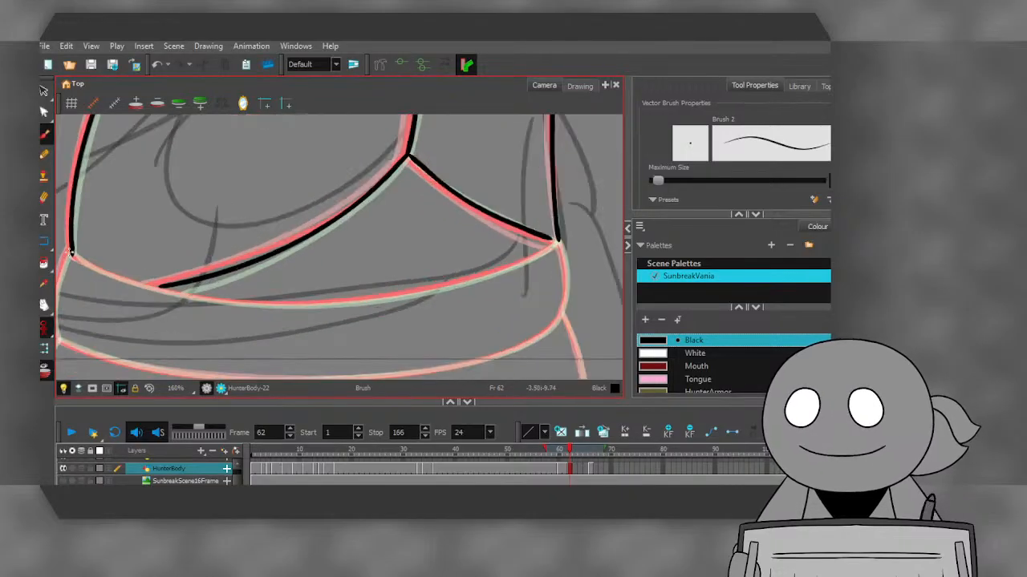
mouse_move(85, 258)
mouse_down()
mouse_move(154, 289)
mouse_move(292, 304)
mouse_move(430, 292)
mouse_move(554, 239)
mouse_up()
scroll(551, 241, up, 3)
scroll(563, 243, down, 4)
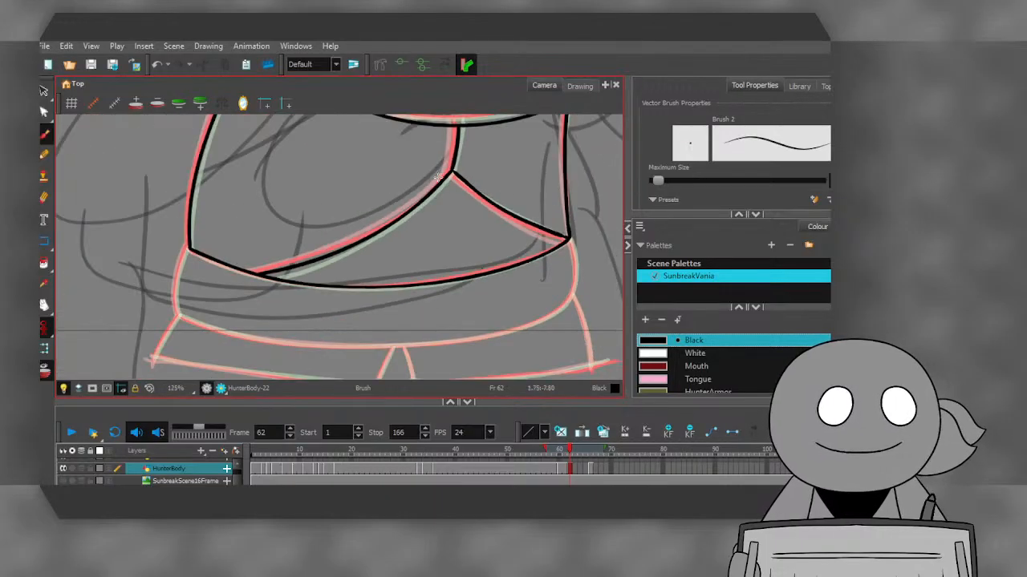
scroll(438, 176, down, 2)
scroll(328, 178, up, 3)
drag(334, 171, 322, 263)
scroll(337, 233, down, 3)
scroll(348, 218, up, 1)
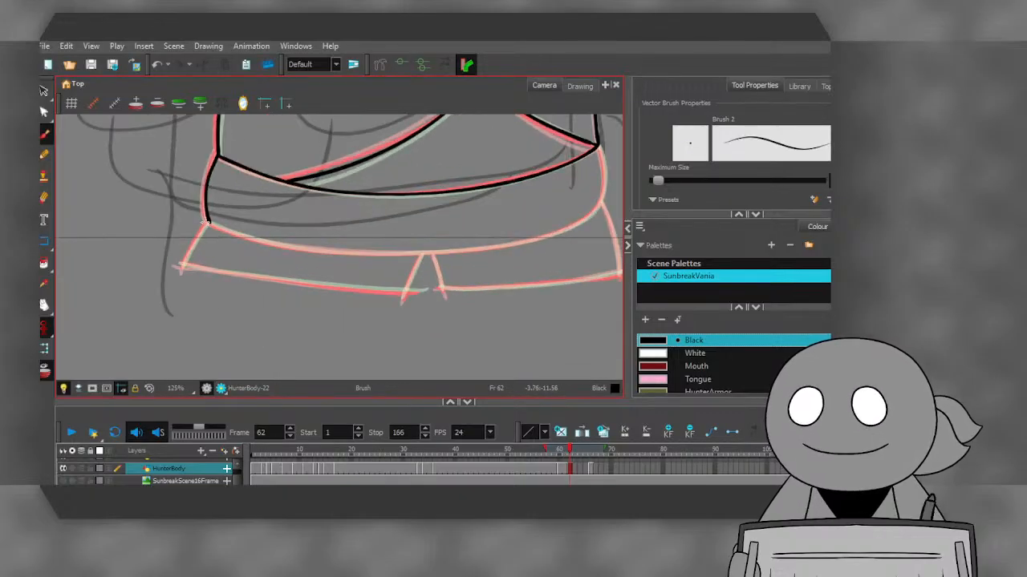
mouse_move(207, 221)
mouse_down()
mouse_move(360, 255)
mouse_move(514, 241)
mouse_up()
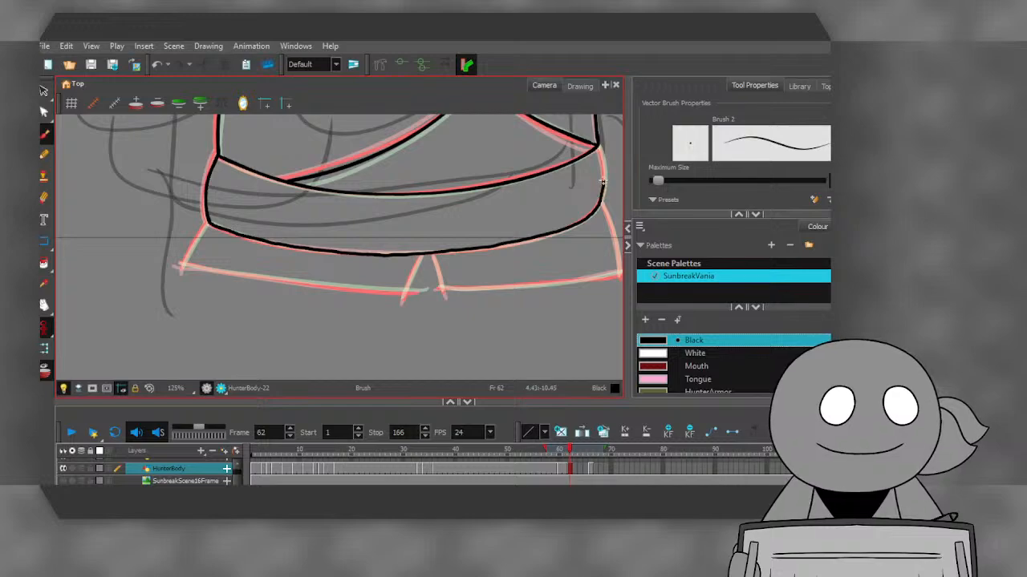
drag(603, 182, 598, 145)
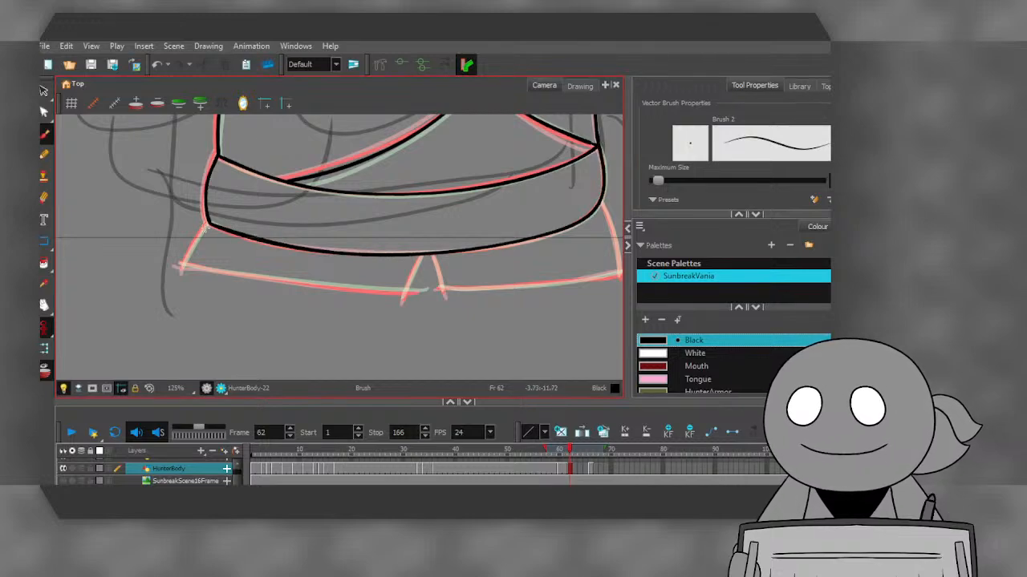
- Ink the lower tunic's left edge, redoing it once, then its centre notch, right edge and bottom hem
drag(207, 223, 184, 270)
click(159, 65)
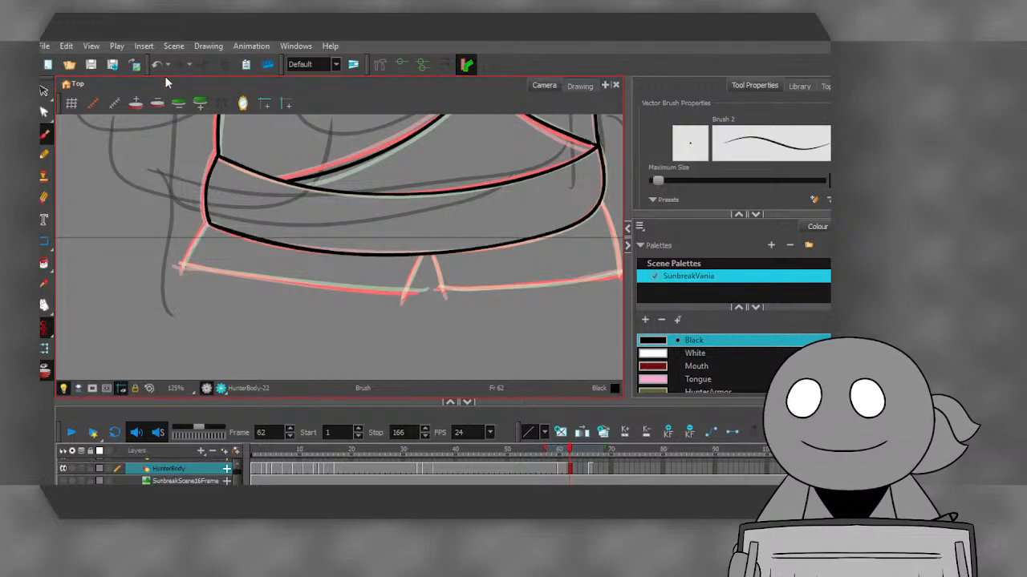
drag(206, 223, 184, 270)
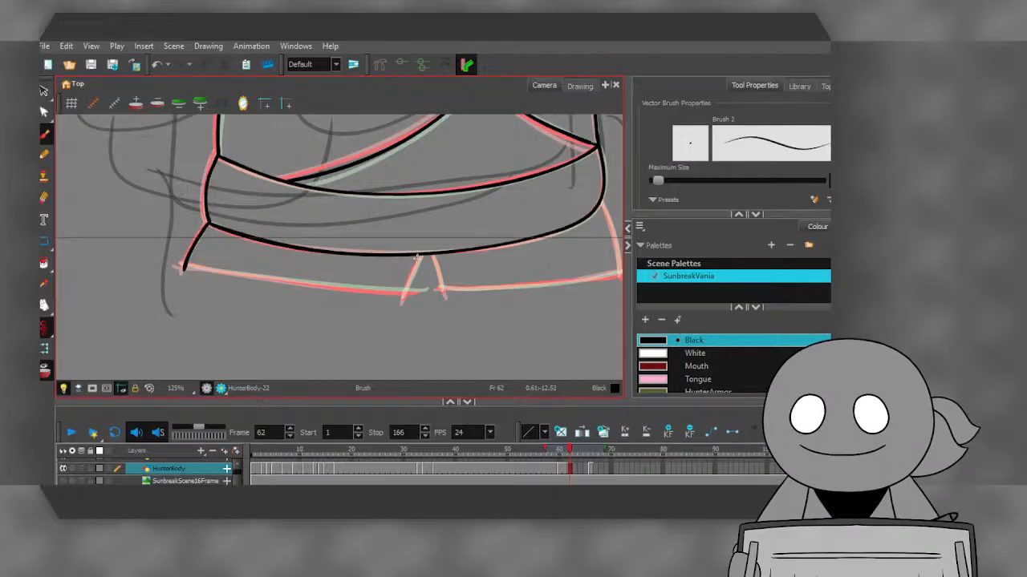
drag(420, 256, 402, 301)
drag(434, 255, 443, 296)
drag(600, 200, 620, 277)
mouse_move(181, 267)
mouse_down()
mouse_move(414, 295)
mouse_move(620, 271)
mouse_up()
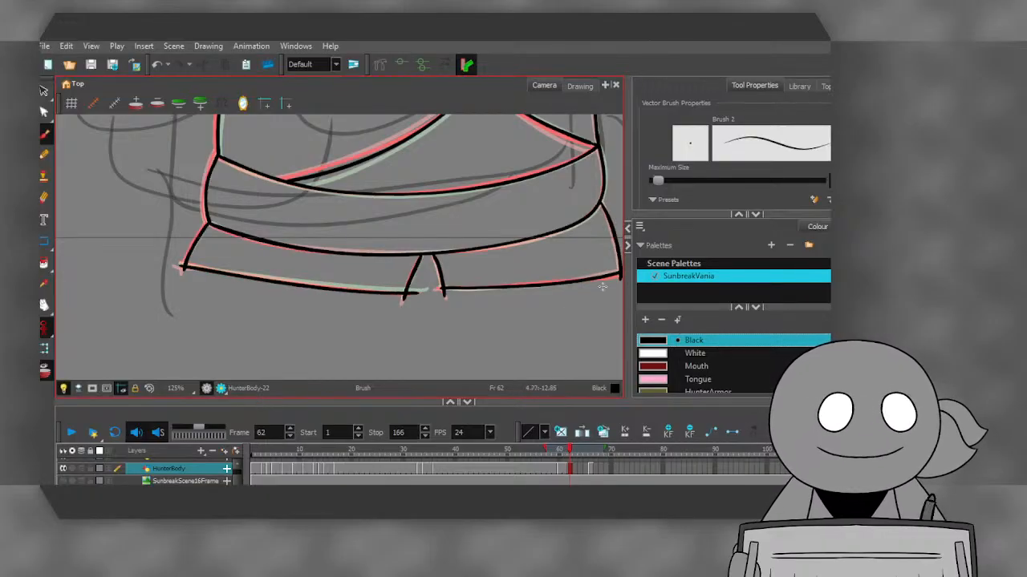
scroll(413, 260, down, 5)
scroll(538, 167, up, 1)
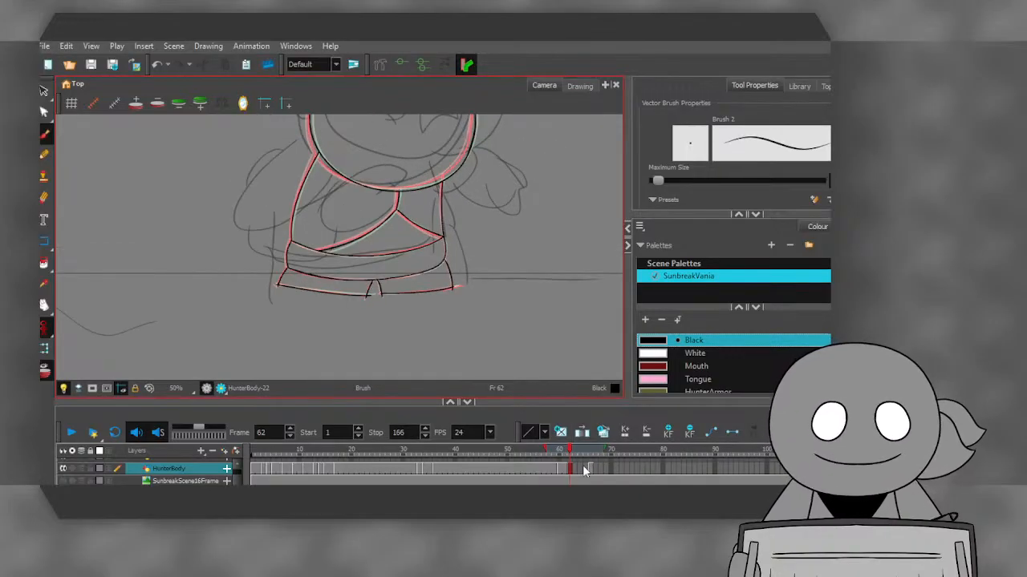
- Go to frame 64 and ink the right side of Hunter's head circle
click(580, 469)
scroll(409, 217, down, 2)
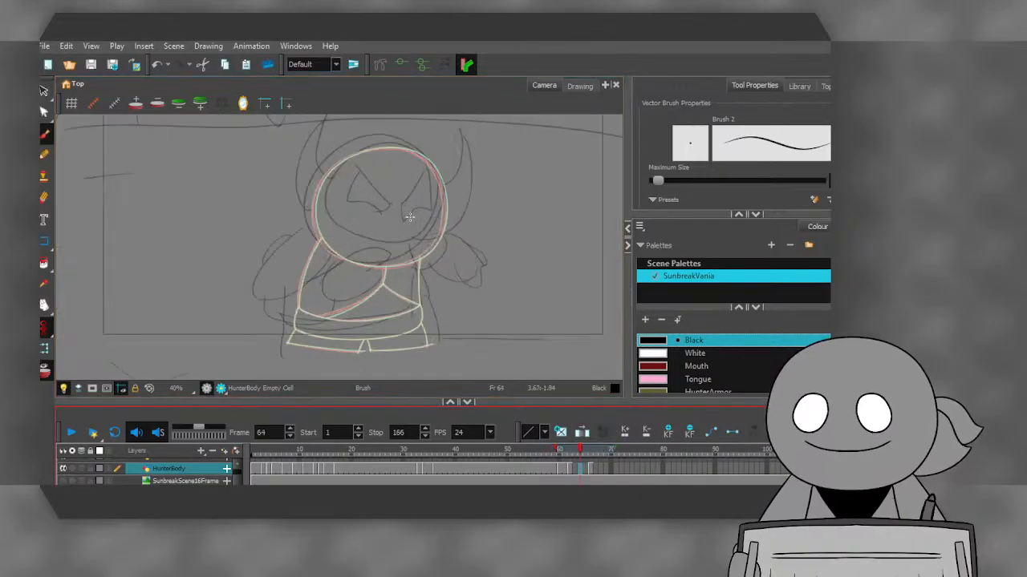
scroll(409, 217, up, 4)
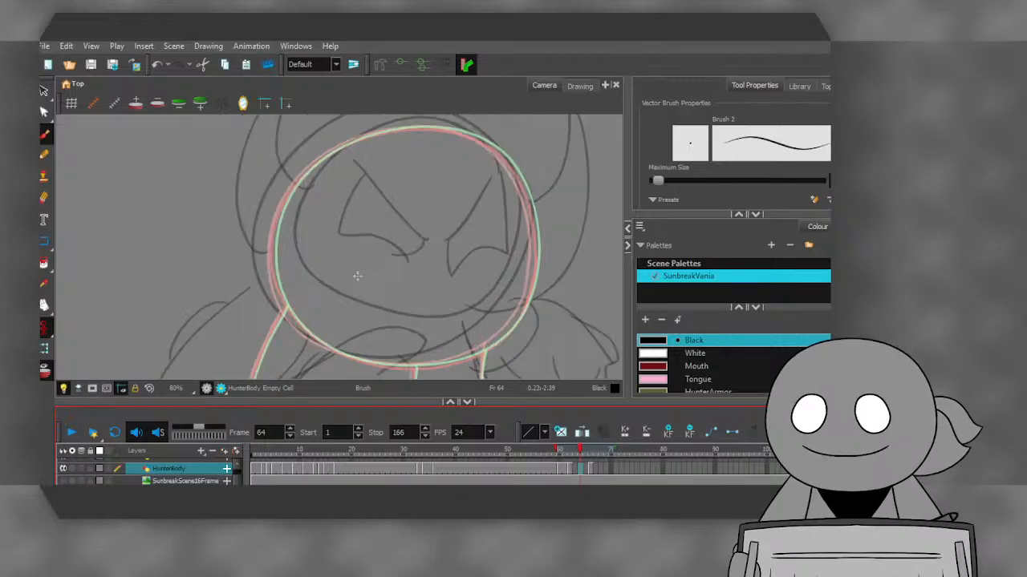
drag(357, 276, 373, 255)
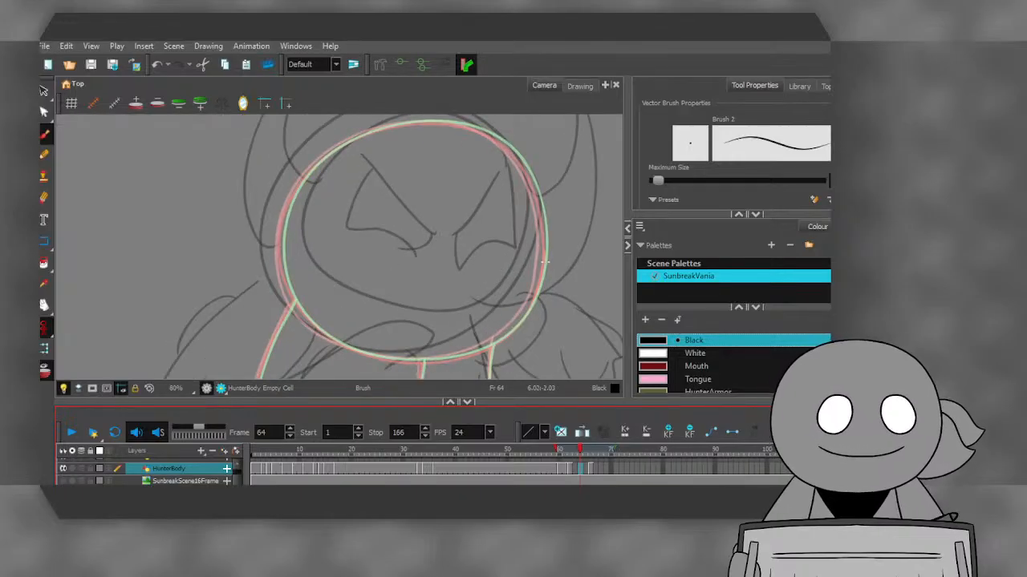
mouse_move(544, 262)
mouse_down()
mouse_move(537, 194)
mouse_move(481, 126)
mouse_move(368, 132)
mouse_move(316, 167)
mouse_up()
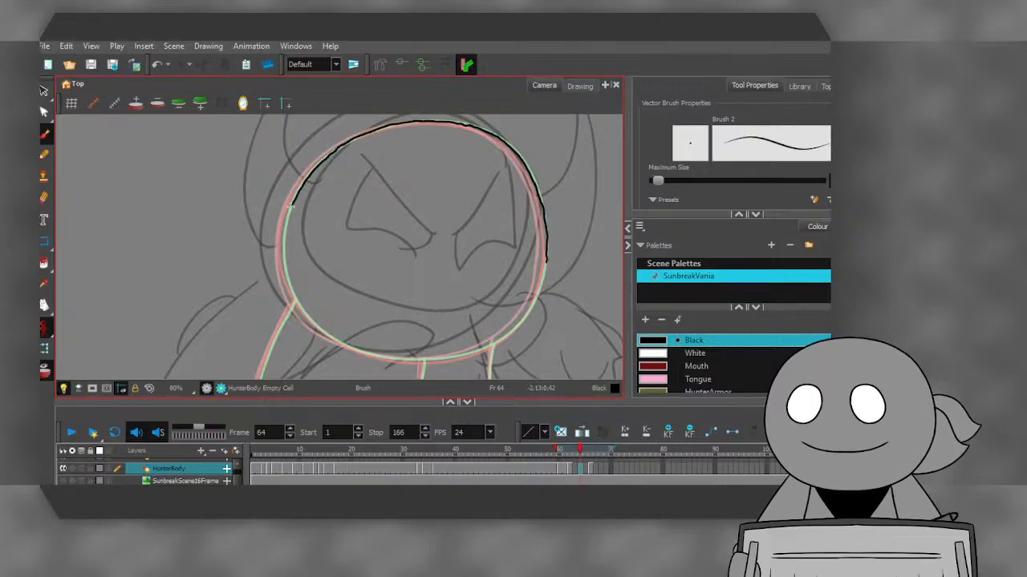
- Close the head outline around the left and bottom, then select the stroke to check it
mouse_move(289, 205)
mouse_down()
mouse_move(283, 268)
mouse_move(321, 335)
mouse_move(387, 361)
mouse_move(462, 355)
mouse_move(518, 329)
mouse_up()
drag(545, 258, 547, 253)
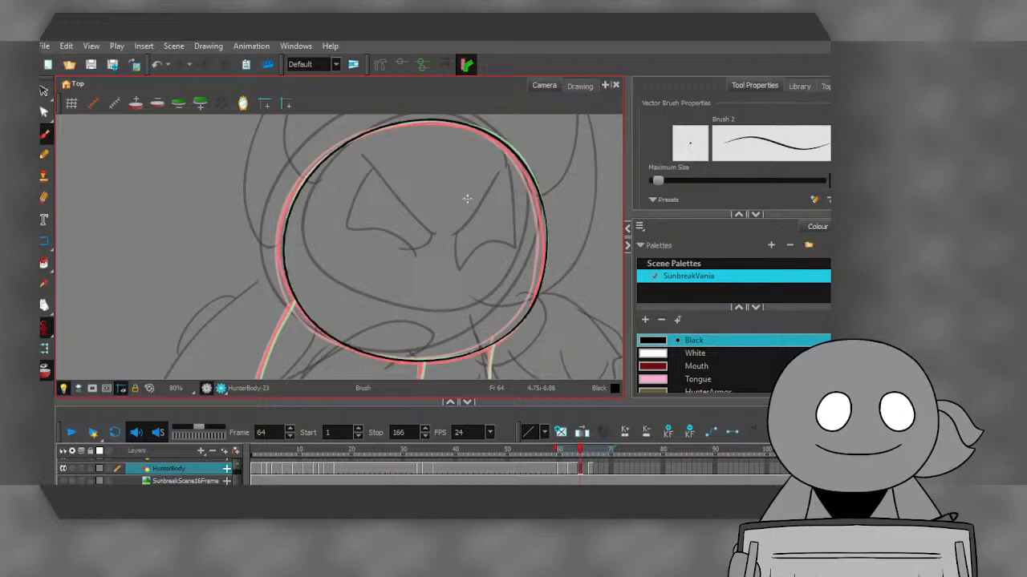
click(44, 91)
click(289, 215)
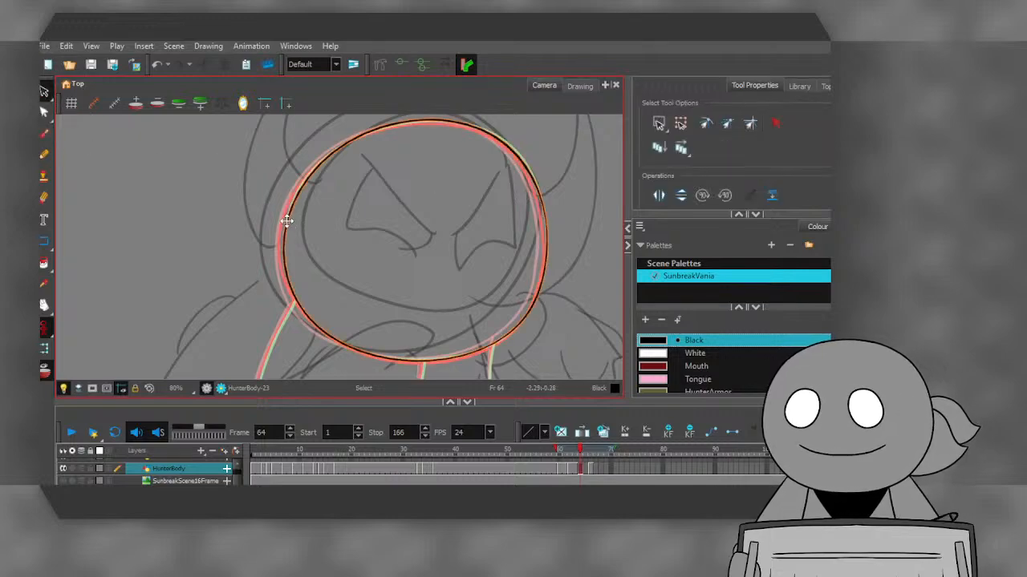
- Clear the selection, return to the Brush and ink the chest's left outline to its lower corner
click(204, 235)
scroll(198, 247, down, 4)
scroll(207, 282, up, 6)
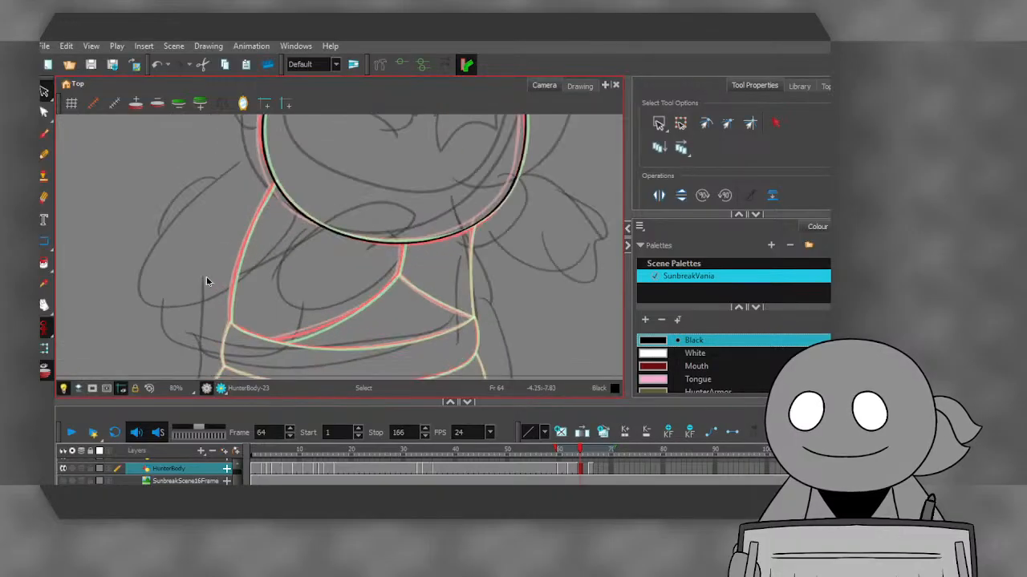
click(44, 134)
scroll(177, 257, up, 2)
scroll(182, 219, down, 2)
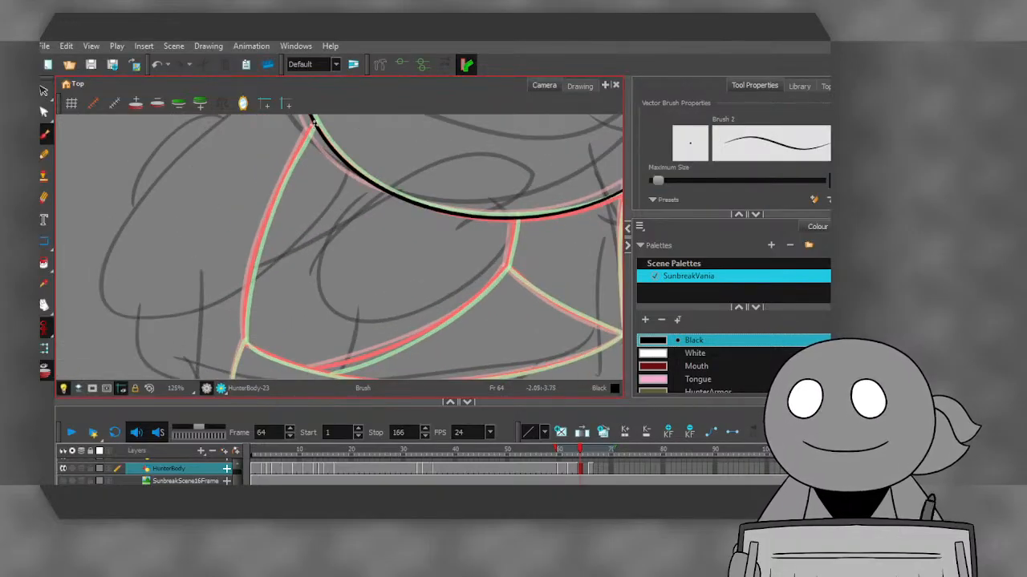
drag(312, 122, 263, 230)
drag(250, 295, 245, 341)
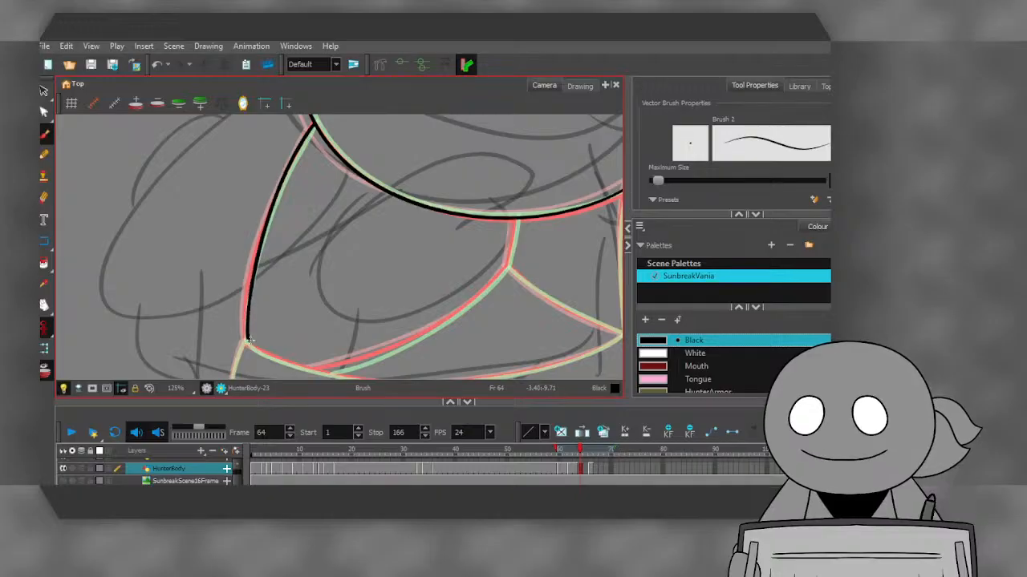
- Ink the collar lines and the V junction lines running down-left and to the right corner
scroll(241, 276, down, 3)
scroll(424, 284, up, 4)
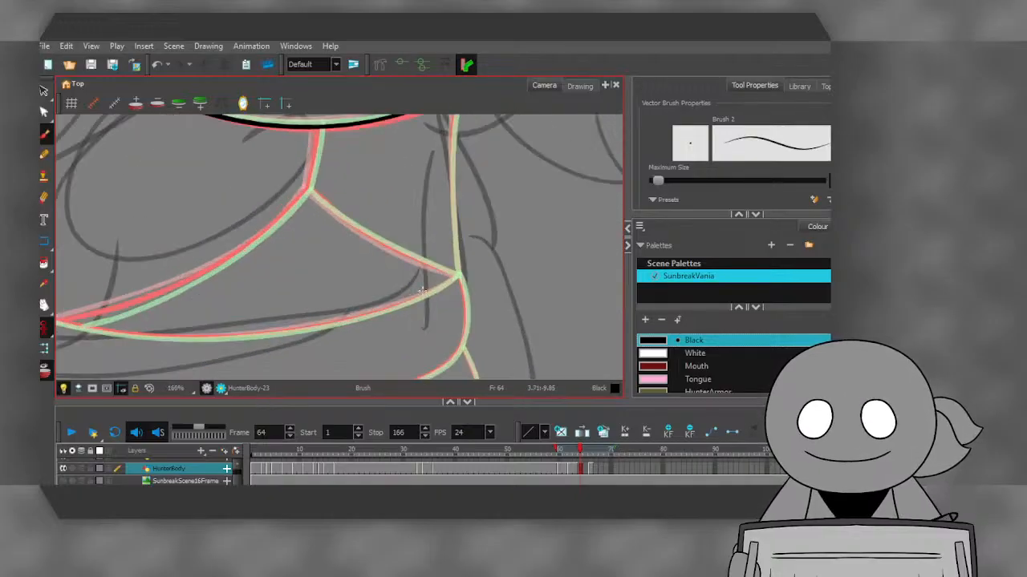
mouse_move(450, 138)
mouse_down()
mouse_move(443, 225)
mouse_move(454, 321)
mouse_up()
drag(313, 173, 302, 238)
scroll(229, 233, down, 3)
scroll(144, 279, up, 2)
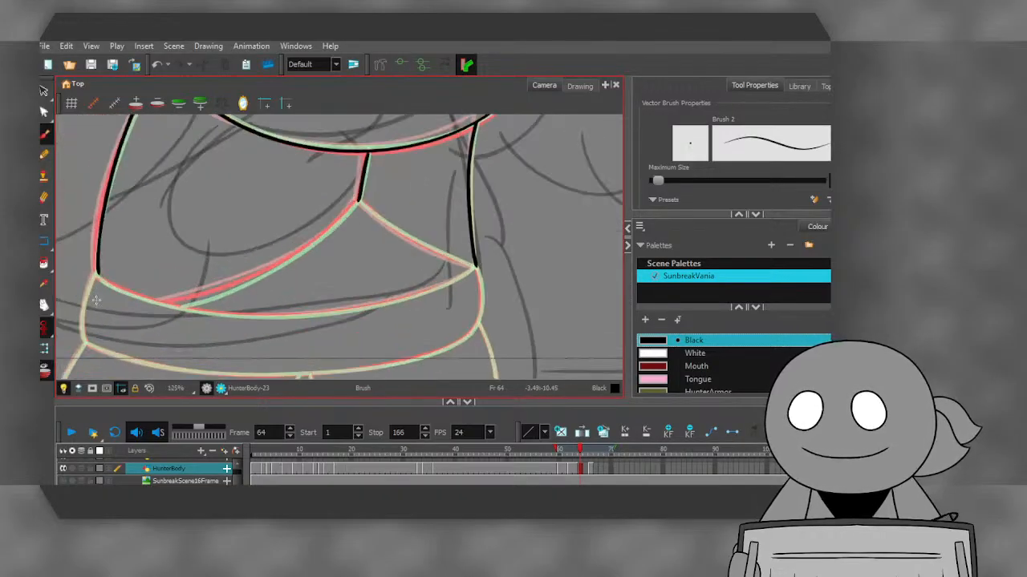
mouse_move(96, 273)
mouse_down()
mouse_move(192, 311)
mouse_move(284, 316)
mouse_move(382, 303)
mouse_move(478, 262)
mouse_up()
mouse_move(356, 201)
mouse_down()
mouse_move(266, 271)
mouse_move(169, 308)
mouse_up()
scroll(370, 250, up, 3)
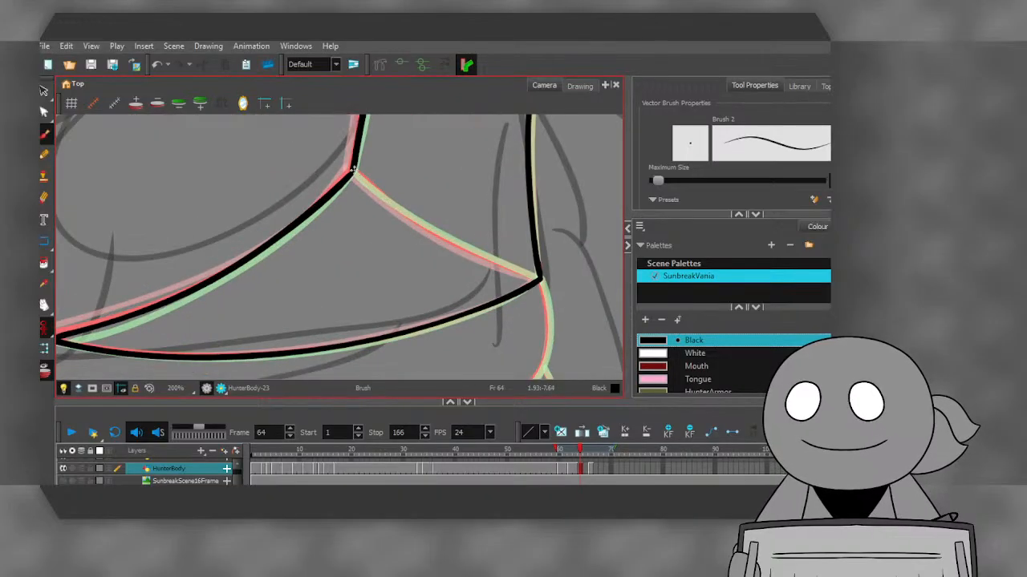
mouse_move(352, 171)
mouse_down()
mouse_move(401, 210)
mouse_move(539, 278)
mouse_up()
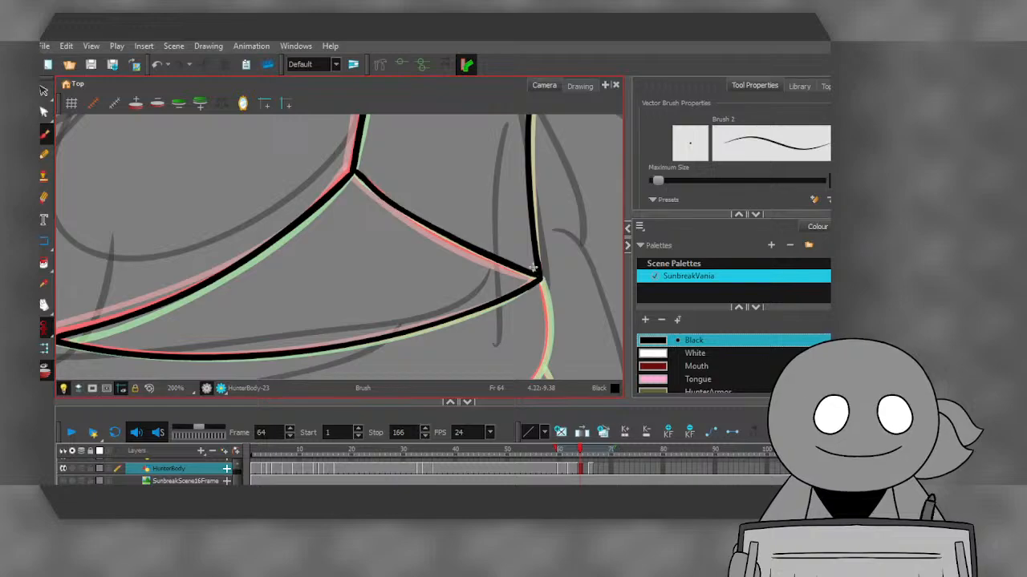
scroll(292, 171, down, 5)
scroll(174, 210, up, 5)
- Ink the waist corner, lower waist line, both leg outlines, crotch lines and bottom hem
mouse_move(178, 190)
mouse_down()
mouse_move(154, 281)
mouse_move(161, 305)
mouse_up()
scroll(244, 312, down, 4)
scroll(243, 311, up, 2)
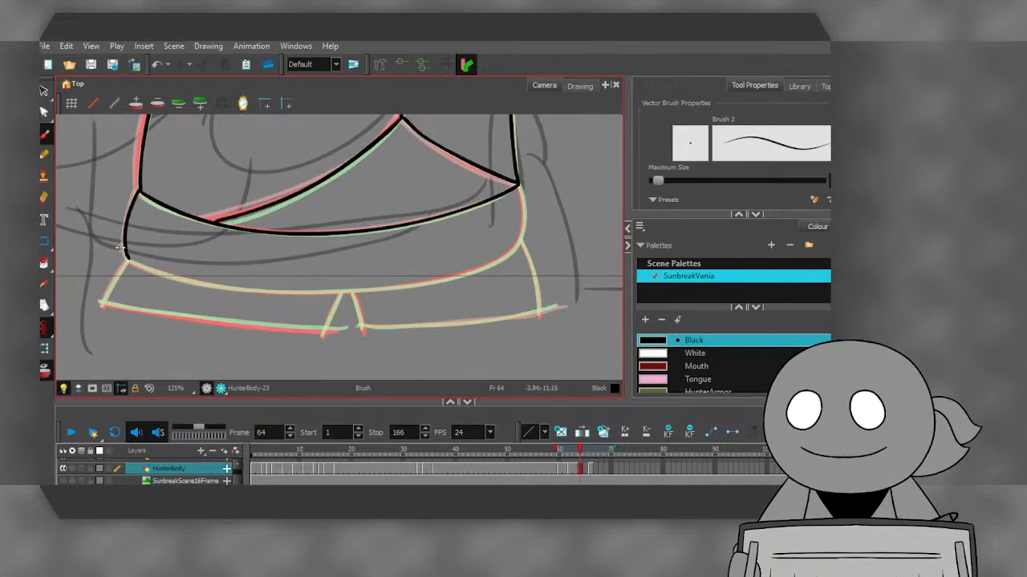
mouse_move(126, 261)
mouse_down()
mouse_move(212, 286)
mouse_move(307, 294)
mouse_move(475, 271)
mouse_move(515, 252)
mouse_move(518, 183)
mouse_up()
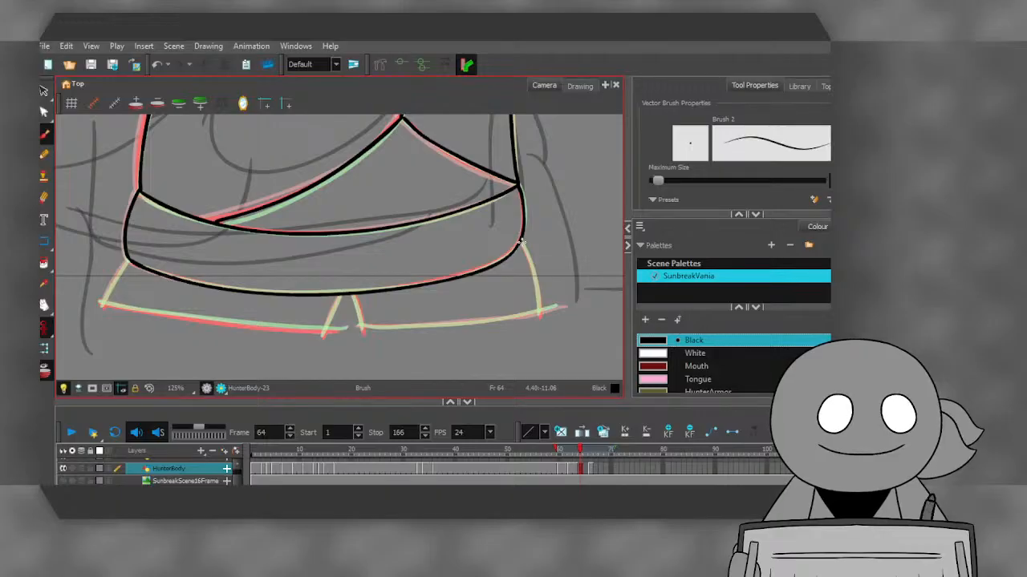
drag(519, 240, 539, 314)
mouse_move(351, 295)
mouse_down()
mouse_move(360, 322)
mouse_move(323, 335)
mouse_up()
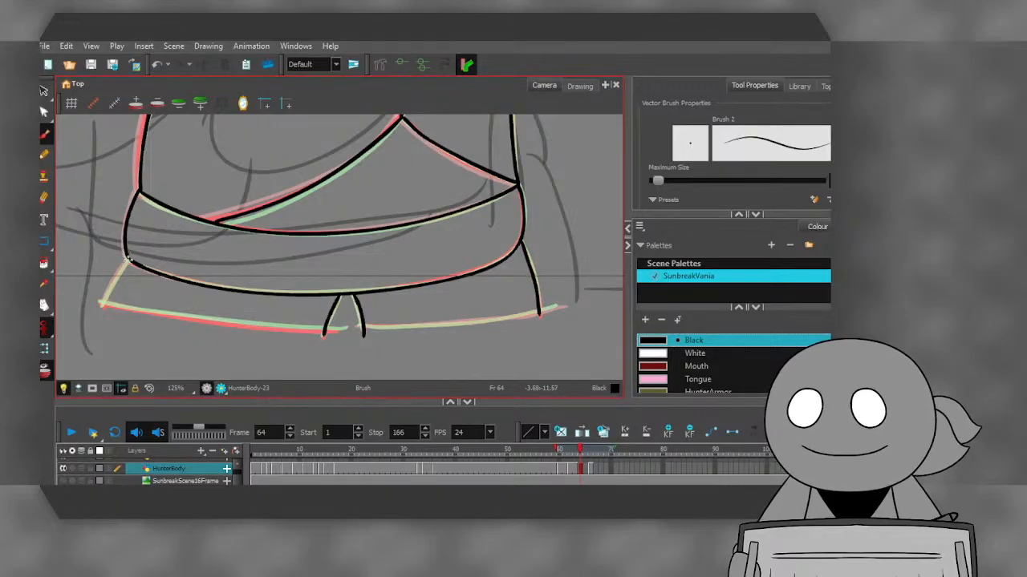
mouse_move(128, 258)
mouse_down()
mouse_move(103, 304)
mouse_move(213, 322)
mouse_move(447, 328)
mouse_move(555, 308)
mouse_up()
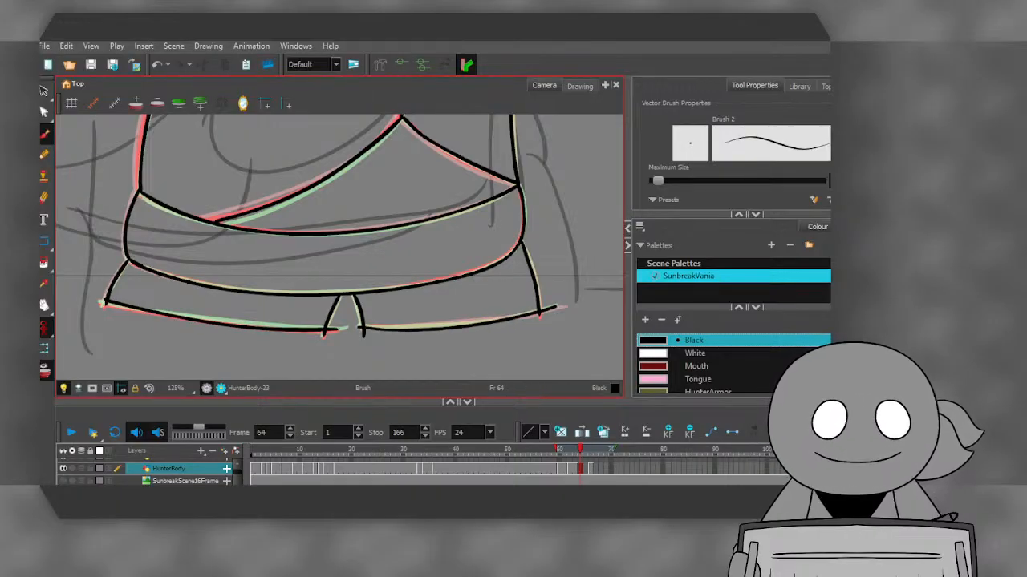
- Step through frames 64 to 77 on the HunterBody layer to review them
click(584, 471)
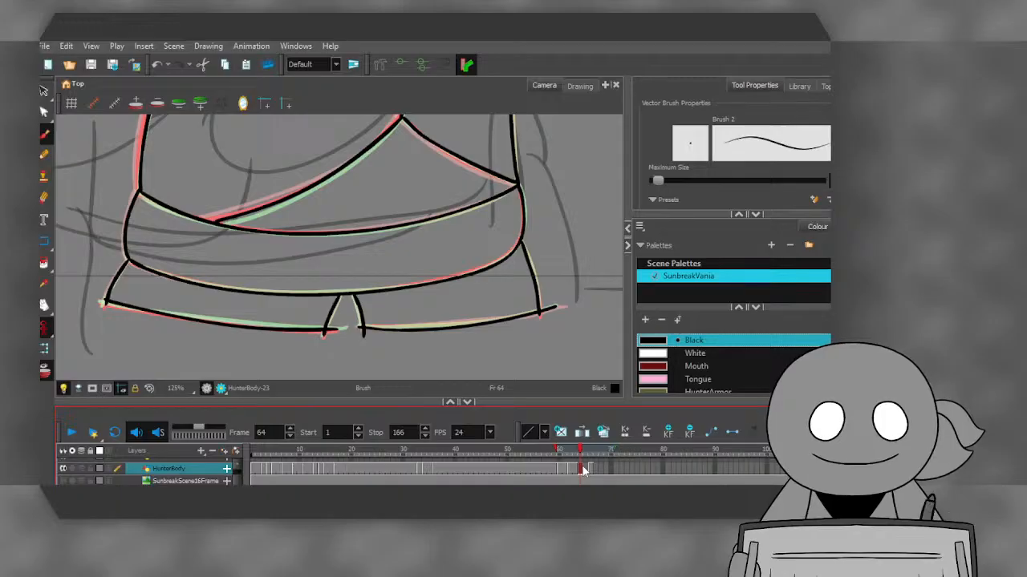
scroll(289, 288, down, 3)
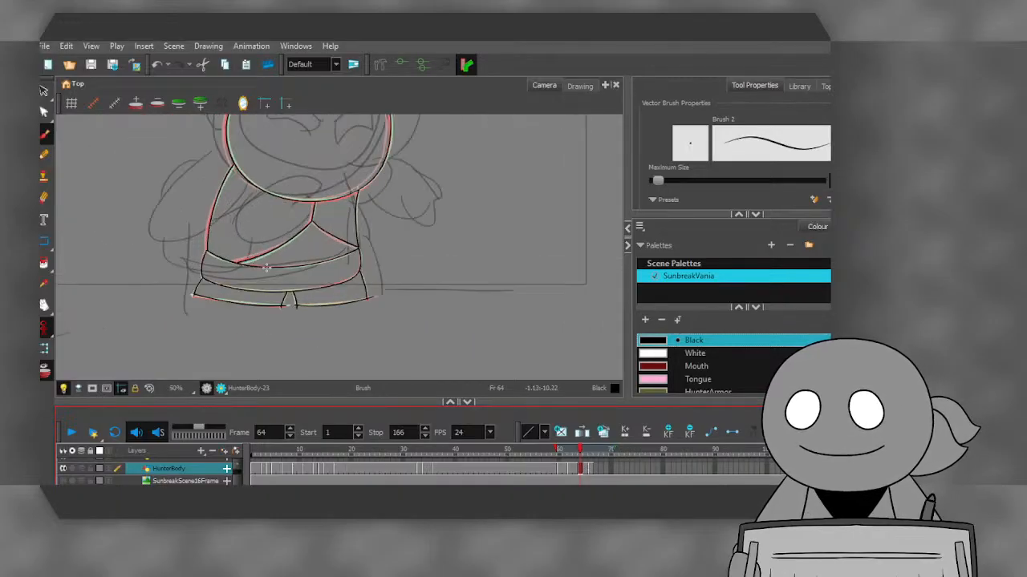
mouse_move(583, 455)
mouse_down()
mouse_move(653, 454)
mouse_move(637, 459)
mouse_up()
- Delete the accidental new drawing at frame 75, then return the playhead to frame 1
click(636, 469)
key(F5)
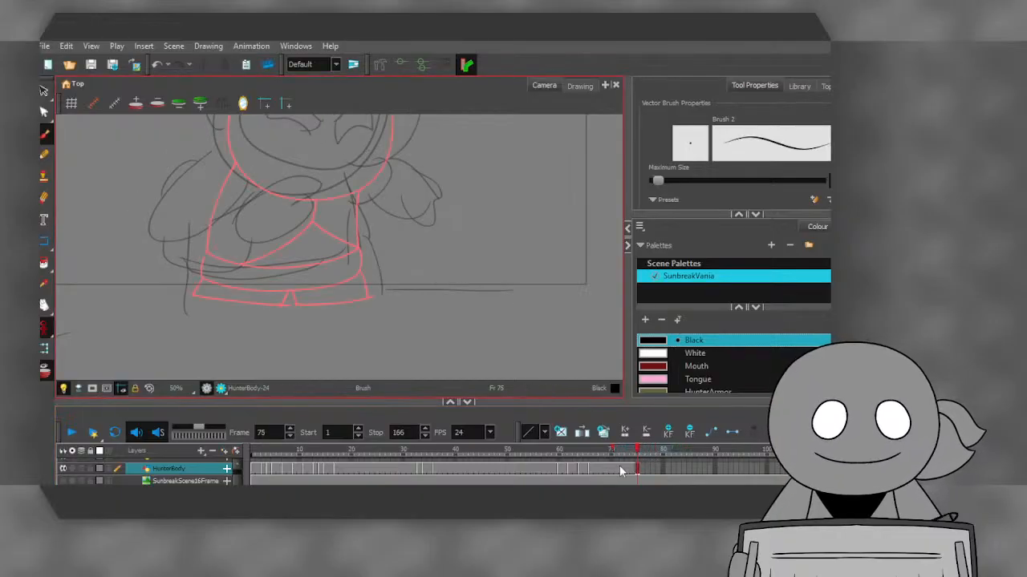
key(Delete)
scroll(382, 313, down, 5)
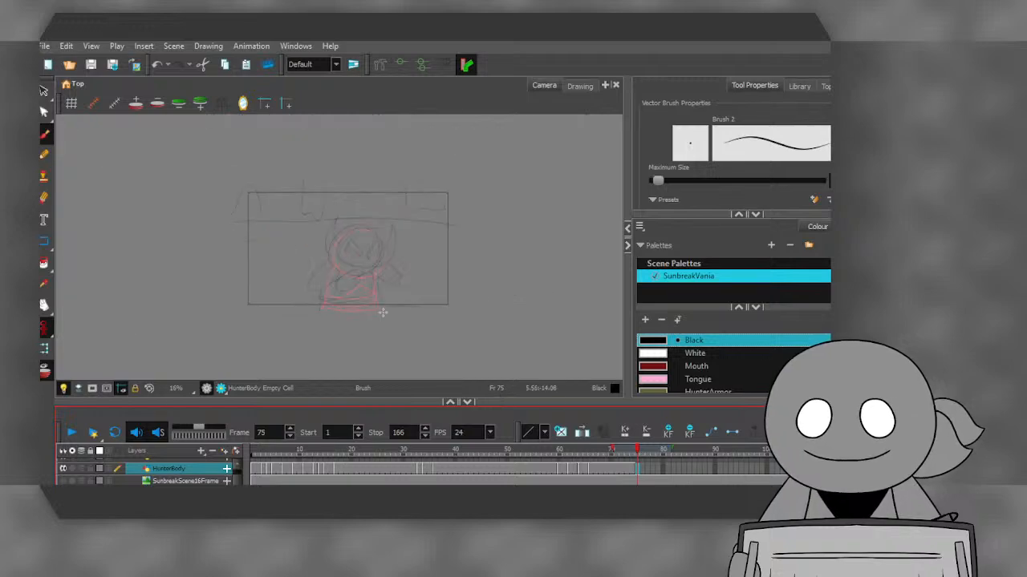
scroll(341, 261, up, 3)
drag(298, 446, 211, 454)
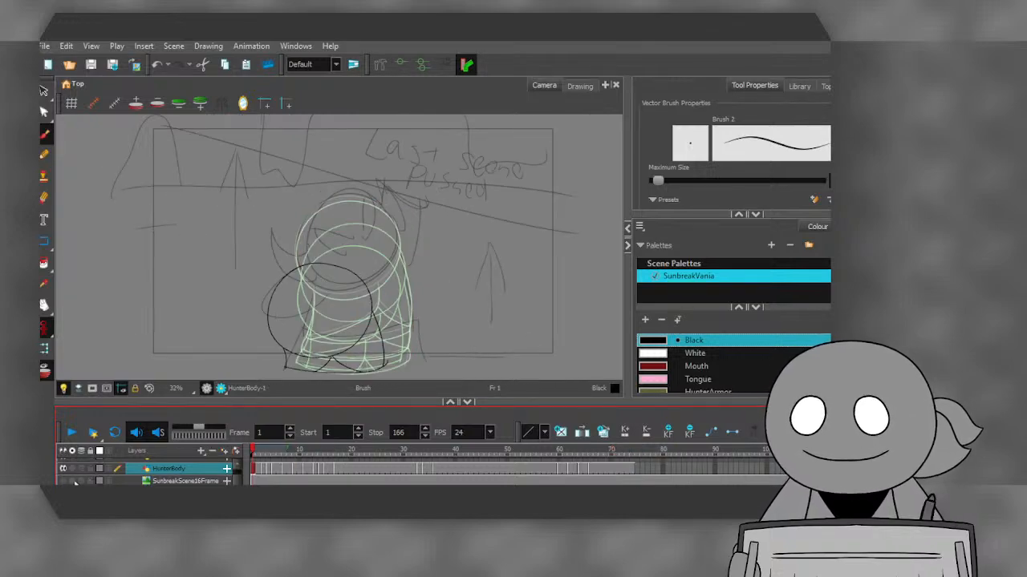
- Play the inked animation from frame 1, stop, rewind and play it a second time
click(71, 433)
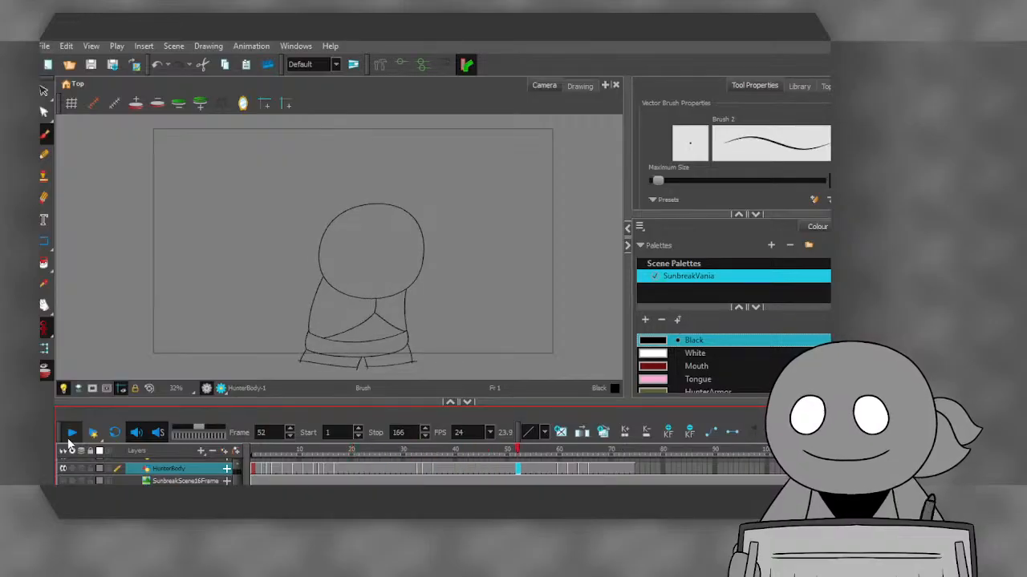
click(70, 438)
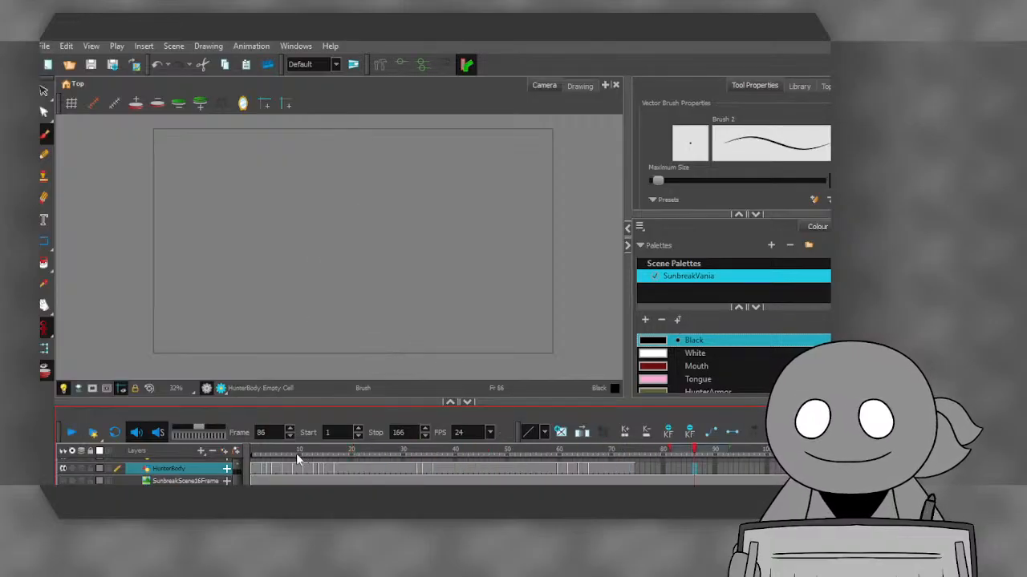
drag(297, 451, 139, 428)
click(71, 432)
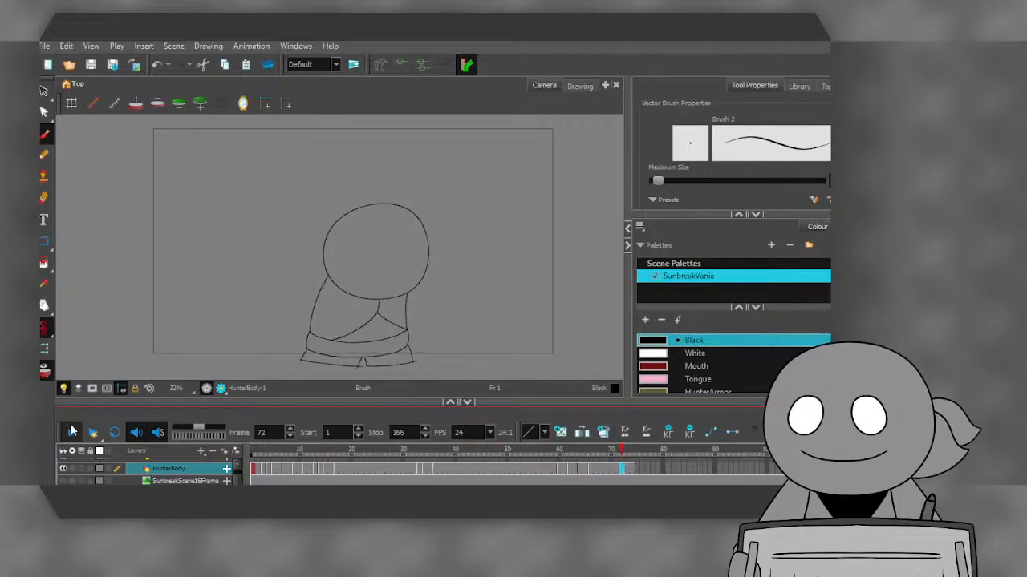
click(72, 431)
drag(287, 451, 241, 448)
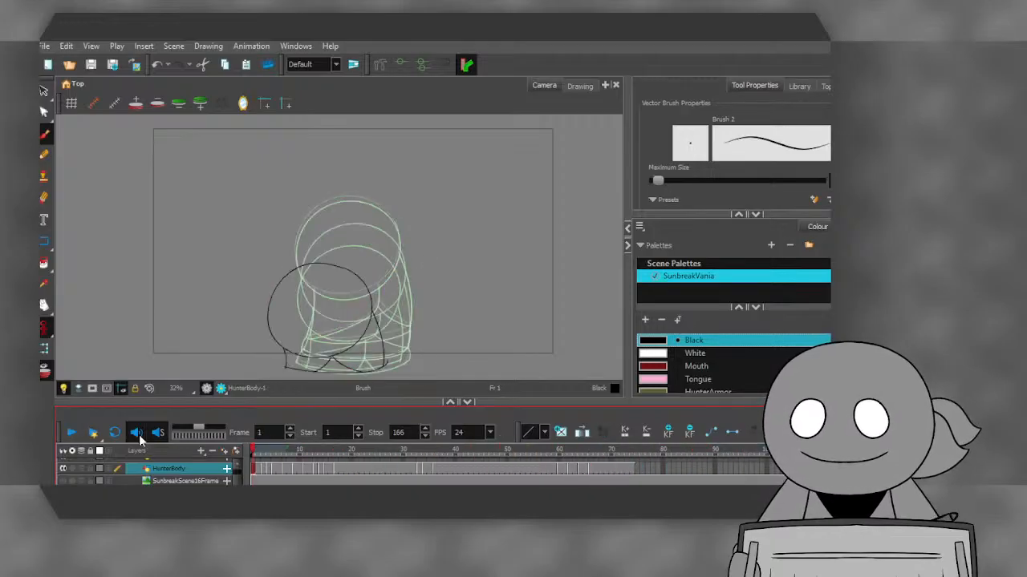
- Replay from the start, resume once from frame 16, then play again from frame 1
click(68, 432)
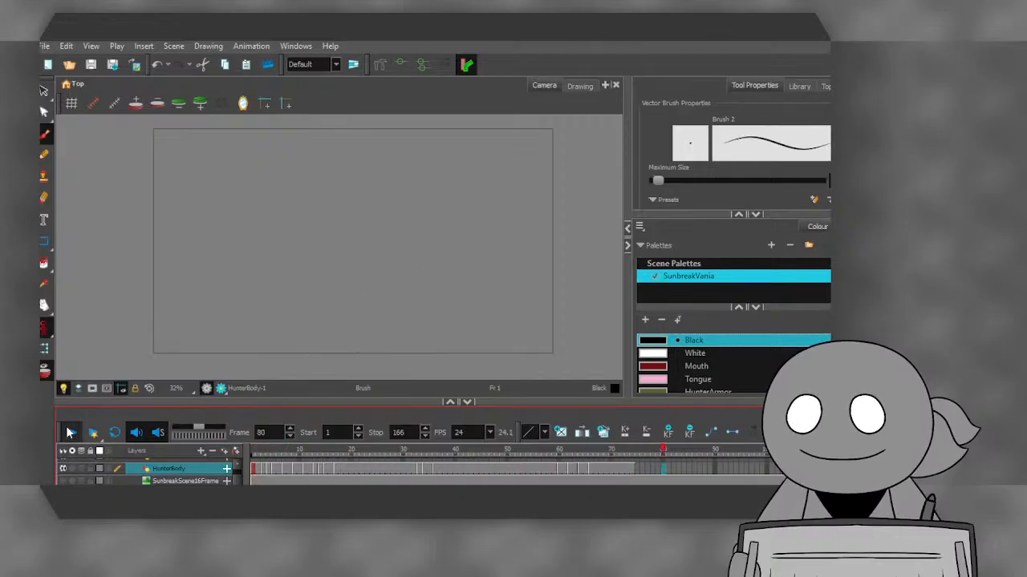
click(69, 432)
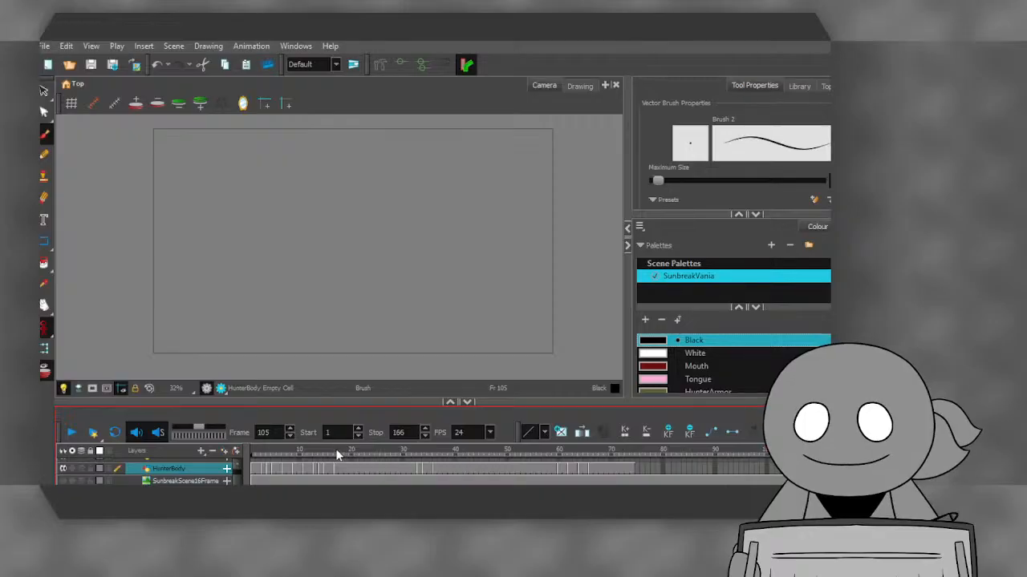
click(334, 449)
click(70, 433)
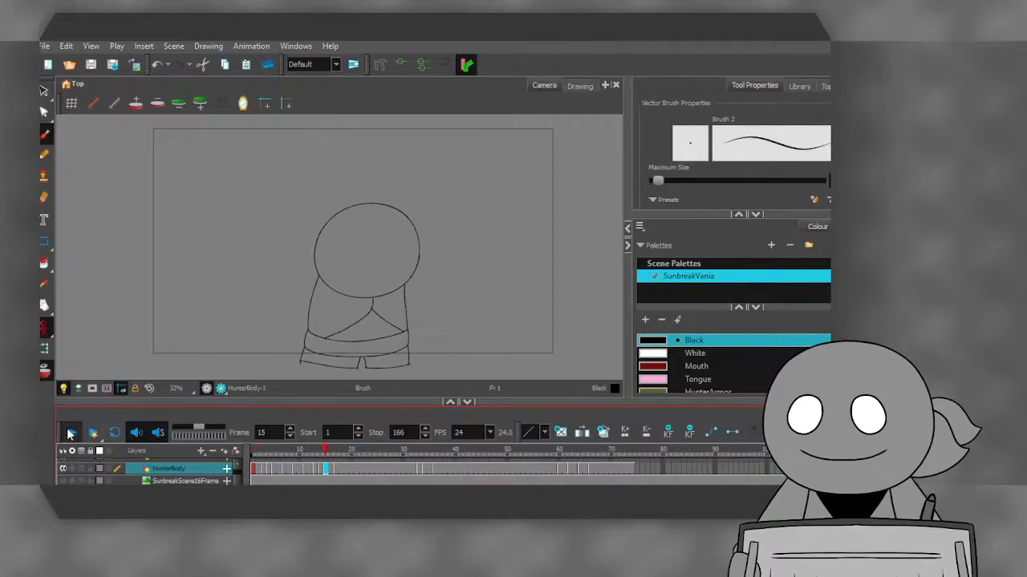
click(69, 432)
click(254, 449)
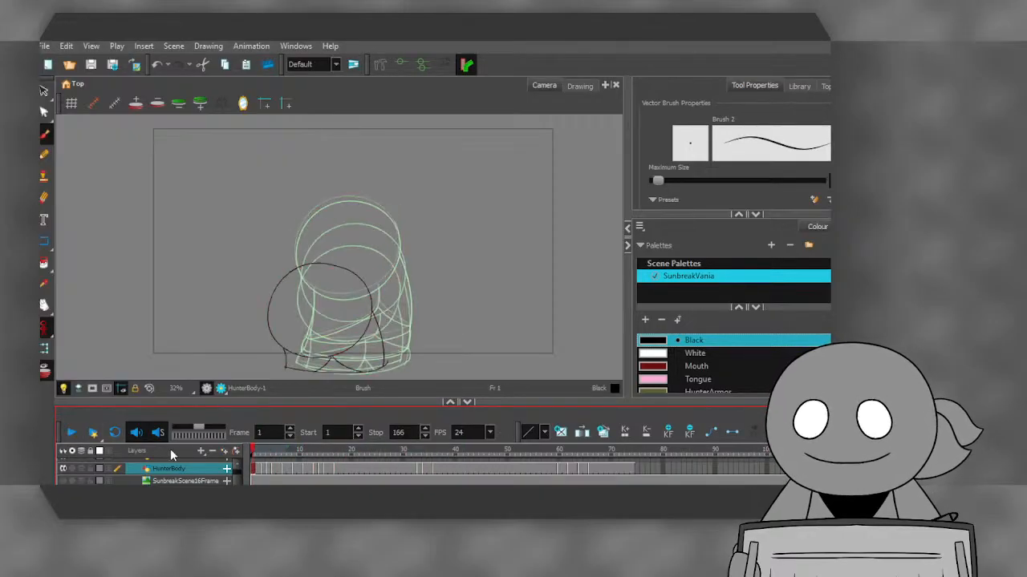
click(73, 434)
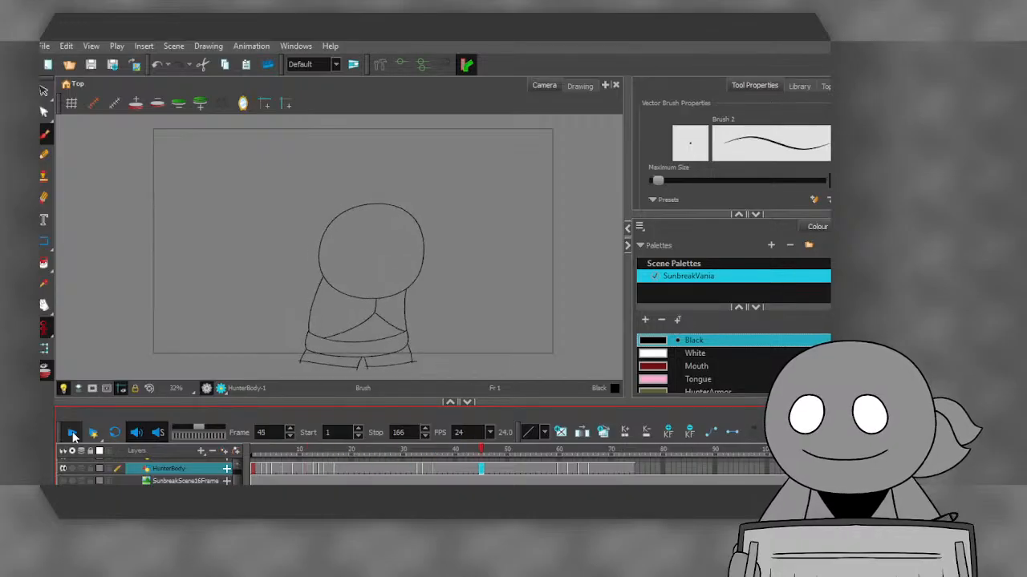
click(73, 434)
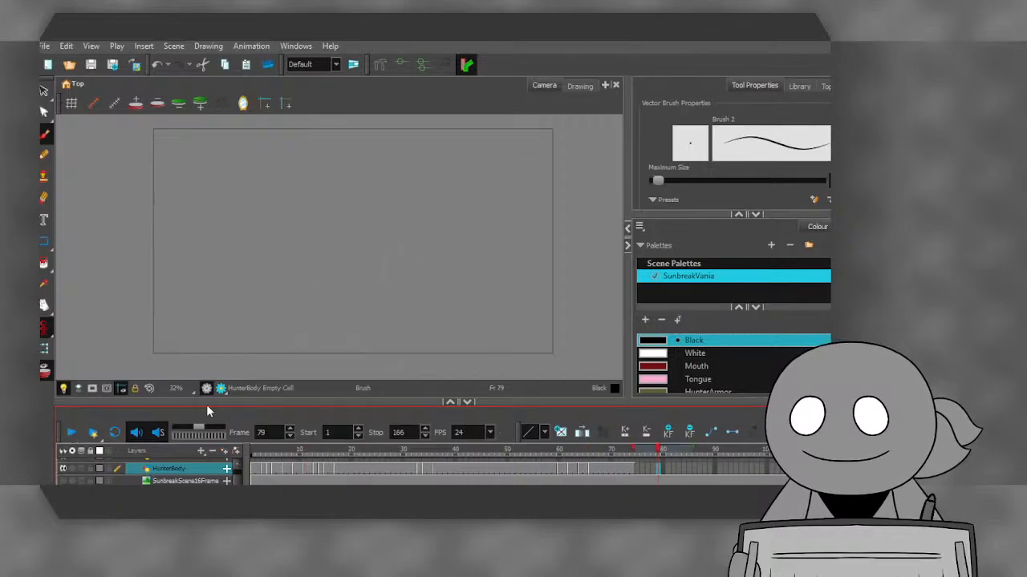